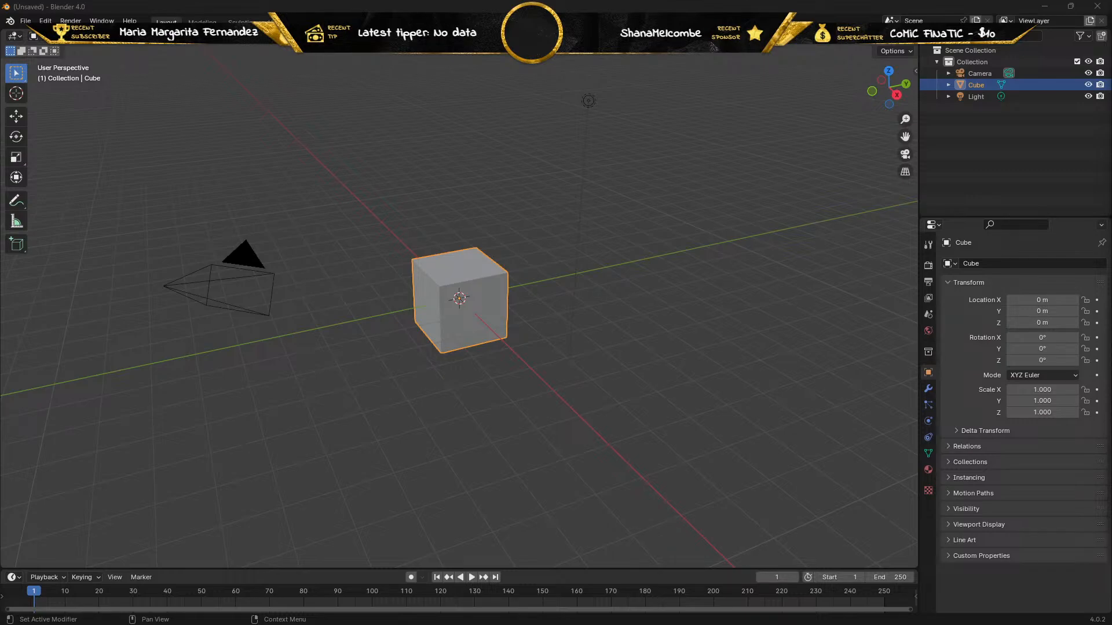
right_click(465, 217)
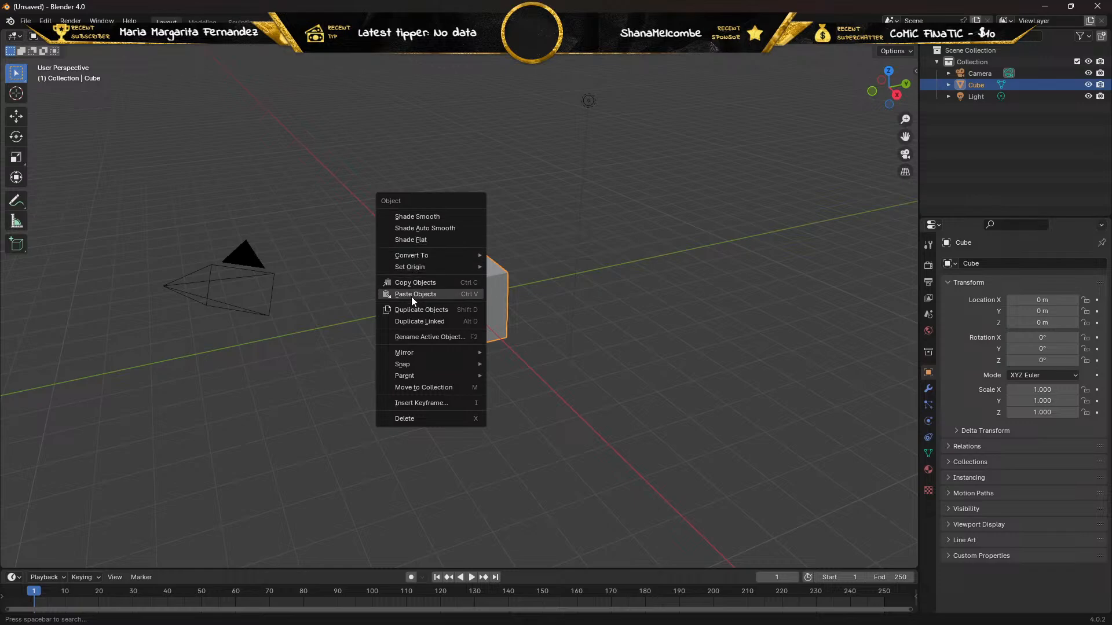
mouse_move(407, 356)
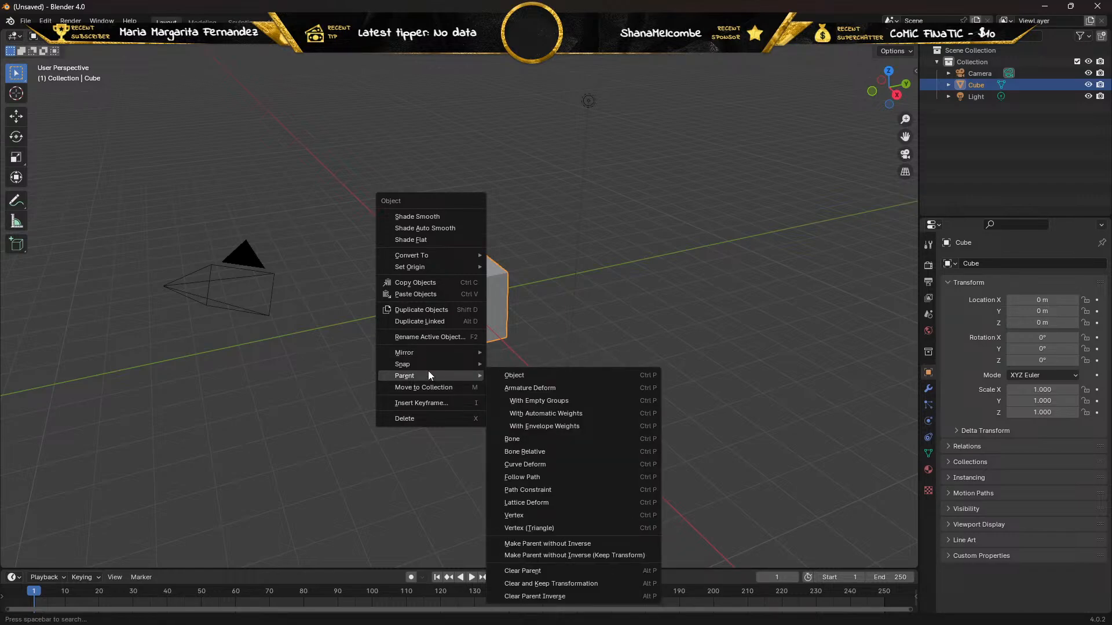
click(354, 293)
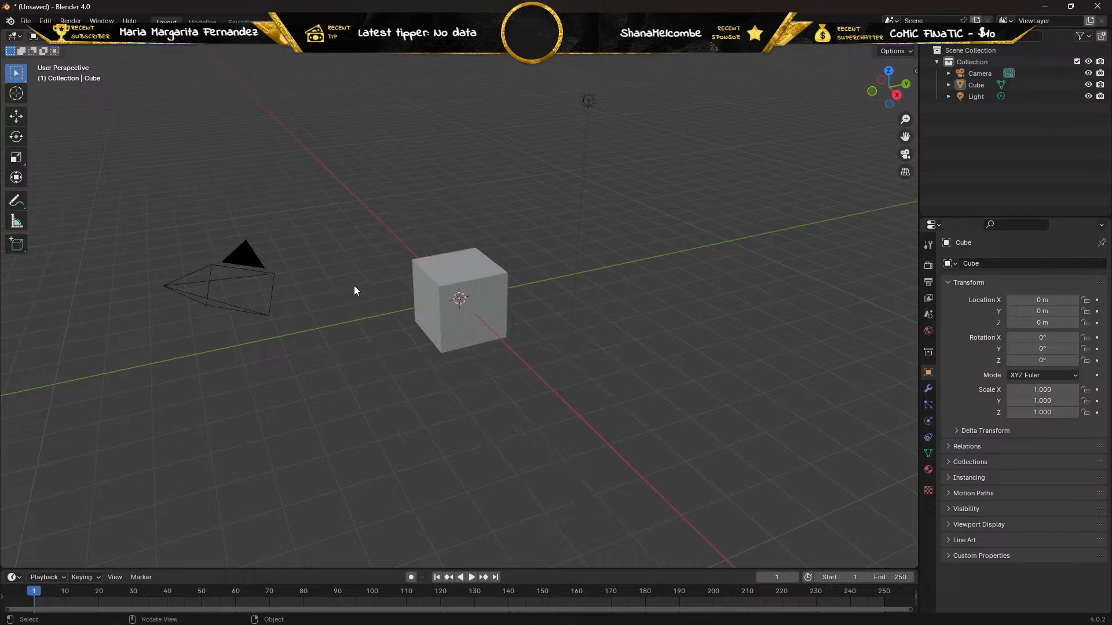
right_click(353, 286)
mouse_move(329, 319)
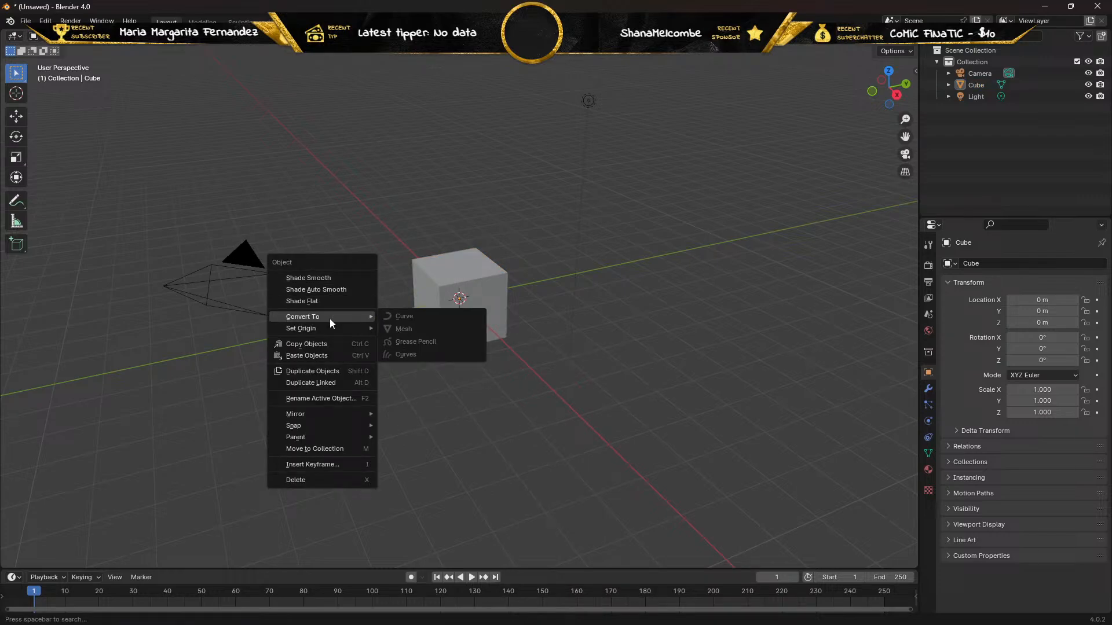
mouse_move(317, 416)
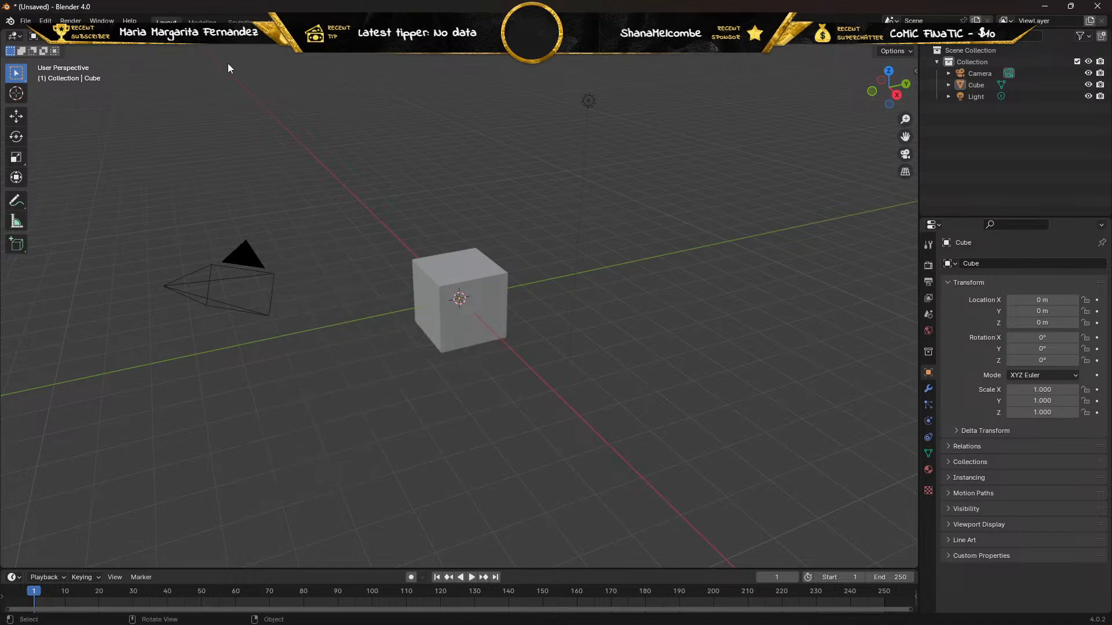
Load "Space Marine shoulder pades.jpg" from E:\Other designs as a reference image in the perspective view, and delete that image.
key(shift+a)
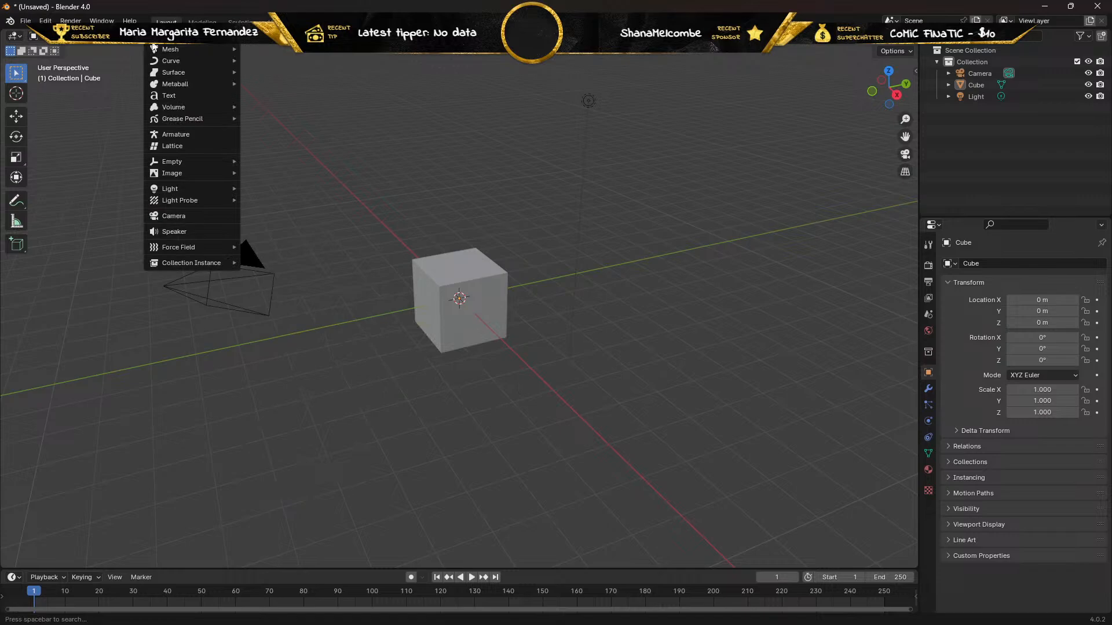
mouse_move(162, 54)
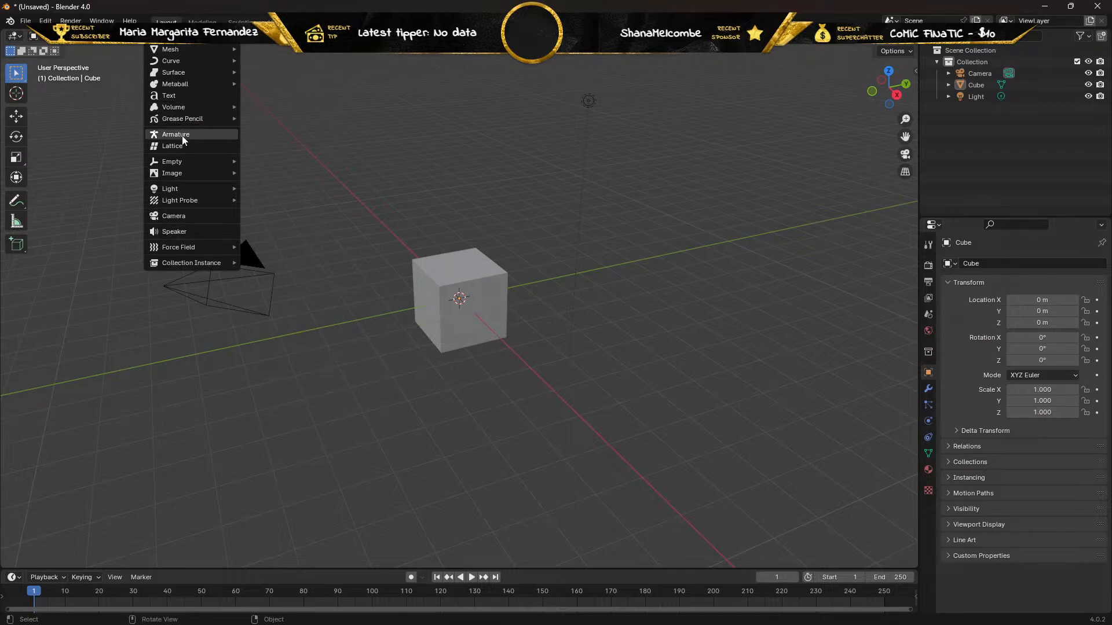
mouse_move(189, 168)
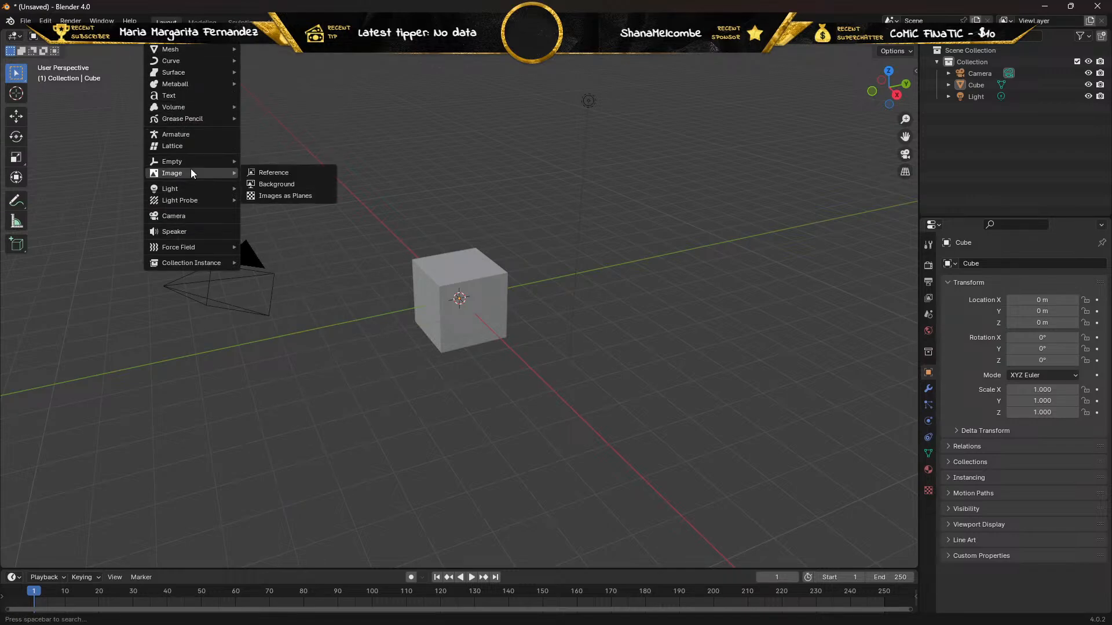
click(271, 172)
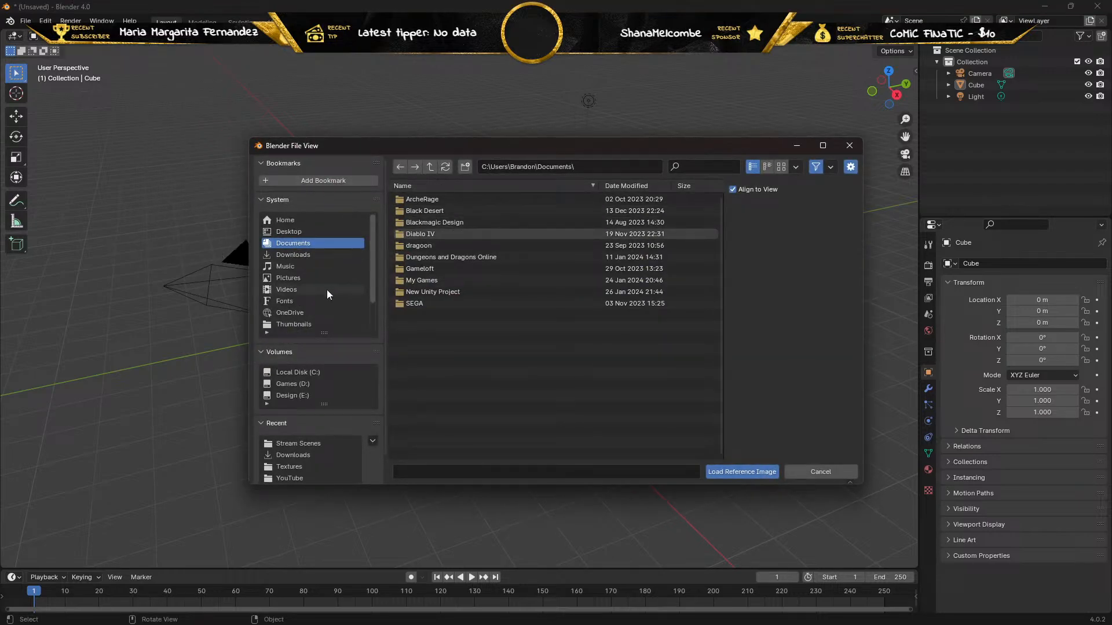
click(292, 397)
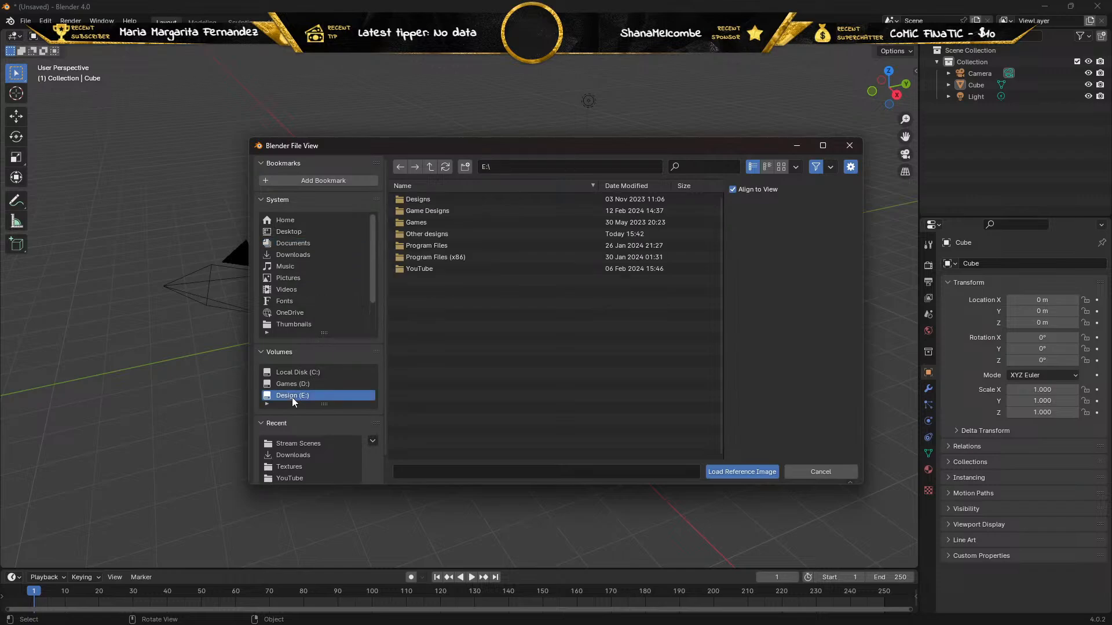
double_click(401, 234)
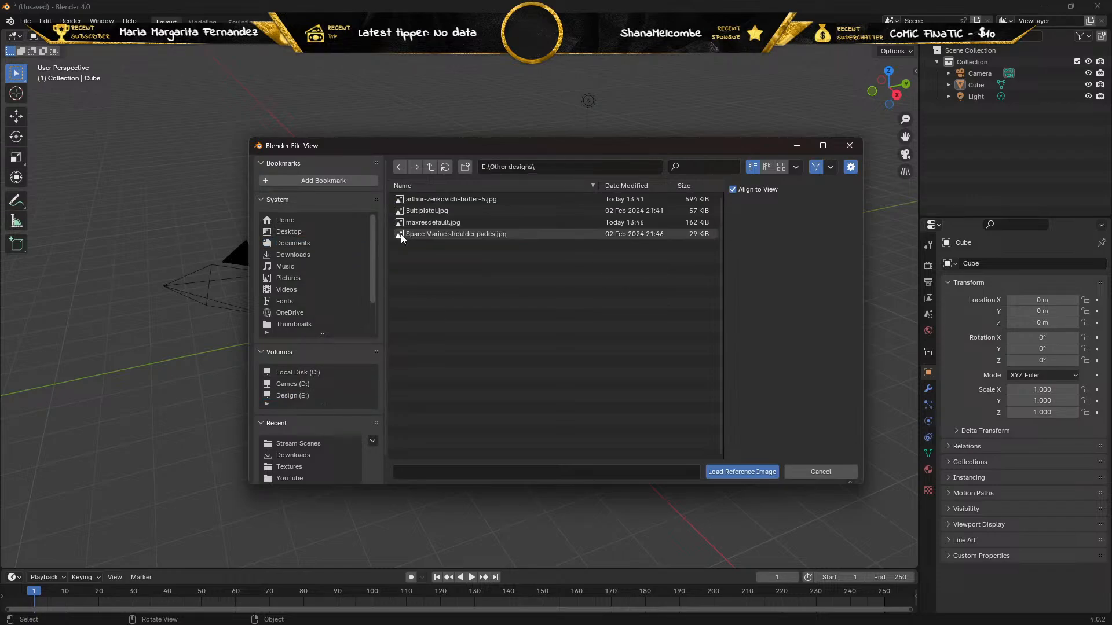
click(440, 235)
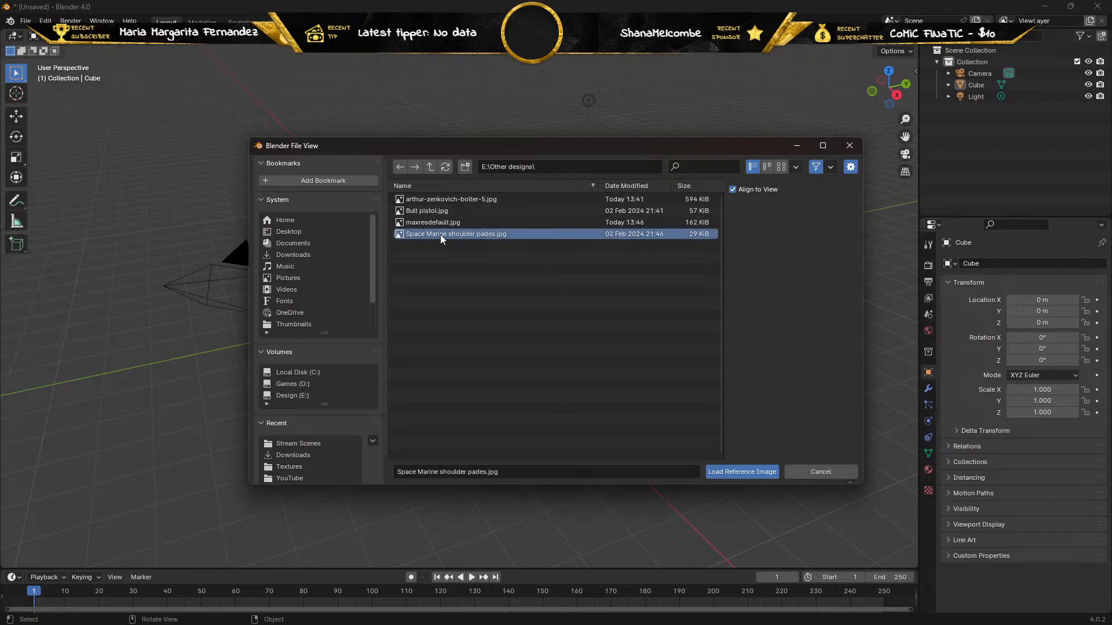
click(718, 473)
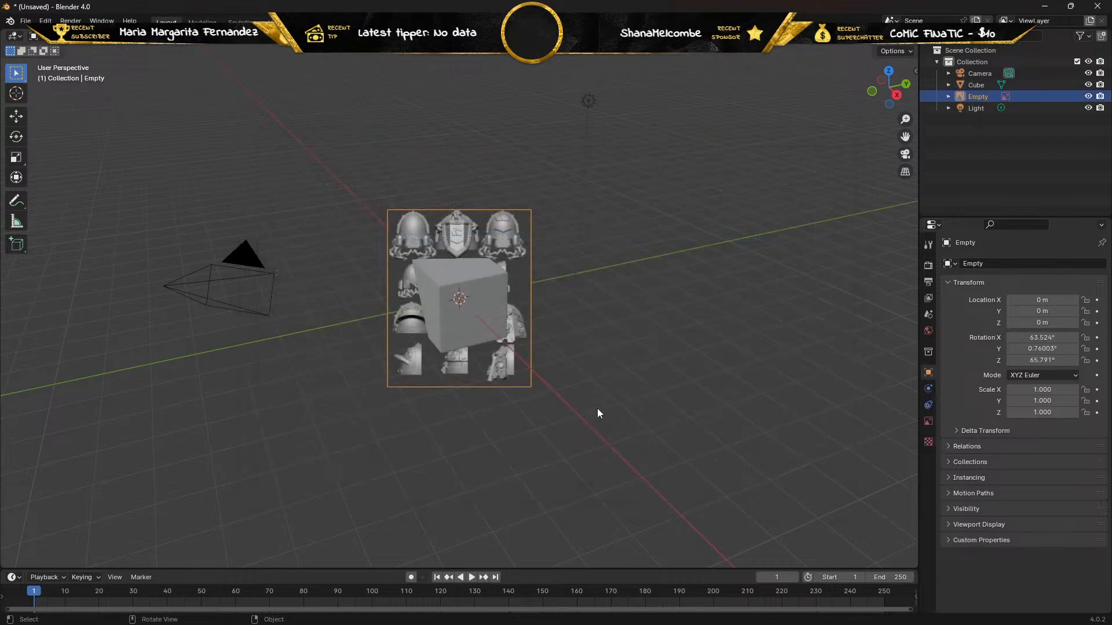
middle_drag(598, 408, 546, 384)
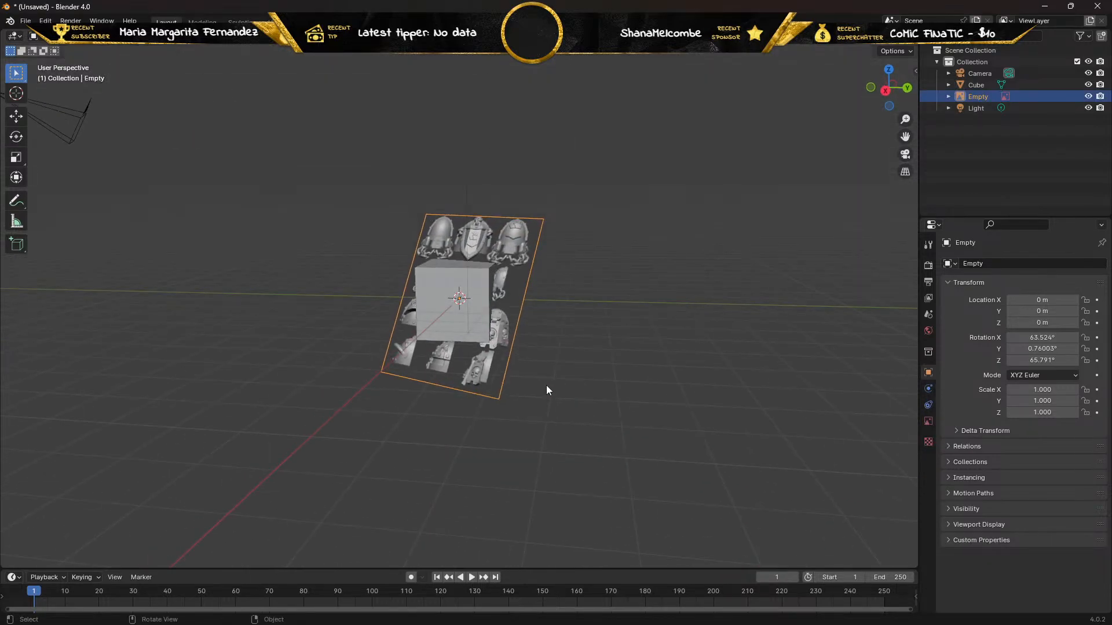
key(Delete)
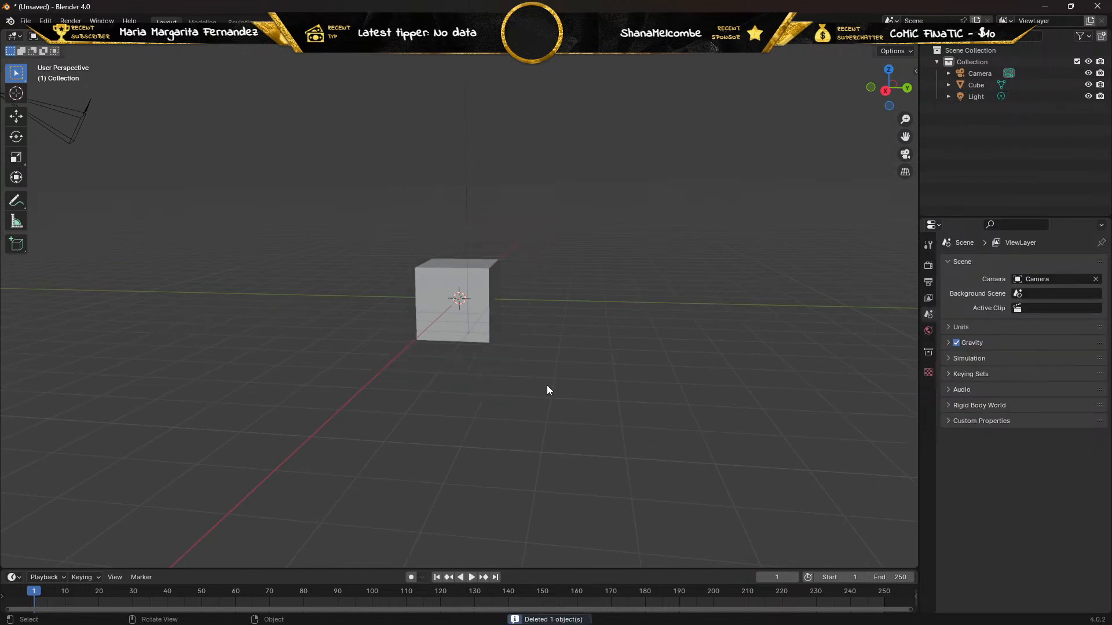
Add "Space Marine shoulder pades.jpg" as a reference image aligned to the right orthographic view.
key(KP_1)
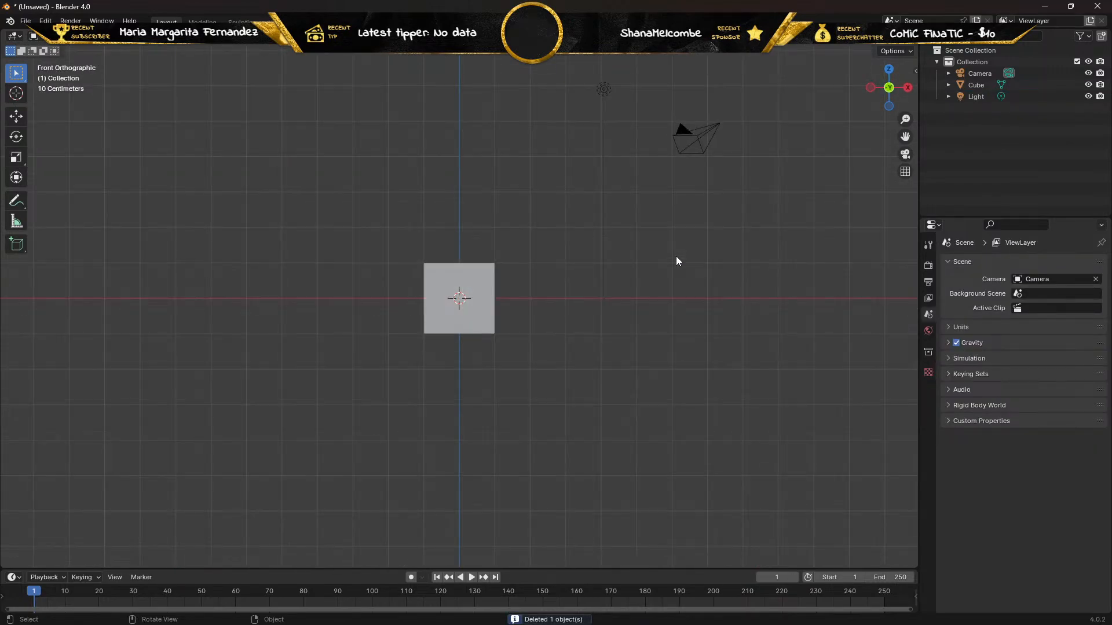
key(KP_3)
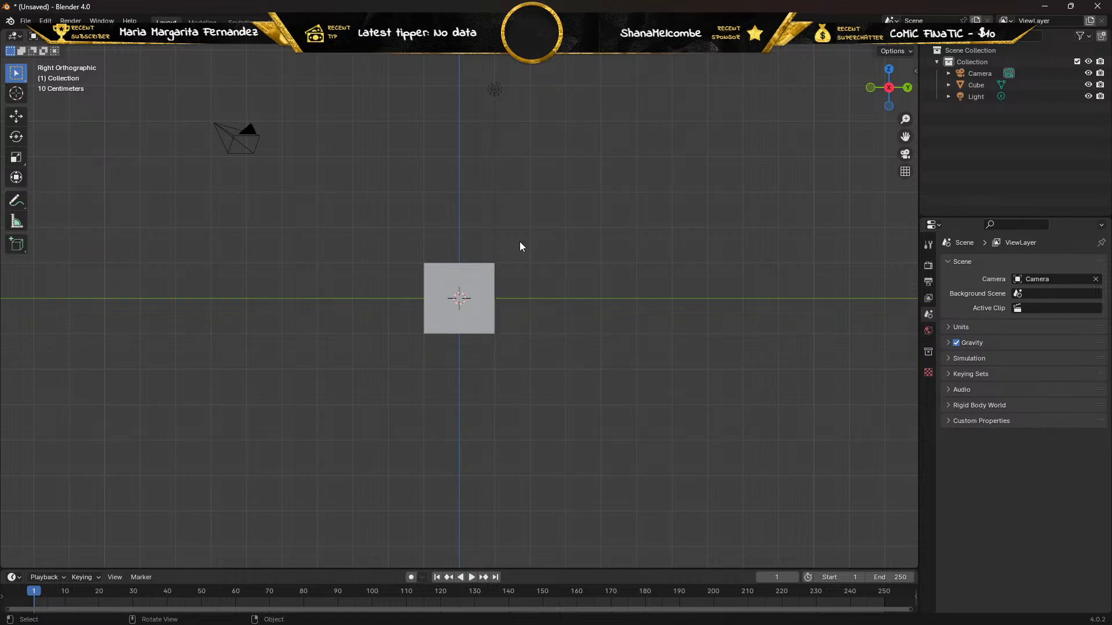
click(156, 42)
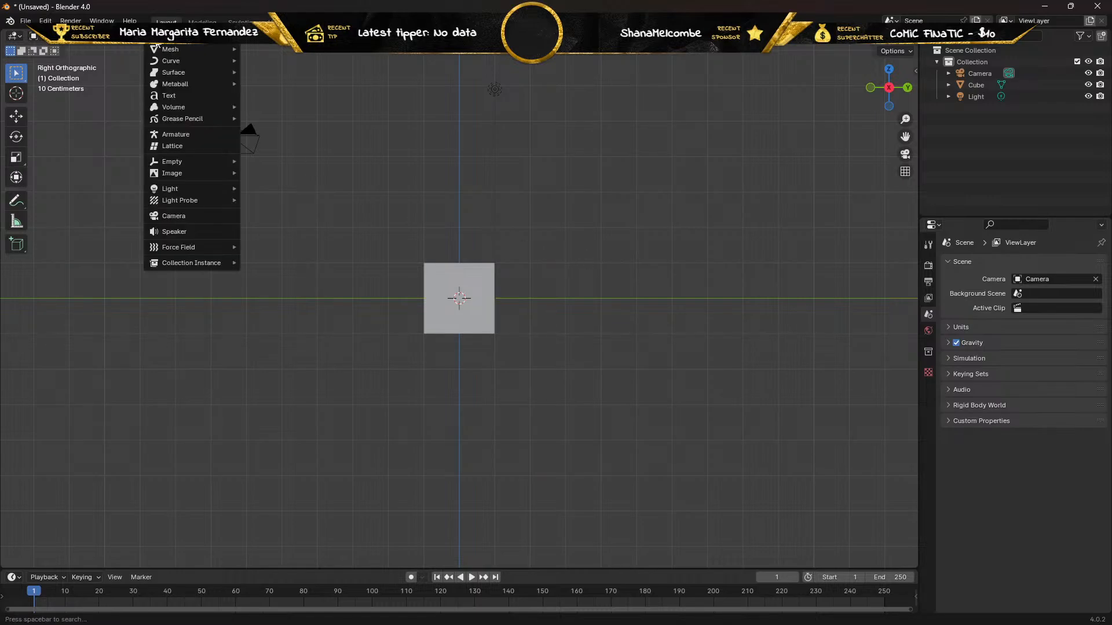
mouse_move(196, 172)
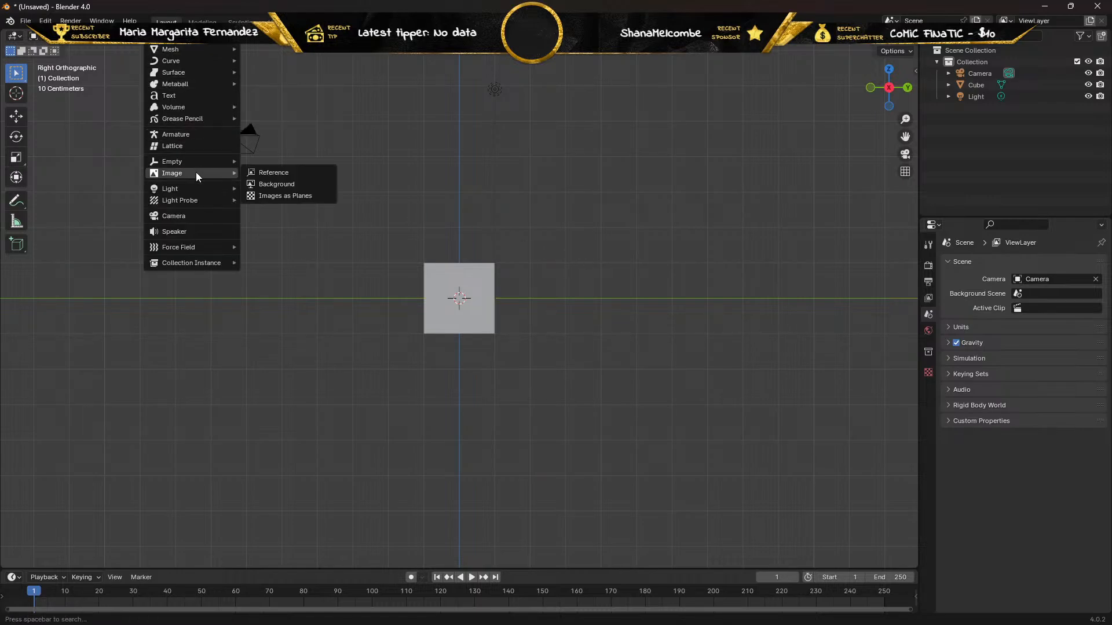
click(255, 172)
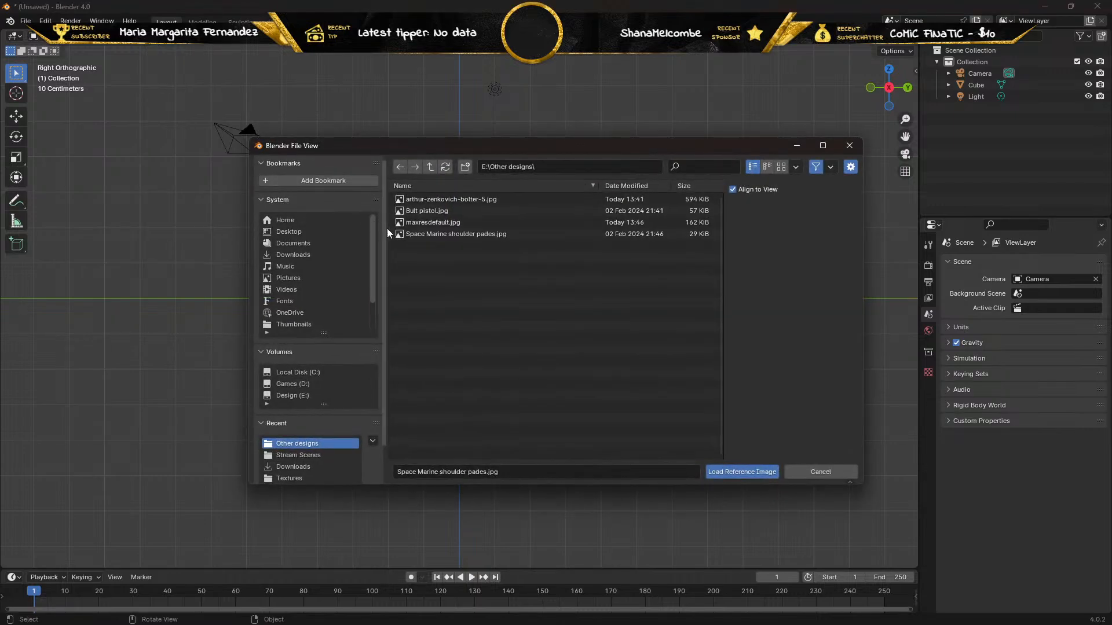
click(442, 234)
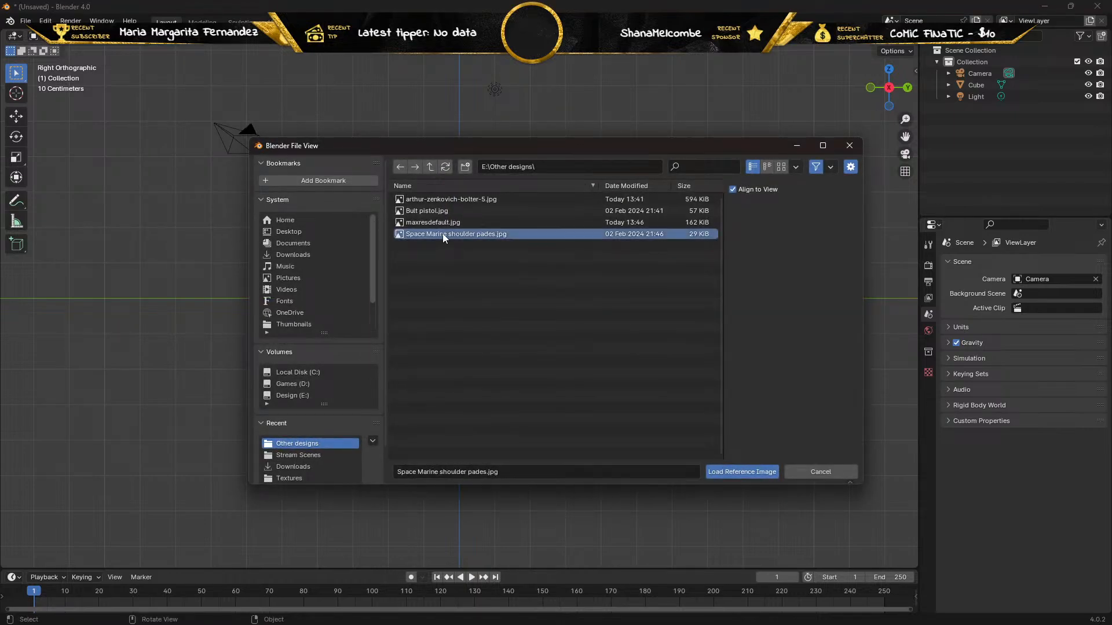
click(742, 473)
Delete the default cube covering the middle of the reference image.
scroll(537, 348, up, 6)
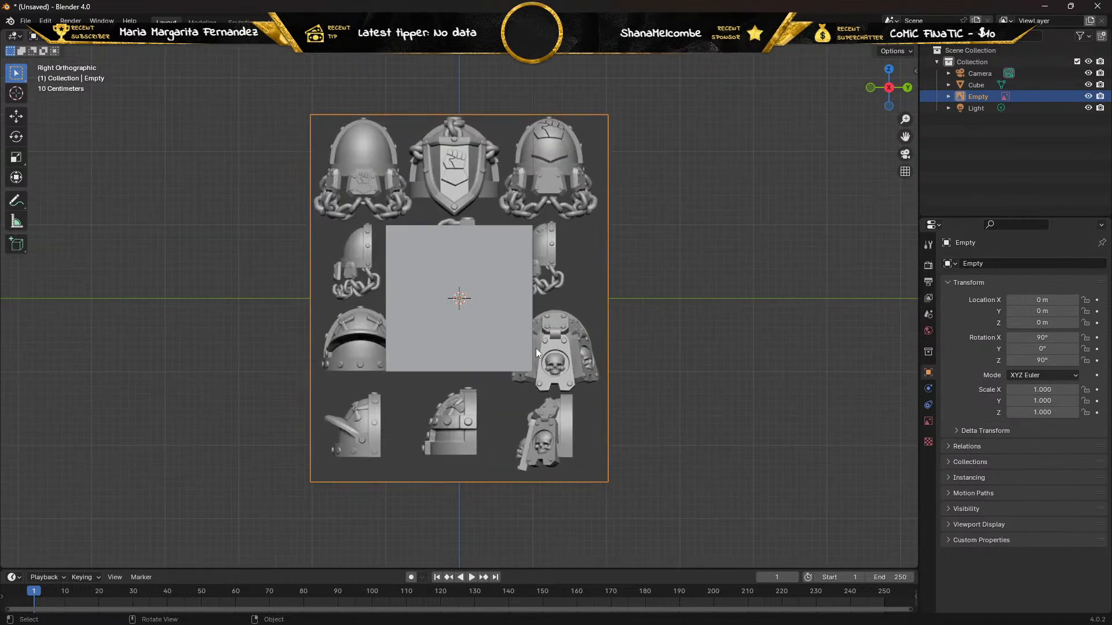
scroll(536, 348, down, 1)
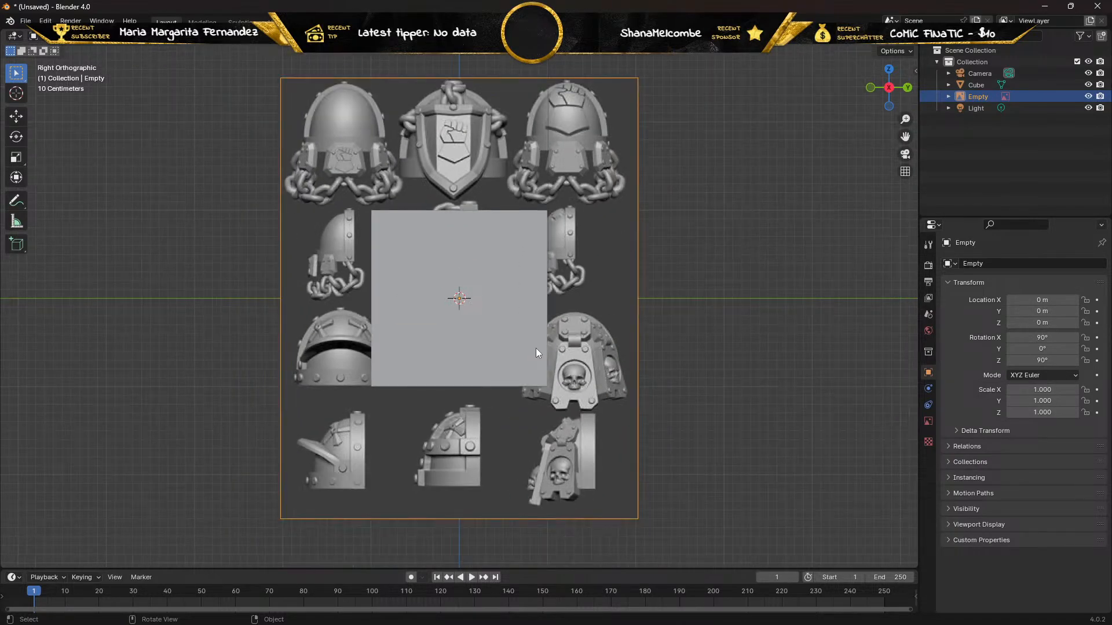
scroll(536, 349, up, 1)
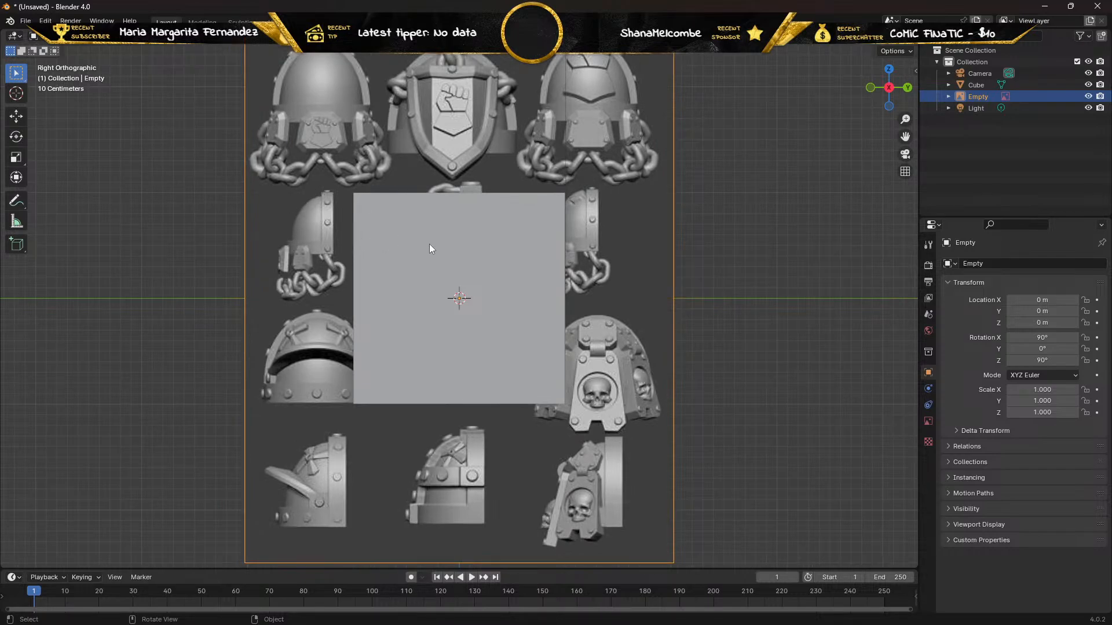
click(389, 250)
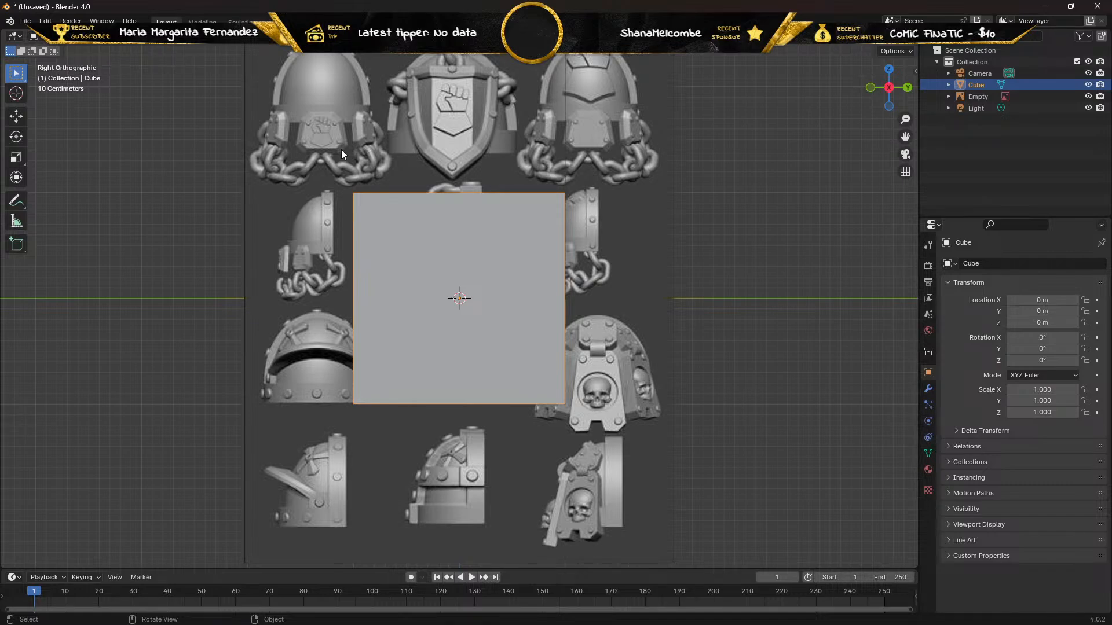
key(Delete)
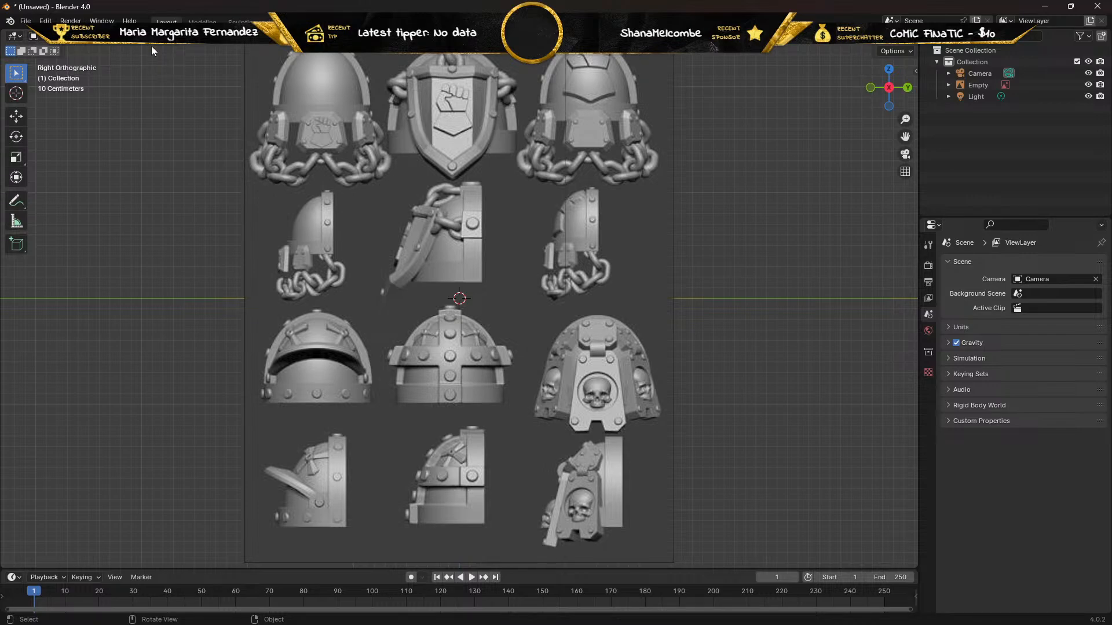
Add a UV sphere mesh at the 3D cursor and put it in Edit Mode.
key(shift+a)
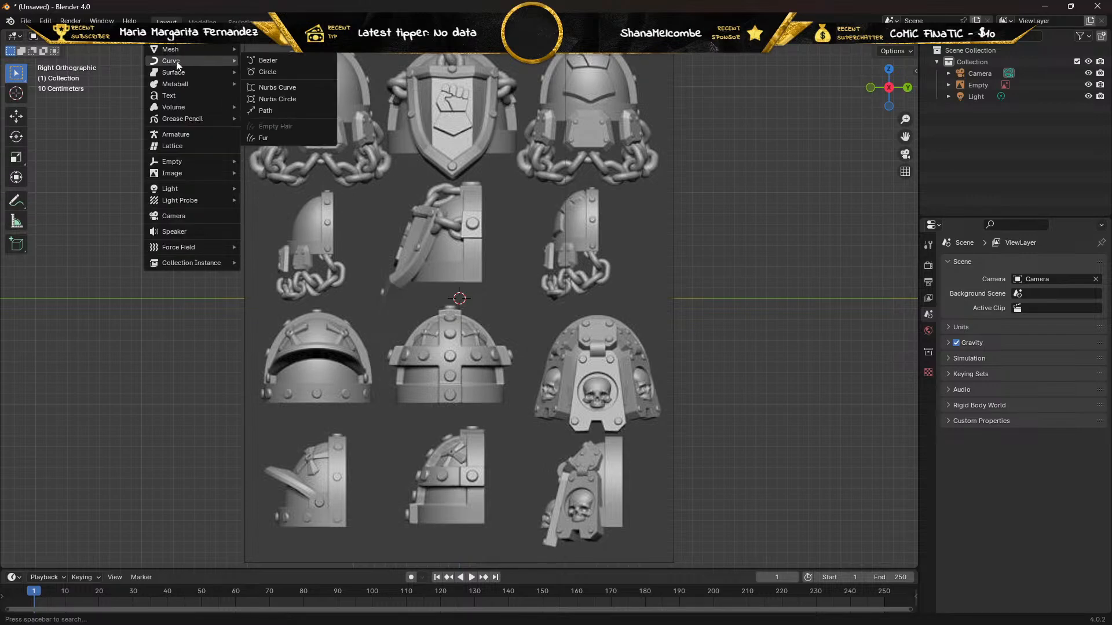
mouse_move(196, 50)
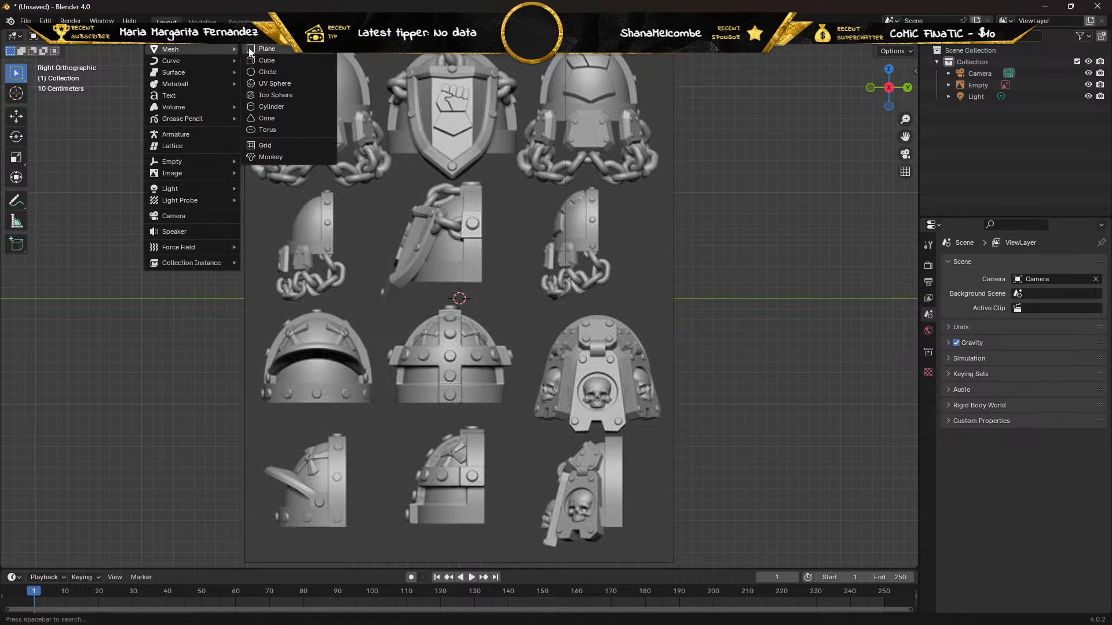
click(296, 84)
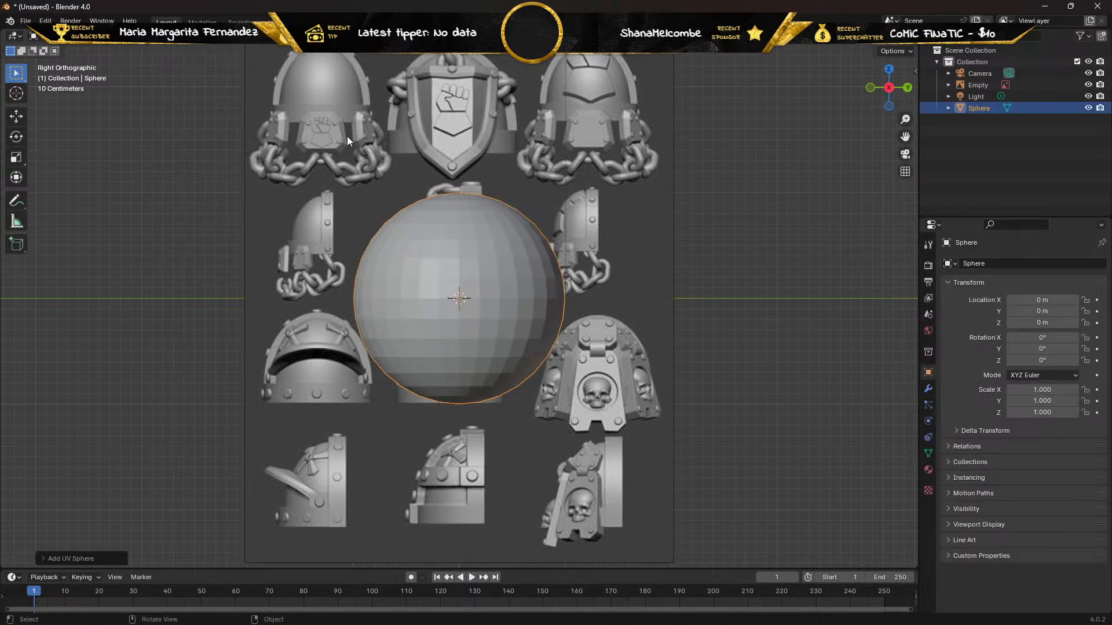
middle_drag(346, 138, 347, 163)
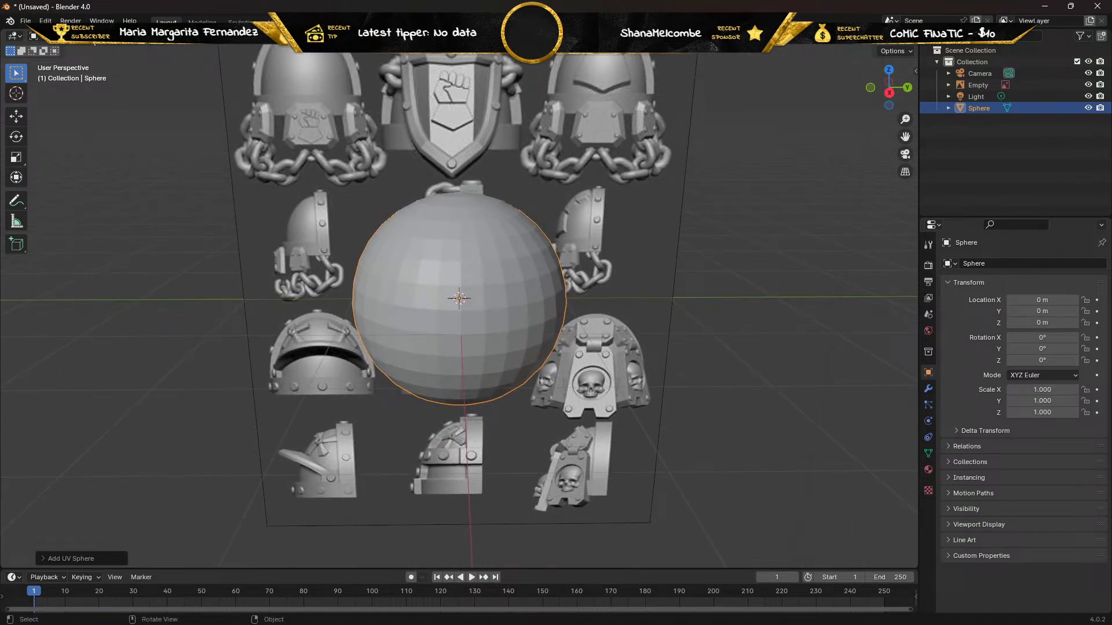
key(Tab)
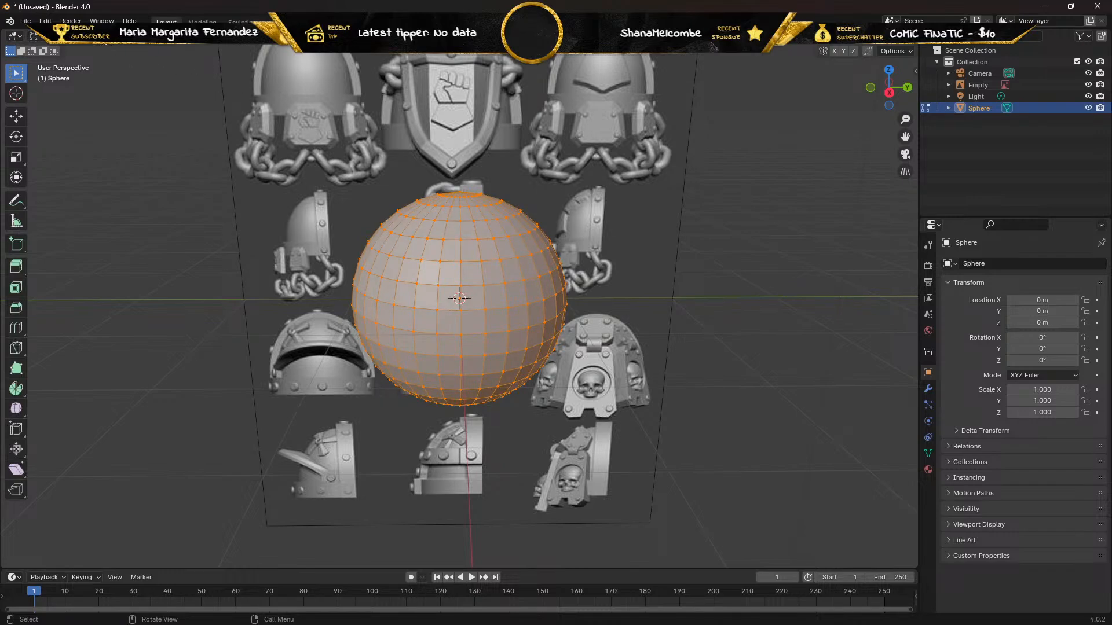
Examine the sphere's mesh against the reference image with X-ray turned on, and turn X-ray off again.
click(866, 46)
middle_drag(447, 219, 450, 219)
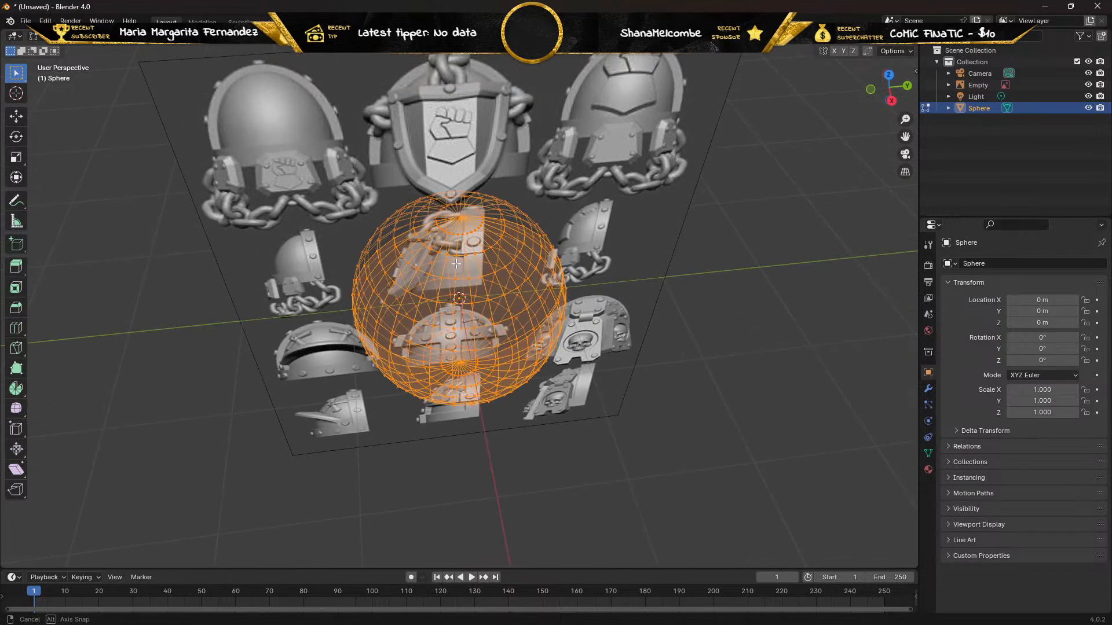
scroll(450, 219, up, 3)
scroll(450, 219, up, 2)
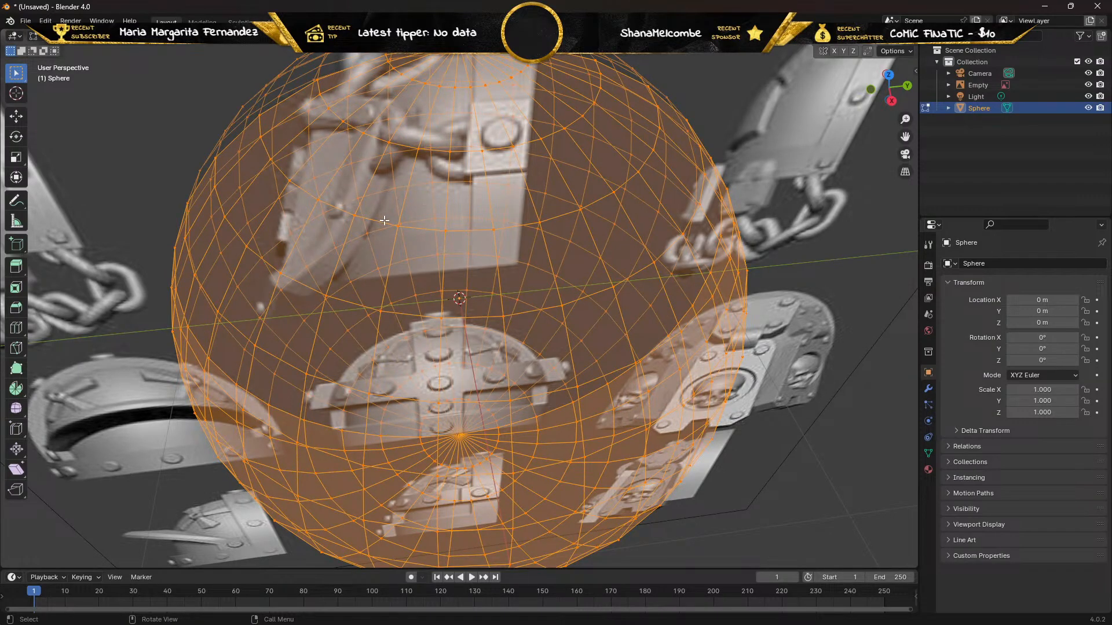
scroll(384, 220, down, 5)
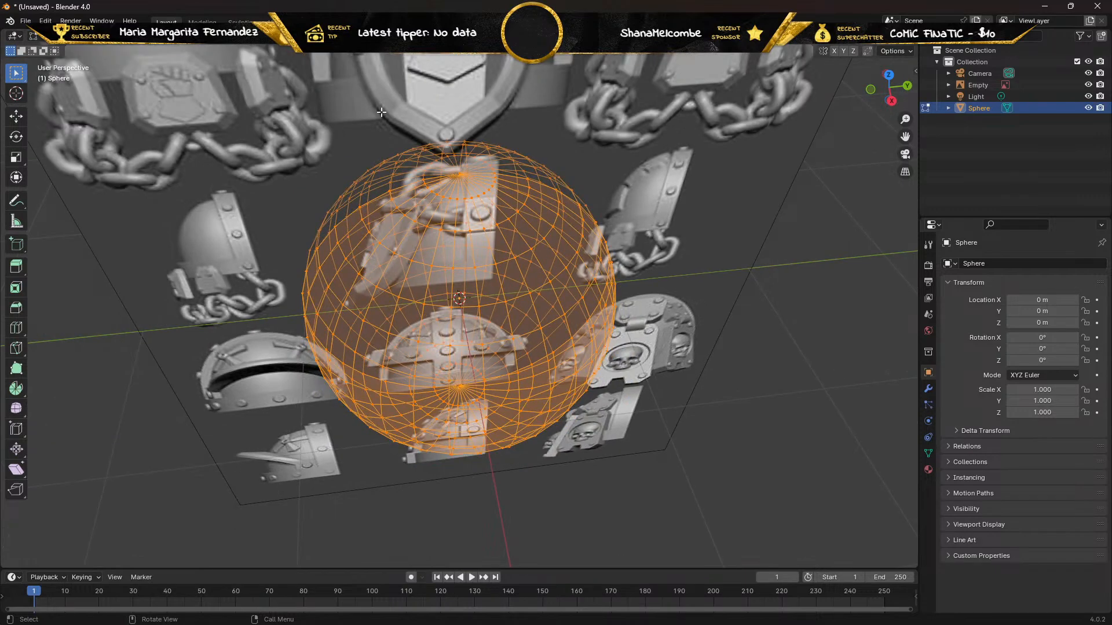
click(867, 51)
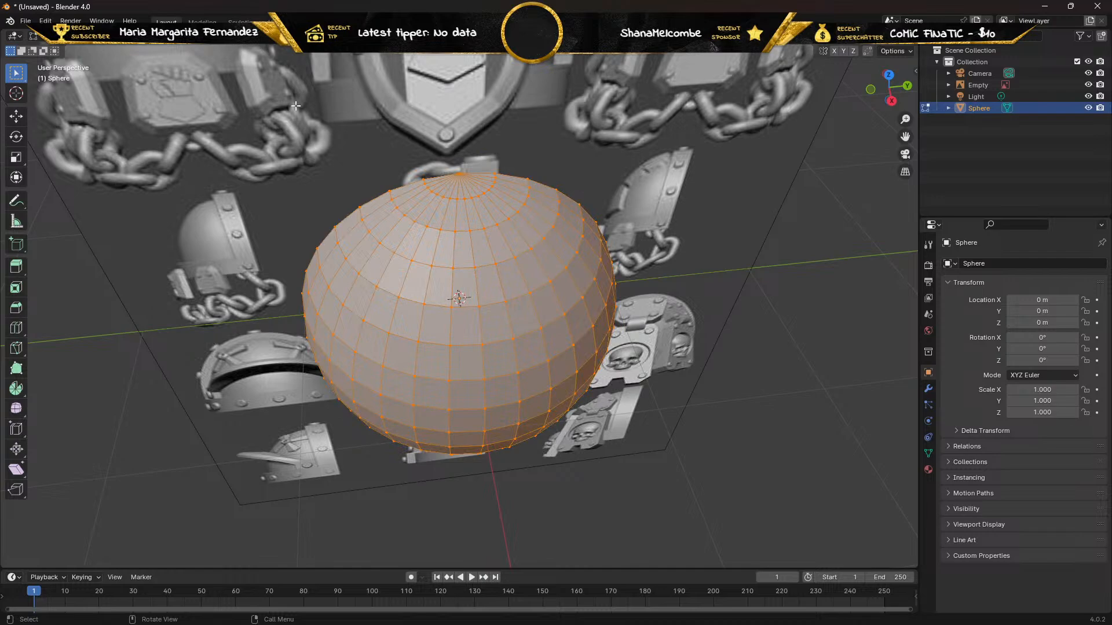
Leave Edit Mode, delete the UV sphere, and return to the right orthographic view of the reference image.
key(Tab)
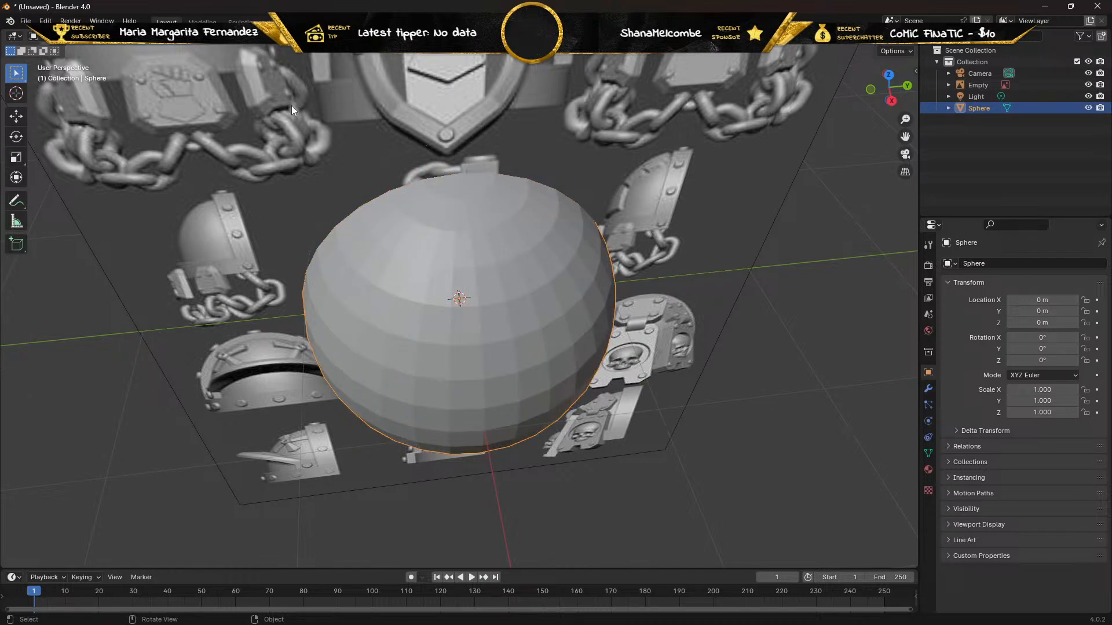
key(x)
key(KP_3)
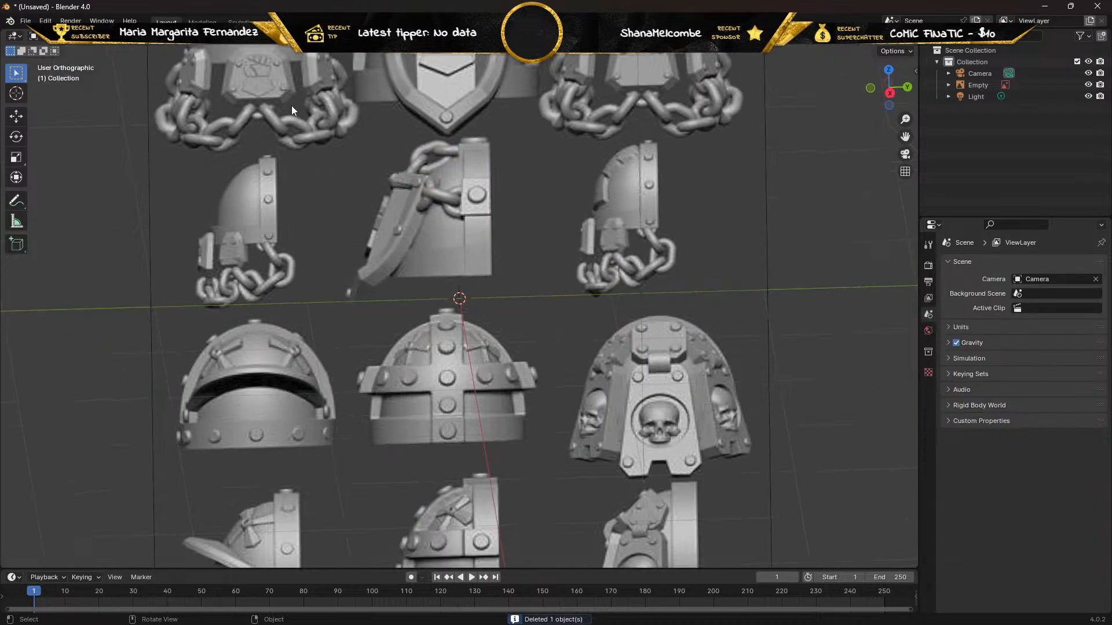
scroll(209, 100, down, 2)
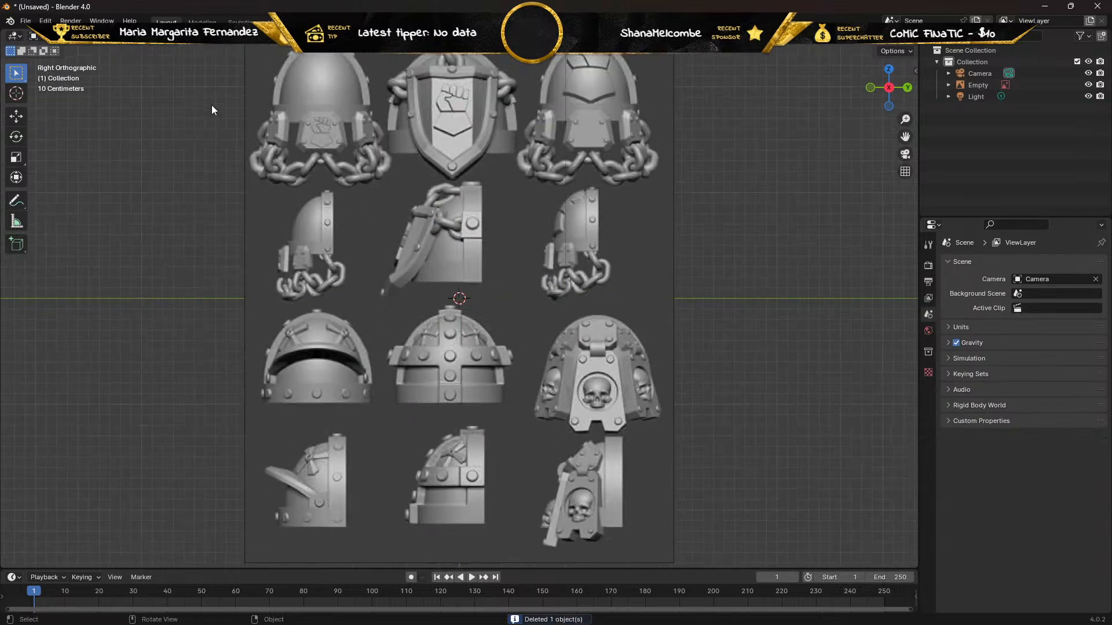
Add a cube mesh at the 3D cursor and put it in Edit Mode.
key(shift+a)
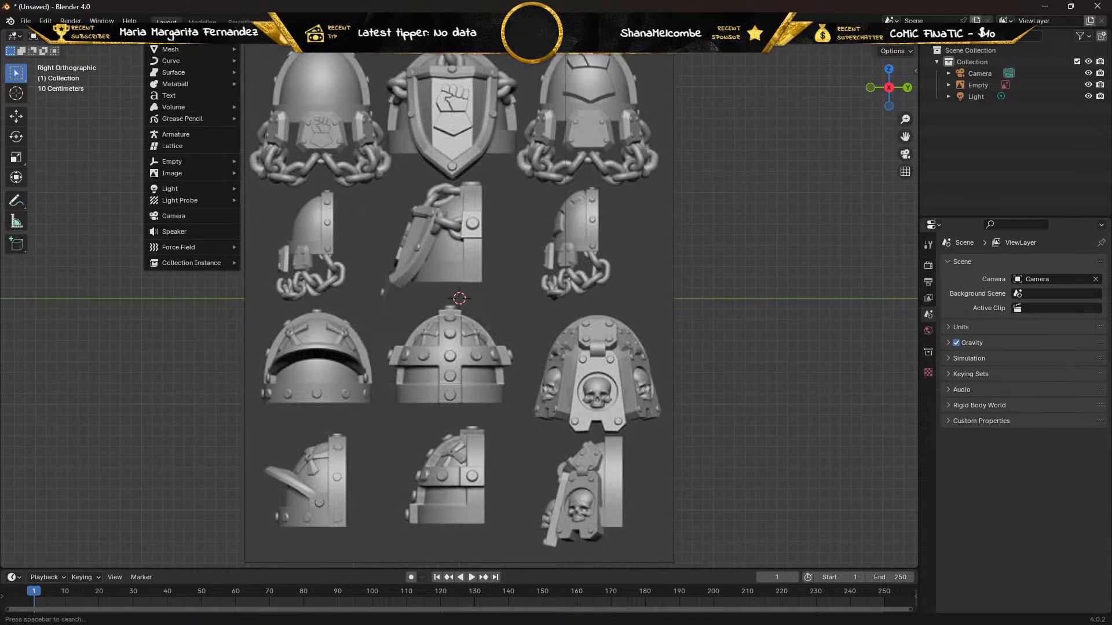
mouse_move(173, 49)
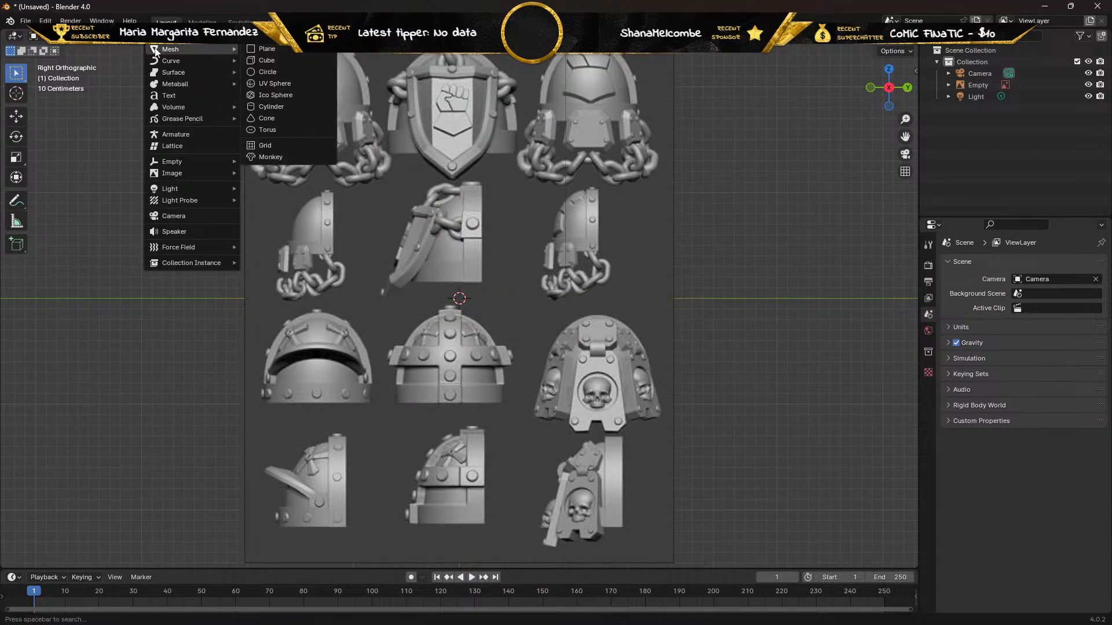
click(281, 58)
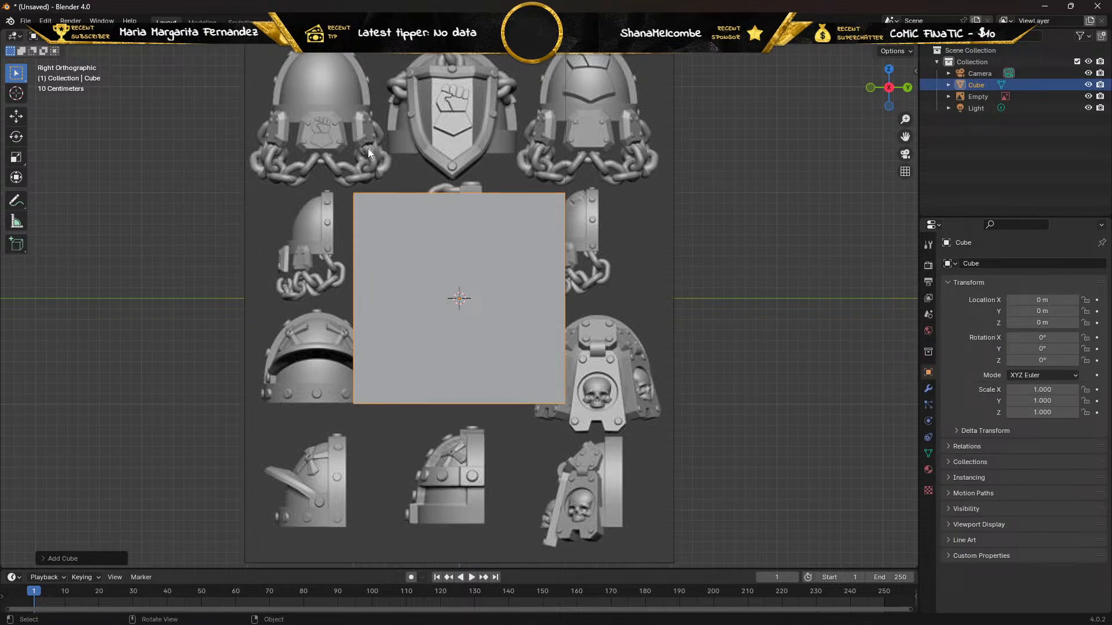
key(Tab)
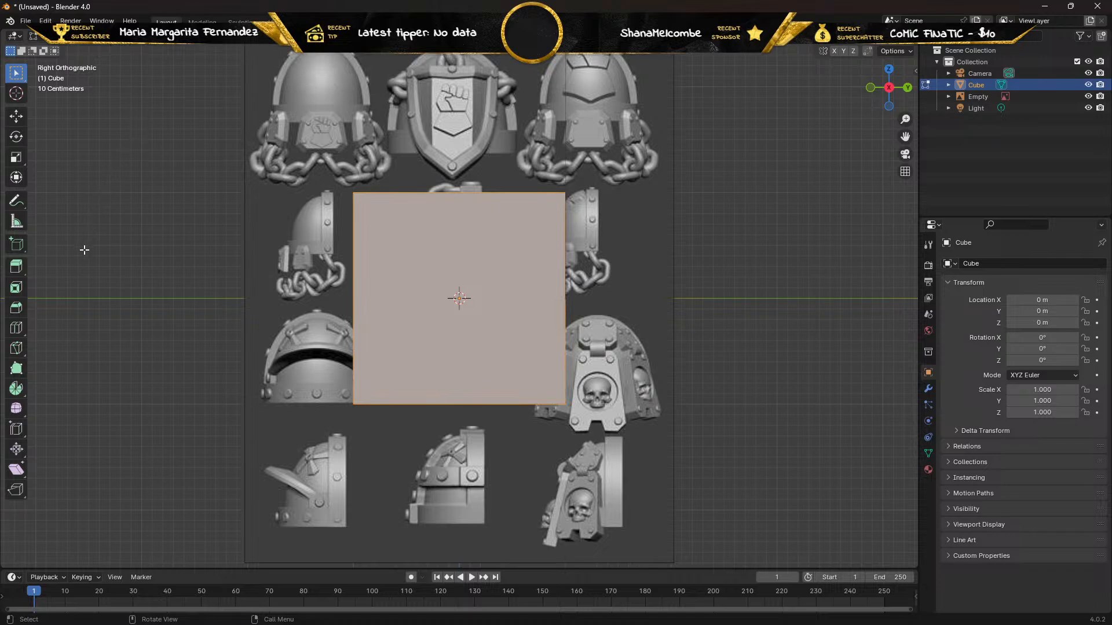
Add evenly spaced vertical loop cuts to the cube's front face and set their number to 5.
click(16, 334)
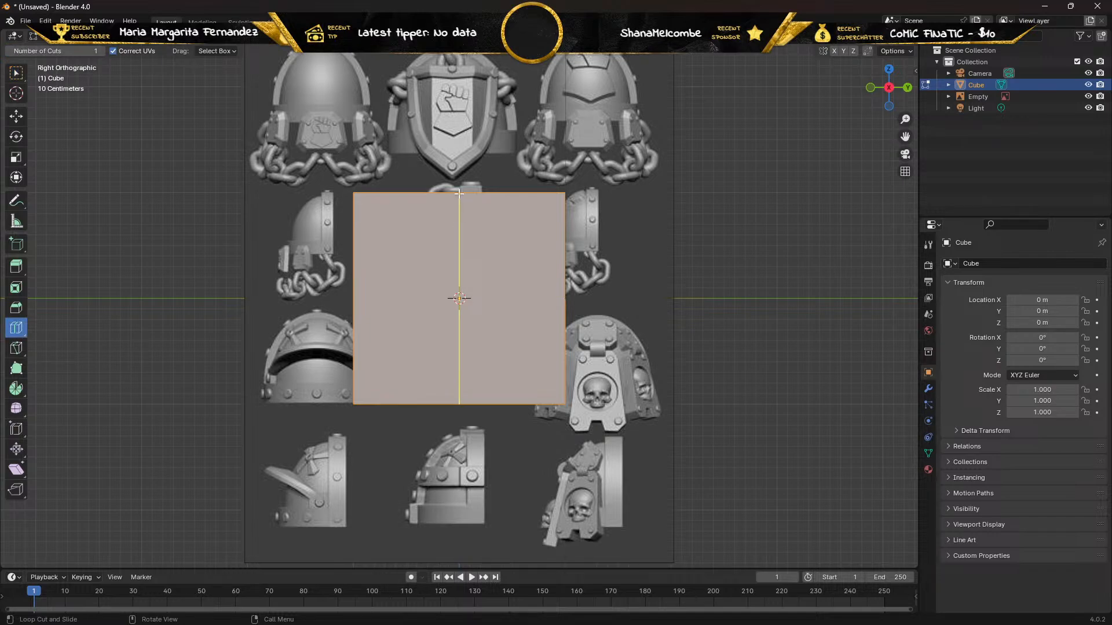
scroll(458, 193, up, 1)
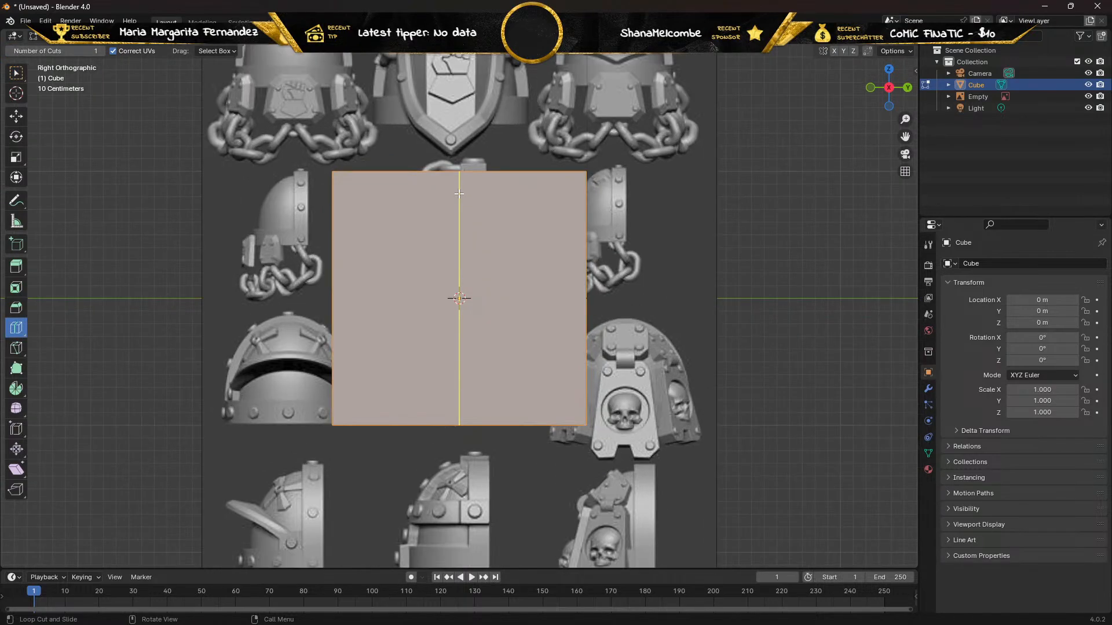
click(458, 193)
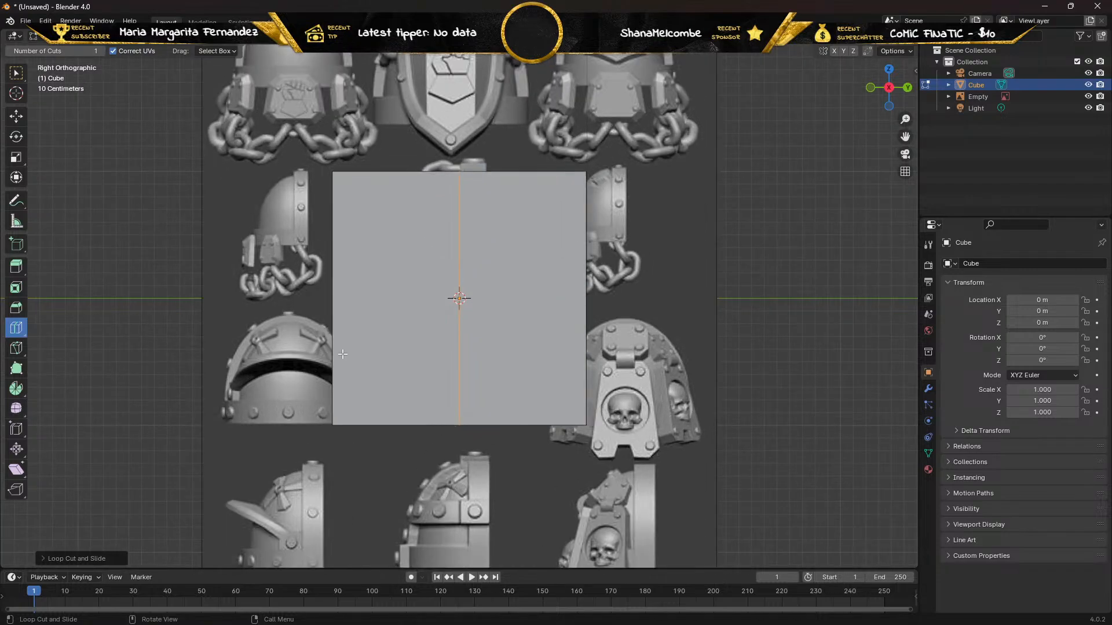
click(95, 557)
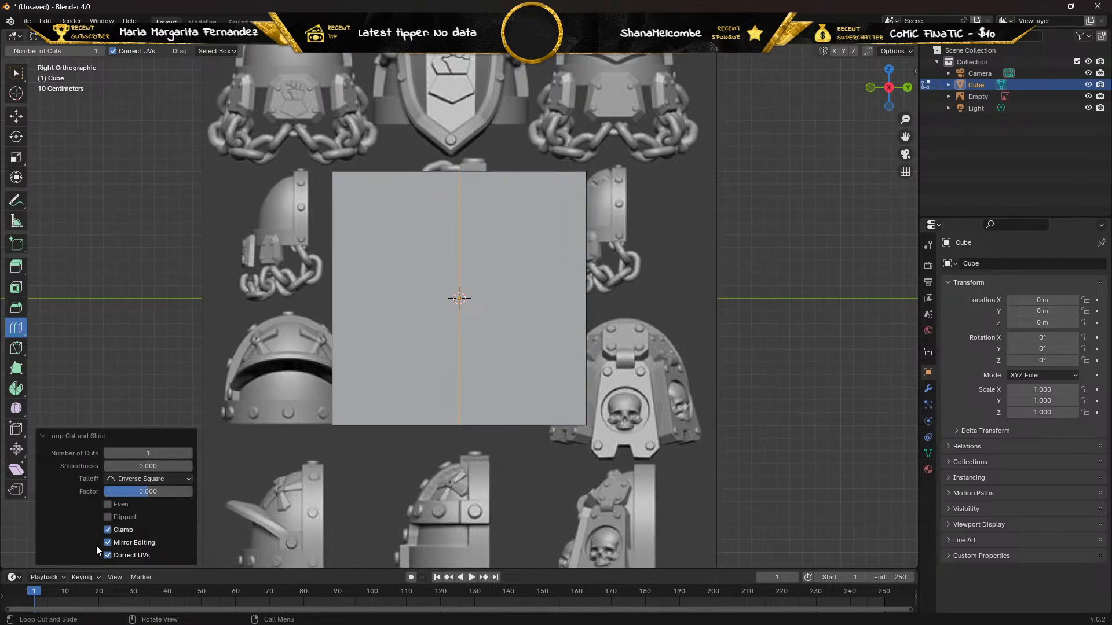
click(162, 454)
text(2)
key(Return)
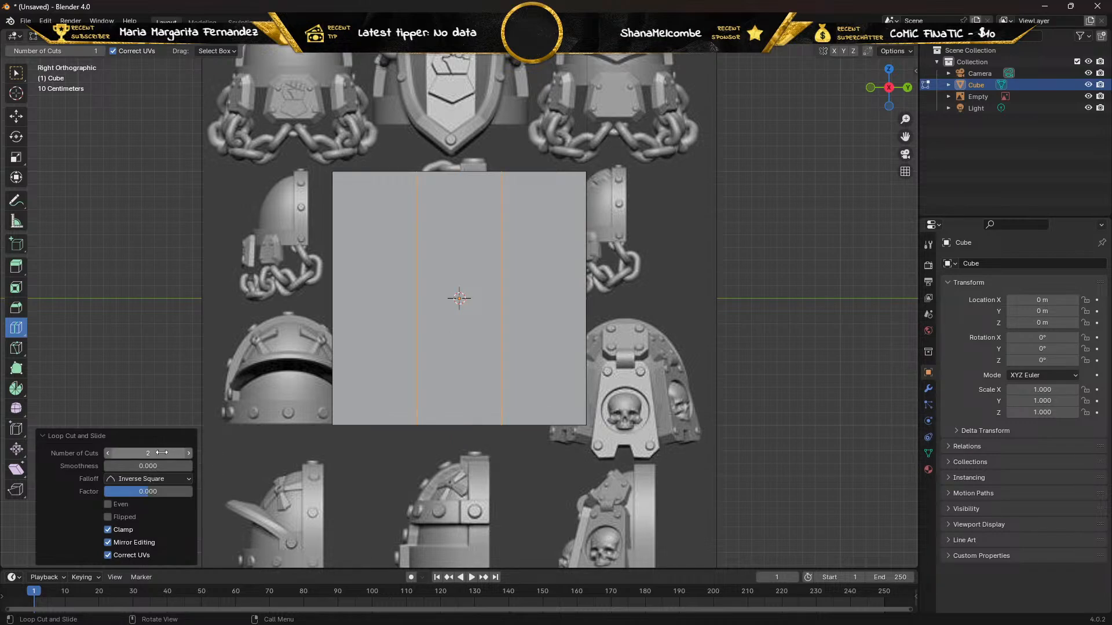
click(163, 453)
click(163, 453)
drag(163, 454, 76, 443)
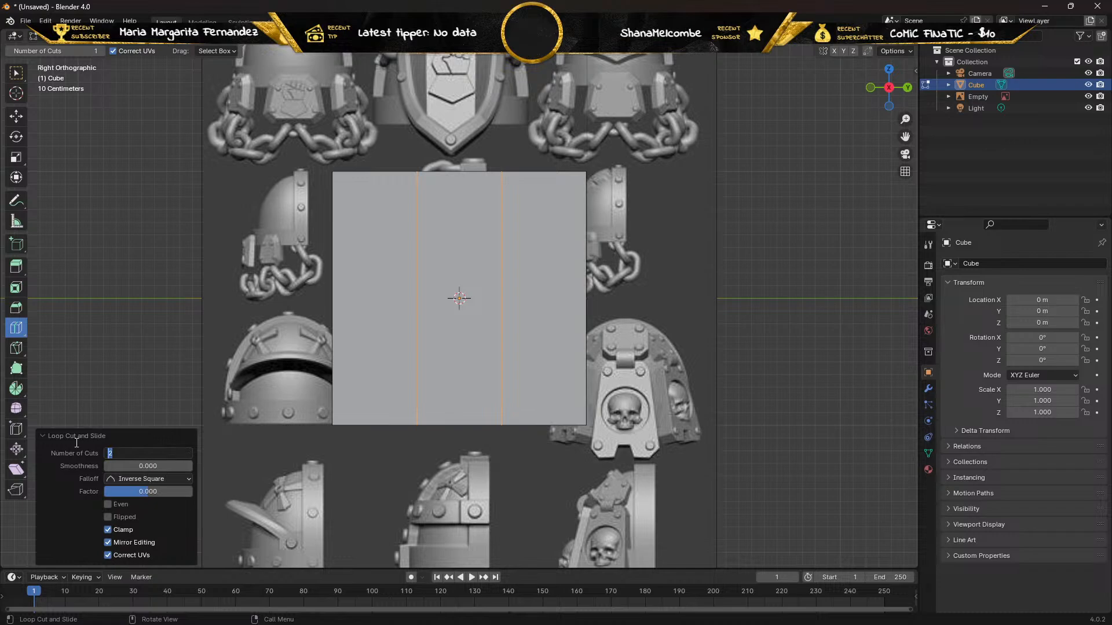
text(3)
key(Return)
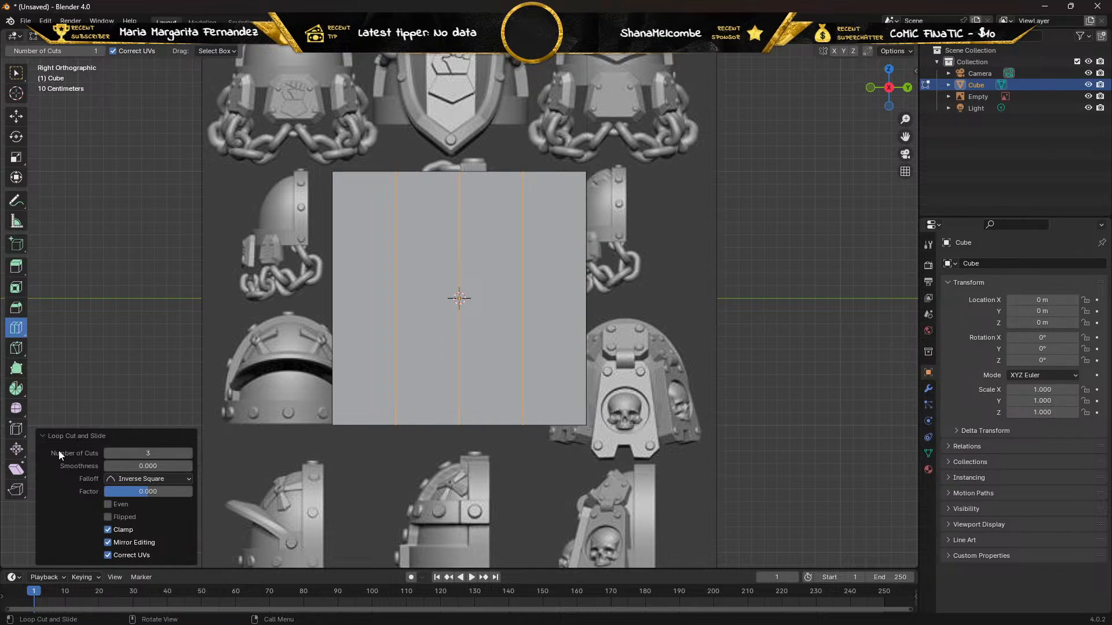
click(164, 454)
text(5)
key(Return)
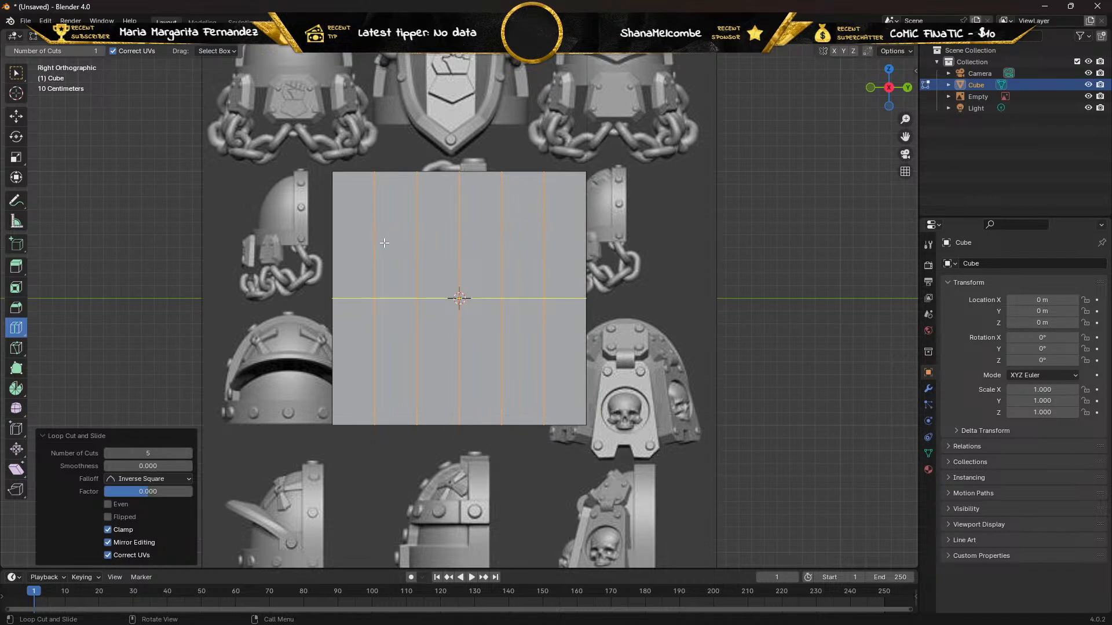
Add 5 evenly spaced horizontal loop cuts around the cube.
click(386, 296)
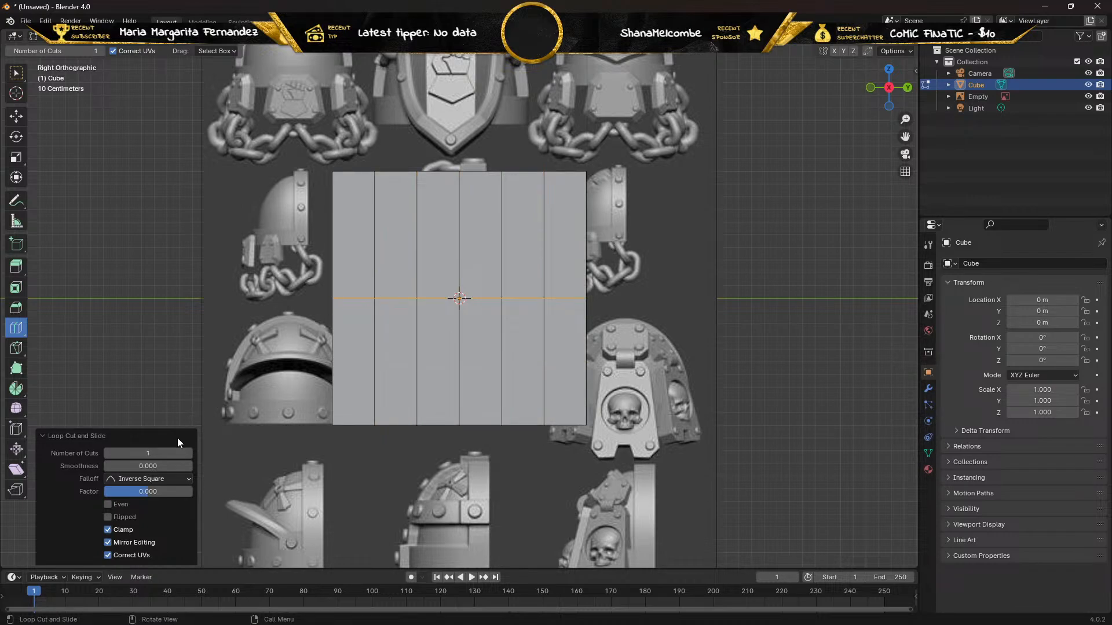
click(161, 453)
text(5)
key(Return)
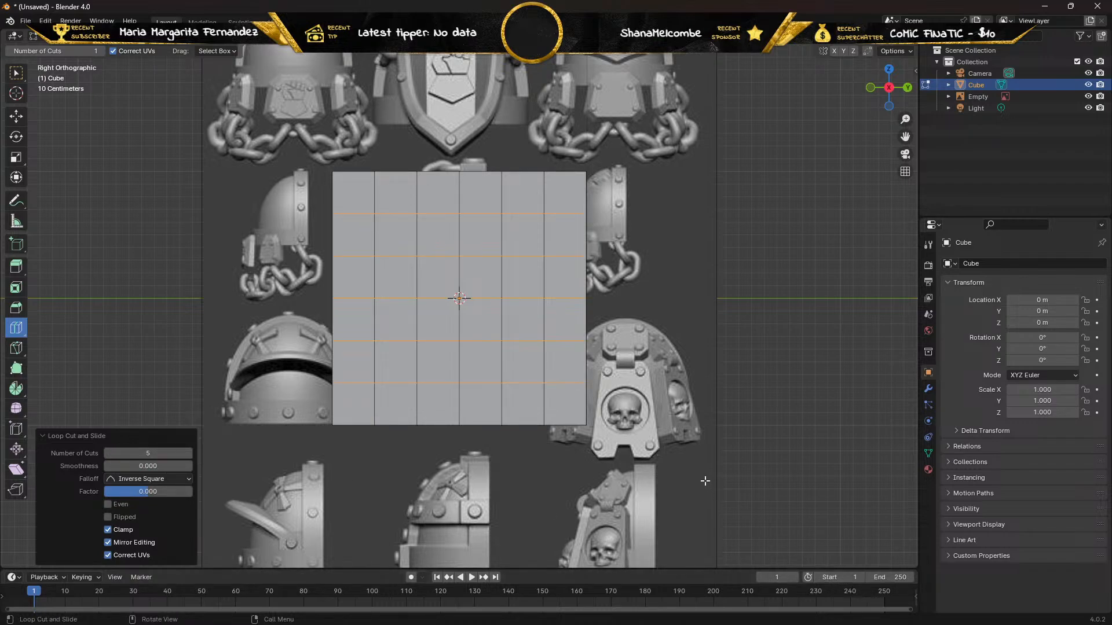
Add 5 evenly spaced loop cuts through the cube's thickness along X, and clear the edge selection.
key(KP_5)
key(KP_4)
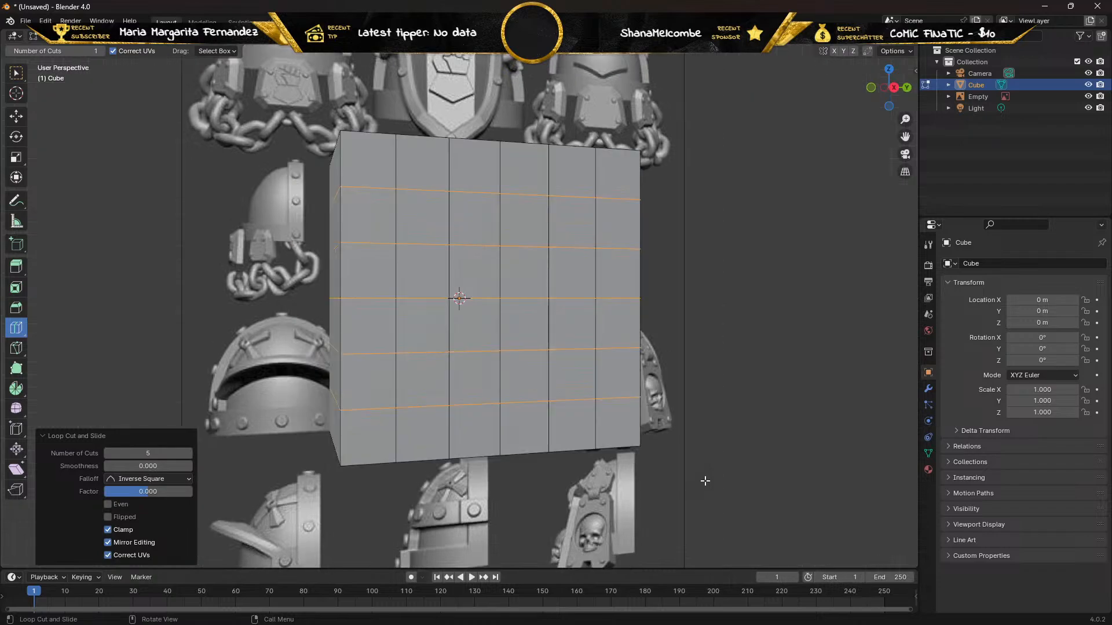
key(KP_8)
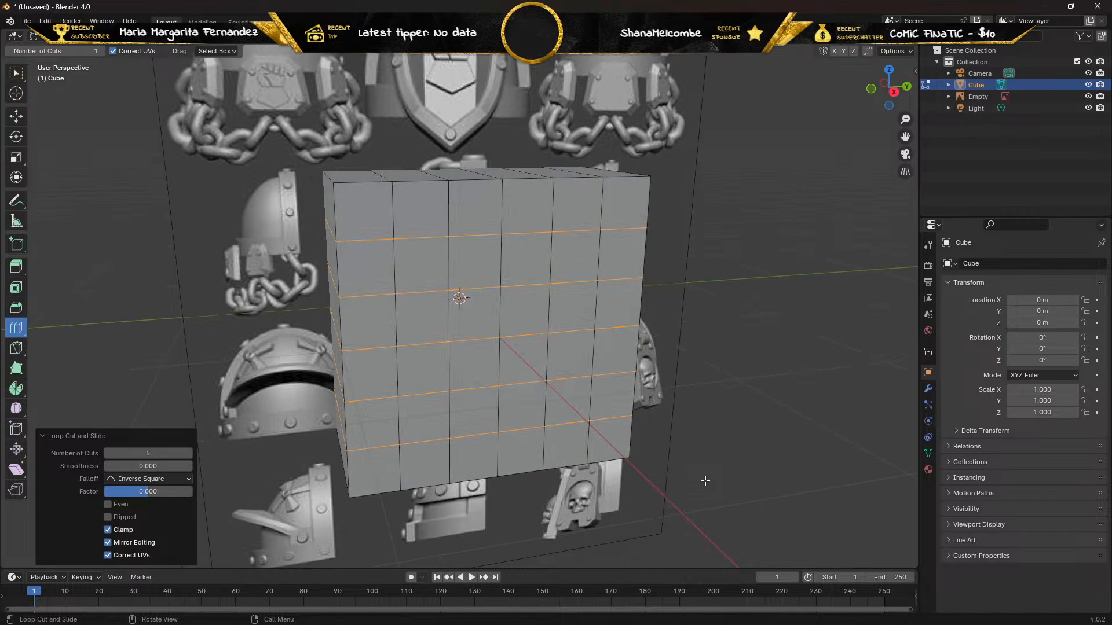
scroll(696, 329, down, 5)
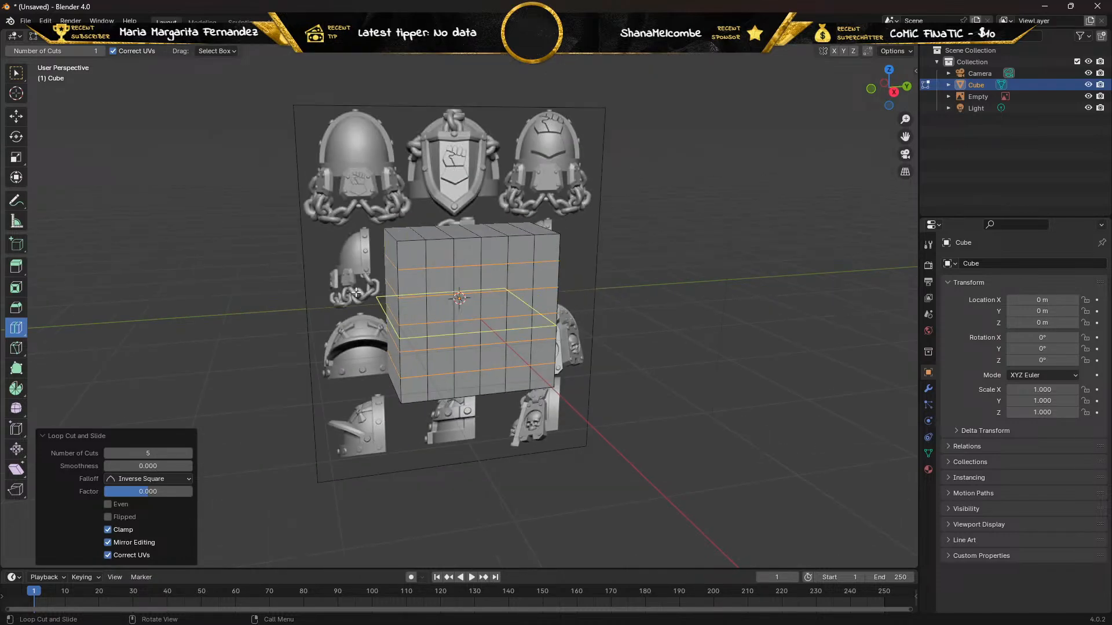
middle_drag(356, 291, 452, 270)
click(452, 270)
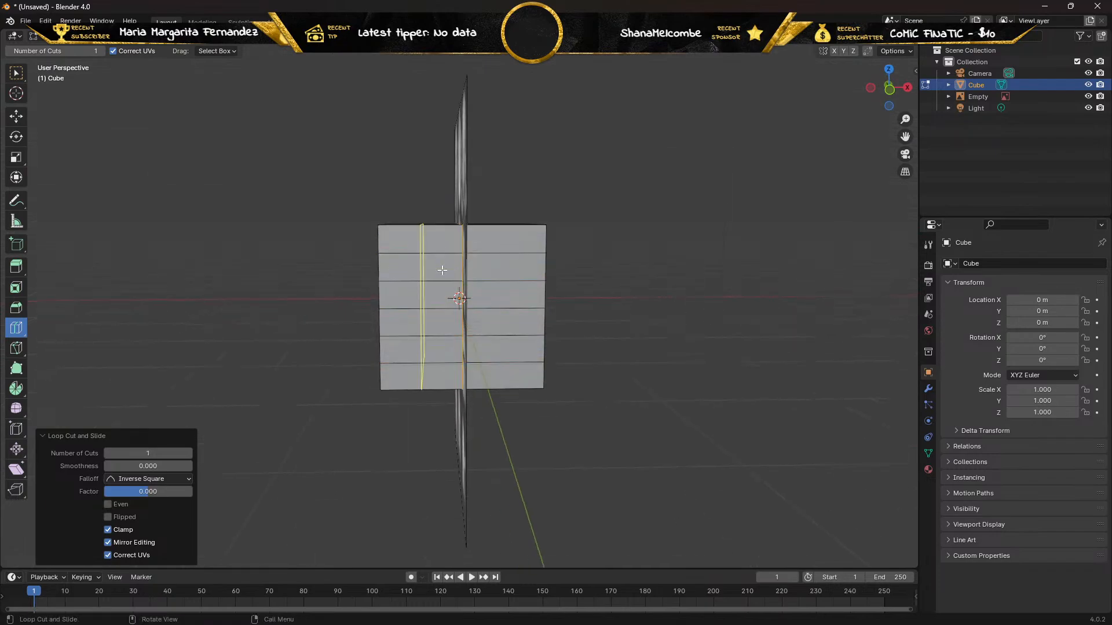
click(150, 454)
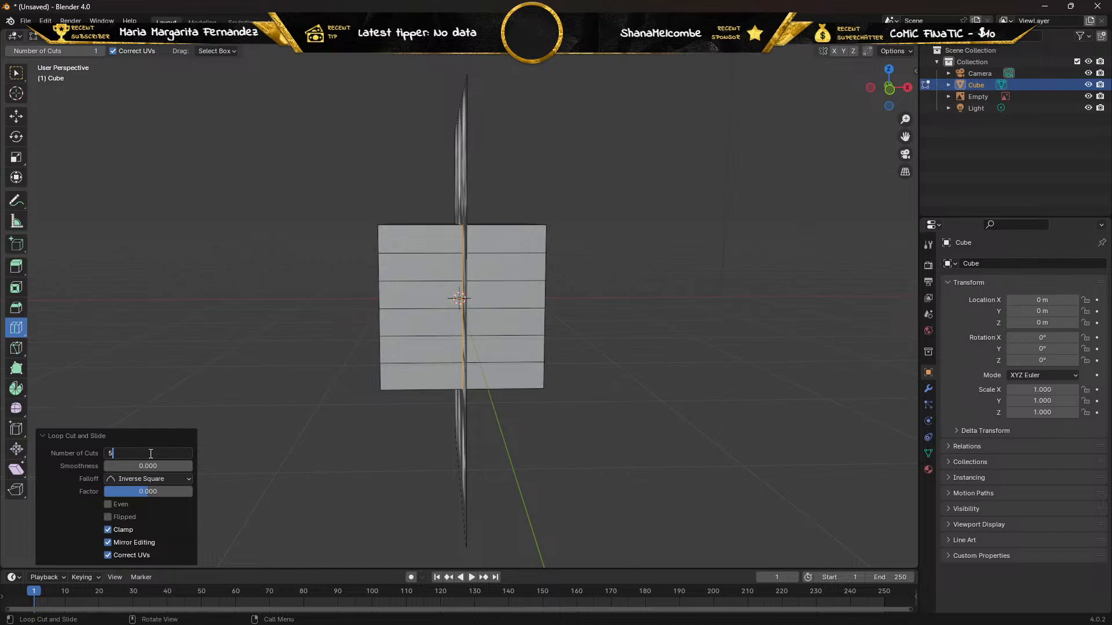
key(Return)
middle_drag(278, 241, 675, 245)
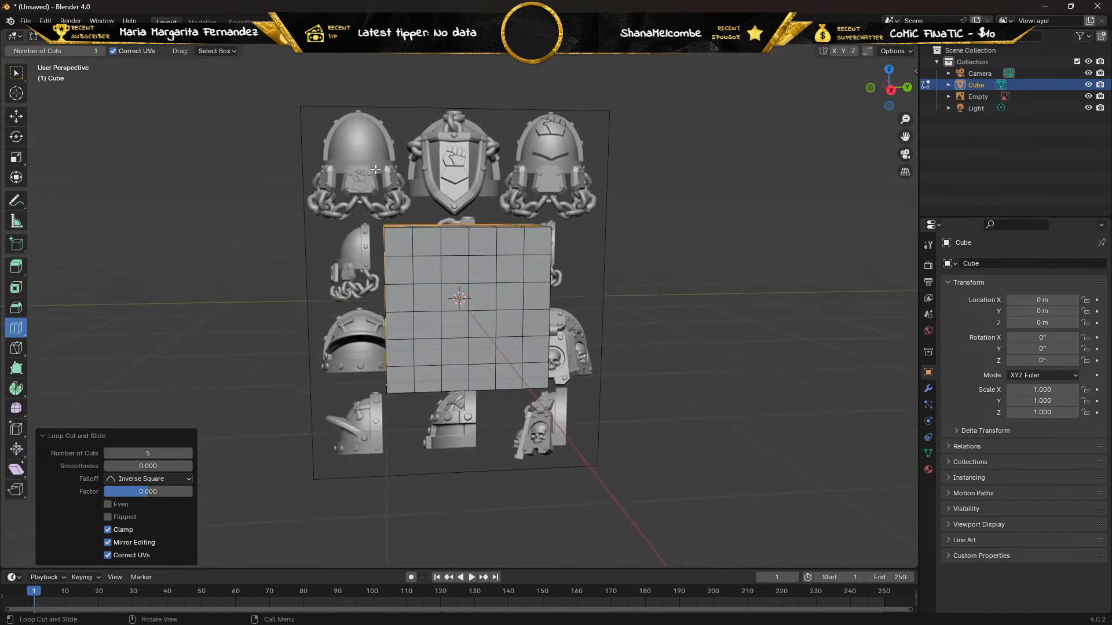
click(125, 36)
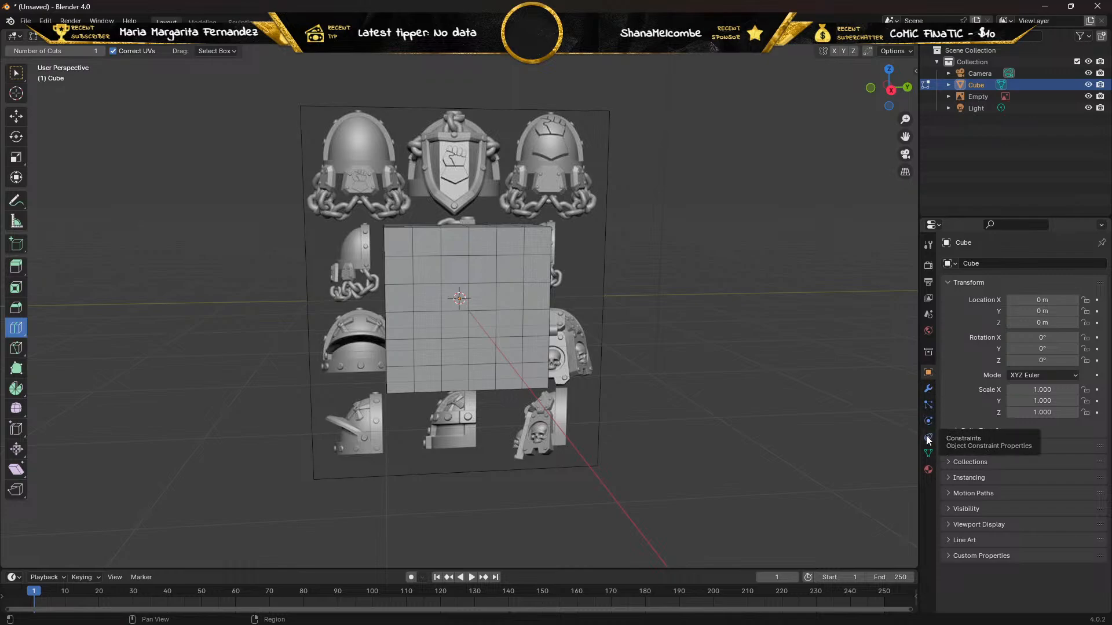
Search the modifiers available for the cube for "sphe" and close the search without adding one.
click(928, 389)
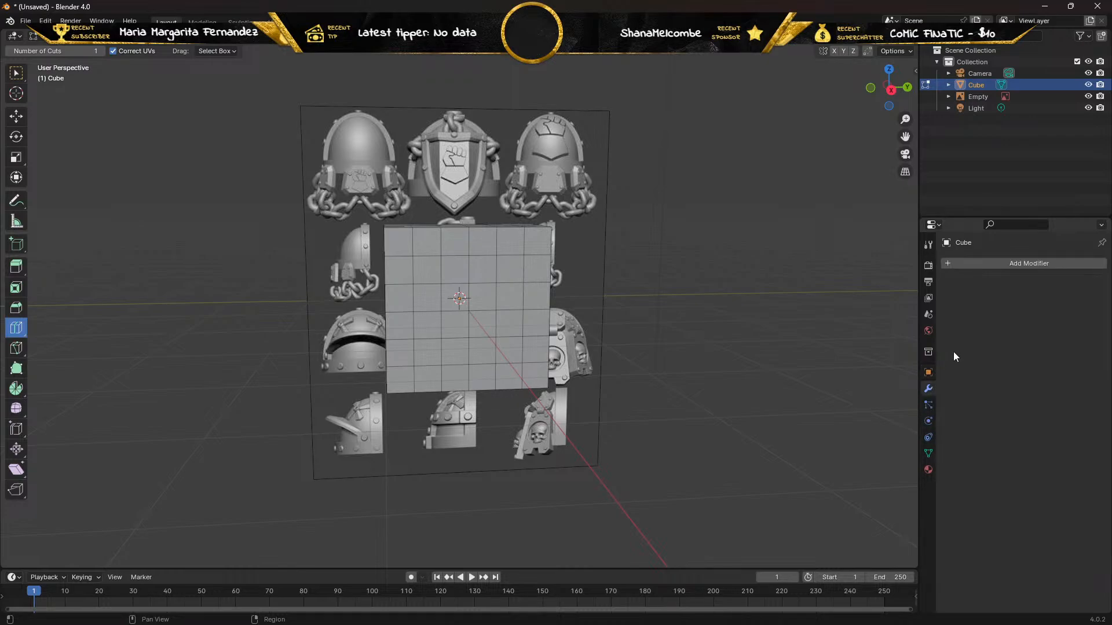
click(995, 261)
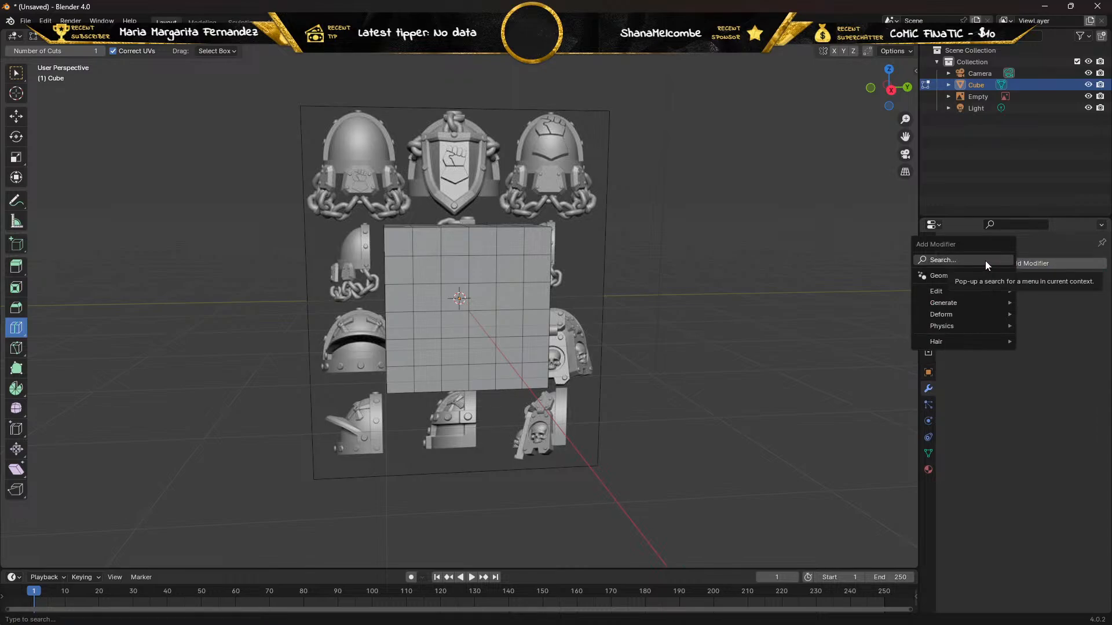
mouse_move(966, 287)
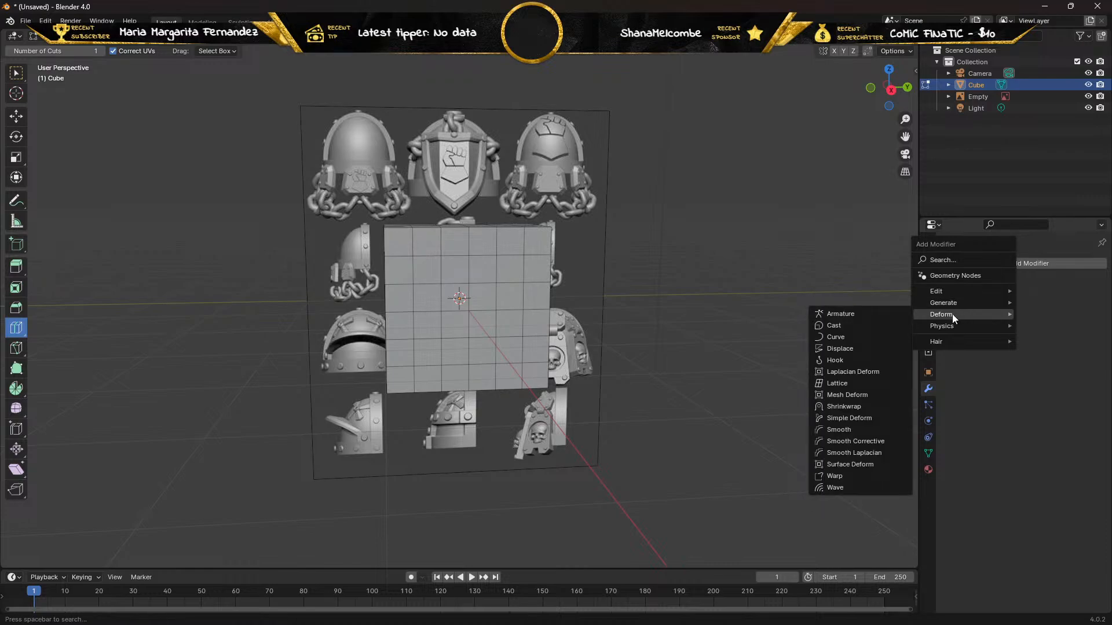
click(950, 261)
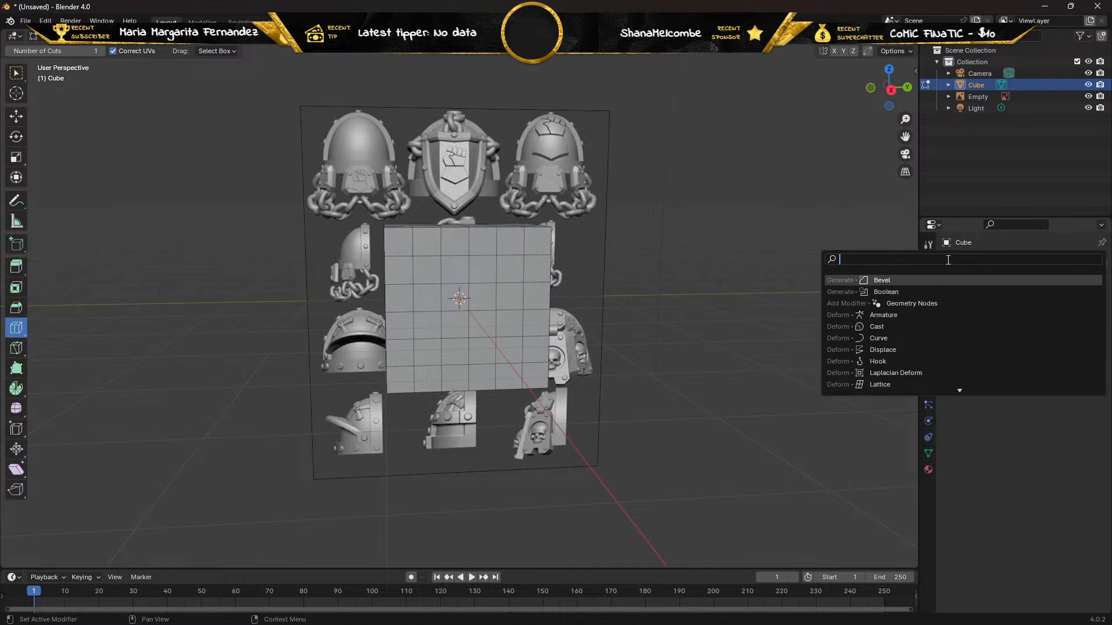
text(sph)
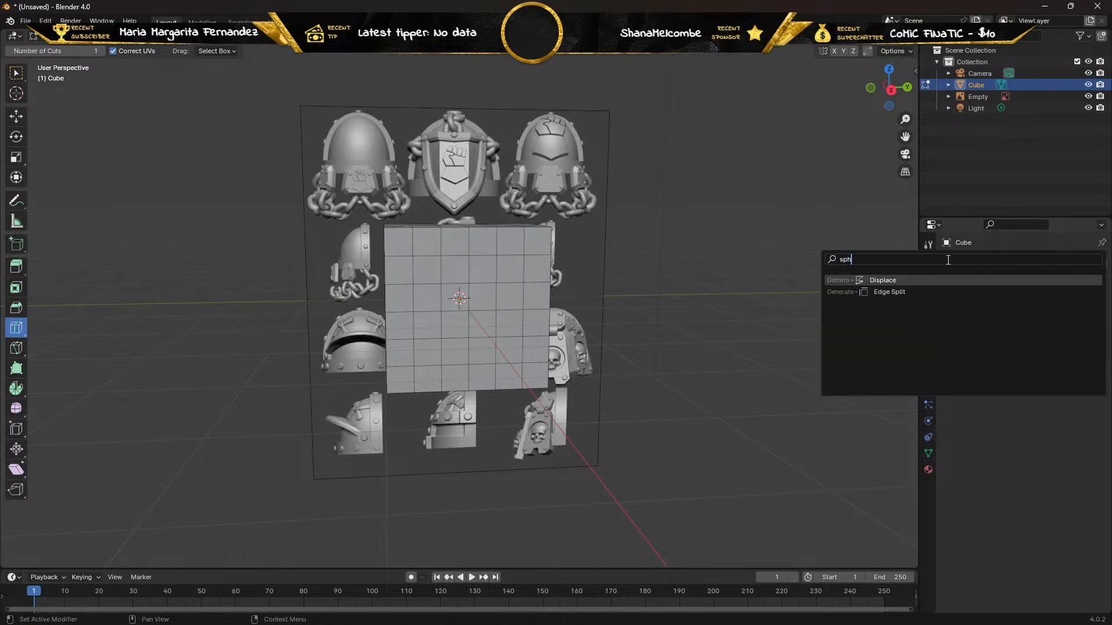
text(e)
key(BackSpace)
key(BackSpace)
key(BackSpace)
key(BackSpace)
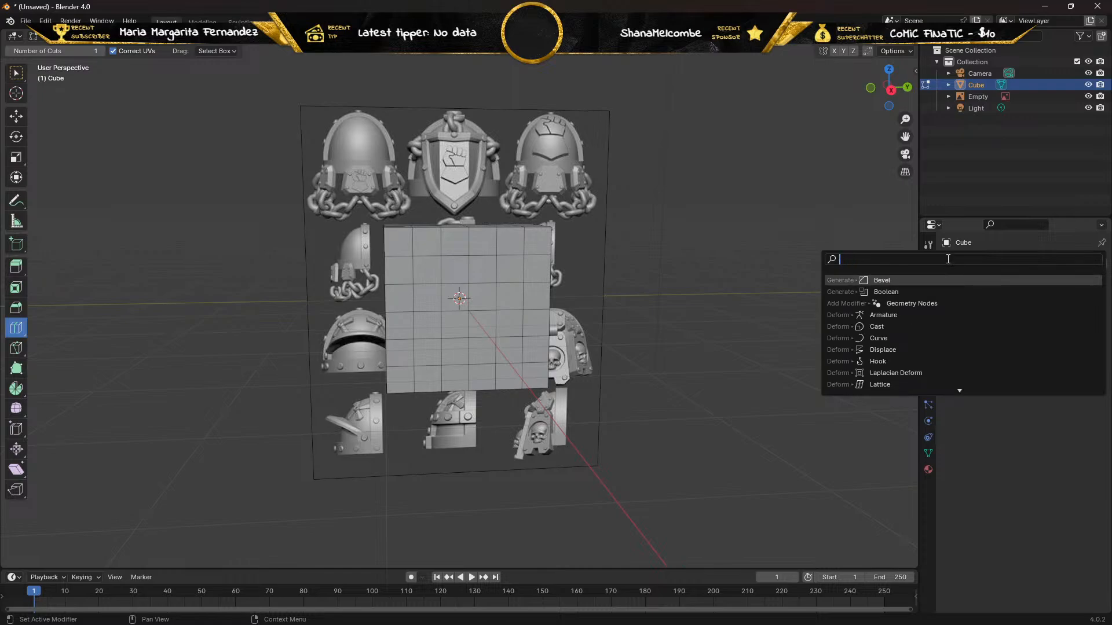
click(1022, 427)
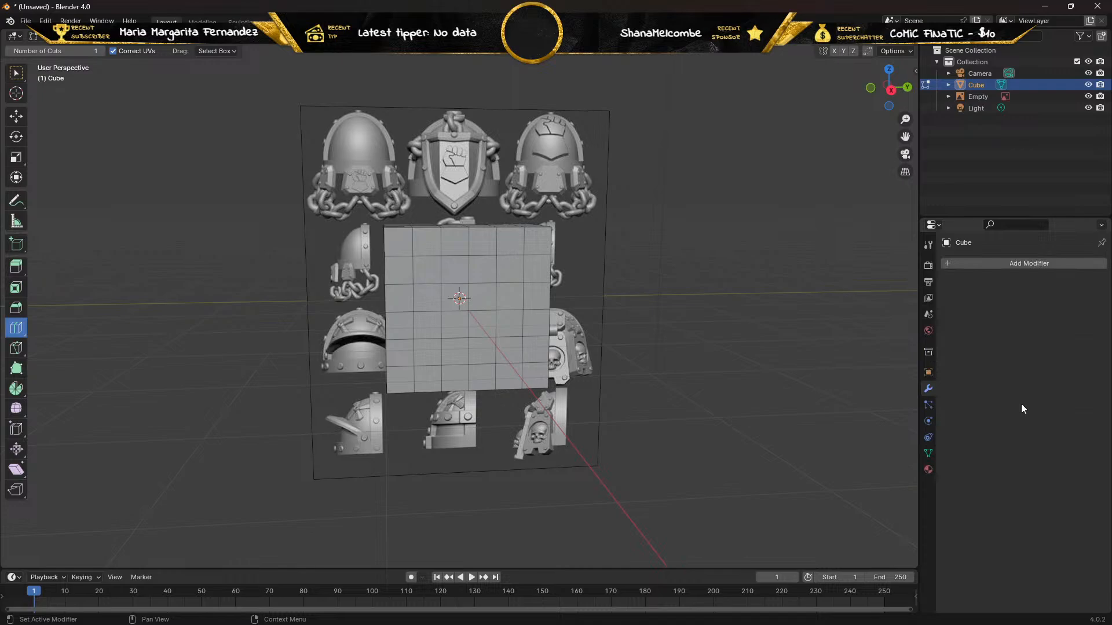
Try a Smooth modifier on the cube with its factor at -0.452, and remove it again.
click(1022, 264)
mouse_move(982, 313)
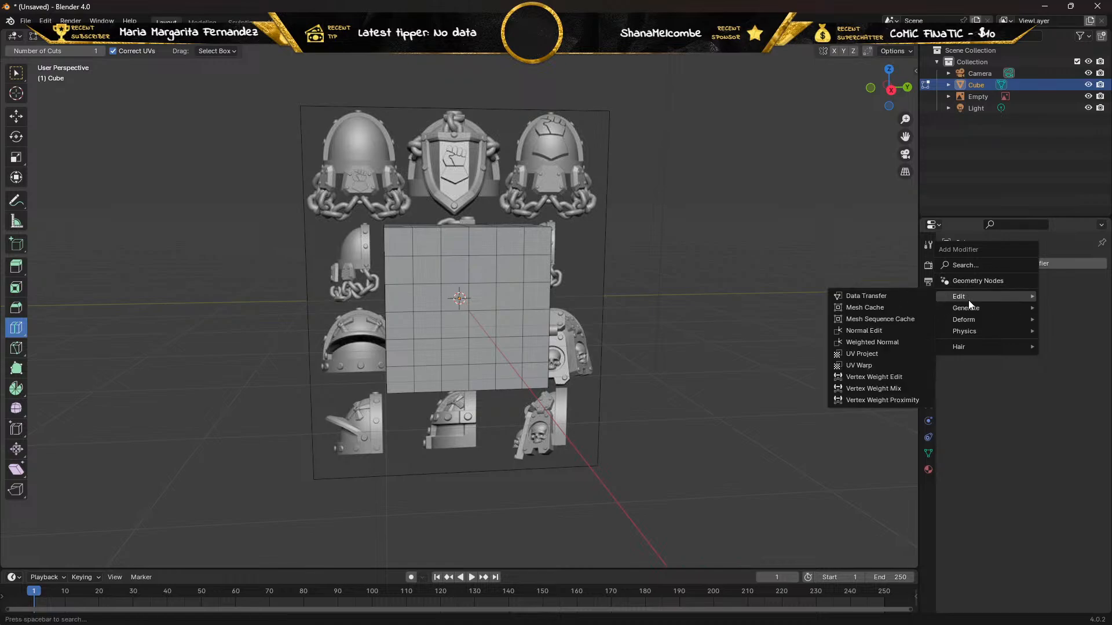
mouse_move(966, 347)
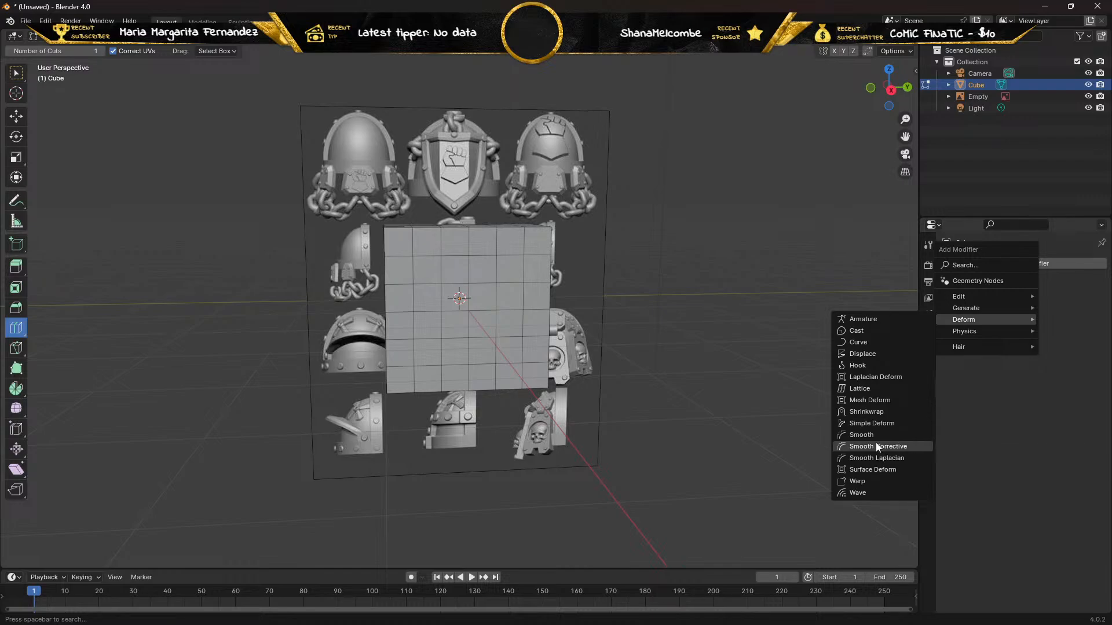
click(859, 435)
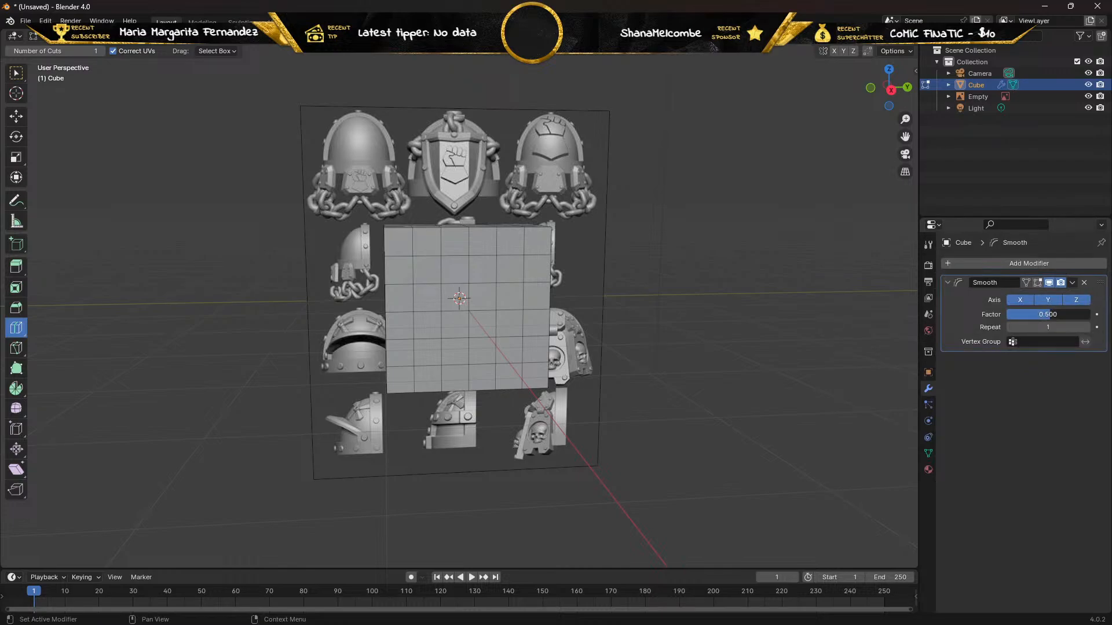
mouse_move(1046, 316)
mouse_down()
mouse_move(1092, 316)
mouse_move(1039, 316)
mouse_up()
click(946, 283)
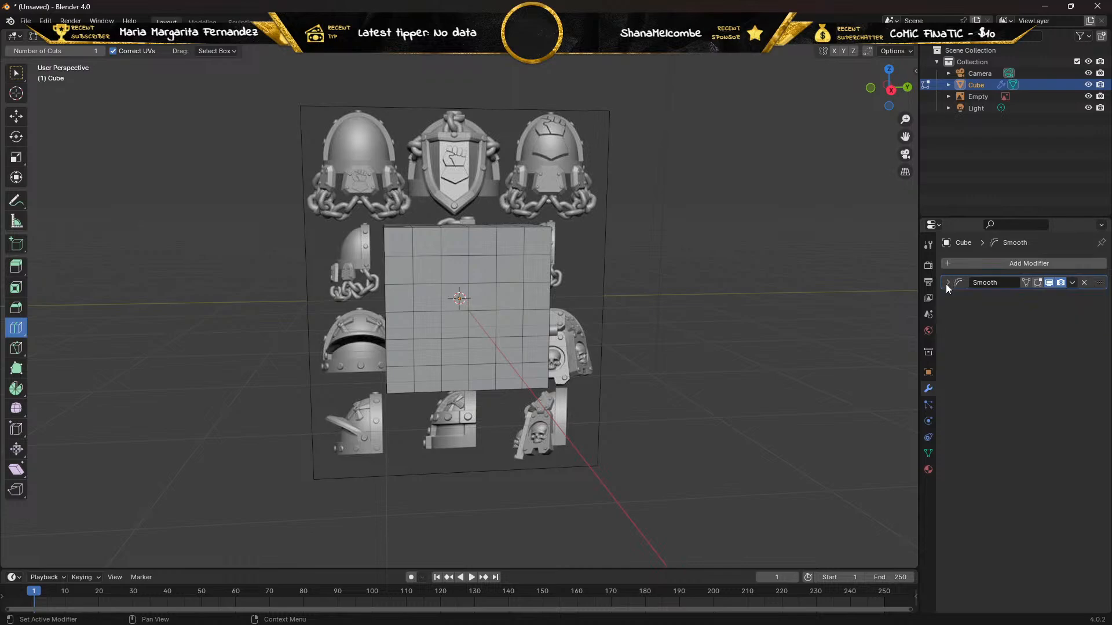
click(946, 284)
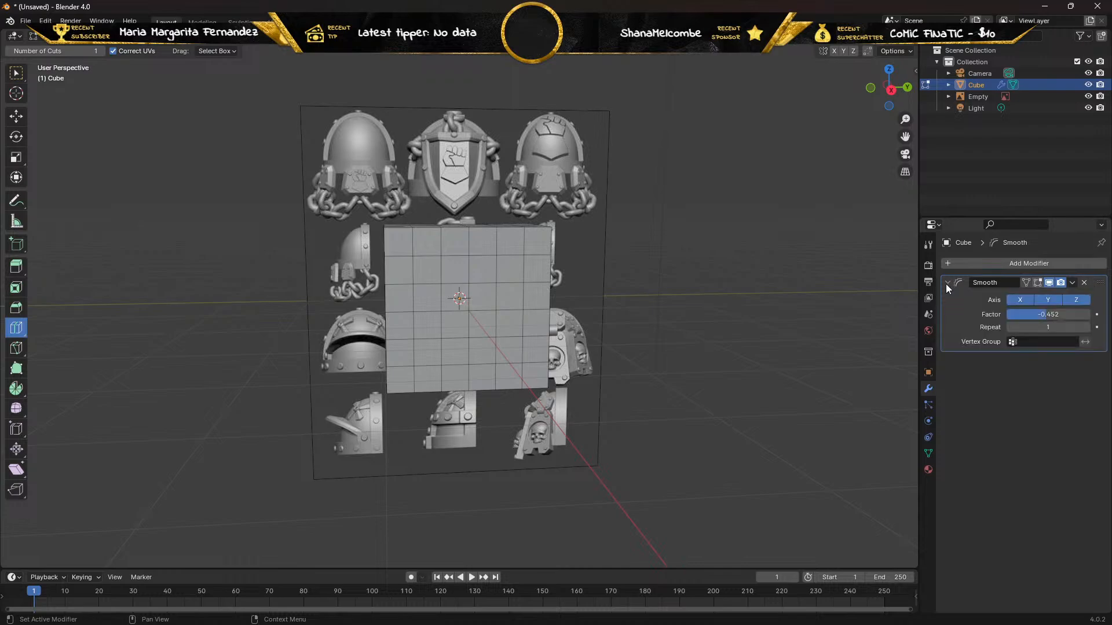
click(1084, 283)
click(1024, 264)
mouse_move(1015, 270)
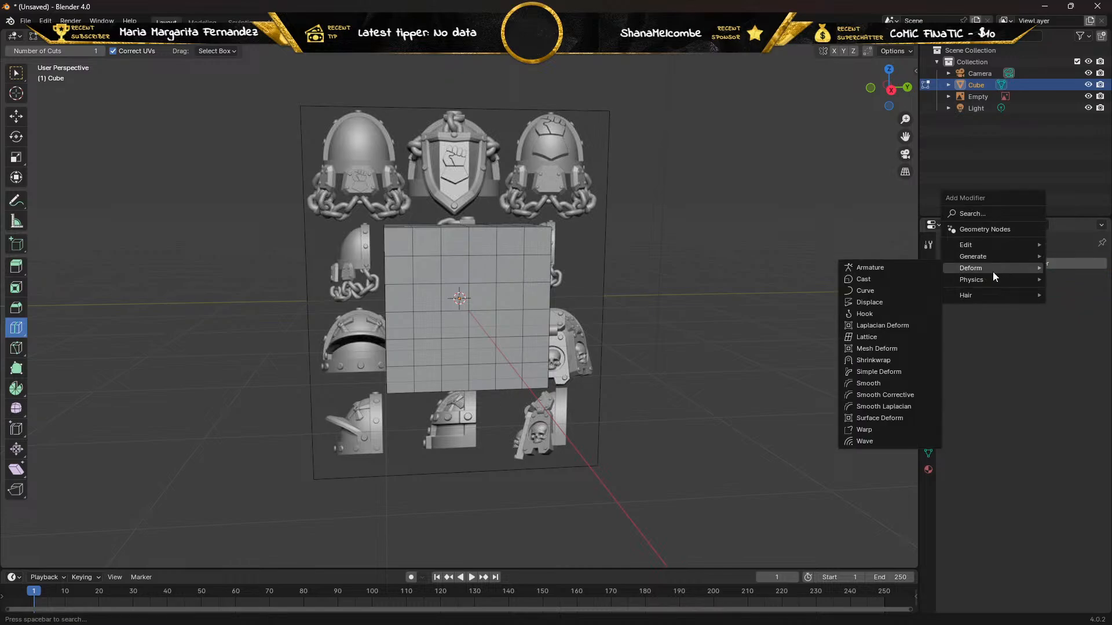
mouse_move(991, 255)
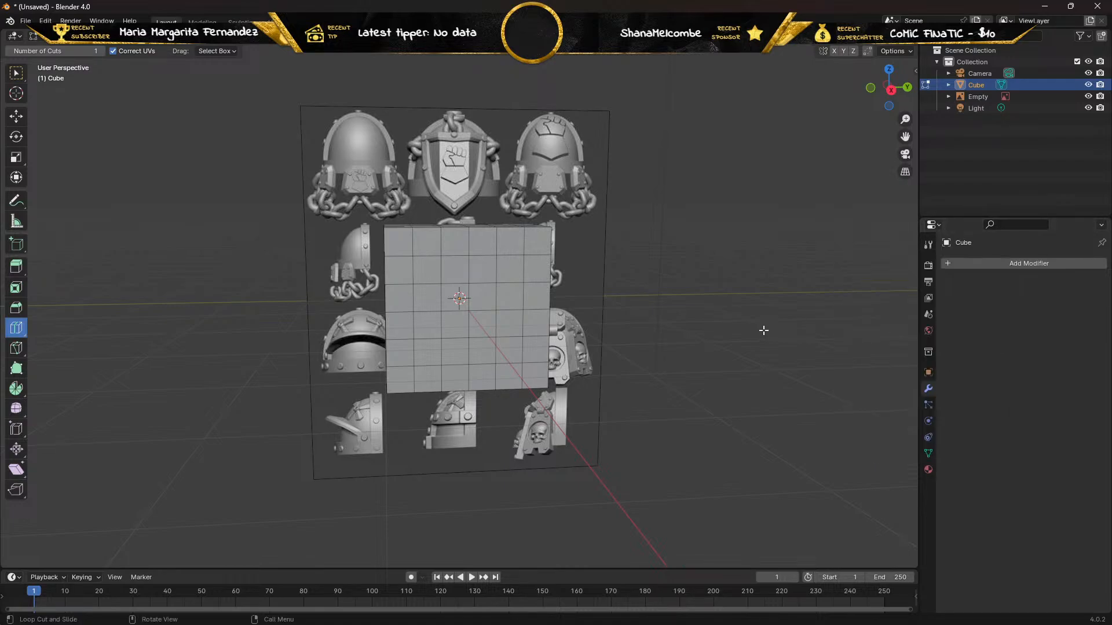
Leave edit mode, delete the subdivided cube and add a UV sphere in its place.
key(Tab)
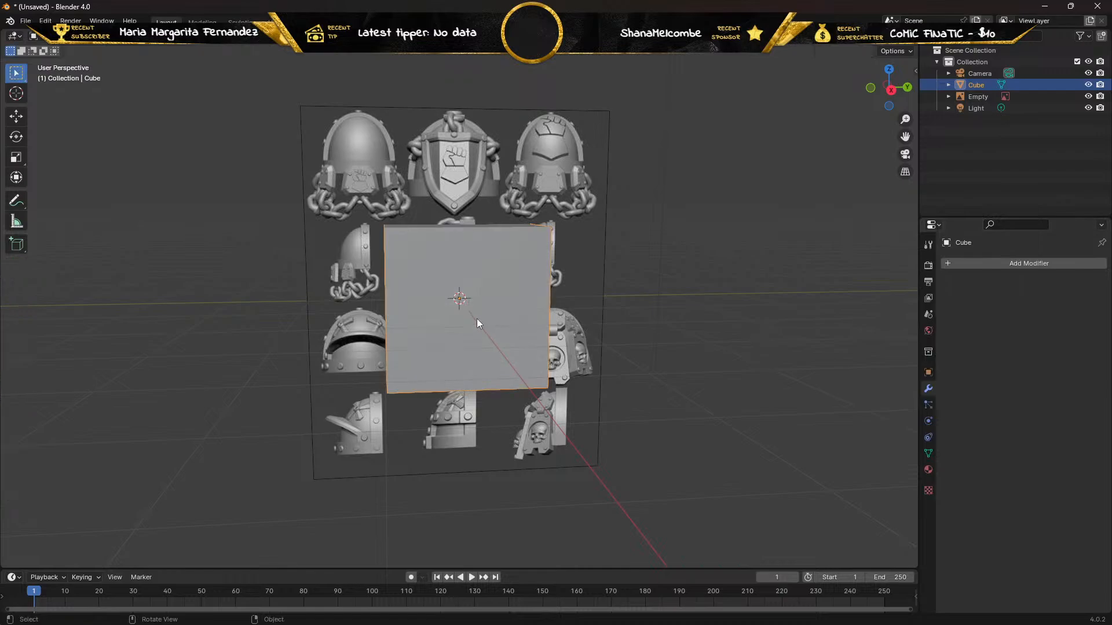
key(x)
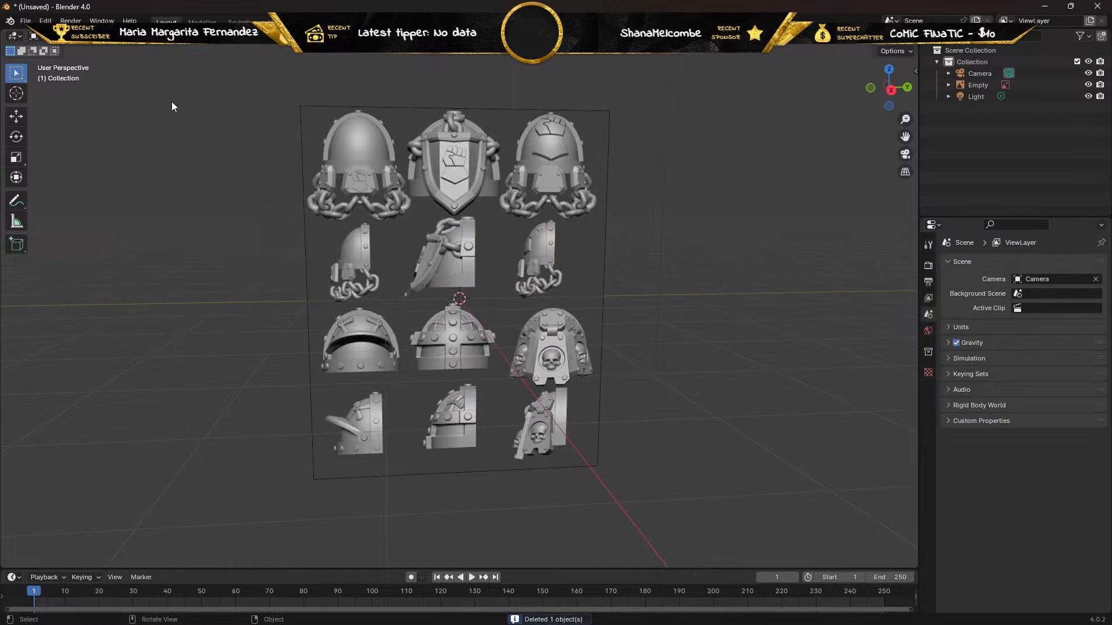
key(shift+a)
mouse_move(200, 49)
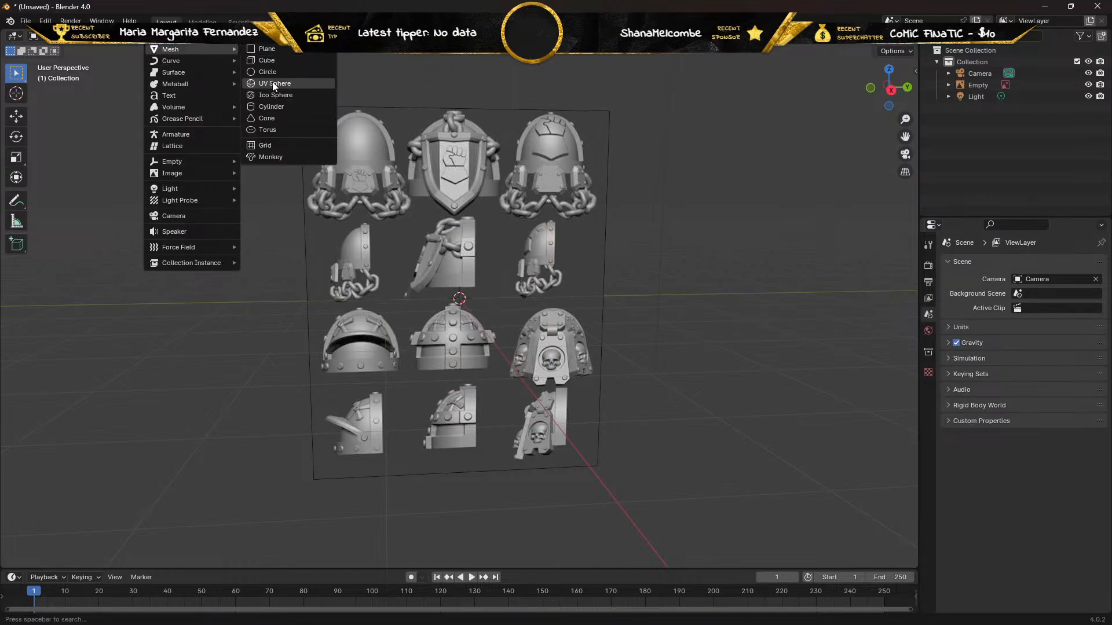
click(274, 84)
Set the new UV sphere to 16 segments and collapse its creation settings.
mouse_move(269, 113)
middle_down()
mouse_move(273, 124)
mouse_move(391, 132)
mouse_move(261, 127)
middle_up()
scroll(261, 143, up, 3)
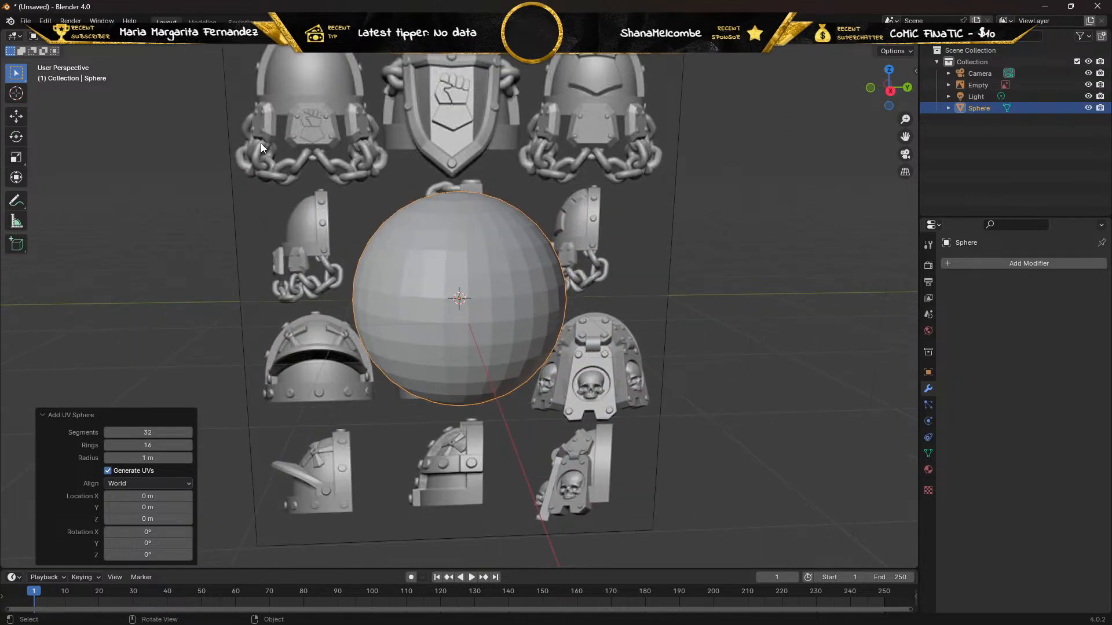
scroll(261, 144, up, 1)
middle_drag(262, 144, 258, 139)
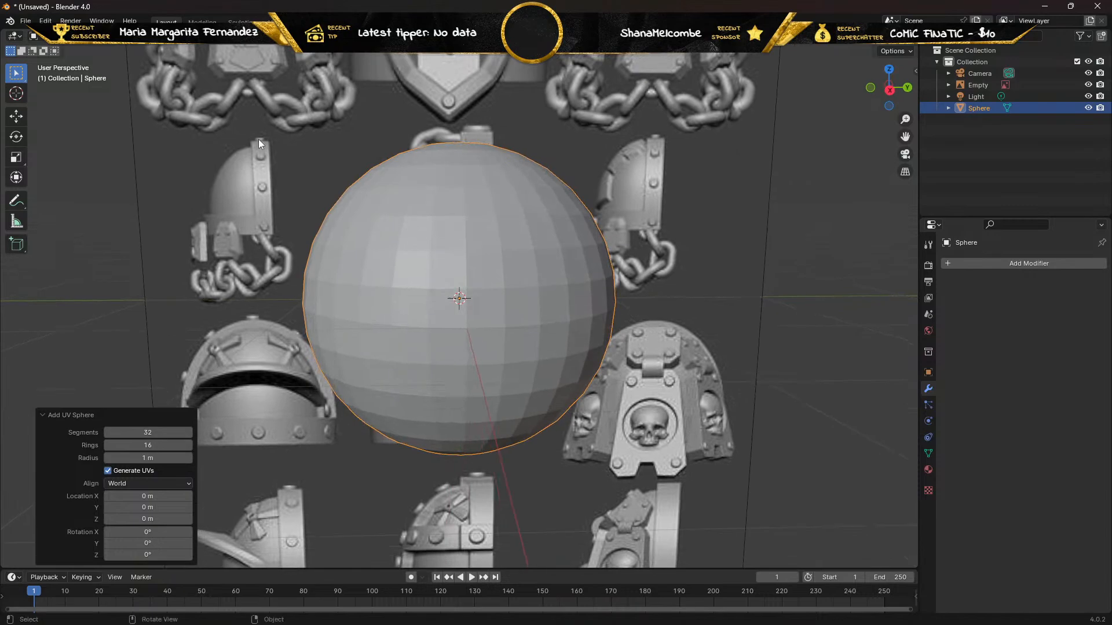
click(166, 432)
text(16)
key(Return)
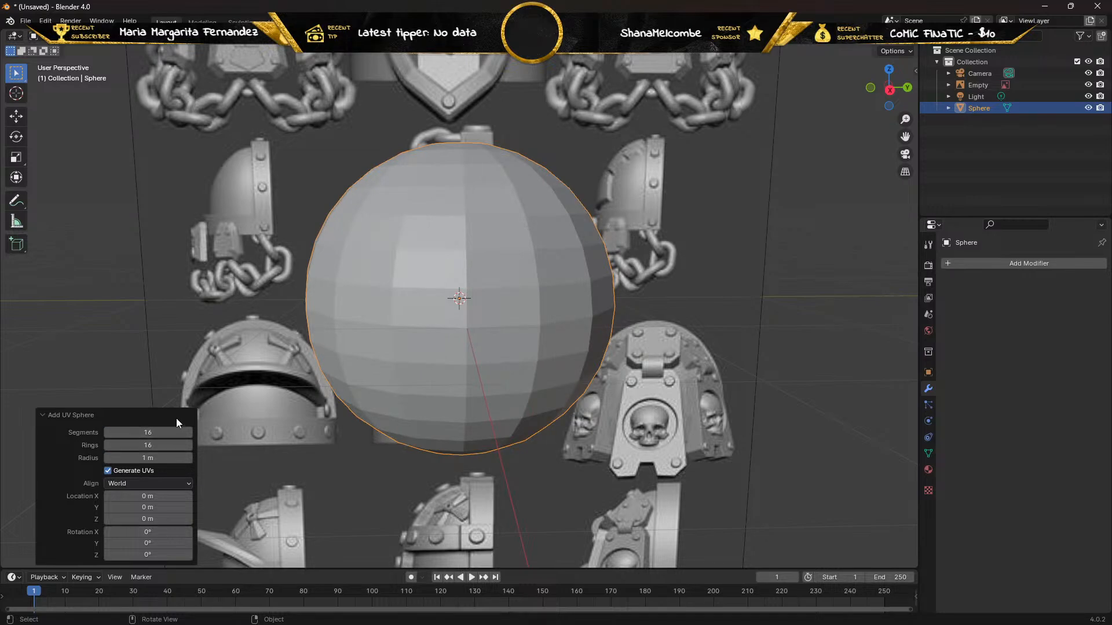
click(146, 415)
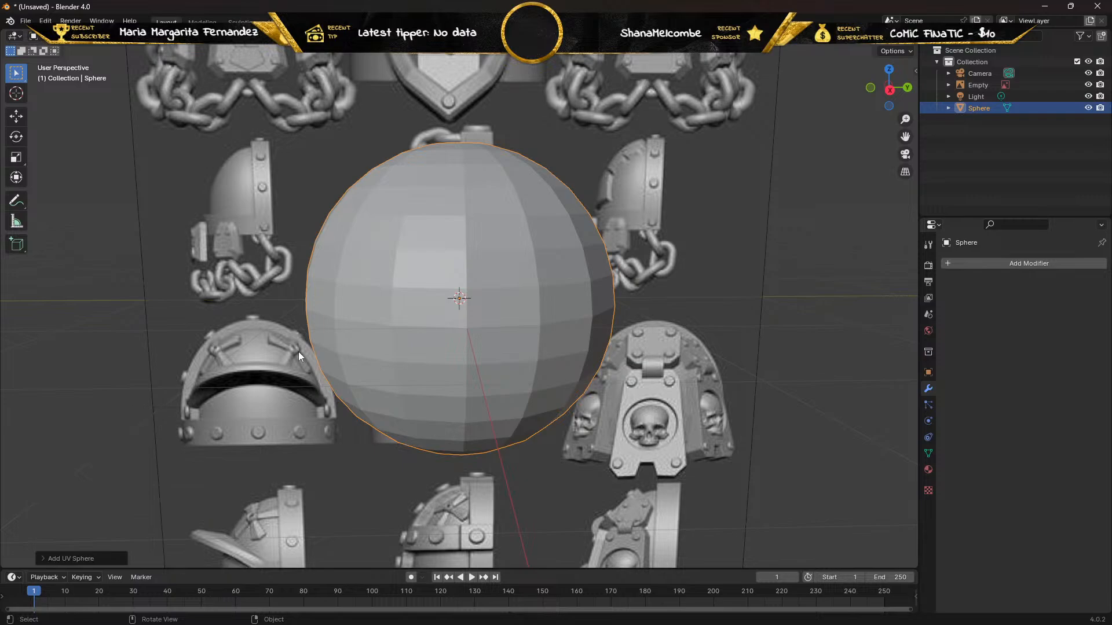
Edit the sphere in vertex selection mode with X-ray on, seen from the right orthographic view.
key(Tab)
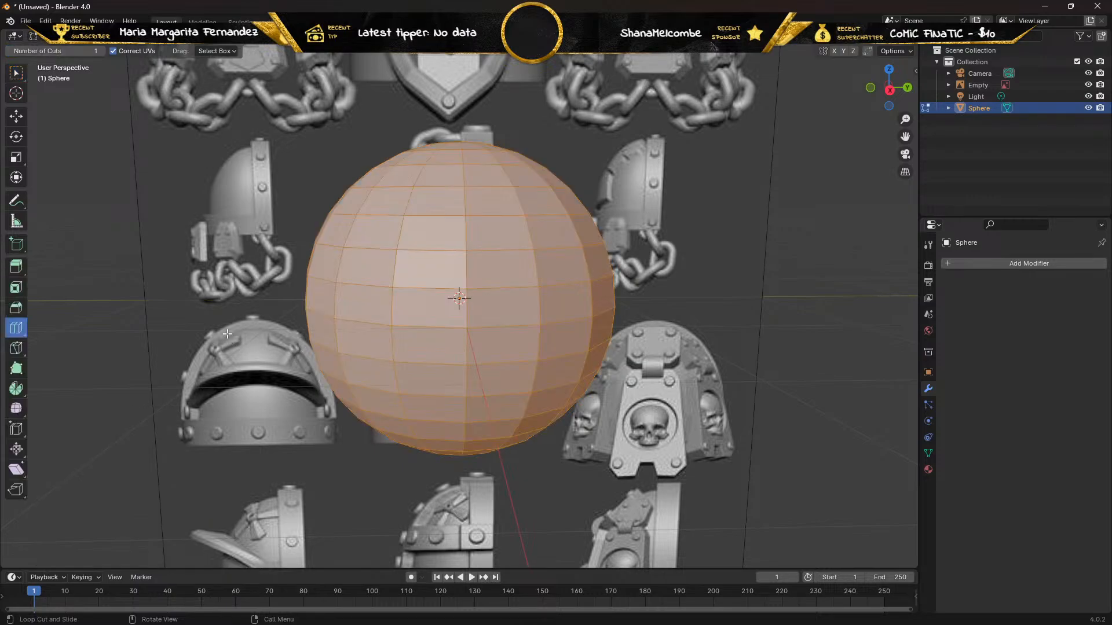
mouse_move(227, 335)
middle_down()
mouse_move(222, 315)
mouse_move(226, 325)
middle_up()
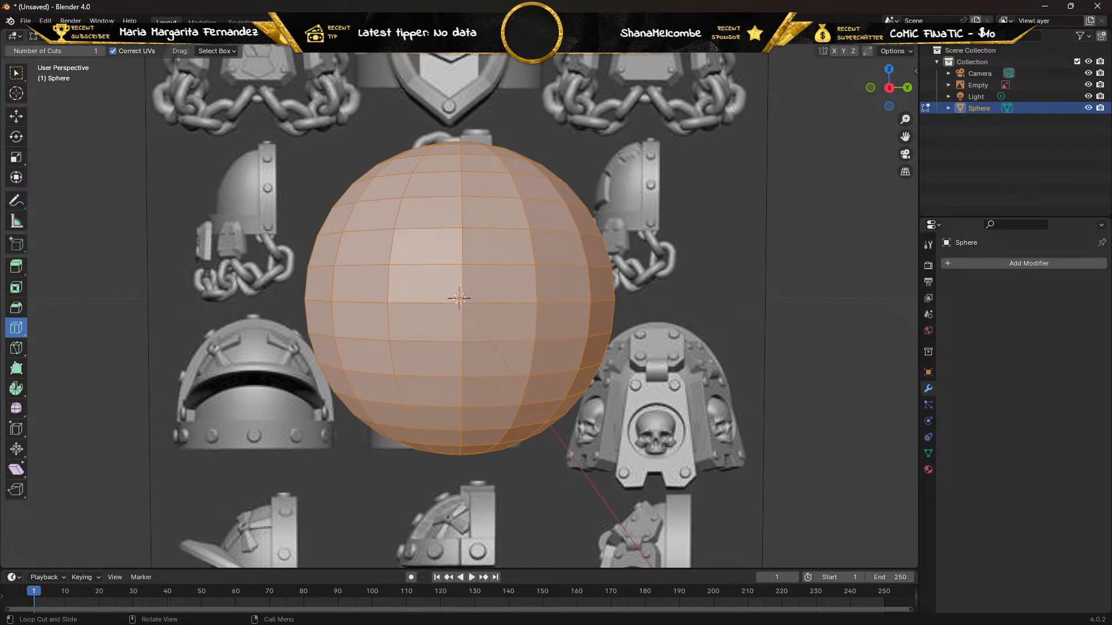
key(1)
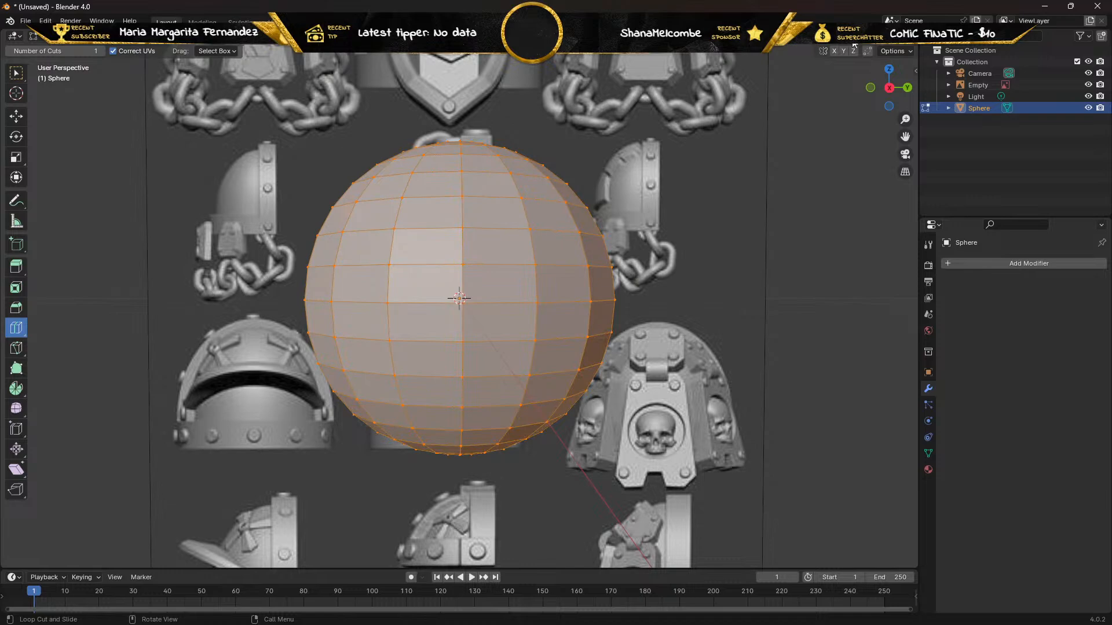
key(alt+z)
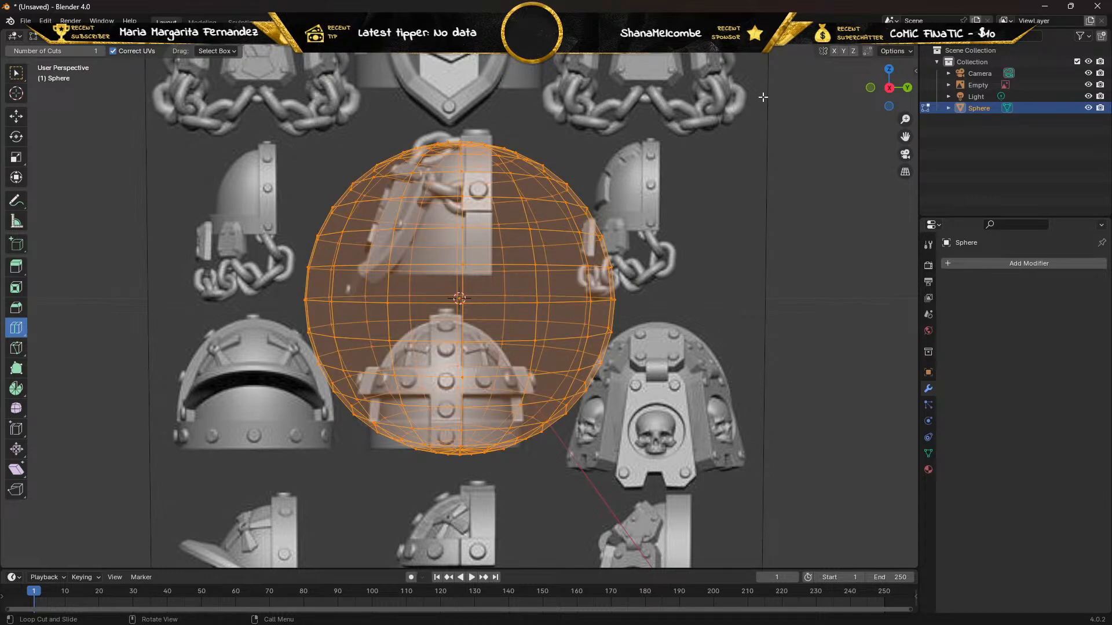
key(KP_3)
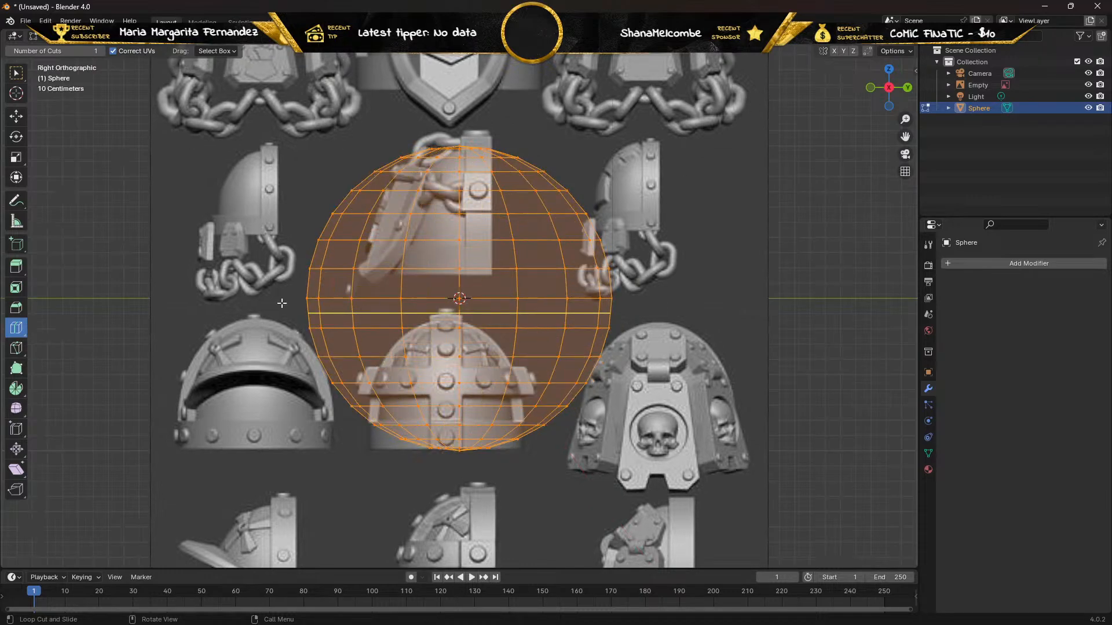
Try a loop cut just below the sphere's equator, slid down onto the next ring.
drag(277, 306, 278, 306)
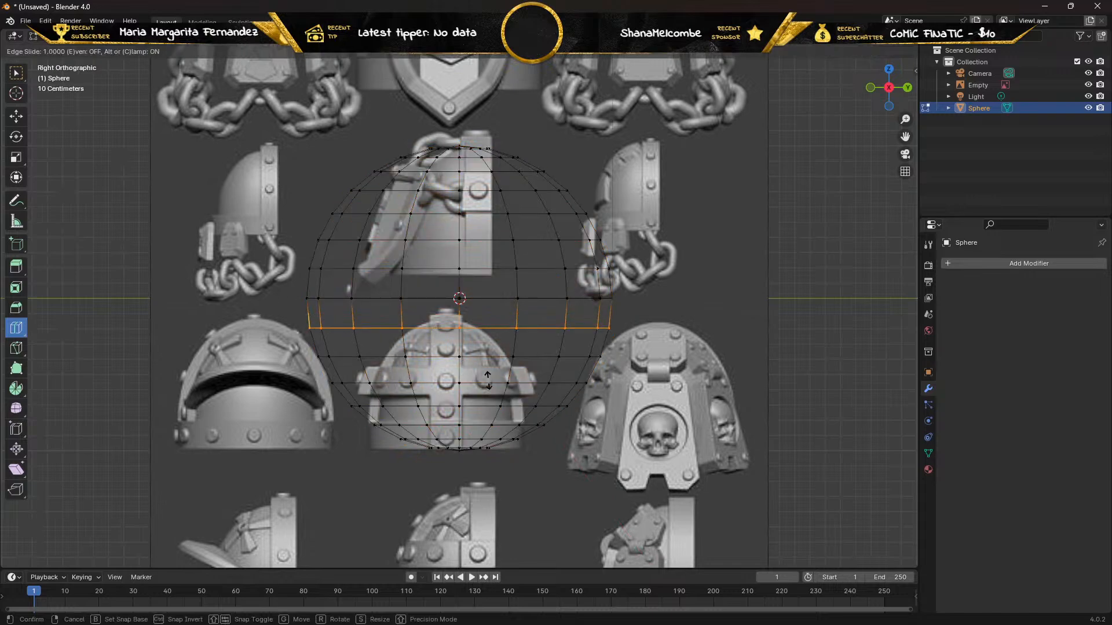
click(285, 327)
right_click(268, 320)
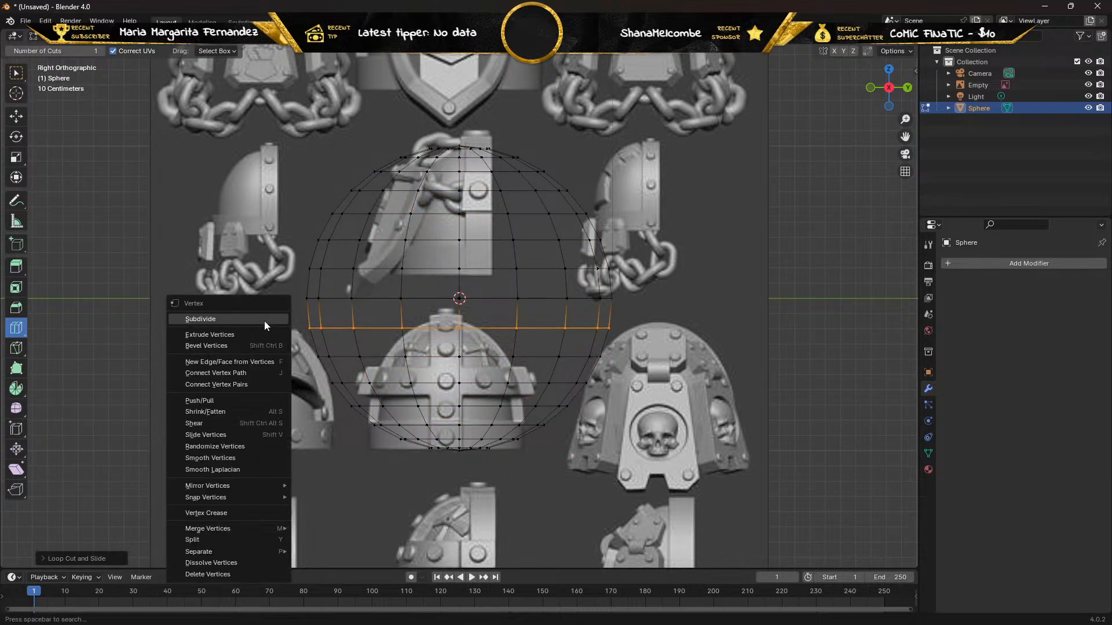
Box-select all vertices below the sphere's equator and delete them to leave the upper dome.
click(15, 72)
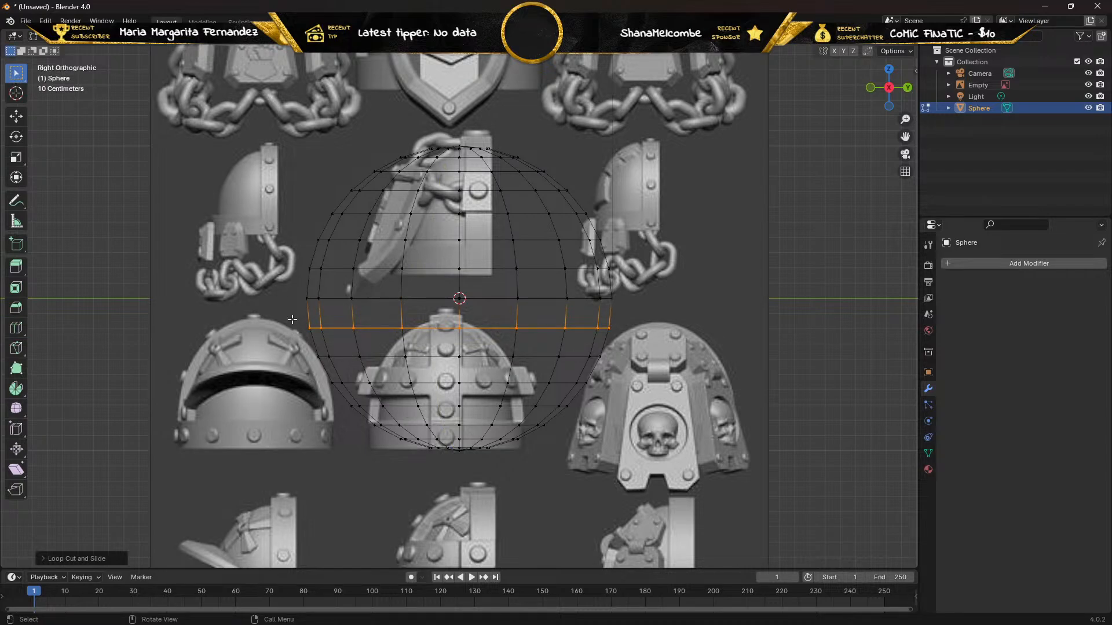
drag(292, 319, 669, 481)
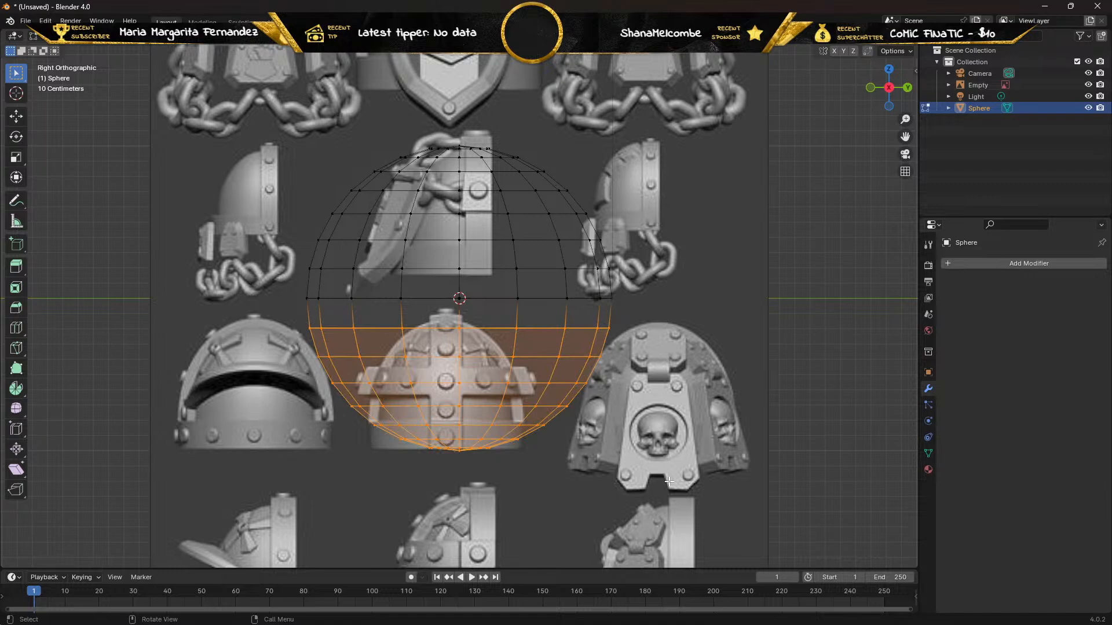
key(x)
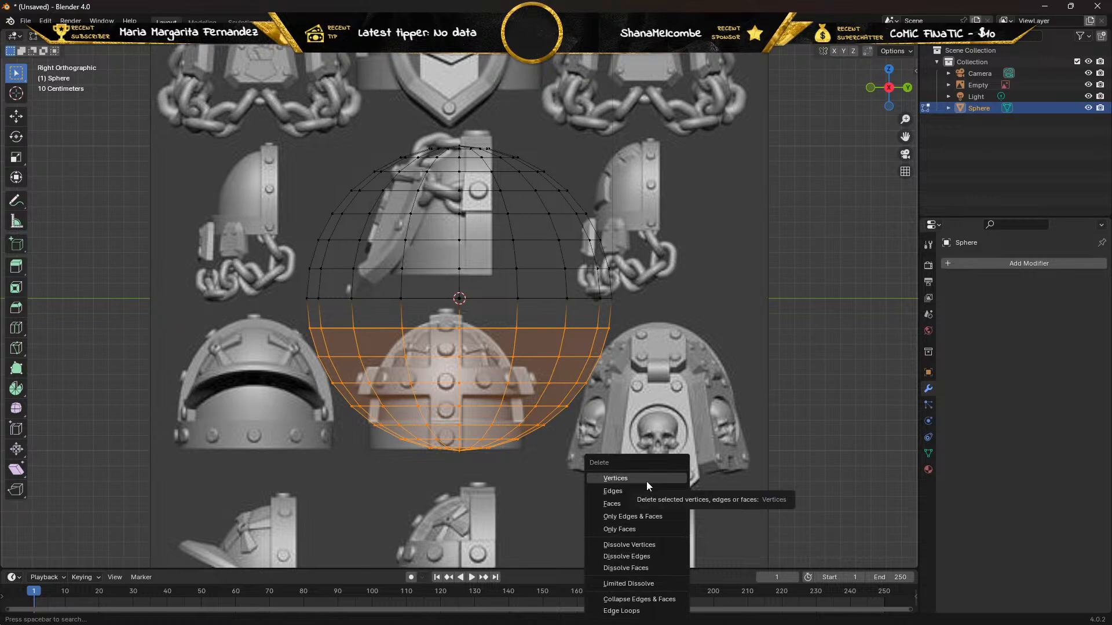
click(646, 481)
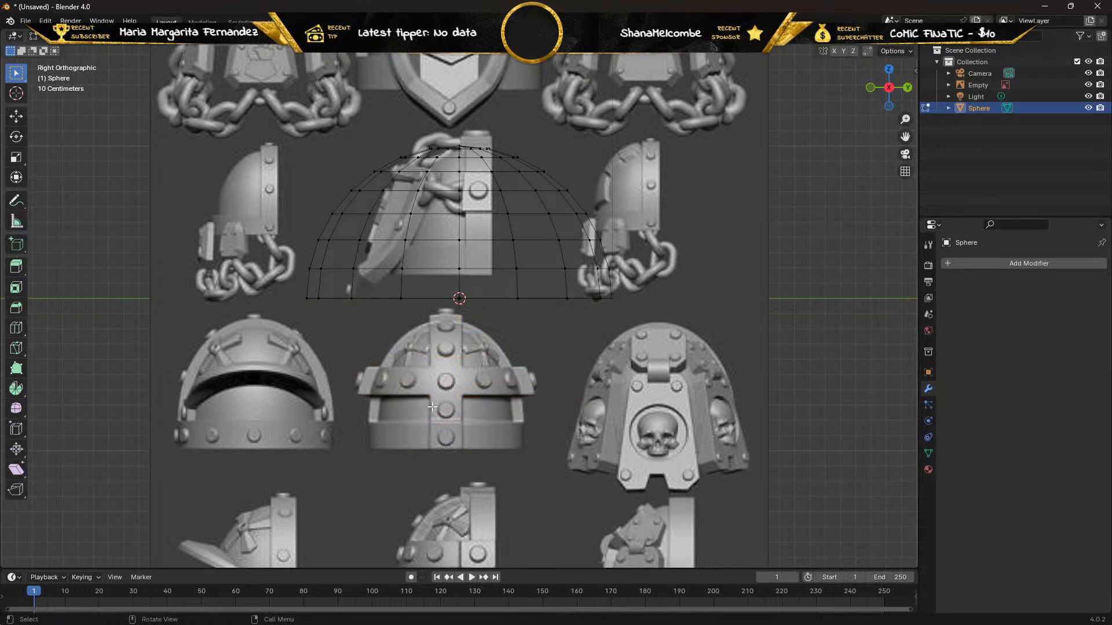
Box-select the dome's vertices on the positive Y side of its centre line and delete them.
key(b)
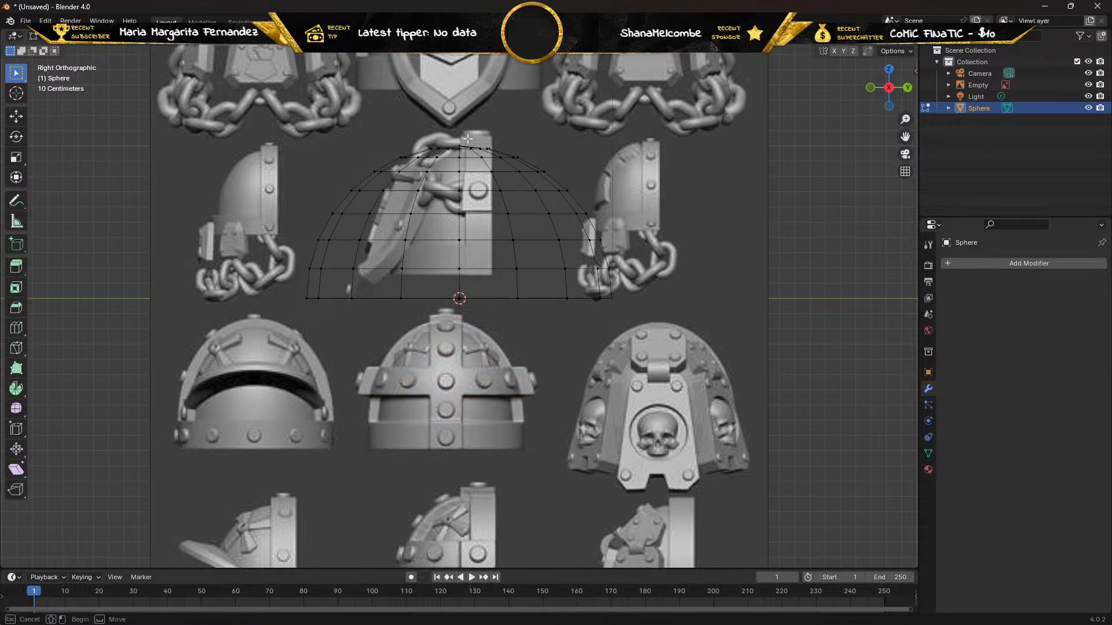
drag(467, 139, 667, 388)
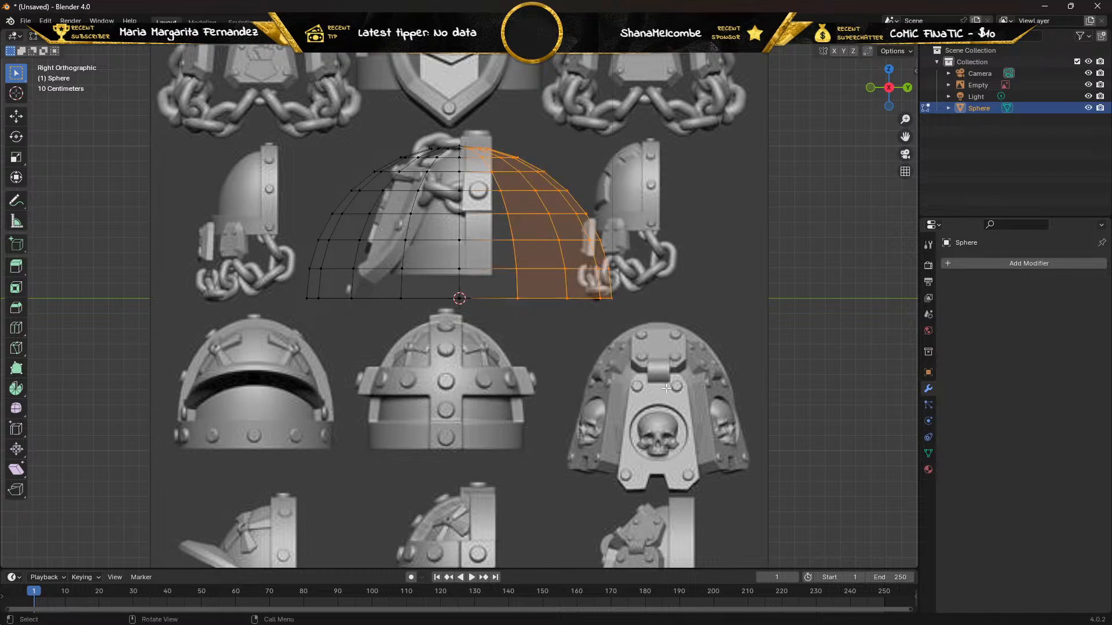
key(x)
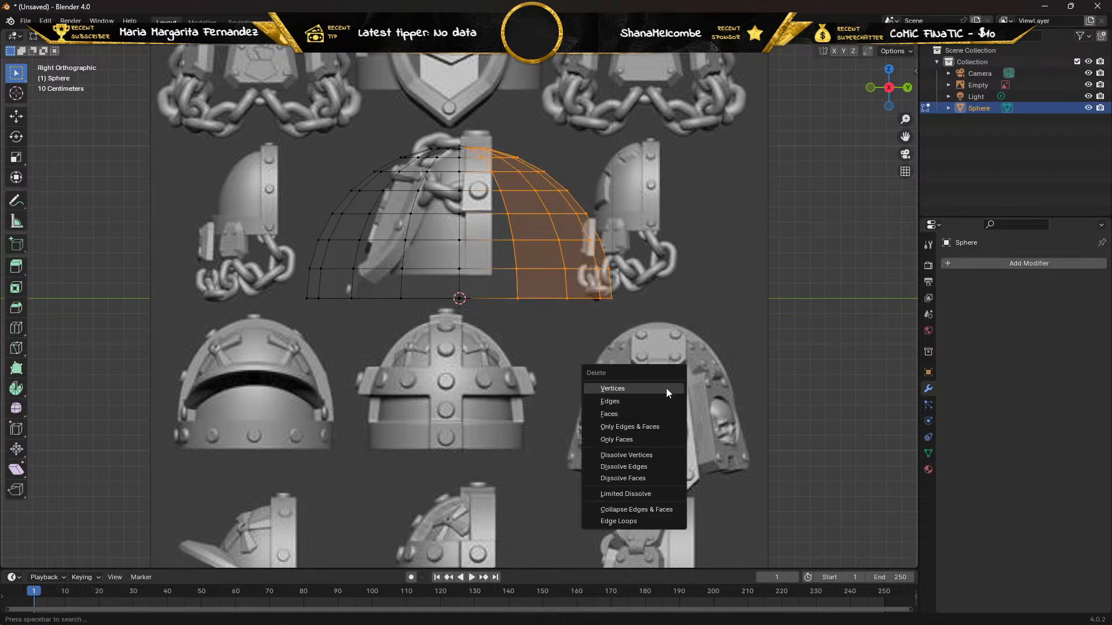
click(667, 392)
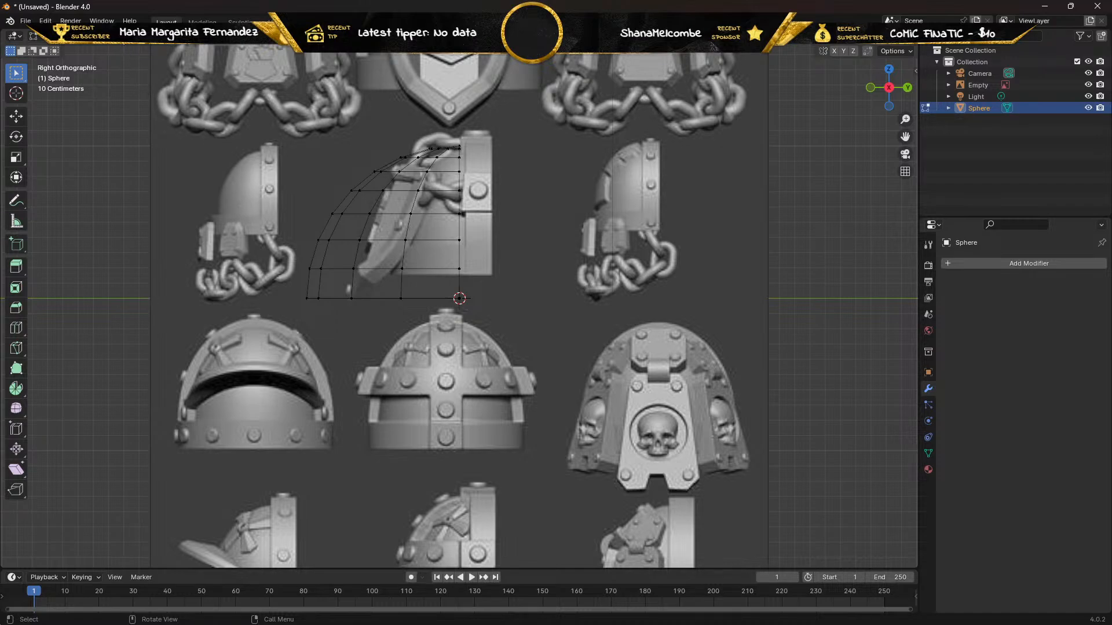
Select the whole remaining quarter sphere and move it over the first side-view pad in the reference's second row.
drag(252, 112, 512, 364)
middle_drag(512, 364, 423, 347)
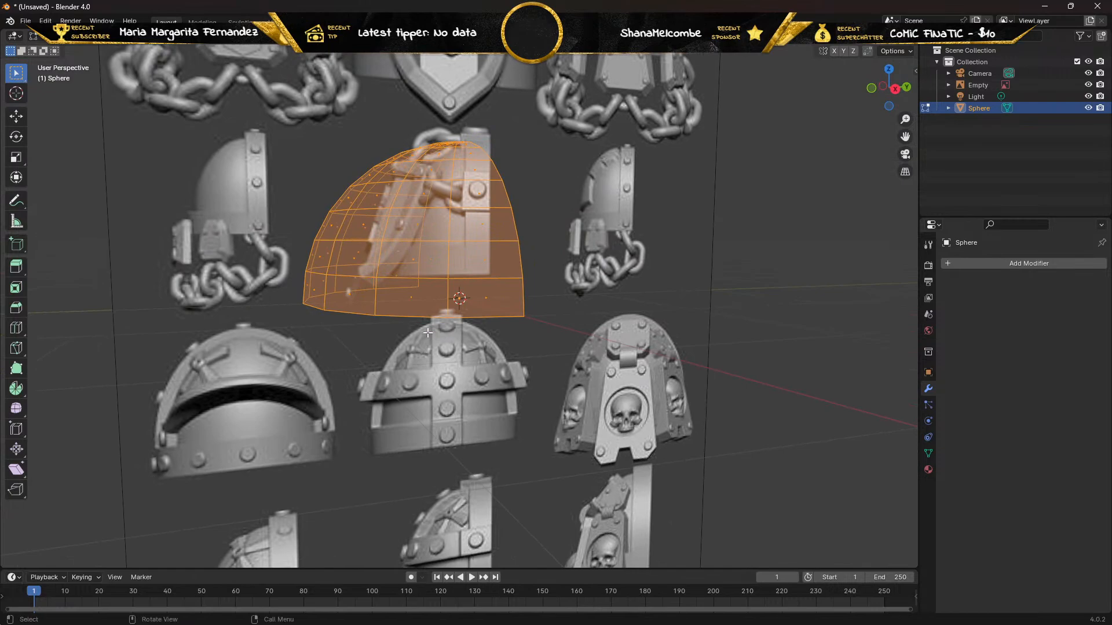
key(KP_3)
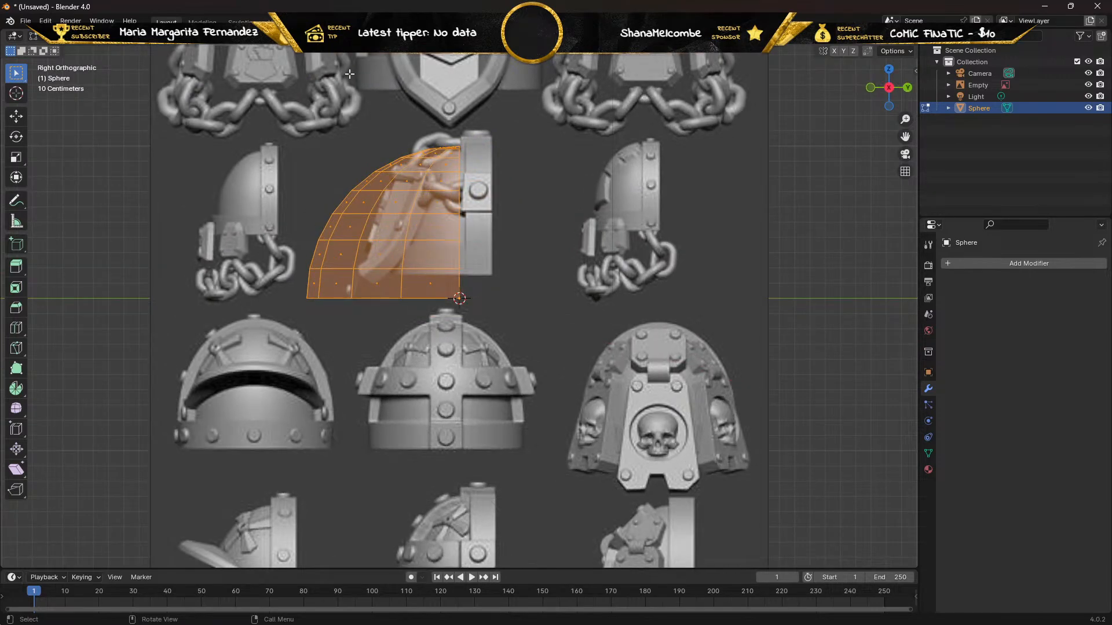
key(1)
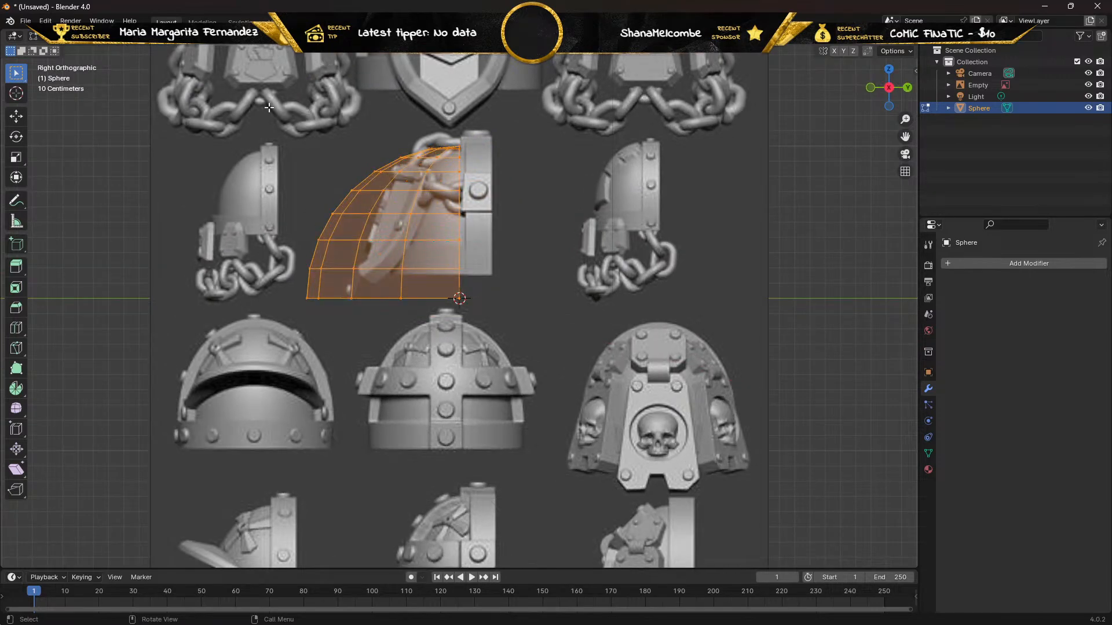
key(b)
drag(245, 105, 596, 415)
mouse_move(299, 327)
middle_down()
mouse_move(442, 354)
mouse_move(295, 336)
middle_up()
key(KP_3)
click(16, 116)
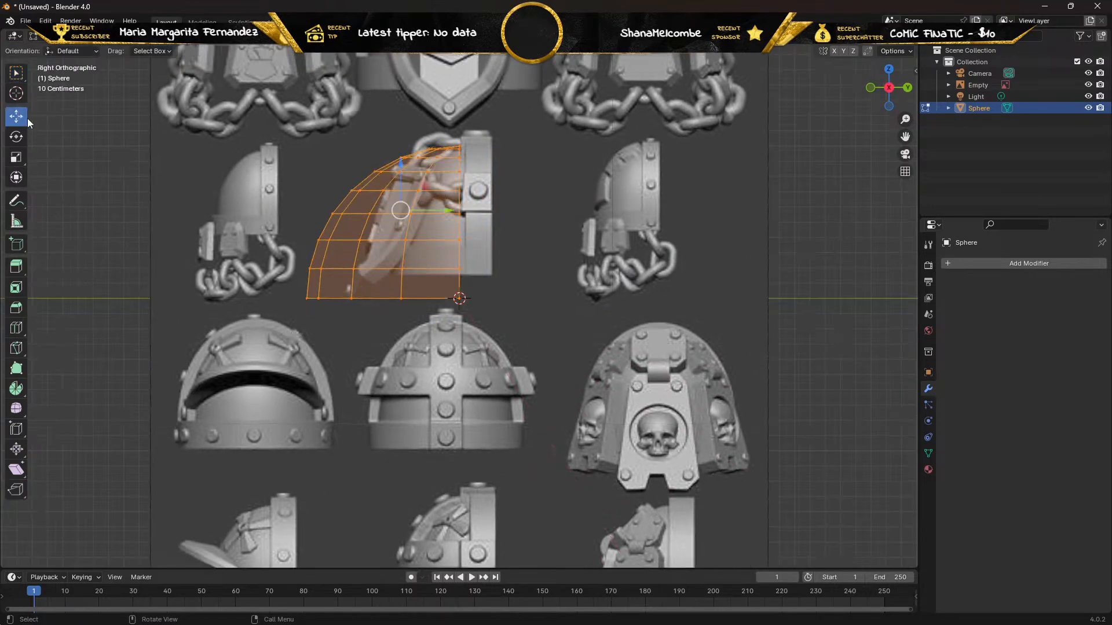
drag(399, 209, 272, 189)
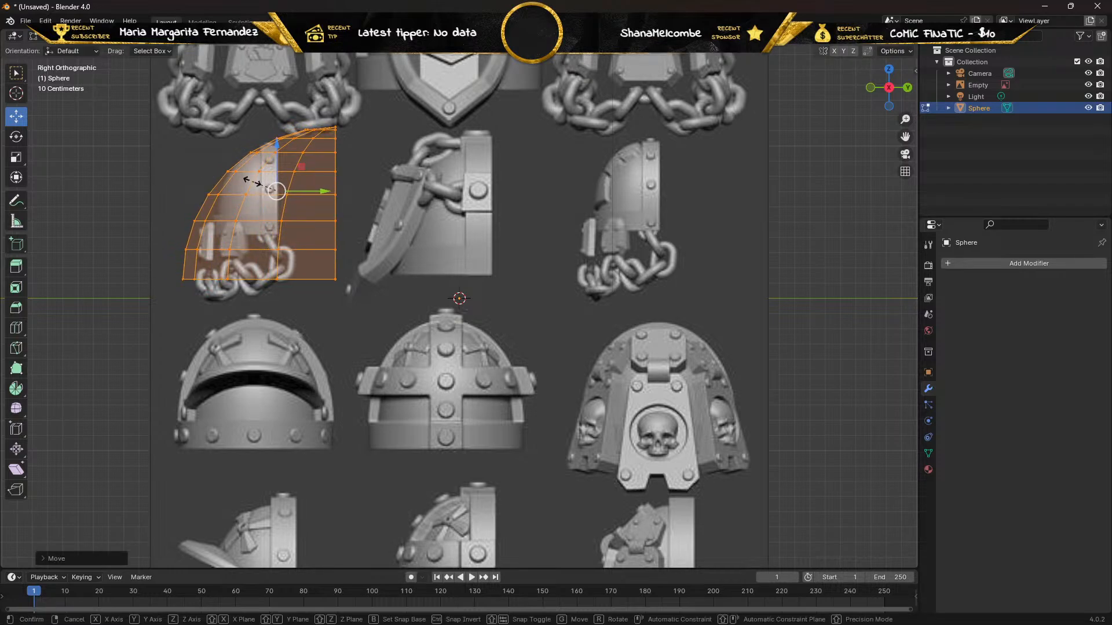
Scale the quarter sphere to about 0.37 and align it with the upper part of the side-view pad.
key(s)
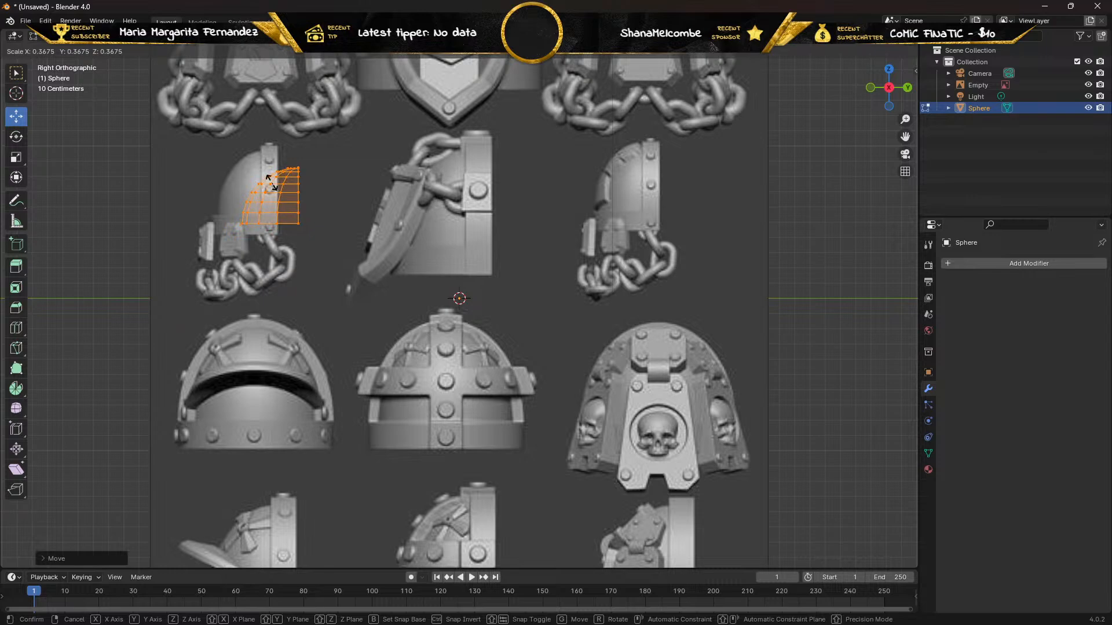
click(271, 181)
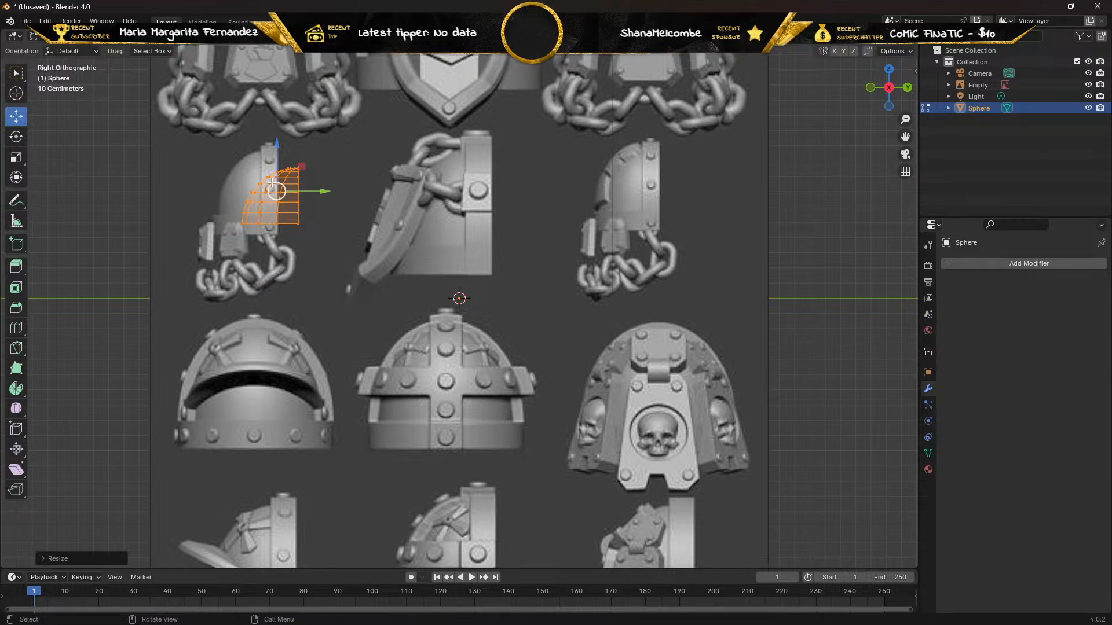
drag(276, 191, 250, 172)
Scale the quarter sphere slightly narrower along Y to fit the curve of the side-view pad.
scroll(197, 160, up, 2)
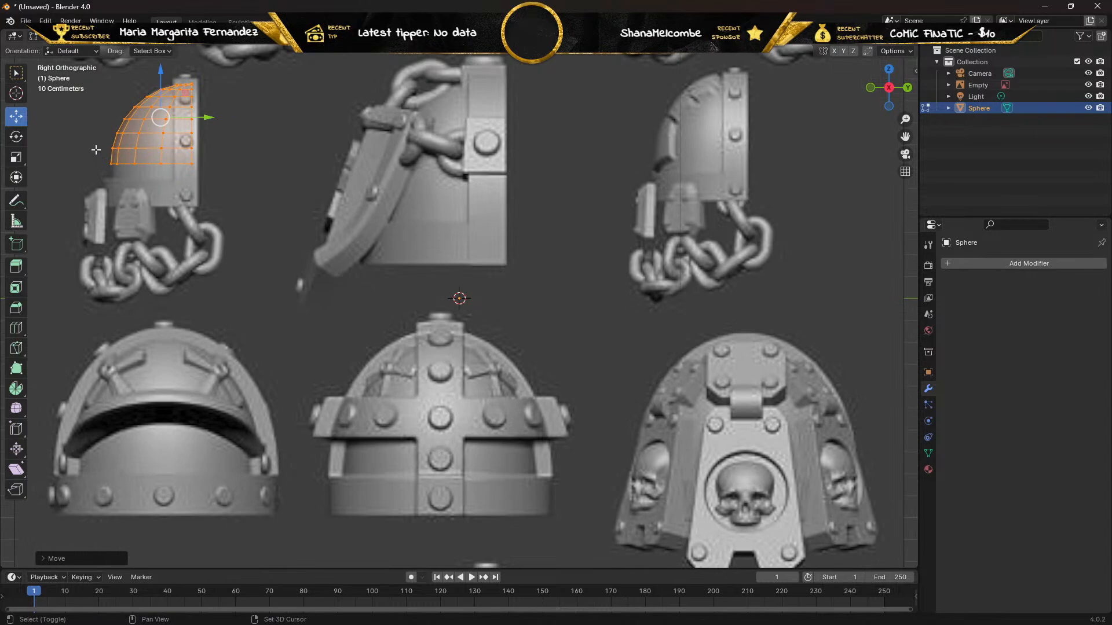
shift+middle_drag(96, 150, 315, 315)
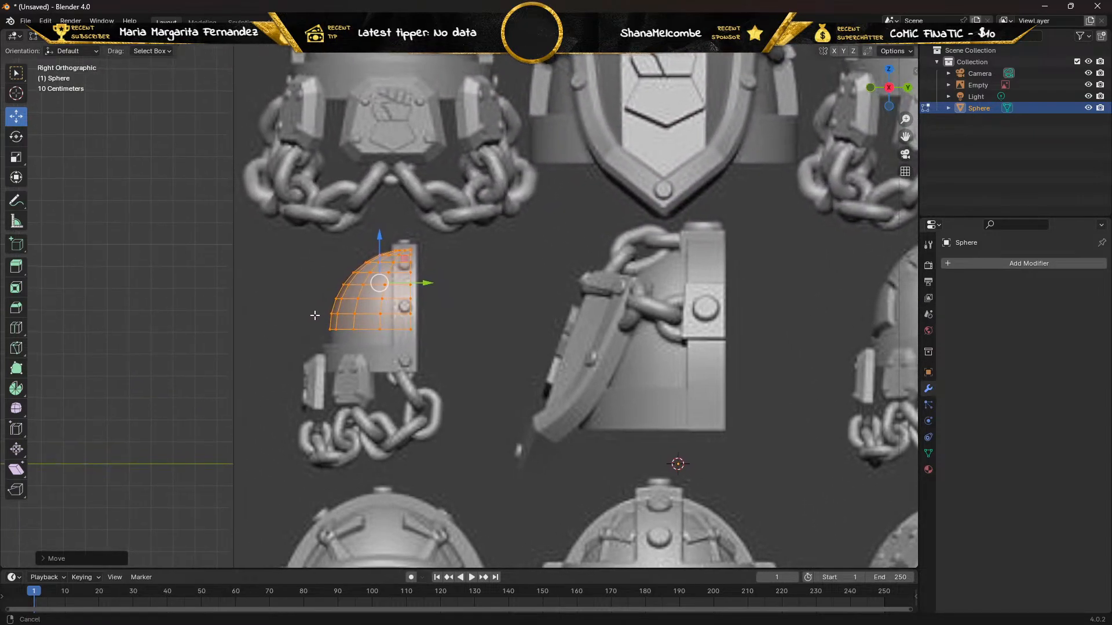
scroll(315, 315, up, 3)
scroll(198, 283, up, 1)
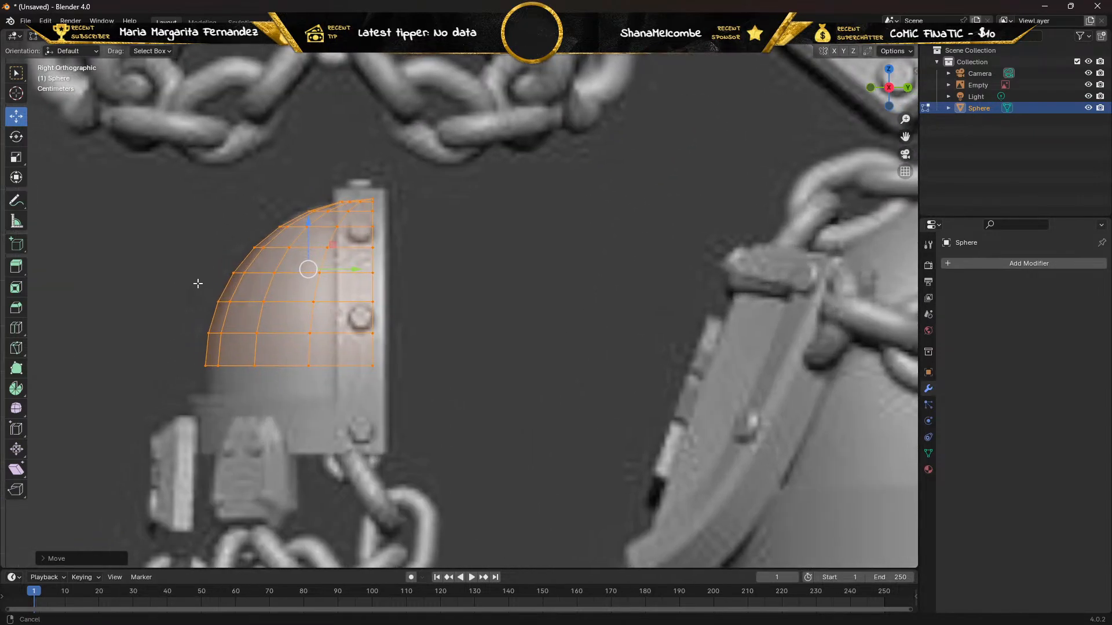
shift+middle_drag(198, 284, 288, 302)
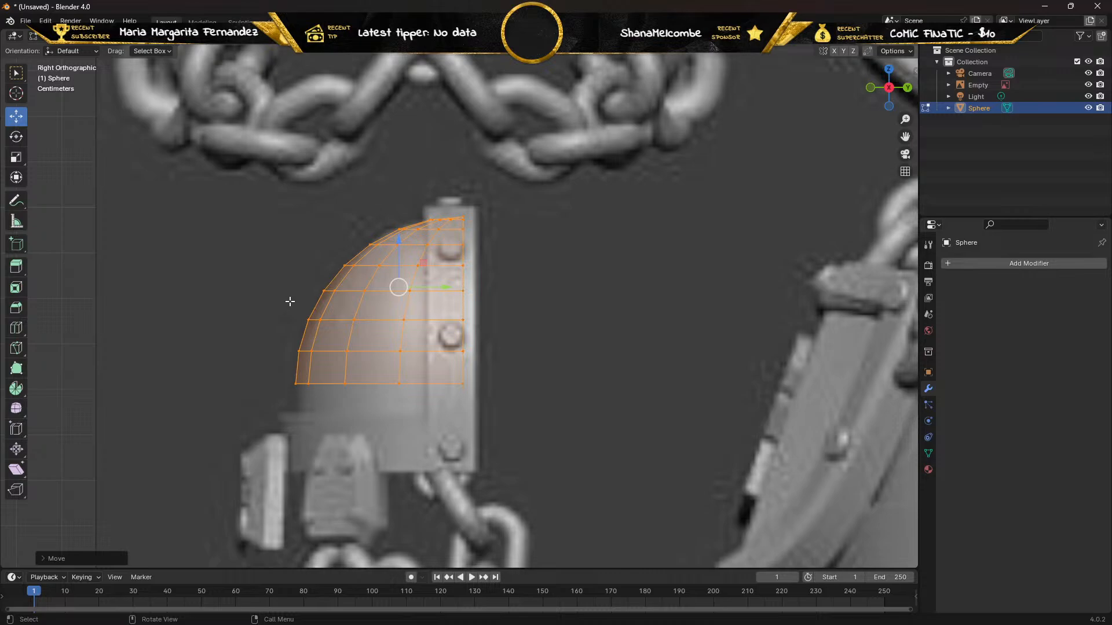
click(16, 157)
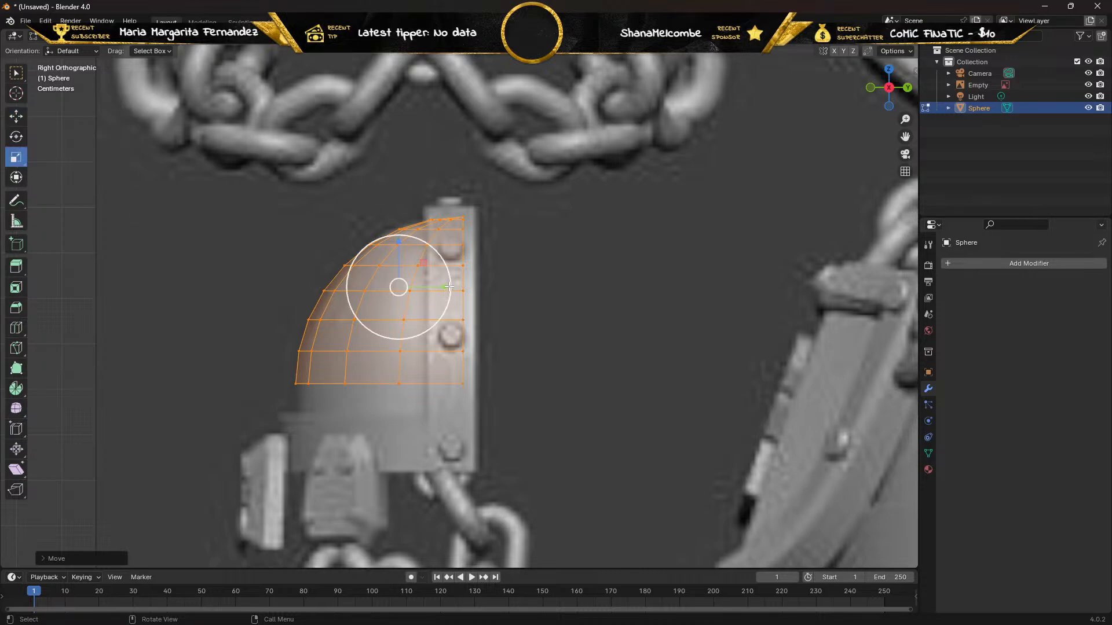
mouse_move(450, 286)
mouse_down()
mouse_move(425, 286)
mouse_move(439, 285)
mouse_up()
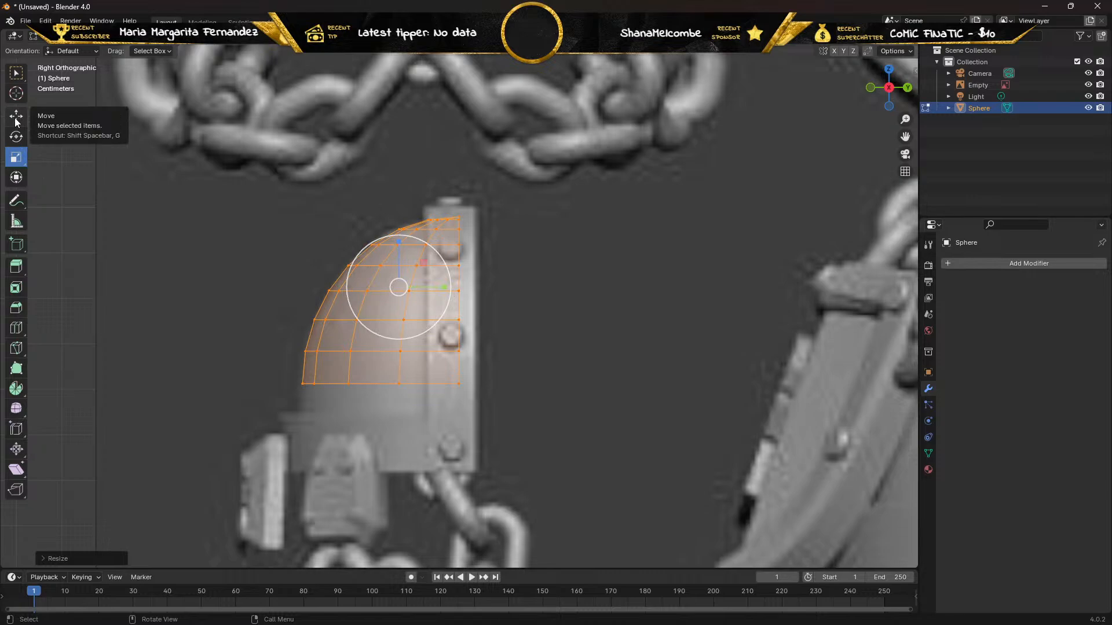
Activate the Select Box tool and switch the mesh editing to edge selection mode.
click(17, 74)
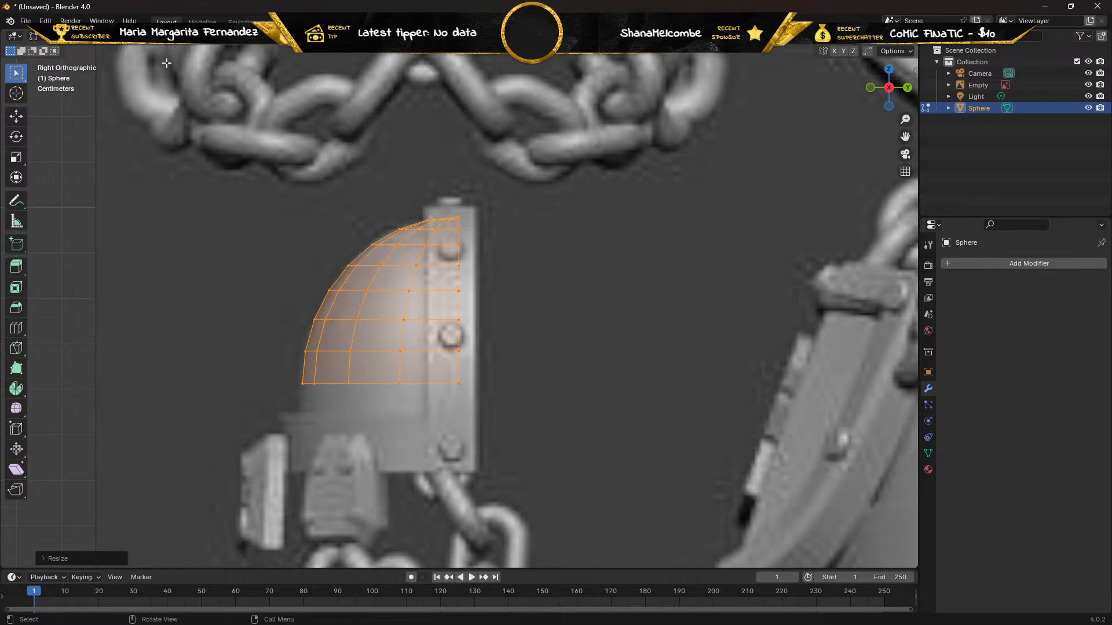
click(111, 40)
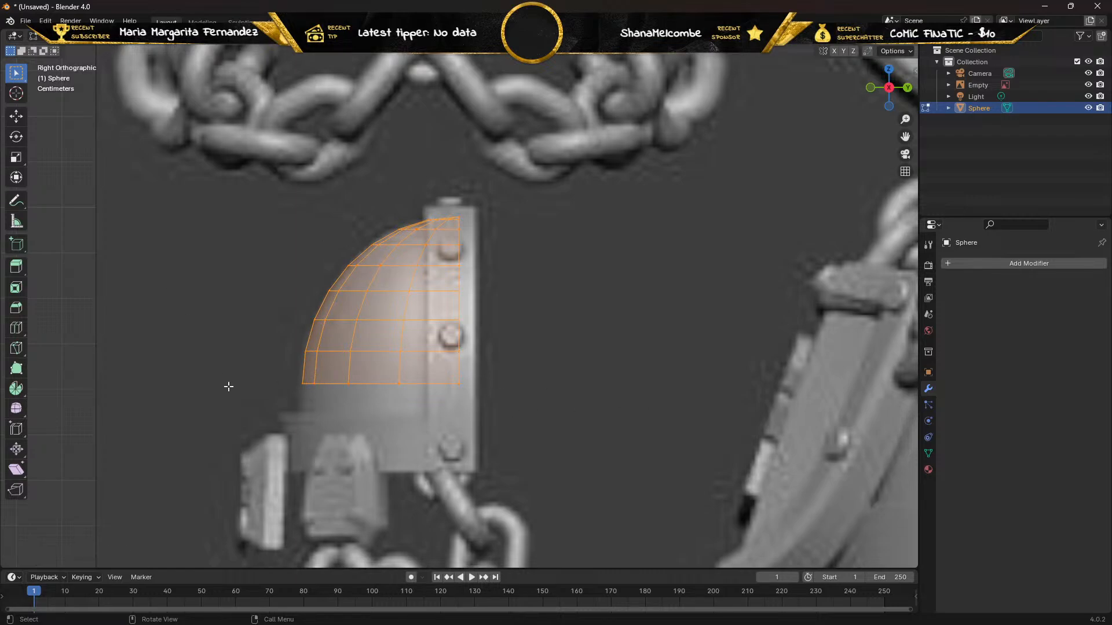
middle_drag(229, 387, 239, 353)
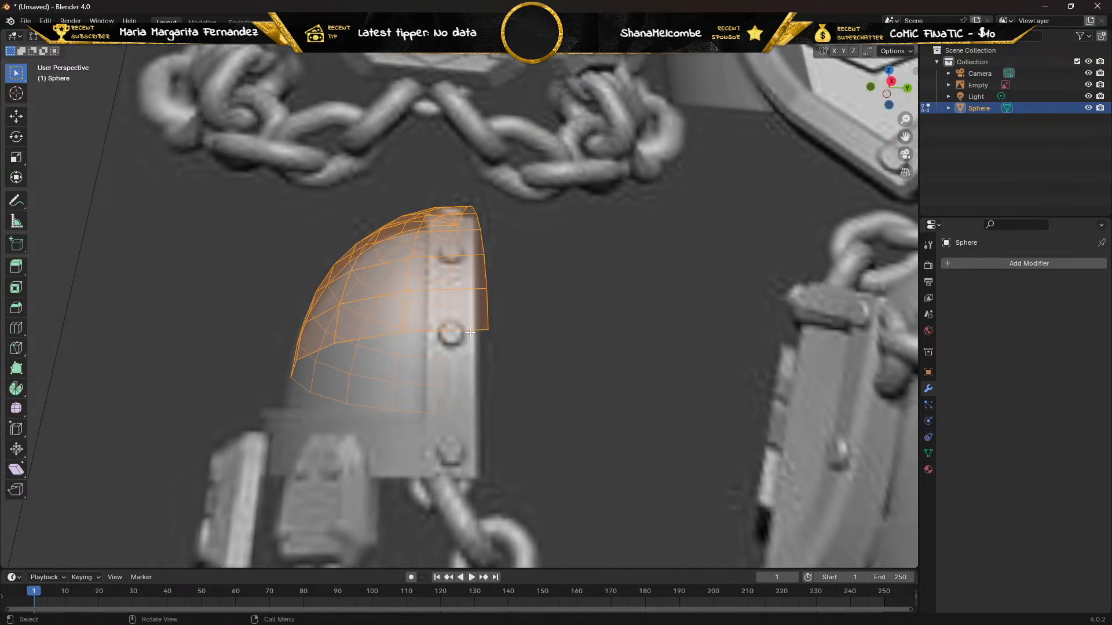
Select the connected edges along the open lower rim of the quarter sphere.
key(Tab)
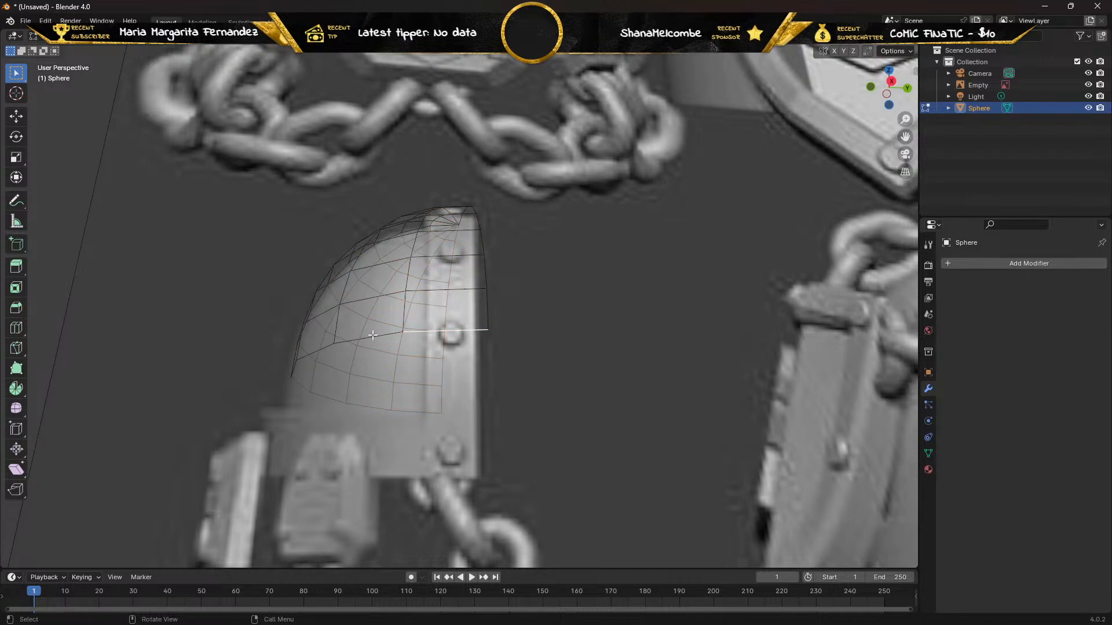
shift+click(405, 412)
shift+click(375, 406)
shift+click(330, 399)
shift+click(294, 377)
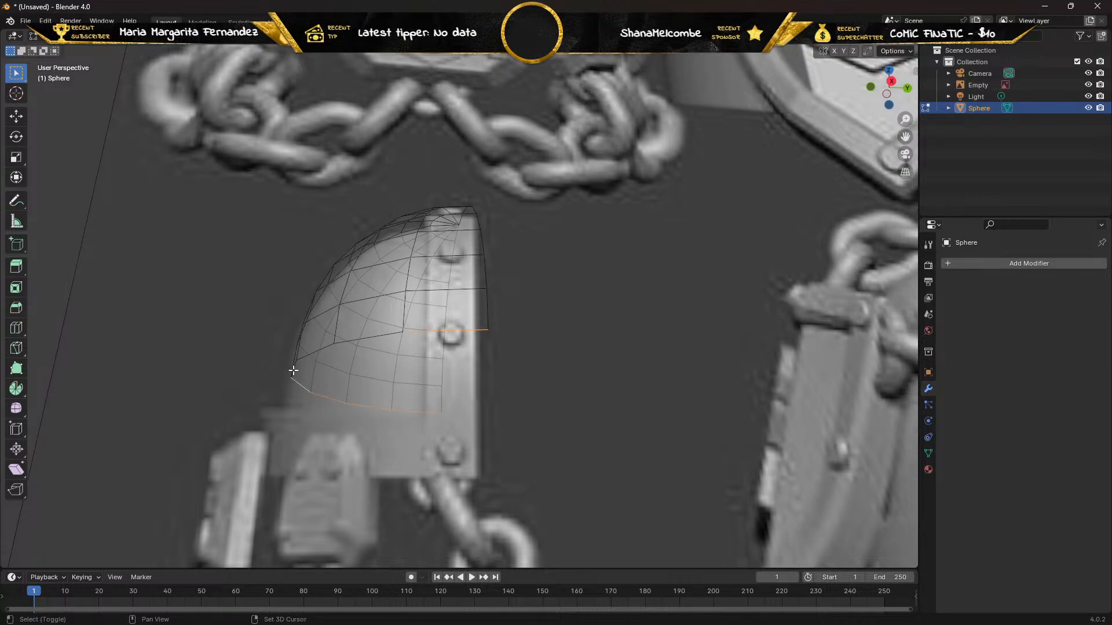
shift+click(295, 369)
shift+click(313, 352)
shift+click(361, 337)
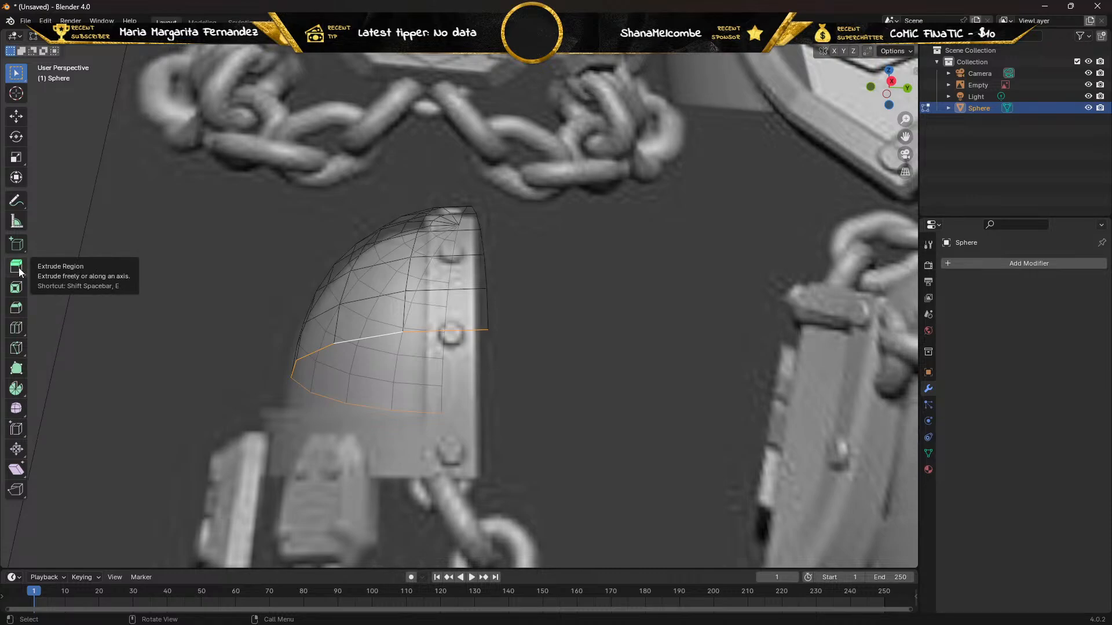
Try to extend the lower rim edges with Extrude Region in the right side view.
key(KP_3)
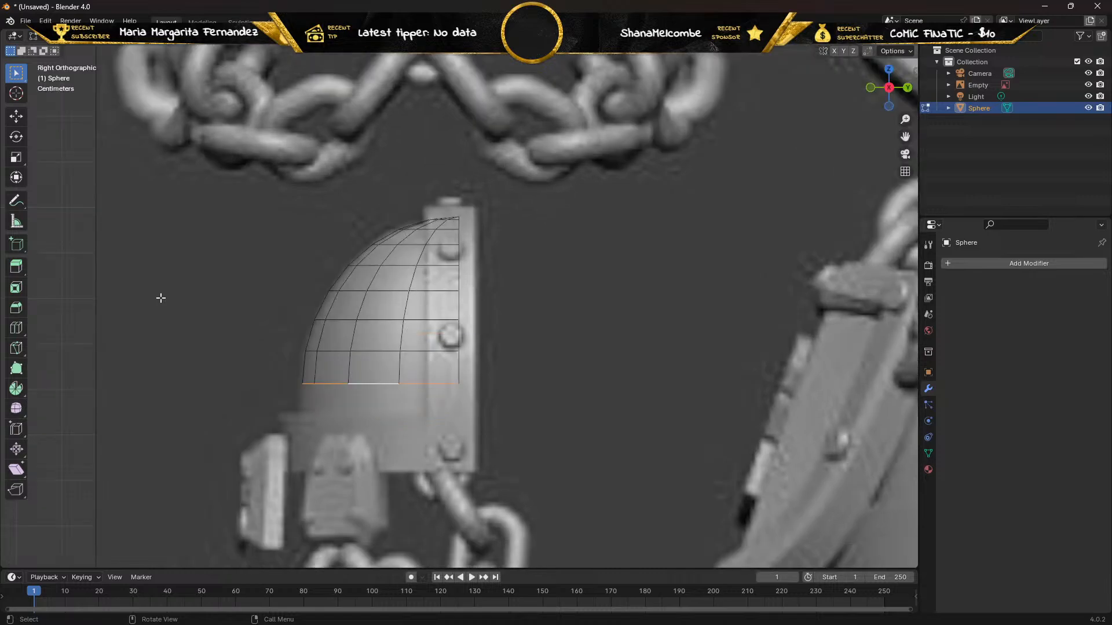
click(16, 266)
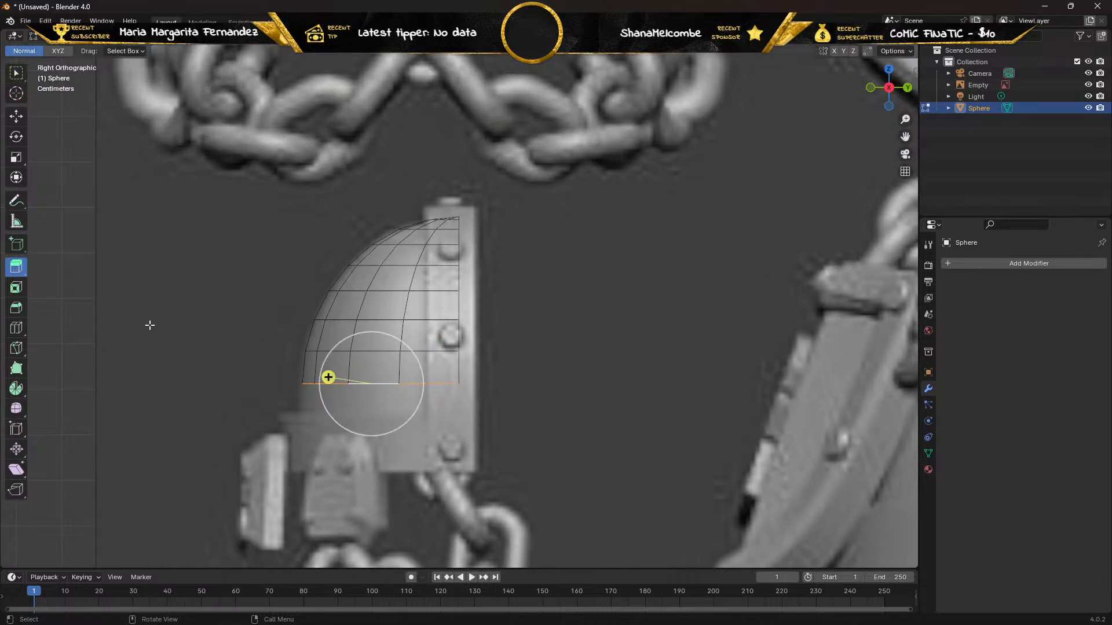
click(321, 385)
alt+click(325, 380)
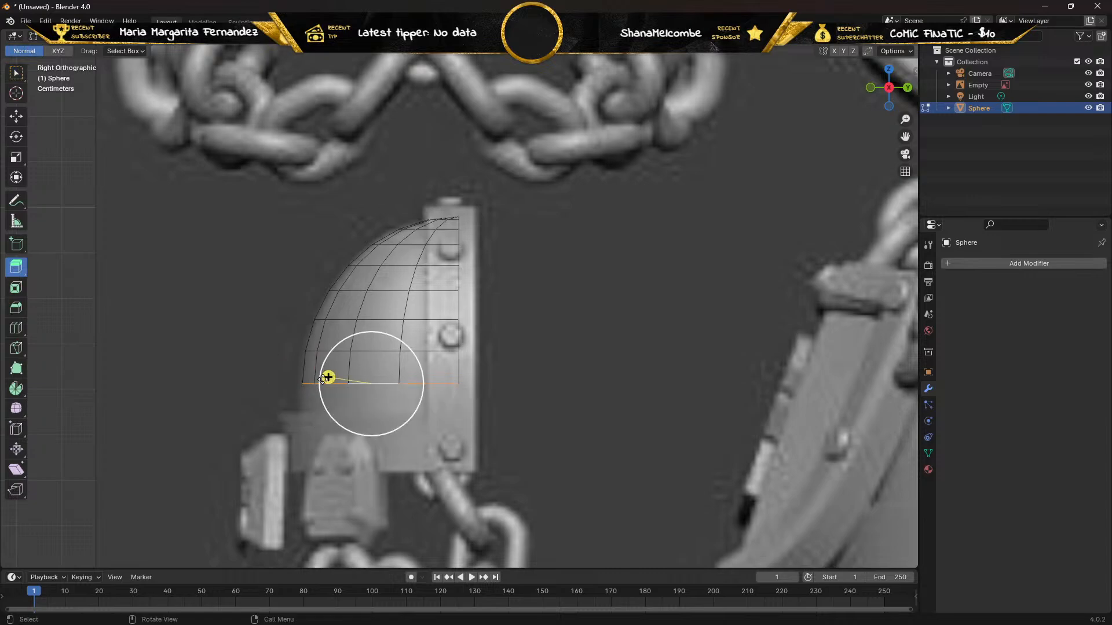
drag(327, 377, 440, 344)
key(ctrl+z)
Try Extrude Along Normals on the lower rim edges and undo back to the whole quarter sphere being selected.
click(16, 266)
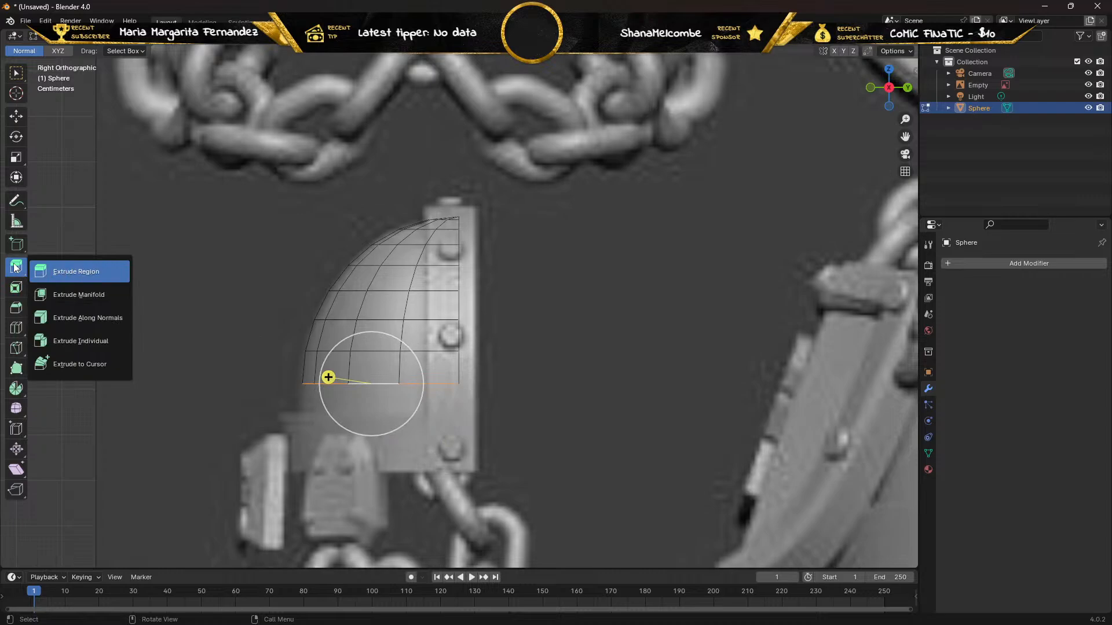
click(73, 320)
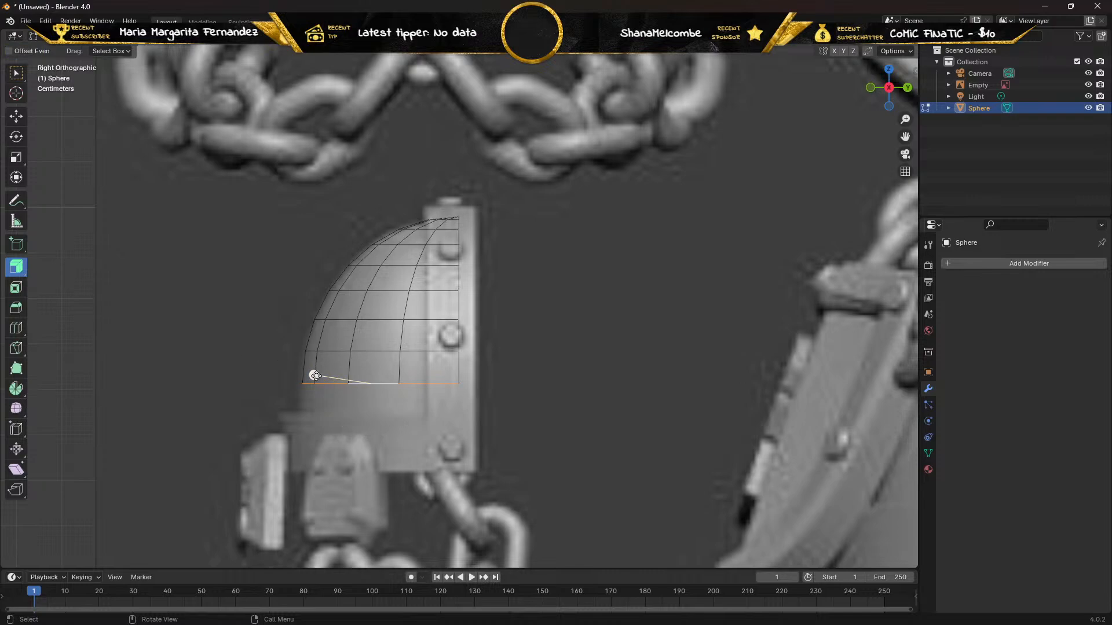
drag(315, 376, 334, 405)
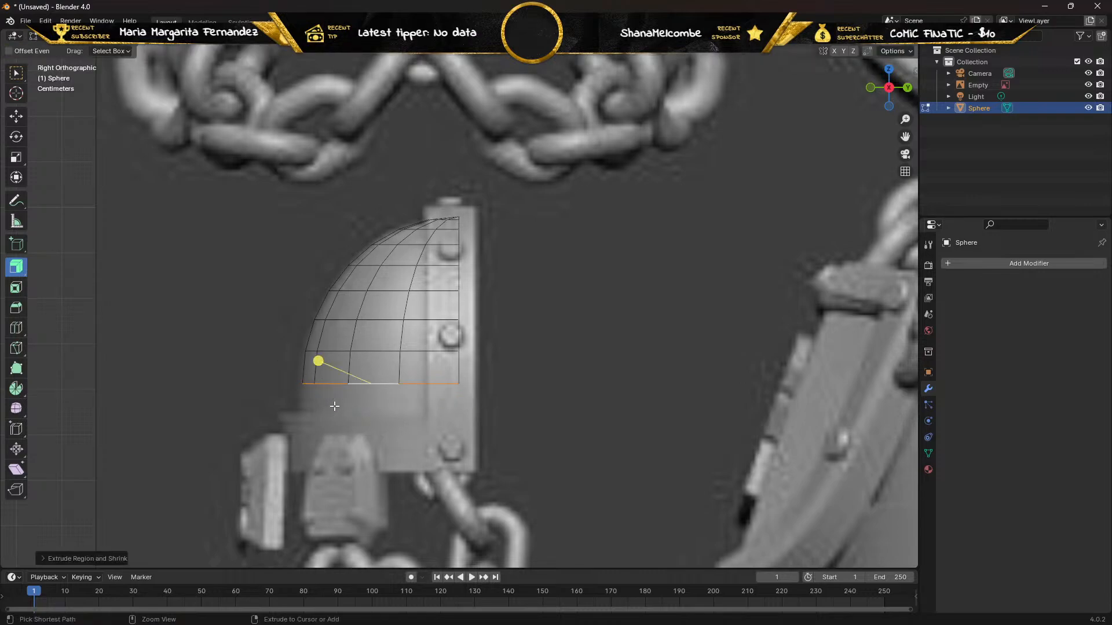
key(ctrl+z)
key(ctrl+z)
key(ctrl+z)
key(ctrl+z)
key(ctrl+z)
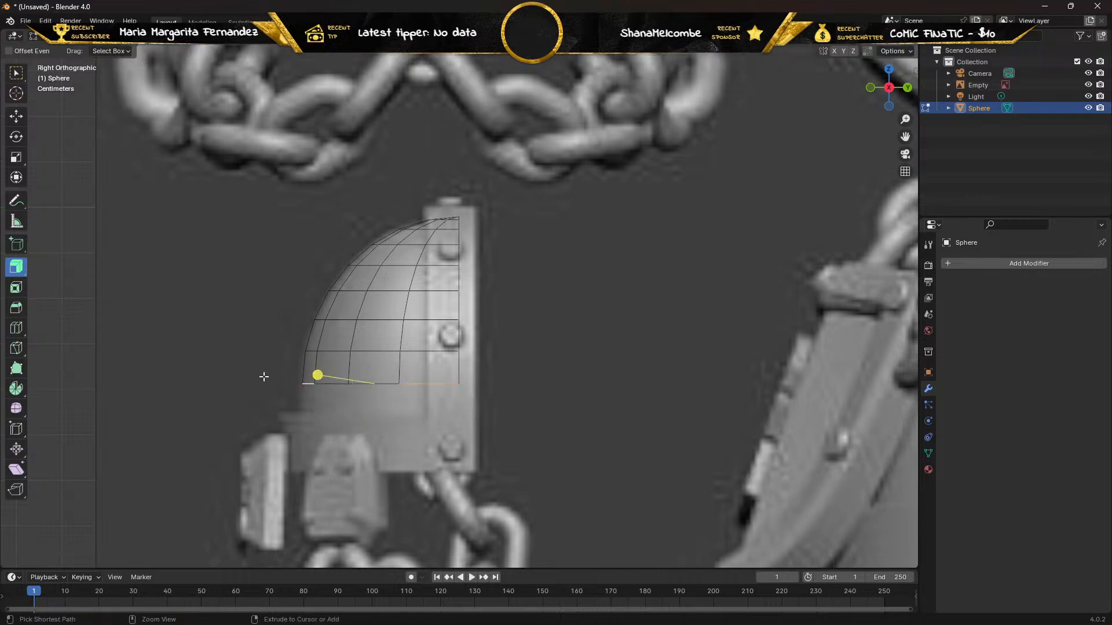
key(ctrl+z)
key(ctrl+z)
key(ctrl+z)
Select all edges along the quarter sphere's lower rim, from one open end around to the other.
middle_drag(216, 375, 250, 335)
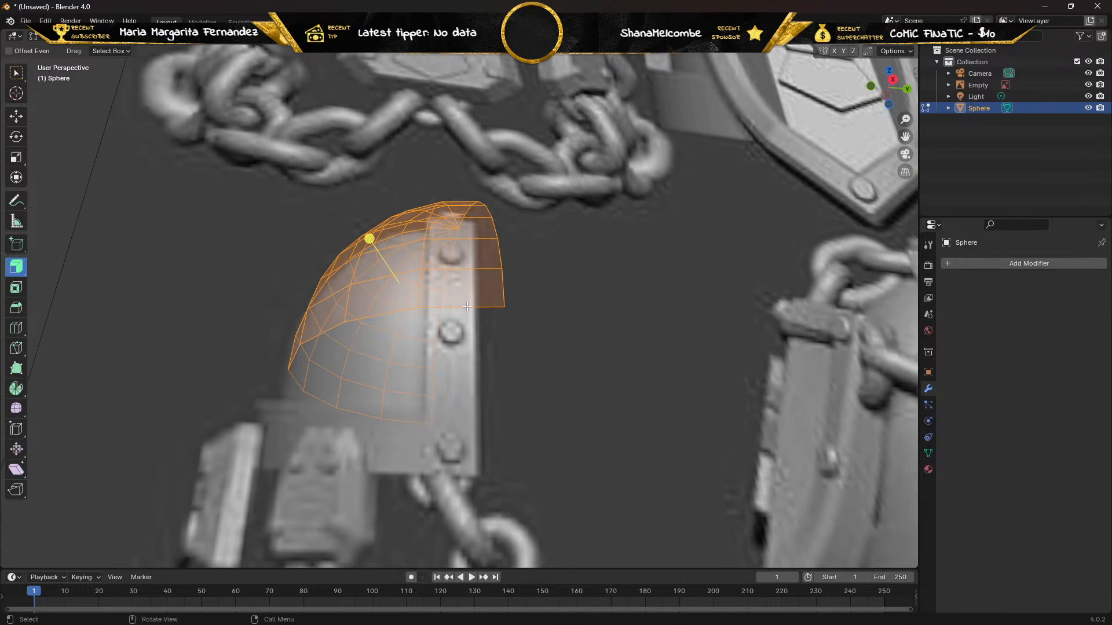
click(467, 307)
shift+click(377, 313)
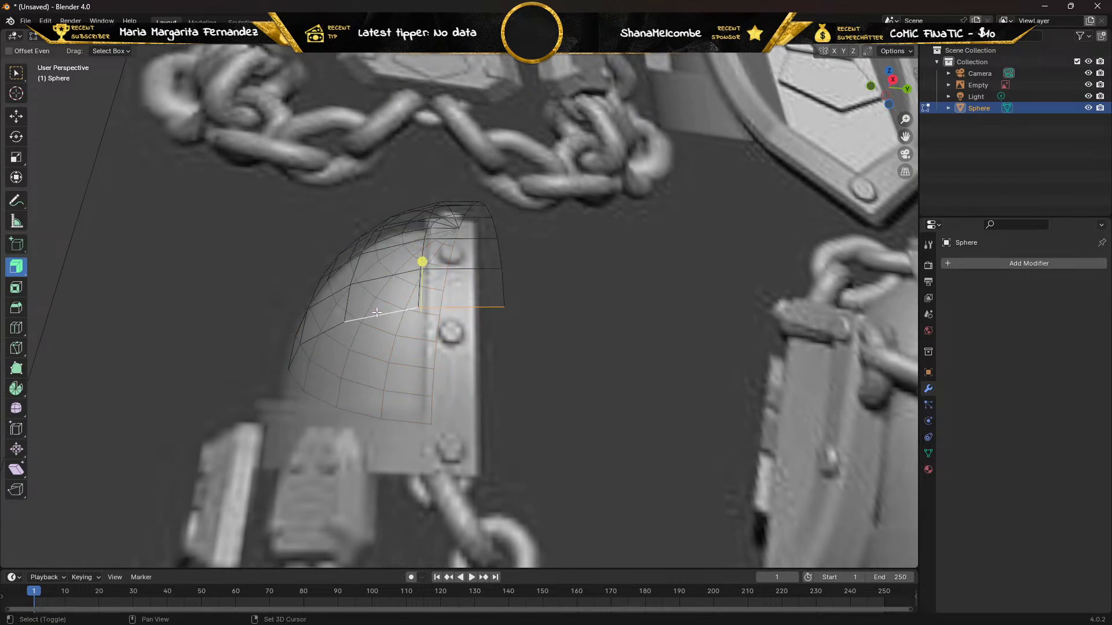
shift+click(325, 327)
shift+click(305, 345)
shift+click(295, 355)
shift+click(294, 377)
shift+click(320, 400)
shift+click(377, 413)
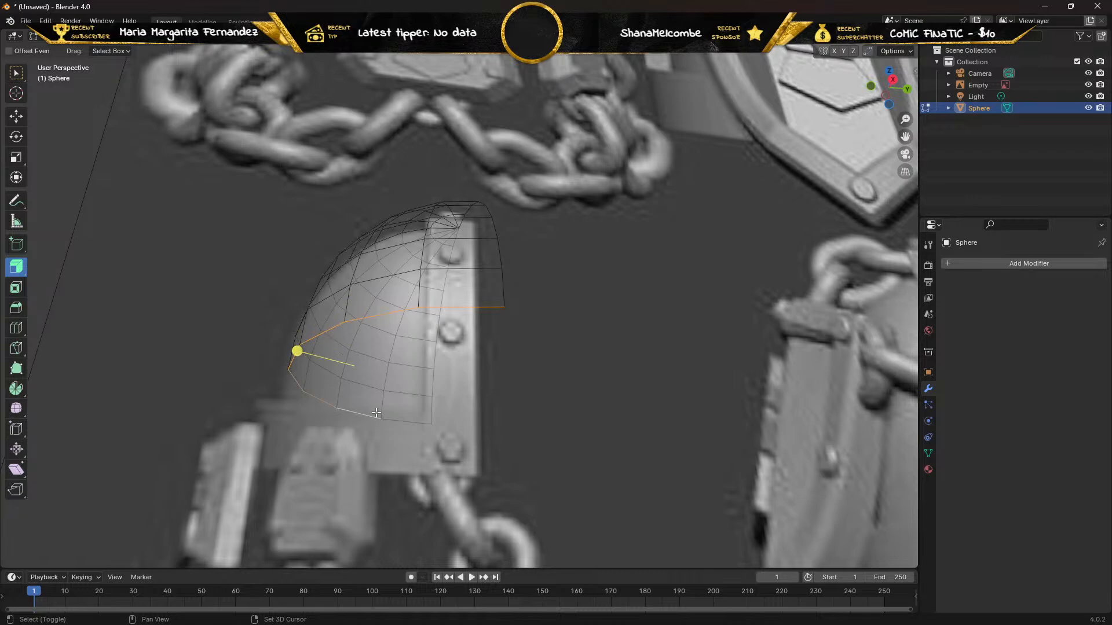
shift+click(410, 422)
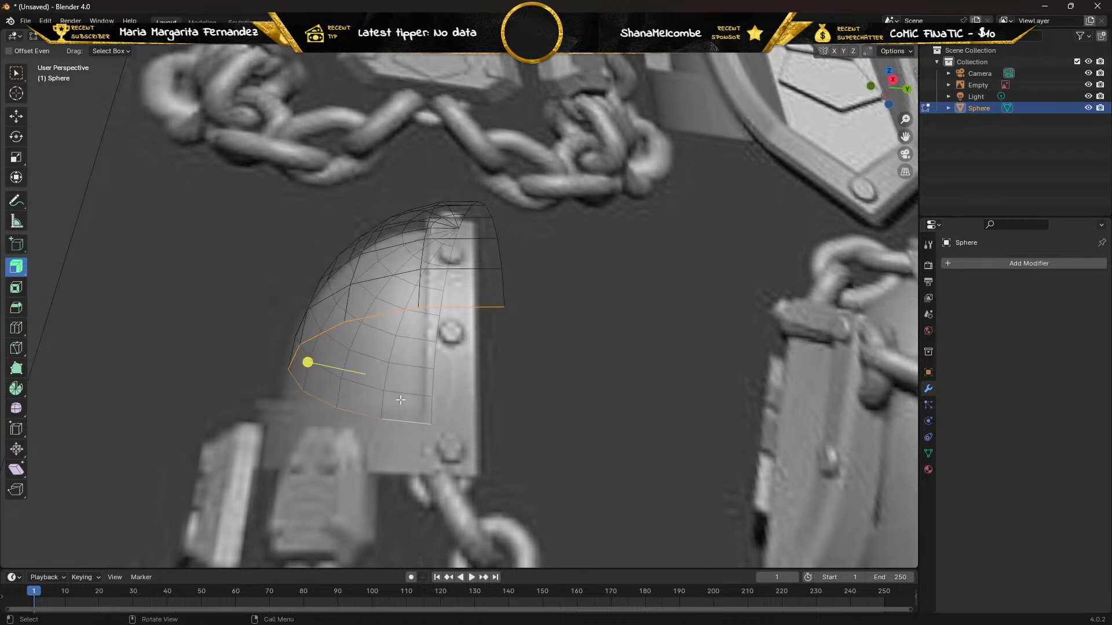
Try to pull the selected rim towards the base of the side-view pad with Extrude Manifold, and undo it.
key(KP_3)
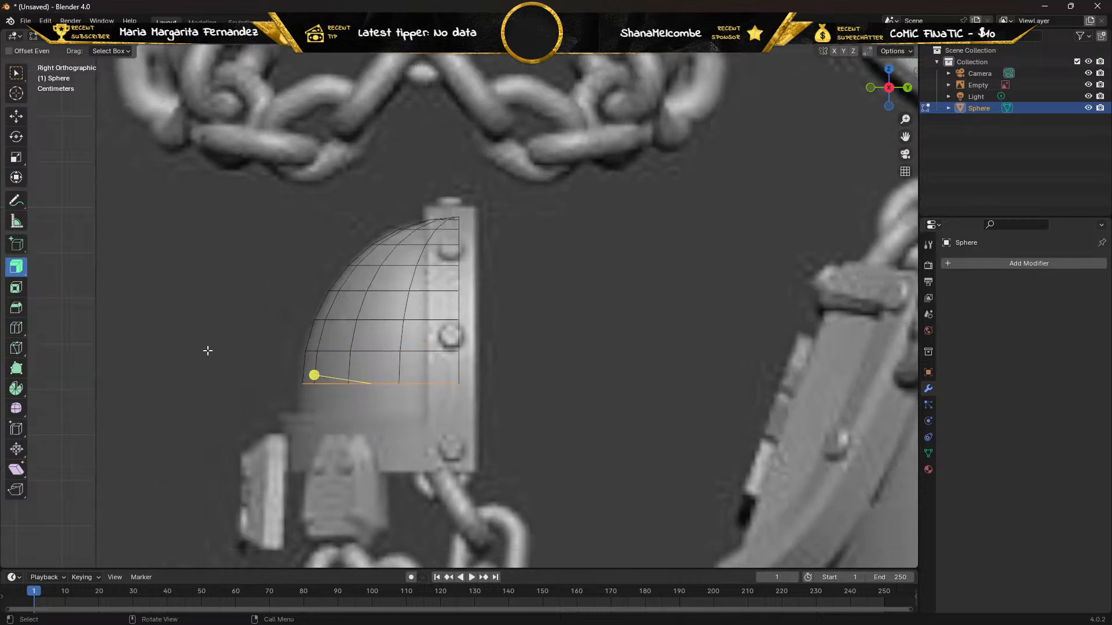
click(27, 269)
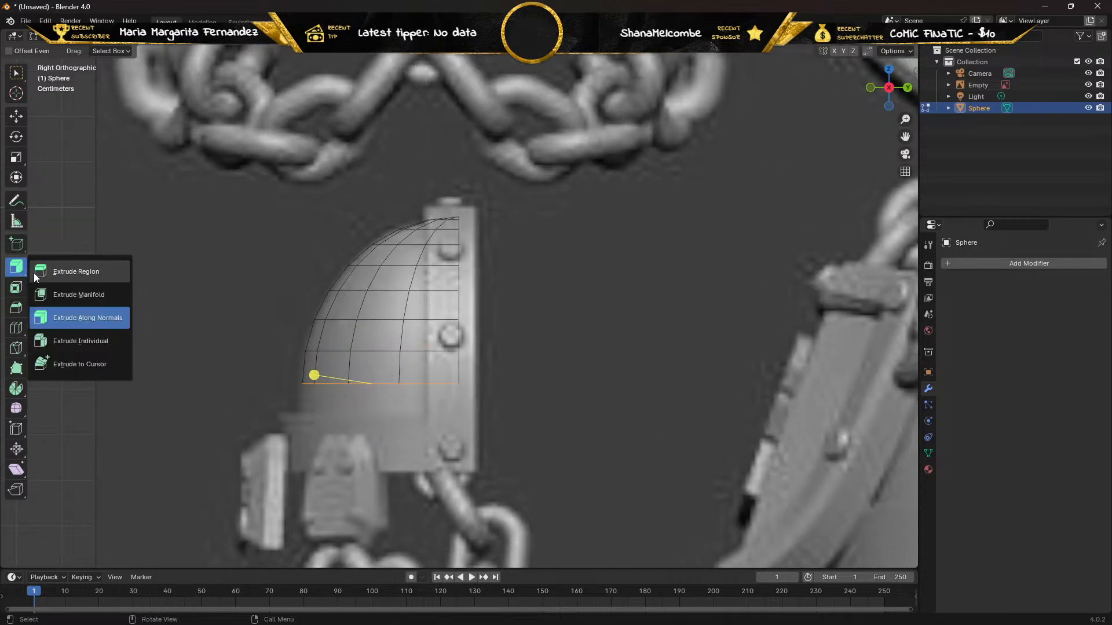
click(64, 294)
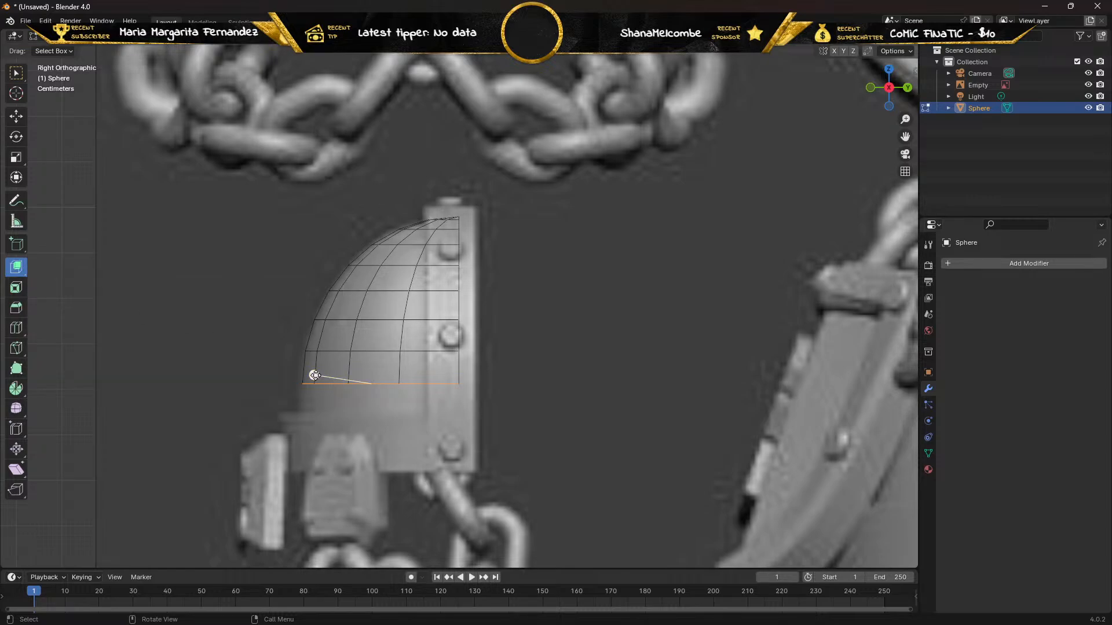
drag(314, 375, 386, 481)
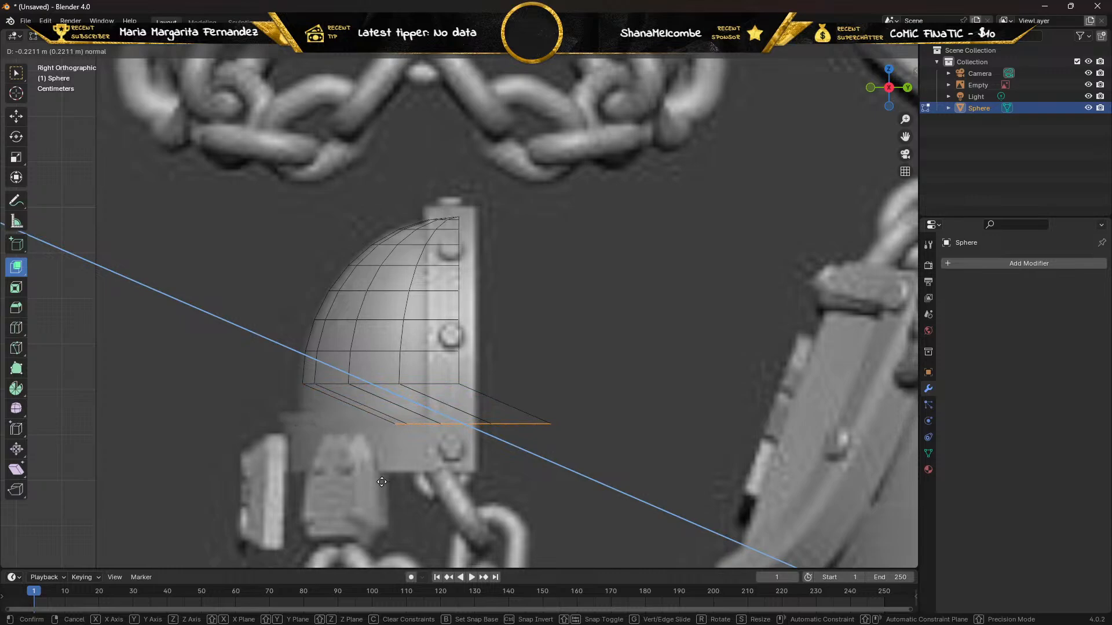
drag(382, 481, 387, 481)
drag(386, 482, 387, 482)
key(ctrl+z)
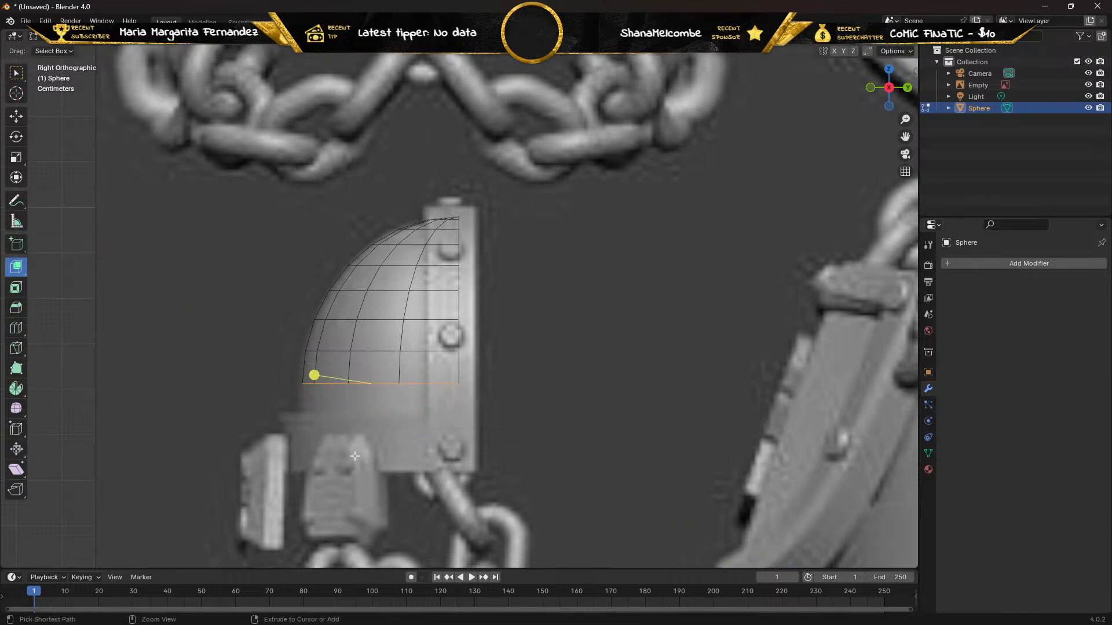
Try to pull the selected rim edges downward with Extrude Individual.
click(19, 271)
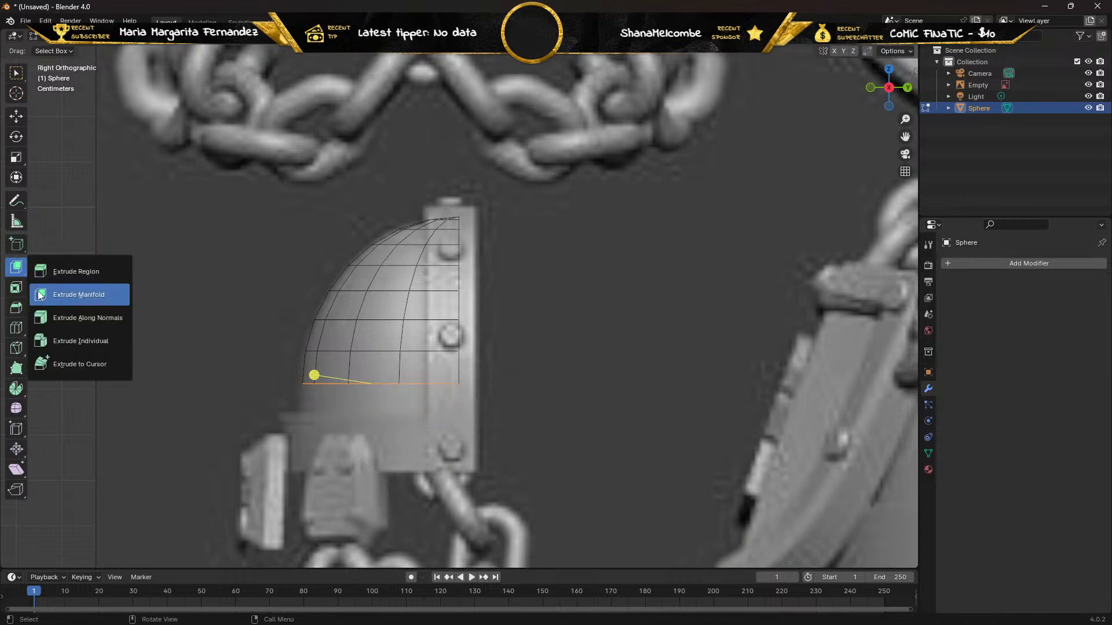
click(59, 337)
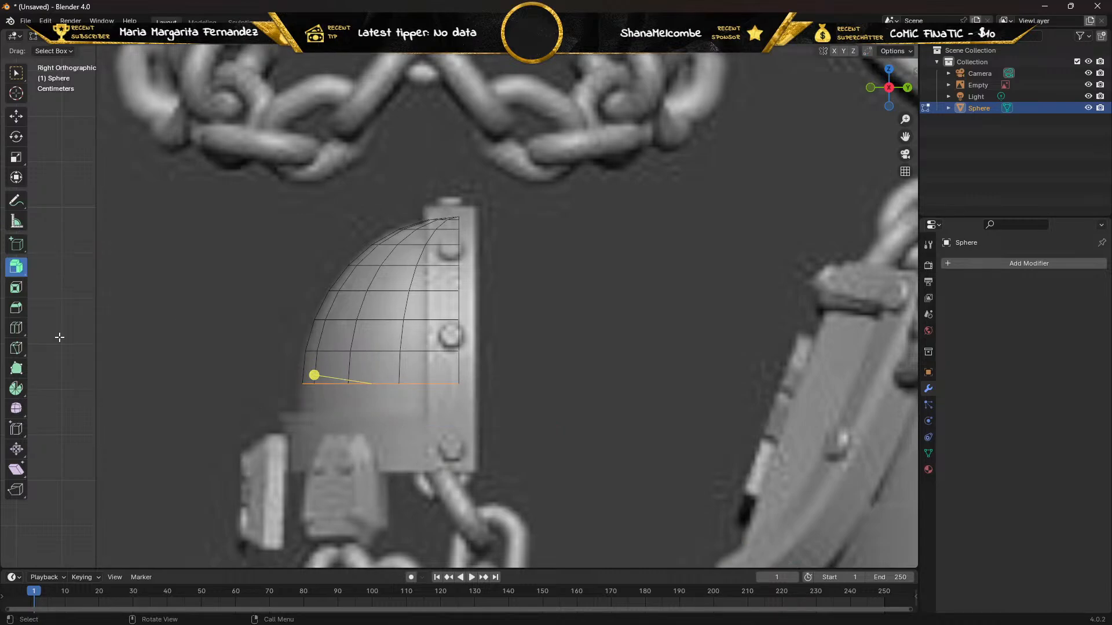
drag(313, 376, 323, 406)
right_click(323, 406)
Try Extrude to Cursor on the selected rim edges and undo the result.
drag(14, 270, 18, 284)
click(67, 365)
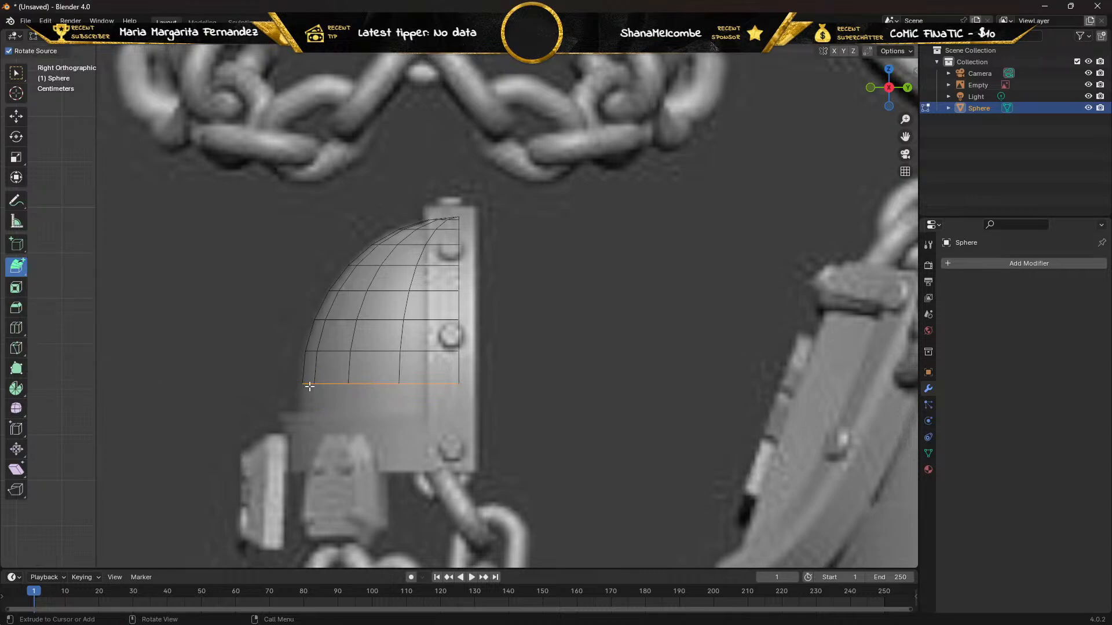
click(340, 385)
drag(341, 385, 278, 459)
key(ctrl+z)
key(ctrl+z)
Extrude the lower rim edges about 0.066 m down along Z with Extrude Region.
click(21, 268)
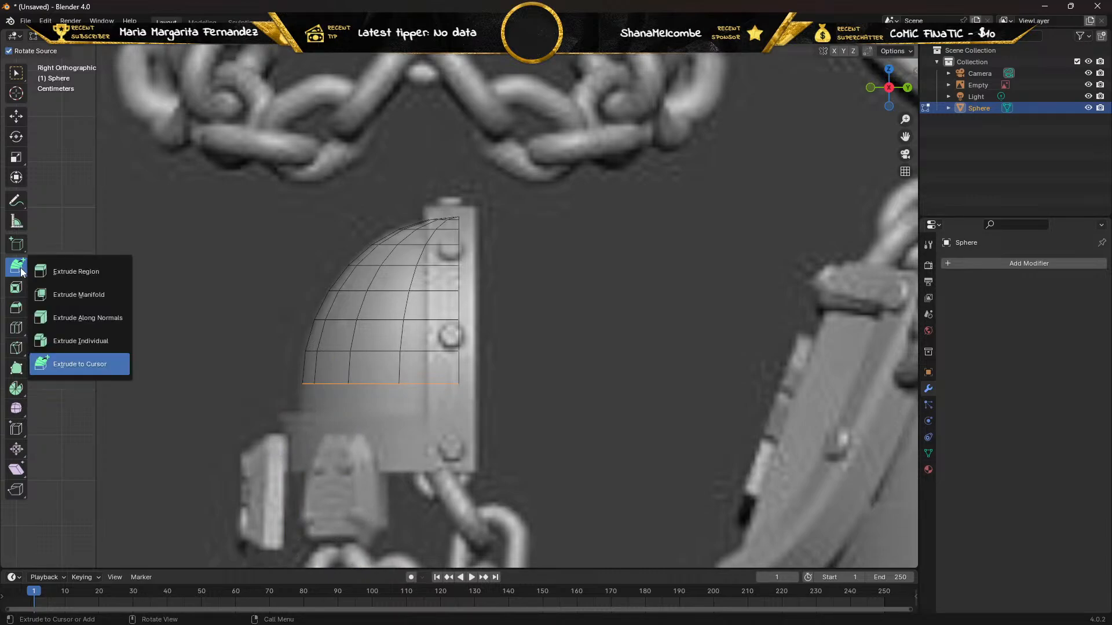
click(61, 277)
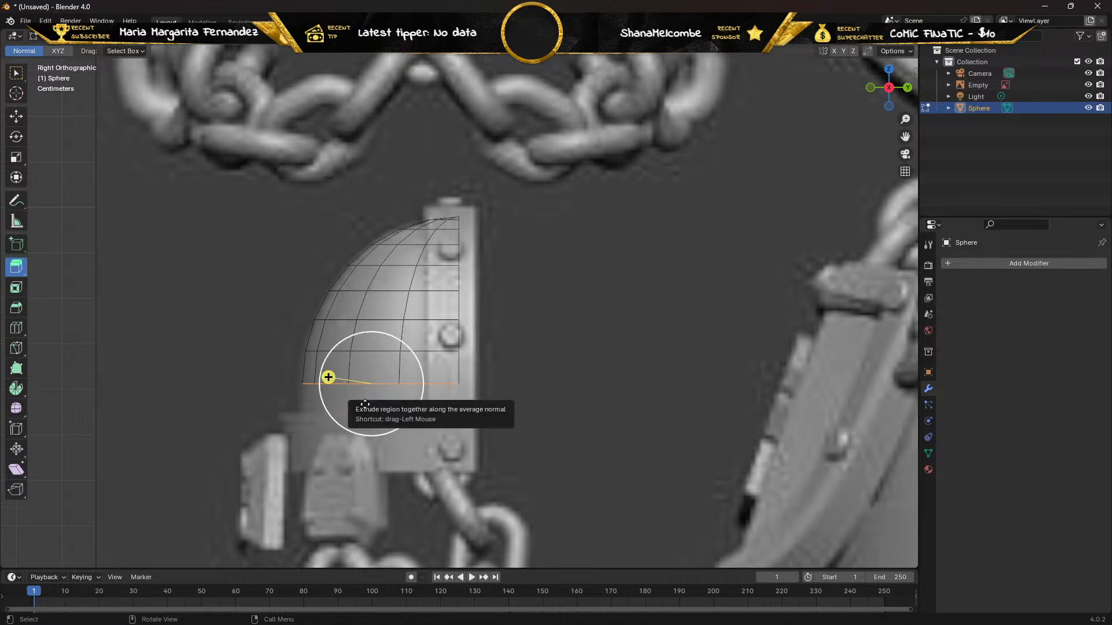
drag(328, 377, 366, 430)
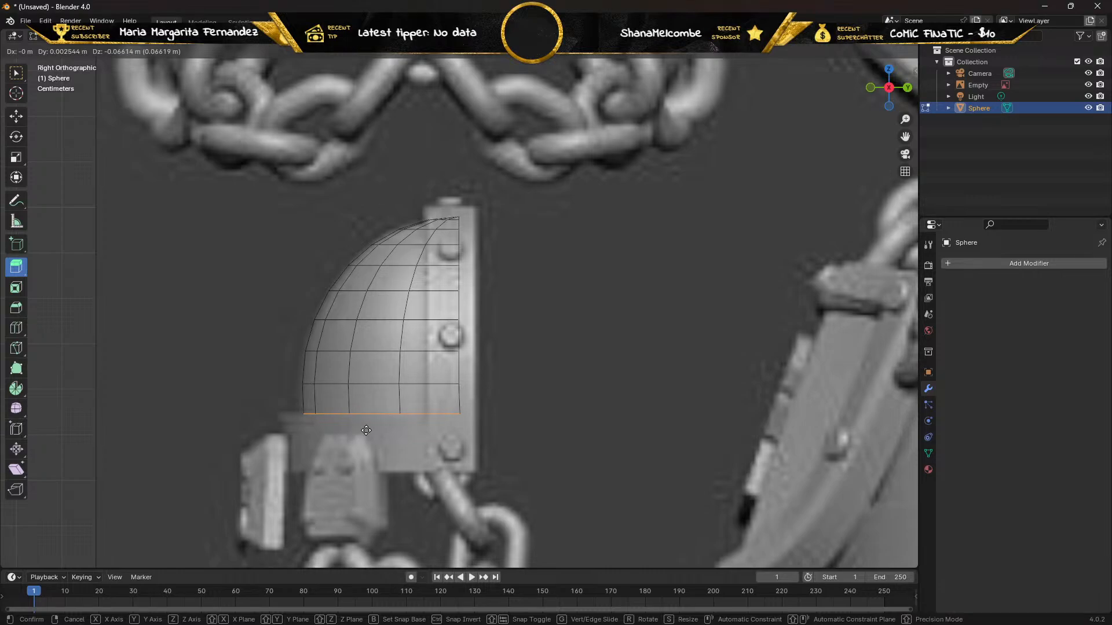
click(366, 430)
Extrude the new lower rim a further 0.12 m or so down along Z, to the bottom of the reference pad.
scroll(350, 447, up, 3)
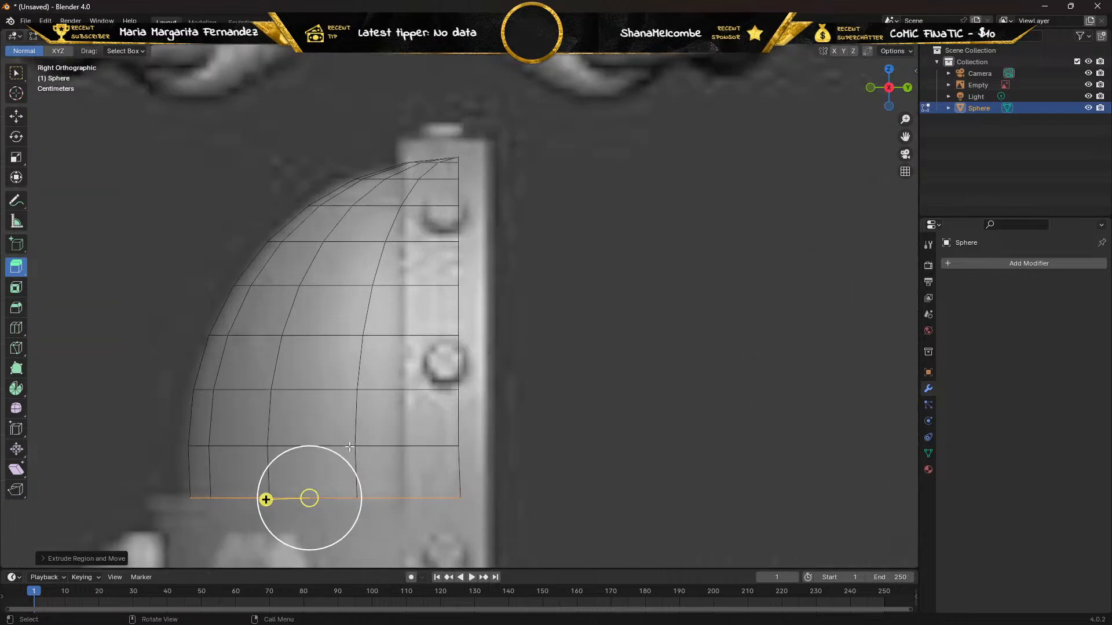
scroll(350, 446, down, 1)
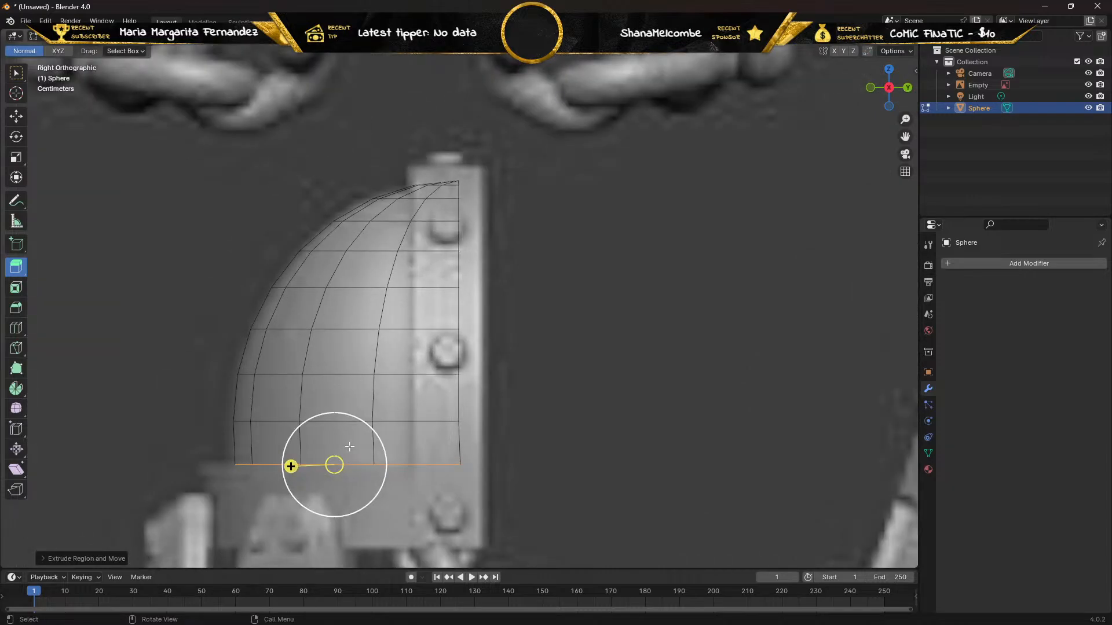
scroll(350, 446, down, 1)
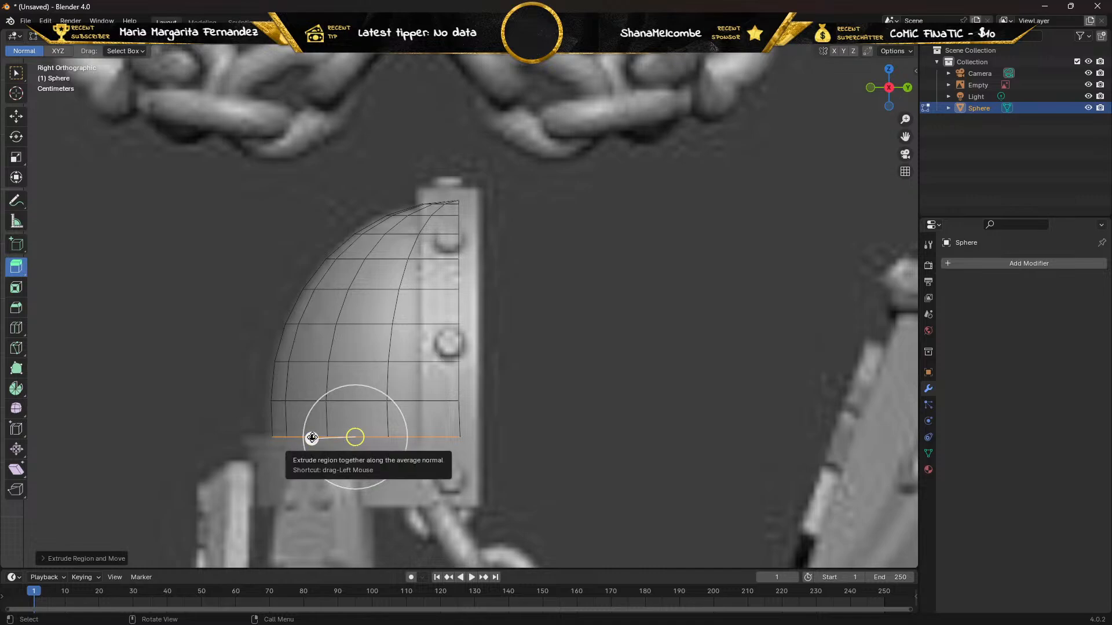
drag(312, 438, 352, 510)
key(ctrl+z)
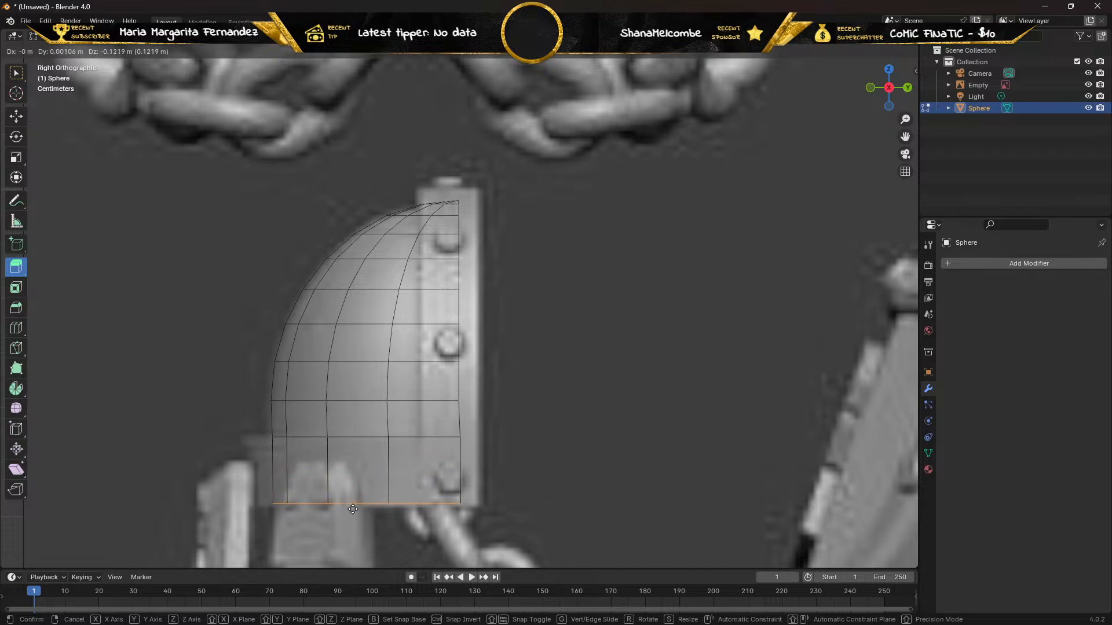
drag(353, 509, 353, 509)
drag(353, 509, 354, 510)
click(354, 511)
Switch the mesh editing of the extended pad to face selection mode.
scroll(283, 407, down, 2)
scroll(279, 373, up, 2)
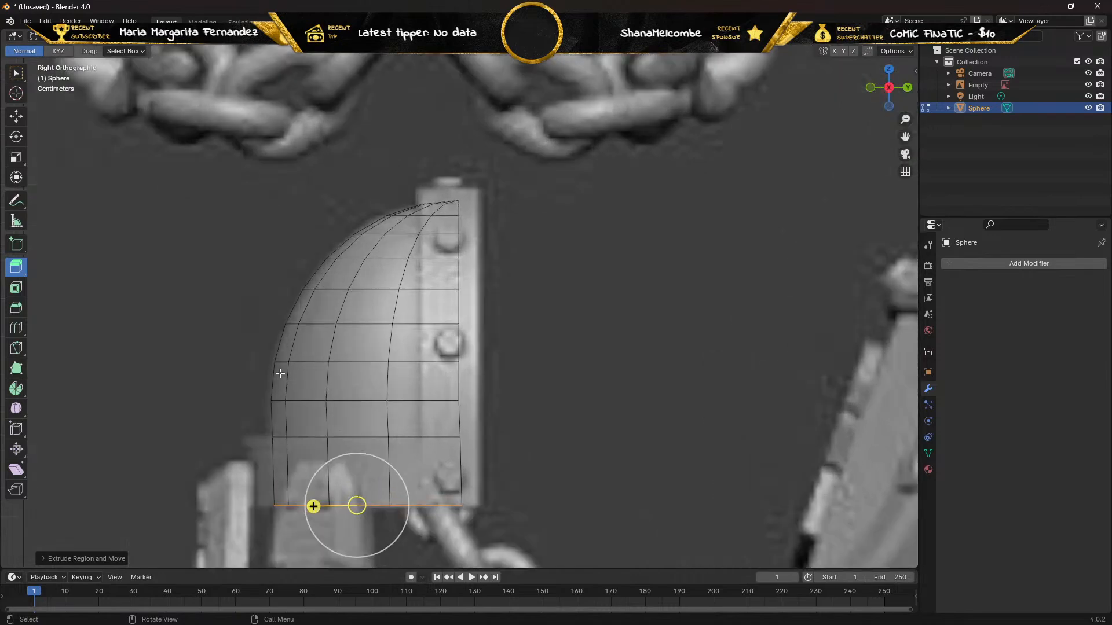
scroll(280, 374, up, 1)
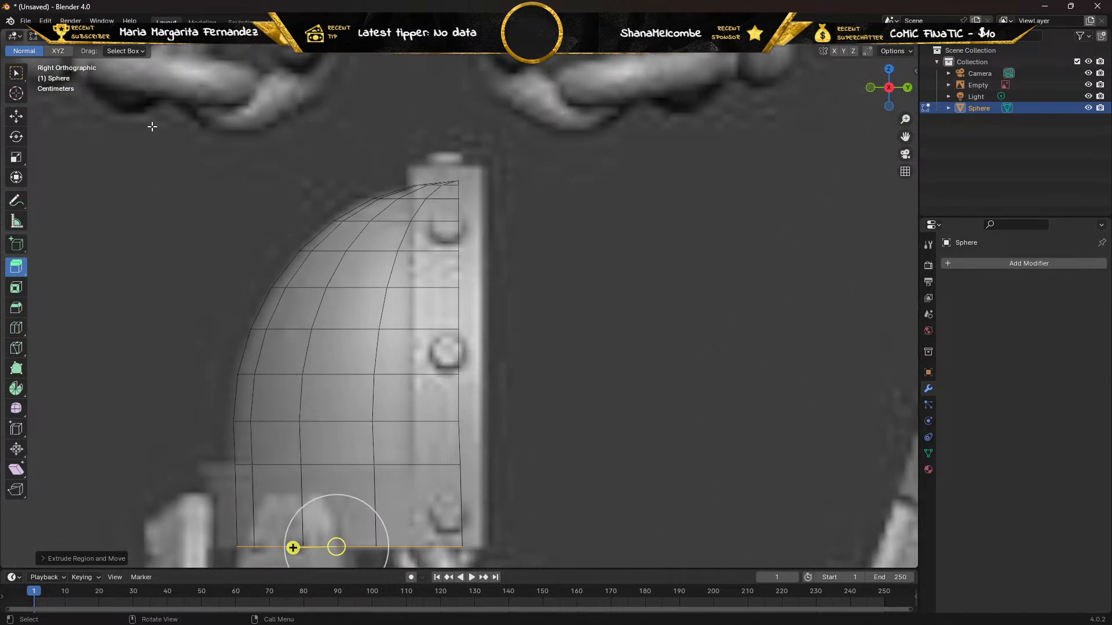
key(3)
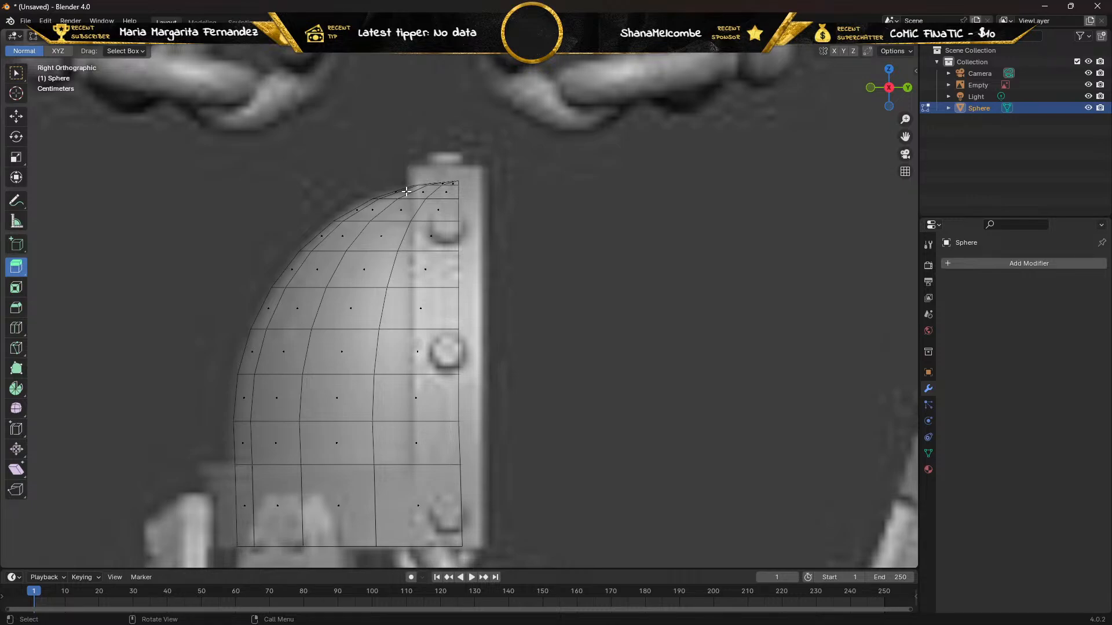
Select the column of faces beside the pad's straight vertical edge, working from the bottom rim up to the crown.
click(17, 73)
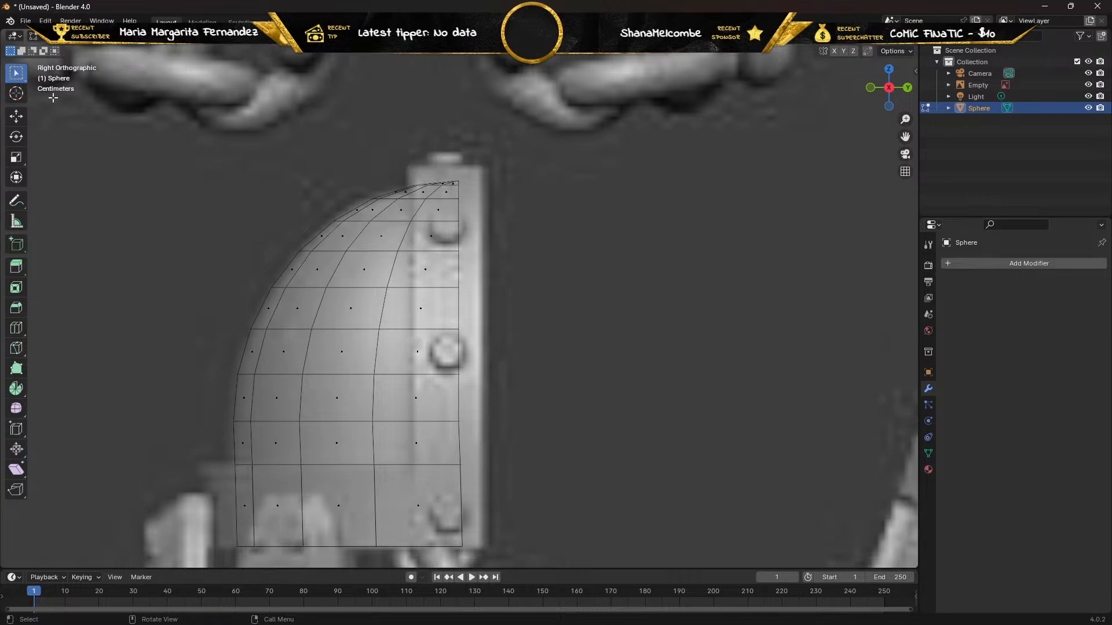
click(410, 490)
shift+click(419, 388)
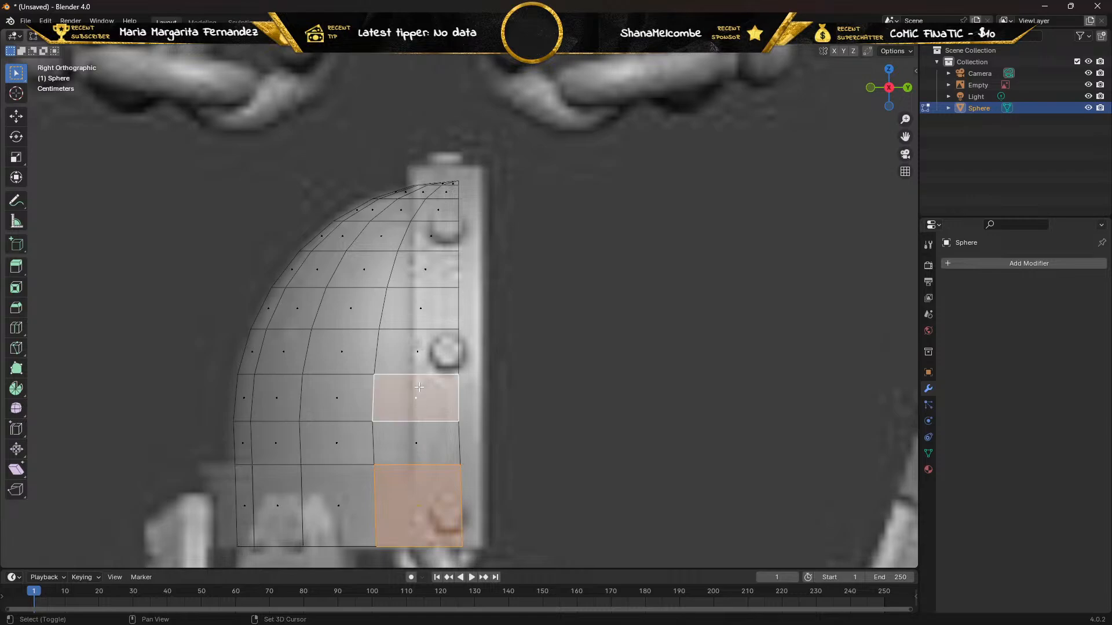
shift+click(419, 446)
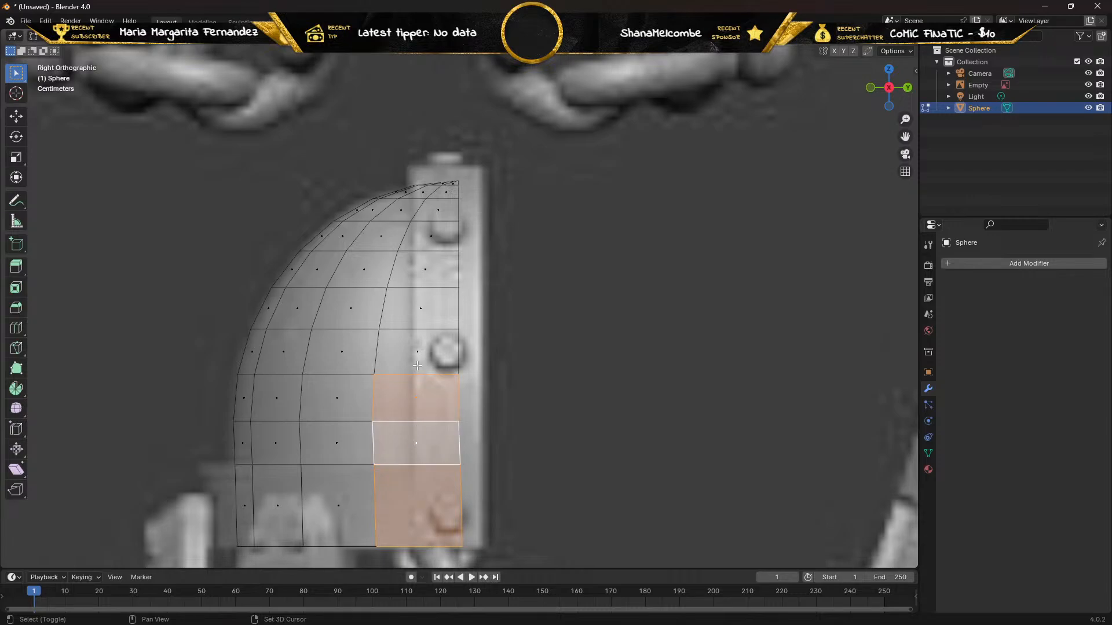
shift+click(417, 342)
shift+click(412, 295)
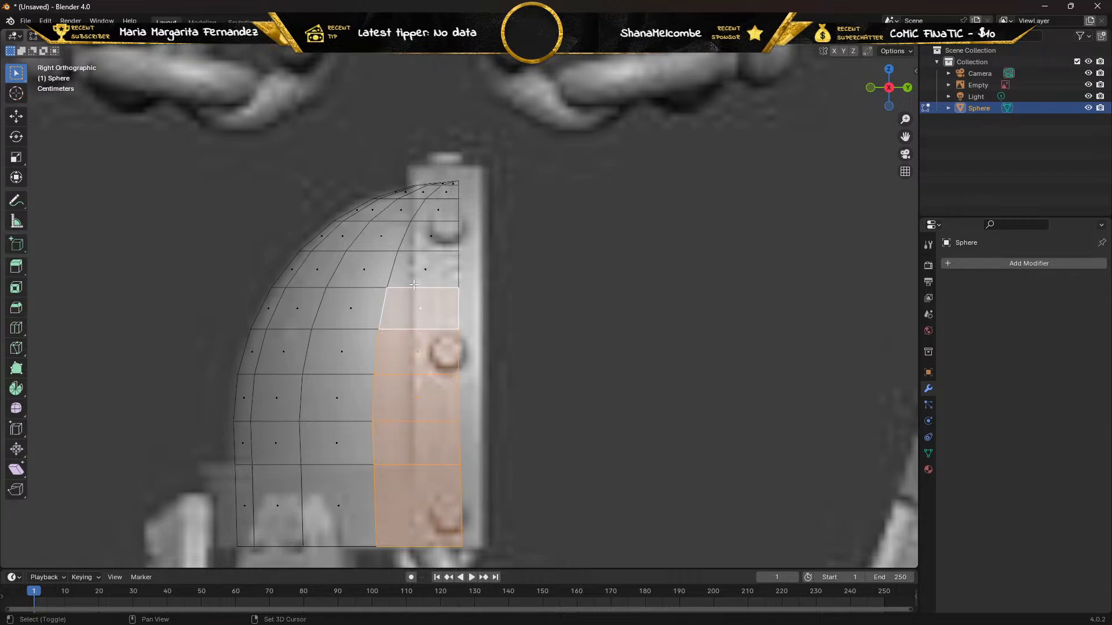
shift+click(415, 271)
shift+click(428, 234)
shift+click(433, 210)
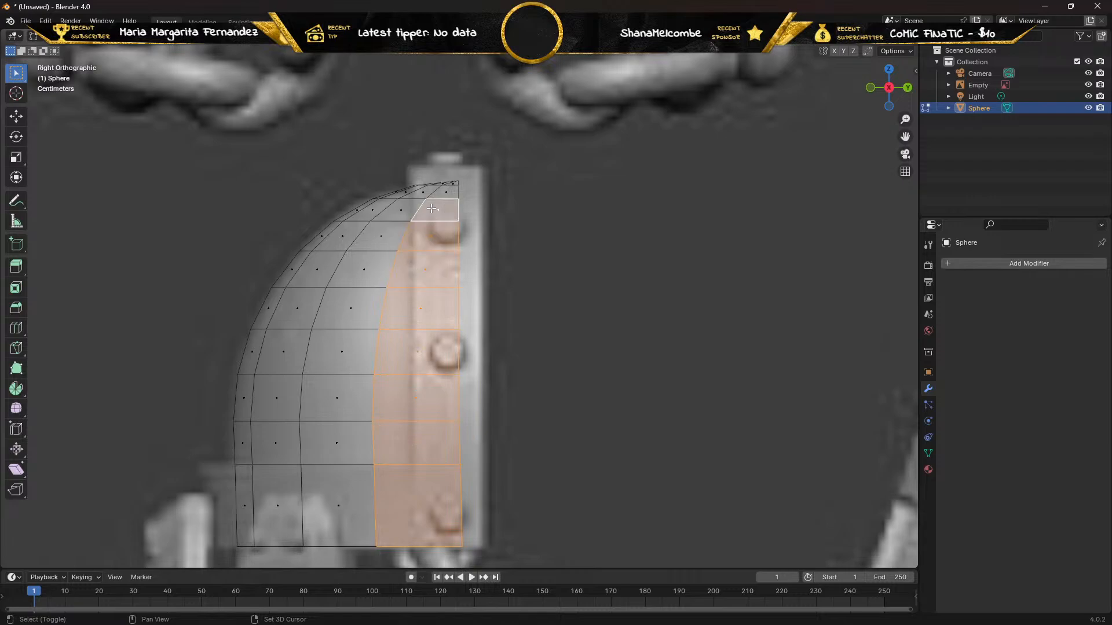
shift+click(427, 191)
shift+click(427, 192)
shift+click(450, 196)
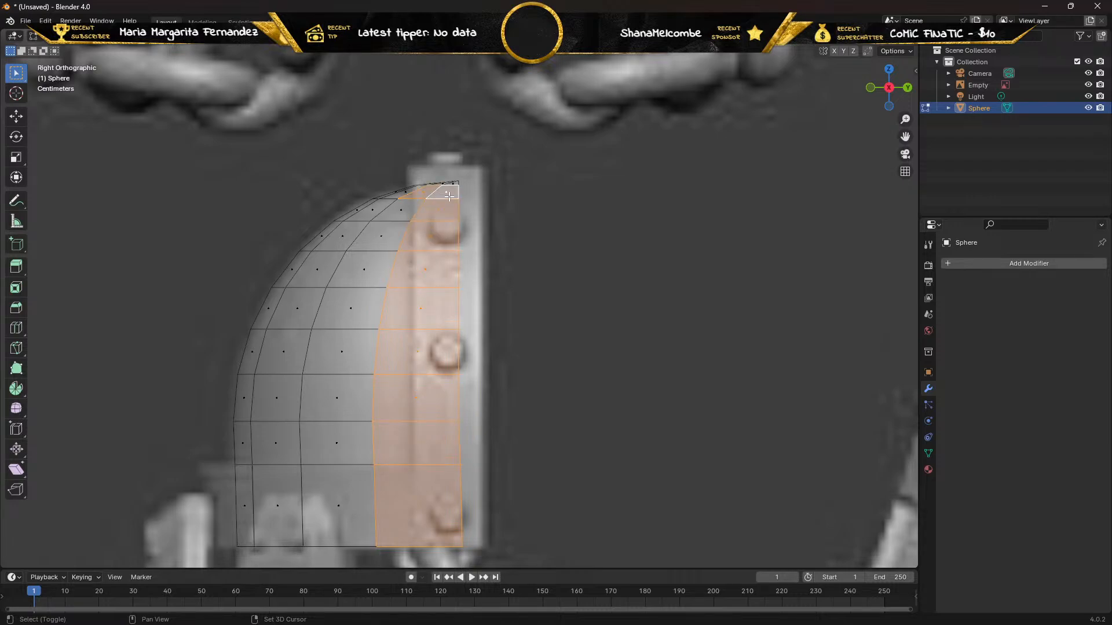
Add the triangular faces at the sphere's pole to the face selection, then clear the whole selection.
shift+click(406, 207)
middle_drag(378, 189, 401, 264)
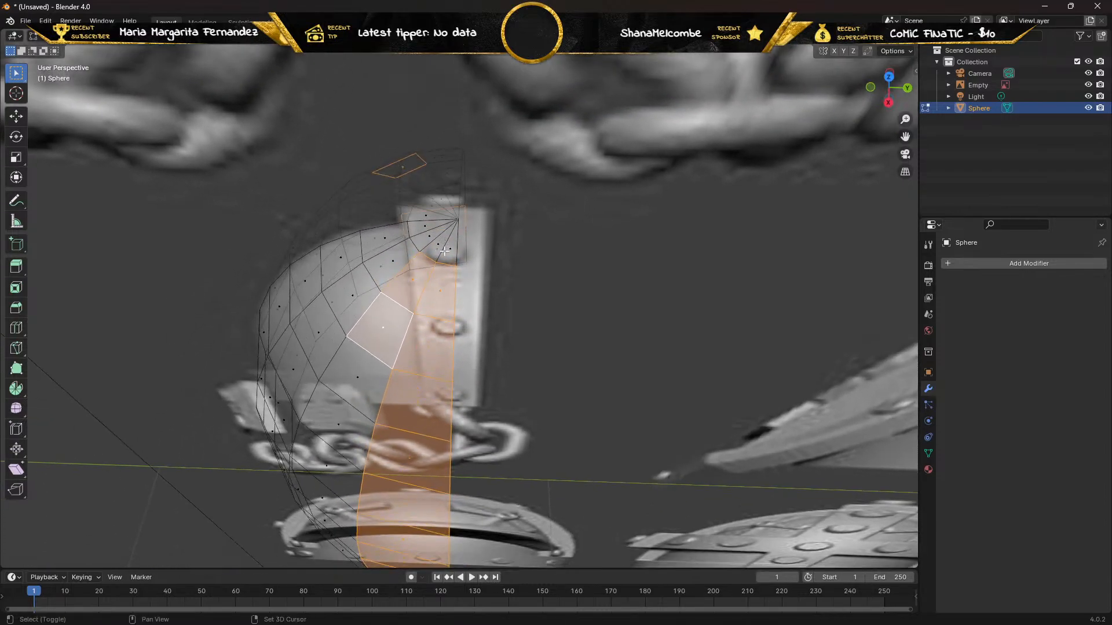
shift+click(444, 251)
shift+click(434, 244)
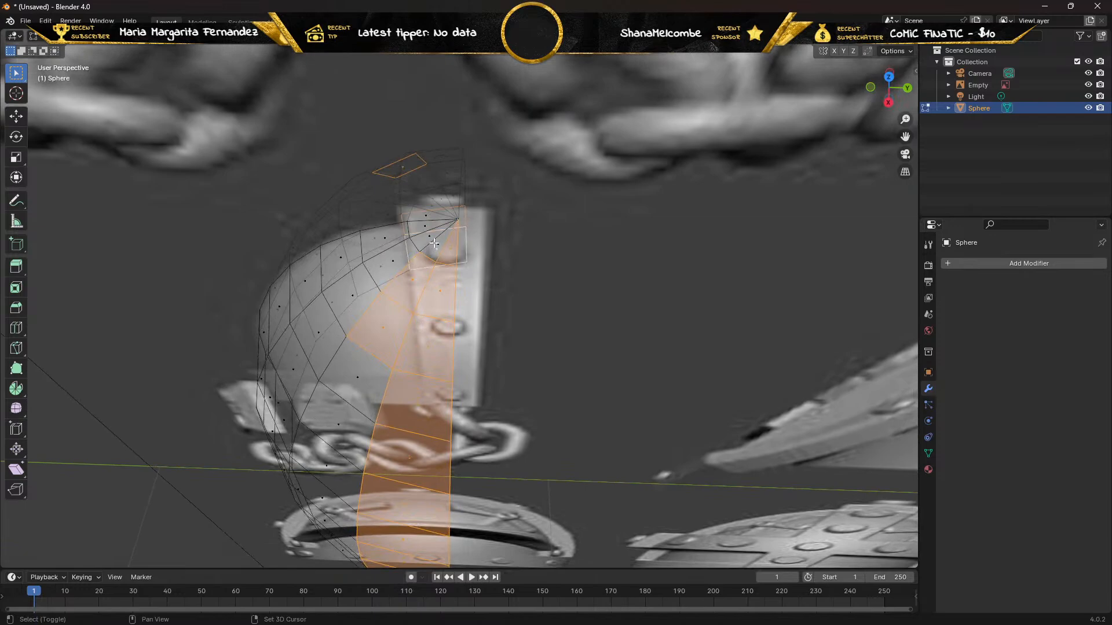
shift+click(433, 243)
shift+click(421, 234)
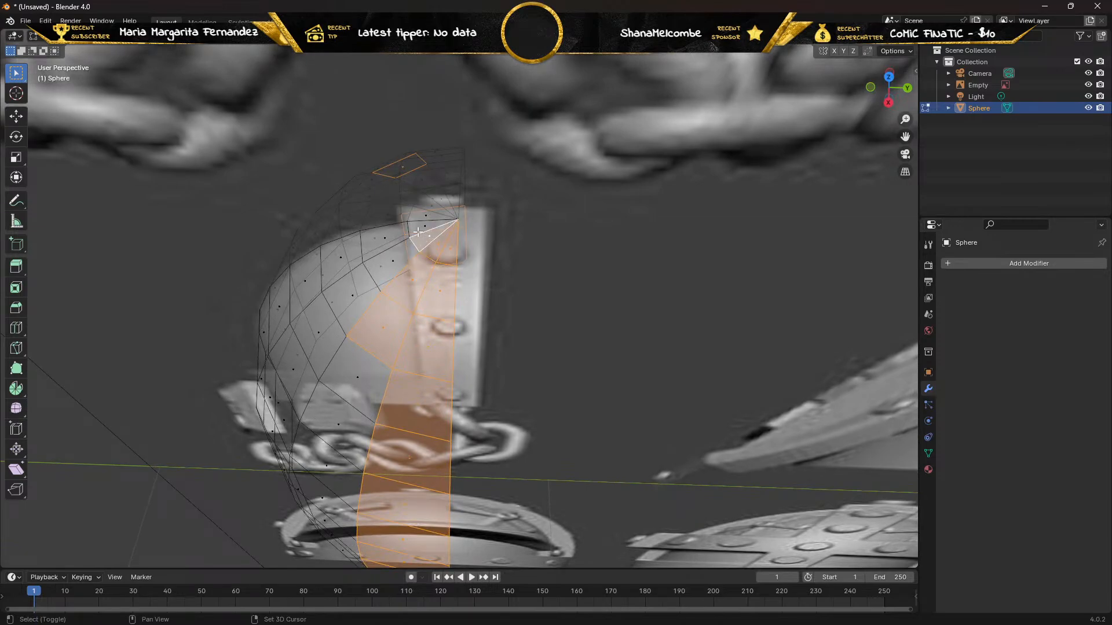
shift+click(423, 210)
click(553, 252)
middle_drag(542, 318, 544, 246)
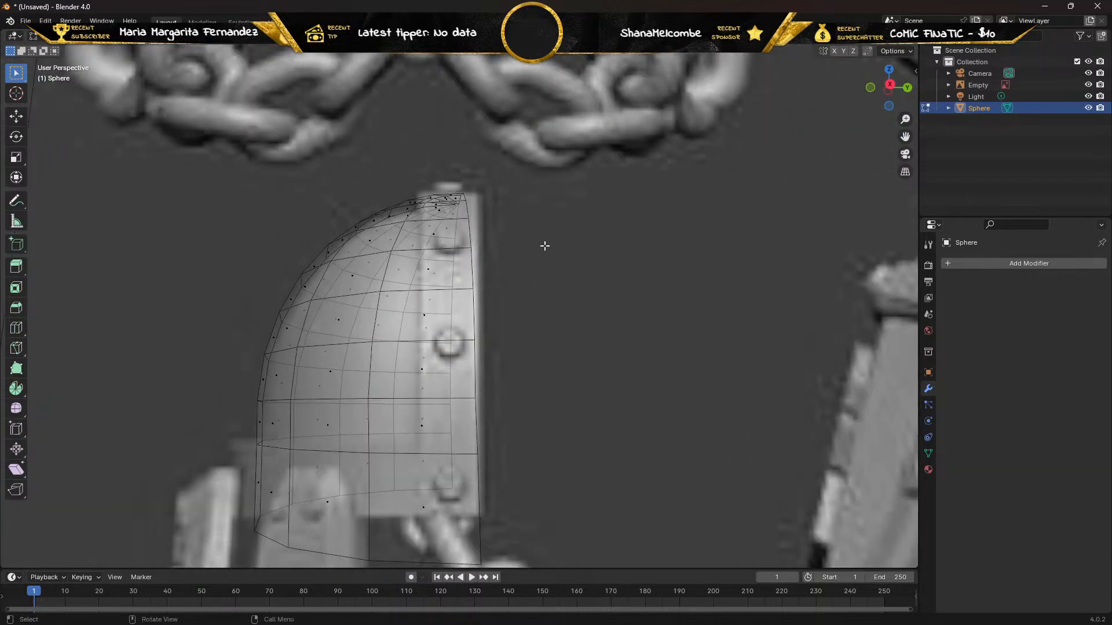
Try the Loop Cut tool on the pad in the right side view, then return to the selection tool.
scroll(544, 253, down, 2)
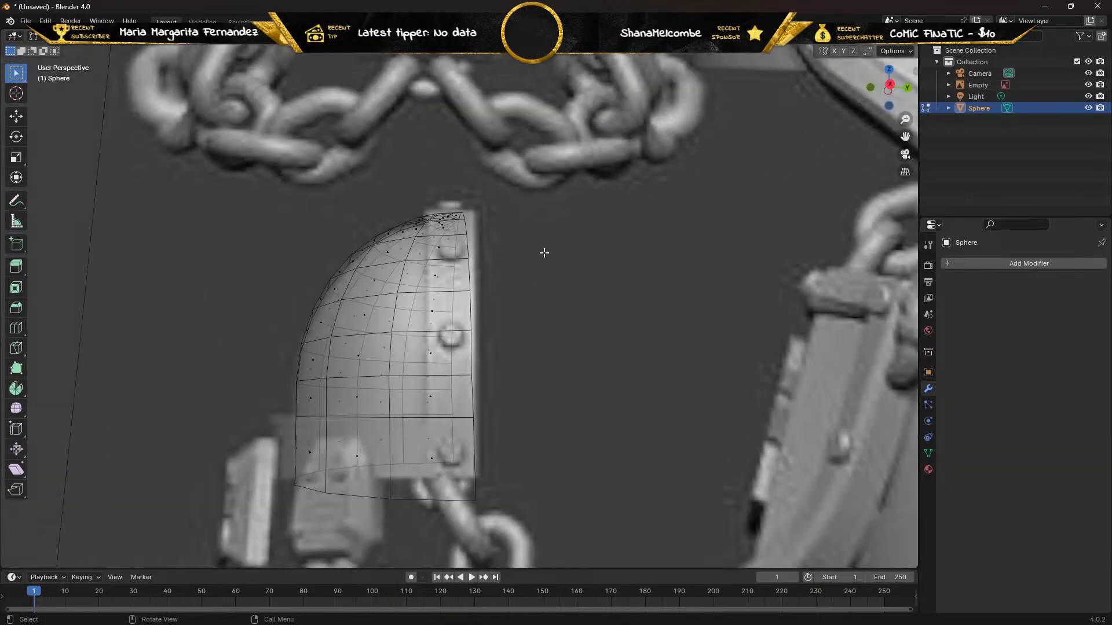
key(KP_3)
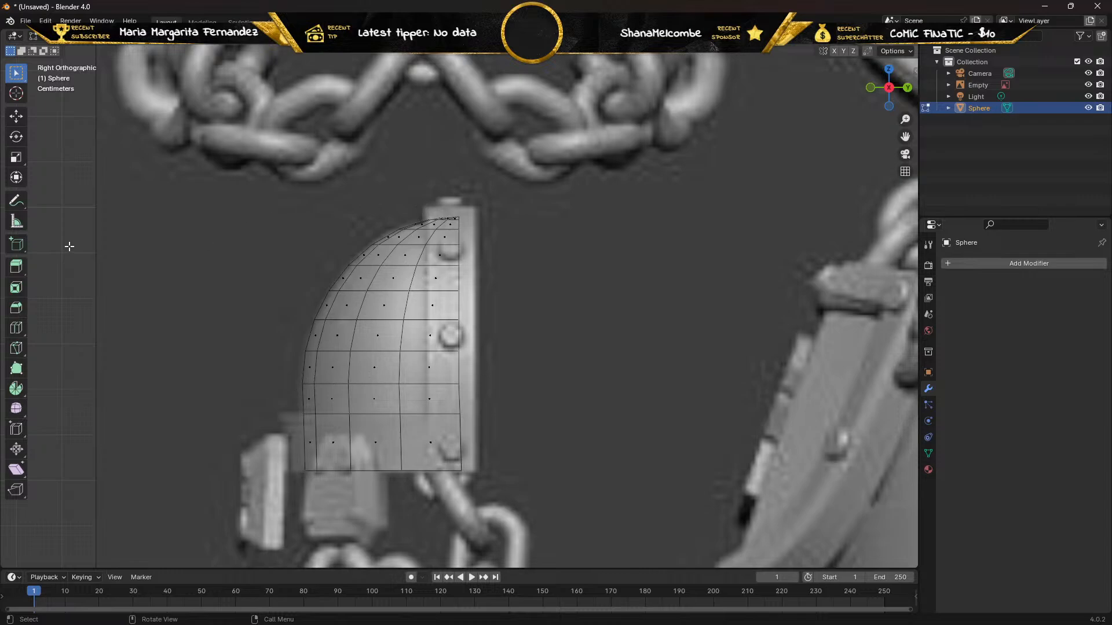
click(16, 327)
click(354, 254)
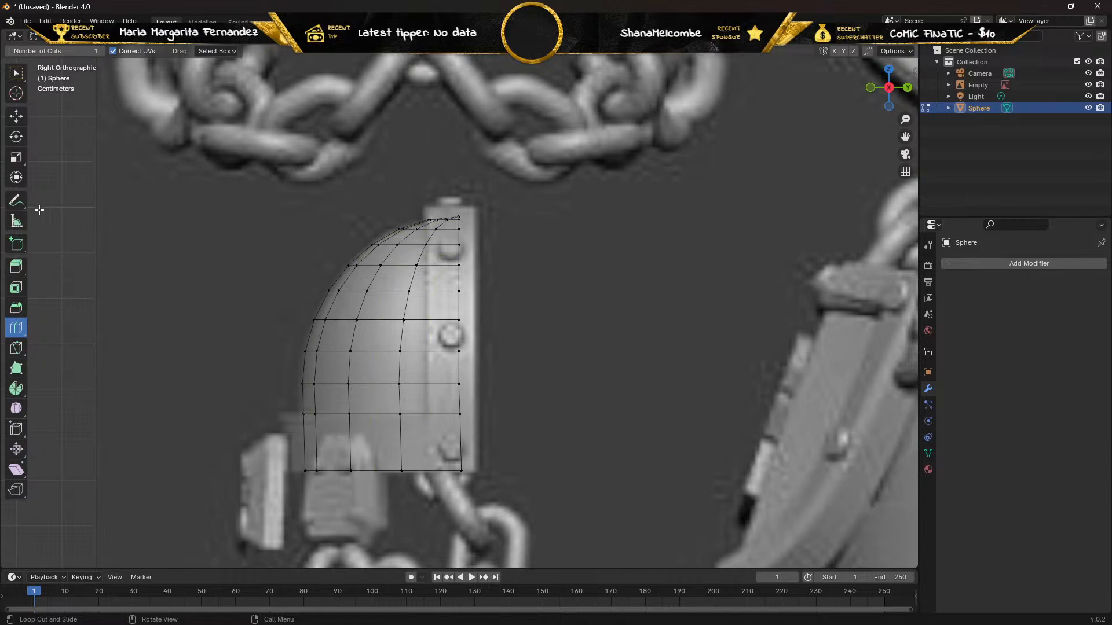
click(15, 72)
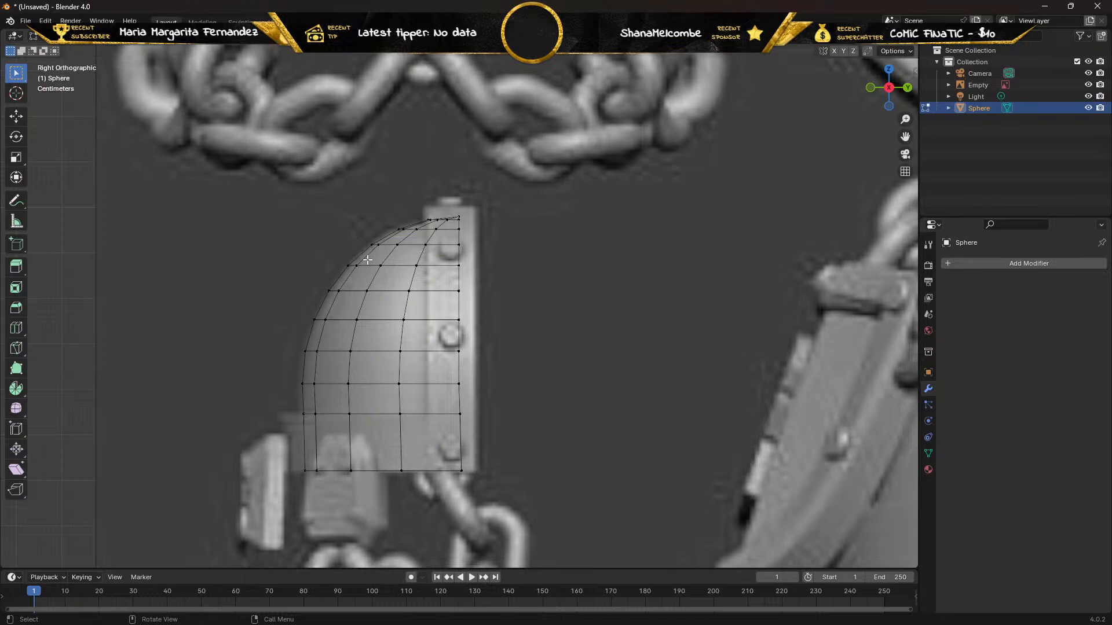
Try Edge Slide on the horizontal edge above the lowest face beside the pad's straight vertical side.
click(425, 244)
key(2)
click(426, 414)
right_click(427, 414)
key(ctrl+e)
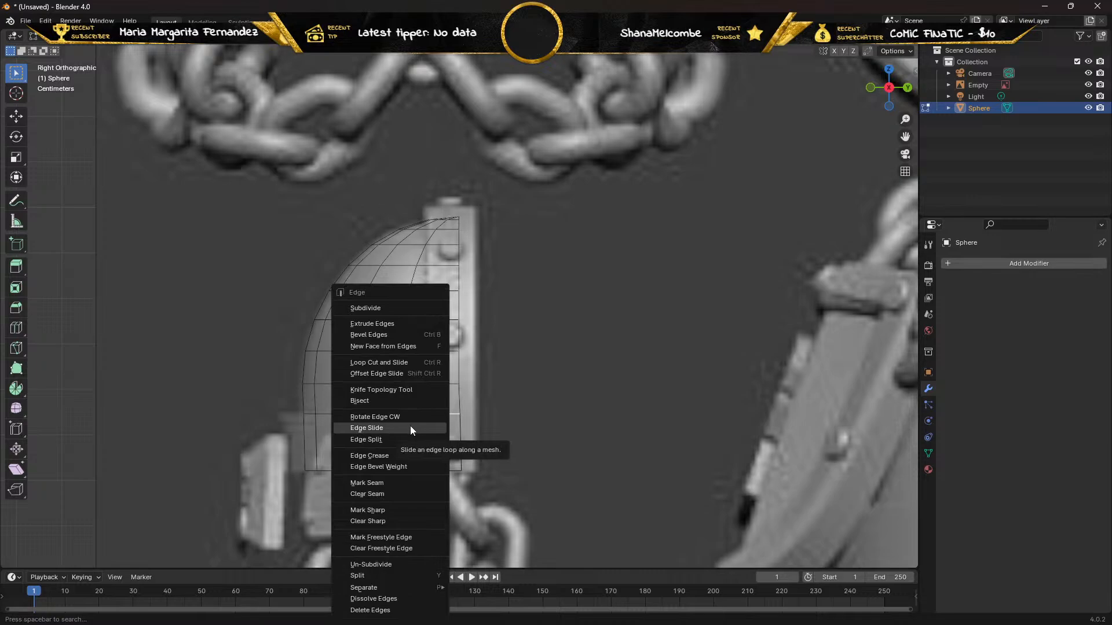
click(413, 428)
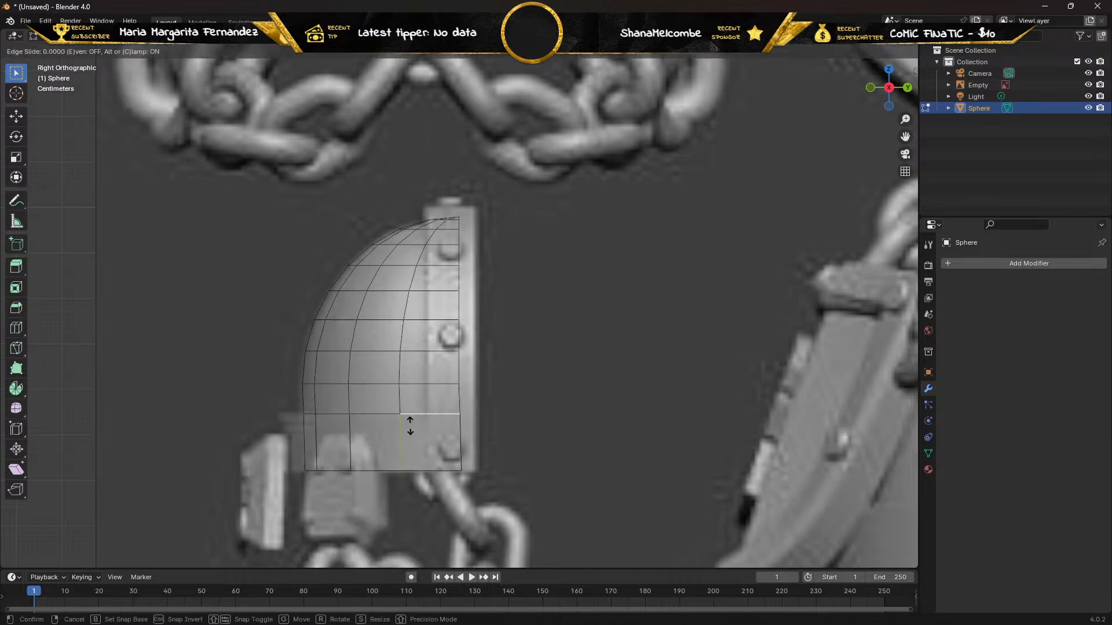
click(445, 413)
Try Edge Split on the selected horizontal edge near the bottom of the pad's straight side.
key(ctrl+e)
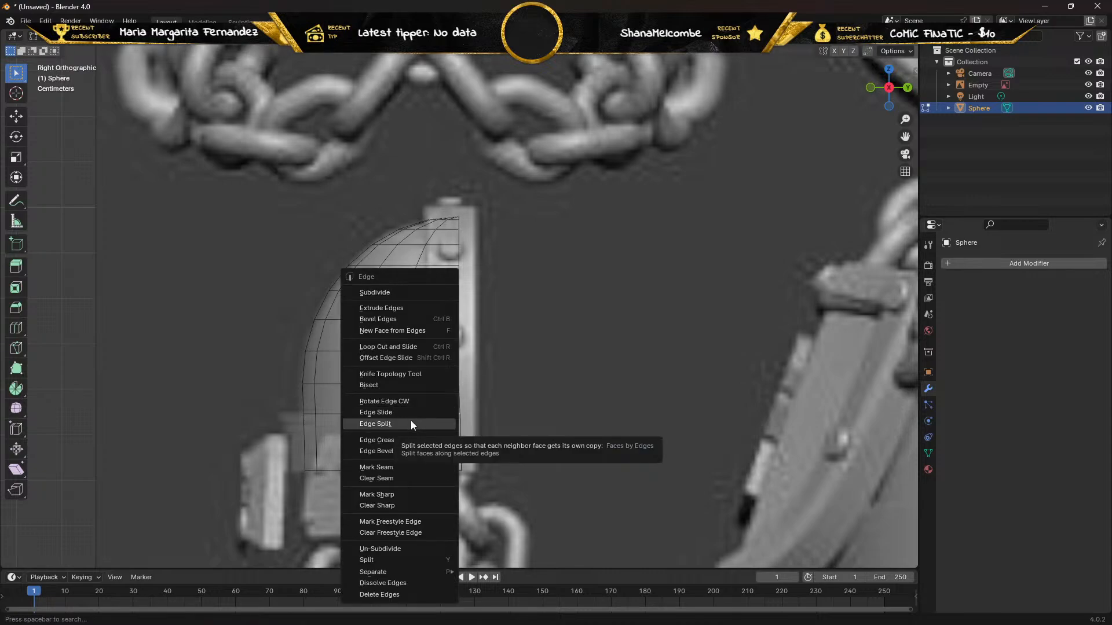
click(408, 421)
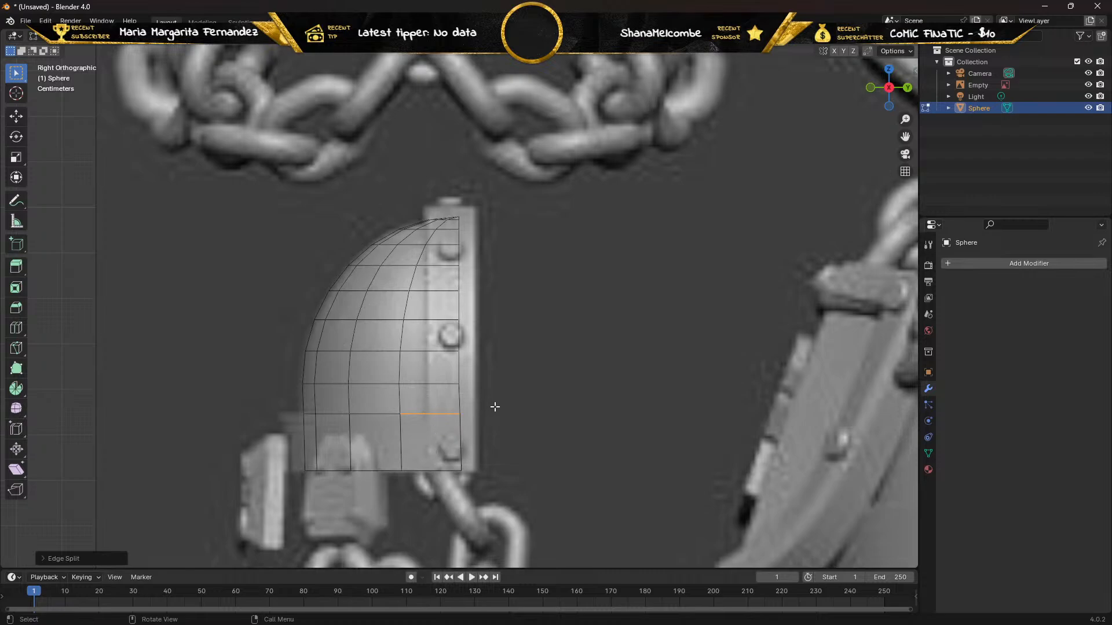
key(ctrl+e)
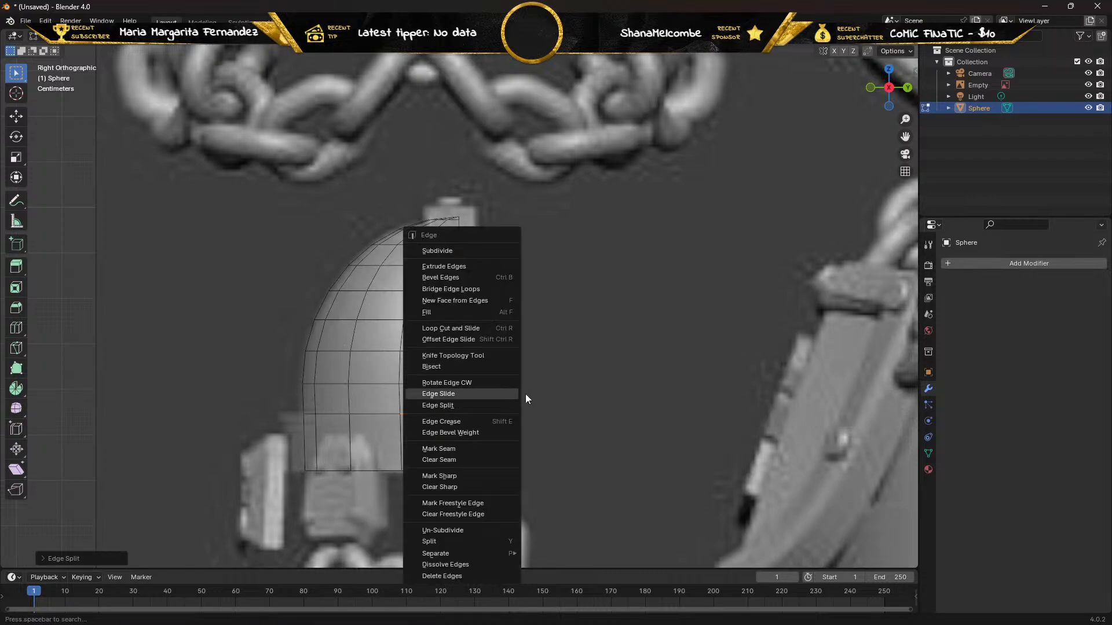
middle_drag(566, 403, 515, 405)
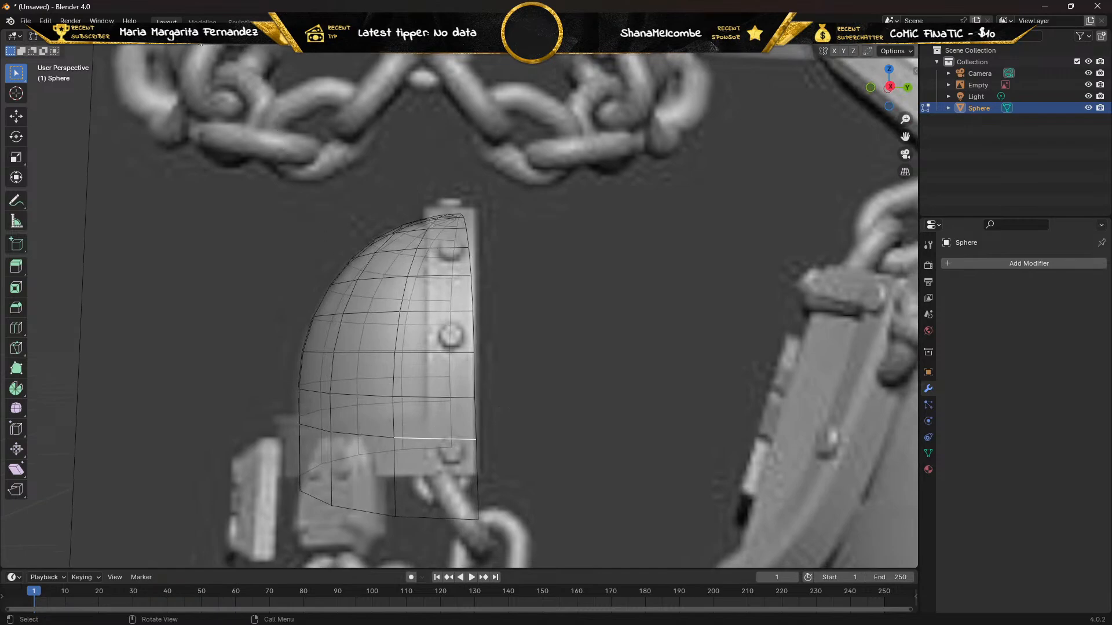
click(200, 36)
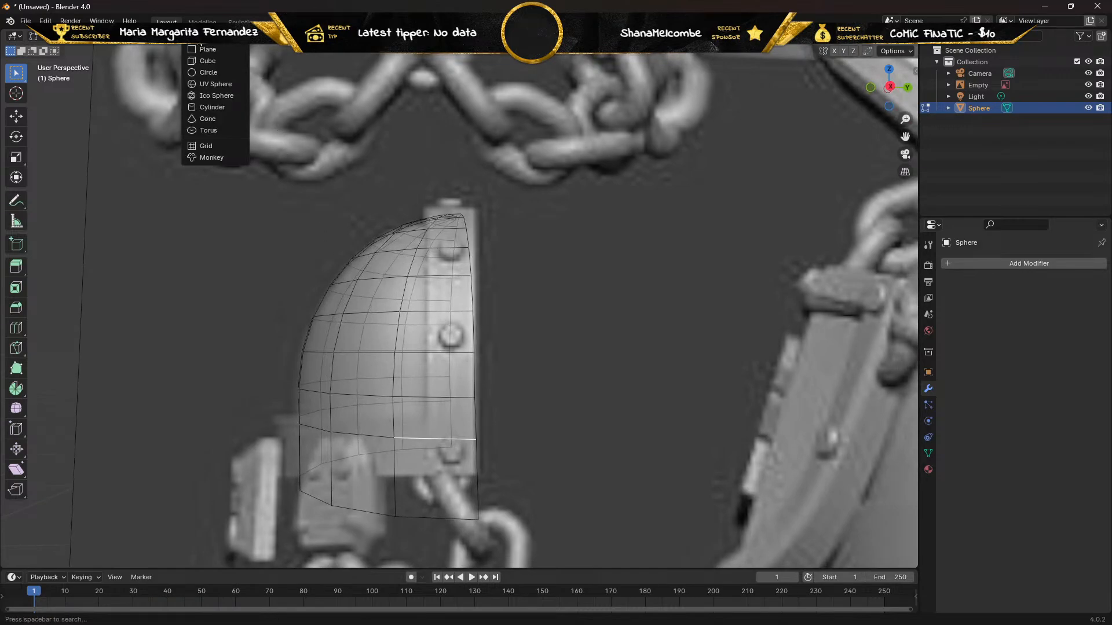
click(197, 37)
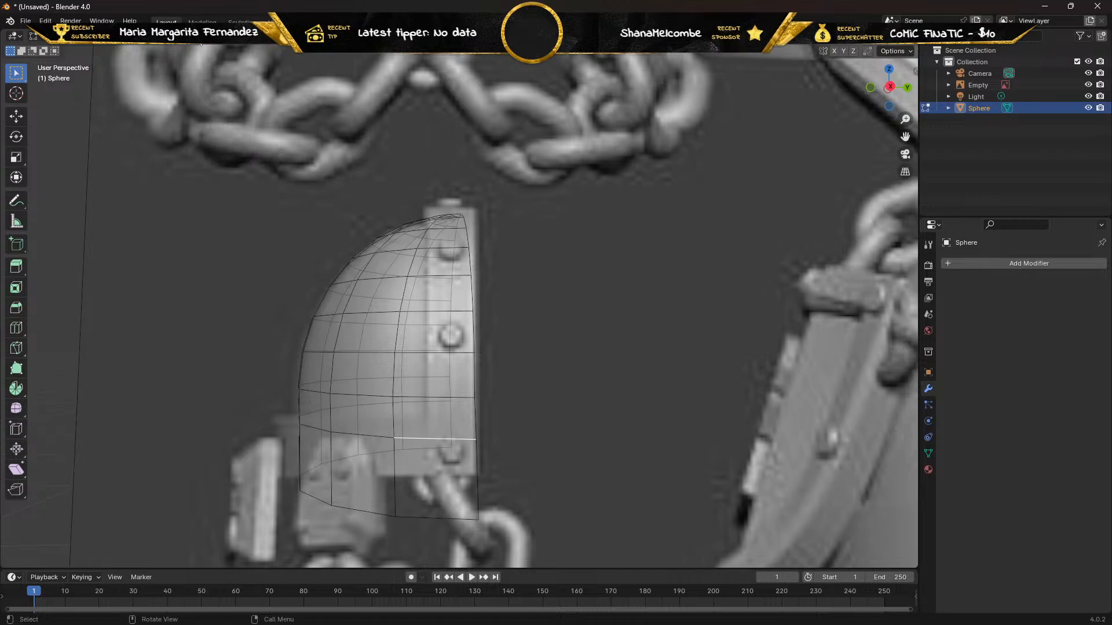
click(247, 37)
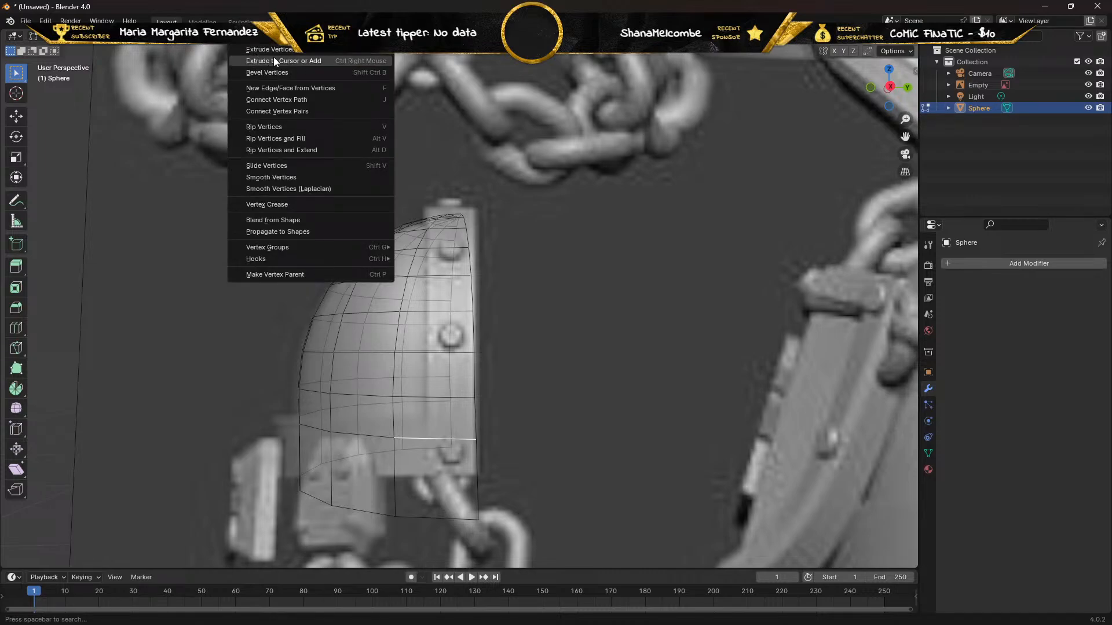
click(279, 92)
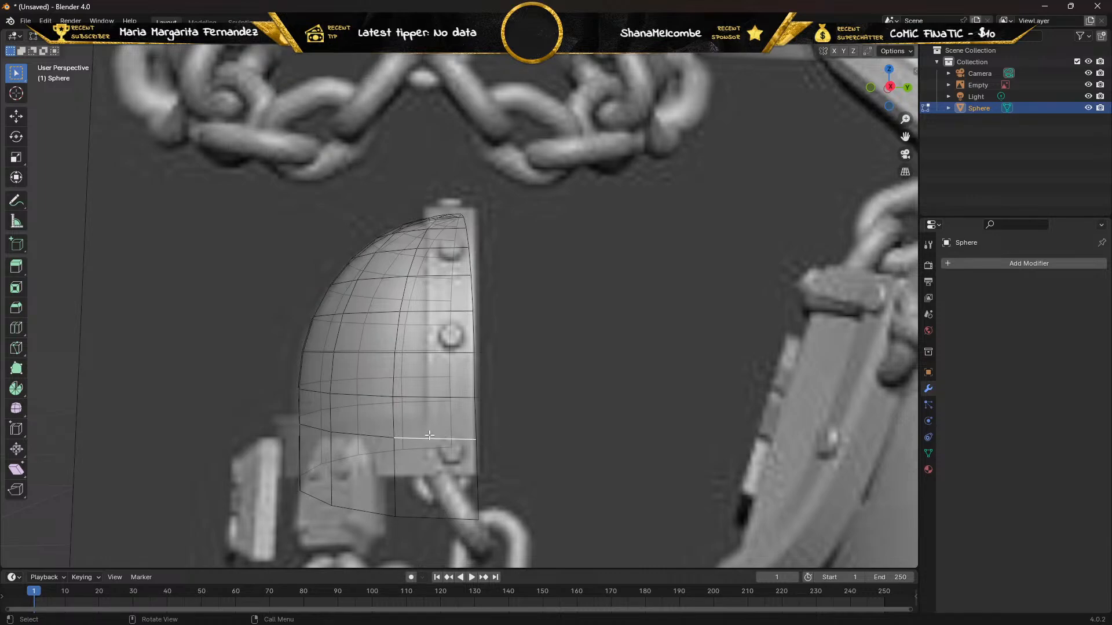
key(KP_3)
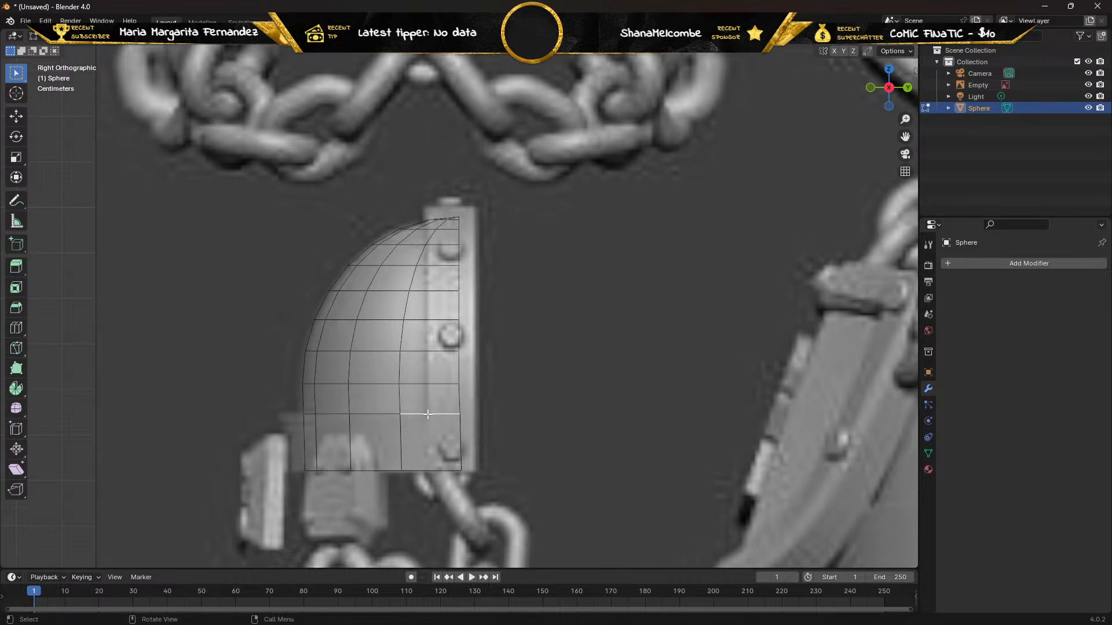
scroll(421, 409, up, 4)
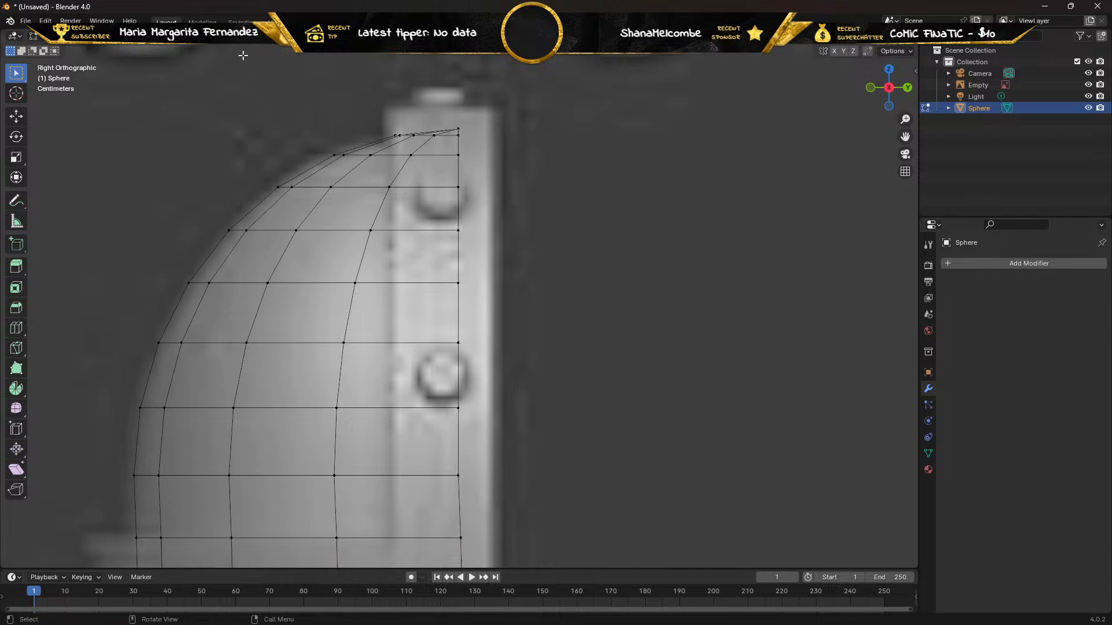
click(242, 36)
key(ctrl+v)
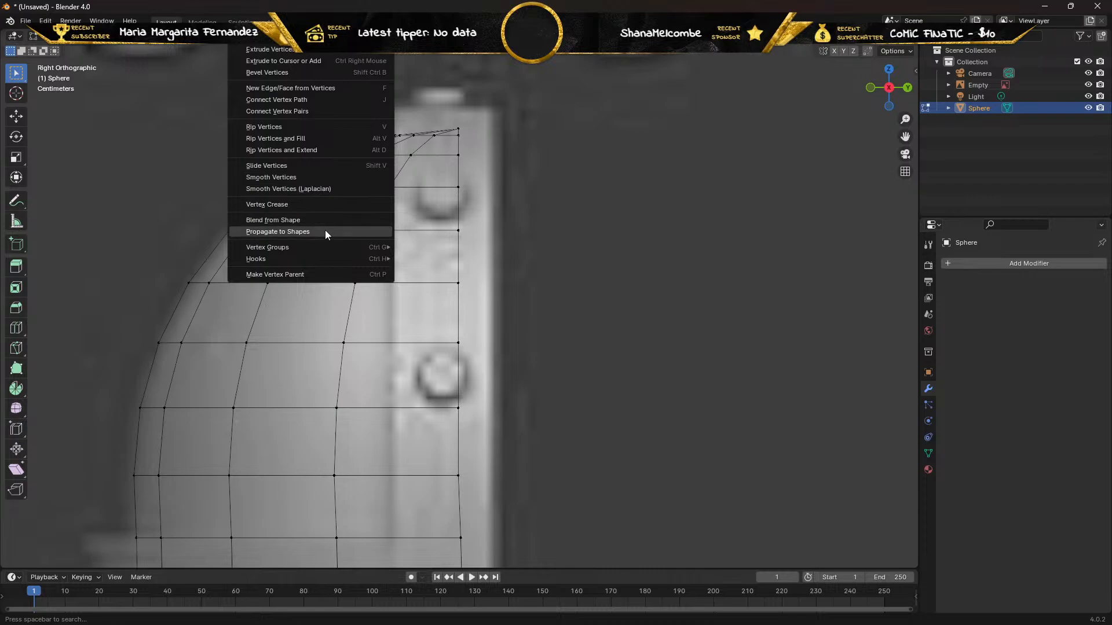
mouse_move(323, 249)
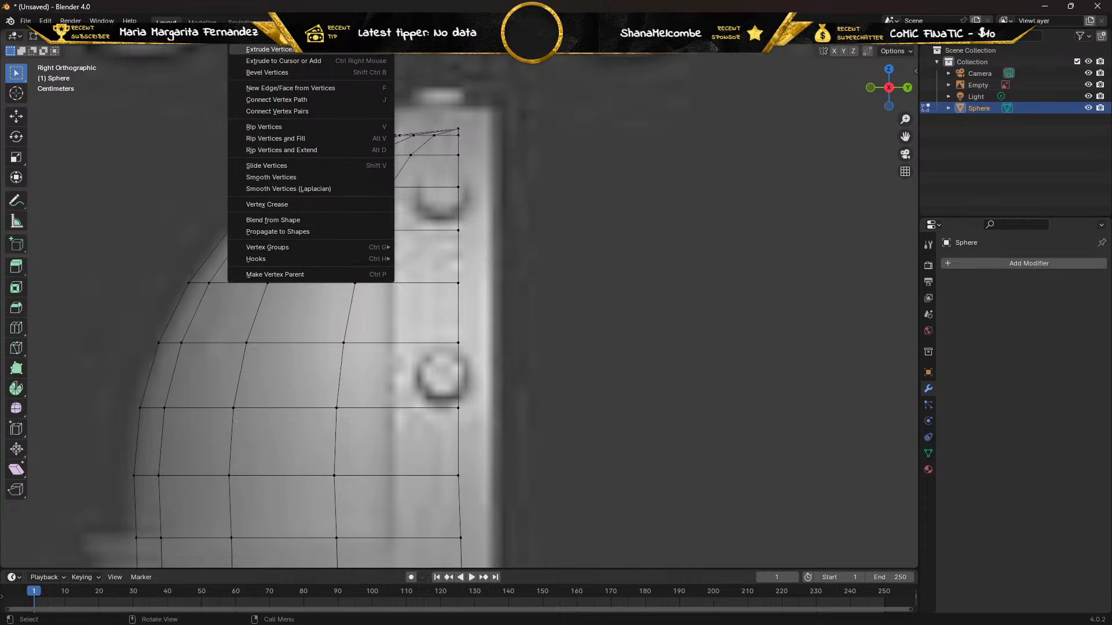
click(241, 37)
click(241, 36)
click(241, 36)
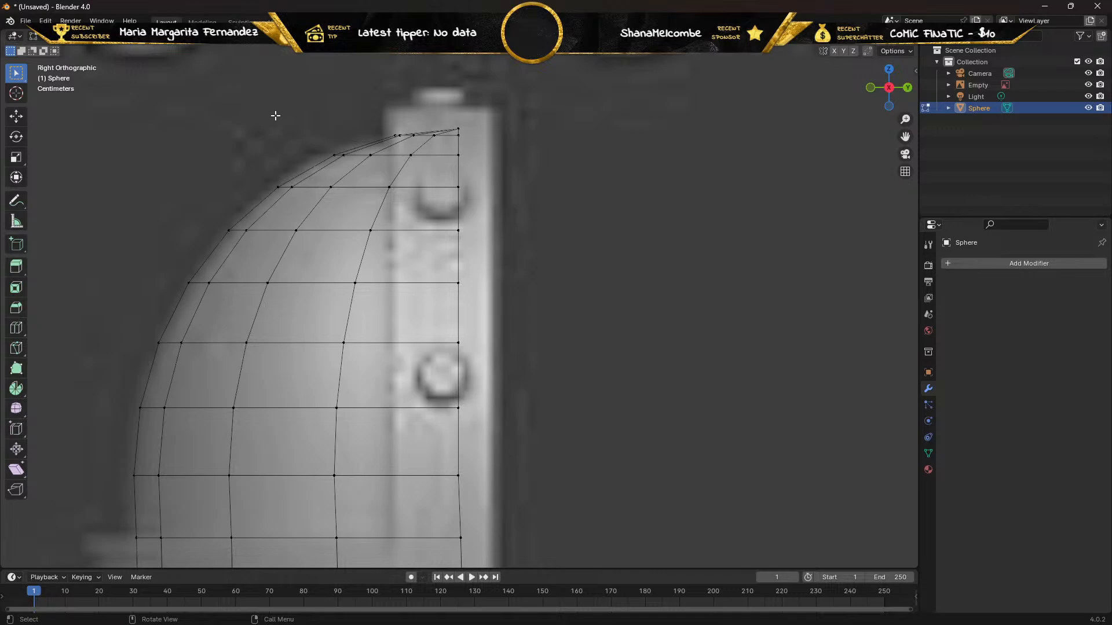
click(984, 265)
mouse_move(985, 268)
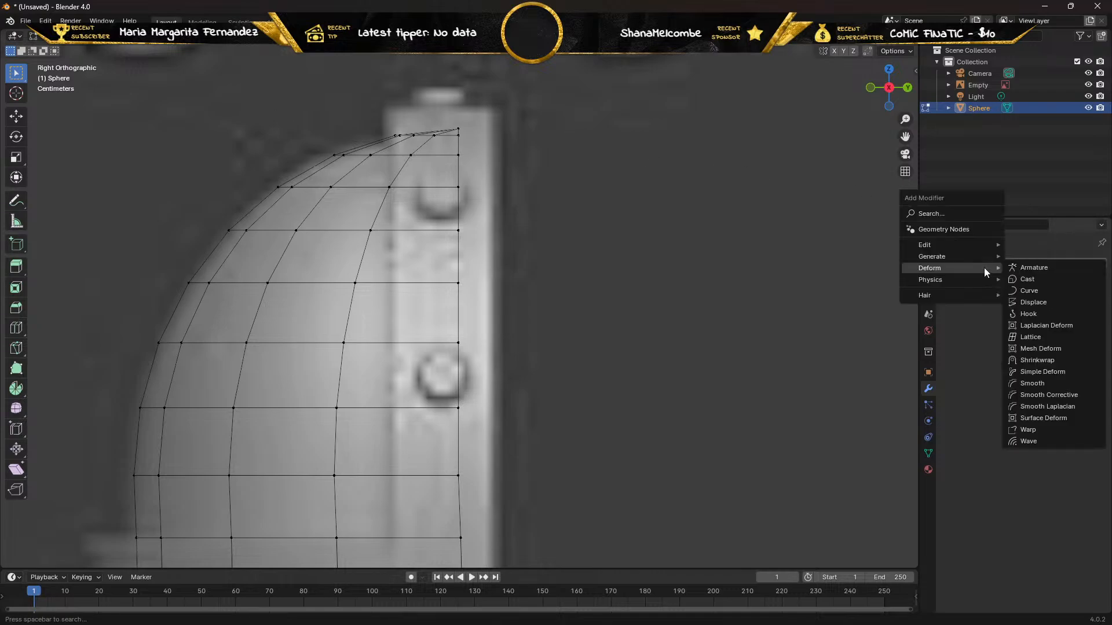
mouse_move(963, 253)
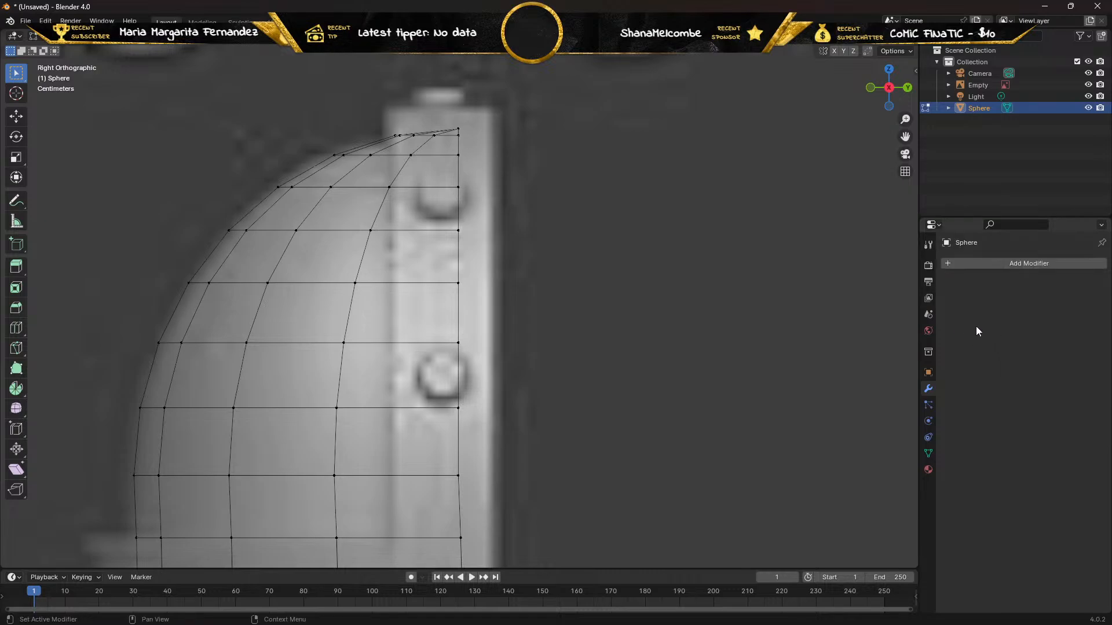
click(927, 374)
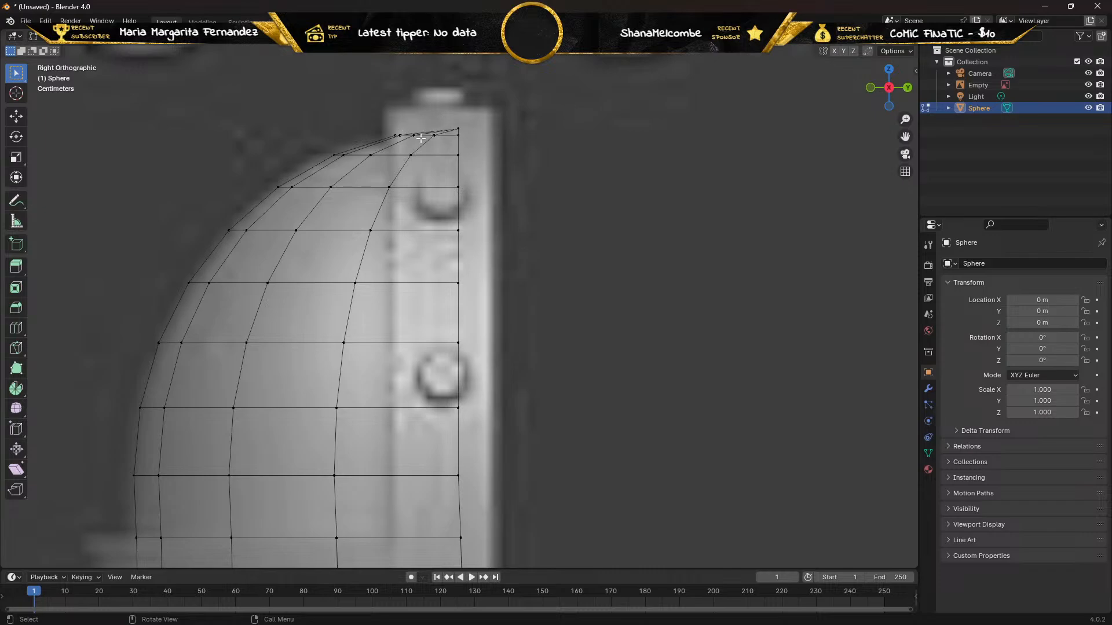
Move the pad's straight vertical row of vertices outward along Y to the outer edge of the riveted band in the reference.
scroll(415, 144, down, 2)
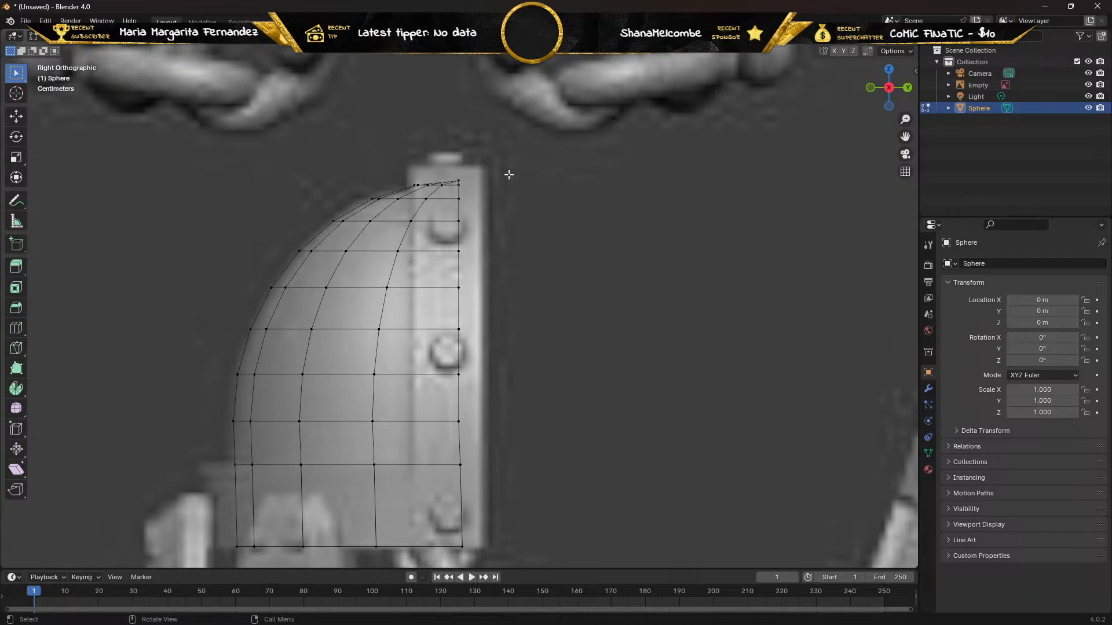
drag(513, 160, 446, 572)
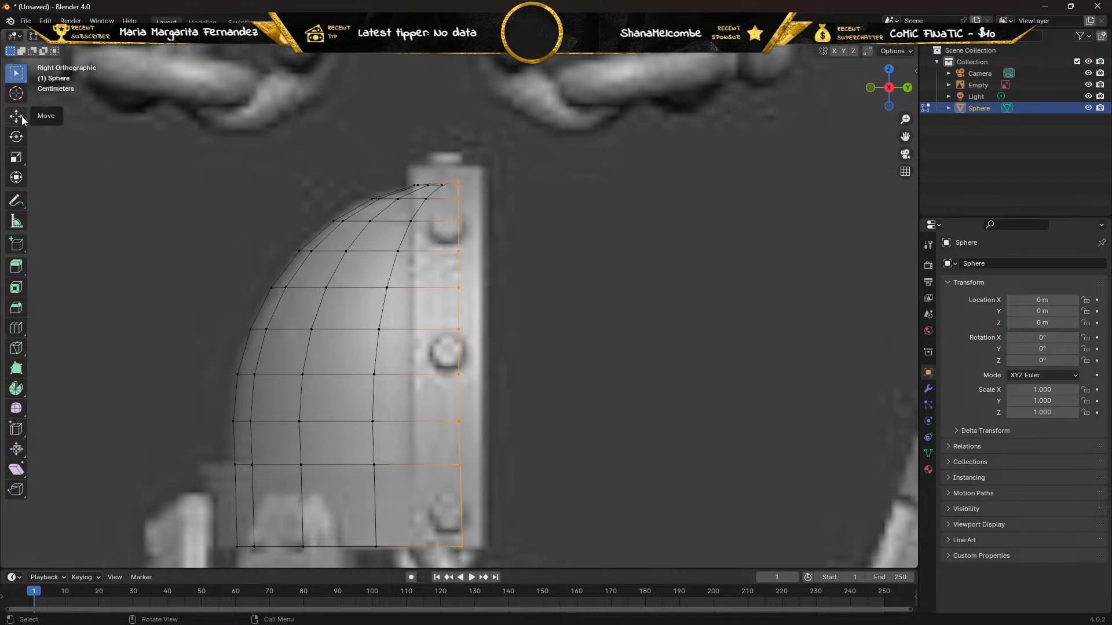
click(16, 116)
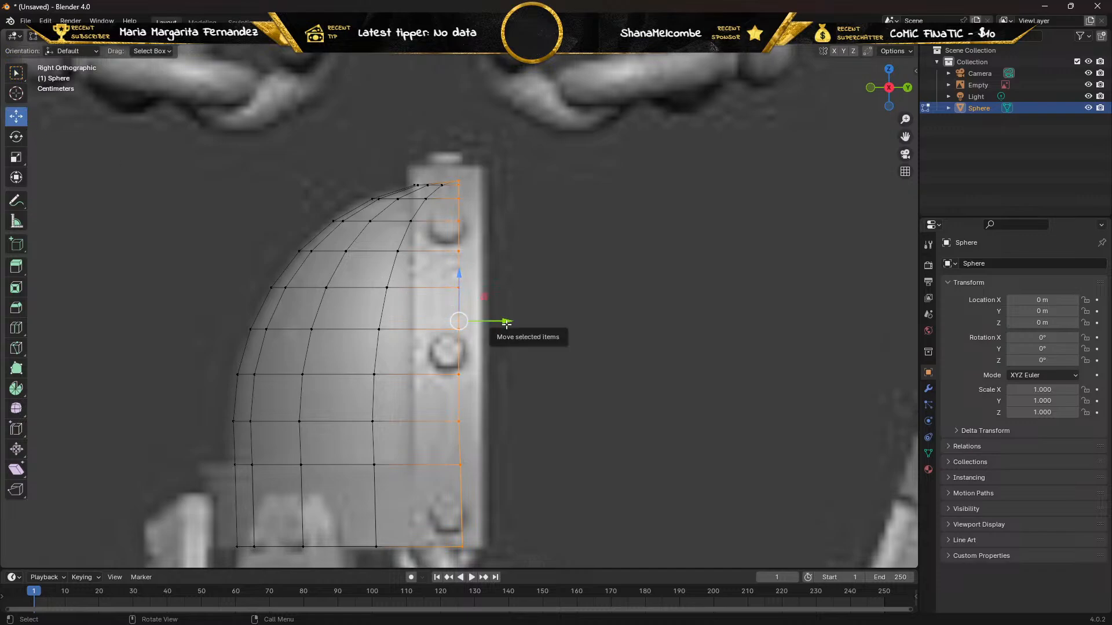
drag(508, 321, 523, 321)
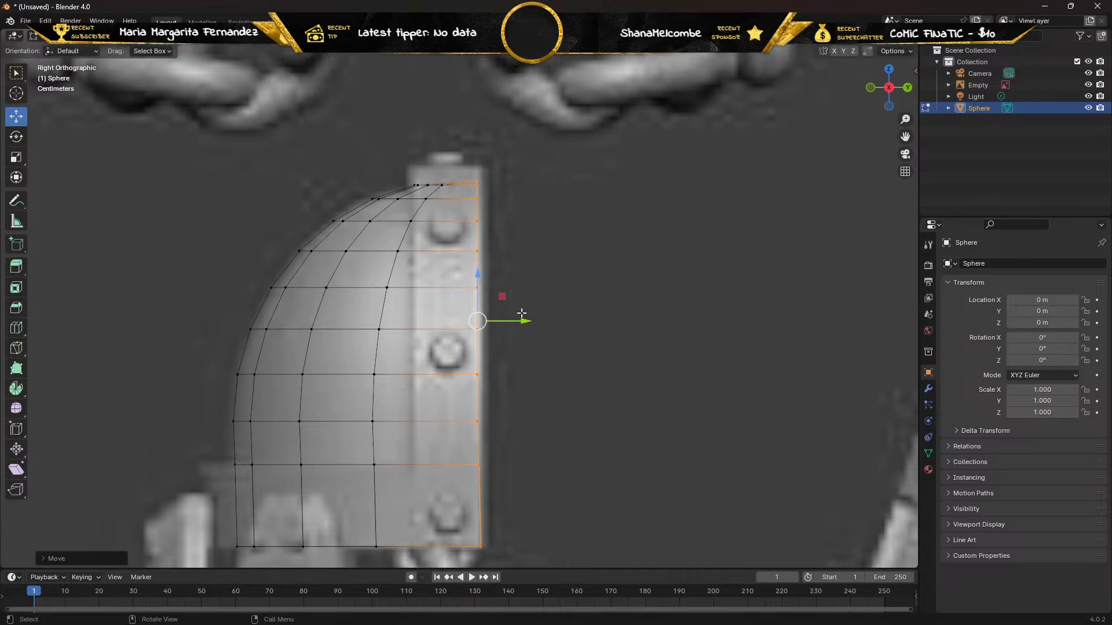
Raise the topmost vertex of the pad's straight edge slightly along Z.
mouse_move(368, 170)
middle_down()
mouse_move(361, 217)
mouse_move(386, 186)
mouse_move(375, 176)
middle_up()
drag(467, 173, 484, 184)
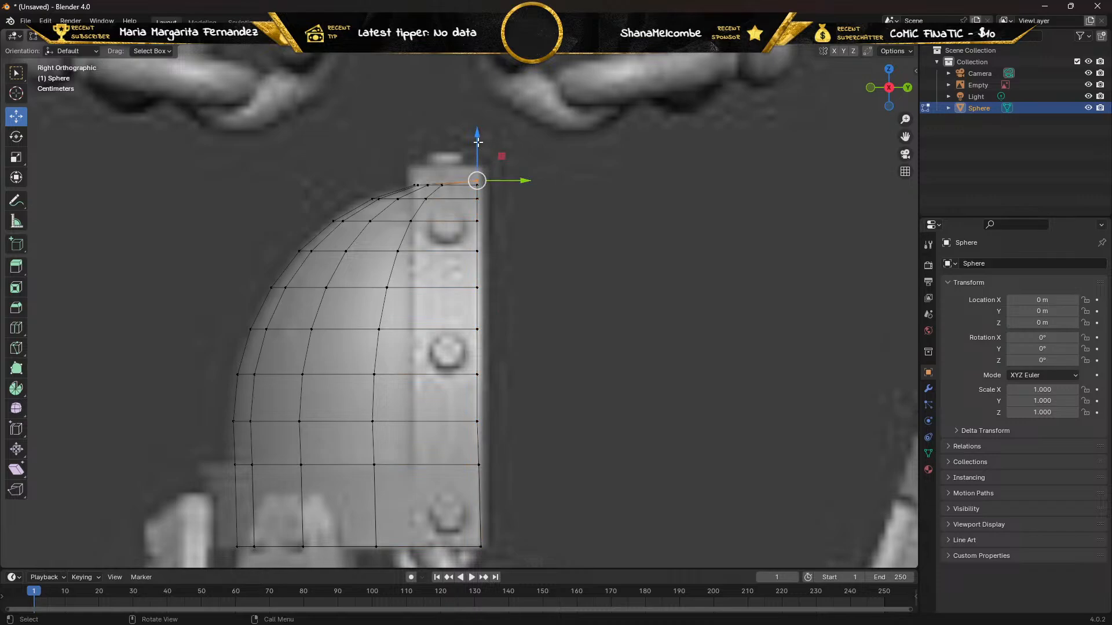
drag(477, 143, 477, 134)
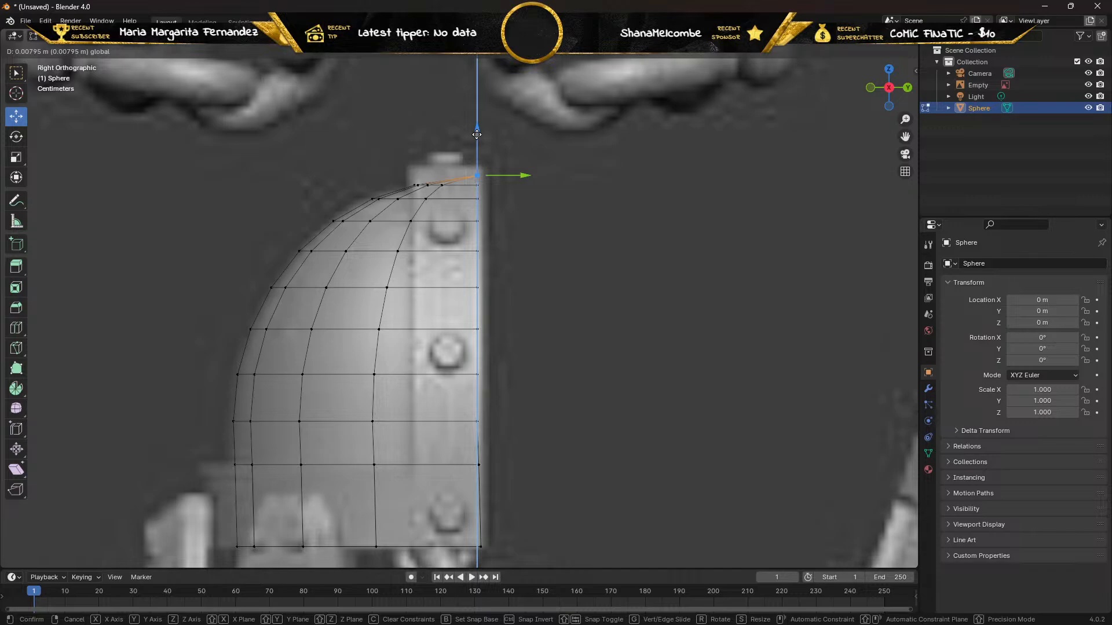
drag(476, 134, 478, 140)
mouse_move(355, 161)
middle_down()
mouse_move(424, 176)
mouse_move(374, 169)
middle_up()
key(KP_3)
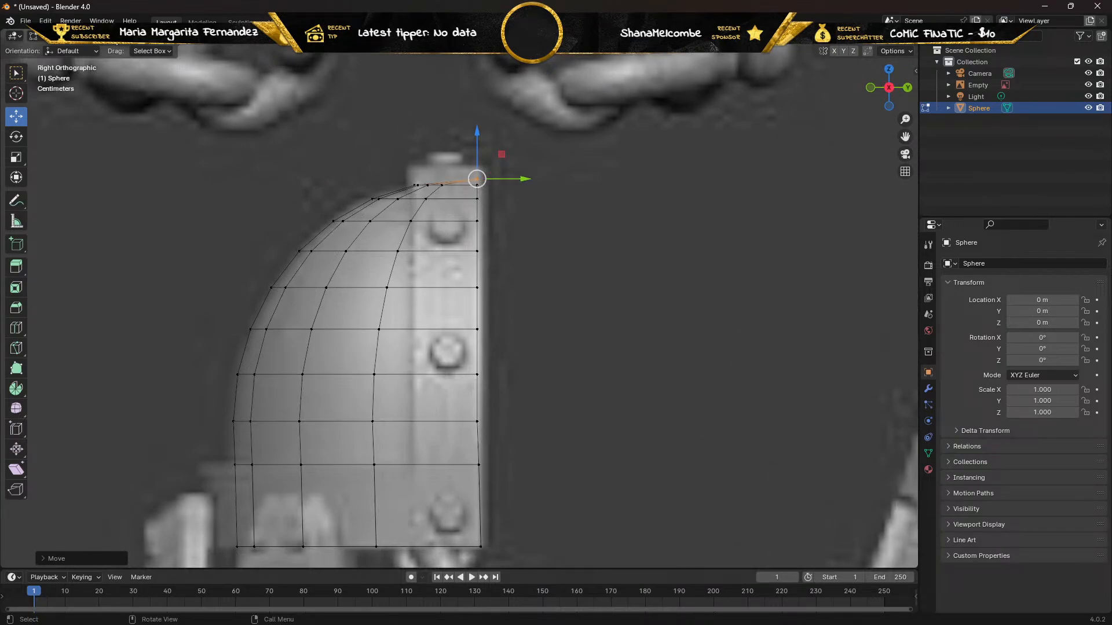
Select the edges along one half of the pad's open arched rim, from near the pole down to the lower corner.
key(Tab)
middle_drag(282, 147, 416, 236)
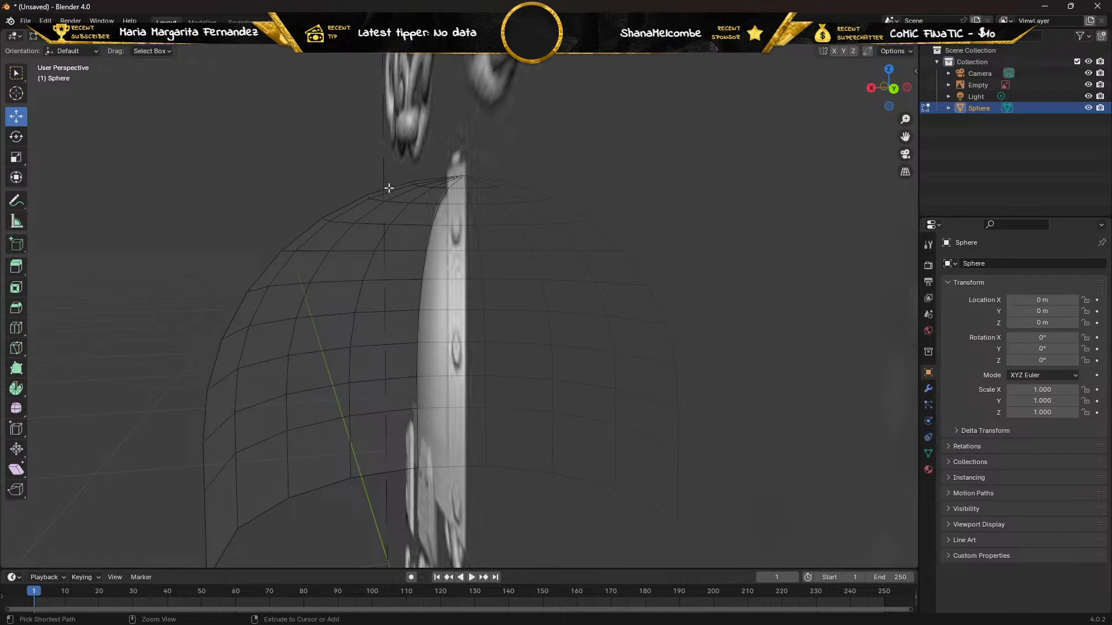
ctrl+click(390, 188)
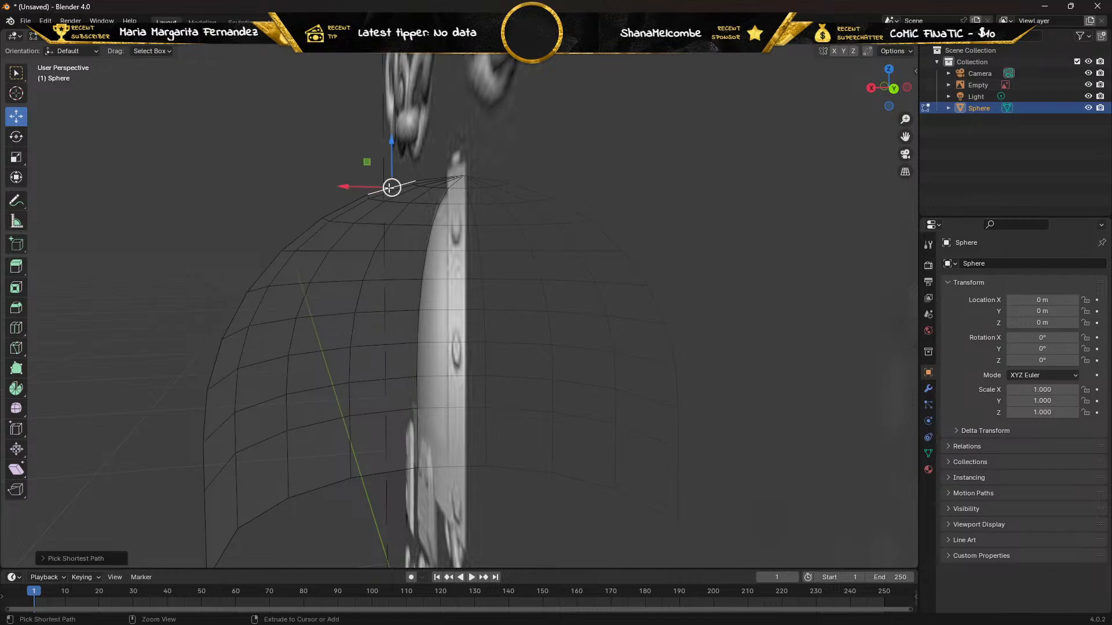
click(14, 75)
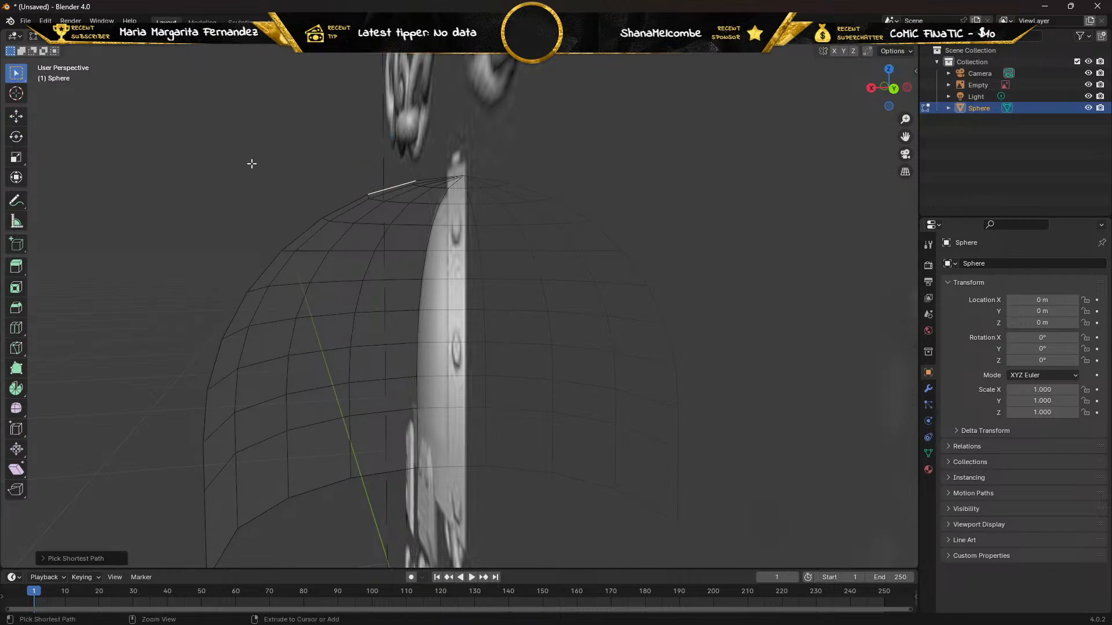
ctrl+click(341, 209)
ctrl+click(287, 241)
ctrl+click(242, 300)
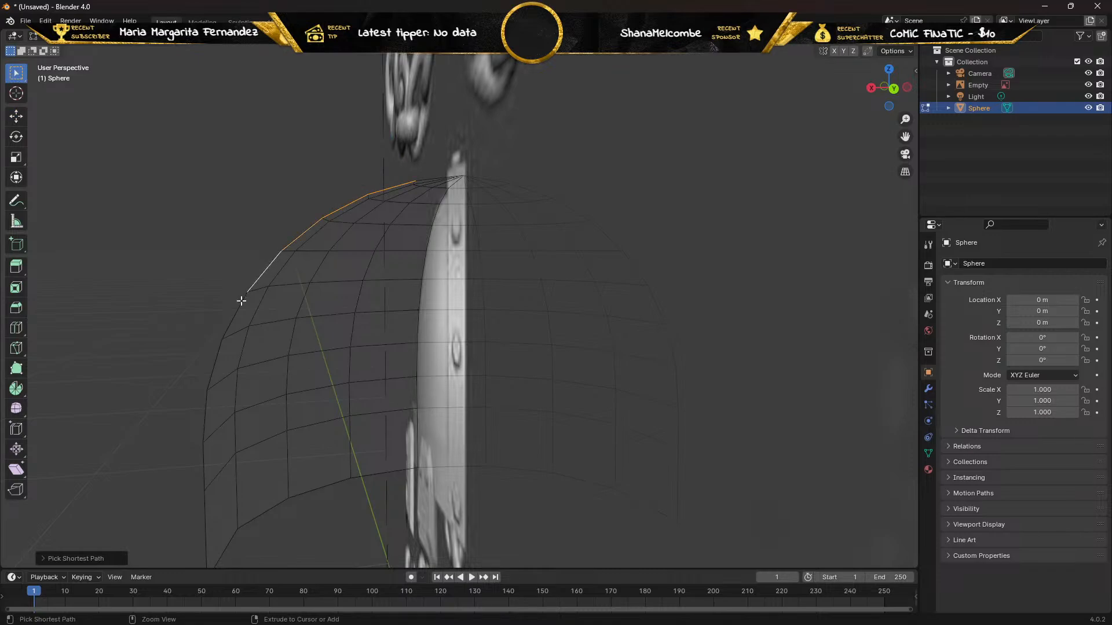
ctrl+click(229, 328)
ctrl+click(210, 380)
ctrl+click(205, 415)
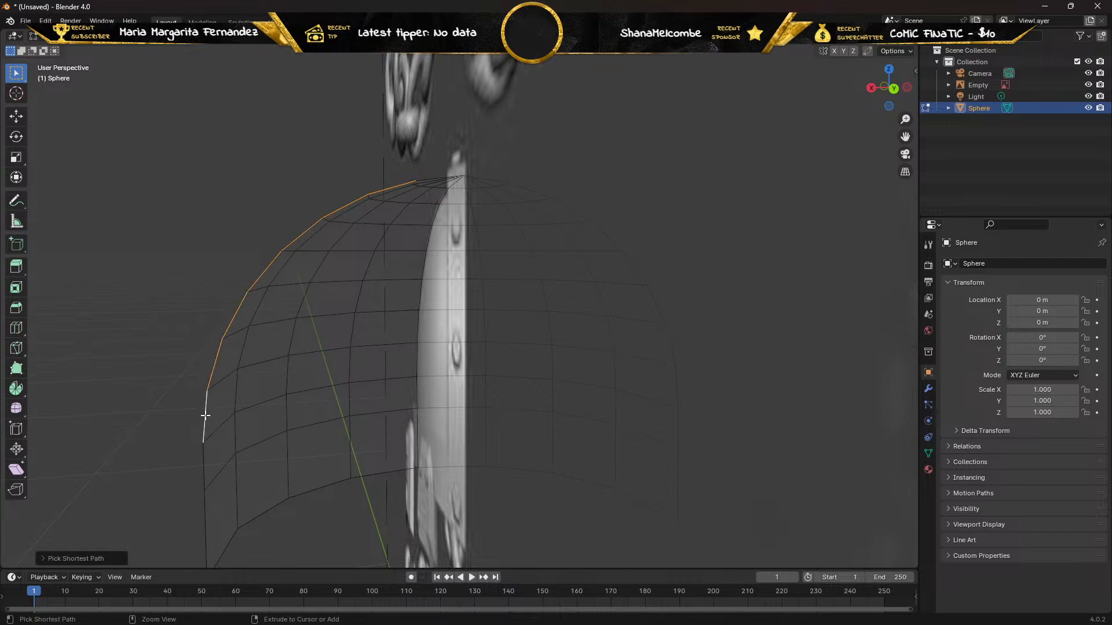
ctrl+click(204, 463)
ctrl+click(204, 537)
Extend the edge selection along the pad's lower rim and the other half of the arch to complete the border.
ctrl+click(224, 549)
ctrl+click(223, 548)
alt+shift+click(225, 548)
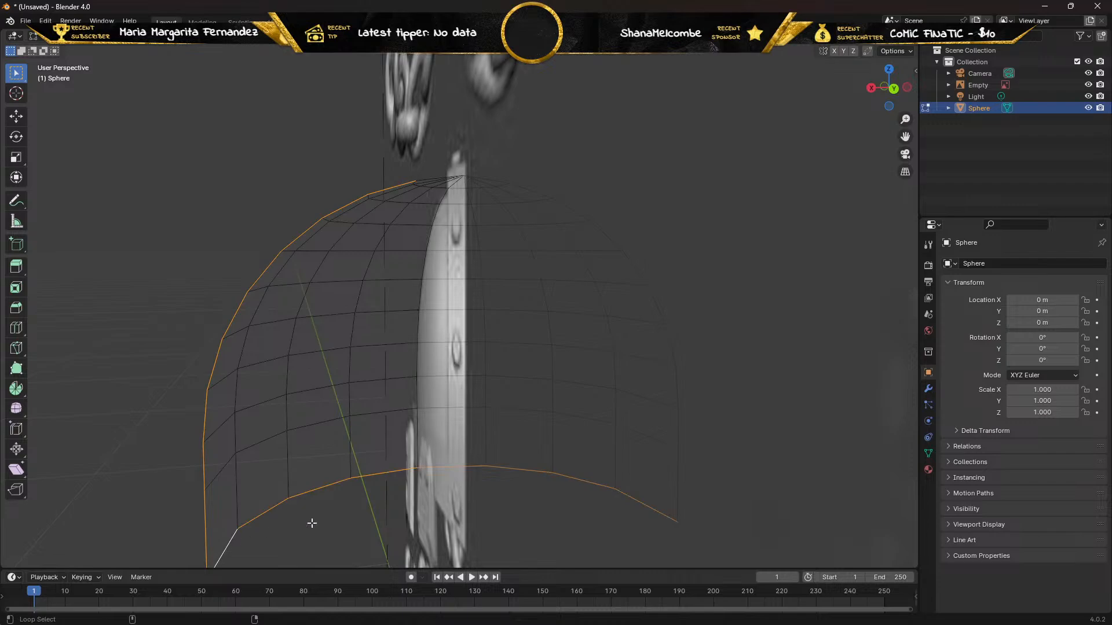
alt+shift+click(671, 342)
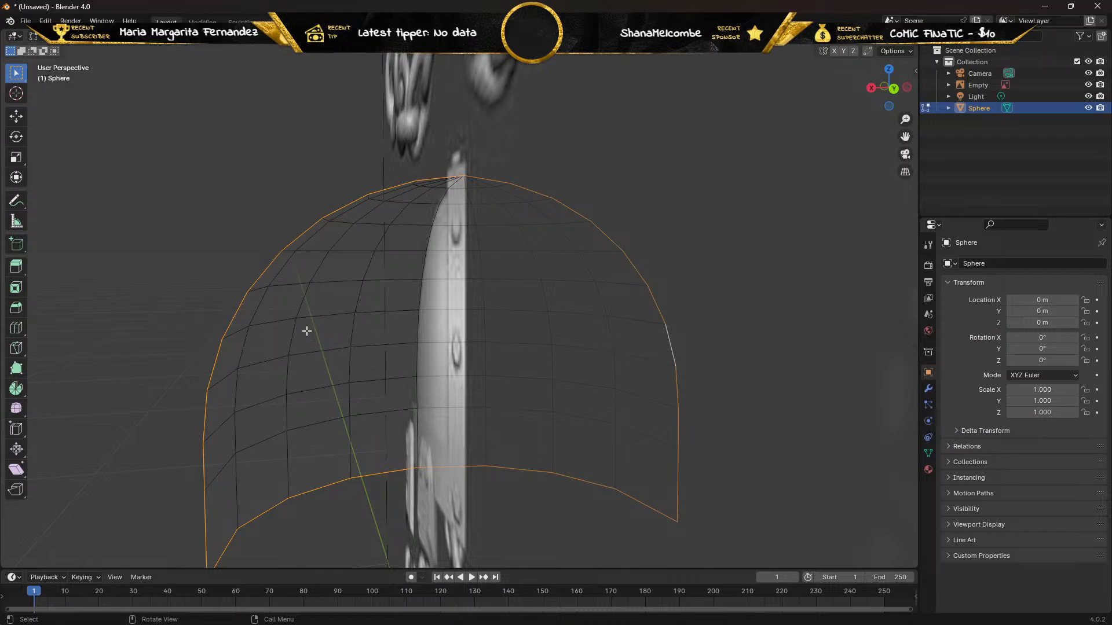
Try to extrude the selected border edges along their normals by about -0.10 m, and undo the extrusion.
middle_drag(305, 330, 406, 350)
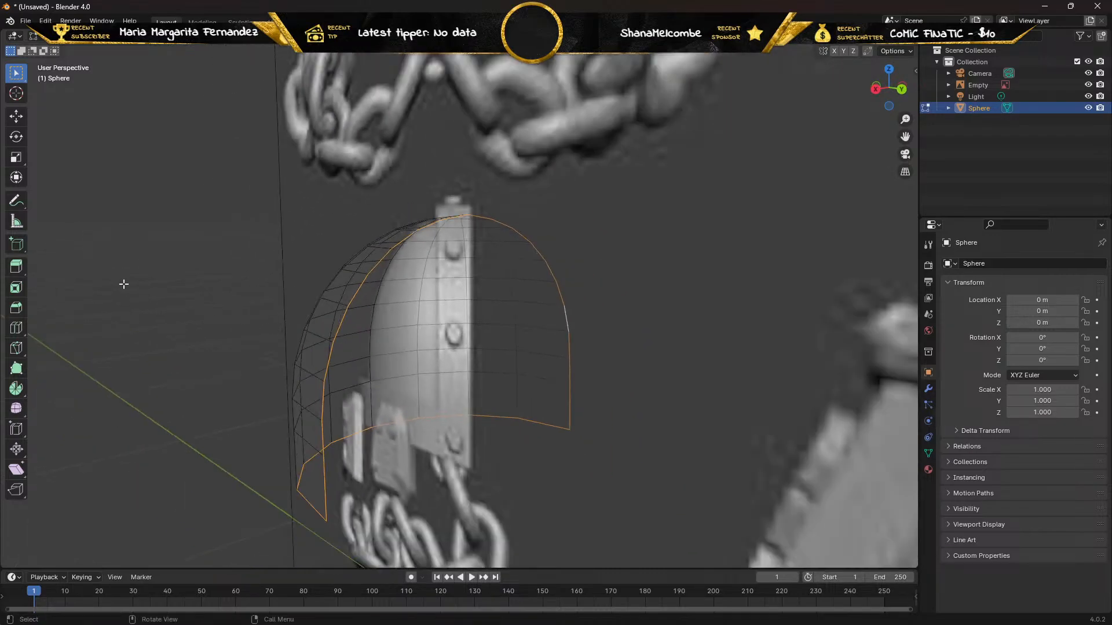
click(17, 267)
click(17, 269)
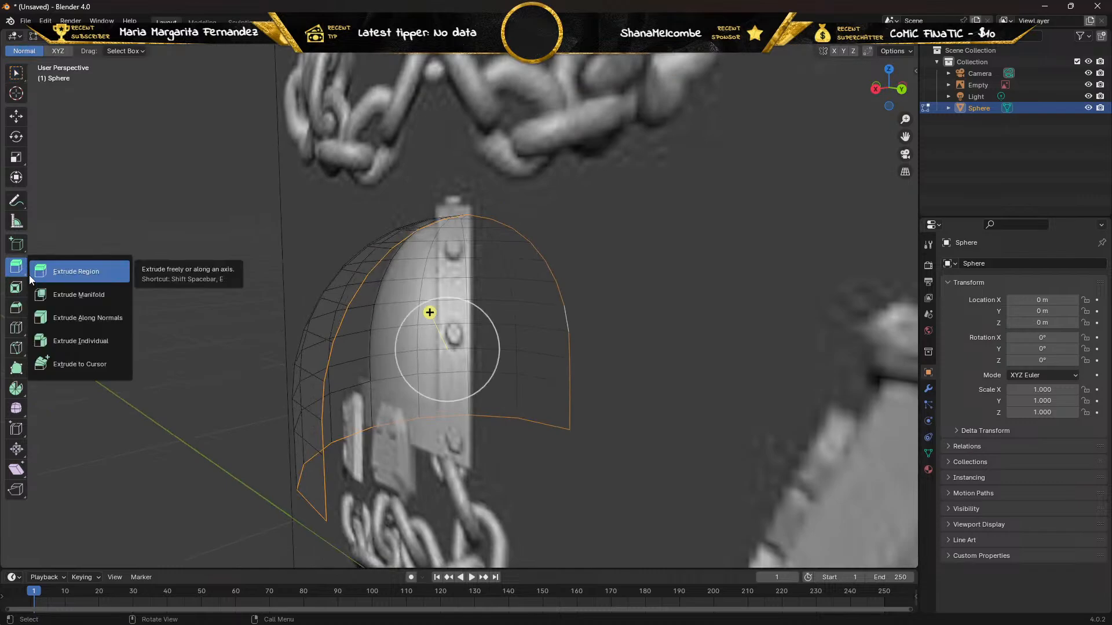
click(61, 317)
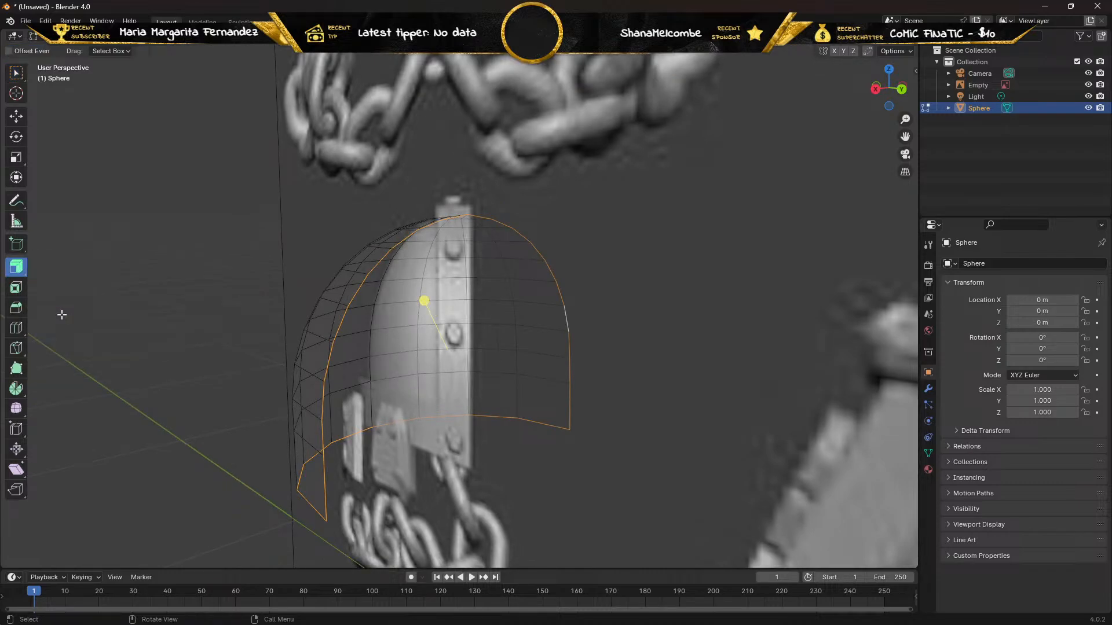
drag(424, 301, 450, 325)
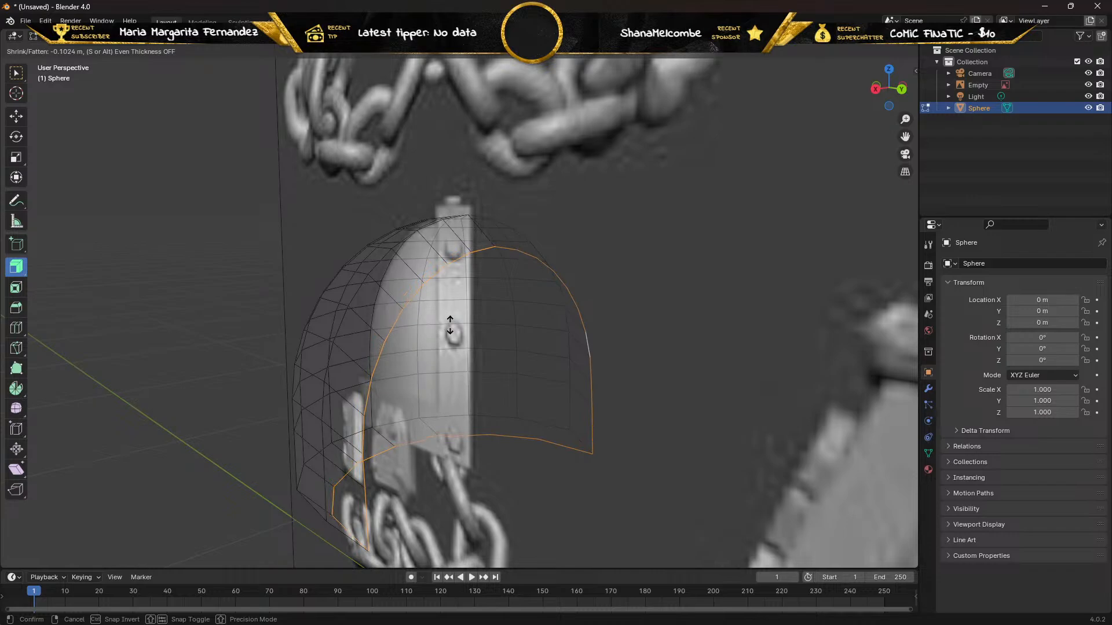
drag(450, 325, 452, 324)
middle_drag(451, 324, 485, 323)
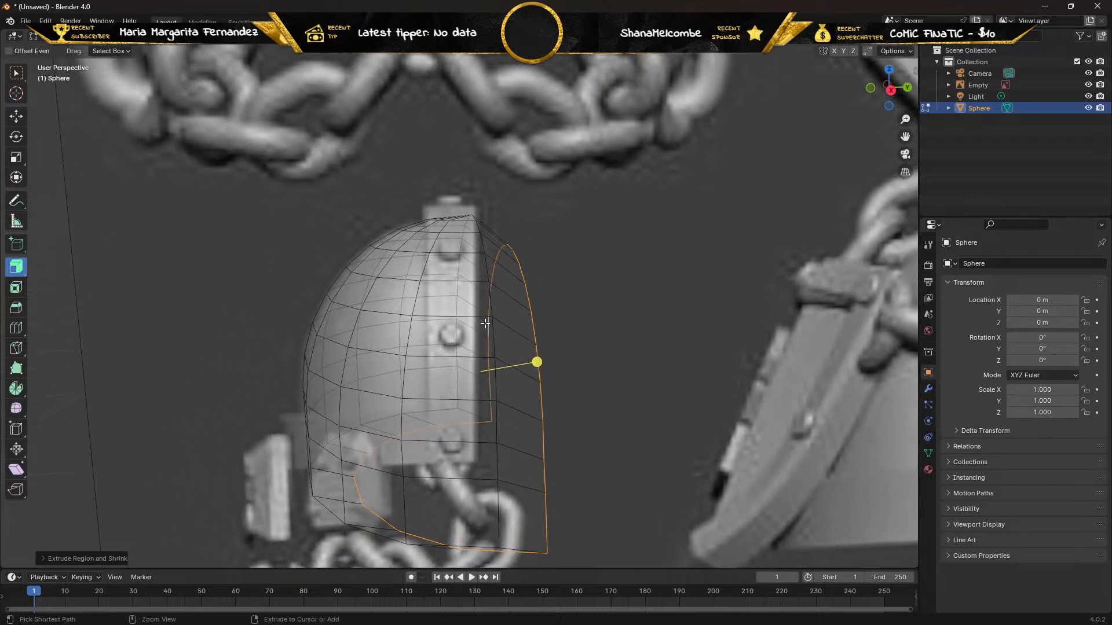
key(ctrl+z)
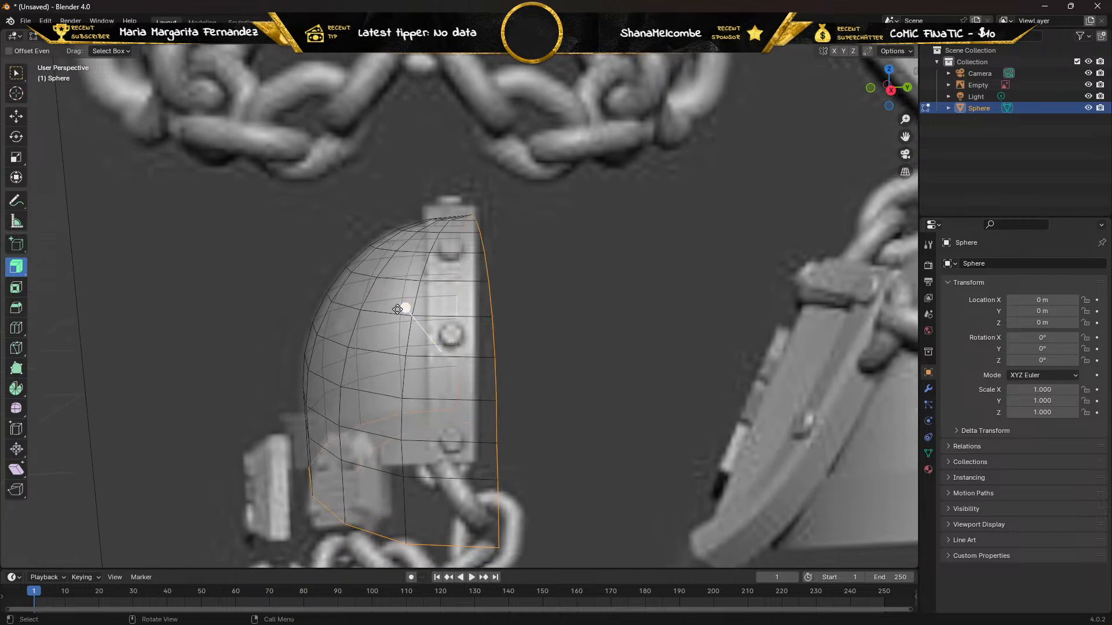
Try a larger Extrude Along Normals of about -0.139 m on the border edges, then undo it.
drag(405, 308, 322, 338)
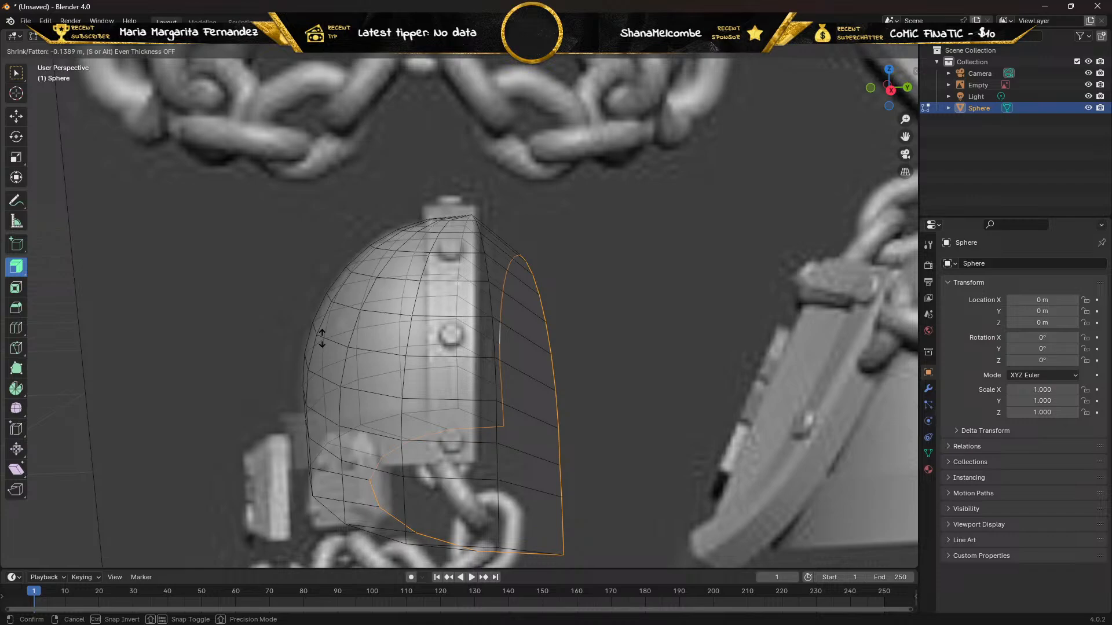
drag(322, 337, 322, 338)
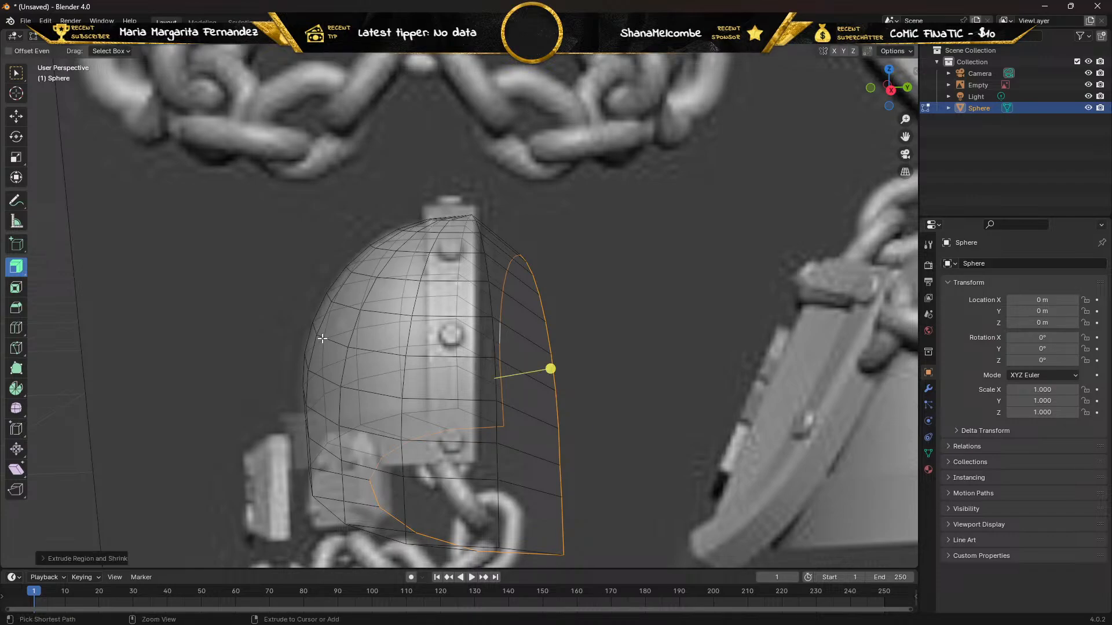
key(ctrl+z)
Try extruding the border edges along their normals a short distance past the reference band in the right side view.
key(KP_3)
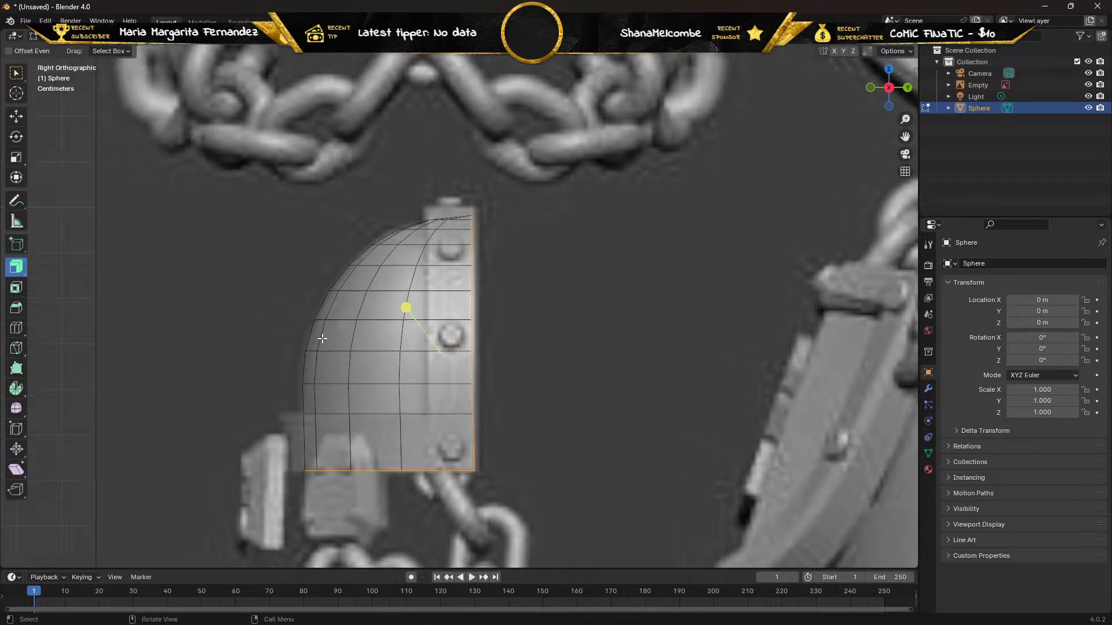
drag(404, 311, 564, 328)
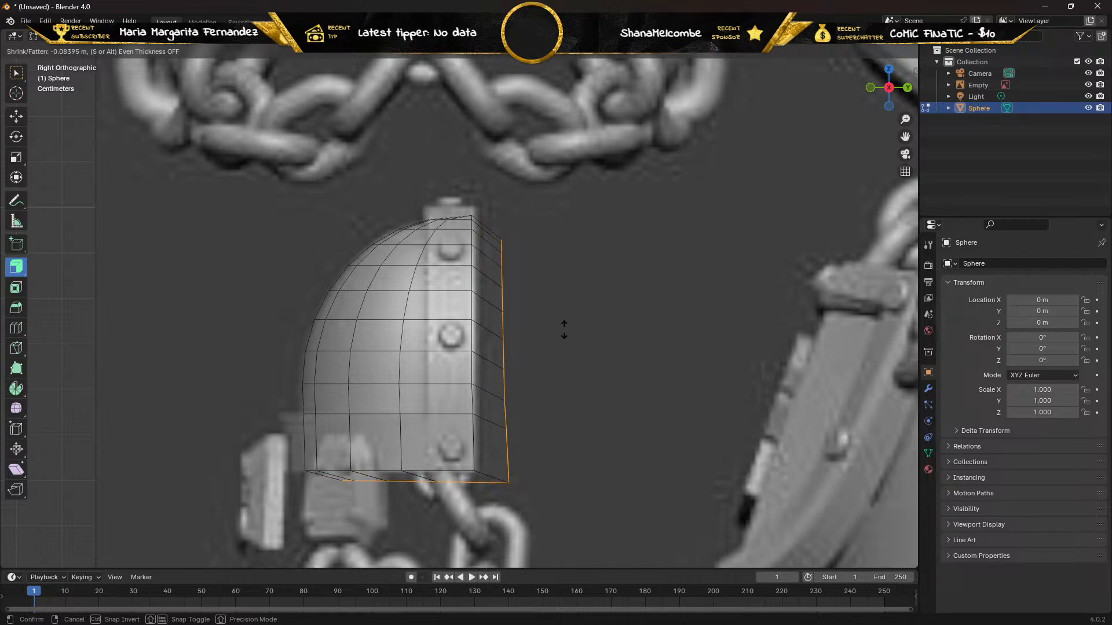
drag(564, 330, 460, 322)
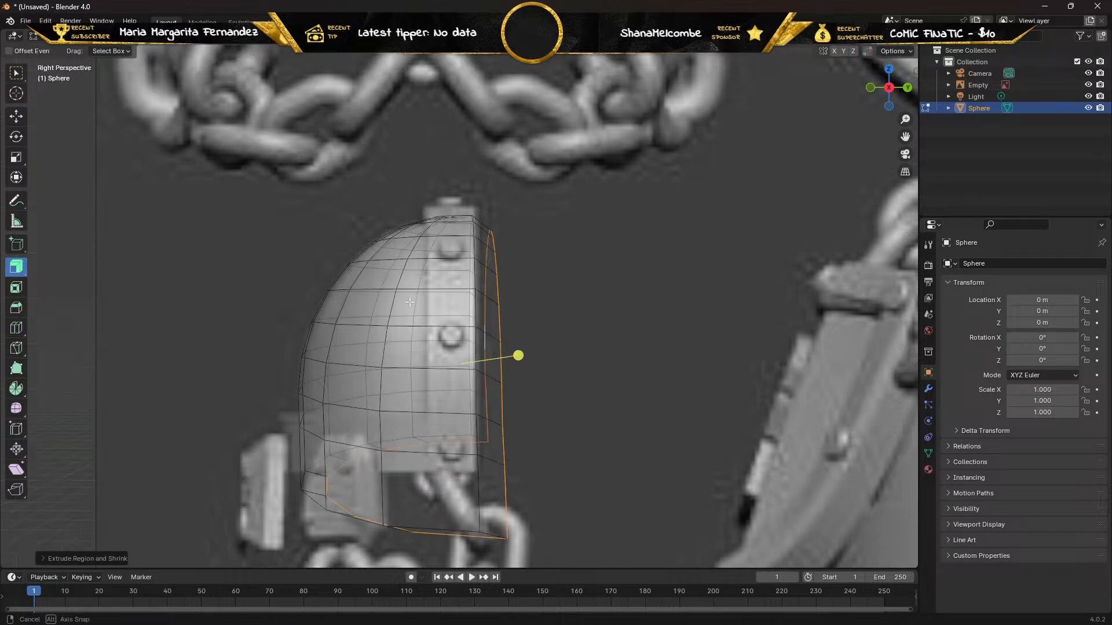
middle_drag(460, 322, 409, 289)
key(KP_3)
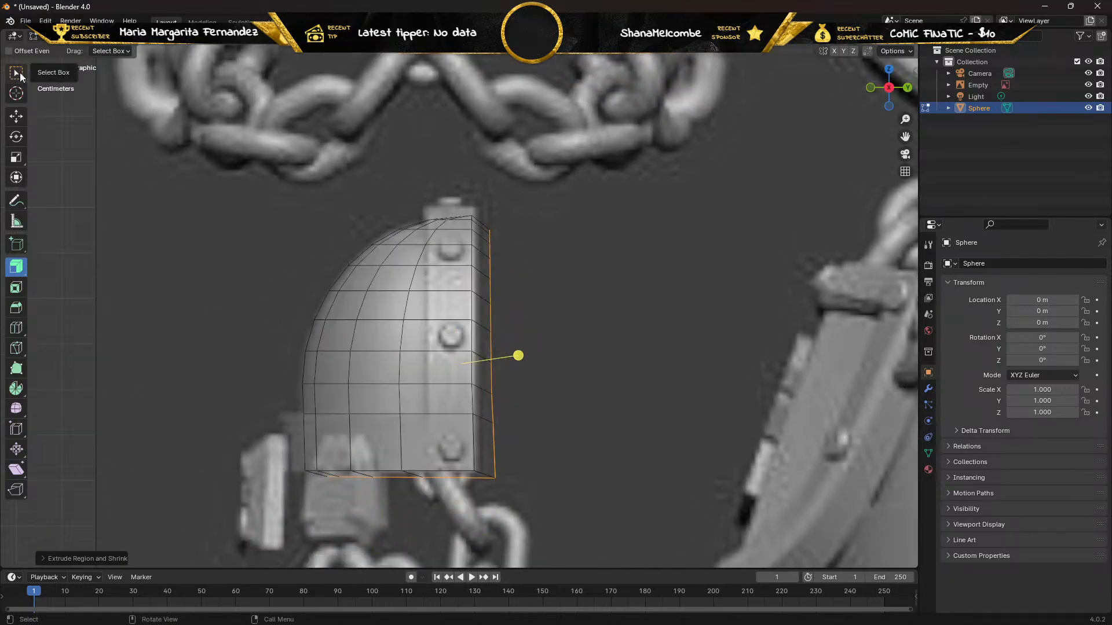
Try to move the lowest row of extruded vertices inward along Y and up along Z, then undo both moves.
click(14, 117)
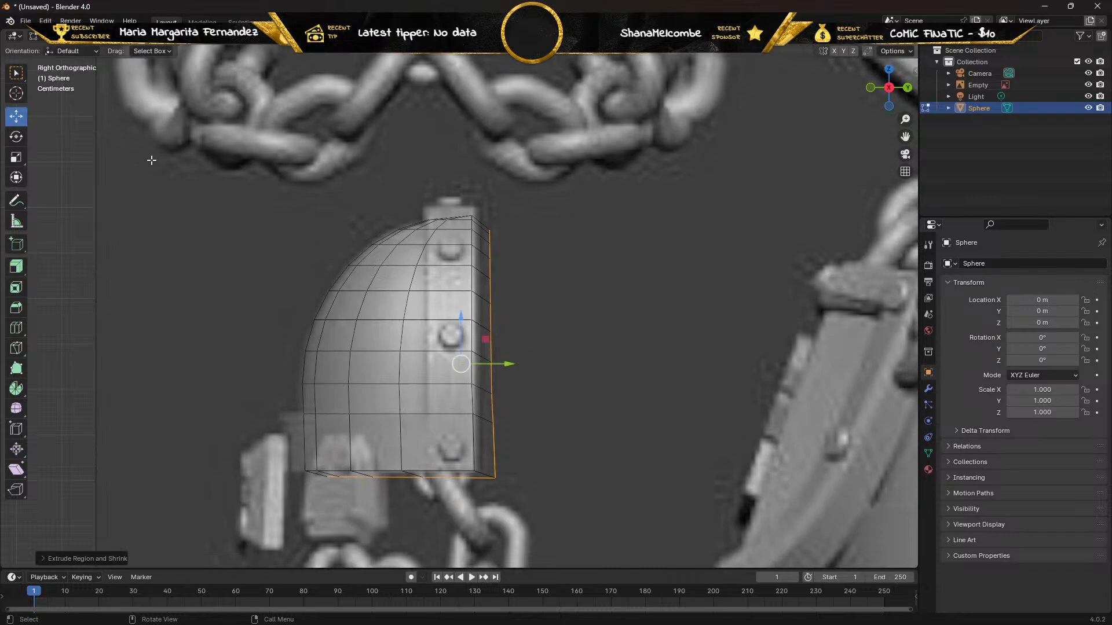
key(1)
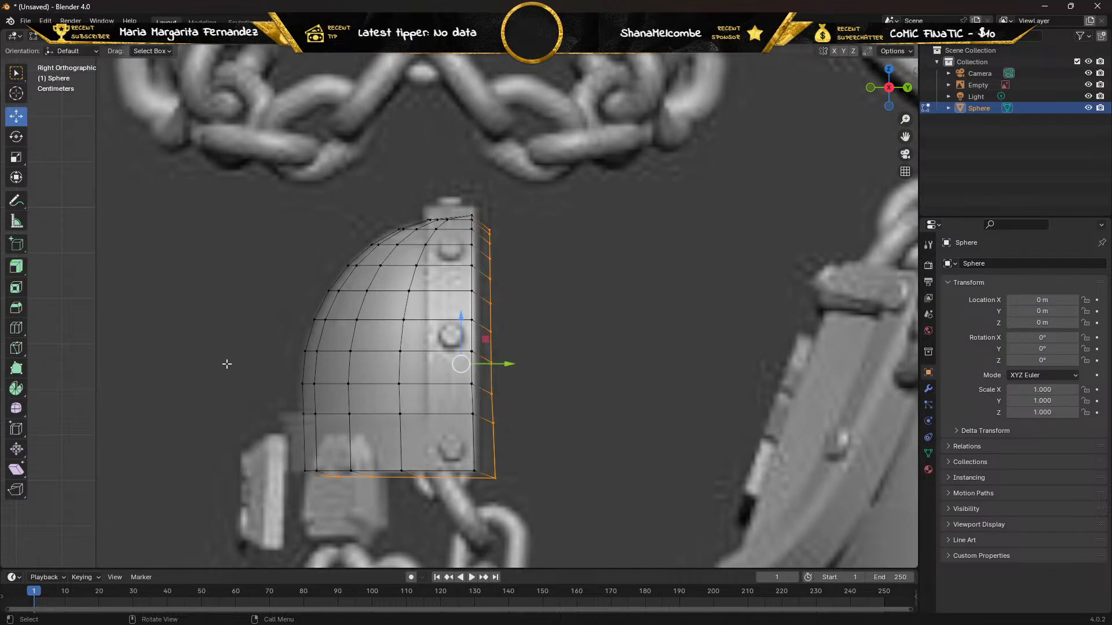
drag(320, 500, 515, 473)
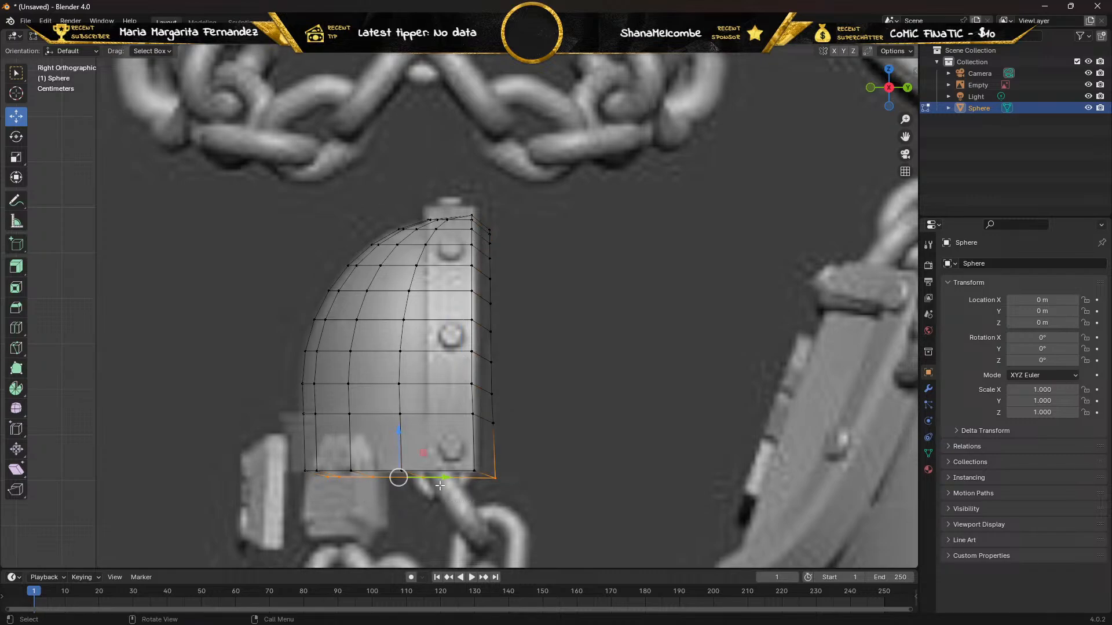
scroll(441, 479, up, 2)
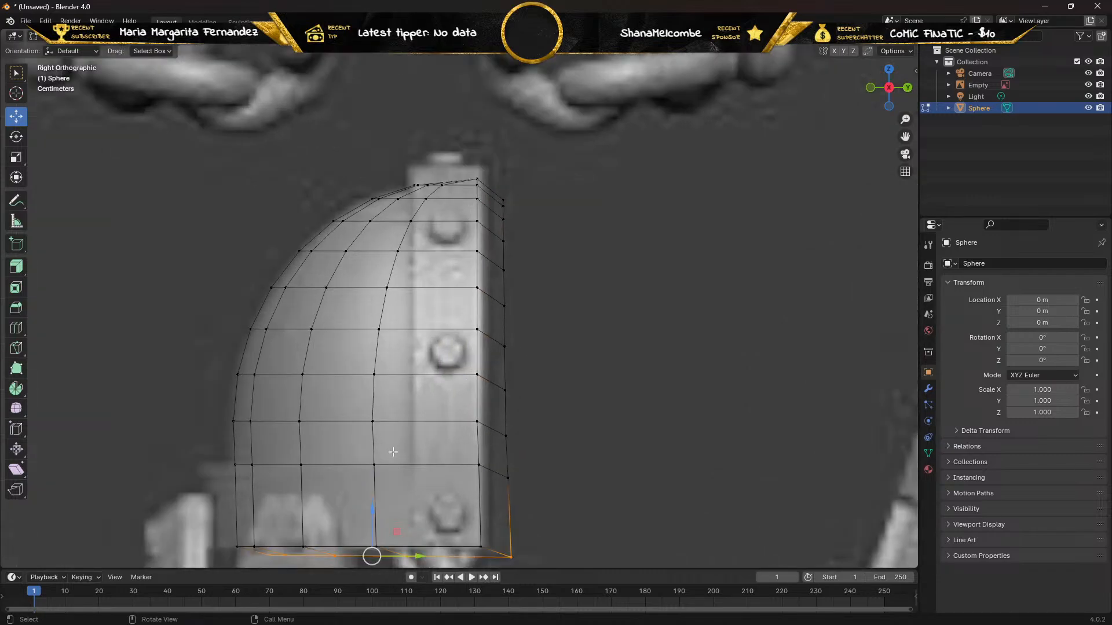
shift+middle_drag(391, 444, 409, 212)
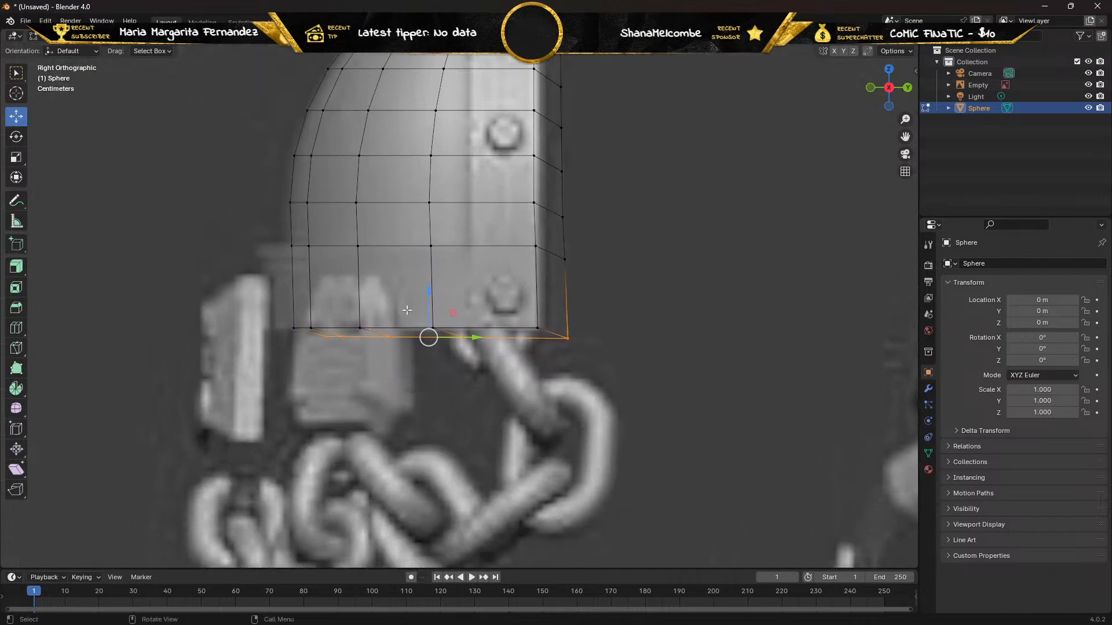
scroll(415, 350, up, 5)
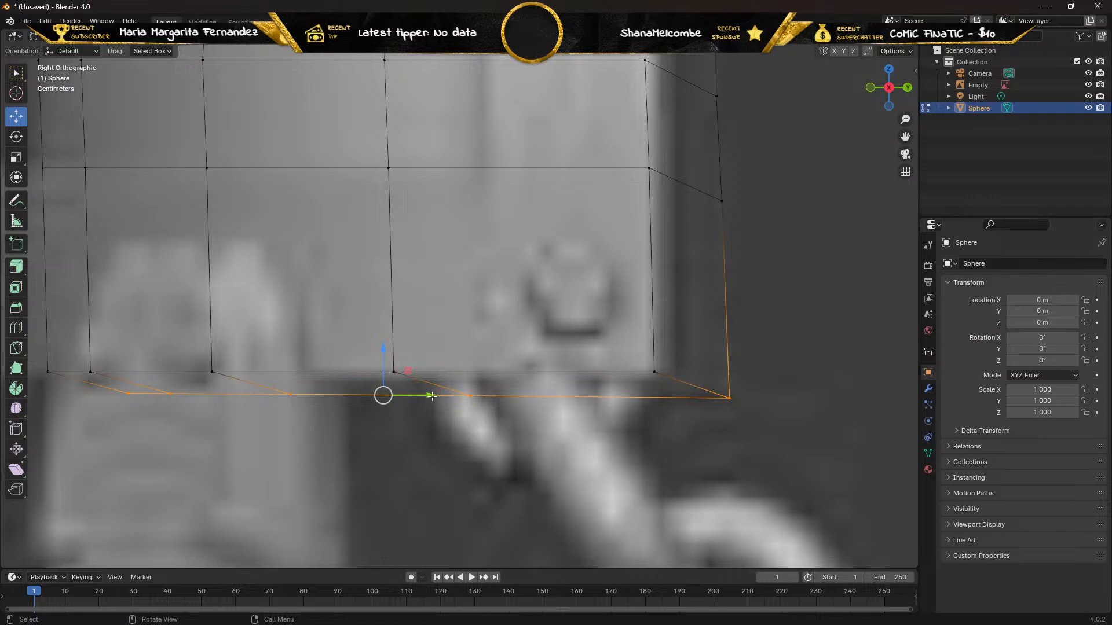
drag(432, 396, 358, 390)
drag(312, 347, 313, 319)
key(ctrl+z)
key(ctrl+z)
Try raising the lowest extruded row along Z level with the pad's bottom edge, then undo back to before the border extrusion.
drag(383, 350, 380, 325)
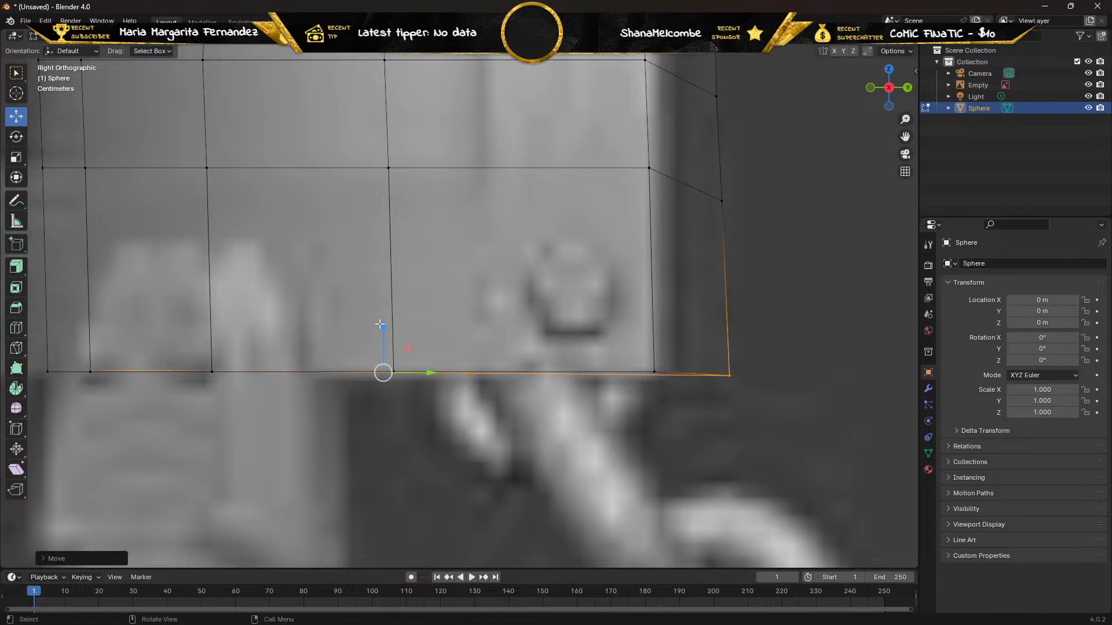
right_click(379, 324)
key(ctrl+z)
key(ctrl+z)
key(ctrl+z)
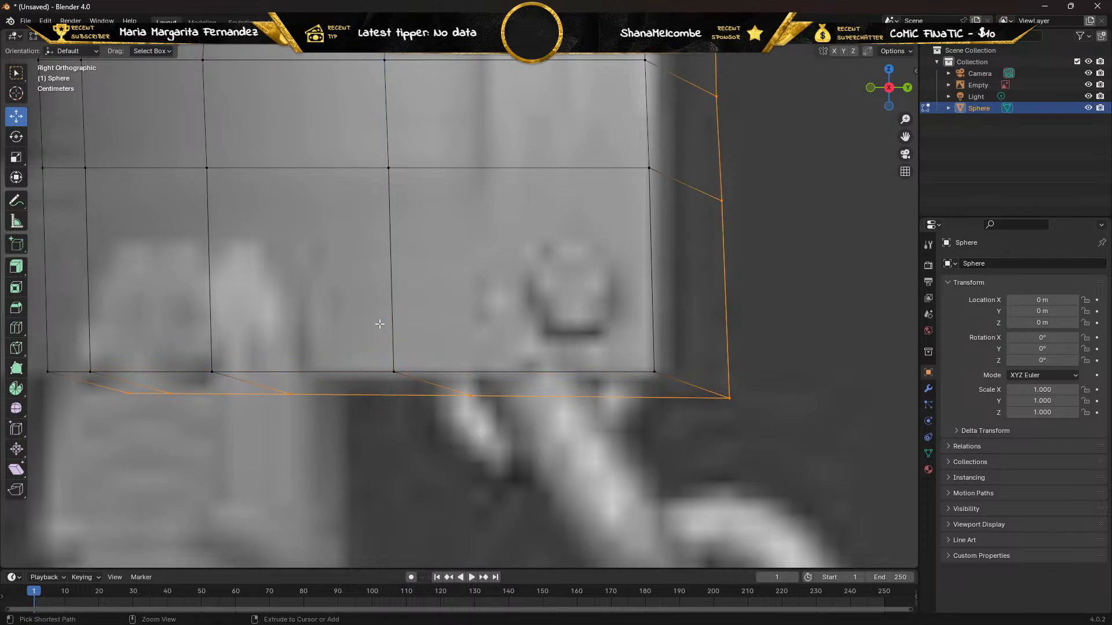
scroll(353, 317, down, 2)
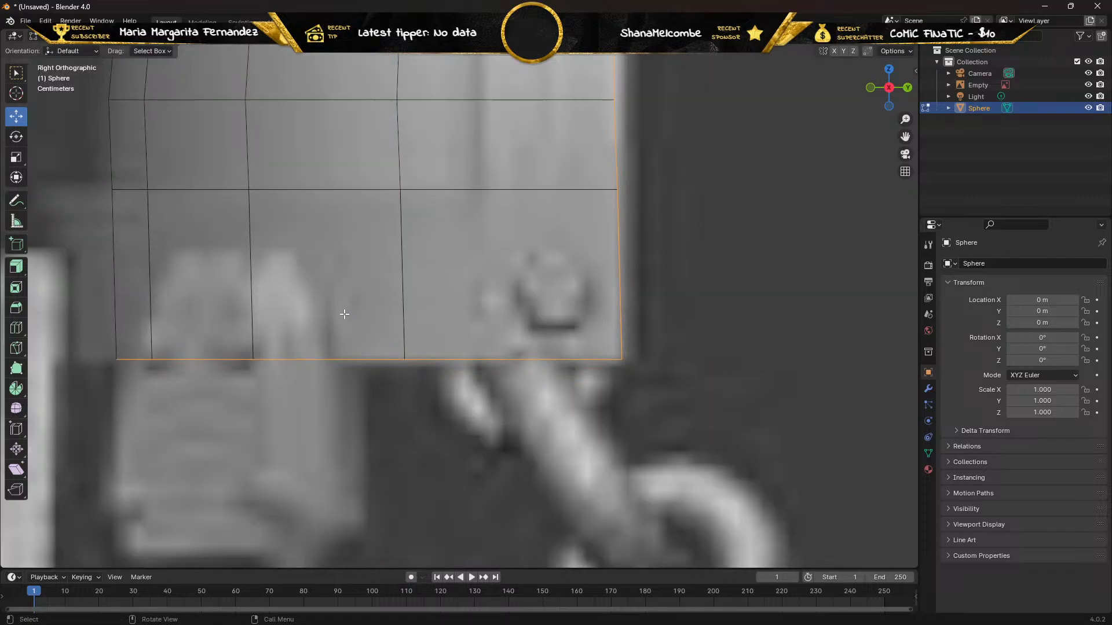
Open the extrude tool variants for the selected border edges.
click(16, 270)
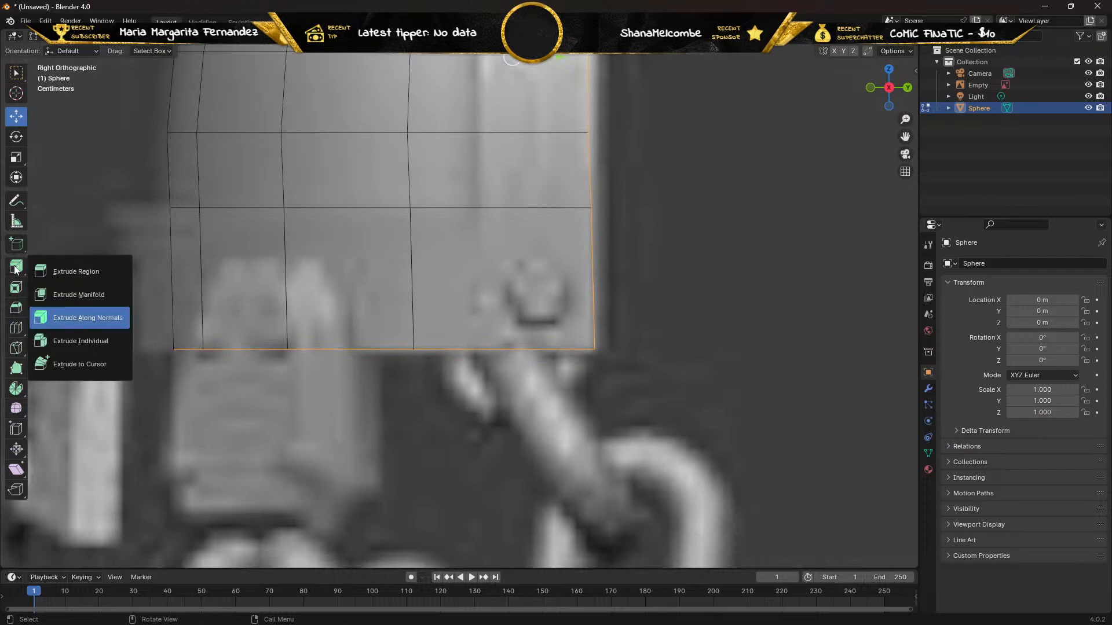
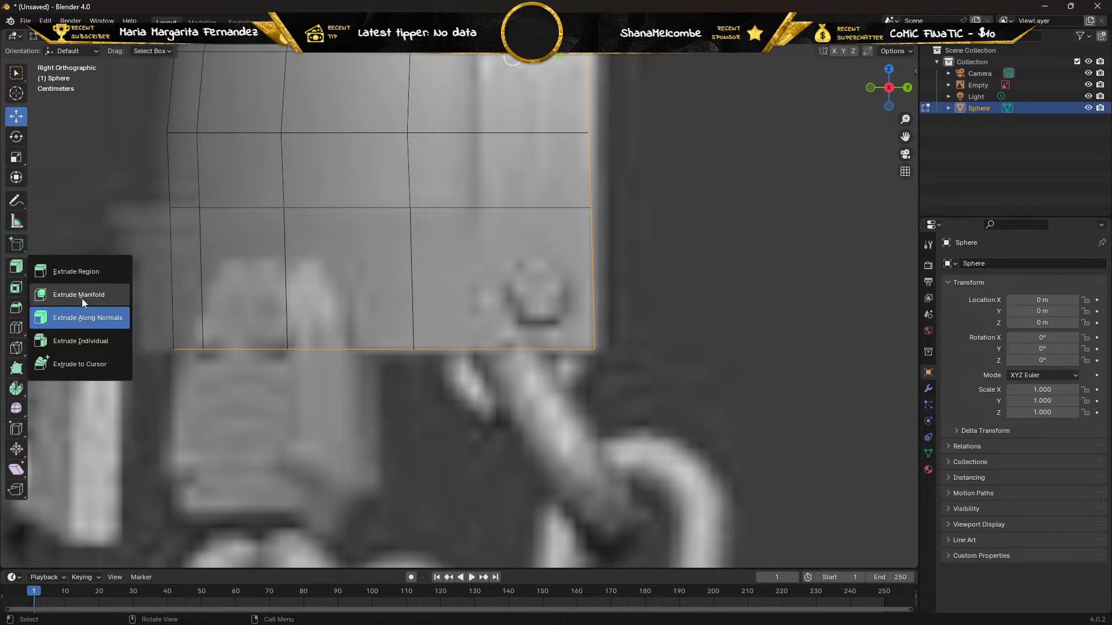
Try extruding the selected border edges outward past the pad's edge with Extrude Manifold.
click(41, 295)
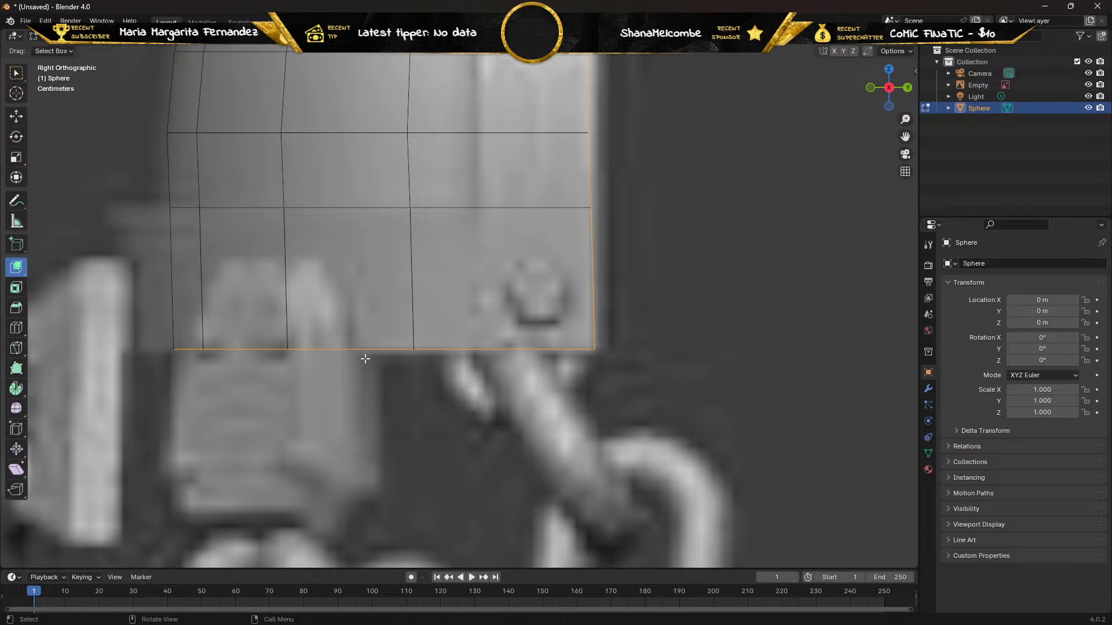
scroll(403, 281, down, 3)
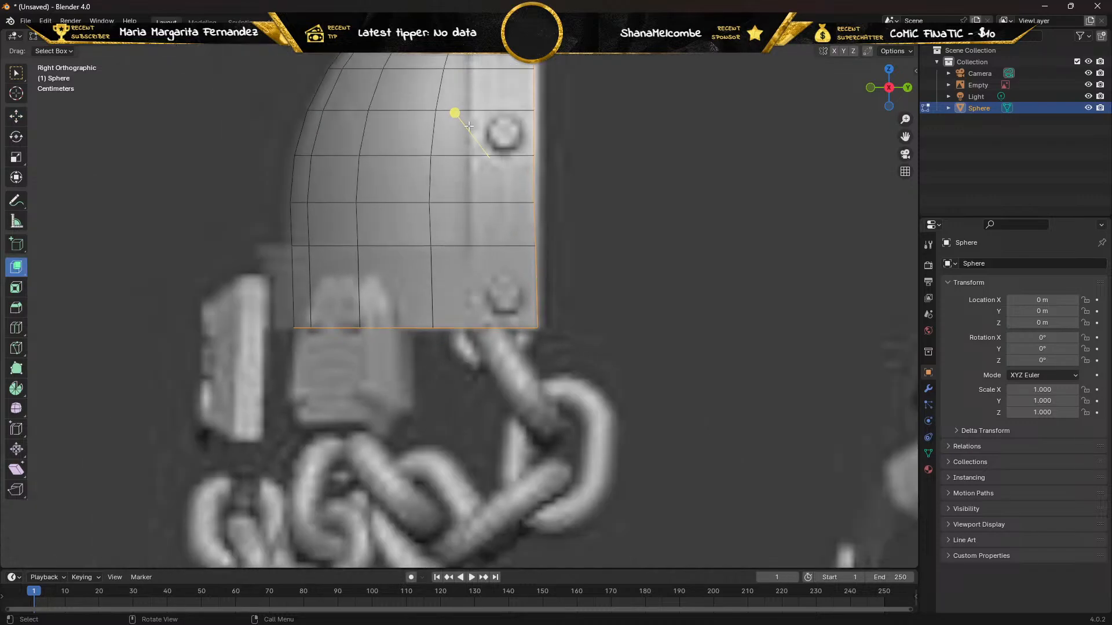
drag(456, 114, 472, 154)
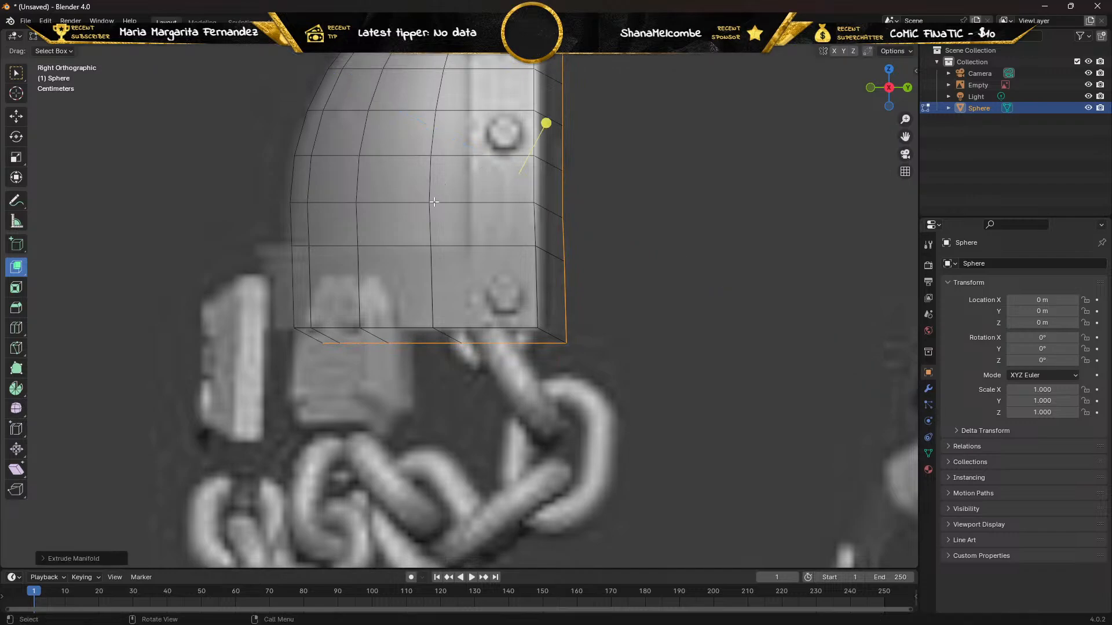
Try to raise the lowest extruded vertex row level with the pad's bottom edge and shift it inward along Y to the pad's corner.
scroll(411, 229, up, 3)
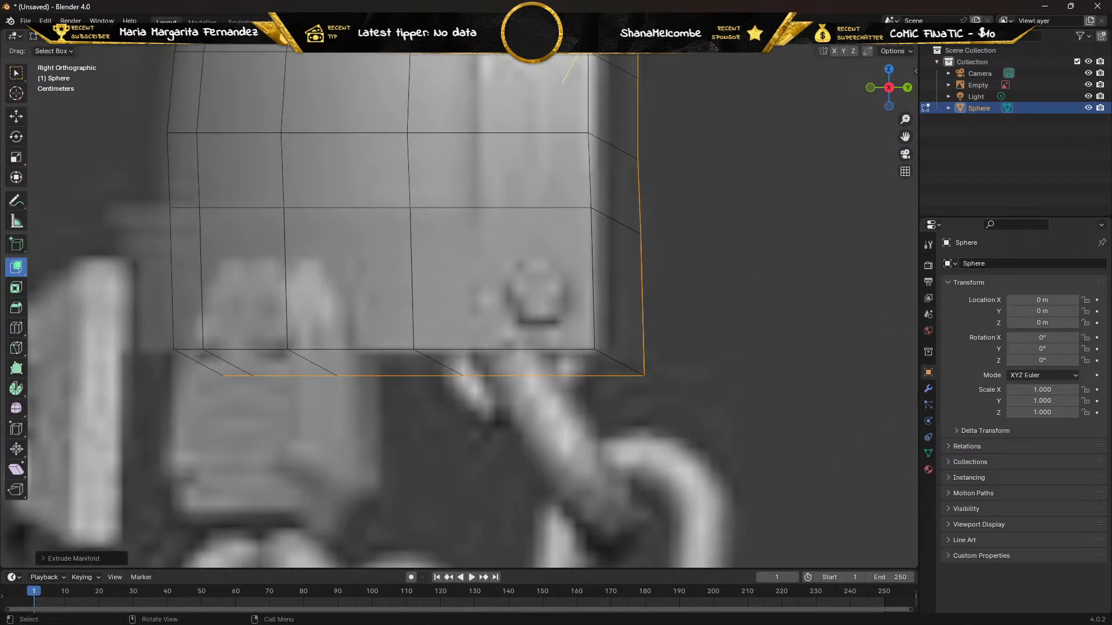
key(1)
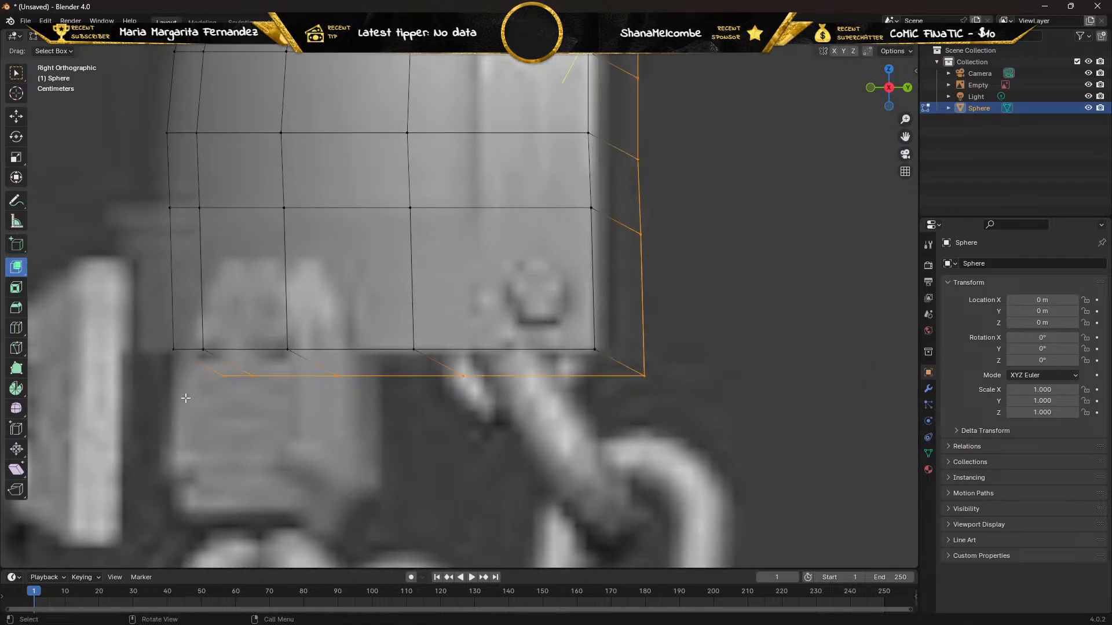
drag(187, 400, 656, 356)
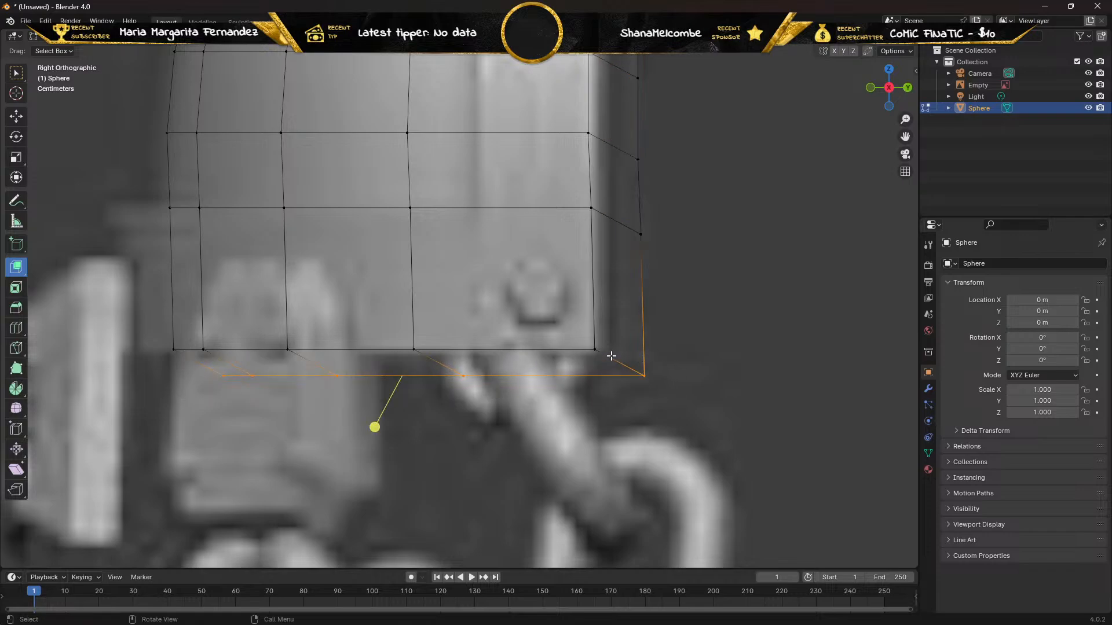
click(15, 116)
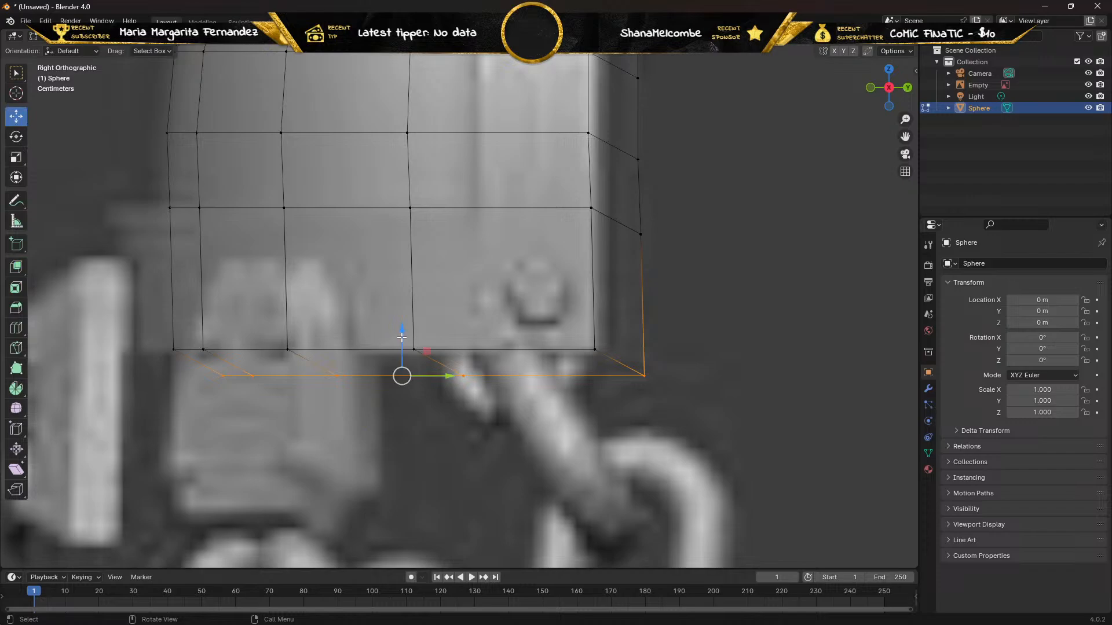
drag(402, 337, 394, 306)
scroll(385, 318, up, 3)
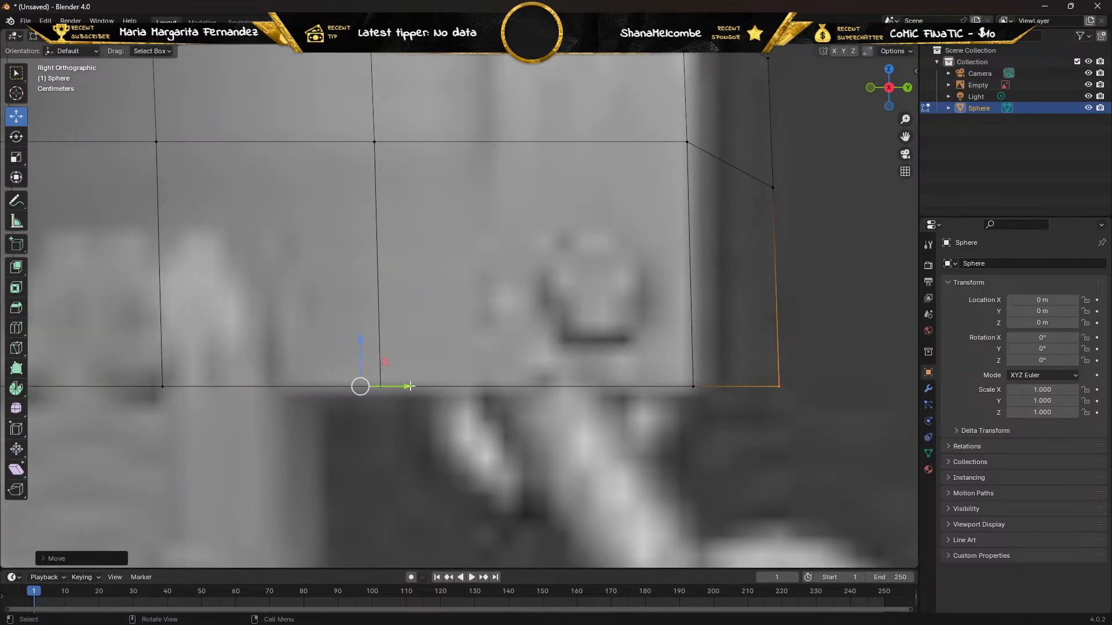
drag(411, 386, 322, 385)
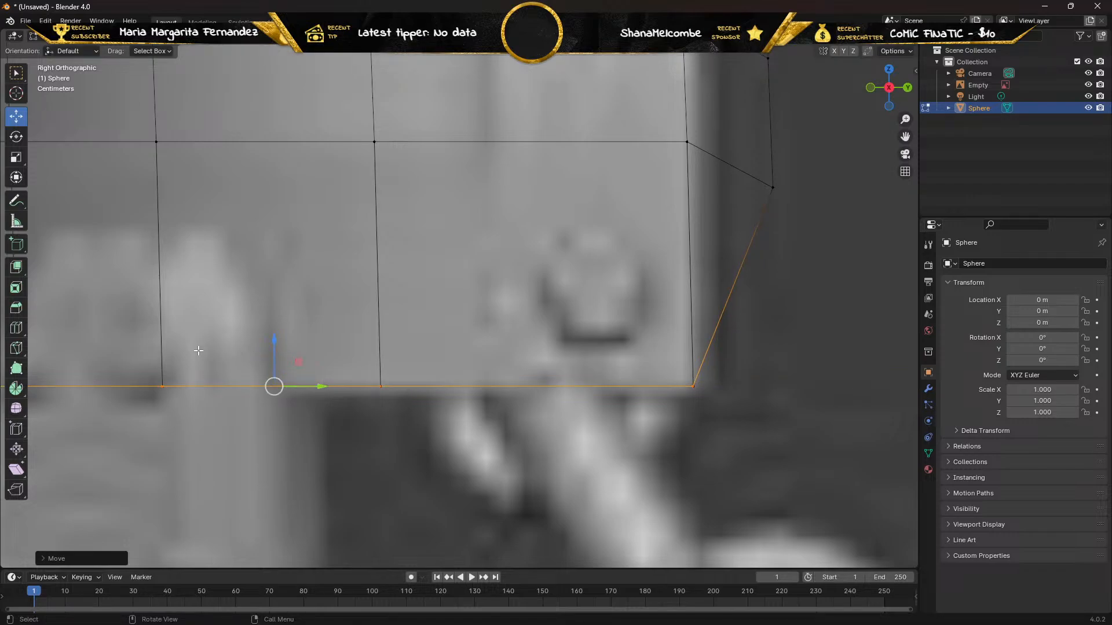
Inspect the extruded bottom rim from below the pad, then undo the vertex moves and the border extrusion.
middle_drag(198, 350, 131, 357)
alt+click(225, 353)
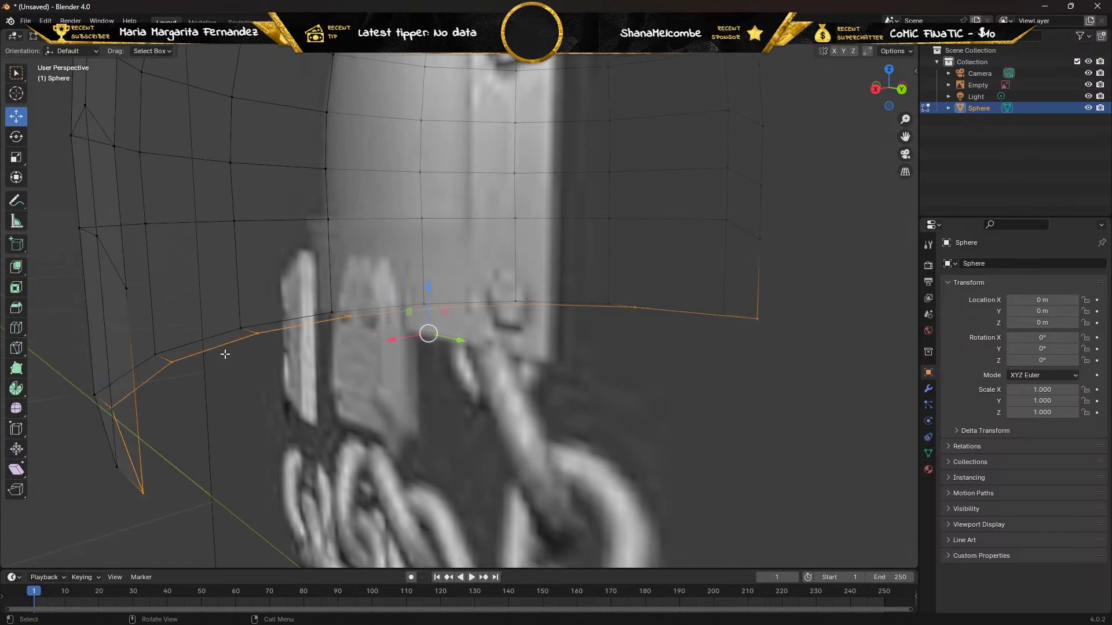
middle_drag(206, 374, 254, 377)
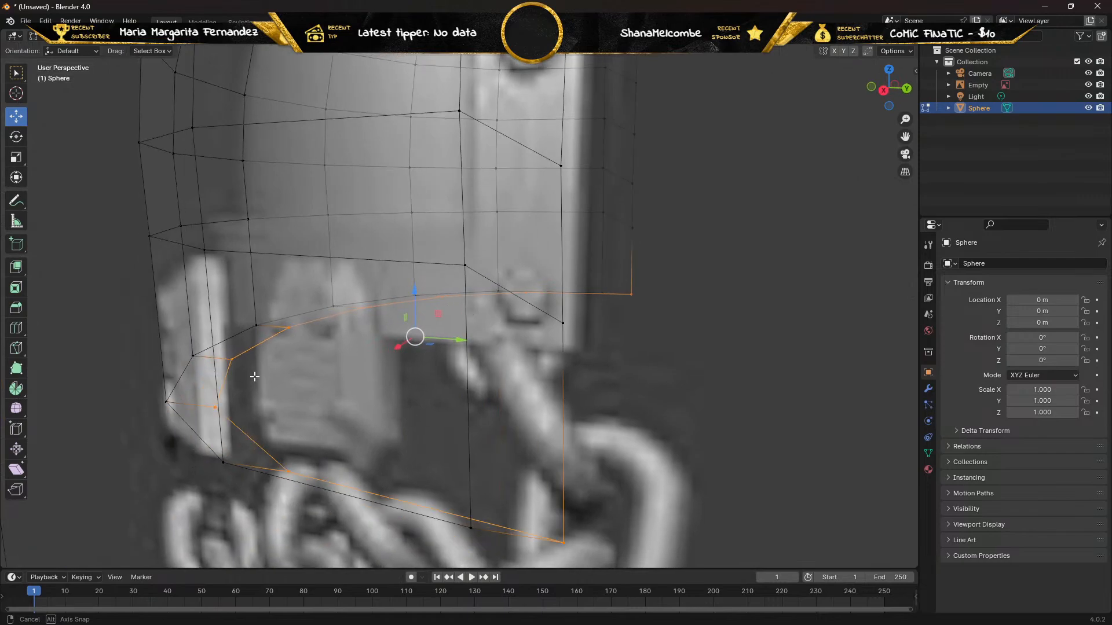
key(ctrl+z)
key(ctrl+z)
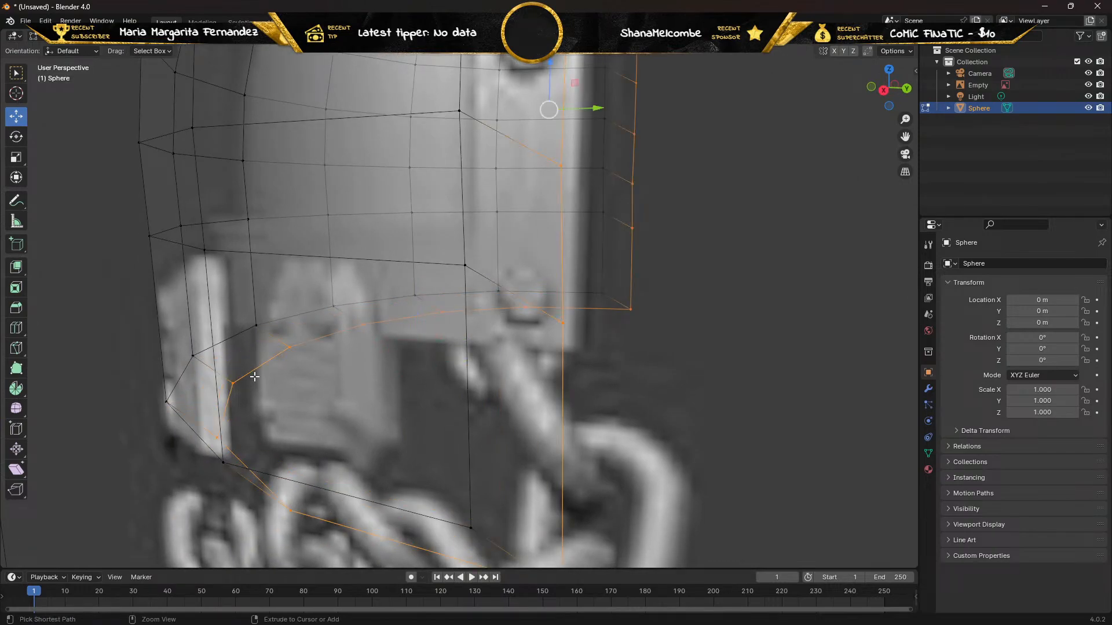
key(ctrl+z)
key(ctrl+z)
Switch to face selection and select all faces of the shoulder pad.
scroll(255, 377, down, 1)
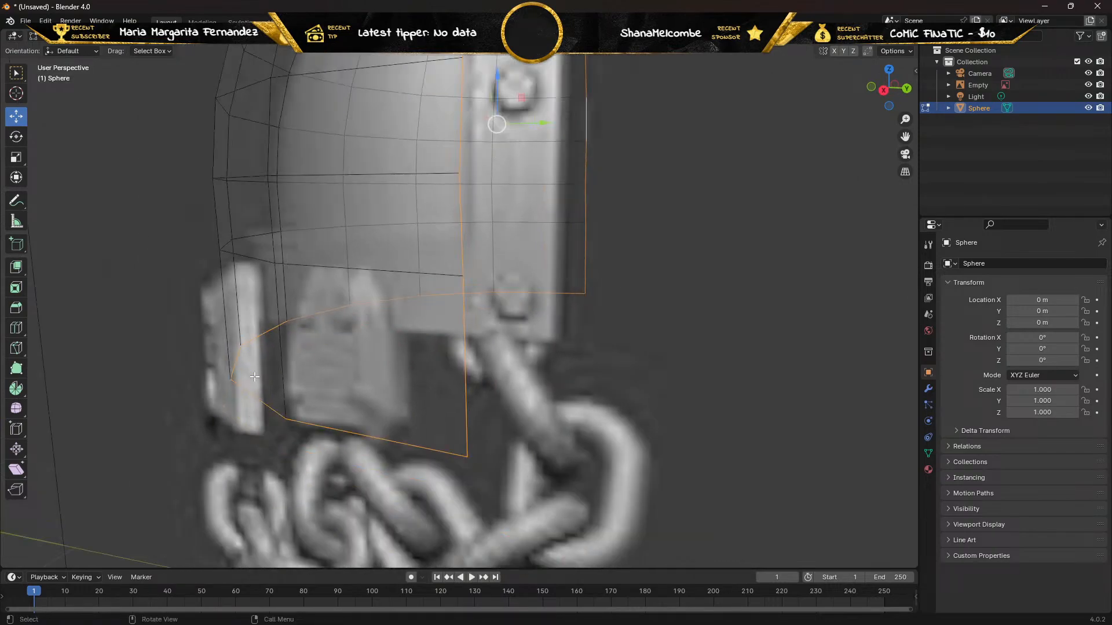
scroll(254, 376, down, 1)
middle_drag(236, 300, 253, 308)
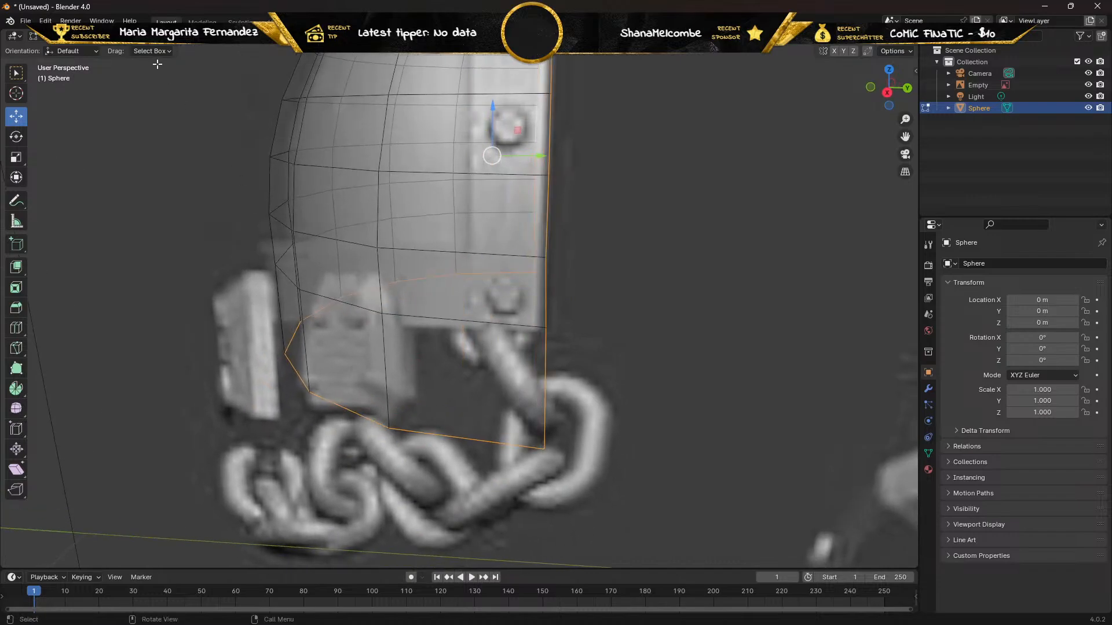
click(120, 36)
scroll(195, 179, down, 2)
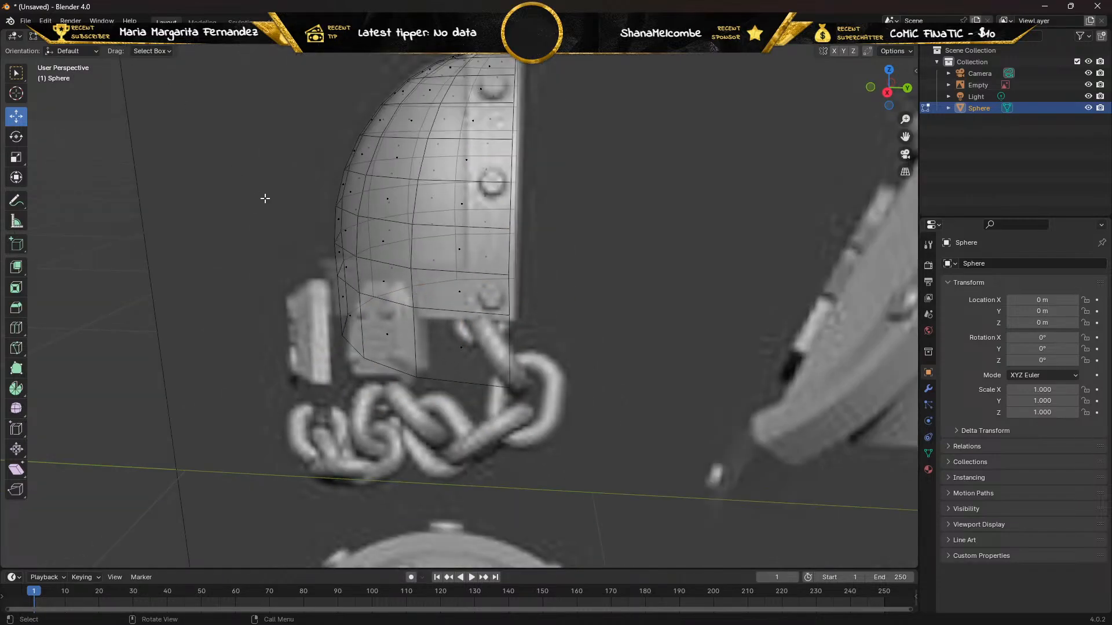
scroll(272, 108, down, 1)
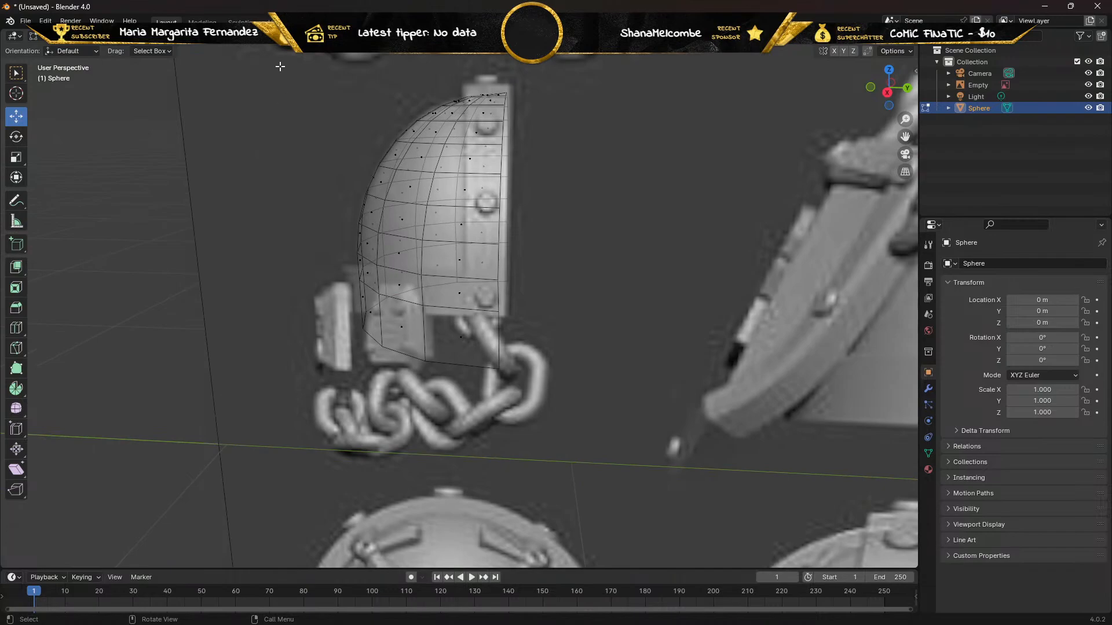
drag(280, 66, 602, 386)
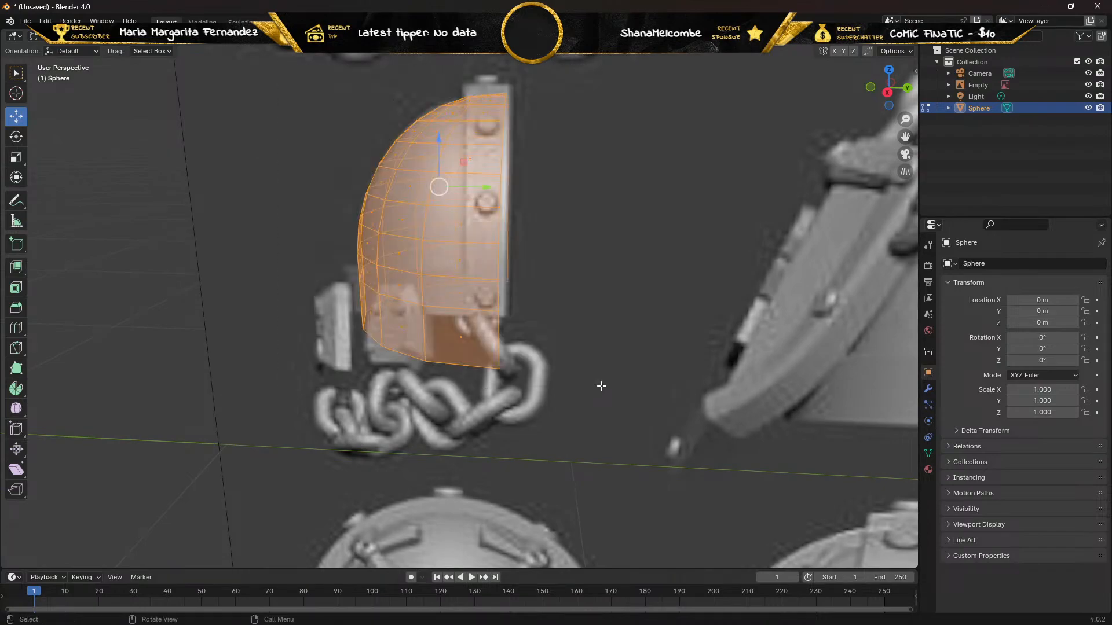
Try extruding all the pad's faces outward along their normals by about 0.05 m in the right side view.
middle_drag(604, 287, 140, 266)
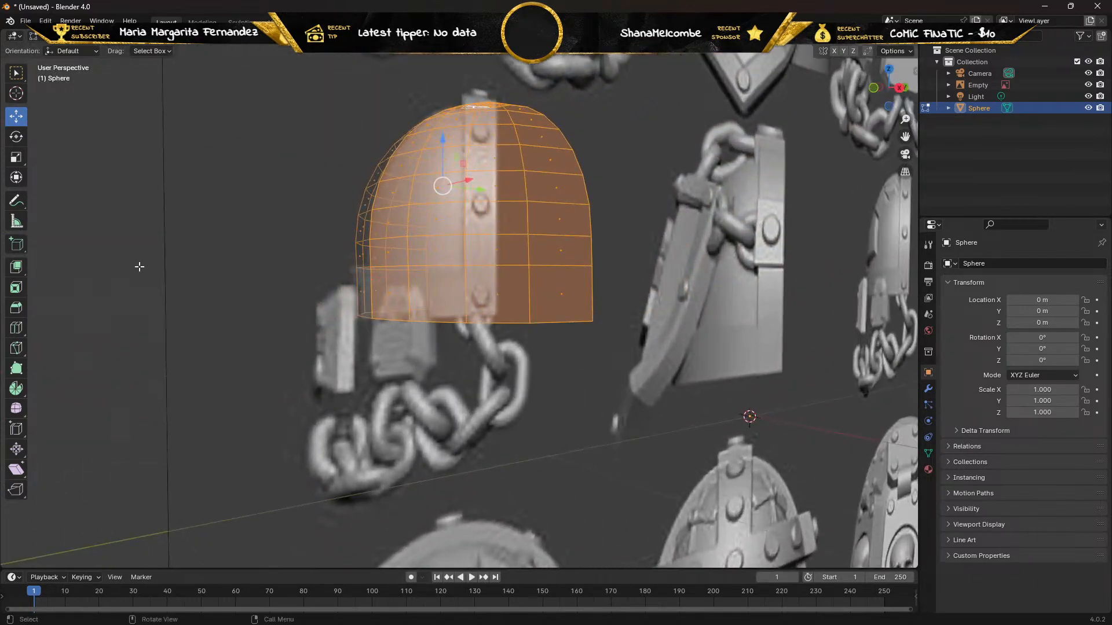
key(KP_3)
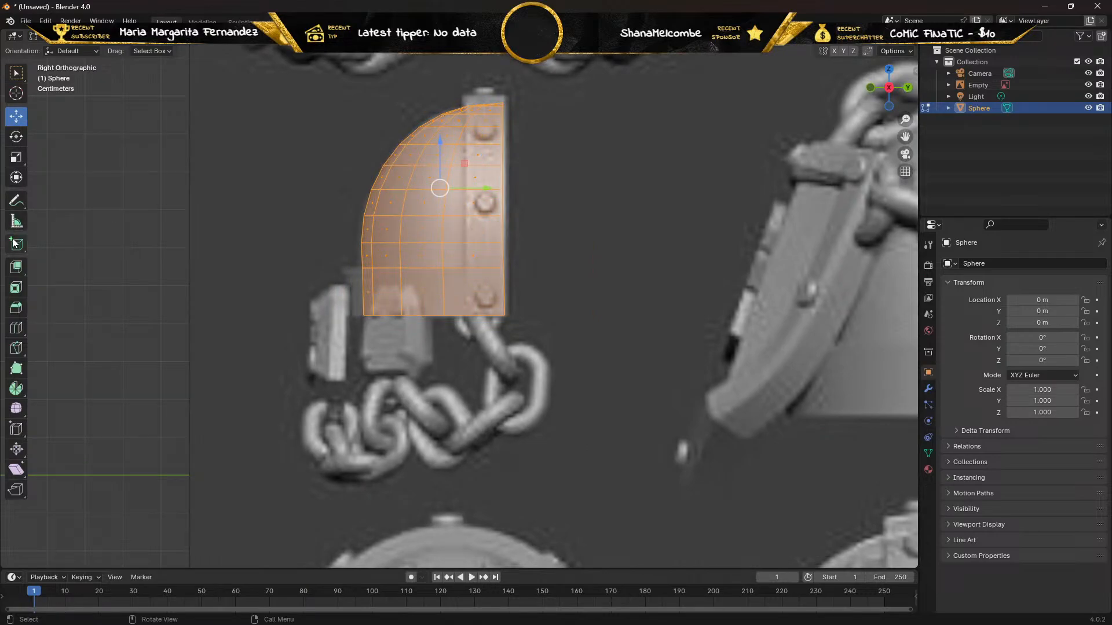
drag(16, 267, 54, 318)
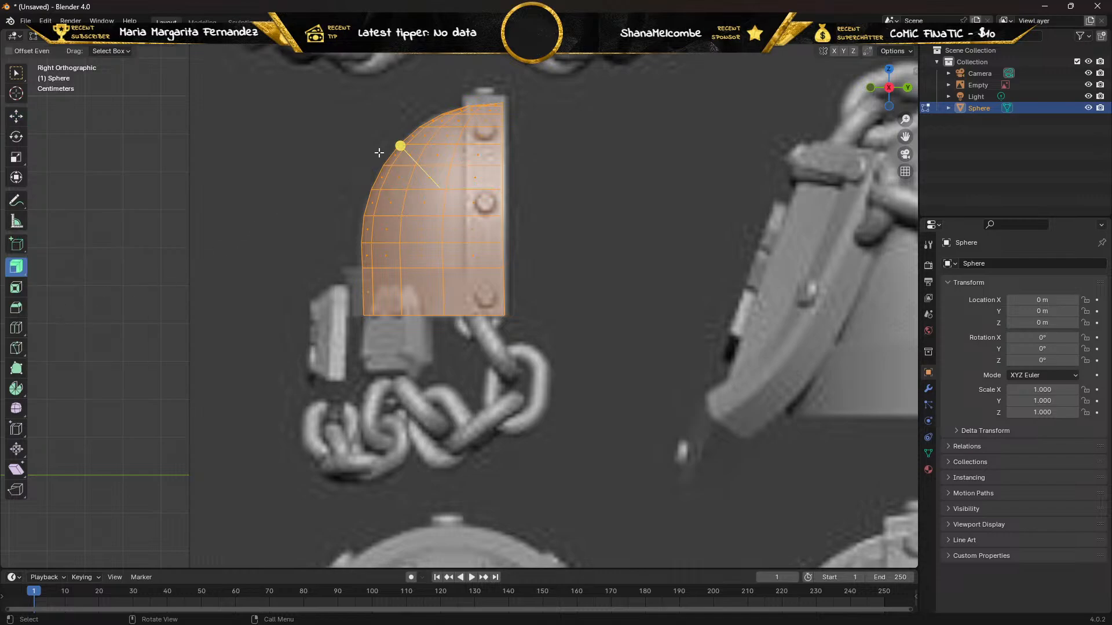
drag(400, 146, 380, 135)
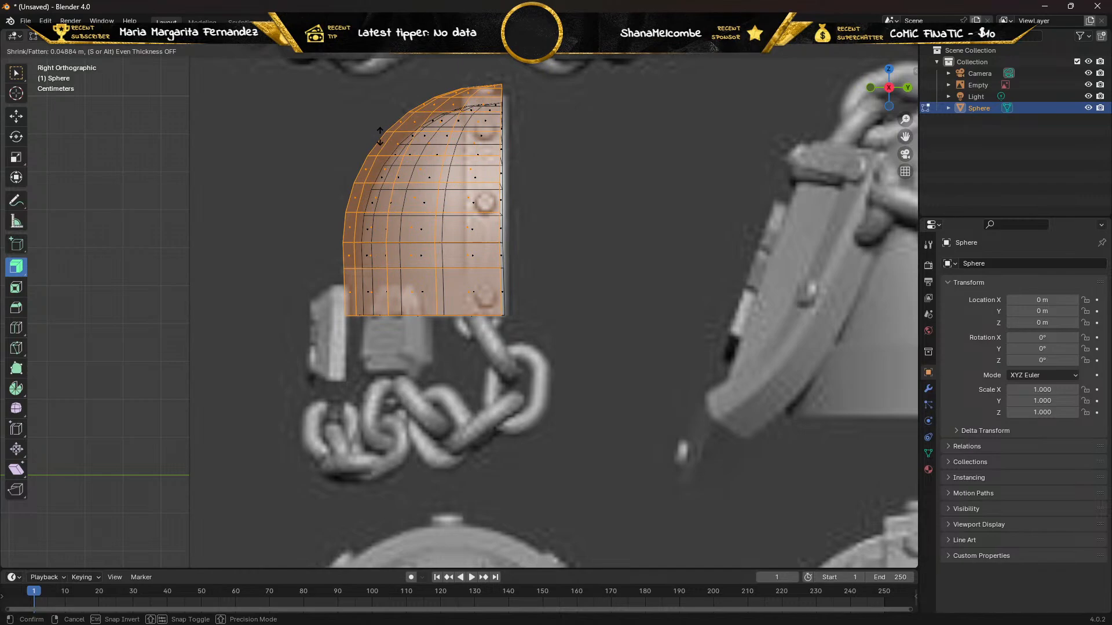
mouse_move(380, 136)
mouse_down()
mouse_move(358, 136)
mouse_move(416, 136)
mouse_move(377, 135)
mouse_up()
scroll(343, 141, up, 3)
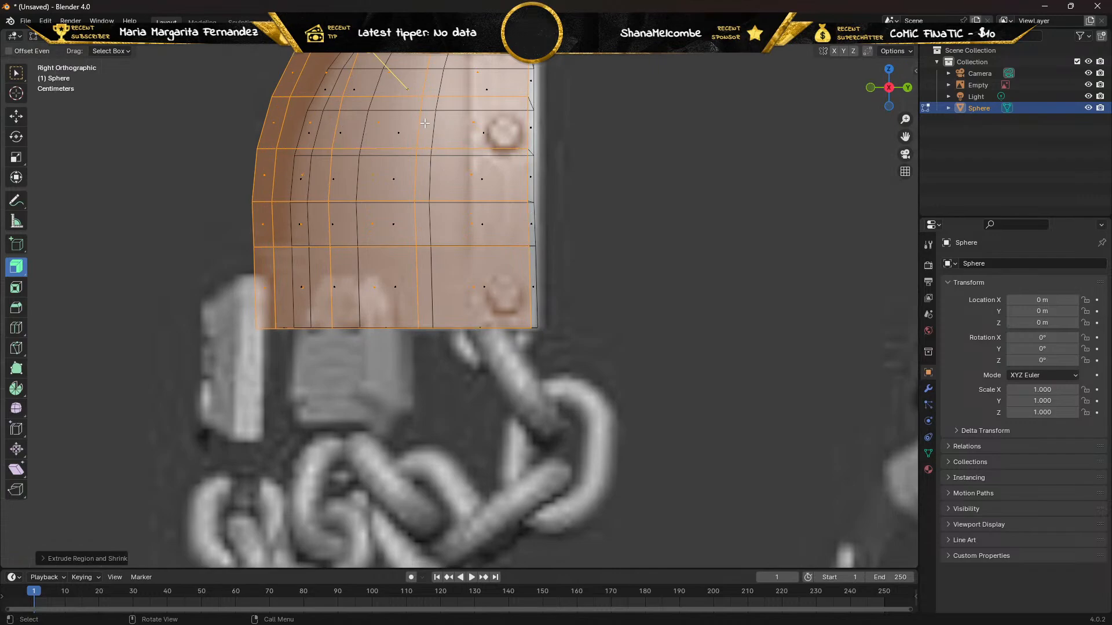
Try extruding the pad's faces with Extrude Manifold, then undo the attempt.
middle_drag(330, 130, 206, 206)
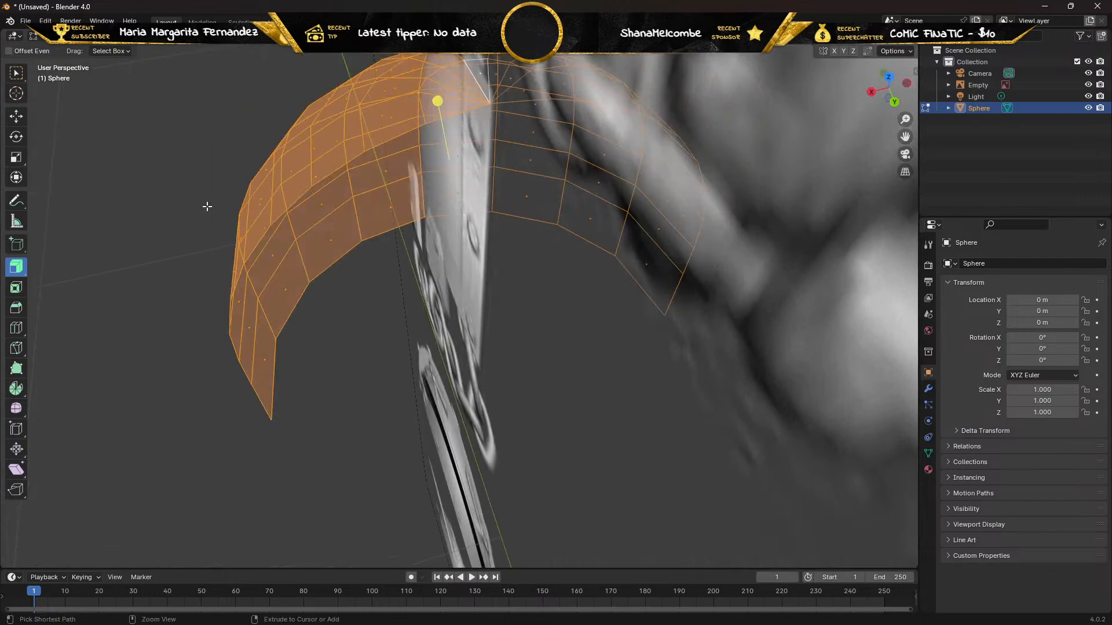
click(16, 267)
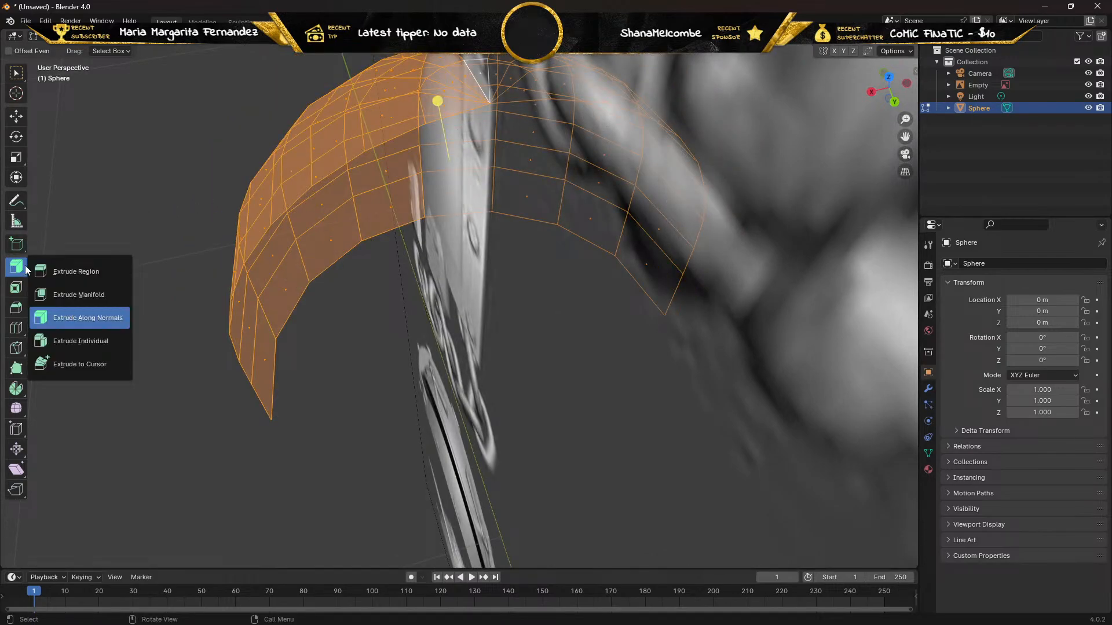
click(47, 290)
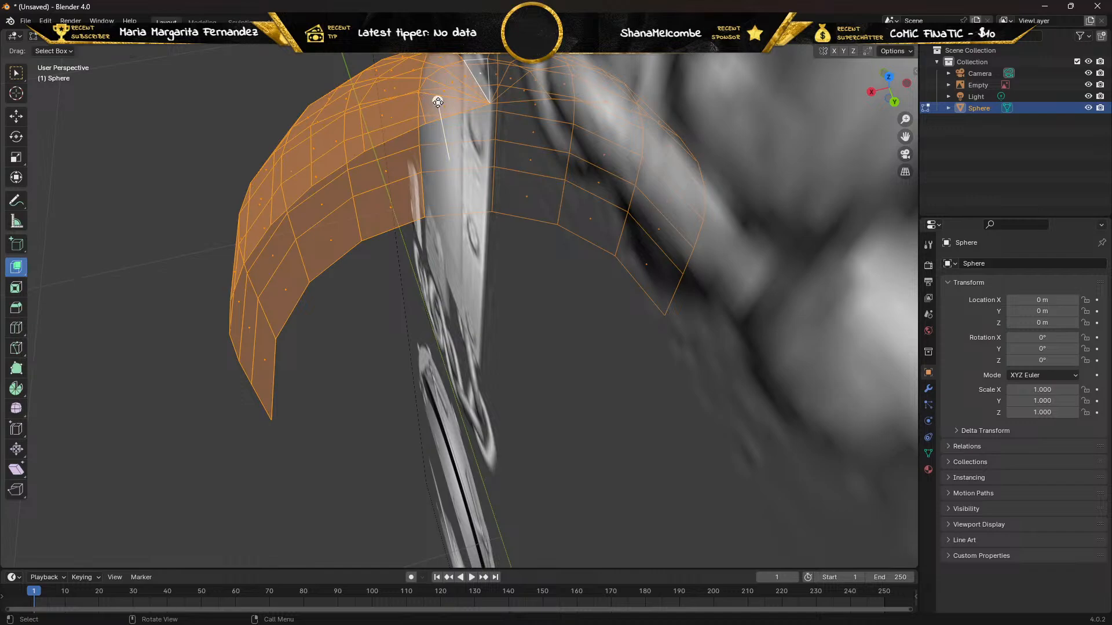
drag(437, 102, 348, 209)
middle_drag(347, 209, 431, 152)
key(ctrl+z)
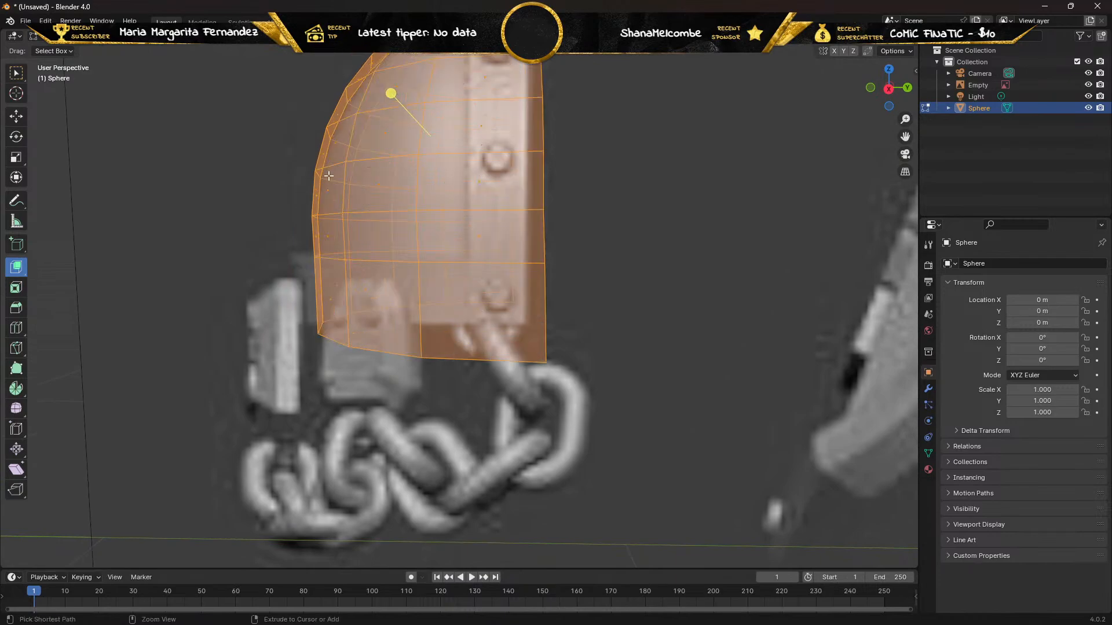
Extrude all the pad's faces outward along their normals by about 0.02 m in the right side view.
click(14, 272)
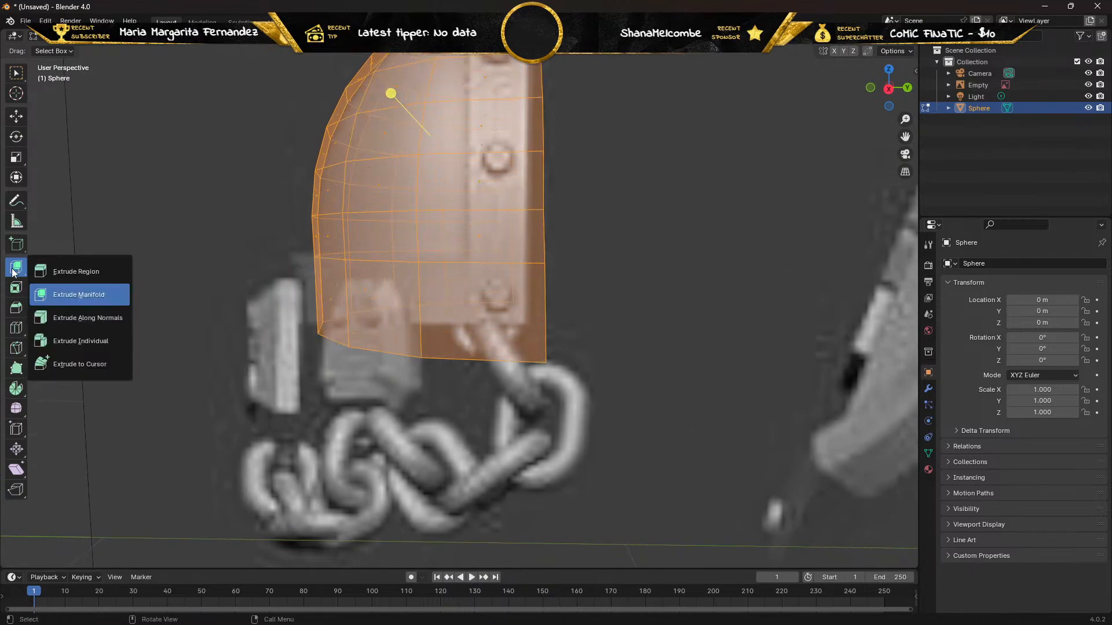
click(65, 317)
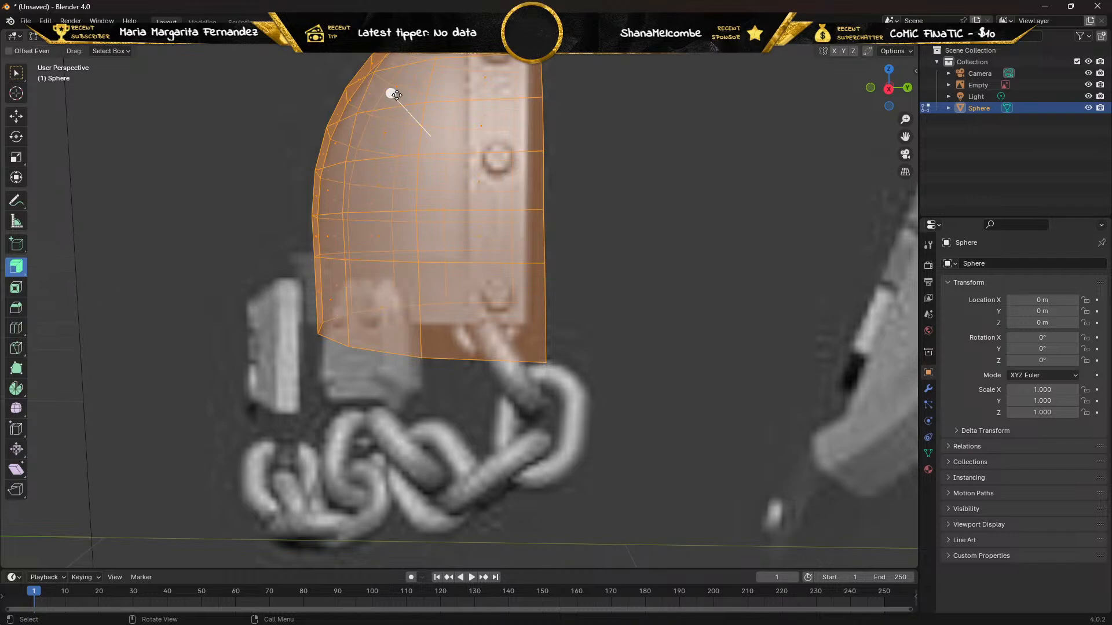
key(KP_3)
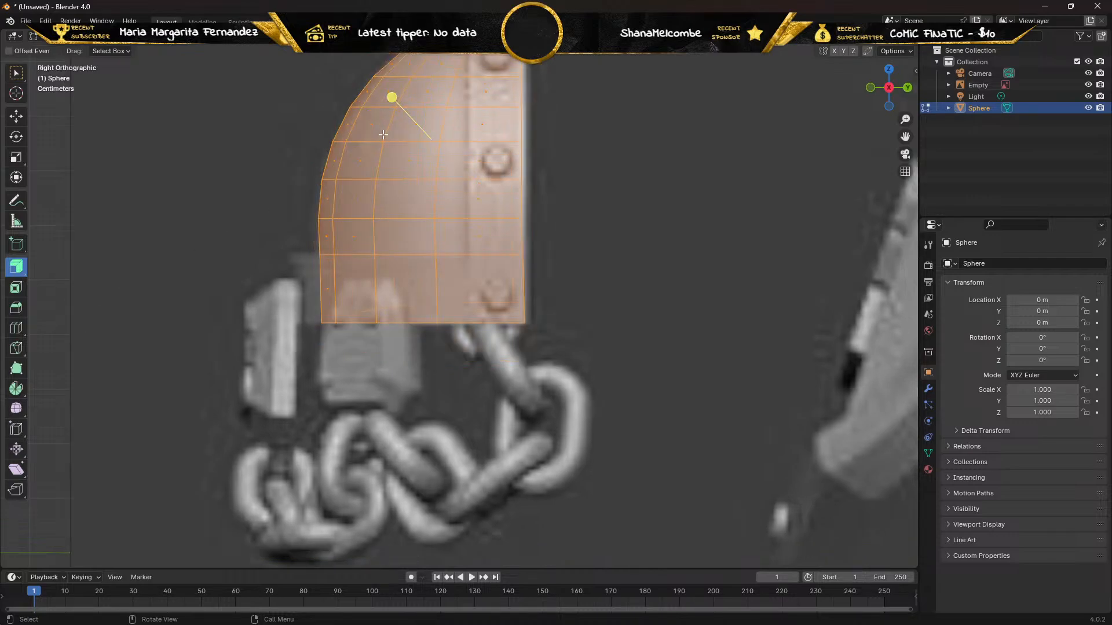
click(351, 123)
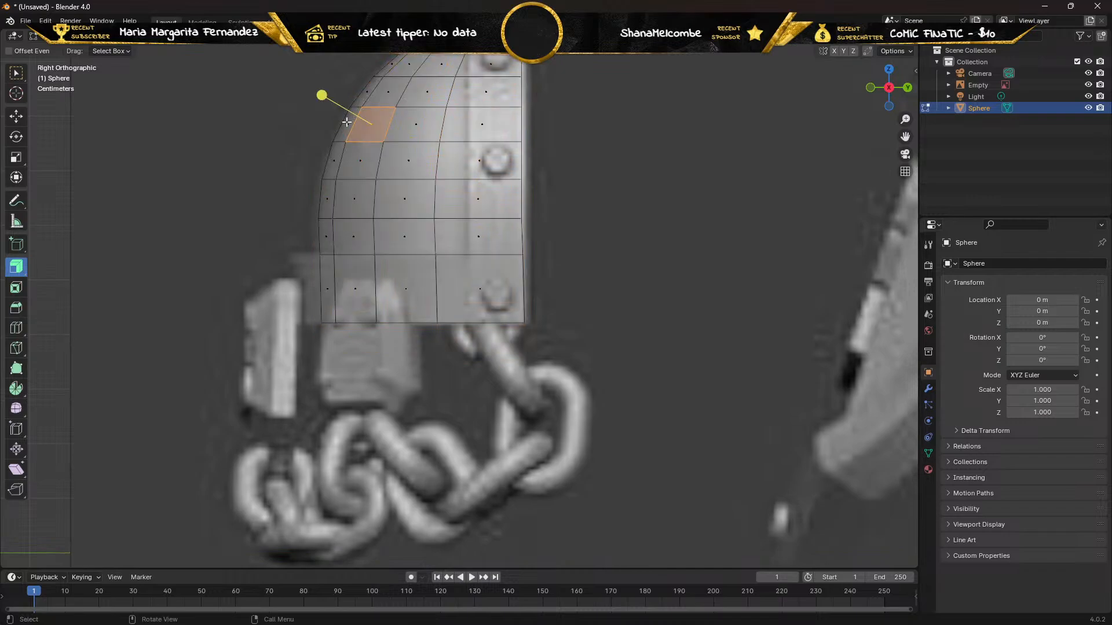
key(ctrl+z)
mouse_move(392, 98)
mouse_down()
mouse_move(371, 78)
mouse_move(403, 86)
mouse_up()
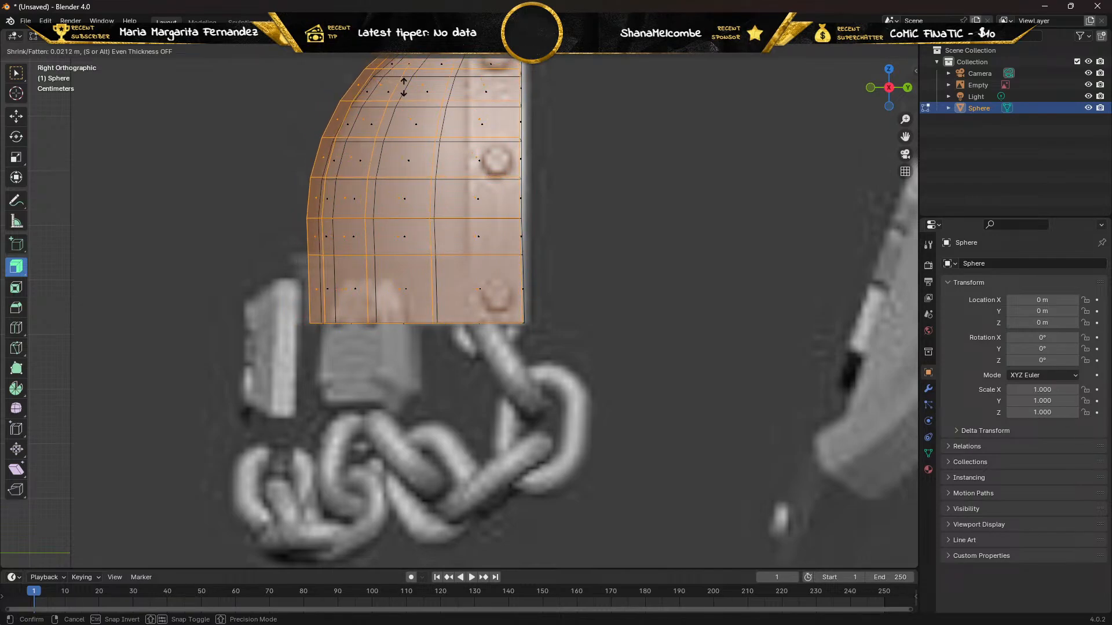
drag(404, 87, 404, 87)
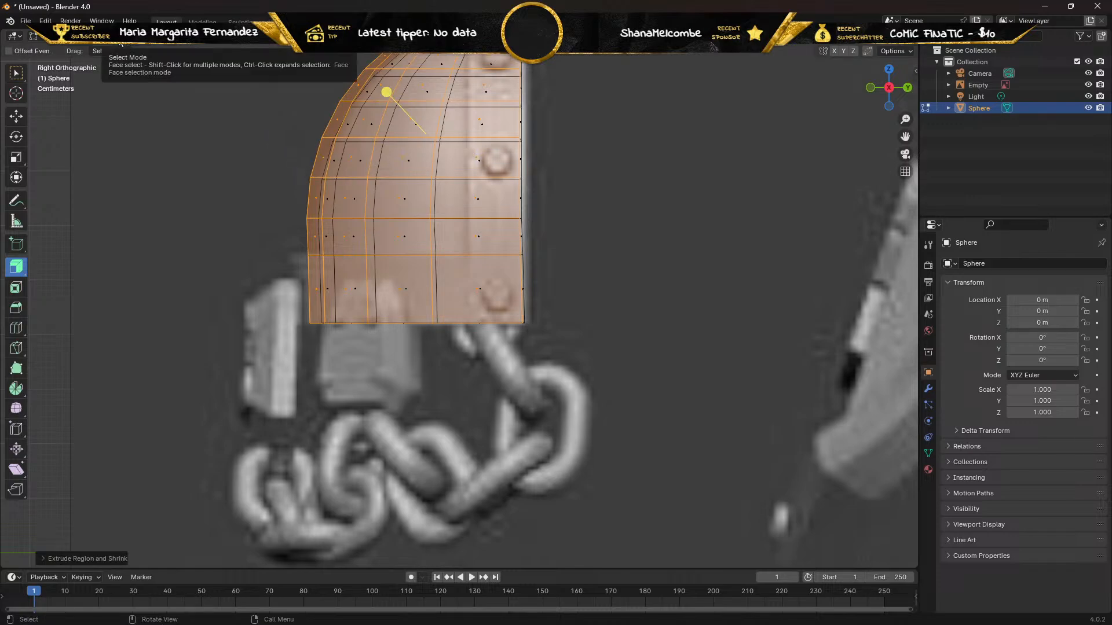
Switch to vertex selection and turn off X-ray to show the thickened pad as solid.
click(98, 43)
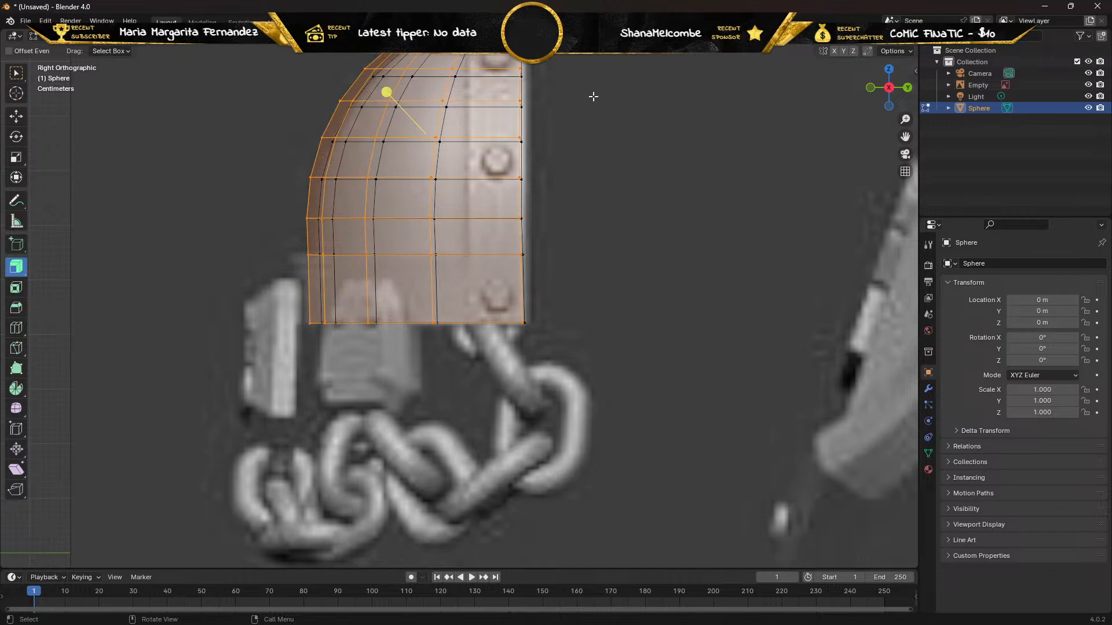
middle_drag(580, 110, 509, 186)
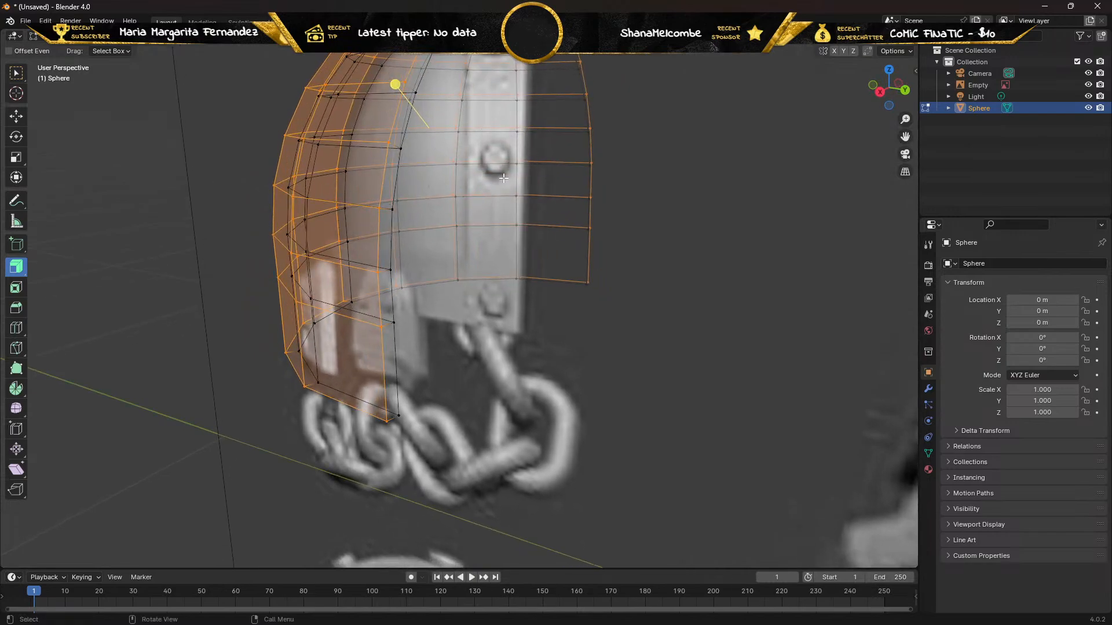
key(alt+z)
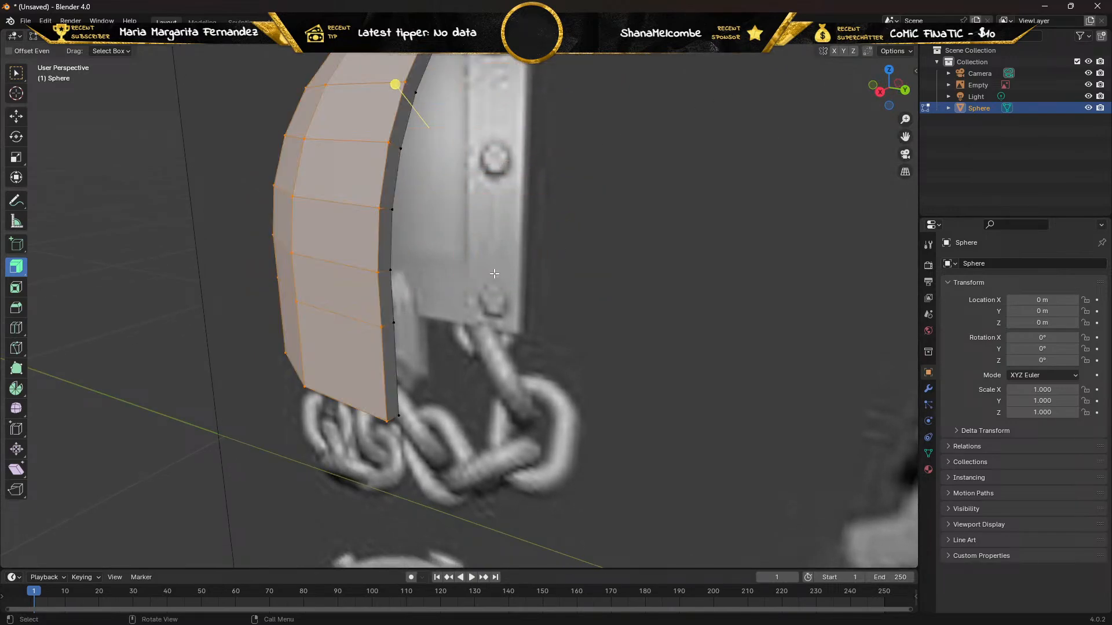
Try to move the reference image along the X axis while the pad is in Edit Mode, then undo the move.
middle_drag(494, 274, 534, 267)
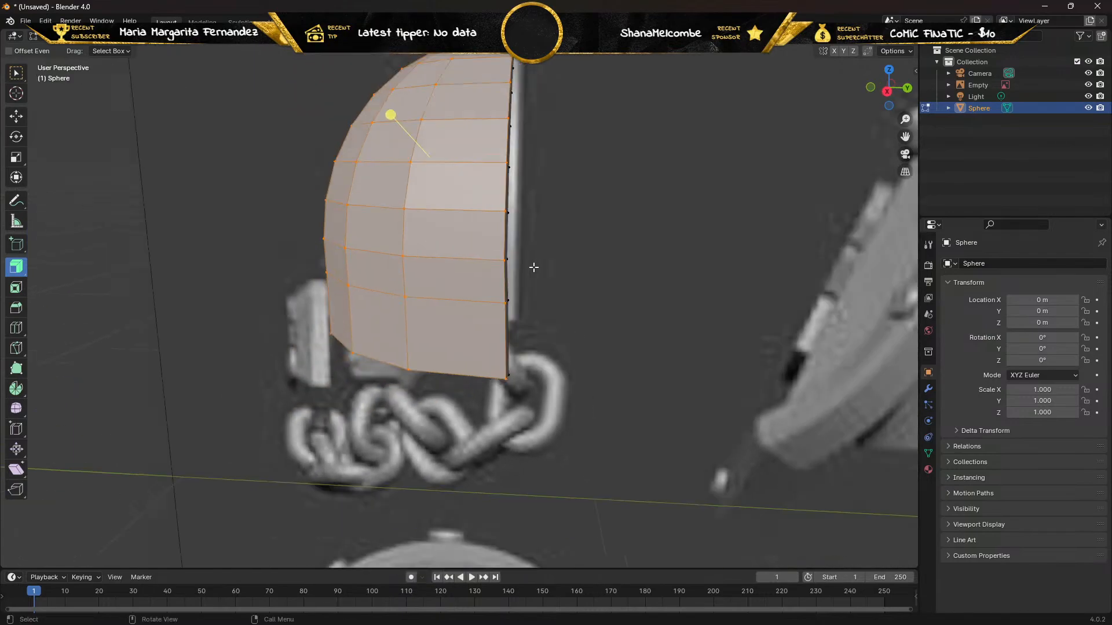
scroll(534, 267, down, 3)
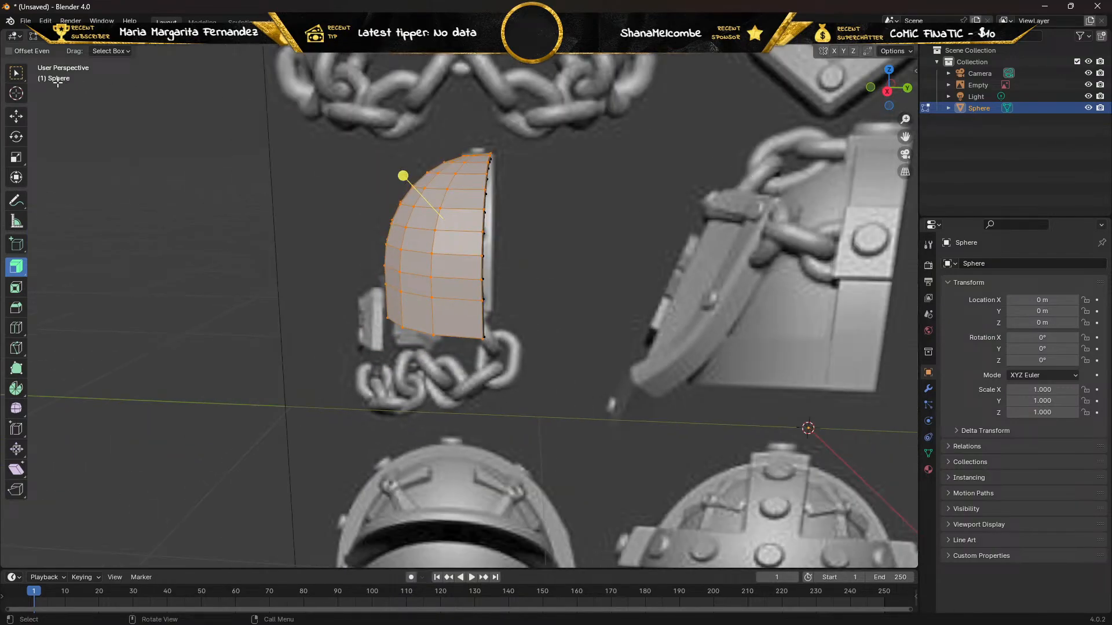
click(17, 73)
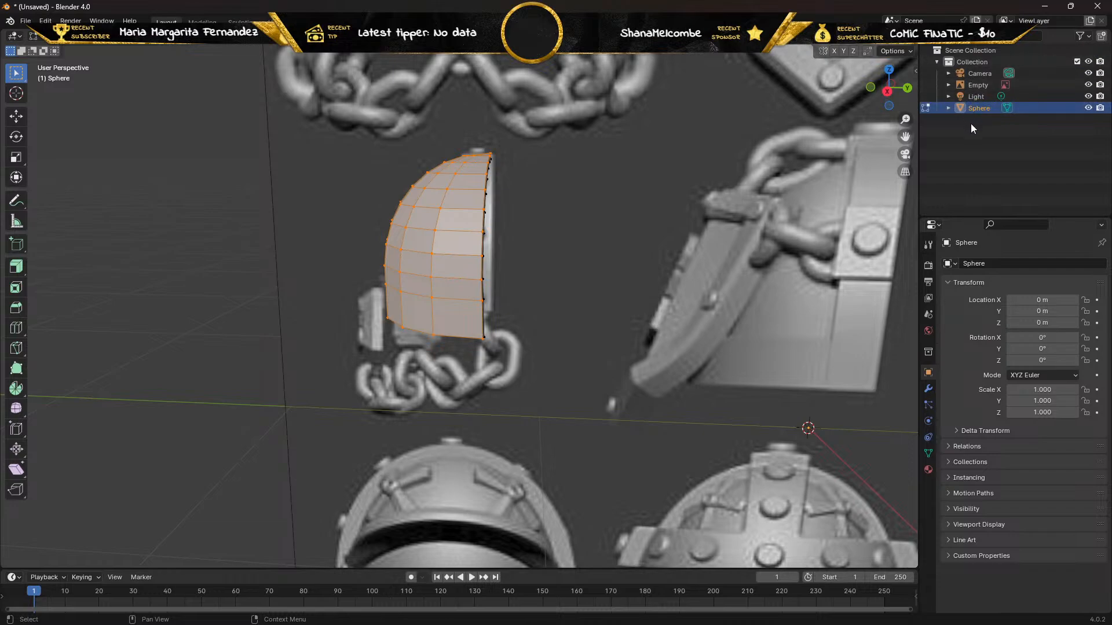
click(972, 85)
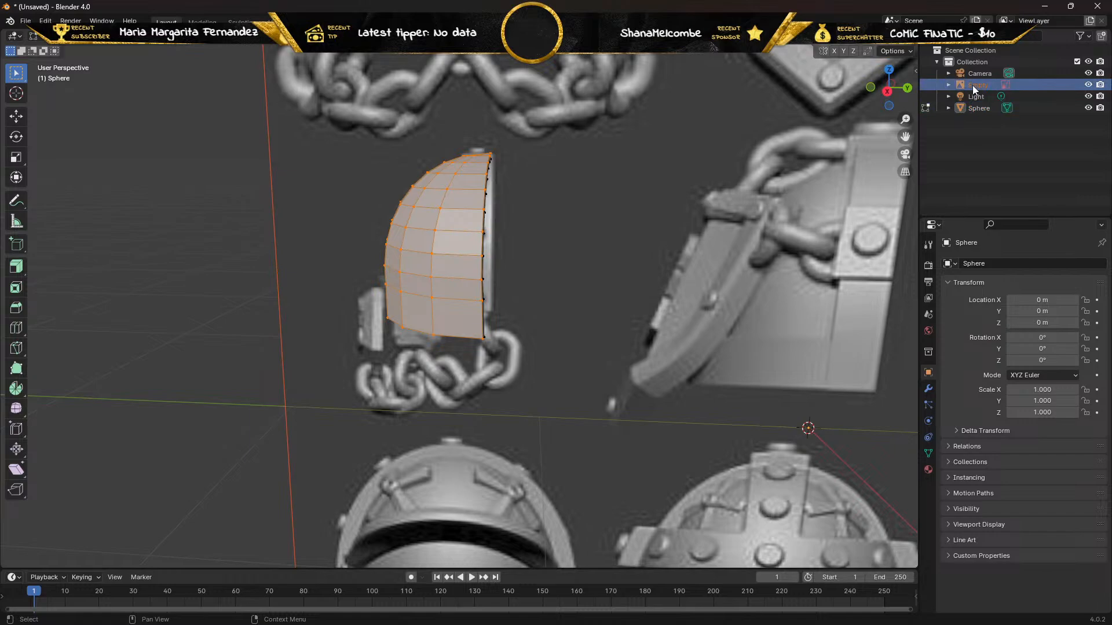
scroll(655, 167, down, 4)
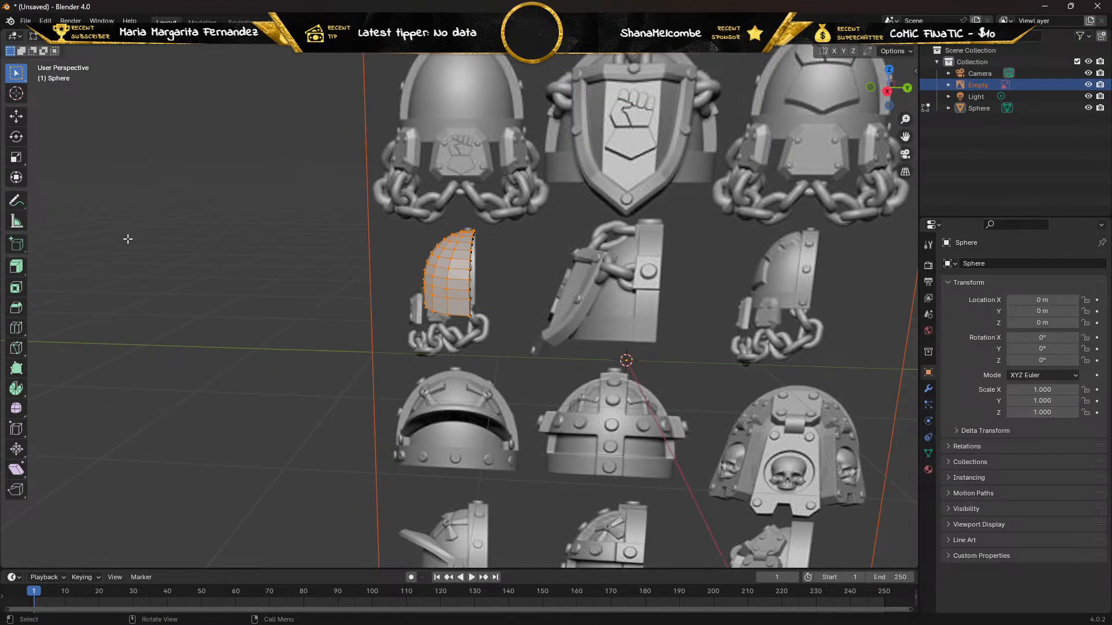
key(KP_3)
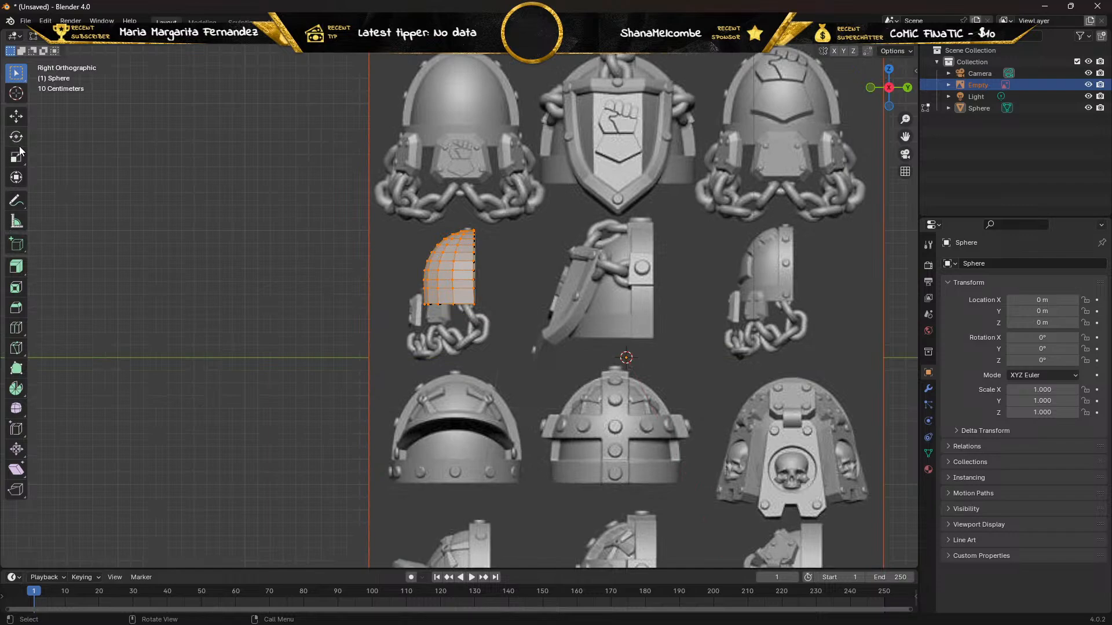
click(16, 119)
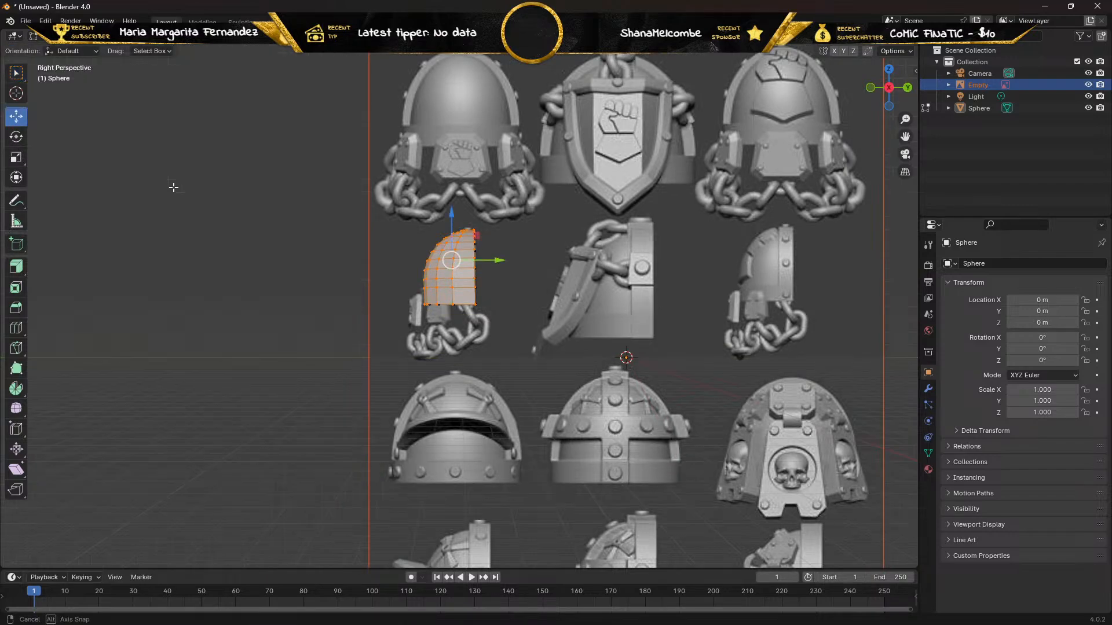
middle_drag(174, 187, 298, 233)
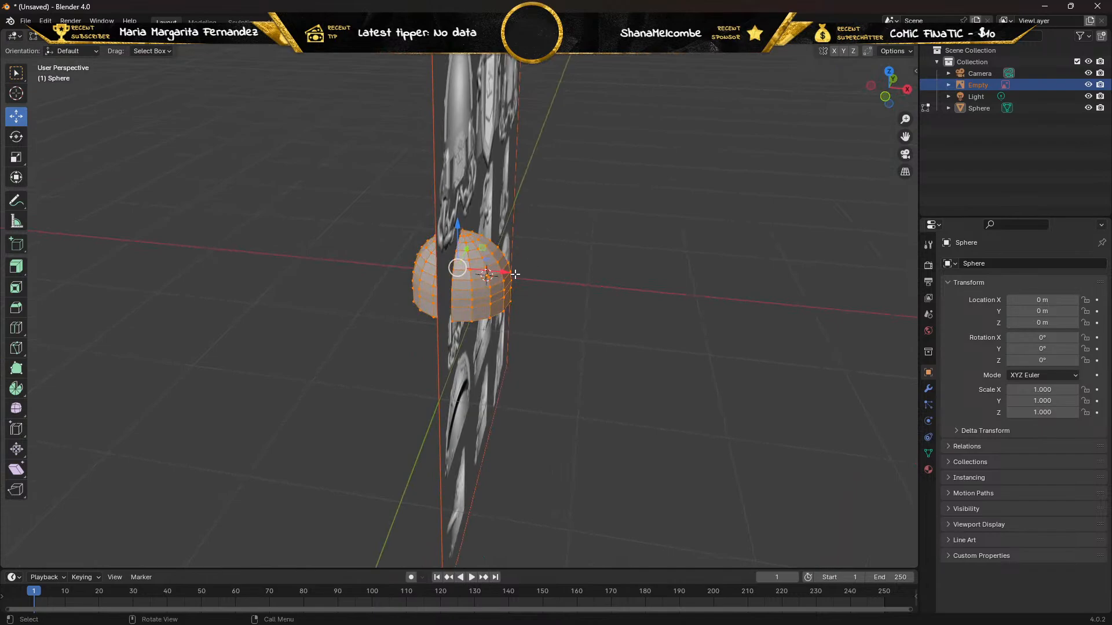
drag(514, 273, 486, 271)
key(ctrl+z)
key(ctrl+z)
key(alt+a)
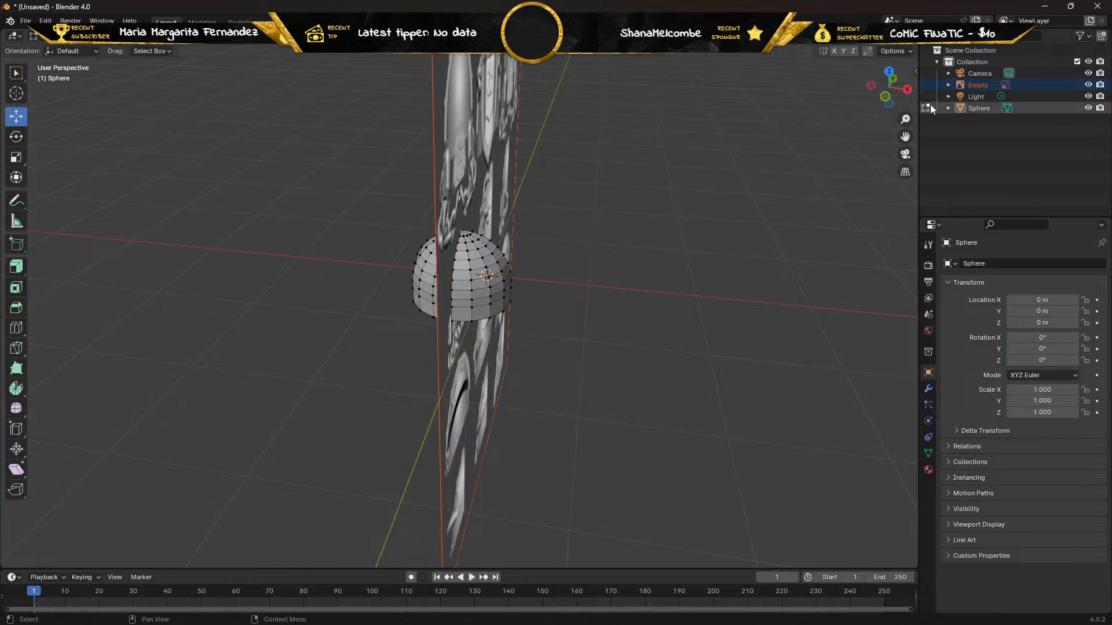
Switch to Object Mode and move the Empty reference image back along the X axis so it sits behind the pad.
double_click(974, 84)
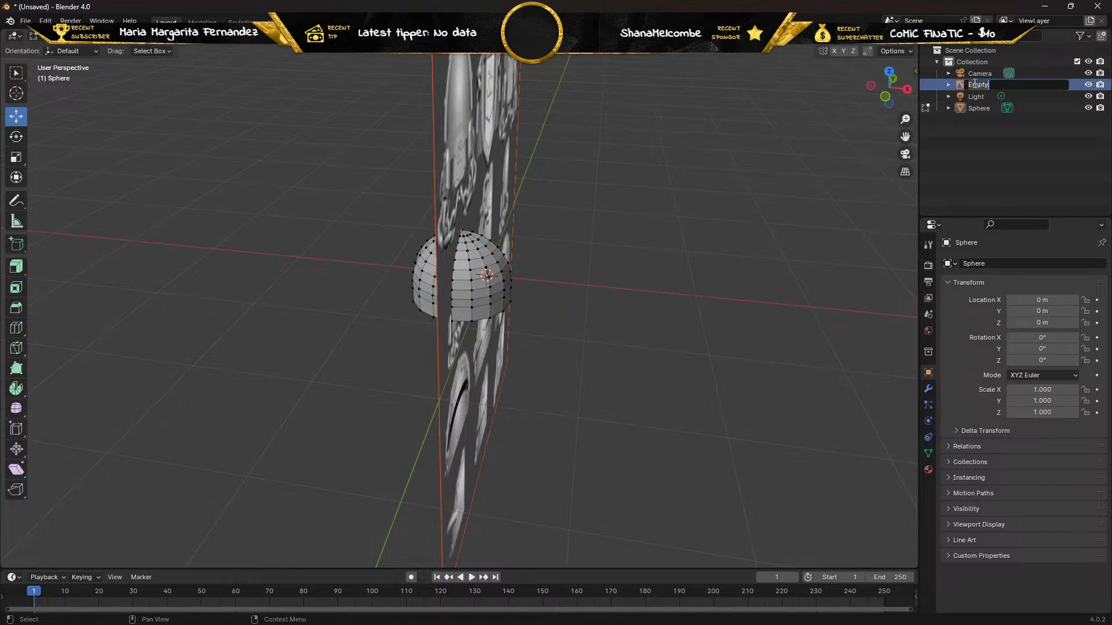
click(962, 85)
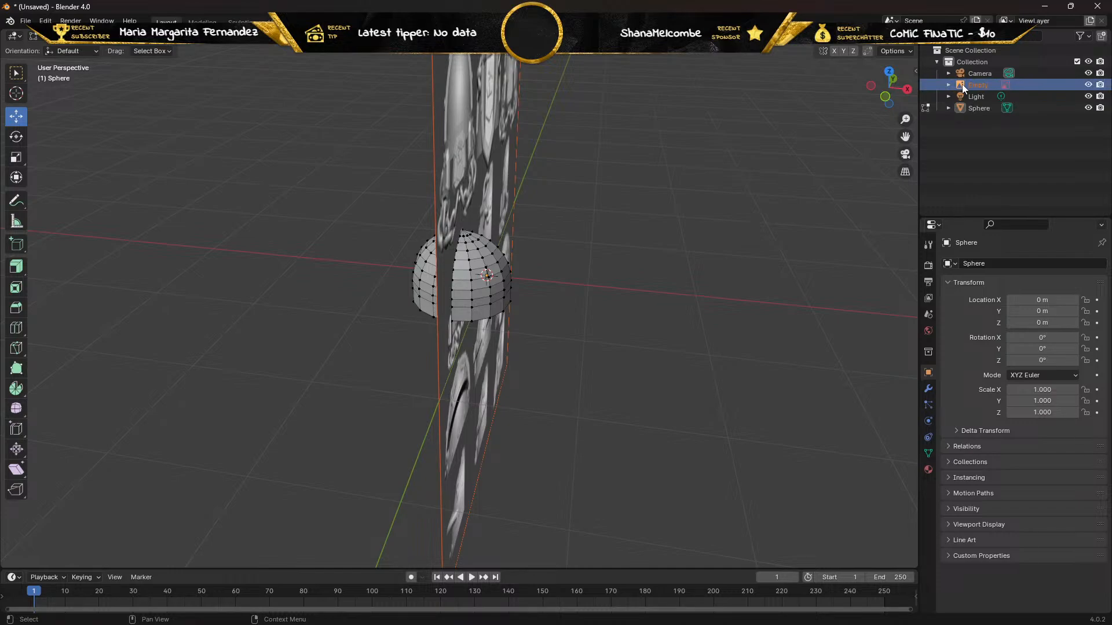
key(Tab)
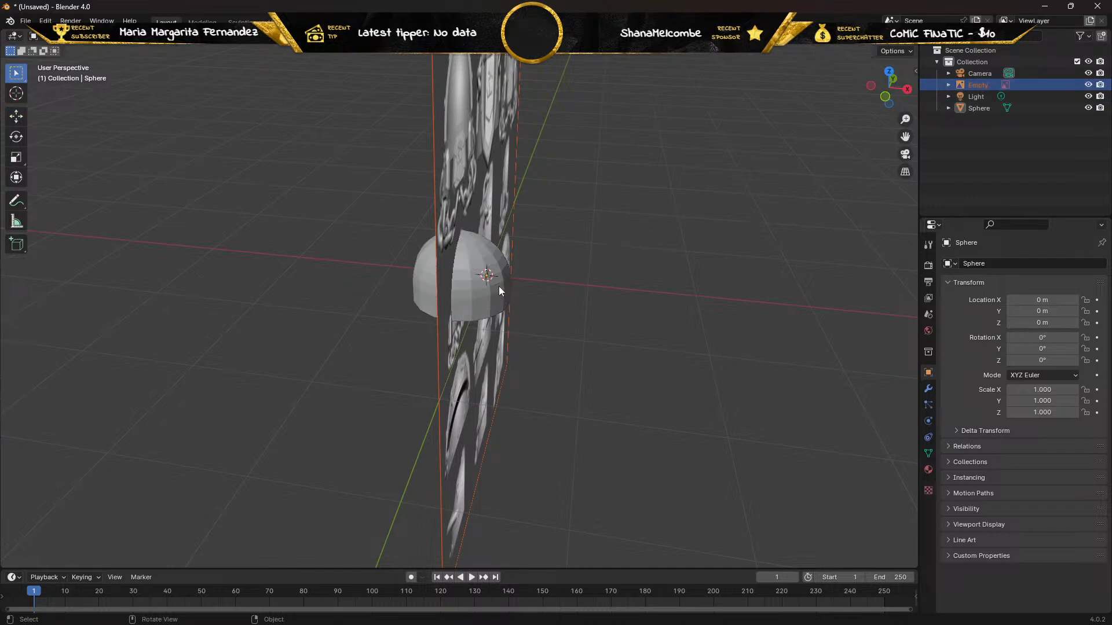
click(16, 116)
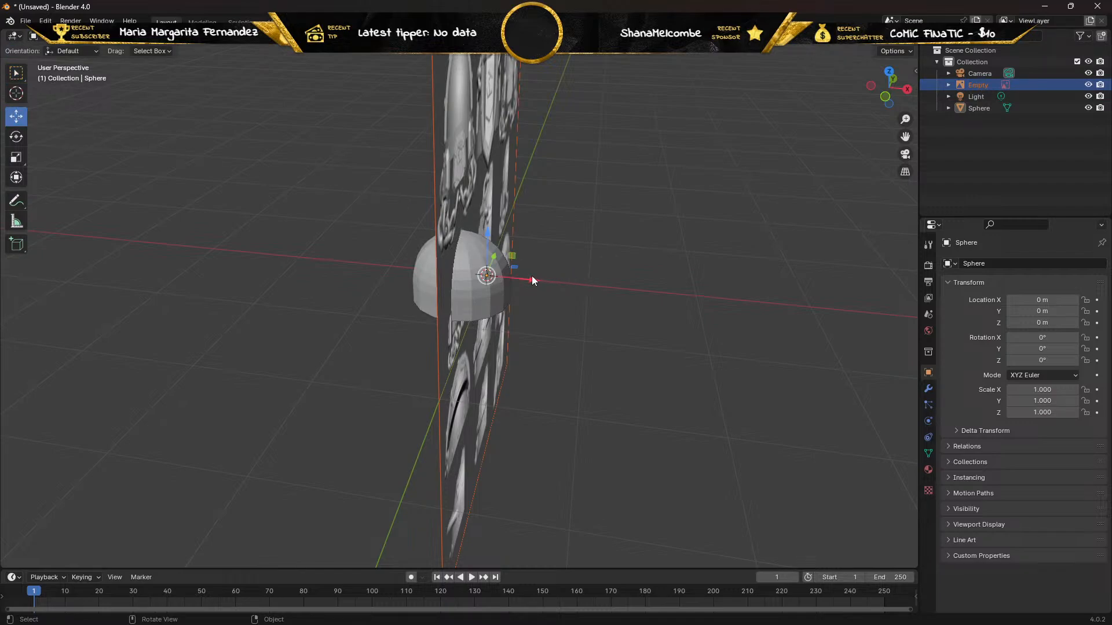
drag(532, 280, 477, 271)
middle_drag(476, 271, 234, 299)
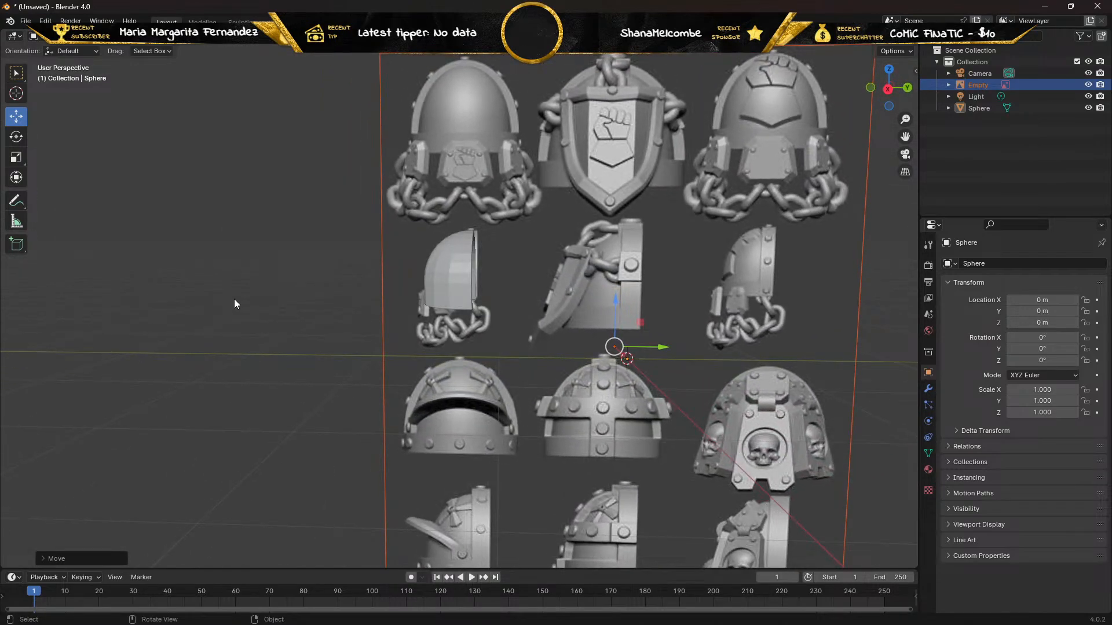
key(KP_3)
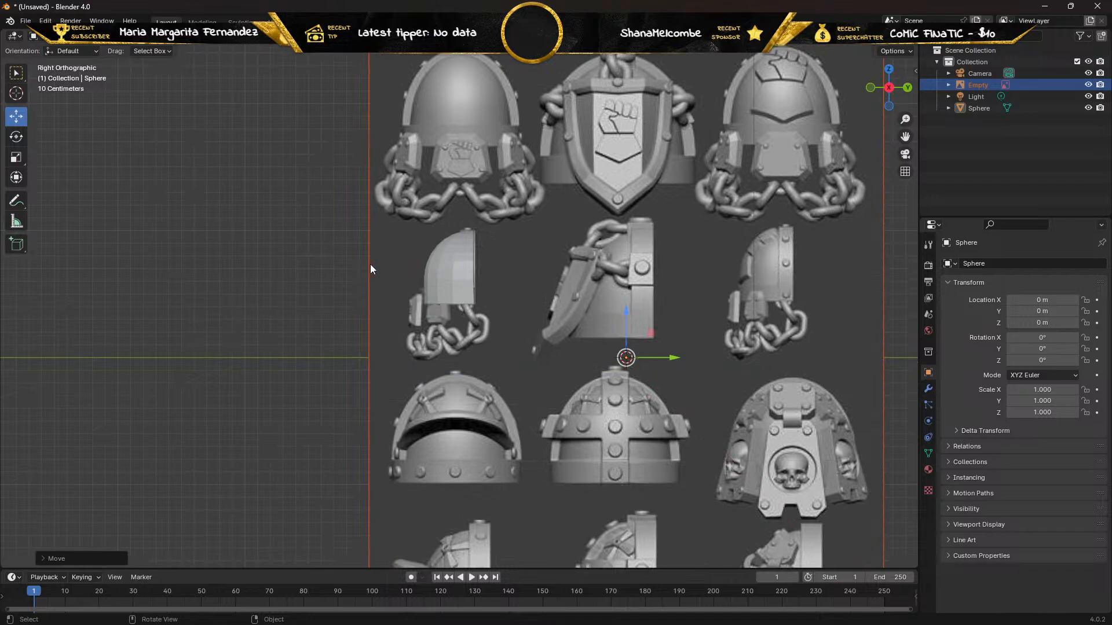
Select the pad in the right side view and set its Z rotation to 90°.
scroll(378, 266, up, 6)
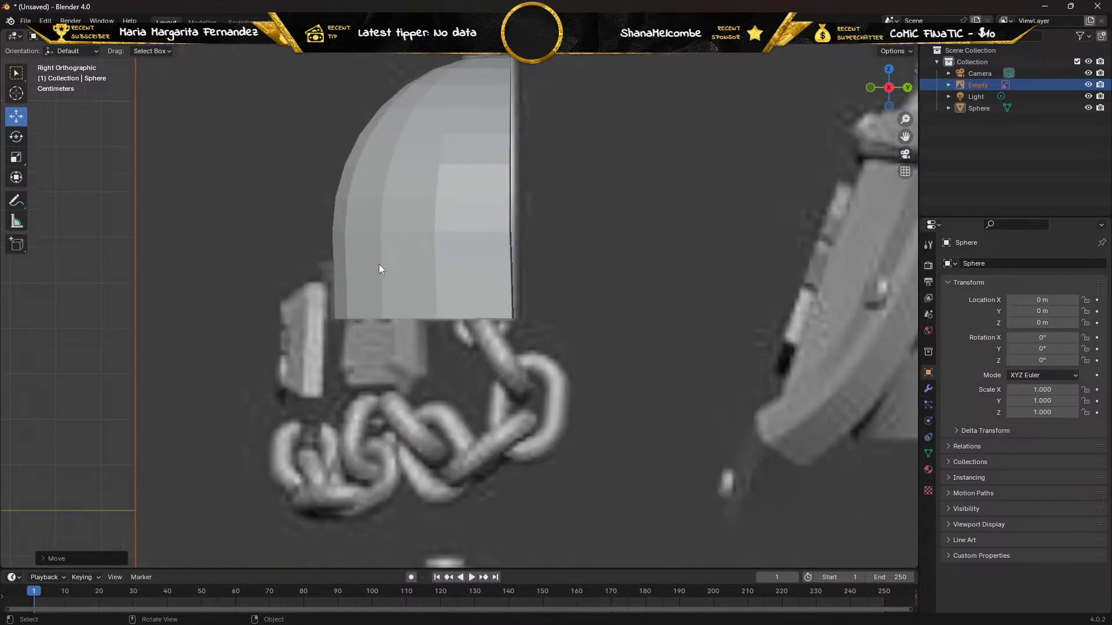
mouse_move(380, 268)
middle_down()
mouse_move(347, 280)
mouse_move(270, 249)
mouse_move(232, 255)
mouse_move(226, 283)
mouse_move(266, 290)
mouse_move(367, 269)
mouse_move(416, 279)
mouse_move(452, 308)
mouse_move(499, 313)
mouse_move(575, 286)
mouse_move(426, 279)
mouse_move(385, 301)
mouse_move(342, 266)
mouse_move(346, 324)
mouse_move(340, 292)
mouse_move(543, 283)
mouse_move(368, 279)
middle_up()
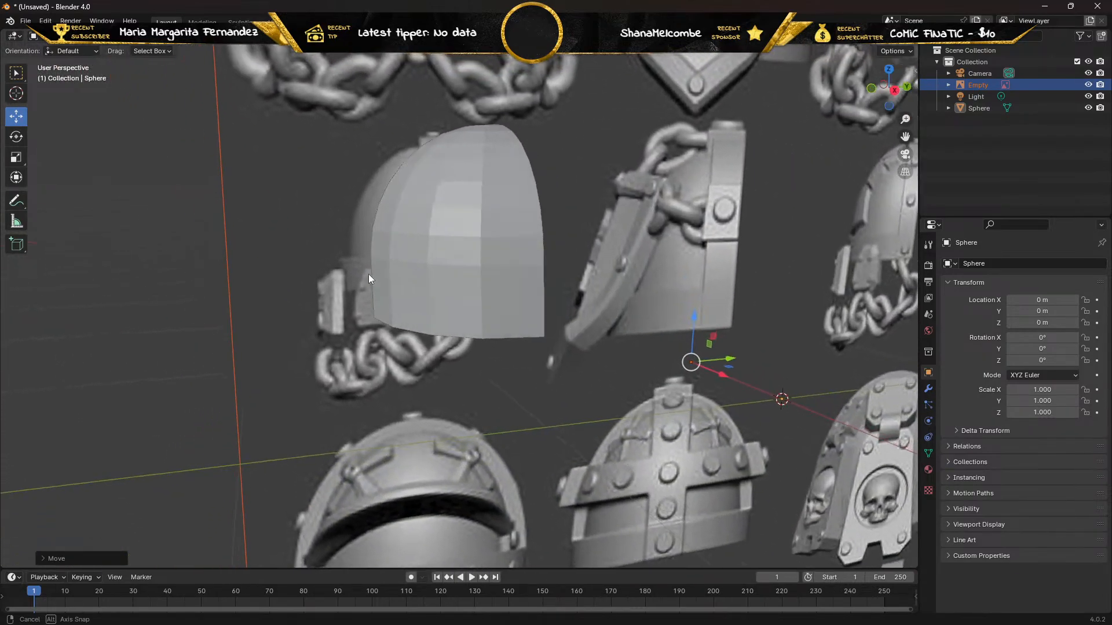
scroll(368, 275, down, 6)
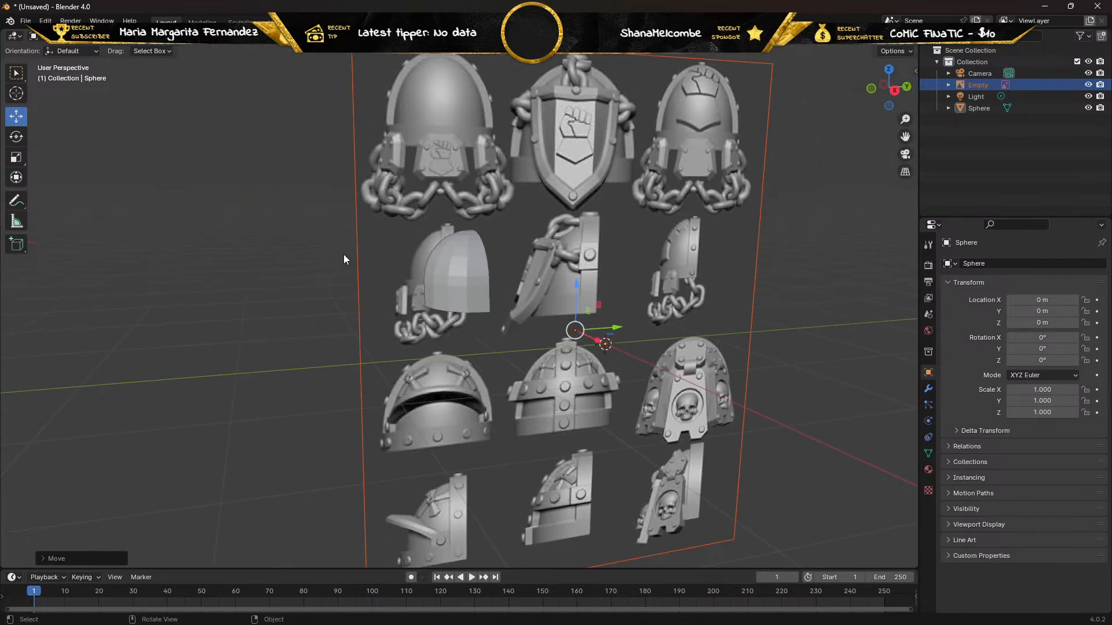
key(KP_3)
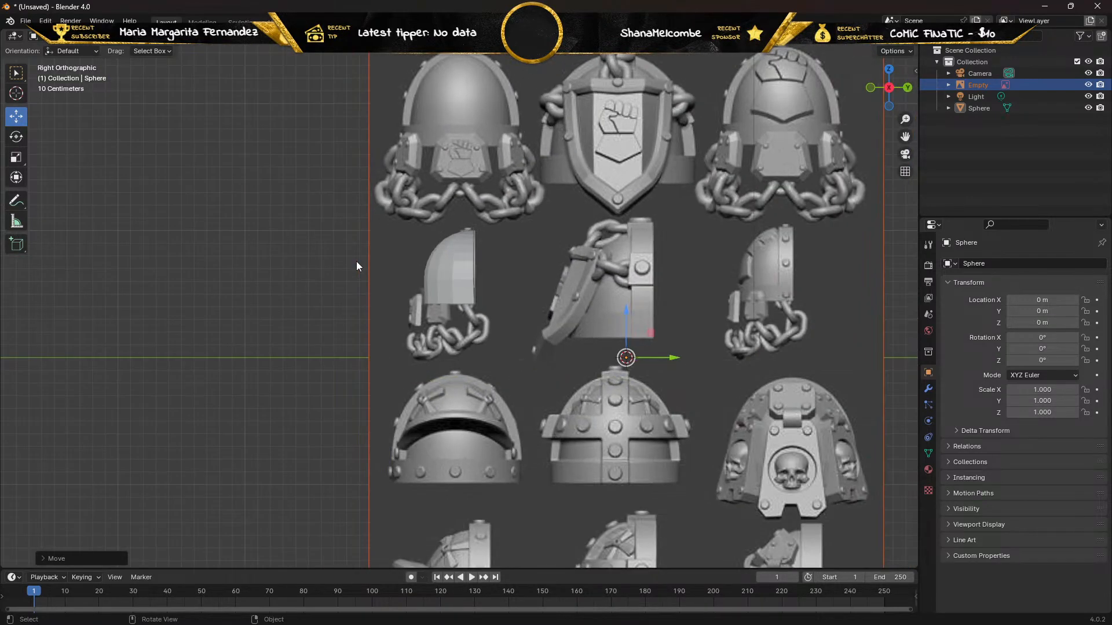
click(455, 276)
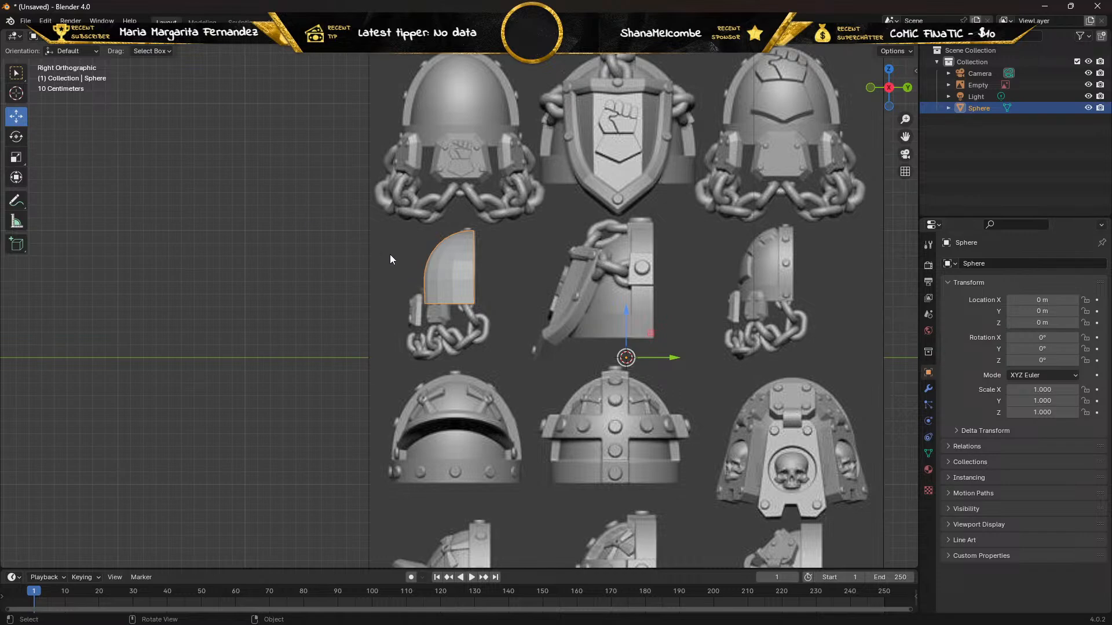
click(23, 138)
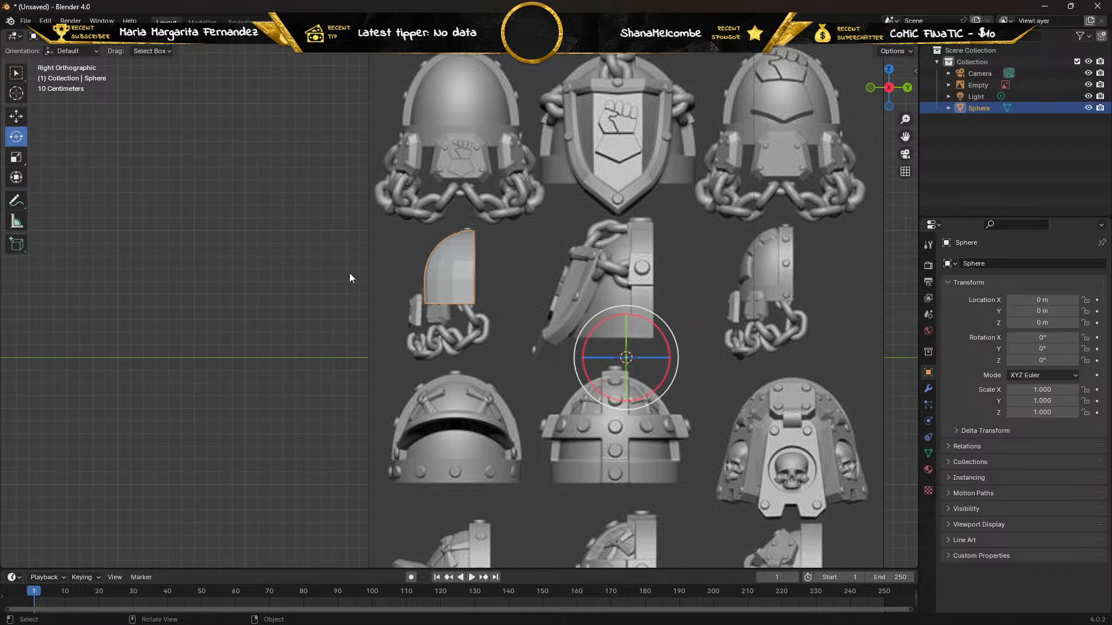
click(1043, 360)
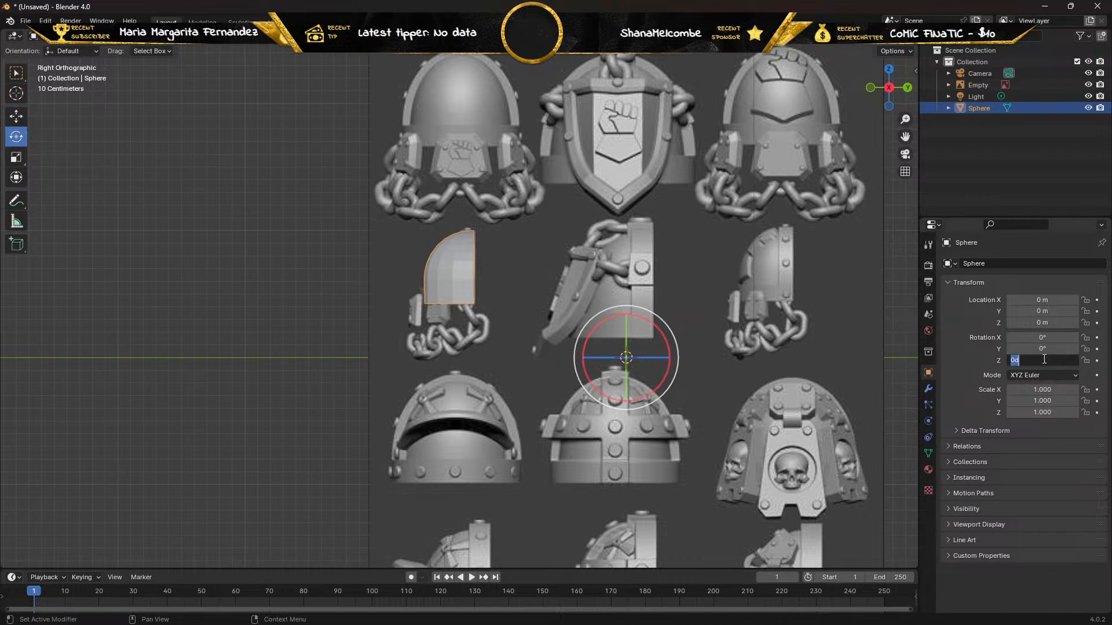
text(90)
key(Return)
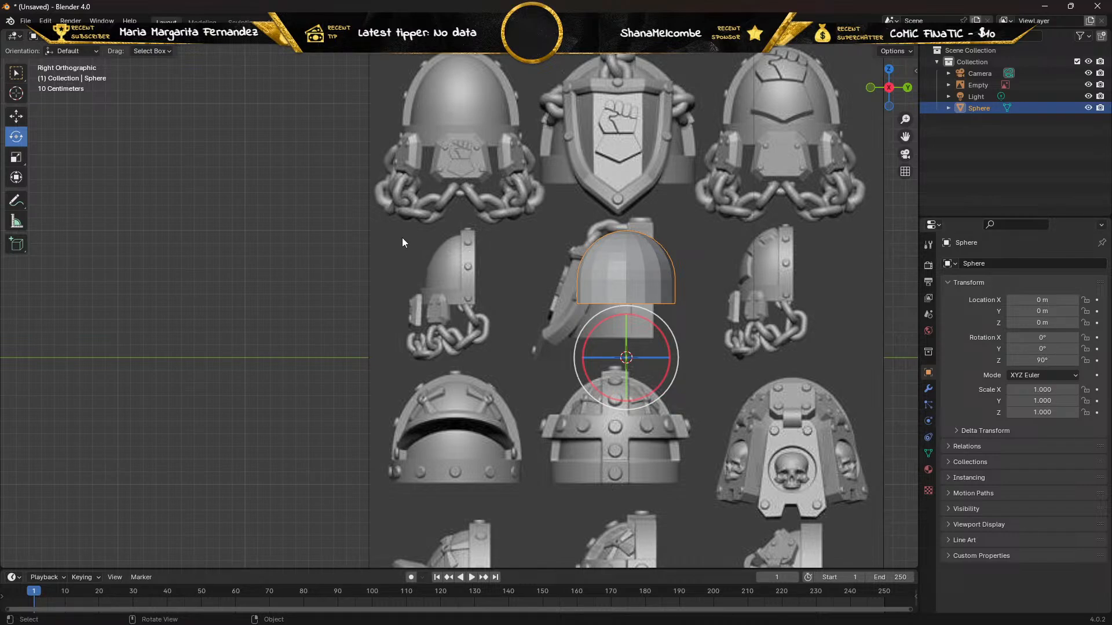
Move the pad over the first shoulder pad in the reference's upper row, at about Y -1.29 m and Z 1.37 m.
click(16, 73)
click(16, 117)
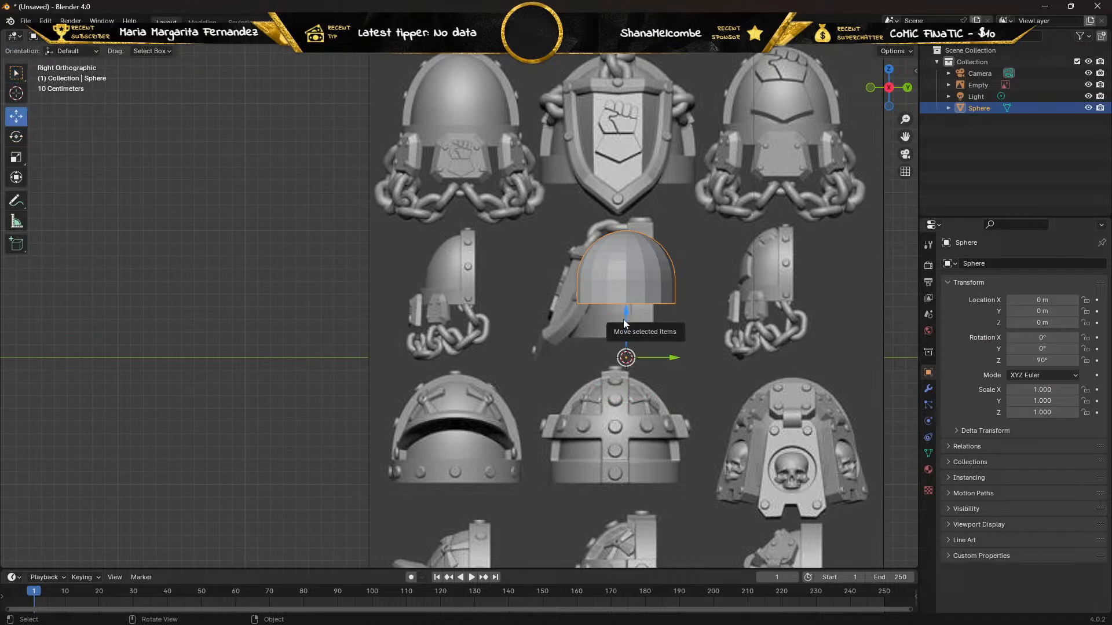
drag(624, 318, 558, 137)
scroll(521, 130, down, 1)
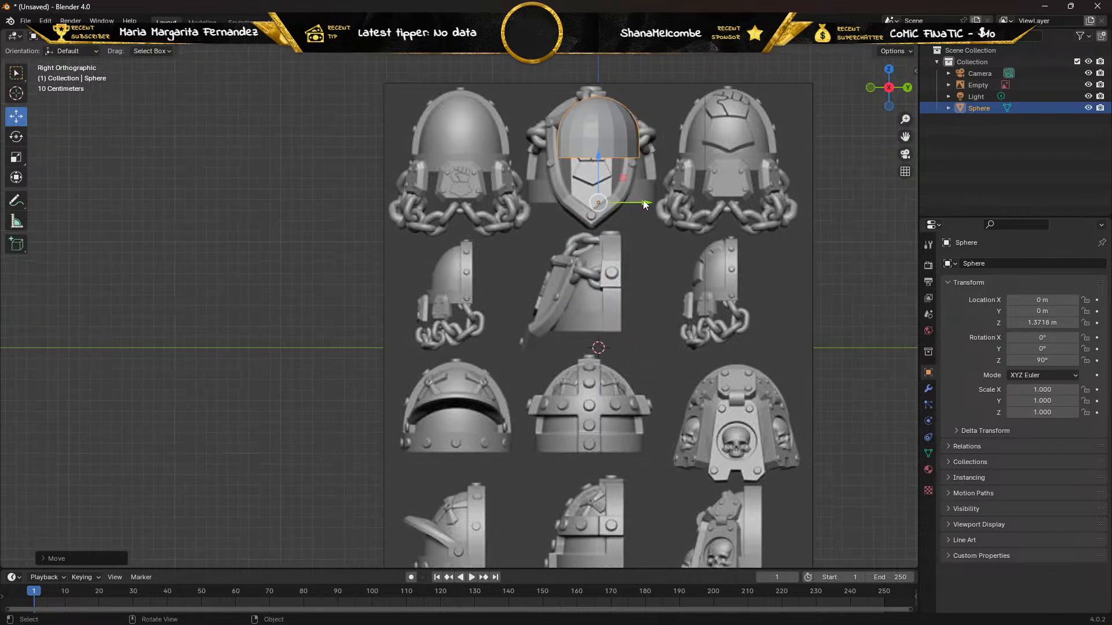
drag(642, 200, 502, 178)
scroll(447, 144, up, 3)
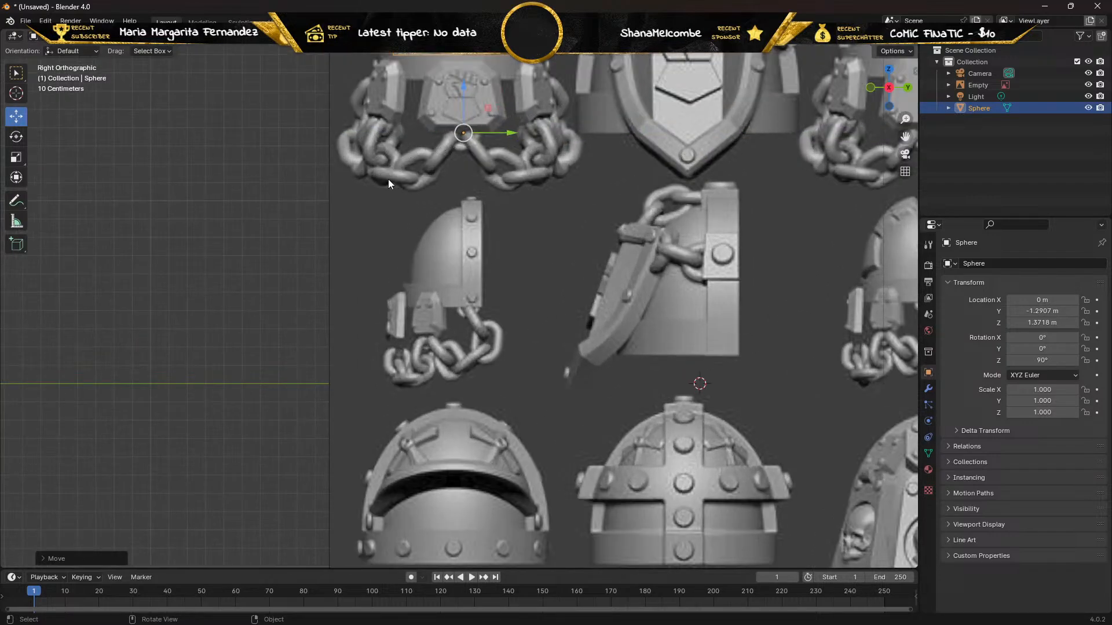
Display the pad as a wireframe so the front-facing shoulder pad reference shows through it.
scroll(394, 202, down, 2)
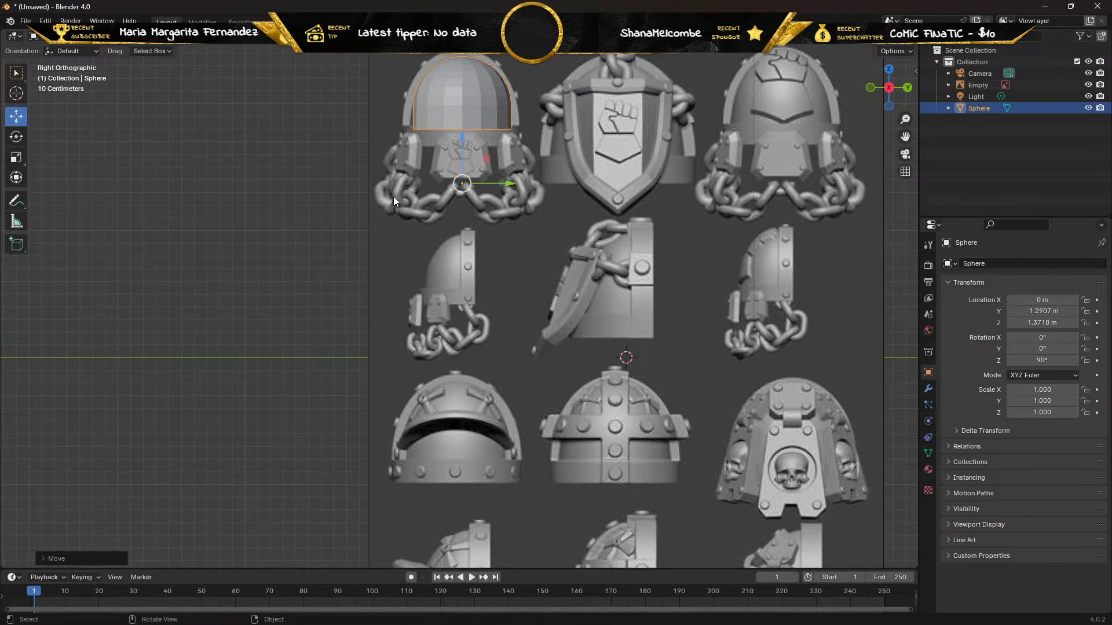
scroll(387, 164, up, 1)
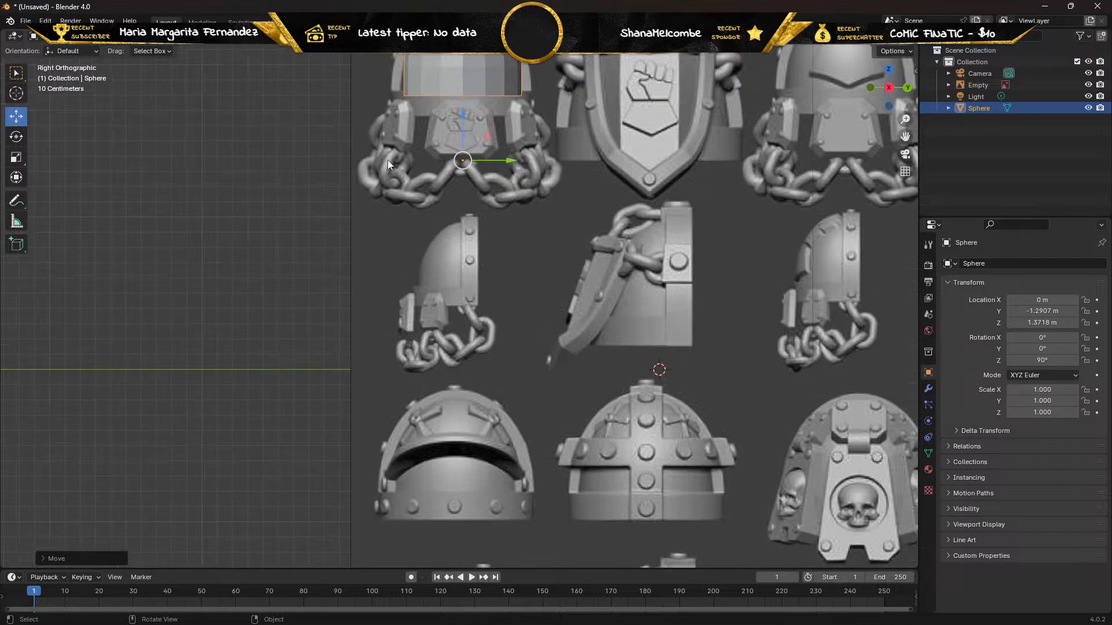
shift+middle_drag(387, 161, 398, 369)
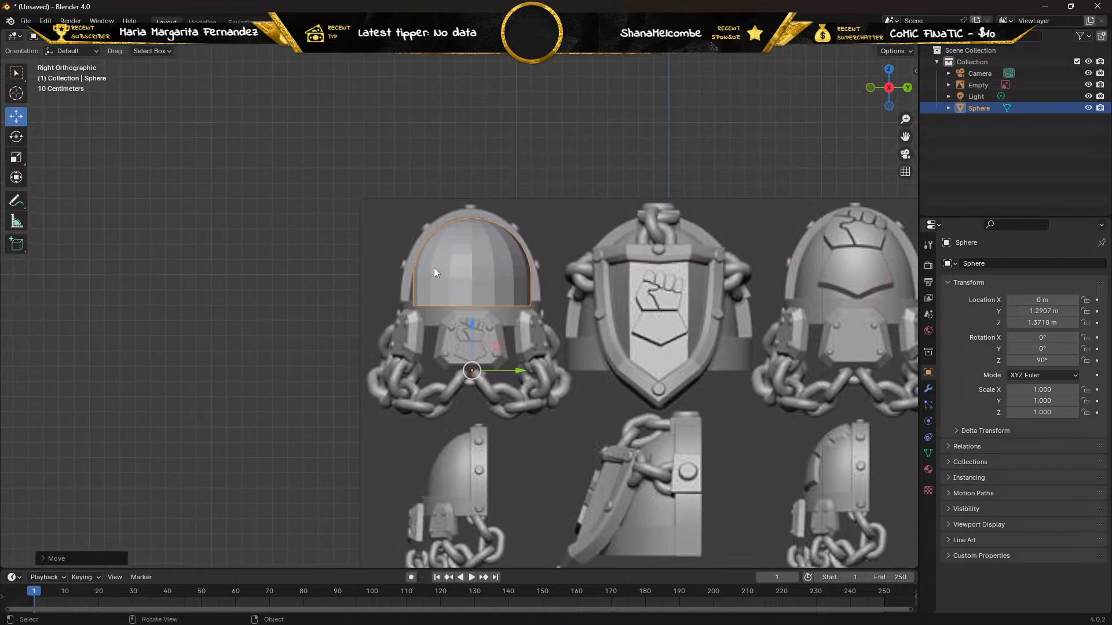
scroll(436, 272, up, 3)
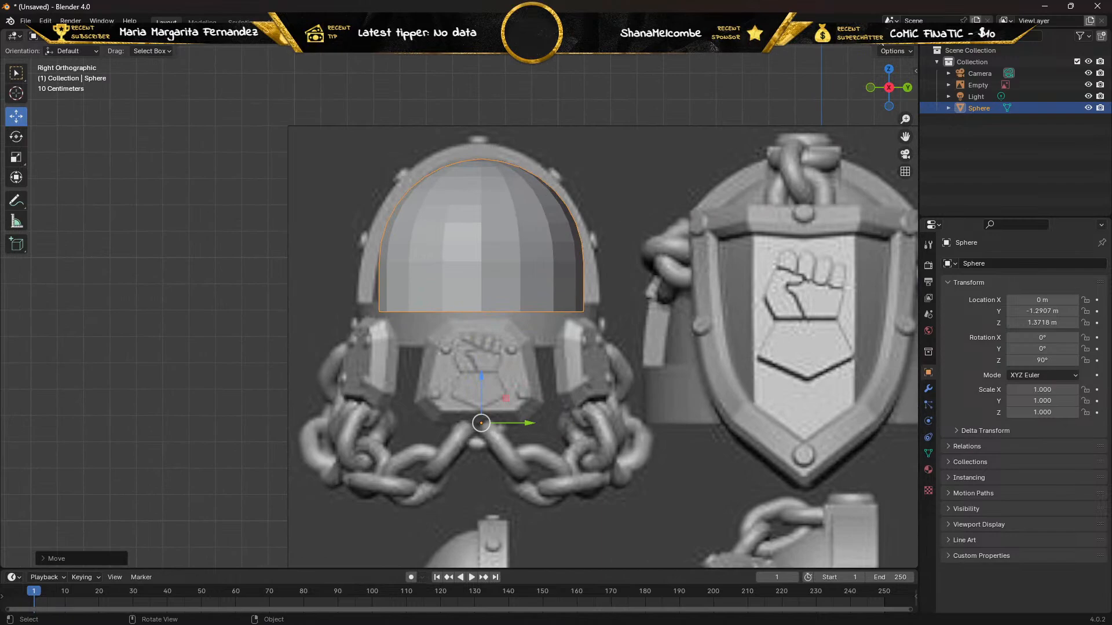
click(860, 35)
scroll(363, 149, up, 2)
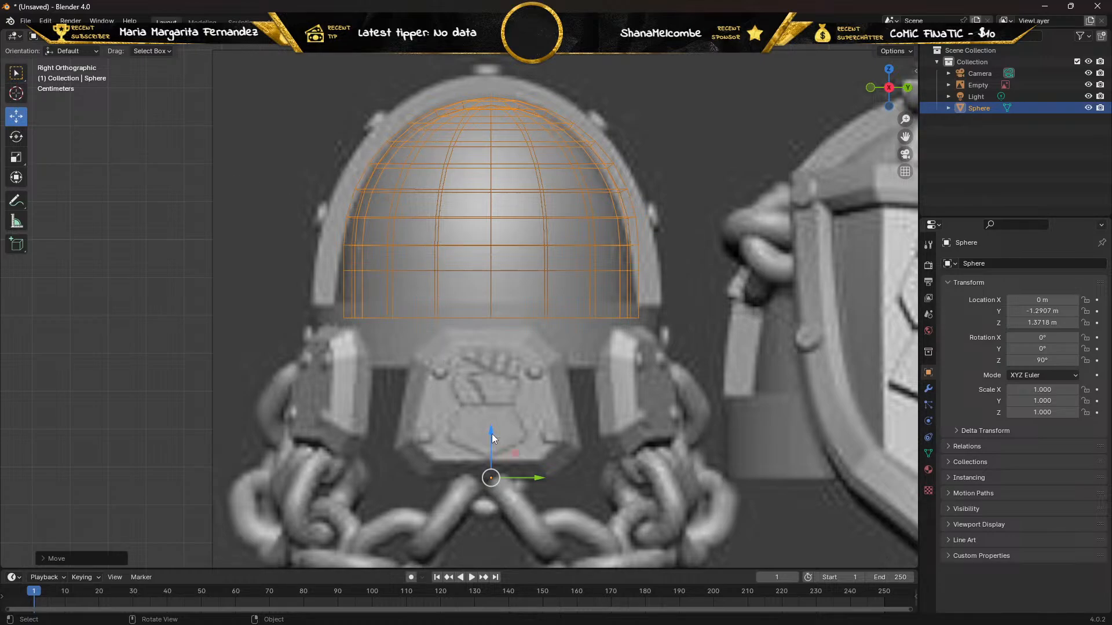
Align the pad with the reference dome by nudging it to Y -1.309 m and Z 1.3886 m, and enter Edit Mode.
drag(491, 434, 445, 425)
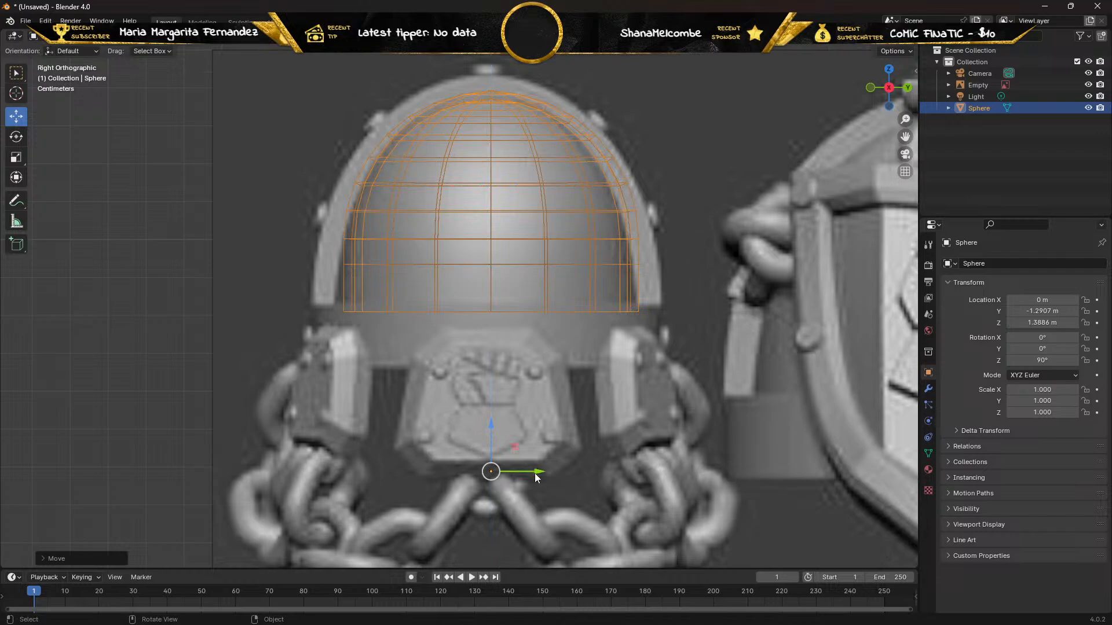
drag(538, 471, 531, 468)
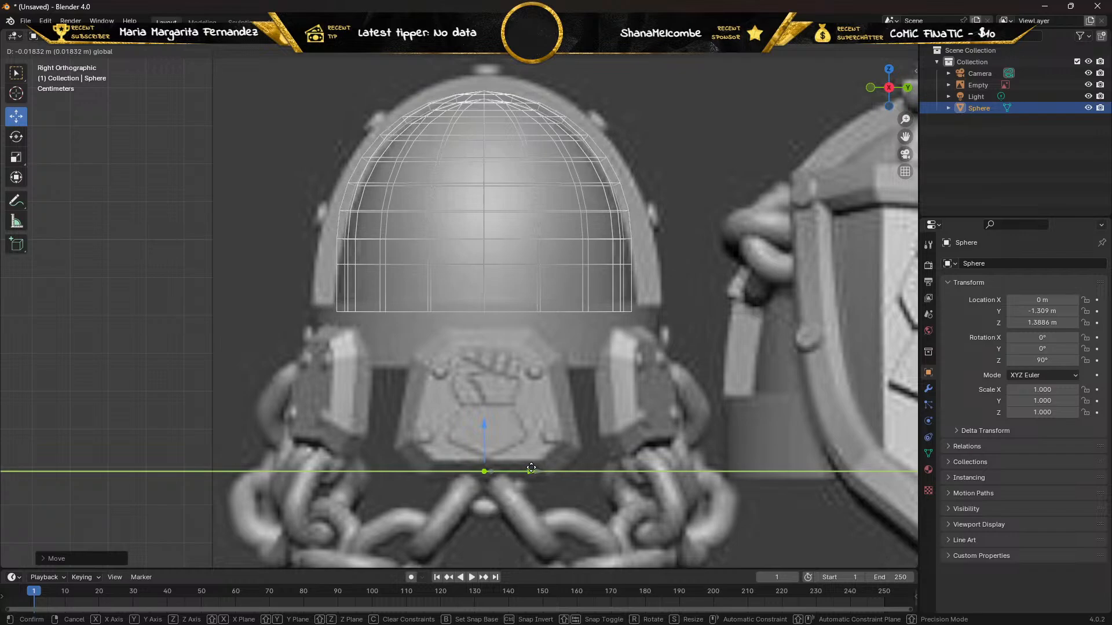
drag(531, 468, 531, 468)
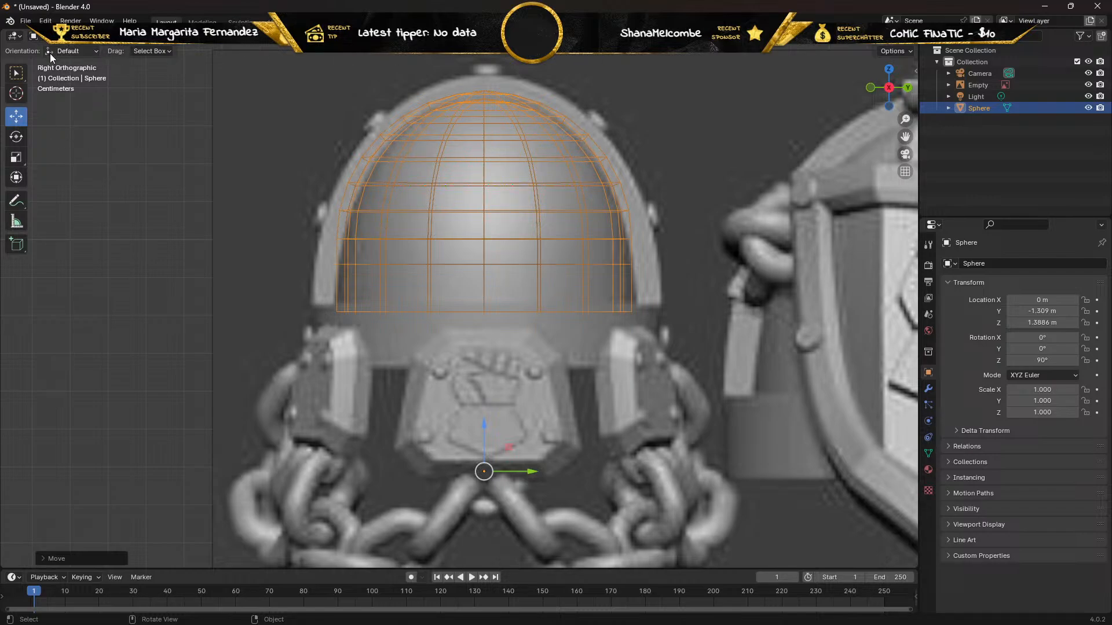
key(Tab)
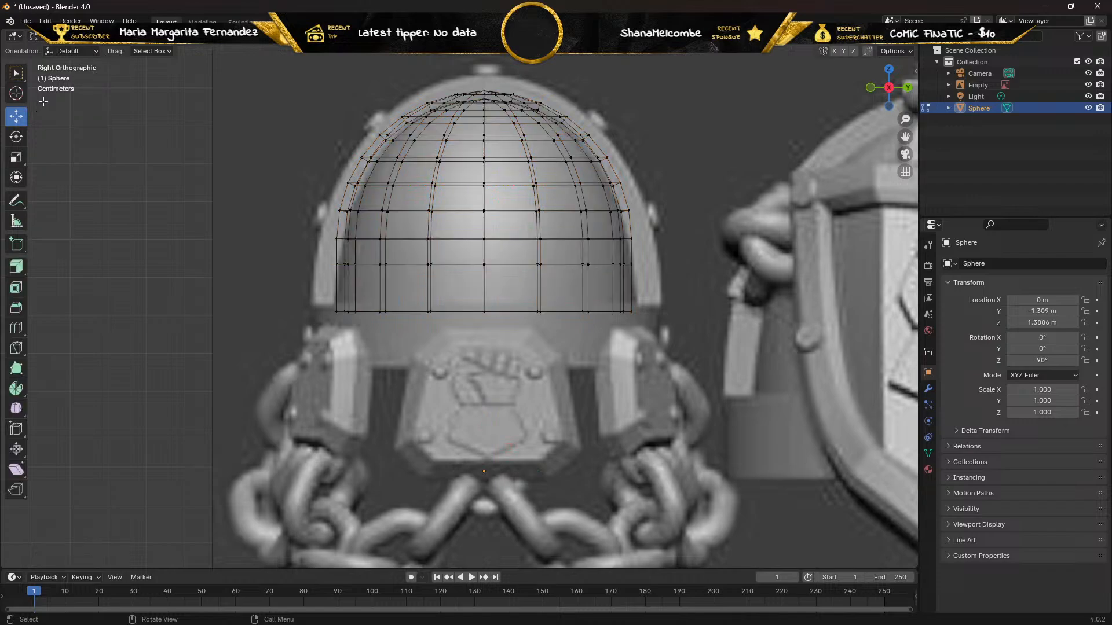
Select the pad's bottom row of vertices and scale it slightly wider along Y to fit the reference dome.
drag(261, 387, 654, 295)
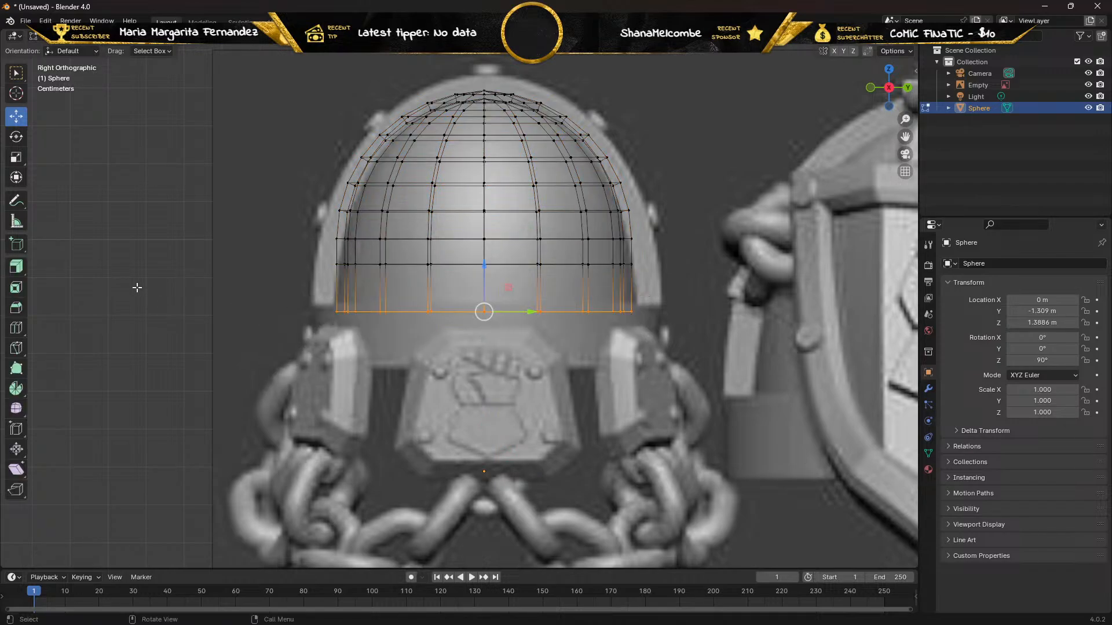
click(16, 159)
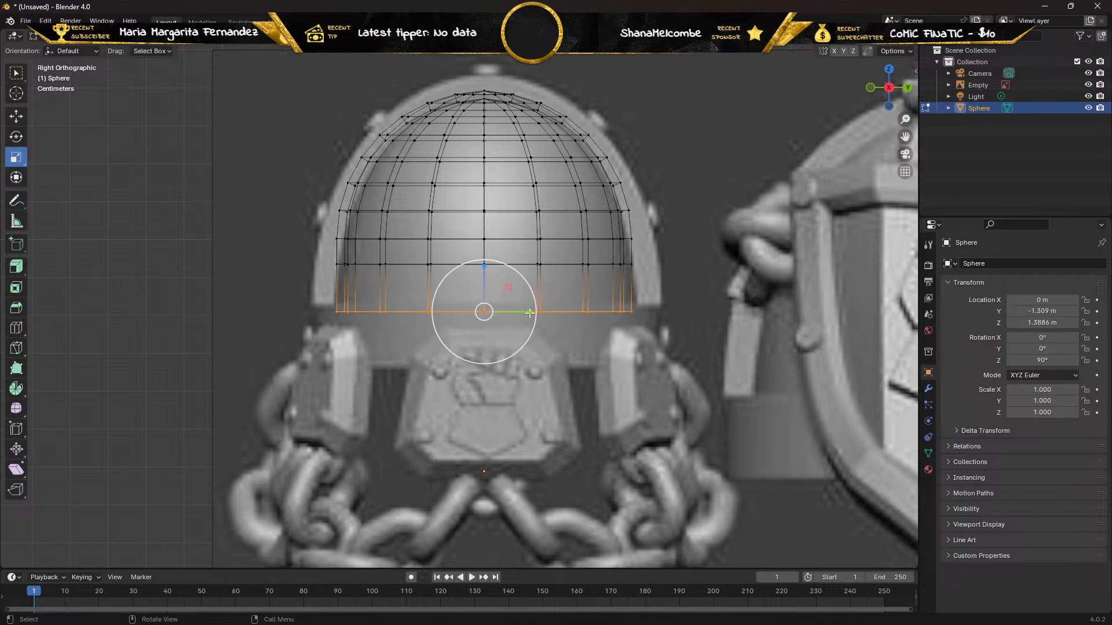
drag(530, 312, 530, 312)
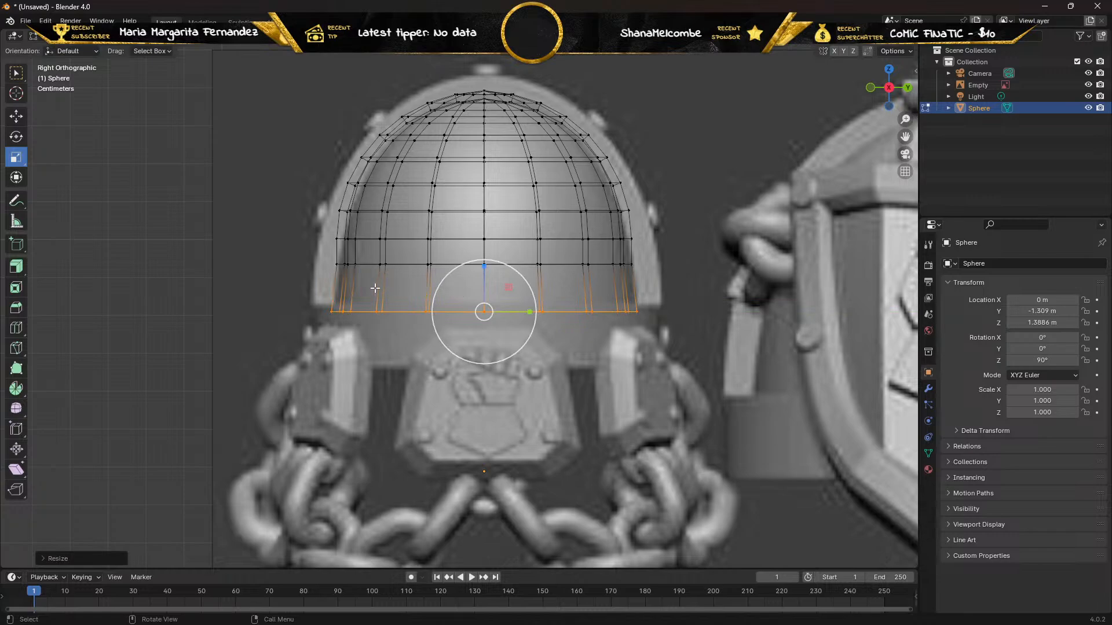
Select the third row of vertices from the bottom and narrow it along Y to a scale of about 0.96.
drag(317, 228, 673, 253)
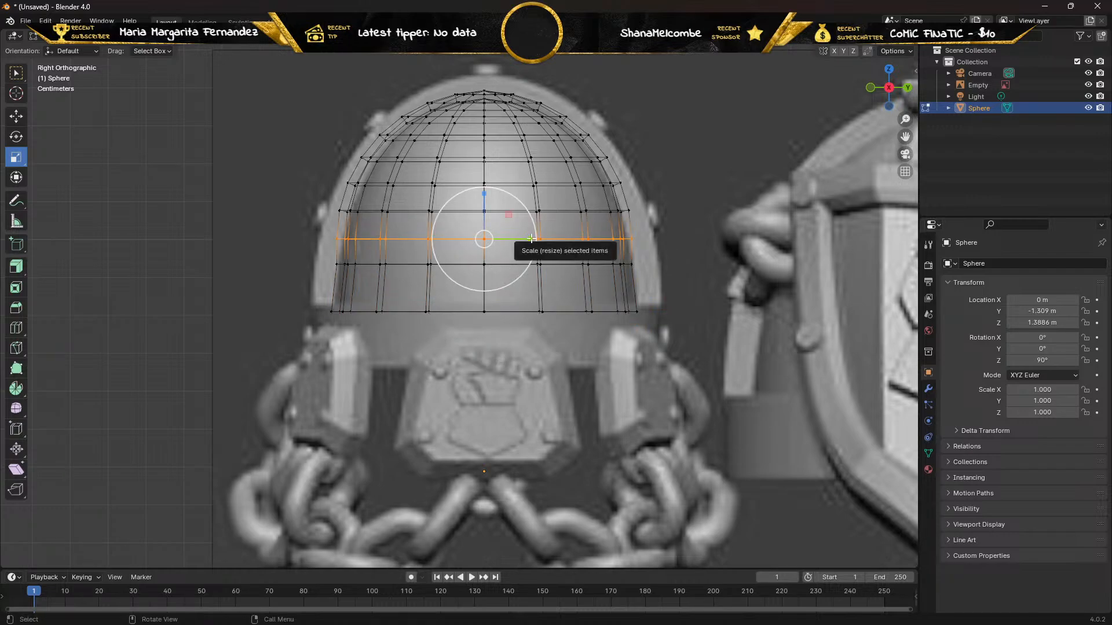
drag(531, 238, 528, 240)
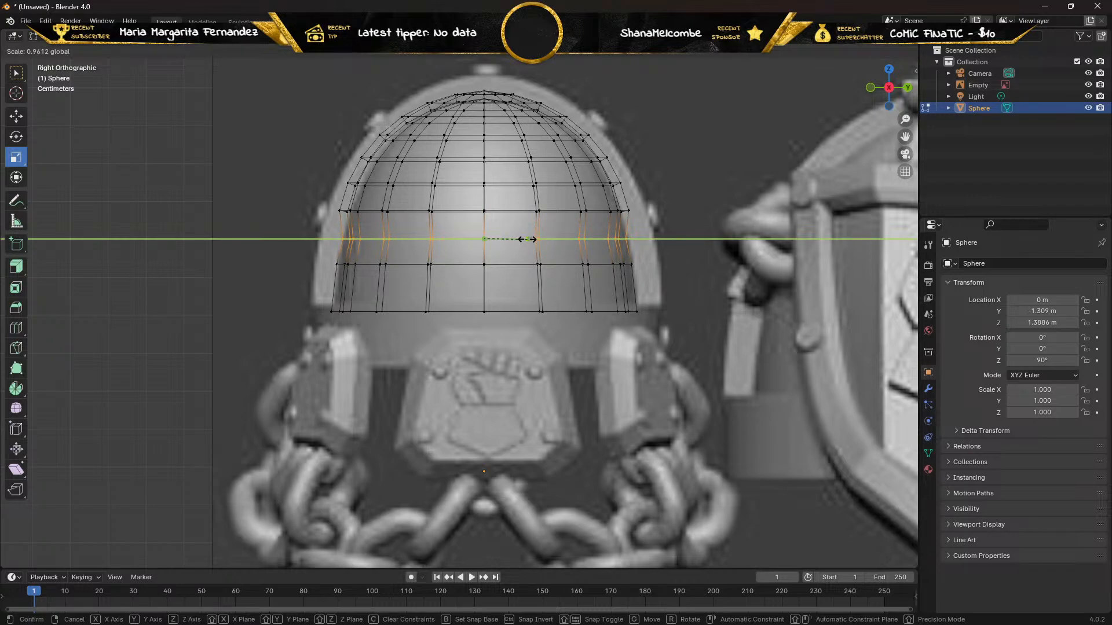
drag(527, 239, 528, 239)
Scale the fourth, fifth and sixth vertex rows from the bottom narrower, one at a time, to follow the reference dome's outline.
drag(315, 194, 649, 220)
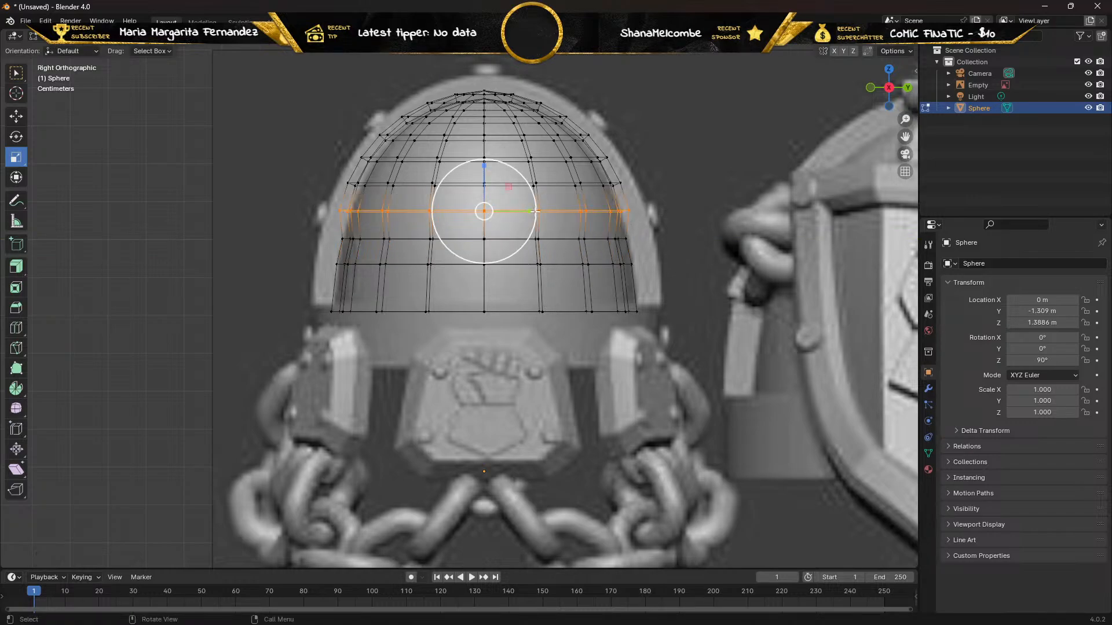
drag(533, 212, 532, 213)
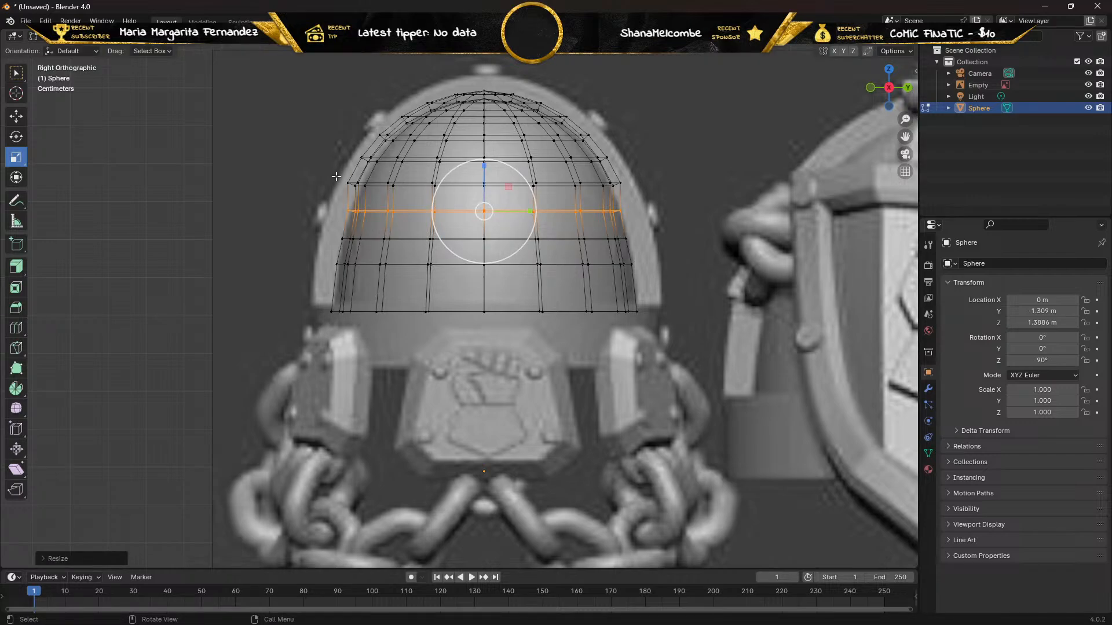
alt+click(629, 192)
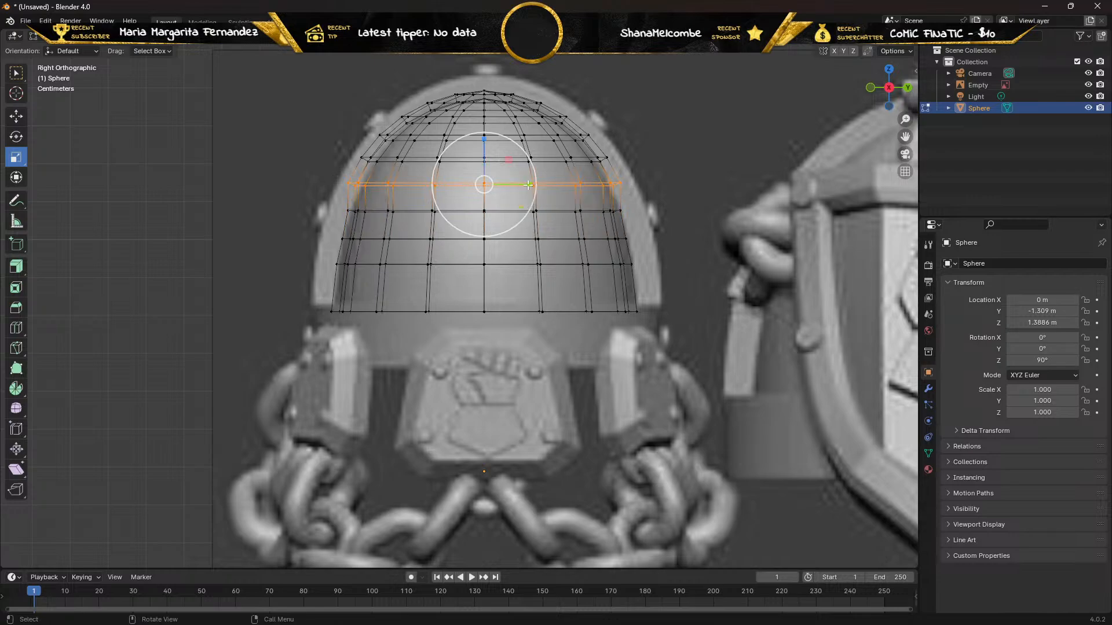
drag(530, 185, 524, 185)
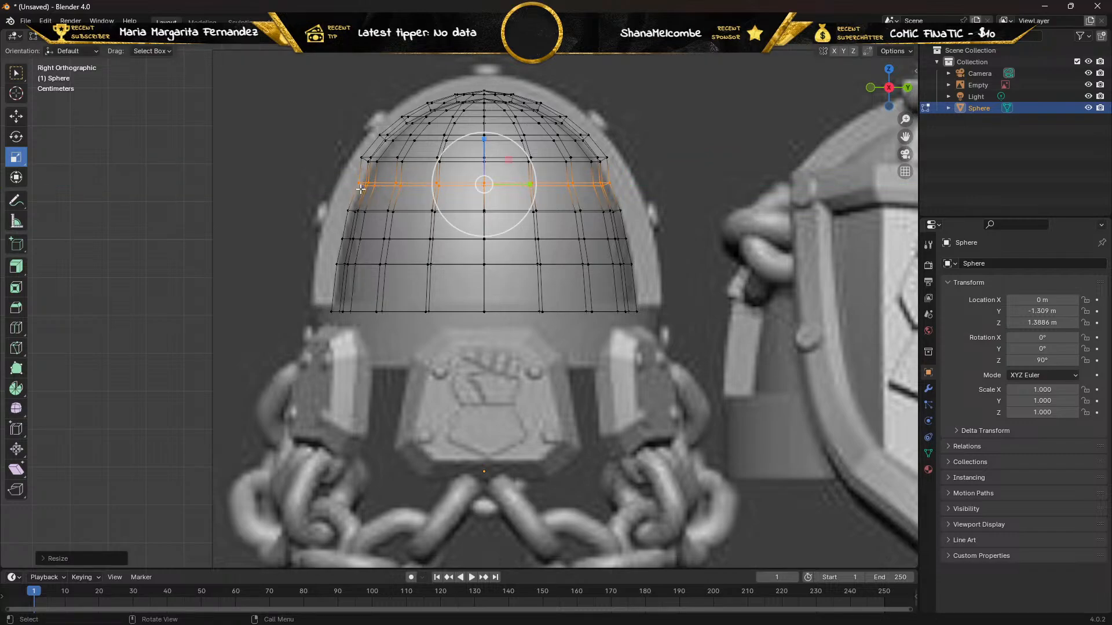
drag(351, 152, 622, 172)
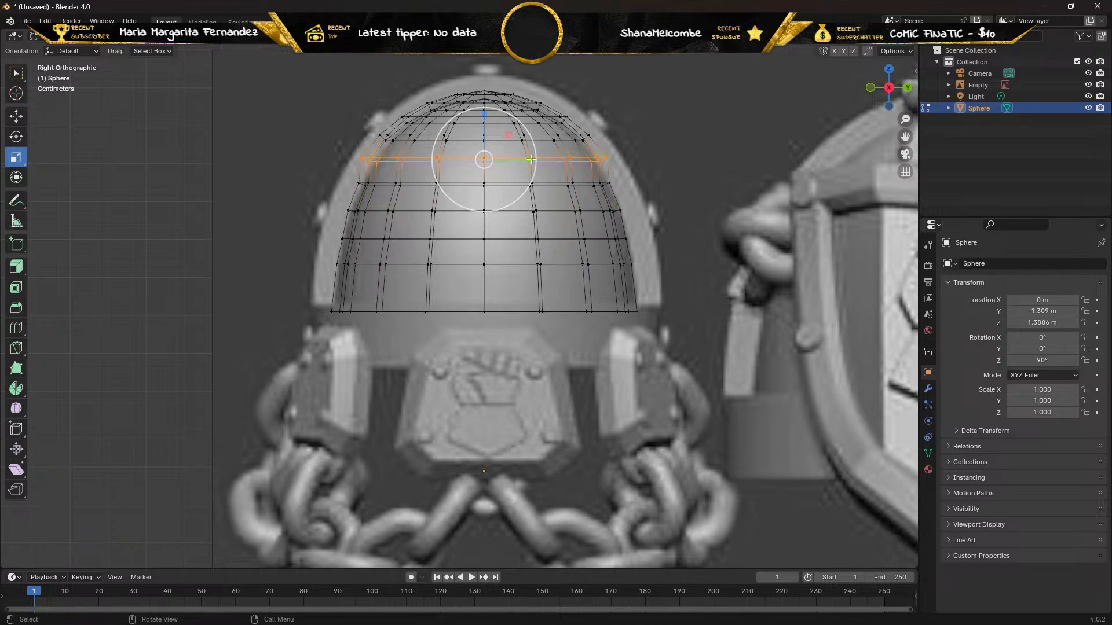
drag(530, 159, 525, 160)
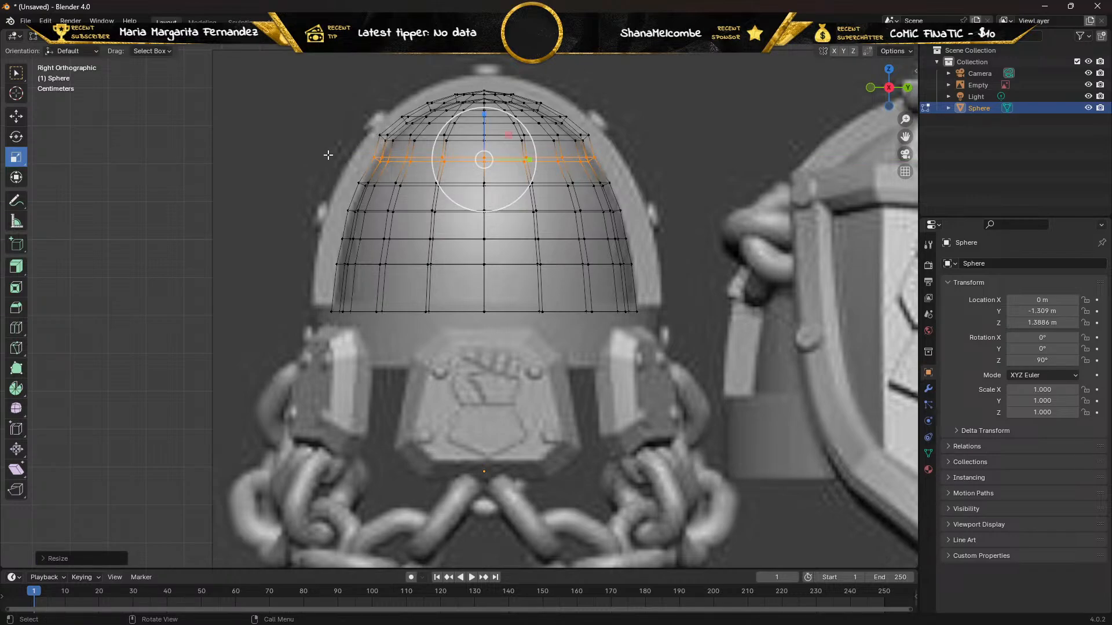
Select the seventh vertex row from the bottom and narrow it along Y to a scale of about 0.877.
shift+middle_drag(301, 148, 281, 265)
scroll(302, 265, up, 3)
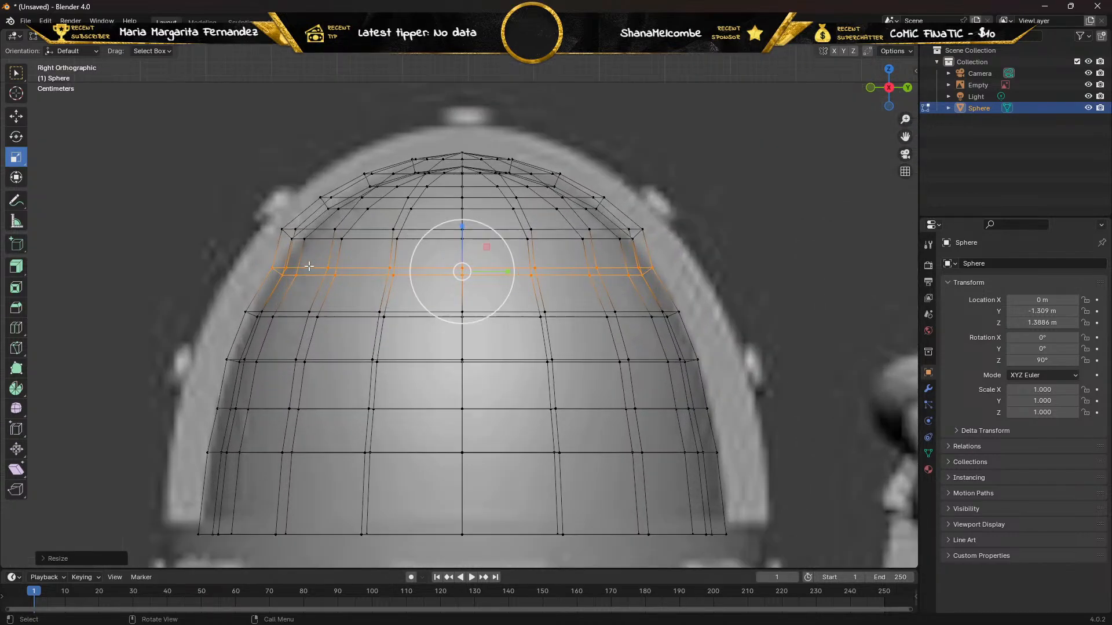
shift+drag(268, 223, 641, 245)
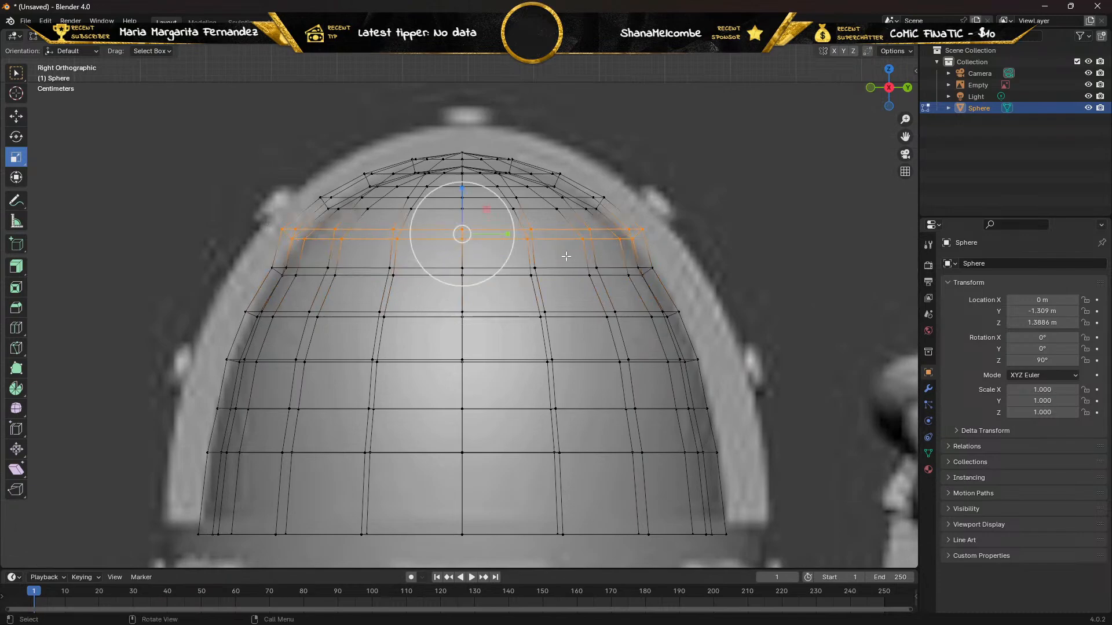
drag(508, 235, 495, 233)
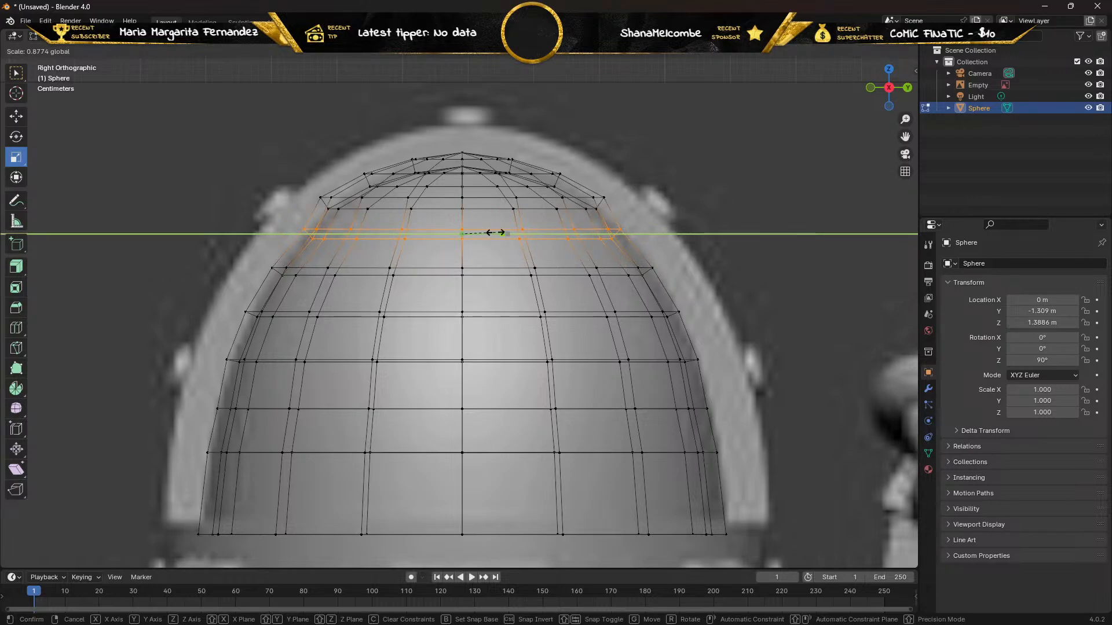
click(496, 233)
Narrow the next two vertex rows upward along Y, the lower to a scale of about 0.875 and the upper to about 0.863.
drag(313, 190, 616, 214)
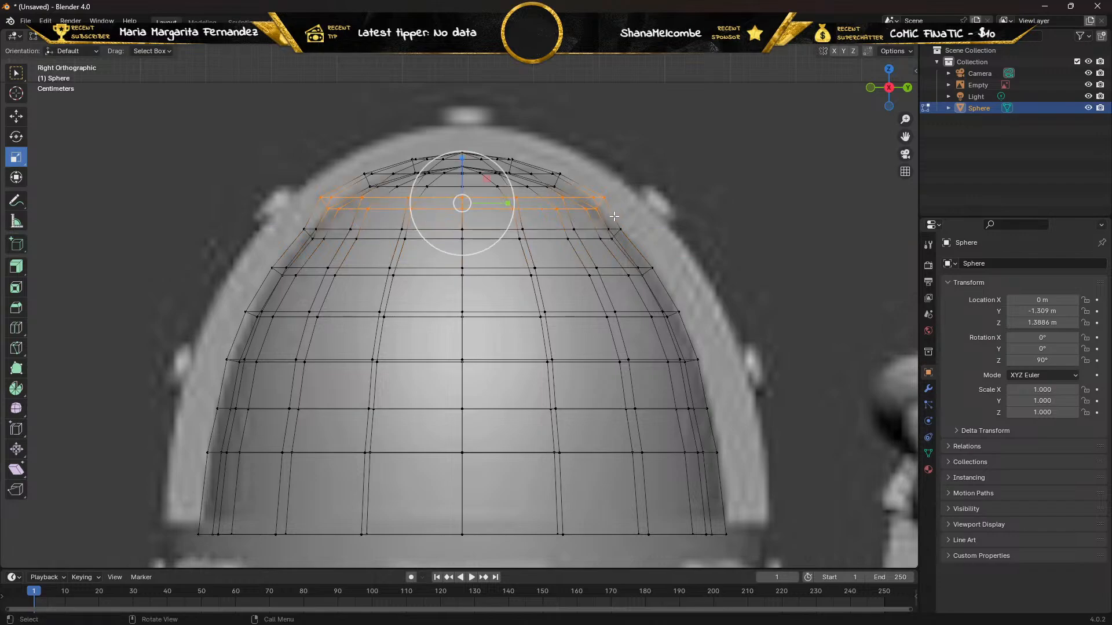
drag(508, 203, 503, 204)
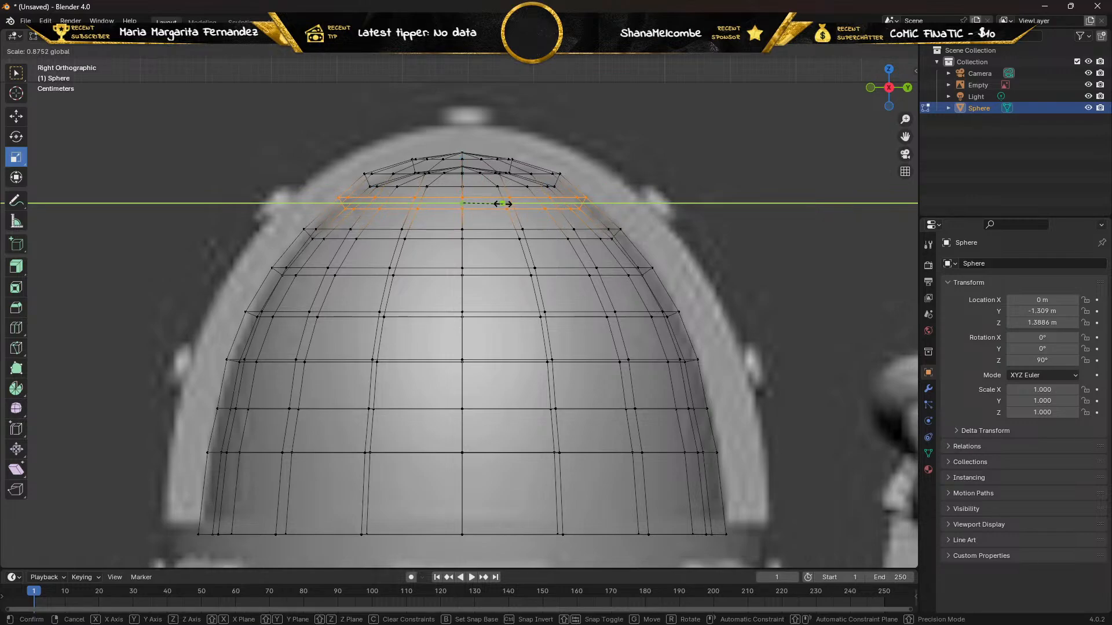
drag(503, 204, 503, 203)
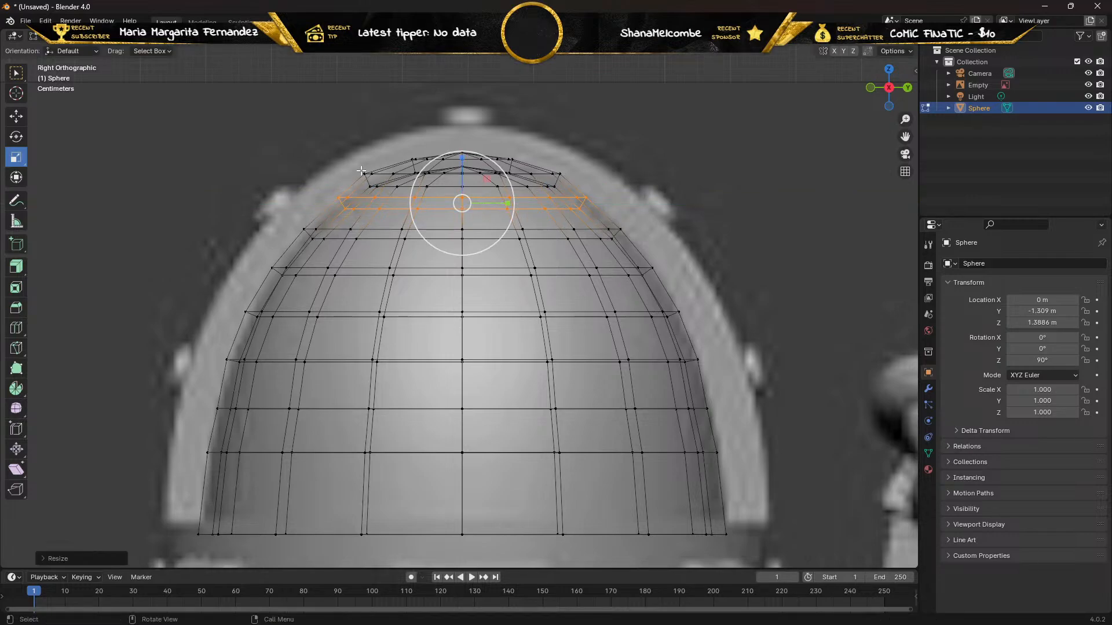
drag(361, 171, 577, 192)
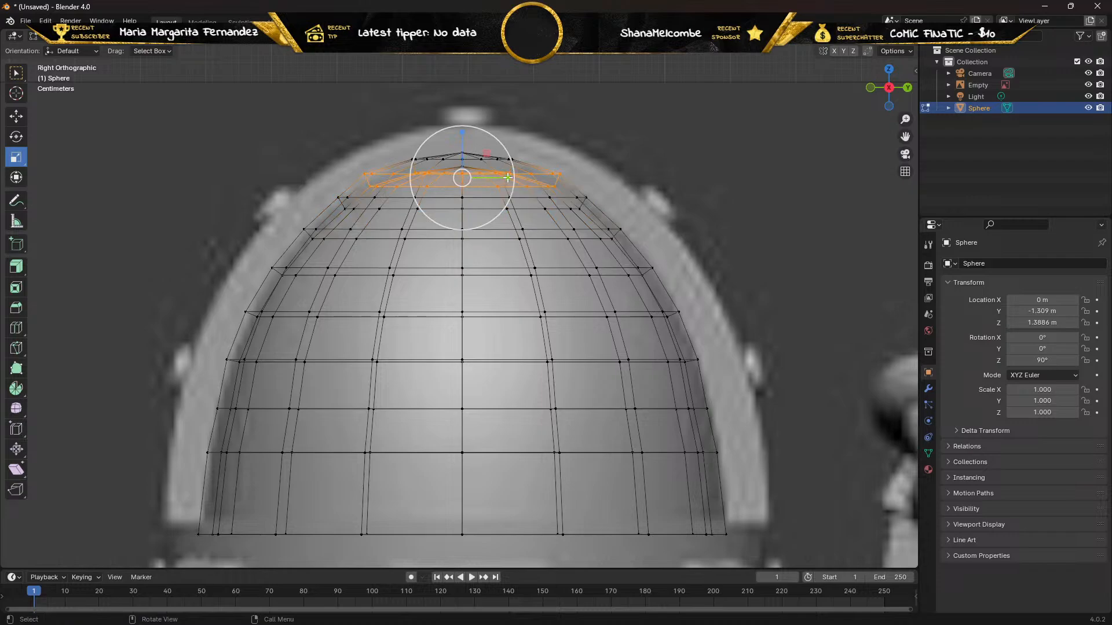
drag(502, 180, 496, 179)
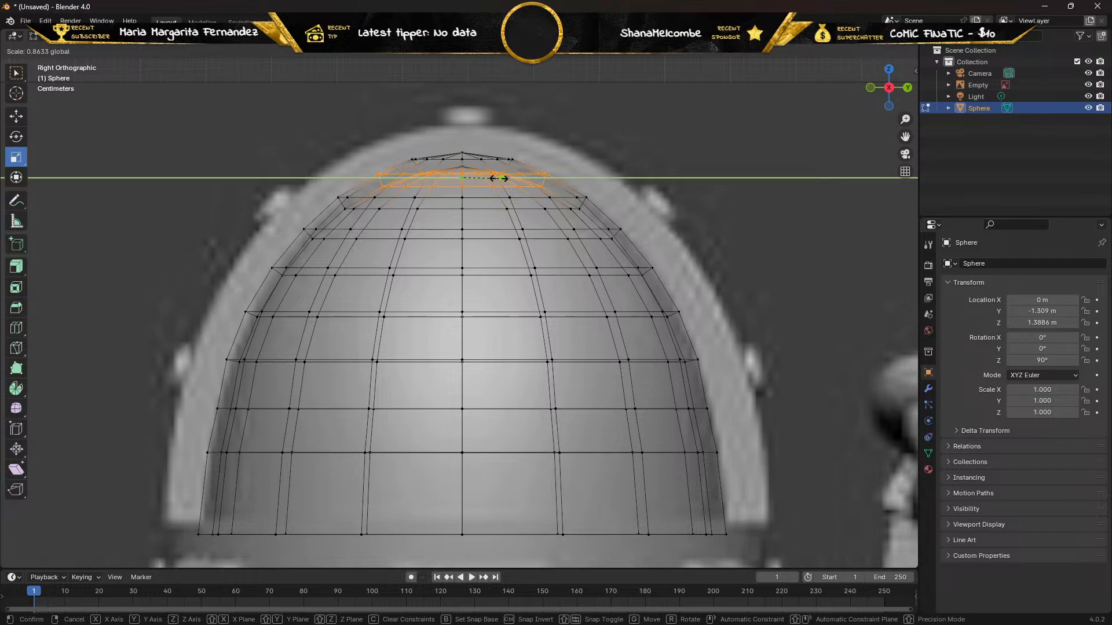
click(502, 179)
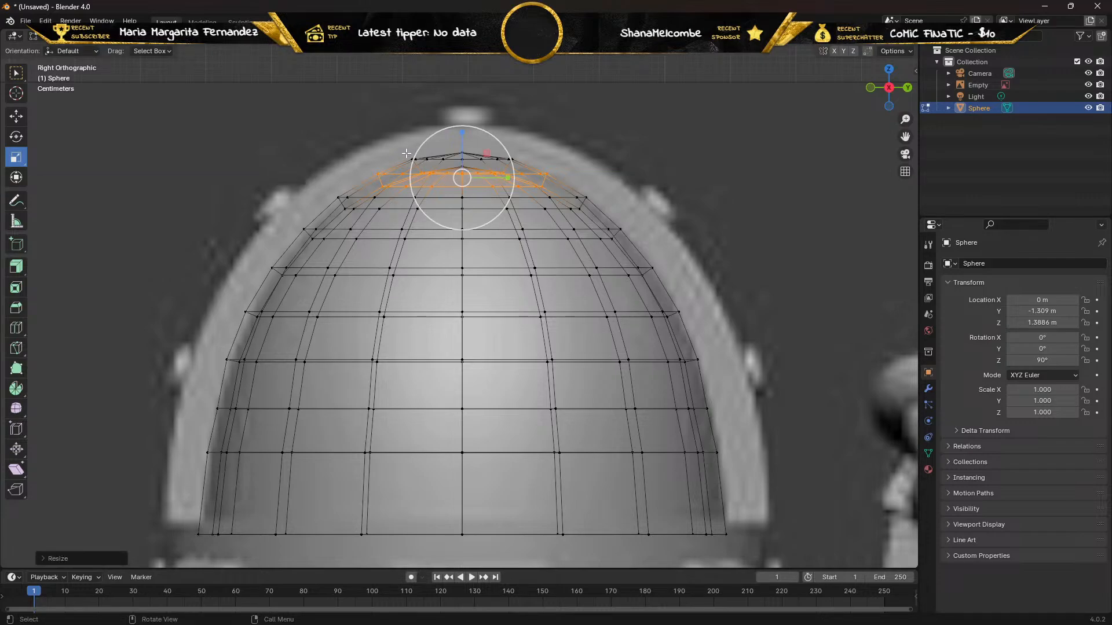
key(s)
click(438, 163)
key(ctrl+z)
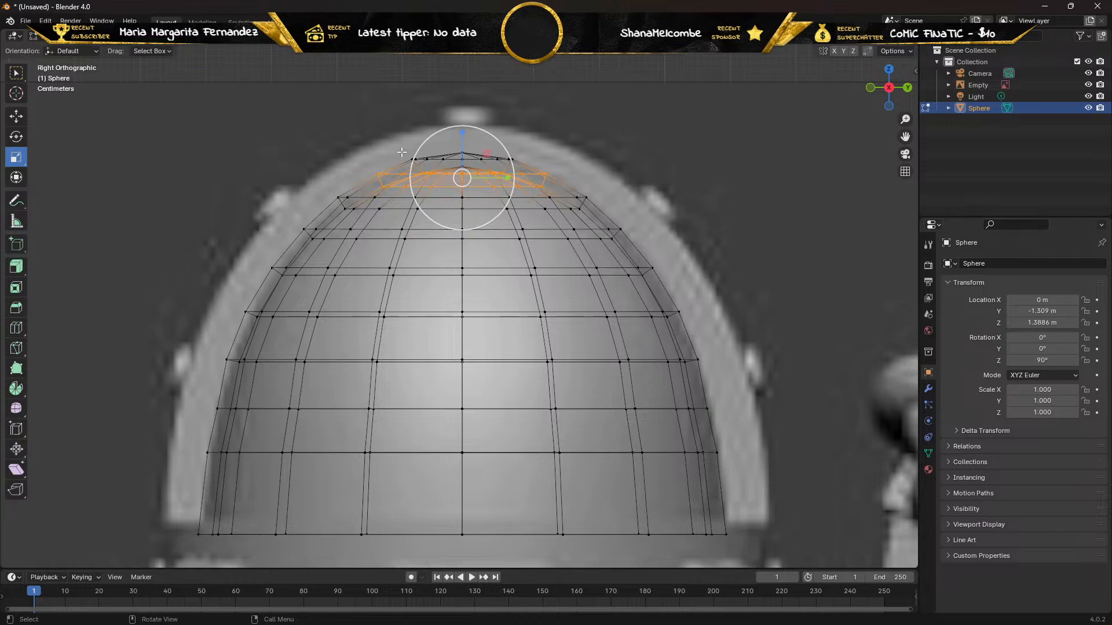
drag(402, 152, 527, 169)
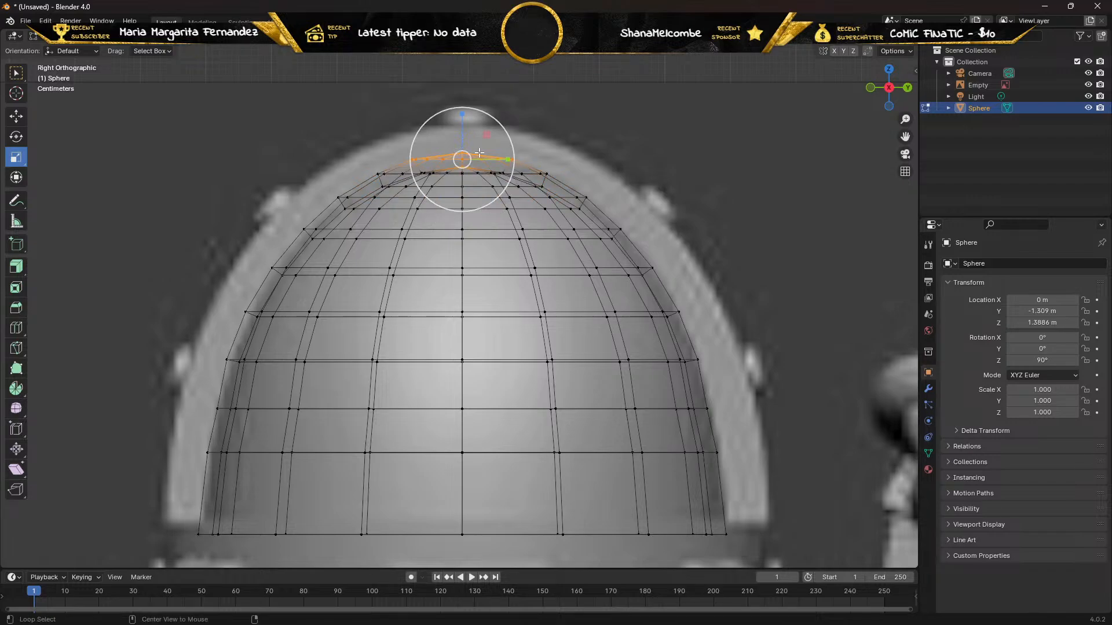
shift+drag(442, 146, 468, 151)
key(ctrl+z)
key(ctrl+z)
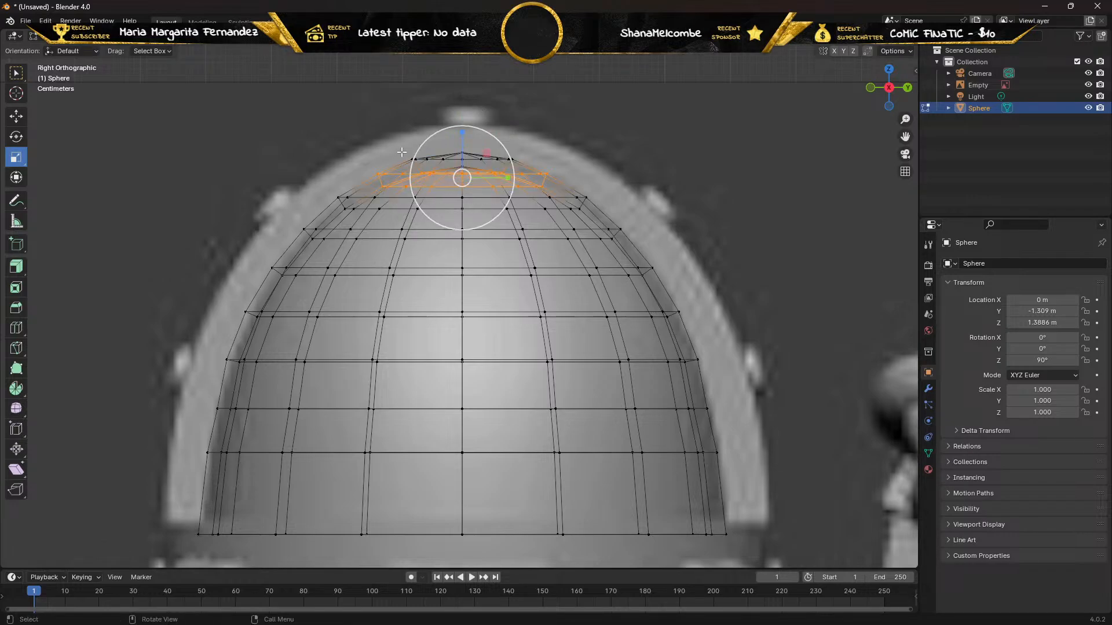
Select the outer shell's vertex ring just below the top point and narrow it along Y to a scale of about 0.876.
scroll(404, 152, up, 1)
shift+middle_drag(366, 146, 355, 312)
scroll(351, 289, up, 5)
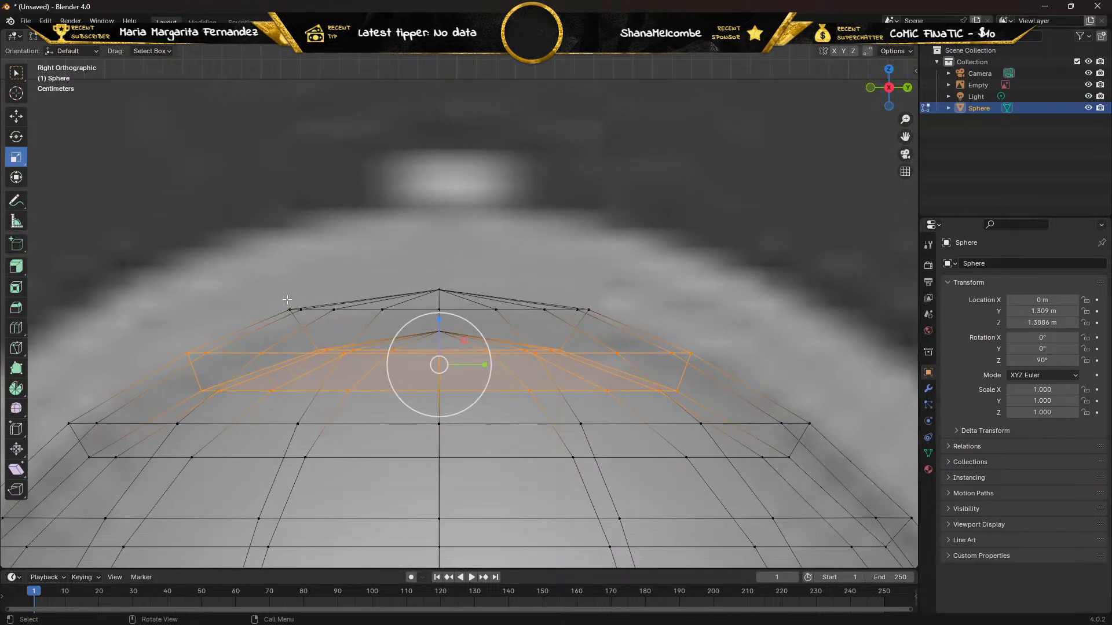
drag(274, 301, 593, 319)
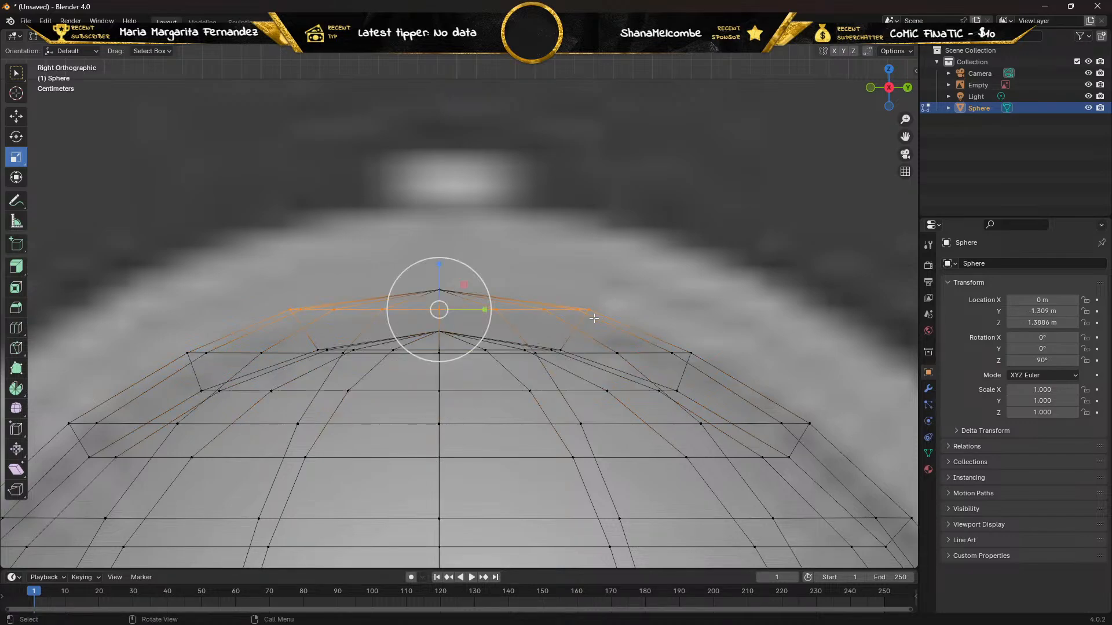
drag(484, 311, 478, 310)
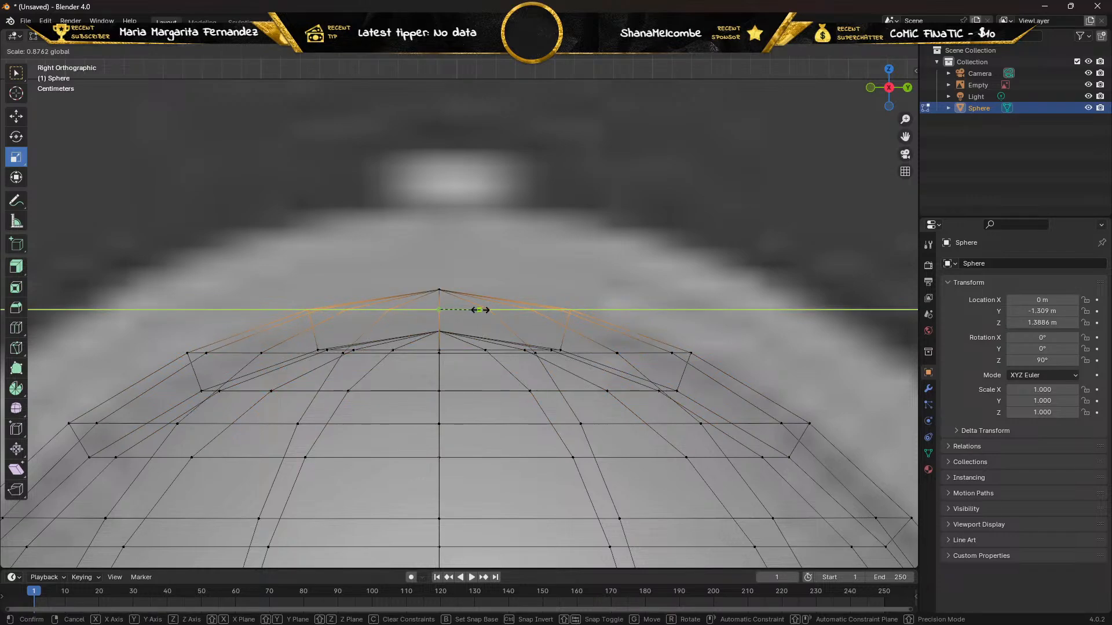
drag(478, 310, 479, 310)
In front view, widen the indented fourth row from the bottom along X until it lines up with its neighbours, and return to right view.
scroll(291, 323, down, 6)
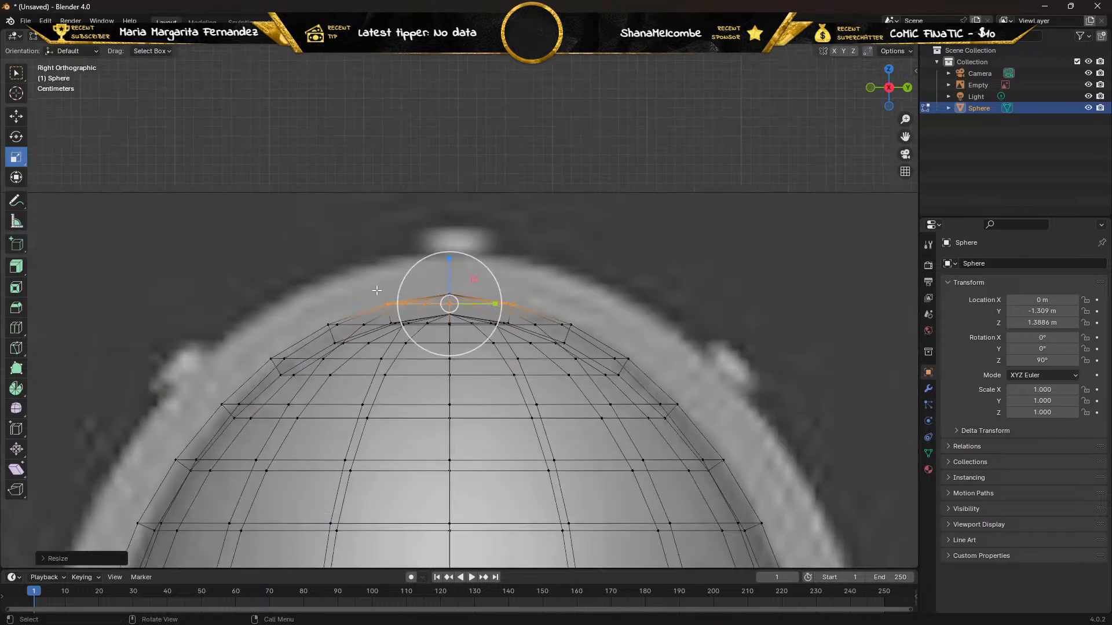
middle_drag(291, 324, 407, 325)
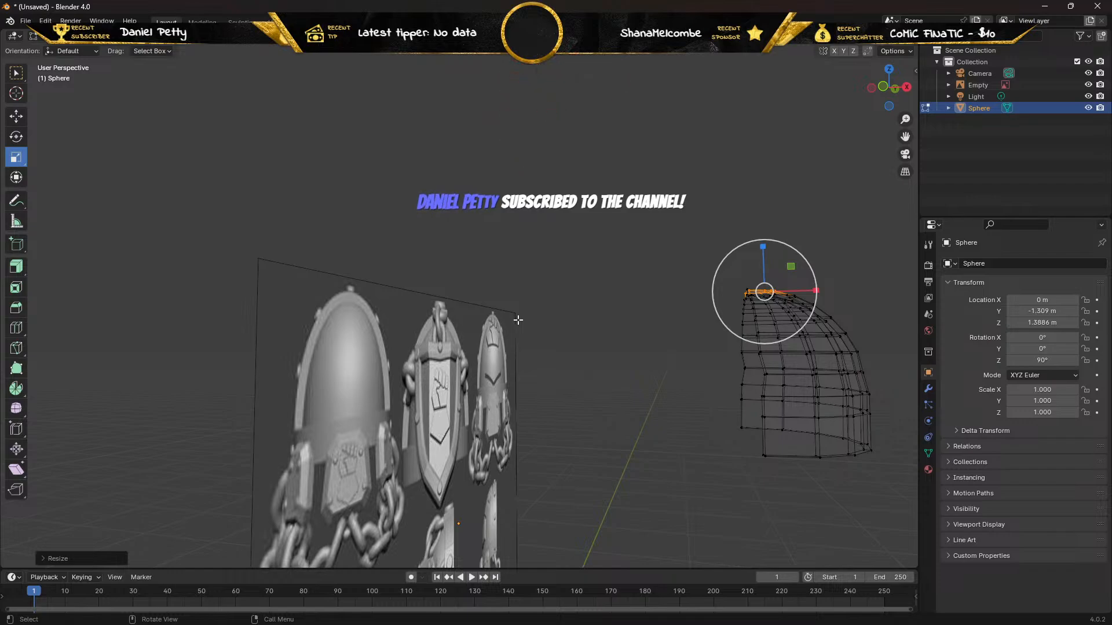
key(KP_1)
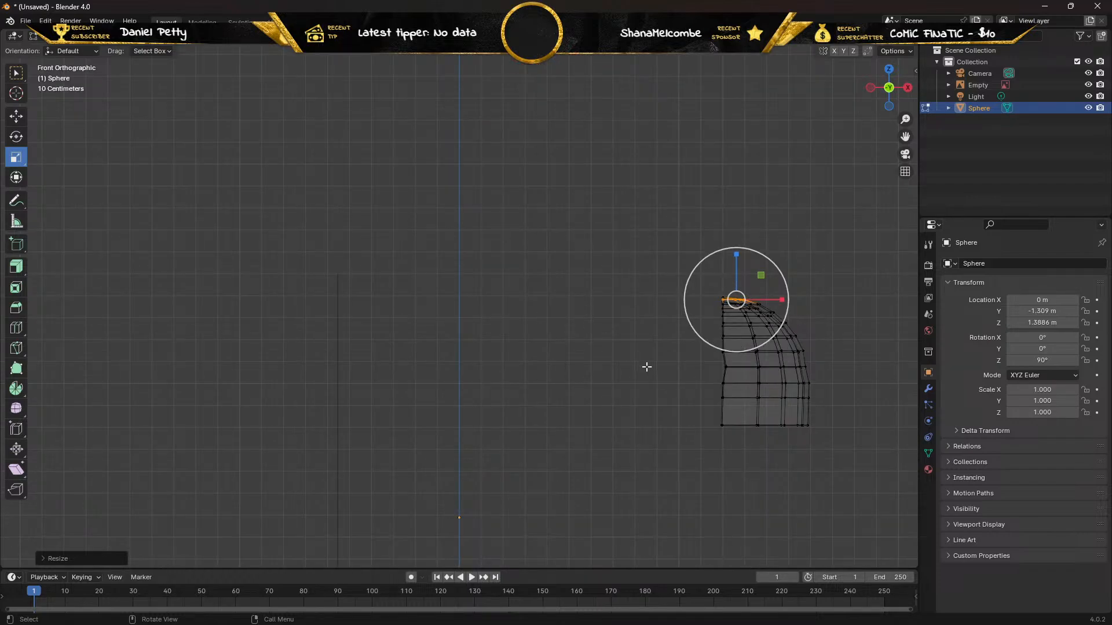
scroll(666, 371, up, 3)
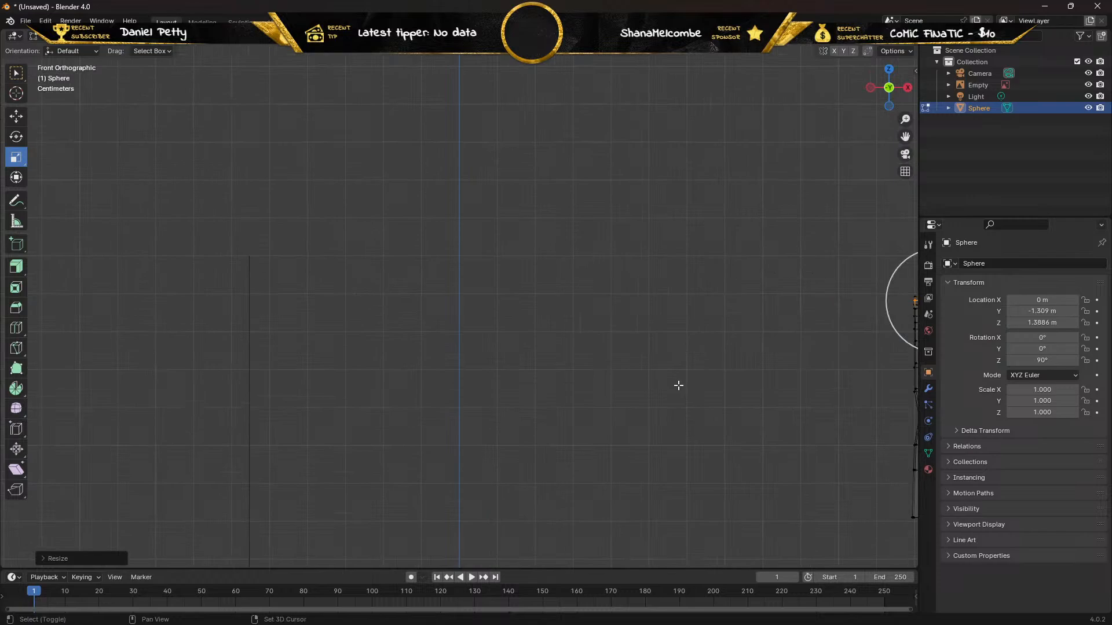
shift+middle_drag(678, 385, 255, 263)
scroll(431, 285, up, 3)
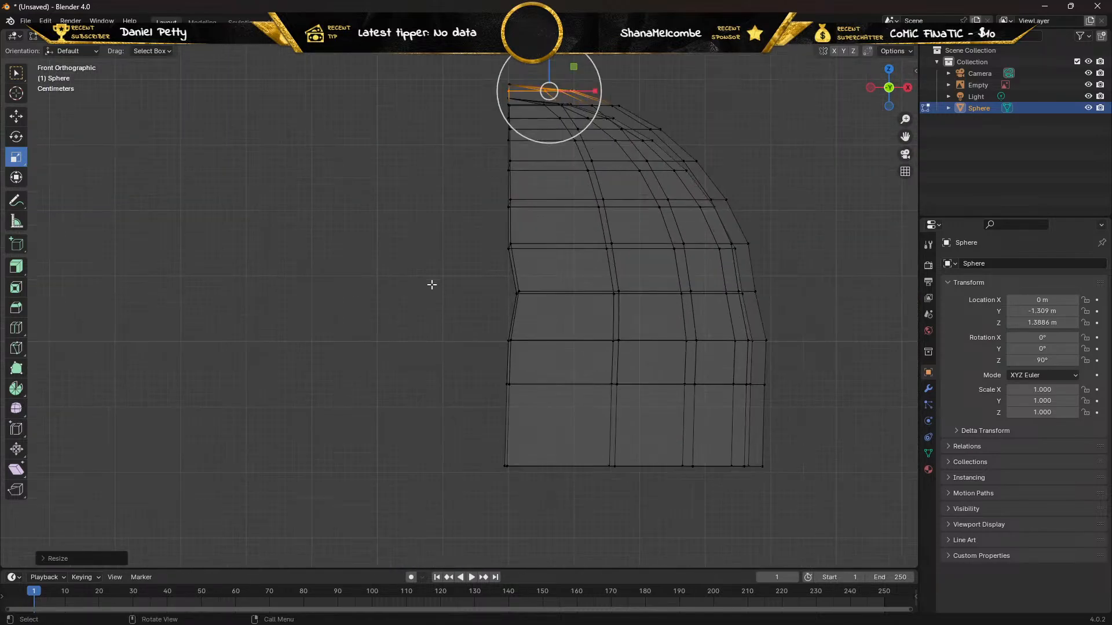
scroll(434, 285, up, 1)
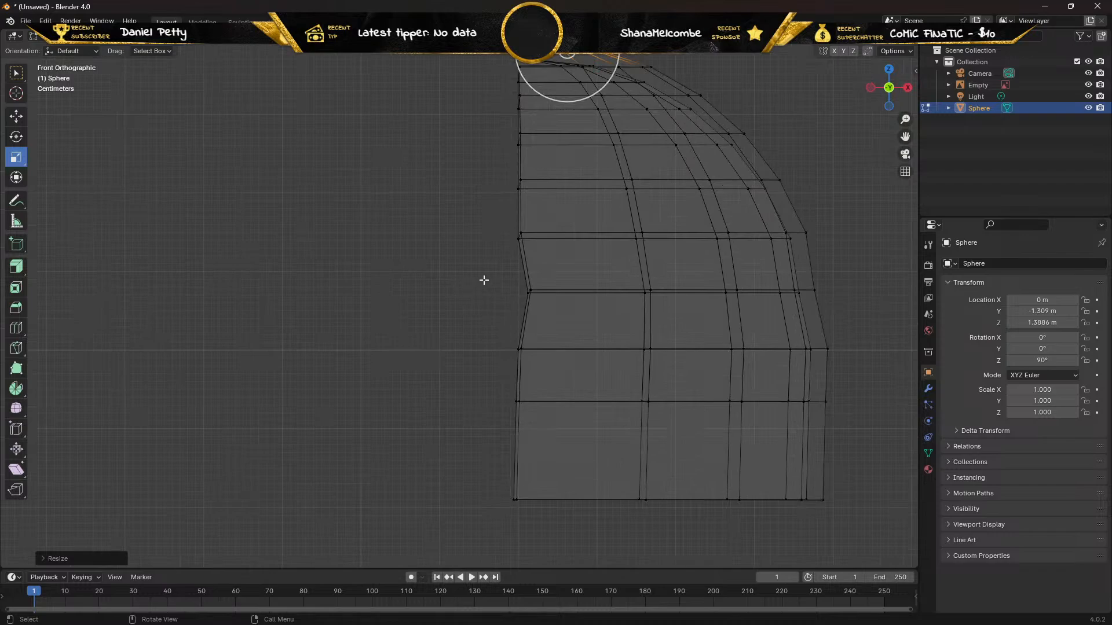
drag(463, 271, 854, 322)
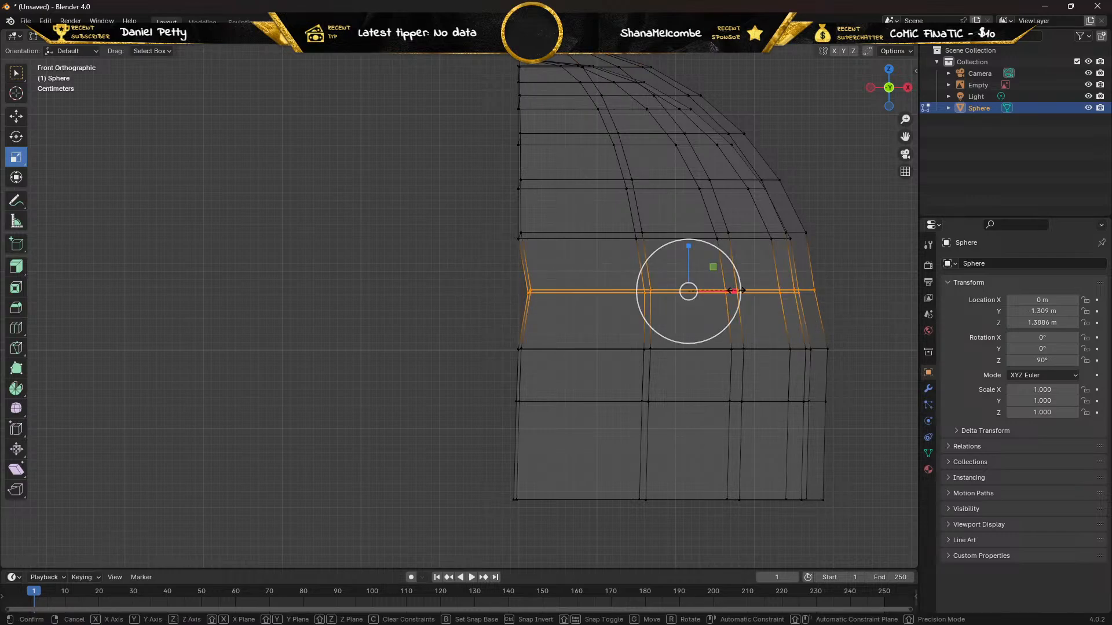
drag(736, 291, 739, 290)
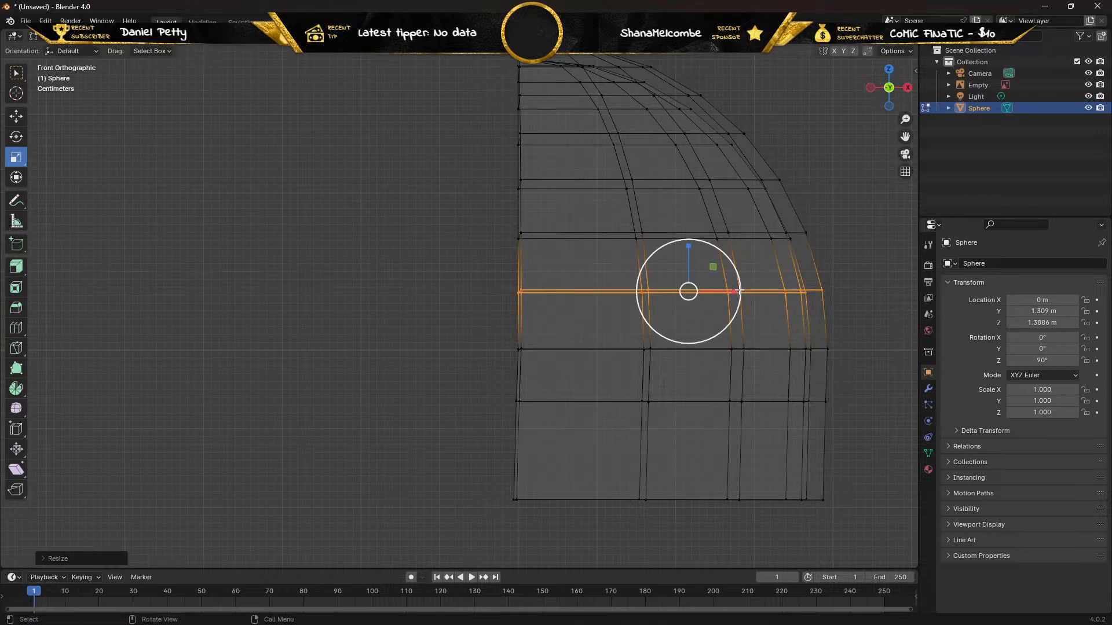
middle_drag(513, 290, 382, 279)
key(KP_3)
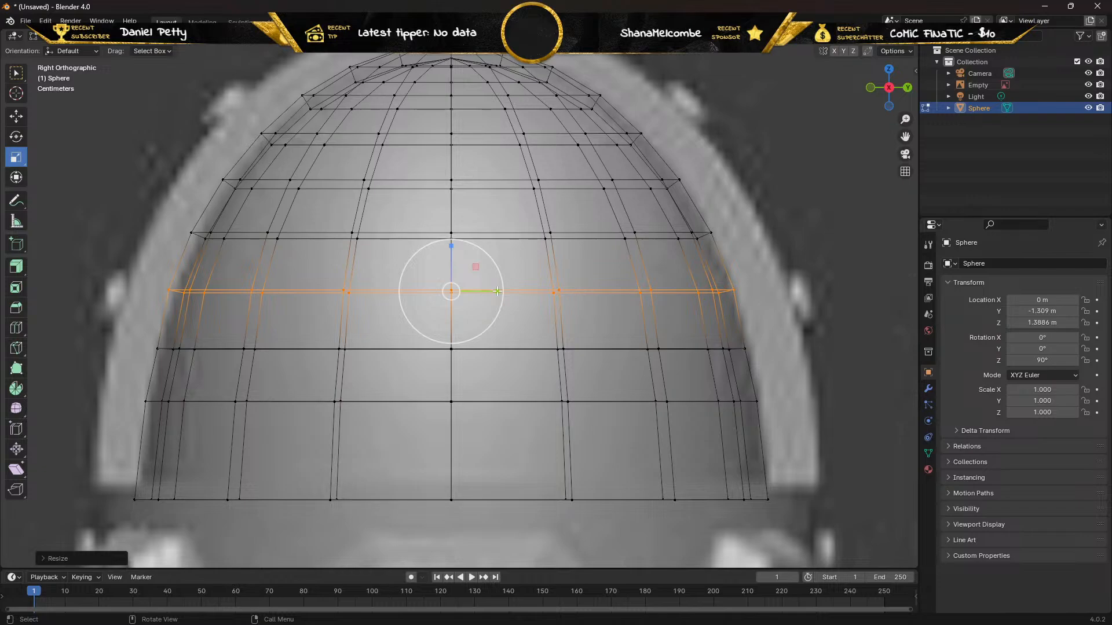
In right view with X-ray on, select the third vertex row from the bottom and widen it slightly along Y.
key(alt+a)
middle_drag(294, 295, 189, 272)
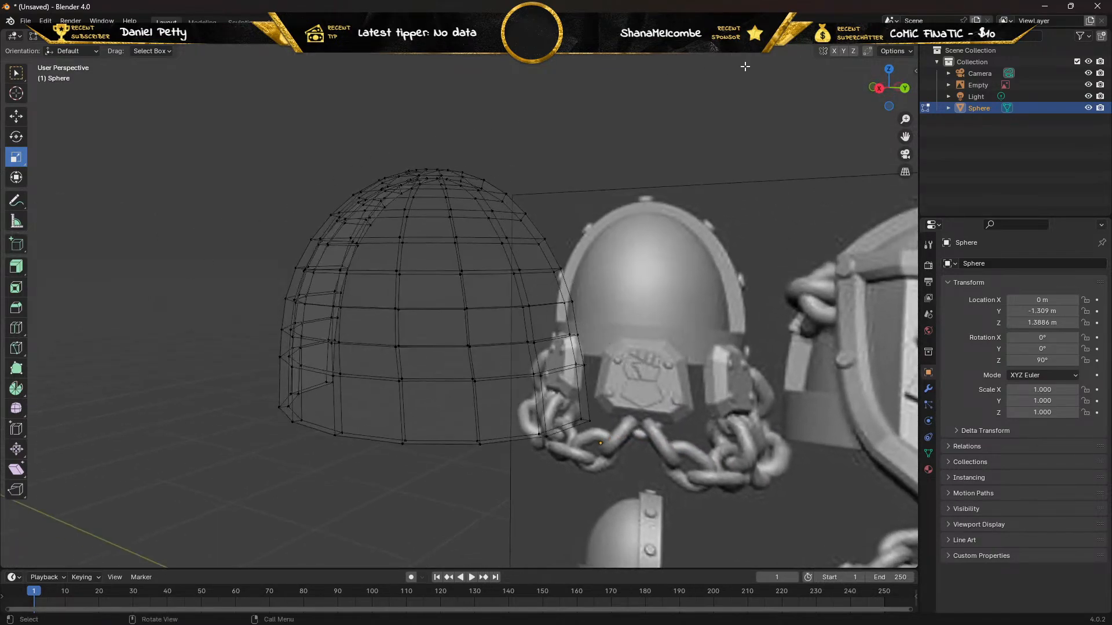
key(alt+z)
middle_drag(587, 245, 642, 239)
key(KP_3)
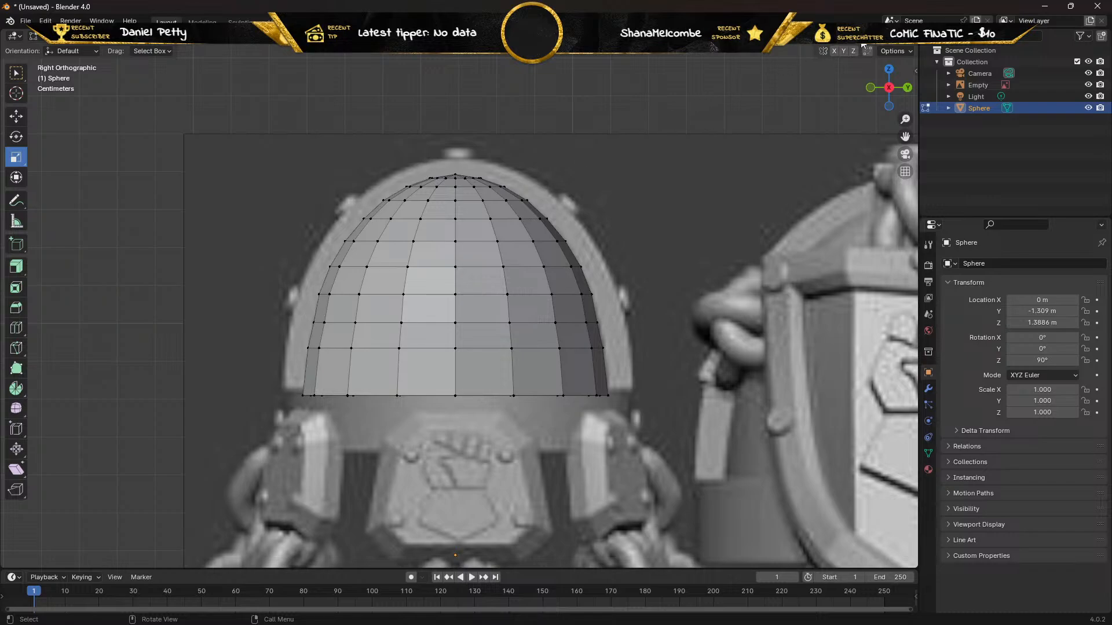
click(844, 36)
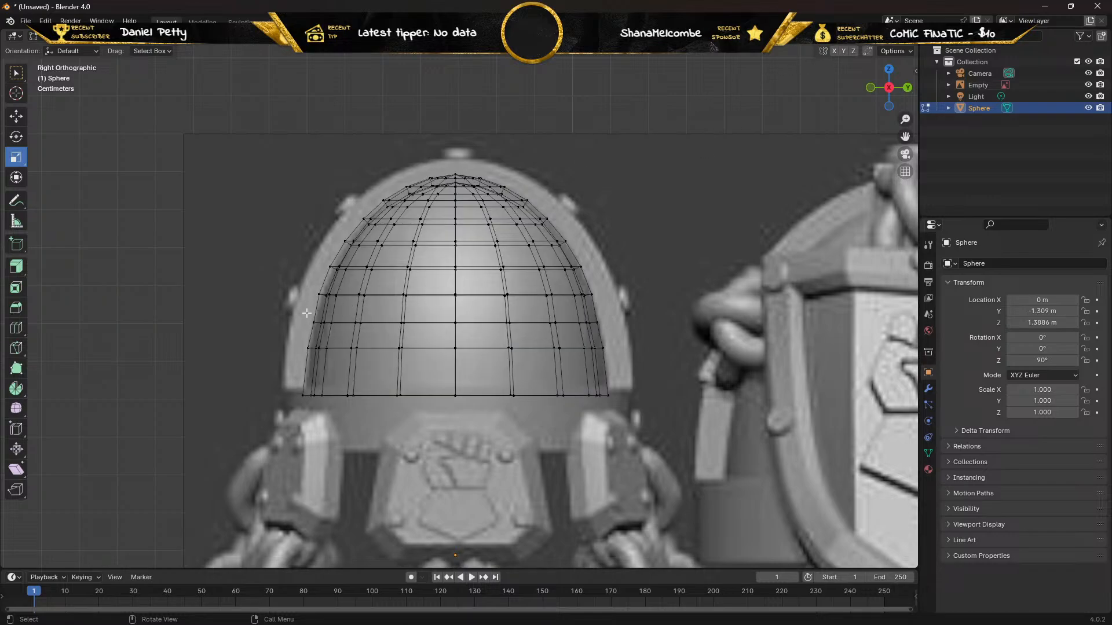
drag(305, 315, 625, 334)
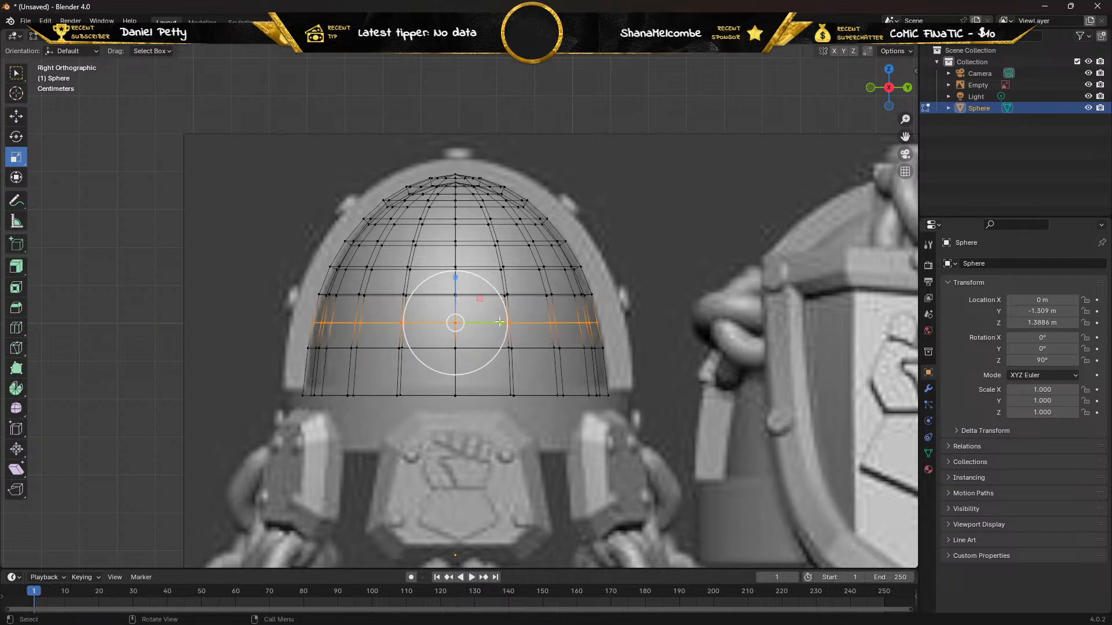
drag(503, 322, 506, 321)
Turn off X-ray, leave Edit Mode and examine the solid dome's shape from several sides against the reference.
middle_drag(424, 329, 403, 294)
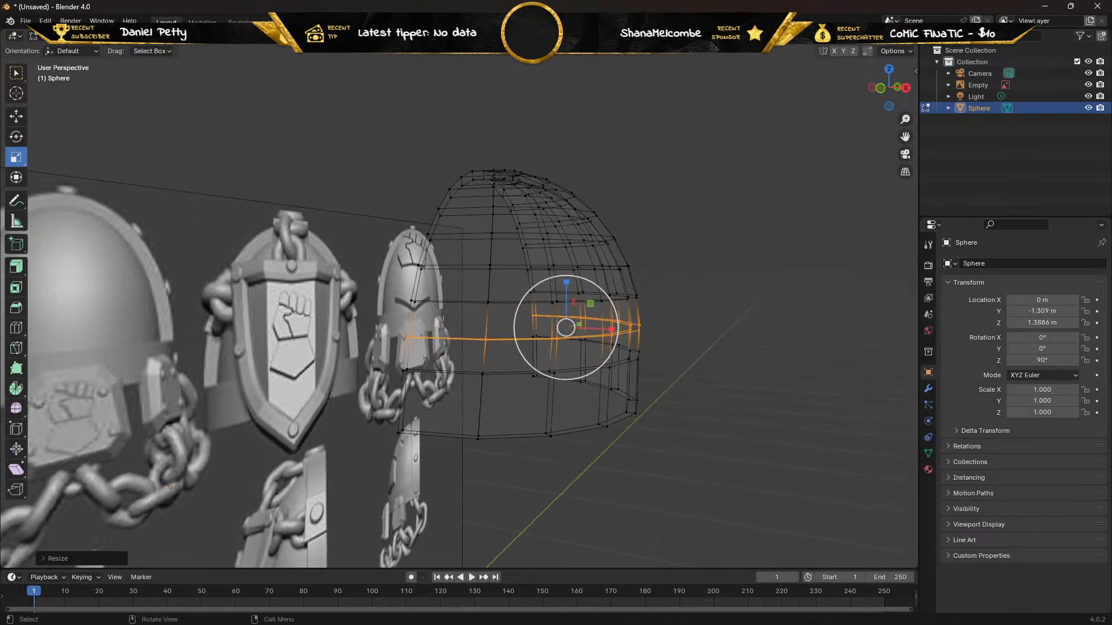
key(shift+z)
mouse_move(696, 209)
middle_down()
mouse_move(524, 249)
mouse_move(474, 238)
mouse_move(707, 243)
mouse_move(725, 226)
mouse_move(826, 241)
mouse_move(686, 239)
mouse_move(693, 206)
middle_up()
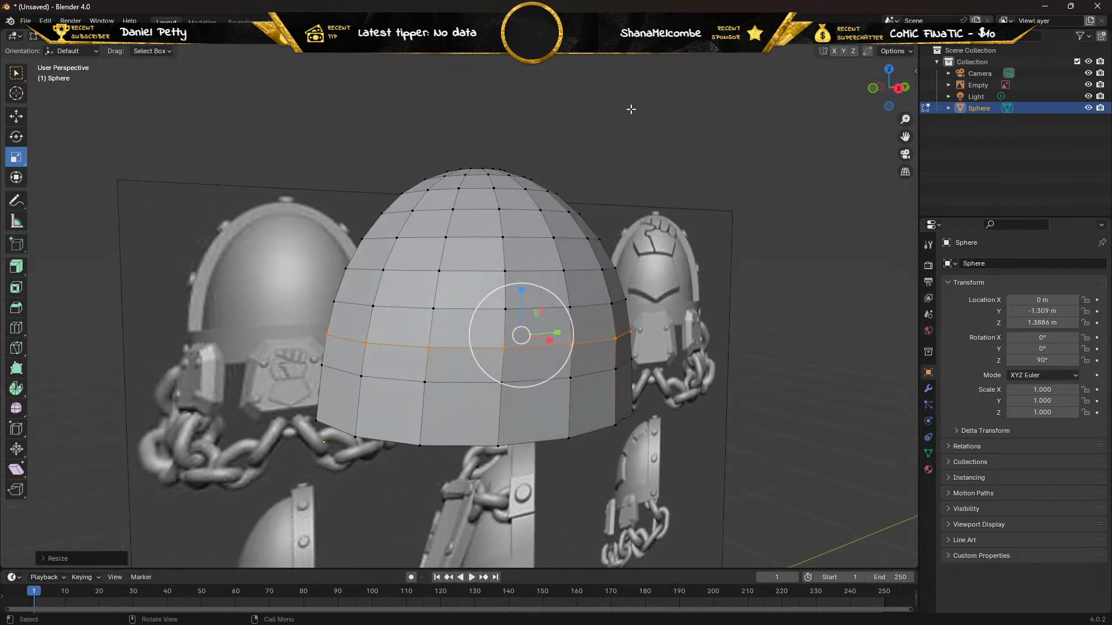
key(Tab)
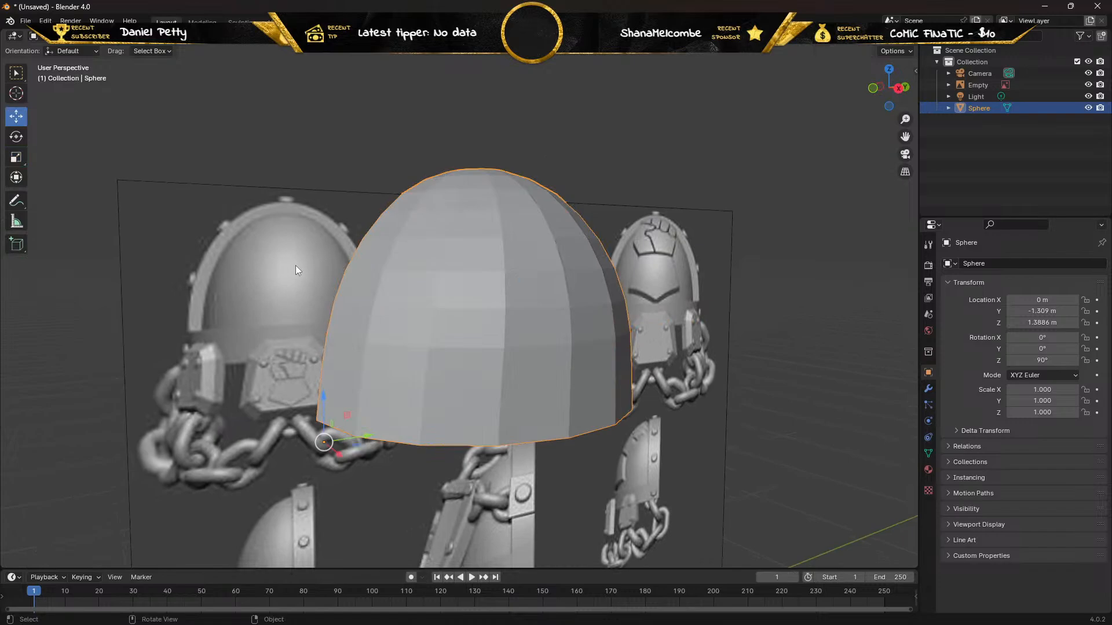
middle_drag(296, 266, 183, 287)
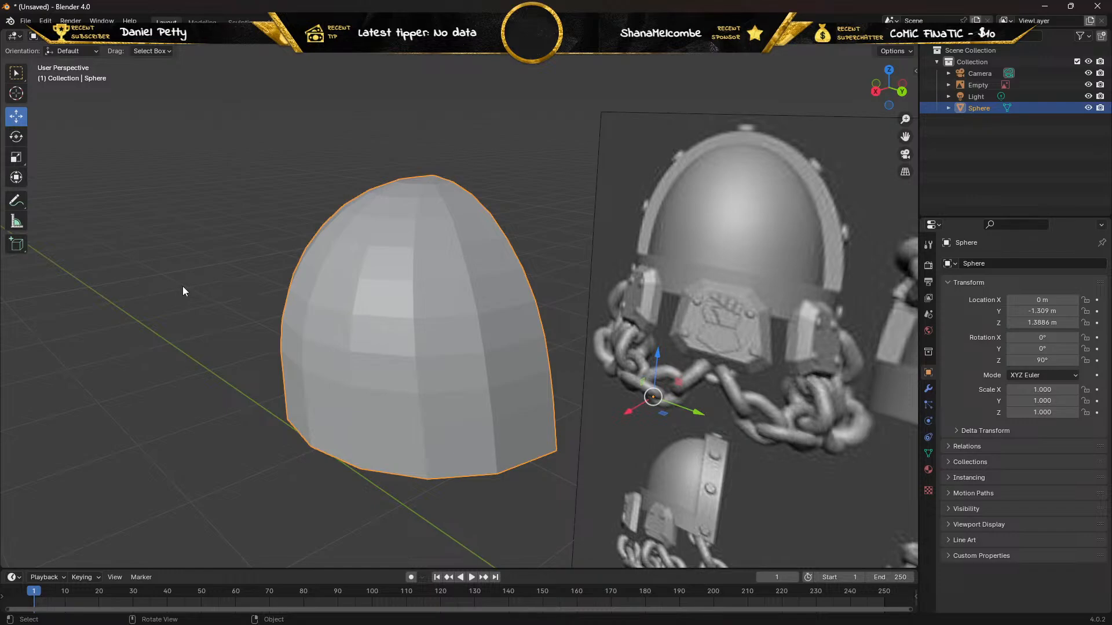
In Edit Mode's face selection, select a single face in the dome's lowest row and invert the selection.
key(Tab)
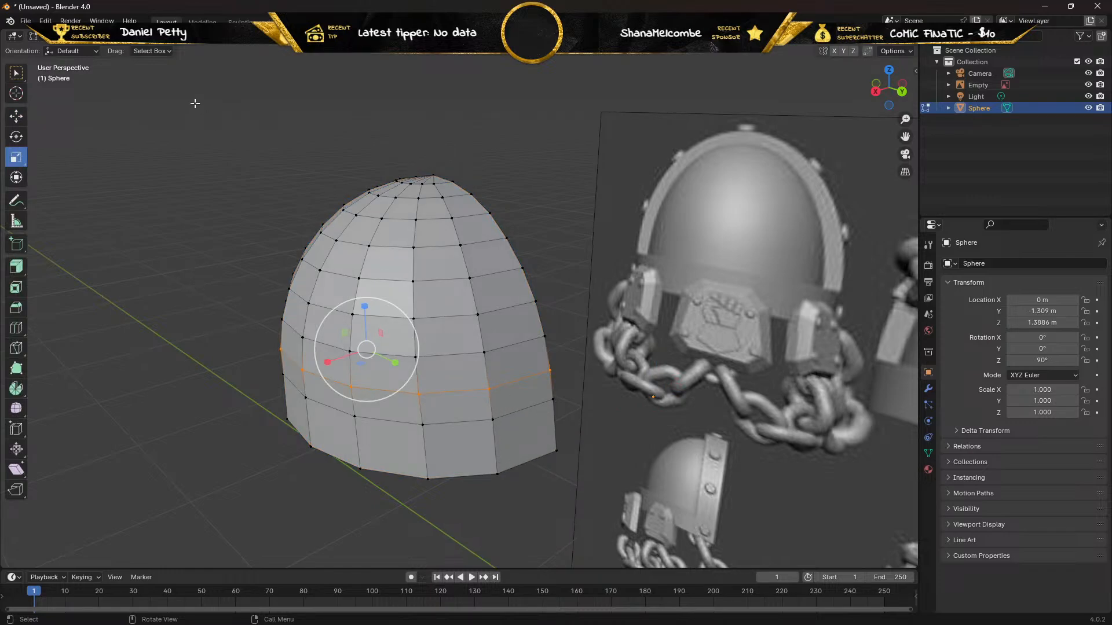
key(3)
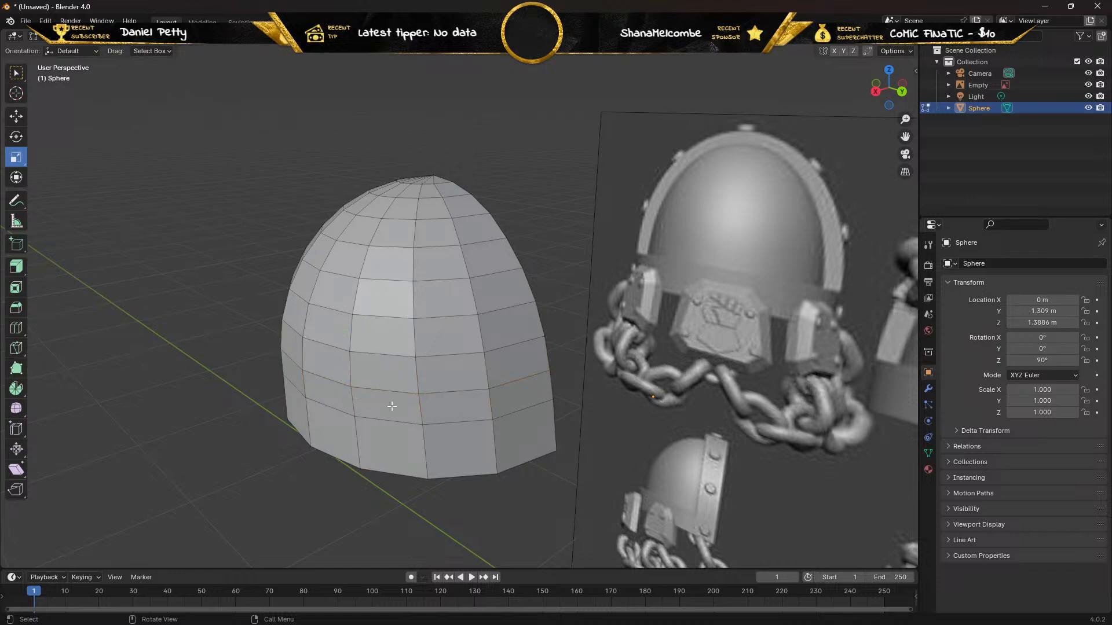
click(460, 463)
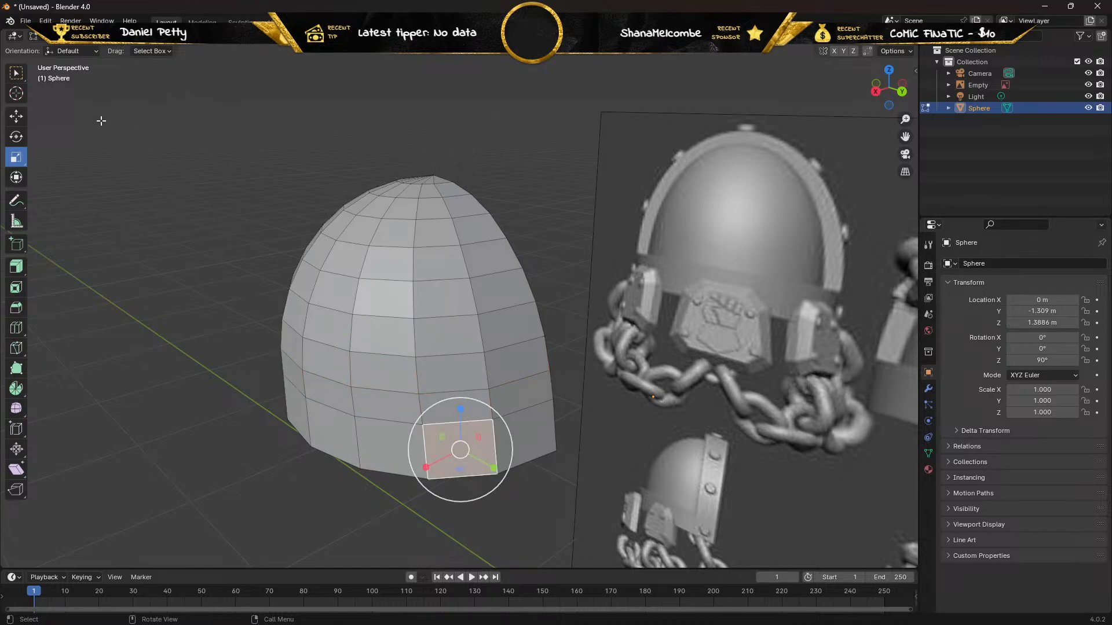
click(16, 73)
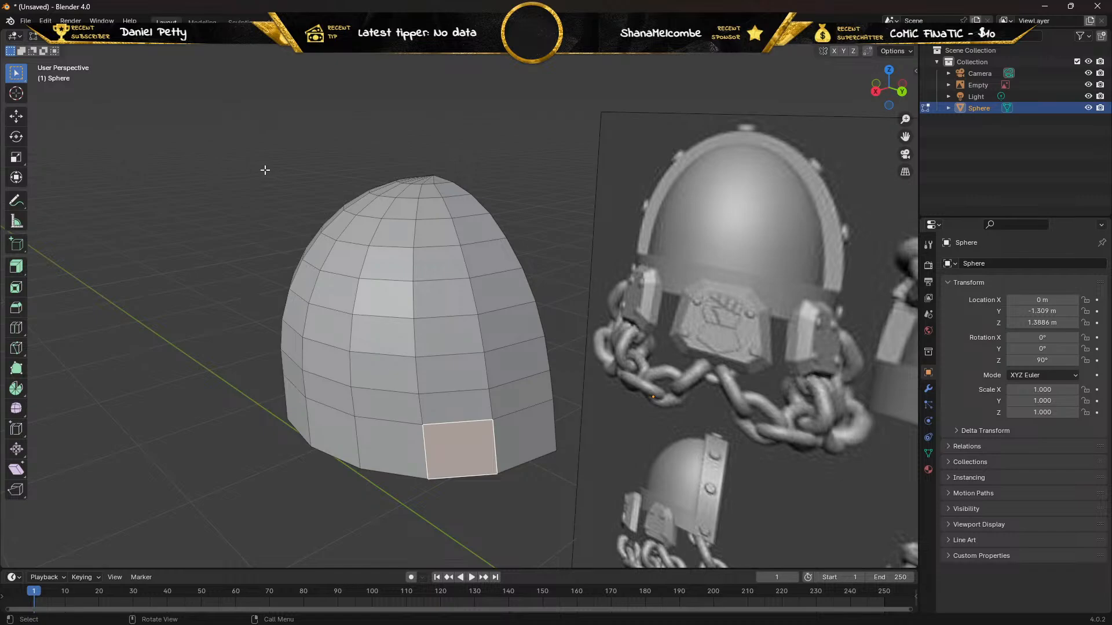
key(ctrl+i)
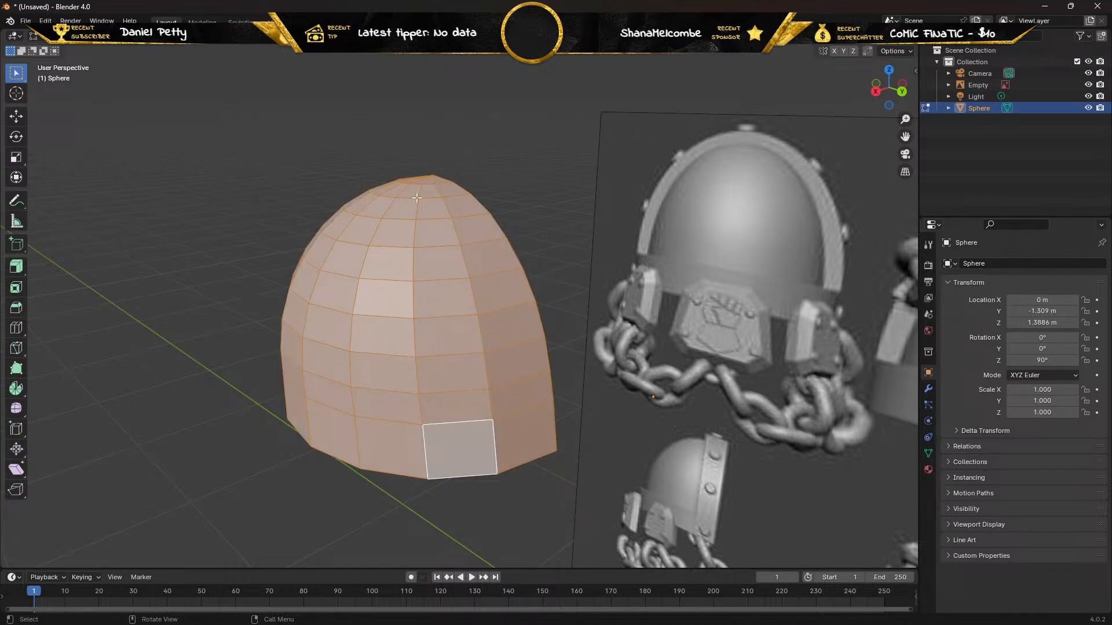
middle_drag(416, 198, 497, 185)
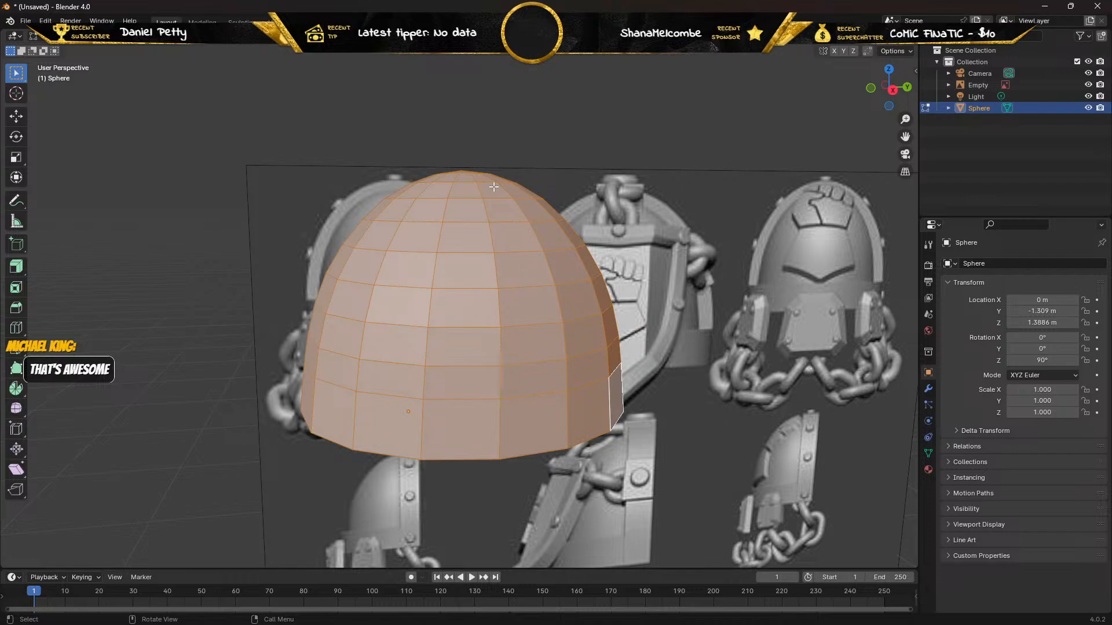
In right view, select the dome's bottom vertex row and move it straight down along Z to lengthen the shell.
key(KP_3)
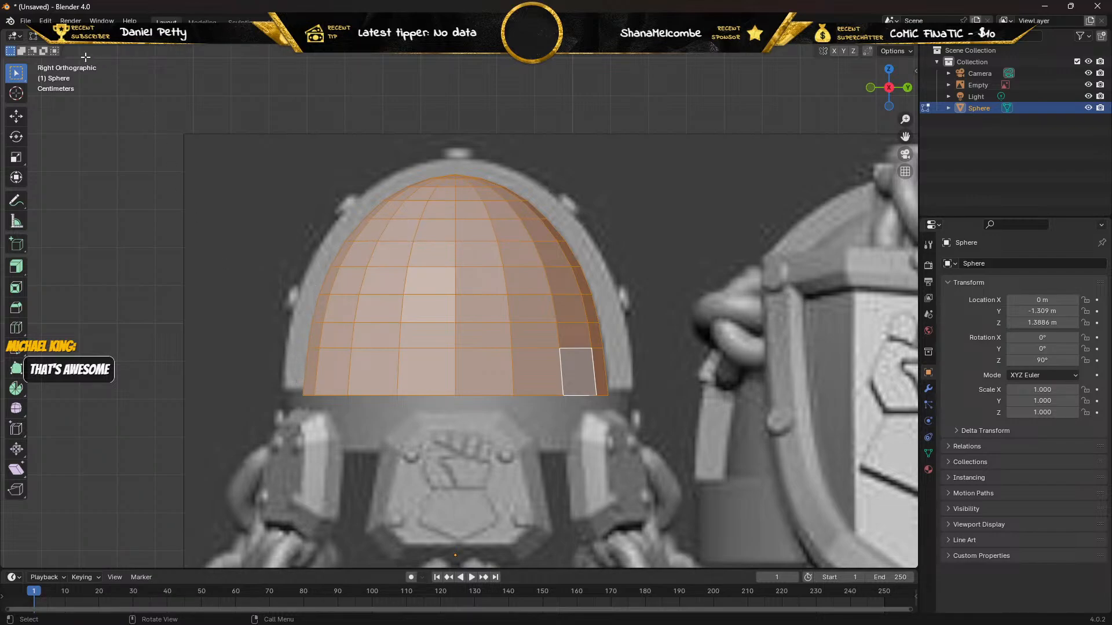
key(1)
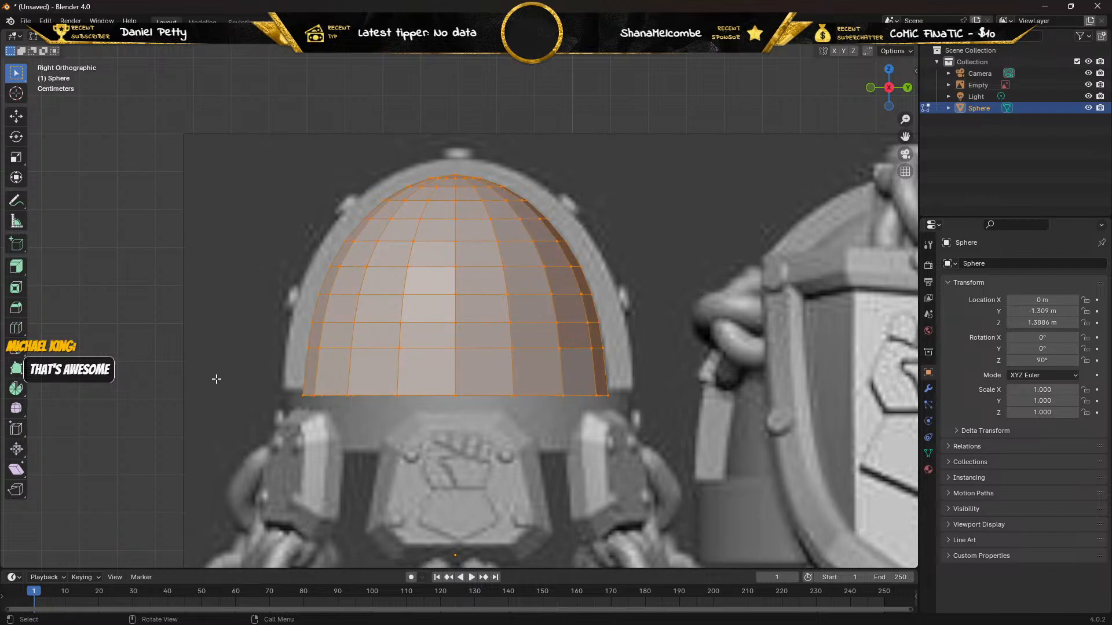
drag(238, 441, 739, 368)
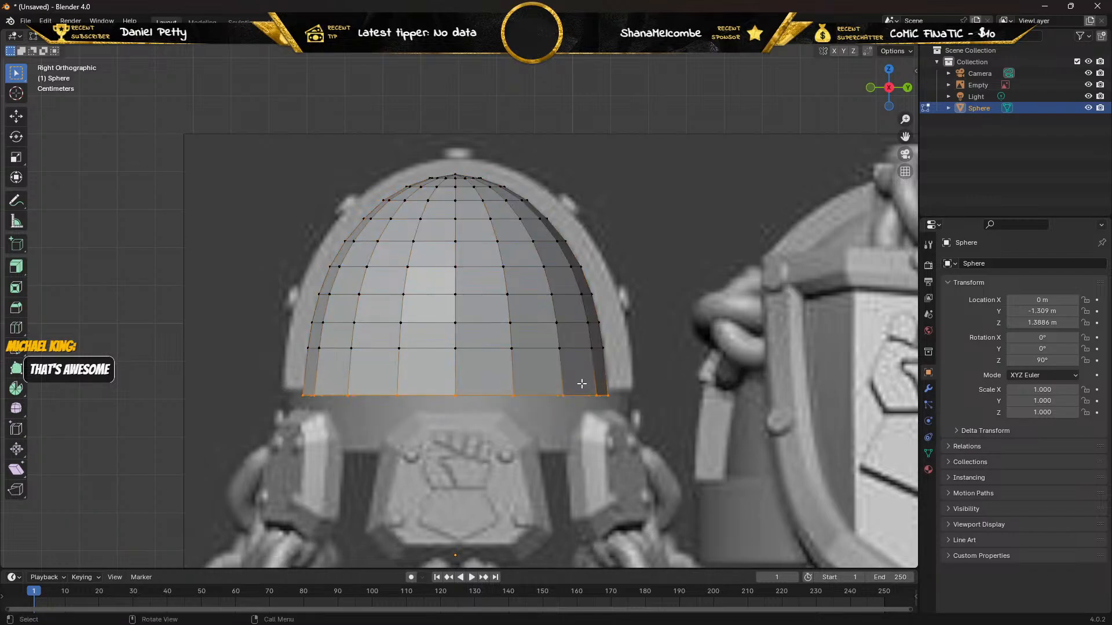
click(17, 120)
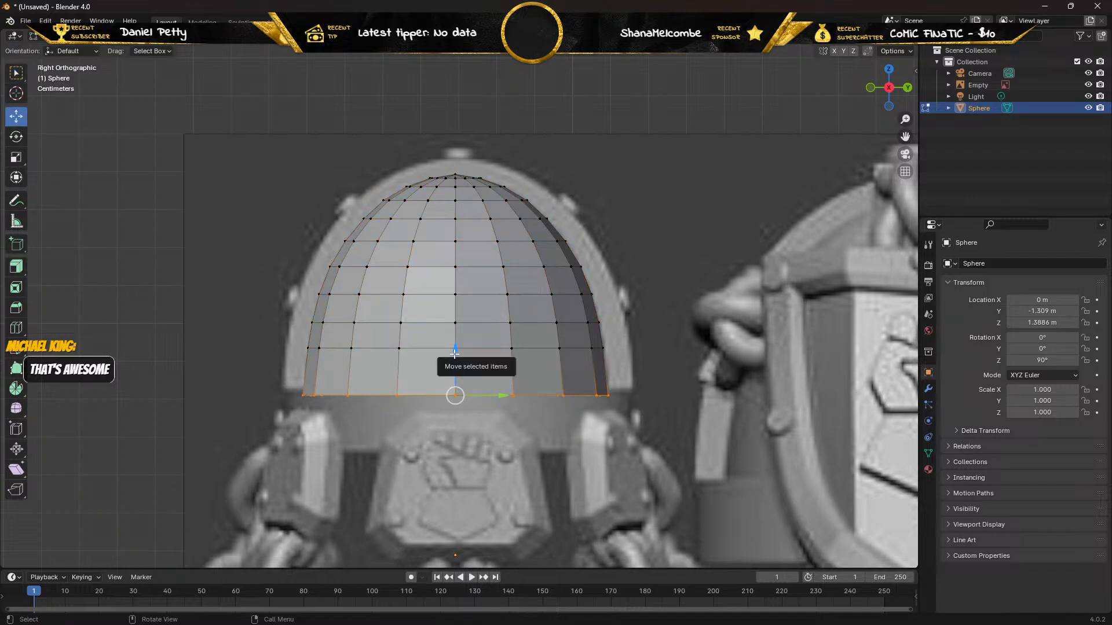
drag(455, 352, 453, 405)
scroll(453, 405, down, 4)
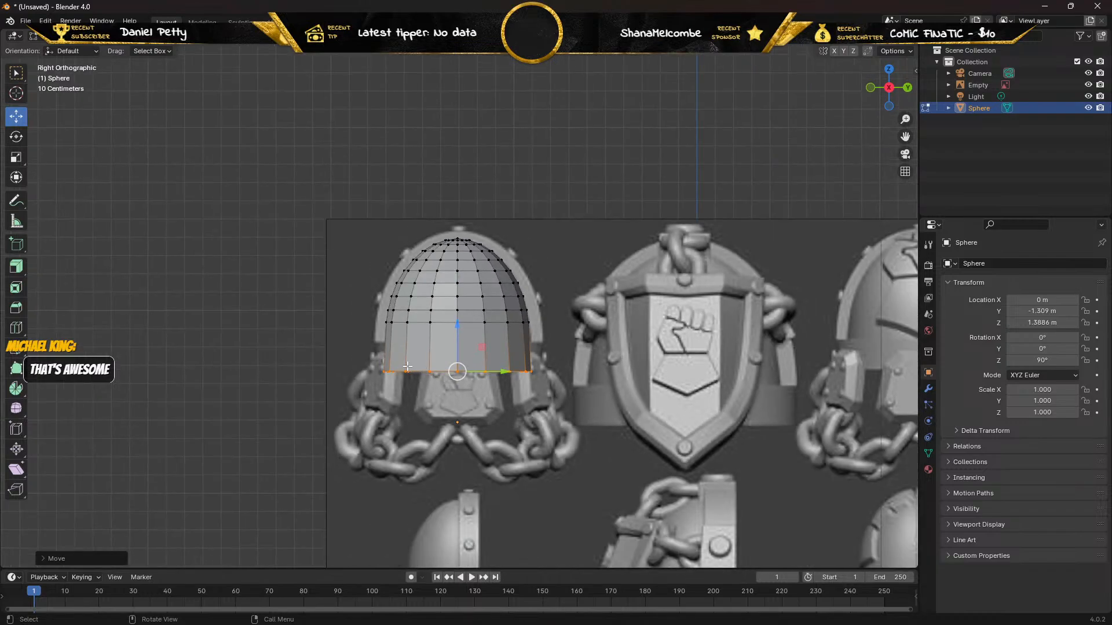
Leave Edit Mode and examine the lengthened shell from the front, the side and underneath its inner wall.
mouse_move(380, 358)
middle_down()
mouse_move(283, 358)
mouse_move(510, 361)
mouse_move(231, 359)
mouse_move(418, 363)
middle_up()
key(Tab)
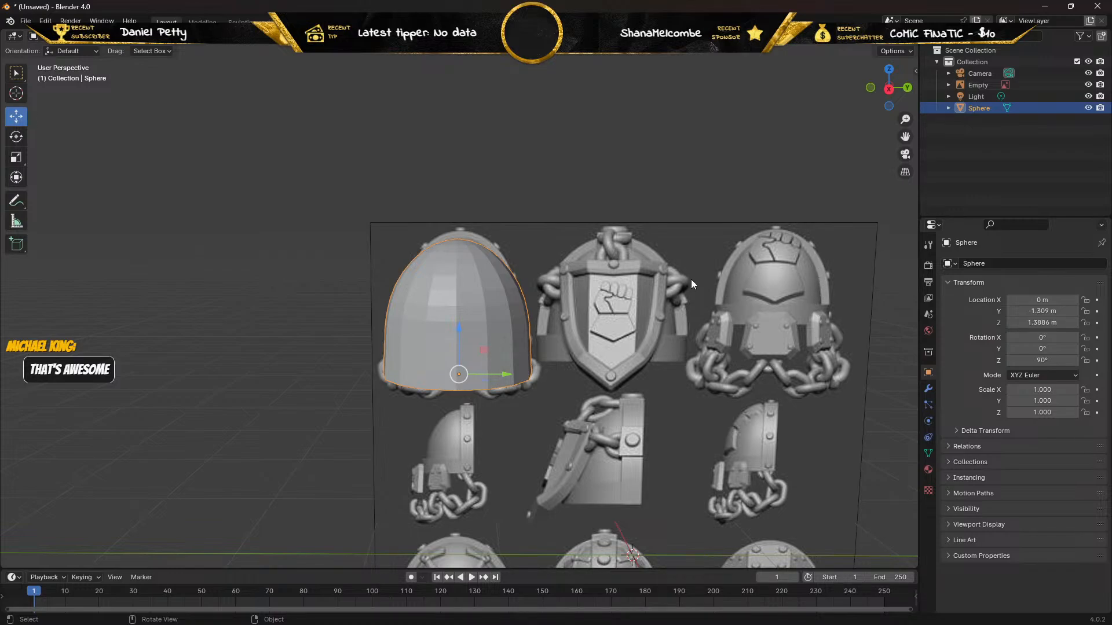
middle_drag(561, 311, 443, 325)
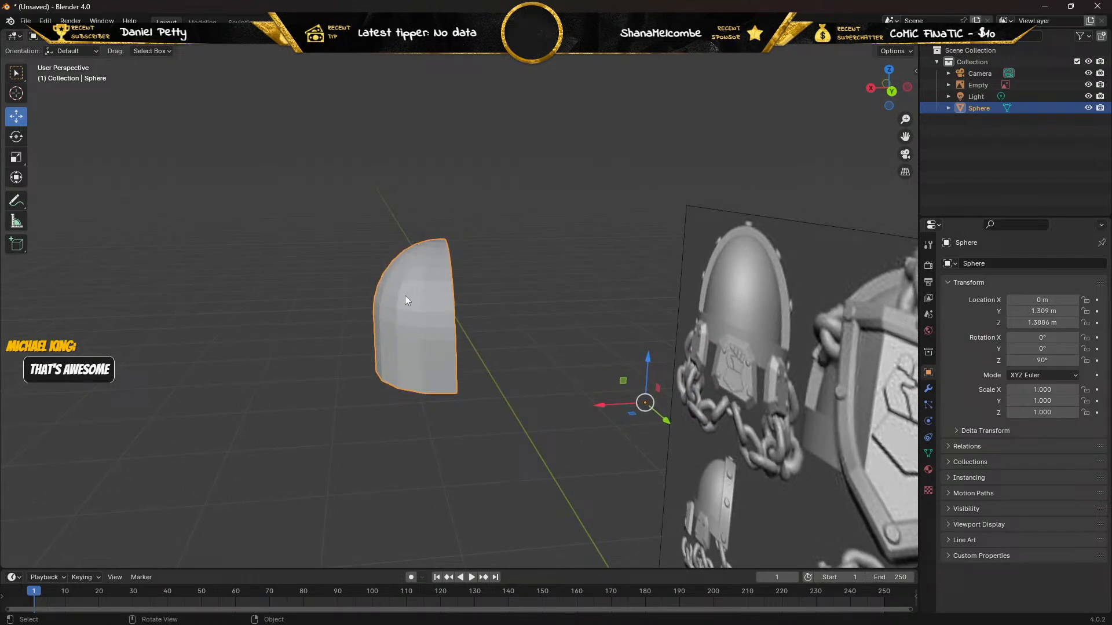
middle_drag(321, 359, 421, 308)
scroll(513, 364, up, 3)
scroll(513, 364, up, 2)
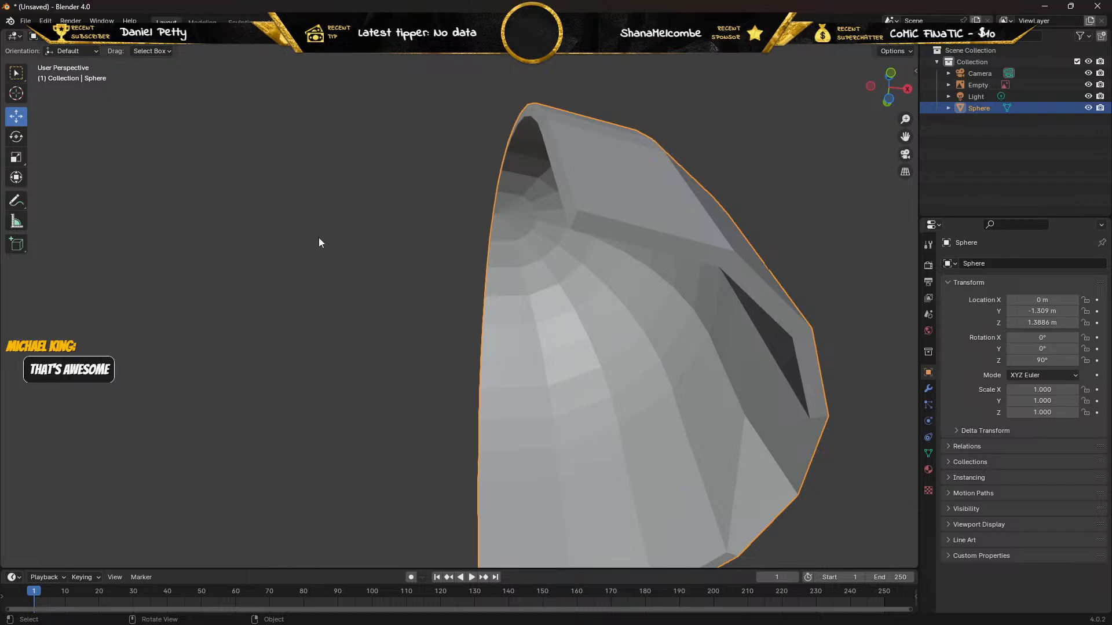
Join the two inner bottom-rim vertices on either side of the vertex left behind with New Edge/Face from Vertices.
key(Tab)
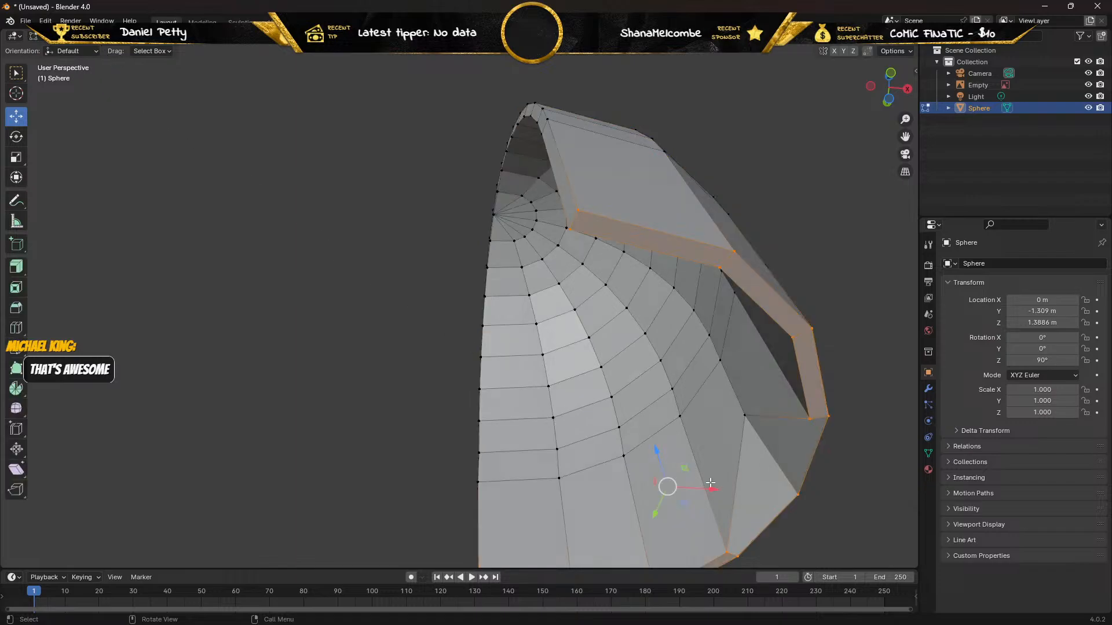
click(811, 417)
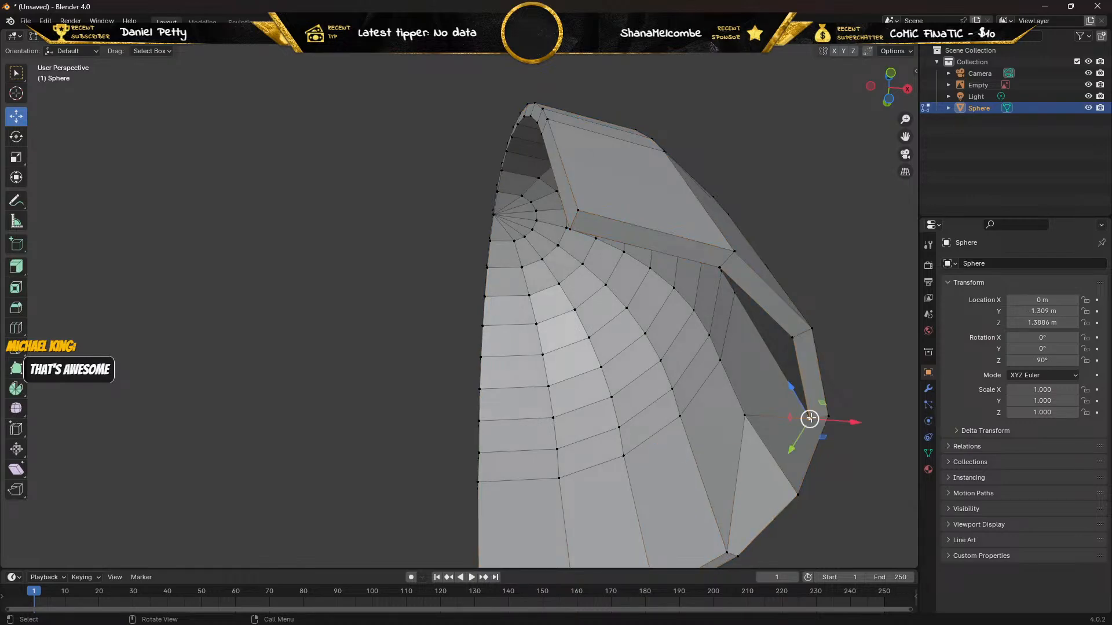
shift+click(728, 552)
right_click(727, 555)
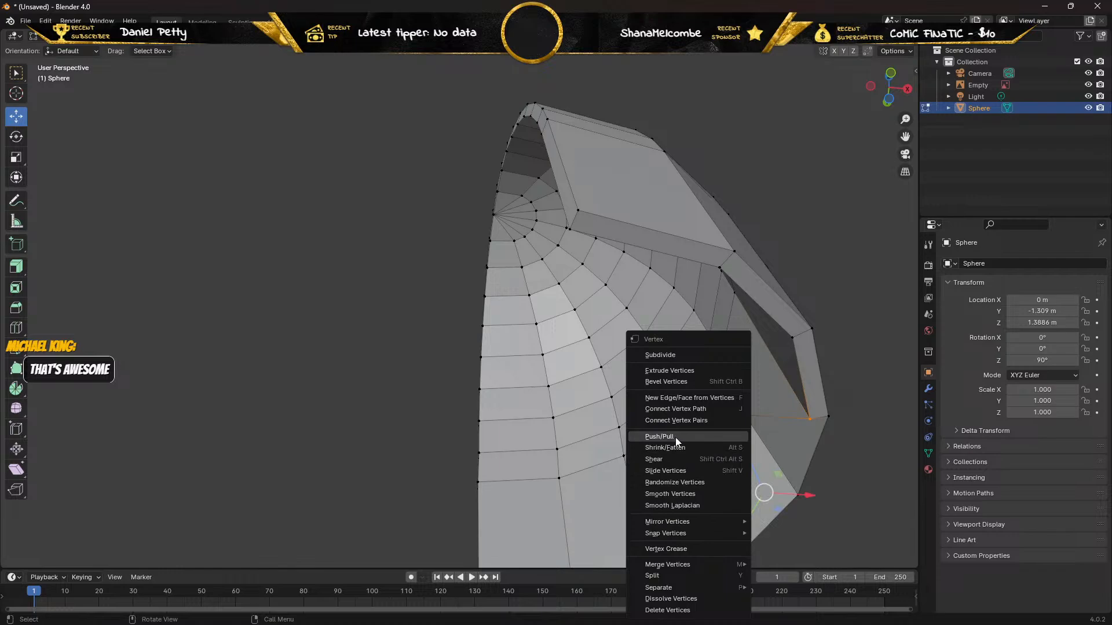
click(677, 398)
middle_drag(686, 422, 751, 481)
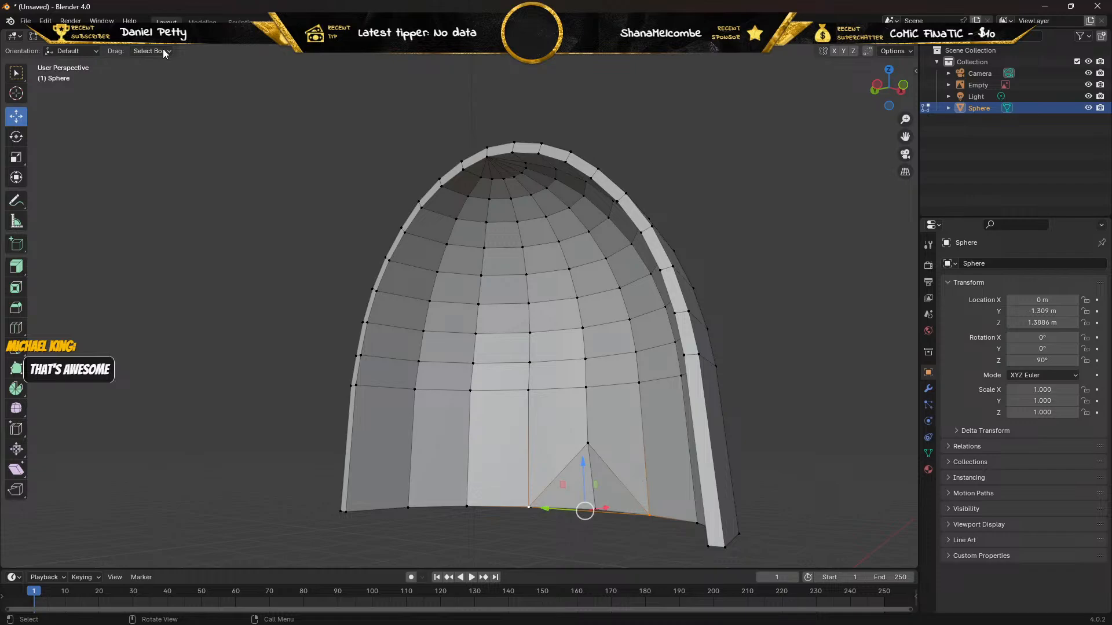
Select the two skewed bottom-rim faces beside the inner vertex left behind and delete them as faces.
key(Tab)
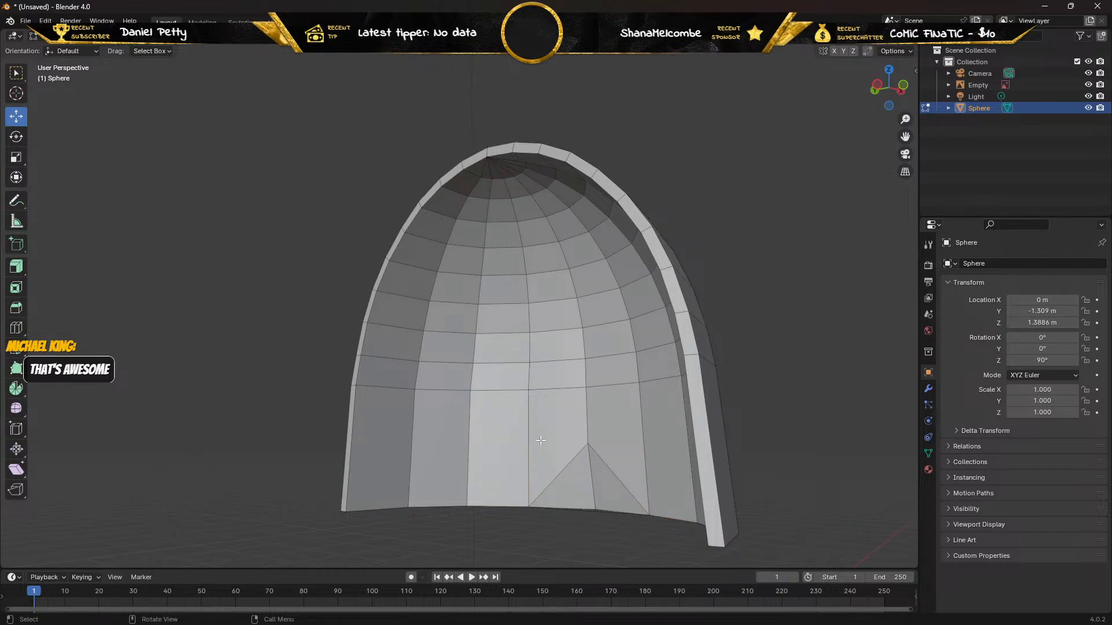
middle_drag(541, 440, 514, 420)
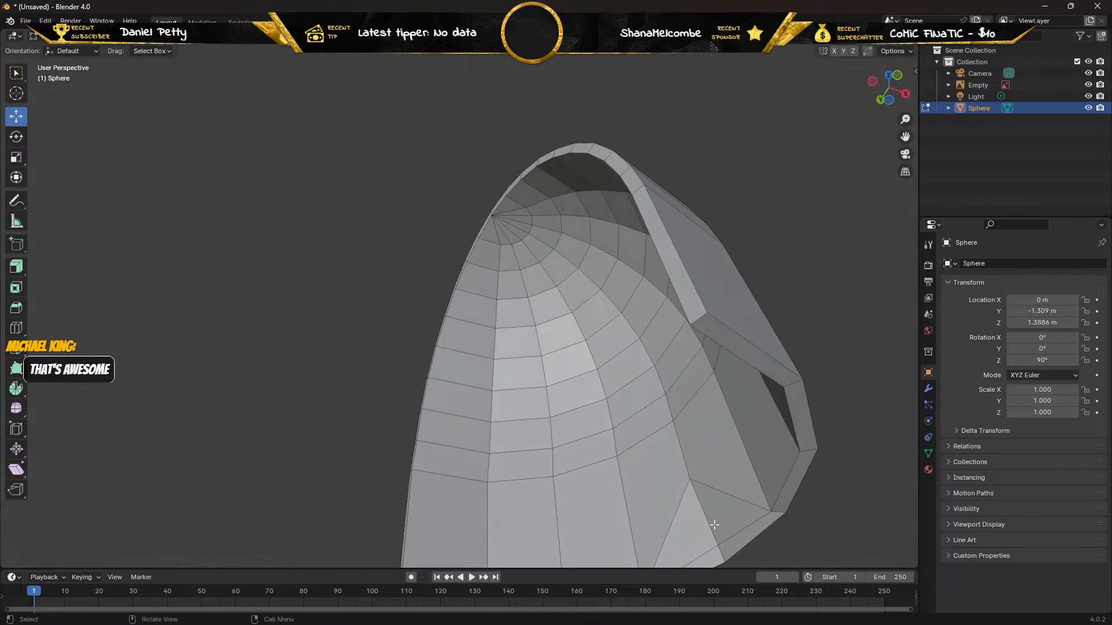
click(719, 517)
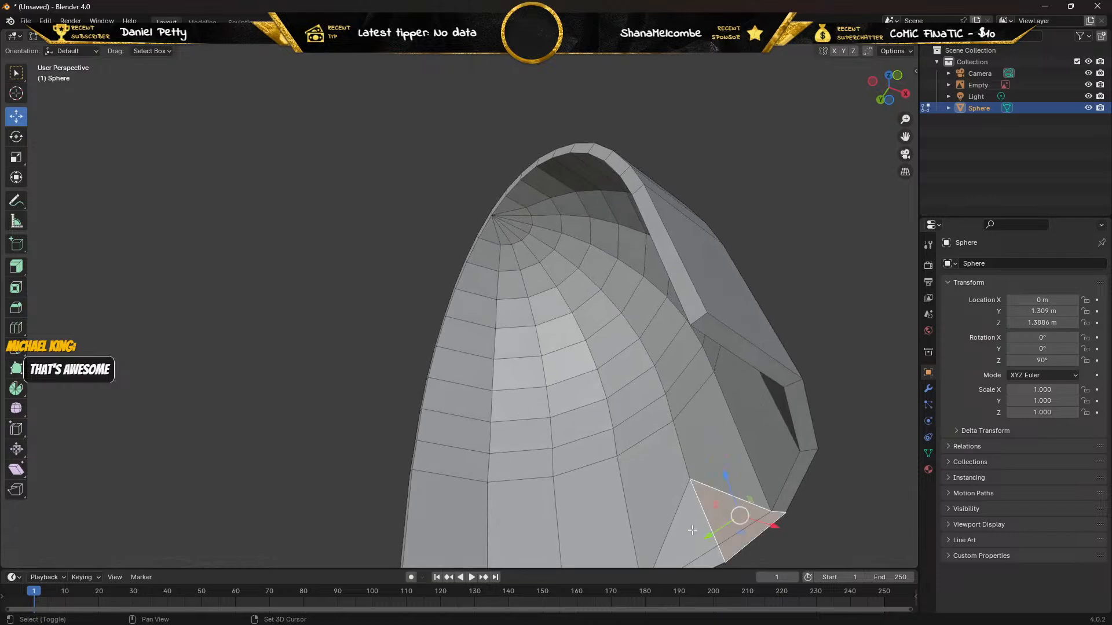
shift+click(692, 530)
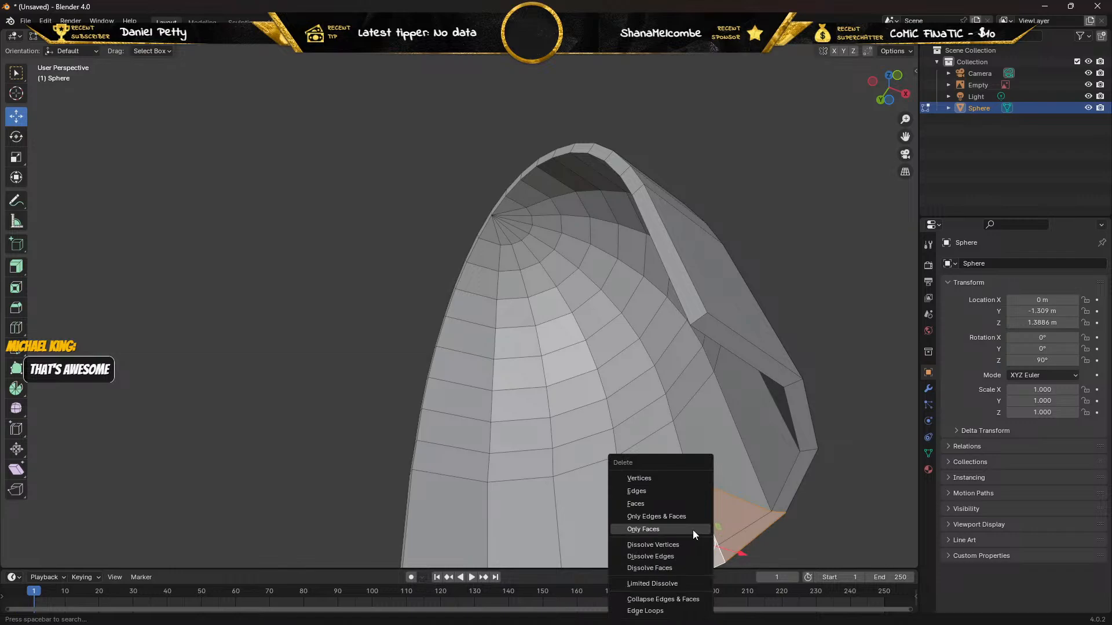
click(672, 501)
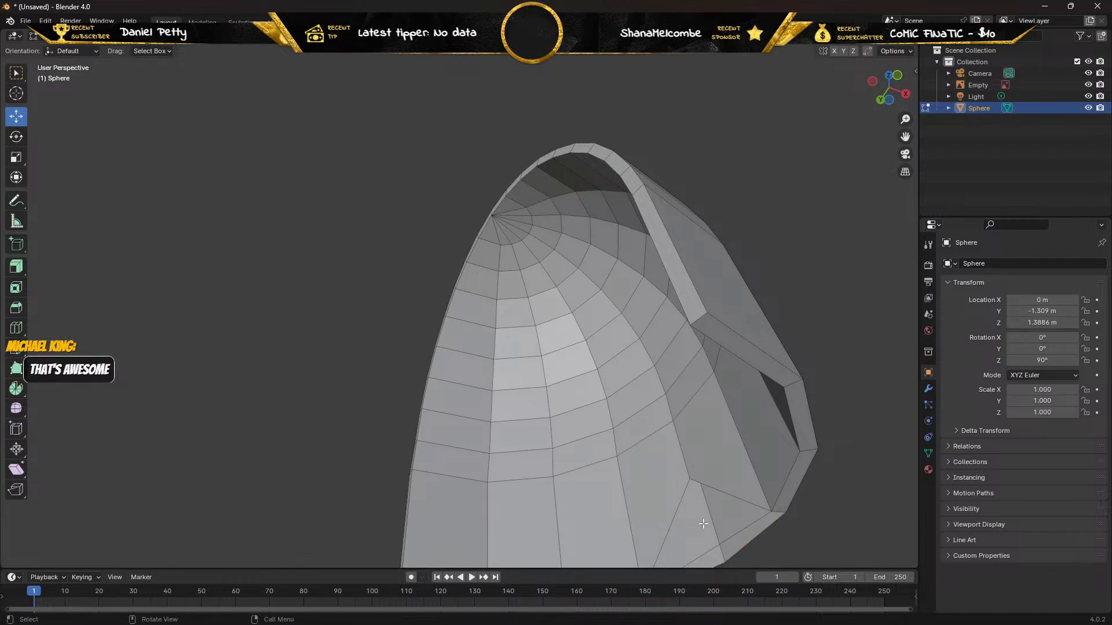
Select the stray edge bridging the inner bottom rim beneath the vertex left behind and delete it as an edge.
middle_drag(703, 523, 550, 518)
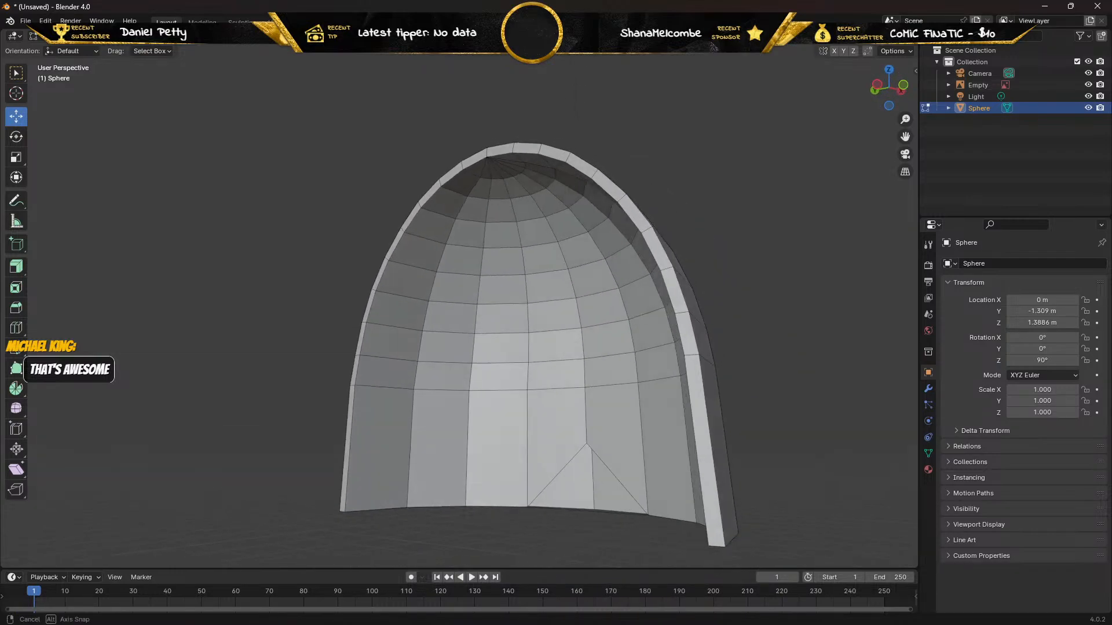
scroll(595, 234, up, 4)
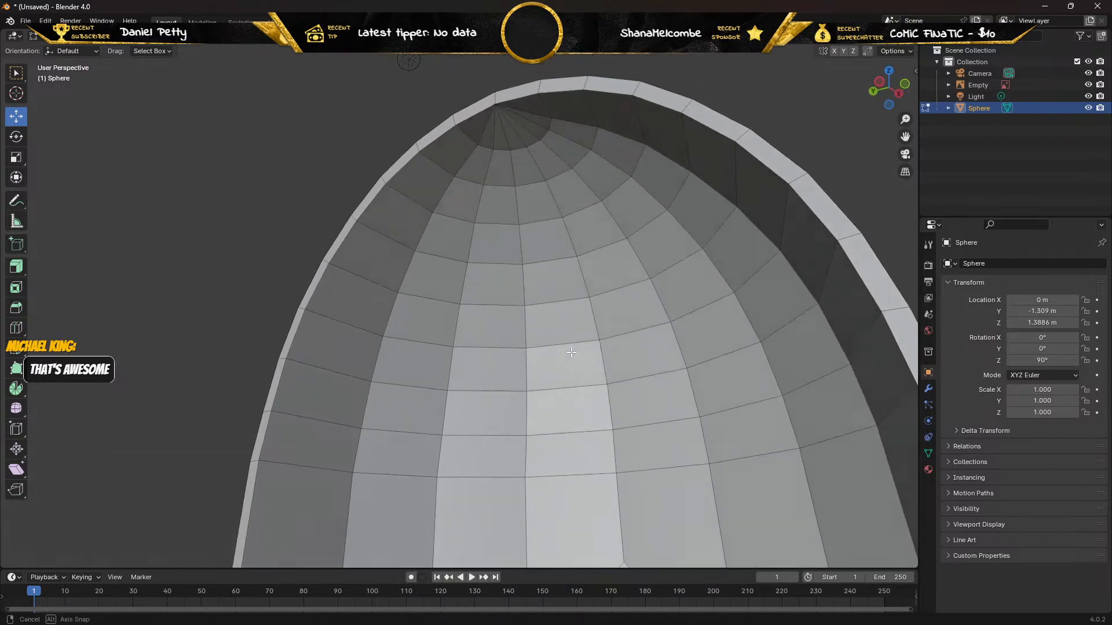
middle_drag(571, 353, 582, 415)
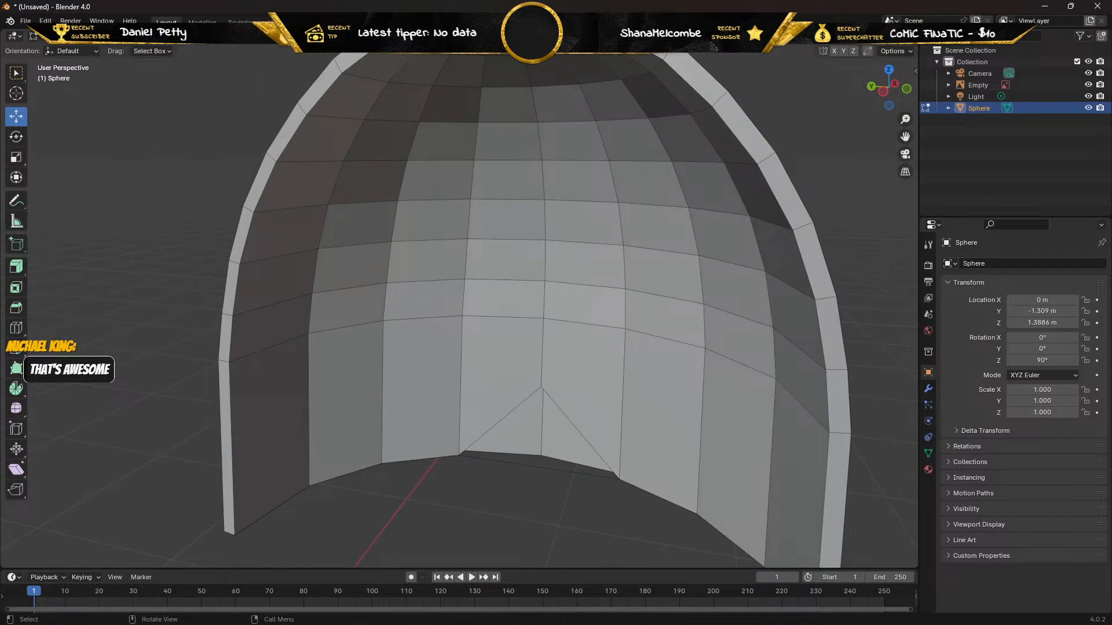
click(528, 467)
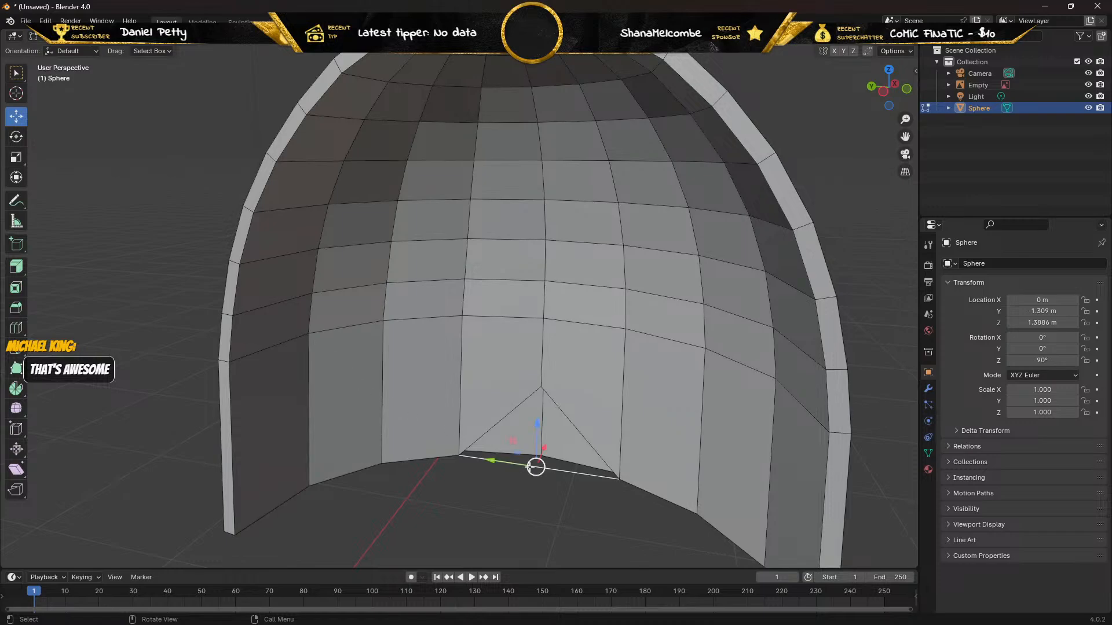
key(x)
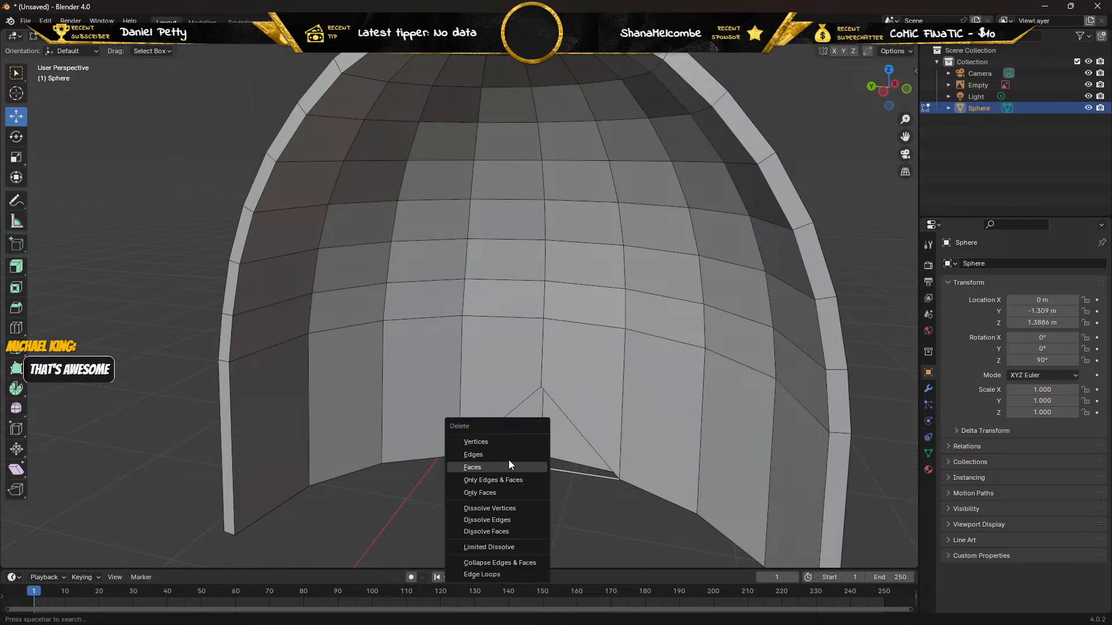
click(506, 454)
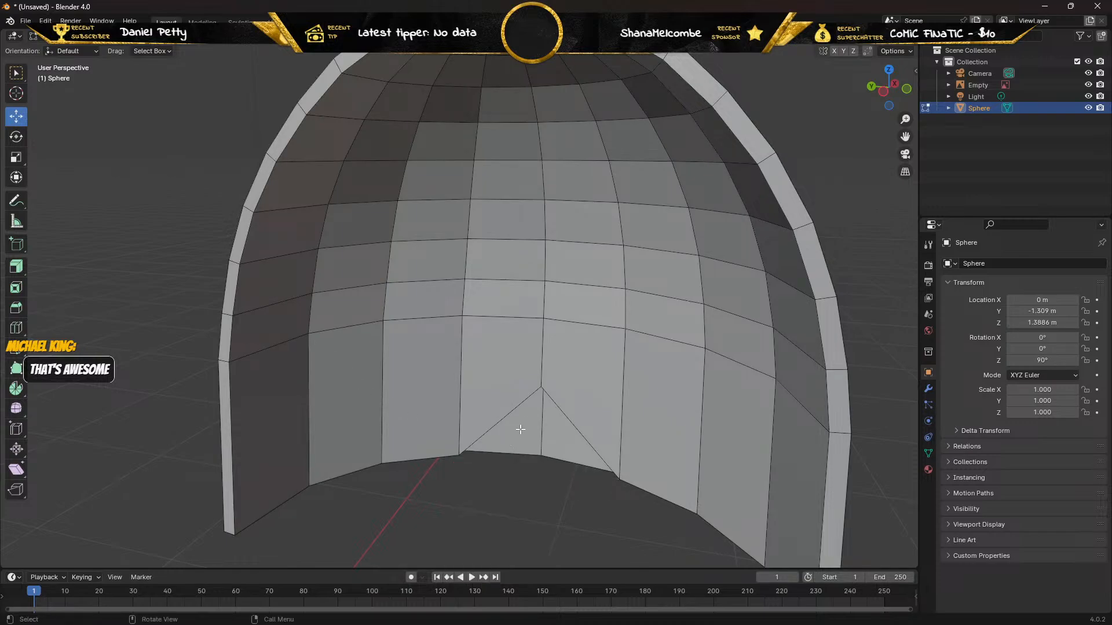
In vertex select mode, move the inner vertex left behind straight down along Z until it lines up with the bottom rim.
click(542, 388)
key(1)
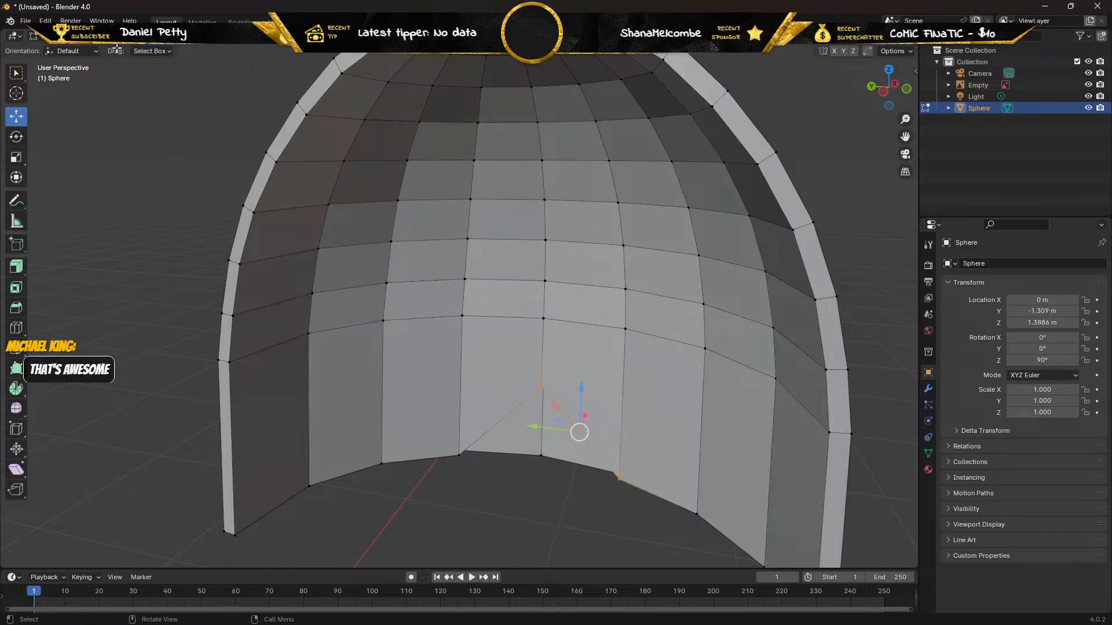
click(539, 387)
drag(540, 340, 541, 412)
mouse_move(541, 412)
middle_down()
mouse_move(530, 432)
mouse_move(520, 417)
mouse_move(533, 410)
middle_up()
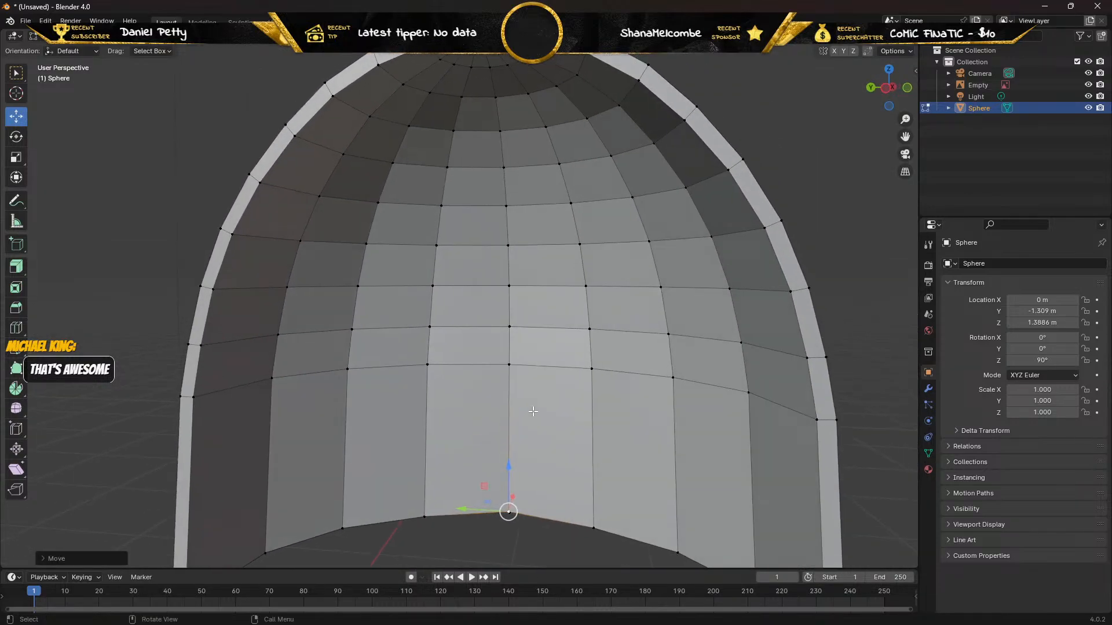
shift+middle_drag(440, 427, 453, 200)
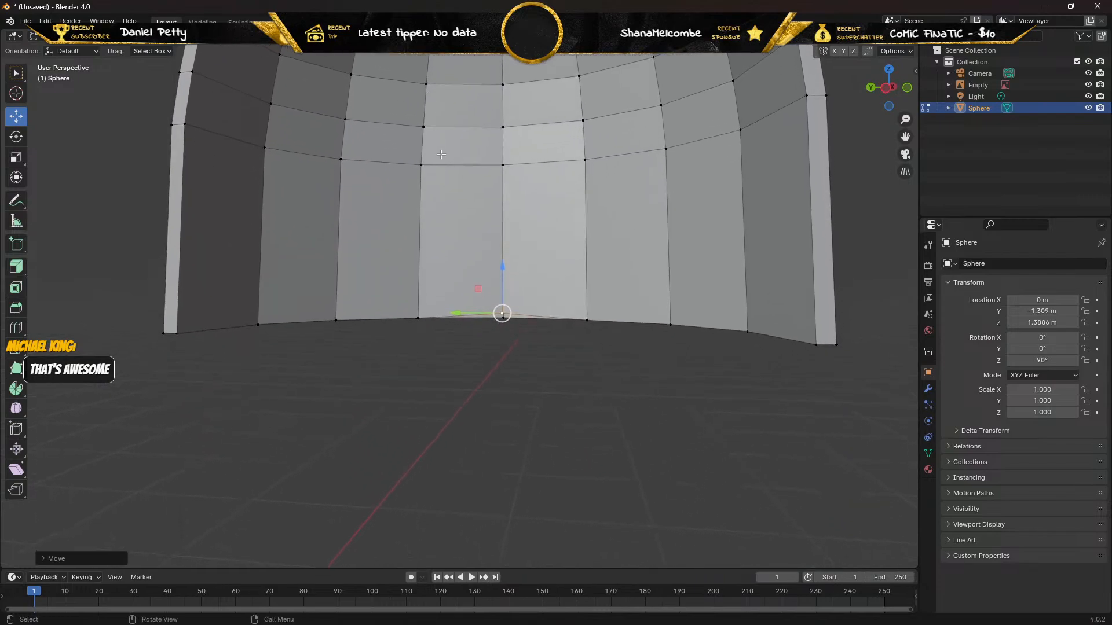
scroll(454, 198, up, 3)
scroll(463, 208, up, 2)
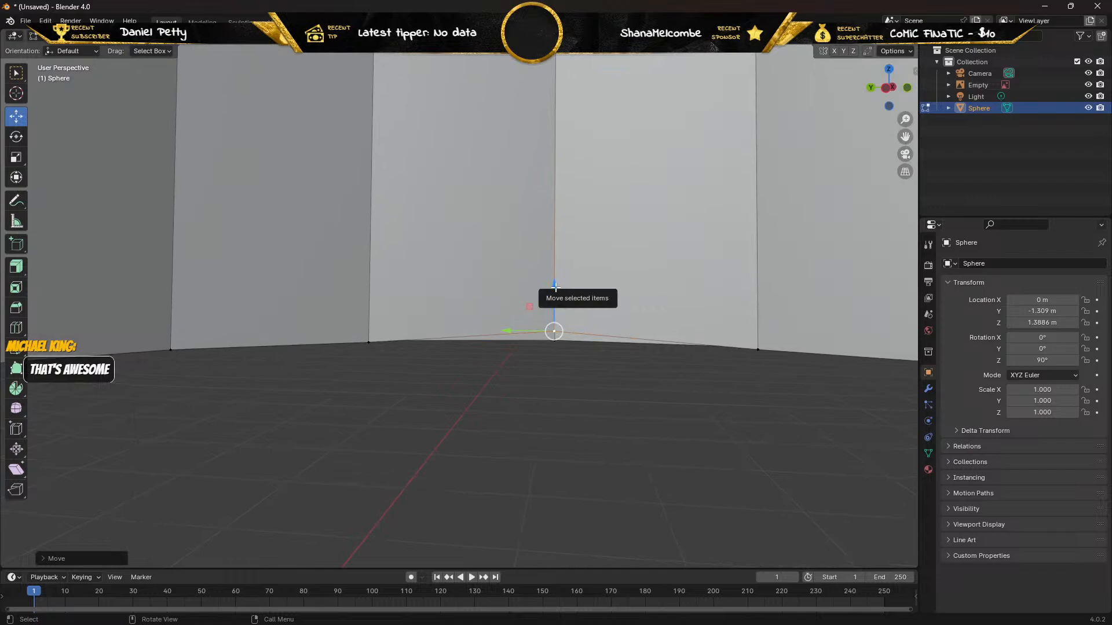
drag(557, 289, 557, 297)
scroll(558, 298, up, 1)
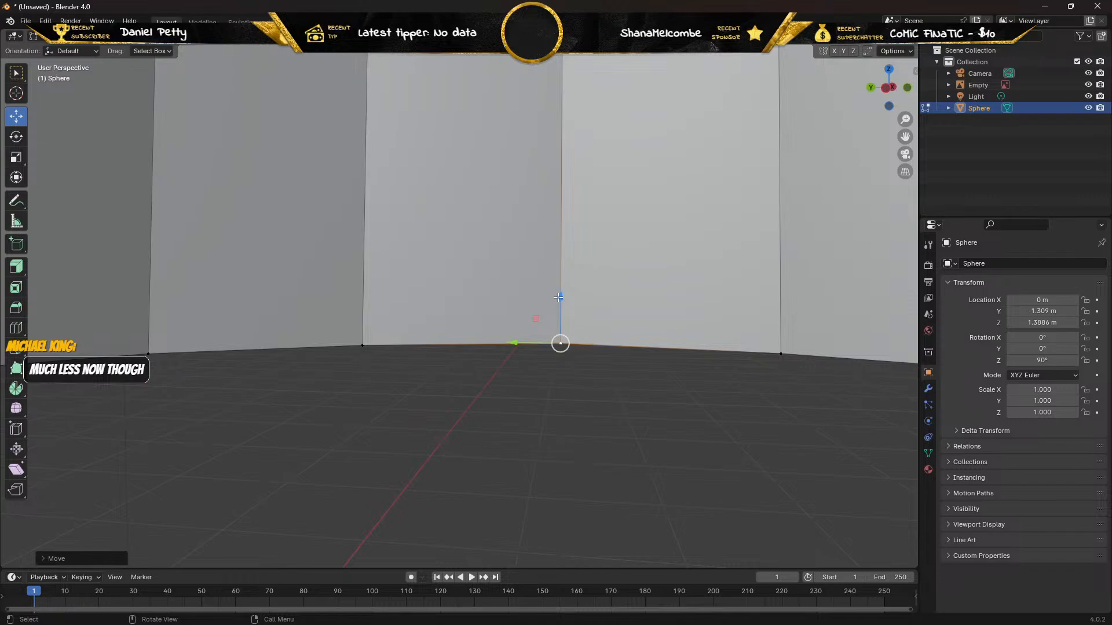
From underneath, select the lowered inner vertex and its outer rim counterpart and join them with New Edge/Face from Vertices.
shift+middle_drag(575, 455, 570, 223)
middle_drag(544, 415, 295, 478)
scroll(523, 457, down, 4)
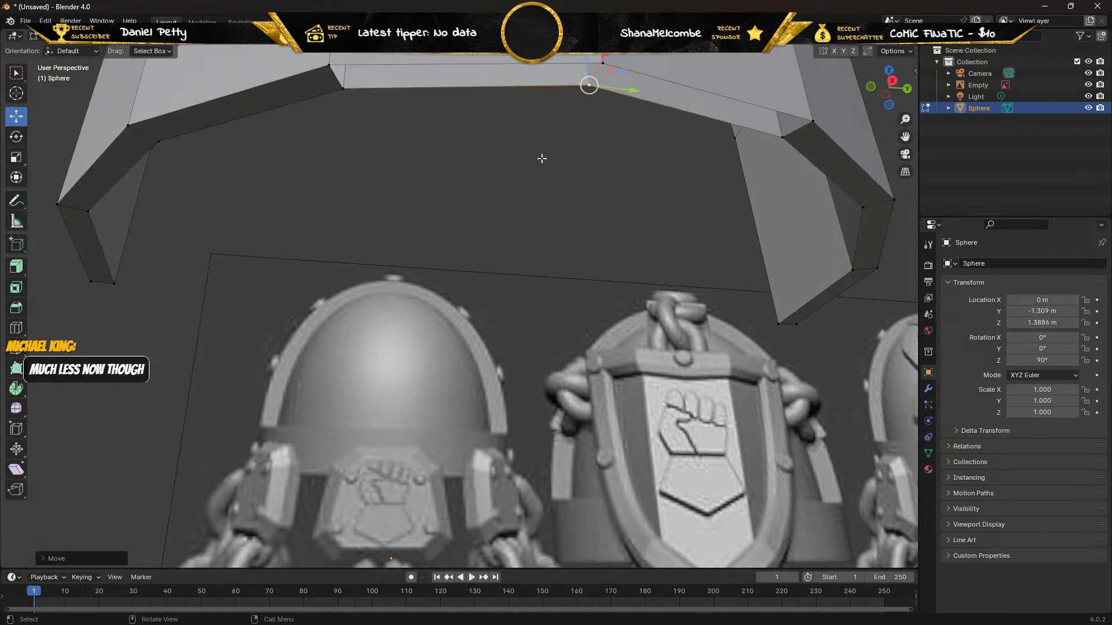
key(w)
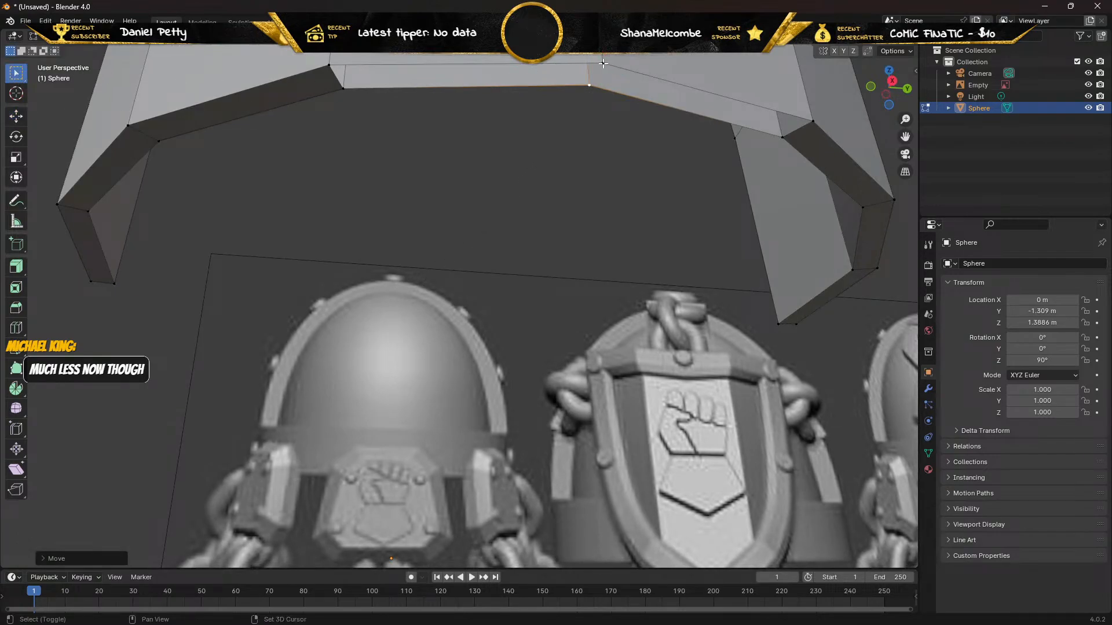
shift+click(603, 64)
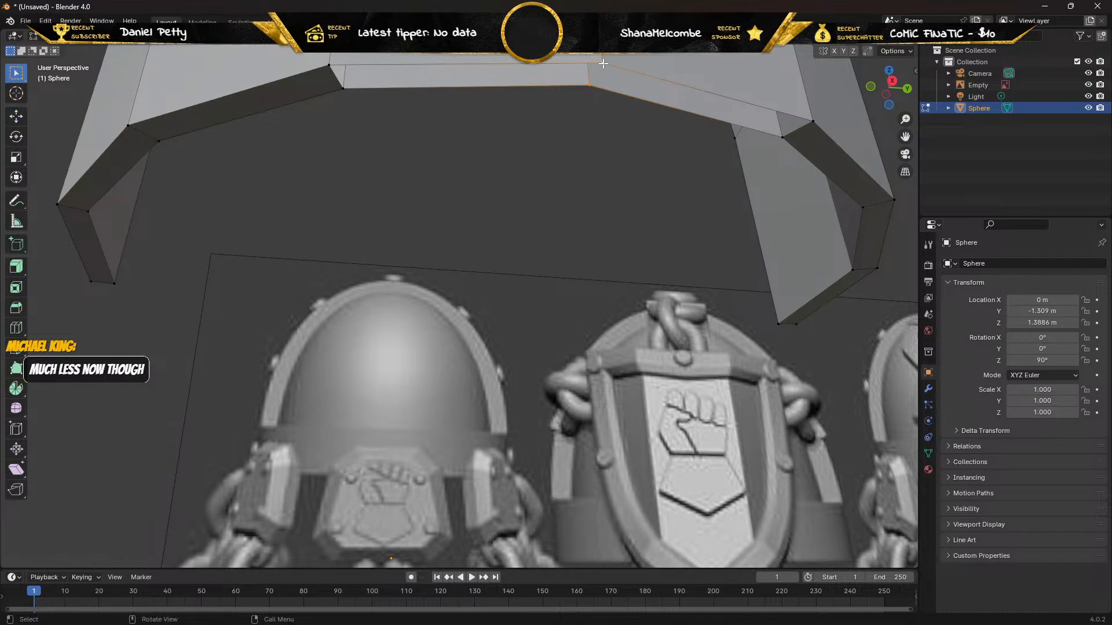
right_click(603, 64)
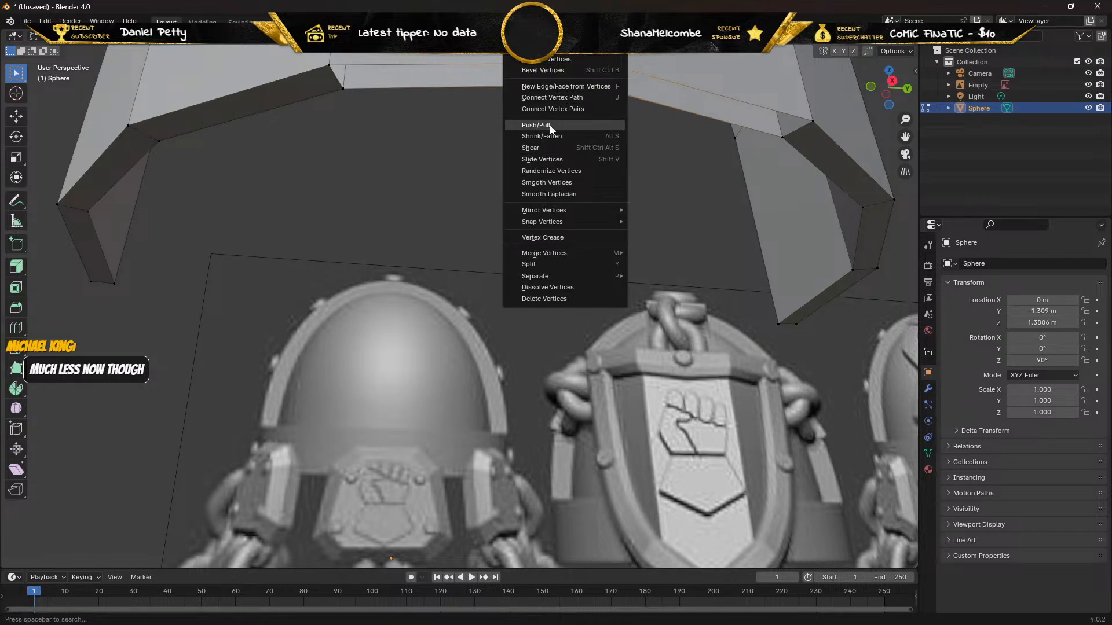
click(557, 84)
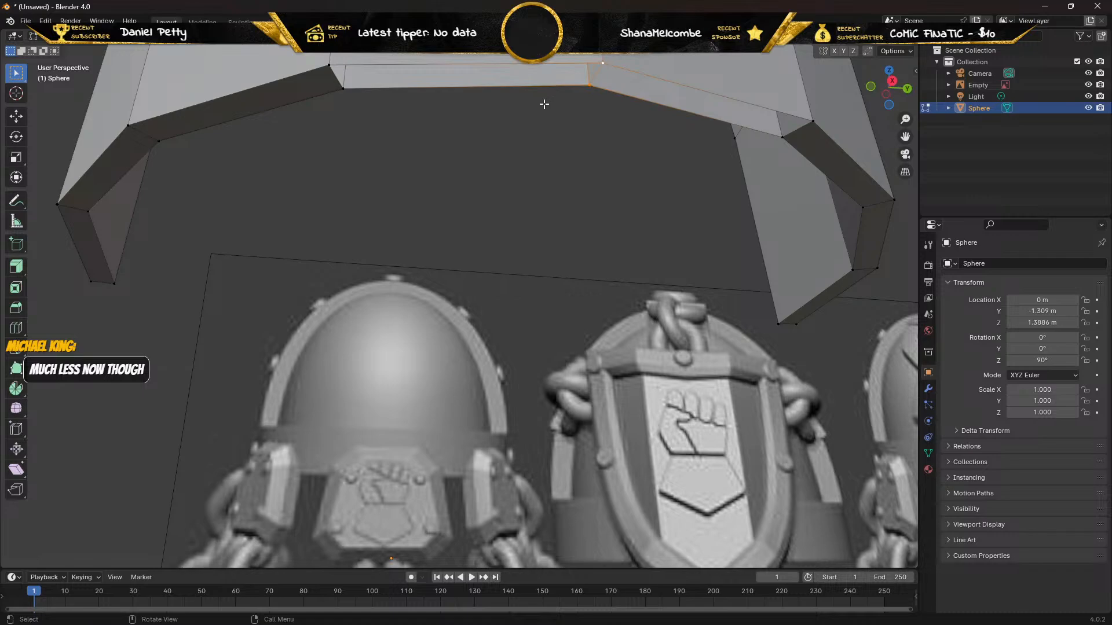
In edge select mode, fill the rim gaps on both sides of the joining edge with faces between the inner and outer edges.
click(496, 64)
click(109, 36)
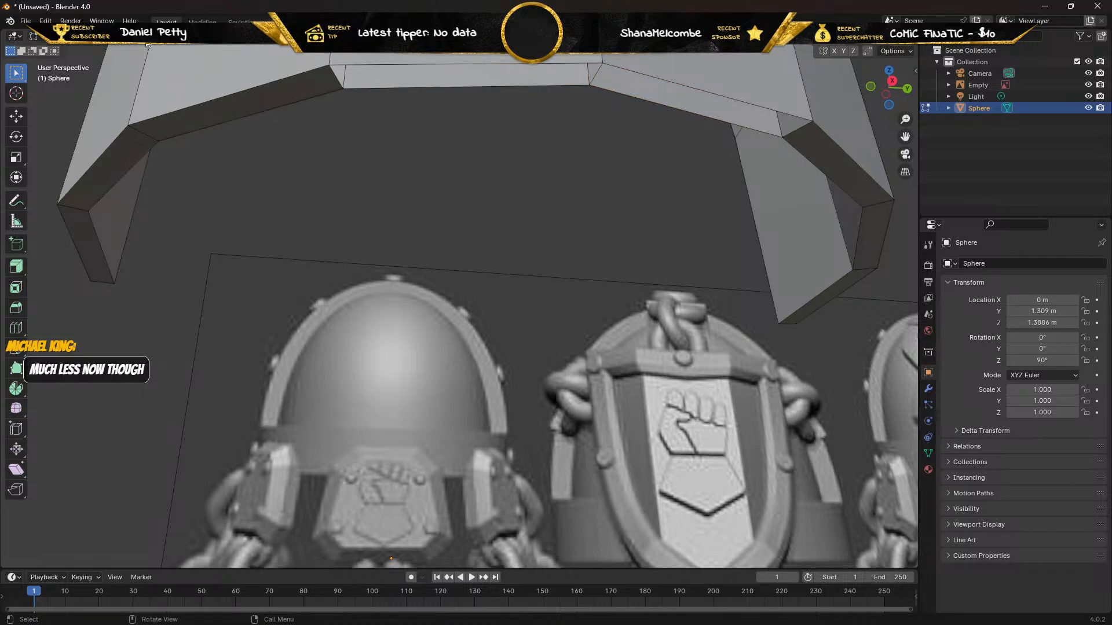
click(433, 66)
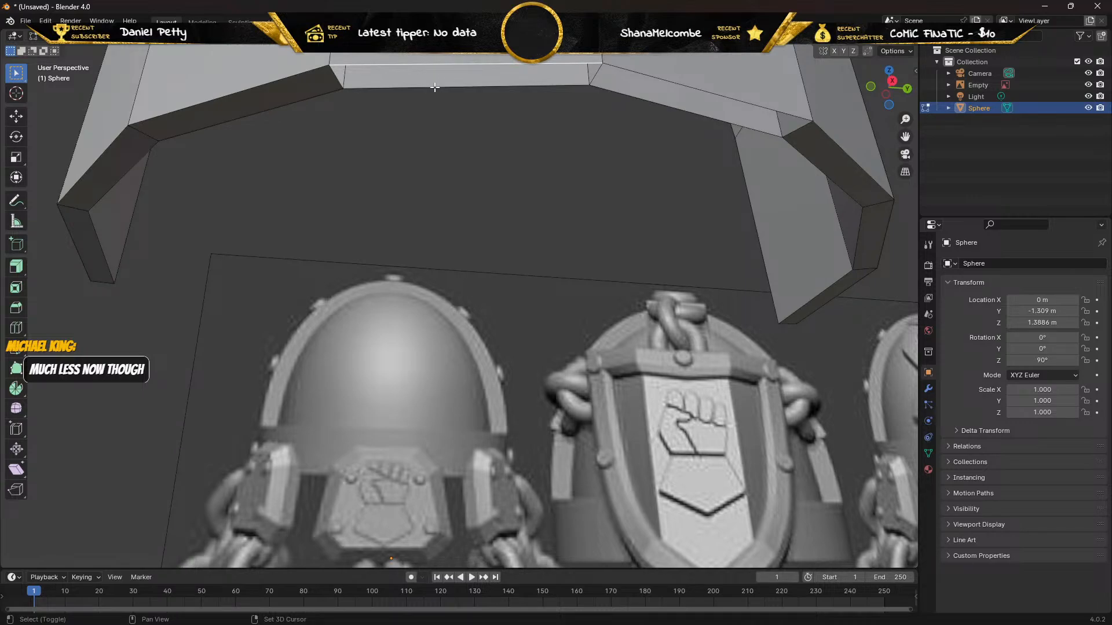
shift+click(435, 87)
mouse_move(434, 113)
middle_down()
mouse_move(489, 104)
mouse_move(497, 84)
mouse_move(432, 99)
mouse_move(418, 116)
mouse_move(431, 111)
middle_up()
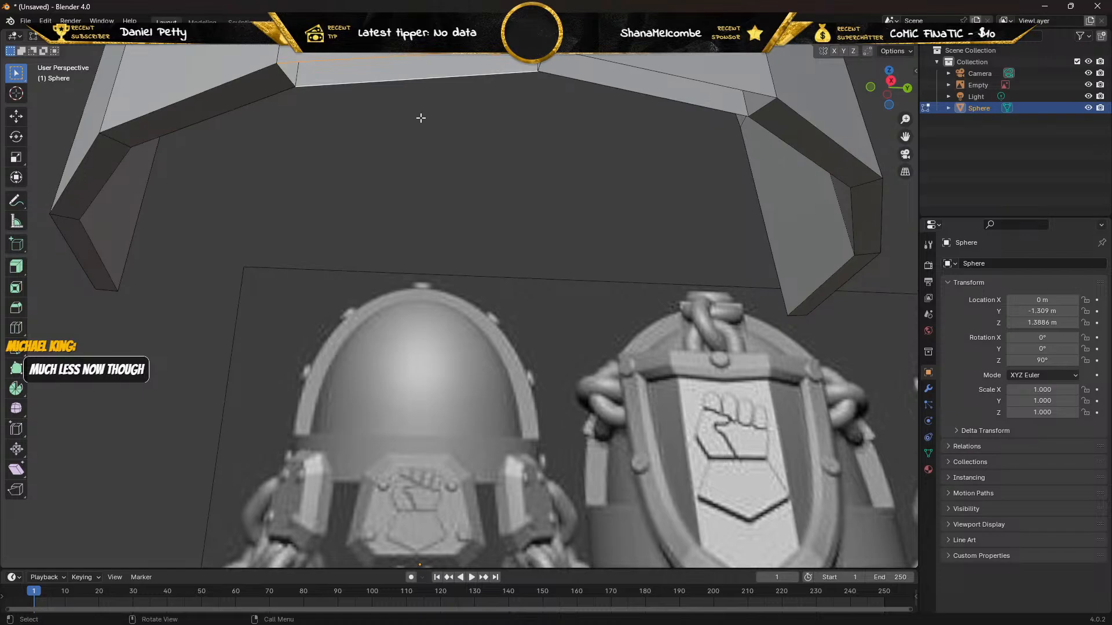
click(628, 65)
shift+click(618, 90)
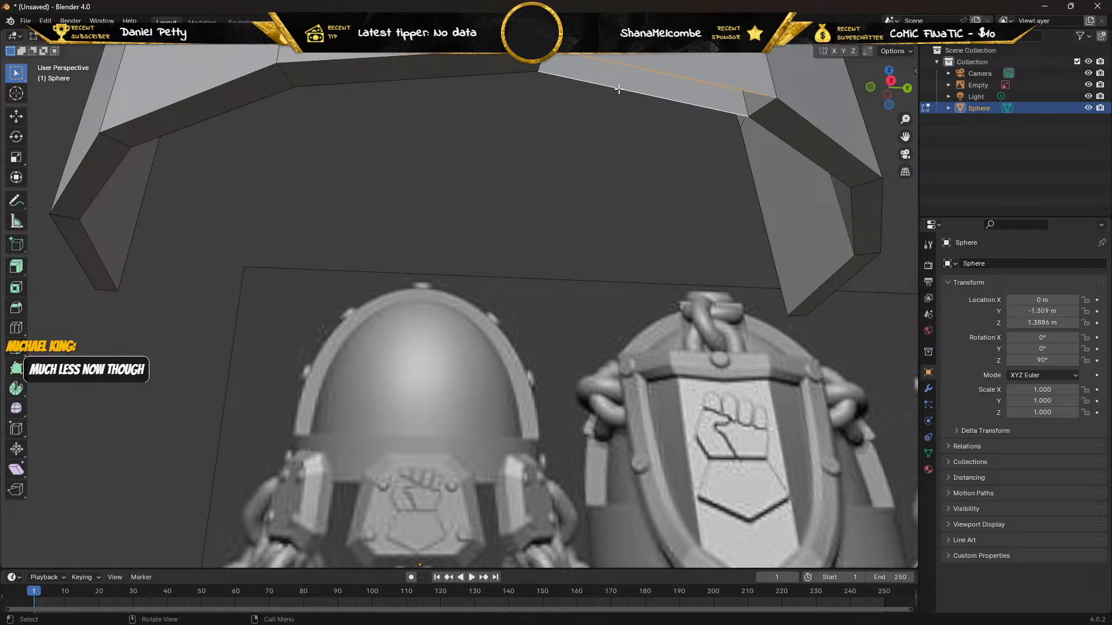
Examine the repaired shell from the side and compare its outline with the reference image in right view.
middle_drag(619, 90, 525, 295)
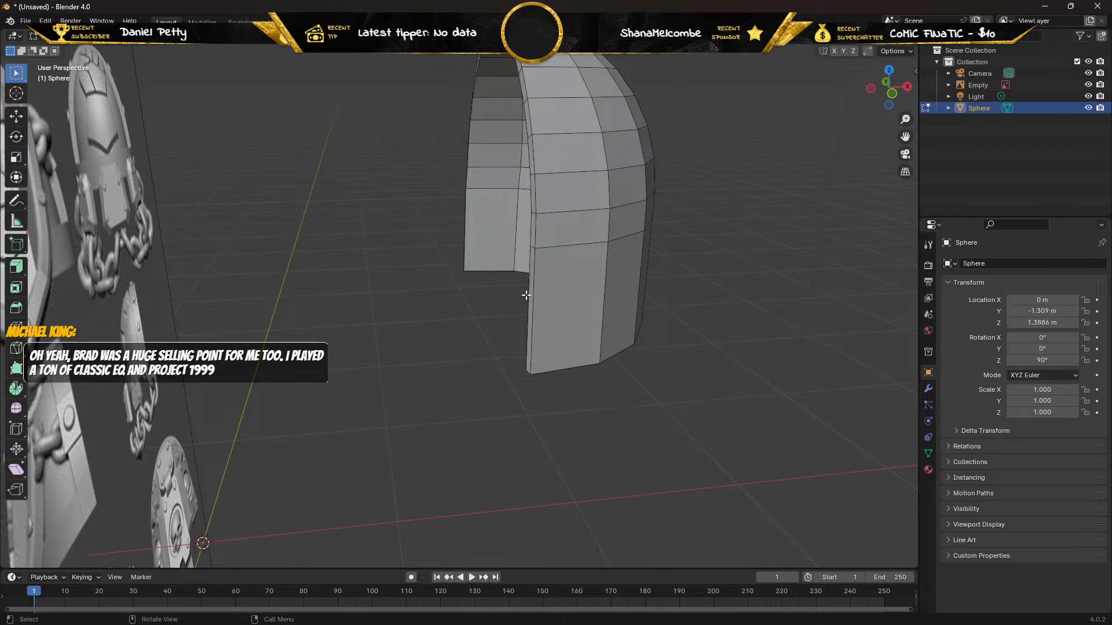
scroll(450, 318, down, 5)
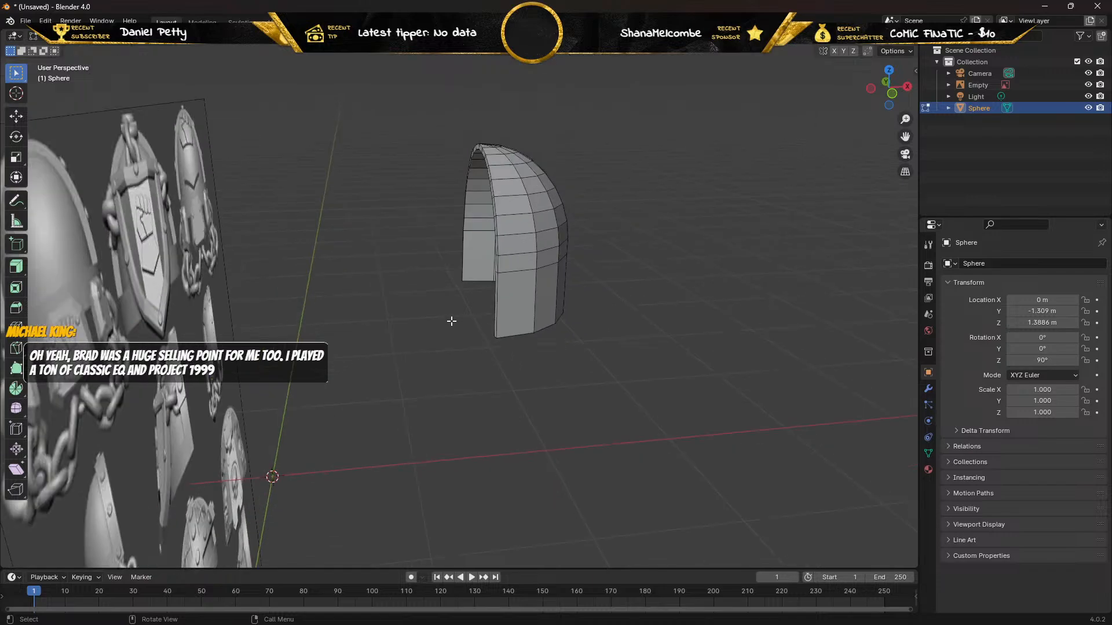
alt+middle_drag(436, 305, 415, 304)
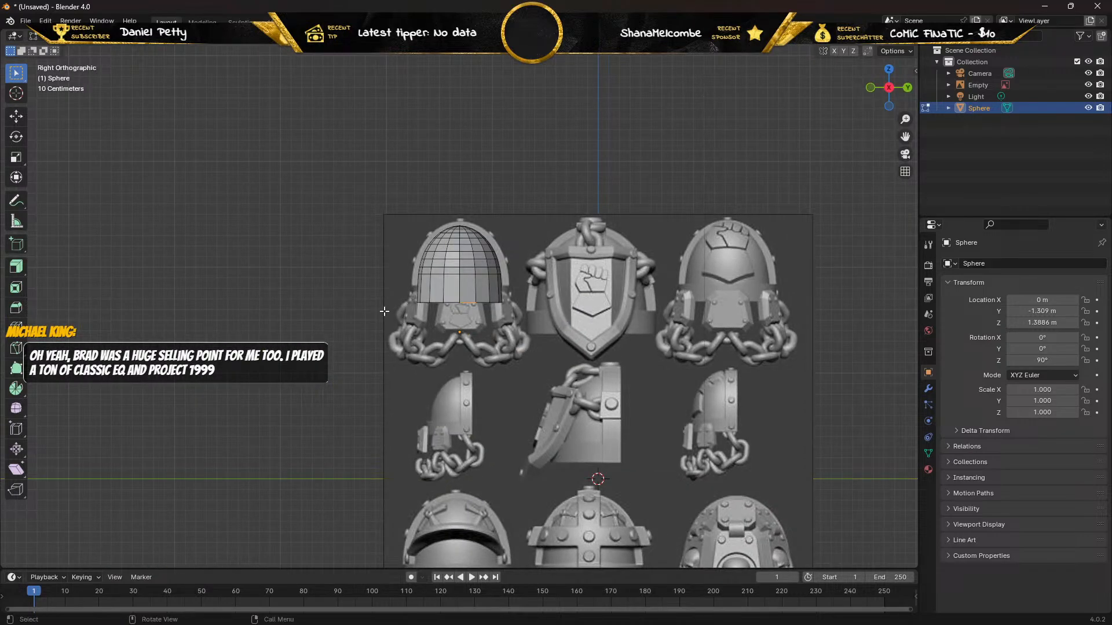
middle_drag(264, 300, 542, 303)
scroll(542, 301, down, 5)
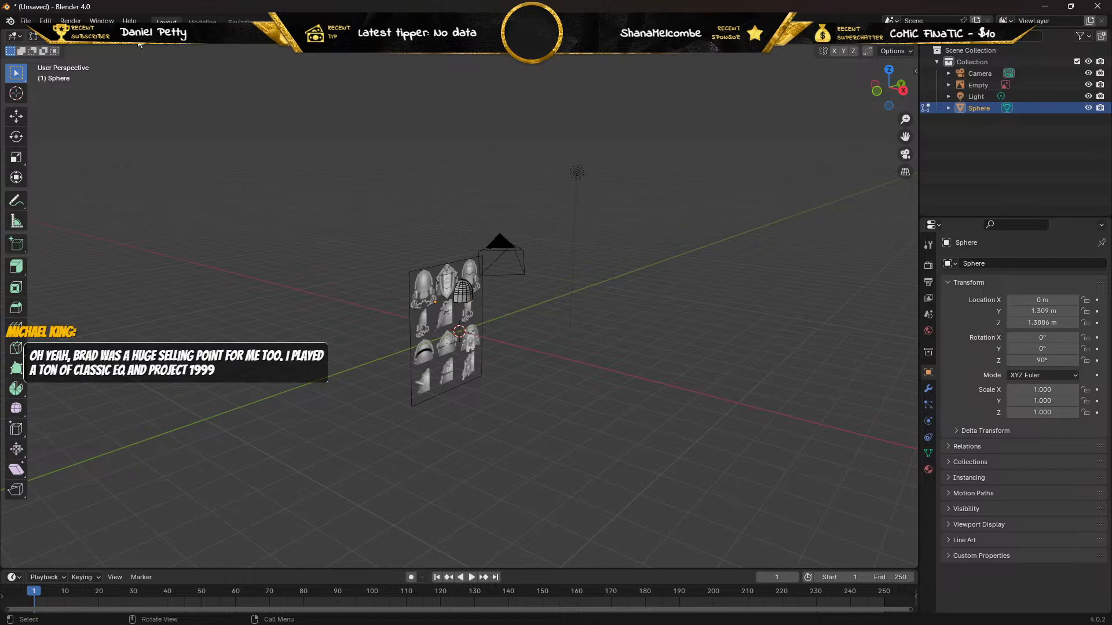
scroll(253, 198, up, 5)
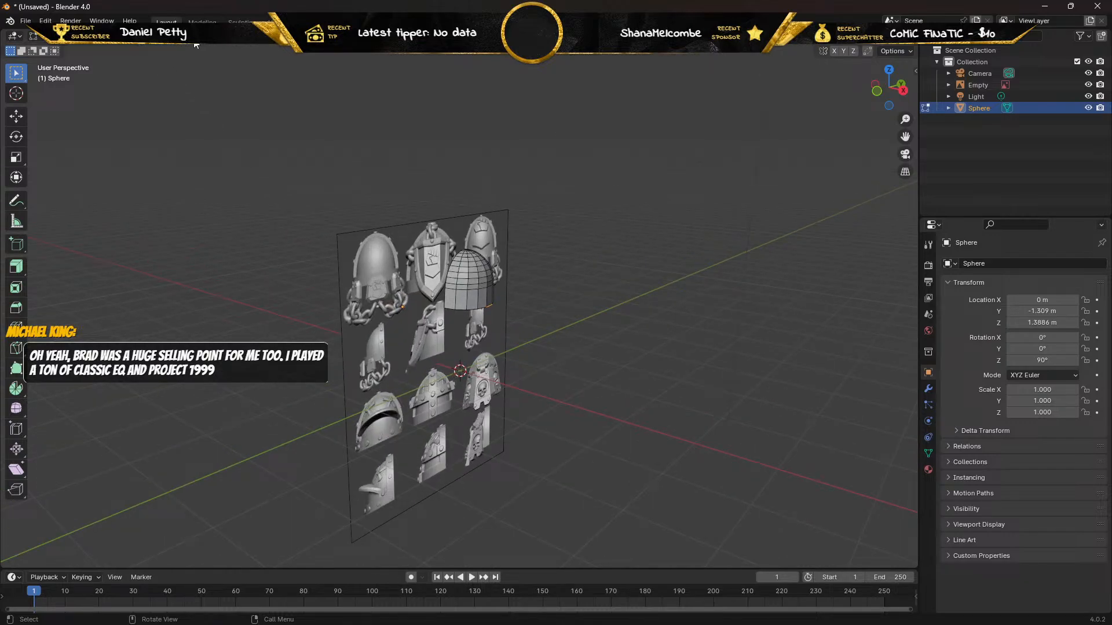
click(212, 45)
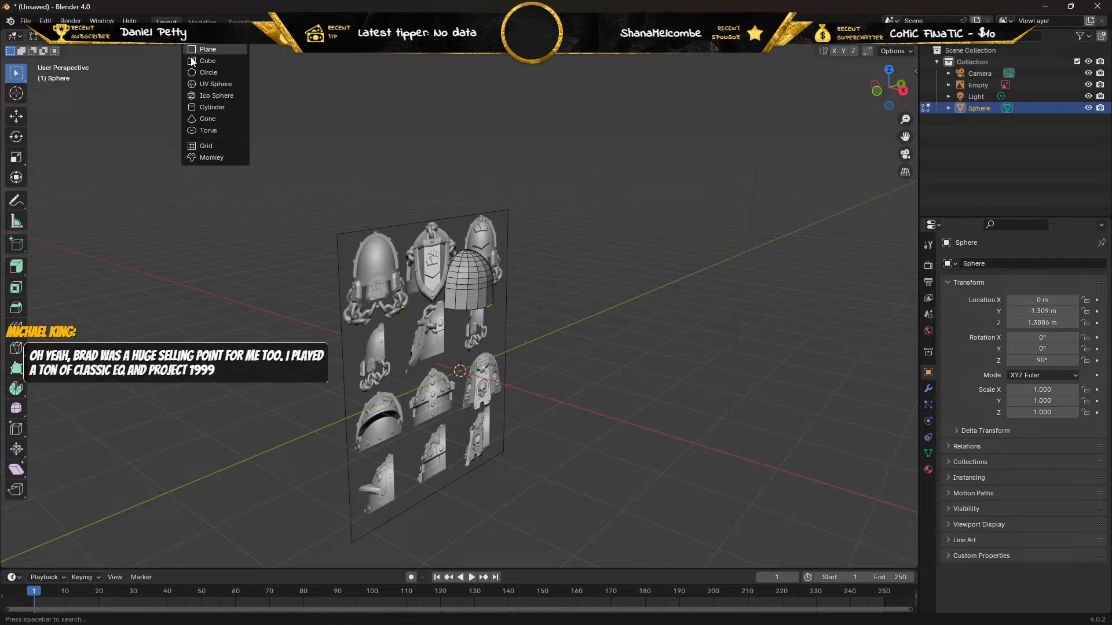
click(208, 87)
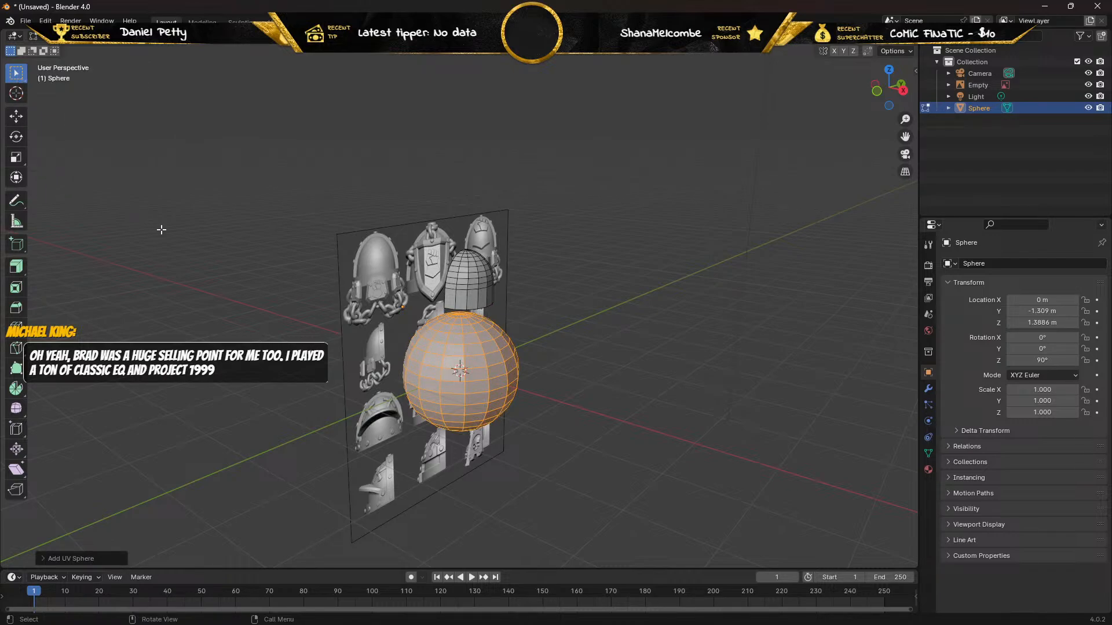
key(Tab)
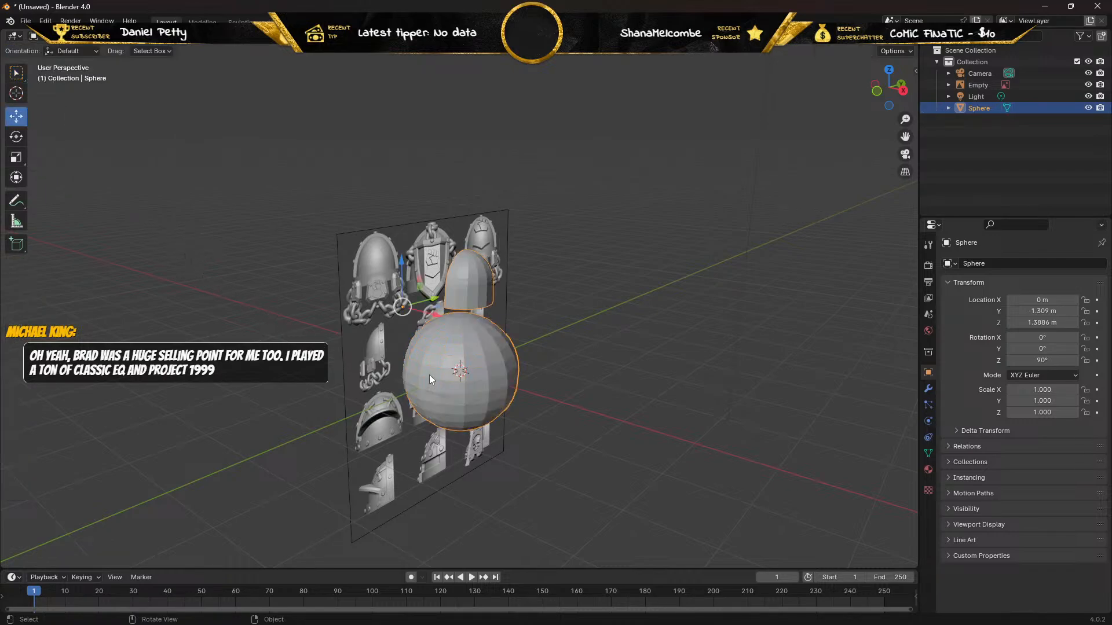
click(665, 297)
click(496, 339)
key(ctrl+z)
key(ctrl+z)
In Object Mode, add a separate UV sphere and move it about 5.59 m along X, clear of the reference image.
key(ctrl+z)
key(ctrl+z)
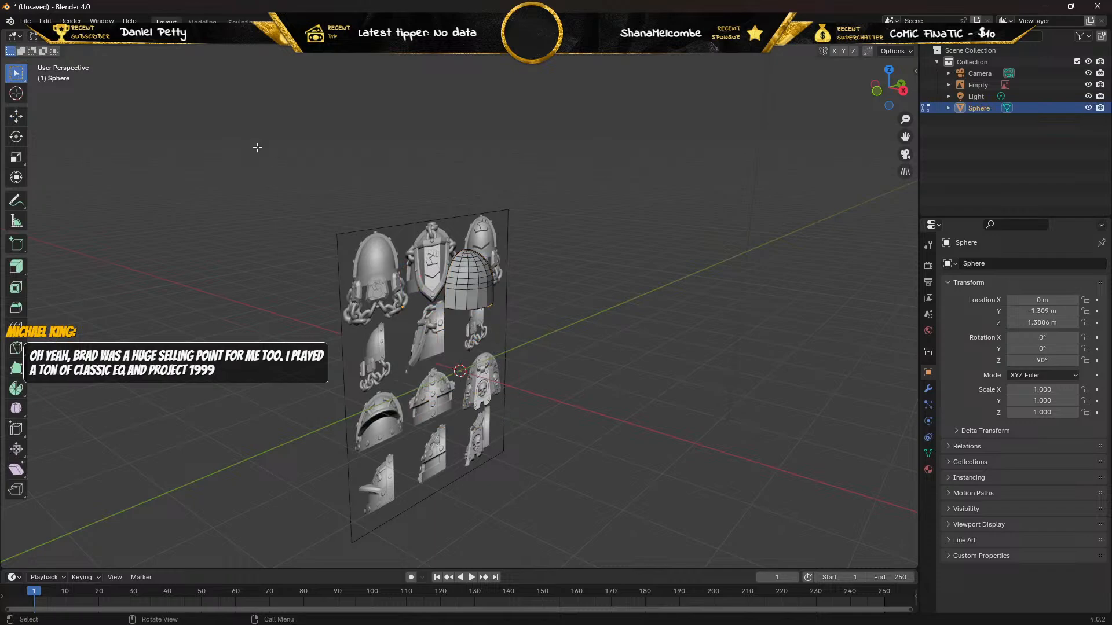
key(ctrl+z)
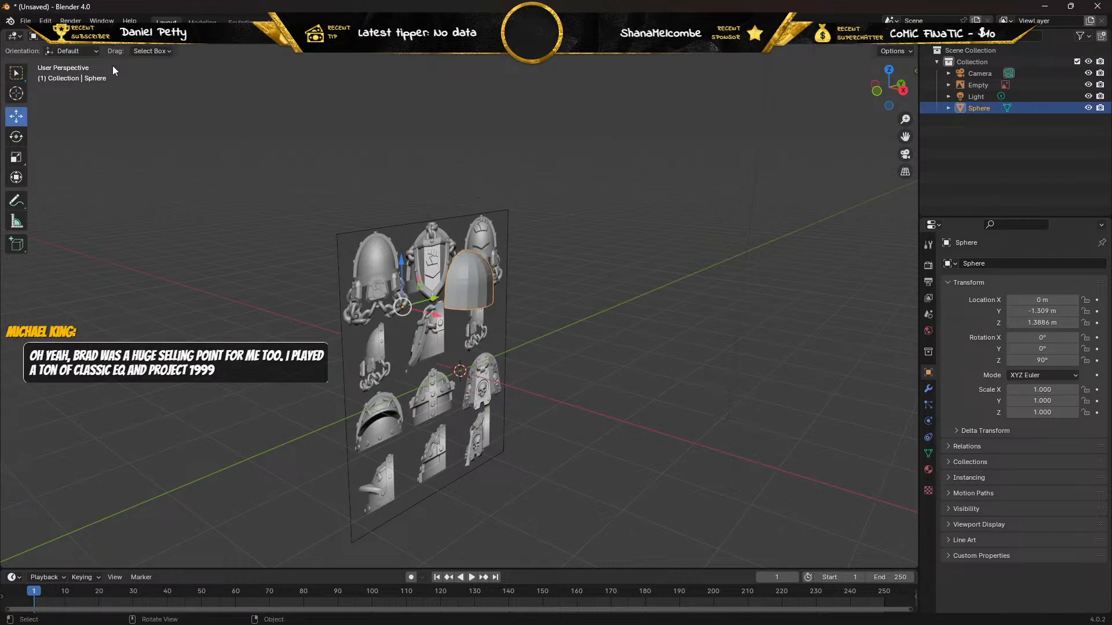
click(147, 36)
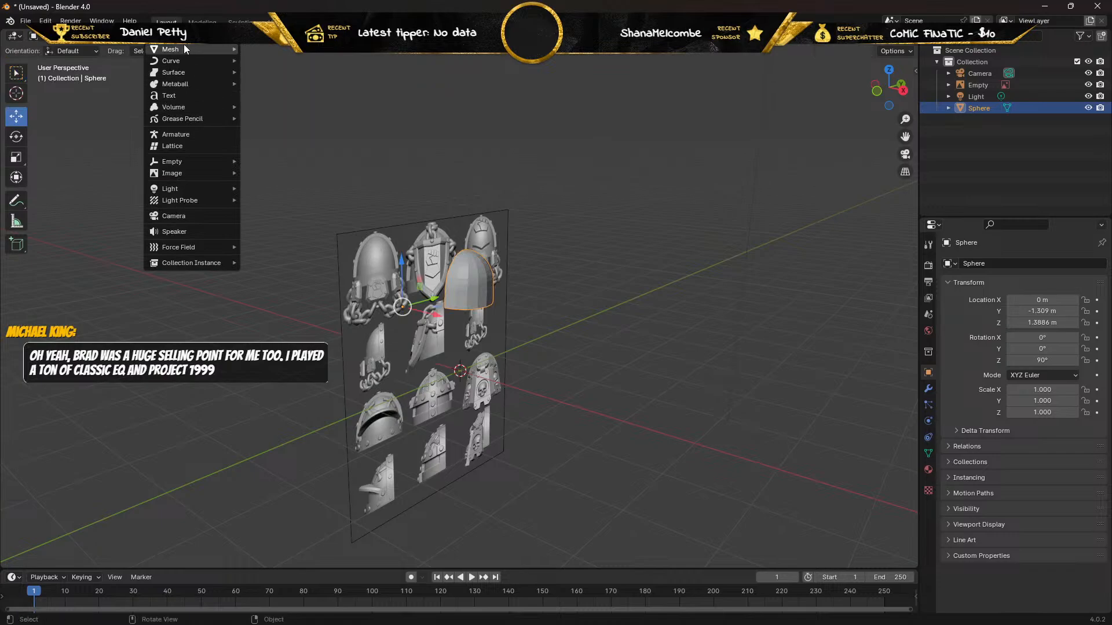
mouse_move(183, 49)
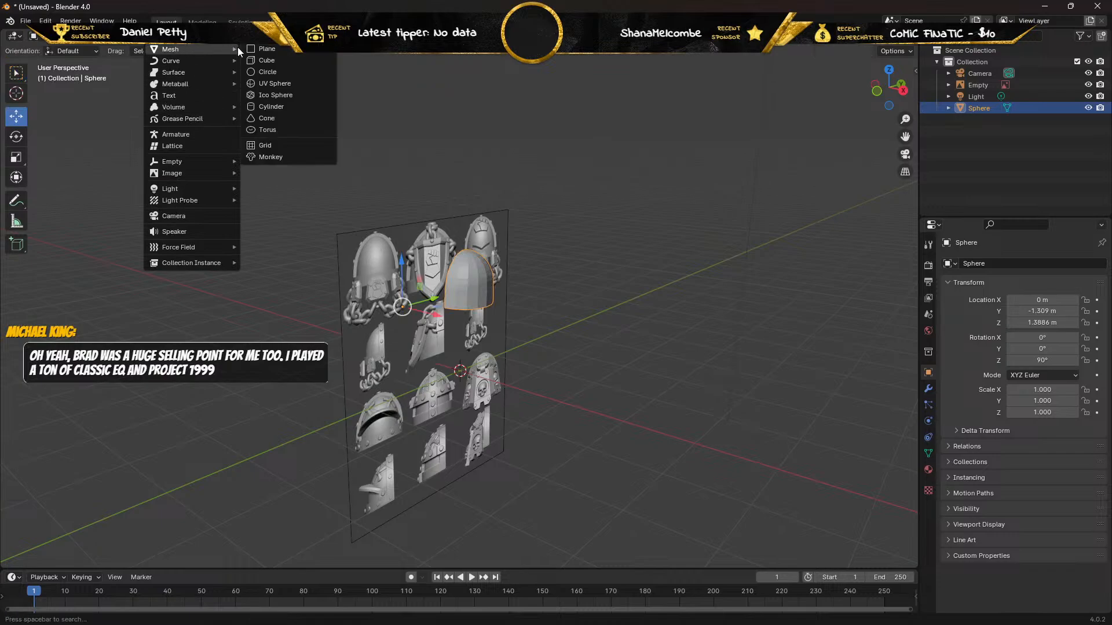
click(266, 84)
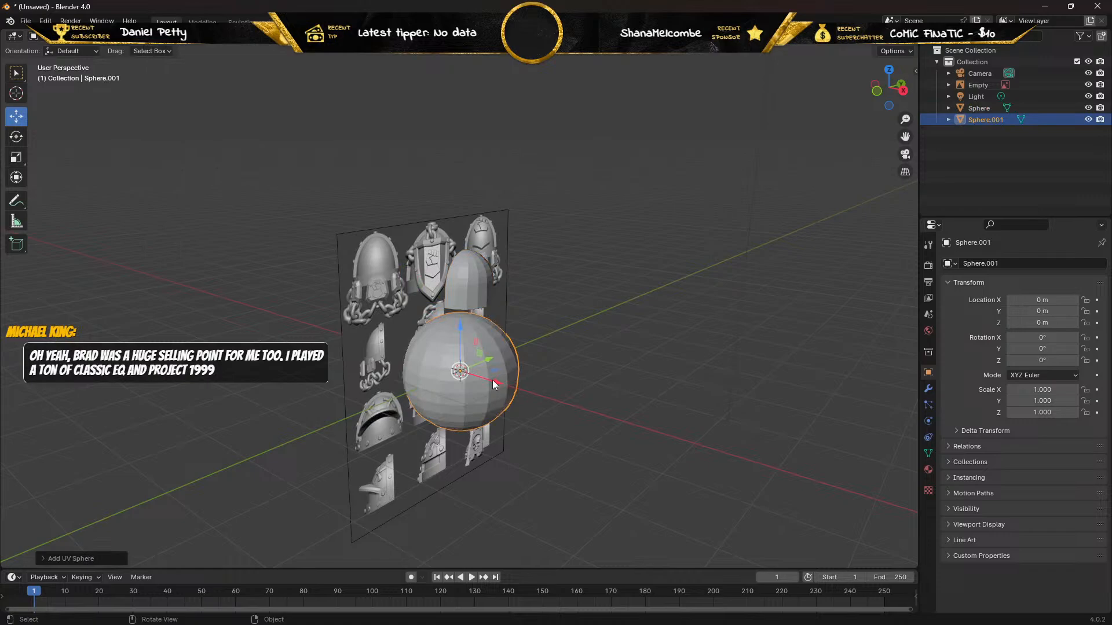
drag(494, 385, 692, 411)
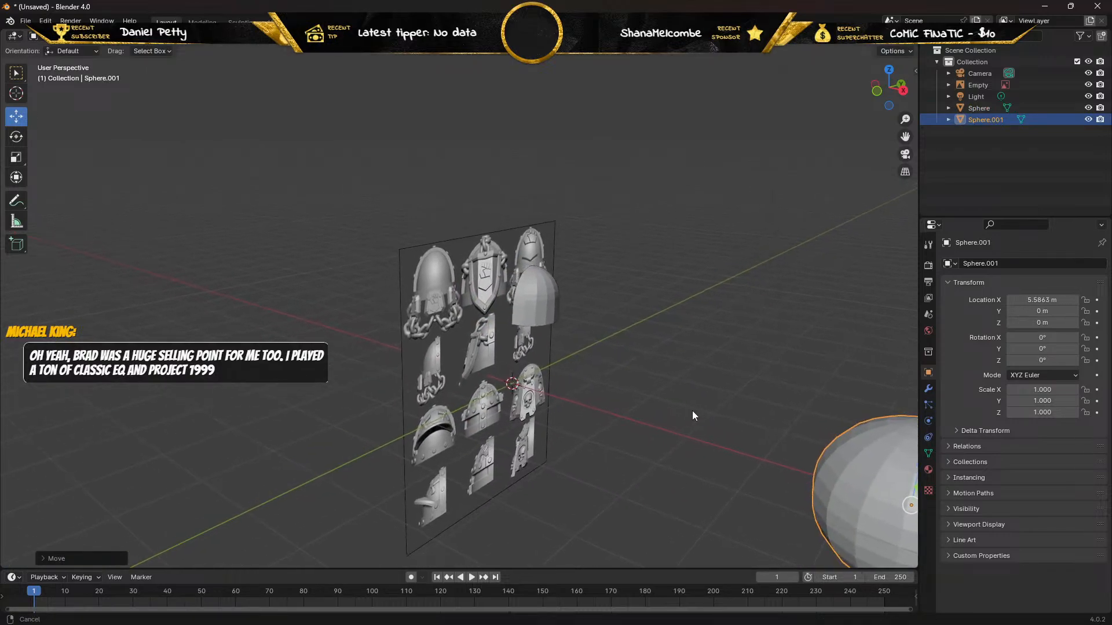
shift+middle_drag(692, 411, 373, 265)
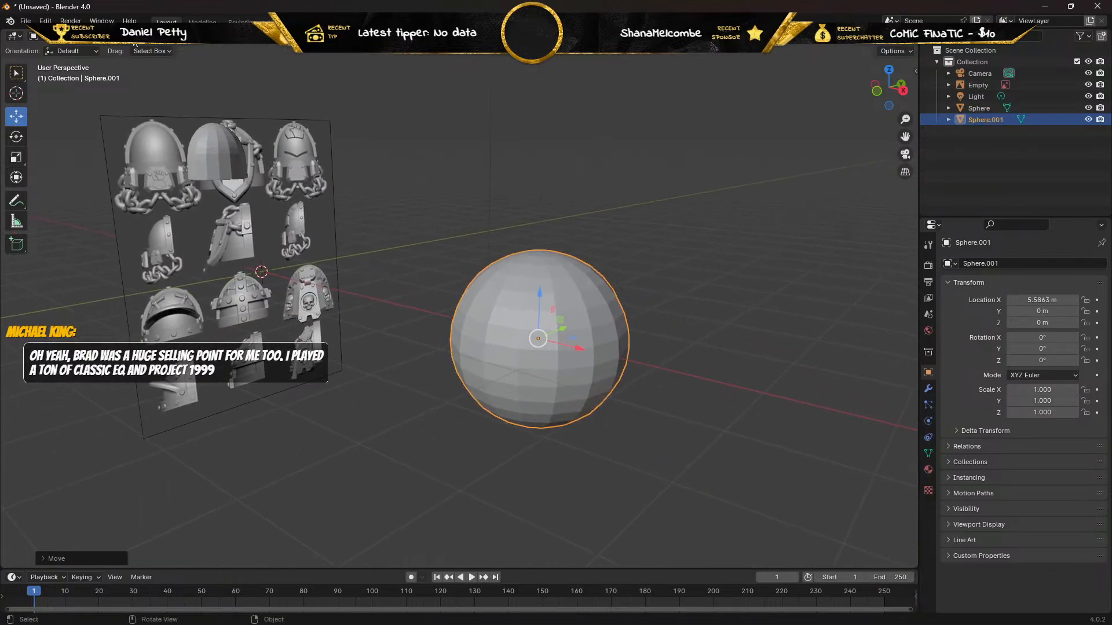
Add a cube and move it along X to about 8.17 m, just beyond the separate sphere.
key(shift+a)
mouse_move(181, 65)
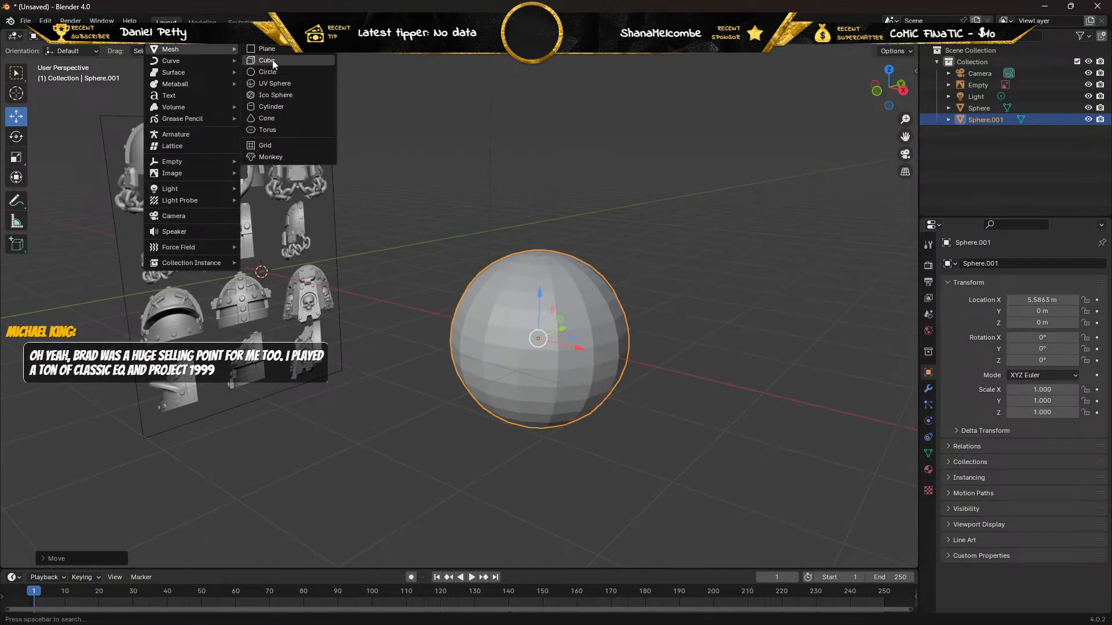
click(269, 61)
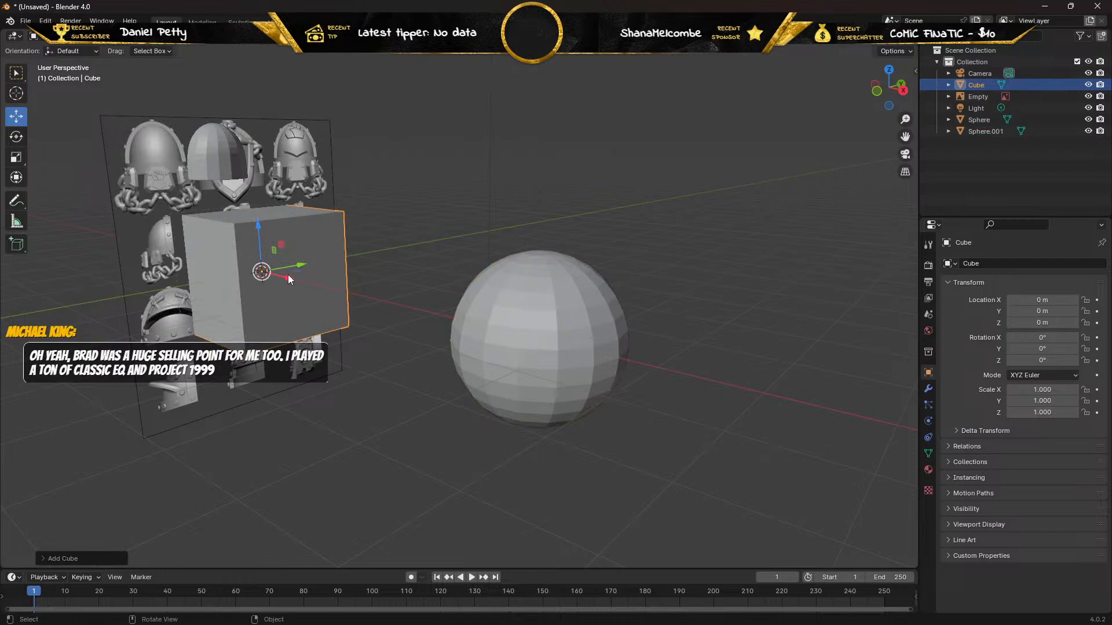
drag(286, 278, 422, 392)
middle_drag(422, 393, 350, 329)
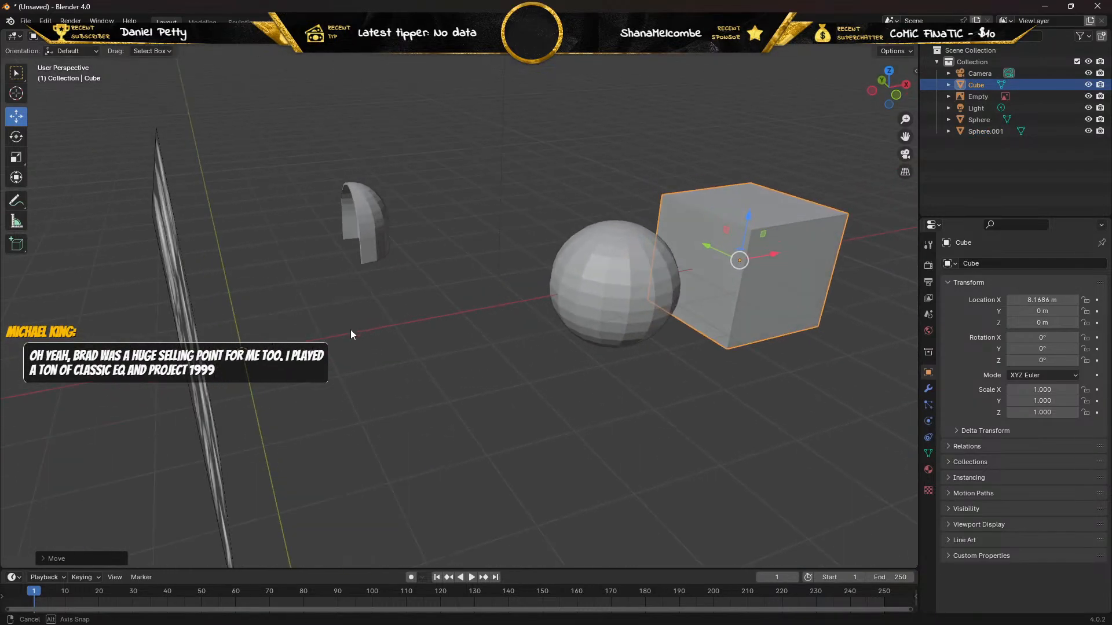
middle_drag(483, 306, 192, 266)
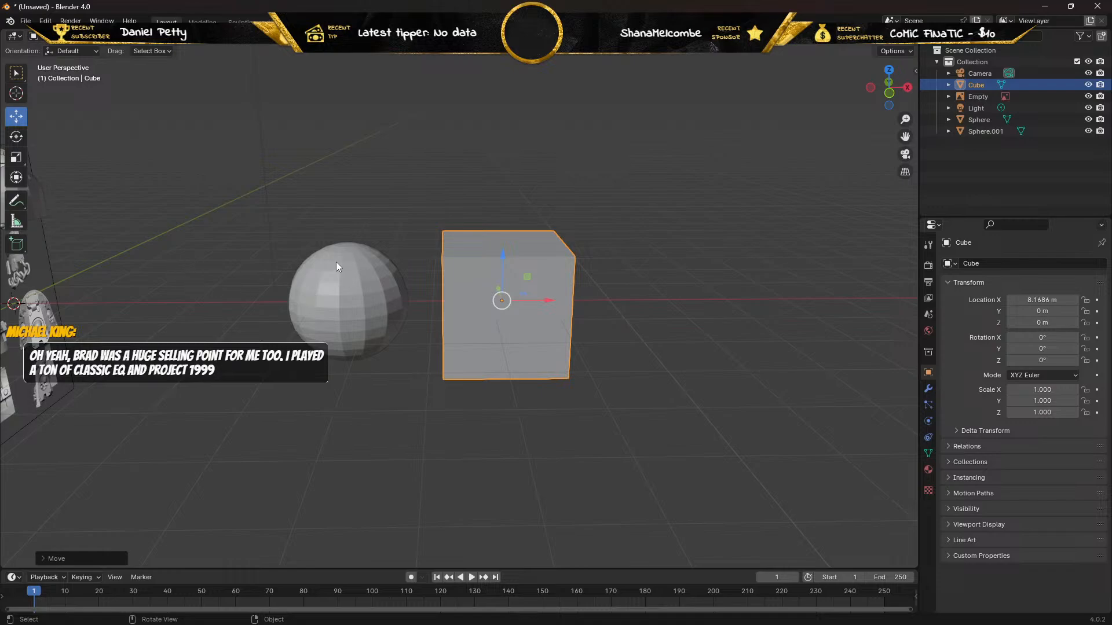
In Edit Mode with wireframe shading, select the cube's vertices on the side facing away from the sphere and move them along X to form a long box.
click(329, 282)
click(519, 276)
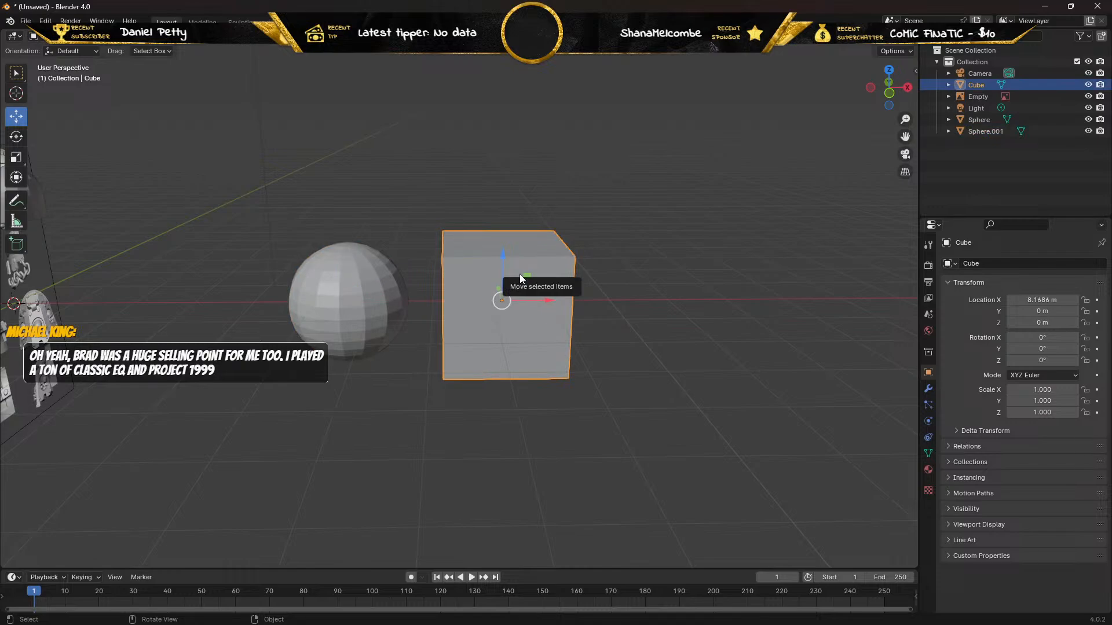
key(Tab)
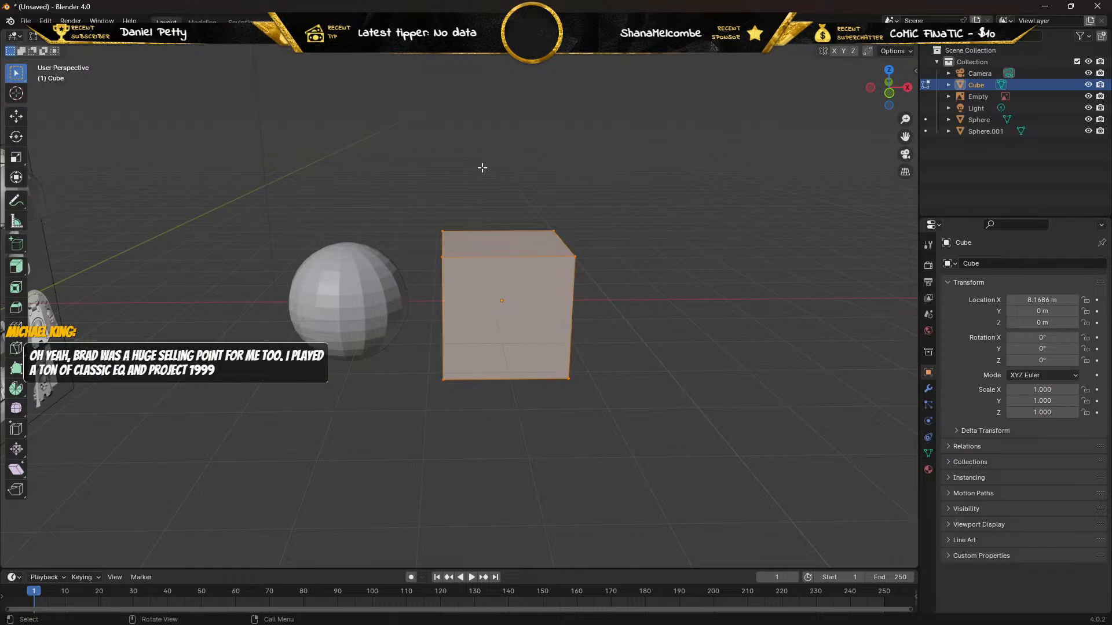
drag(511, 176, 624, 448)
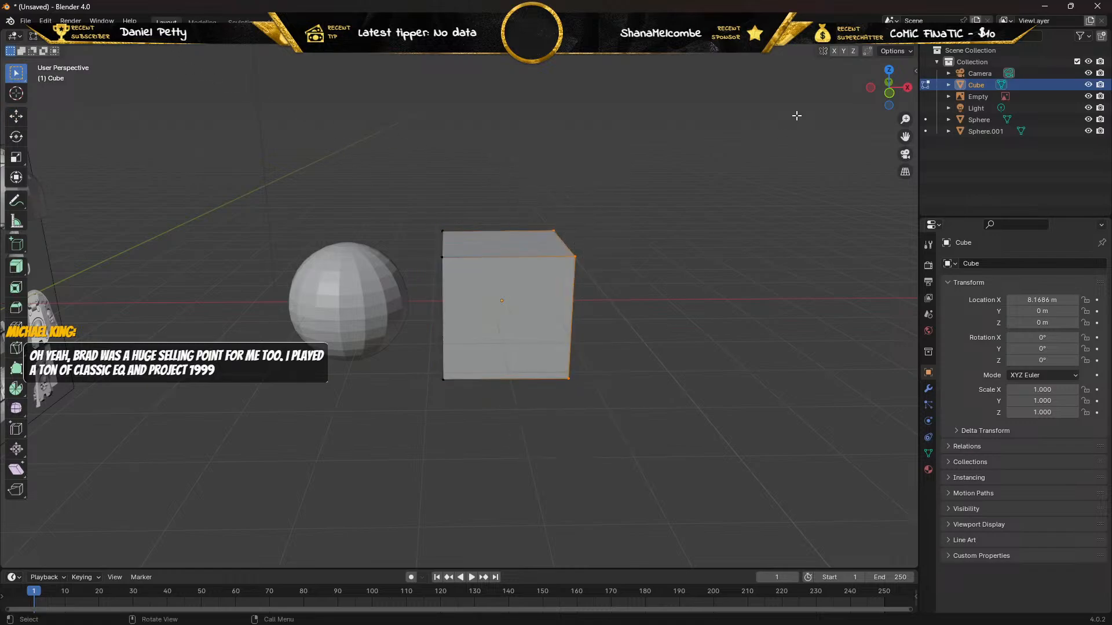
key(shift+z)
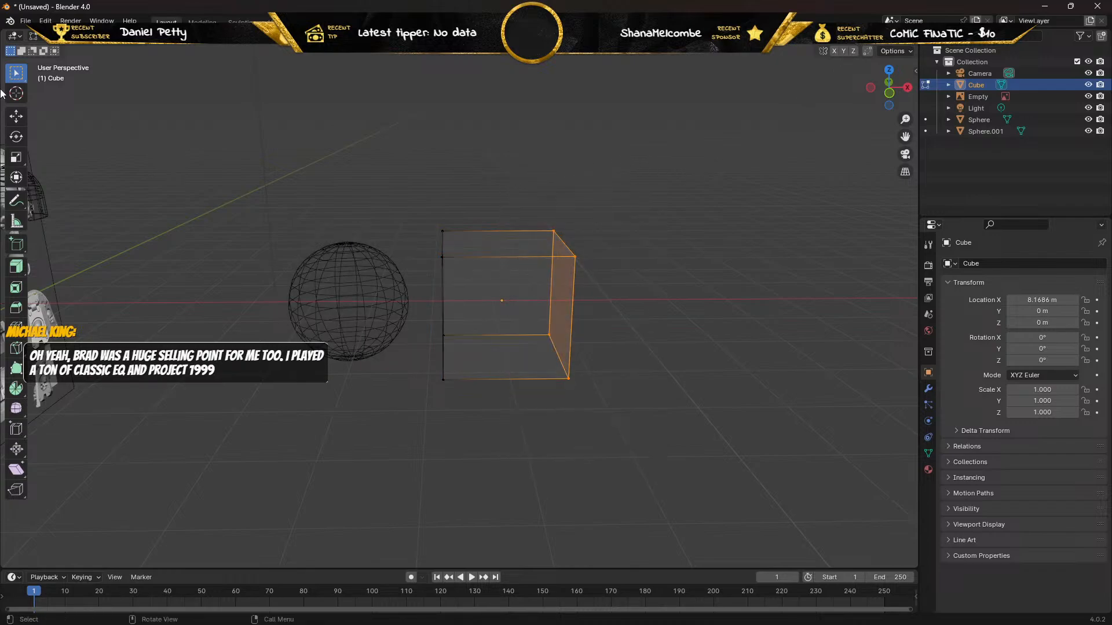
click(17, 118)
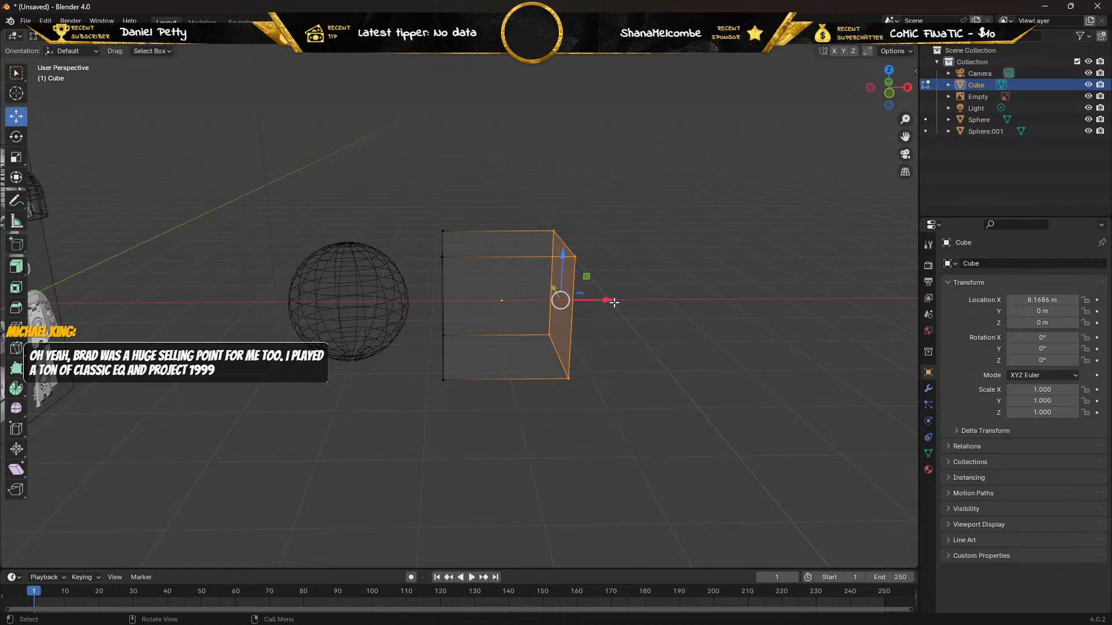
drag(607, 300, 881, 296)
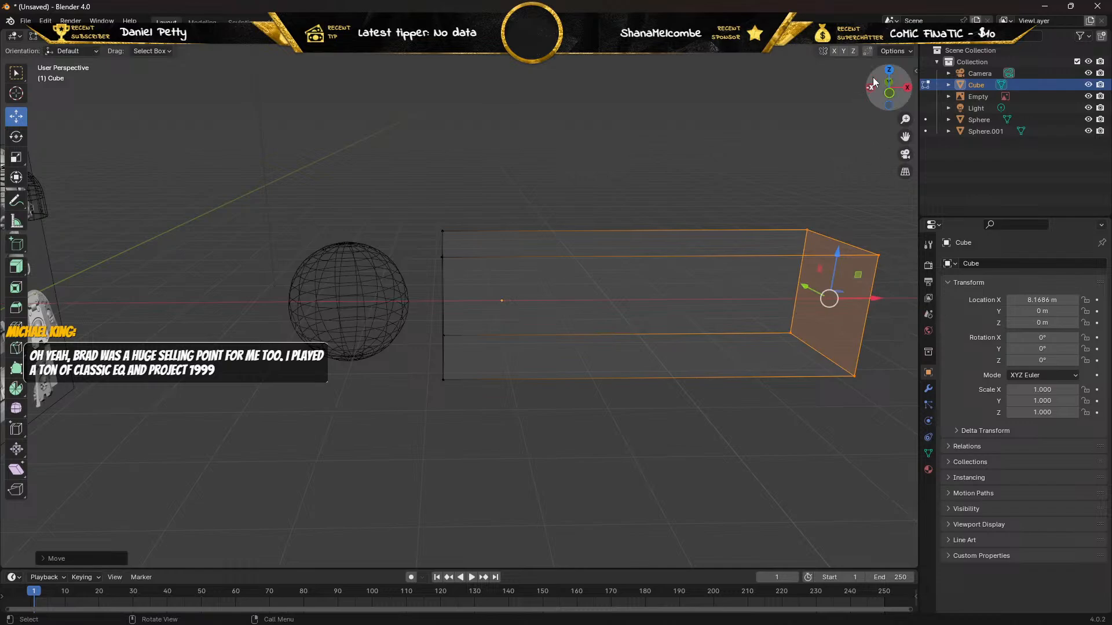
Return the viewport to solid shading and, in Object Mode, select the sphere beside the stretched box.
click(877, 46)
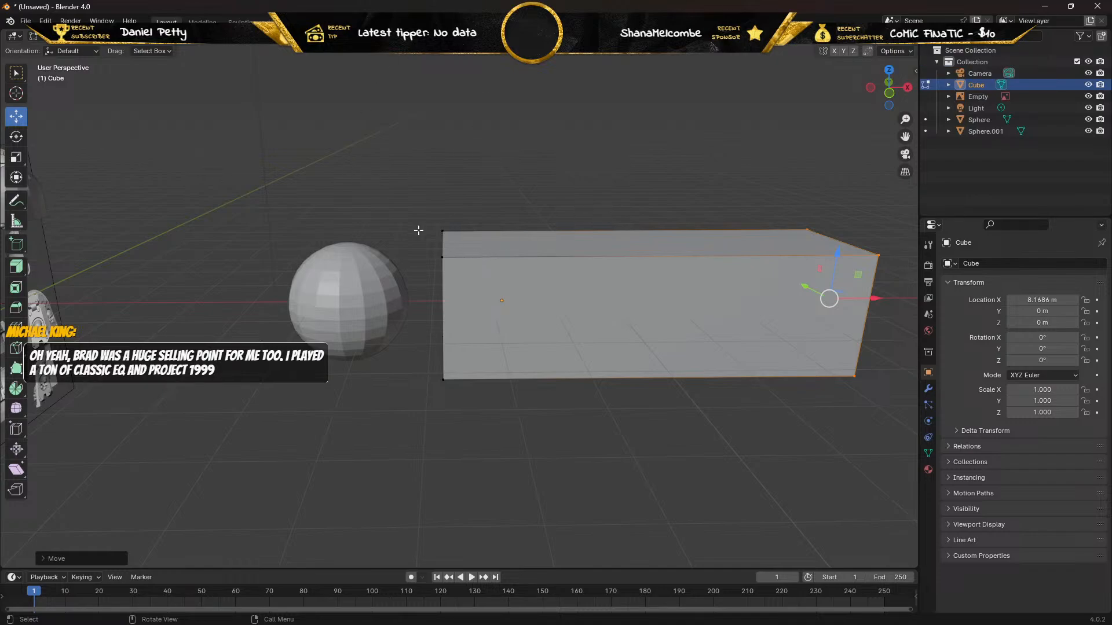
key(Tab)
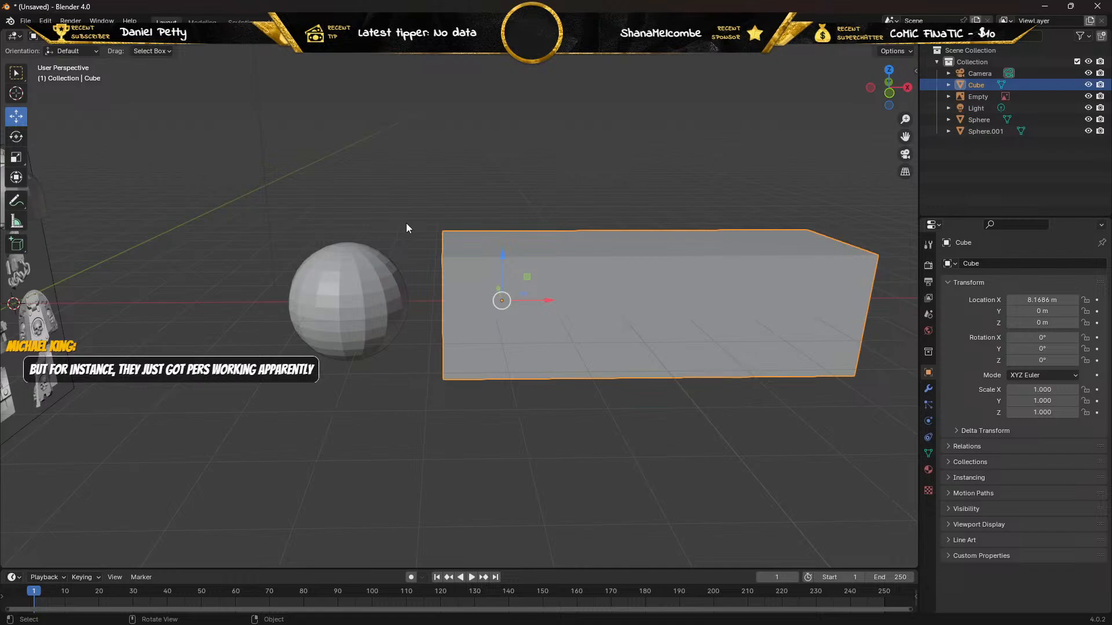
click(339, 287)
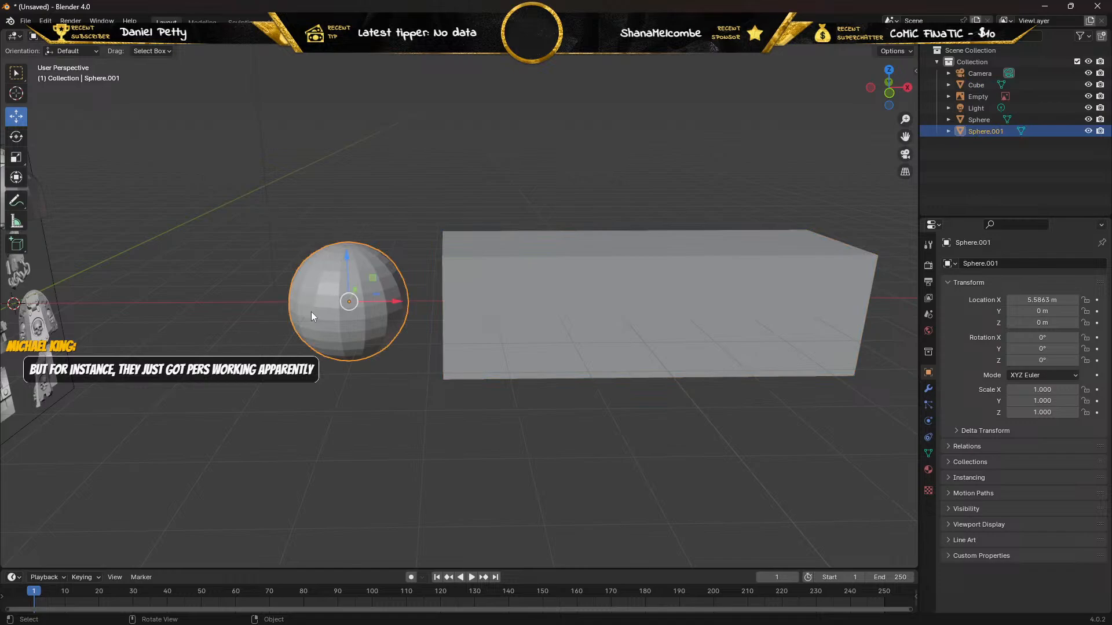
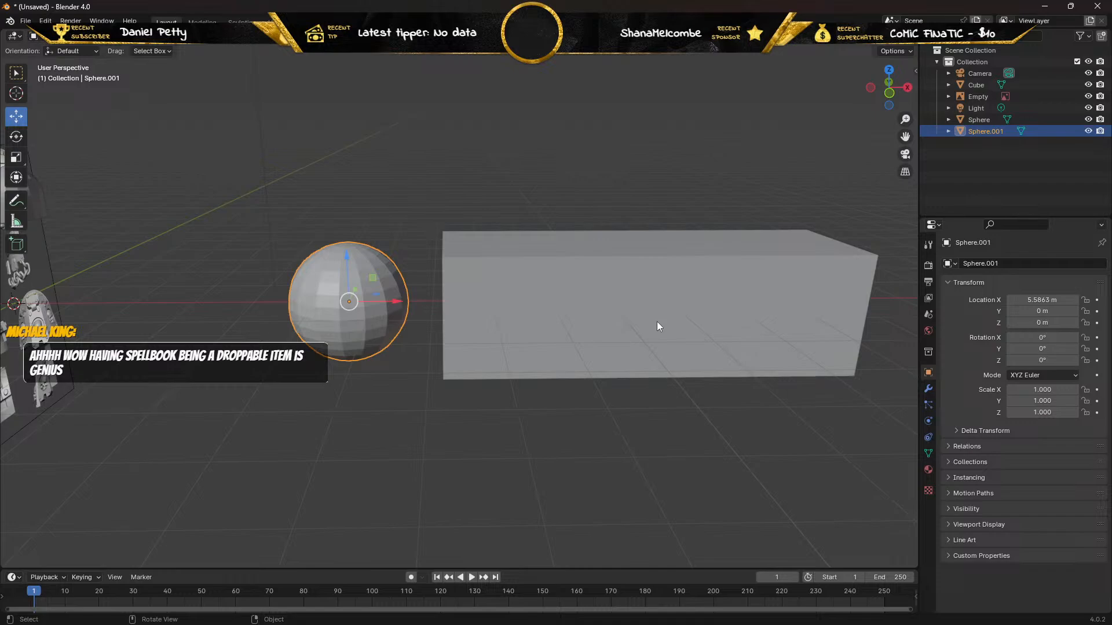
Delete the separate demonstration sphere and the stretched box from the scene.
key(Delete)
click(635, 287)
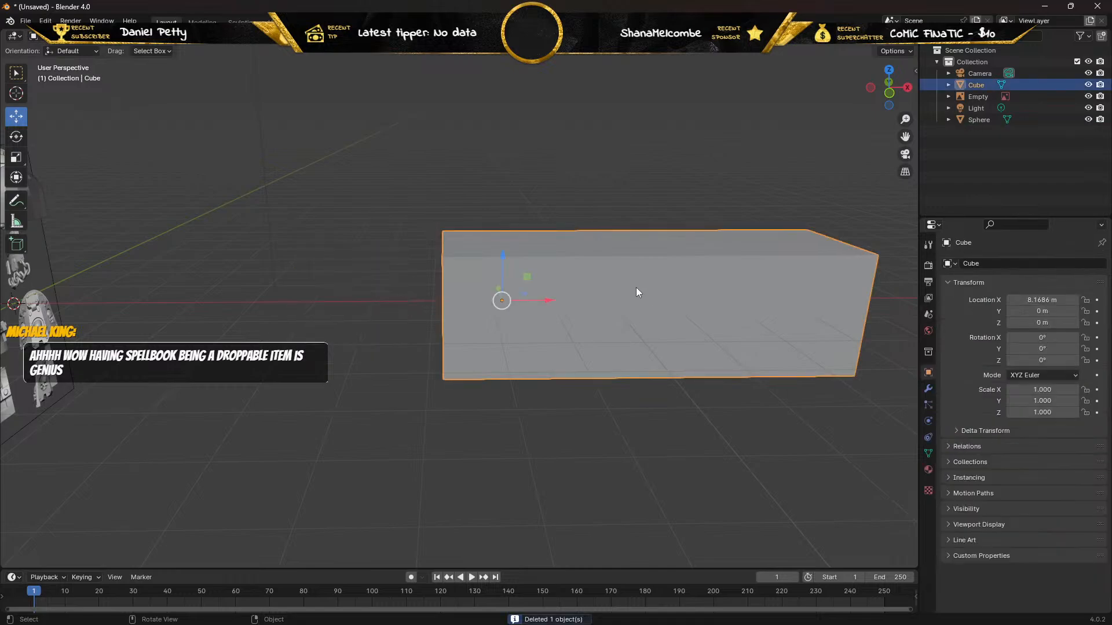
key(Delete)
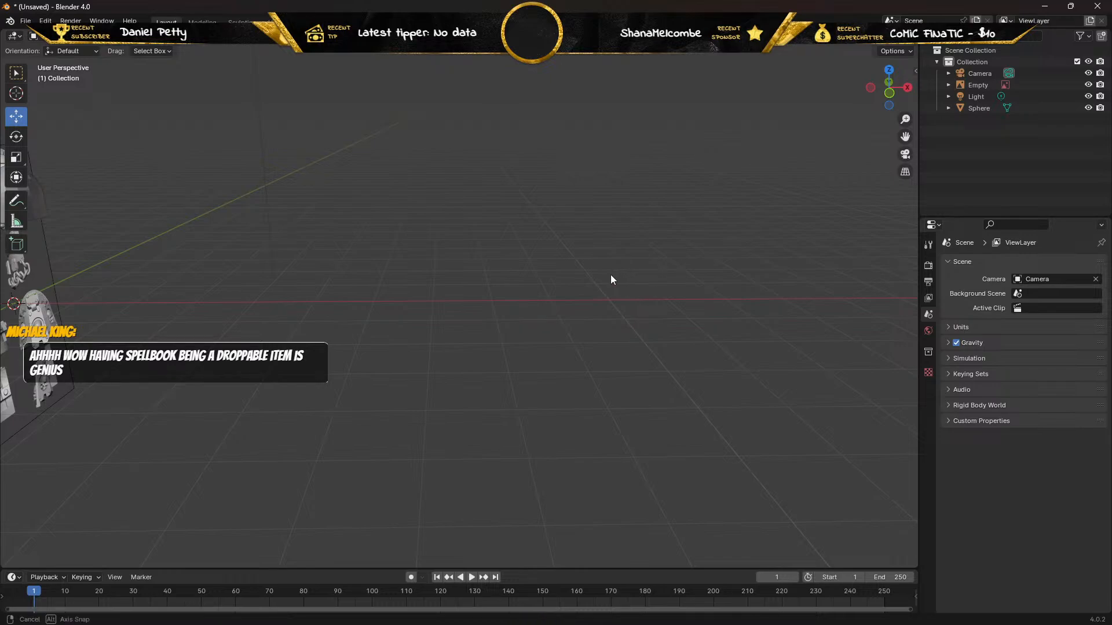
Select the shoulder pad and examine its shape from several angles against the reference image.
middle_drag(611, 275, 442, 259)
scroll(431, 210, up, 2)
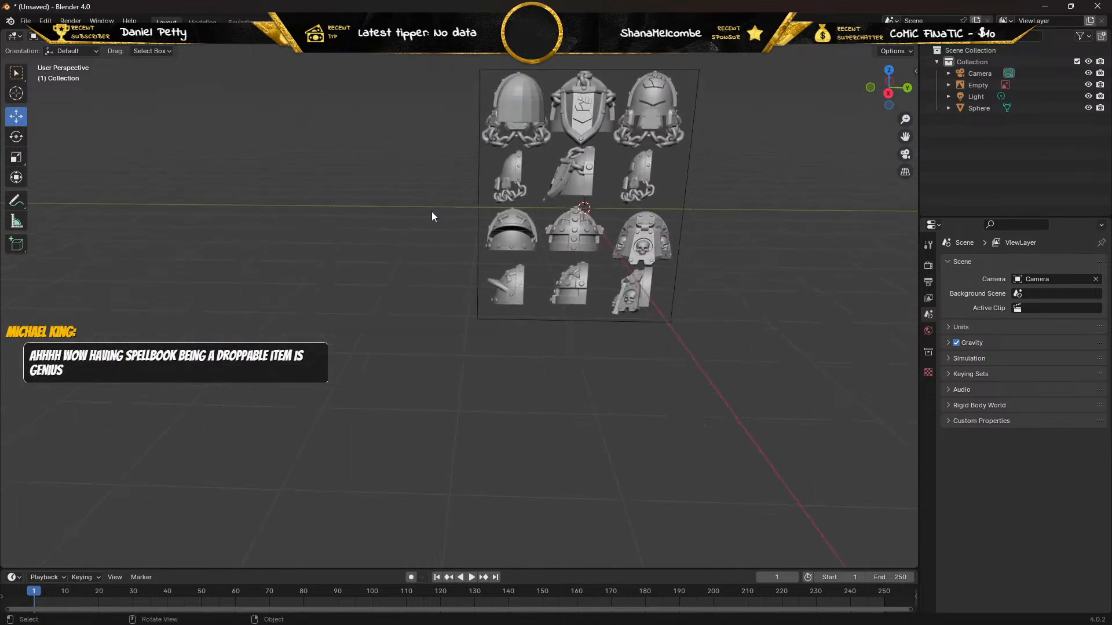
shift+middle_drag(429, 186, 415, 517)
scroll(406, 362, up, 1)
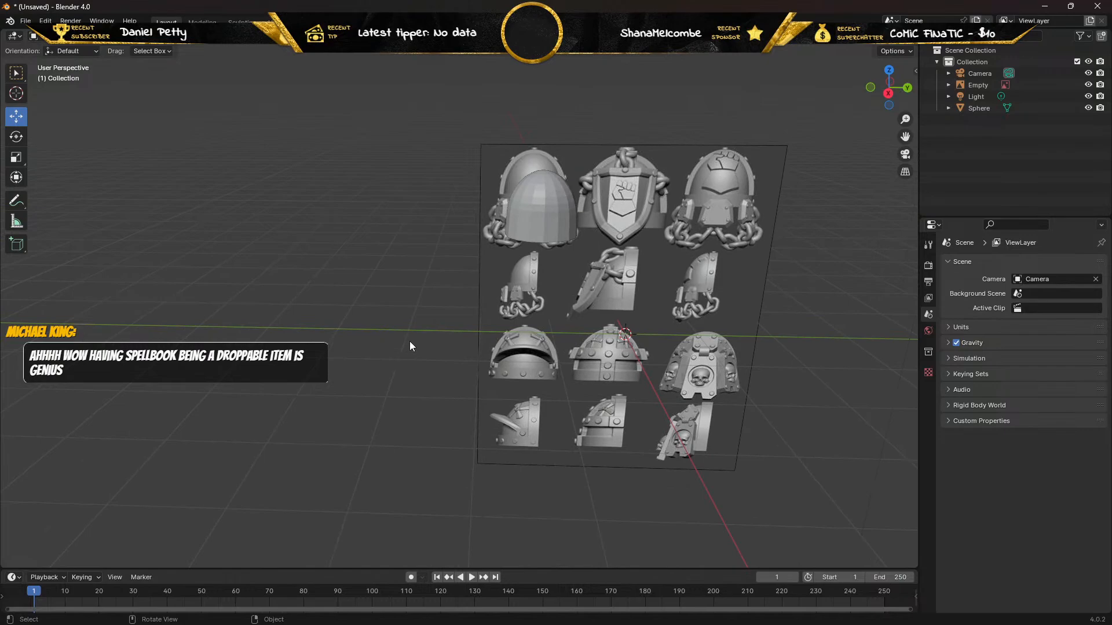
middle_drag(411, 342, 408, 328)
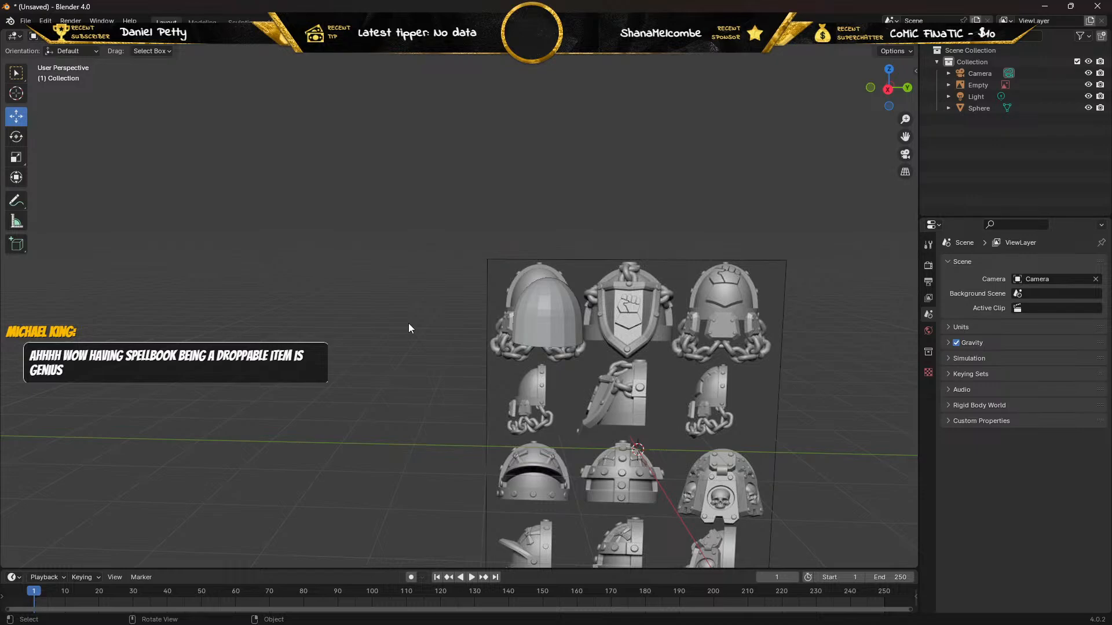
scroll(409, 323, up, 2)
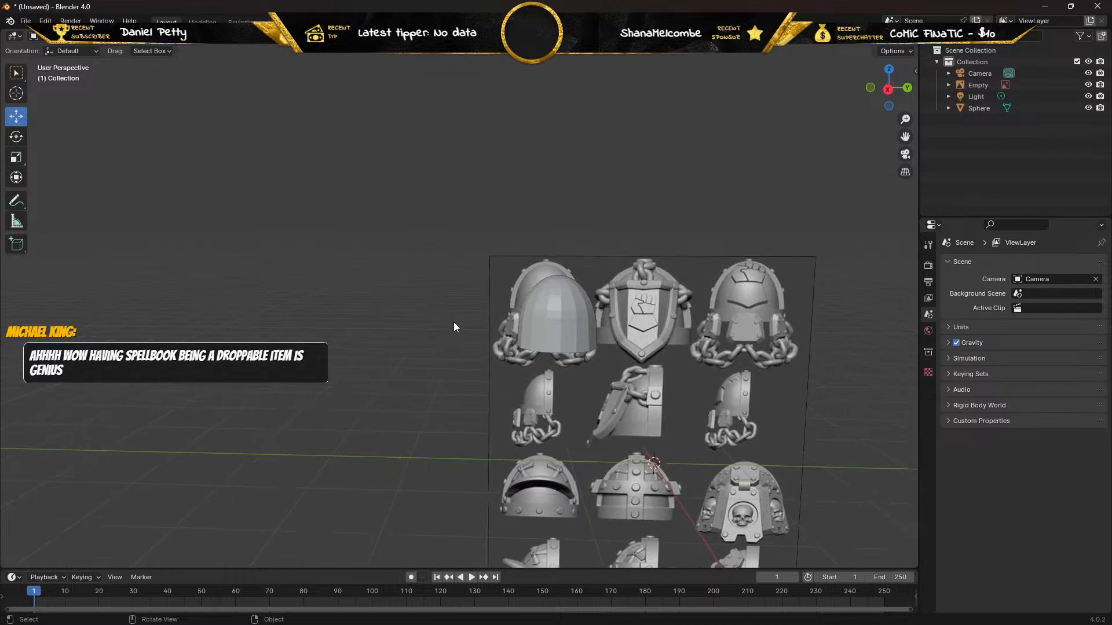
click(551, 318)
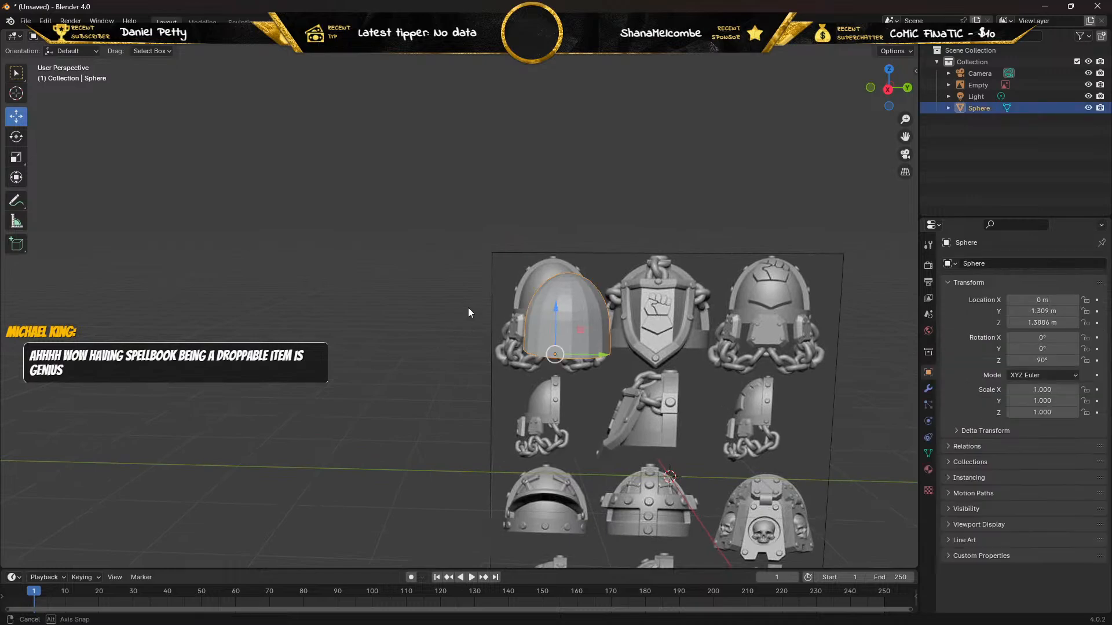
middle_drag(467, 308, 616, 298)
shift+middle_drag(492, 328, 436, 334)
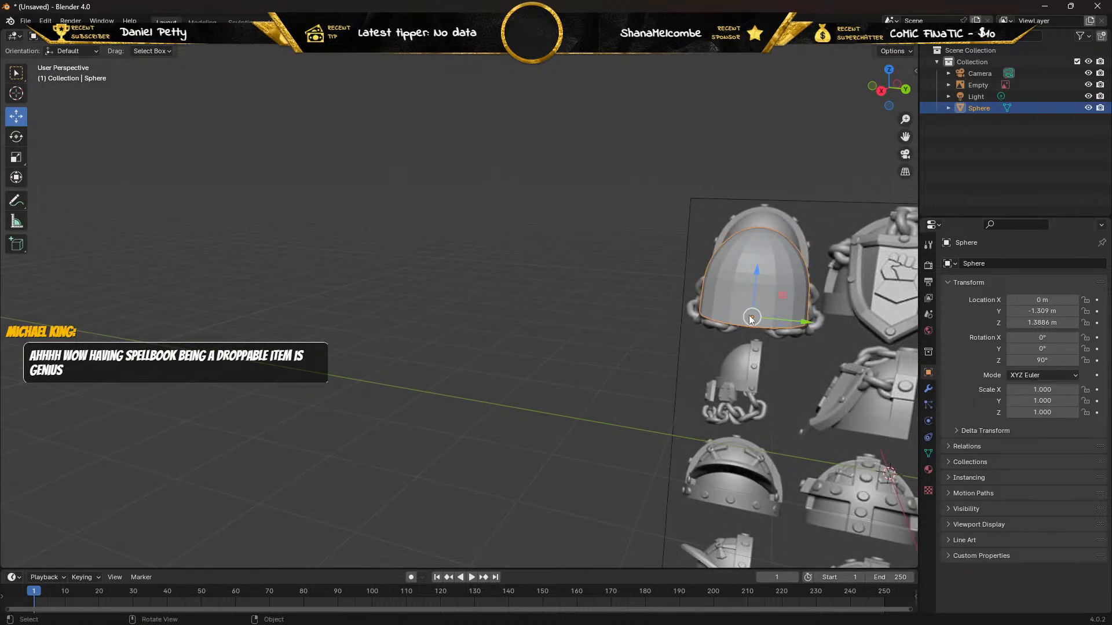
shift+middle_drag(380, 365, 168, 456)
scroll(378, 336, up, 3)
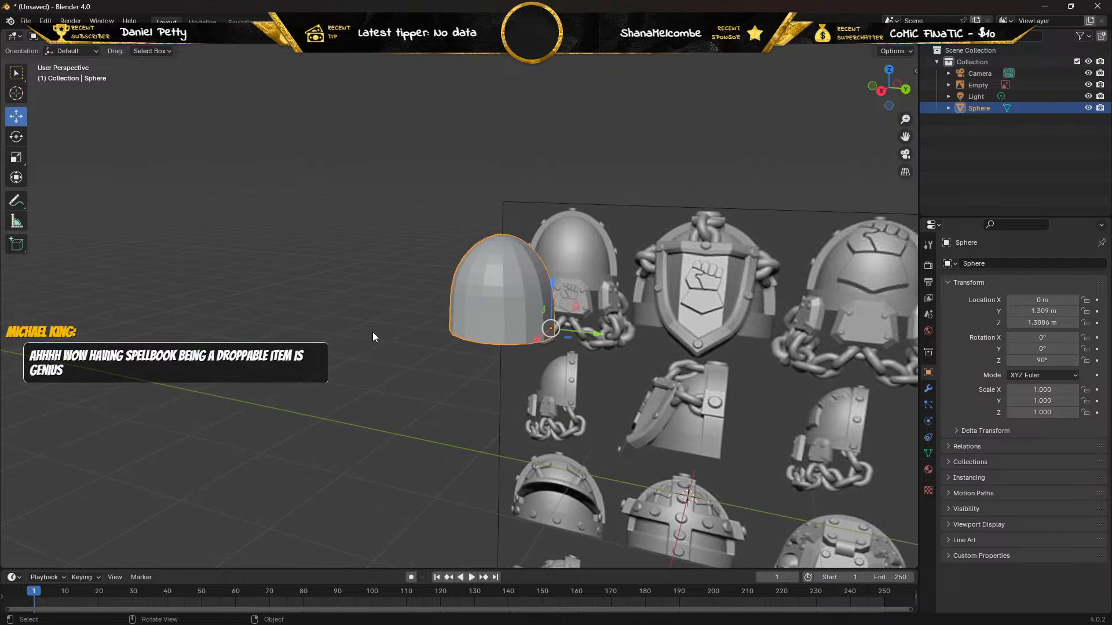
middle_drag(373, 332, 404, 339)
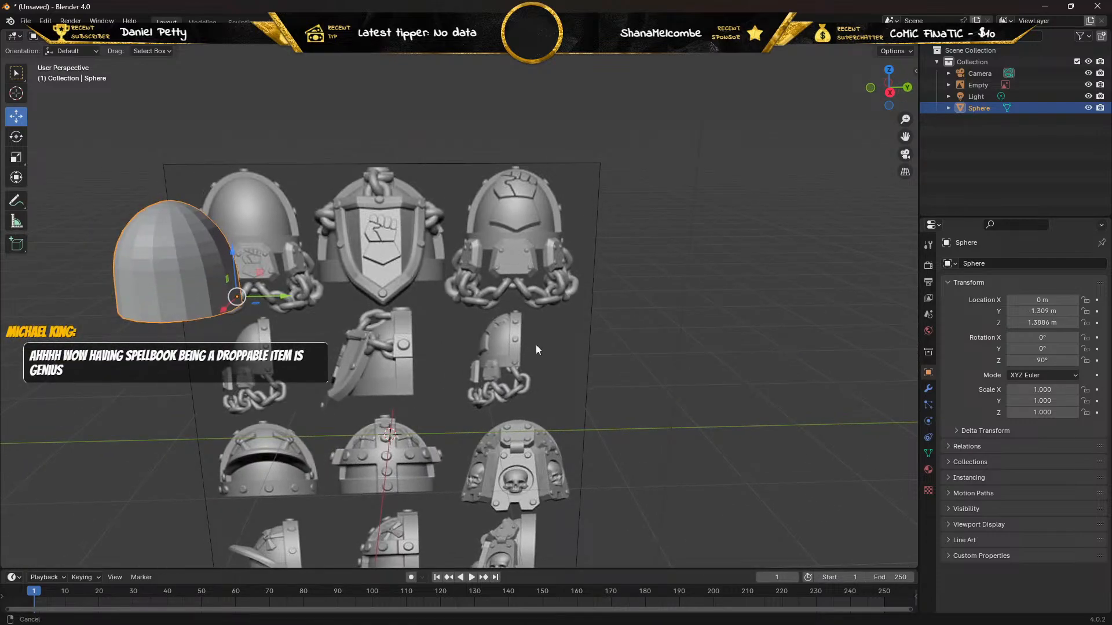
middle_drag(334, 349, 384, 395)
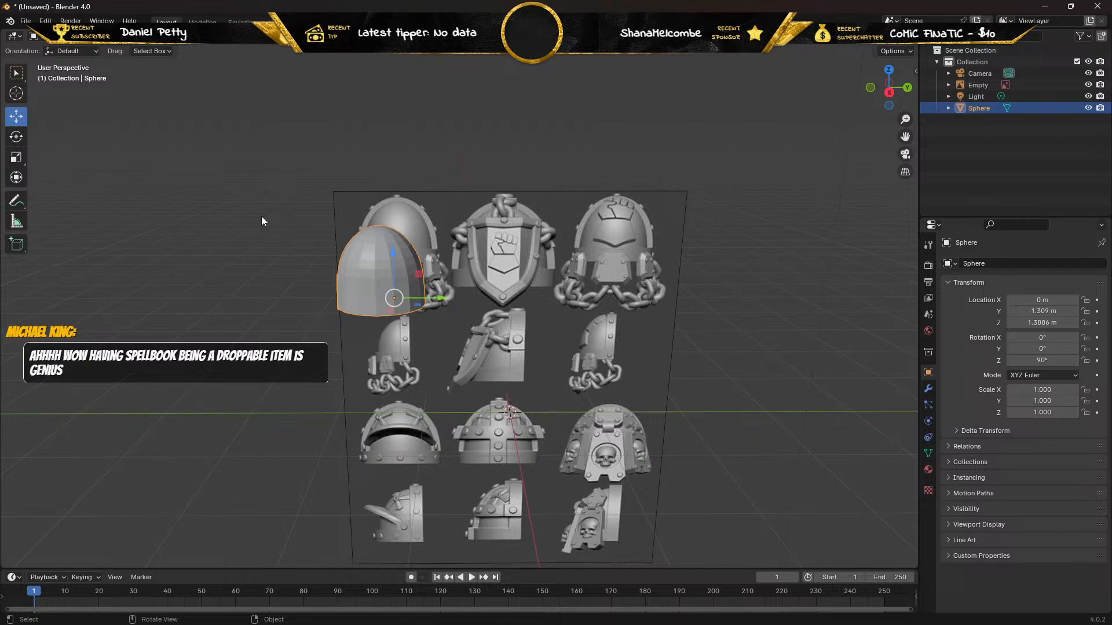
Import the FBX model Male_Body.fbx from the folder E:\Other designs.
click(25, 22)
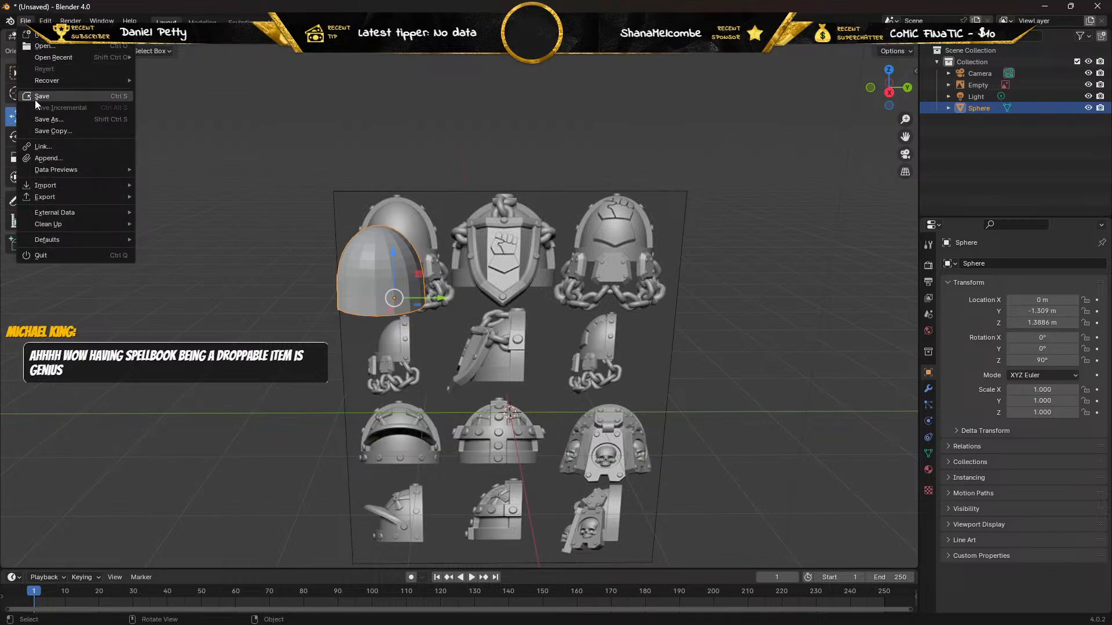
mouse_move(58, 185)
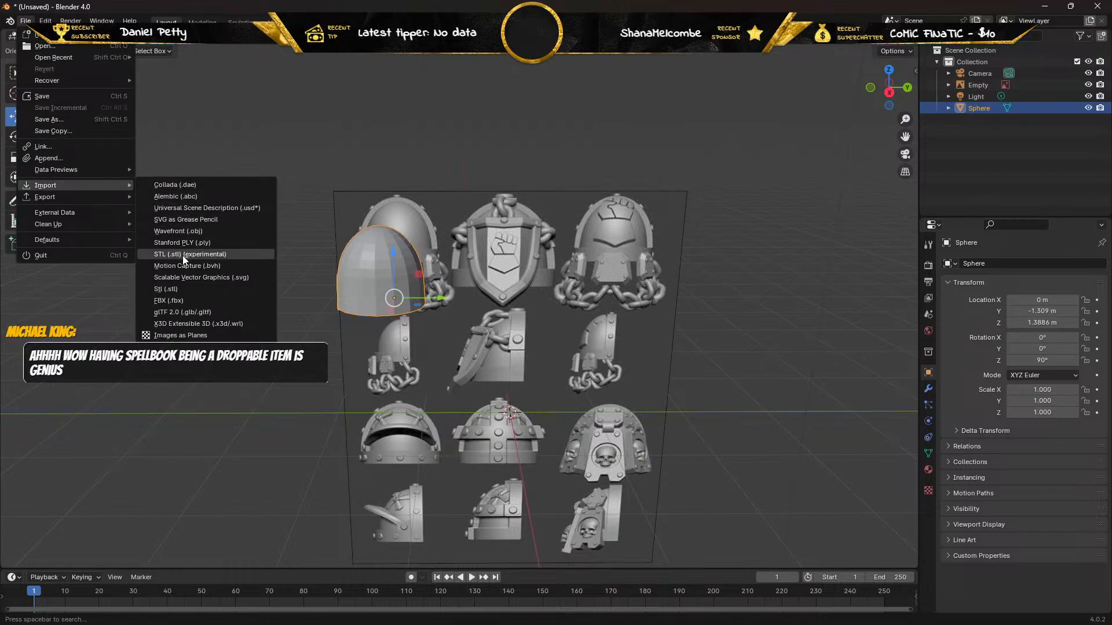
click(177, 302)
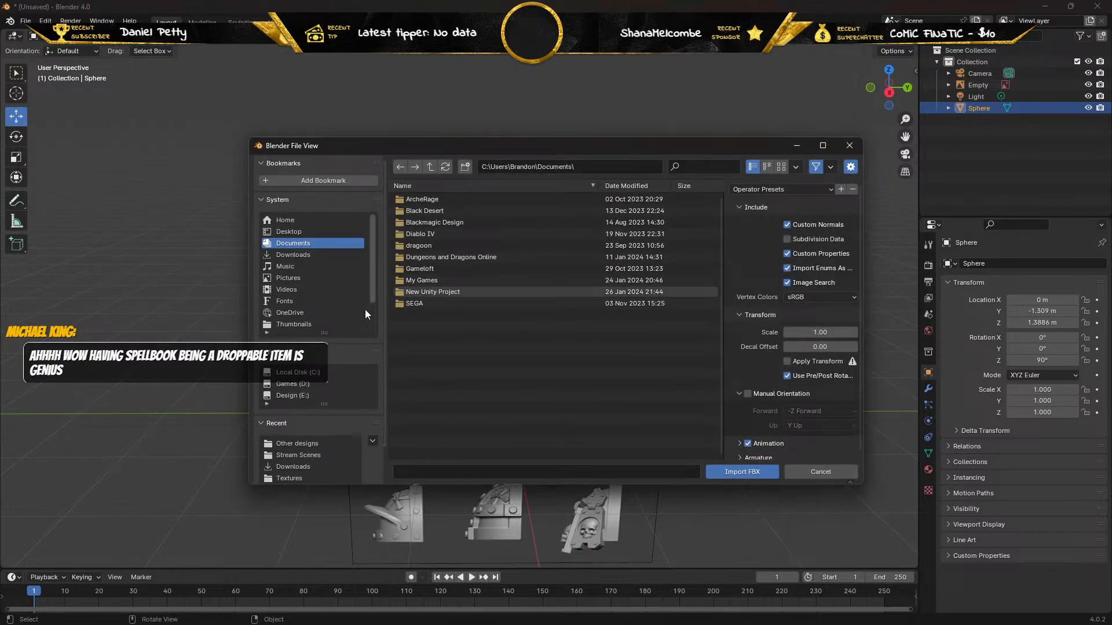
click(295, 395)
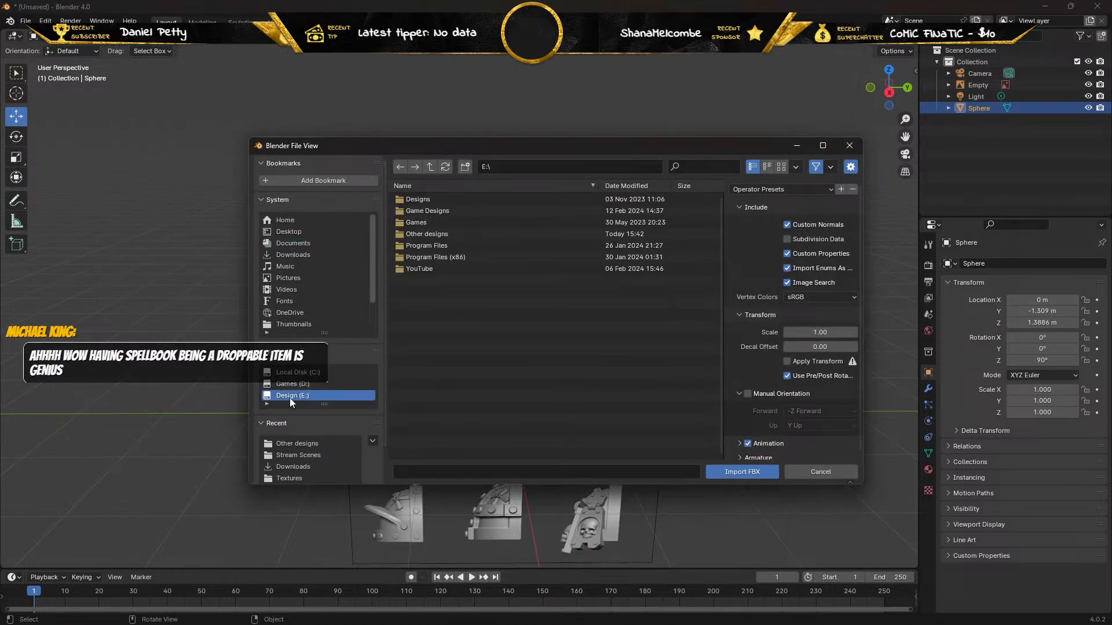
double_click(399, 233)
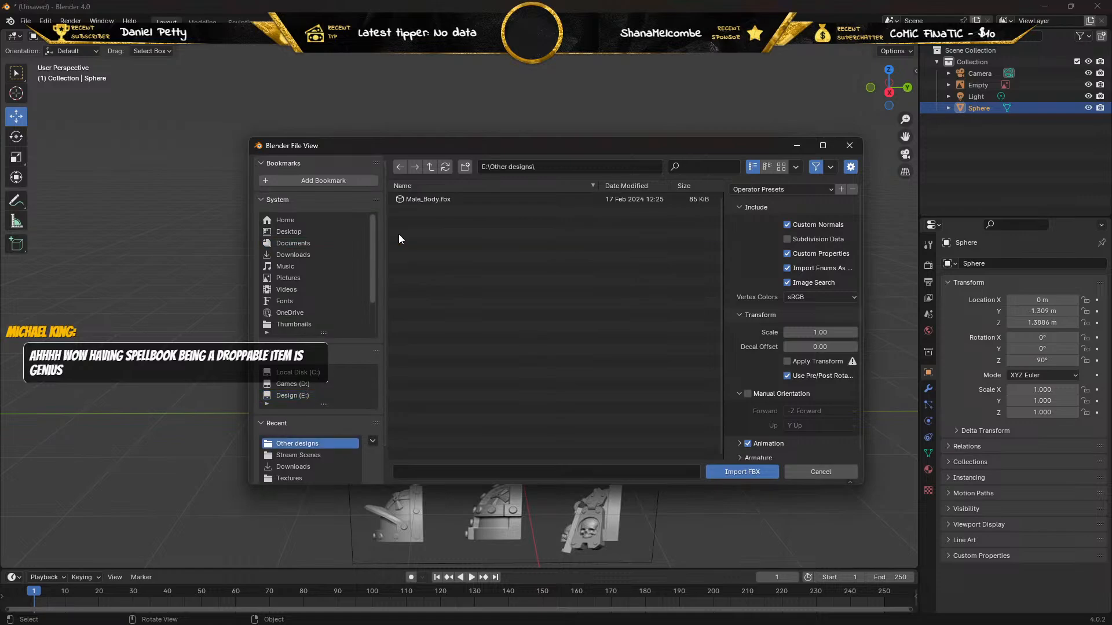
click(414, 200)
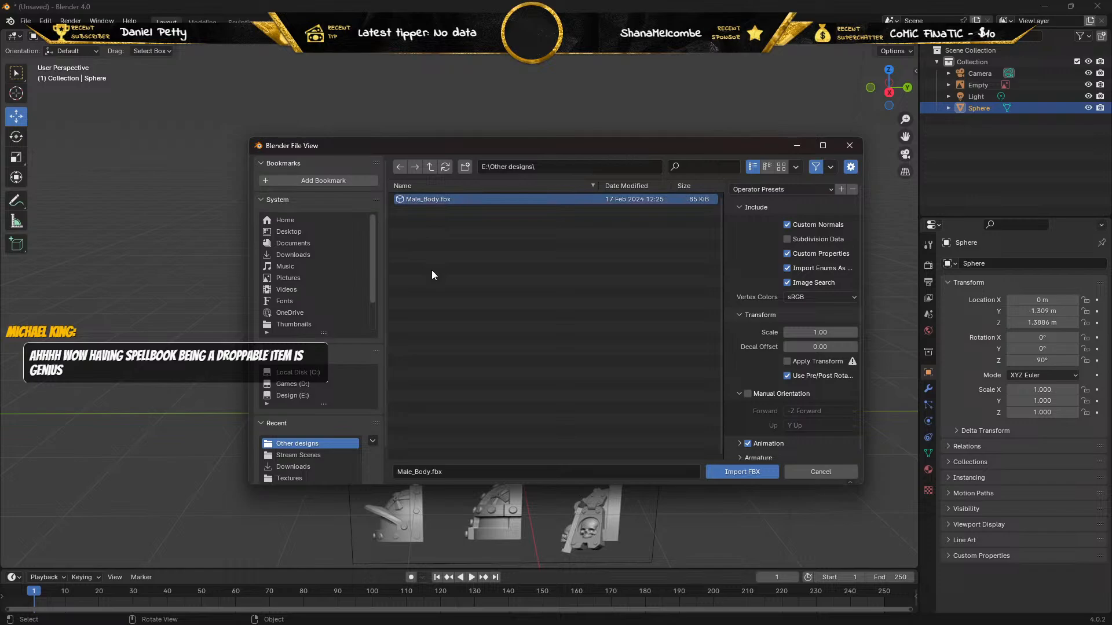
click(735, 473)
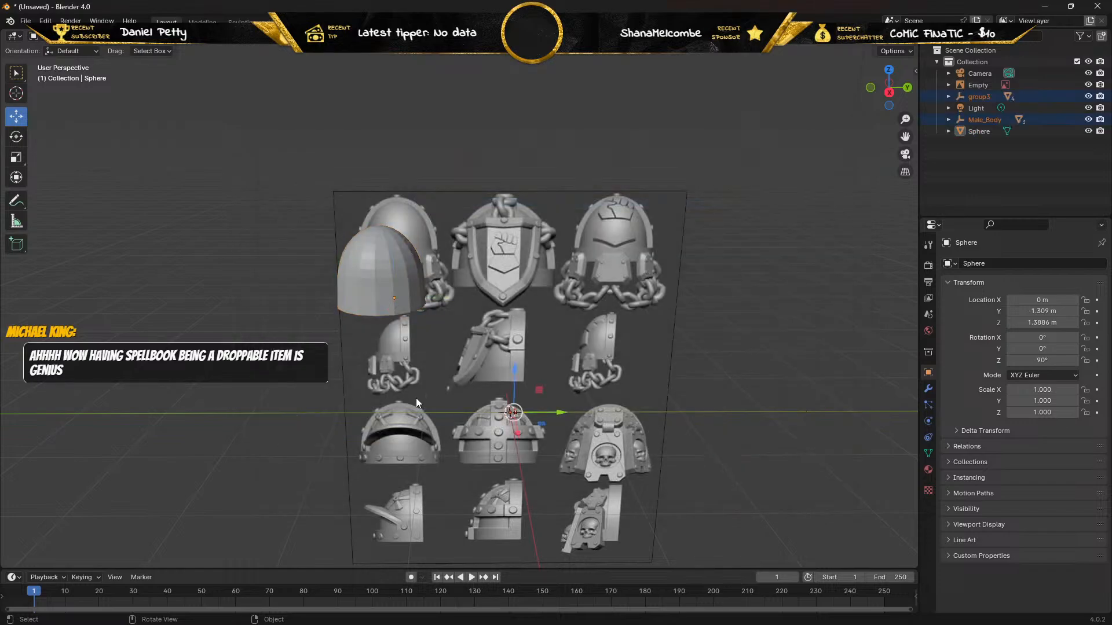
scroll(411, 401, up, 3)
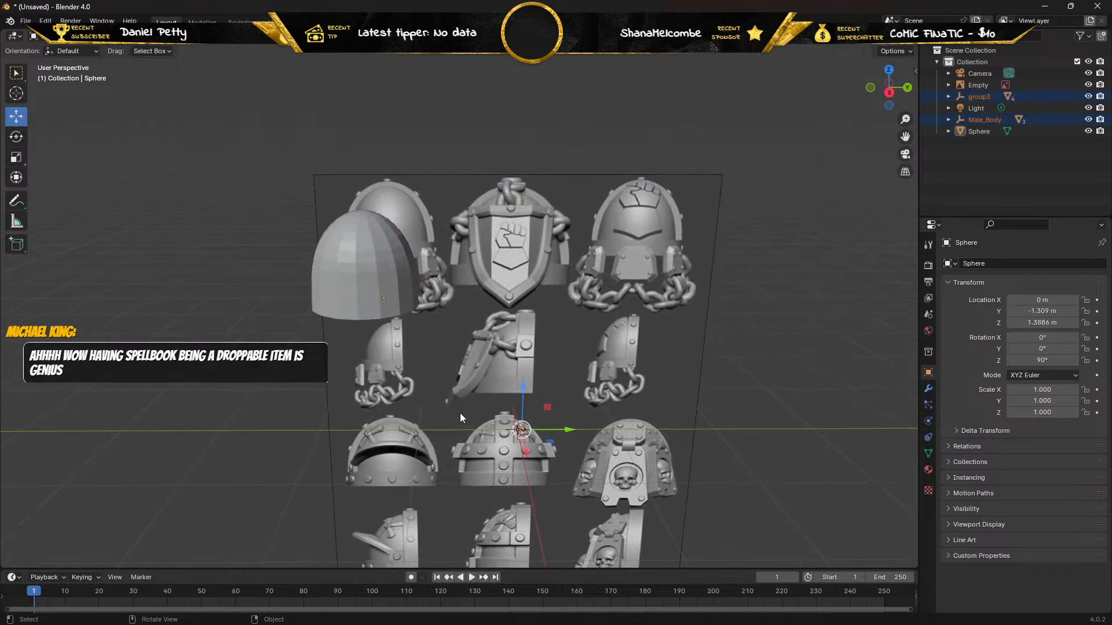
middle_drag(462, 412, 481, 398)
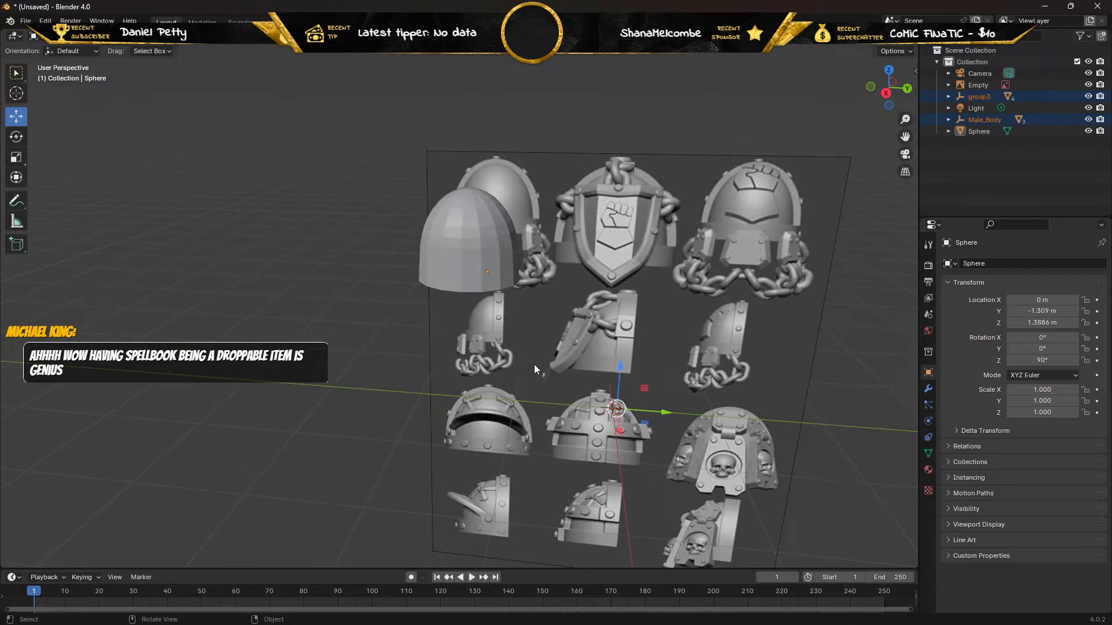
key(s)
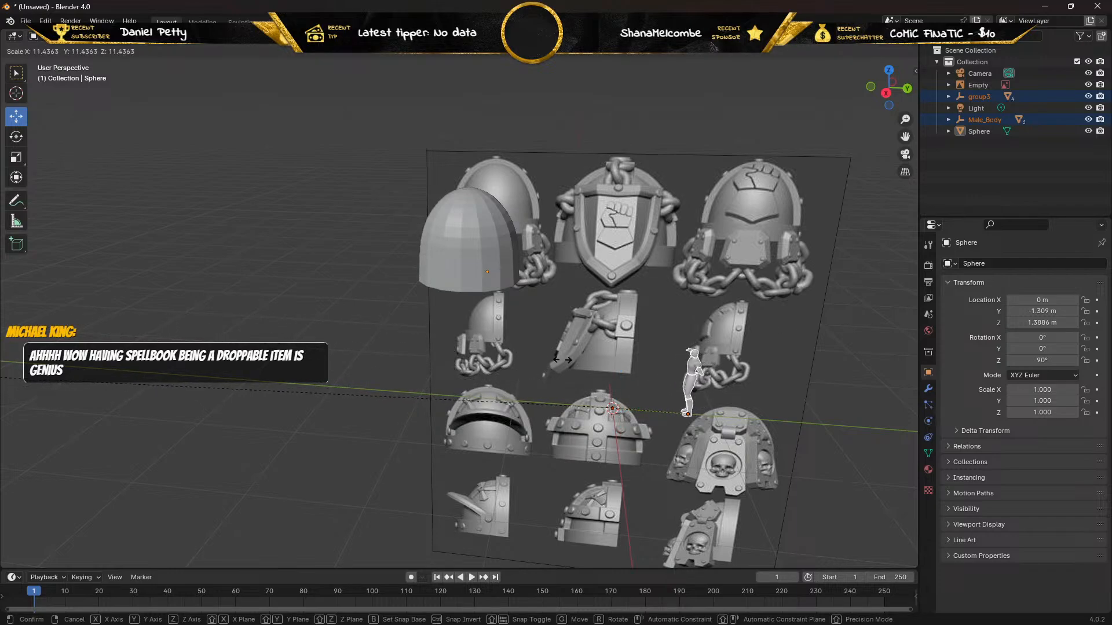
key(Escape)
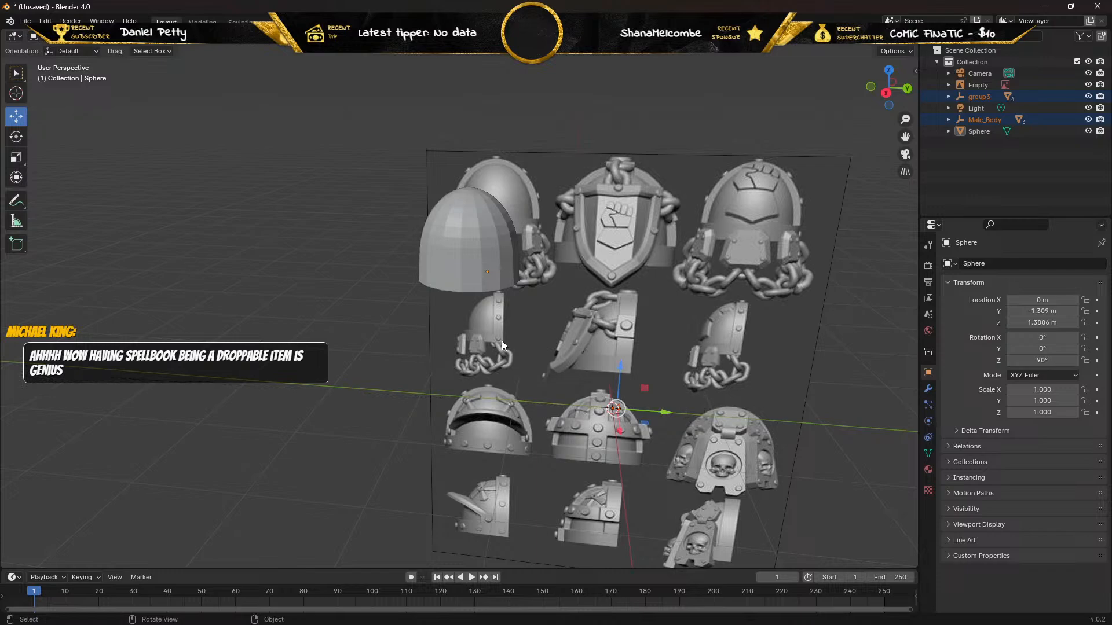
scroll(502, 341, up, 2)
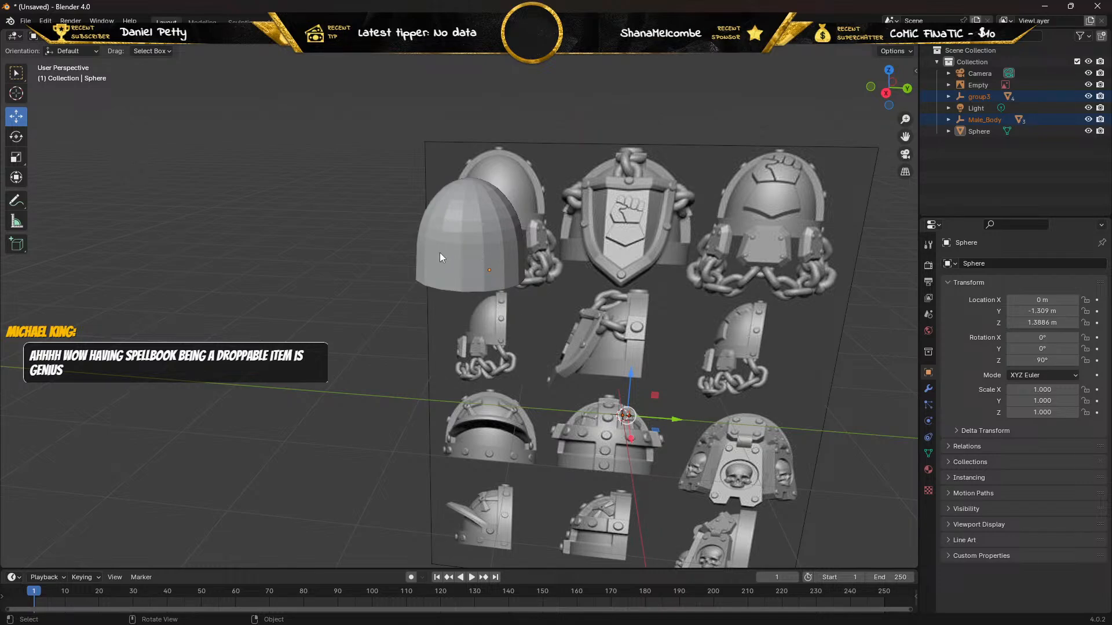
Hide the reference image and move the shoulder pad near the origin, to about -0.11 m in Y and 0.22 m in Z.
click(454, 227)
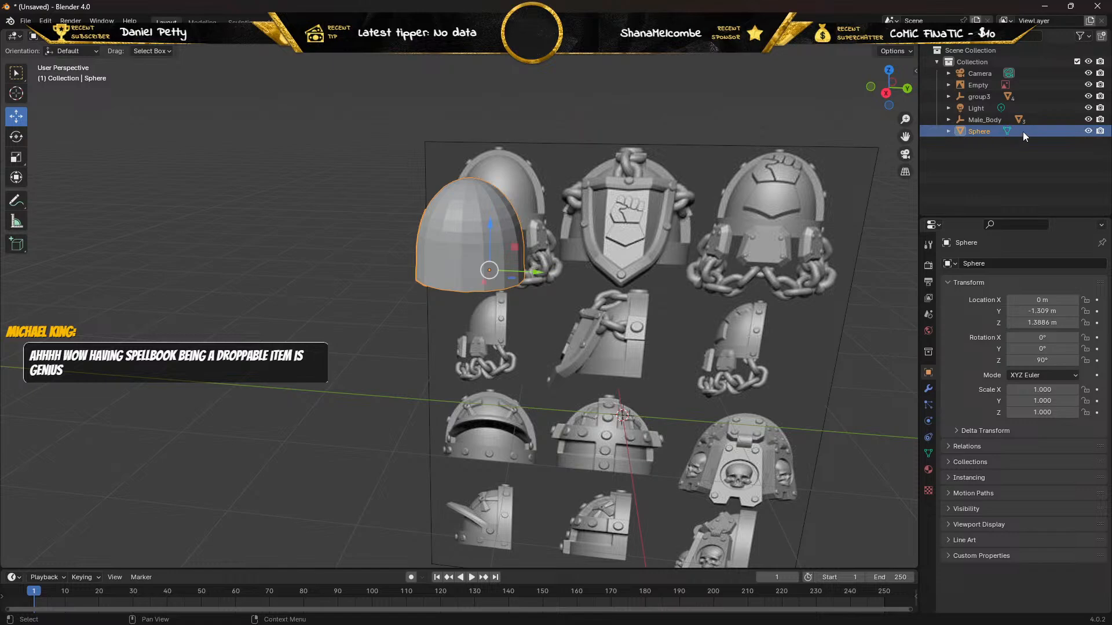
click(1089, 85)
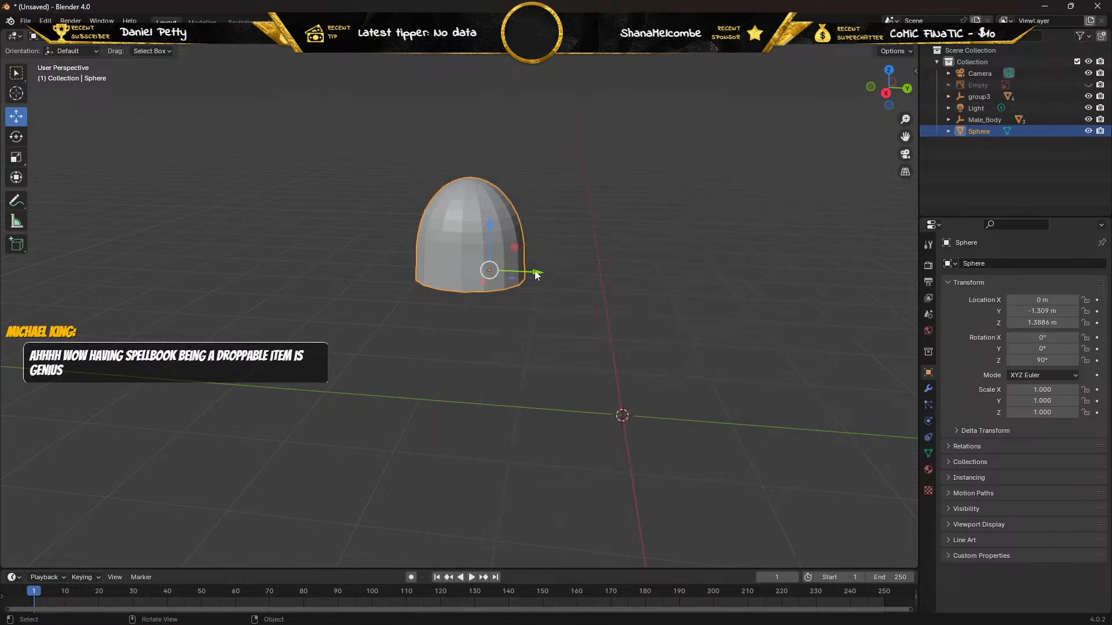
drag(536, 274, 668, 283)
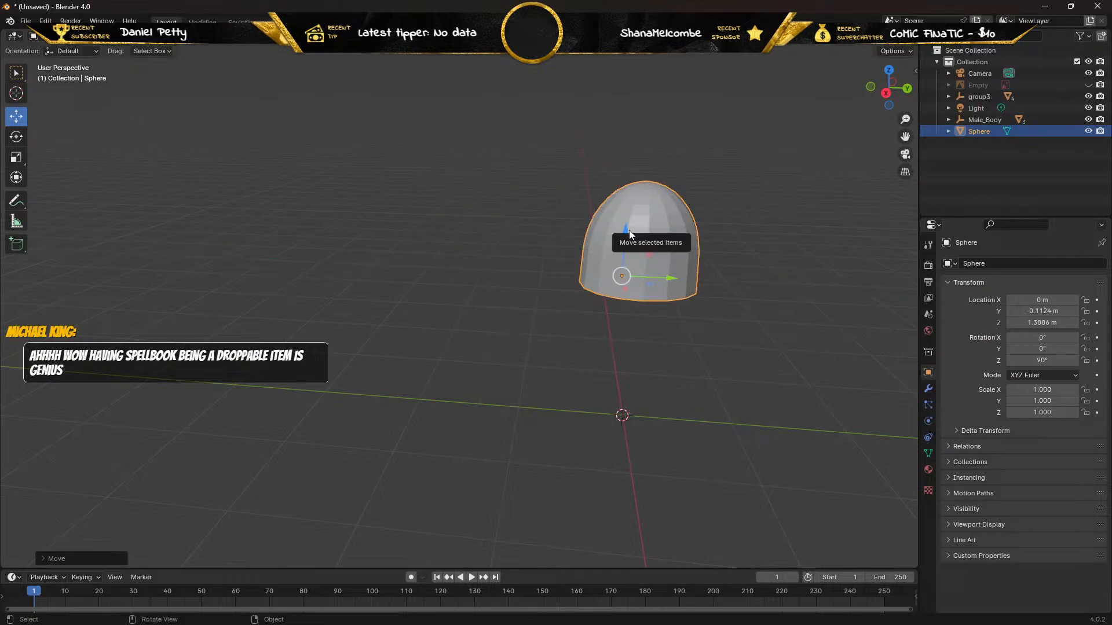
drag(625, 230, 621, 354)
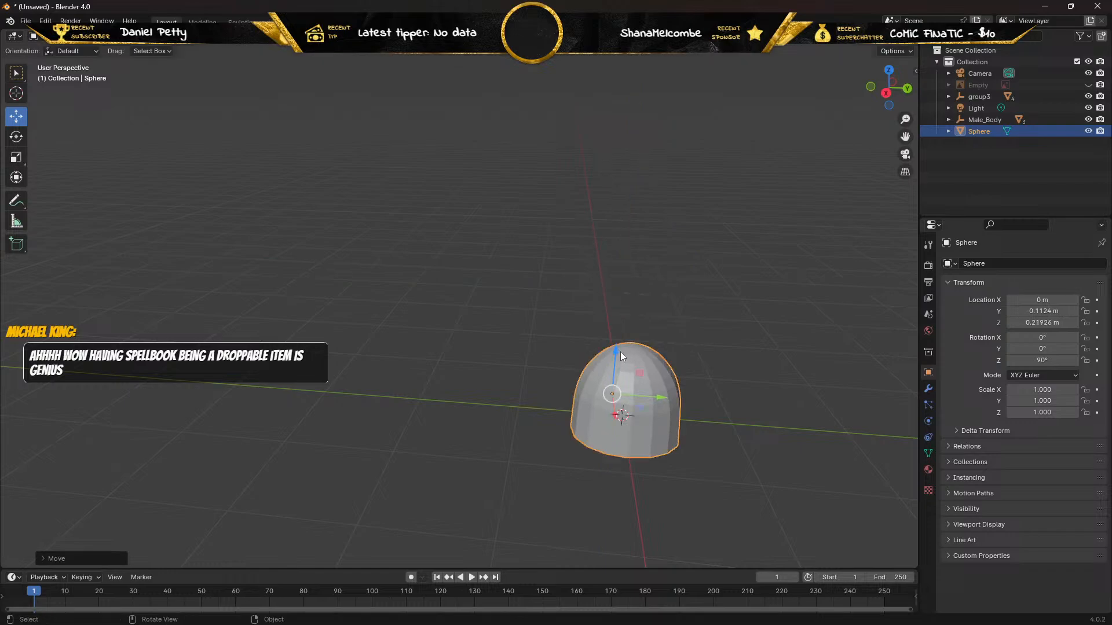
Select the imported group3 object and inspect the area around the origin to locate the male body beside the shoulder pad.
middle_drag(486, 357, 443, 375)
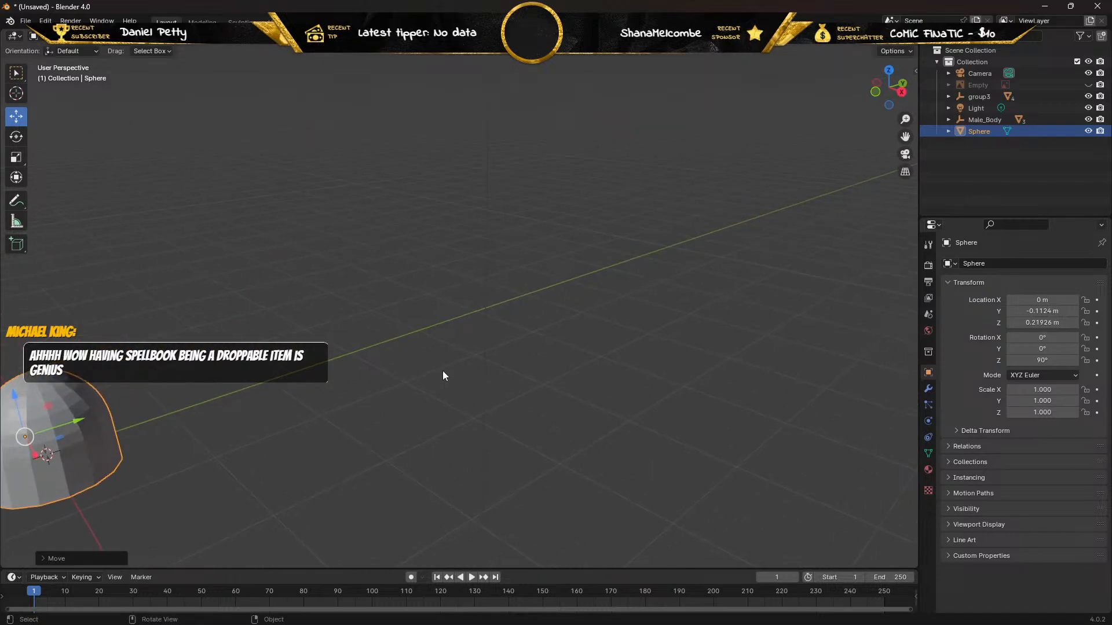
scroll(445, 341, down, 4)
scroll(443, 338, down, 5)
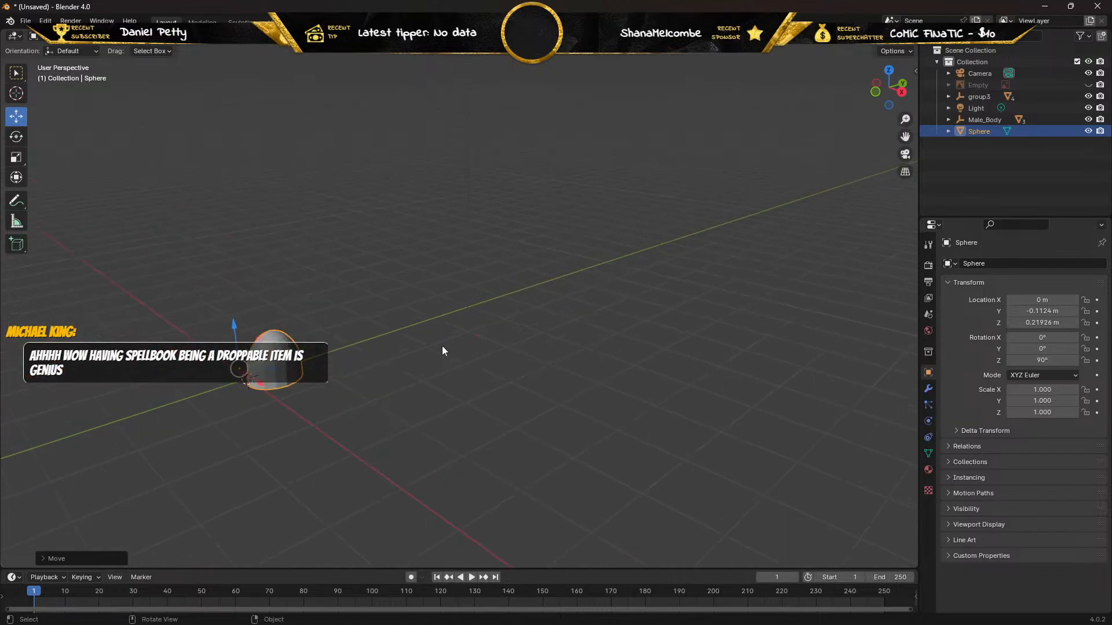
mouse_move(396, 346)
middle_down()
mouse_move(469, 345)
mouse_move(371, 352)
mouse_move(394, 342)
middle_up()
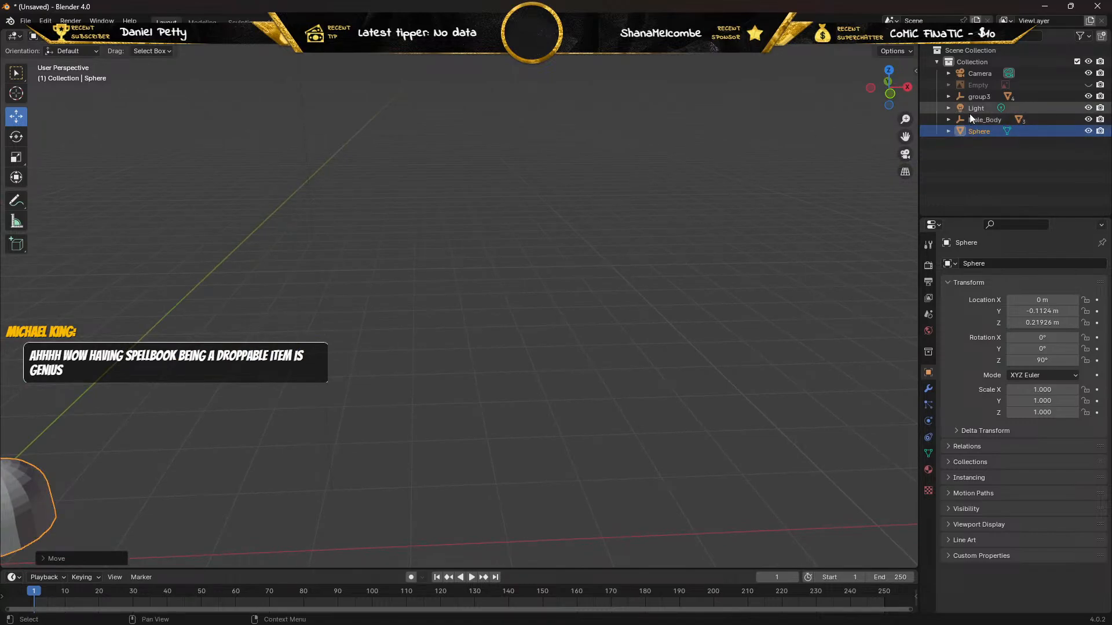
click(978, 99)
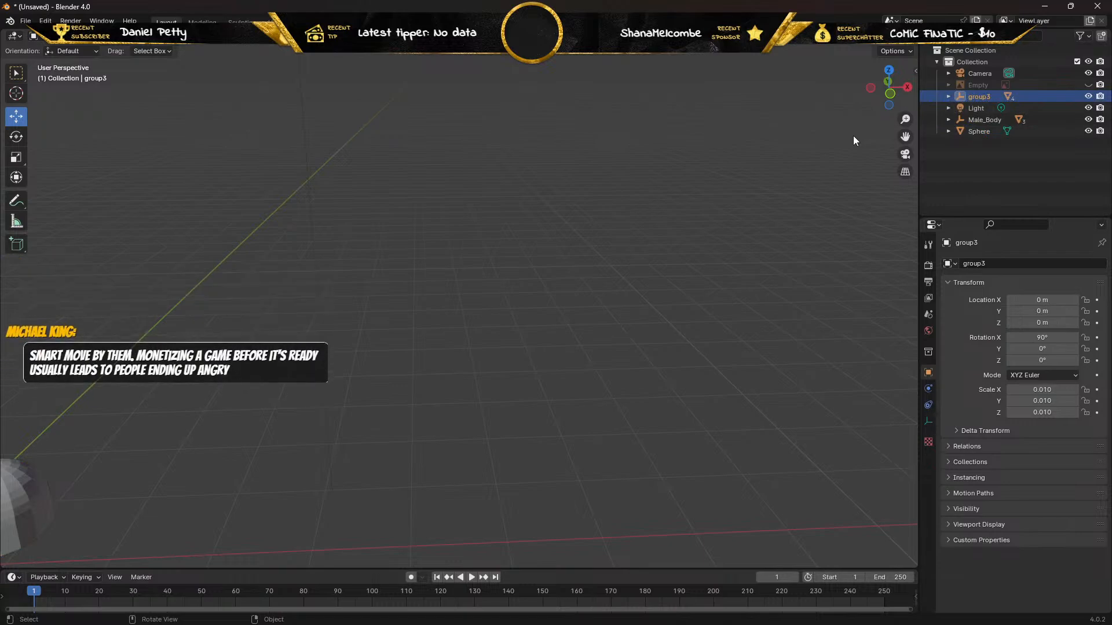
key(a)
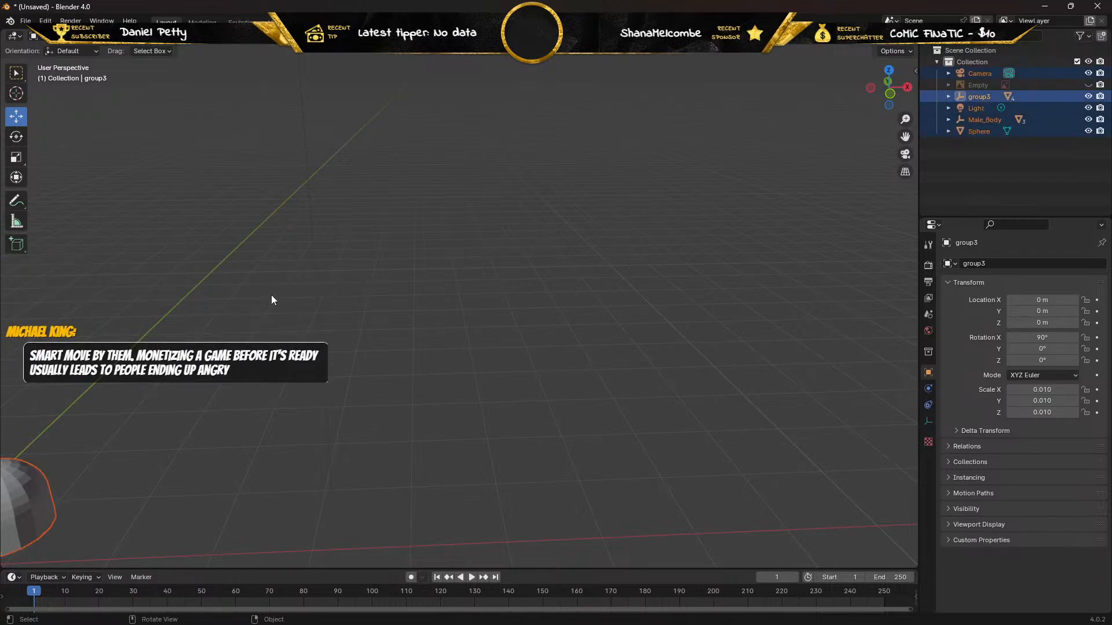
middle_drag(271, 299, 242, 291)
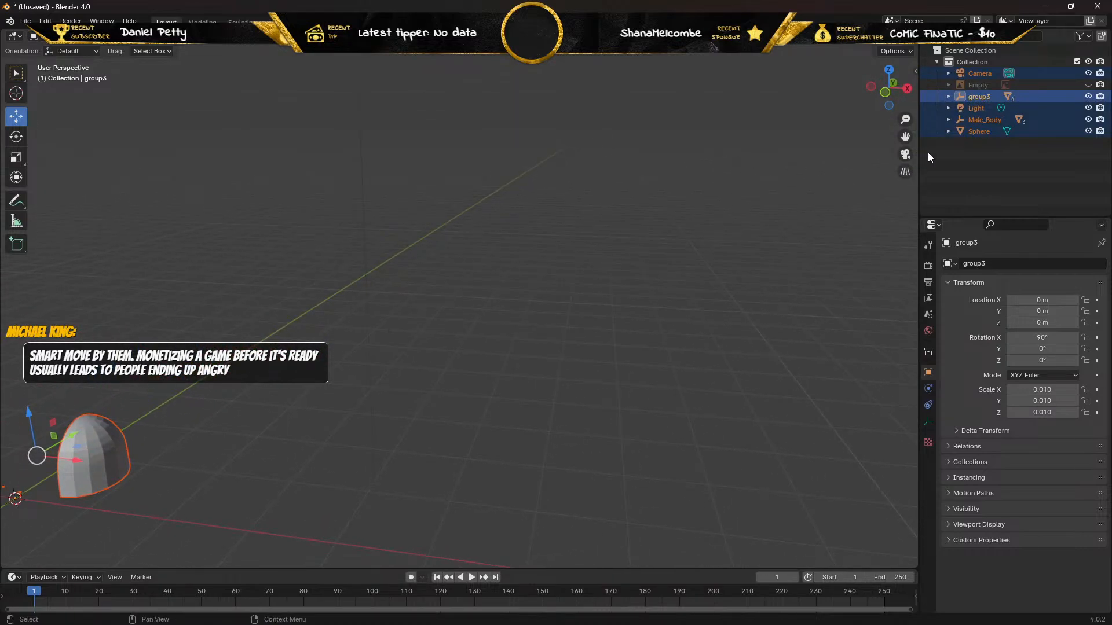
click(981, 96)
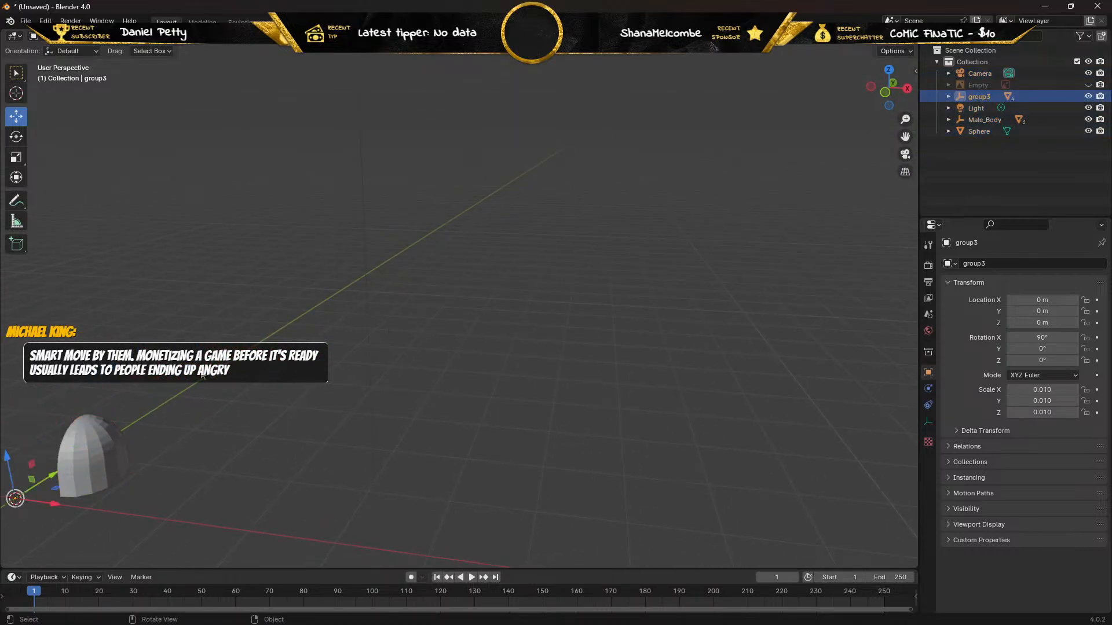
middle_drag(210, 379, 24, 139)
scroll(2, 451, down, 1)
scroll(277, 383, up, 5)
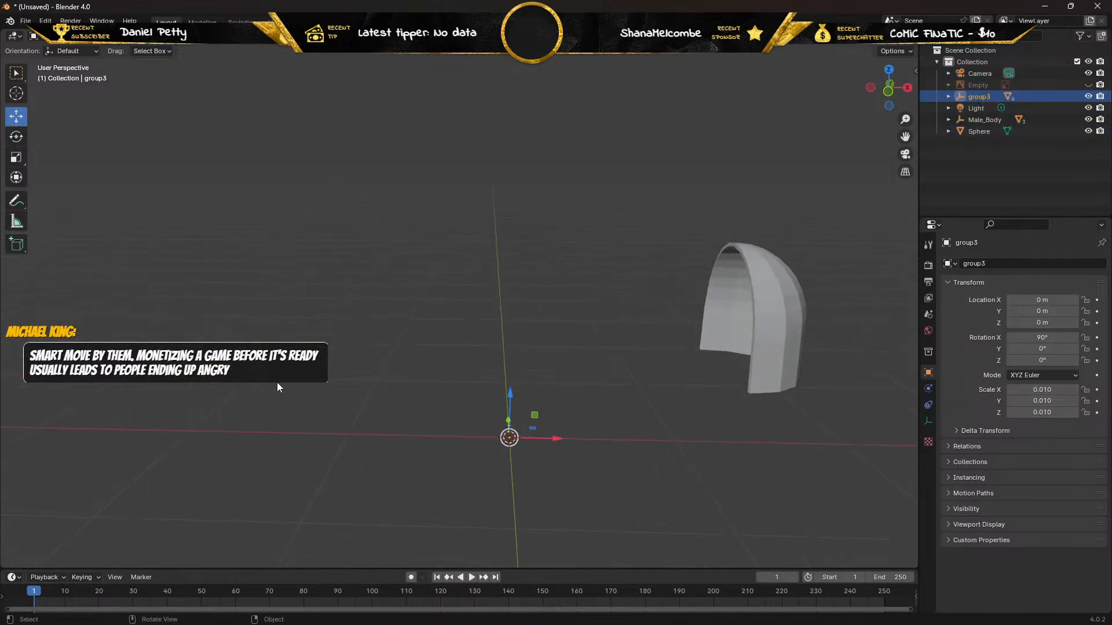
shift+middle_drag(339, 378, 299, 103)
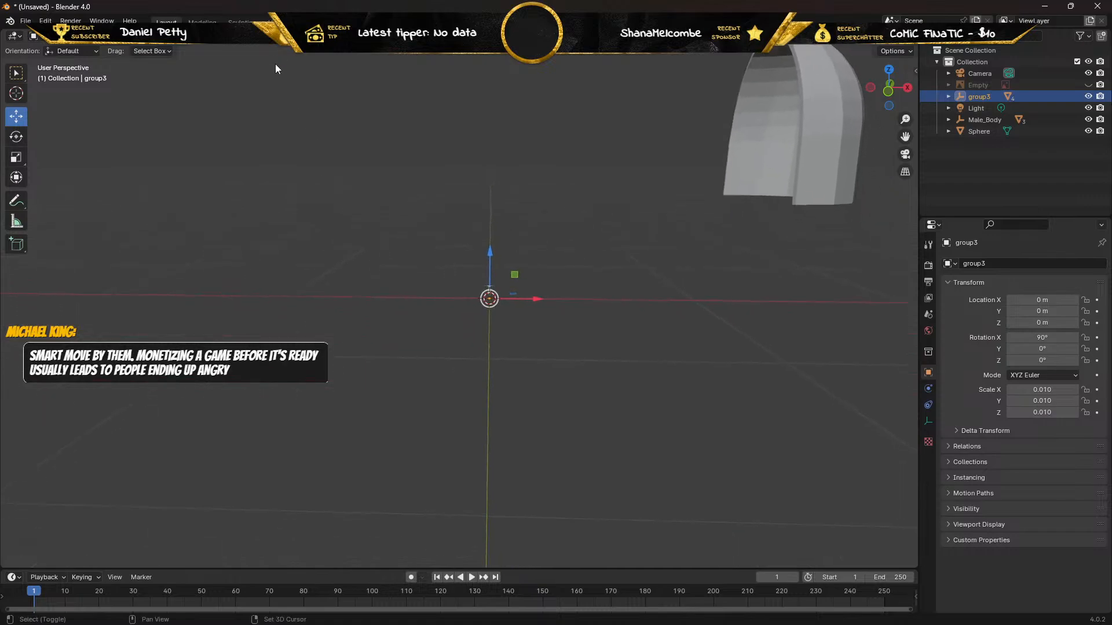
scroll(384, 217, up, 4)
scroll(433, 210, up, 2)
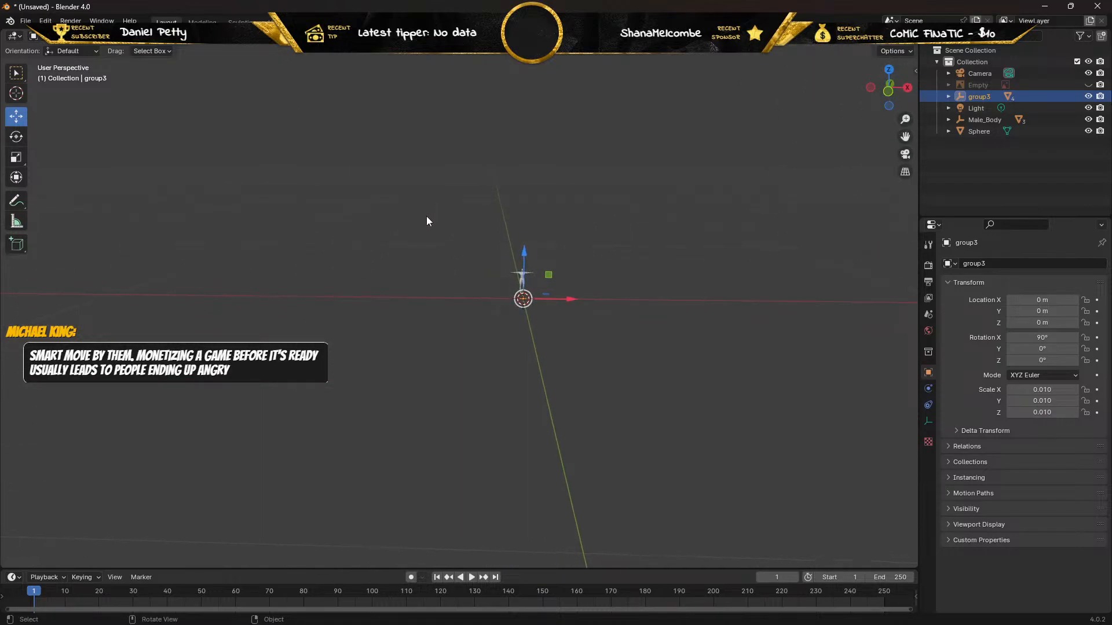
scroll(423, 217, down, 20)
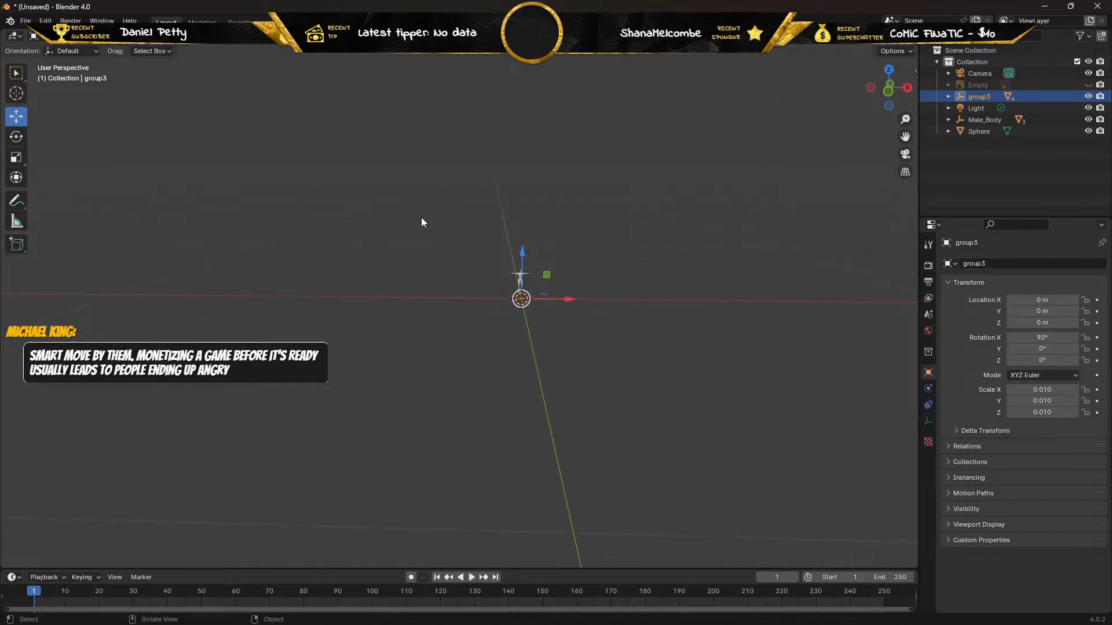
scroll(434, 207, down, 5)
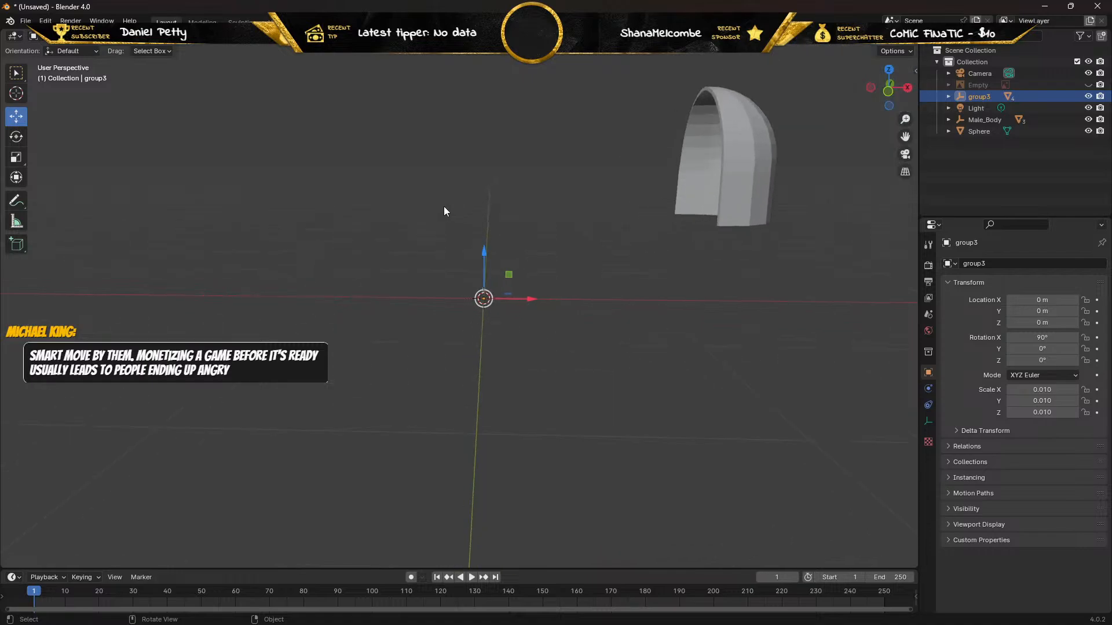
click(755, 147)
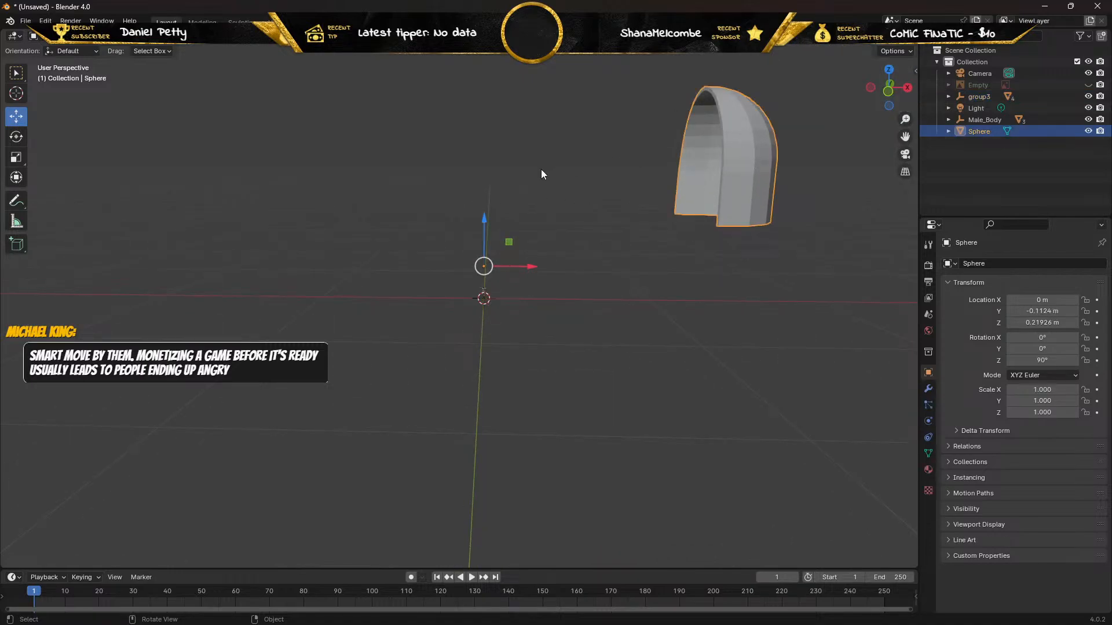
key(s)
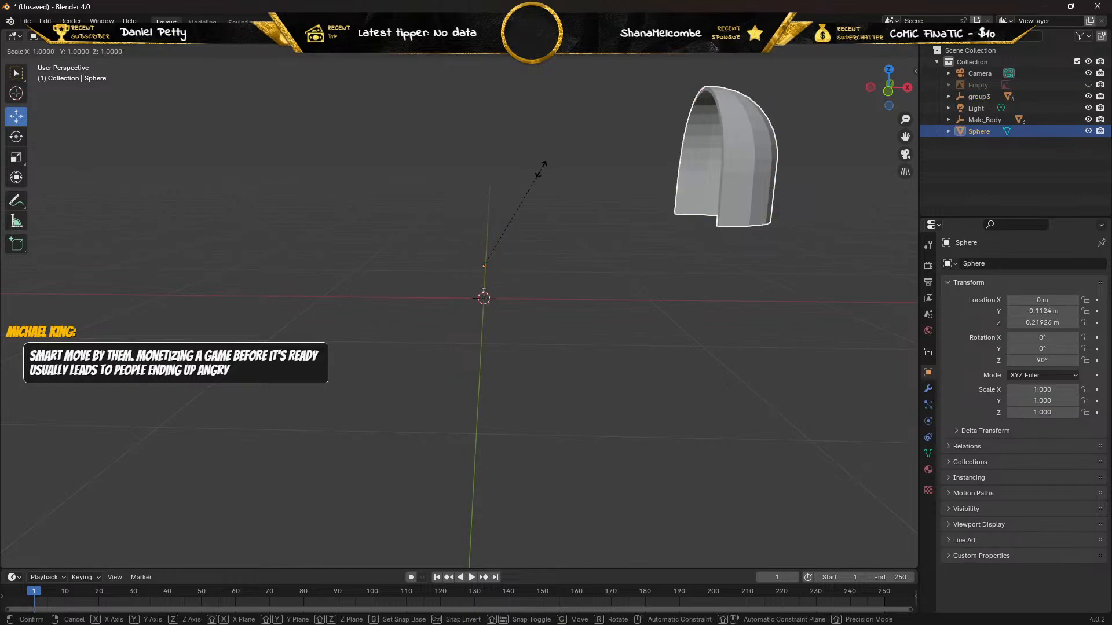
right_click(542, 169)
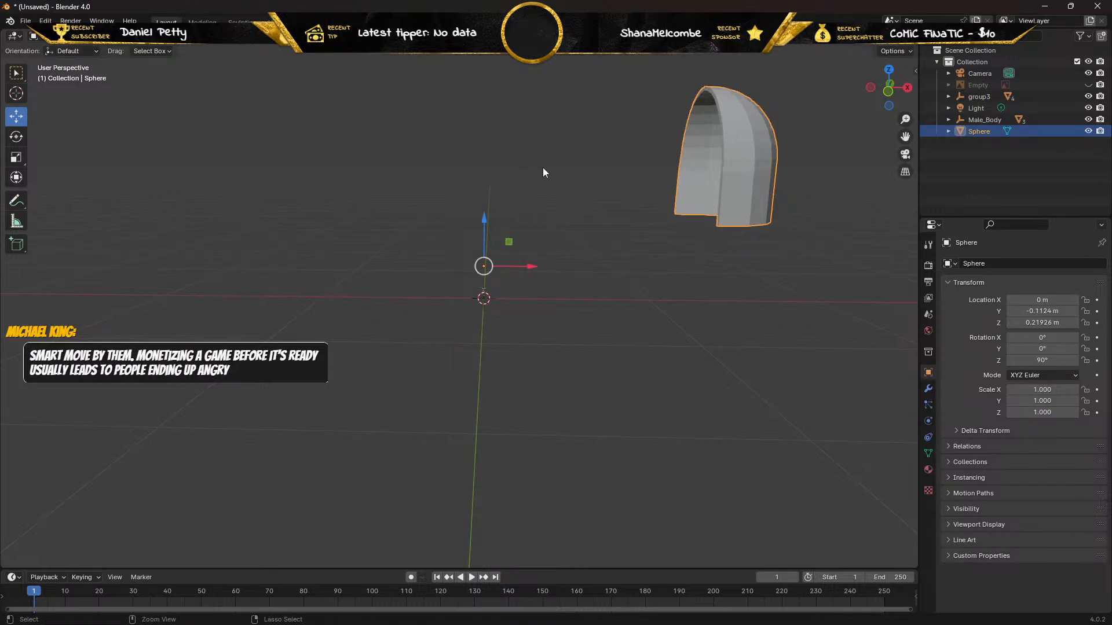
key(ctrl+z)
Scale the shoulder pad down uniformly to about 0.116, closer to the size of the male body.
click(734, 147)
key(s)
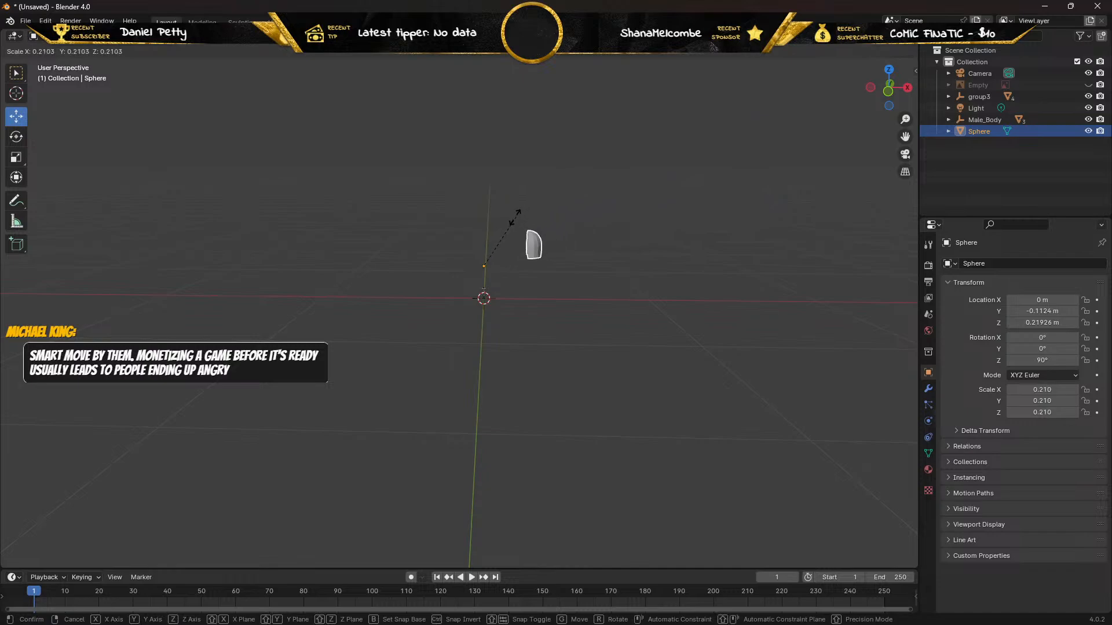
click(474, 237)
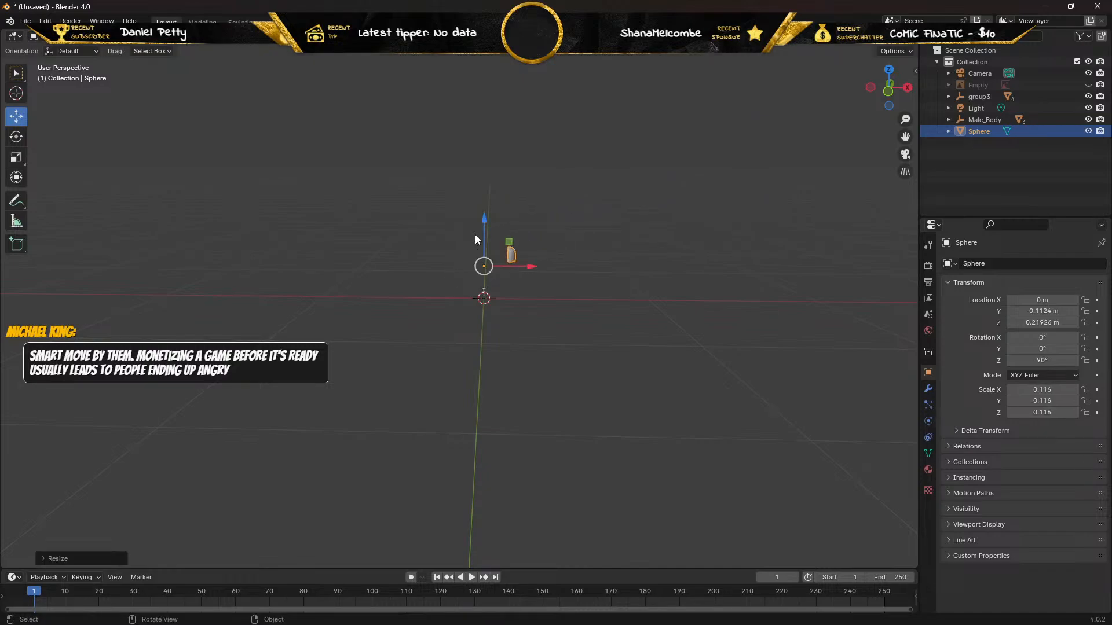
Lower the shoulder pad to about -0.07 m in Z and set its Y location to 0 m.
scroll(472, 234, up, 4)
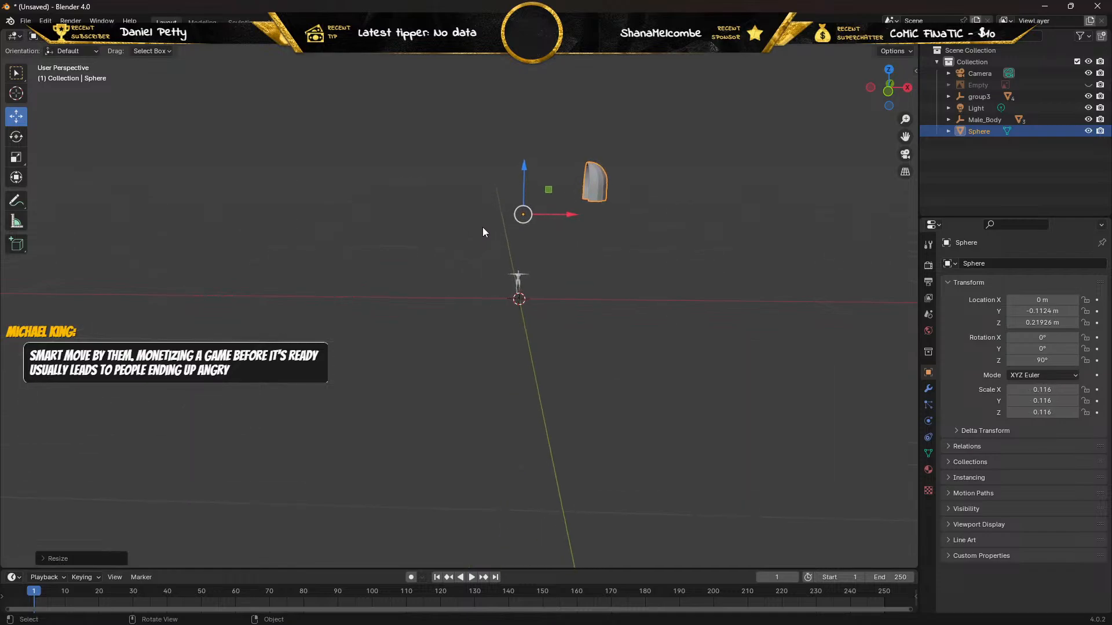
middle_drag(489, 234, 519, 238)
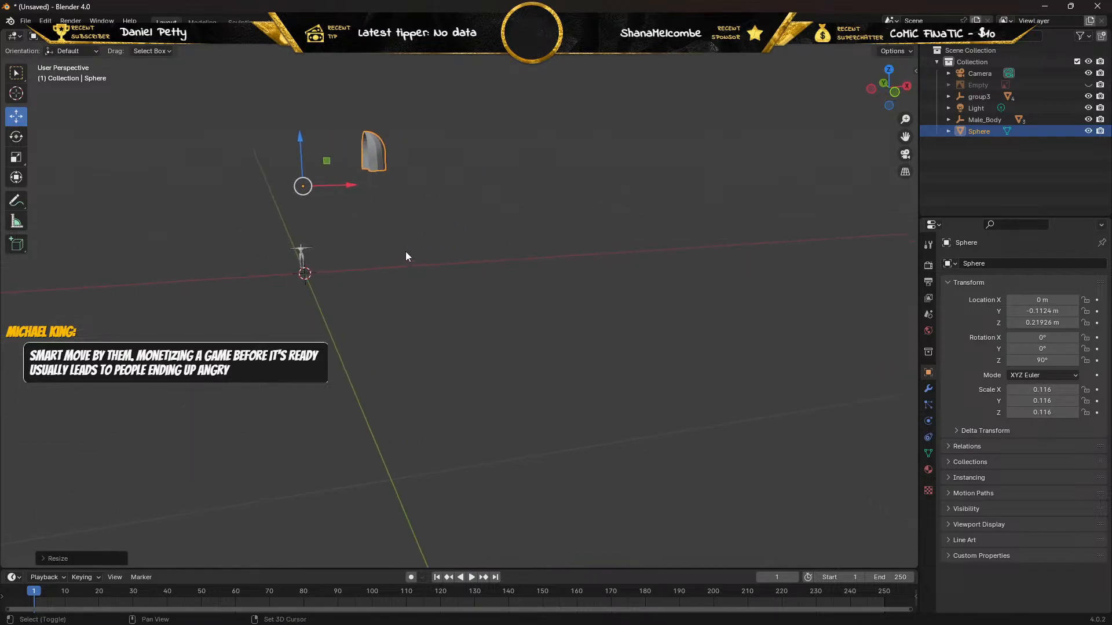
shift+middle_drag(405, 251, 595, 352)
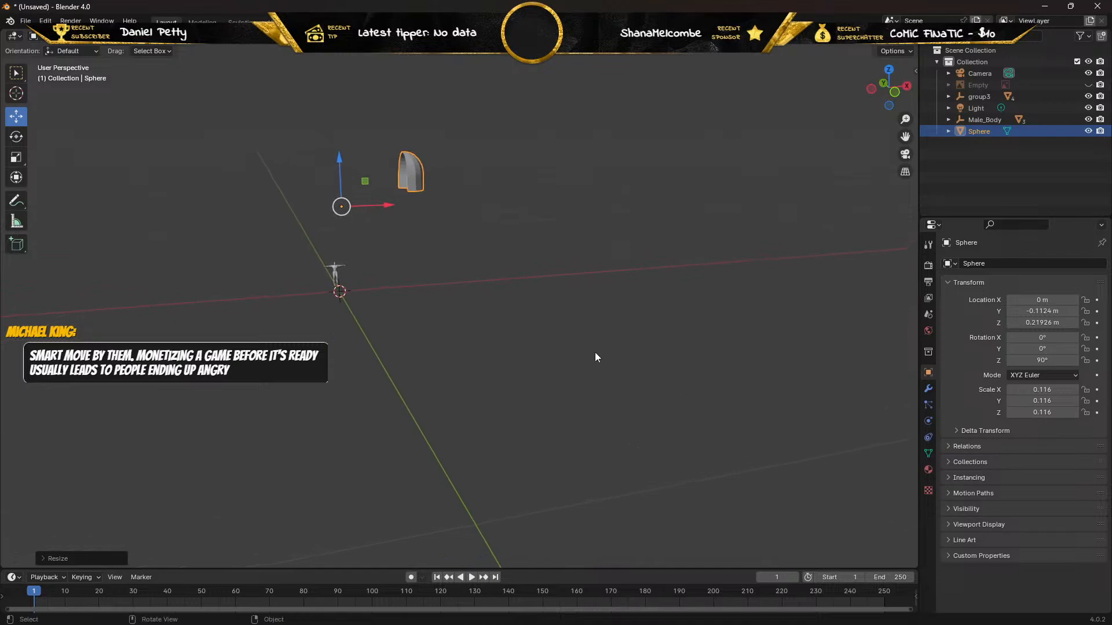
drag(340, 158, 327, 273)
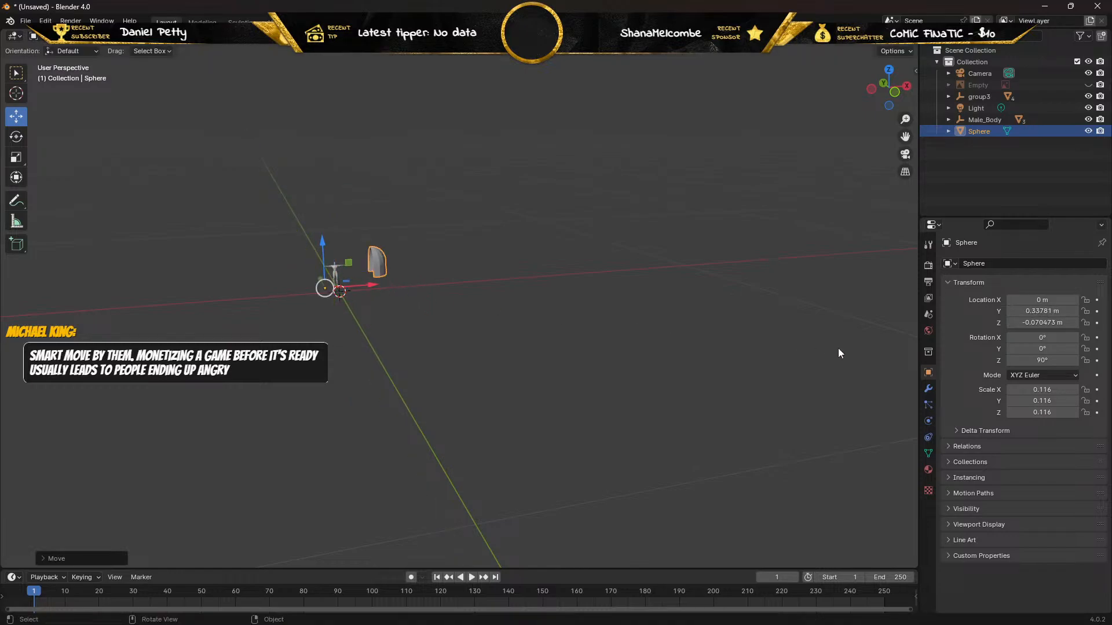
click(1041, 311)
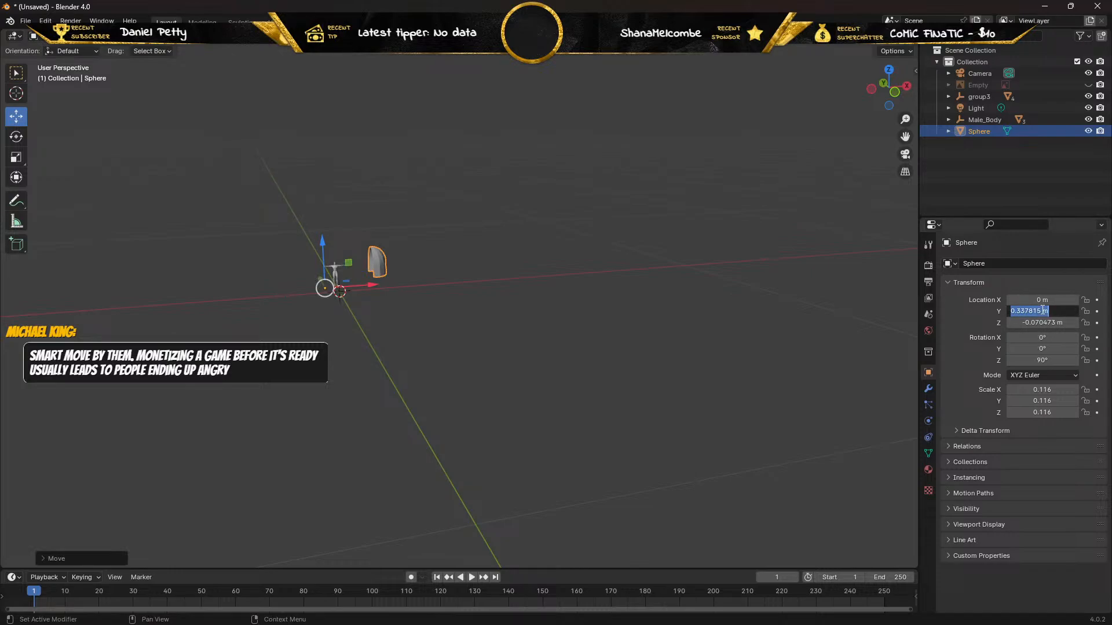
text(0)
key(Return)
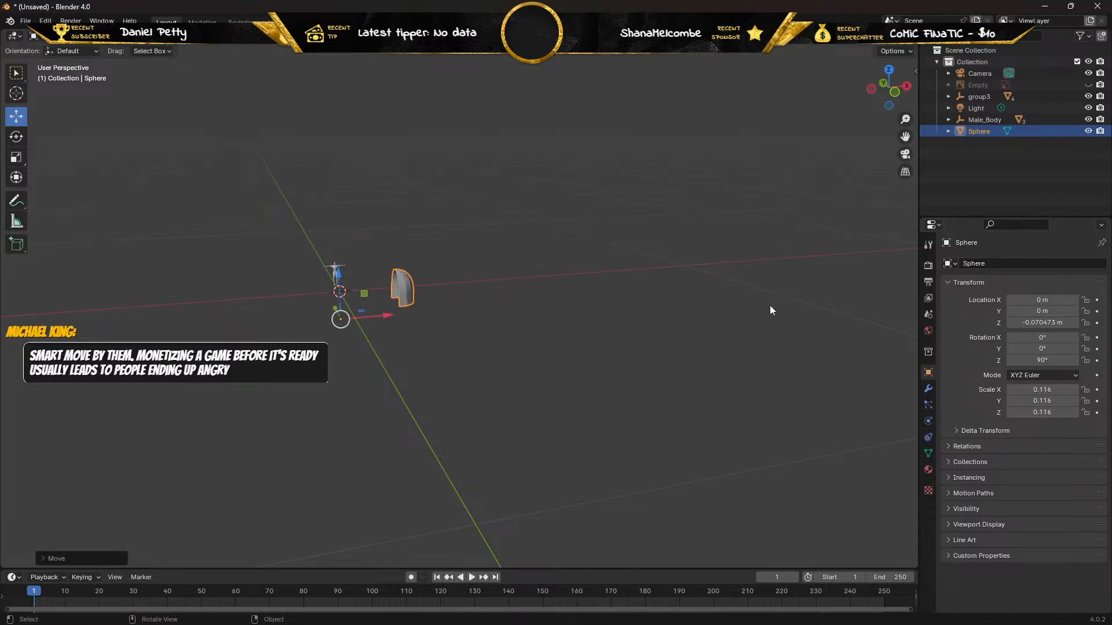
Set the shoulder pad's Z location to 0 m.
mouse_move(297, 334)
middle_down()
mouse_move(347, 333)
mouse_move(318, 337)
middle_up()
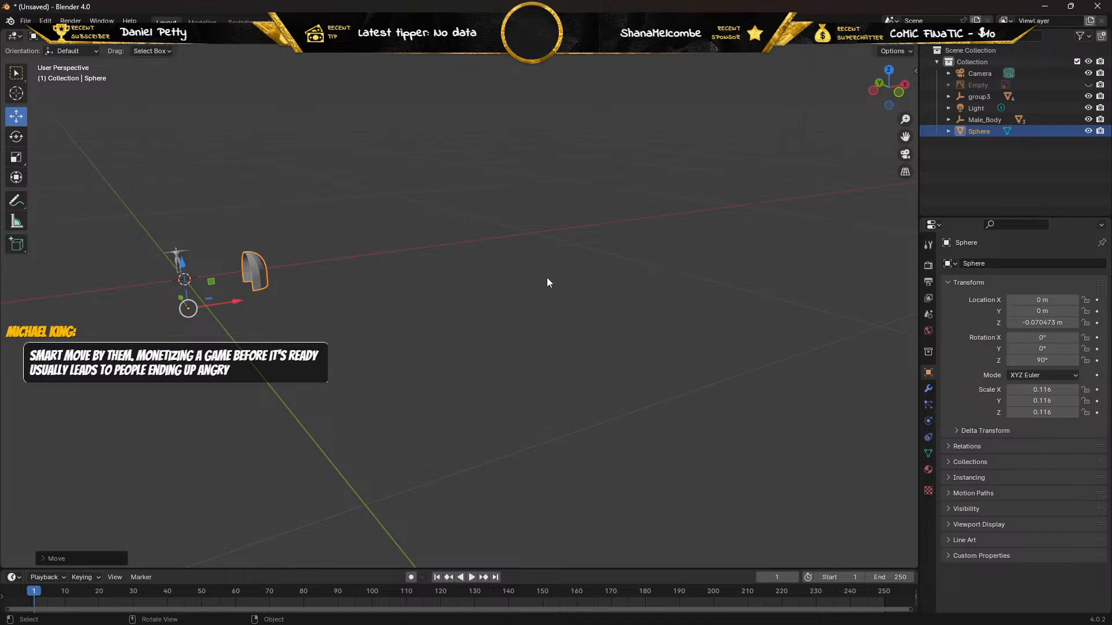
key(n)
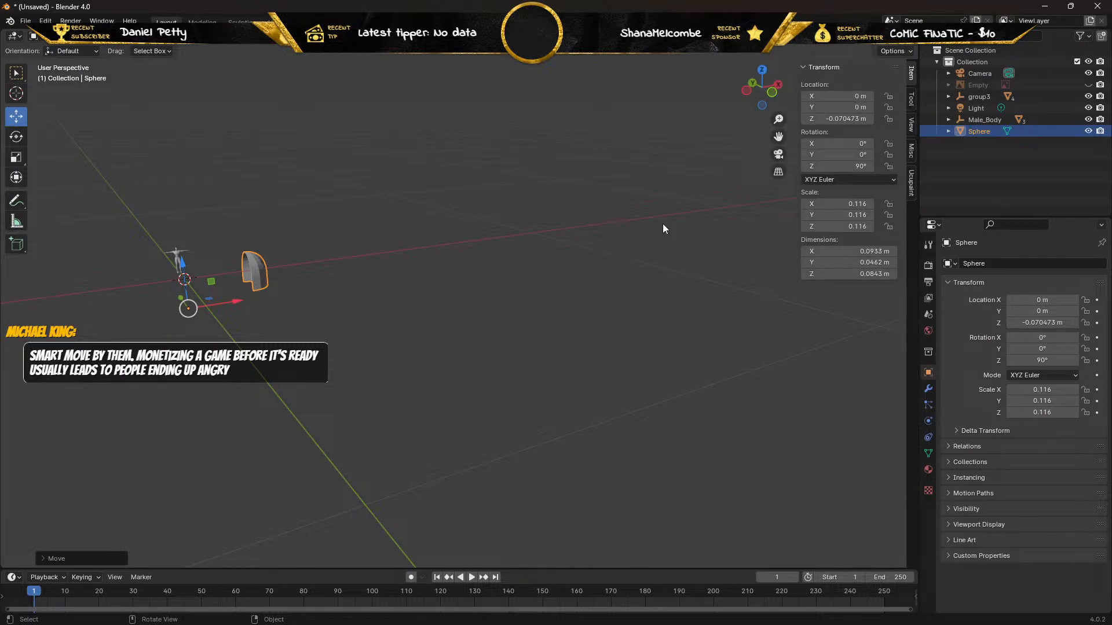
click(839, 120)
text(0)
key(Return)
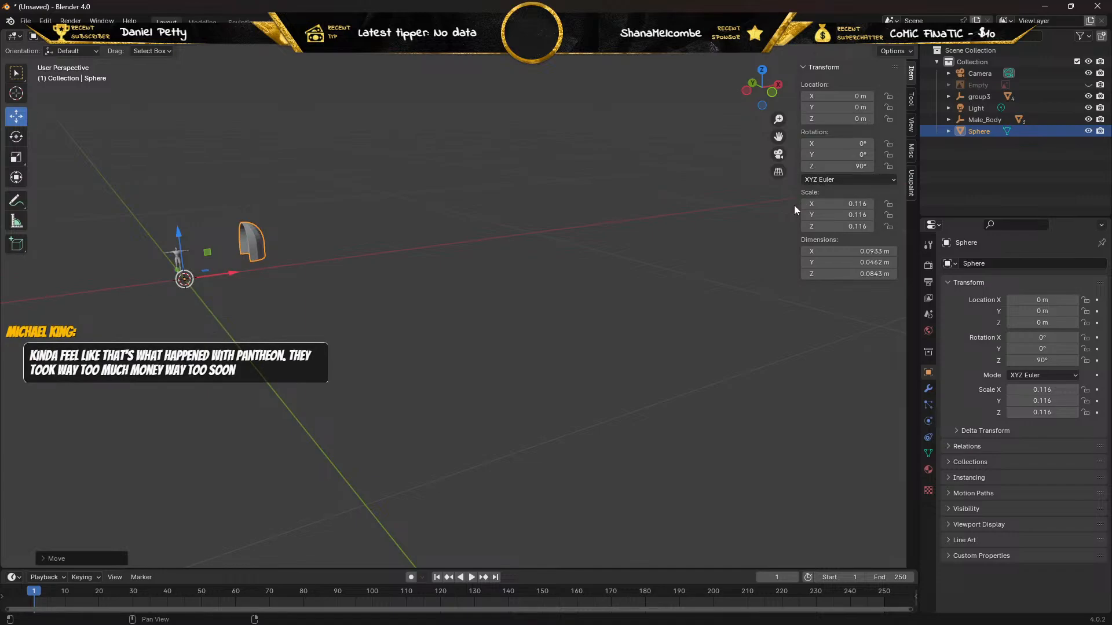
key(n)
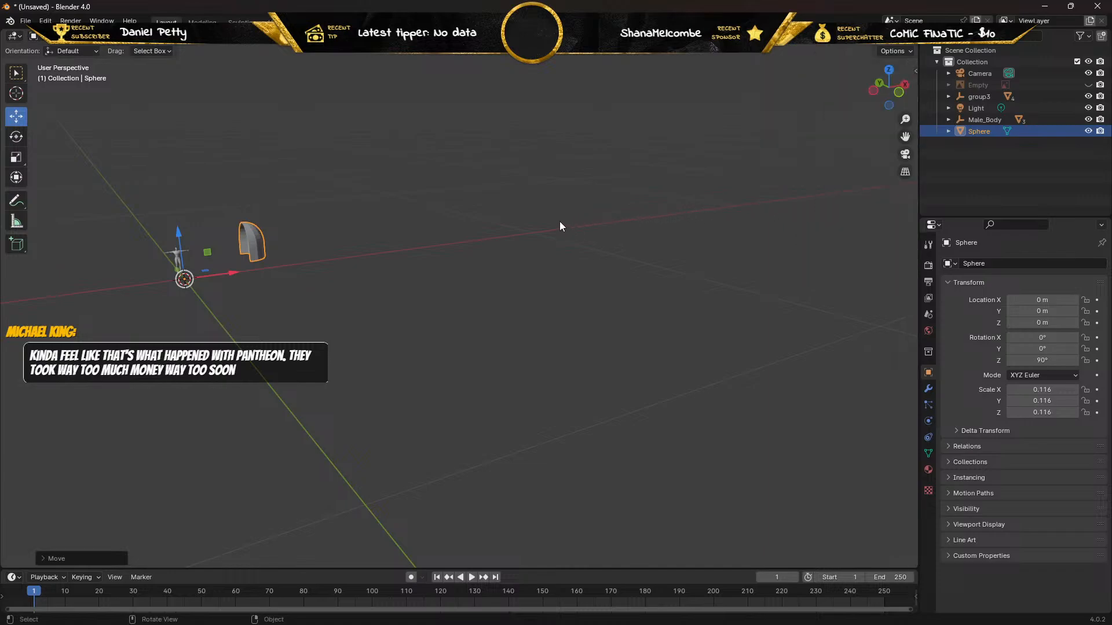
Deselect everything and examine the shoulder pad's size and position relative to the male body.
middle_drag(336, 258, 474, 261)
key(a)
key(alt+a)
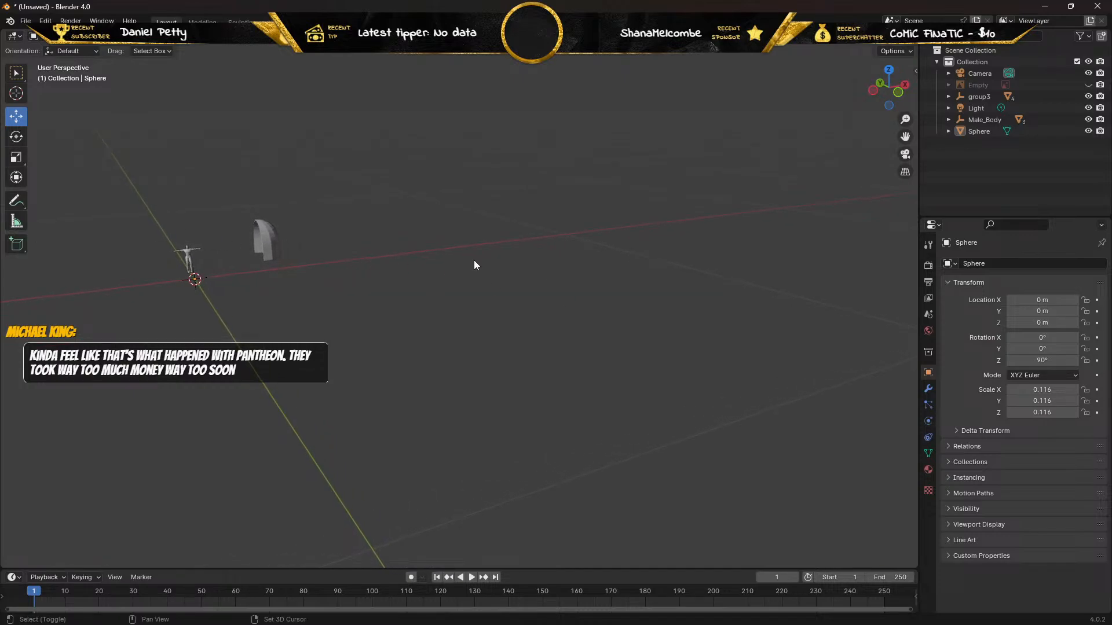
scroll(338, 247, down, 6)
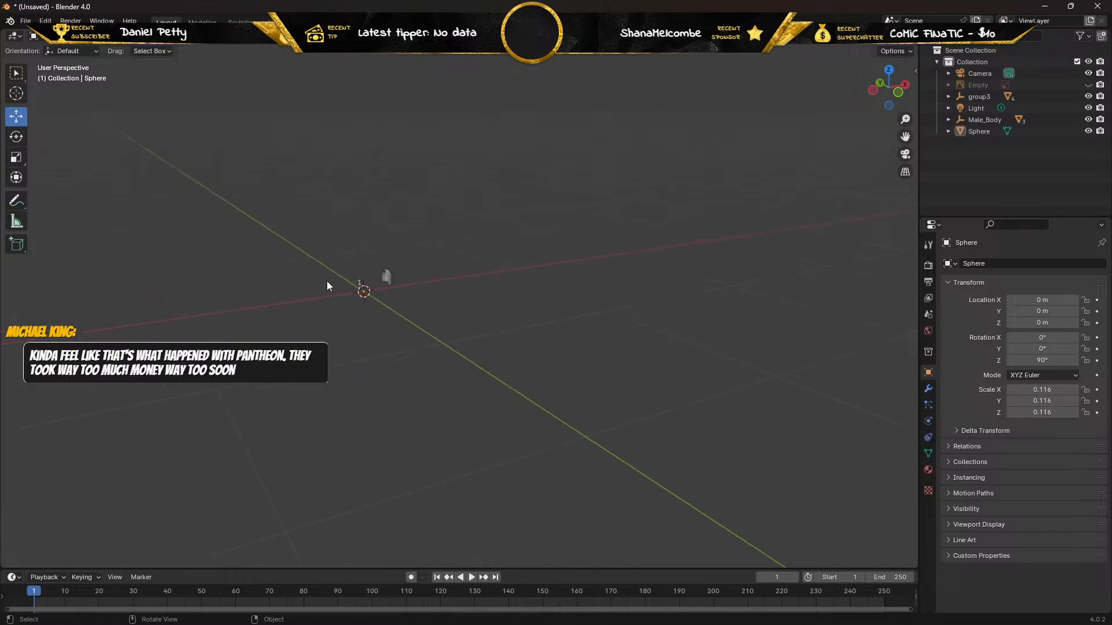
scroll(327, 285, down, 2)
scroll(328, 285, up, 8)
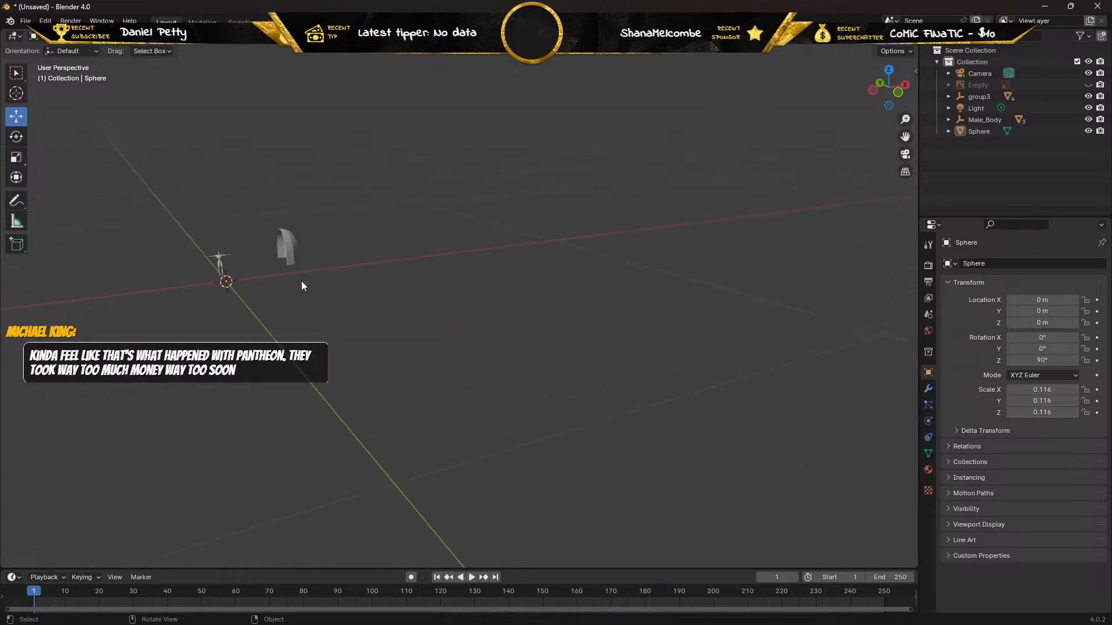
scroll(298, 281, up, 5)
shift+middle_drag(124, 266, 230, 291)
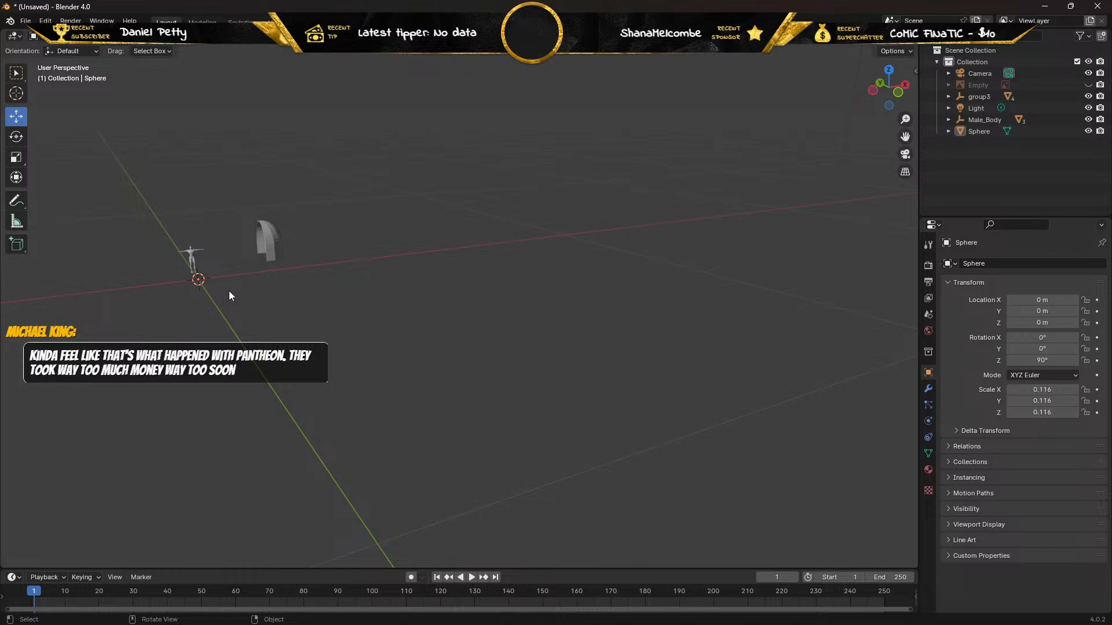
Select the shoulder pad and check its location, rotation, scale and dimensions.
click(278, 249)
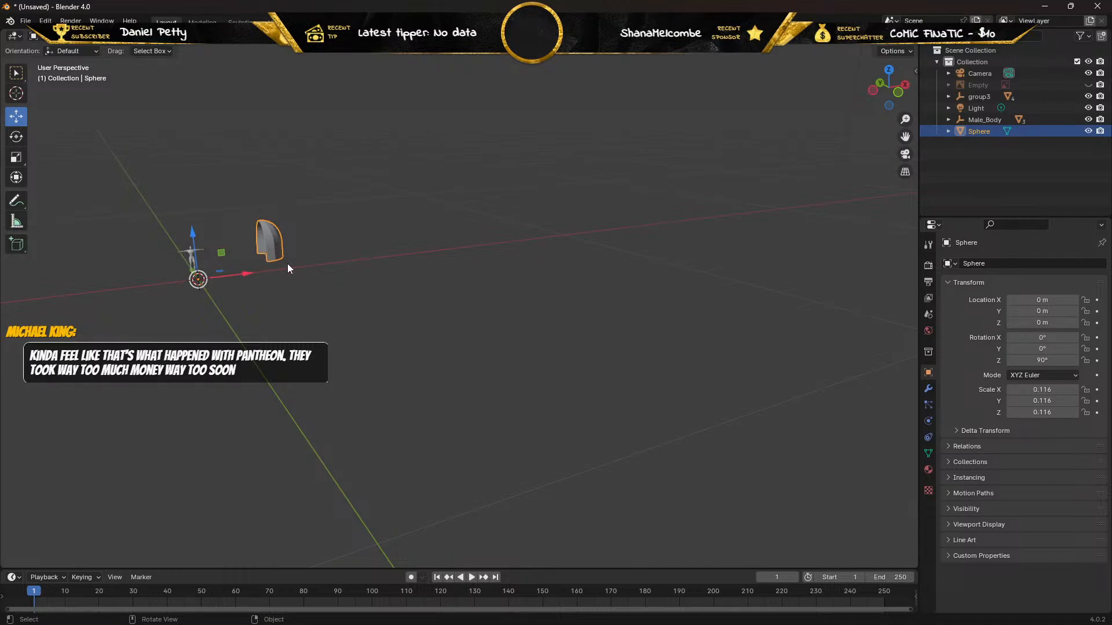
key(n)
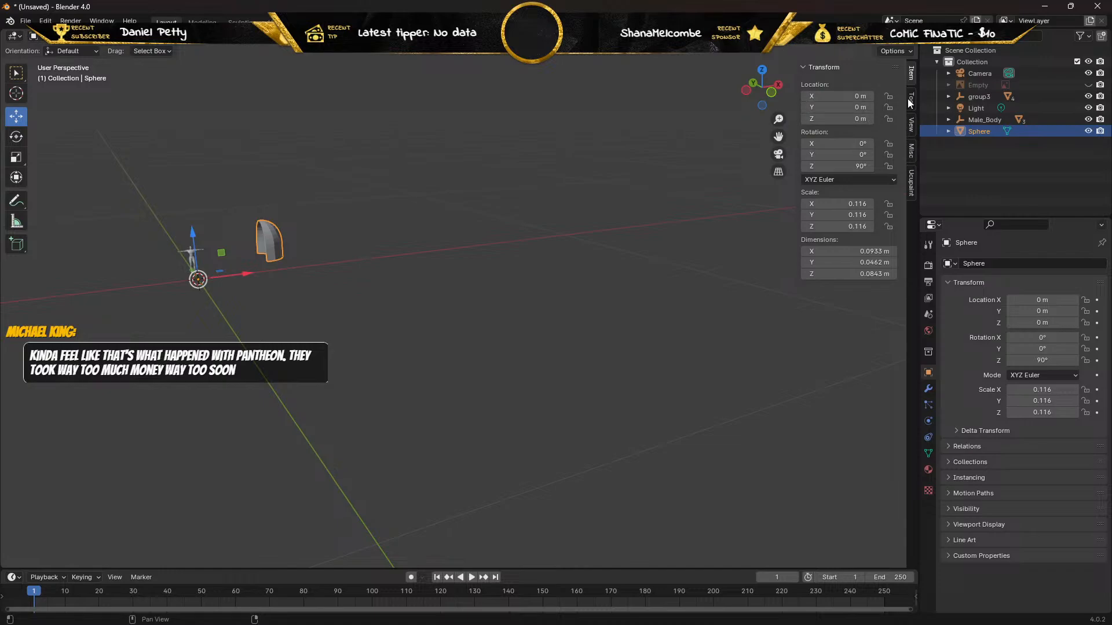
click(911, 189)
click(911, 150)
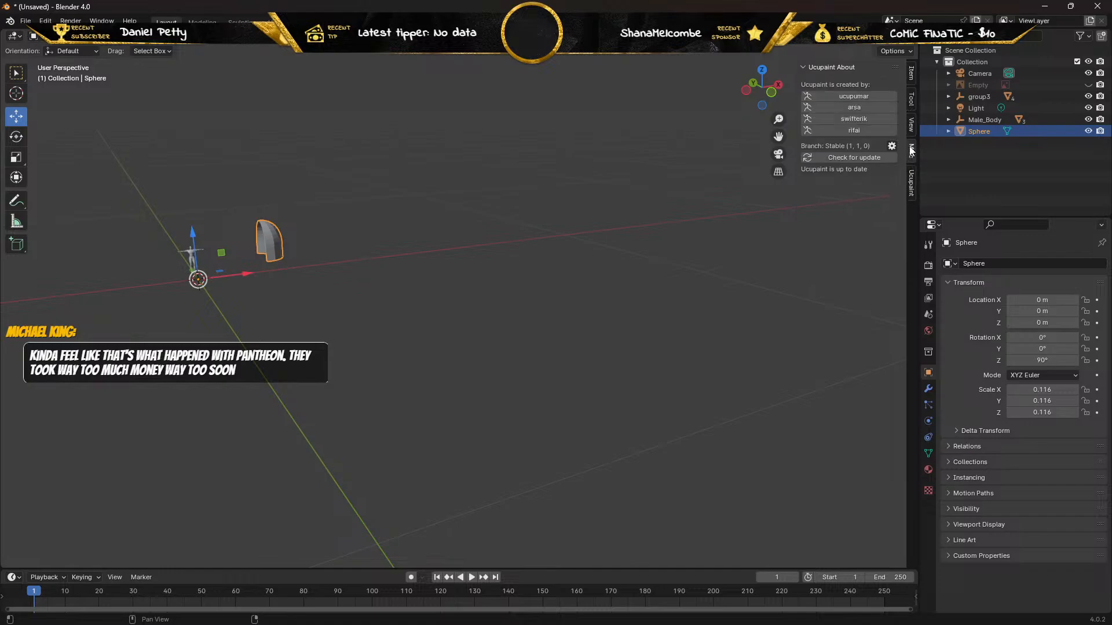
click(911, 124)
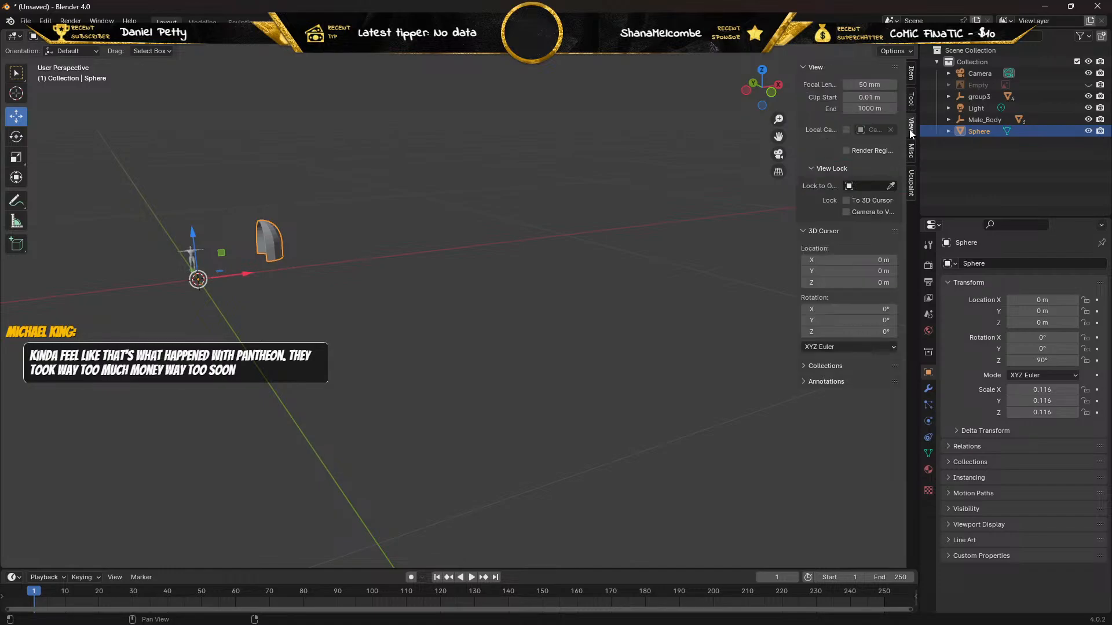
click(911, 100)
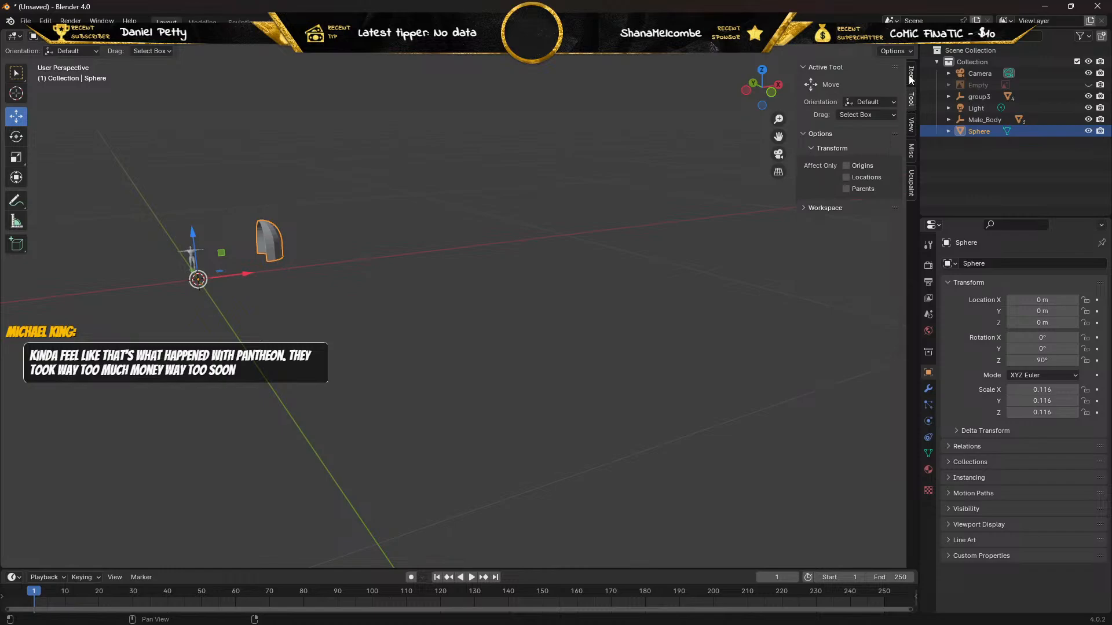
click(909, 75)
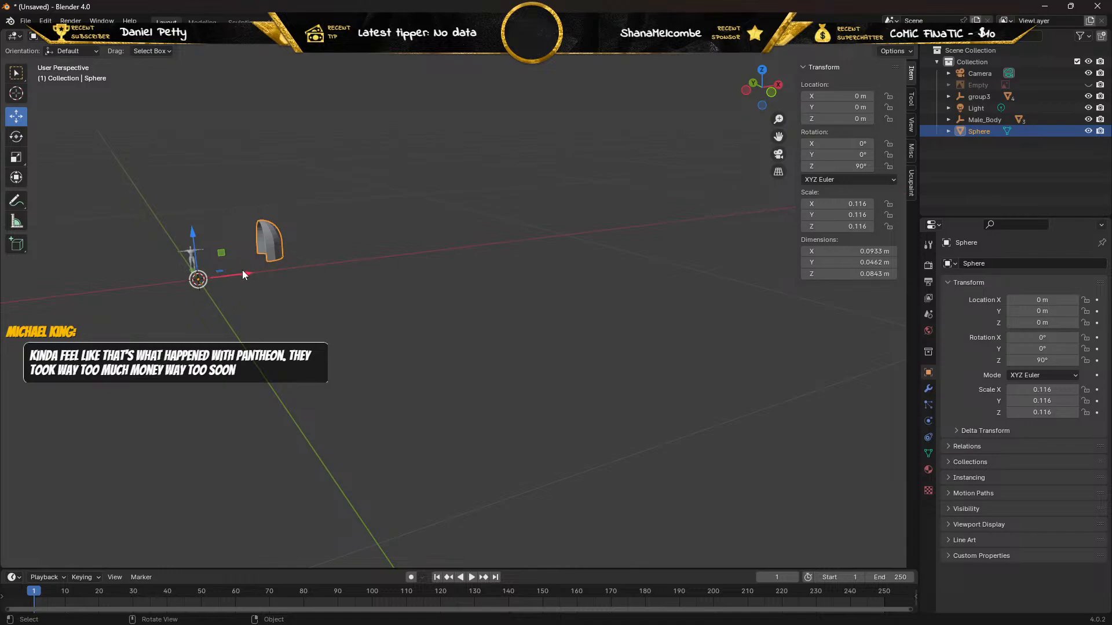
middle_drag(264, 287, 237, 281)
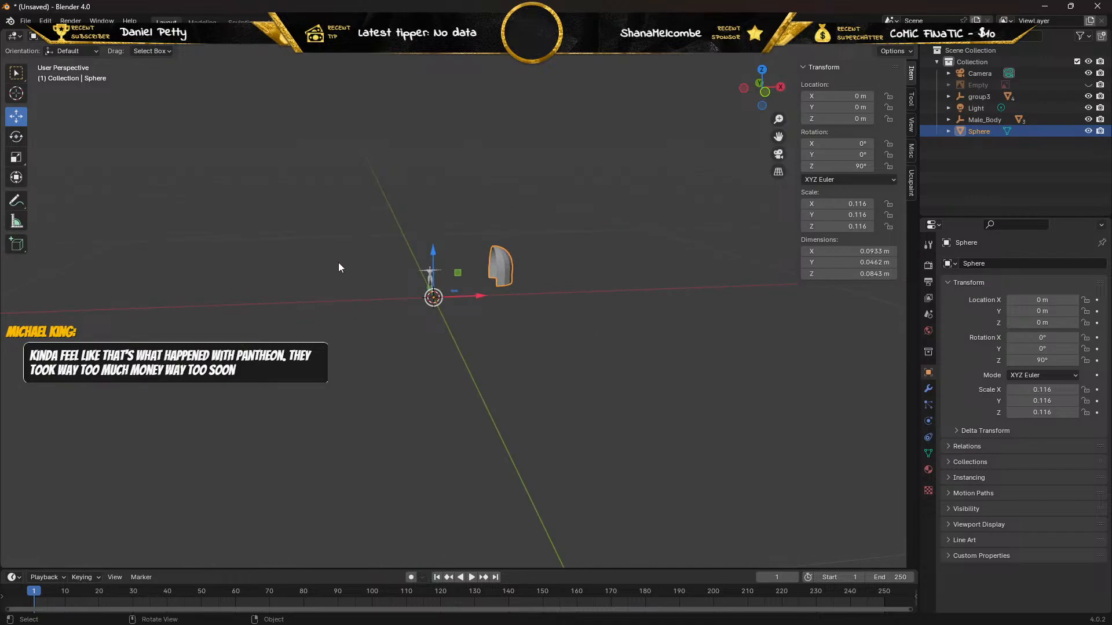
click(428, 270)
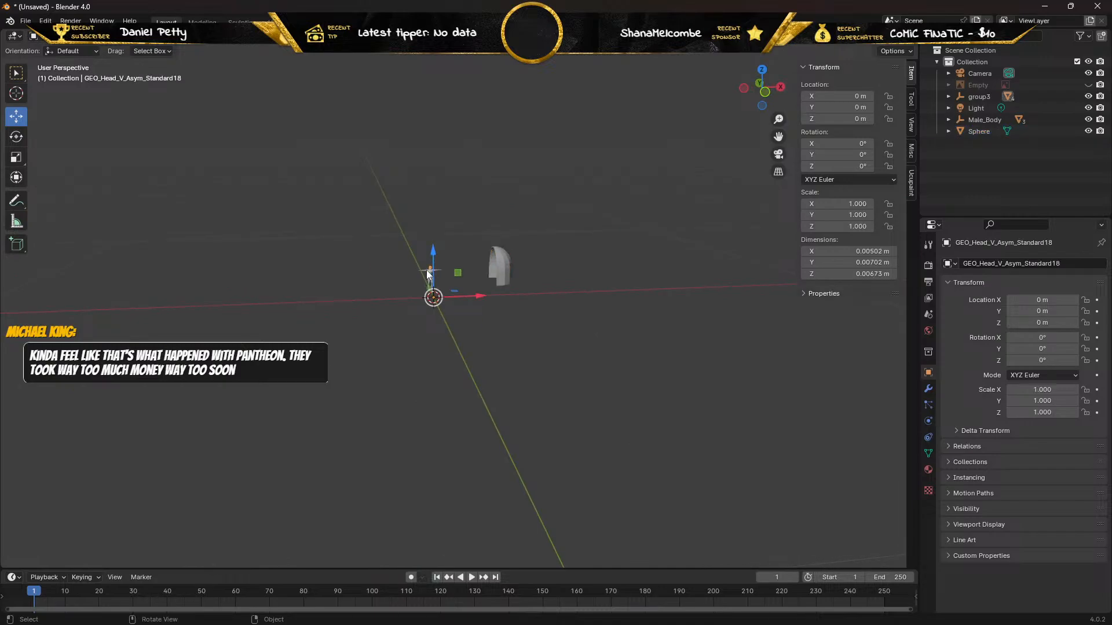
key(Tab)
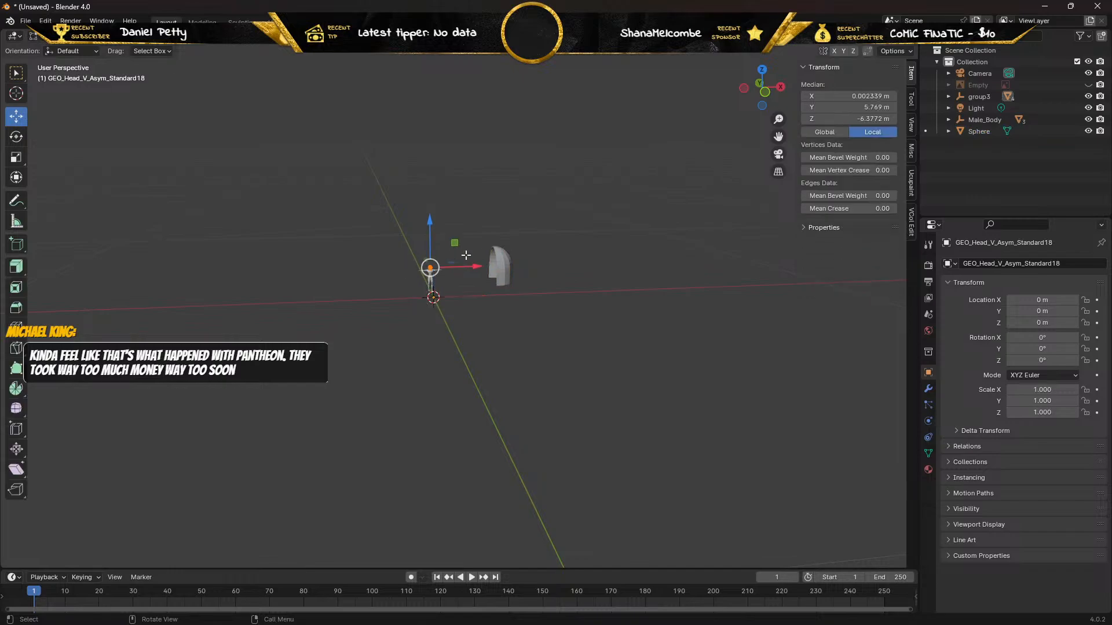
click(966, 97)
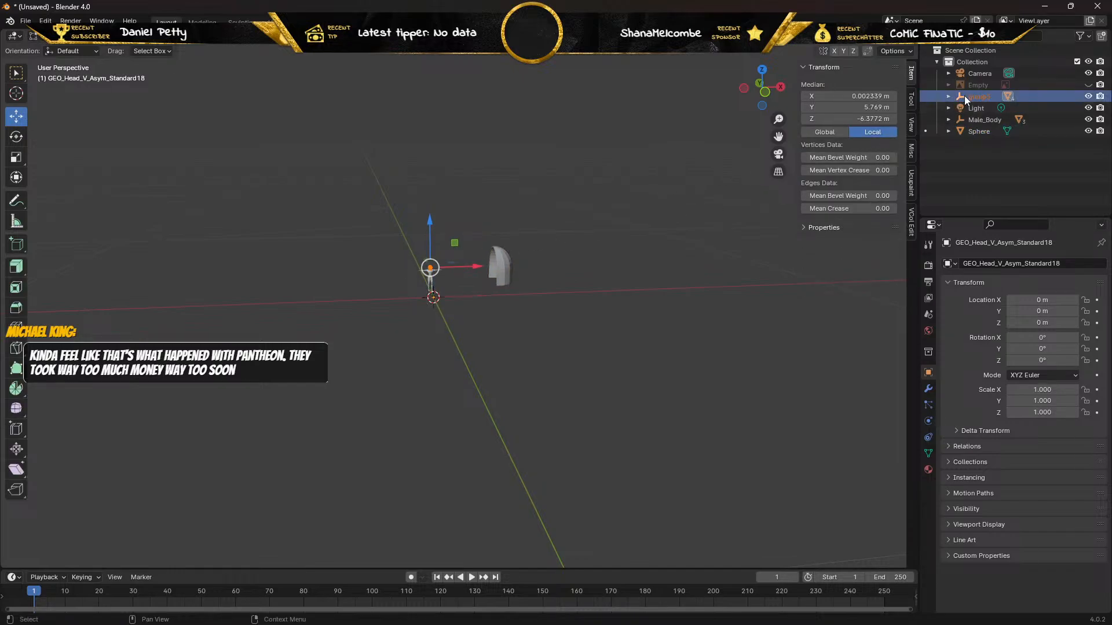
click(688, 224)
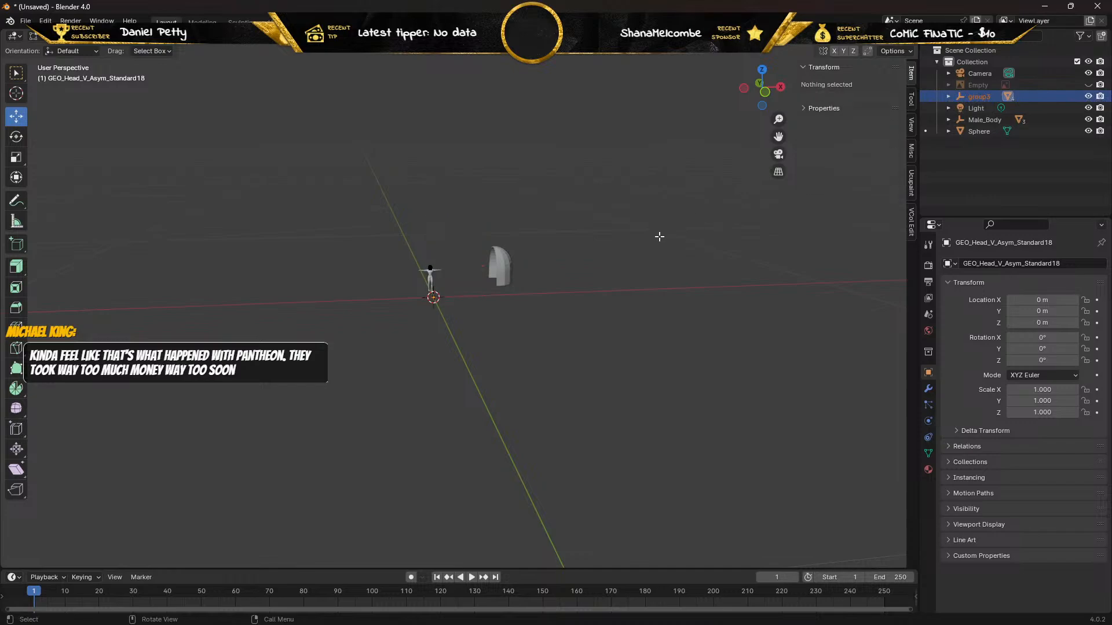
double_click(969, 95)
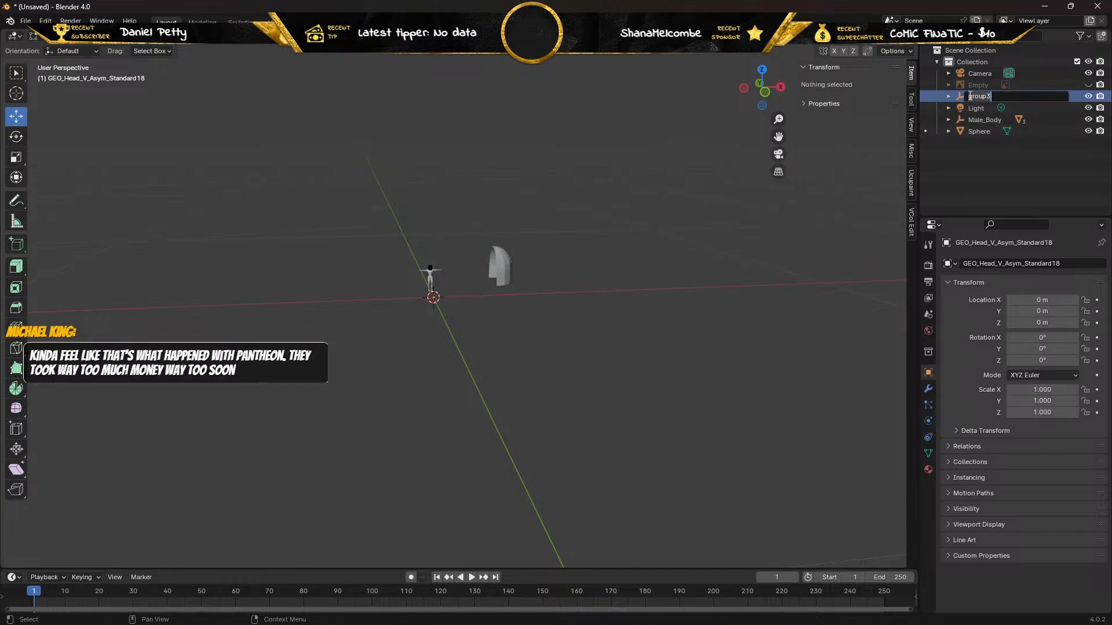
key(Return)
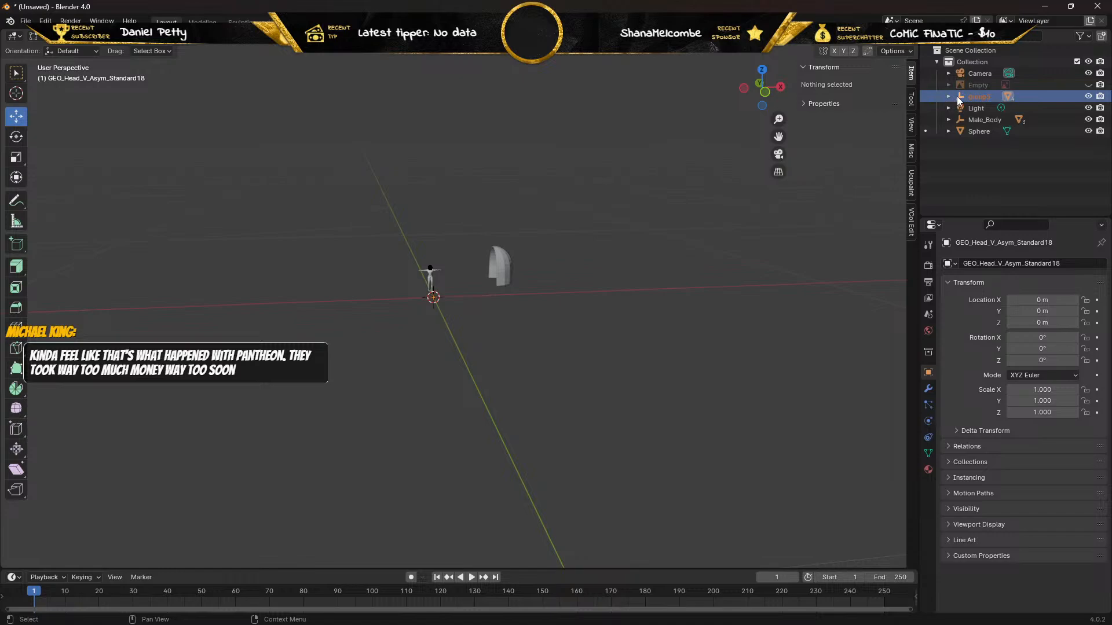
key(ctrl+z)
key(ctrl+z)
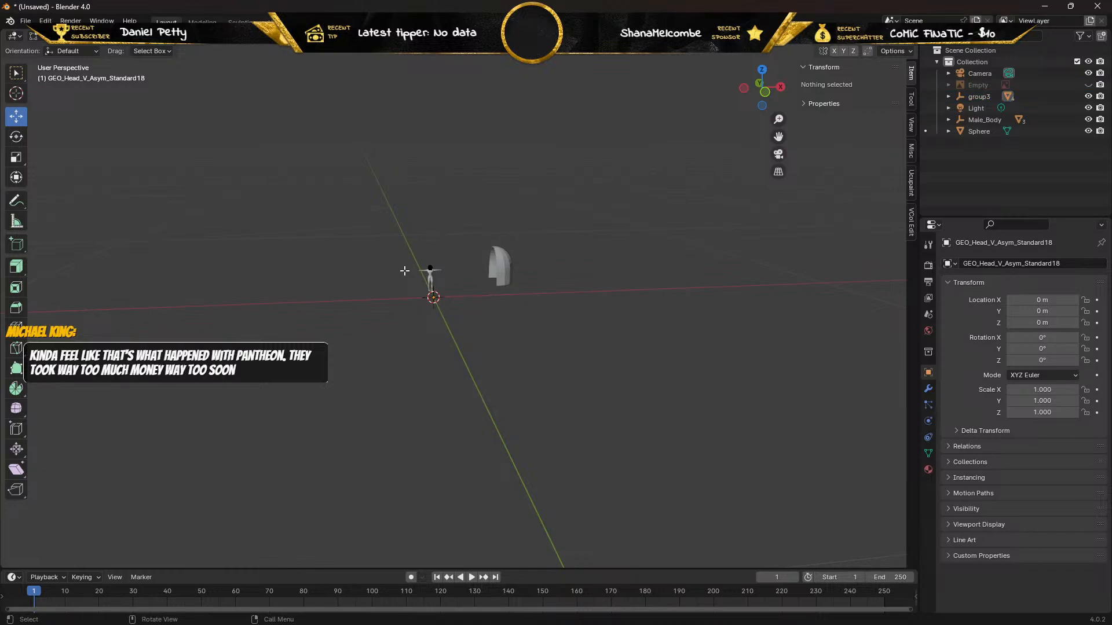
key(ctrl+shift+z)
key(ctrl+shift+z)
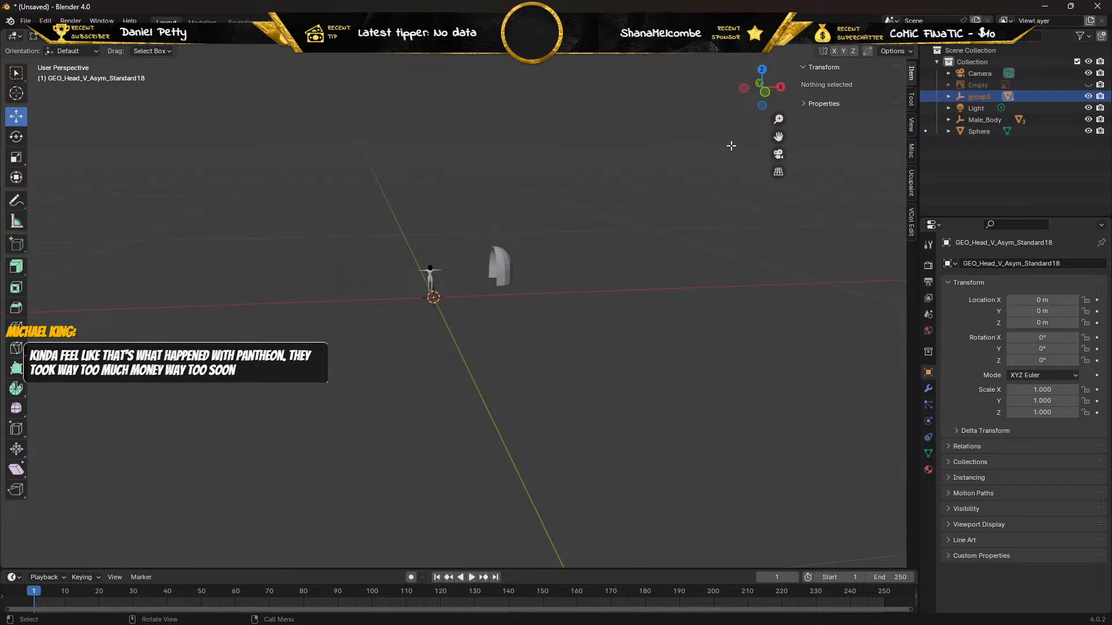
click(961, 120)
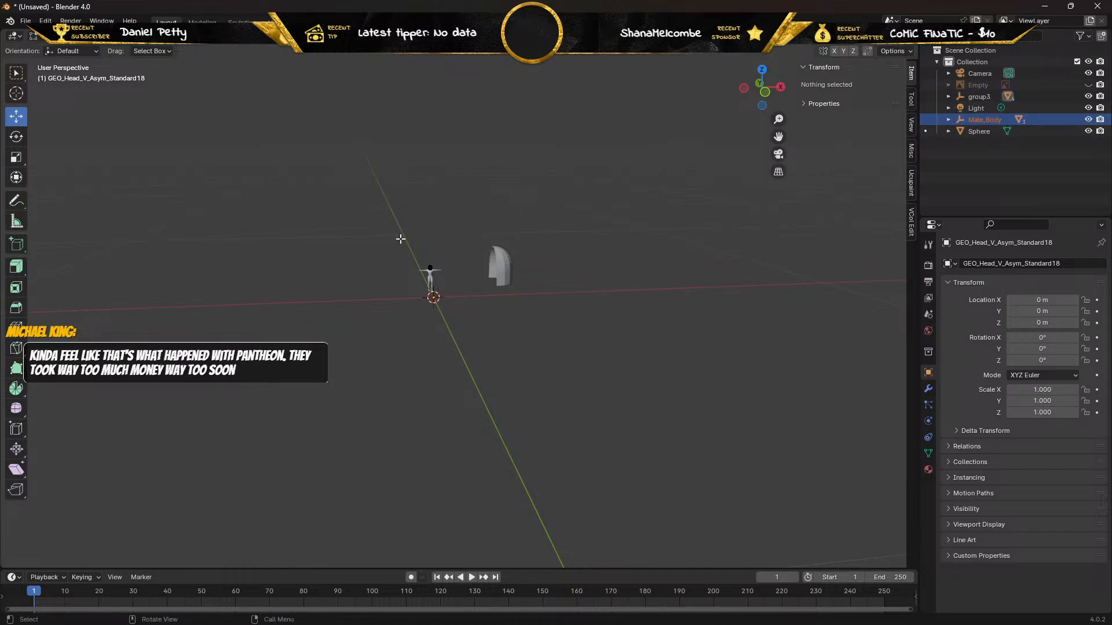
key(Tab)
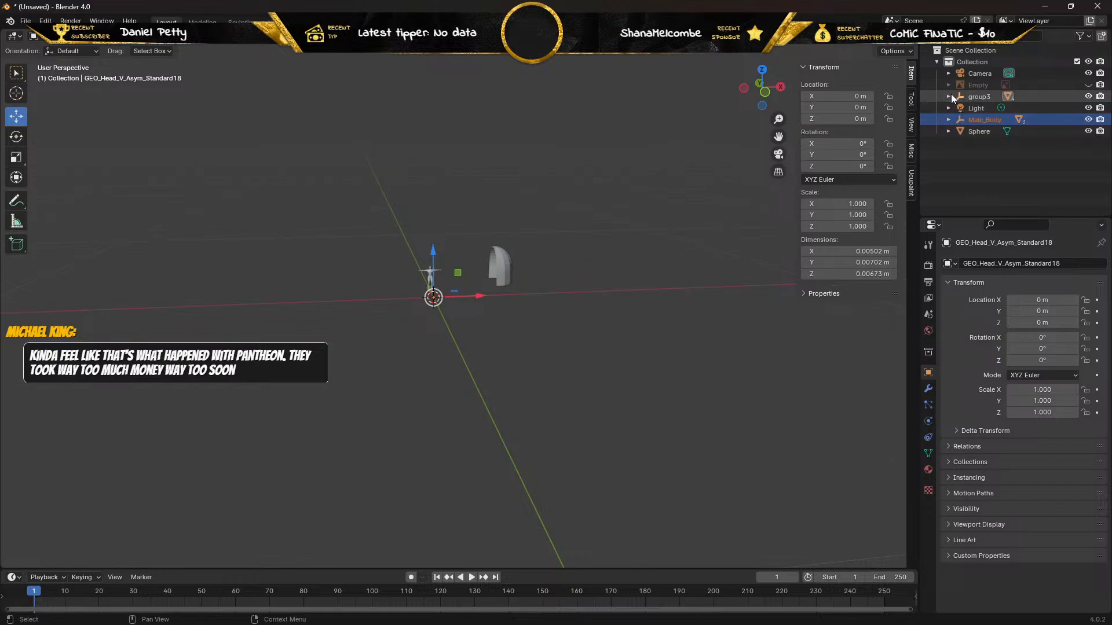
Toggle the visibility of group3 and Male_Body in turn and inspect group3's contents to see which body parts belong to it.
click(1088, 96)
click(1088, 95)
click(1088, 95)
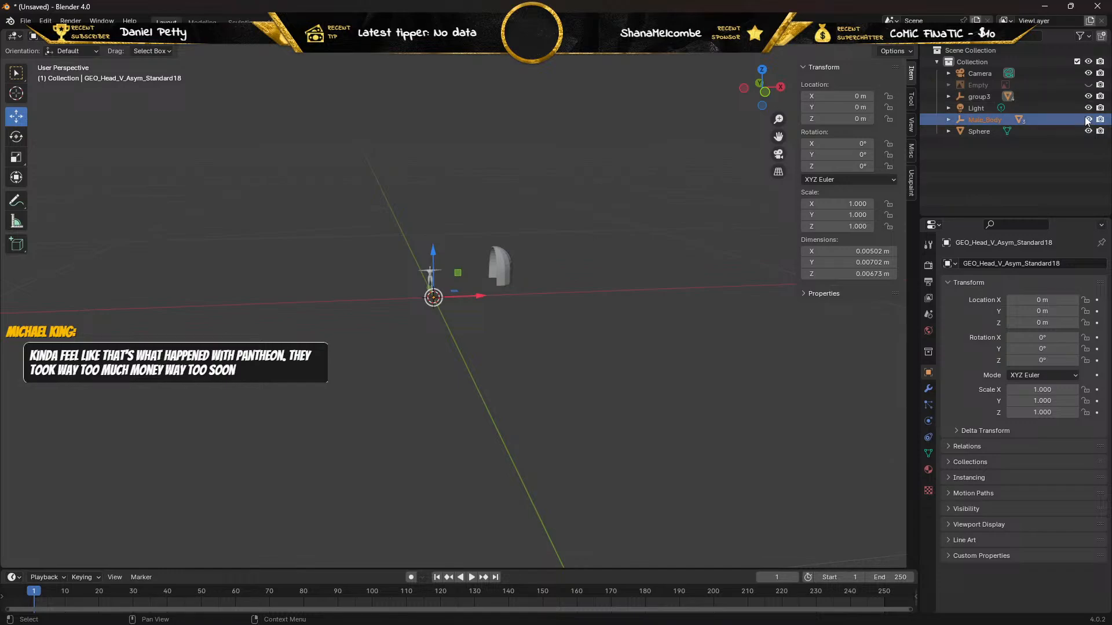
click(1088, 119)
click(1088, 119)
click(1088, 120)
click(1088, 96)
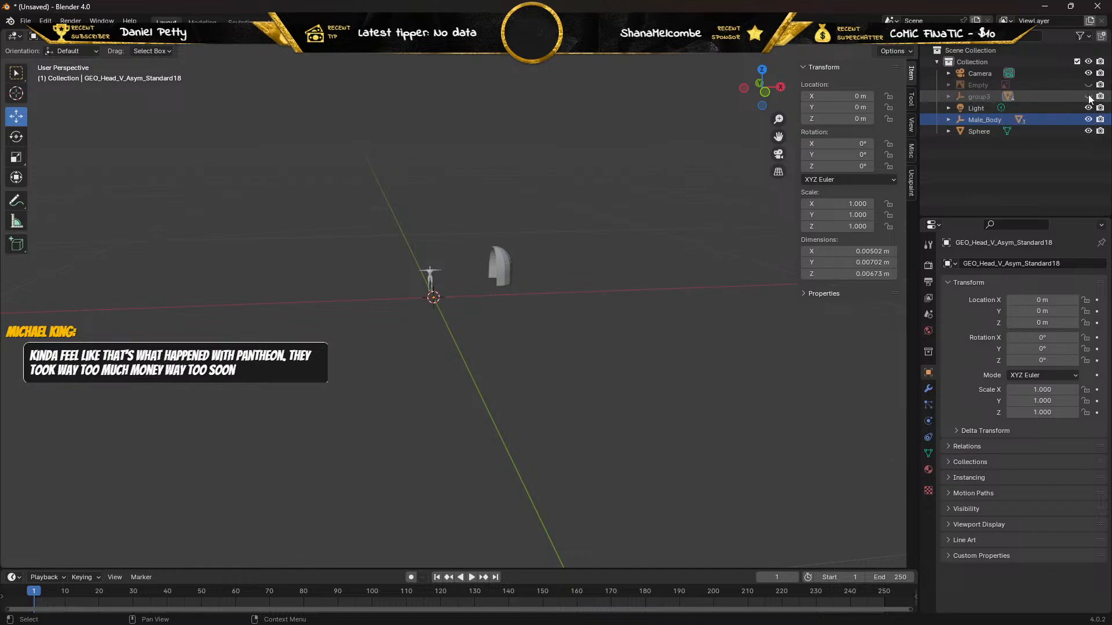
click(1088, 96)
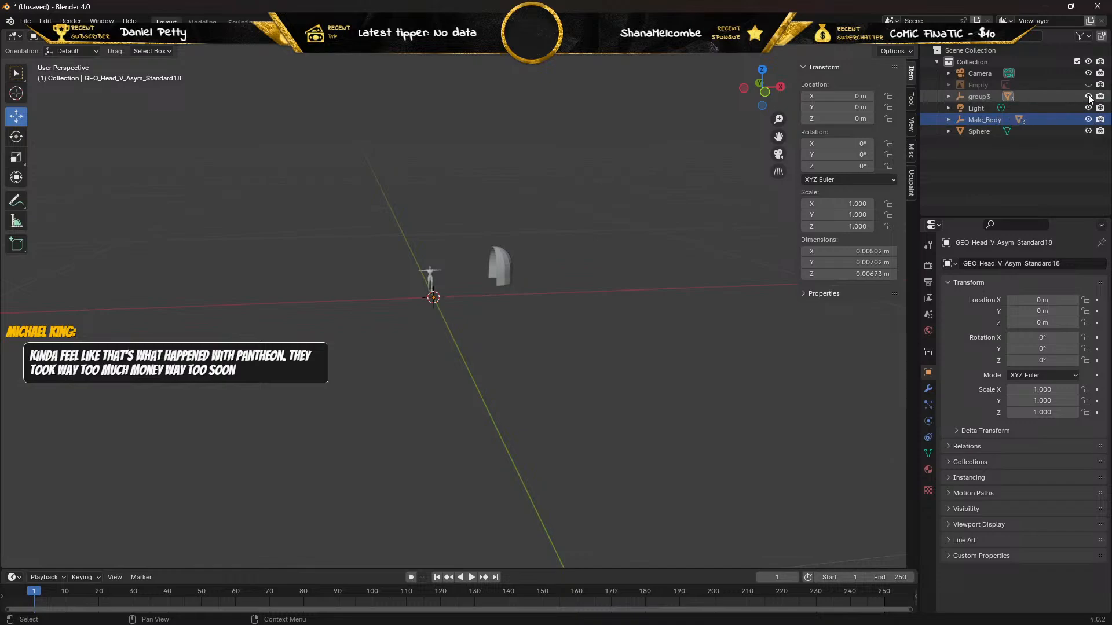
click(947, 96)
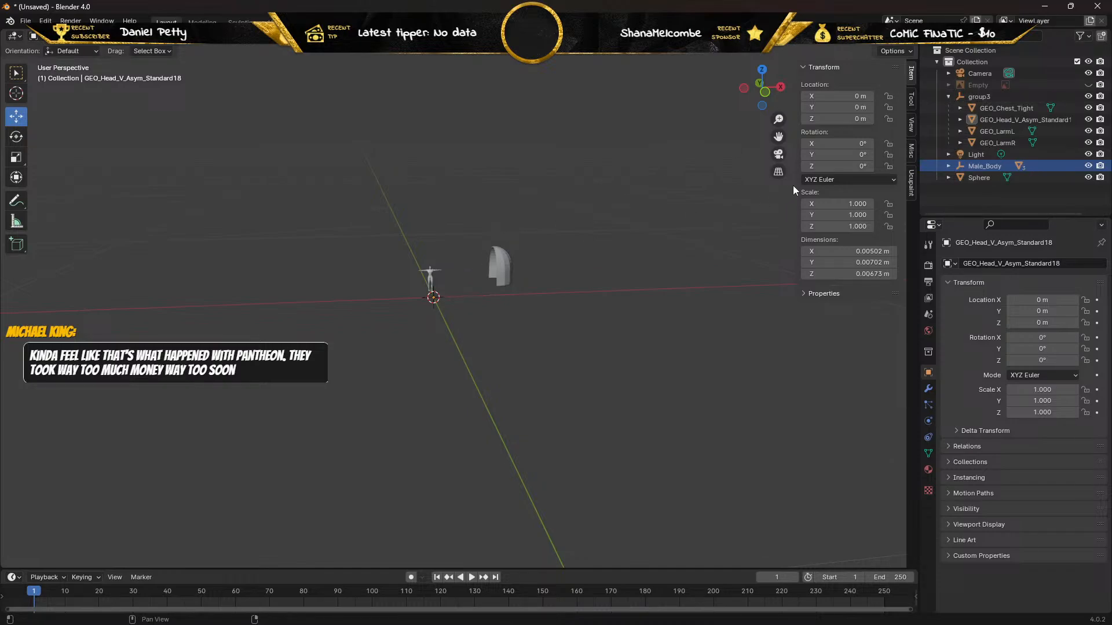
click(947, 96)
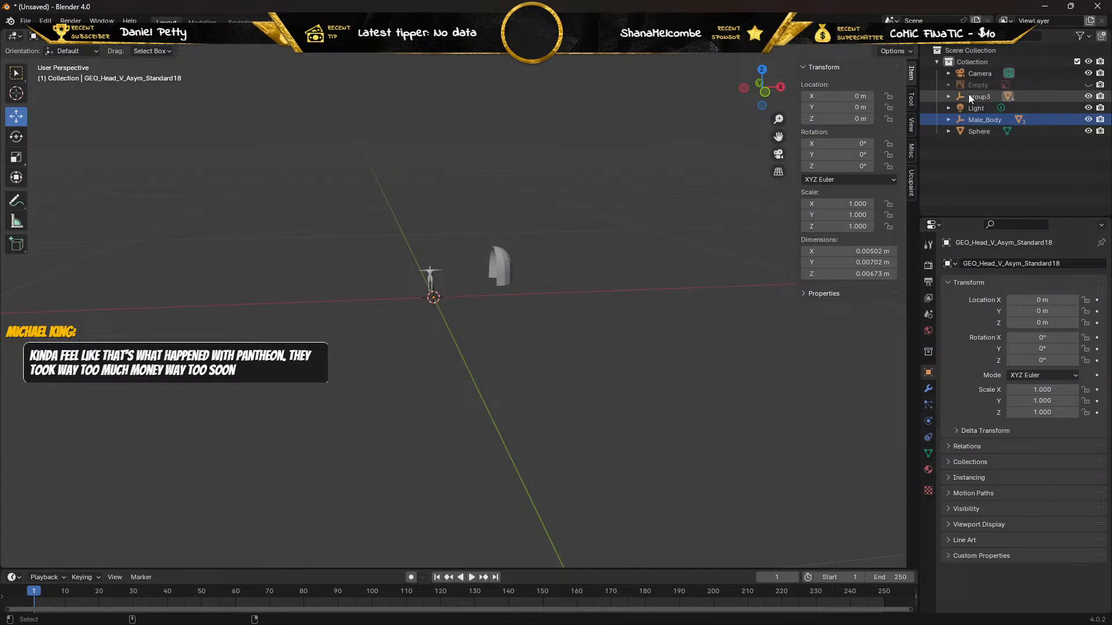
Select group3 together with Male_Body and scale both up uniformly until their scale is about 0.087.
click(968, 96)
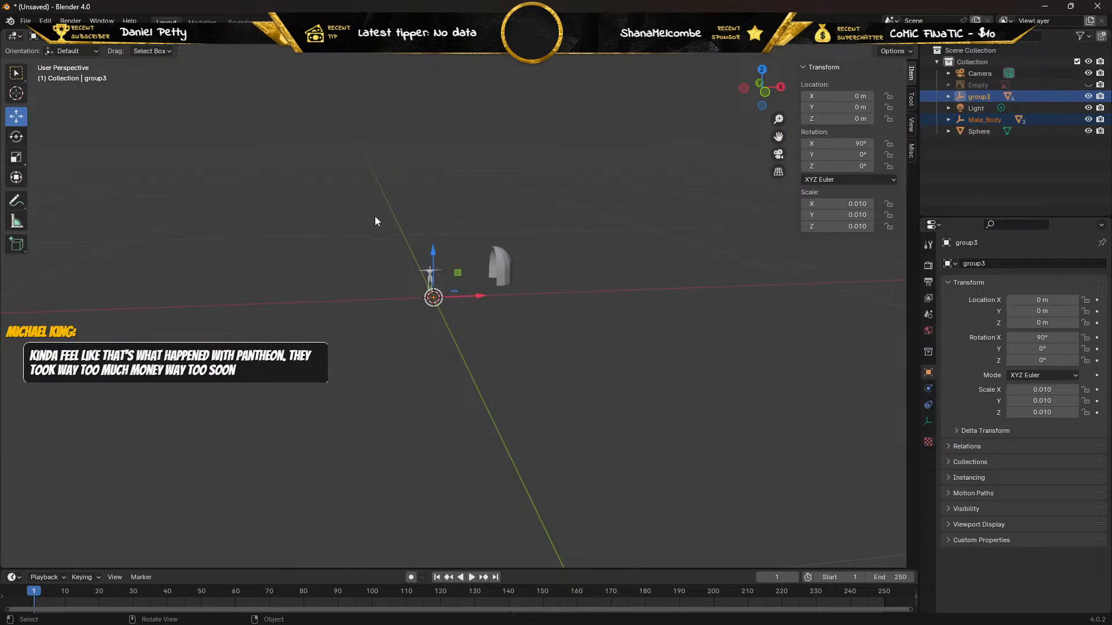
key(s)
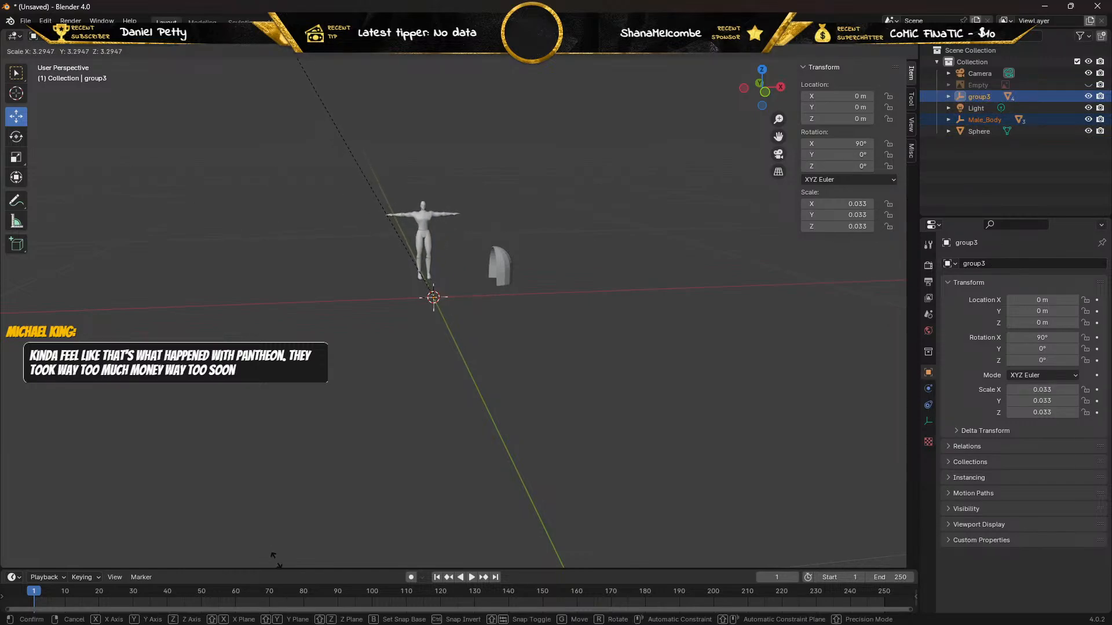
click(70, 110)
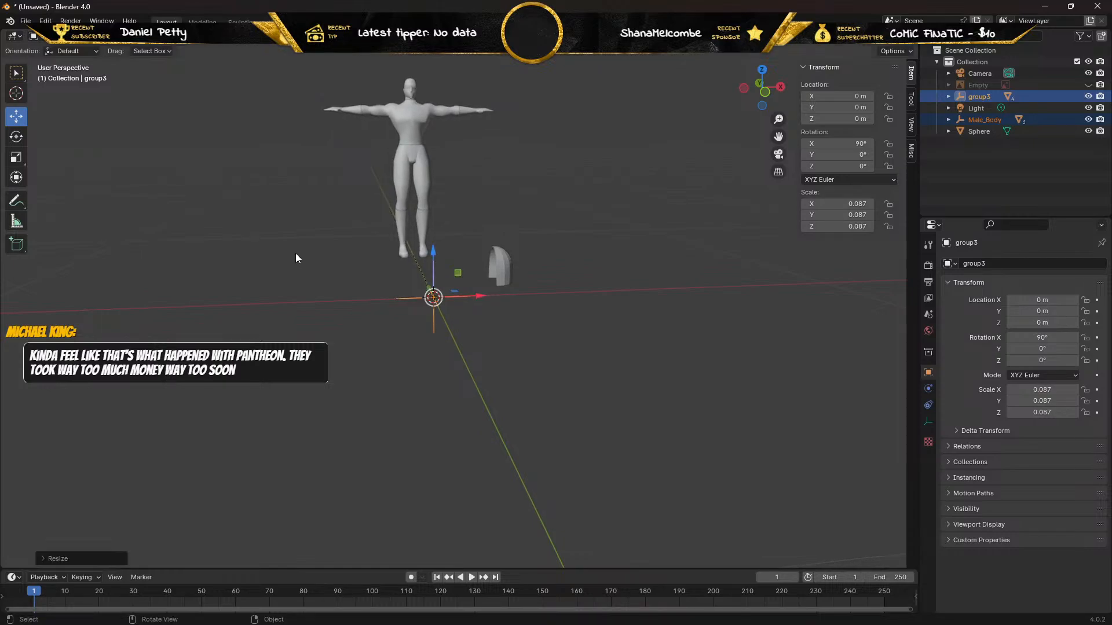
Move the enlarged body along the Y axis to a Y location of about -0.618 m.
middle_drag(288, 261, 319, 260)
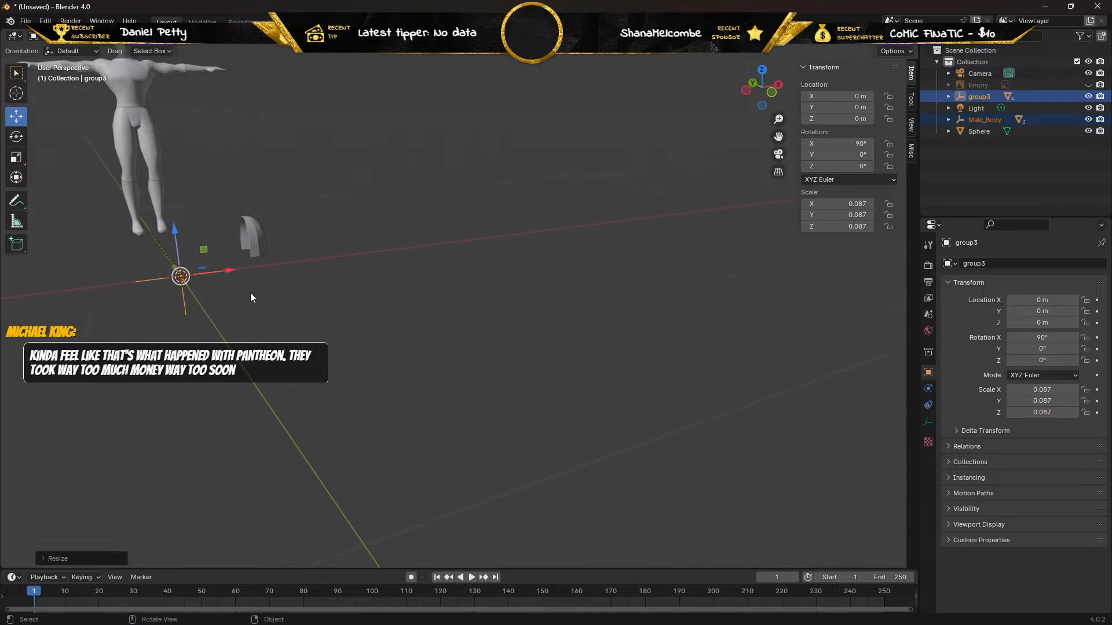
scroll(123, 308, down, 20)
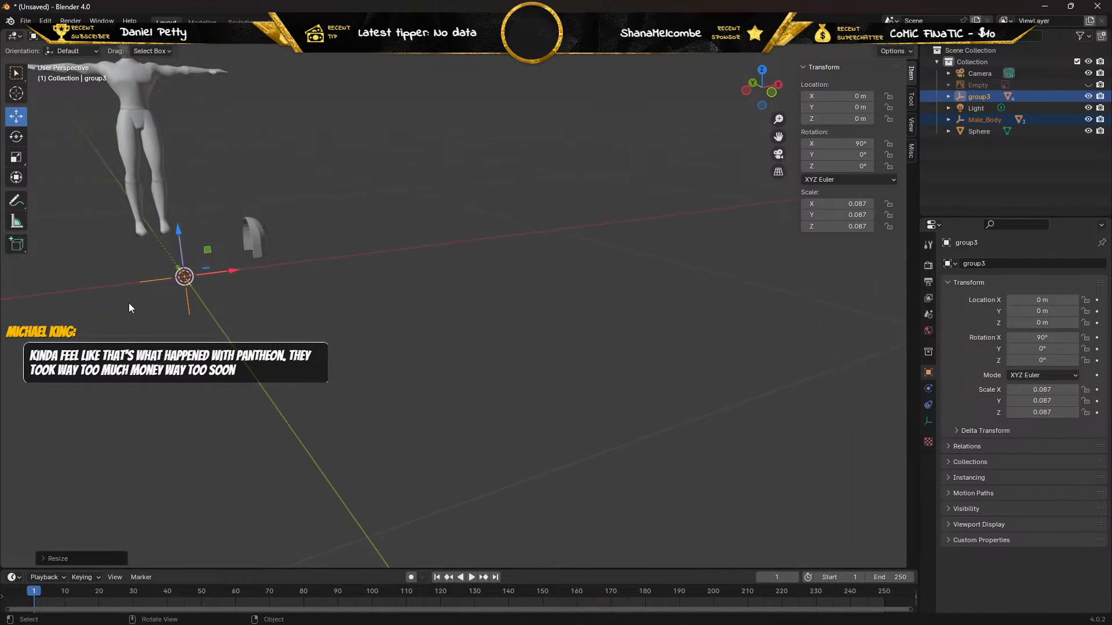
scroll(195, 307, down, 4)
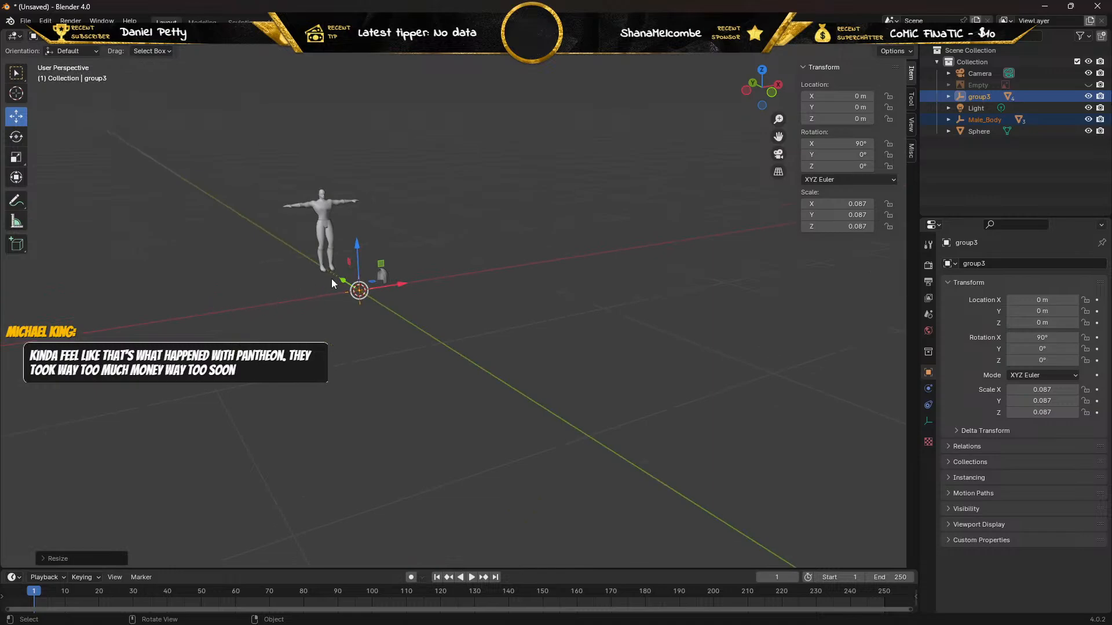
drag(340, 276, 385, 313)
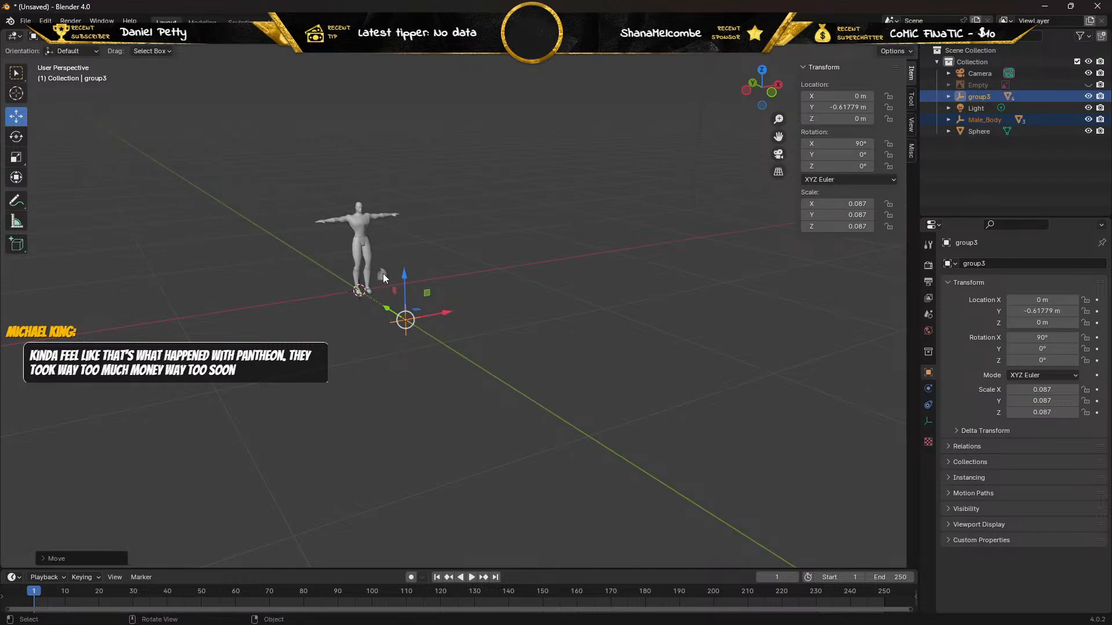
Raise the shoulder pad along the Z axis to about 0.357 m, near the body's shoulder height.
click(383, 276)
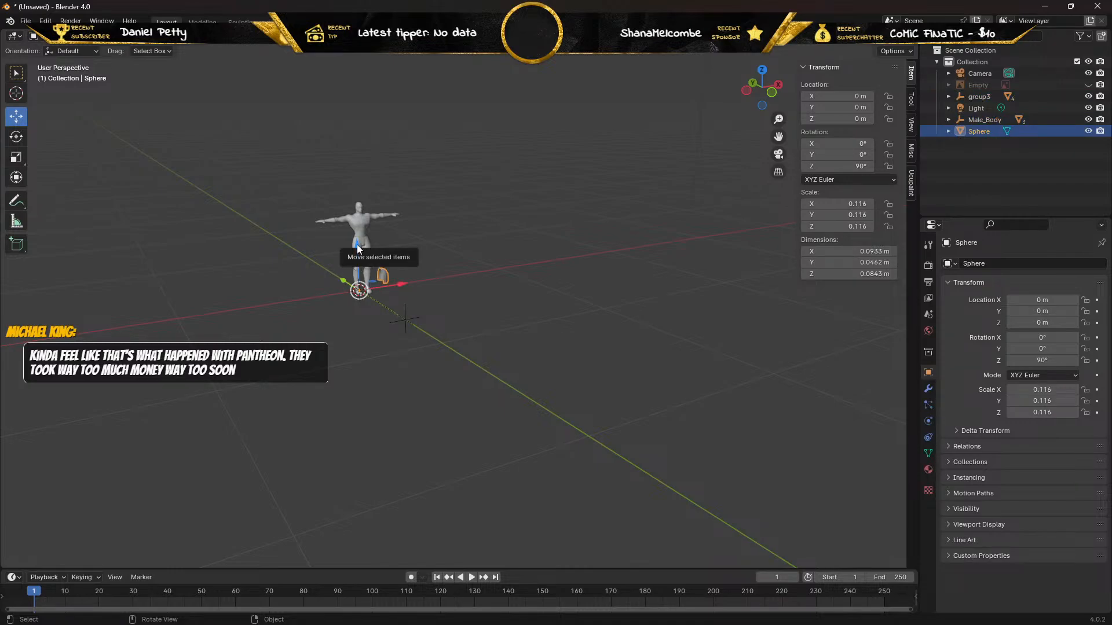
drag(360, 244, 357, 185)
middle_drag(357, 186, 338, 193)
Examine the shoulder pad's alignment with the body from the right, top and front views.
middle_drag(203, 218, 151, 203)
key(KP_3)
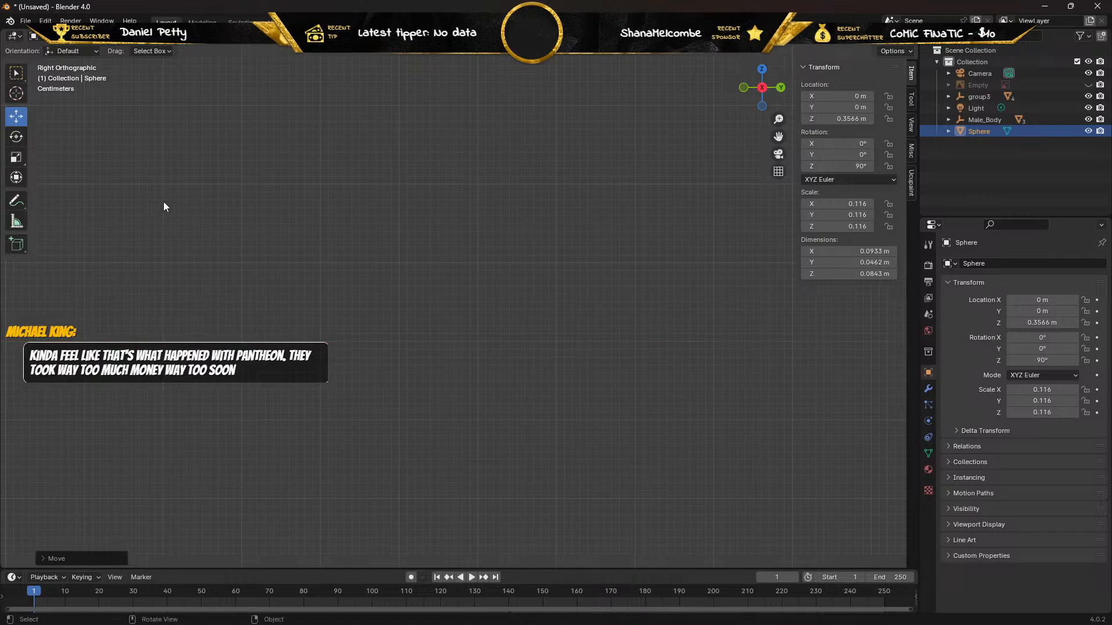
scroll(232, 224, down, 5)
scroll(240, 223, up, 3)
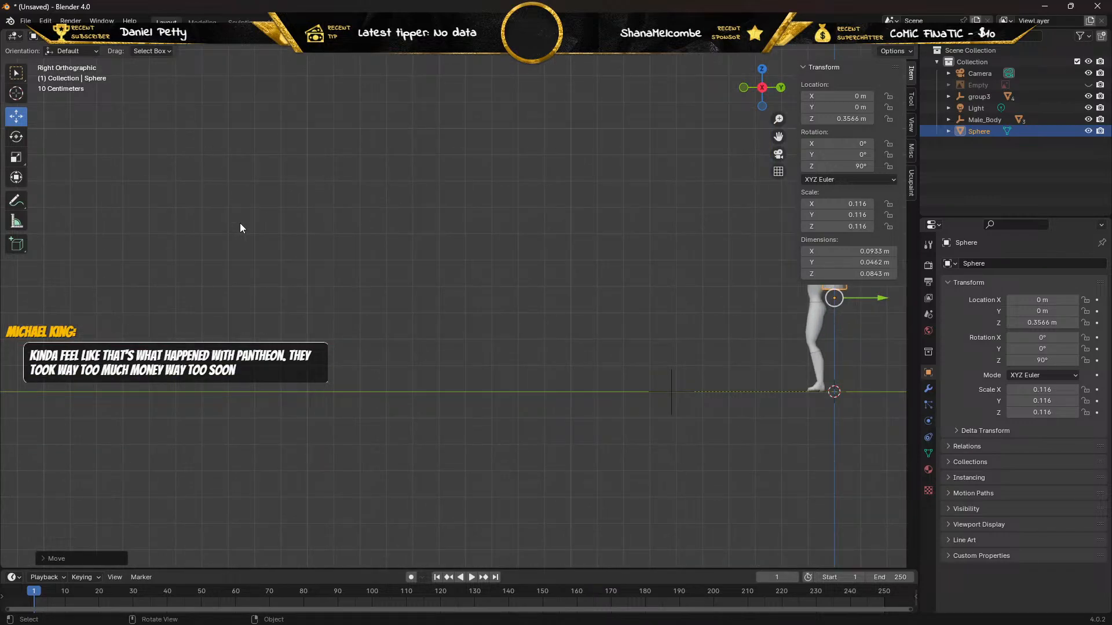
key(KP_5)
scroll(239, 223, down, 1)
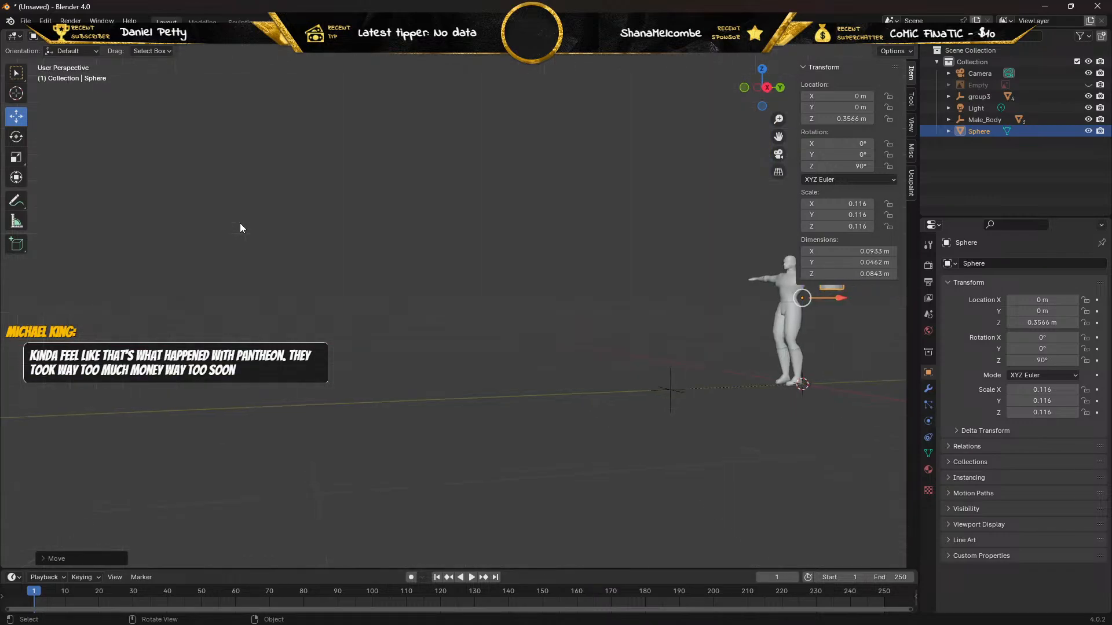
scroll(240, 223, up, 1)
key(KP_7)
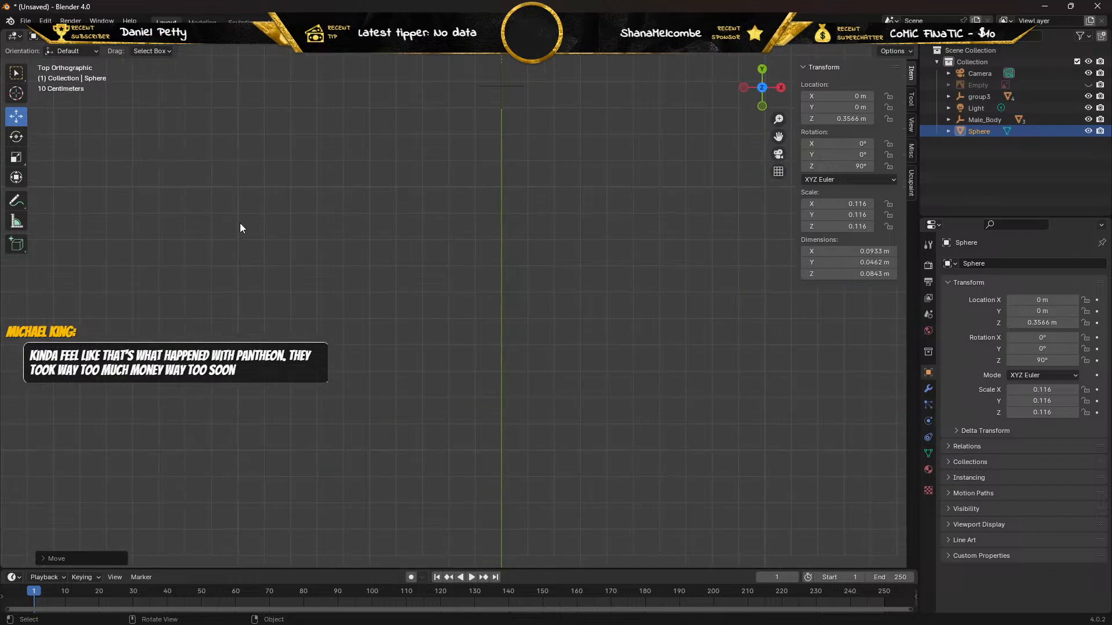
scroll(272, 222, down, 5)
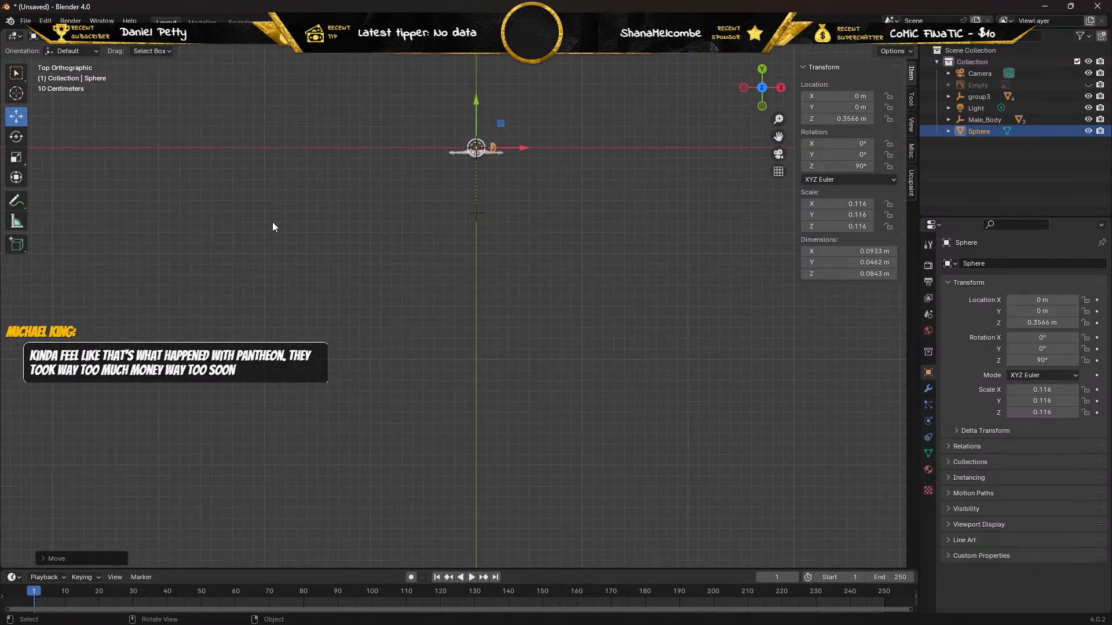
key(ctrl+KP_7)
key(KP_1)
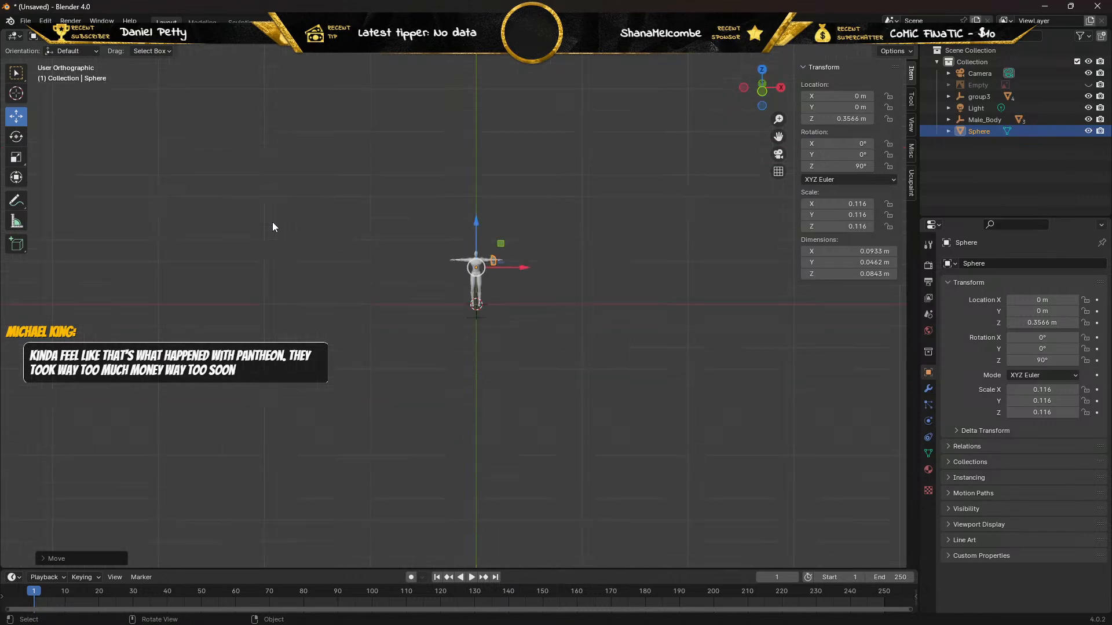
key(KP_7)
key(KP_1)
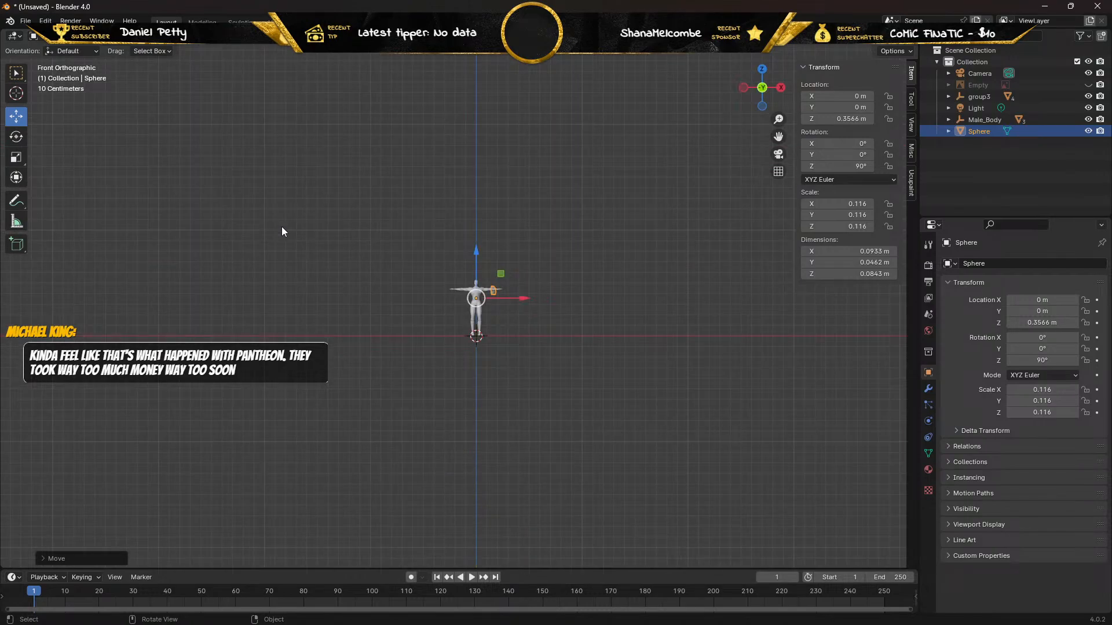
Move the shoulder pad to an X location of about -0.096 m and a Y location of about -0.053 m, over the body's shoulder.
scroll(406, 294, up, 10)
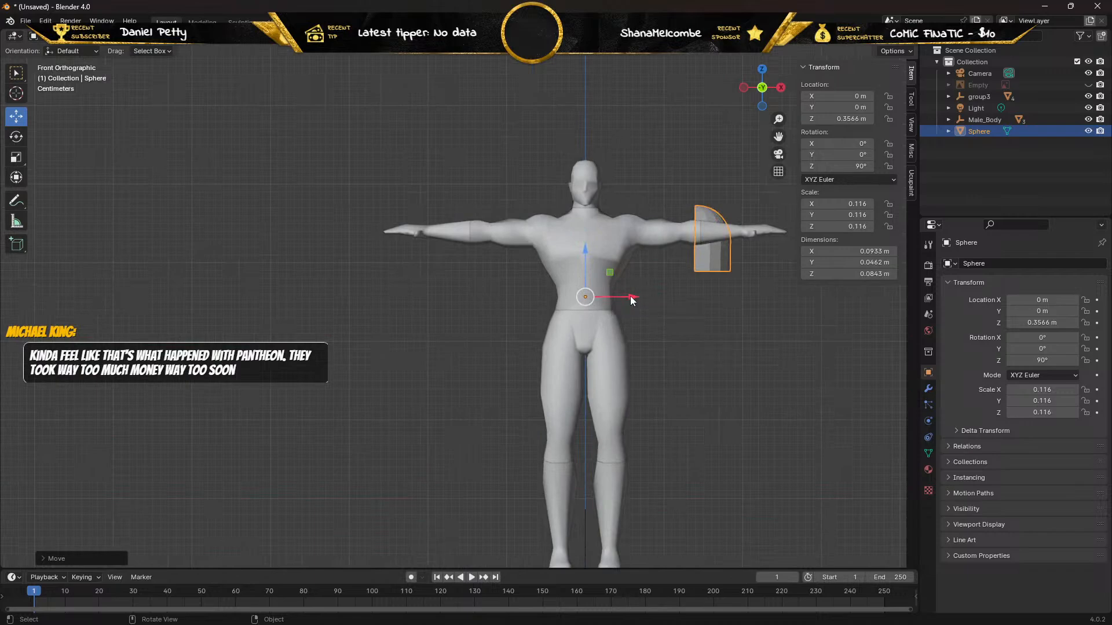
drag(631, 298, 551, 299)
middle_drag(655, 303, 652, 401)
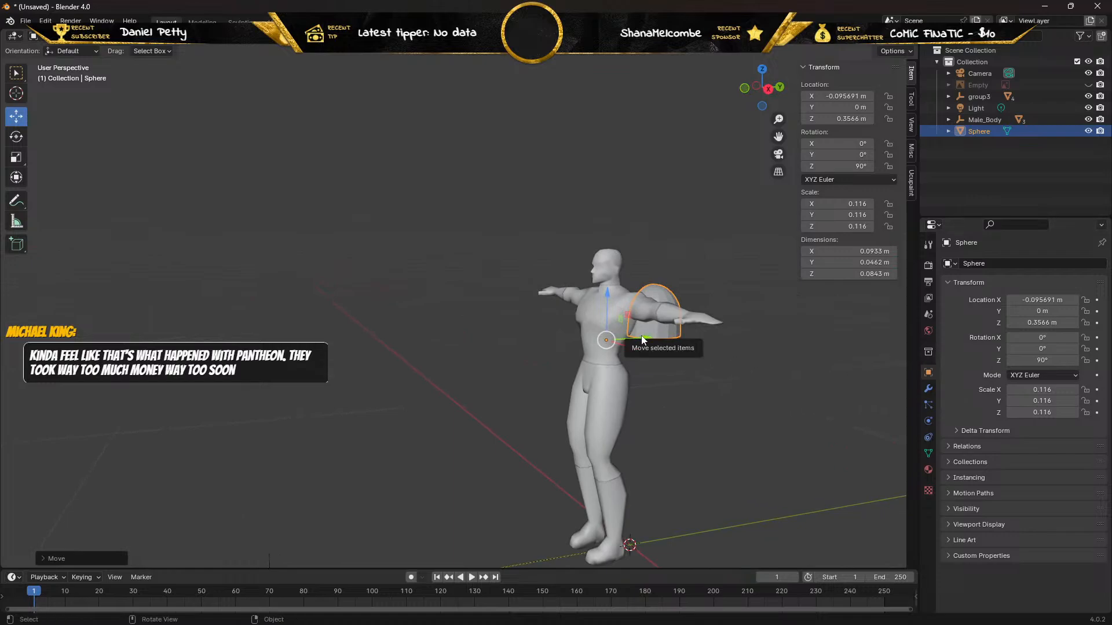
drag(641, 335, 614, 340)
middle_drag(487, 334, 599, 343)
key(KP_3)
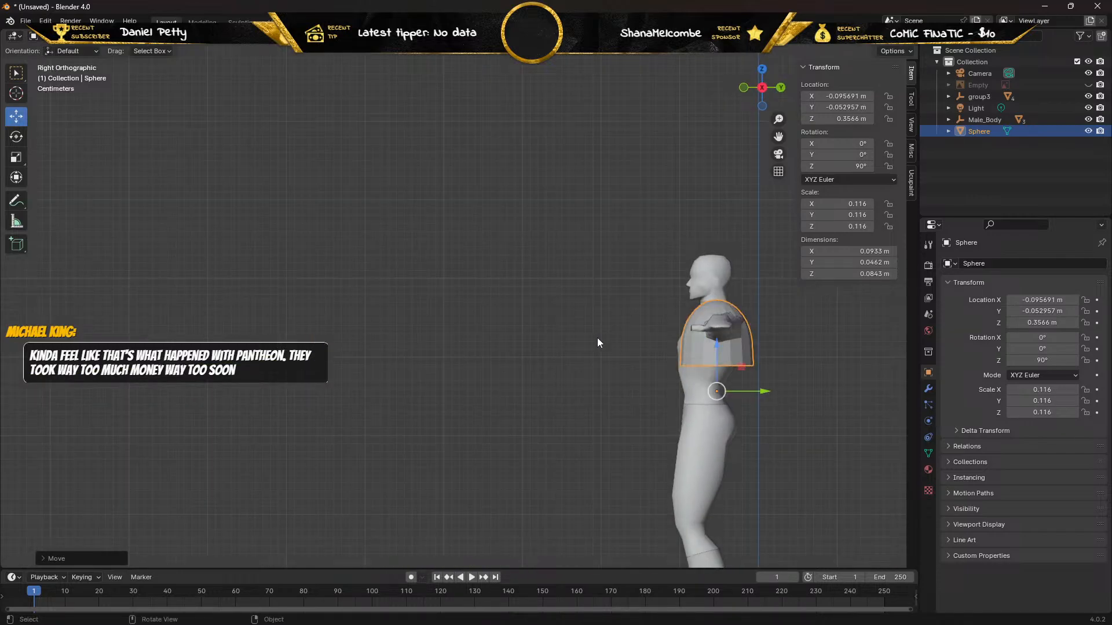
key(KP_1)
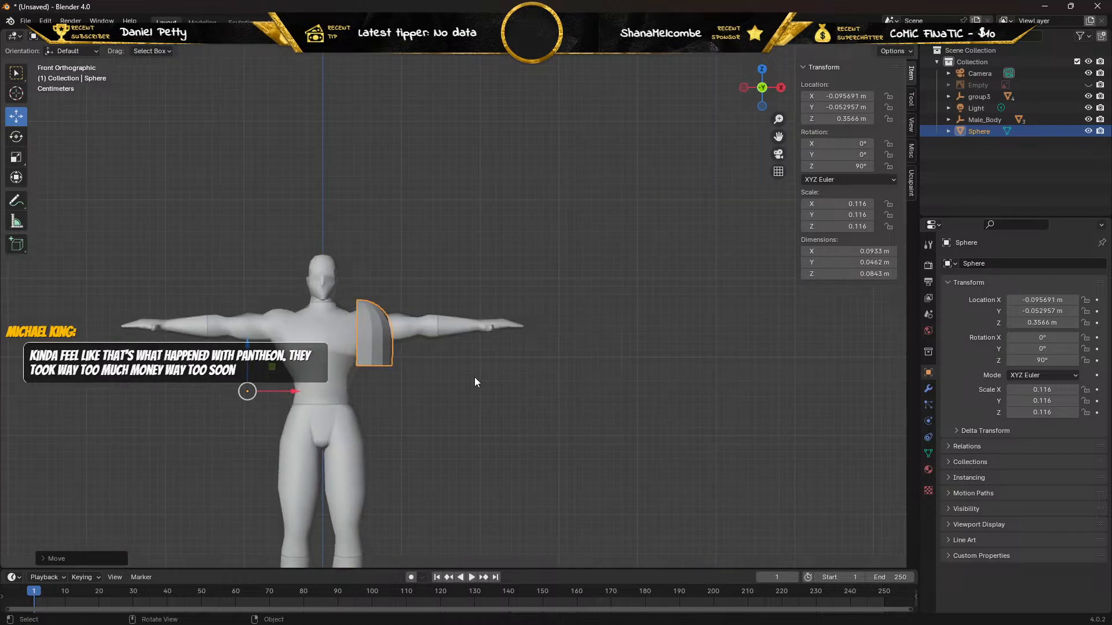
scroll(435, 265, down, 5)
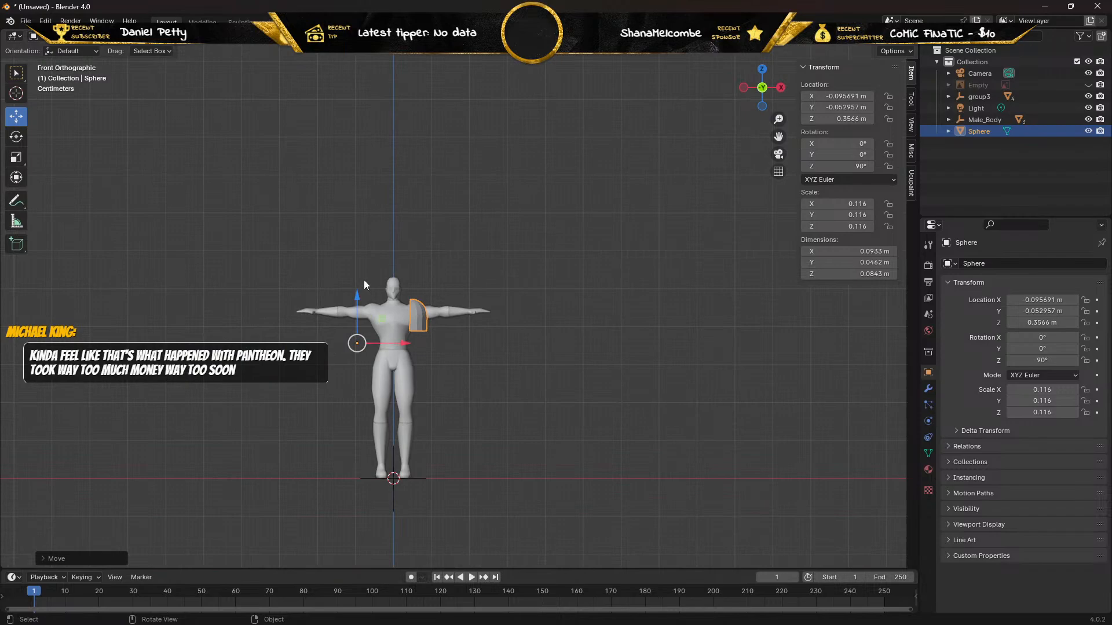
Inspect the transforms of the chest, Male_Body, Empty and group3, and examine the shoulder pad's fit from the front.
click(394, 314)
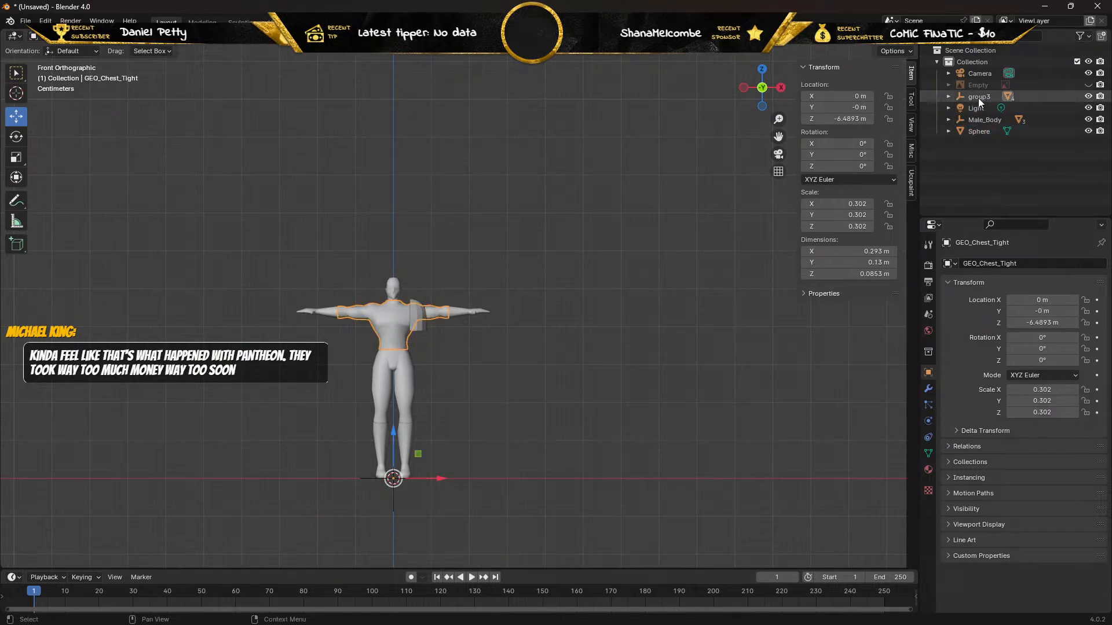
click(959, 96)
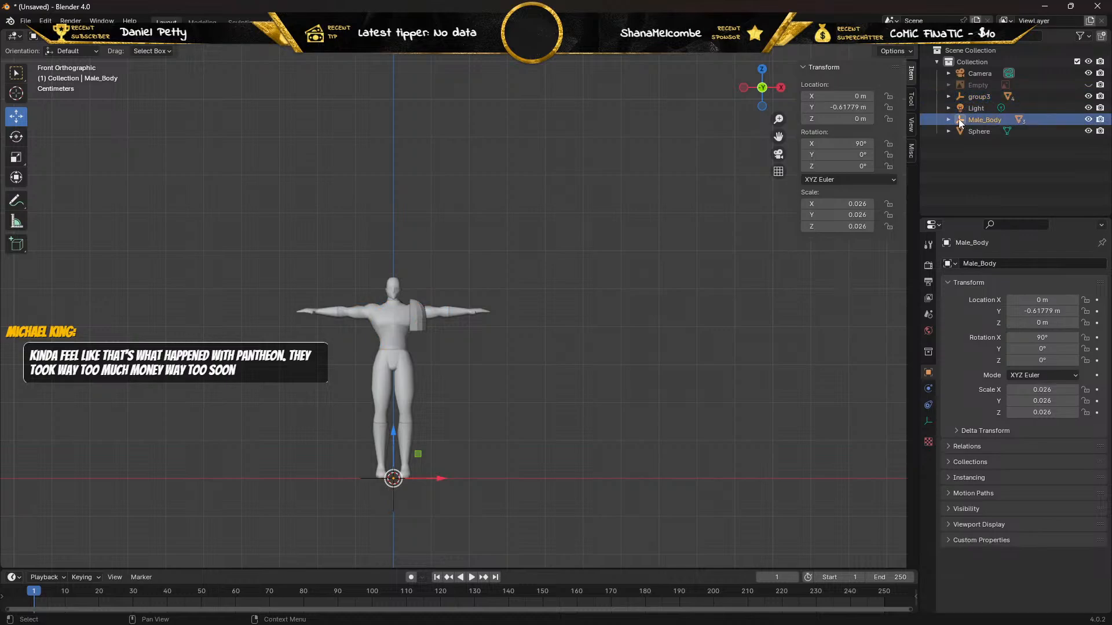
click(959, 85)
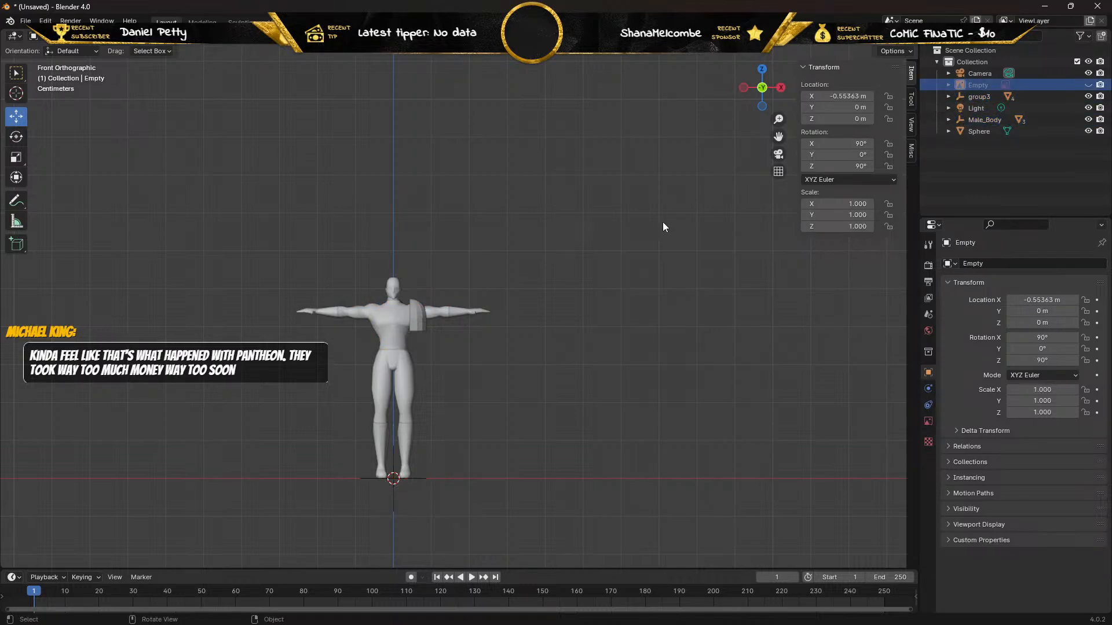
click(959, 96)
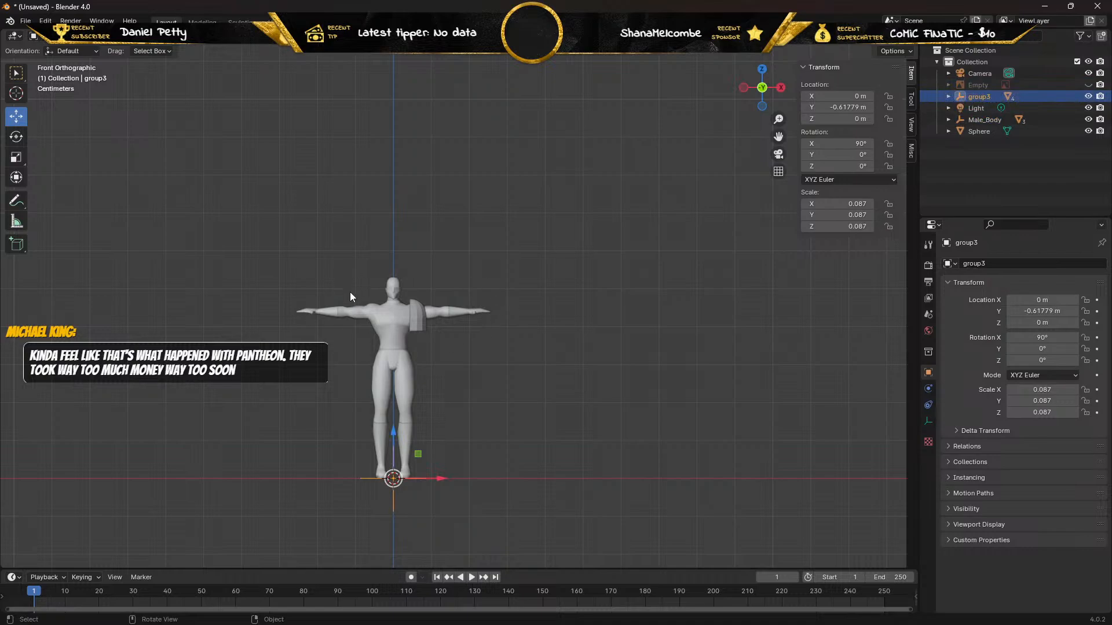
scroll(310, 328, up, 6)
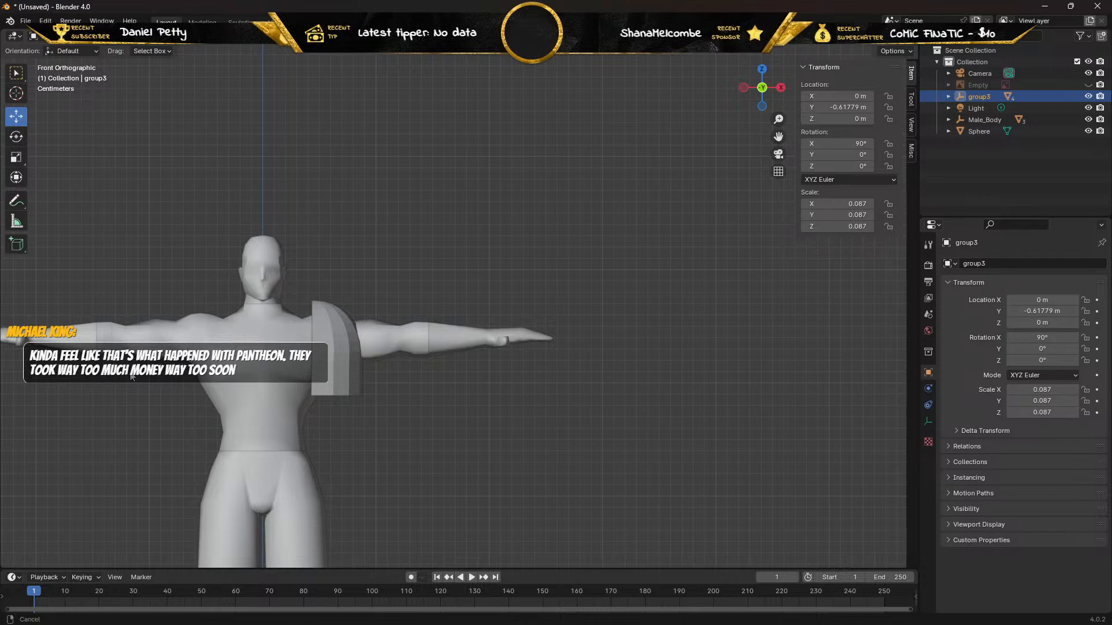
shift+middle_drag(138, 372, 302, 373)
scroll(325, 380, up, 6)
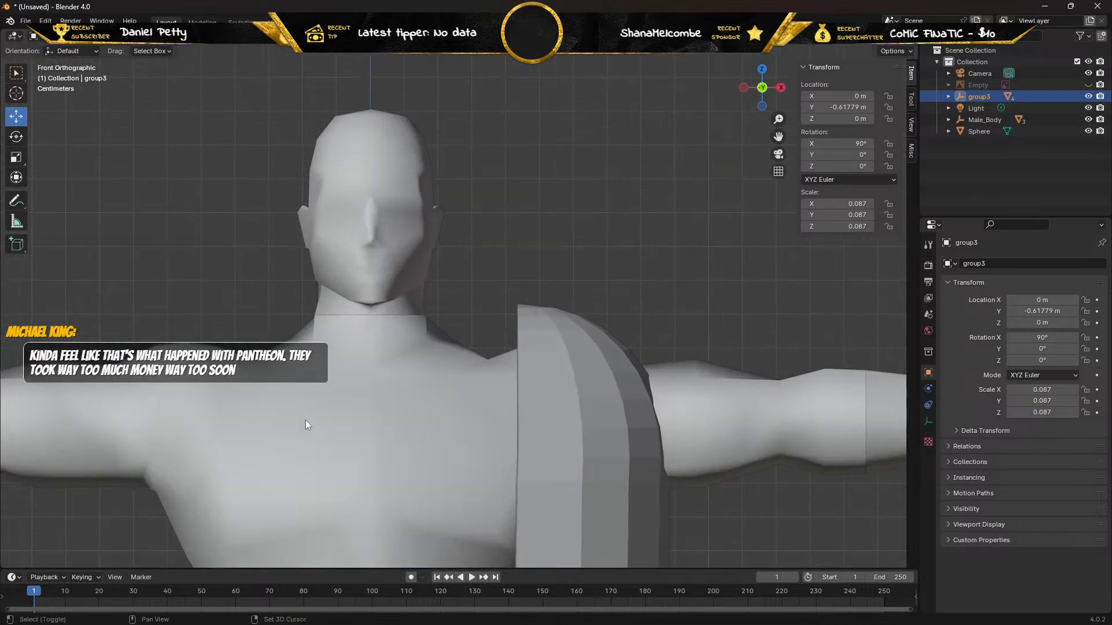
scroll(301, 437, down, 2)
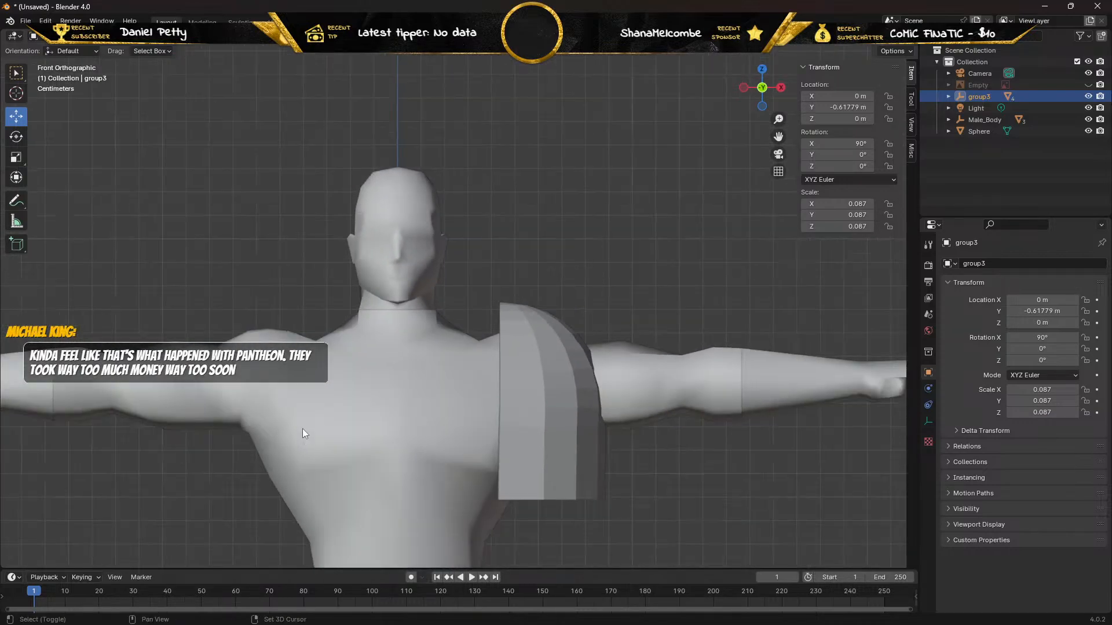
shift+middle_drag(302, 428, 384, 351)
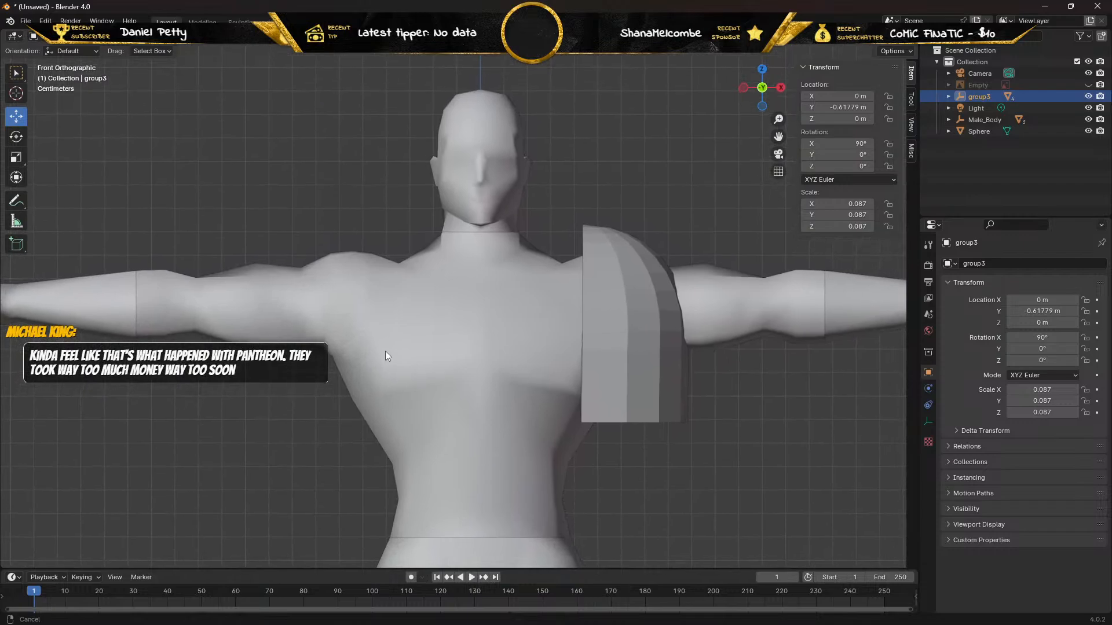
Inspect the mesh topology of GEO_Chest_Tight in Edit Mode and return to Object Mode.
click(426, 335)
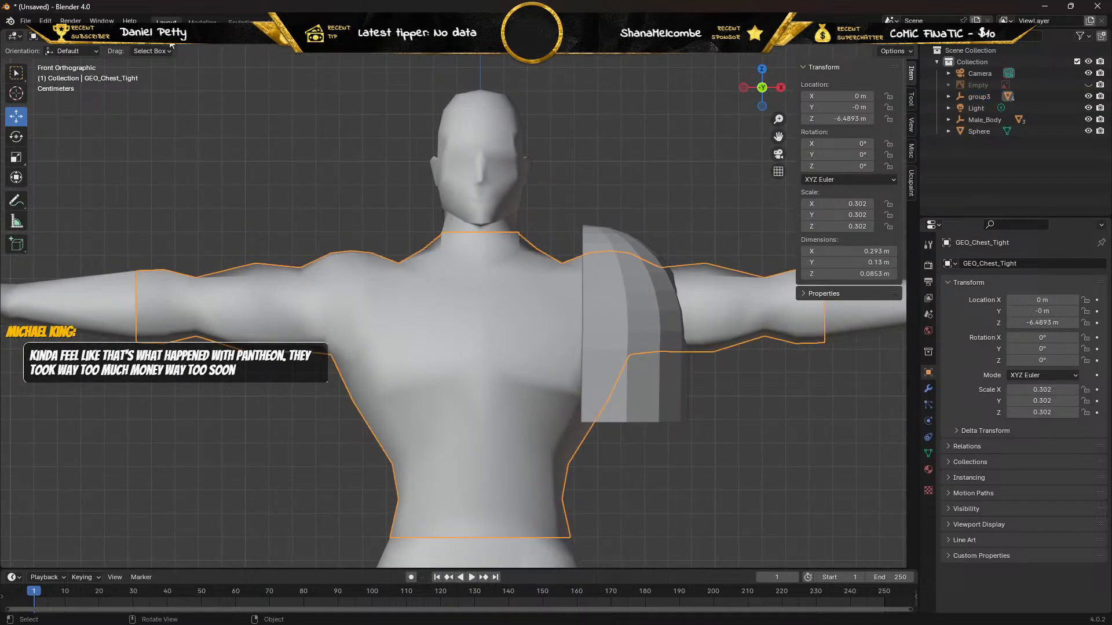
key(Tab)
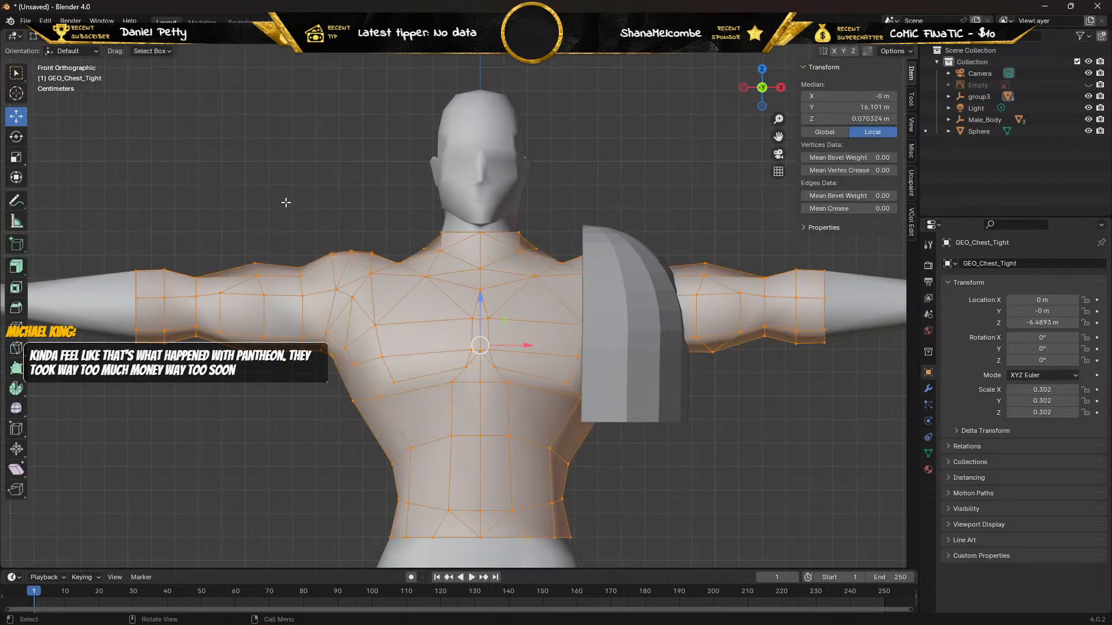
mouse_move(287, 207)
middle_down()
mouse_move(353, 223)
mouse_move(298, 210)
mouse_move(373, 210)
mouse_move(292, 217)
middle_up()
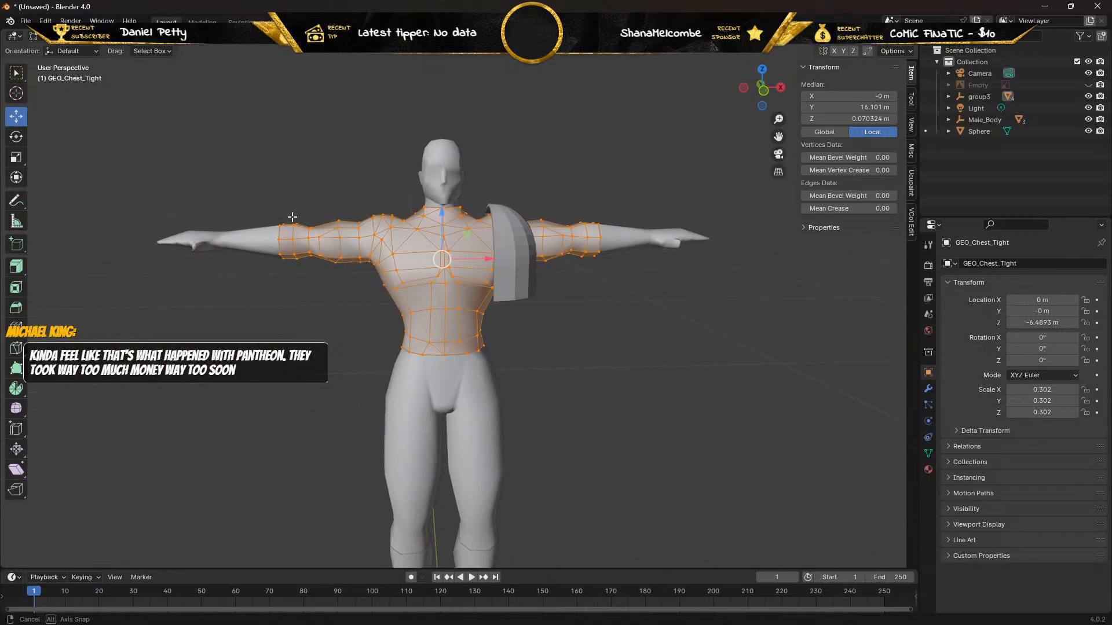
key(Tab)
Examine how the shoulder pad lines up with the body from above in orthographic view.
scroll(322, 224, up, 2)
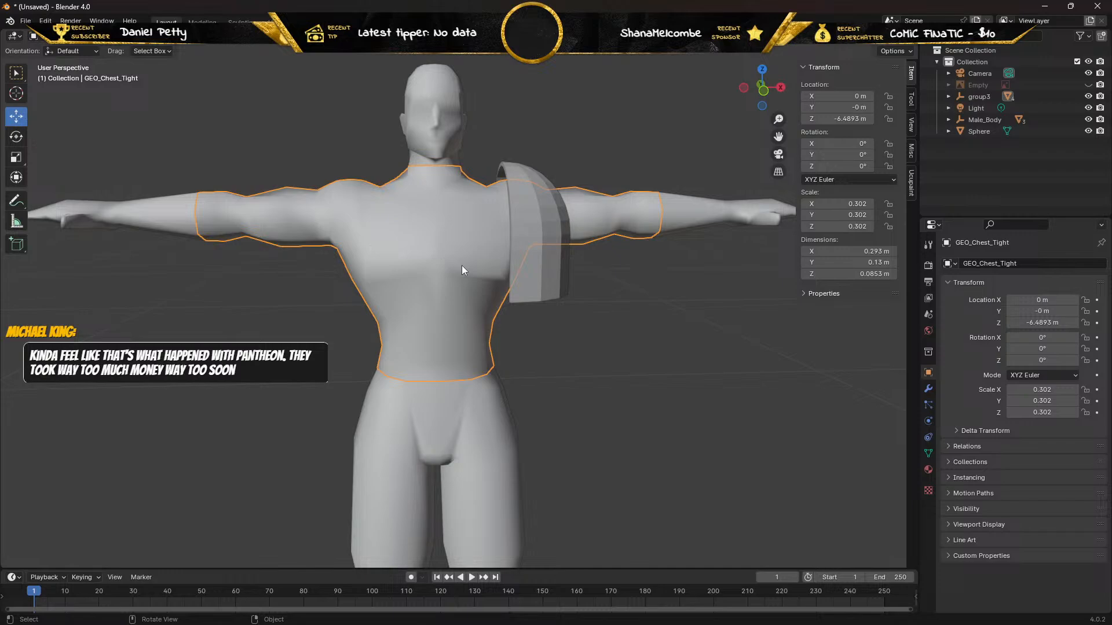
key(KP_5)
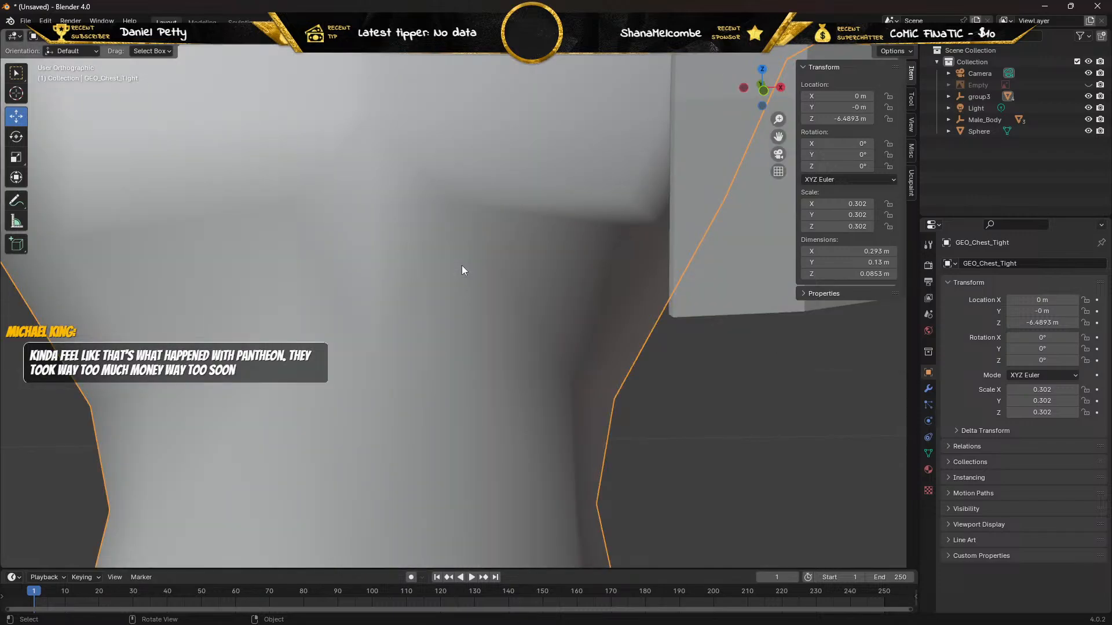
scroll(463, 263, down, 10)
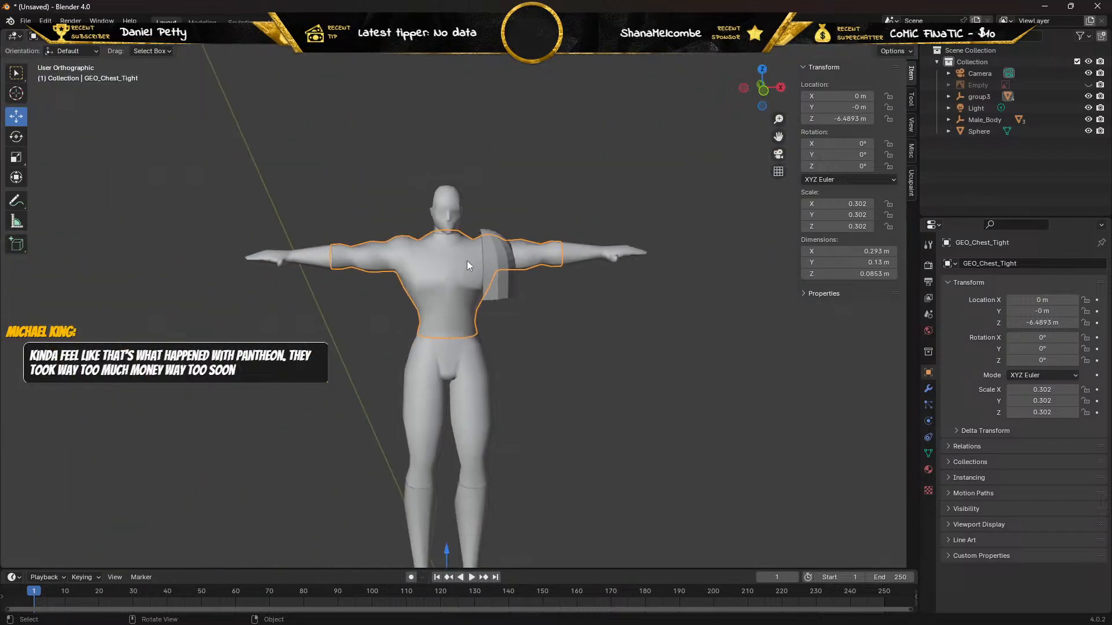
key(KP_8)
key(KP_7)
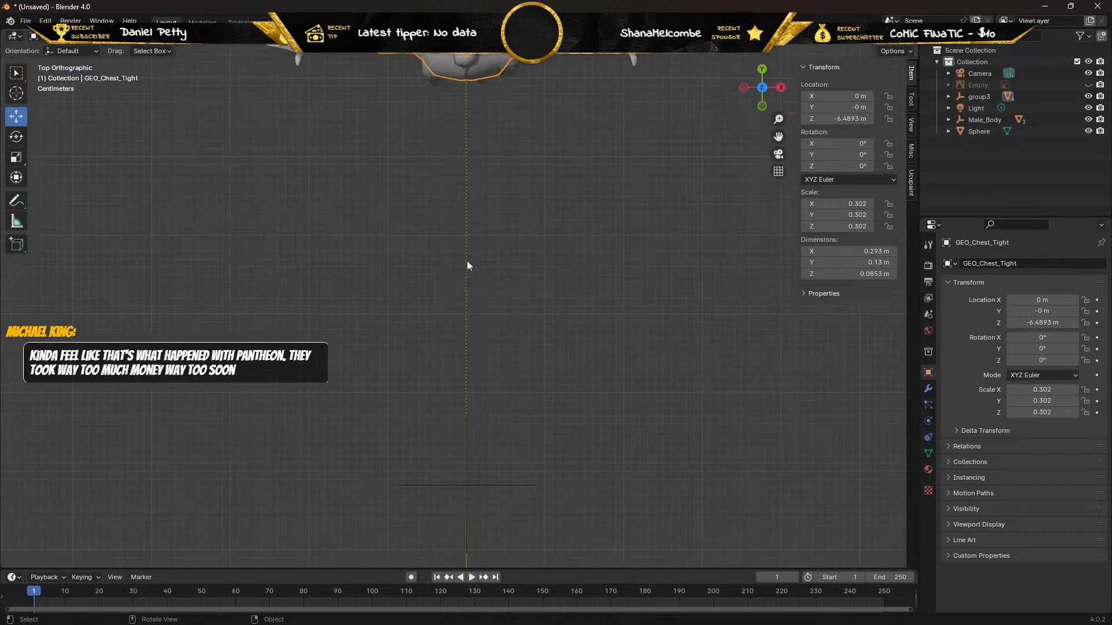
middle_drag(454, 184, 464, 230)
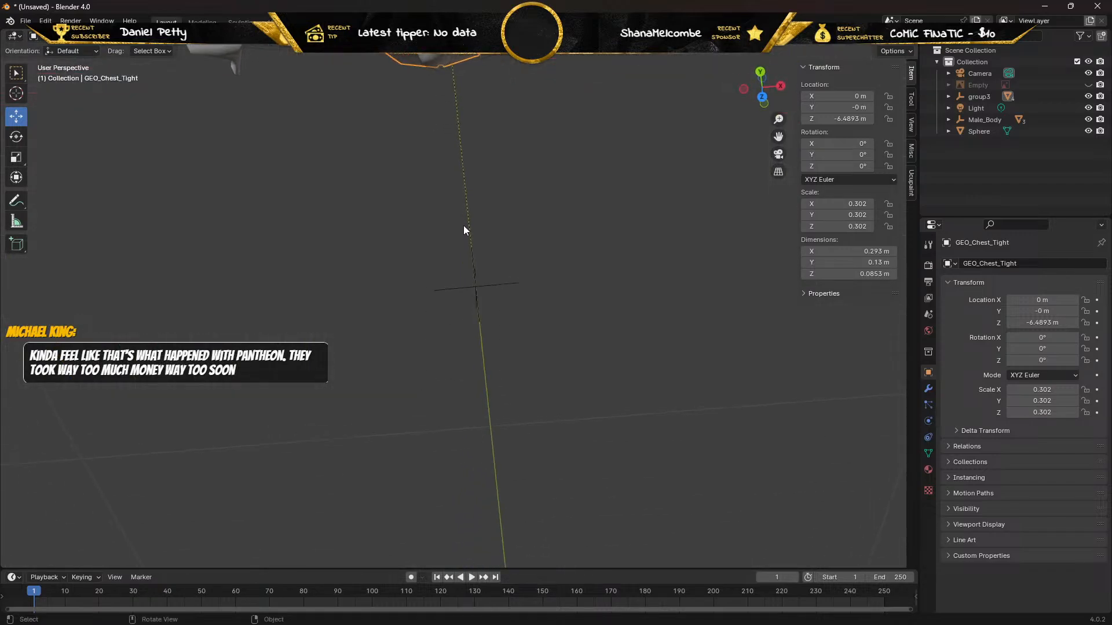
key(KP_7)
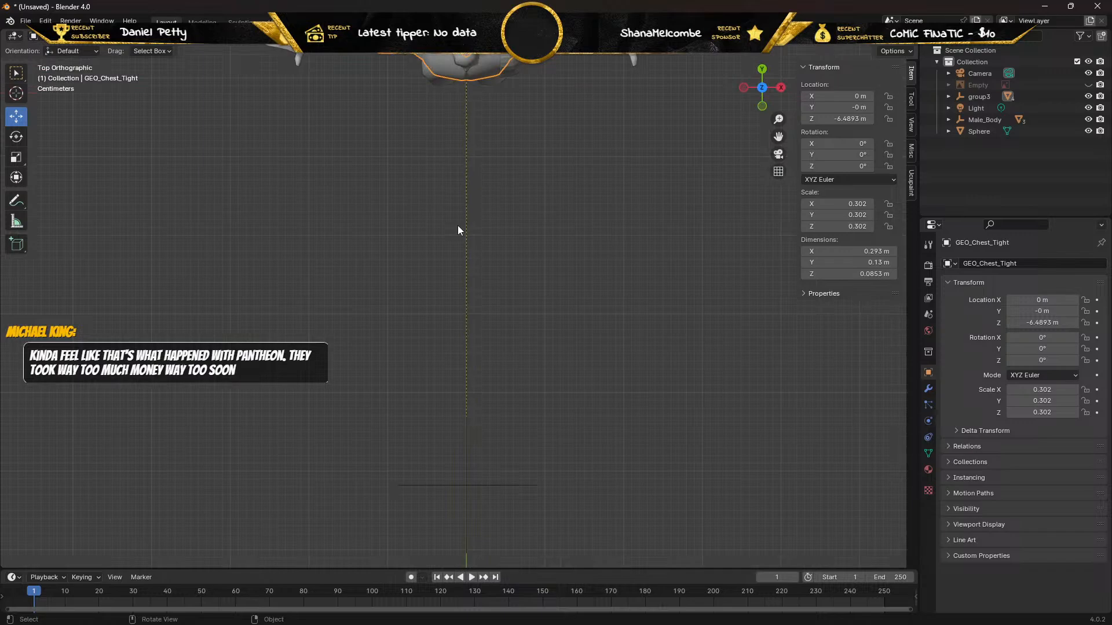
shift+middle_drag(441, 190, 463, 474)
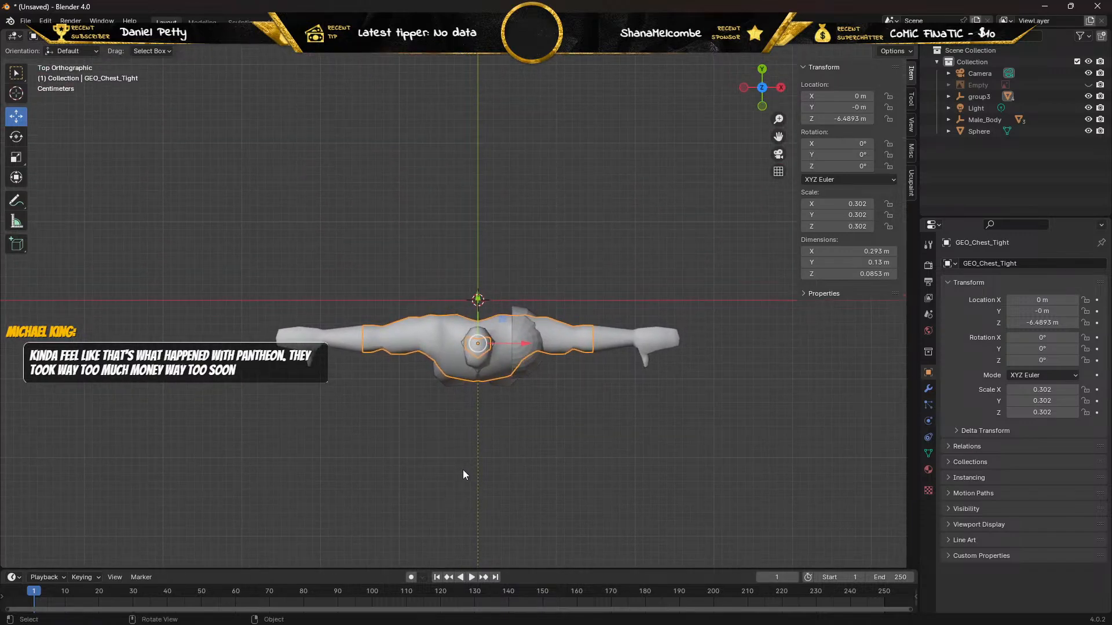
Select the shoulder pad and lower it along the Z axis to a Z location of about 0.350 m.
click(523, 312)
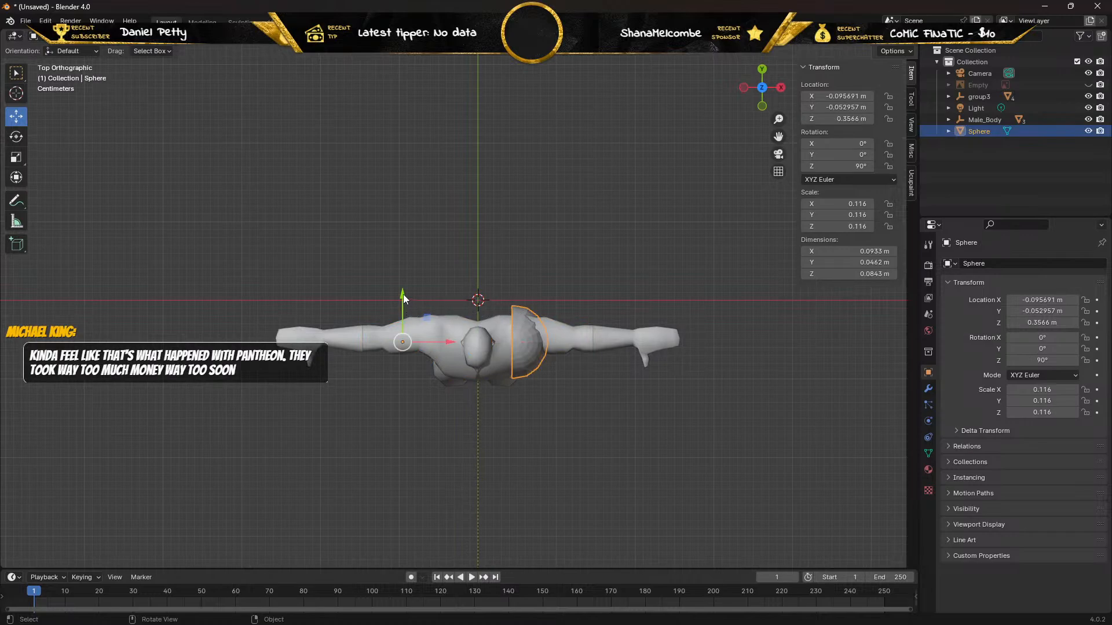
drag(403, 299, 401, 299)
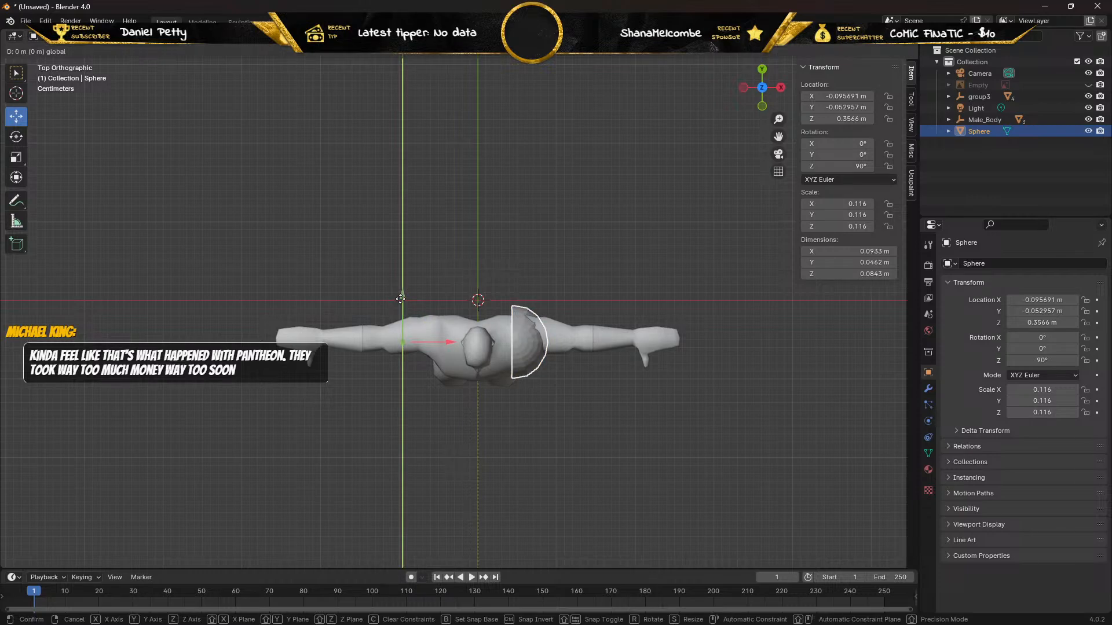
drag(400, 299, 400, 299)
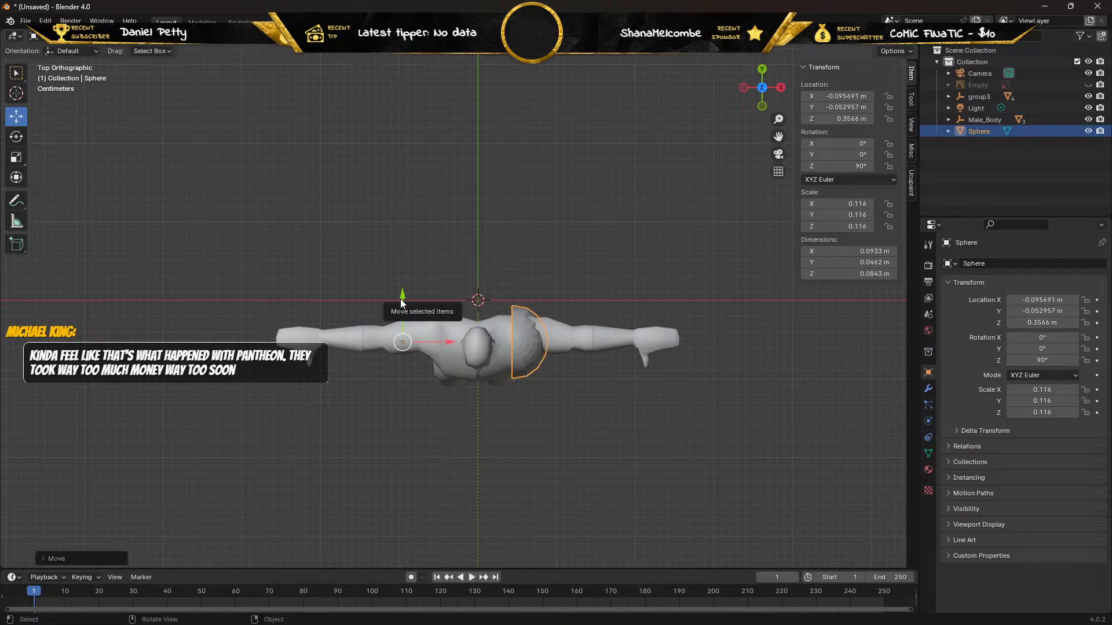
middle_drag(372, 393, 370, 255)
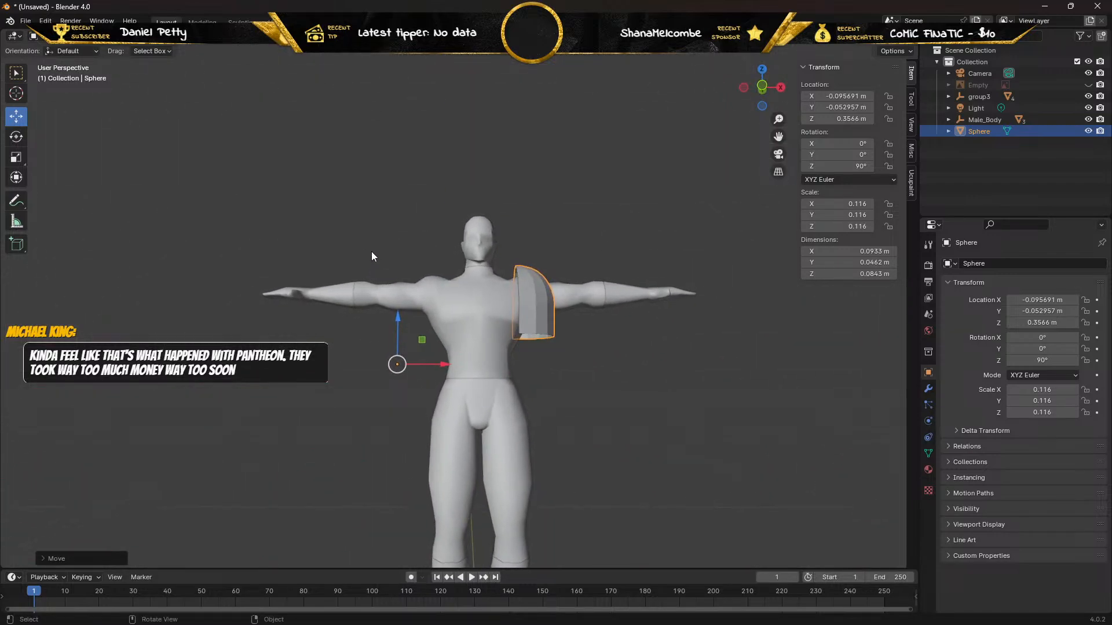
scroll(410, 259, up, 2)
key(KP_1)
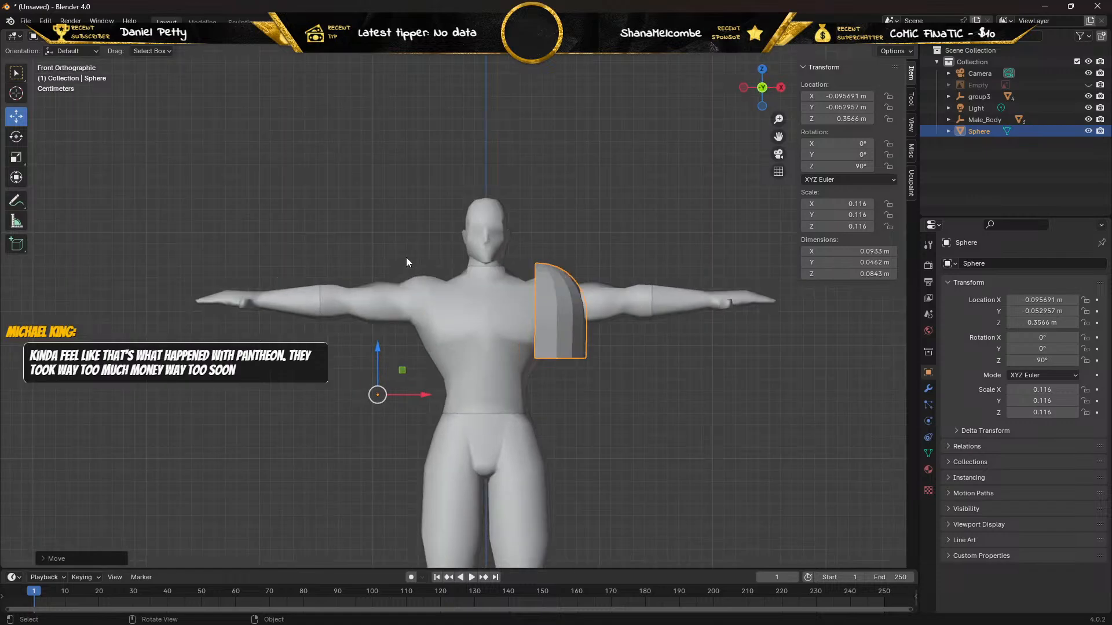
scroll(428, 265, up, 5)
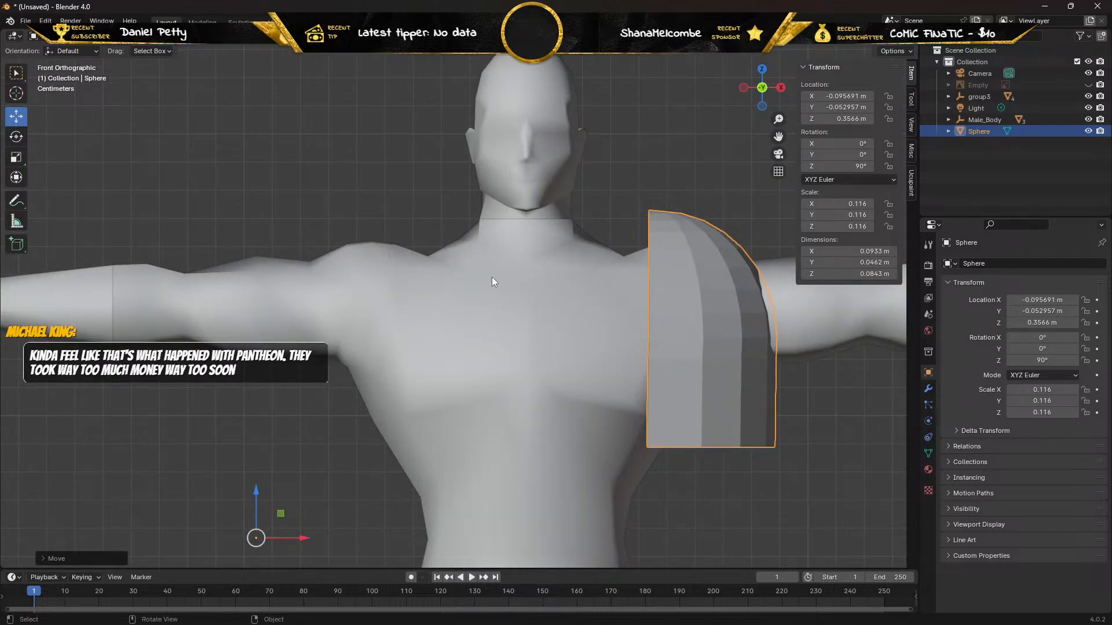
middle_drag(492, 277, 475, 261)
key(KP_1)
middle_drag(570, 230, 700, 242)
scroll(620, 244, down, 5)
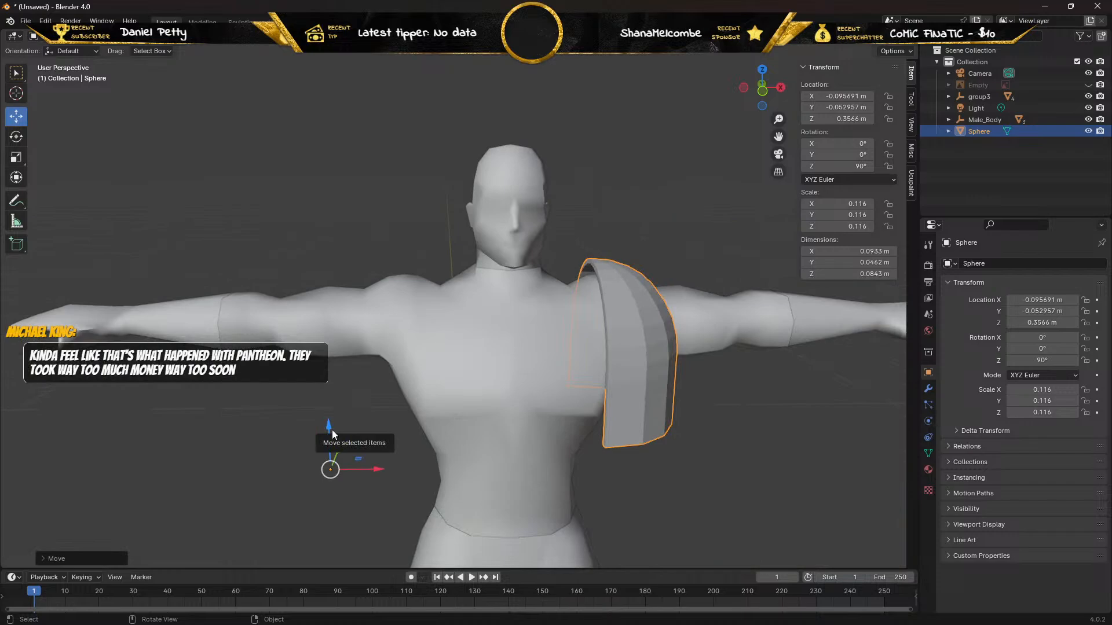
drag(331, 430, 327, 444)
Select the shoulder pad's entire mesh in Edit Mode, covering both its front and rear faces.
middle_drag(496, 418, 469, 412)
key(Tab)
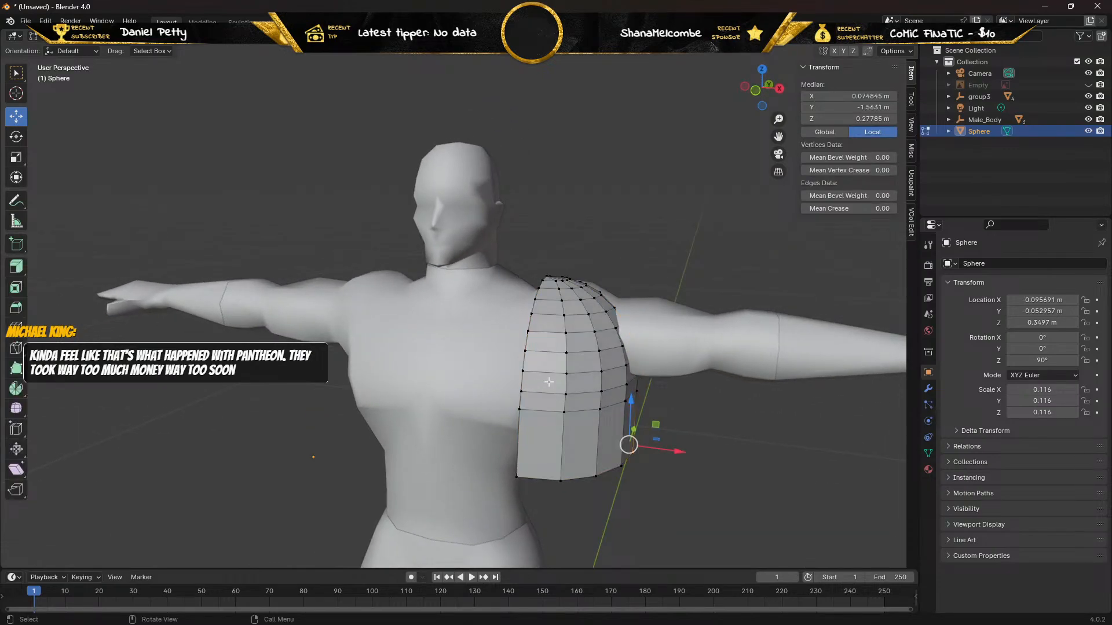
click(123, 37)
middle_drag(548, 264, 560, 243)
drag(587, 253, 683, 438)
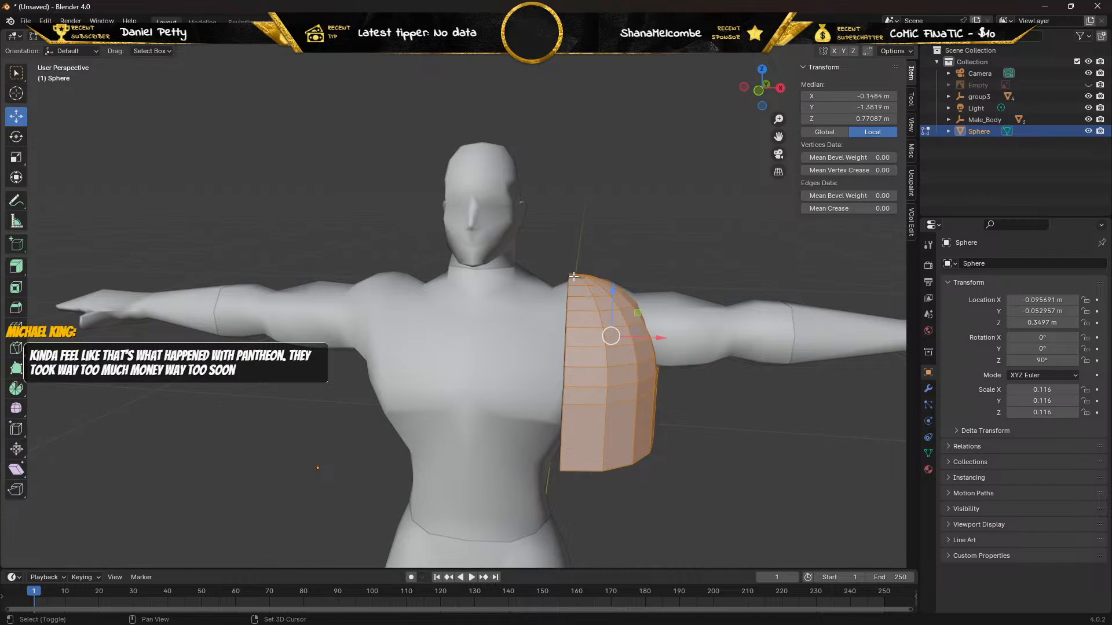
middle_drag(574, 277, 402, 257)
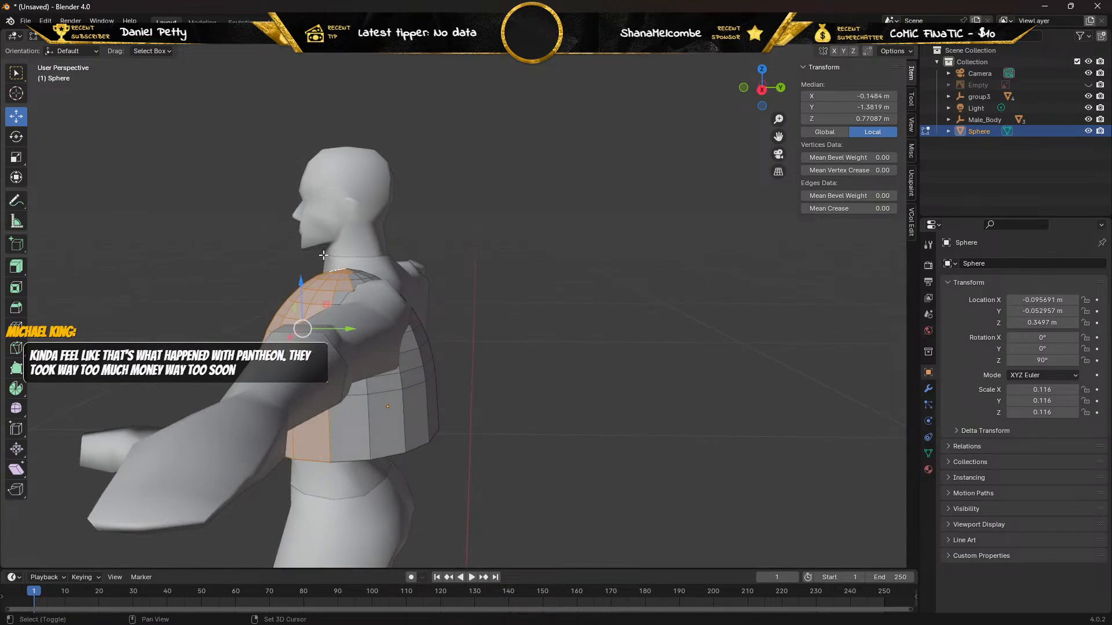
shift+drag(323, 255, 454, 428)
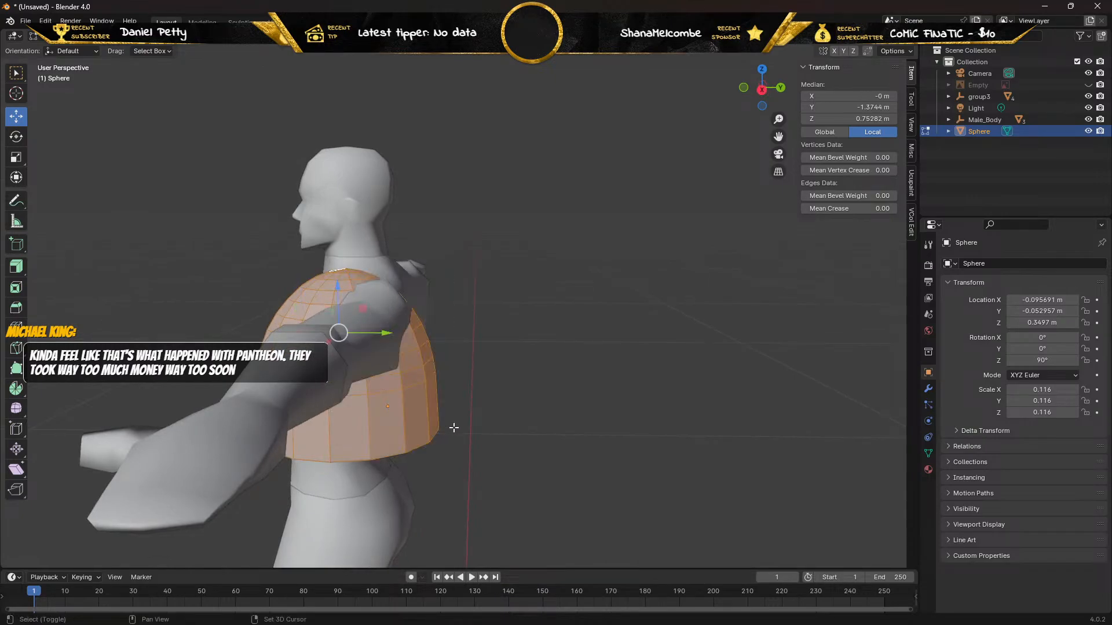
middle_drag(454, 427, 537, 320)
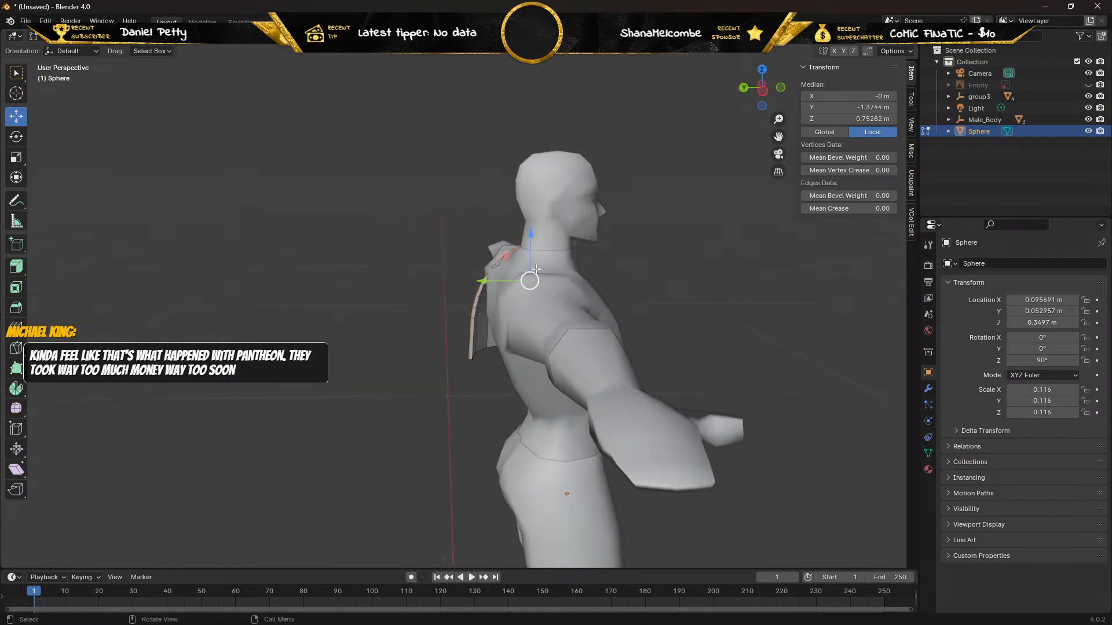
Raise the shoulder pad along the Z axis to a Z location of about 0.358 m.
drag(531, 236, 531, 222)
right_click(530, 221)
key(Tab)
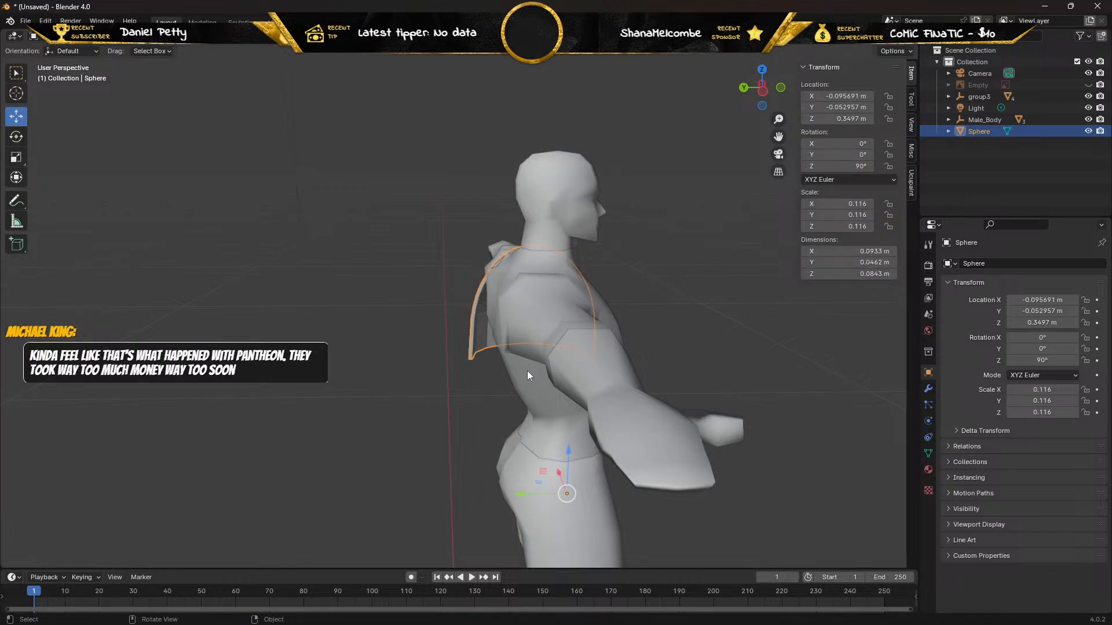
drag(568, 447, 566, 432)
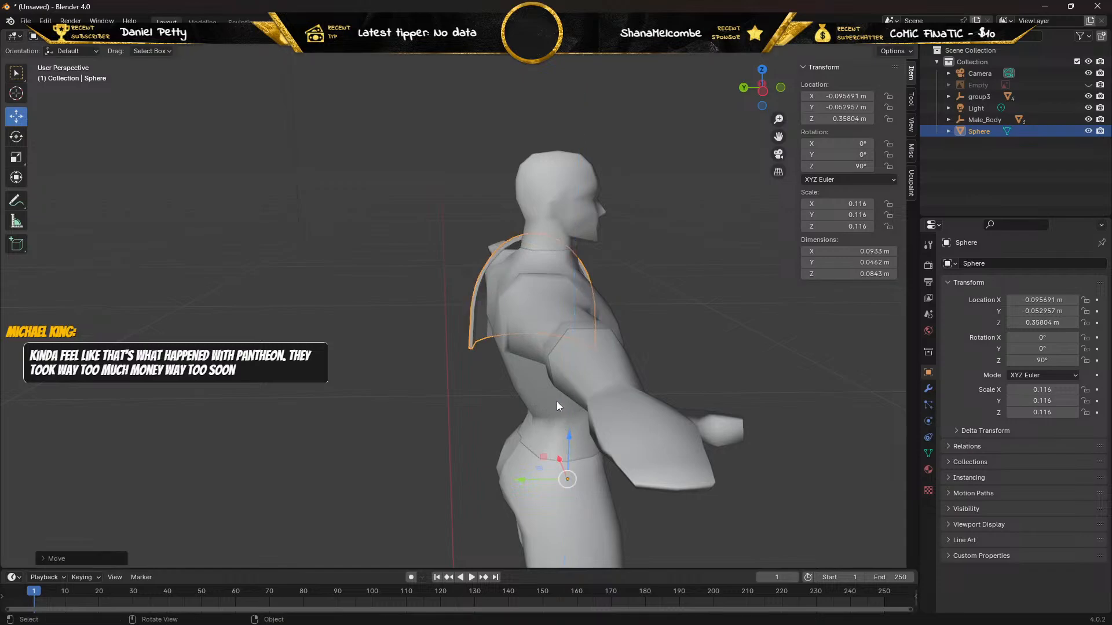
middle_drag(557, 402, 413, 385)
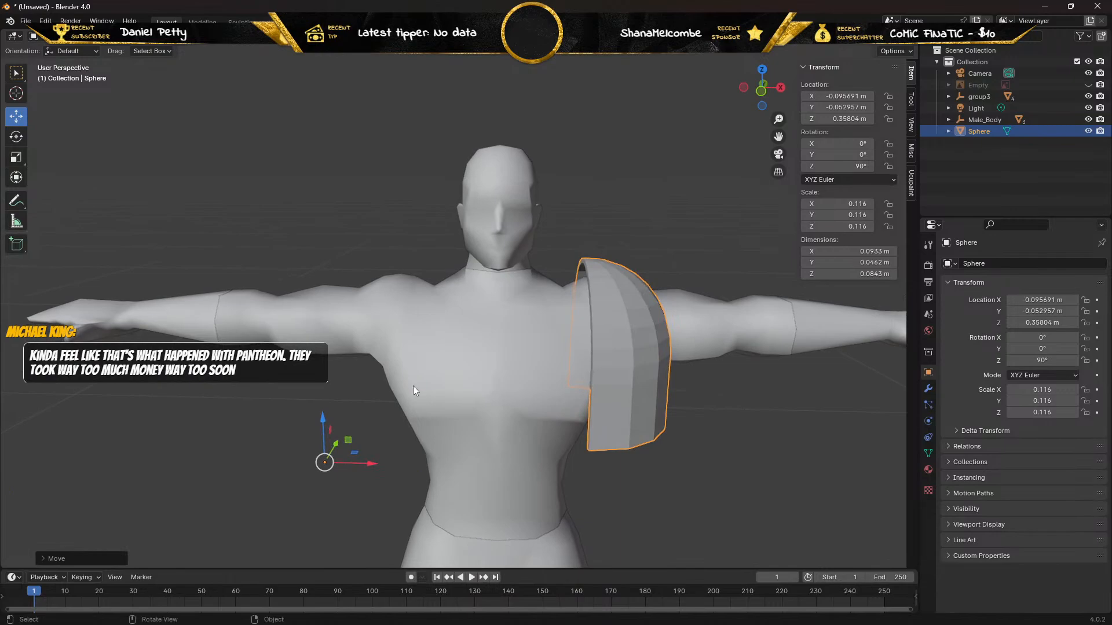
Extrude the shoulder pad's entire mesh outward with Extrude Along Normals to give it a thick wall.
key(Tab)
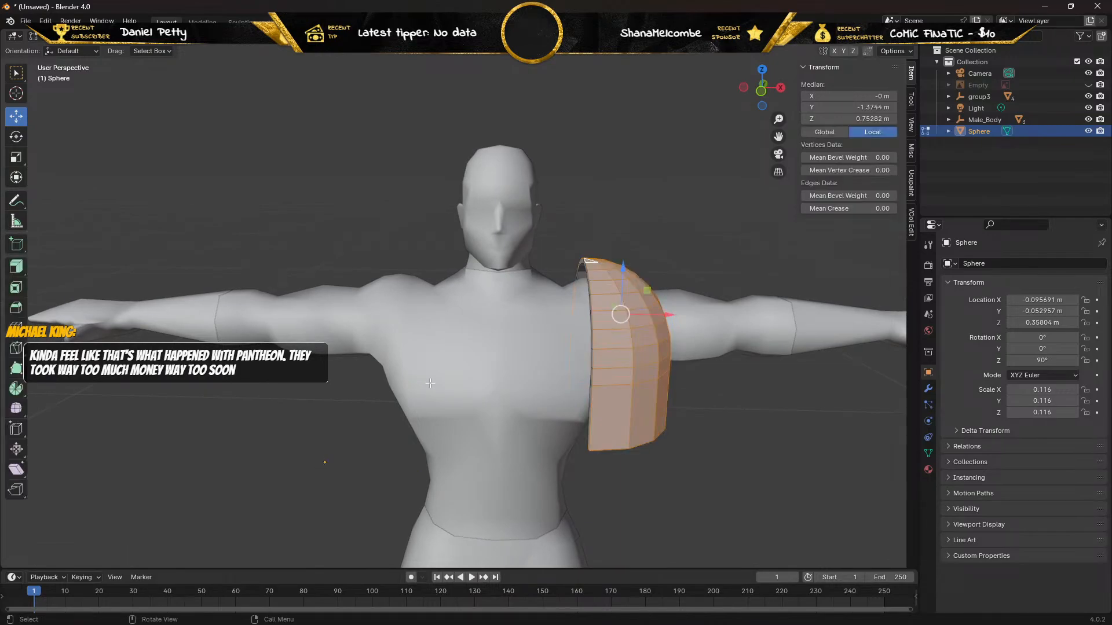
middle_drag(430, 382, 374, 377)
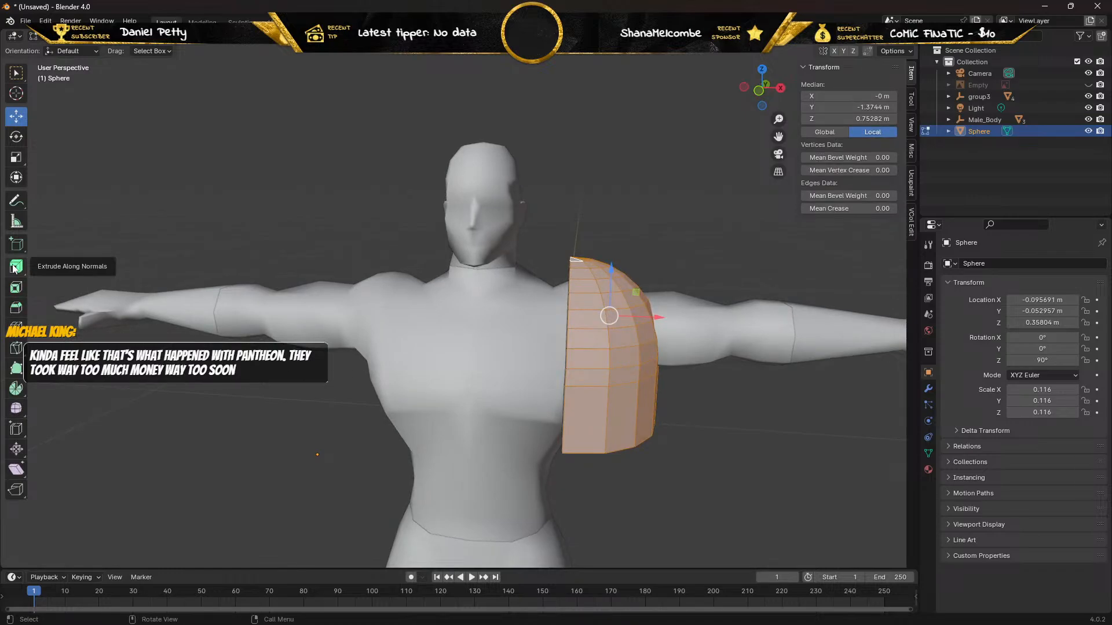
click(17, 268)
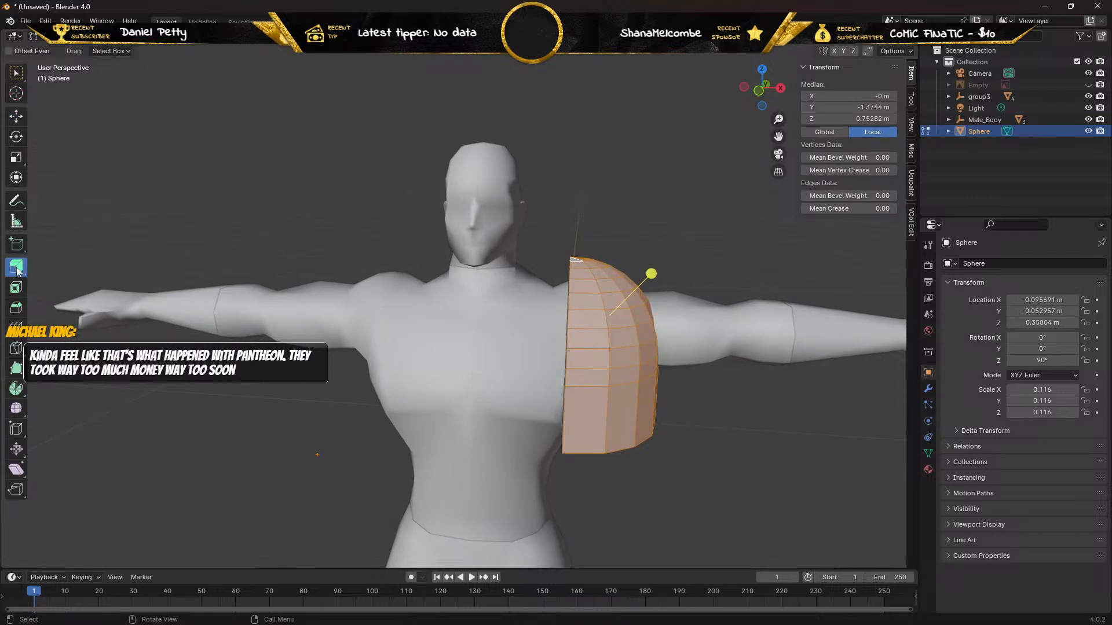
click(16, 268)
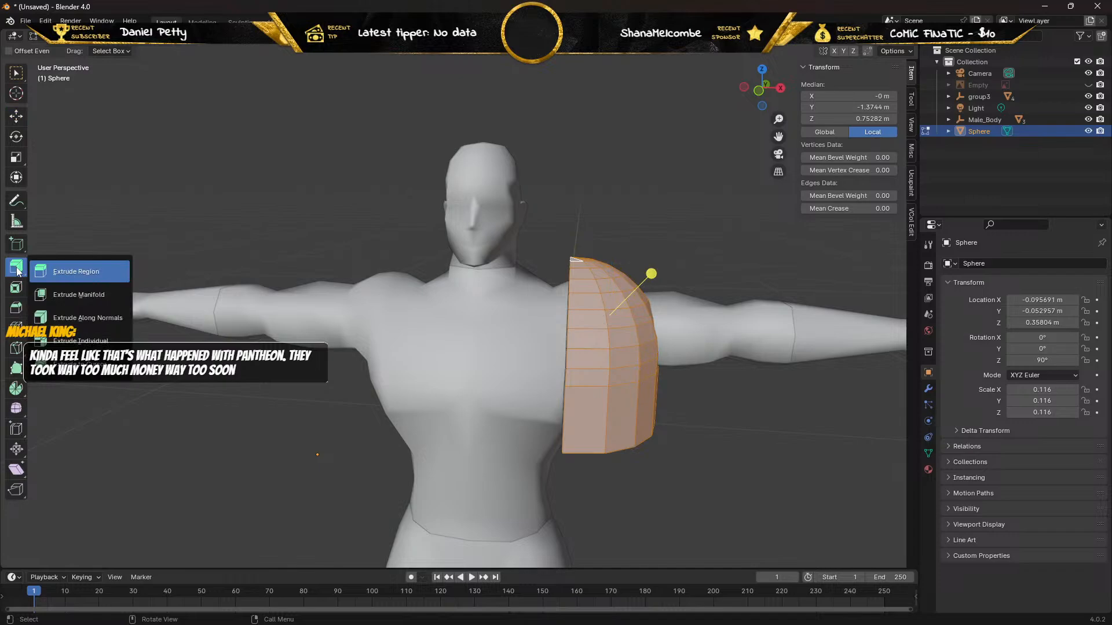
click(62, 319)
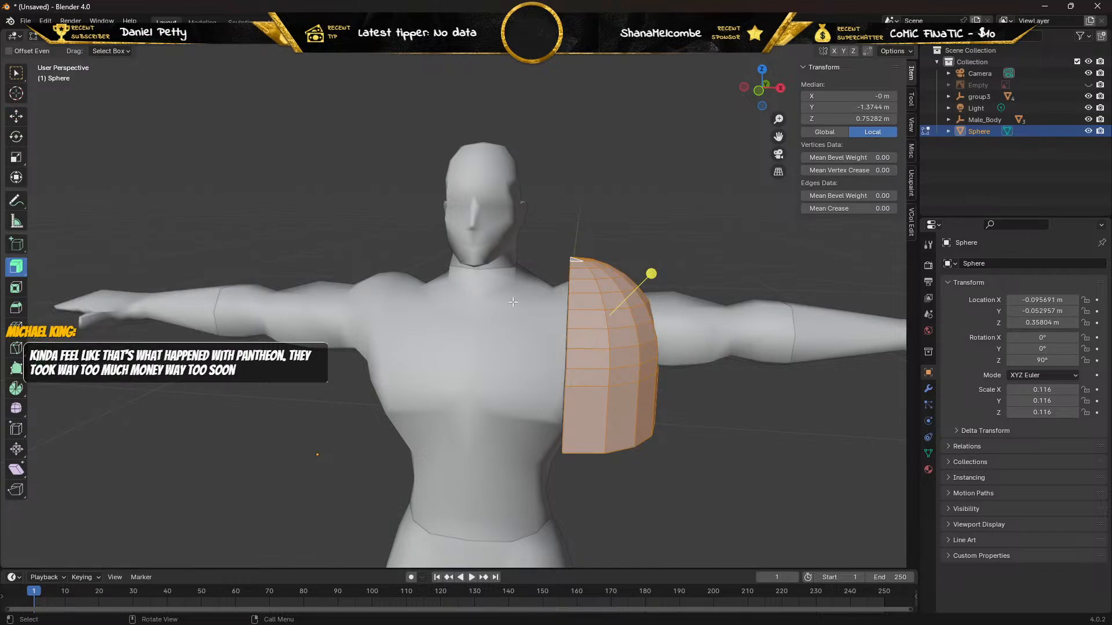
drag(652, 273, 735, 223)
middle_drag(724, 227, 501, 281)
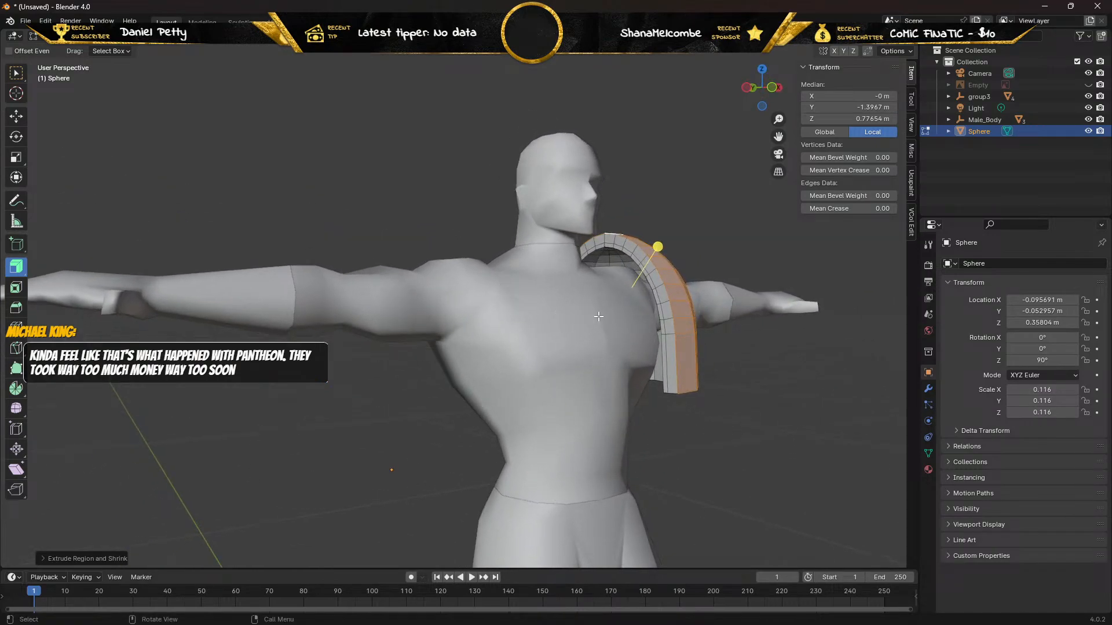
Select the edge loop running along the middle of the pad's neck-side rim and delete its edges.
click(107, 36)
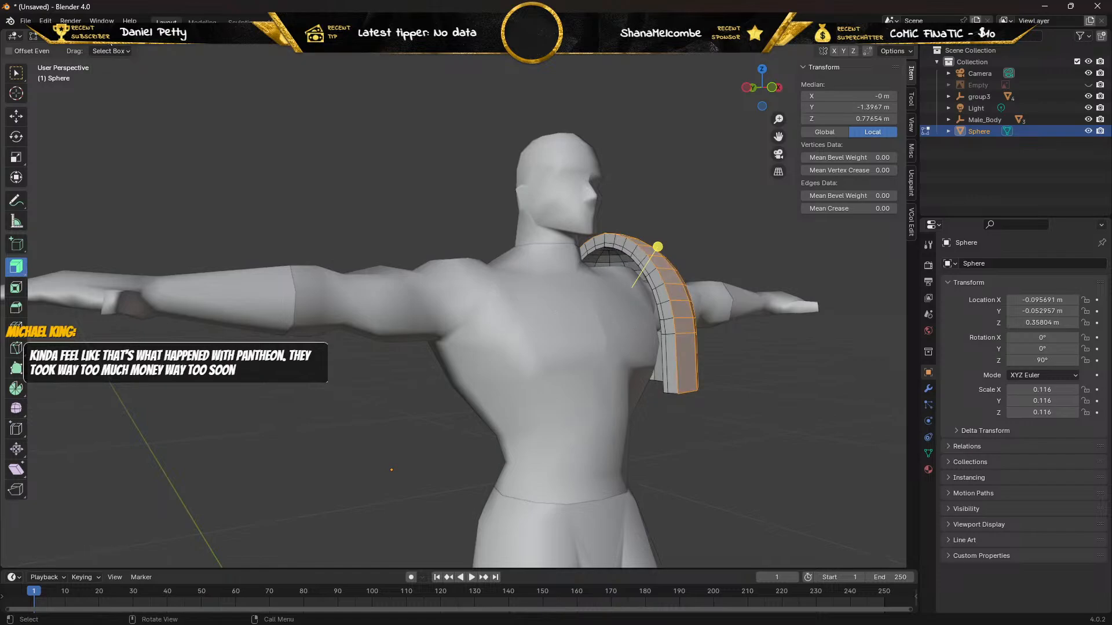
alt+click(666, 373)
mouse_move(653, 374)
middle_down()
mouse_move(573, 322)
mouse_move(642, 358)
middle_up()
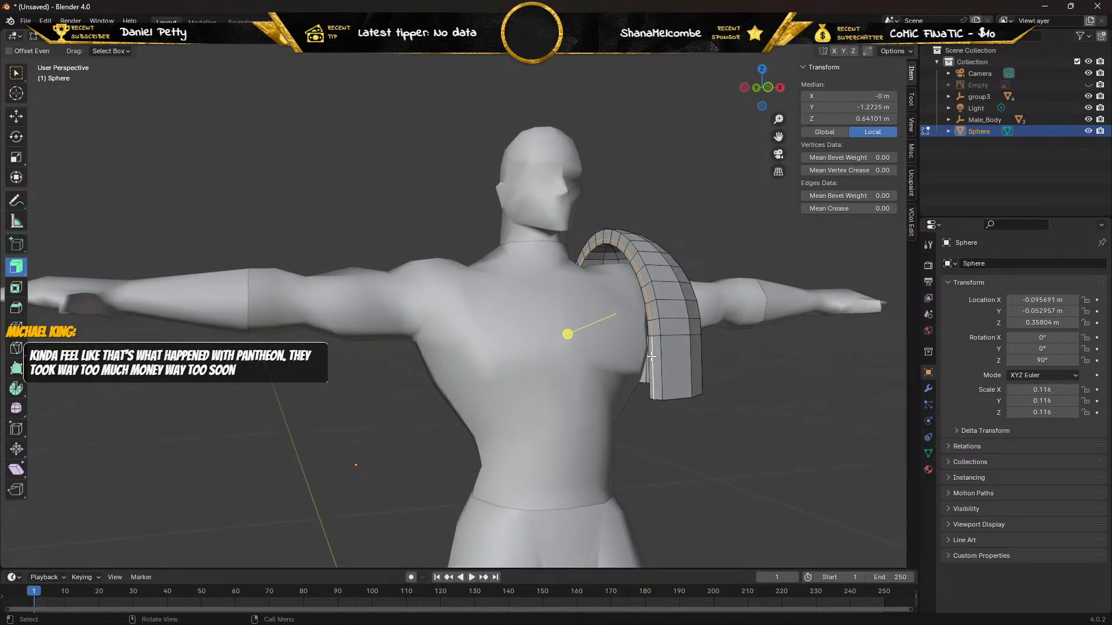
key(ctrl+e)
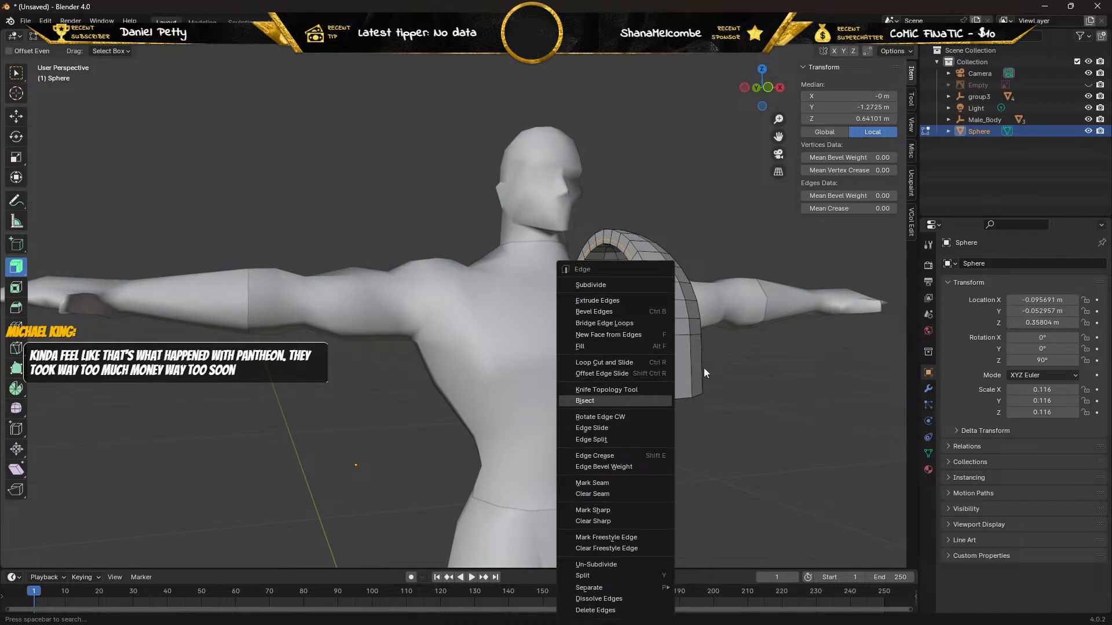
middle_drag(650, 358, 649, 357)
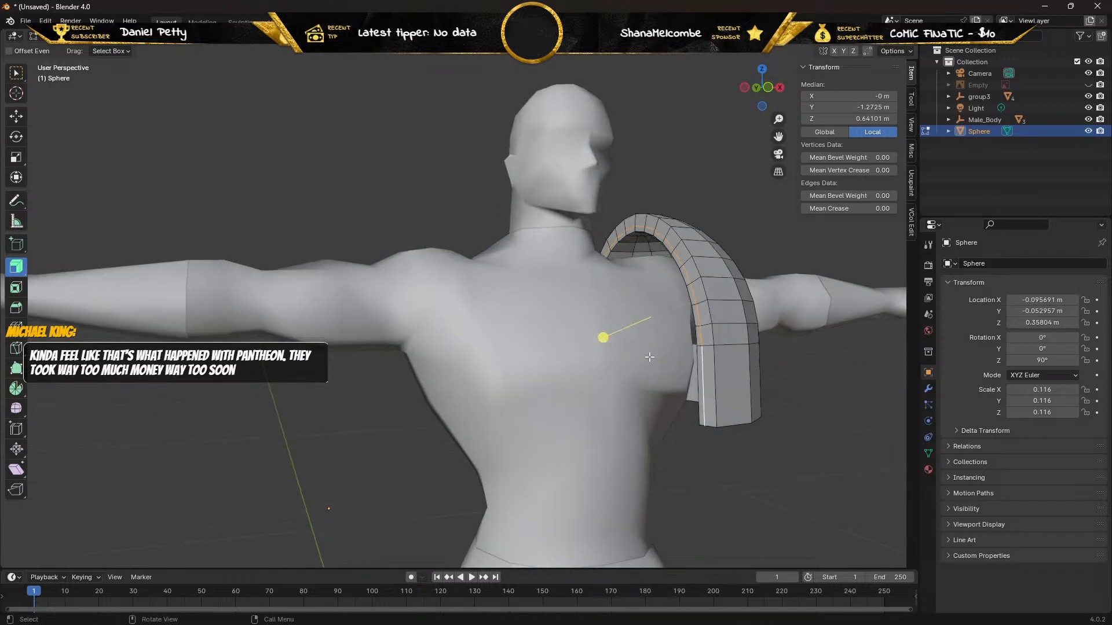
key(x)
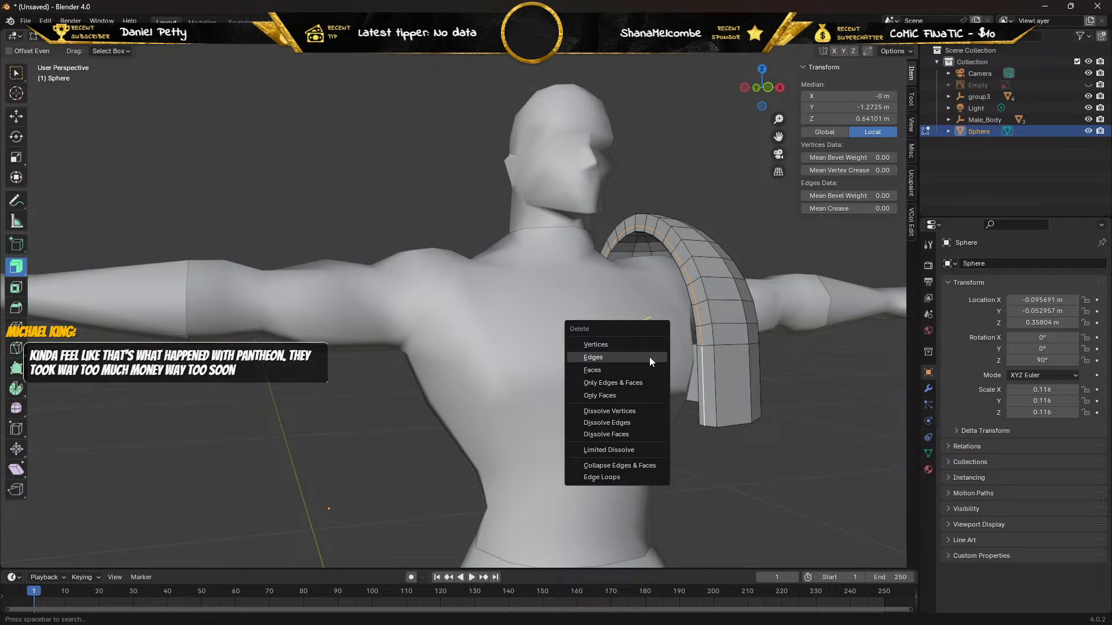
click(650, 358)
mouse_move(650, 358)
middle_down()
mouse_move(689, 363)
mouse_move(666, 388)
mouse_move(633, 335)
mouse_move(647, 348)
middle_up()
scroll(667, 316, up, 4)
scroll(654, 321, down, 2)
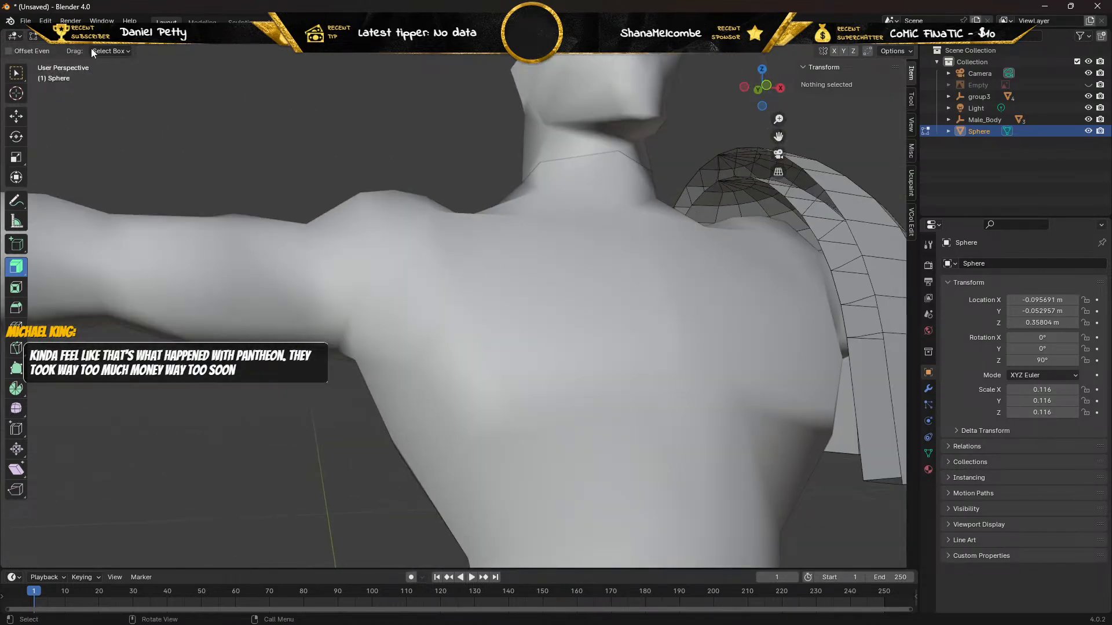
Delete the leftover middle vertices along the front part of the pad's neck-side rim, including the one at its lower end.
key(1)
click(857, 337)
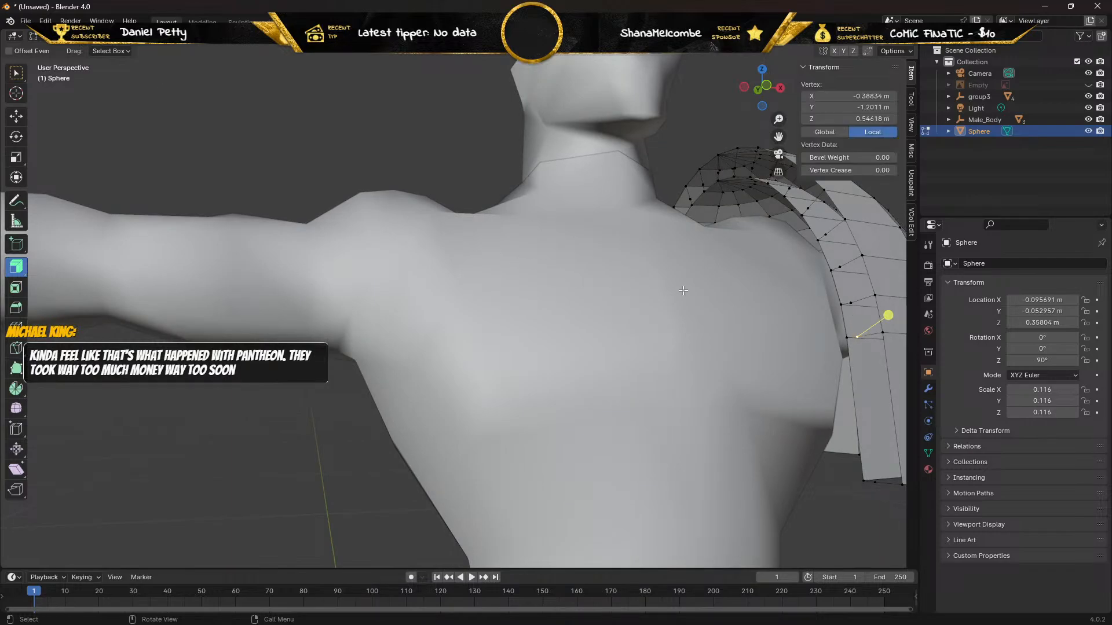
click(13, 75)
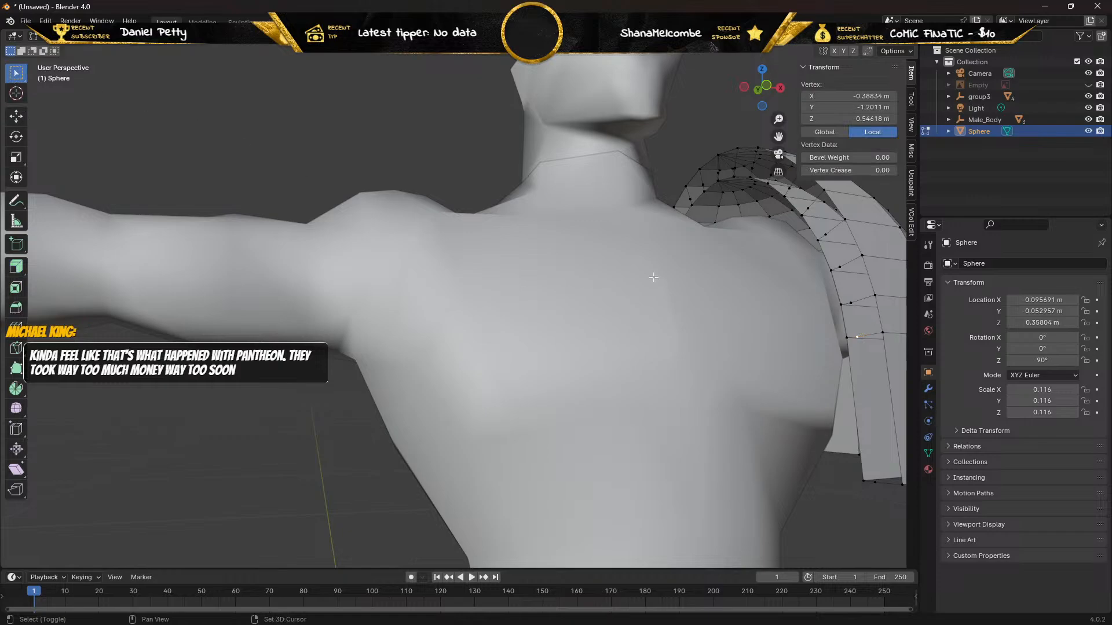
shift+click(849, 303)
shift+click(840, 266)
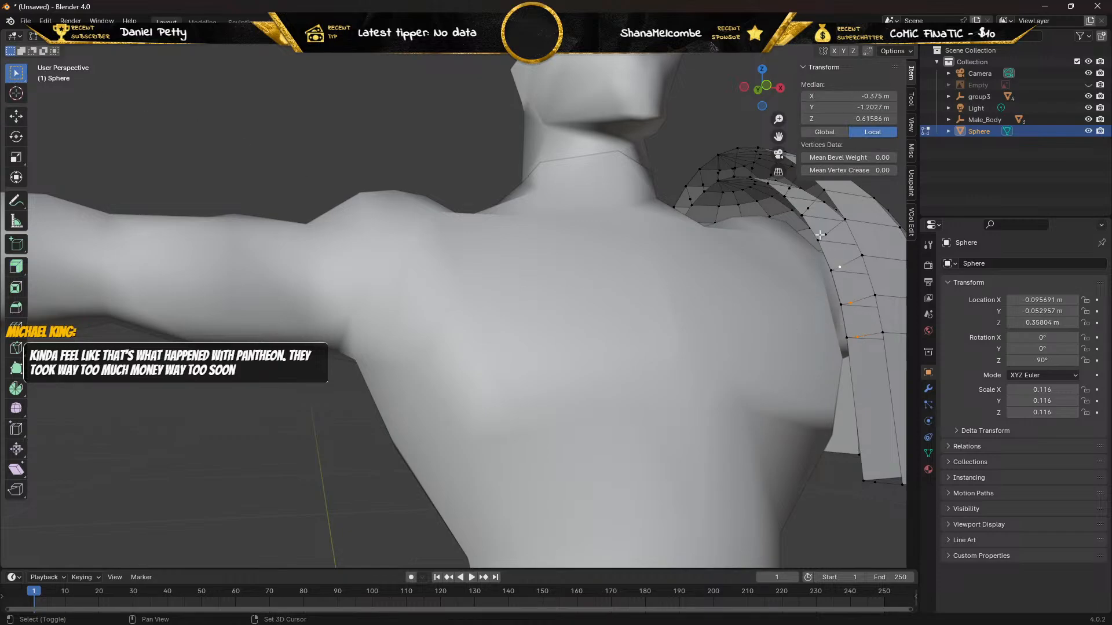
shift+click(826, 234)
shift+click(808, 208)
shift+click(789, 188)
shift+click(876, 481)
key(x)
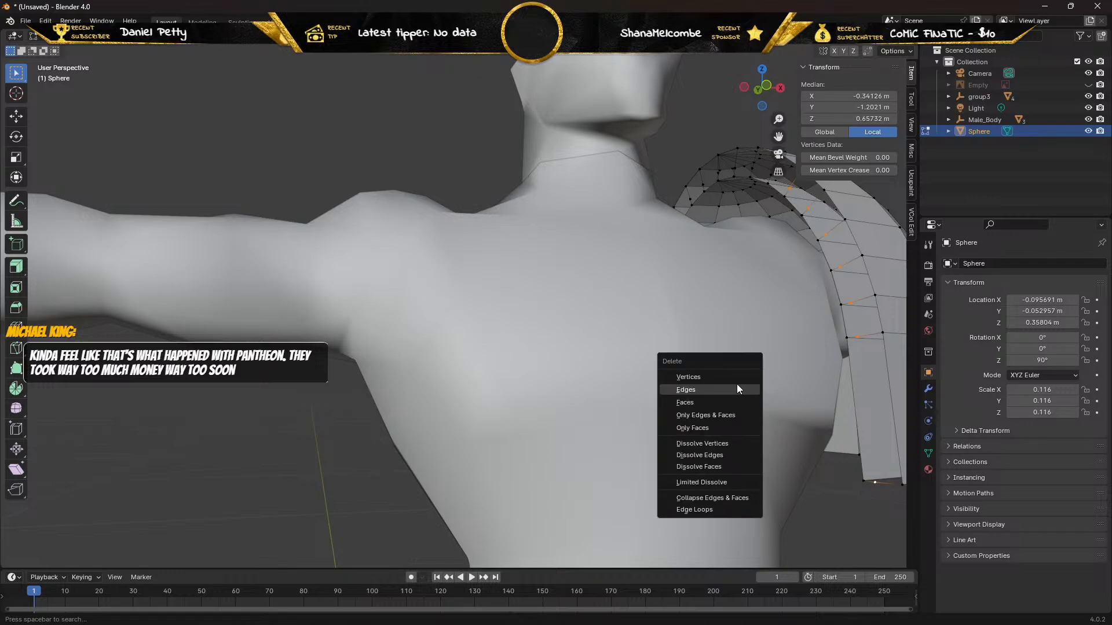
click(701, 377)
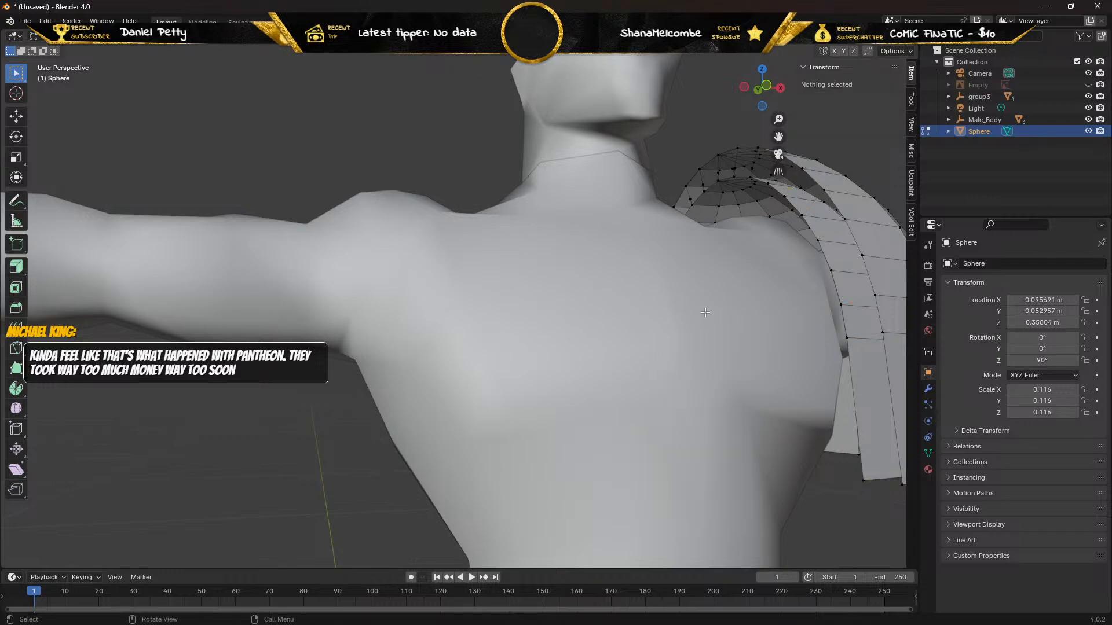
Delete the leftover middle vertices between the inner and outer shells along the pad's bottom rim.
middle_drag(706, 312, 608, 278)
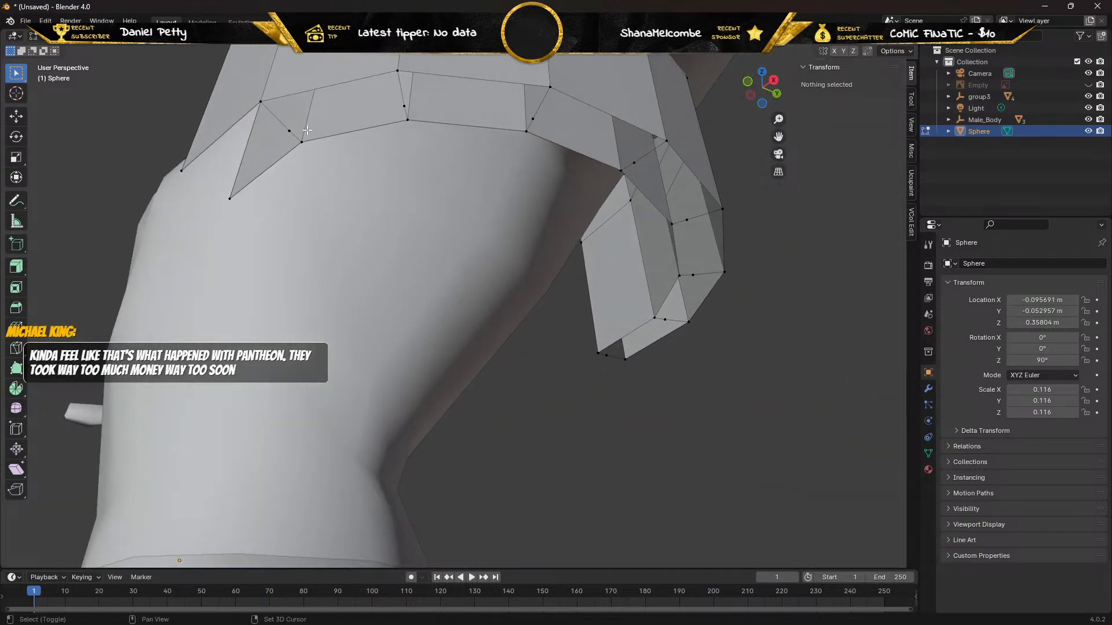
click(287, 131)
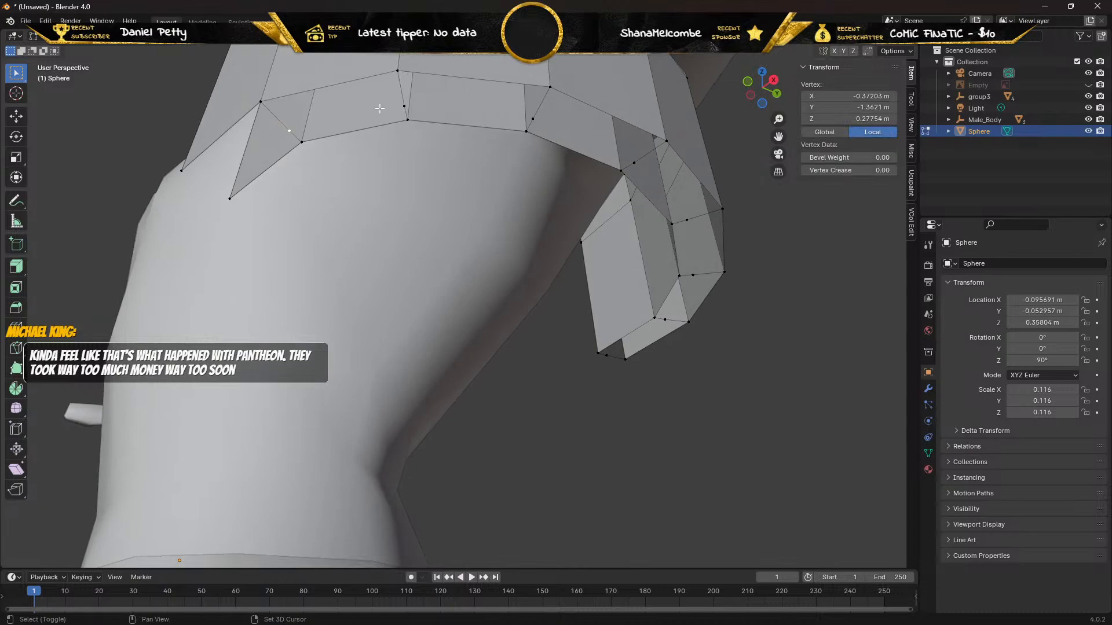
shift+click(403, 105)
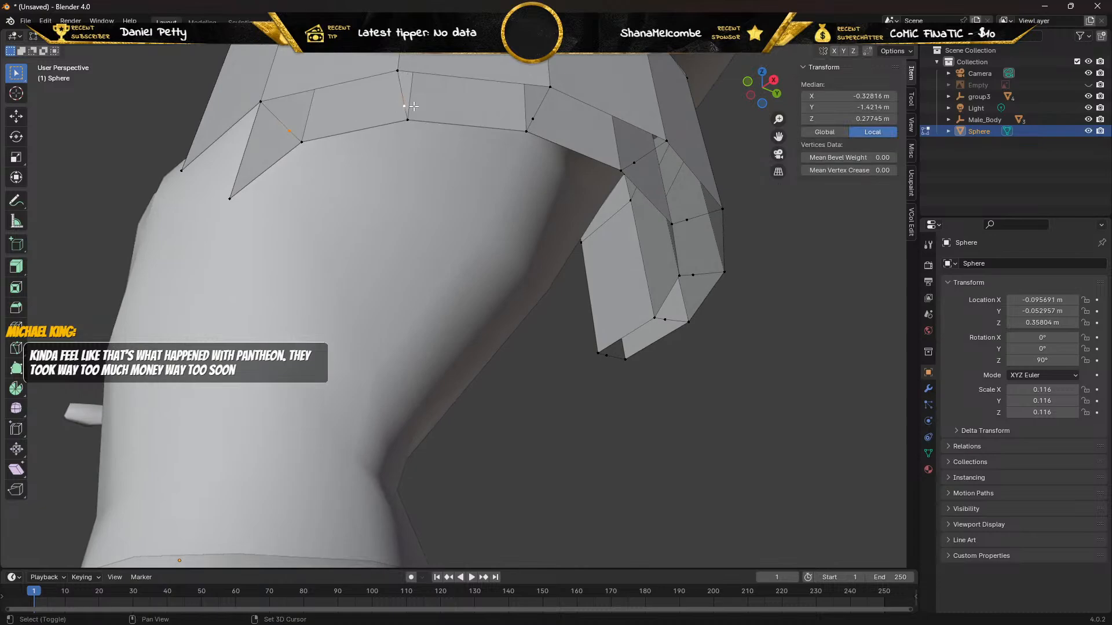
shift+click(532, 119)
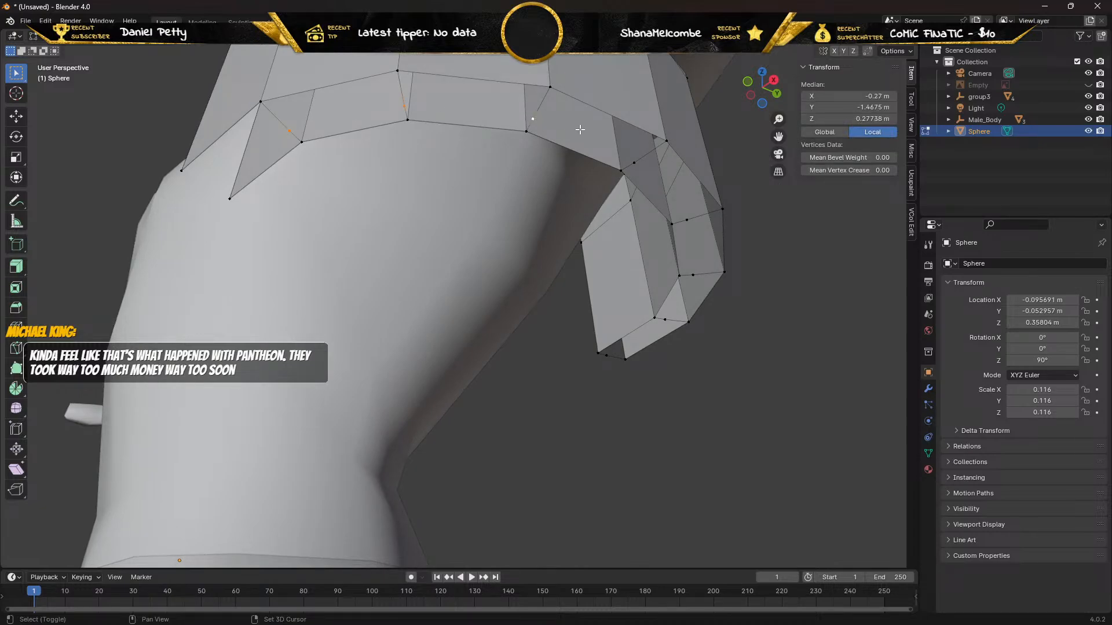
shift+click(634, 162)
shift+click(686, 219)
shift+click(693, 276)
shift+click(666, 319)
shift+click(606, 355)
key(x)
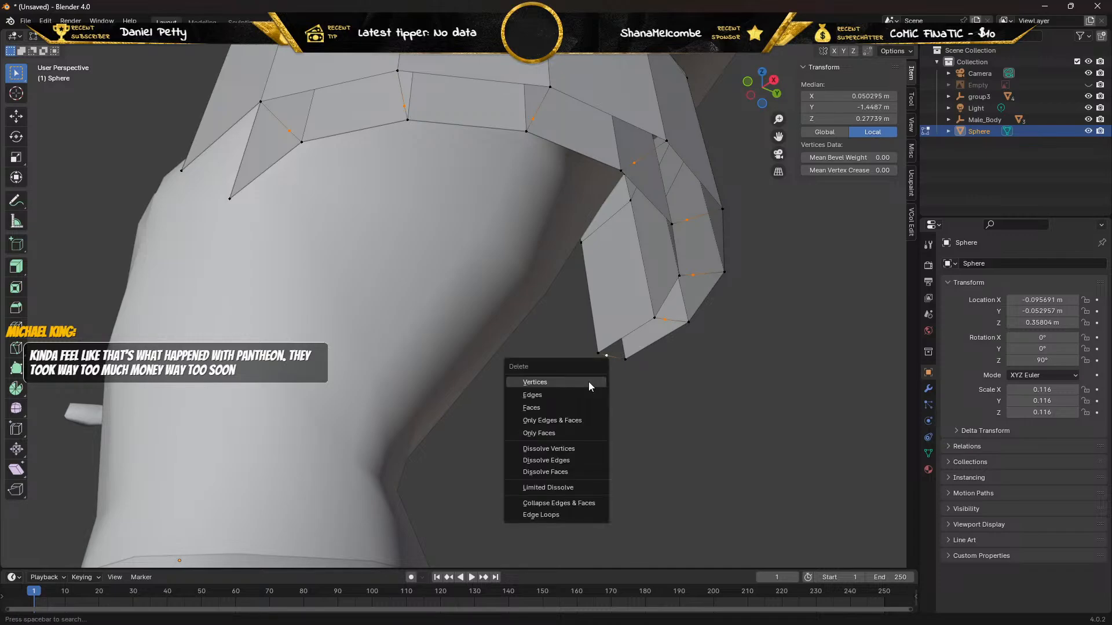
click(589, 381)
Delete the leftover middle vertices along the top and rear part of the pad's neck-side rim.
middle_drag(573, 335, 284, 391)
scroll(402, 370, down, 5)
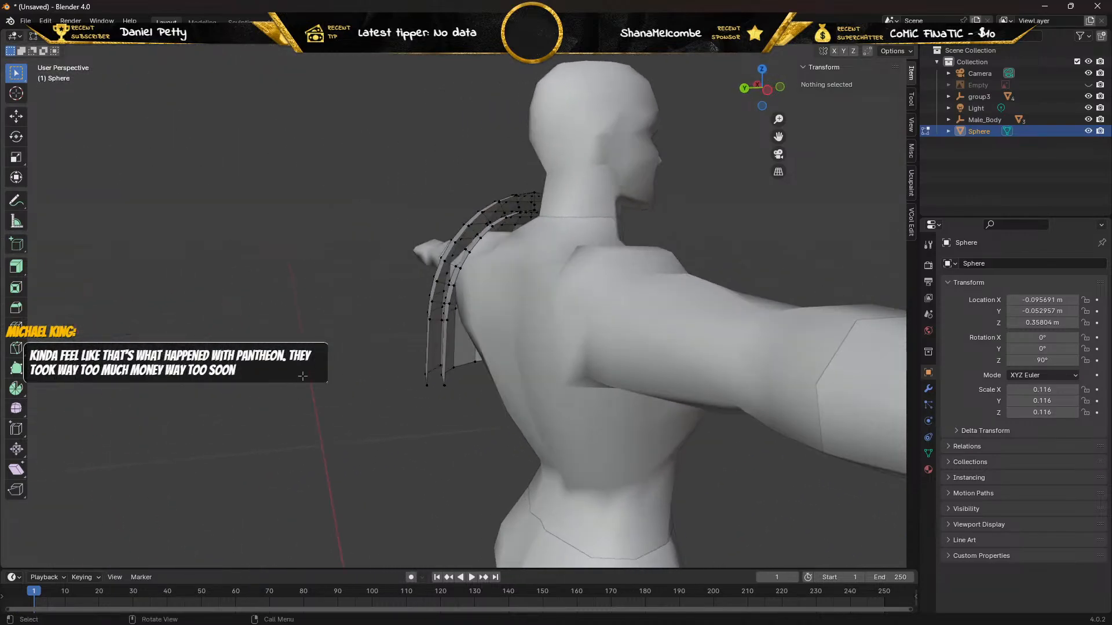
scroll(322, 362, up, 3)
middle_drag(323, 326, 389, 330)
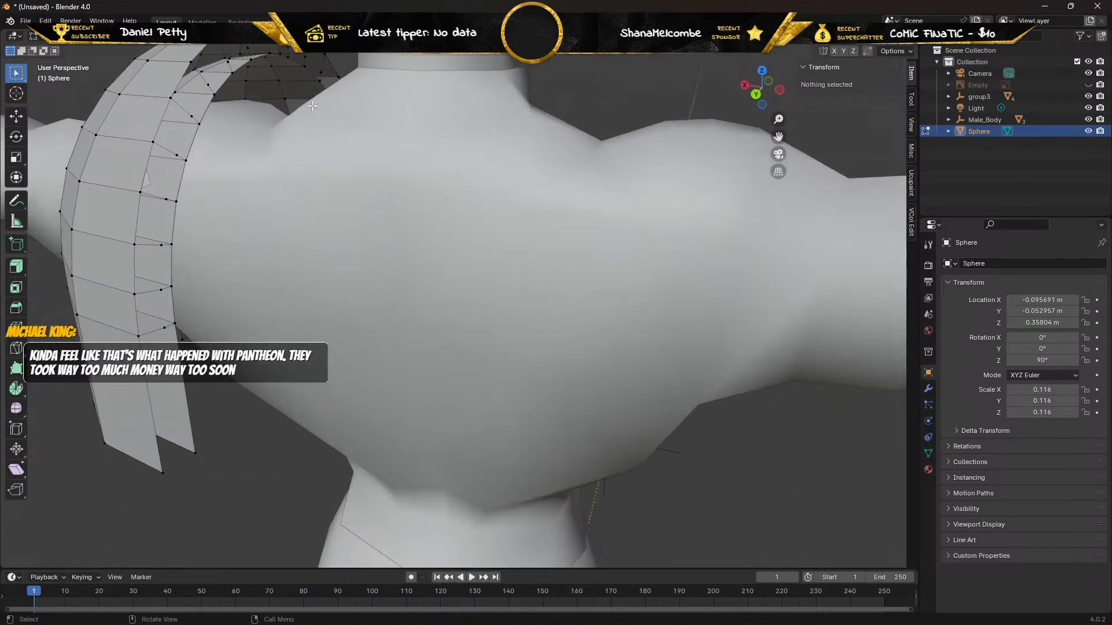
click(321, 72)
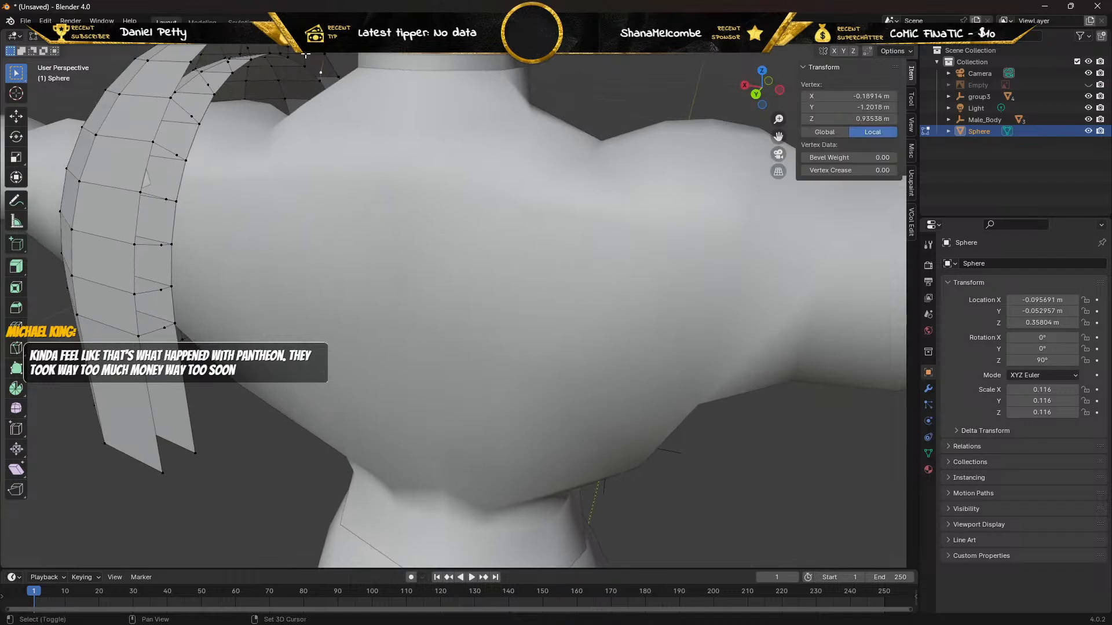
shift+click(306, 55)
middle_drag(286, 48, 286, 59)
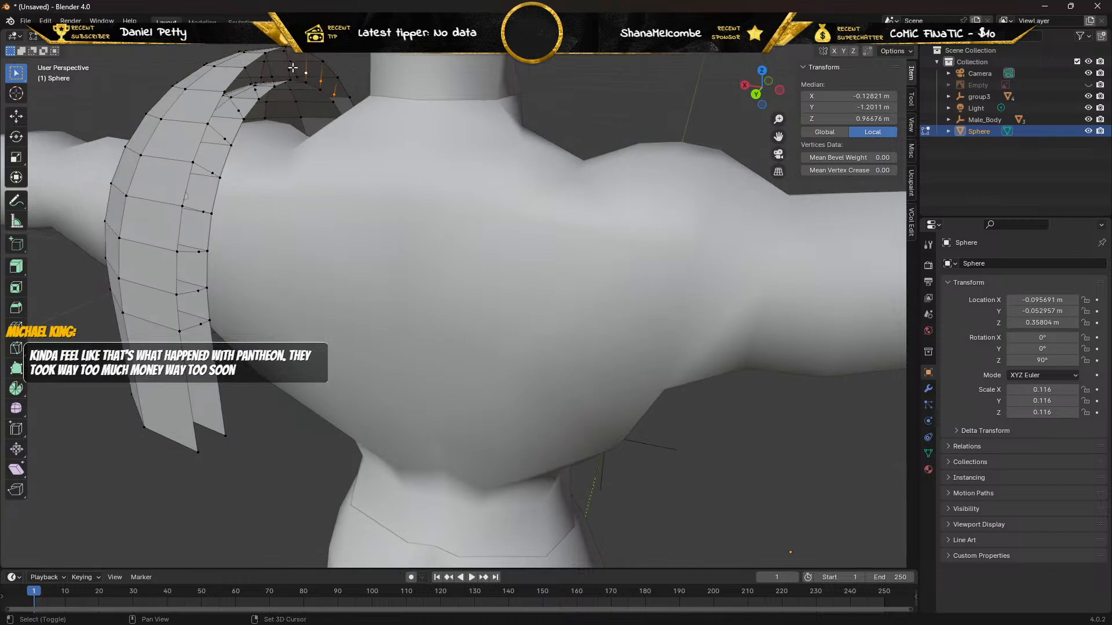
shift+click(289, 69)
shift+click(272, 75)
shift+click(254, 88)
shift+click(237, 110)
shift+click(224, 139)
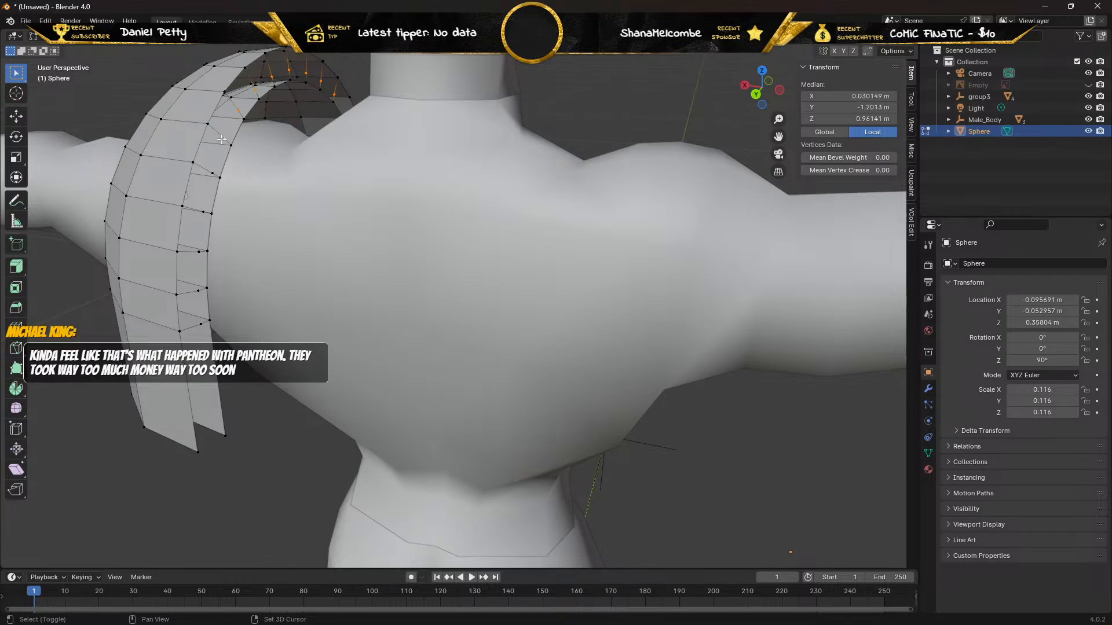
shift+click(209, 174)
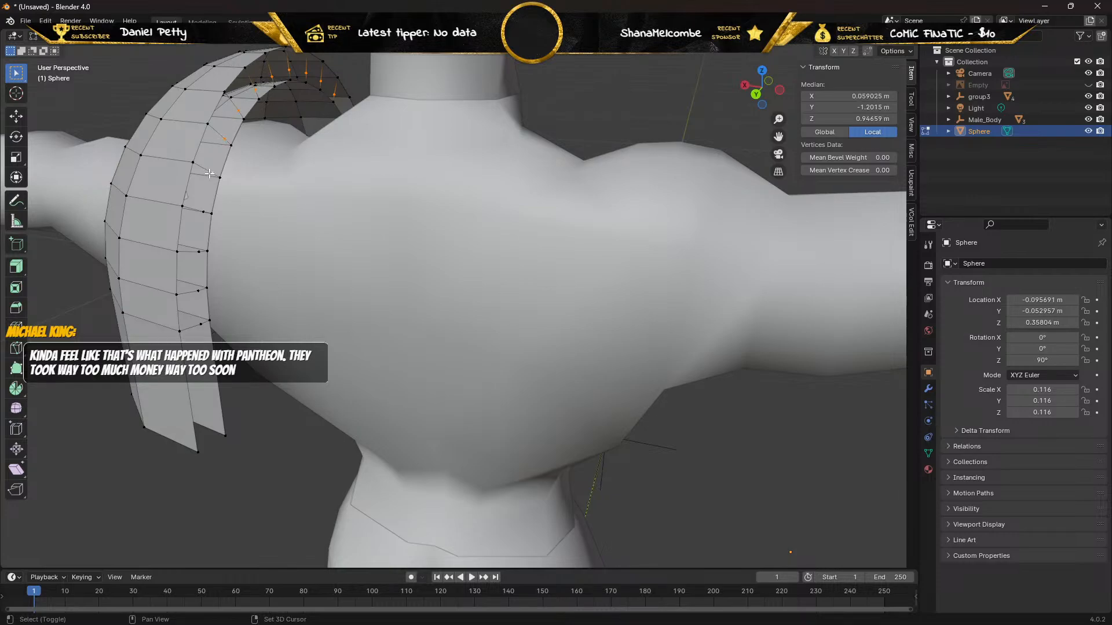
shift+click(203, 210)
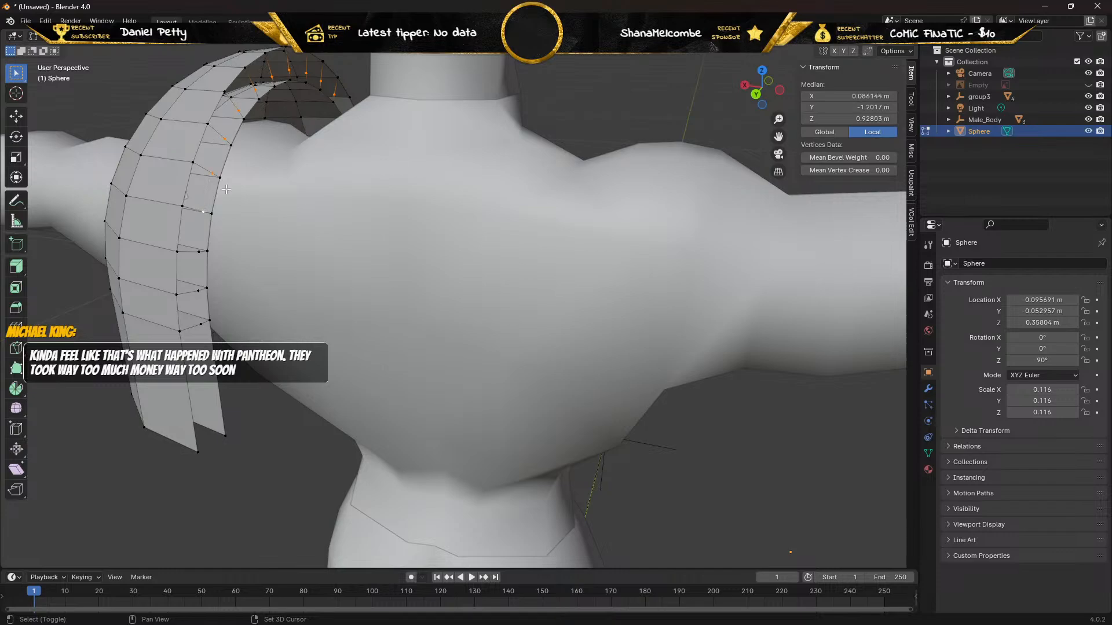
shift+click(198, 251)
shift+click(196, 291)
shift+click(199, 325)
key(x)
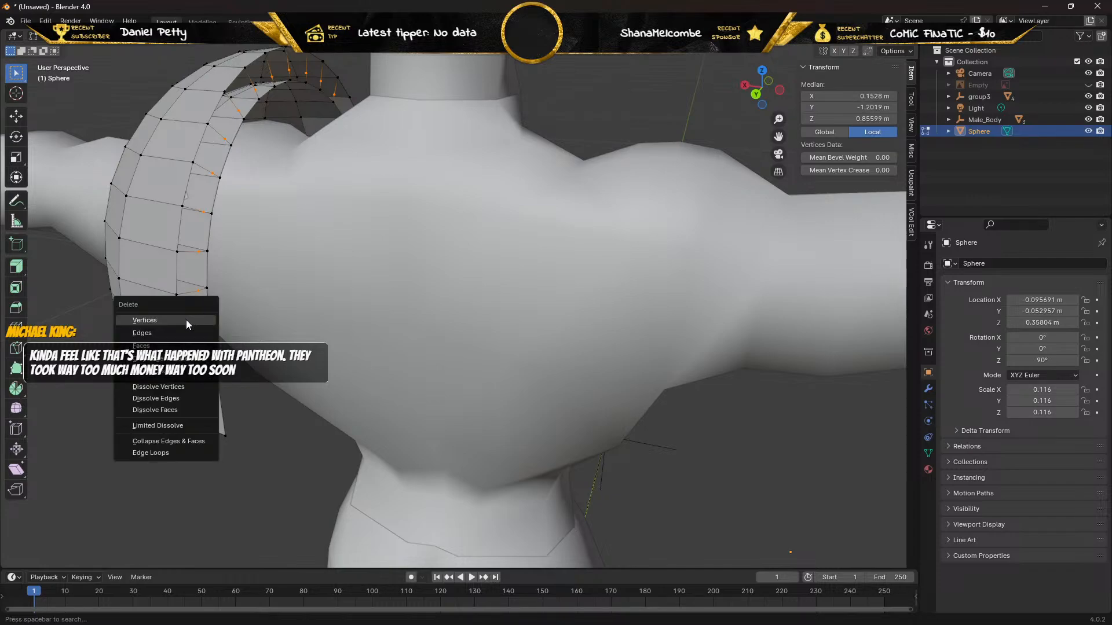
click(186, 319)
middle_drag(249, 282, 269, 201)
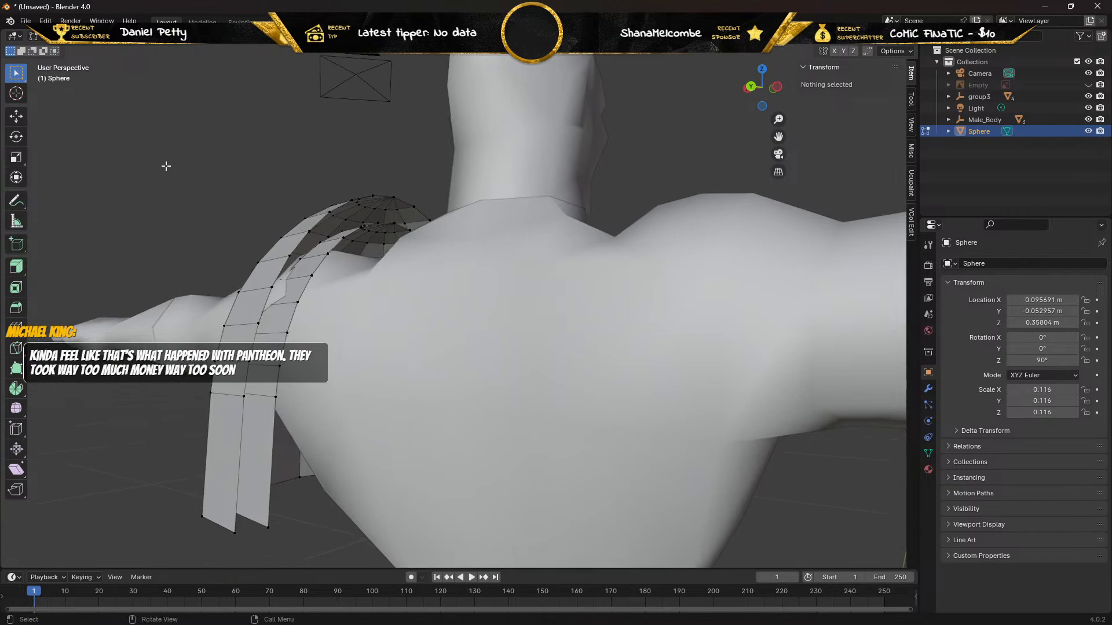
Bridge the inner and outer shells with a new face at the rear end of the pad's bottom rim.
key(Tab)
middle_drag(197, 349, 217, 330)
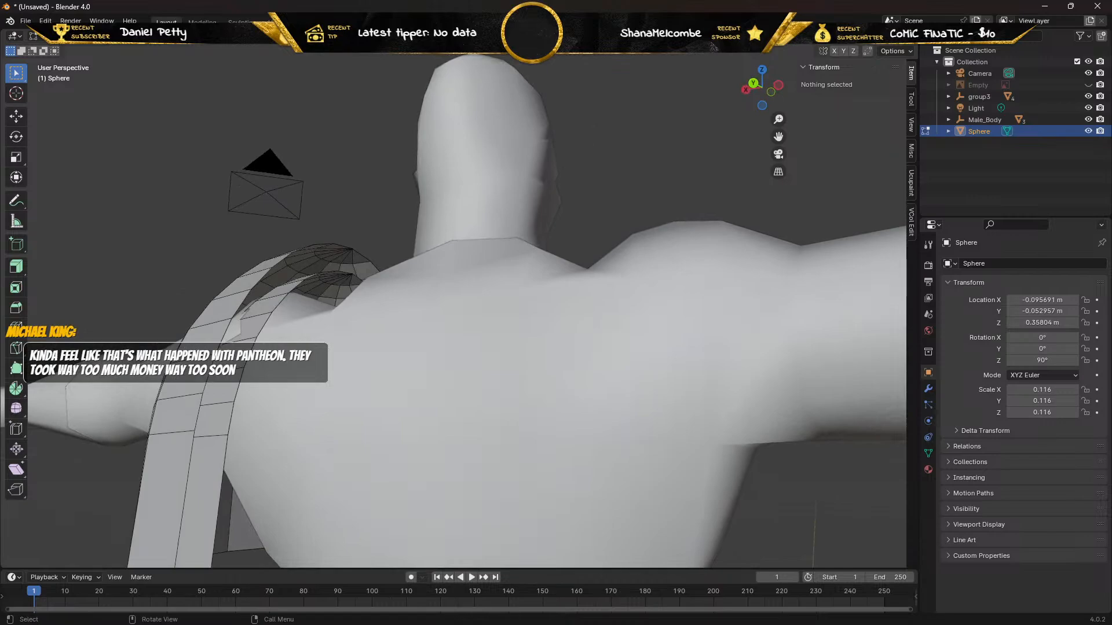
middle_drag(294, 391, 366, 252)
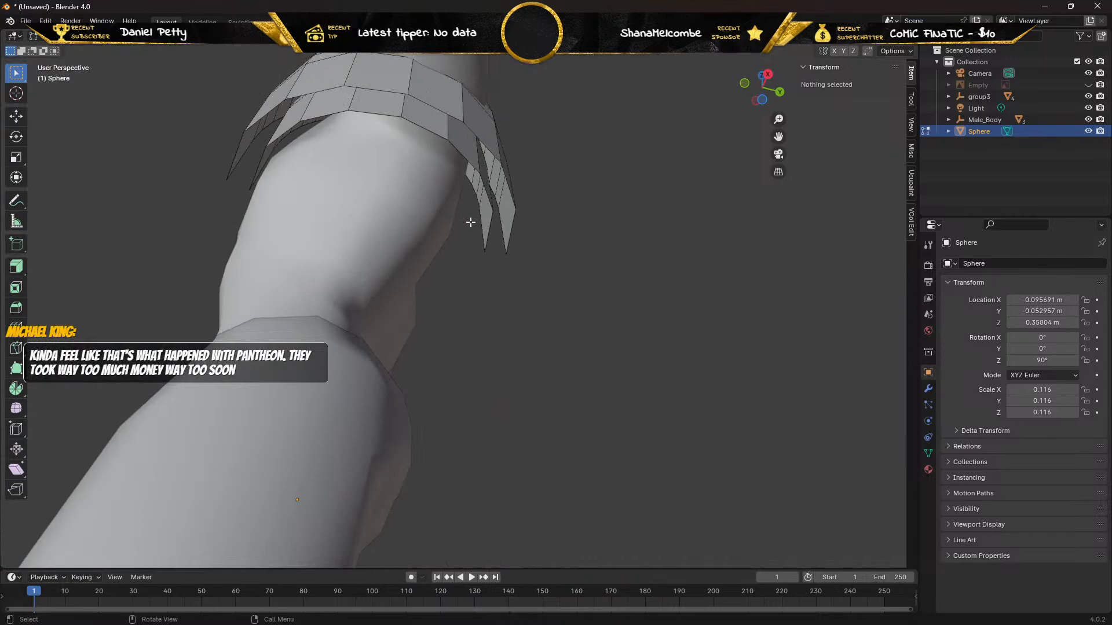
click(511, 230)
click(491, 232)
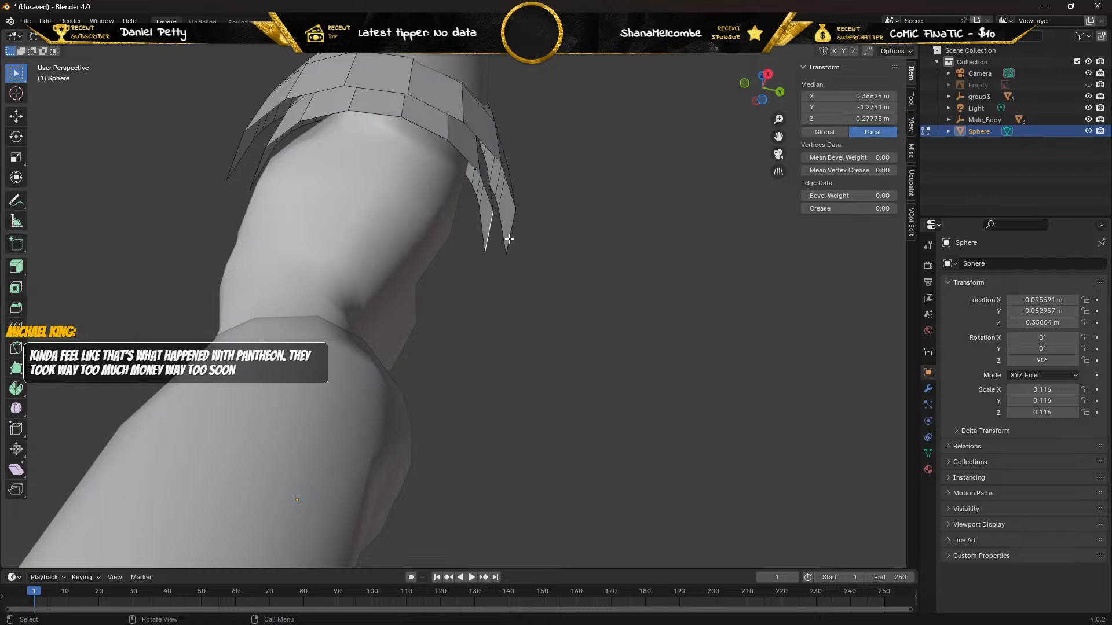
key(Tab)
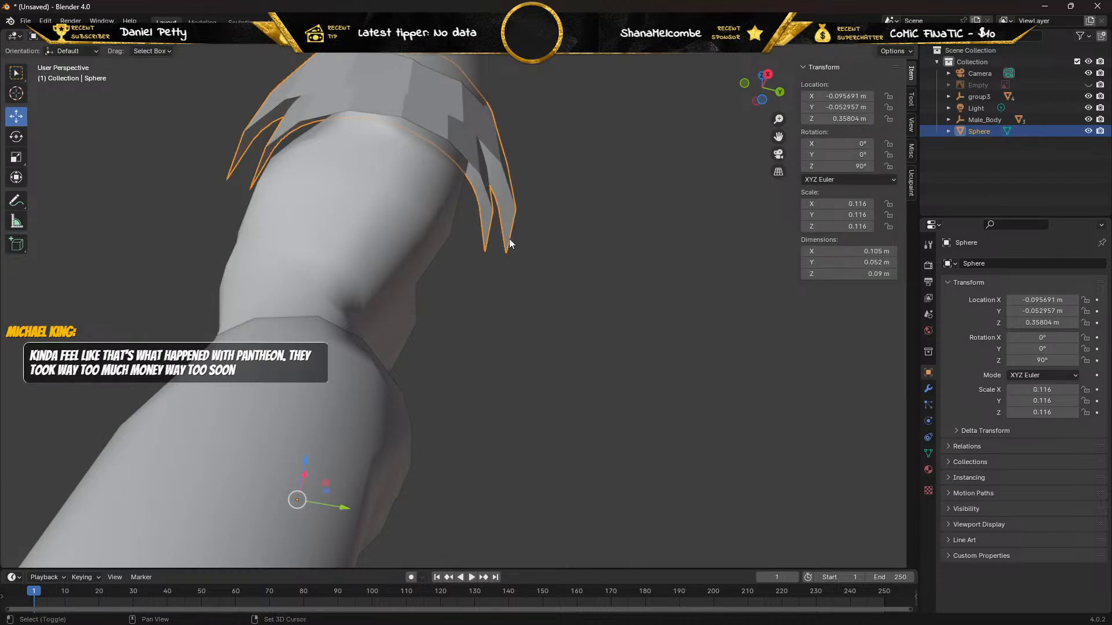
key(Tab)
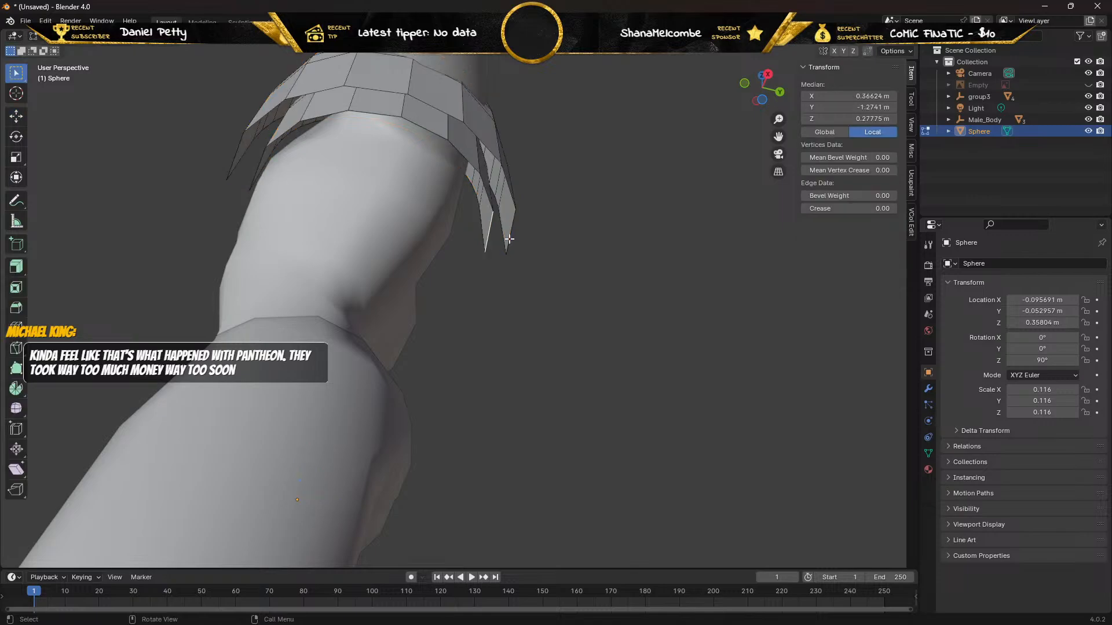
shift+click(496, 238)
key(f)
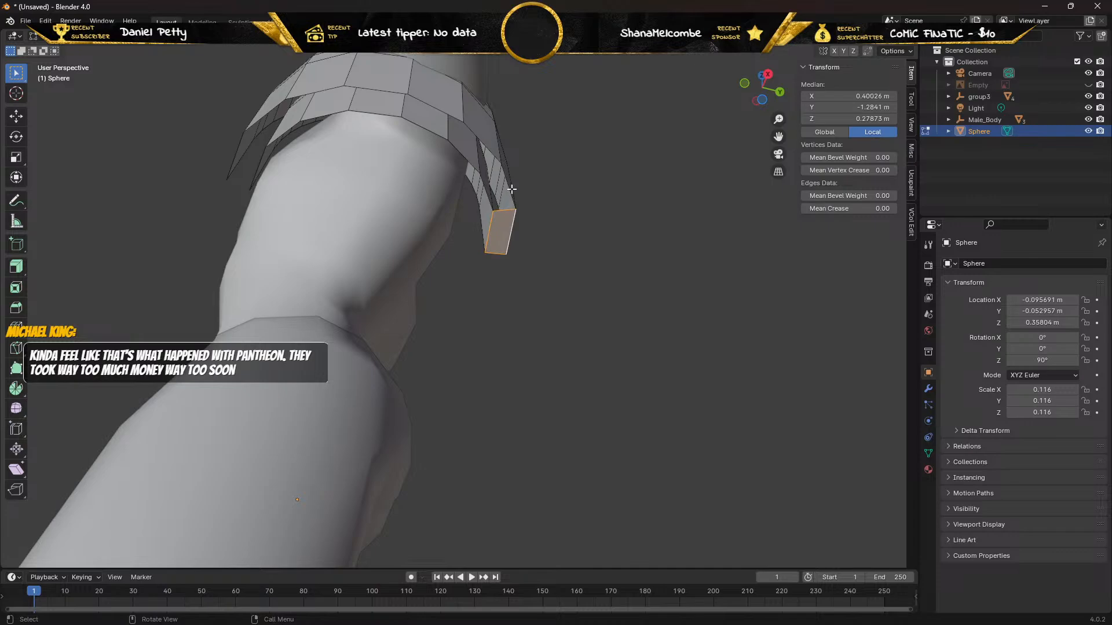
Fill the next three gaps between the shells along the rear half of the pad's bottom rim, up to its middle.
click(494, 193)
shift+click(489, 194)
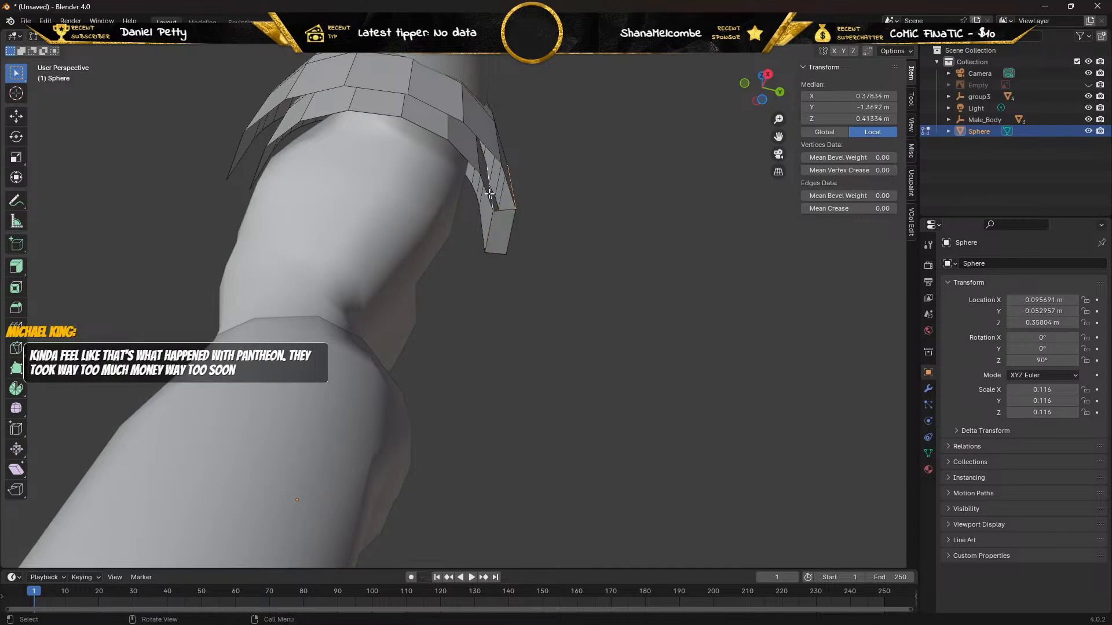
middle_drag(468, 196, 449, 203)
click(450, 202)
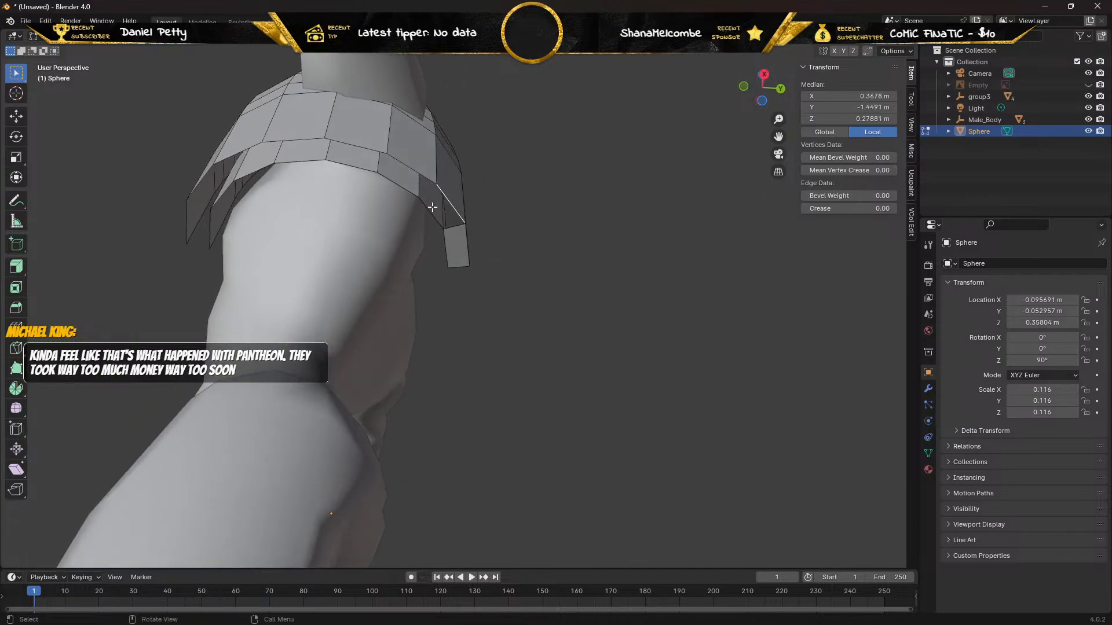
shift+click(425, 203)
key(f)
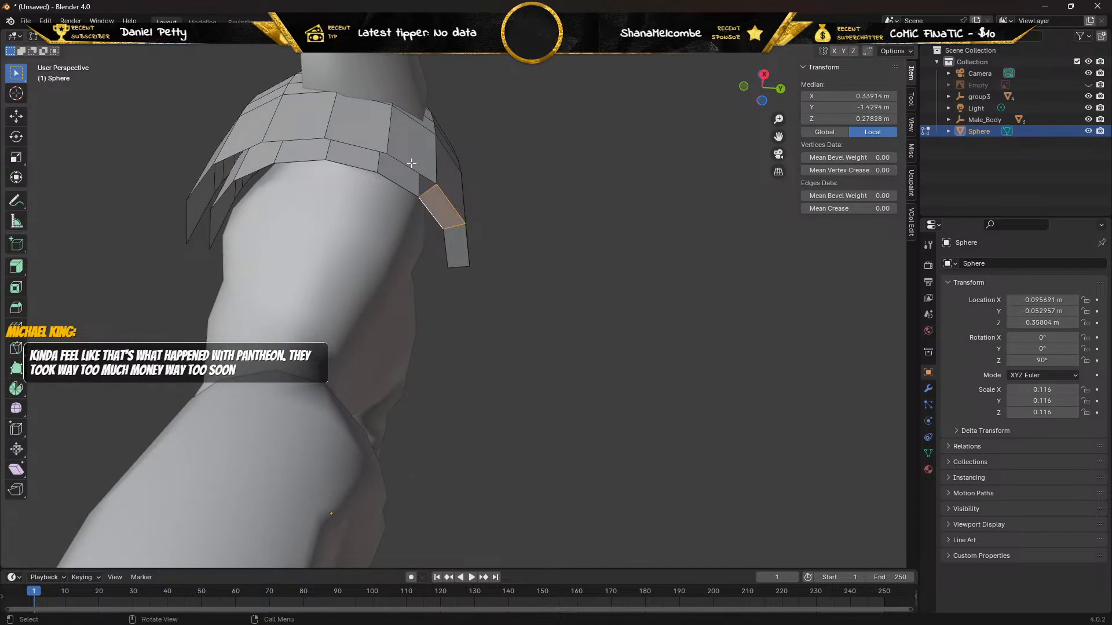
click(407, 171)
shift+click(399, 184)
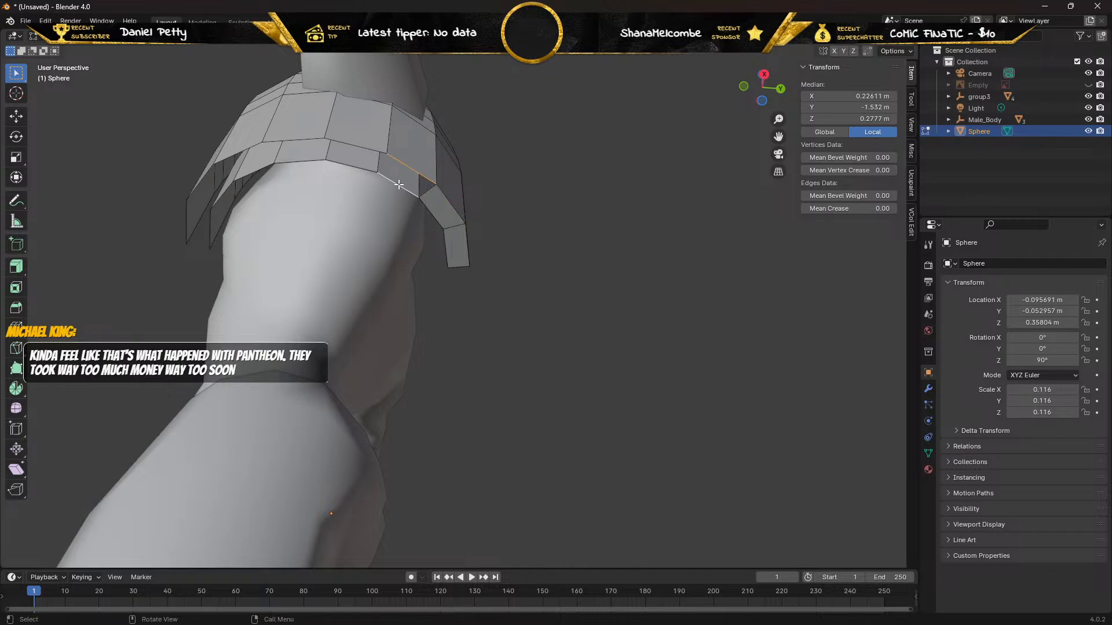
key(f)
shift+click(342, 143)
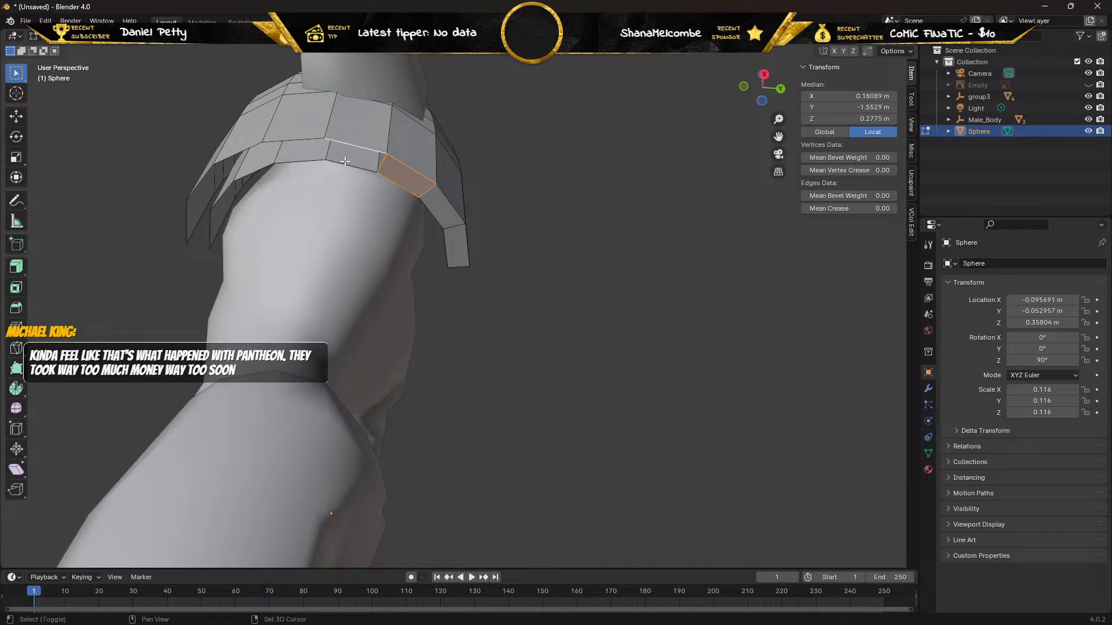
shift+click(342, 165)
key(f)
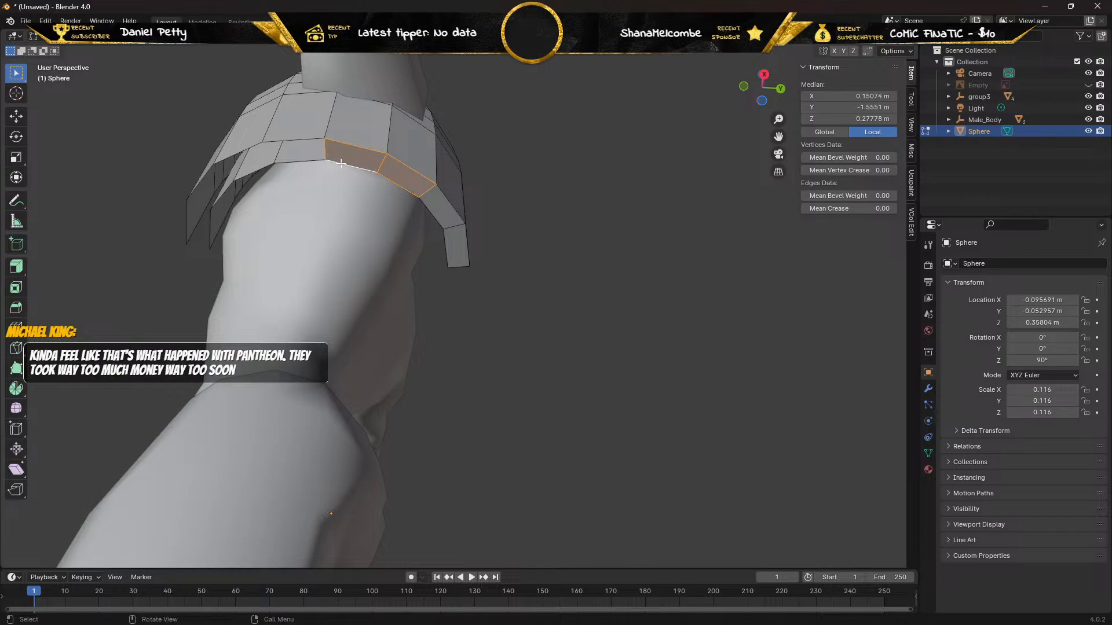
shift+click(294, 139)
shift+click(297, 161)
key(f)
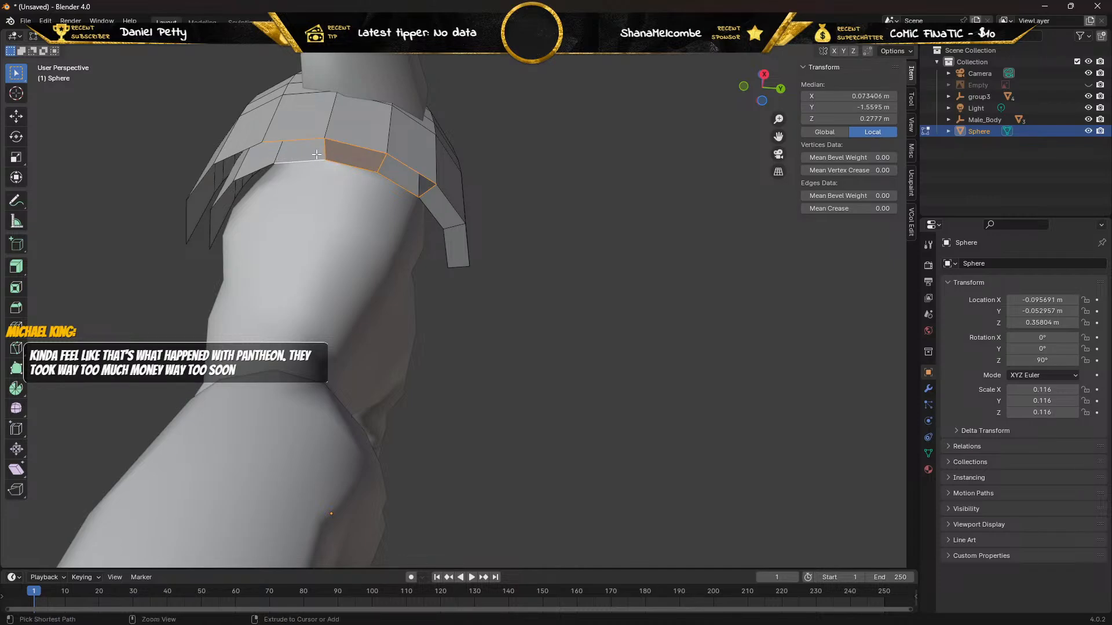
key(ctrl+z)
Fill the two gaps between the shells just in front of the middle of the pad's bottom rim.
click(296, 139)
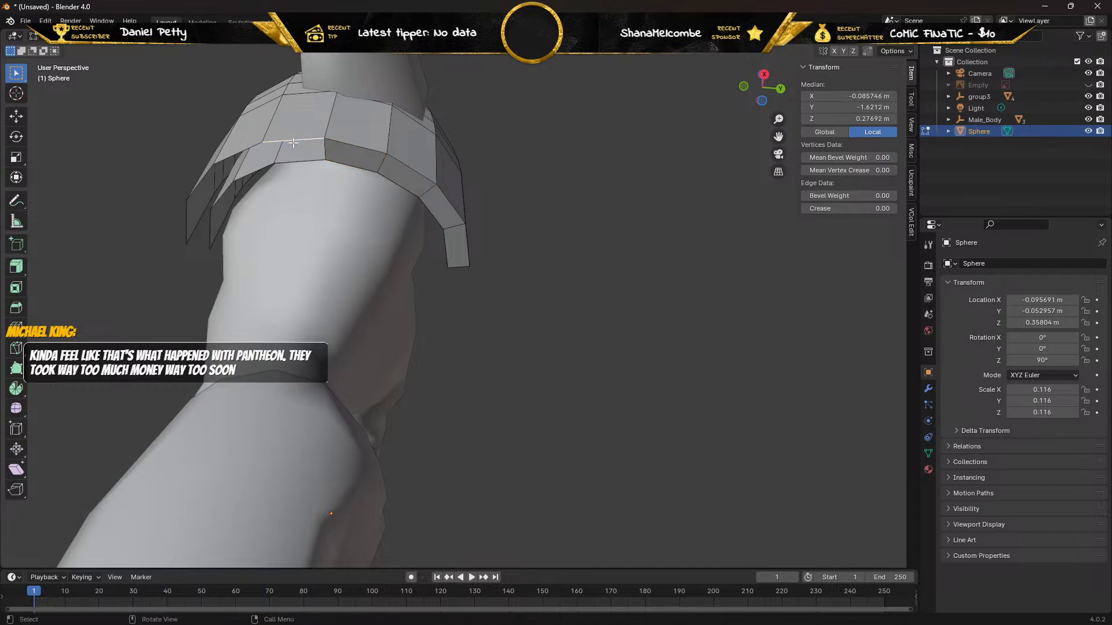
shift+click(295, 161)
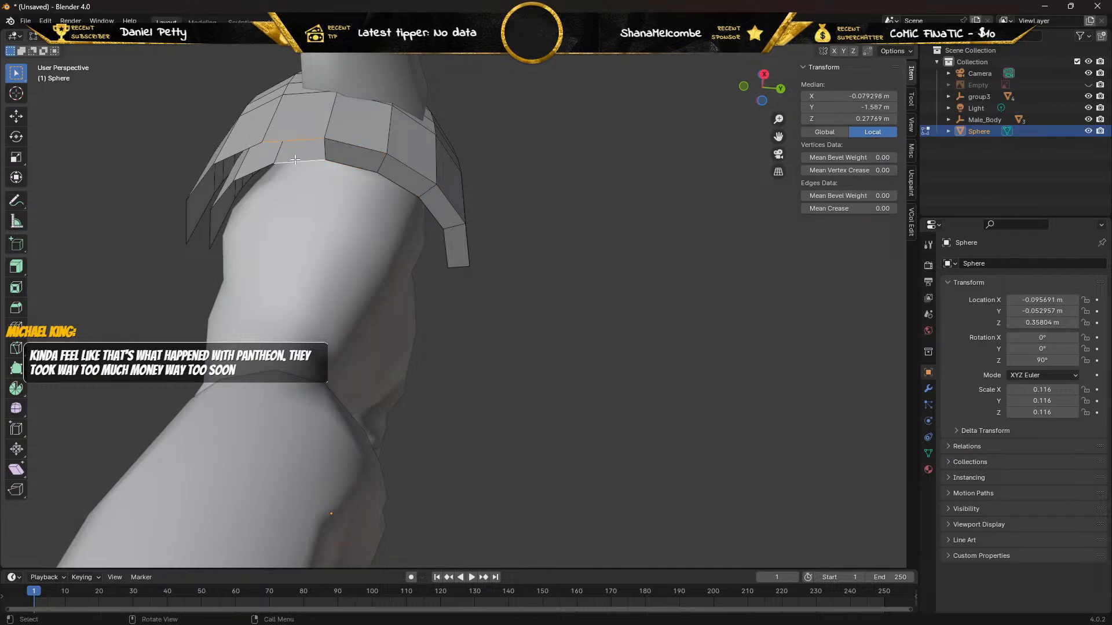
key(f)
click(232, 154)
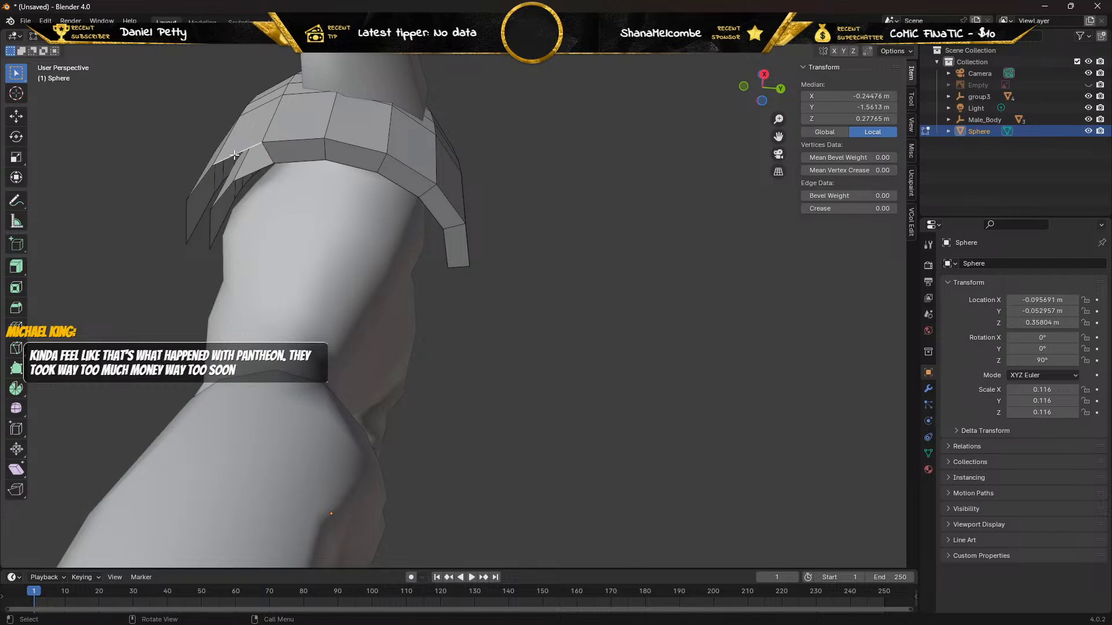
shift+click(255, 169)
key(f)
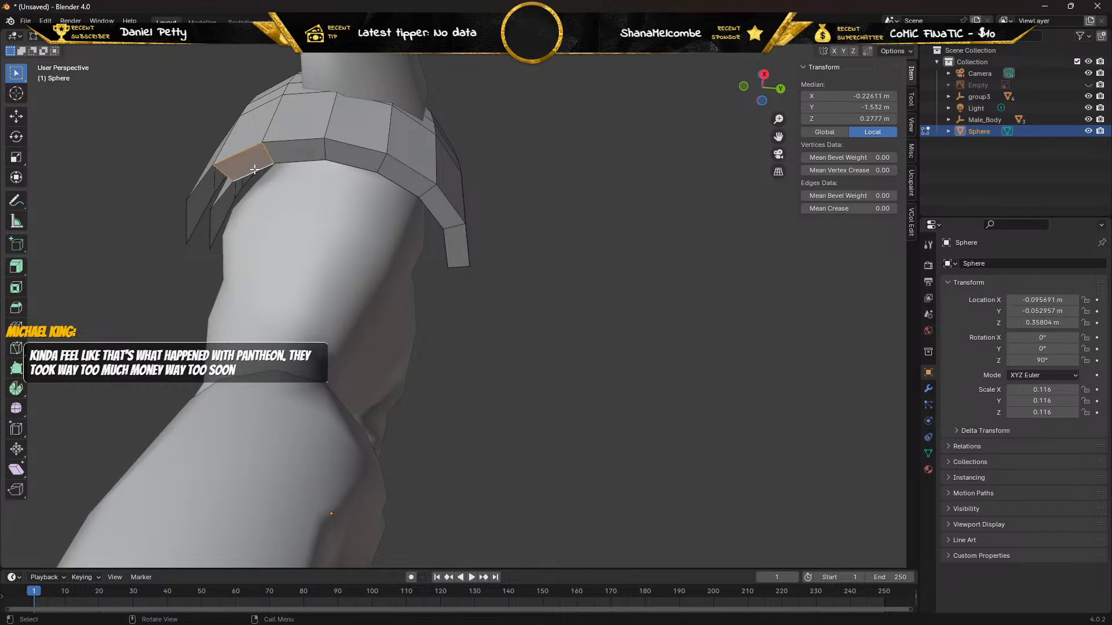
Fill the last two gaps between the shells at the front end of the pad's bottom rim.
click(199, 184)
shift+click(222, 192)
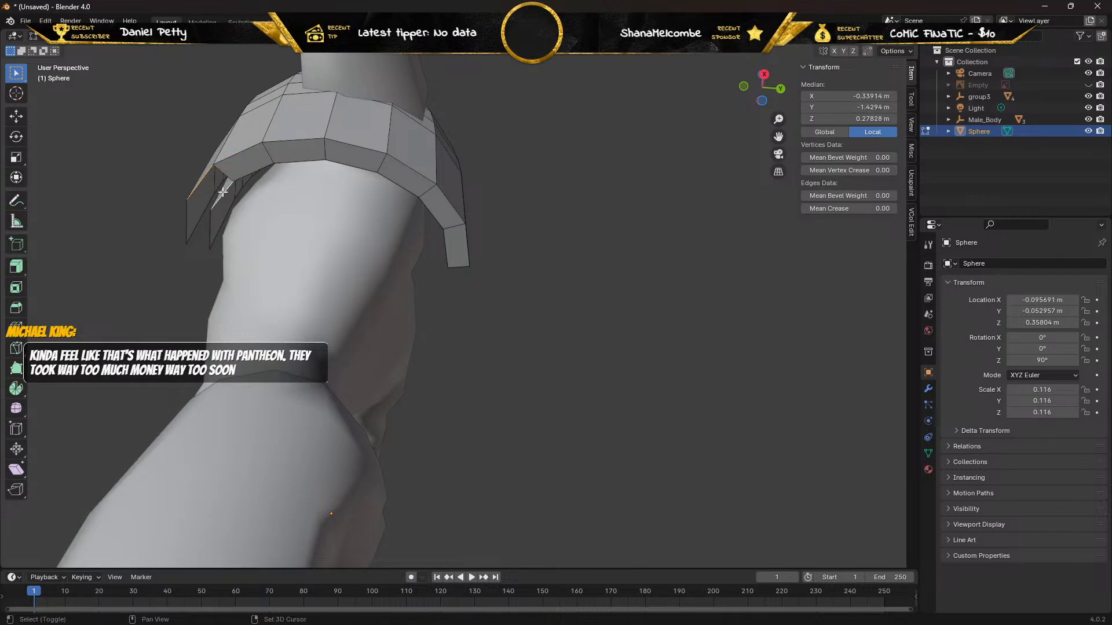
key(f)
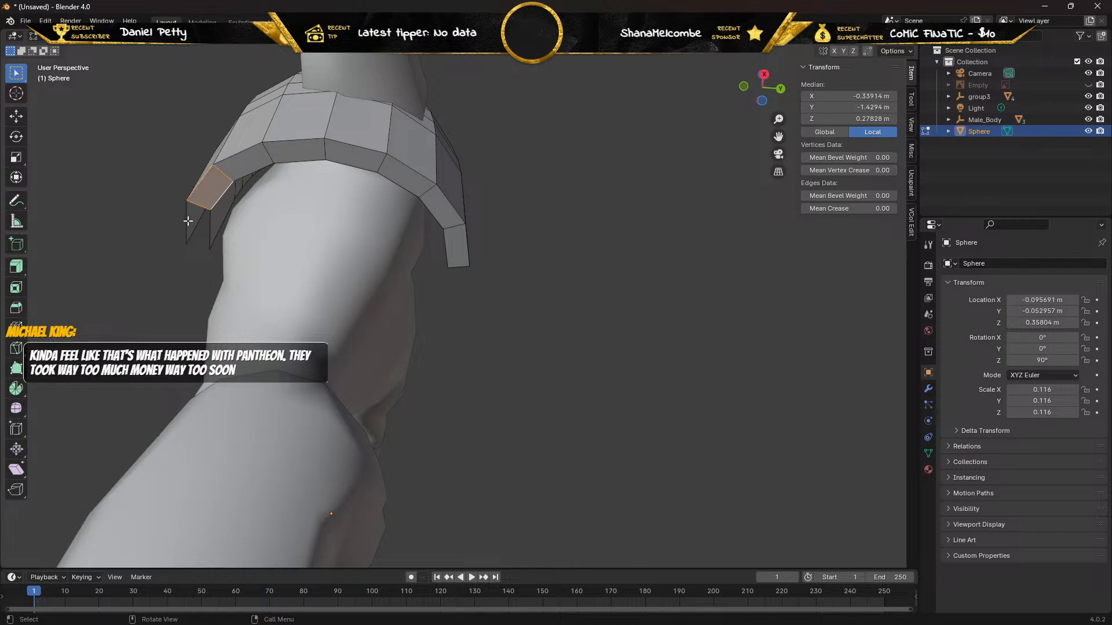
click(187, 221)
shift+click(211, 222)
key(f)
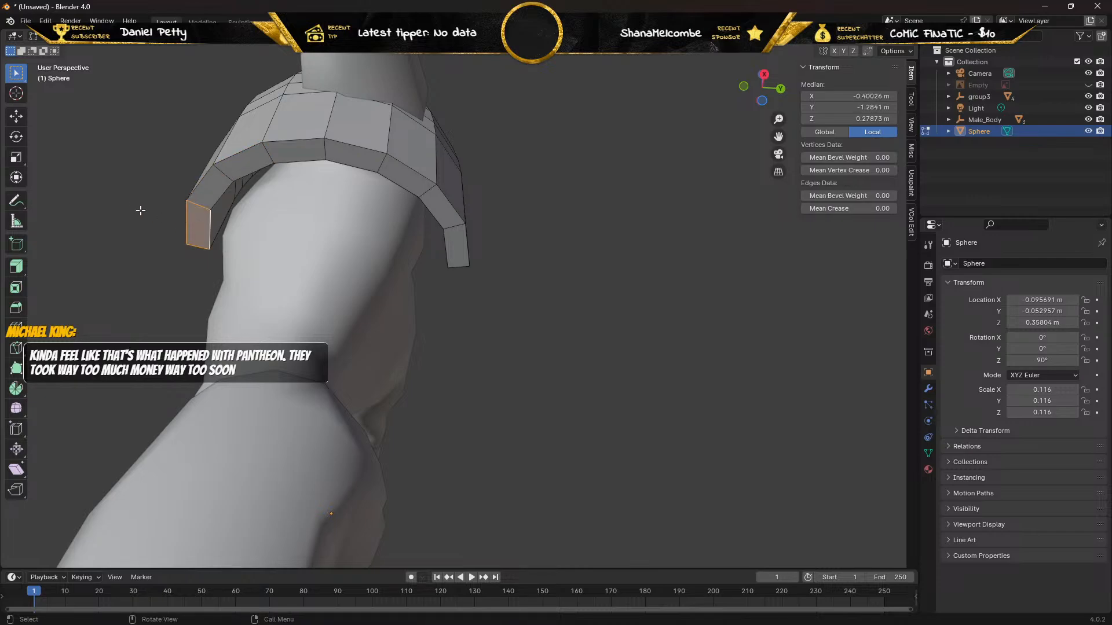
Fill the three lowest gaps along the front of the pad's neck-side rim and select the outer shell edge directly above them.
middle_drag(140, 210, 325, 251)
scroll(526, 276, up, 2)
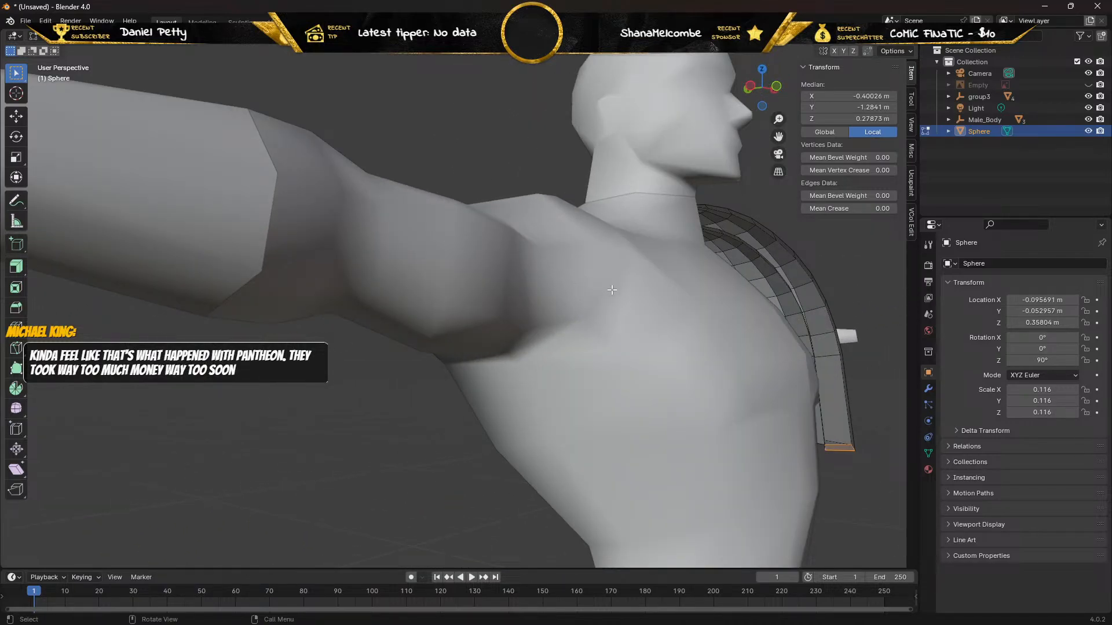
middle_drag(612, 289, 482, 276)
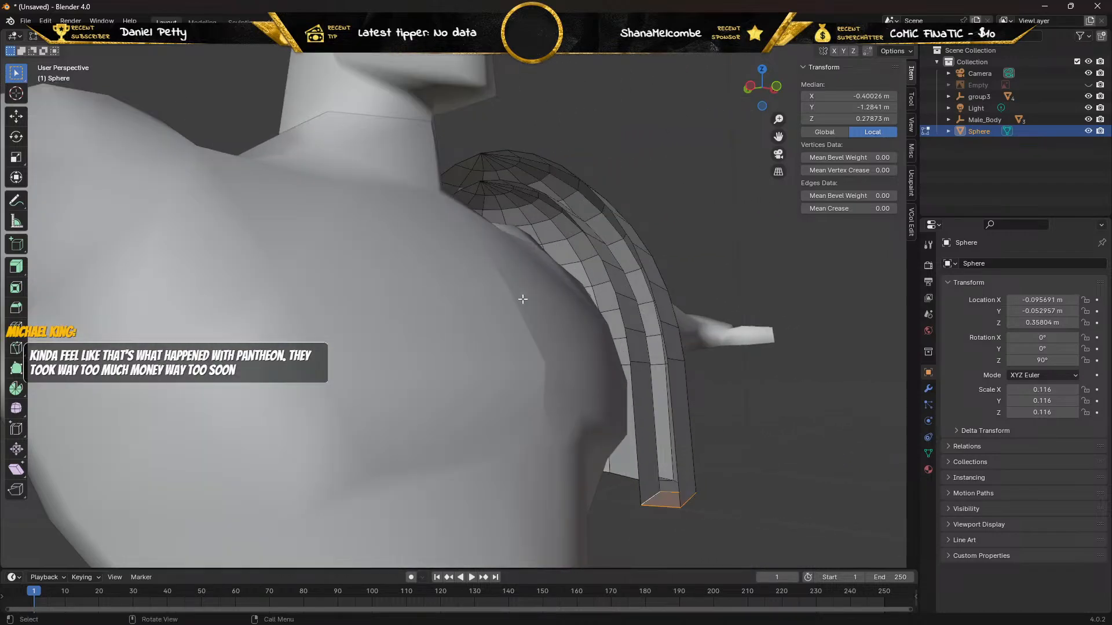
click(672, 399)
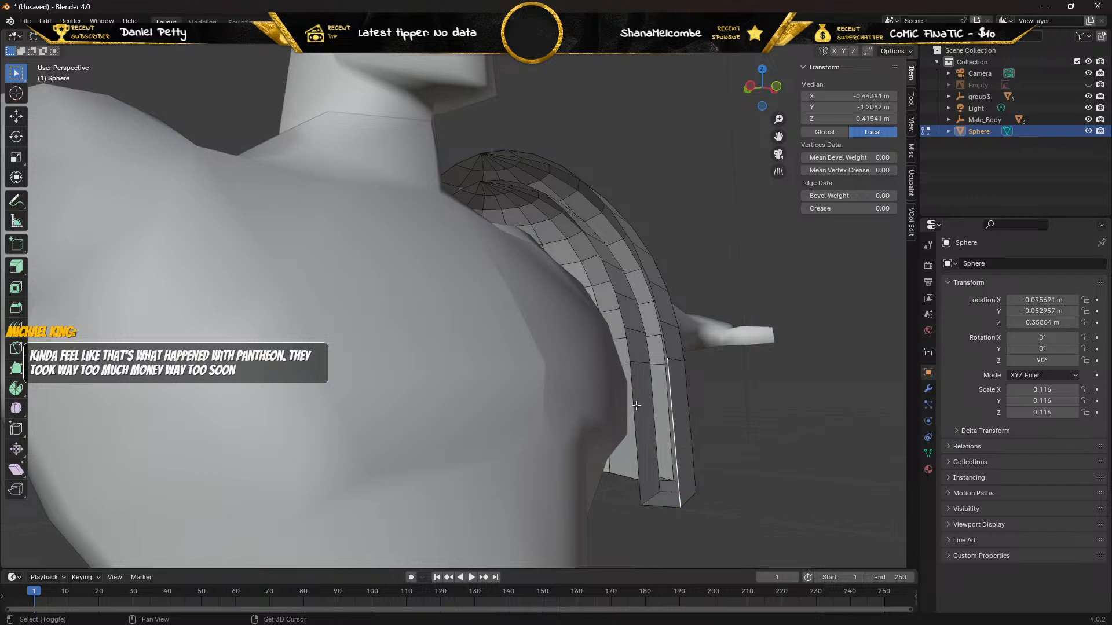
shift+click(634, 406)
click(666, 345)
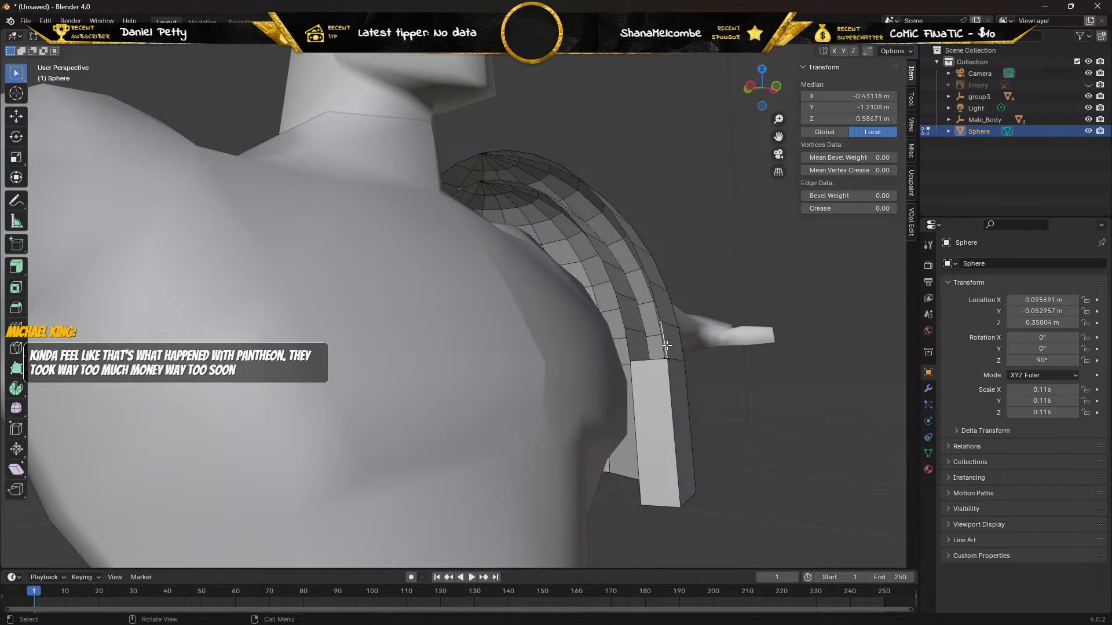
shift+click(629, 346)
key(f)
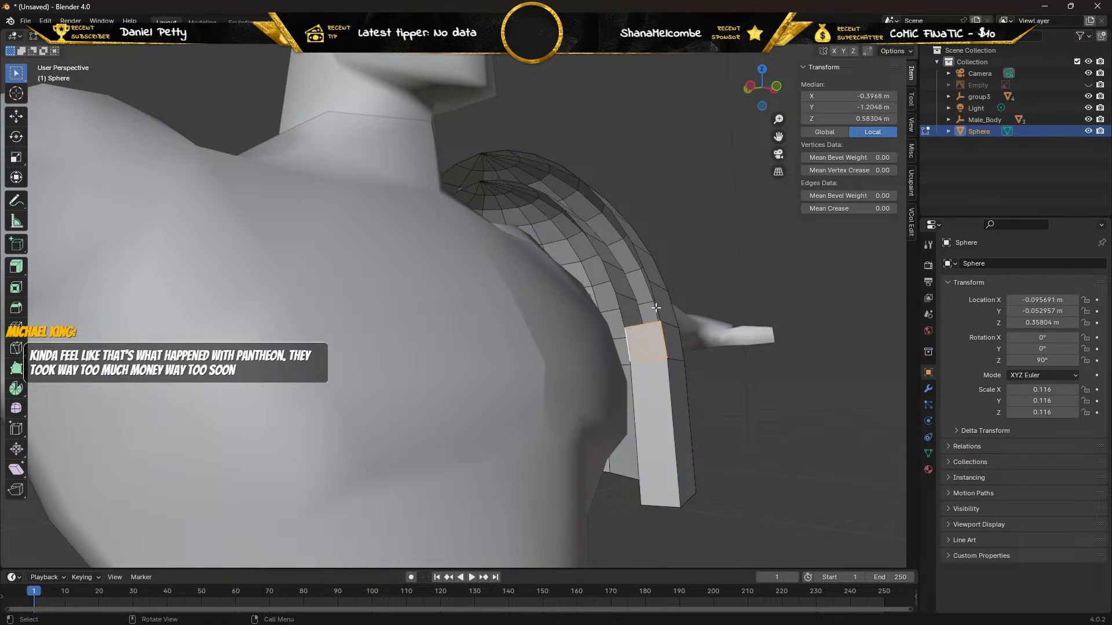
click(656, 306)
shift+click(624, 311)
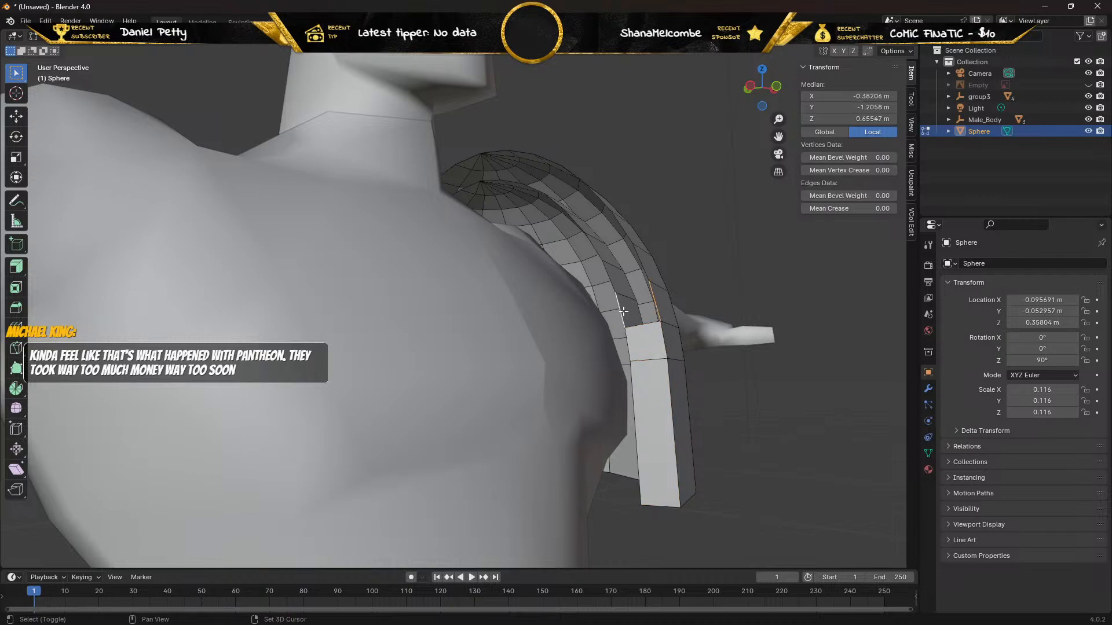
key(f)
click(642, 263)
key(f)
key(f)
key(f)
key(f)
key(f)
key(f)
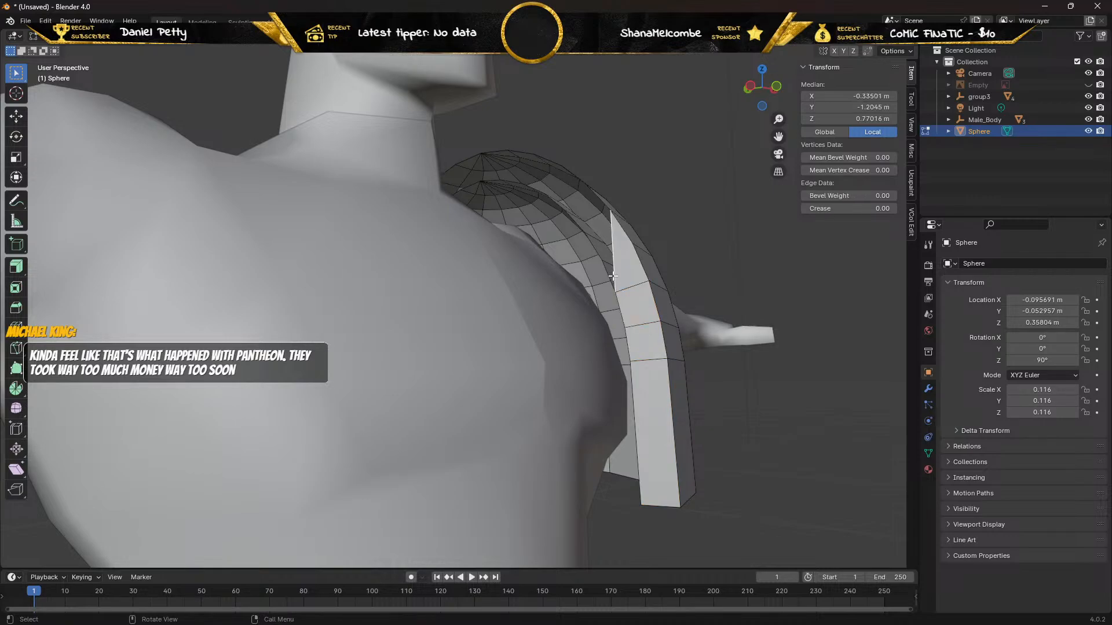
key(ctrl+z)
key(ctrl+z)
key(ctrl+z)
key(ctrl+z)
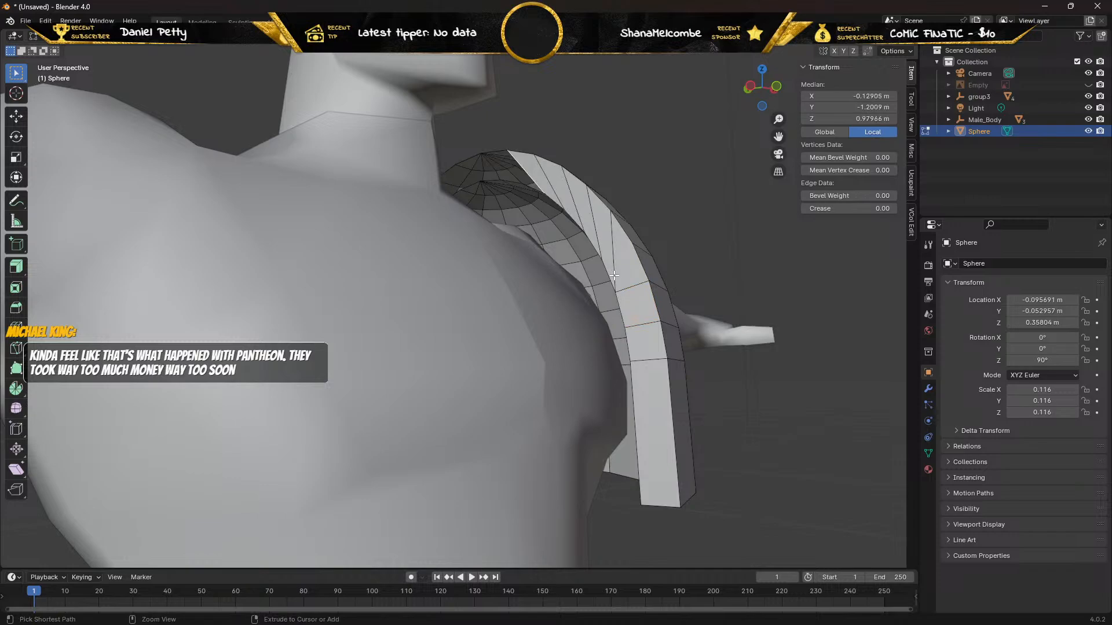
key(ctrl+z)
key(ctrl+z)
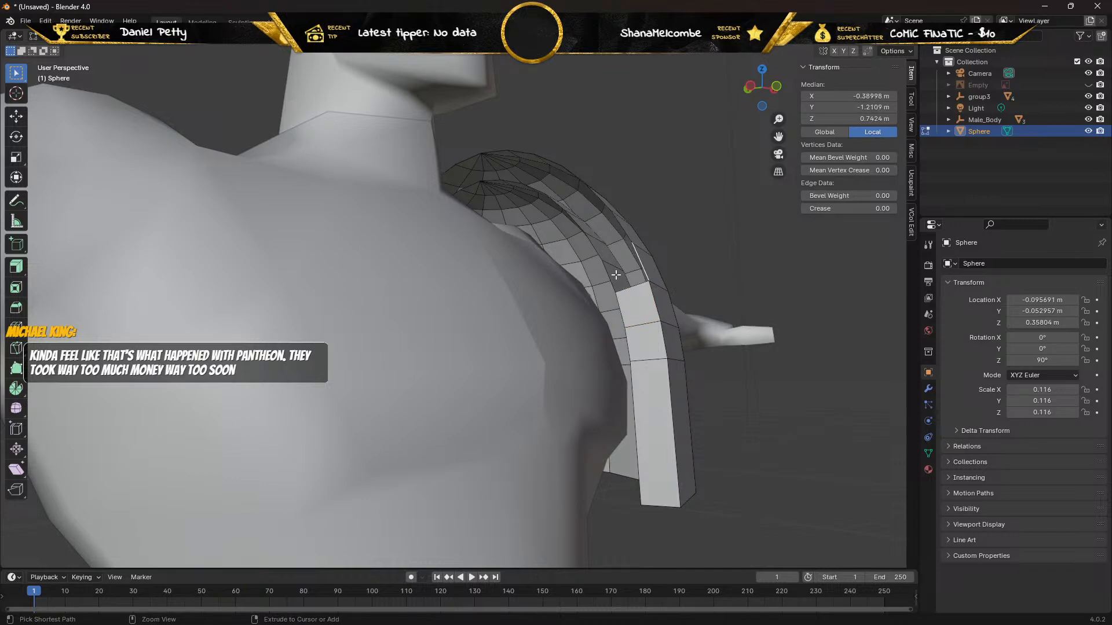
Fill three more gaps between the shells, working up the front of the pad's neck-side rim.
shift+click(607, 276)
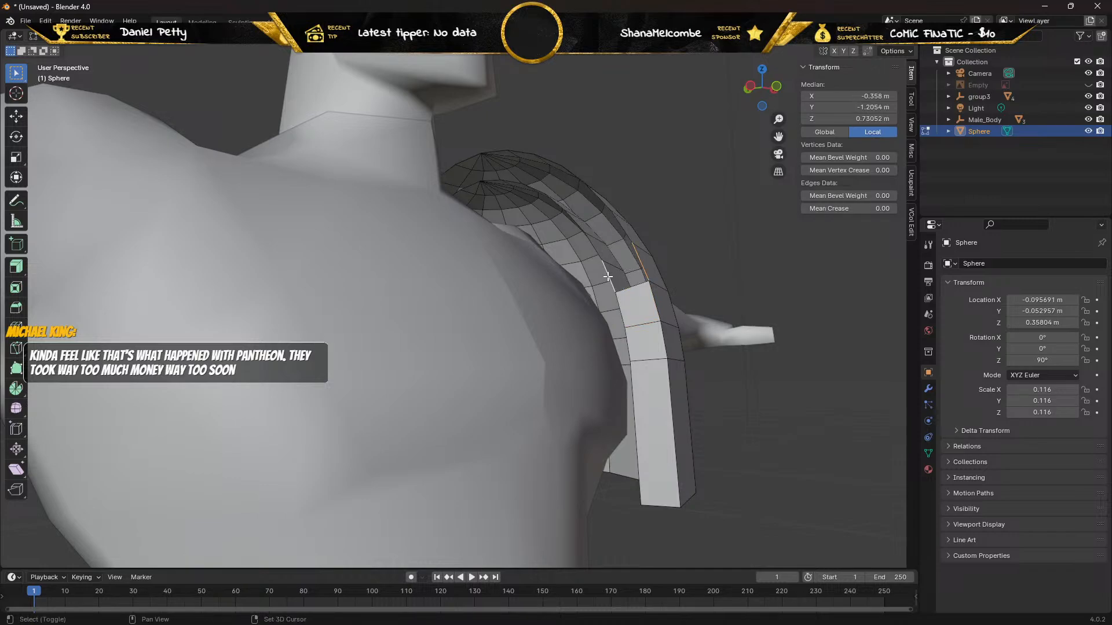
key(f)
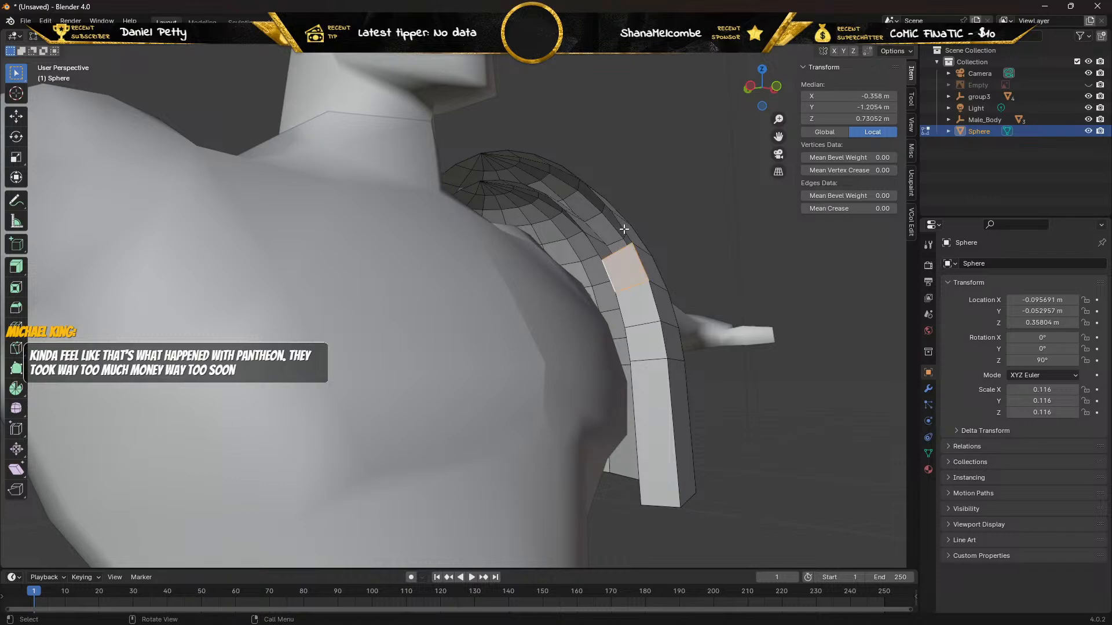
click(623, 230)
shift+click(594, 250)
key(f)
click(602, 203)
shift+click(572, 220)
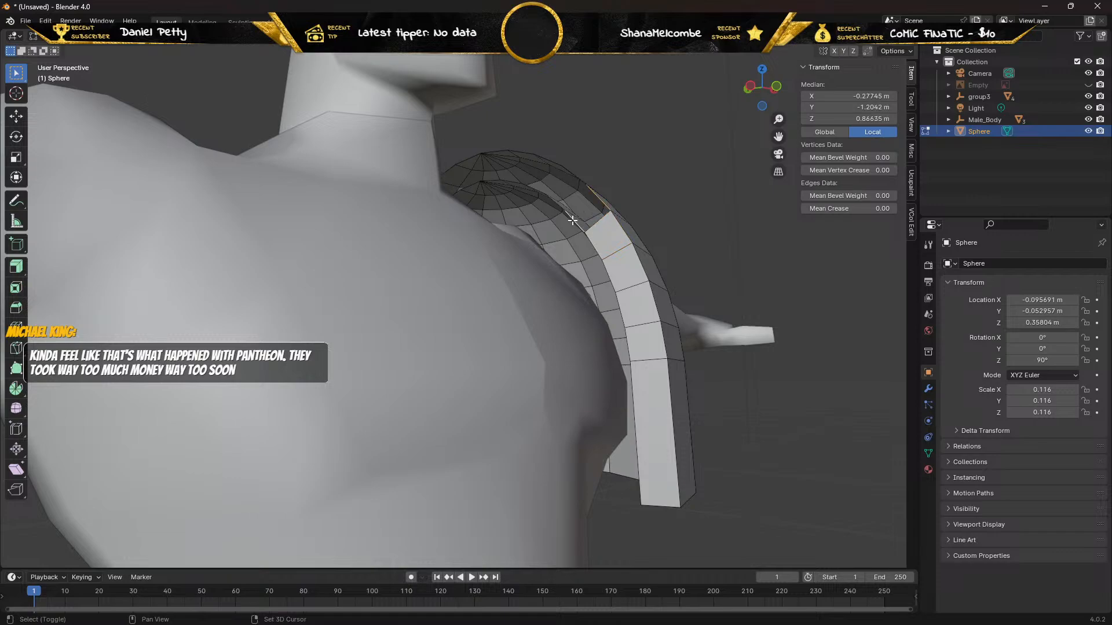
key(f)
Fill three more gaps between the shells on the upper front of the pad's neck-side rim, ending just below its crown.
click(575, 175)
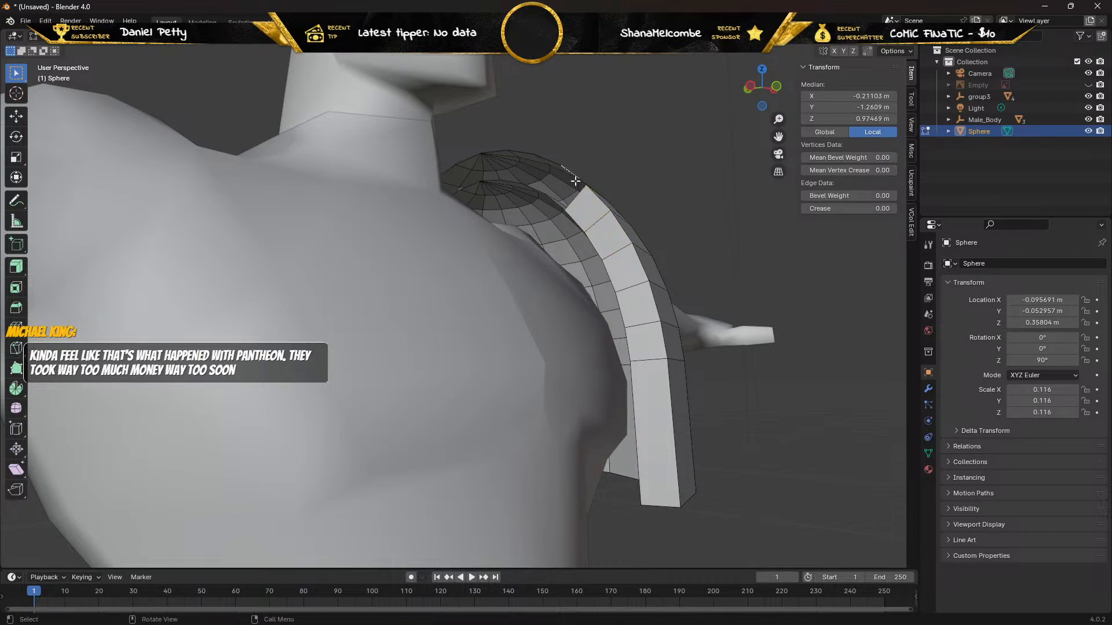
middle_drag(554, 200, 525, 228)
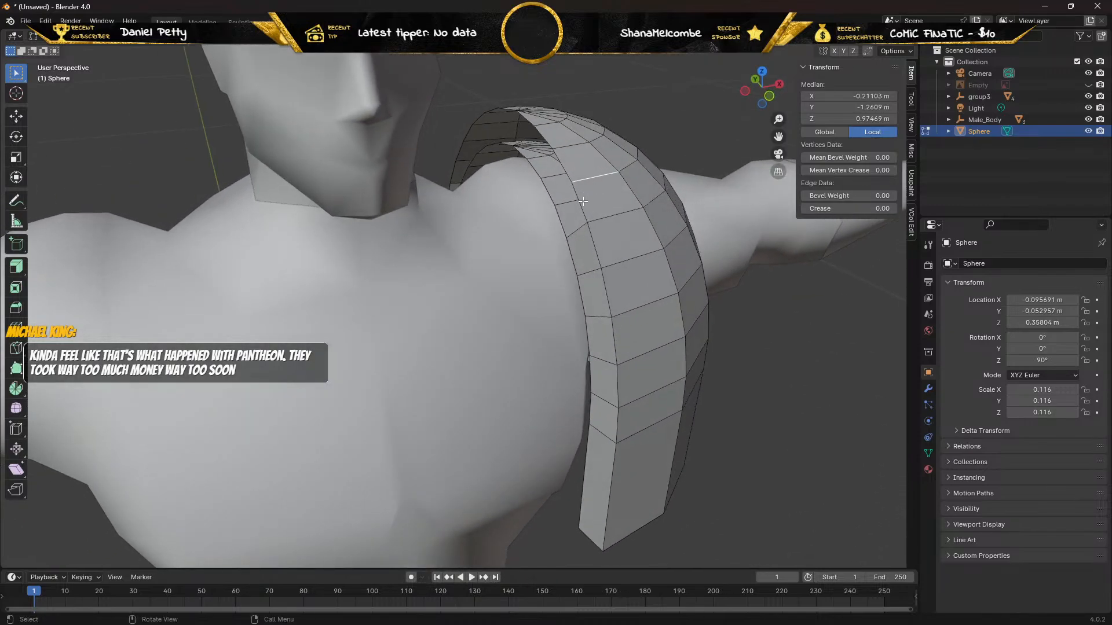
click(572, 213)
shift+click(566, 222)
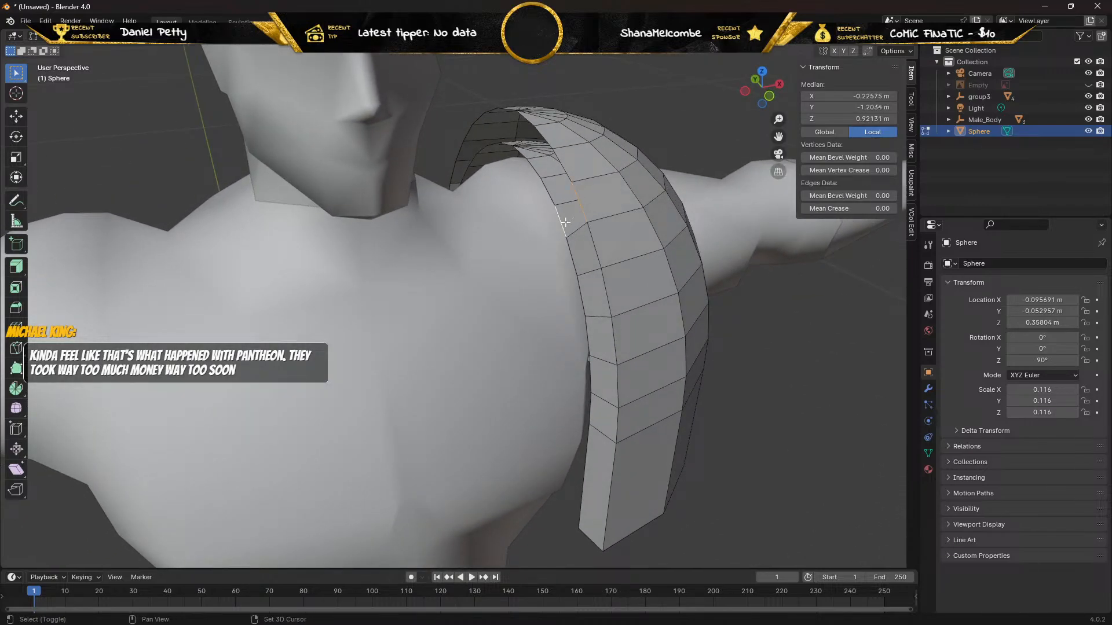
key(f)
click(567, 169)
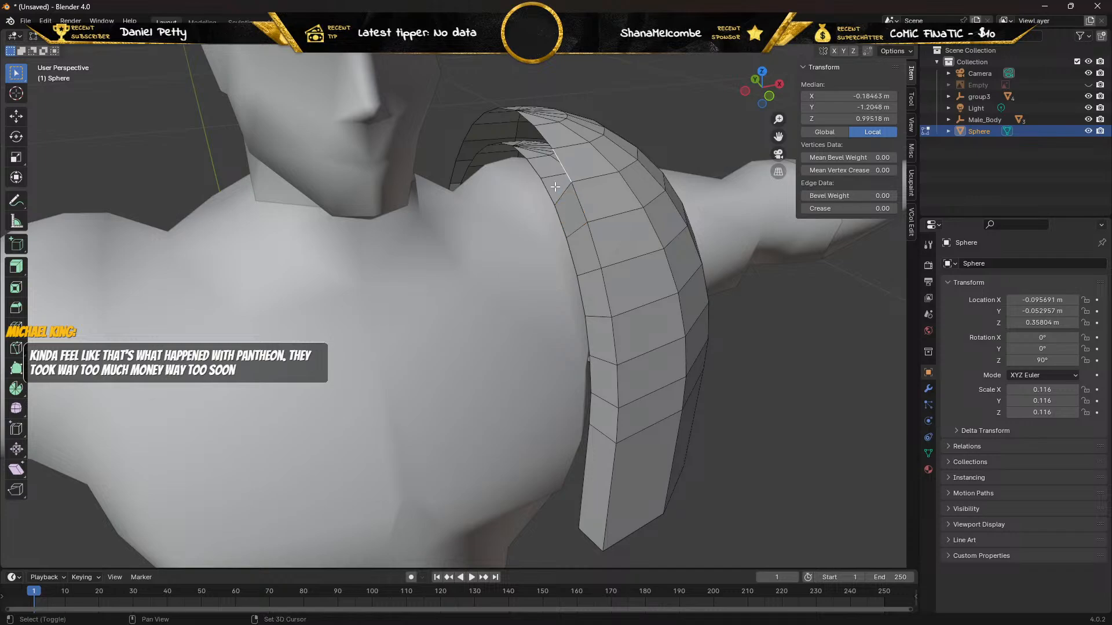
shift+click(549, 190)
key(f)
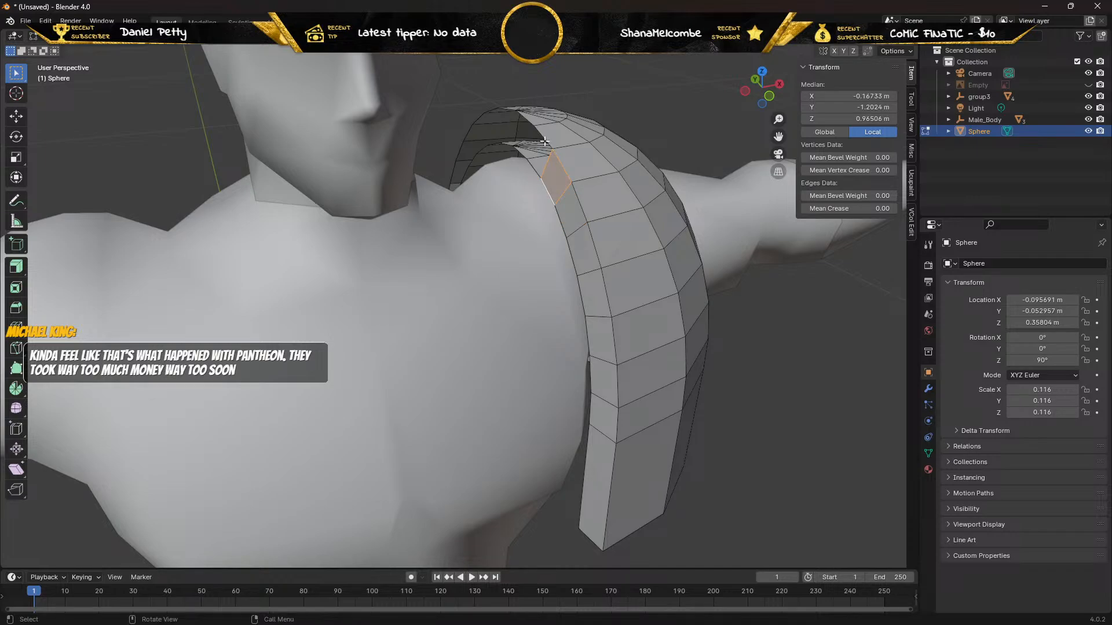
click(543, 144)
shift+click(532, 168)
key(f)
Fill the two gaps between the shells at the crown of the pad's neck-side rim.
click(524, 122)
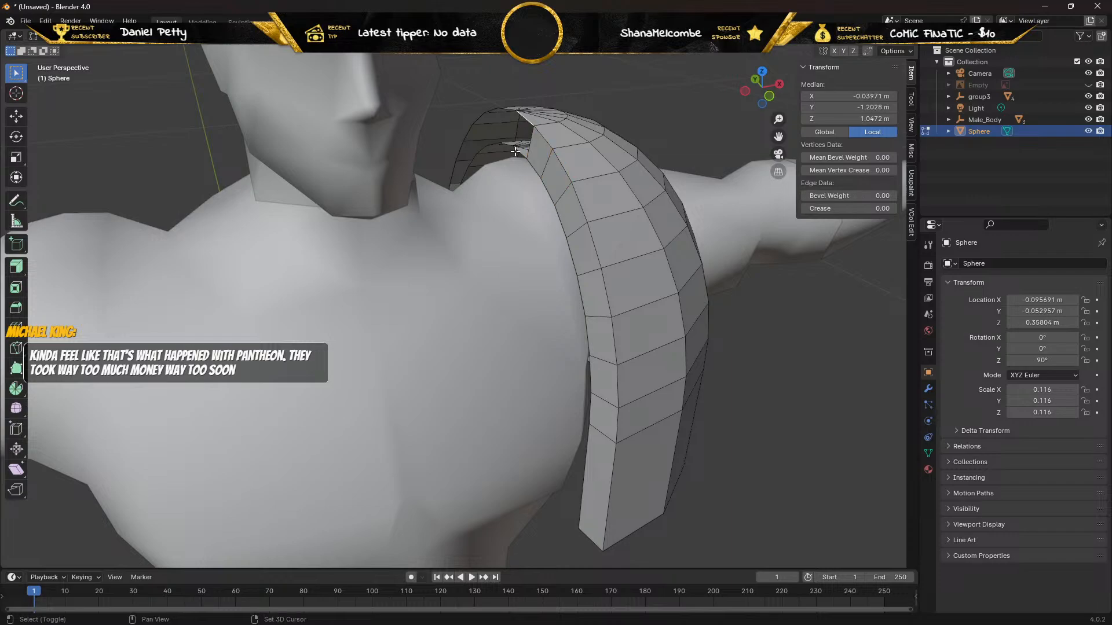
shift+click(518, 151)
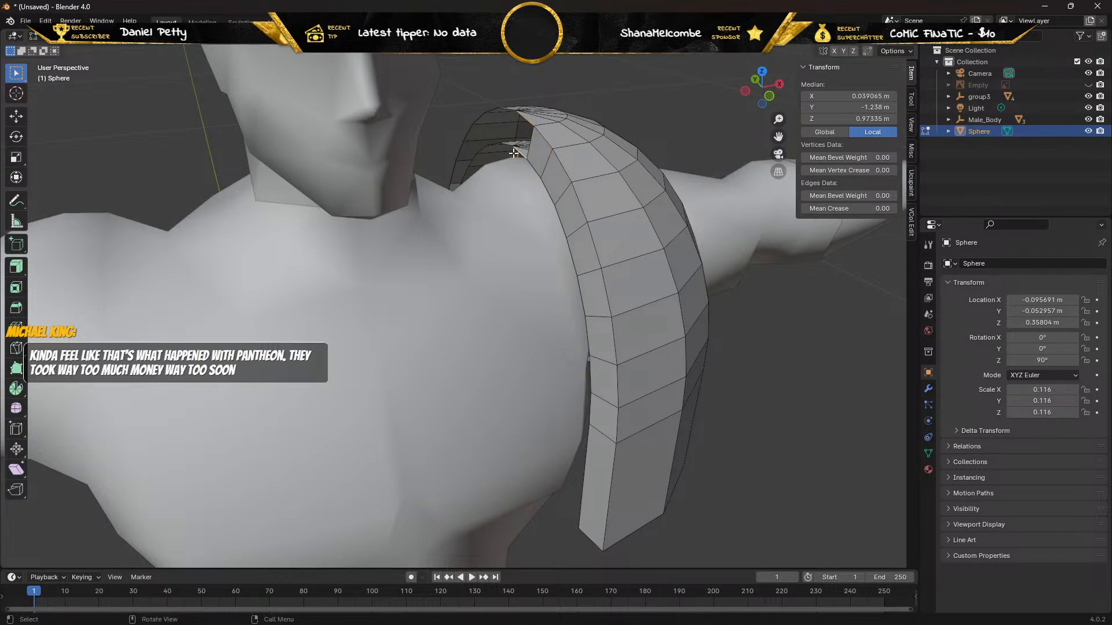
middle_drag(494, 160, 516, 149)
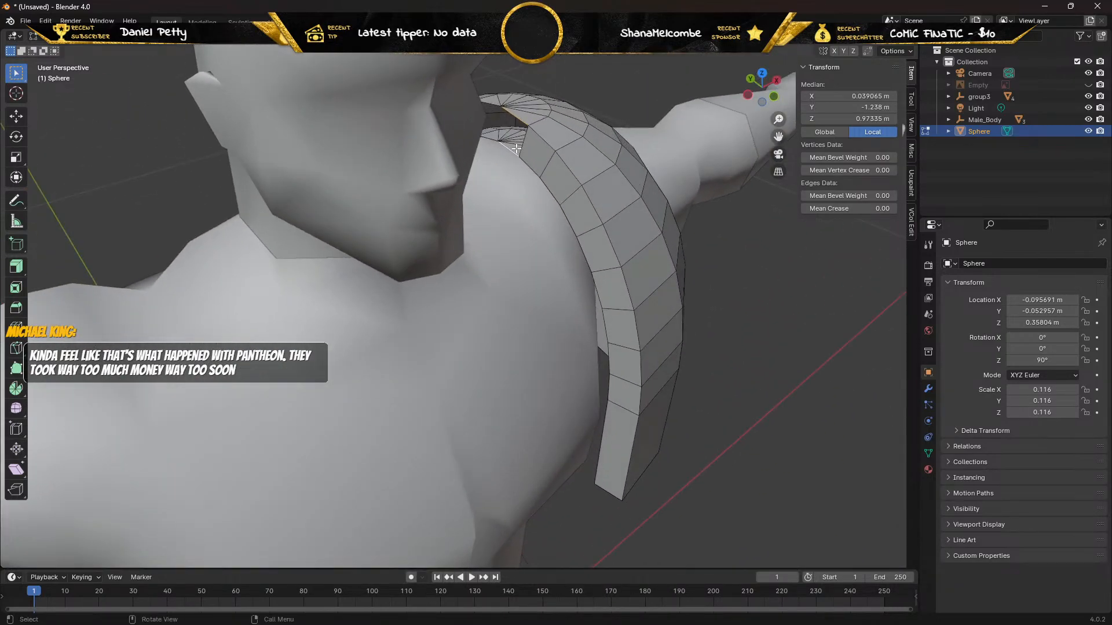
click(511, 152)
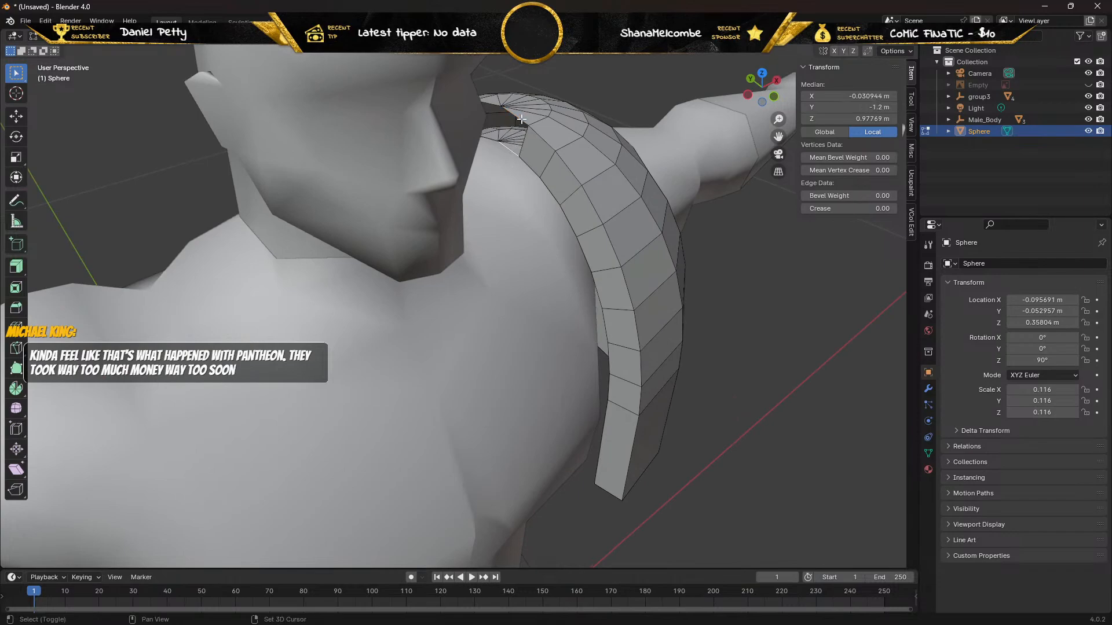
shift+click(521, 120)
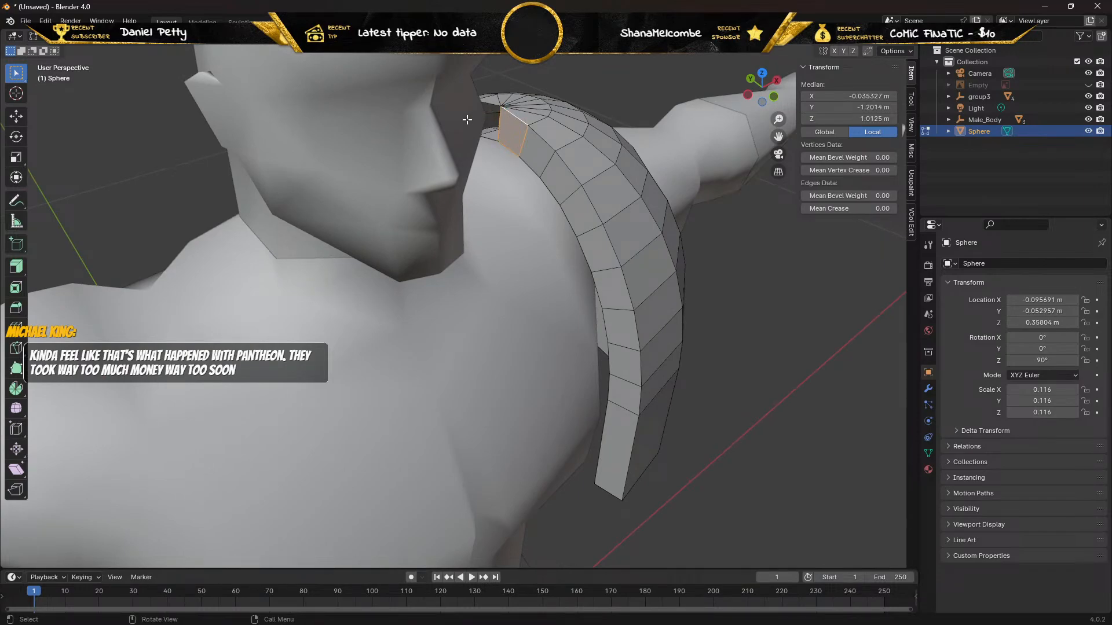
middle_drag(467, 119, 382, 125)
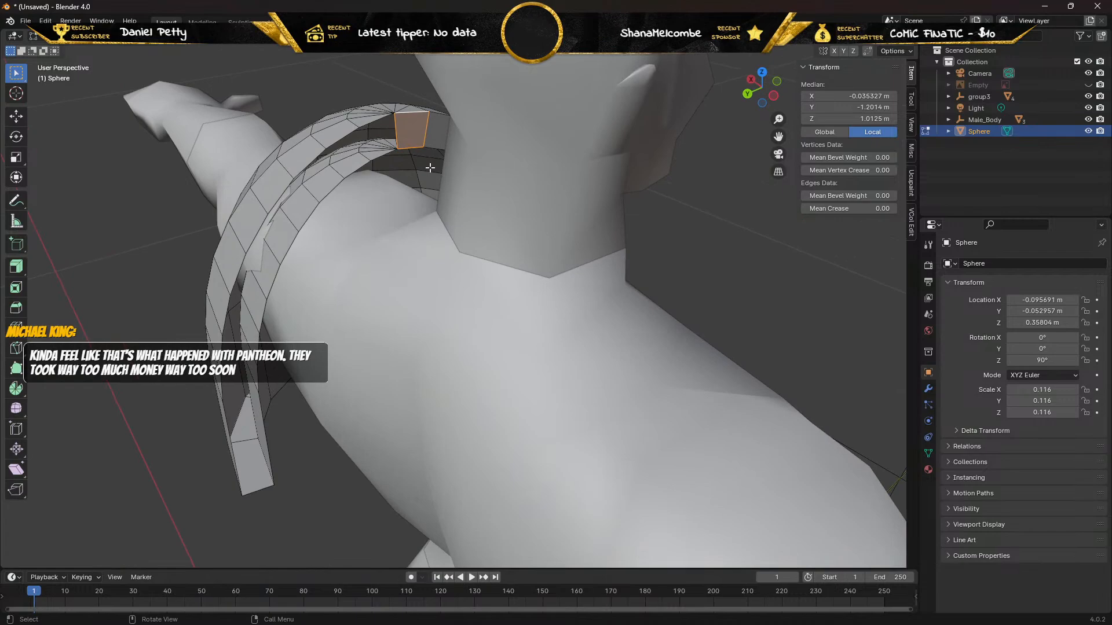
shift+click(370, 123)
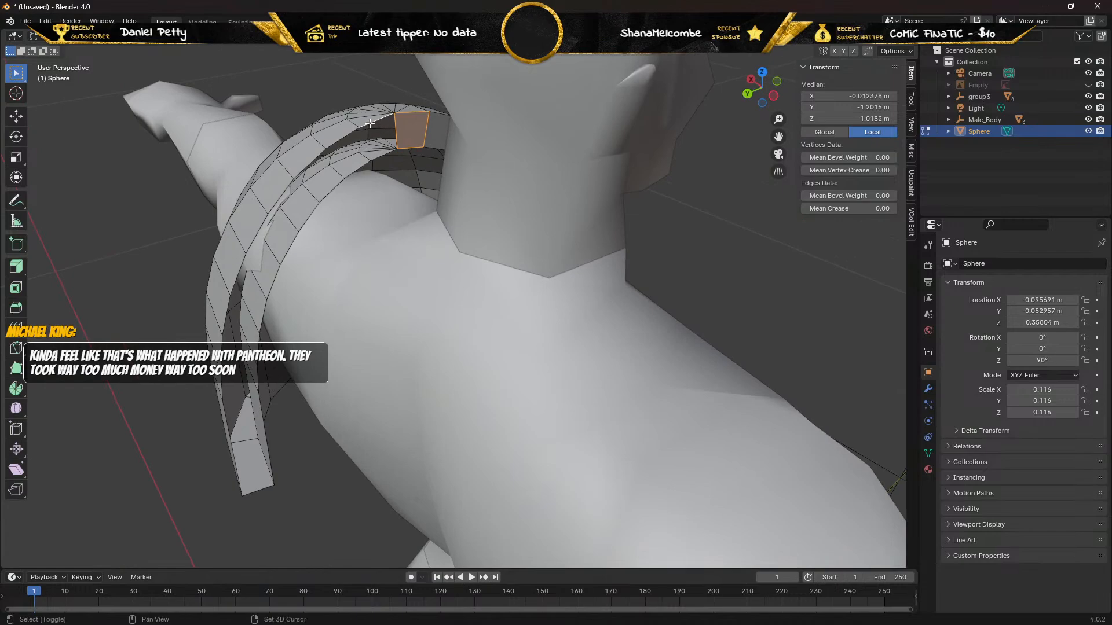
shift+click(383, 156)
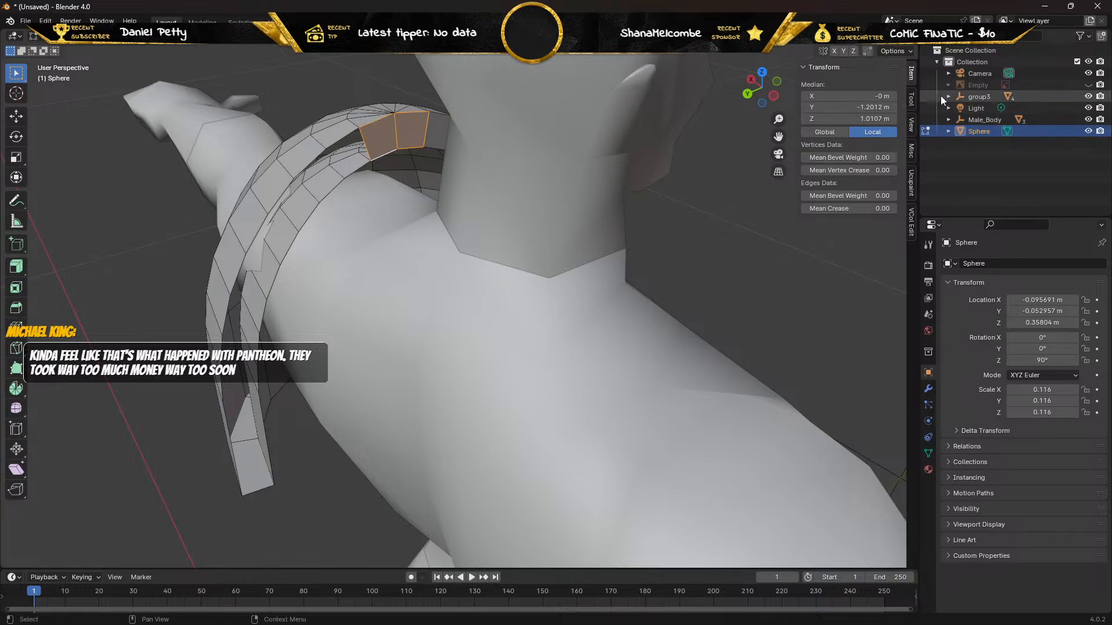
Hide the group3 and Male_Body objects and fill the first gap behind the crown of the pad's neck-side rim.
click(1088, 96)
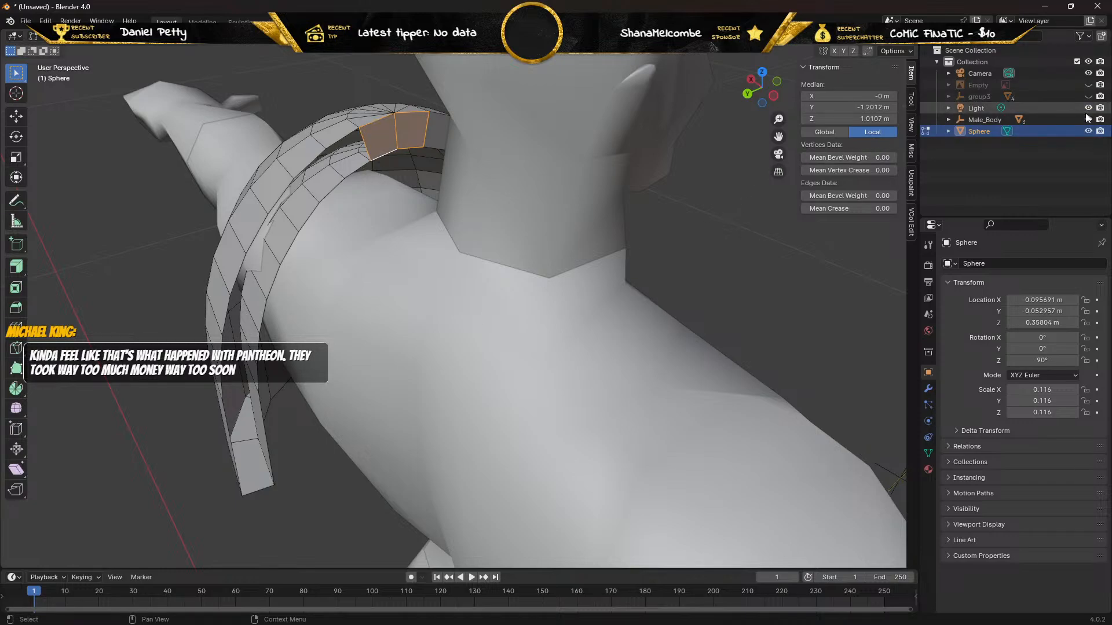
click(1088, 119)
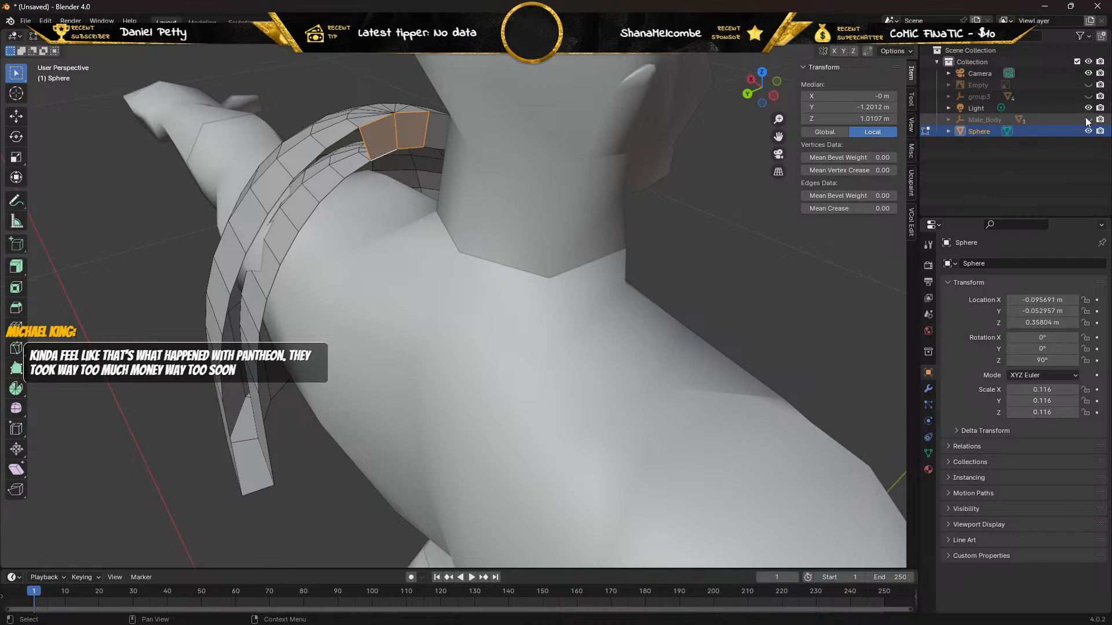
click(338, 141)
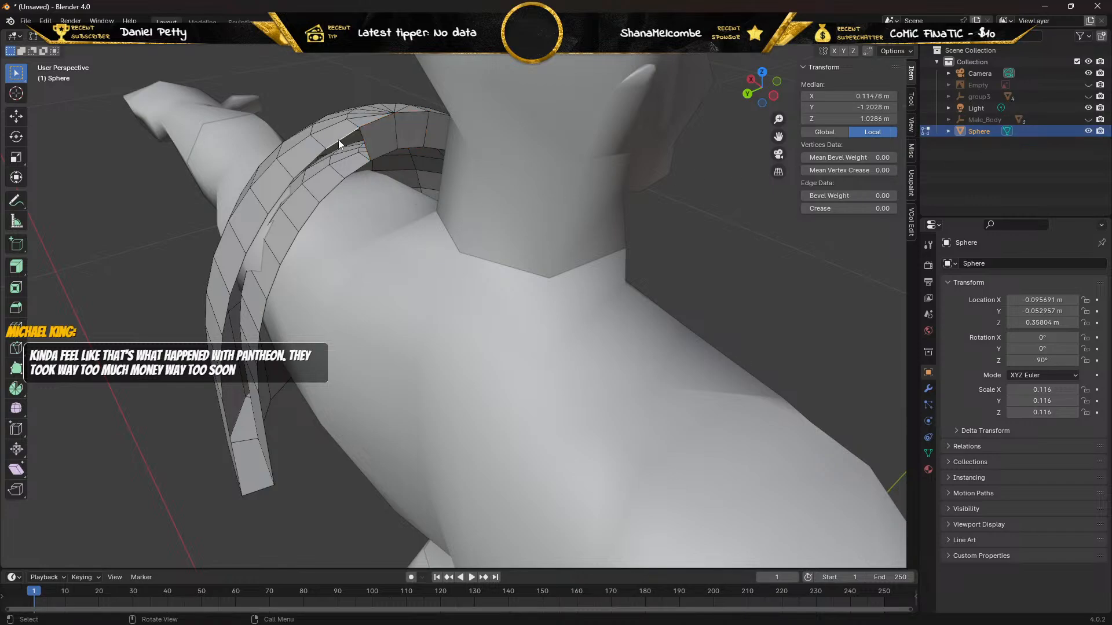
shift+click(355, 169)
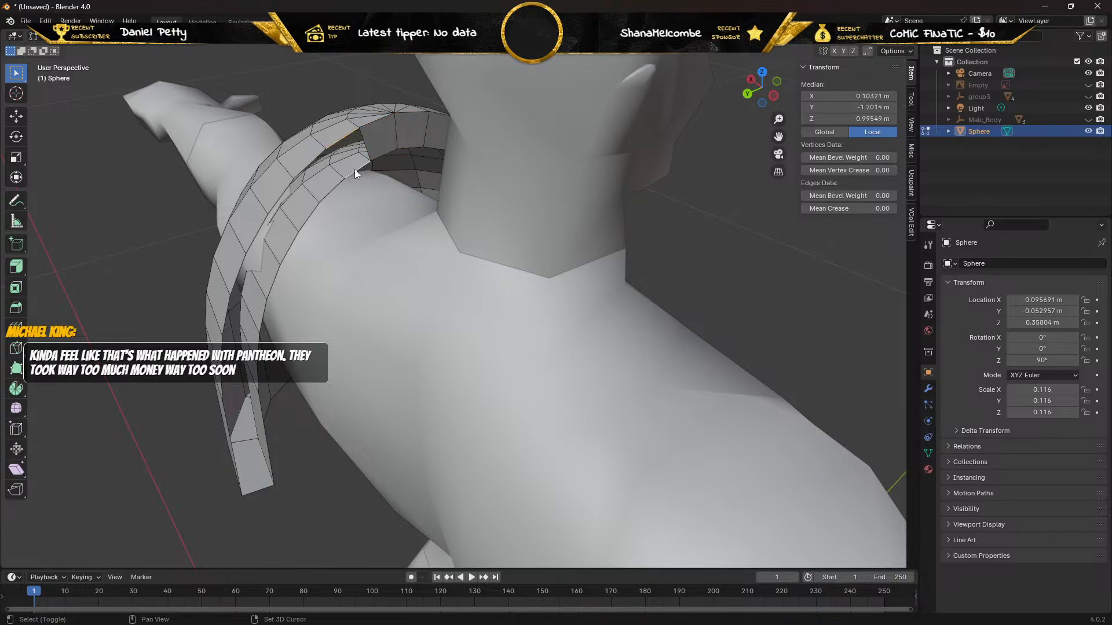
key(f)
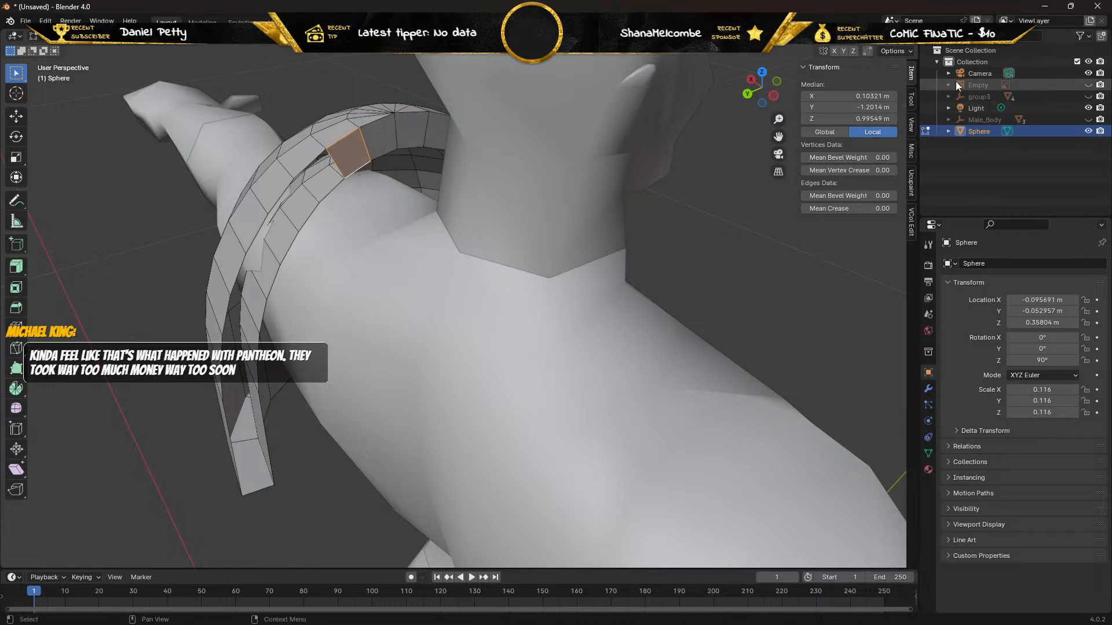
Hide the Camera and Light objects while keeping the collection itself shown.
click(1088, 61)
click(1088, 62)
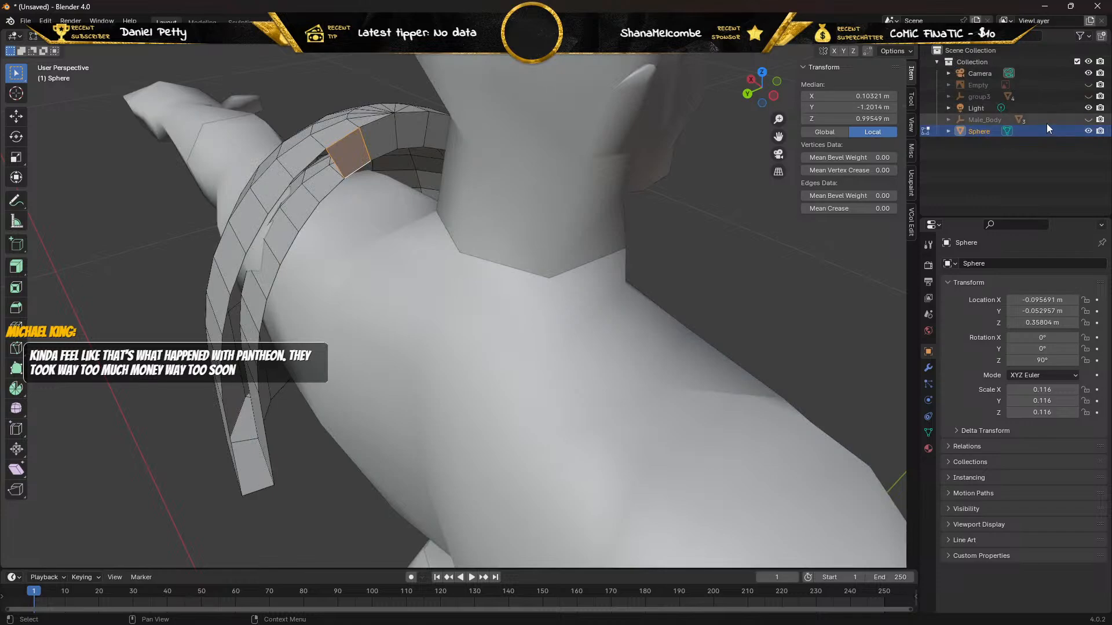
click(1088, 73)
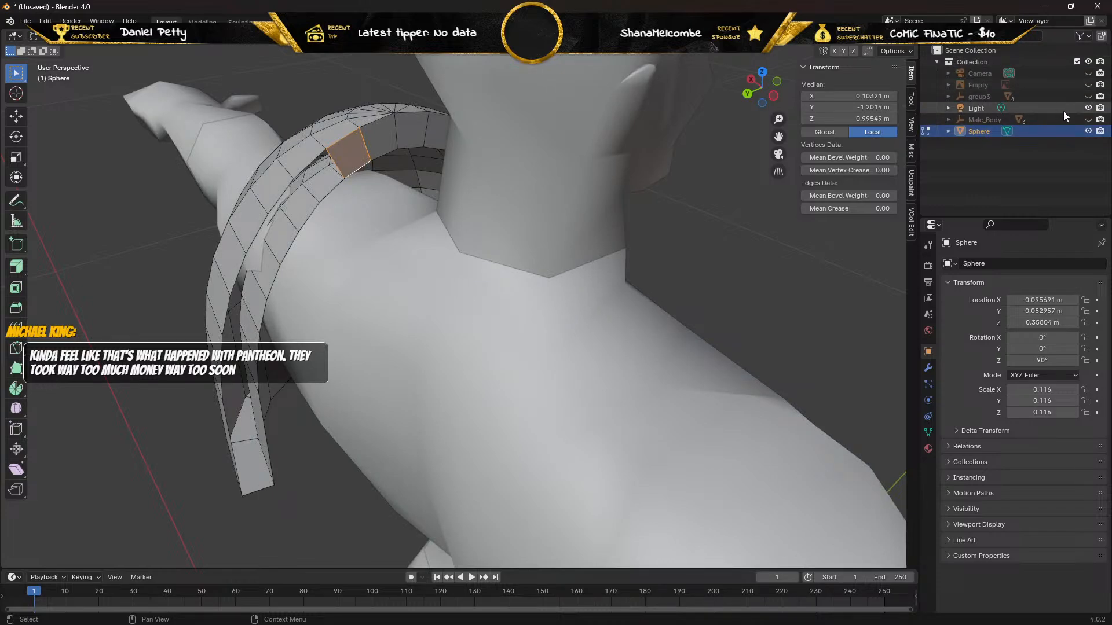
click(1088, 108)
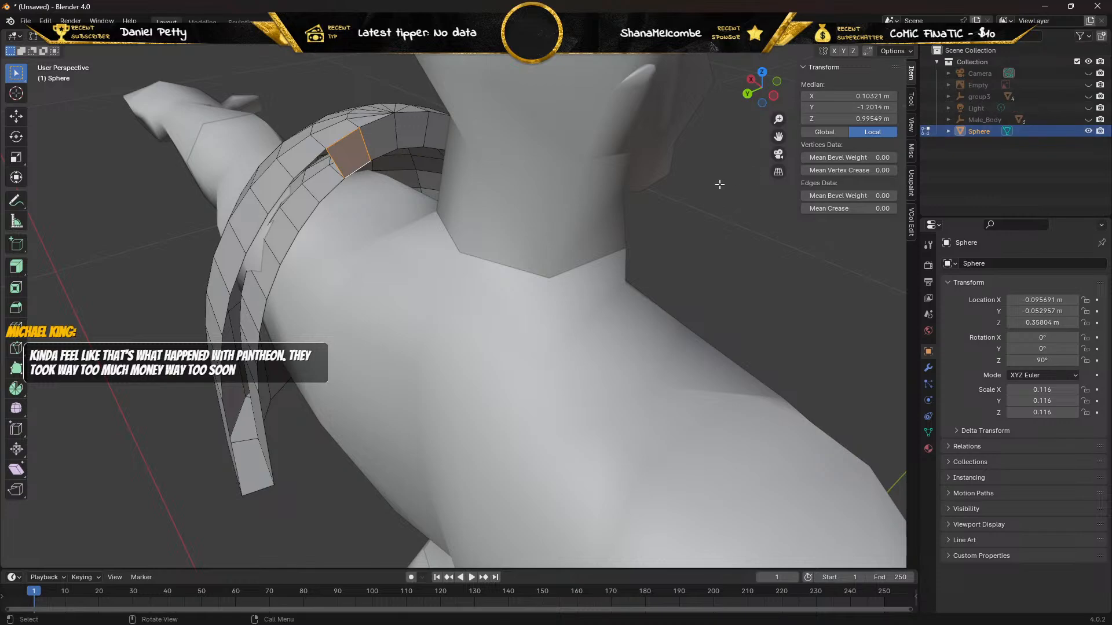
Fill three more gaps between the shells, working down the upper back of the pad's neck-side rim.
scroll(619, 208, down, 5)
scroll(619, 208, up, 3)
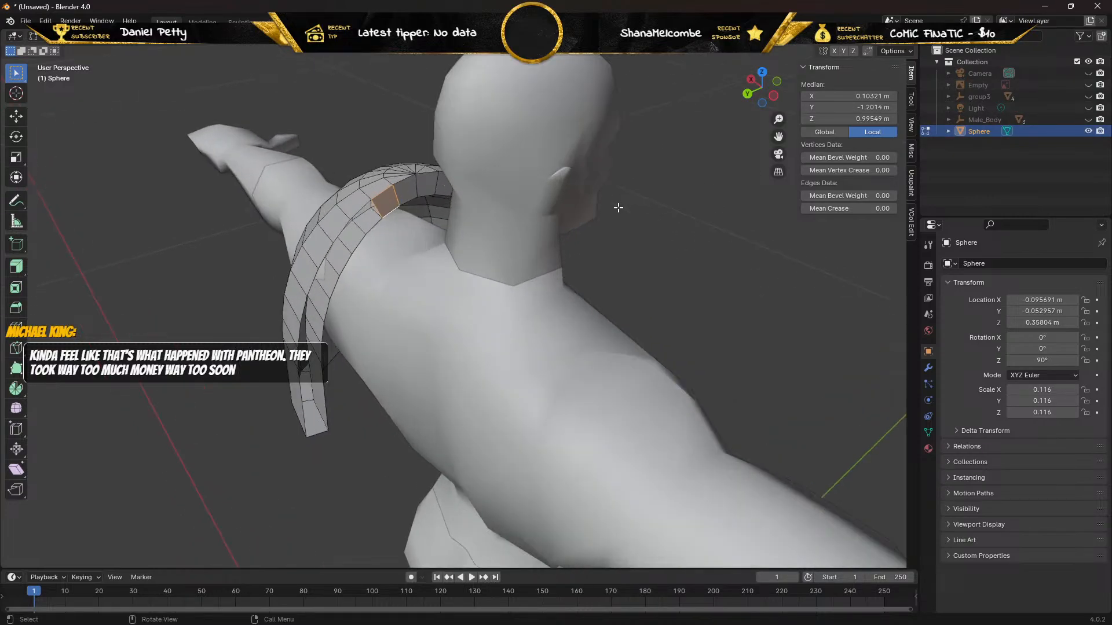
shift+click(374, 225)
middle_drag(374, 224, 352, 227)
scroll(351, 227, down, 12)
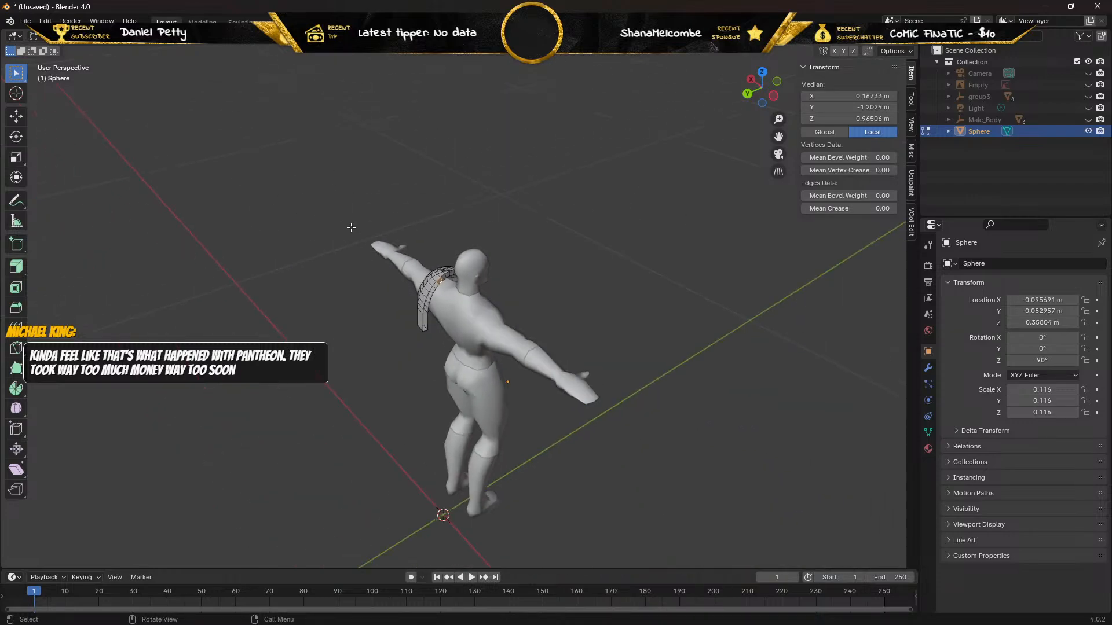
scroll(352, 228, up, 12)
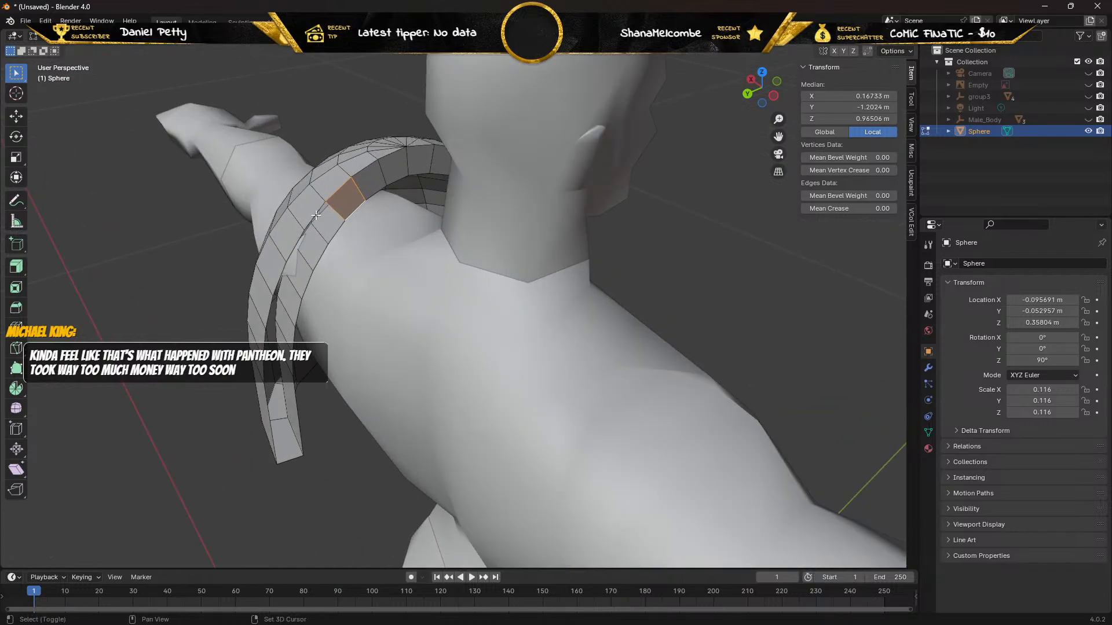
shift+click(318, 221)
click(295, 238)
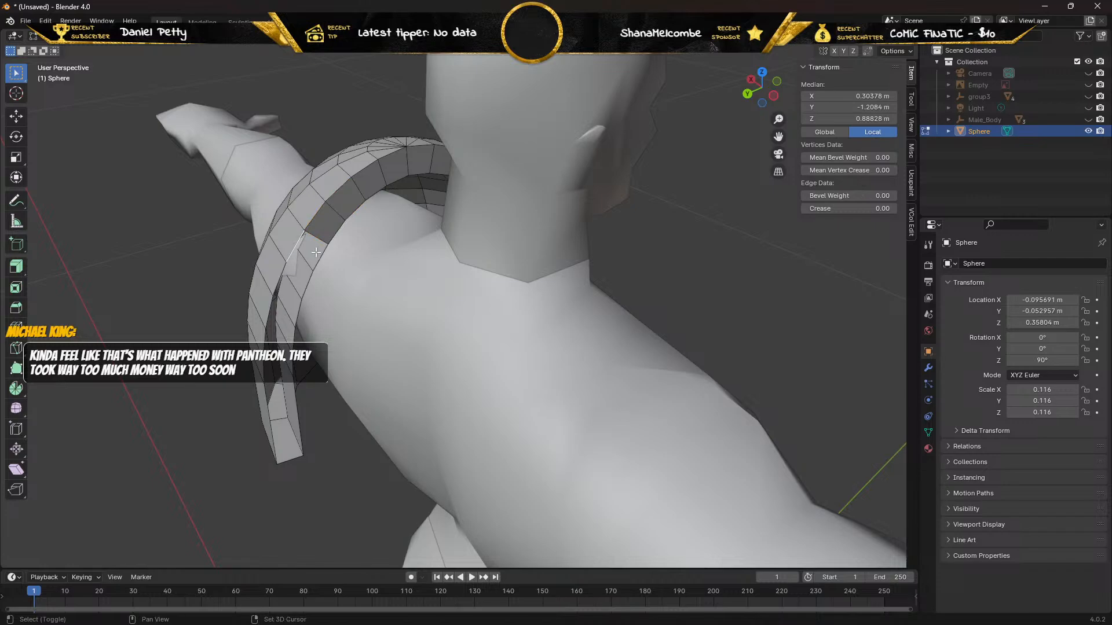
shift+click(317, 254)
key(f)
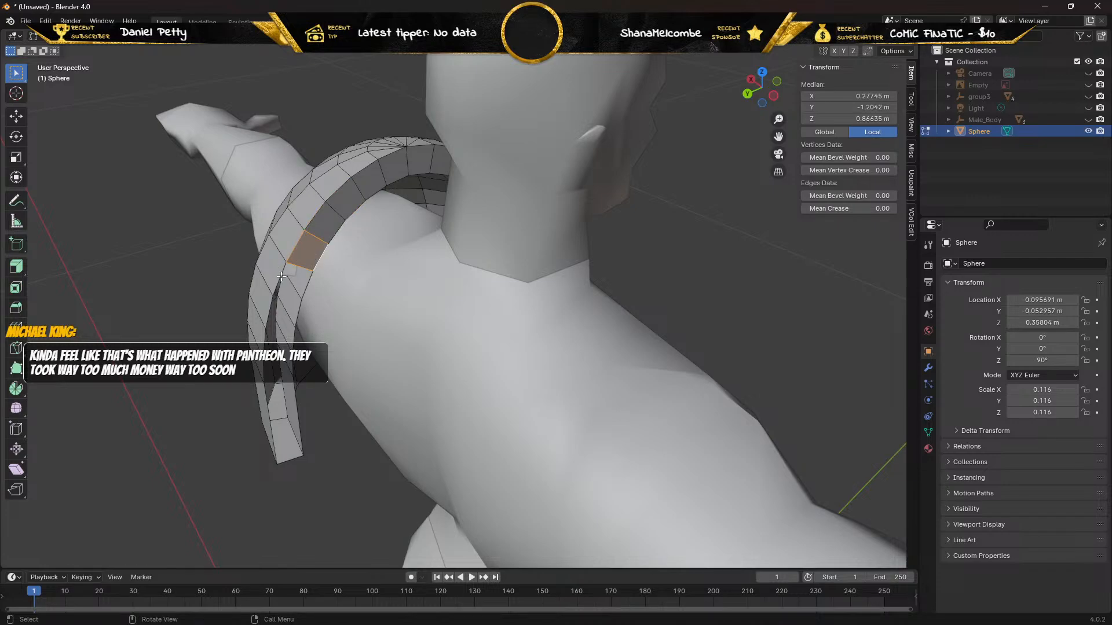
Fill the next two gaps between the shells around mid-height on the back of the pad's neck-side rim.
click(276, 279)
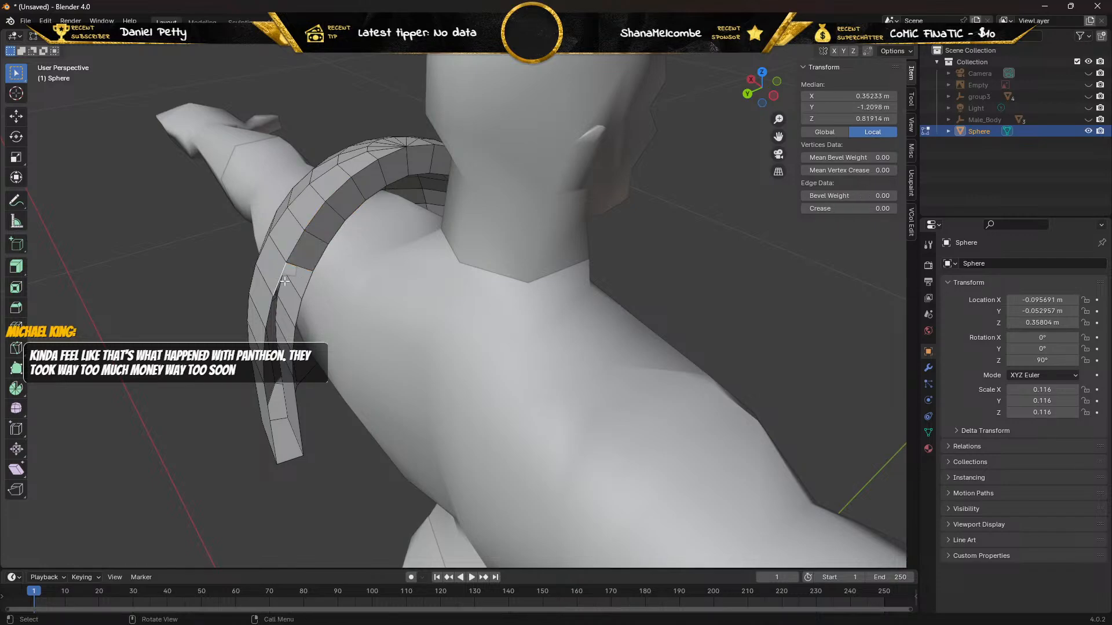
shift+click(304, 284)
key(f)
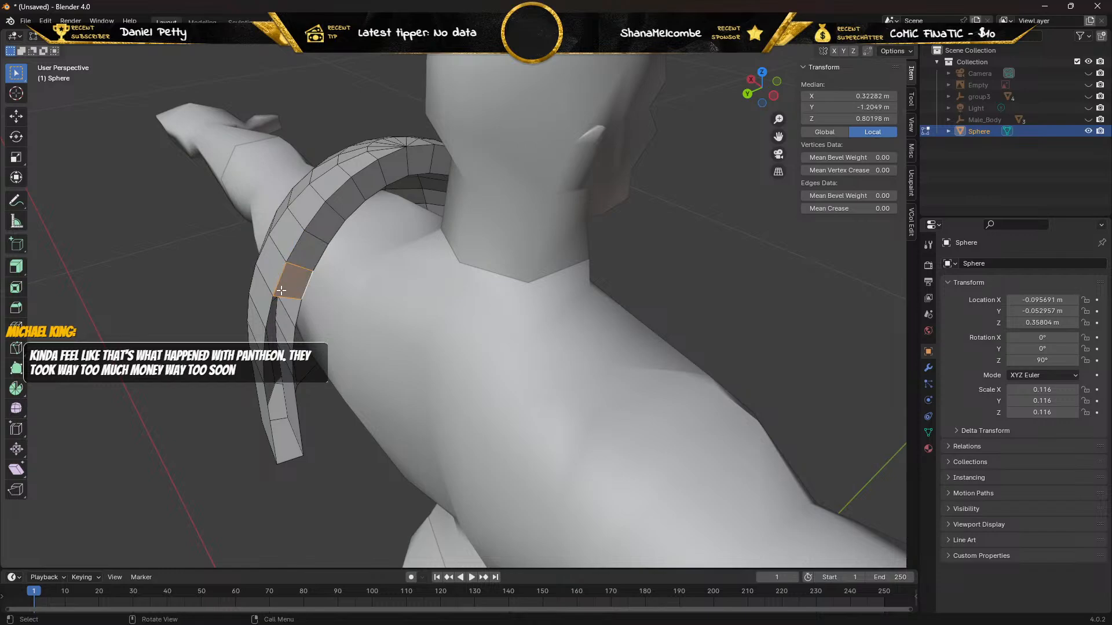
click(272, 304)
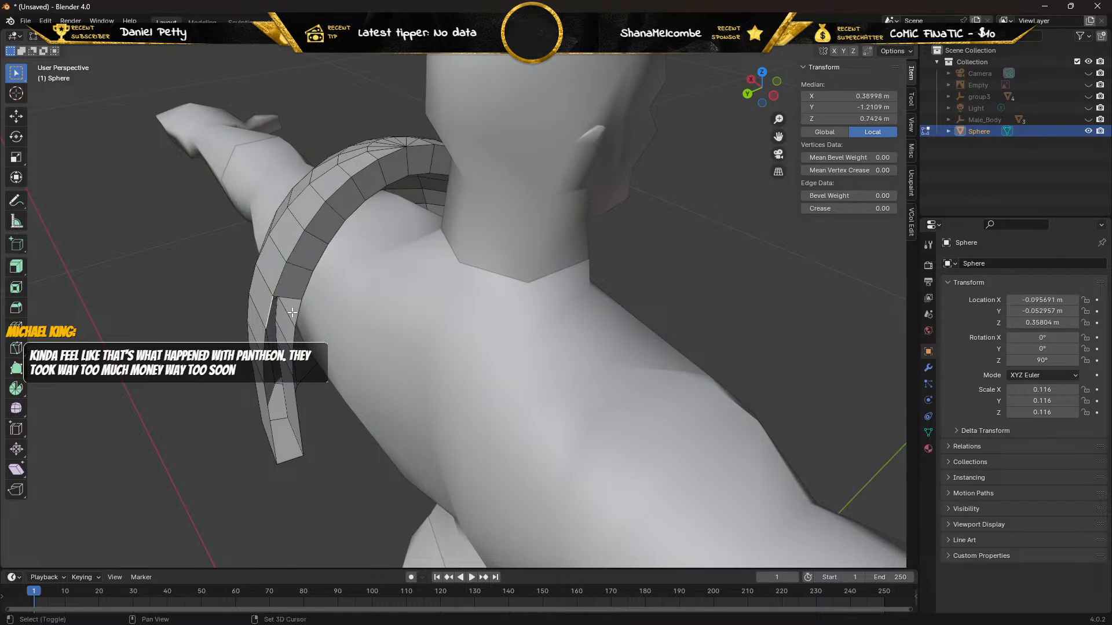
shift+click(294, 313)
shift+click(292, 313)
shift+click(296, 313)
key(f)
Fill two more gaps on the lower back of the pad's neck-side rim, leaving only the lowest one open.
click(265, 340)
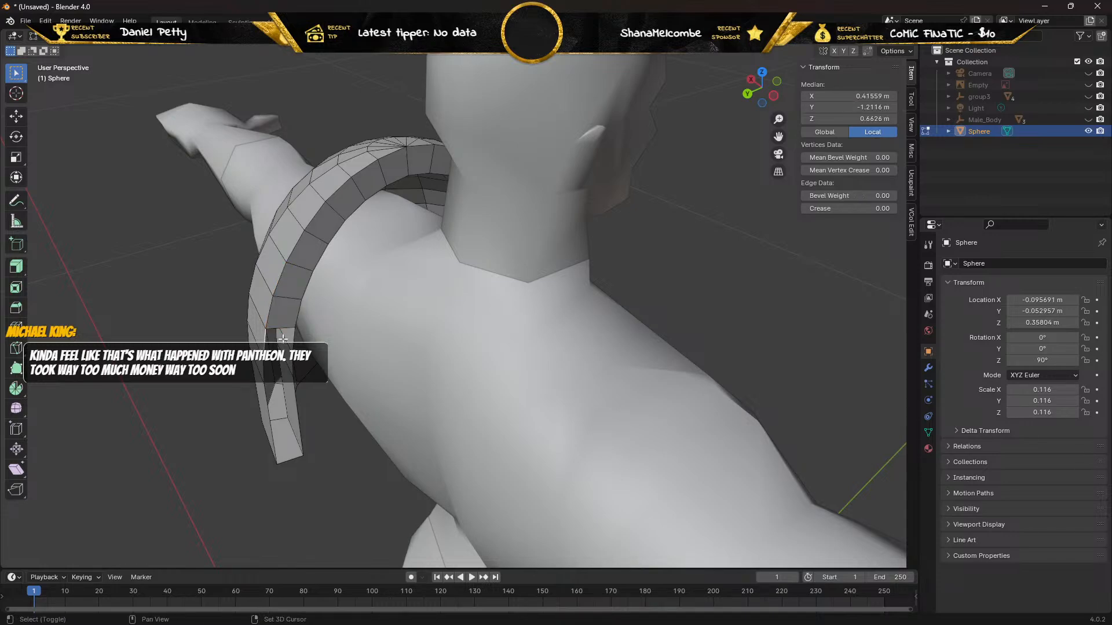
shift+click(290, 338)
shift+click(290, 338)
shift+click(295, 336)
key(f)
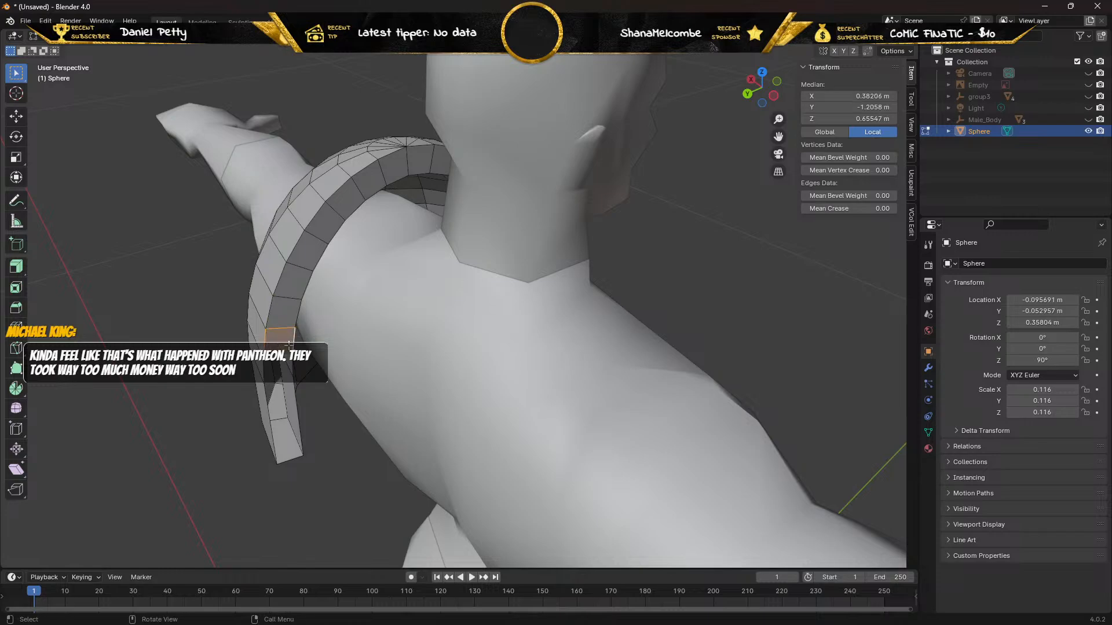
click(265, 366)
shift+click(290, 370)
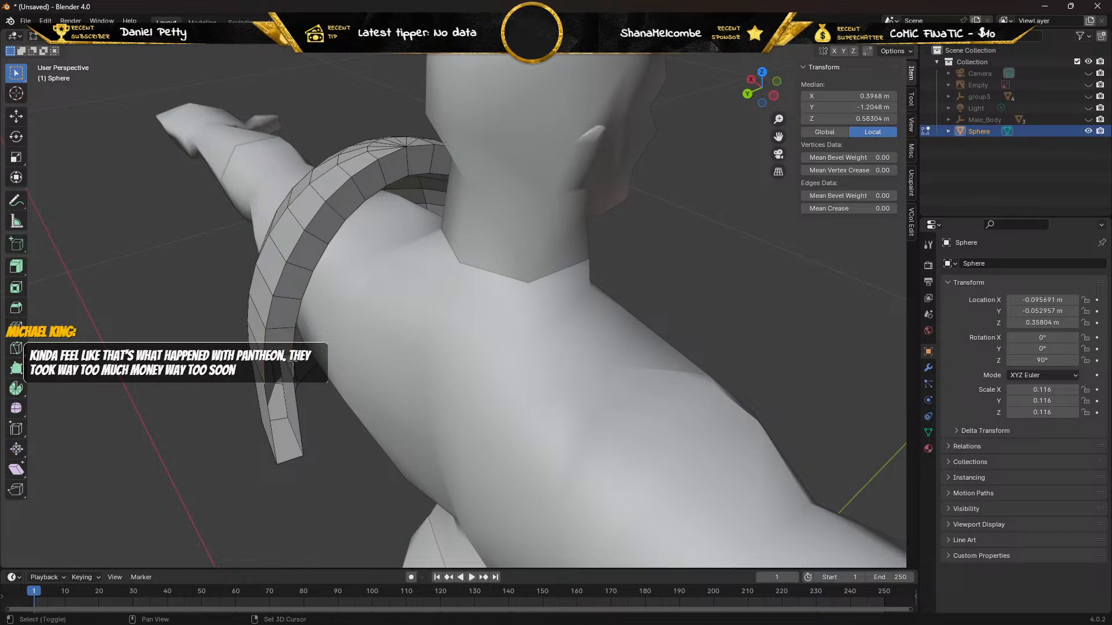
key(f)
Fill the last gap at the bottom back end of the pad's neck-side rim and check the closed pad from the front and outer side.
click(269, 399)
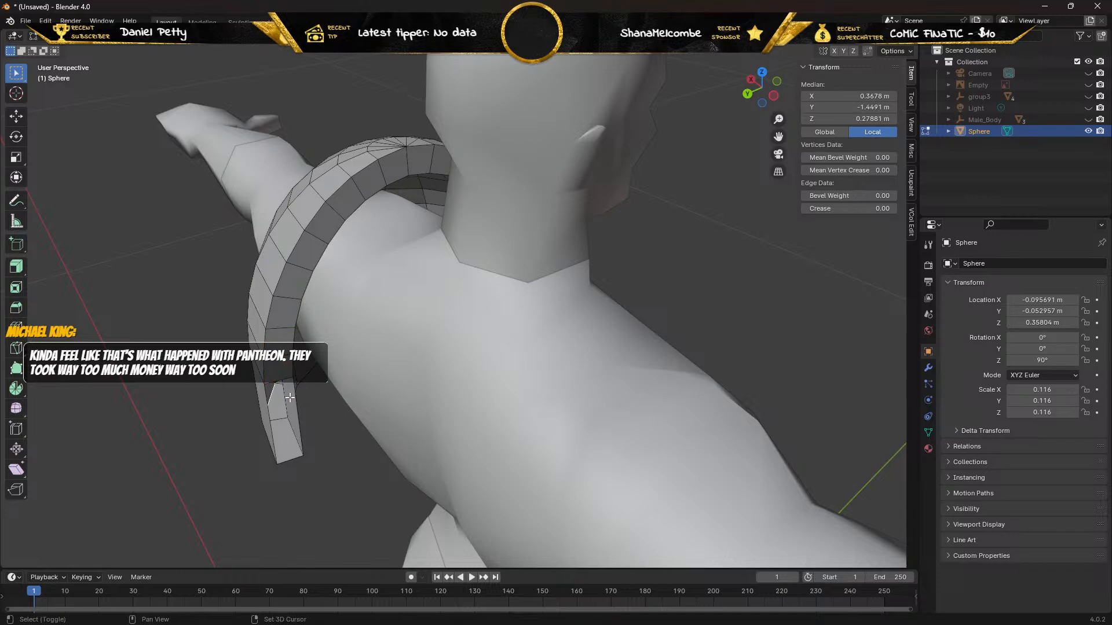
click(265, 405)
click(268, 406)
shift+click(295, 400)
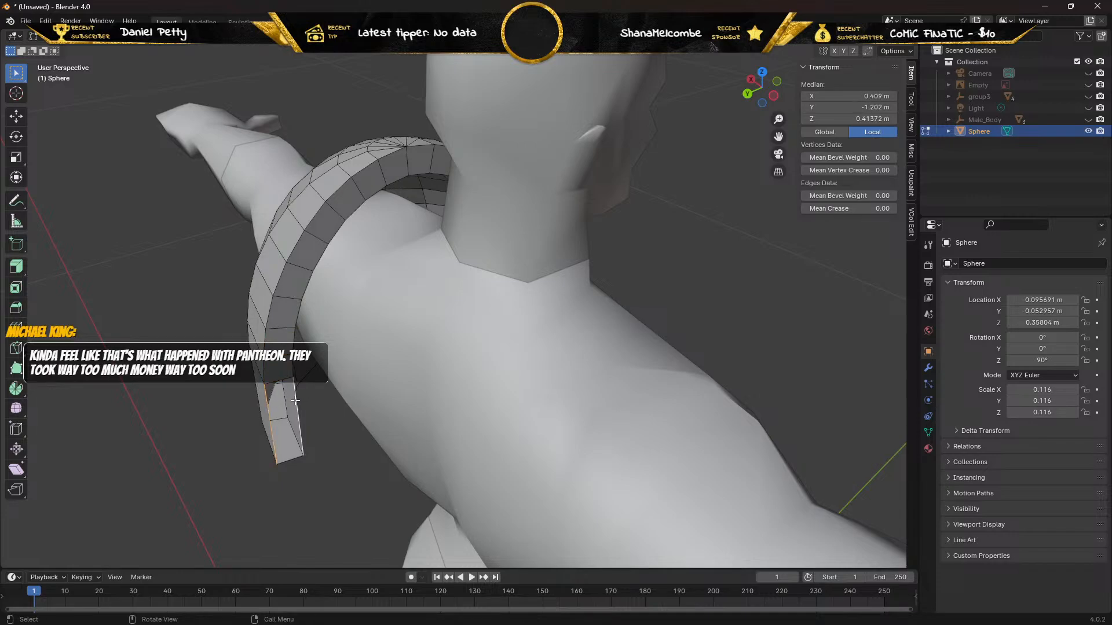
key(f)
middle_drag(295, 400, 159, 313)
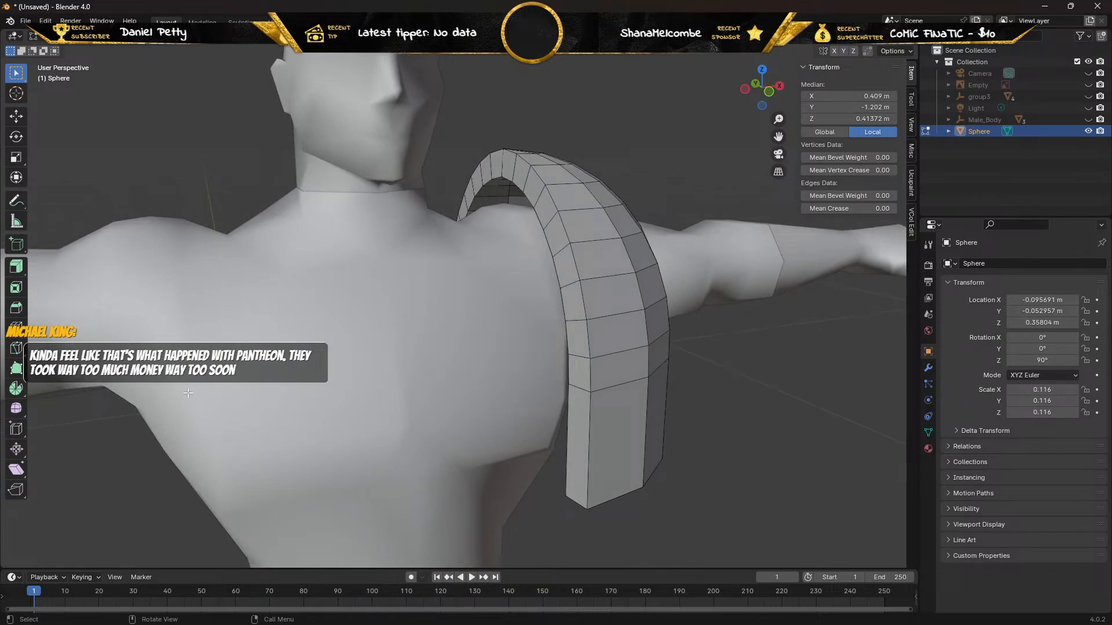
middle_drag(188, 393, 137, 280)
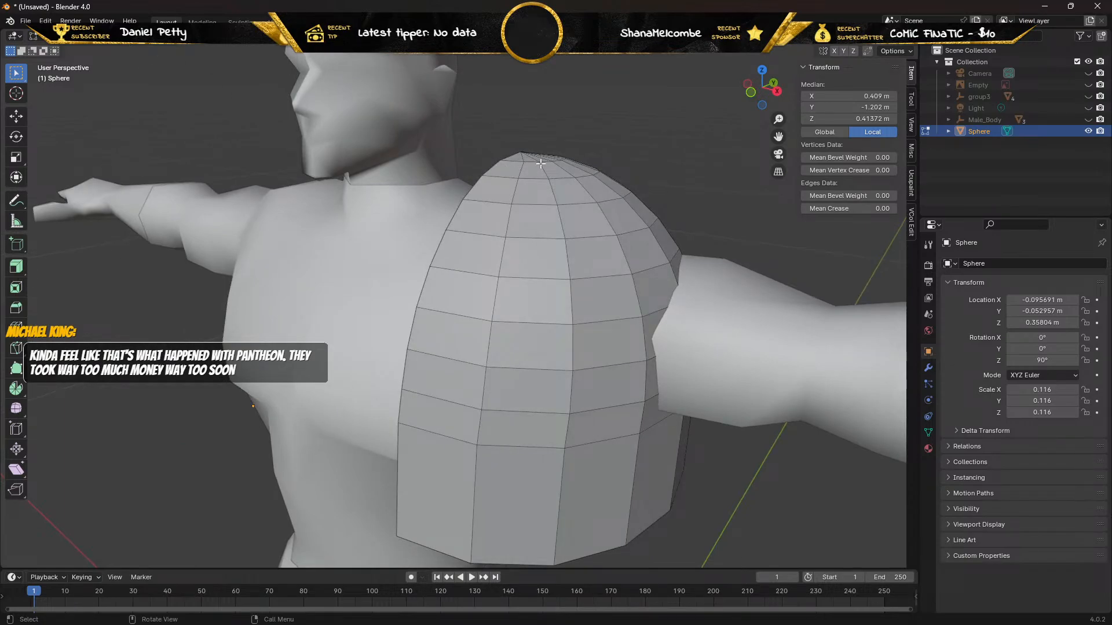
Select all the faces of the pad's outer surface, including the small triangles around its crown.
key(KP_1)
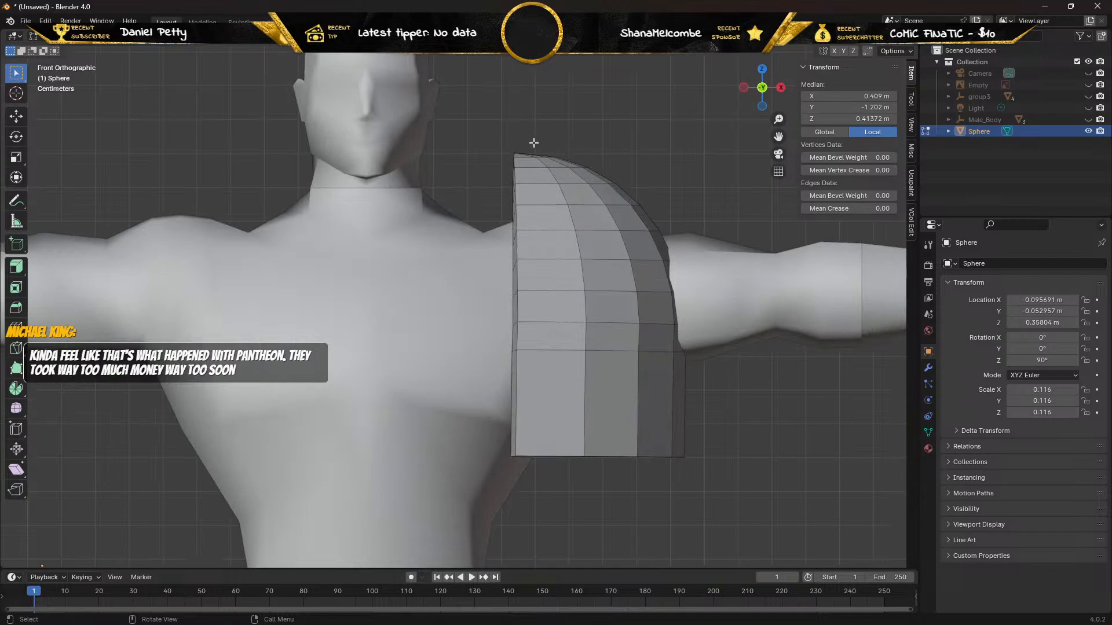
drag(533, 142, 709, 441)
middle_drag(643, 278, 235, 92)
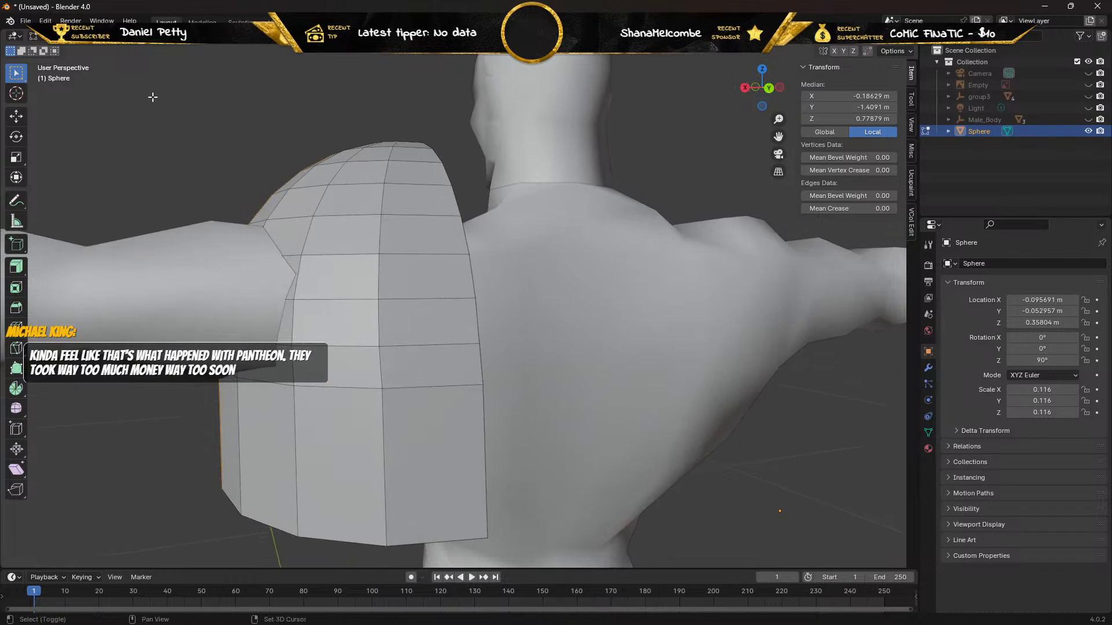
drag(153, 95, 408, 451)
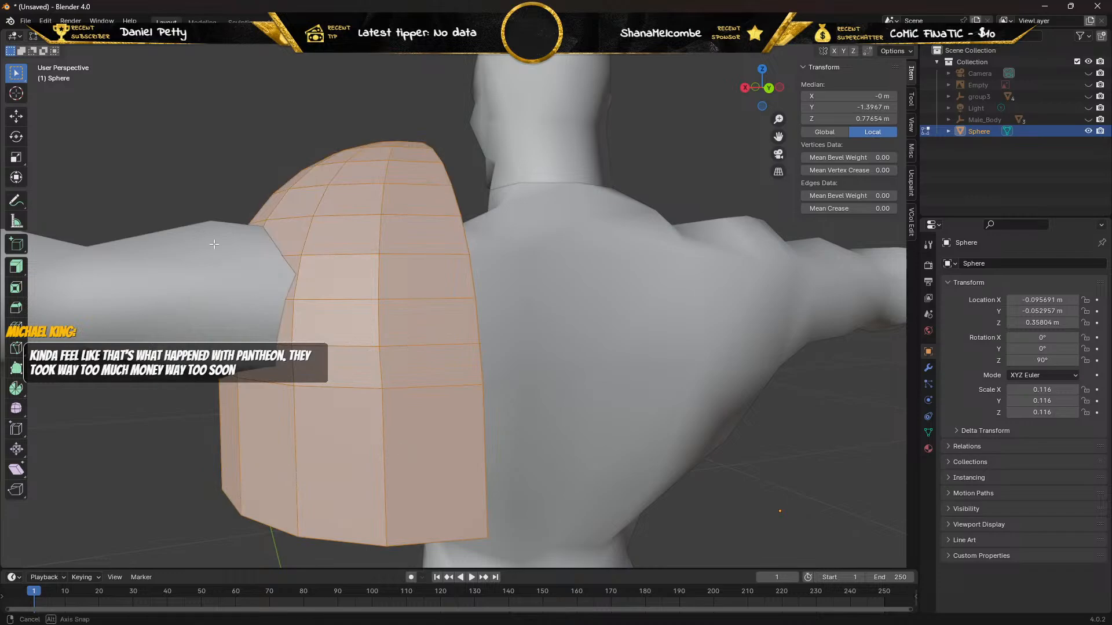
middle_drag(408, 451, 231, 304)
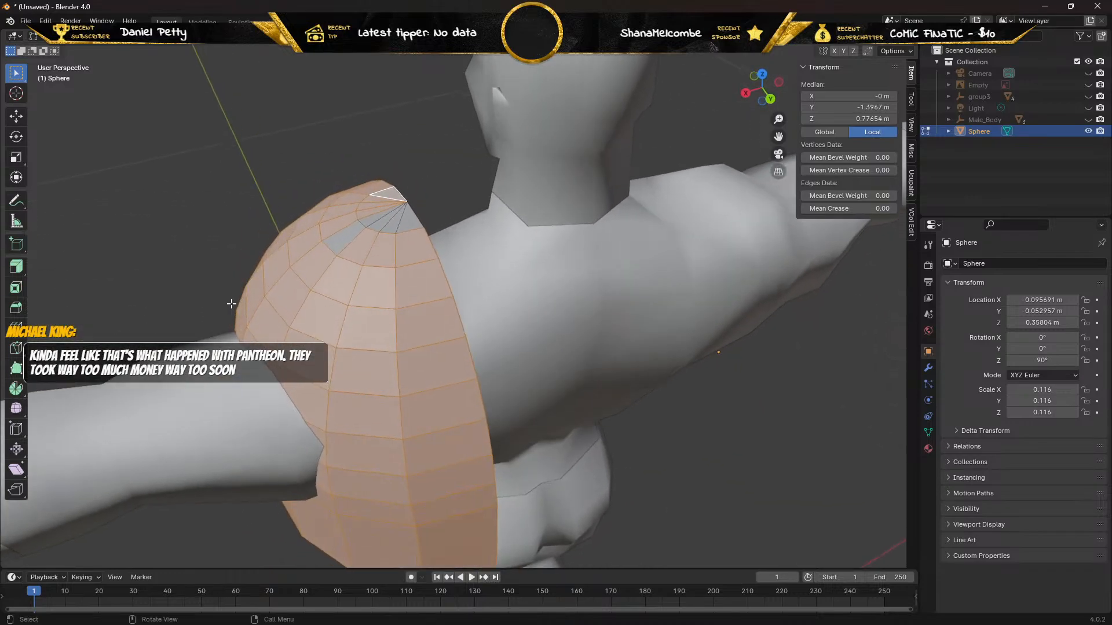
shift+click(342, 237)
shift+click(377, 217)
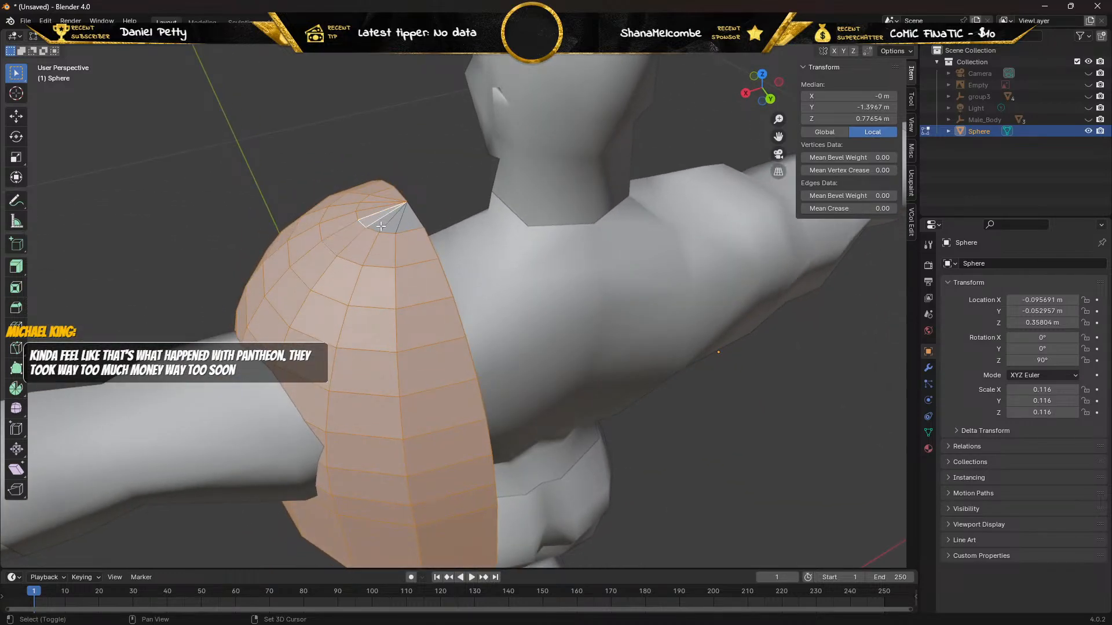
shift+click(397, 227)
Try insetting the selected outer faces of the pad with the Inset Faces tool and undo the attempt.
click(16, 289)
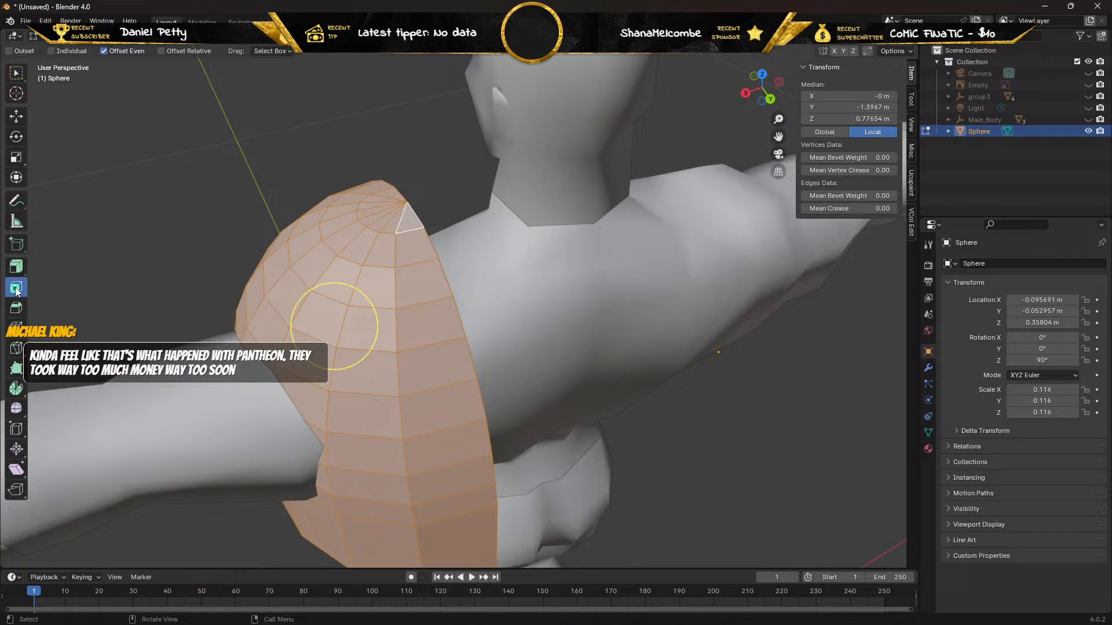
drag(303, 303, 249, 401)
middle_drag(249, 400, 191, 311)
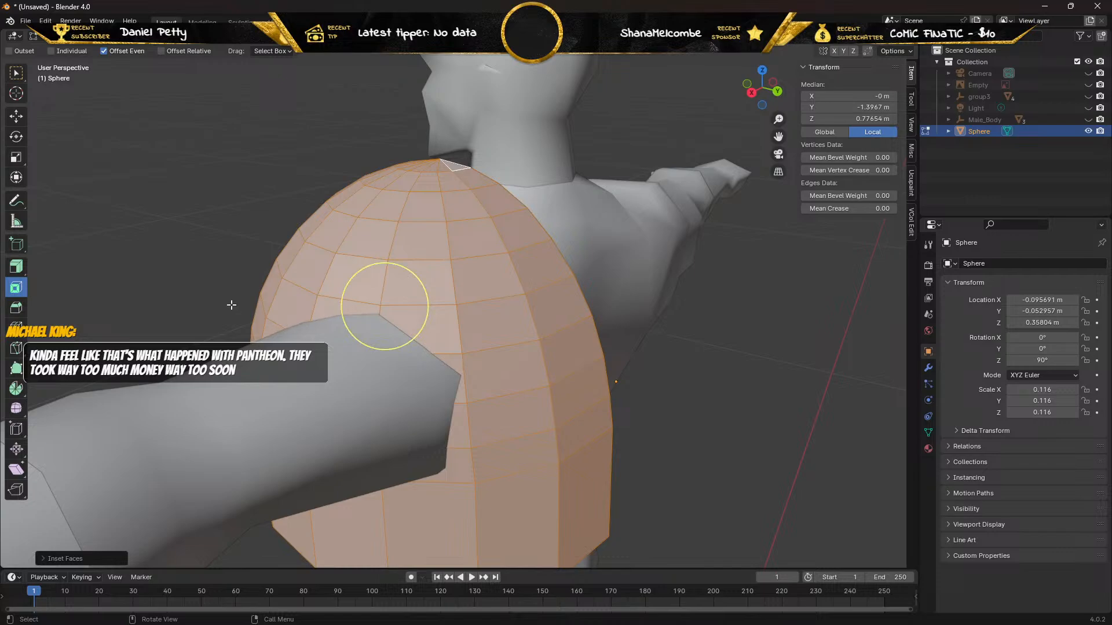
drag(231, 306, 292, 305)
key(ctrl+z)
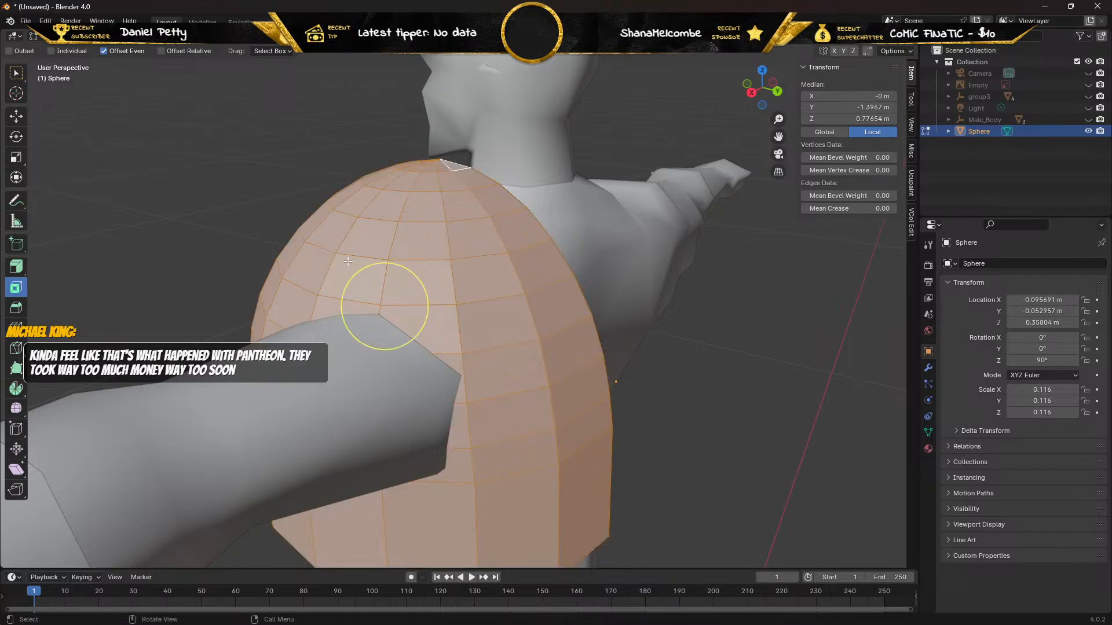
Inset the pad's outer faces by about 0.053 m to form a narrow border along its edges.
drag(366, 268, 372, 300)
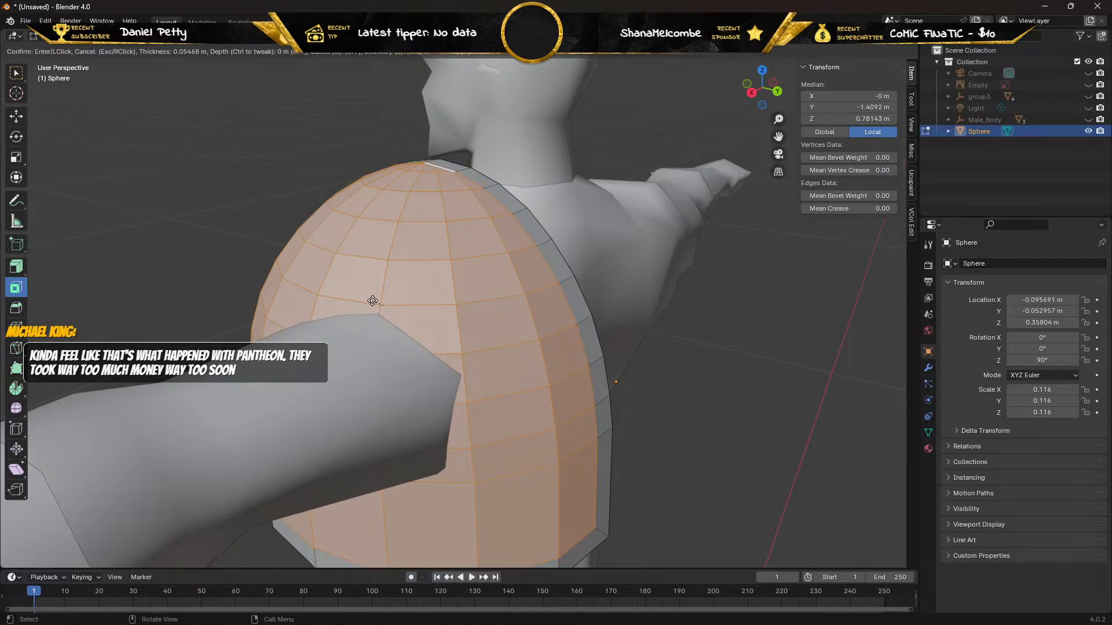
drag(372, 301, 399, 302)
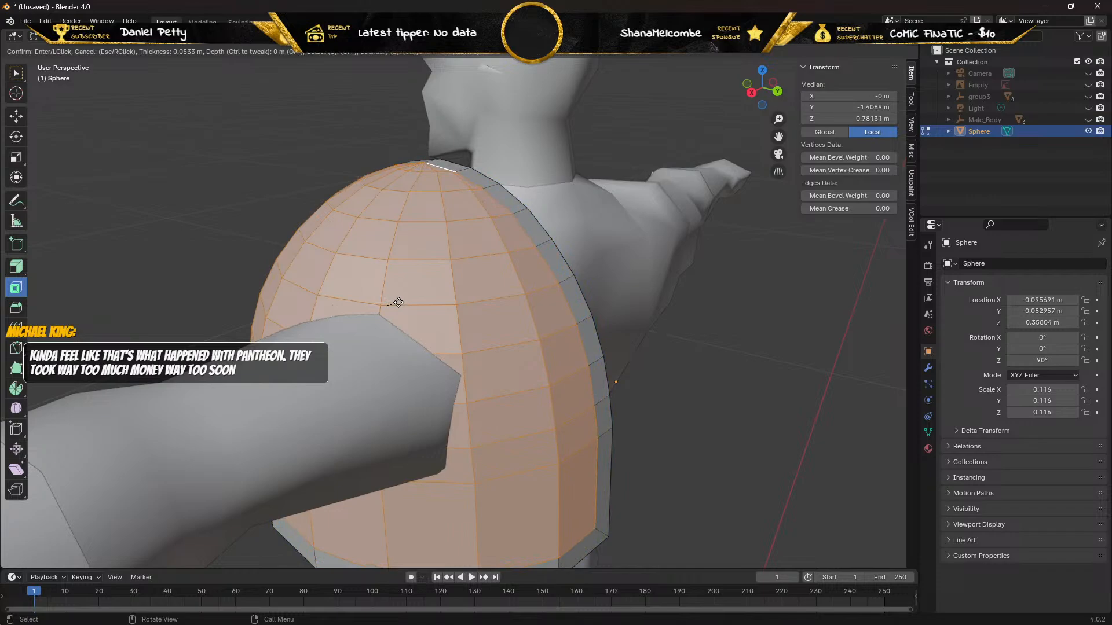
click(398, 302)
Try extruding the inset region inward along its normals, undo both the extrusion and the inset, and return to the selection tool.
middle_drag(367, 293, 601, 301)
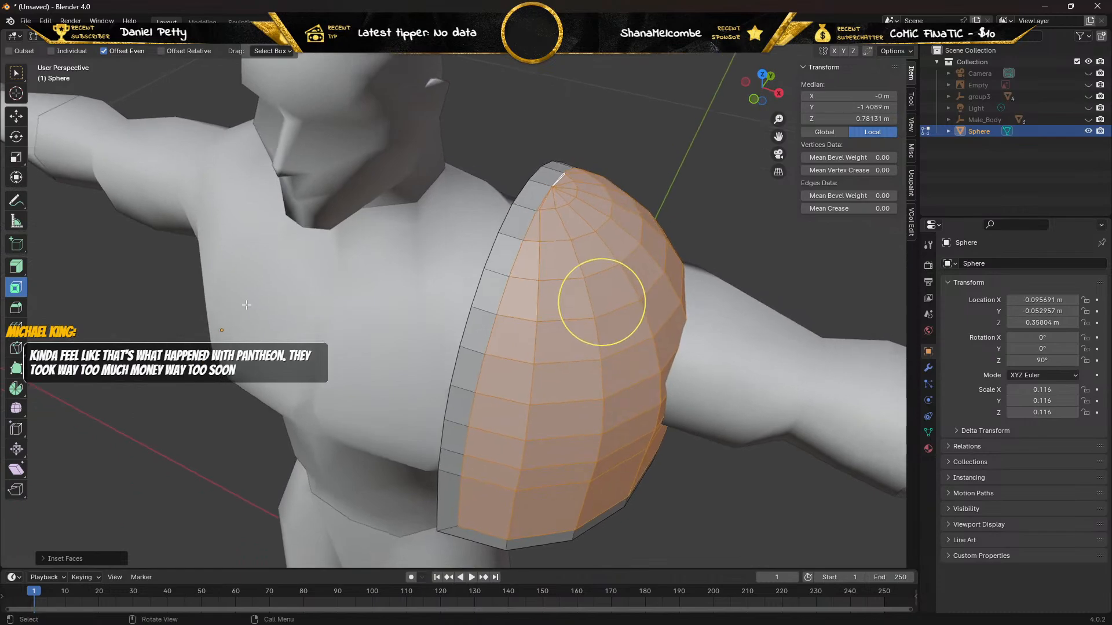
click(15, 272)
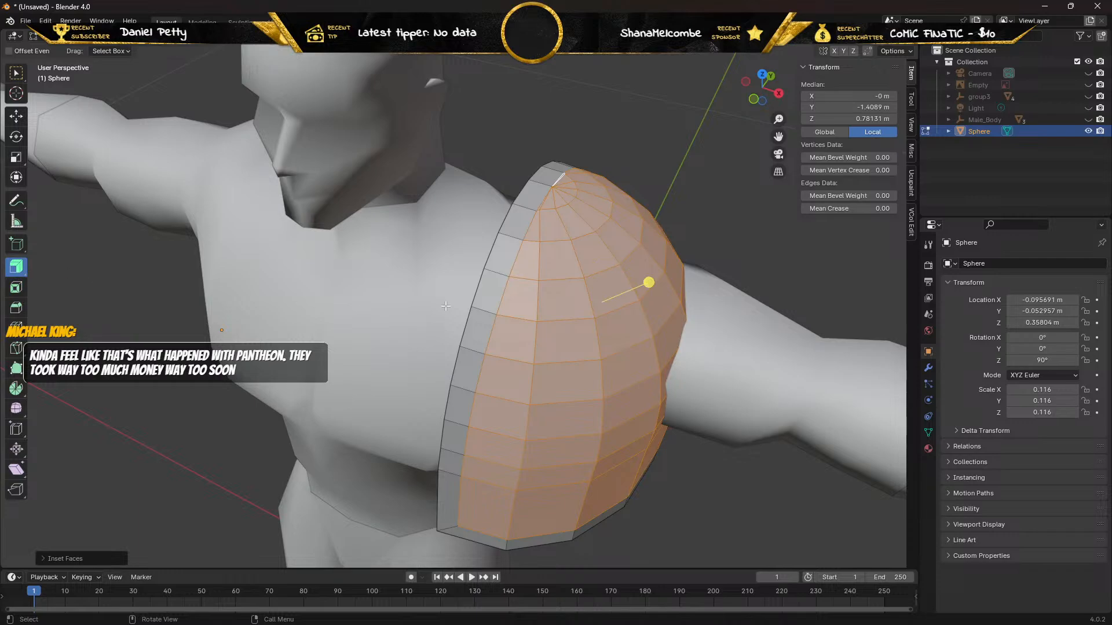
drag(652, 282, 506, 349)
middle_drag(506, 349, 396, 307)
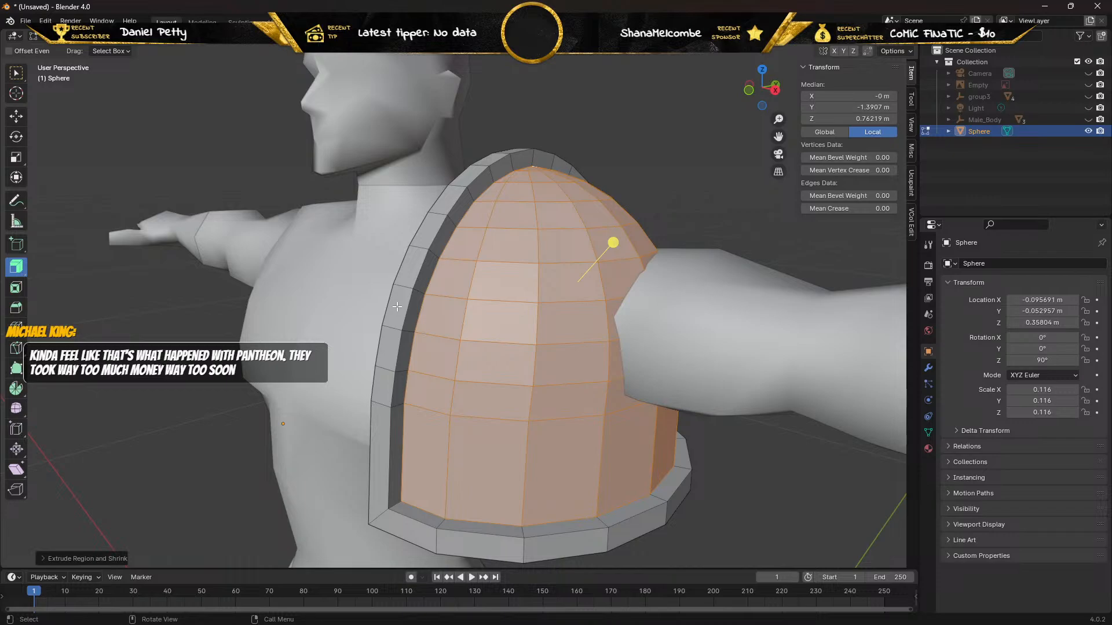
key(ctrl+z)
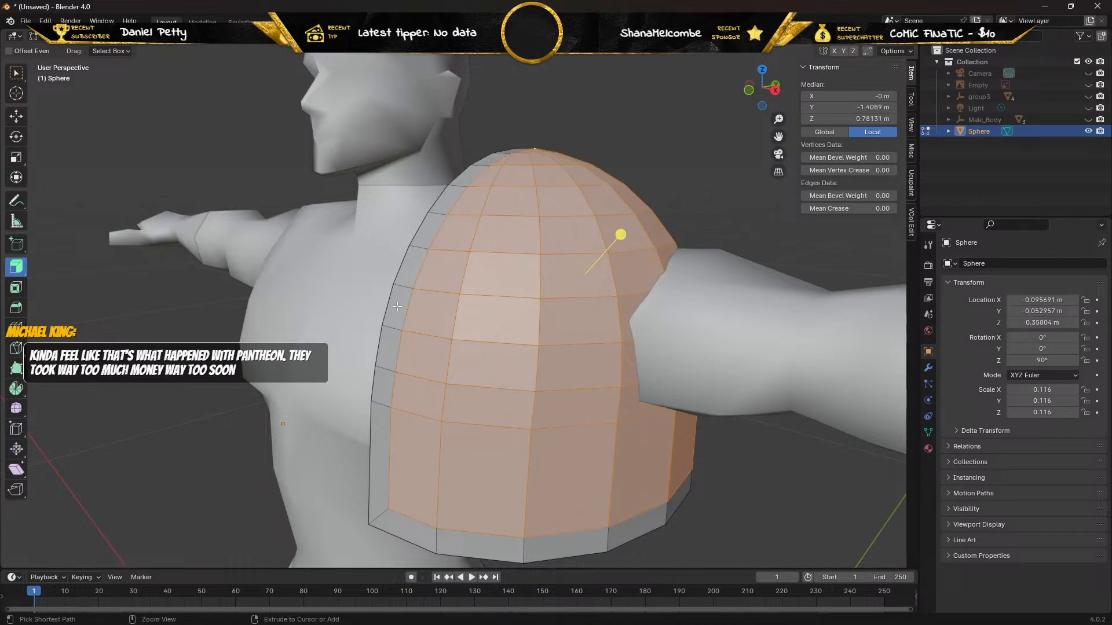
key(ctrl+z)
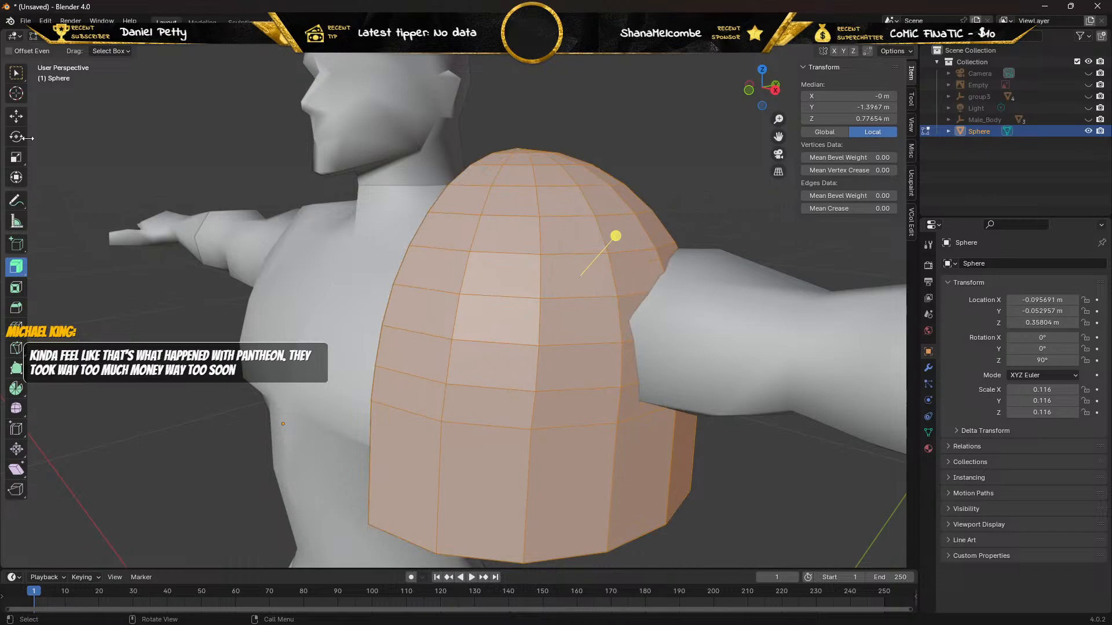
click(17, 74)
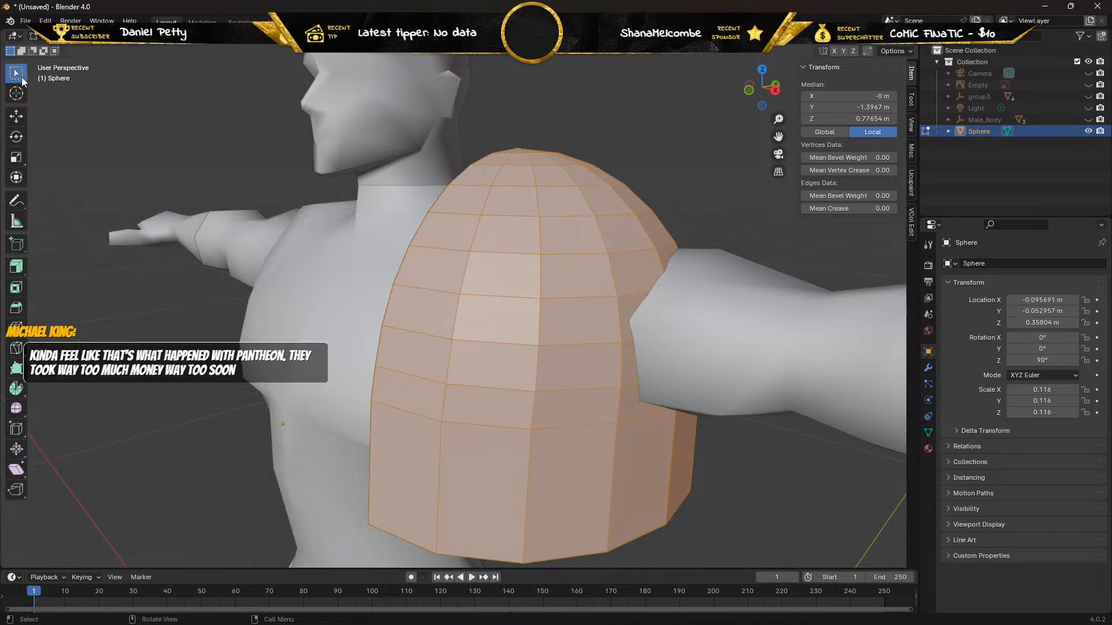
Delete the Male_Body parent and its hips and two leg meshes from the scene.
click(980, 119)
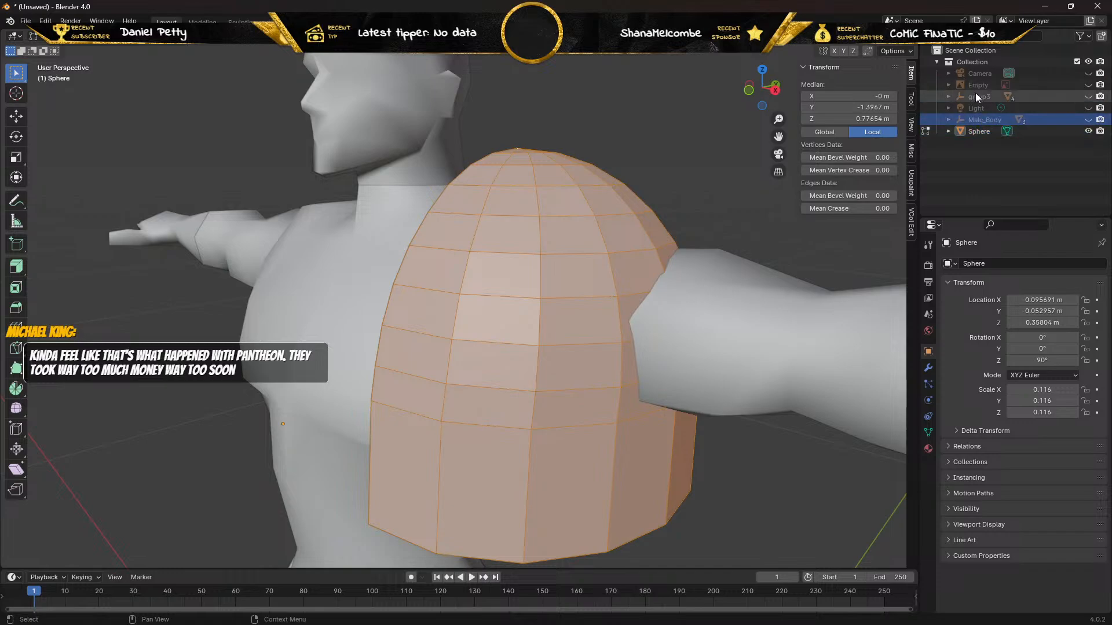
key(Delete)
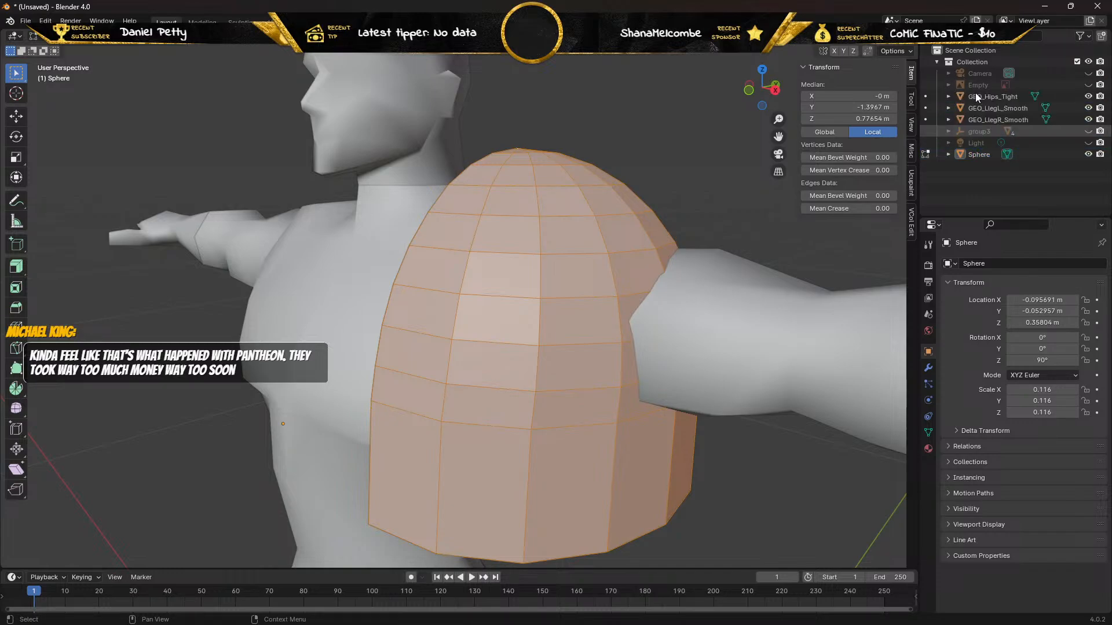
click(980, 97)
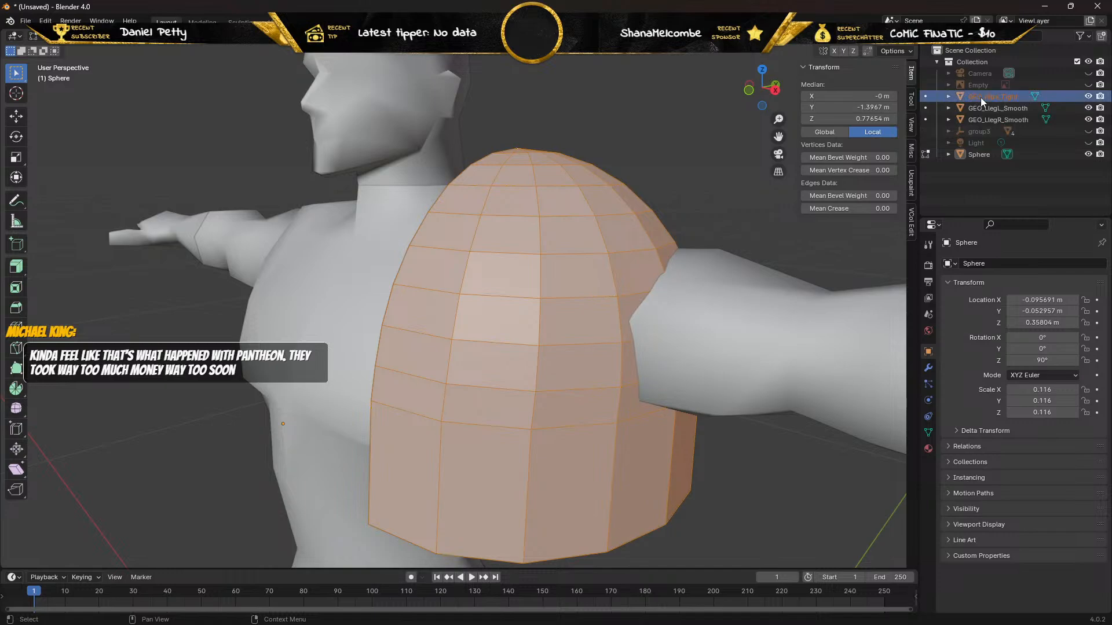
shift+click(979, 119)
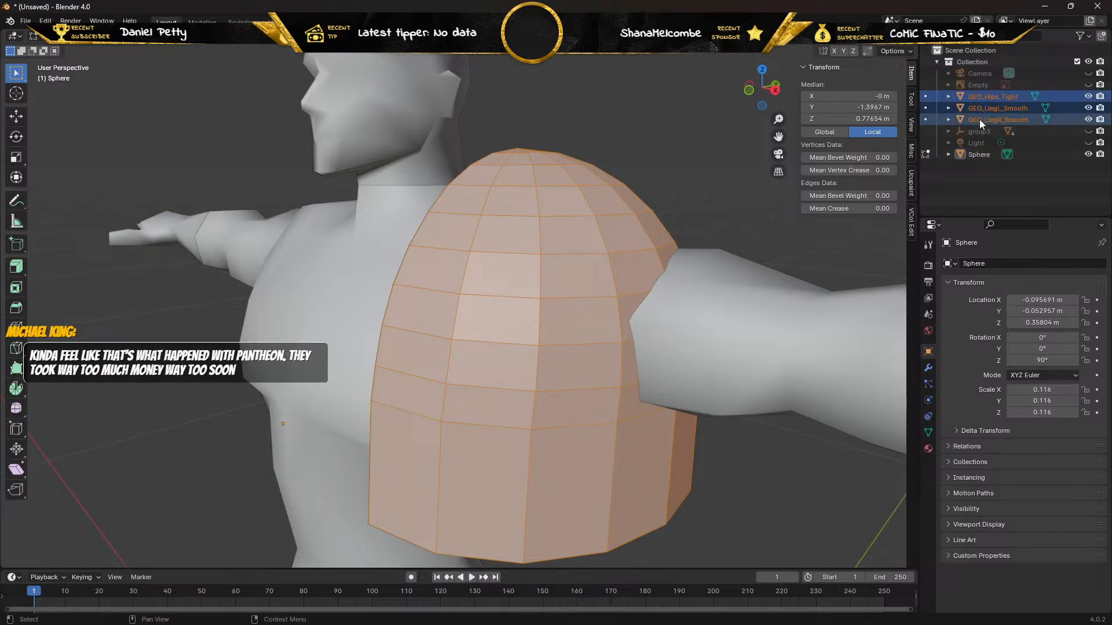
key(x)
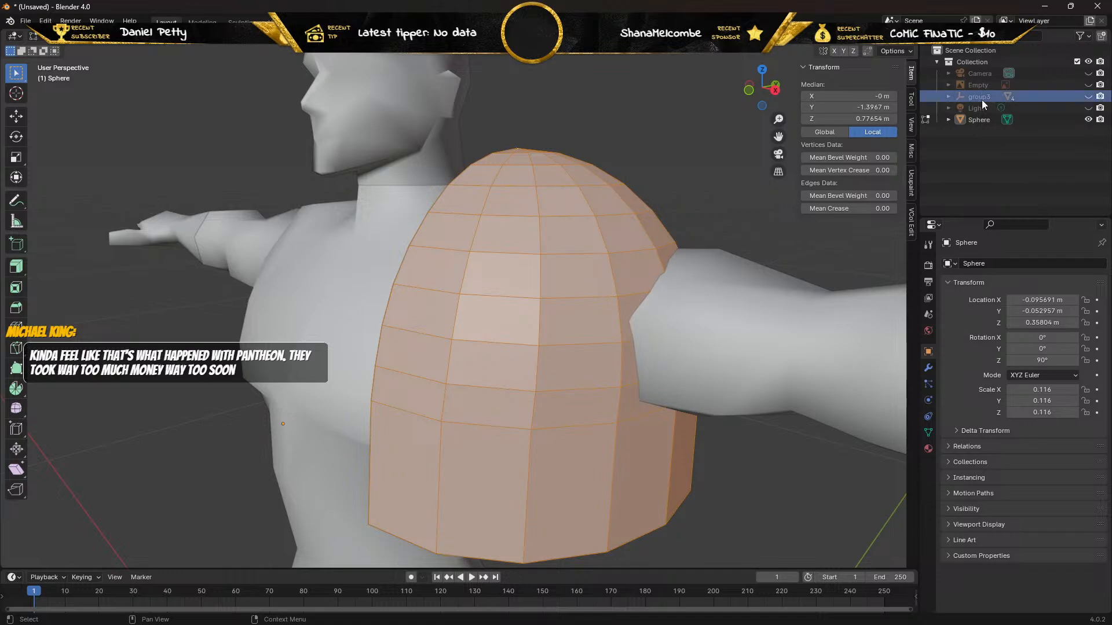
Delete the group3 parent and its chest, head and two arm meshes from the scene.
key(ctrl+z)
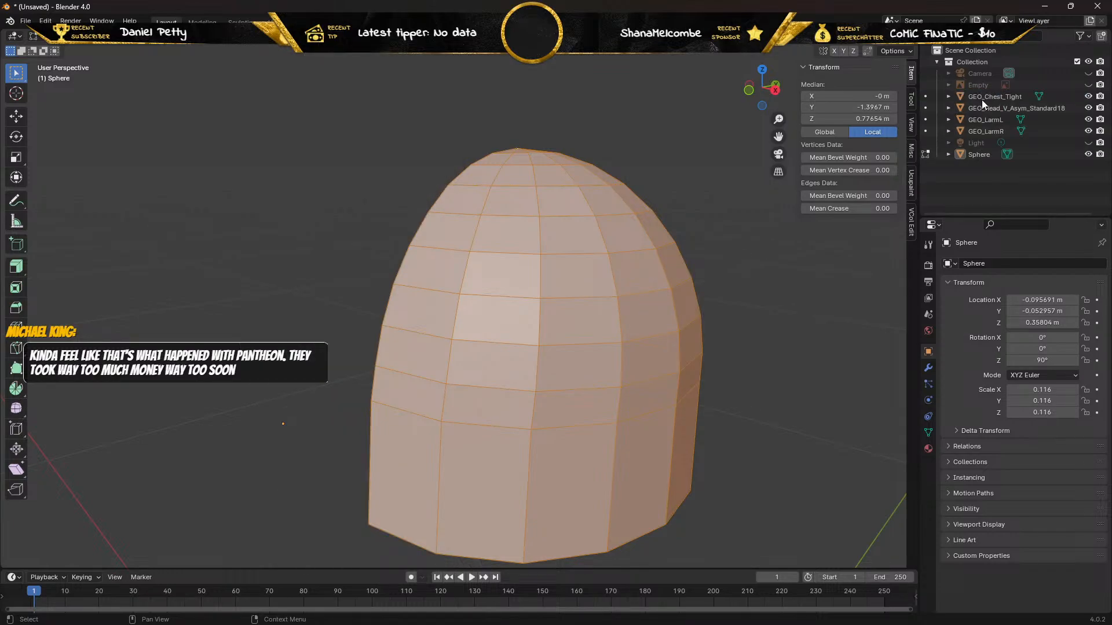
click(979, 98)
shift+click(973, 132)
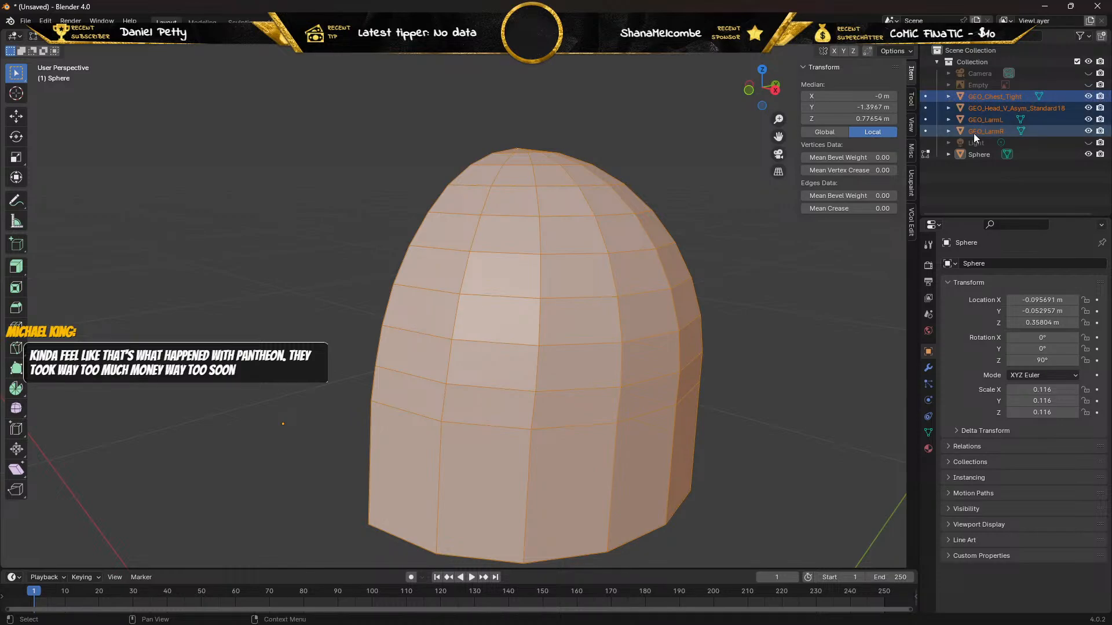
key(x)
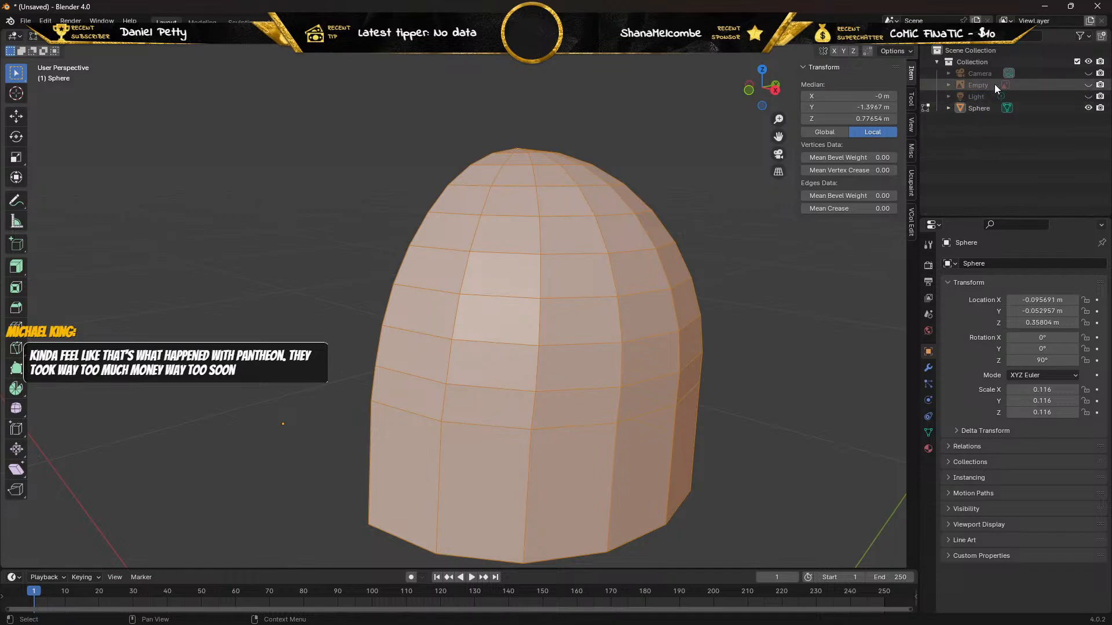
Deselect the pad's faces and inspect the isolated pad's thickness and rims from the inner side and both ends.
scroll(363, 266, down, 4)
middle_drag(364, 273, 440, 270)
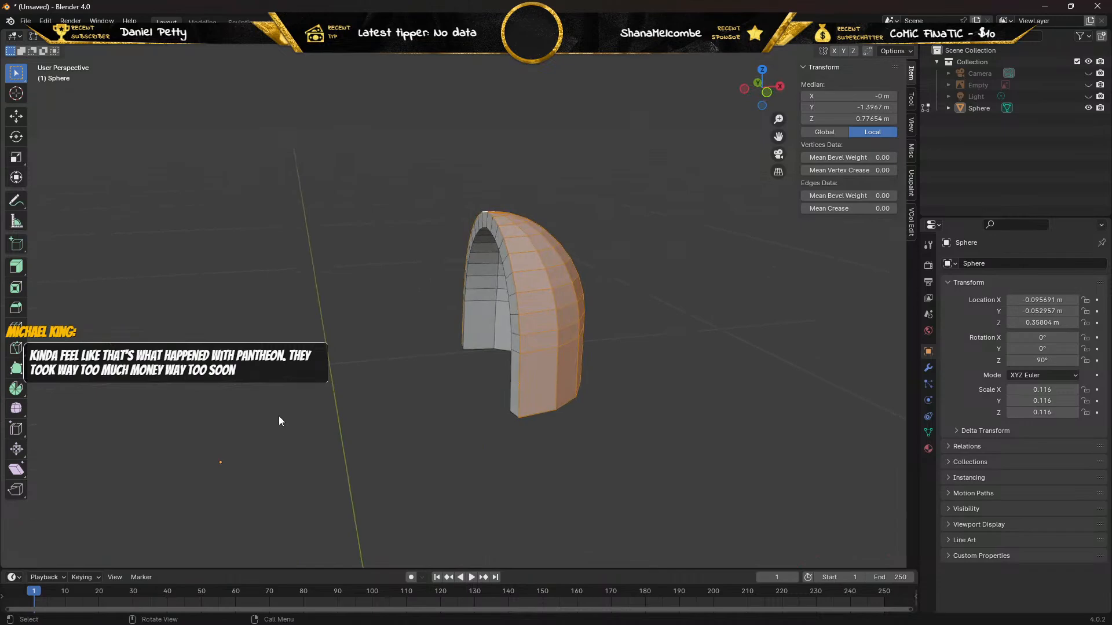
click(217, 466)
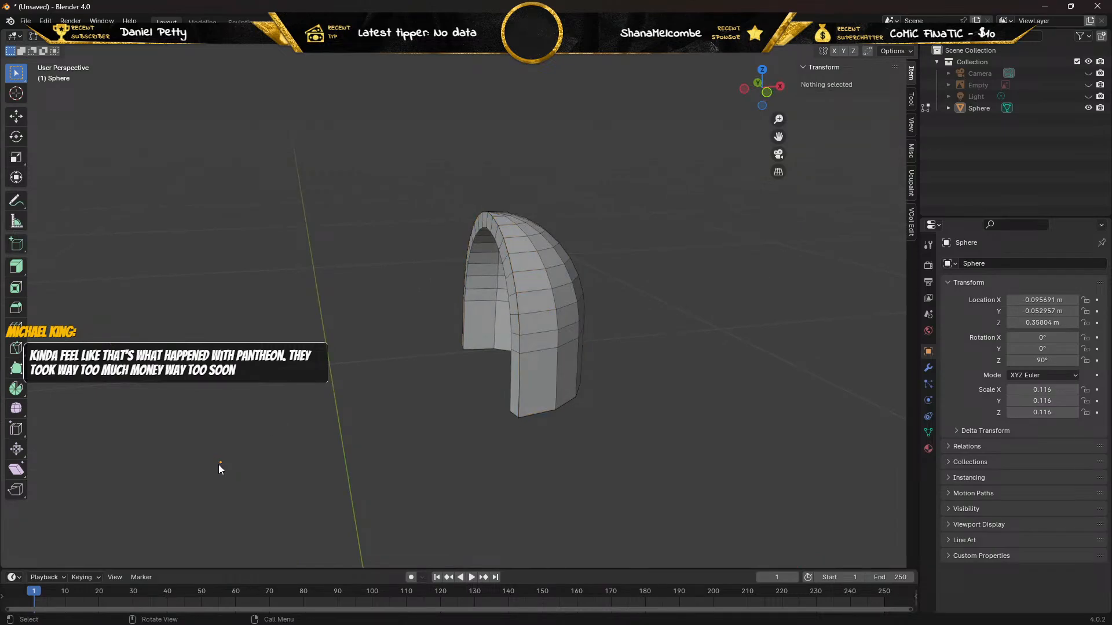
middle_drag(218, 465, 512, 429)
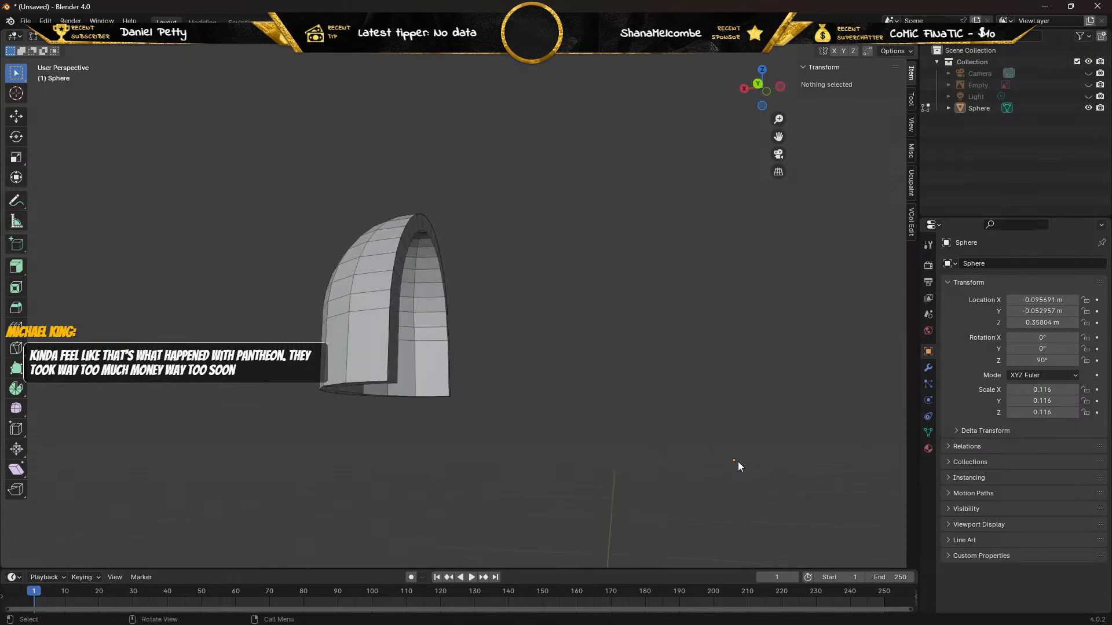
middle_drag(735, 461, 445, 488)
middle_drag(404, 484, 508, 480)
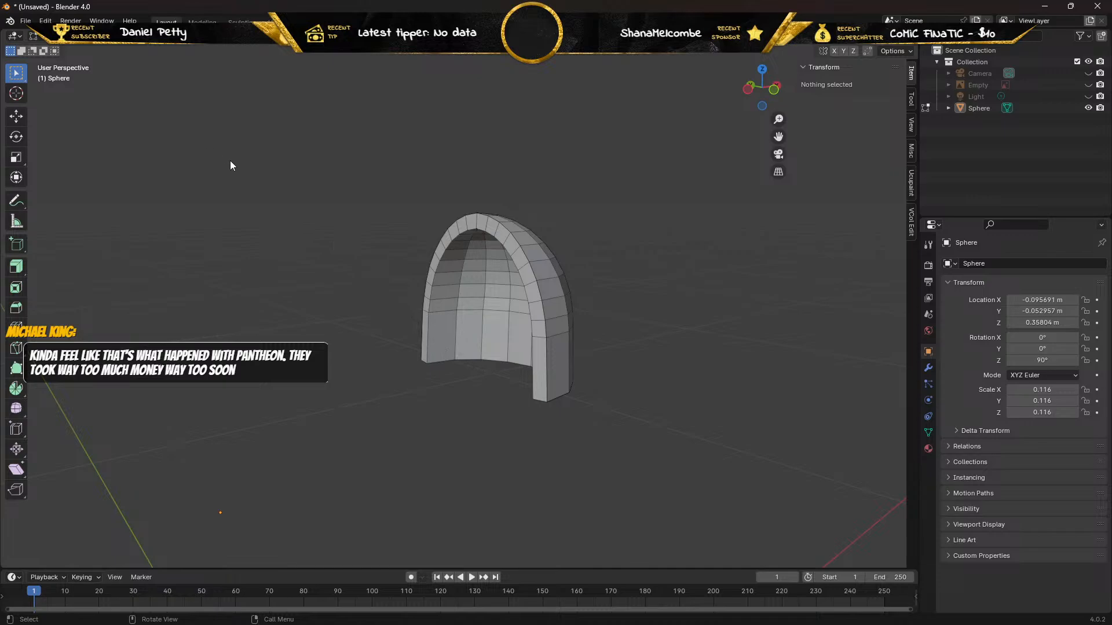
Unwrap the entire pad mesh with Smart UV Project, using an island margin of 0.01.
key(a)
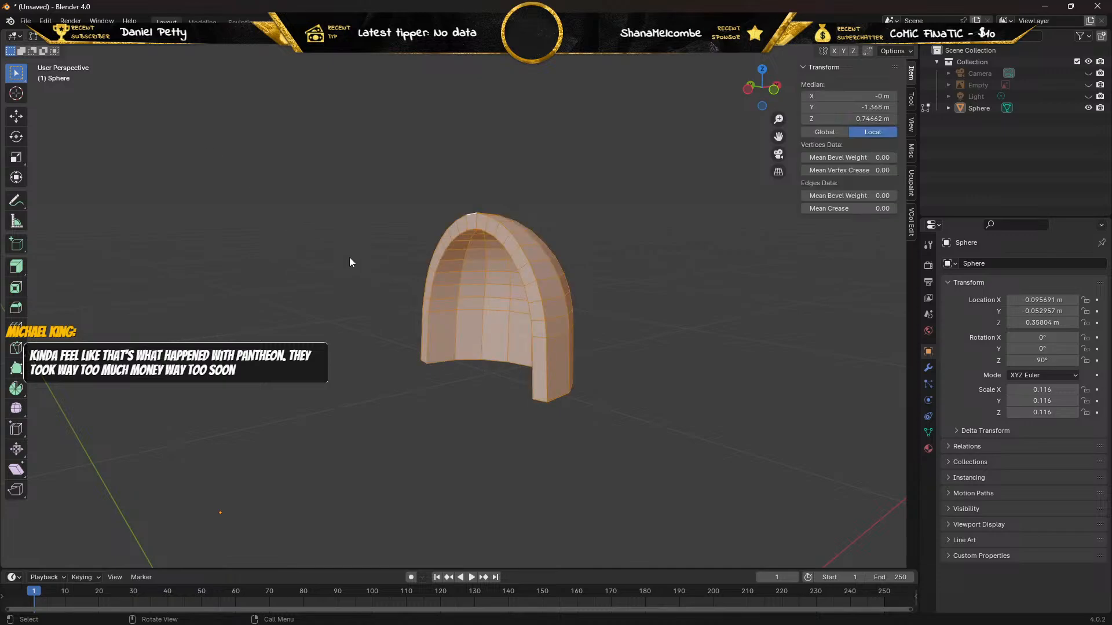
middle_drag(360, 251, 311, 265)
right_click(514, 291)
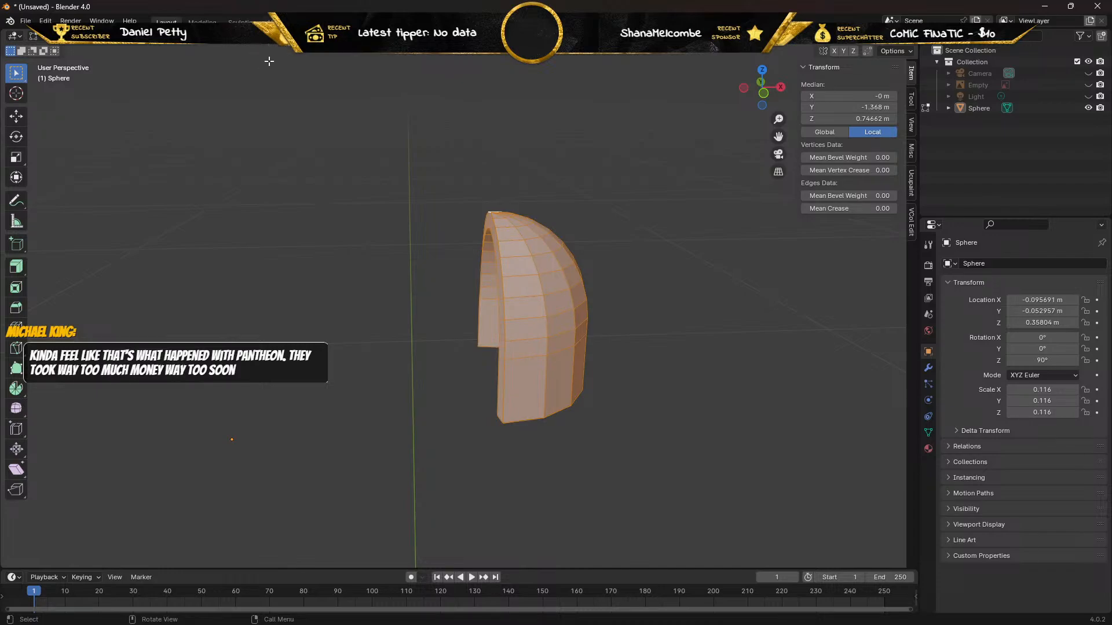
key(u)
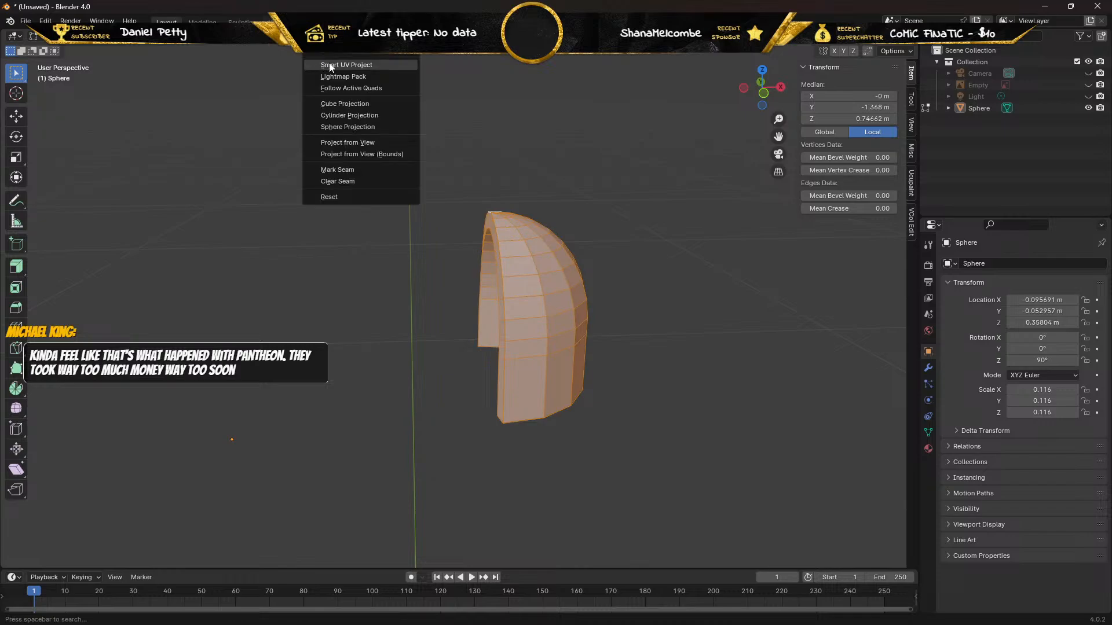
click(373, 67)
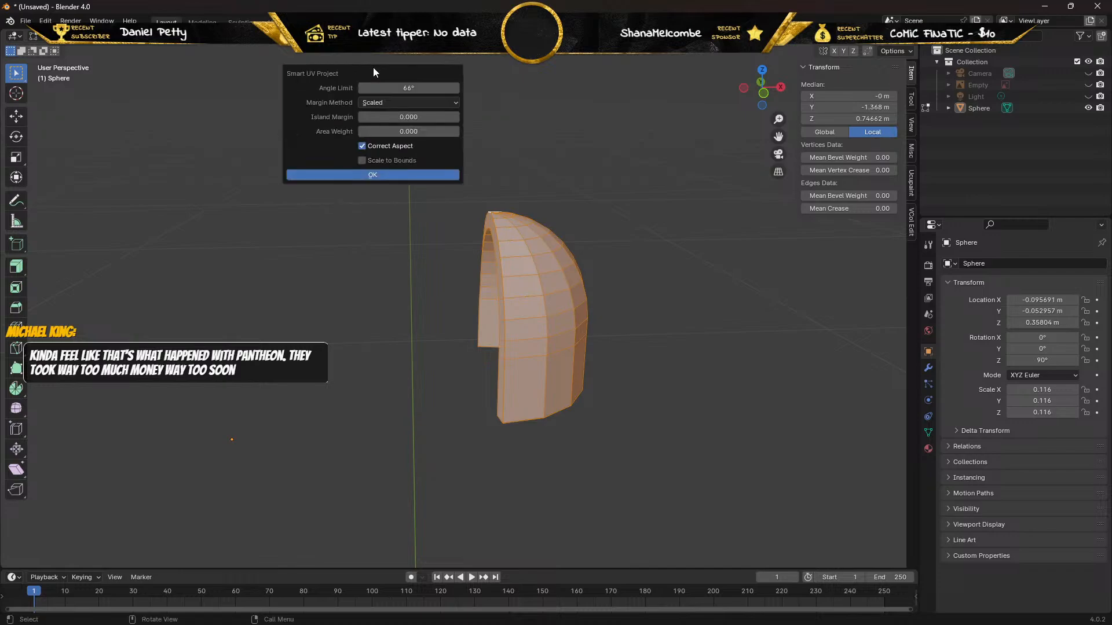
click(427, 117)
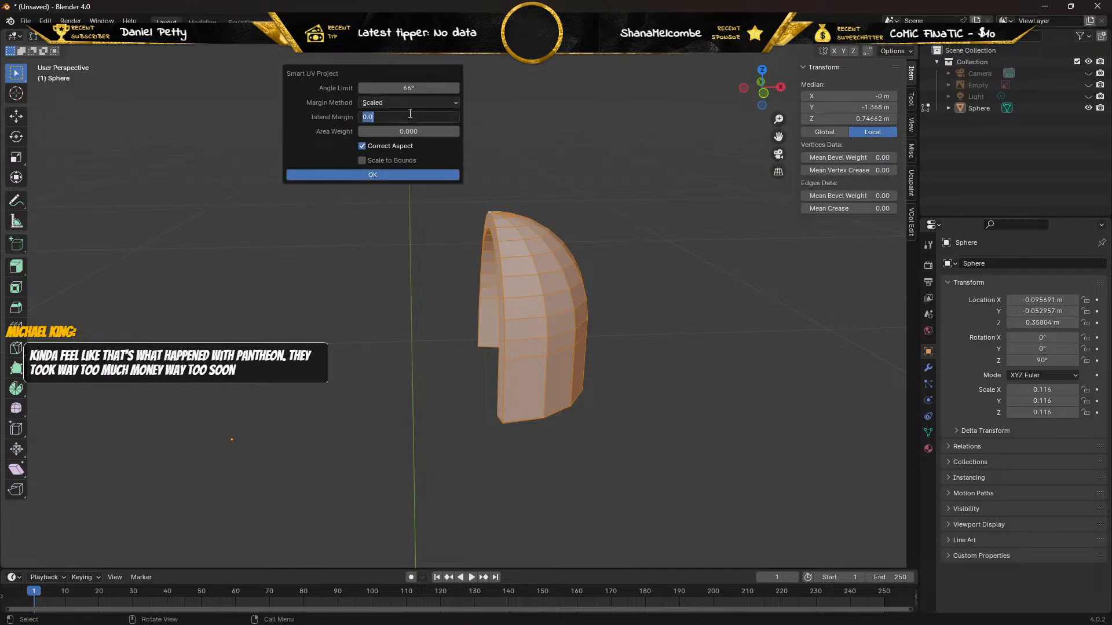
text(0.01)
click(379, 174)
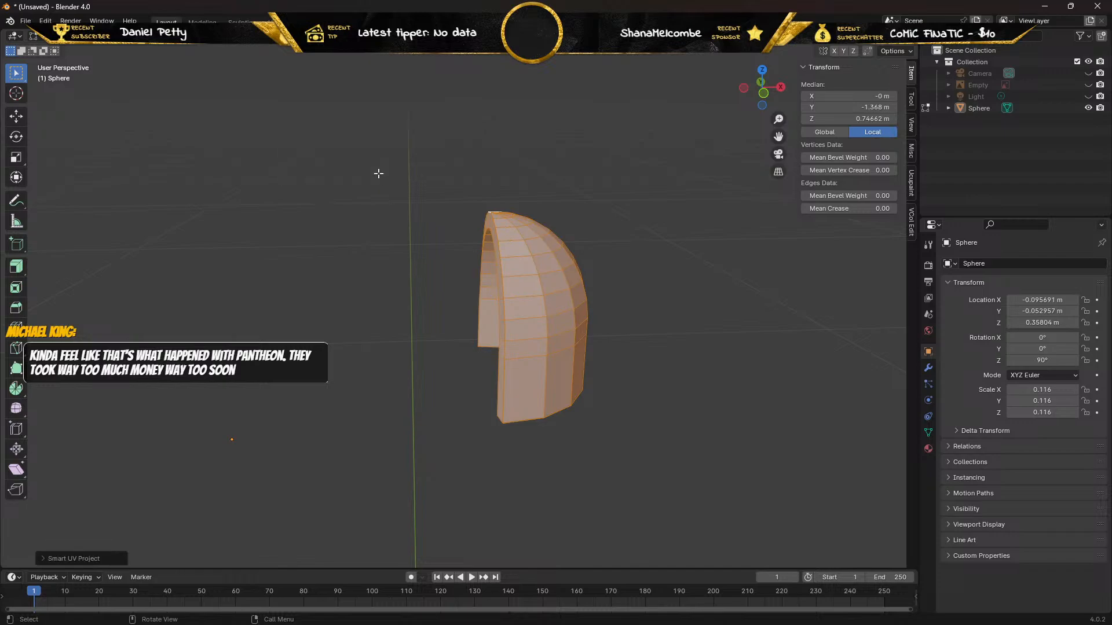
Switch to the UV editing workspace and examine the pad's unwrapped UV islands alongside the mesh.
click(282, 22)
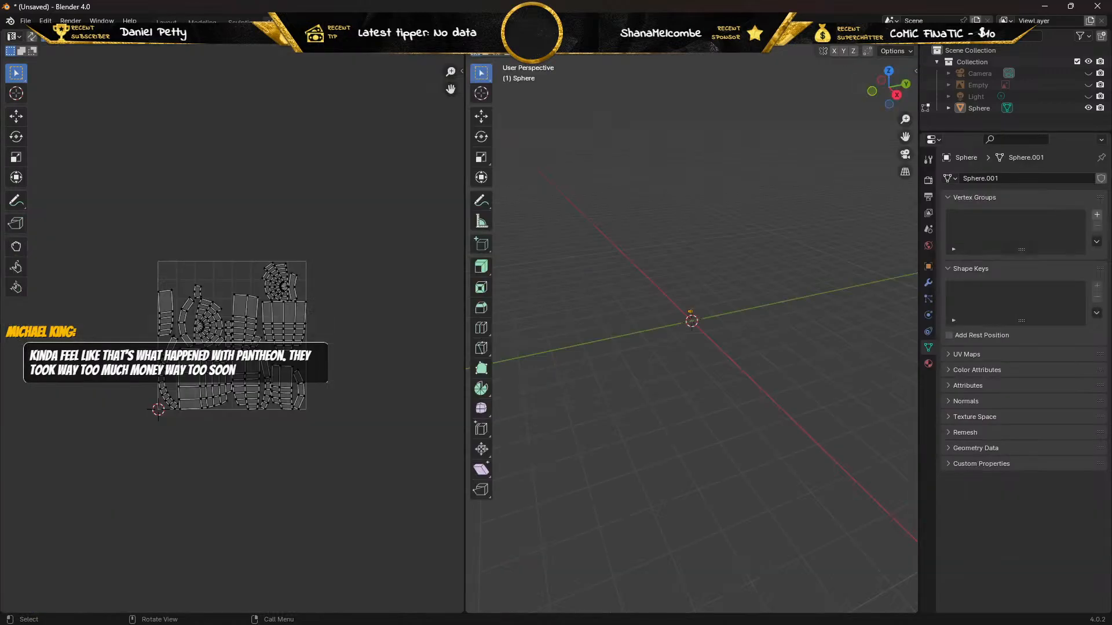
scroll(192, 283, up, 4)
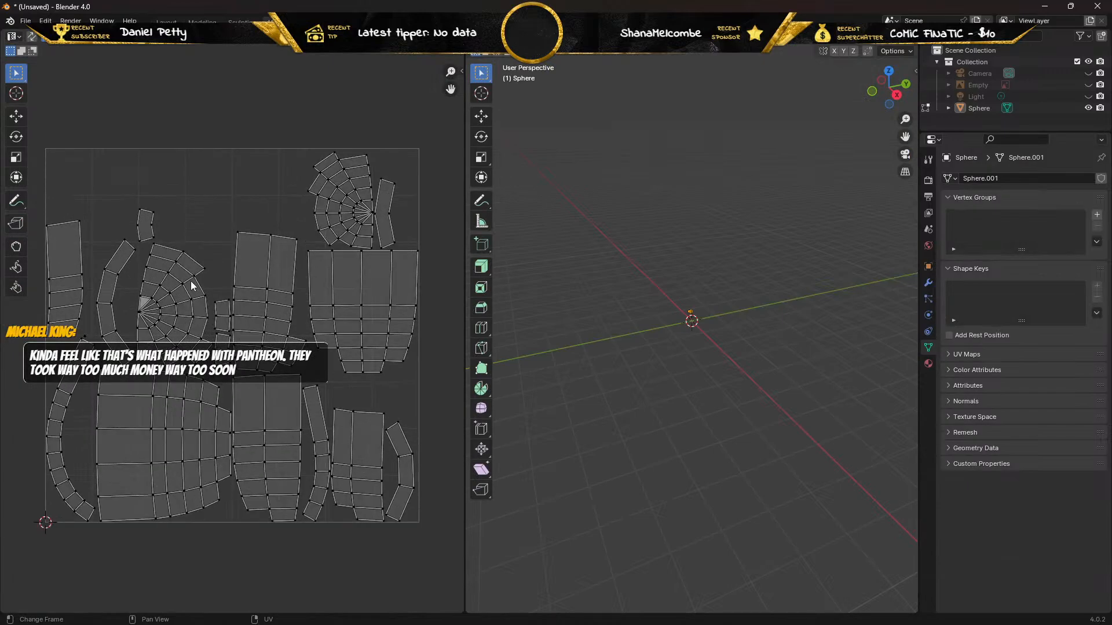
scroll(192, 284, down, 1)
scroll(192, 285, up, 1)
scroll(677, 299, up, 13)
scroll(643, 269, up, 4)
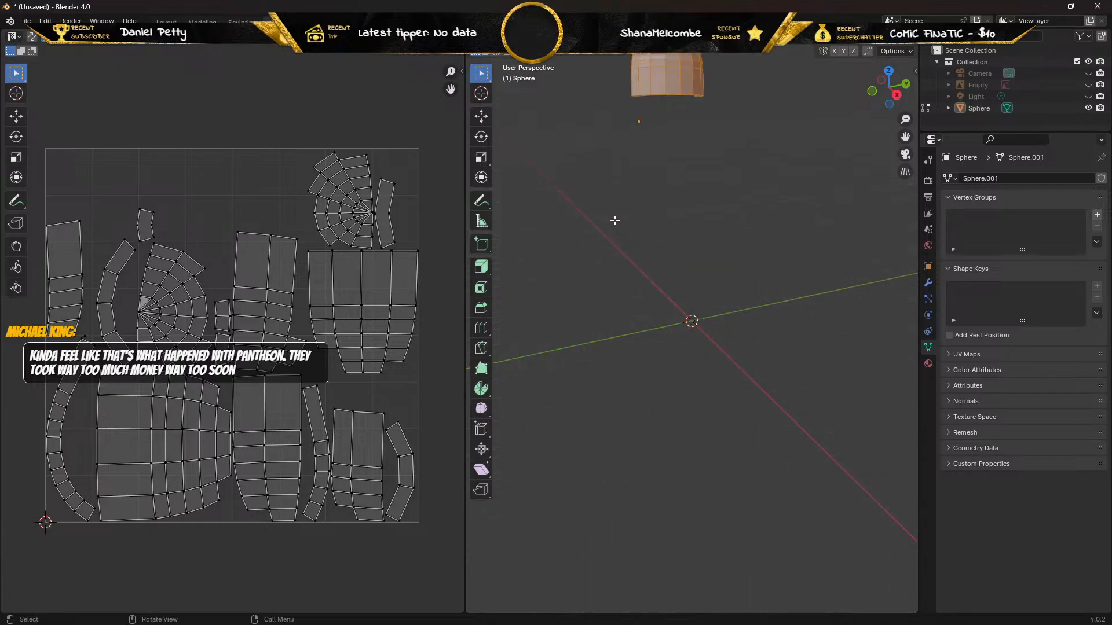
shift+middle_drag(602, 139, 597, 310)
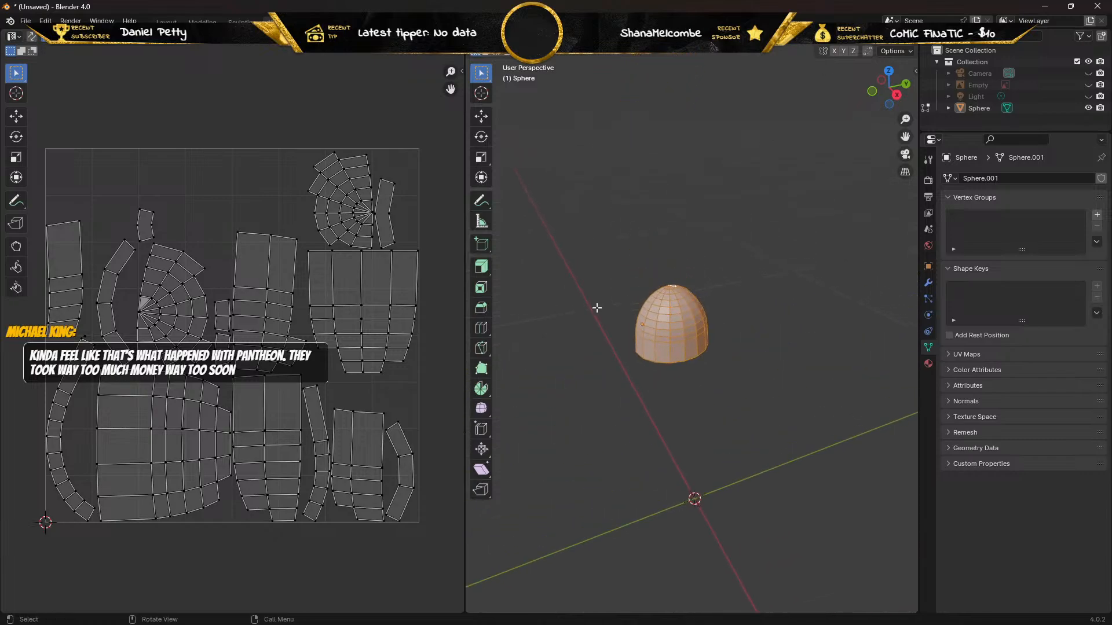
scroll(596, 310, up, 10)
scroll(597, 310, down, 7)
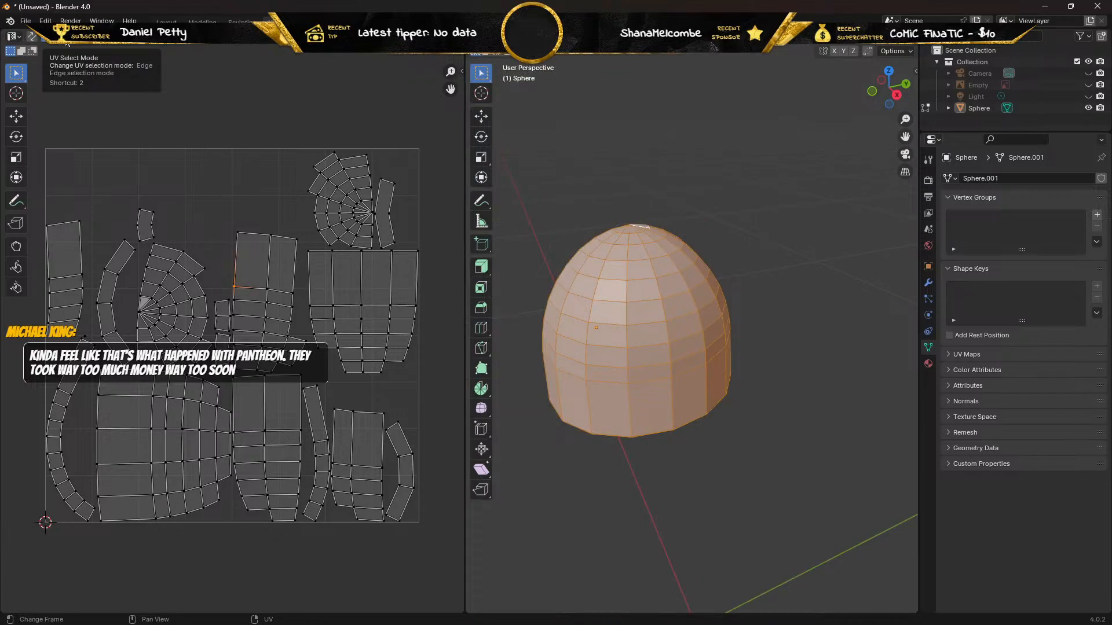
Set UV selection to faces and select portions of the pad's outer surface to check their corresponding UV islands.
click(70, 37)
click(248, 249)
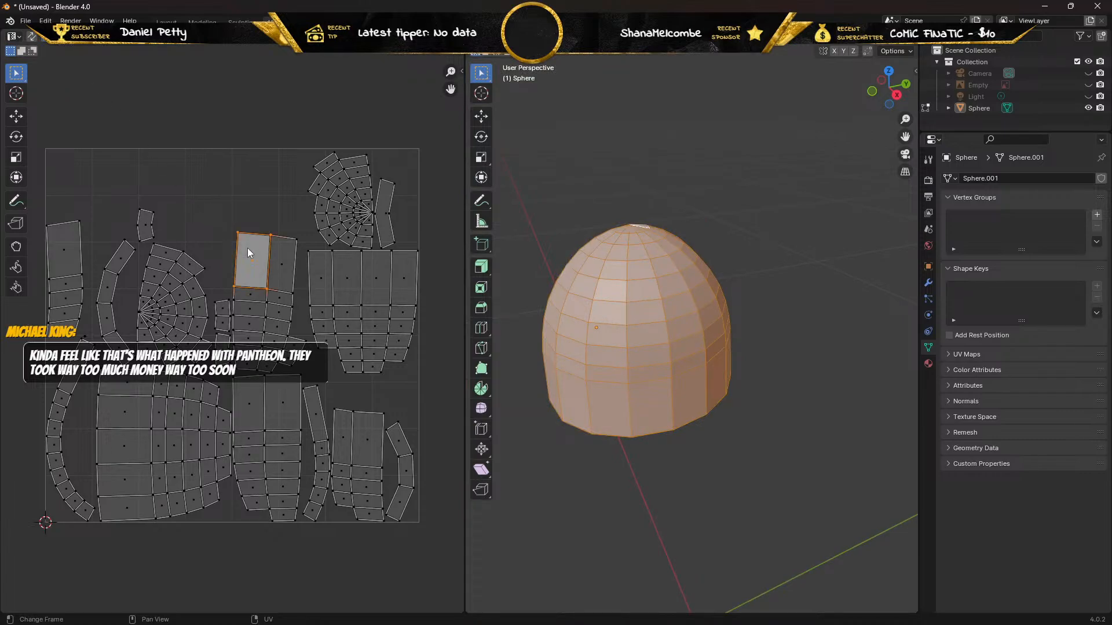
mouse_move(523, 216)
middle_down()
mouse_move(550, 220)
mouse_move(521, 227)
mouse_move(536, 214)
middle_up()
click(539, 215)
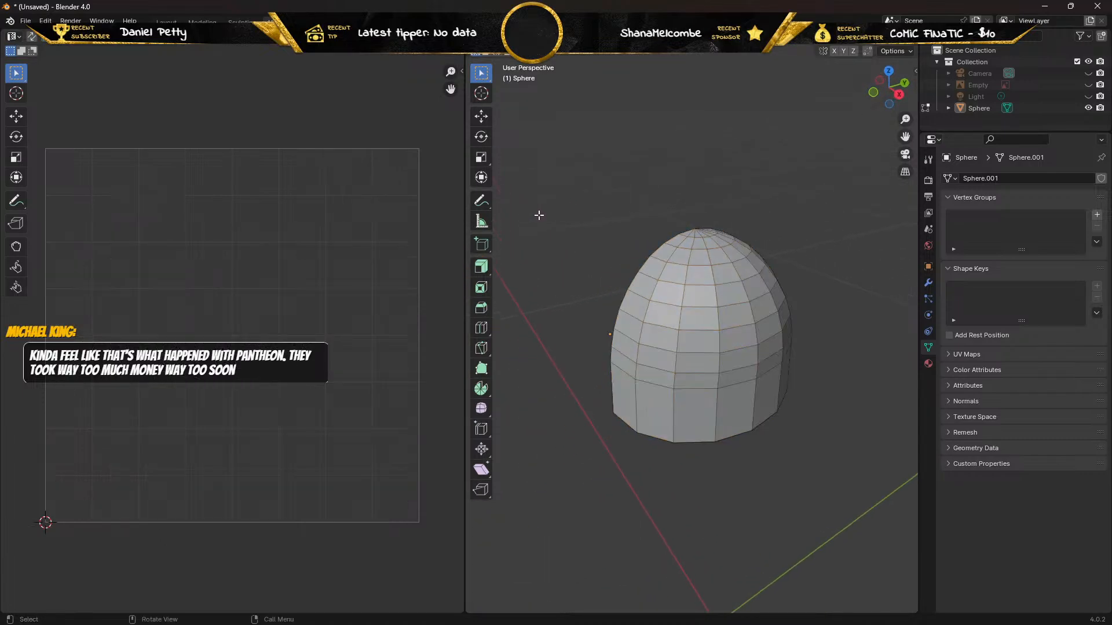
drag(578, 182, 808, 530)
middle_drag(576, 457, 546, 437)
key(KP_1)
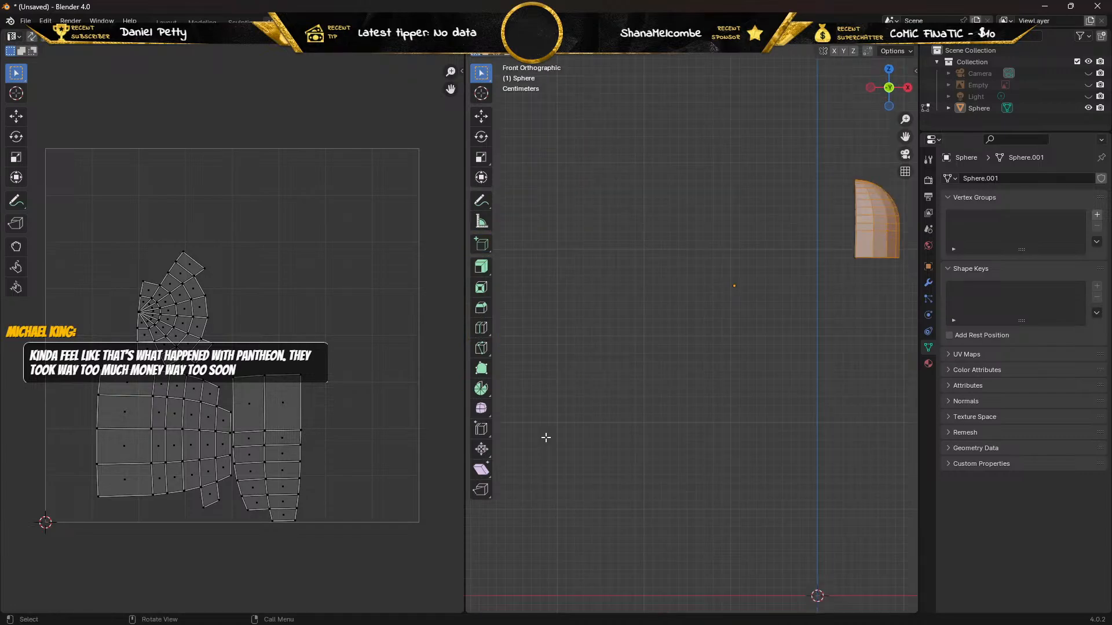
key(KP_3)
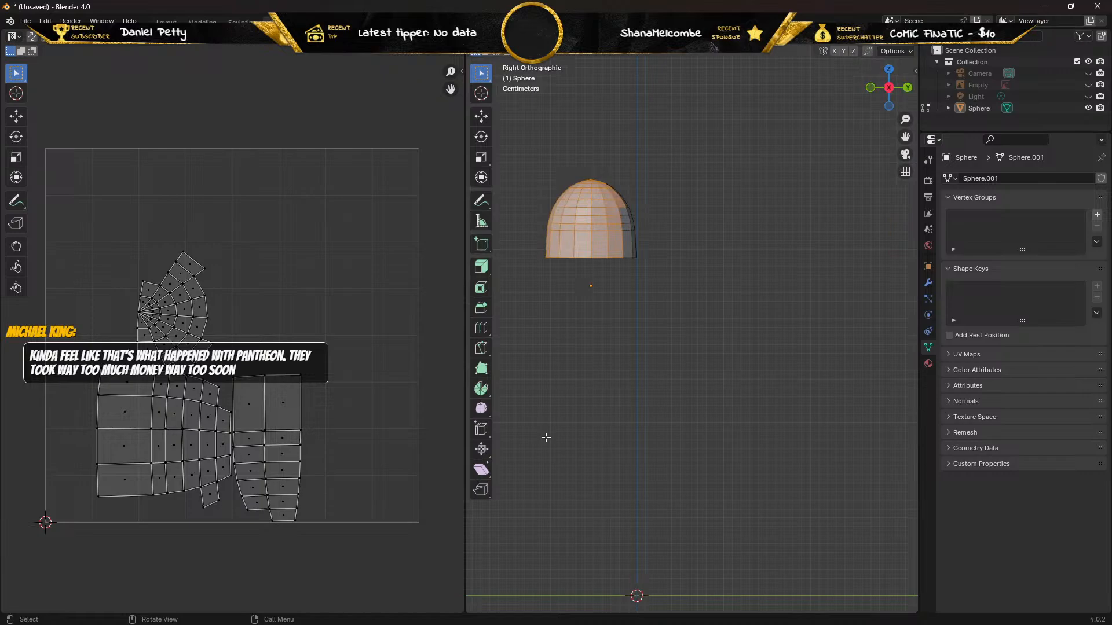
drag(531, 152, 587, 281)
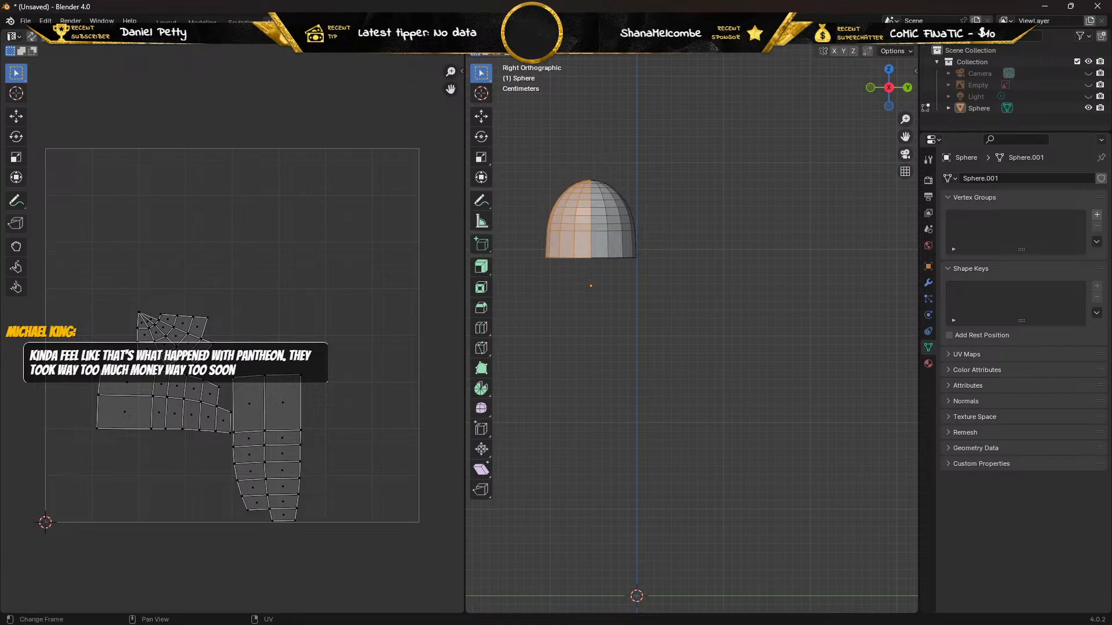
Return to the Layout workspace and open the pad in Edit Mode, facing its arched front rim.
click(174, 22)
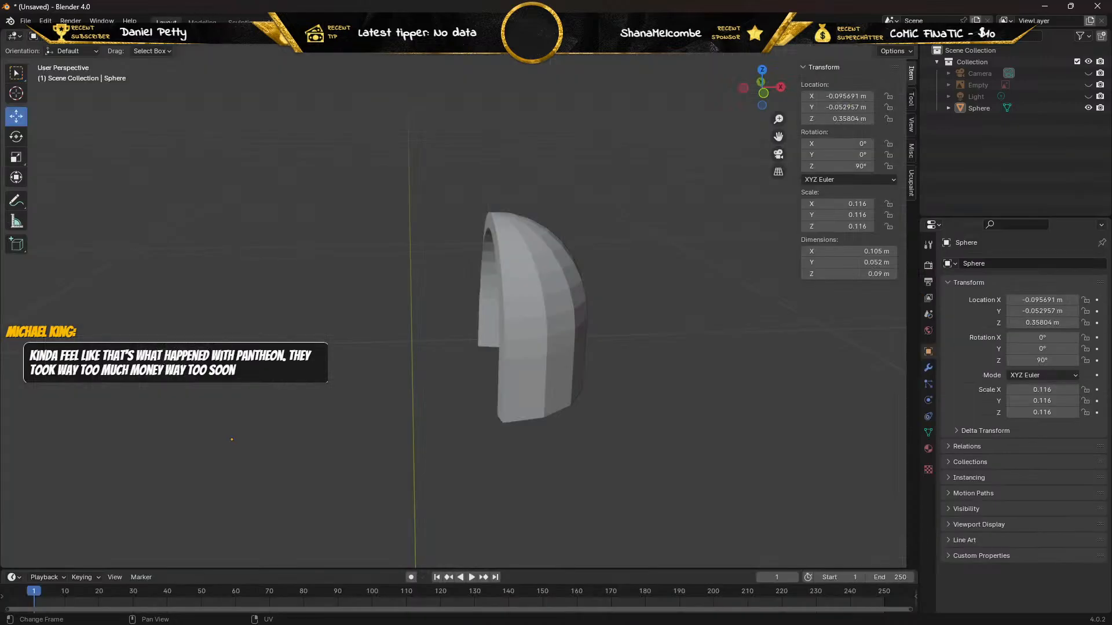
click(526, 279)
key(Tab)
middle_drag(483, 278, 570, 258)
scroll(456, 277, up, 2)
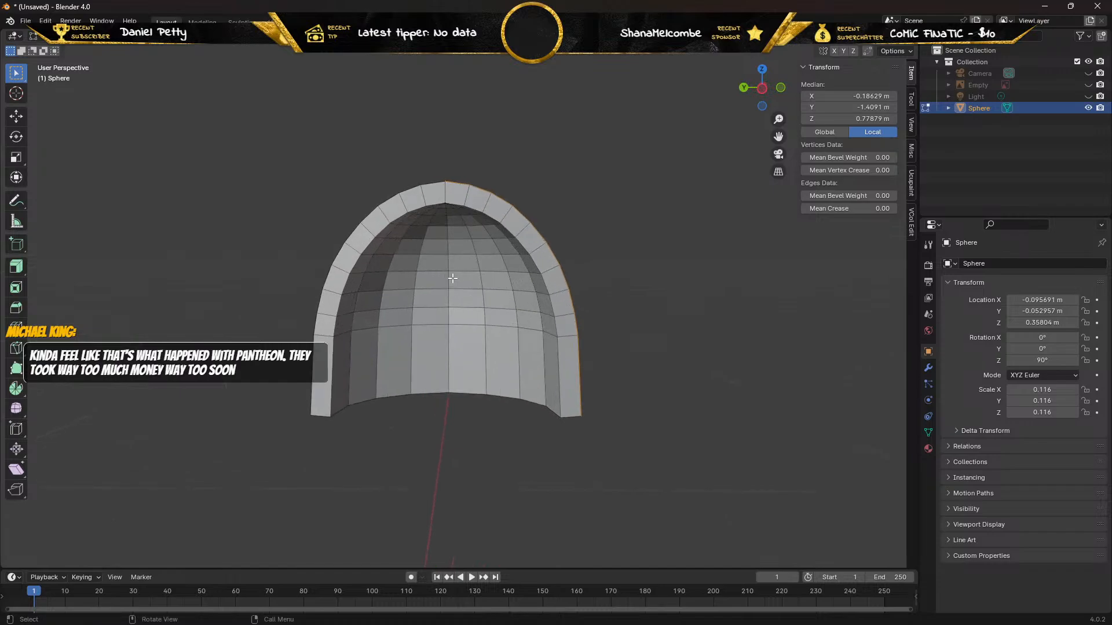
click(325, 359)
shift+click(324, 324)
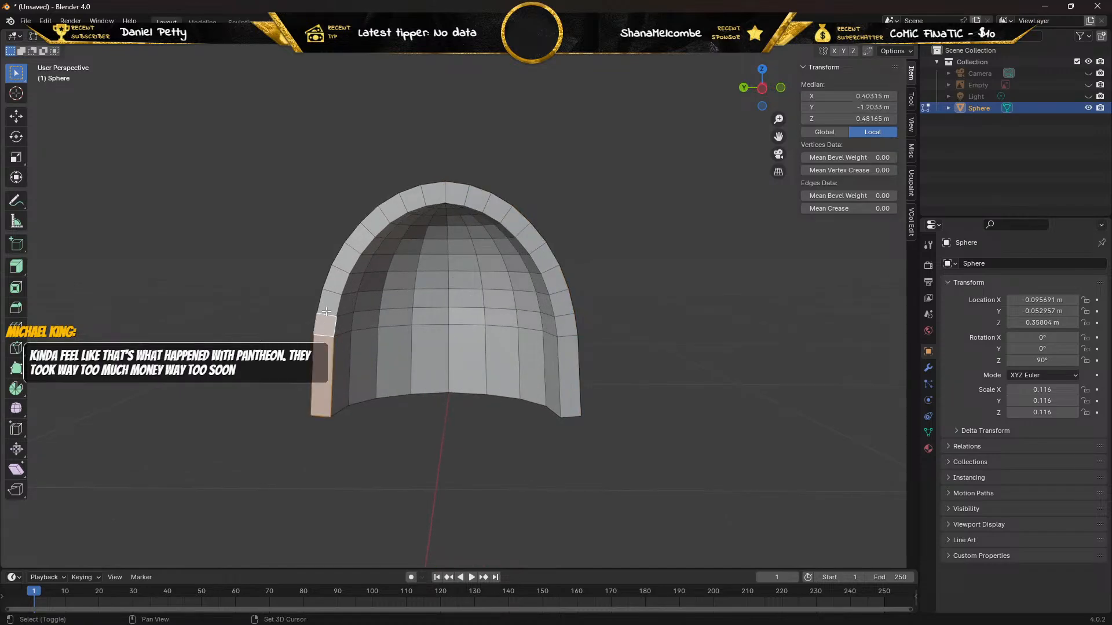
click(270, 280)
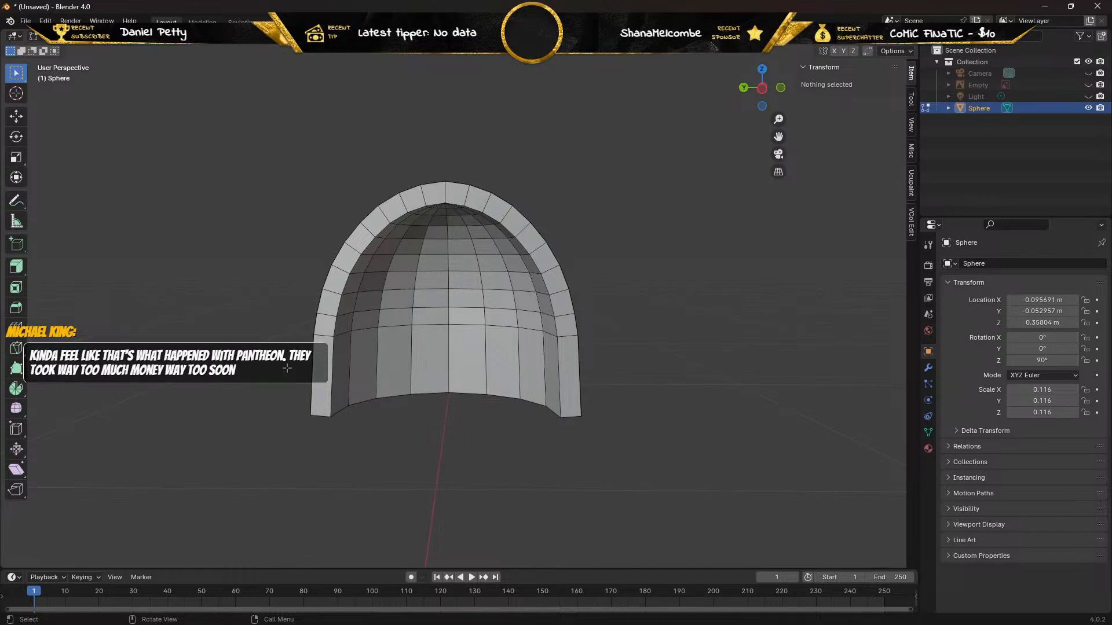
click(332, 374)
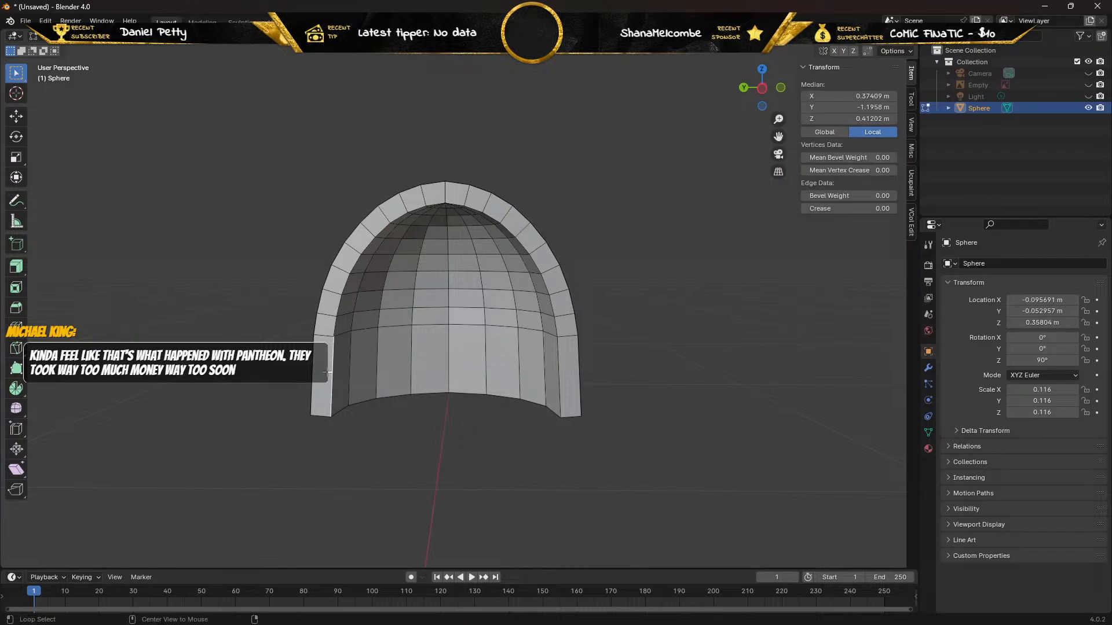
alt+click(333, 364)
alt+click(402, 216)
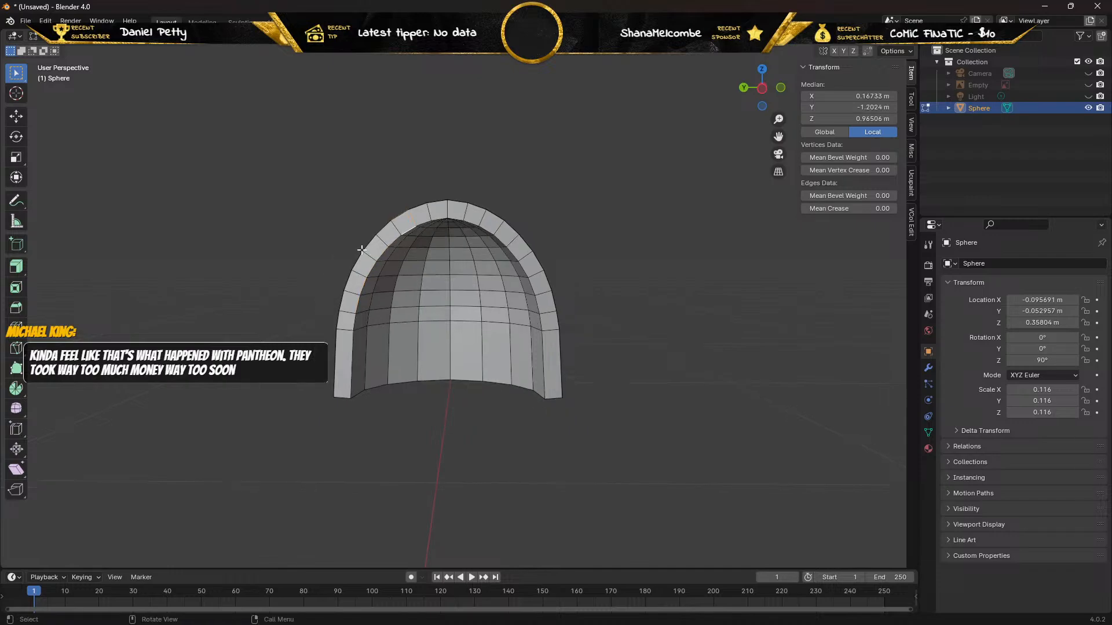
scroll(344, 316, up, 2)
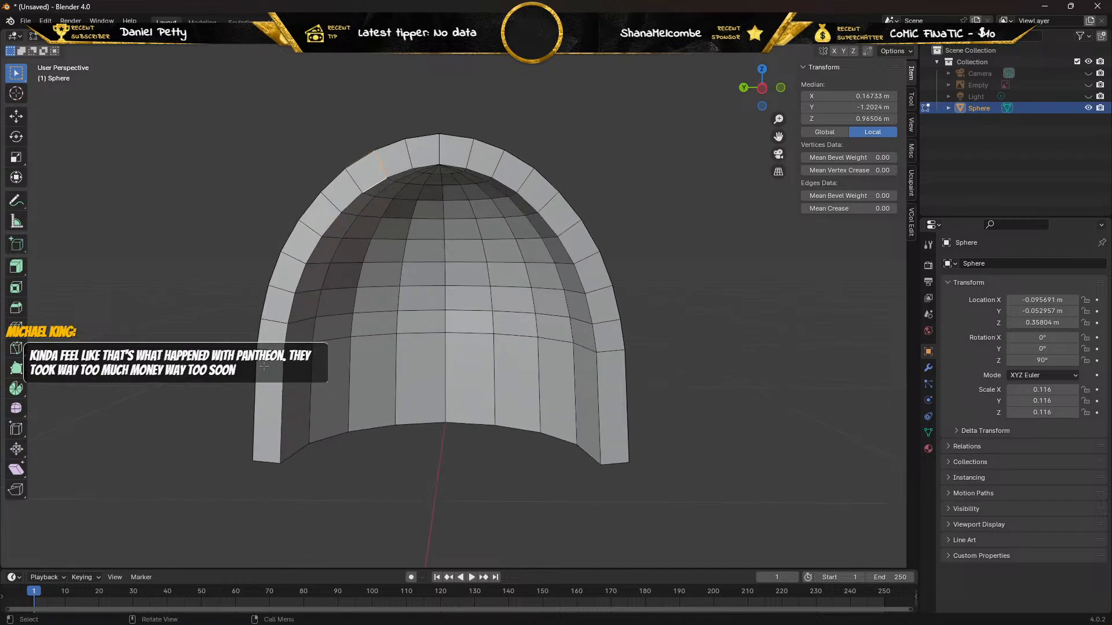
click(285, 401)
ctrl+click(285, 402)
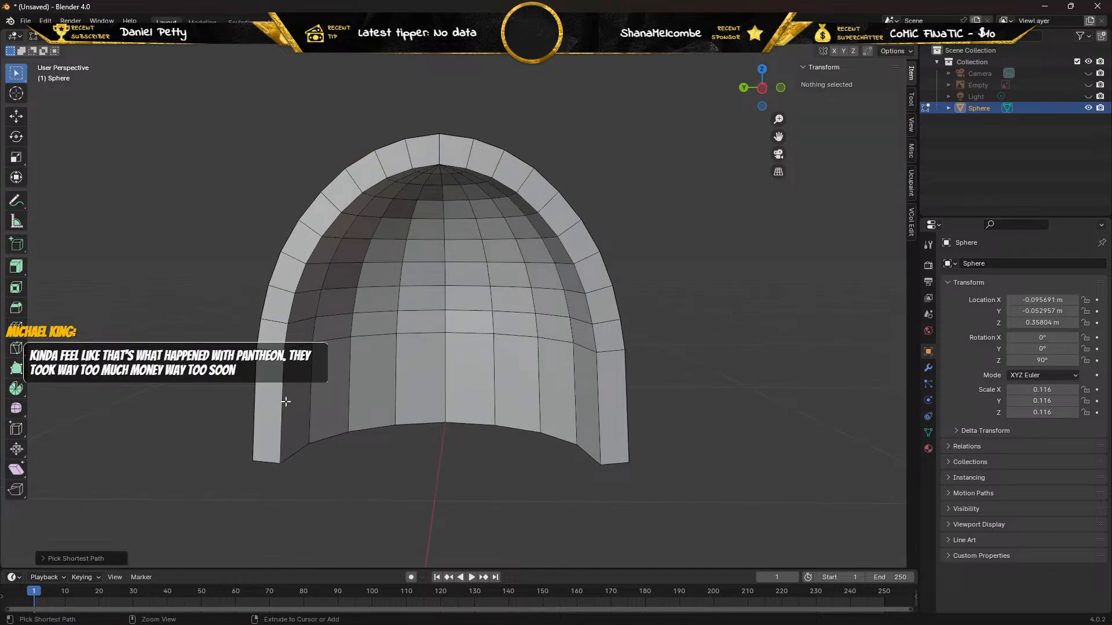
ctrl+click(281, 400)
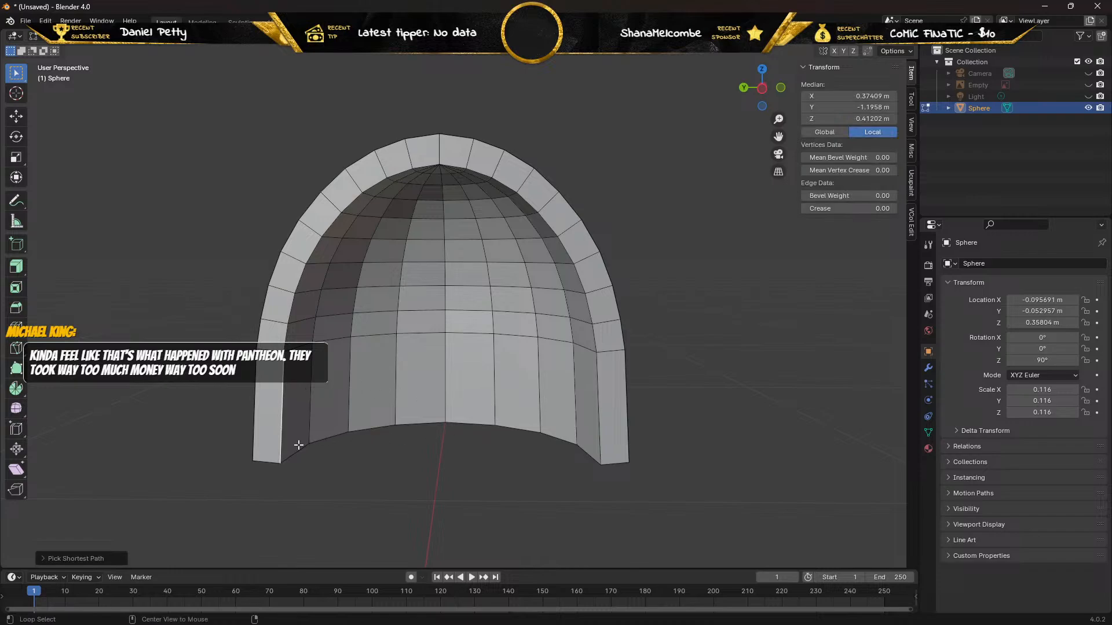
Select the outer and inner edge runs along one half of the front rim, continuing past the crown.
alt+click(256, 411)
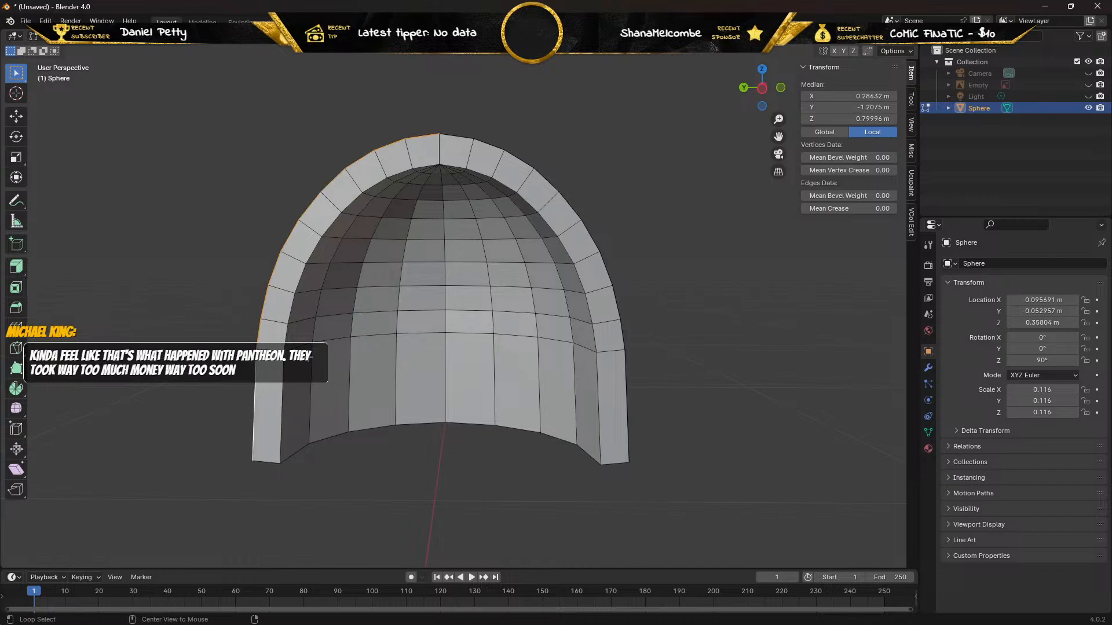
mouse_move(375, 307)
middle_down()
mouse_move(428, 300)
mouse_move(464, 350)
mouse_move(422, 315)
mouse_move(388, 306)
middle_up()
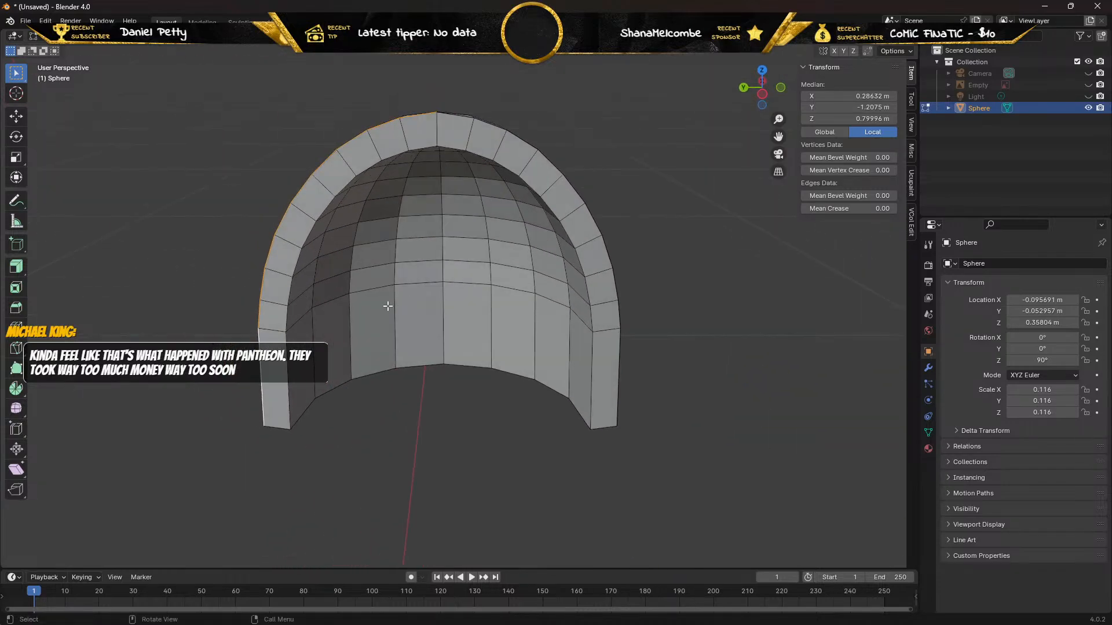
alt+shift+click(288, 373)
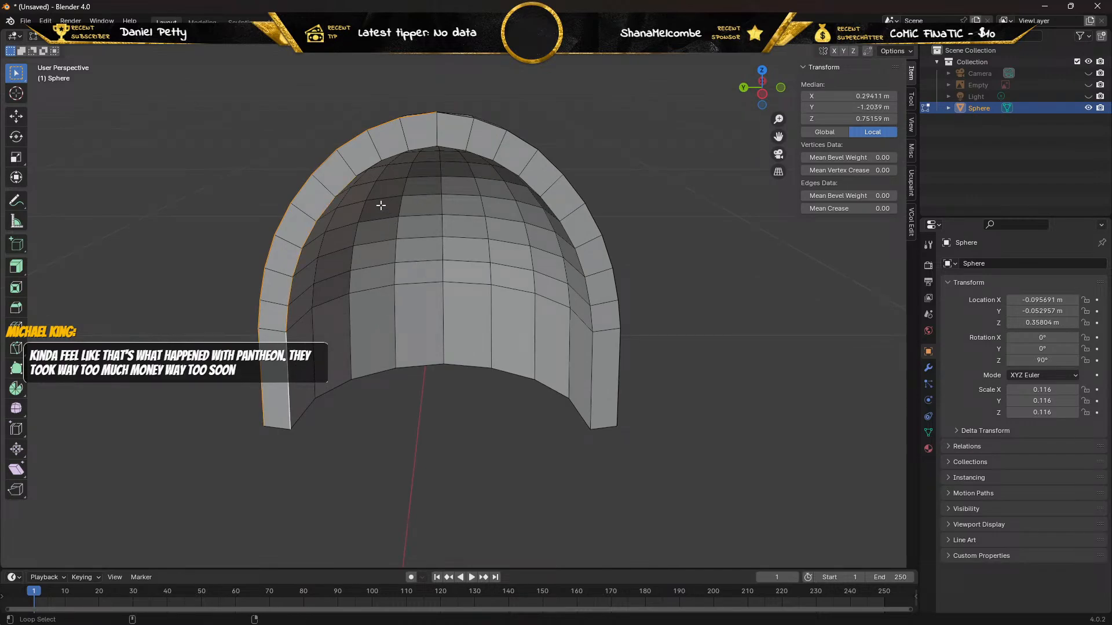
alt+shift+click(368, 167)
alt+shift+click(399, 154)
alt+shift+click(450, 147)
alt+shift+click(471, 142)
shift+click(468, 137)
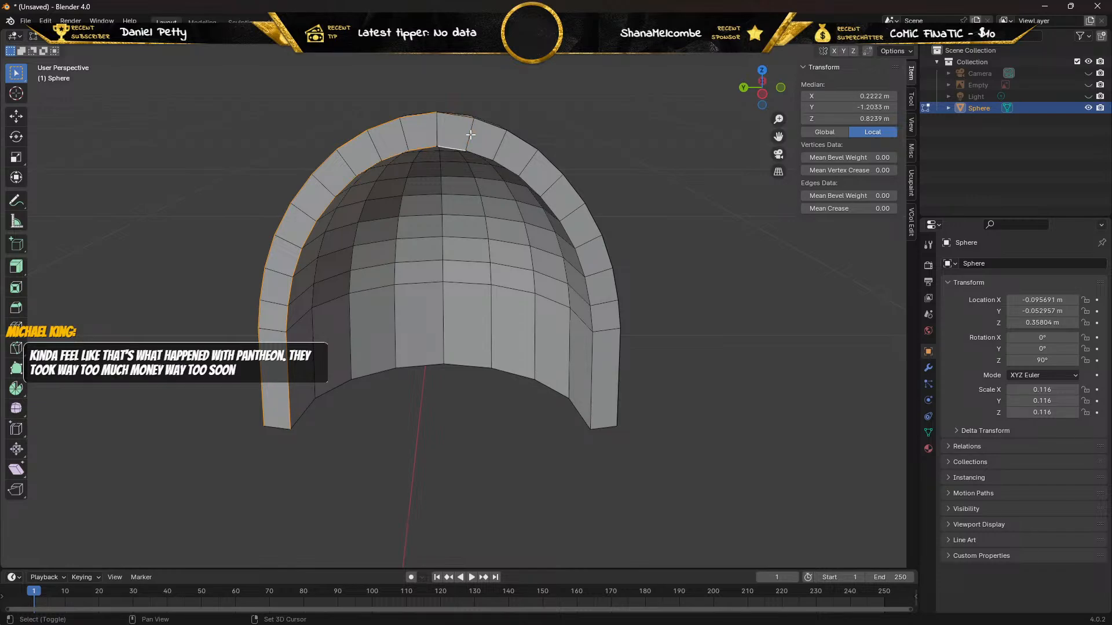
Extend the edge selection along the rim's other half and across both bottom ends to enclose the rim face.
middle_drag(469, 136, 442, 444)
alt+shift+click(427, 353)
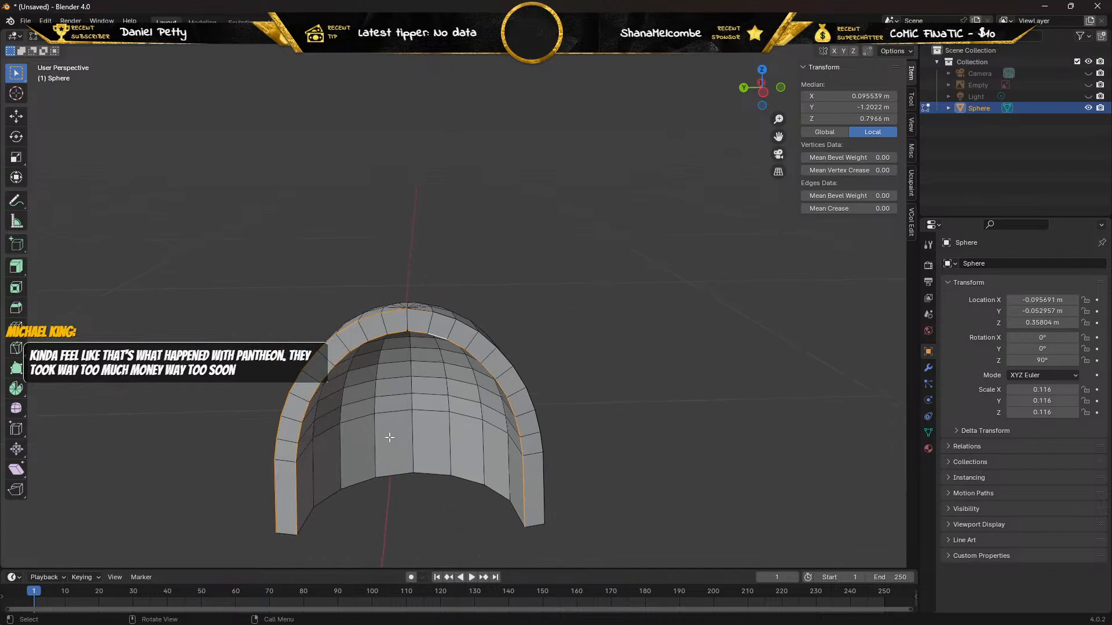
alt+click(544, 472)
middle_drag(446, 461, 405, 372)
scroll(411, 409, down, 2)
scroll(340, 476, up, 2)
scroll(324, 496, down, 1)
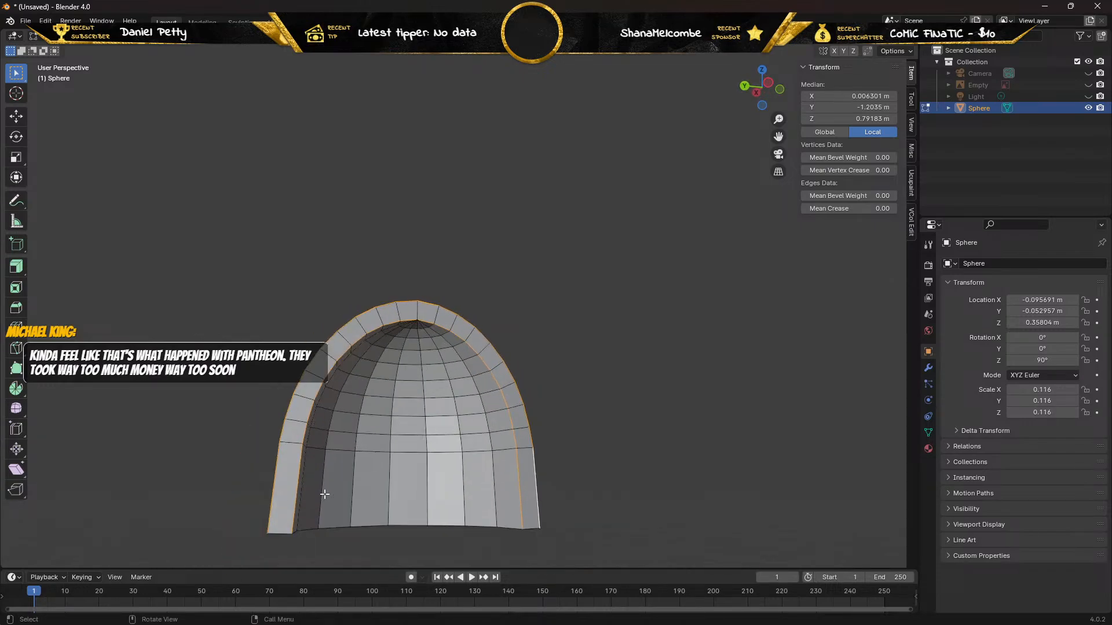
shift+click(280, 535)
shift+click(531, 529)
mouse_move(394, 493)
middle_down()
mouse_move(496, 485)
mouse_move(486, 454)
mouse_move(392, 472)
middle_up()
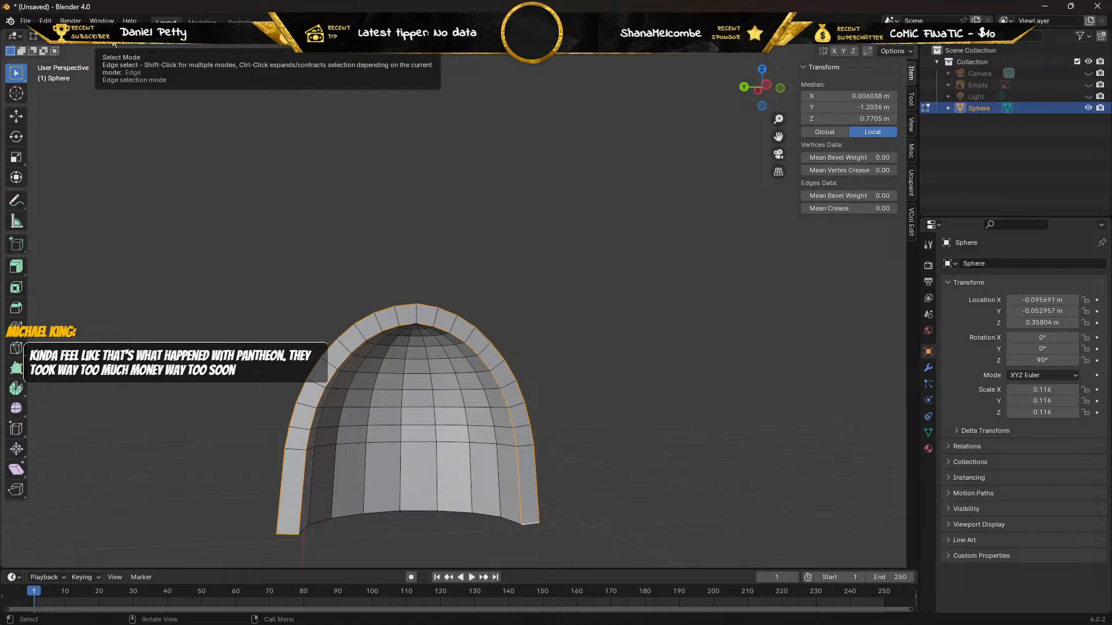
Mark the selected edges around the front rim as sharp and as UV seams.
right_click(337, 375)
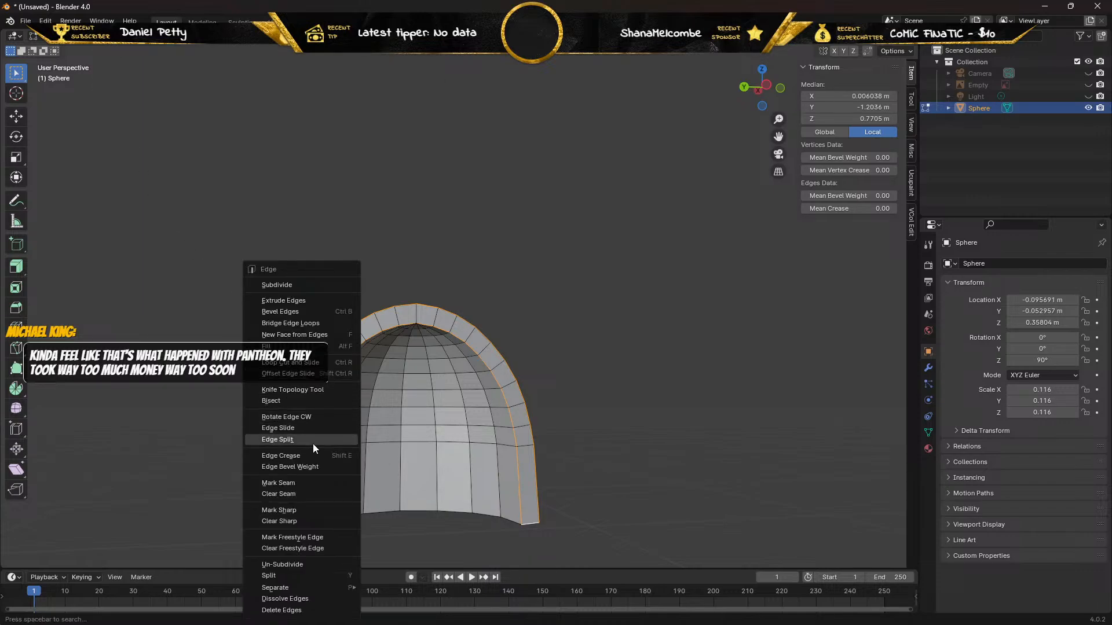
click(297, 508)
middle_drag(234, 379, 287, 413)
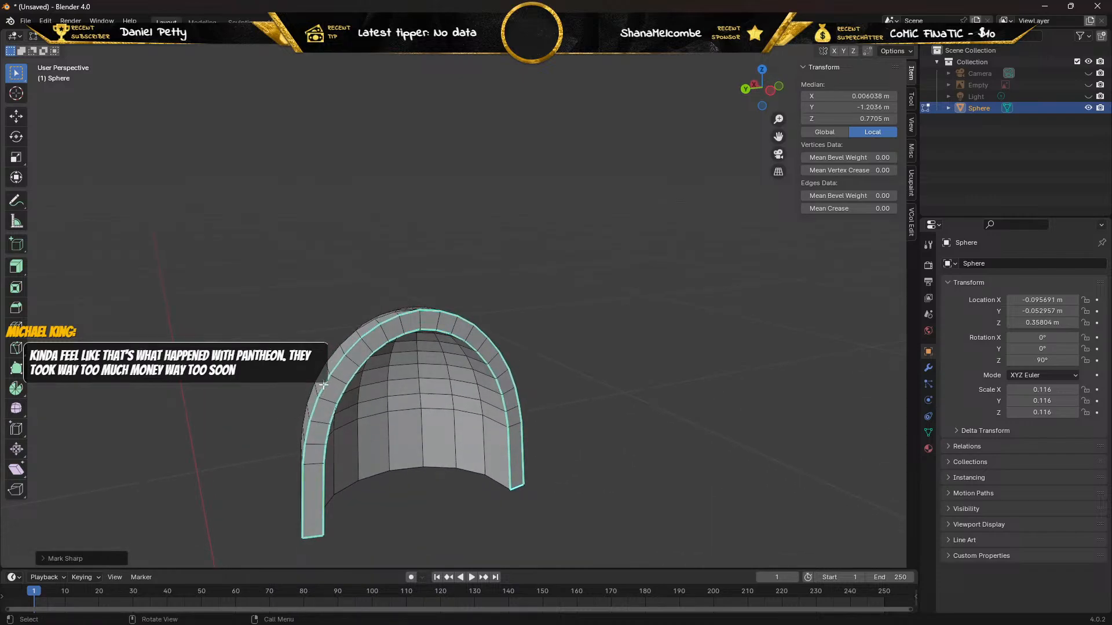
key(ctrl+e)
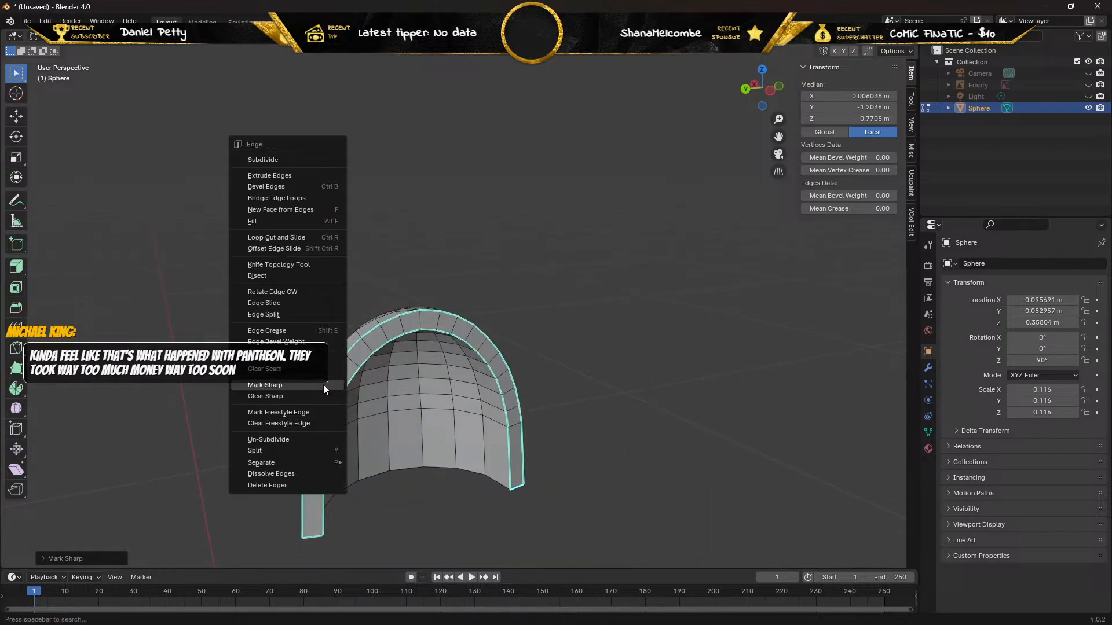
click(293, 359)
middle_drag(272, 377, 363, 265)
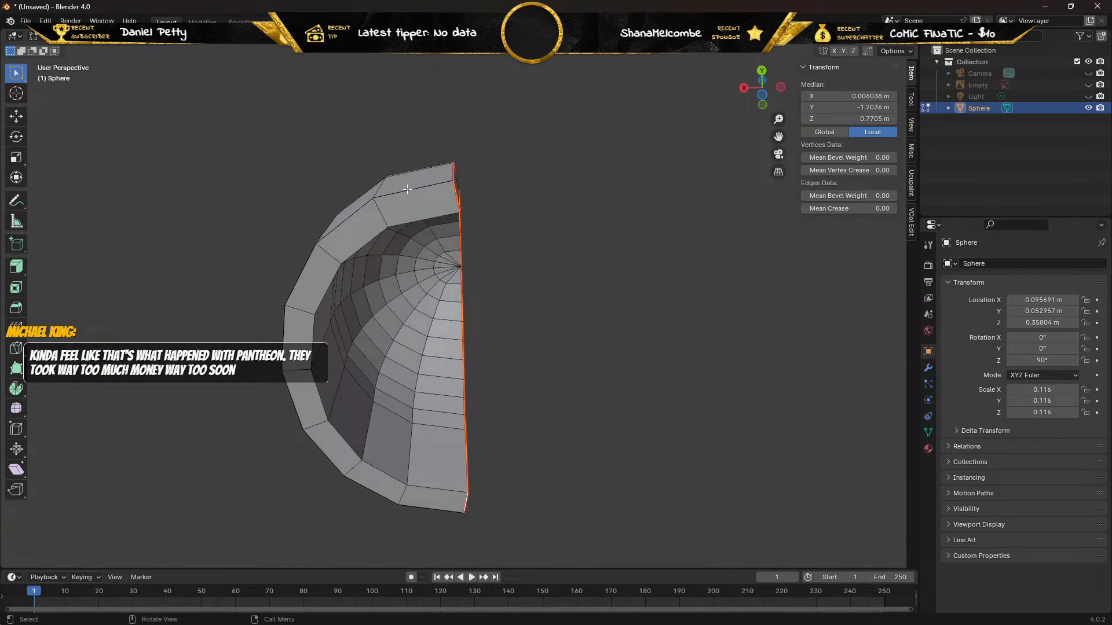
Clear the front rim selection and select the outer edge loop around the pad's bottom rim.
key(alt+a)
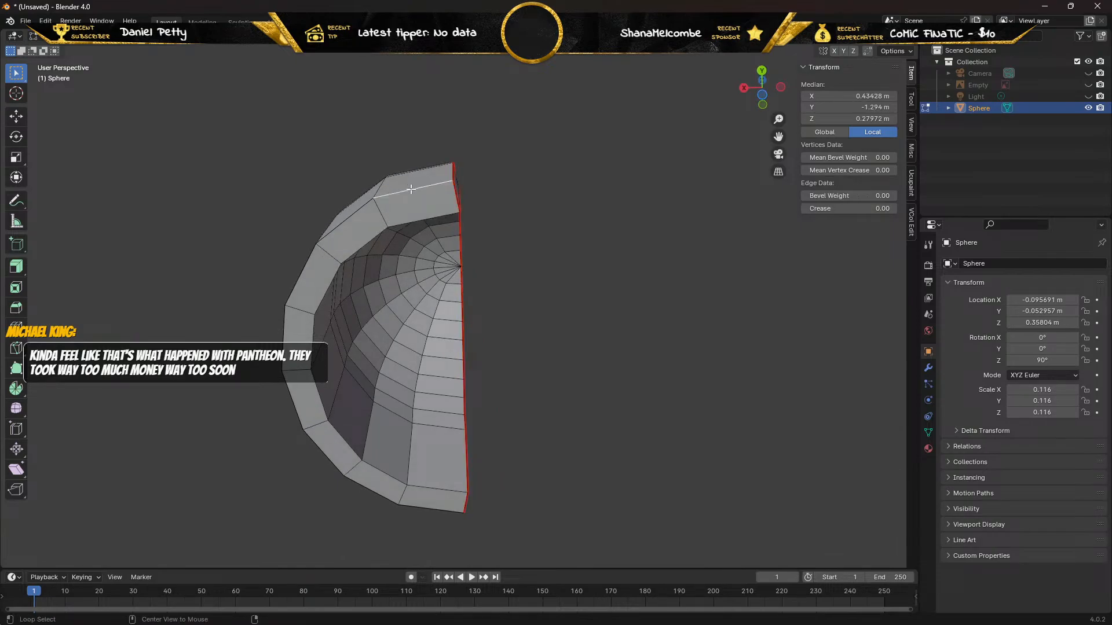
alt+click(411, 189)
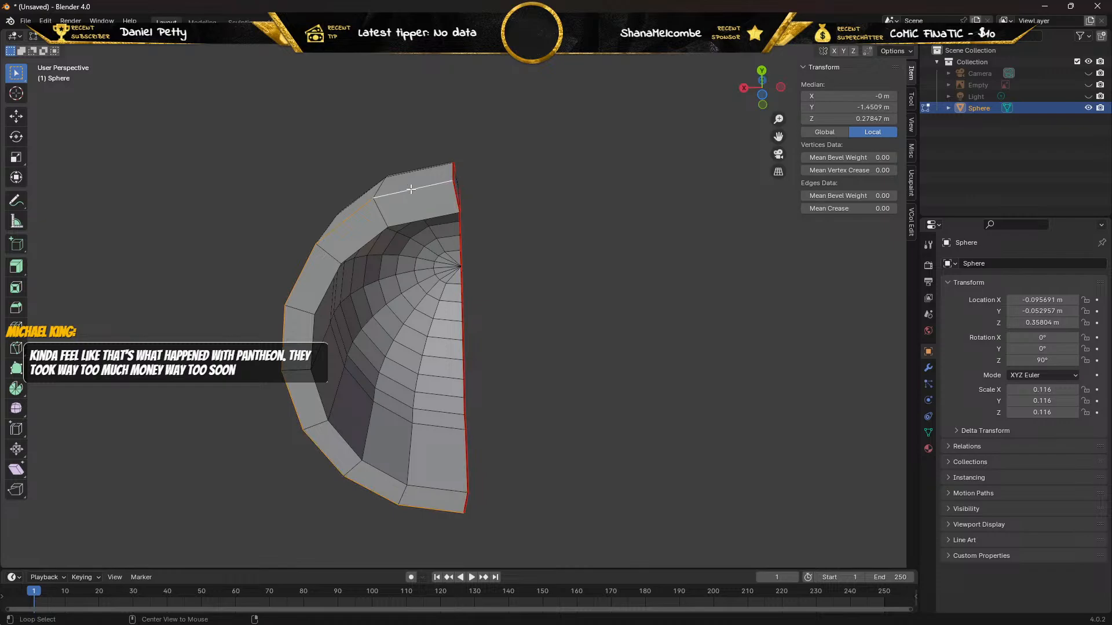
alt+click(409, 222)
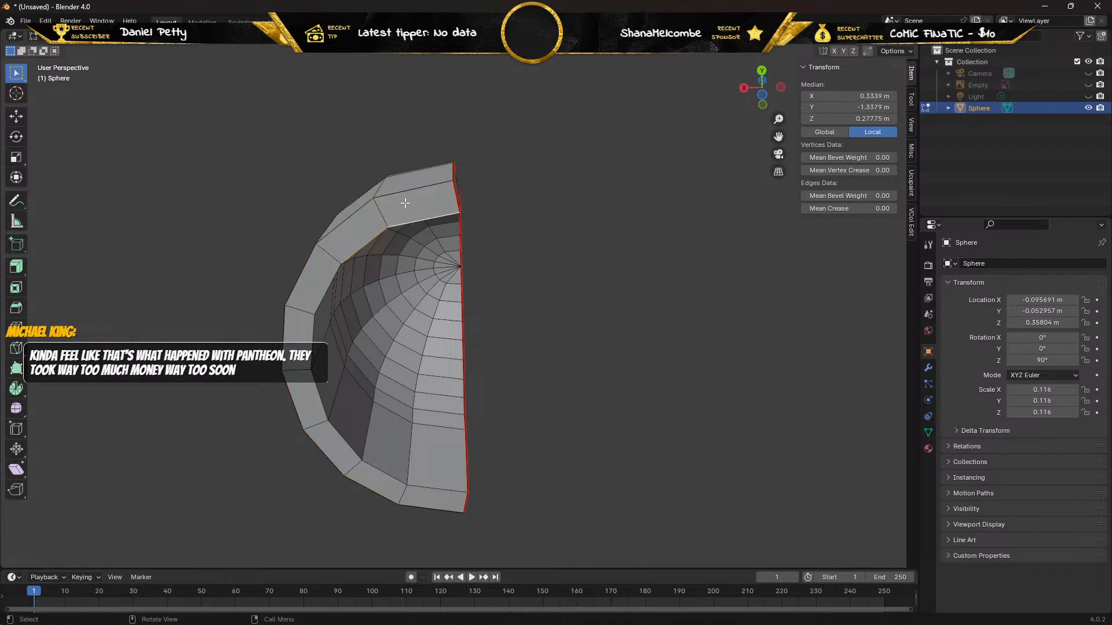
click(405, 189)
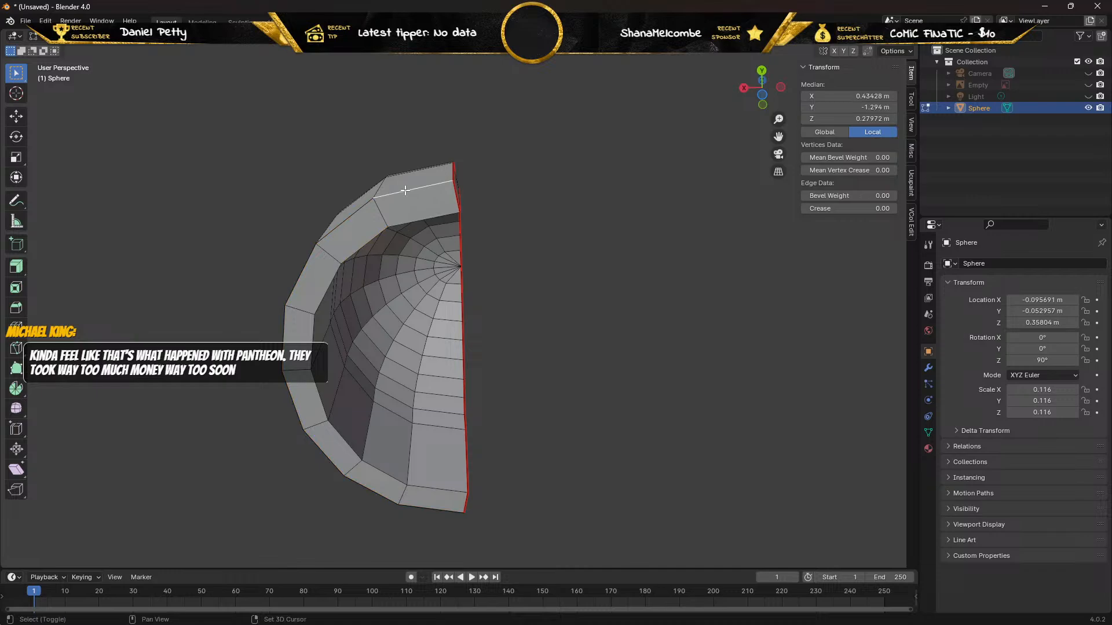
shift+click(405, 190)
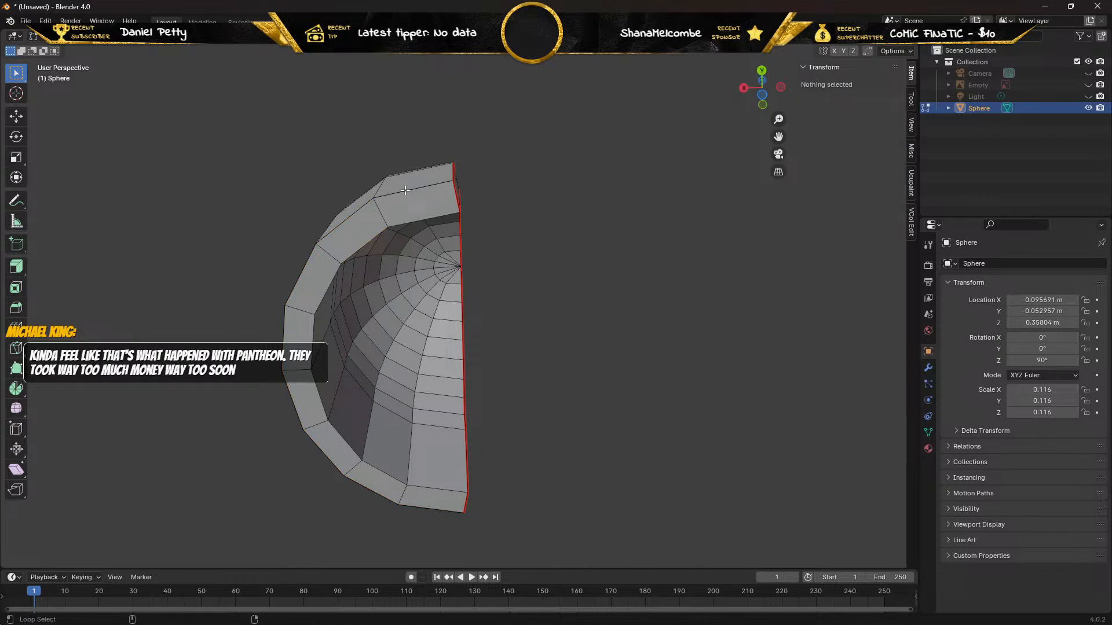
alt+click(404, 190)
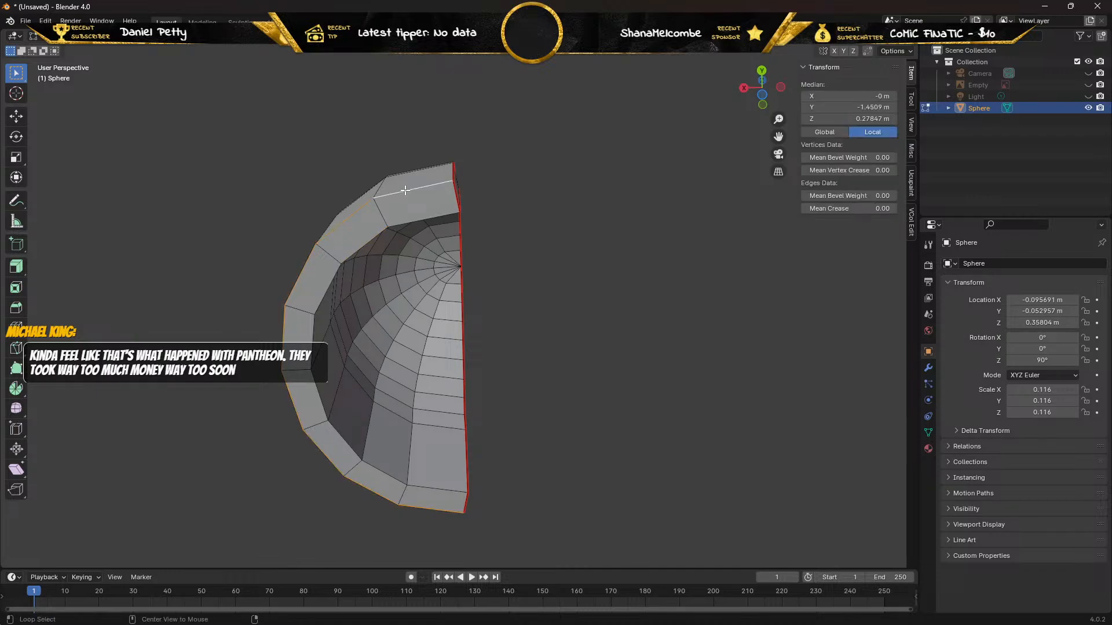
Extend the selection along the bottom rim's inner edges and across both end edges to enclose the rim face.
alt+shift+click(409, 222)
middle_drag(405, 246, 348, 249)
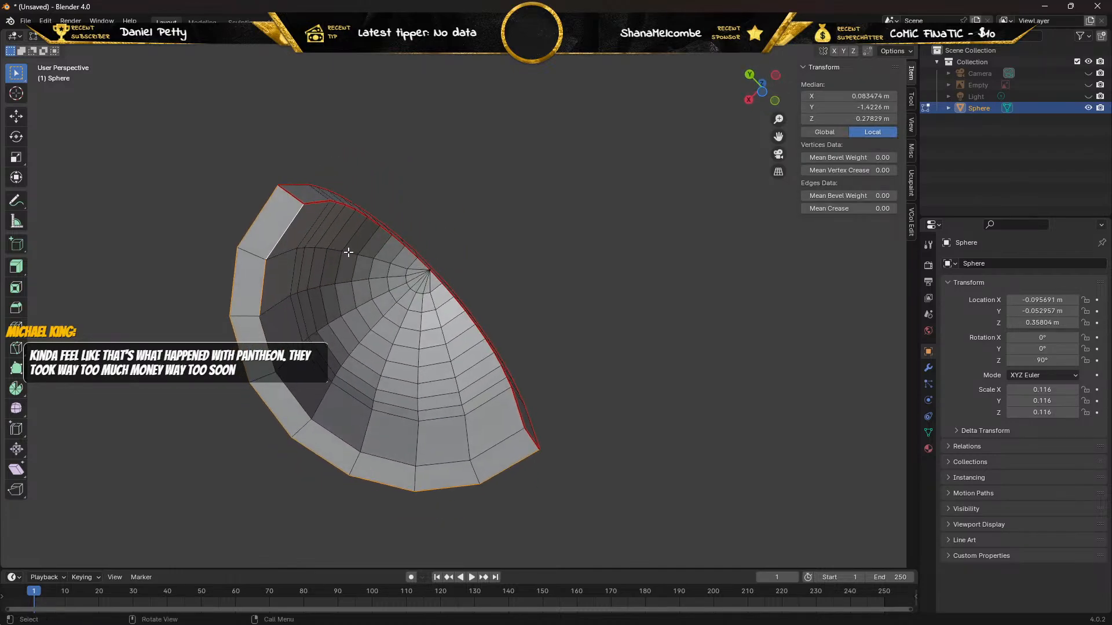
alt+shift+click(264, 338)
alt+shift+click(242, 314)
alt+shift+click(243, 315)
alt+shift+click(290, 394)
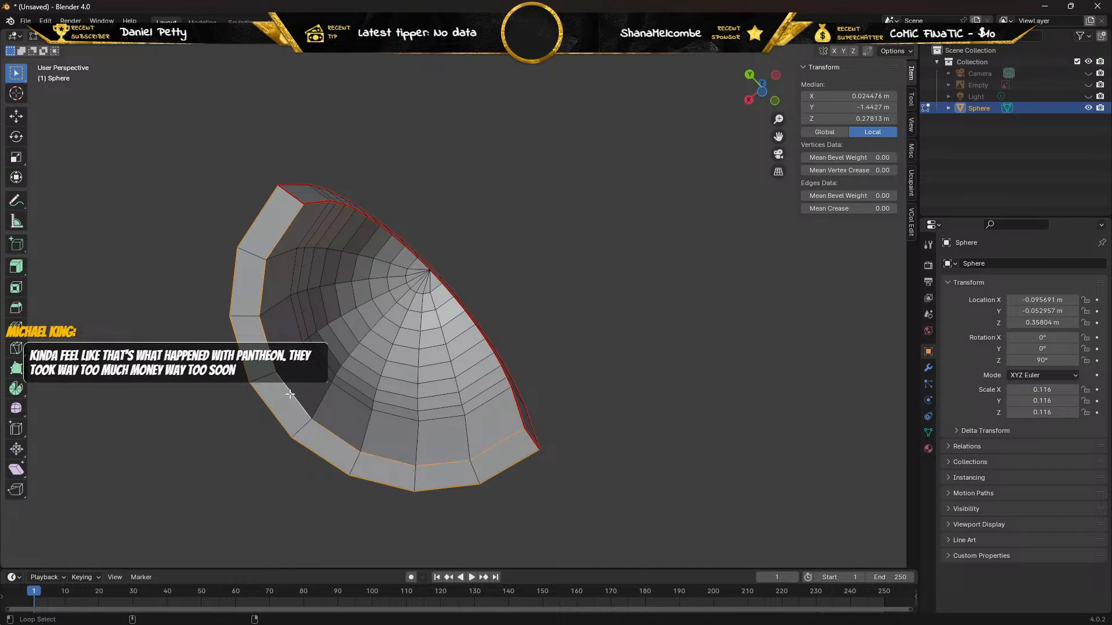
shift+click(293, 198)
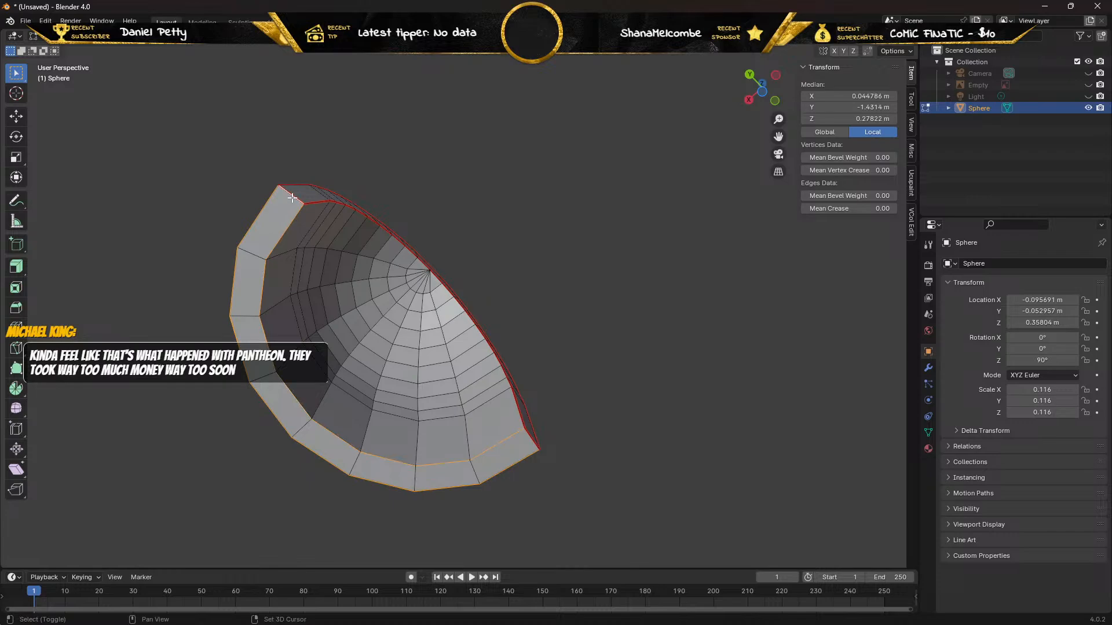
shift+click(529, 439)
Mark the selected bottom rim edges as UV seams, and clear the selection.
right_click(445, 460)
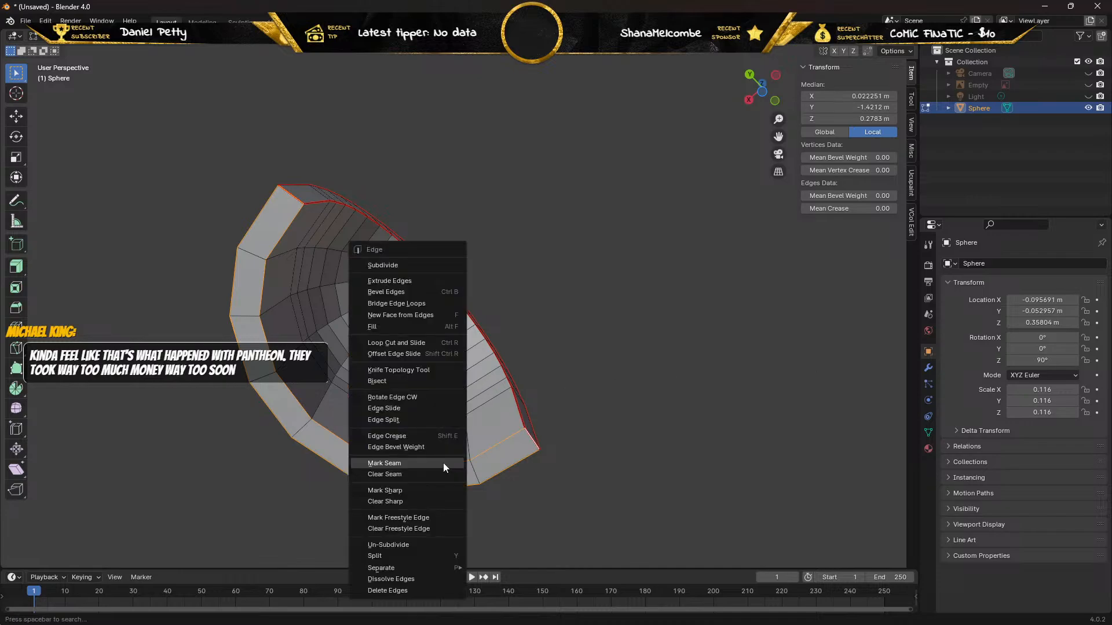
click(401, 462)
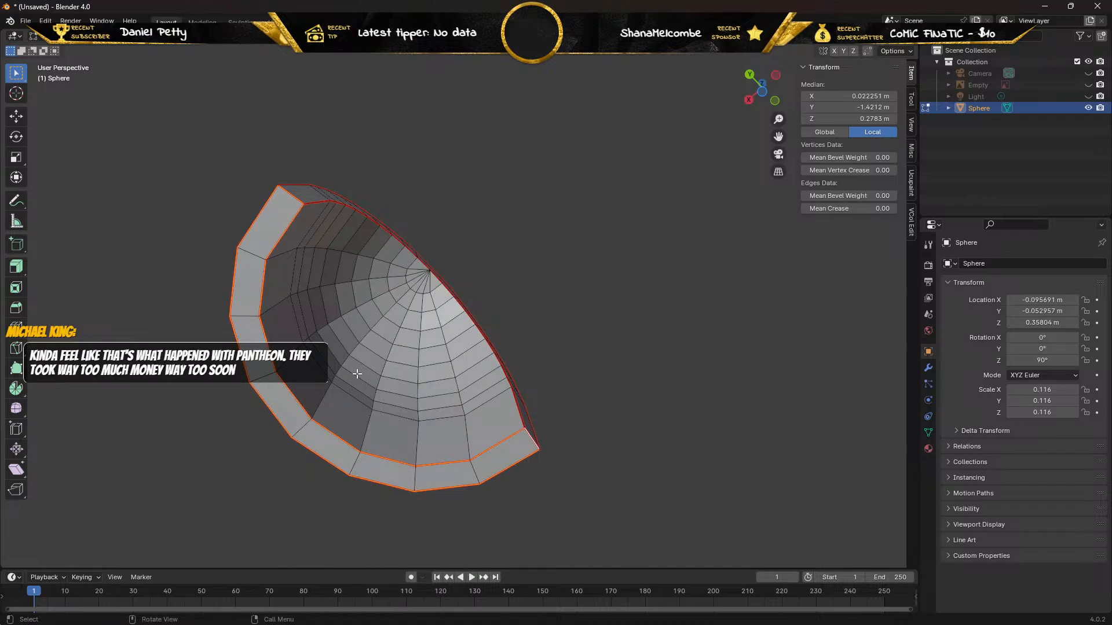
middle_drag(343, 344, 285, 202)
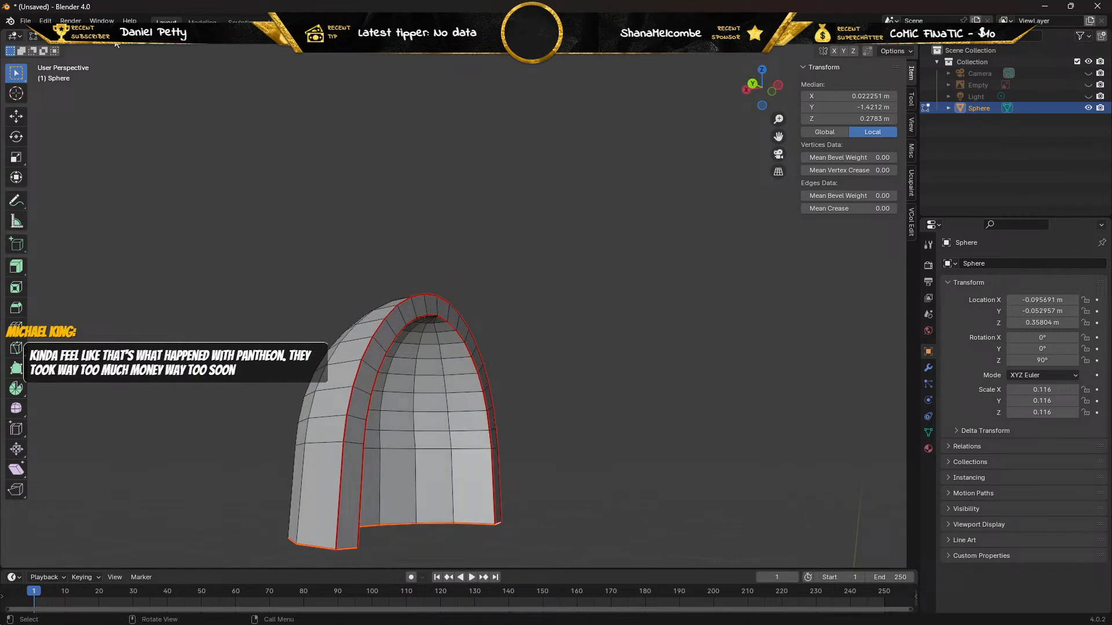
key(alt+a)
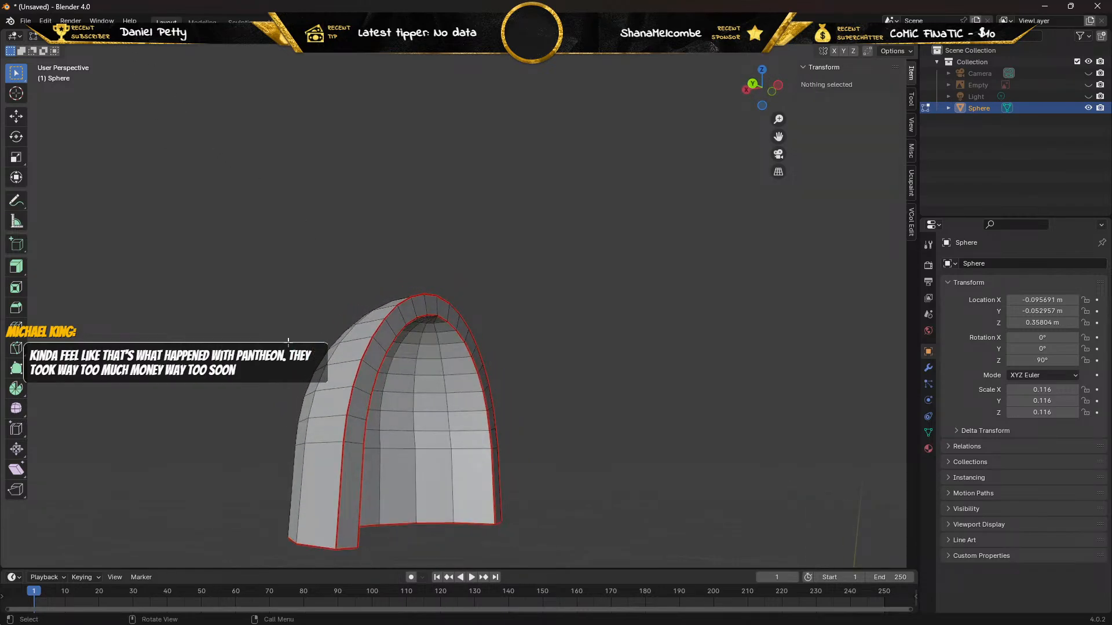
Unwrap the whole pad mesh with the Angle Based method and show the resulting islands in the UV Editing workspace.
key(a)
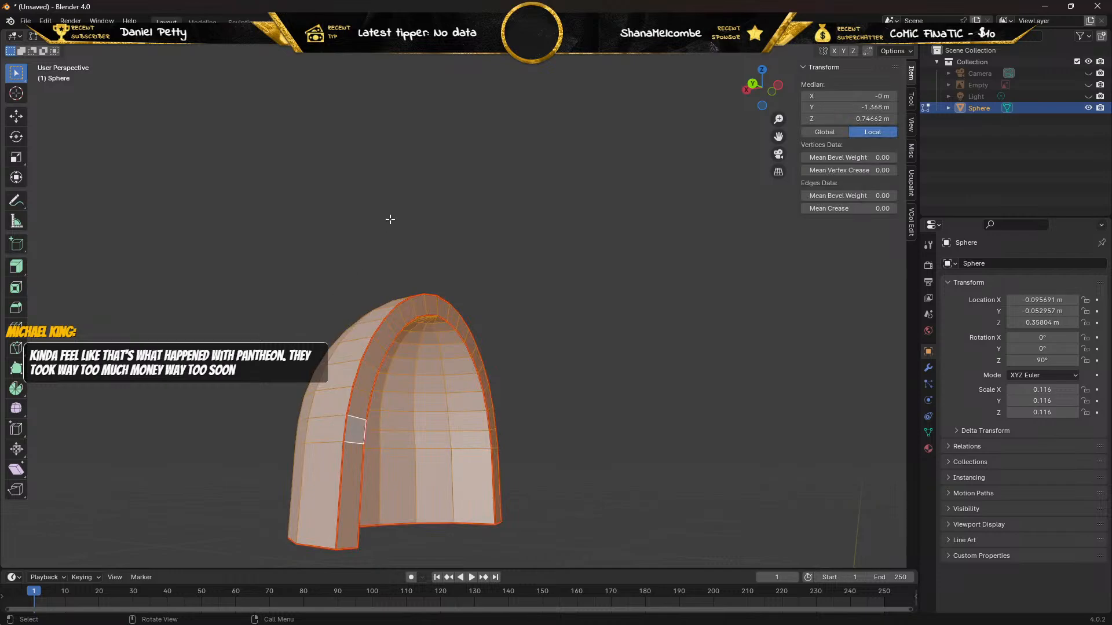
right_click(338, 373)
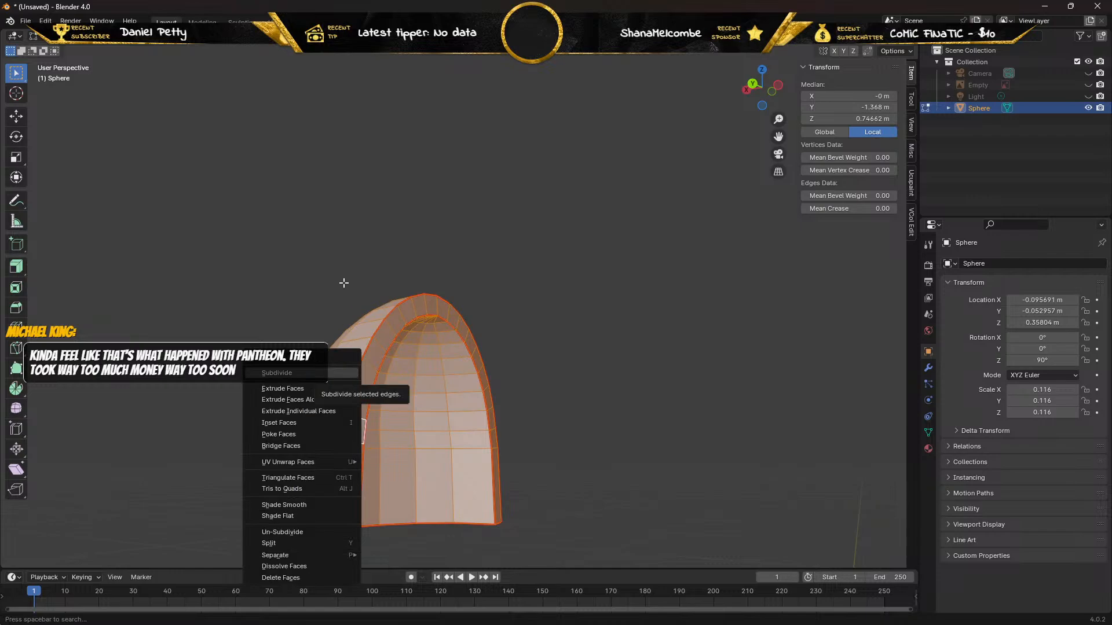
key(u)
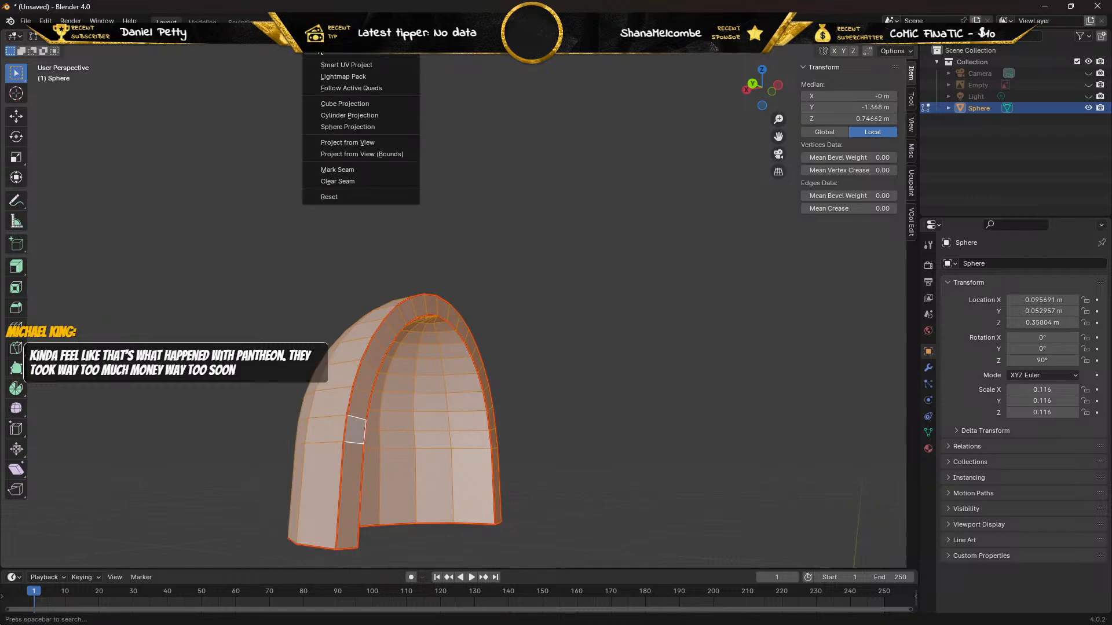
click(332, 54)
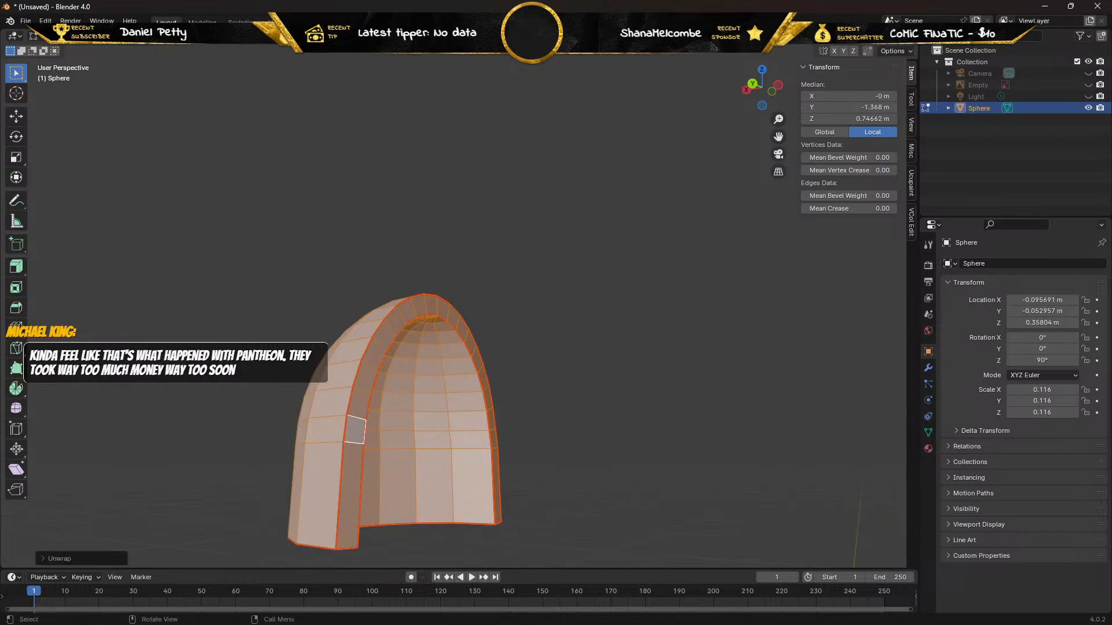
click(110, 559)
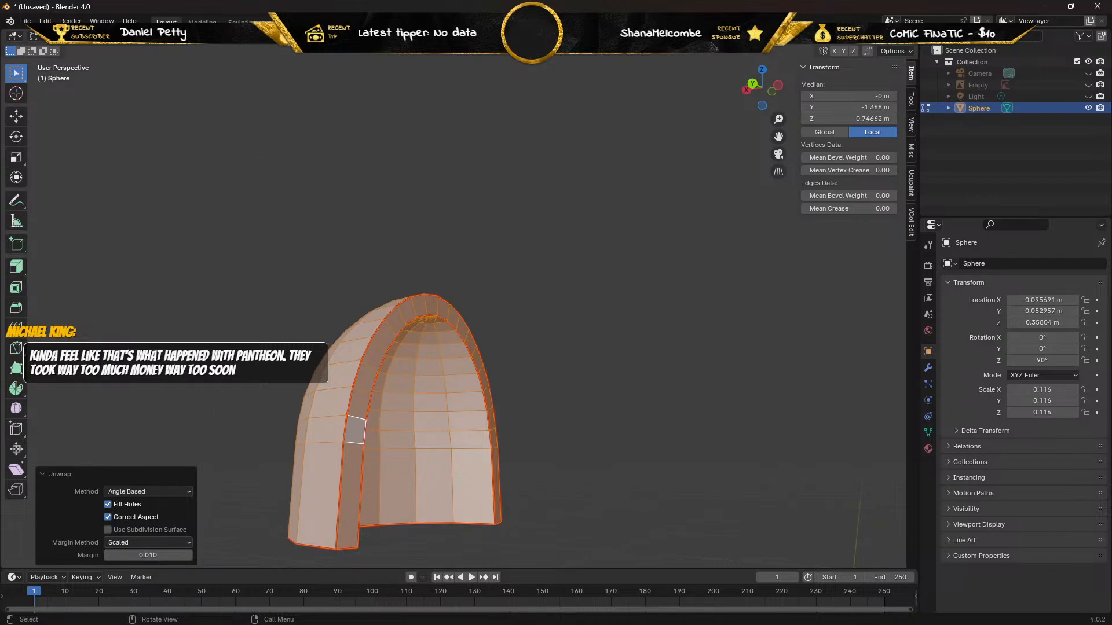
click(278, 22)
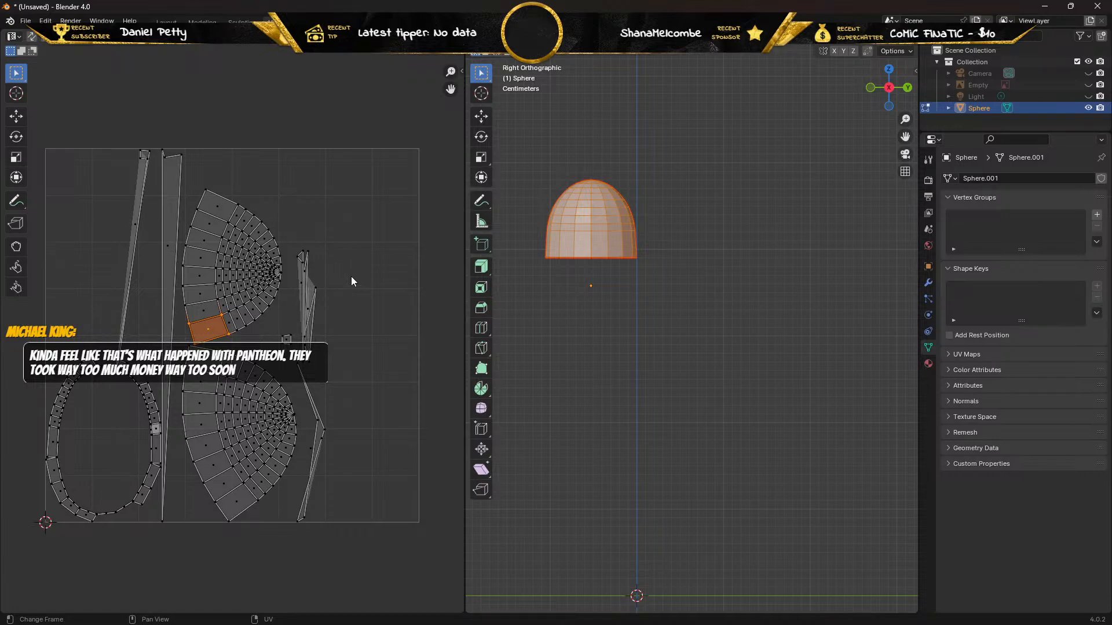
Return to the Layout workspace and inspect the pad's seams and inner geometry in Edit Mode using wireframe display from several sides.
click(166, 22)
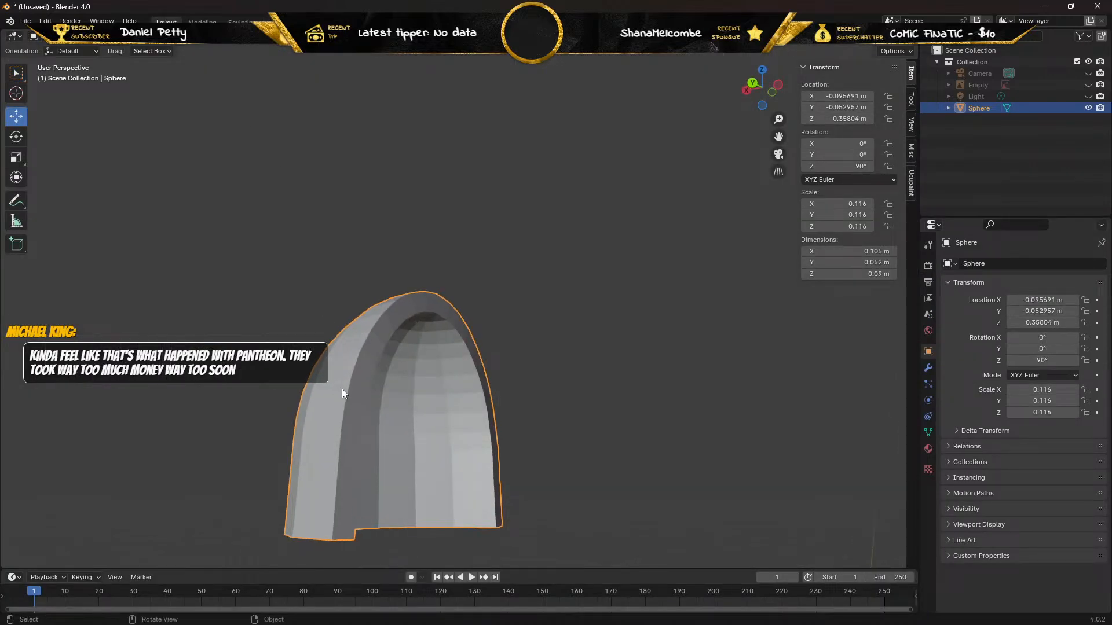
key(Tab)
middle_drag(346, 448, 347, 383)
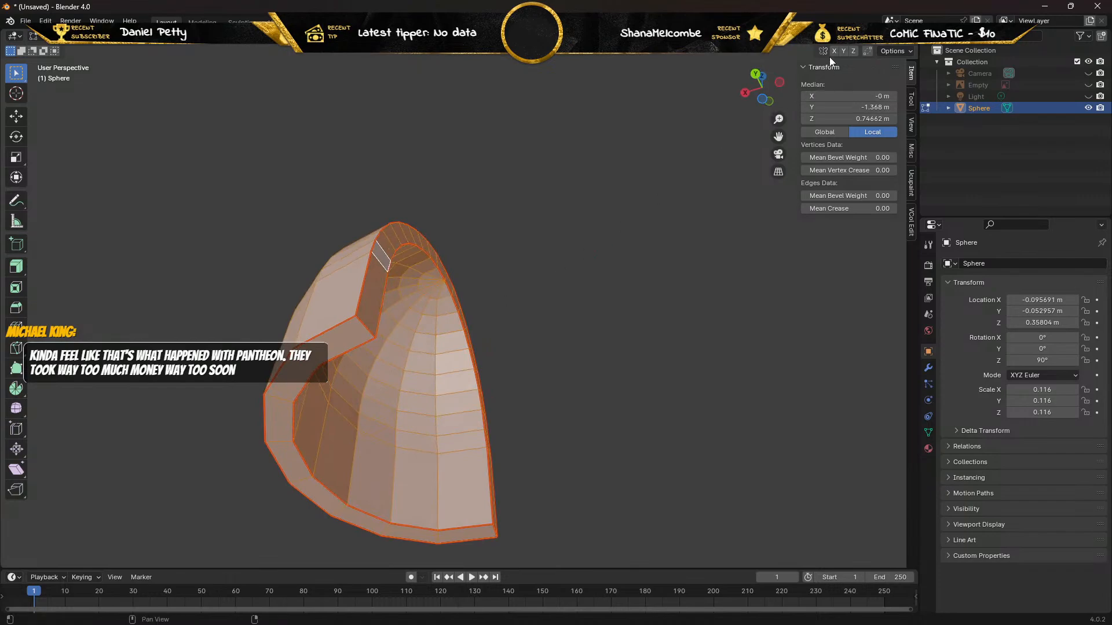
click(863, 38)
mouse_move(491, 262)
middle_down()
mouse_move(470, 294)
mouse_move(373, 285)
mouse_move(360, 318)
mouse_move(392, 350)
mouse_move(422, 303)
mouse_move(434, 240)
mouse_move(454, 244)
mouse_move(509, 287)
mouse_move(551, 377)
mouse_move(609, 354)
mouse_move(702, 377)
mouse_move(762, 372)
mouse_move(655, 314)
mouse_move(547, 314)
mouse_move(632, 295)
mouse_move(687, 308)
mouse_move(698, 322)
middle_up()
click(553, 251)
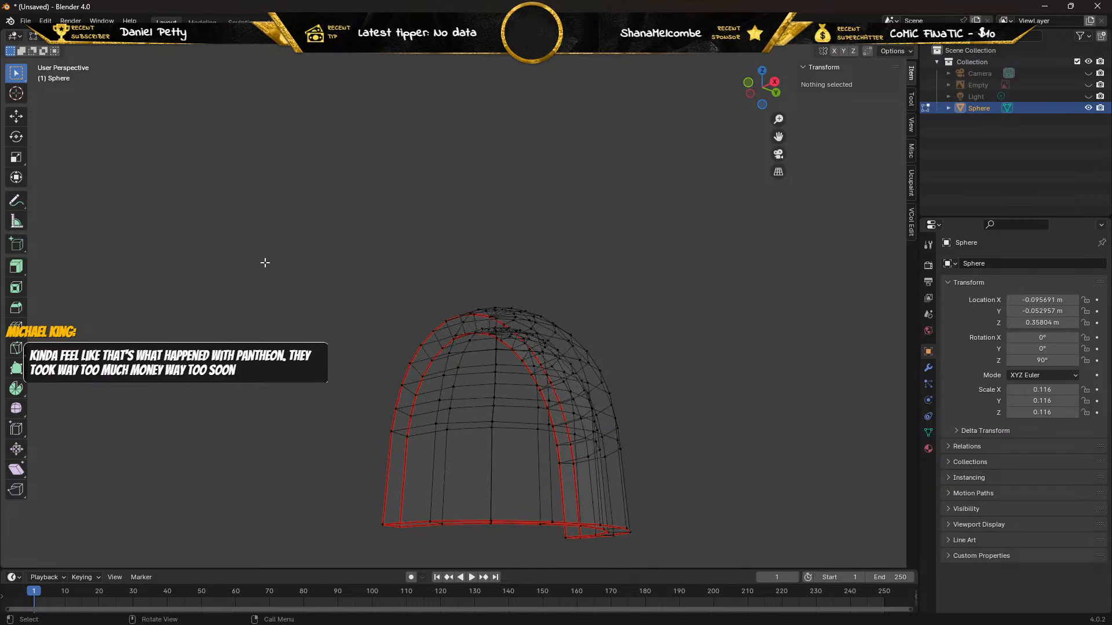
middle_drag(265, 263, 883, 309)
middle_drag(874, 287, 65, 268)
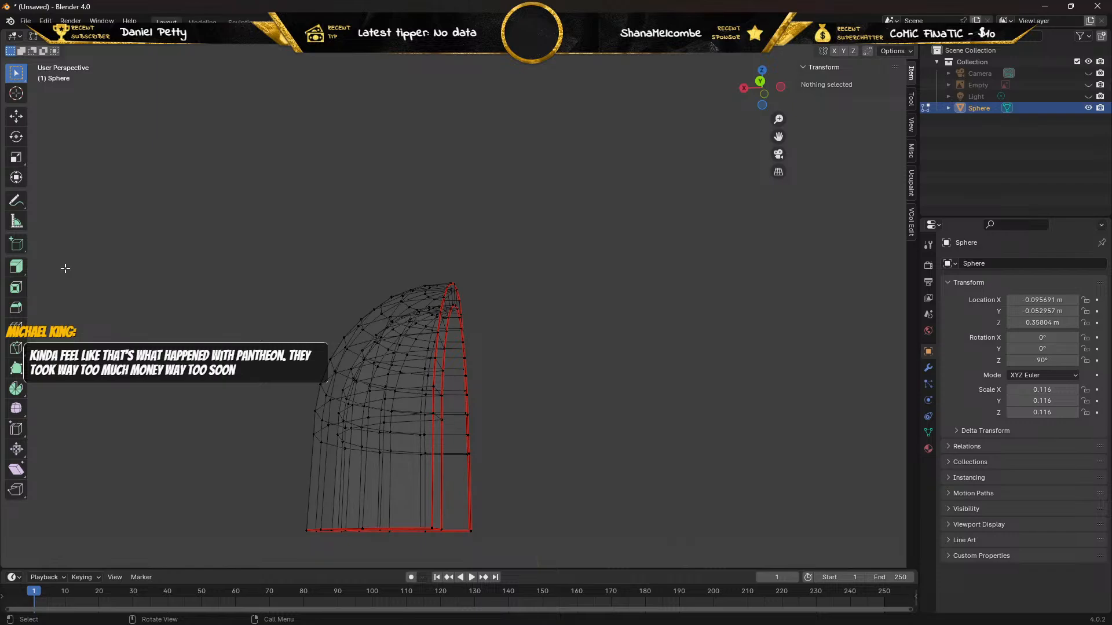
click(119, 38)
key(shift+z)
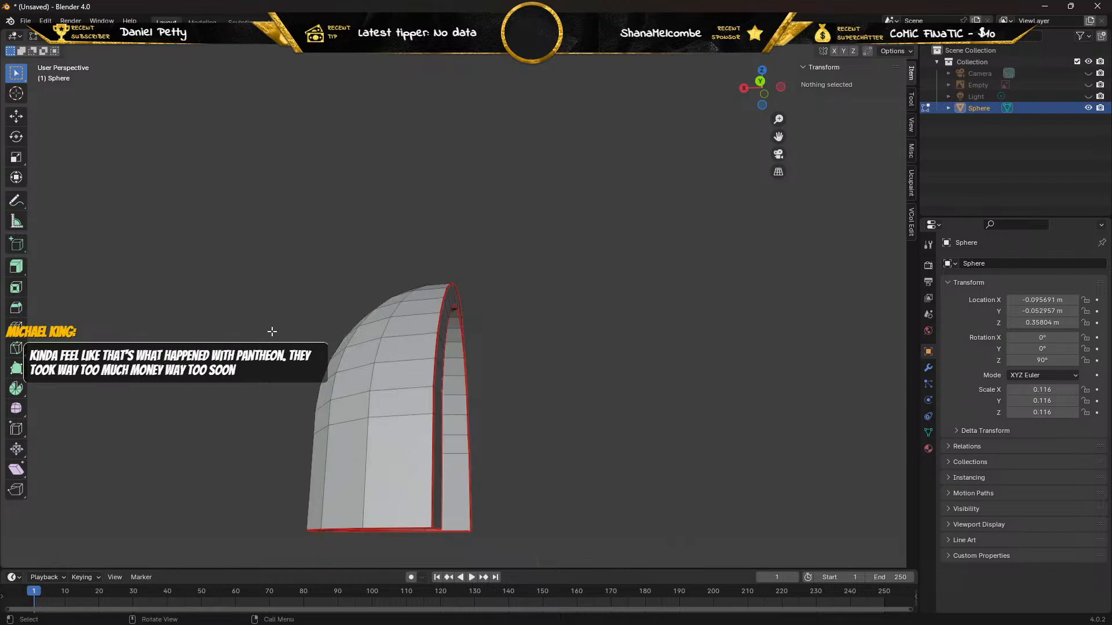
Select the entire pad mesh and clear all of its UV seams.
key(a)
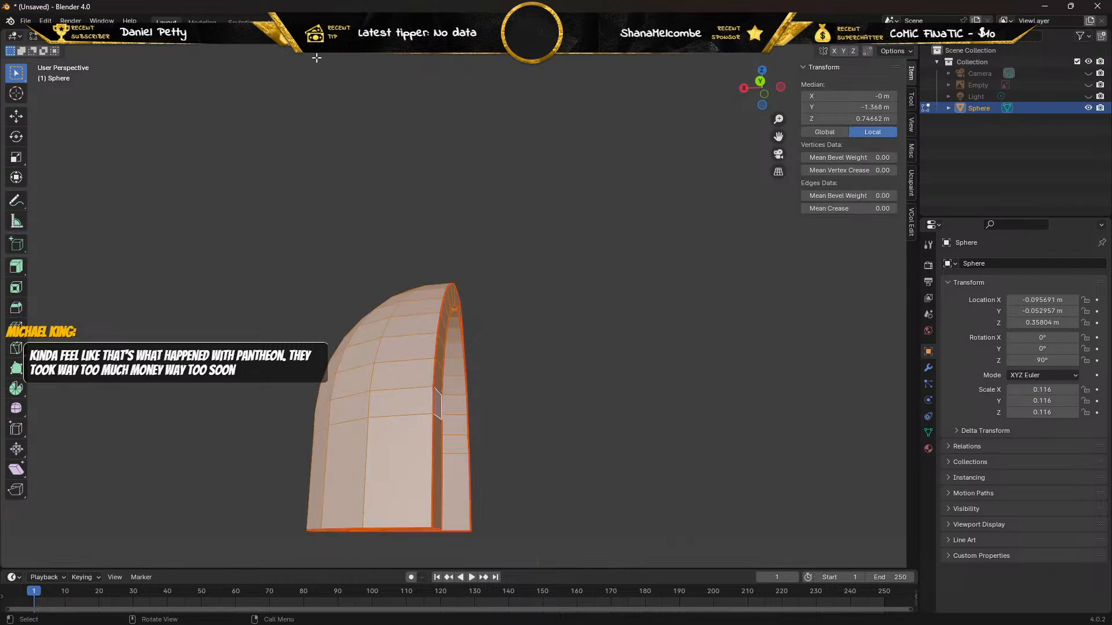
key(u)
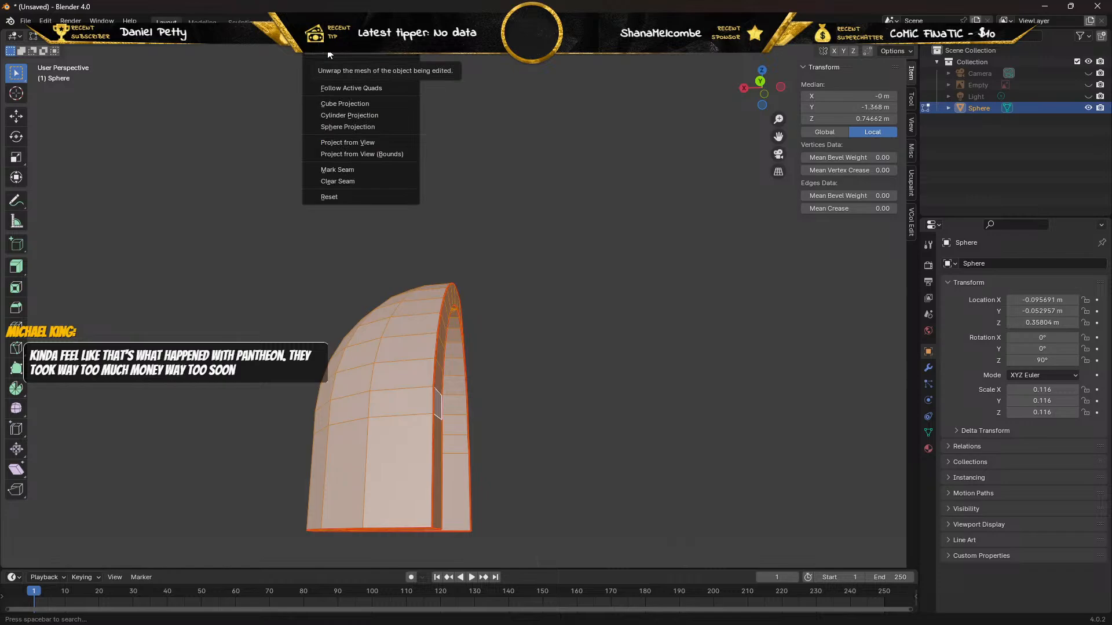
click(338, 182)
middle_drag(384, 228, 356, 225)
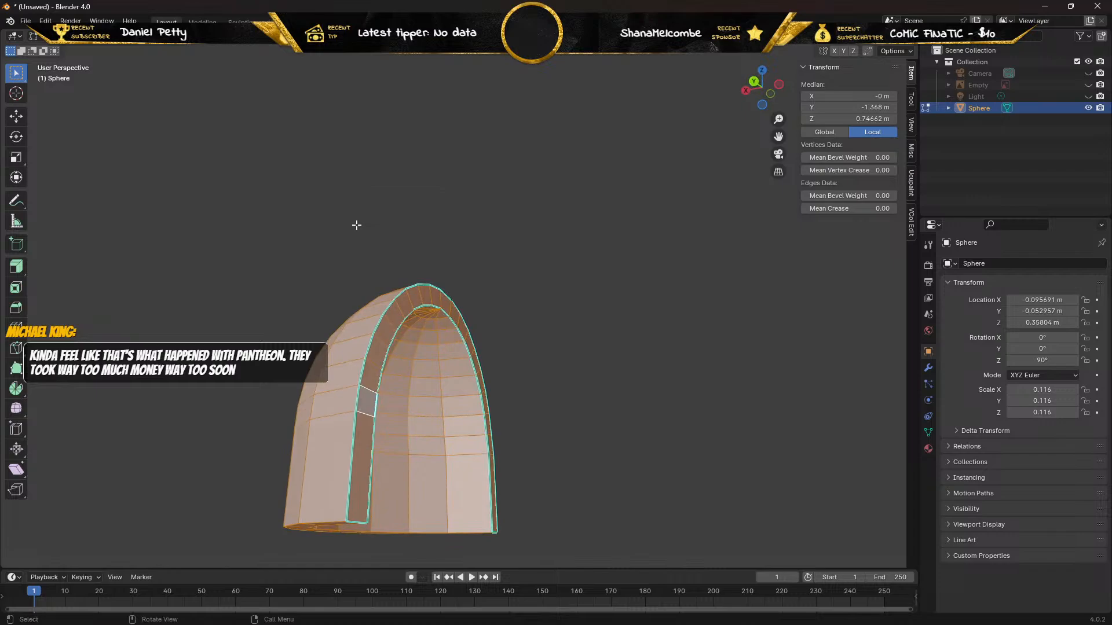
Clear the sharp marks from all the pad's edges, staying in edge selection mode.
right_click(381, 317)
click(108, 37)
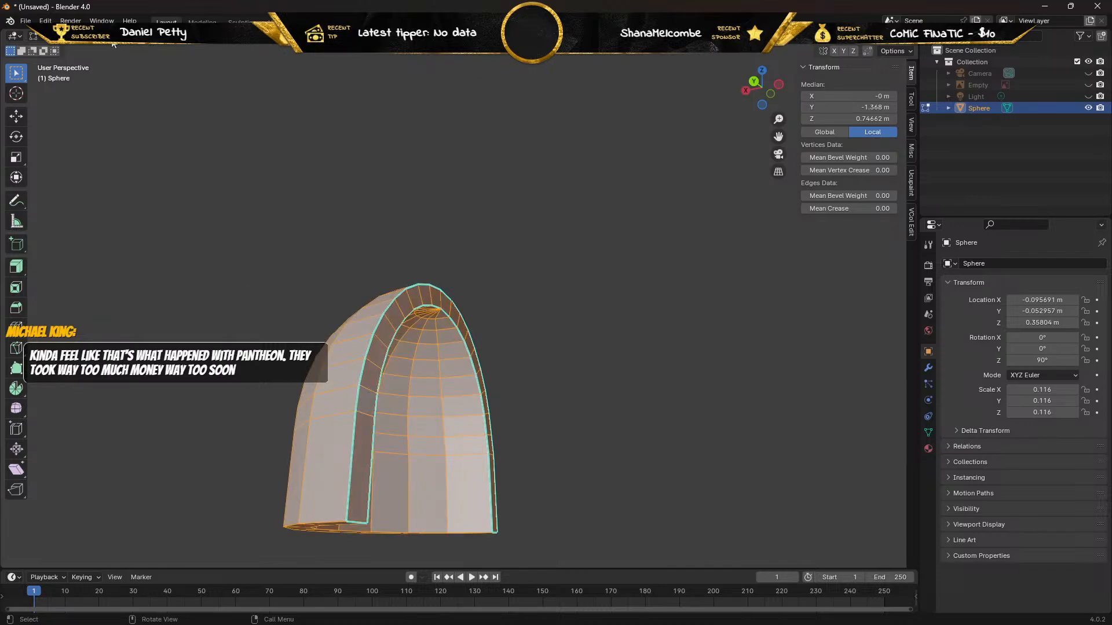
right_click(360, 379)
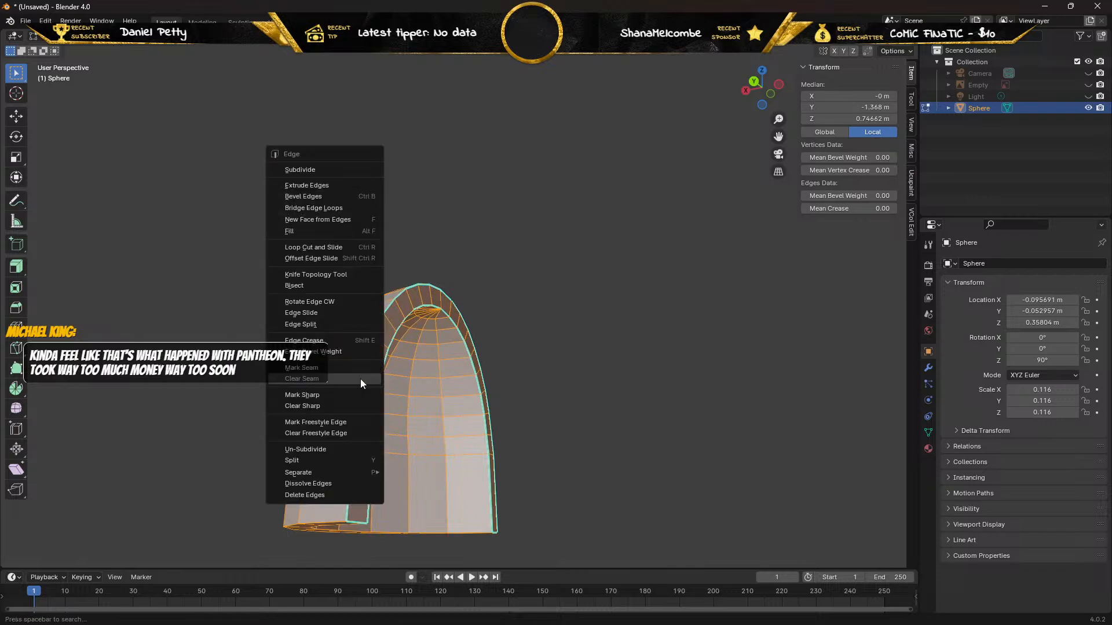
click(324, 405)
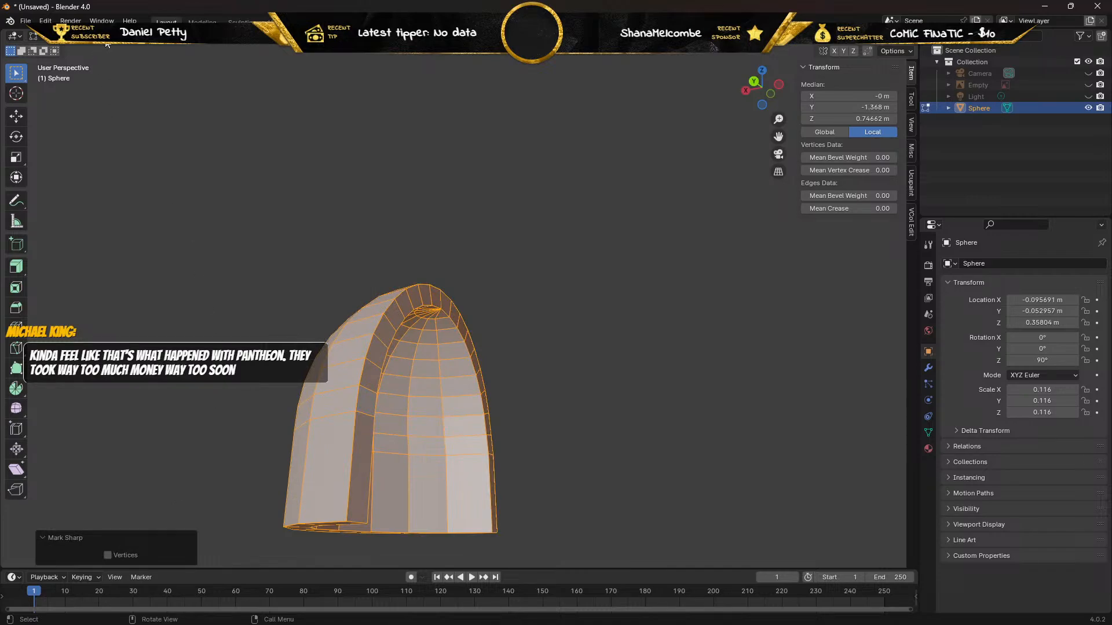
key(1)
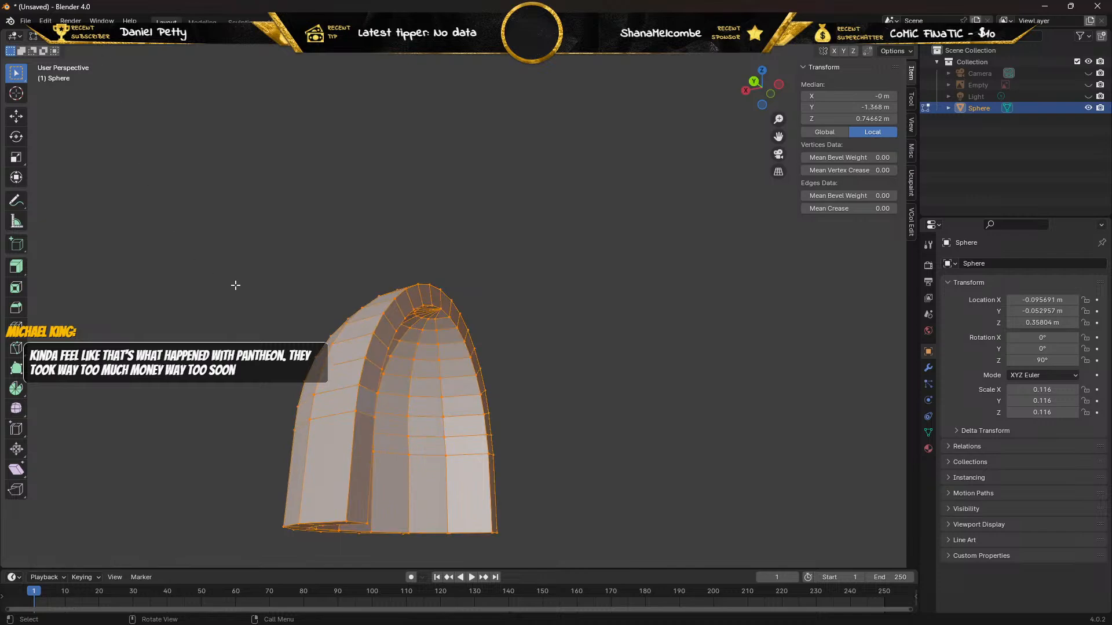
key(2)
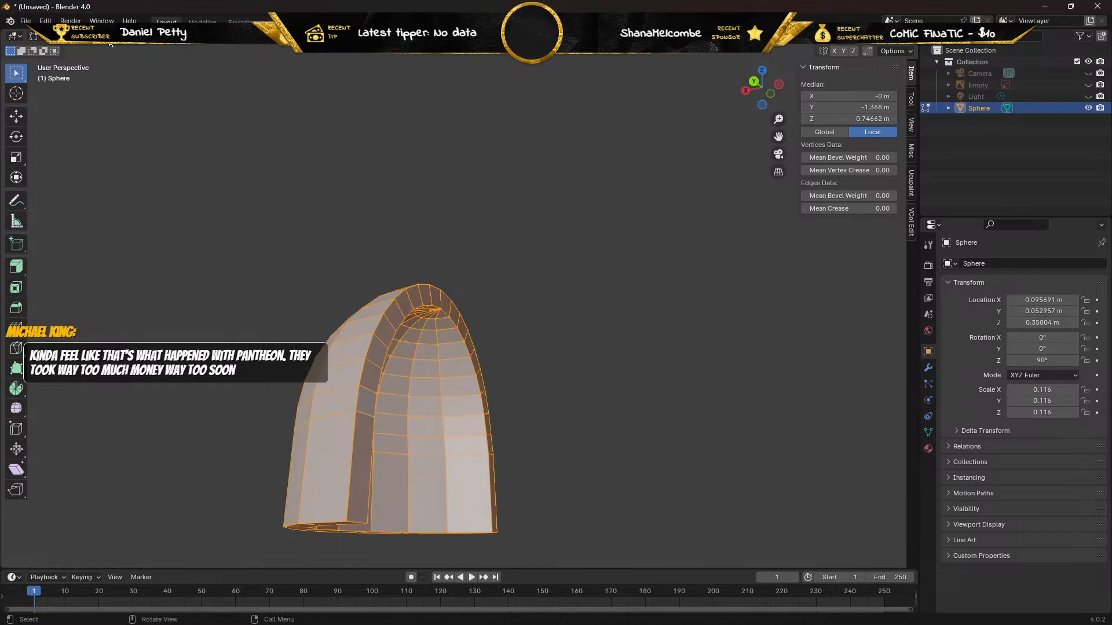
Try to select the outer and inner edge loops of the pad's front rim for re-marking the seams.
click(352, 491)
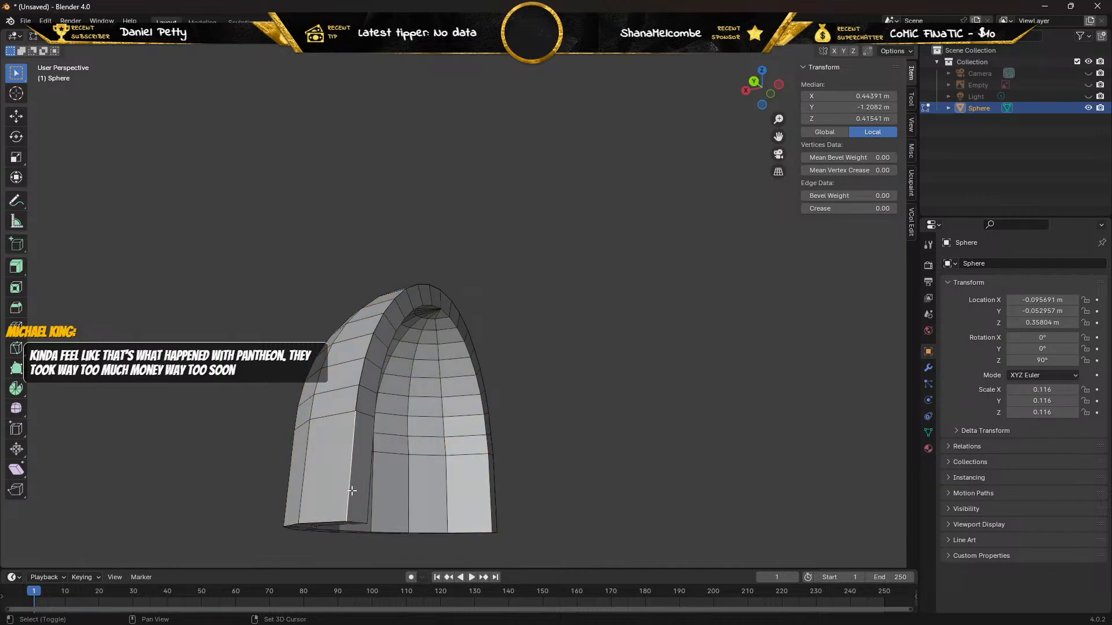
alt+shift+click(351, 488)
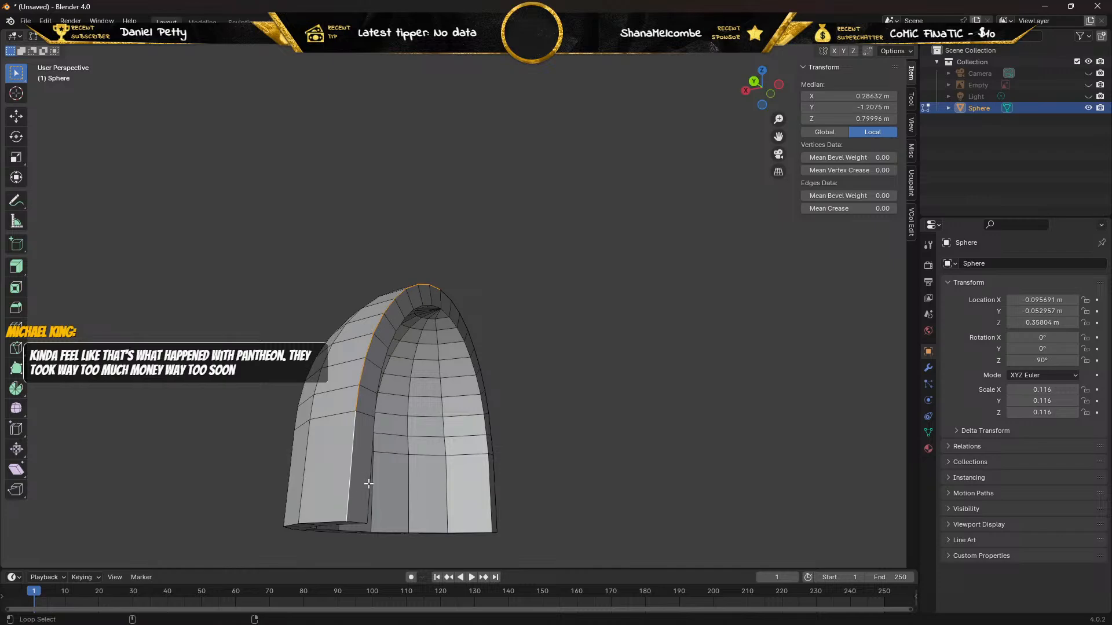
alt+shift+click(369, 484)
middle_drag(424, 407, 375, 345)
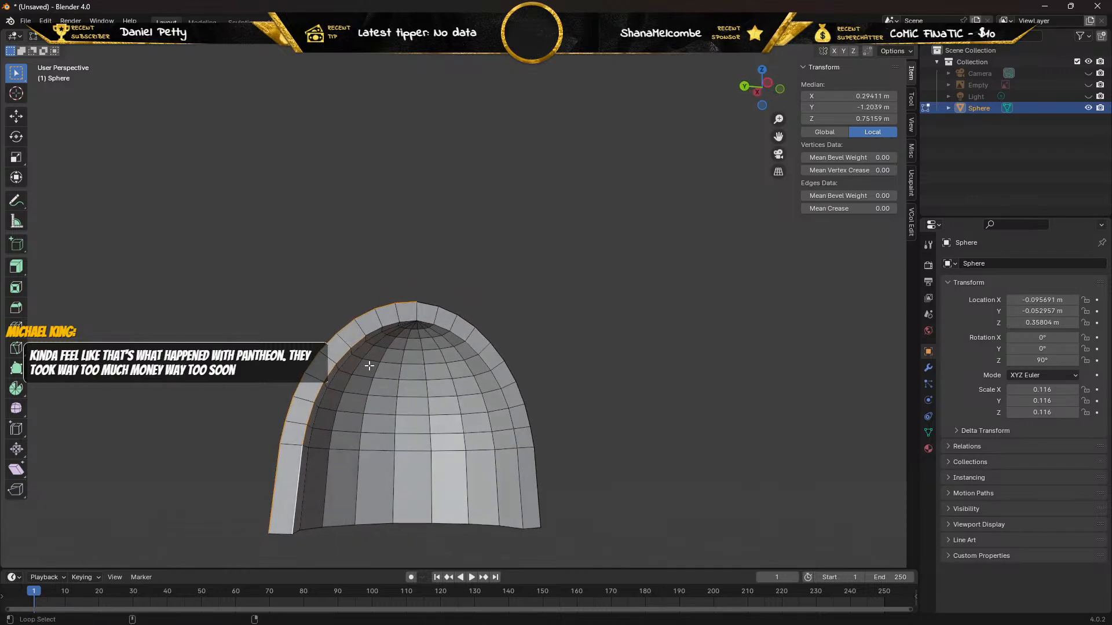
alt+shift+click(376, 316)
scroll(392, 323, up, 5)
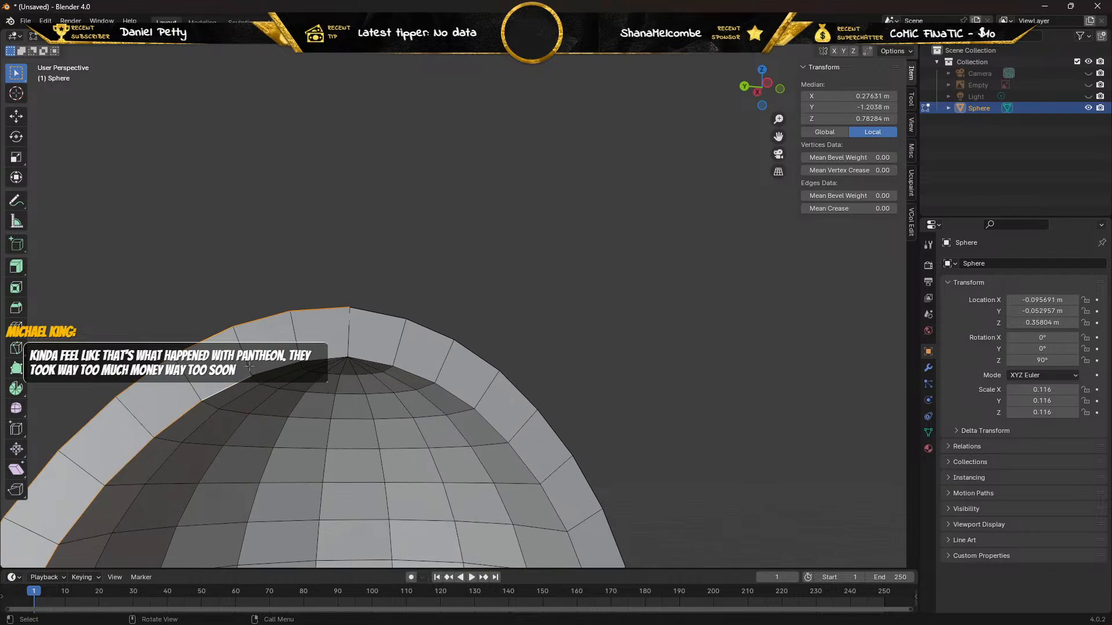
Delete the overlapping faces of two neighbouring front rim segments on the positive-X side of the arch's crown.
click(238, 346)
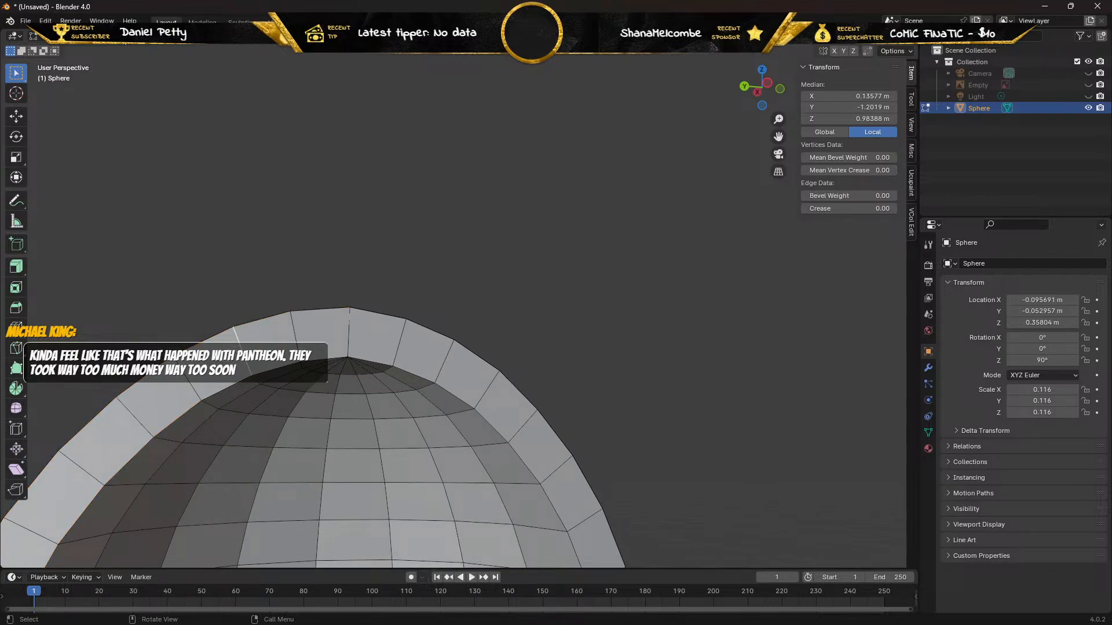
key(alt+a)
click(222, 366)
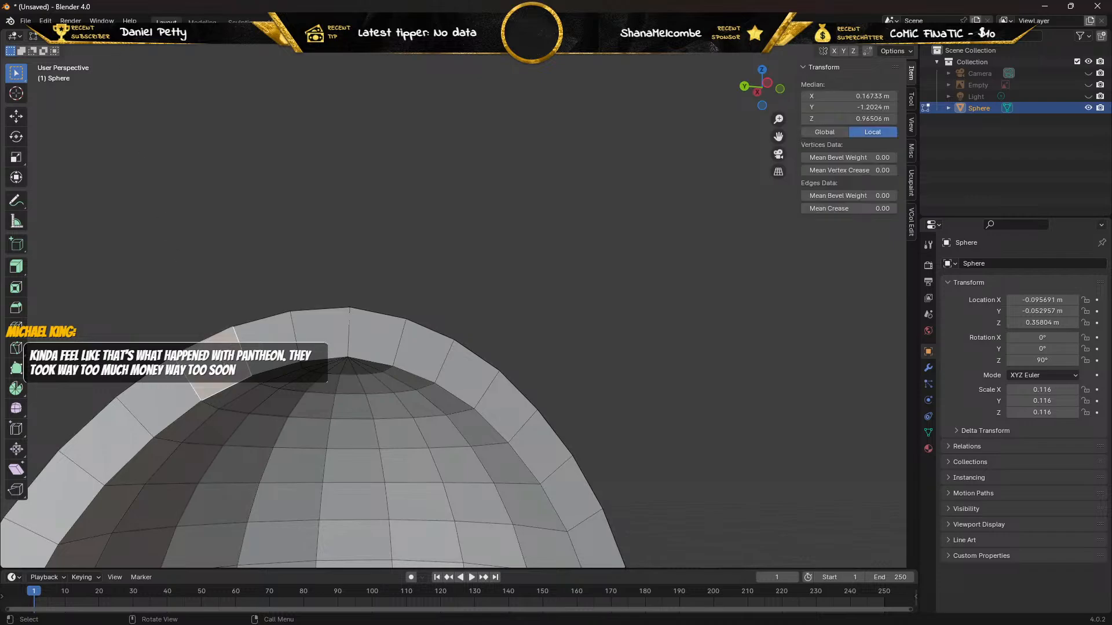
key(x)
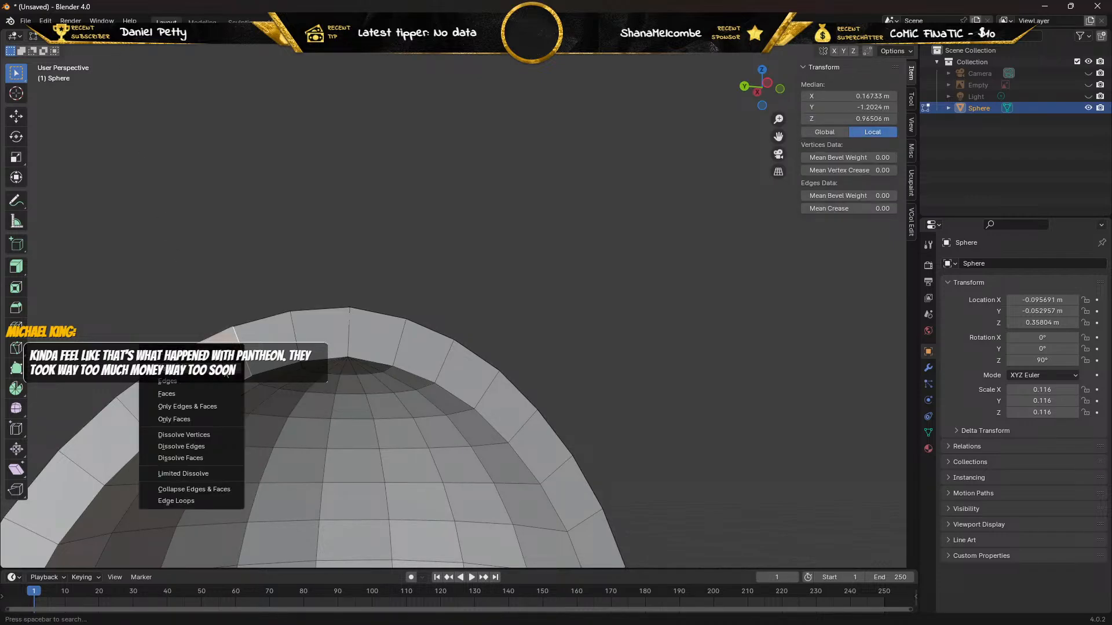
click(182, 394)
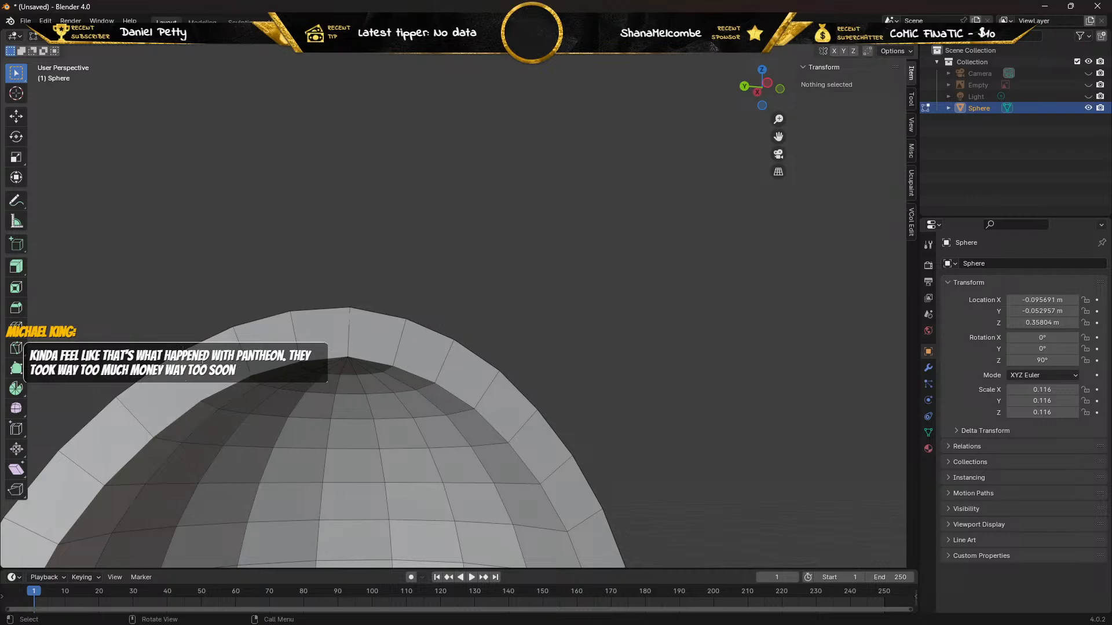
click(171, 398)
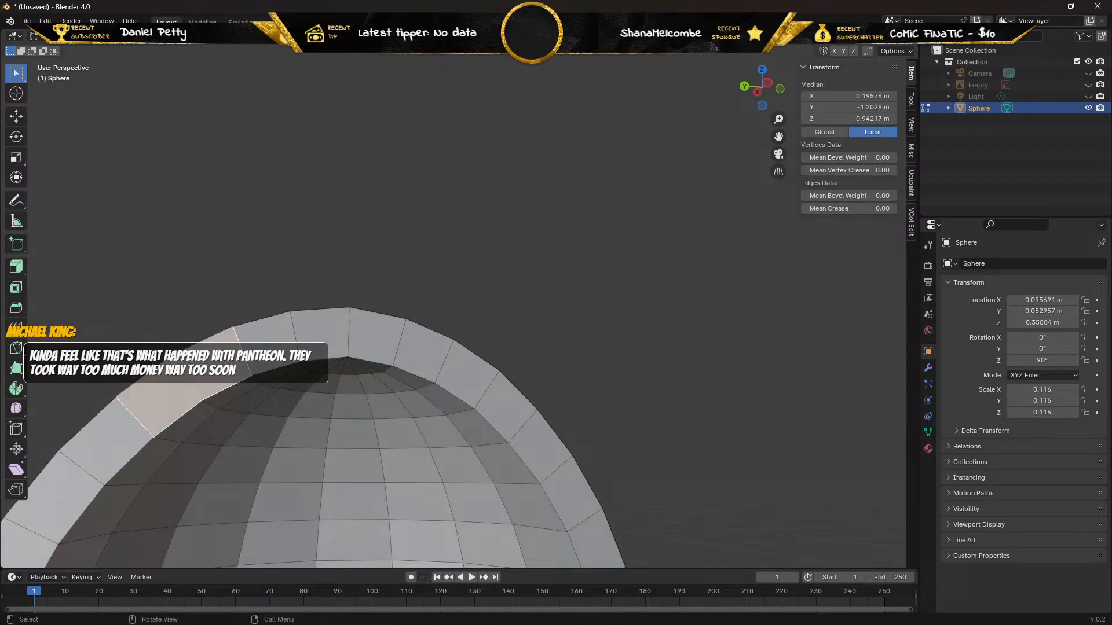
key(x)
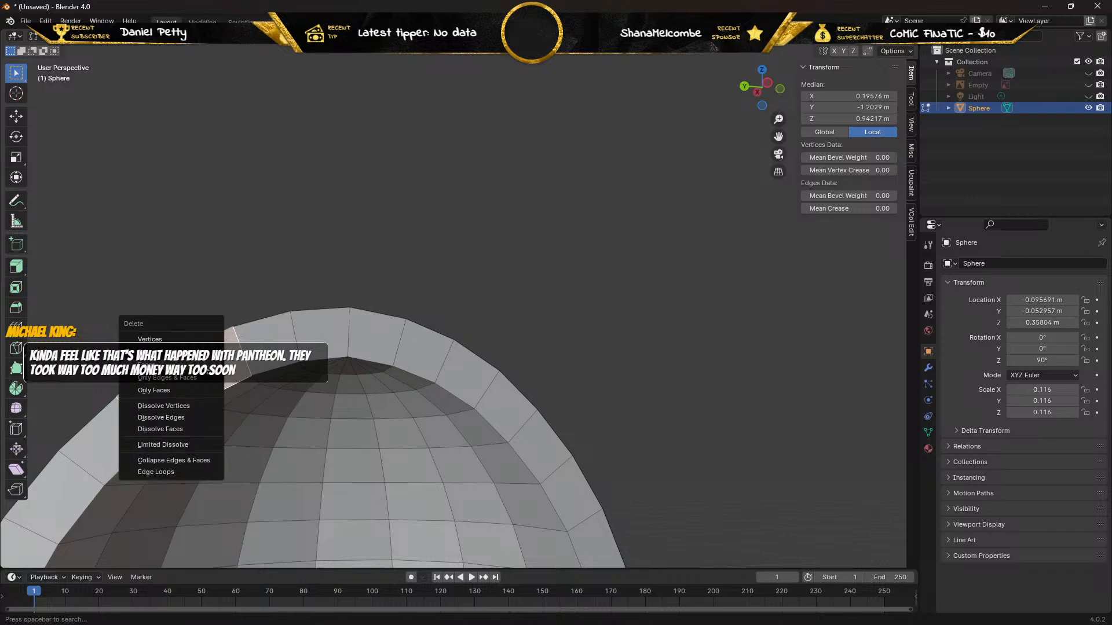
click(203, 364)
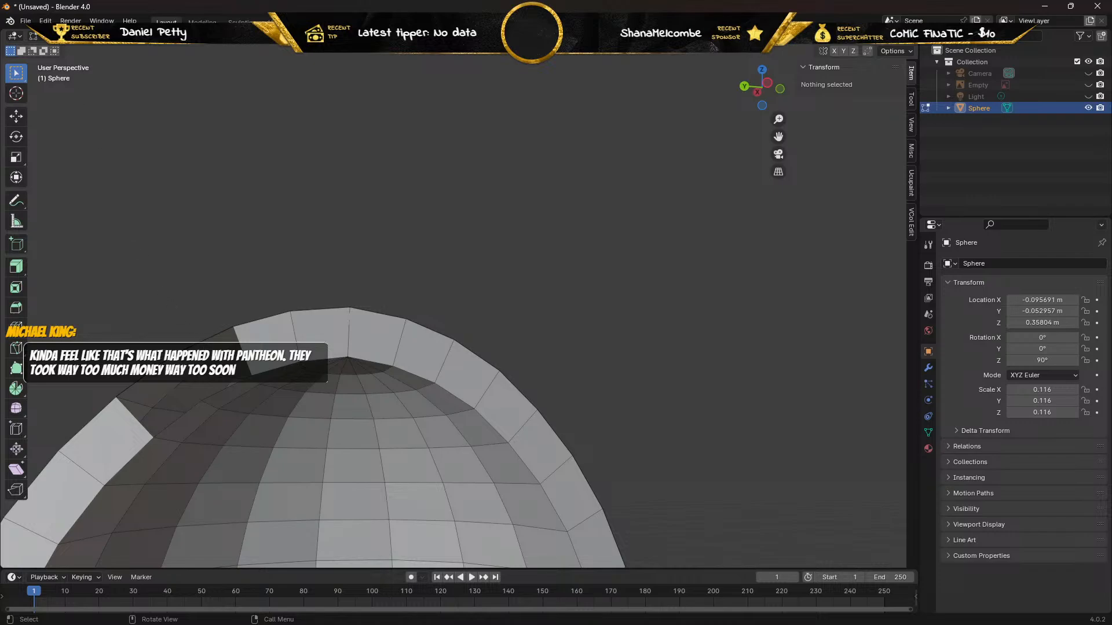
Fill the two-segment gap in the front rim with new faces between its outer and inner edges.
click(200, 340)
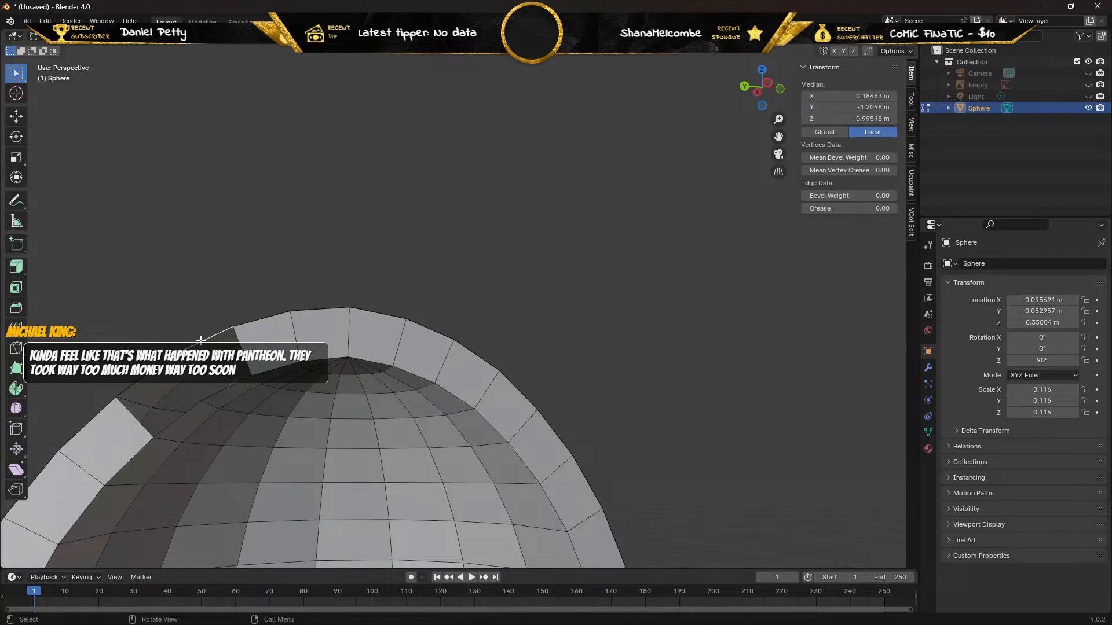
shift+click(232, 391)
key(f)
click(150, 374)
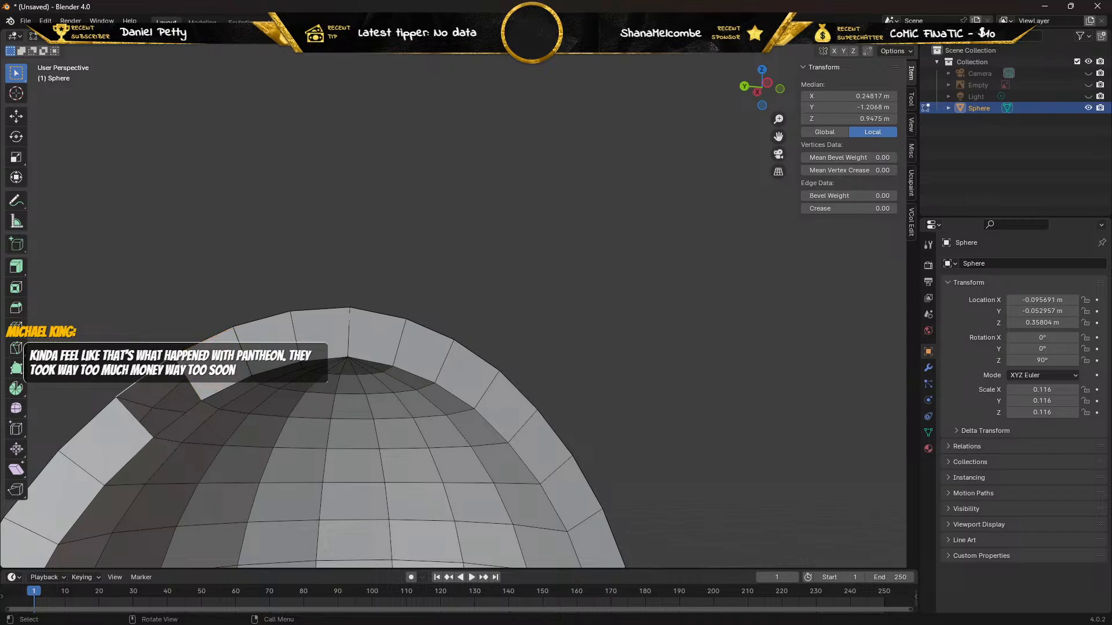
shift+click(180, 417)
key(f)
Select the inner edge loop of the front rim on the positive-X side, extending it to the crown.
middle_drag(172, 382, 262, 514)
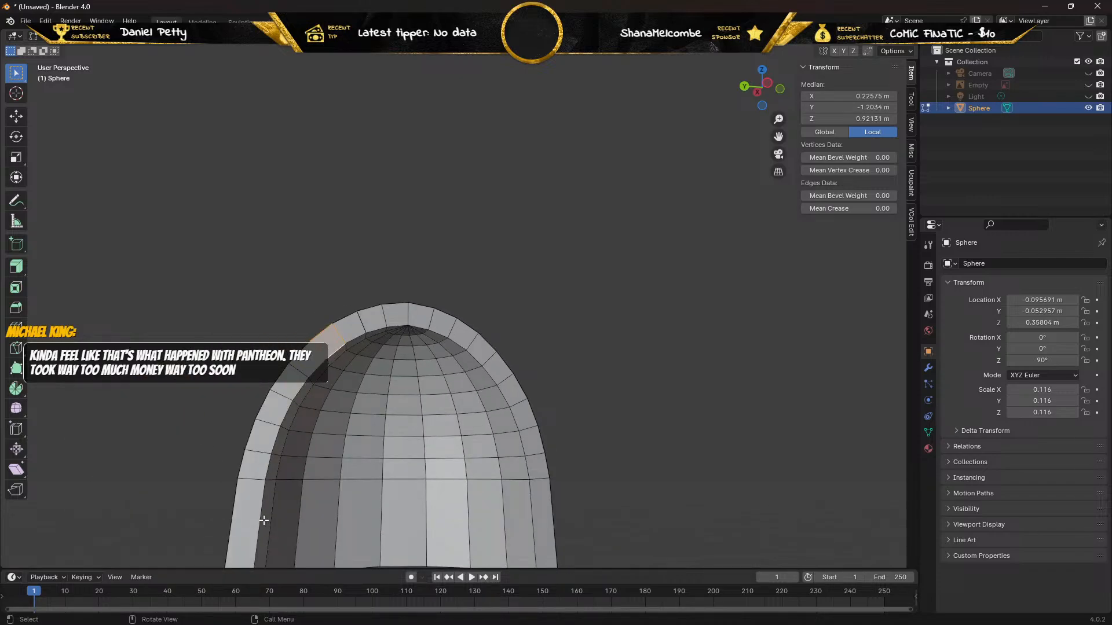
alt+click(258, 519)
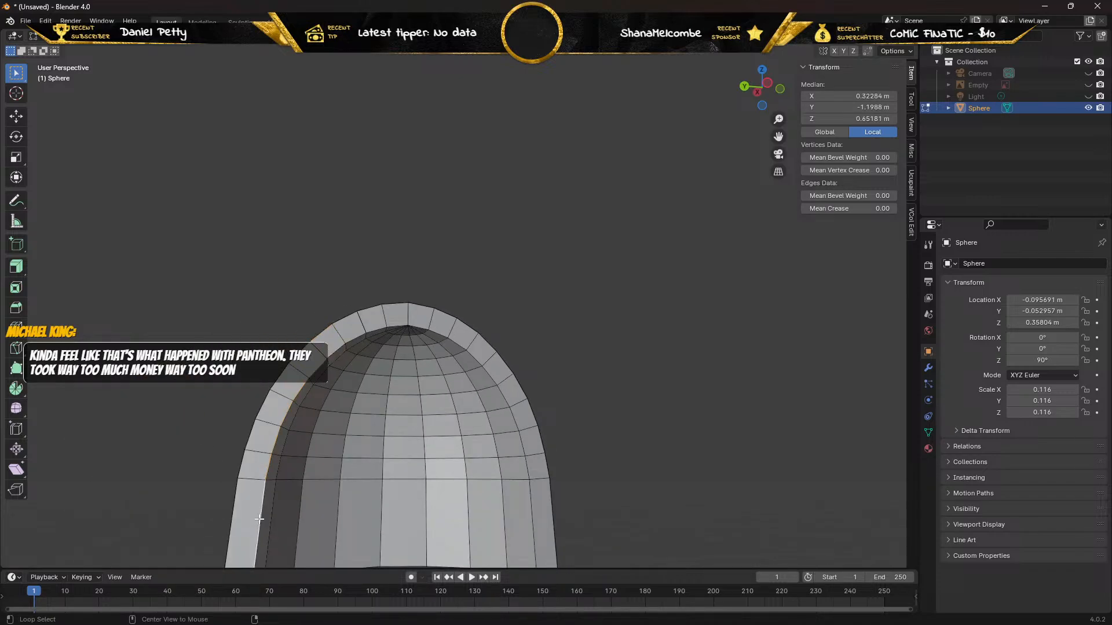
alt+click(334, 352)
alt+click(262, 517)
alt+click(335, 350)
scroll(347, 342, up, 3)
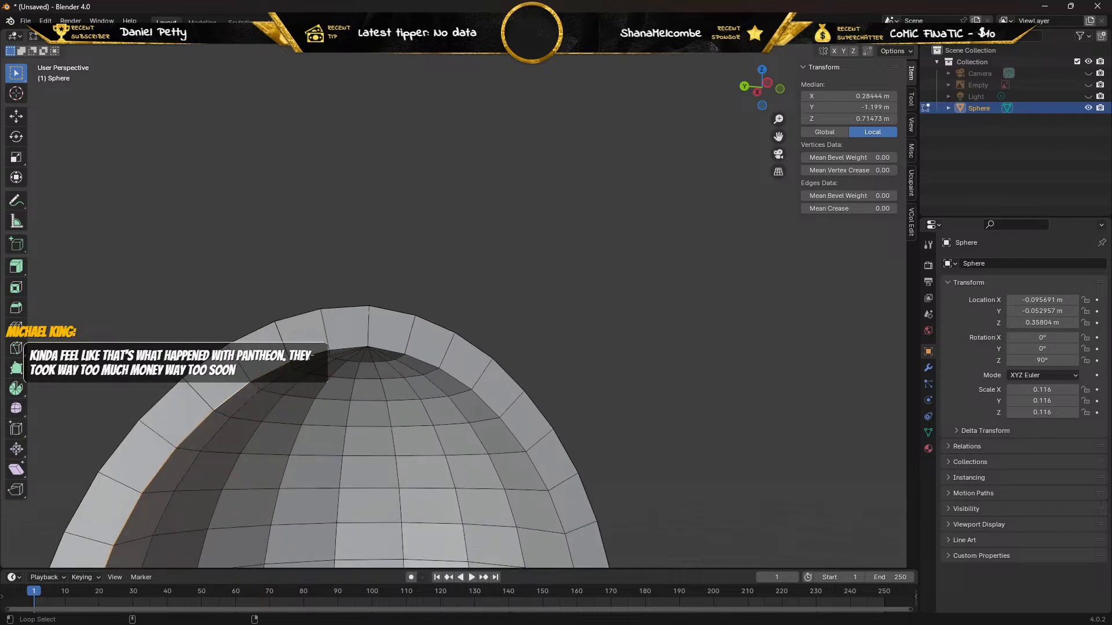
alt+shift+click(307, 360)
scroll(260, 363, up, 2)
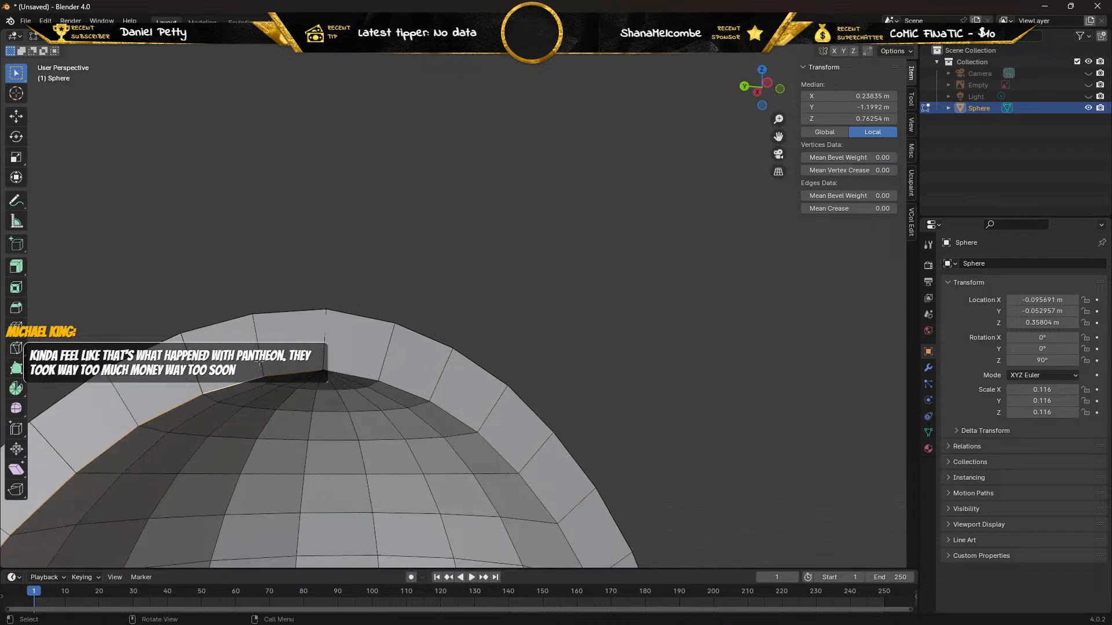
scroll(332, 343, up, 2)
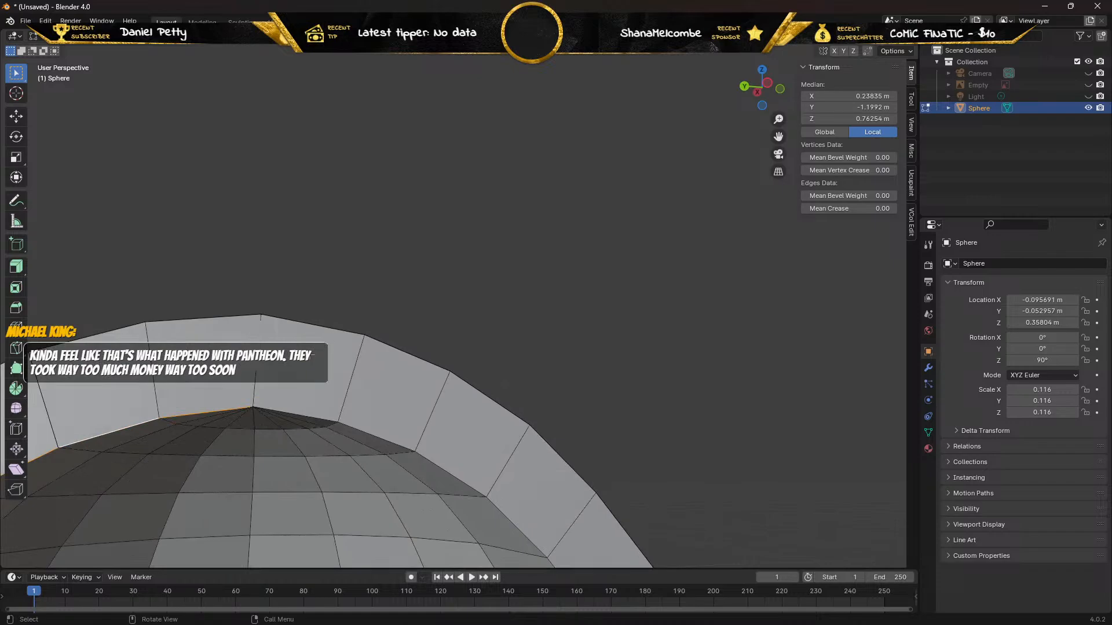
scroll(313, 355, down, 1)
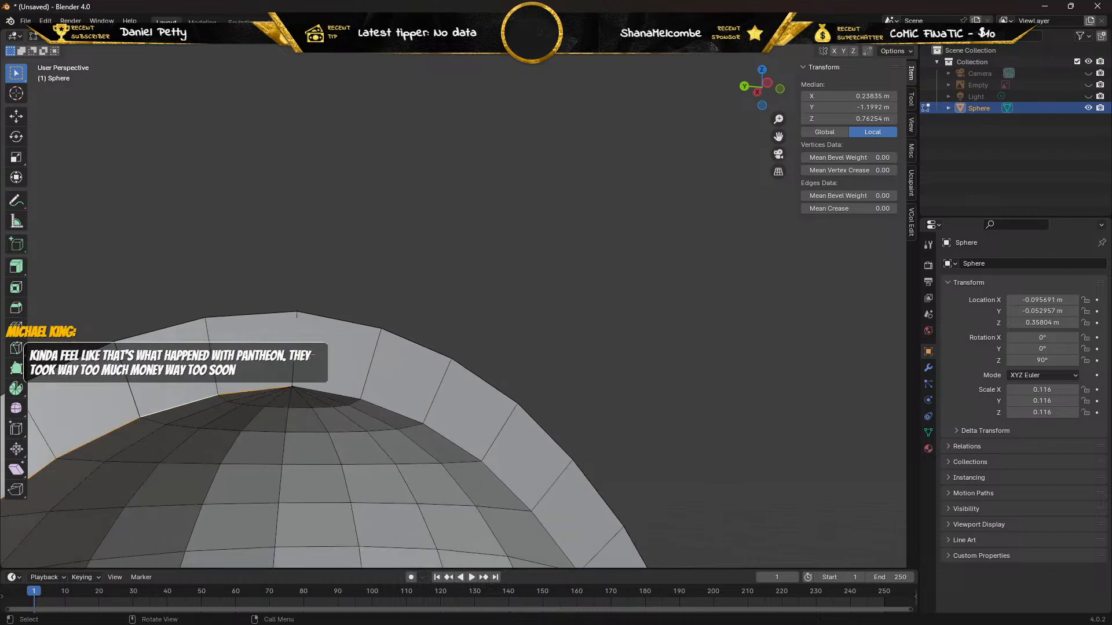
Add the outer edges of the front rim's positive-X half to the inner edge loop selection.
alt+shift+click(246, 315)
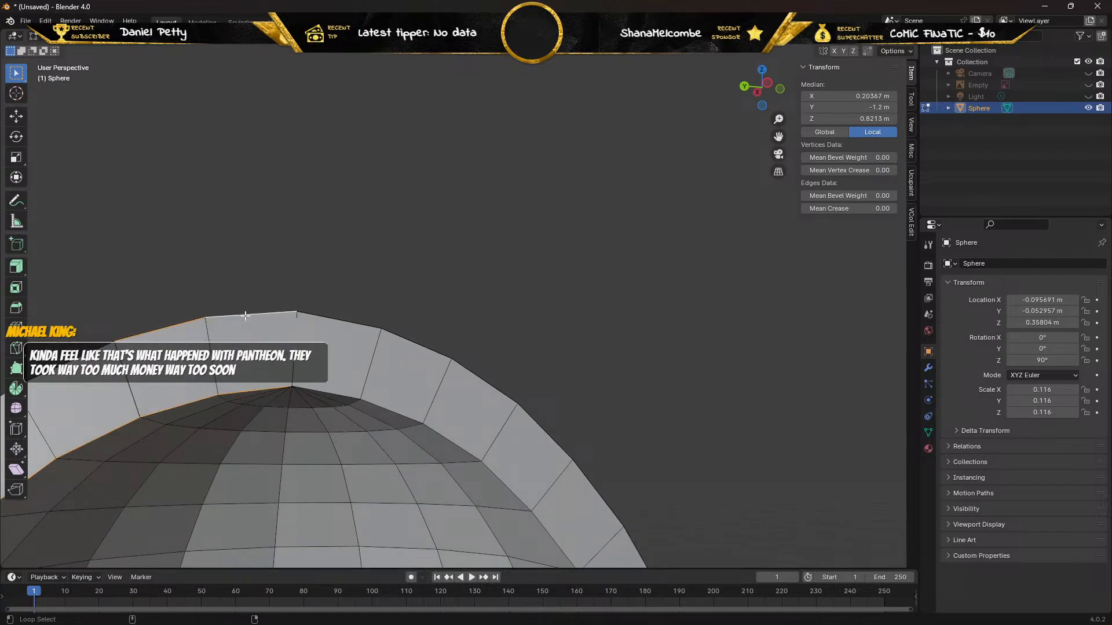
scroll(168, 320, down, 2)
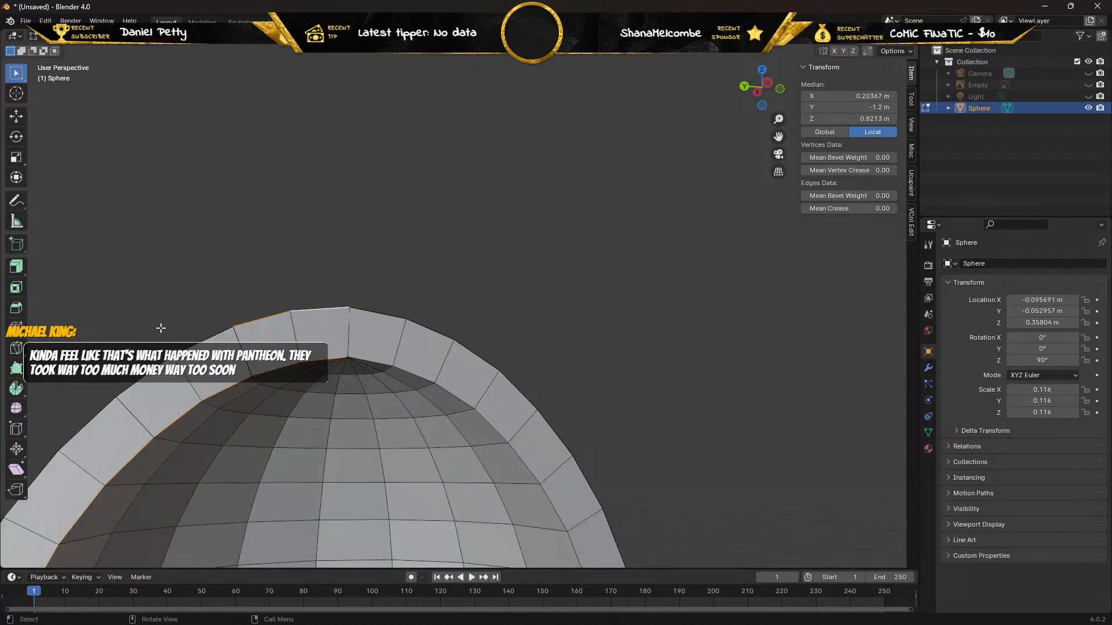
alt+shift+click(198, 342)
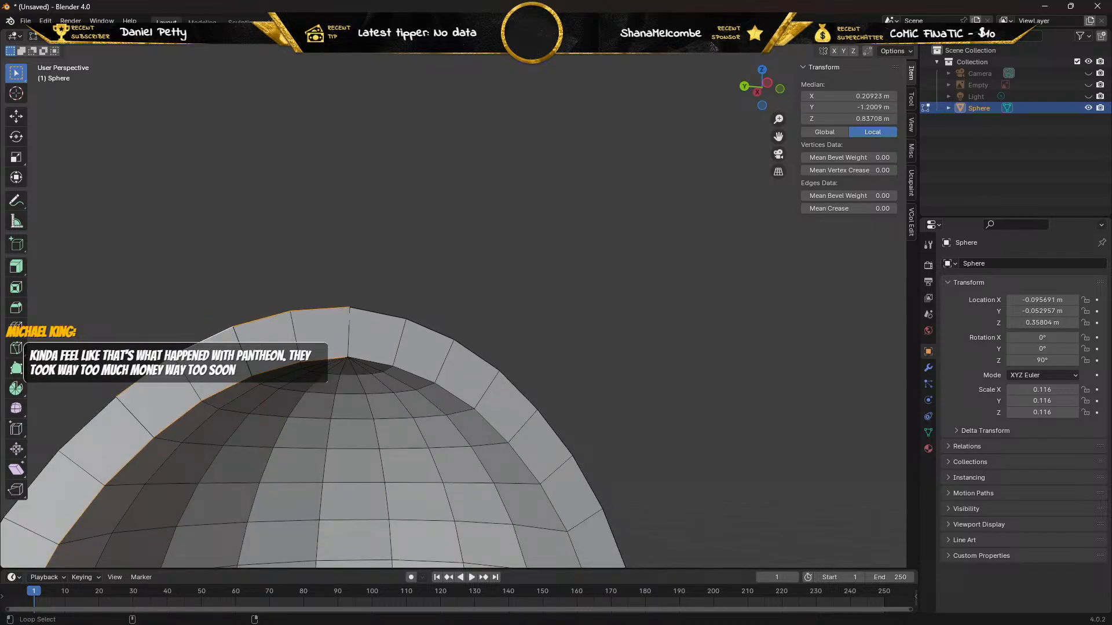
alt+shift+click(96, 415)
middle_drag(89, 421, 103, 374)
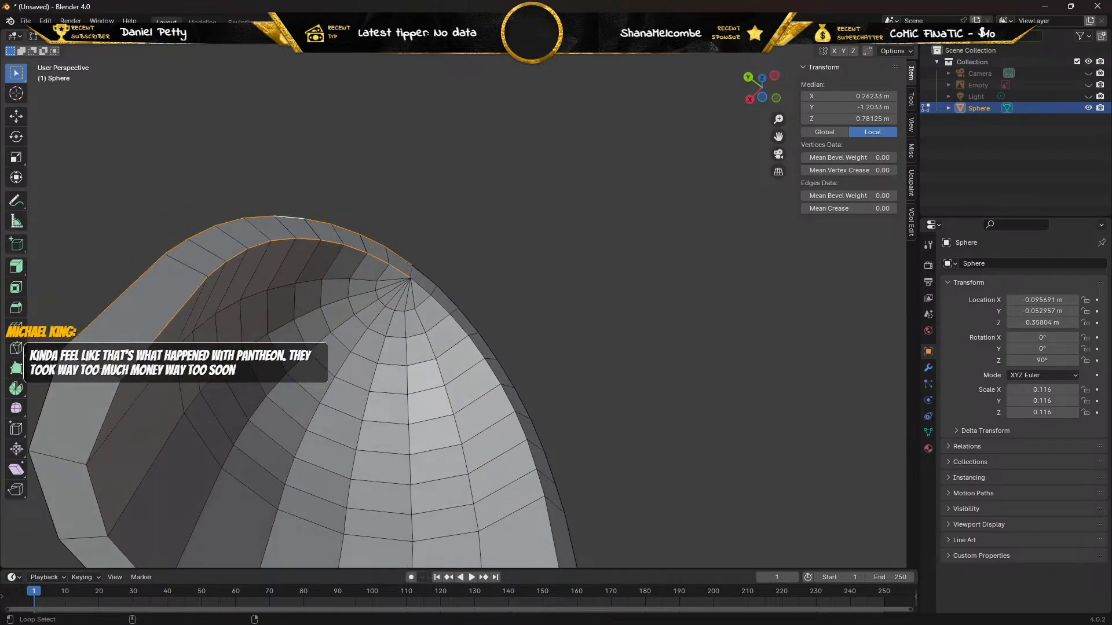
alt+shift+click(103, 371)
middle_drag(103, 372, 352, 349)
Clear the edge selection and delete the faulty rim faces around the unconnected edge at the arch's crown.
scroll(352, 348, up, 5)
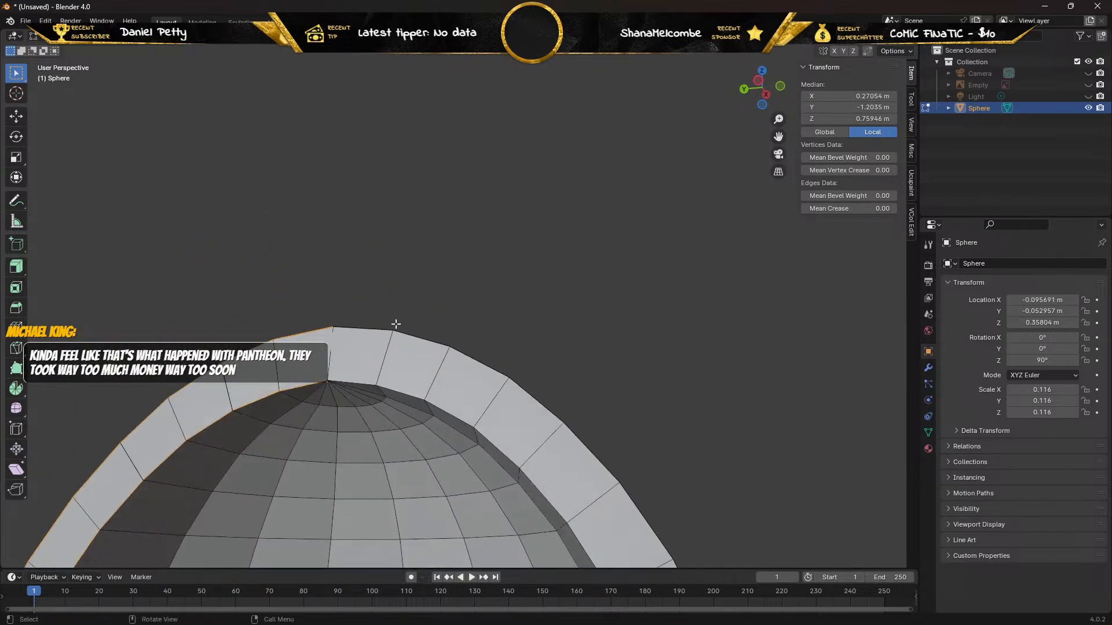
scroll(301, 382, down, 2)
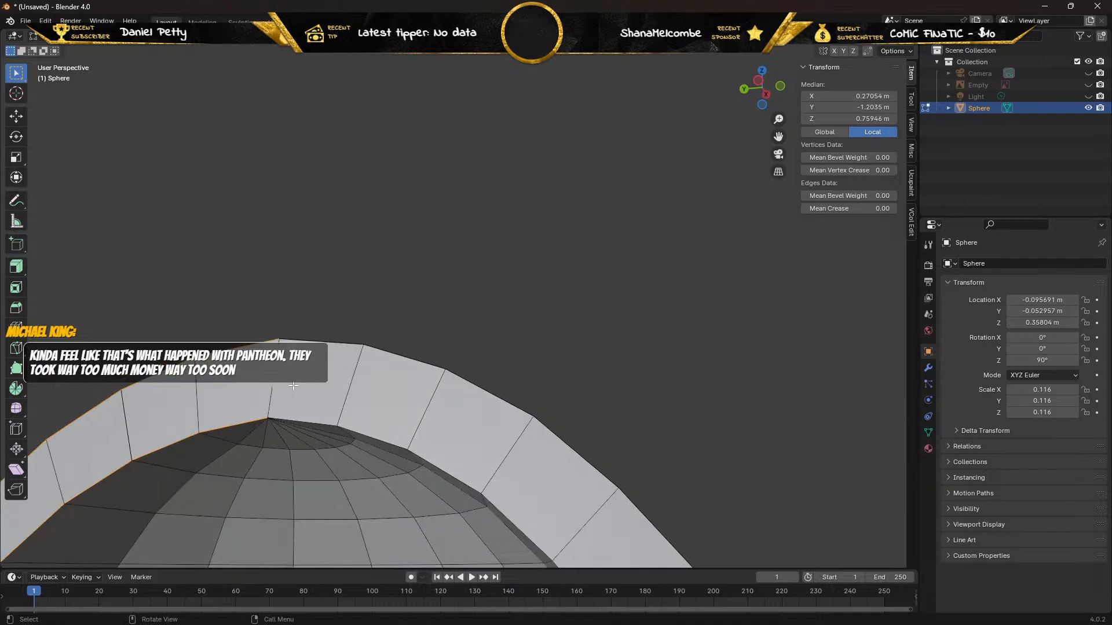
scroll(317, 356, up, 2)
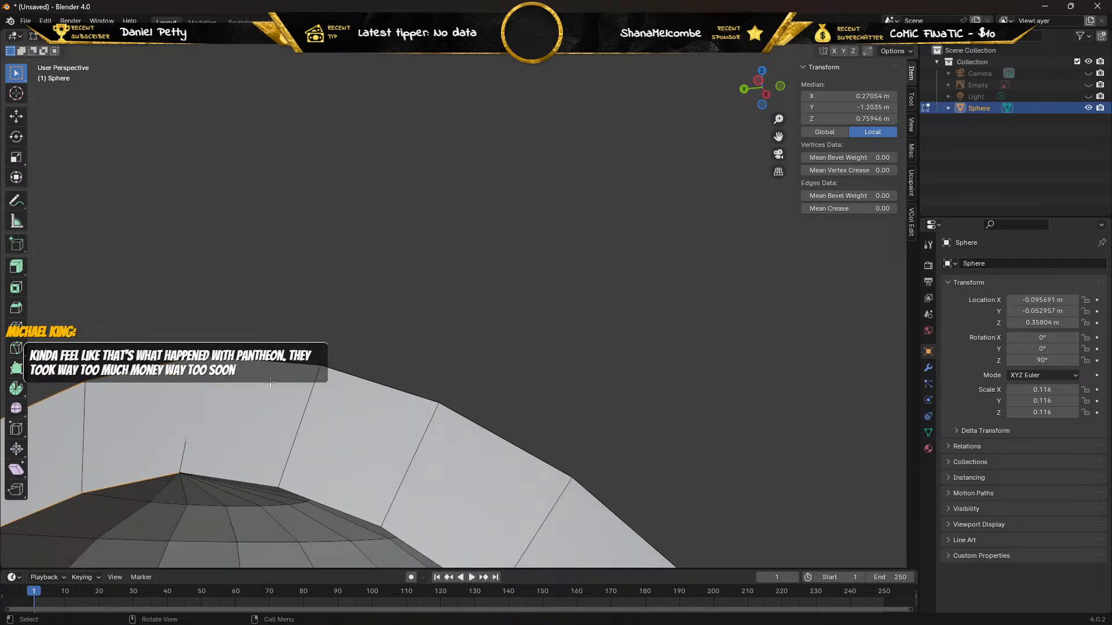
scroll(270, 382, down, 2)
click(272, 180)
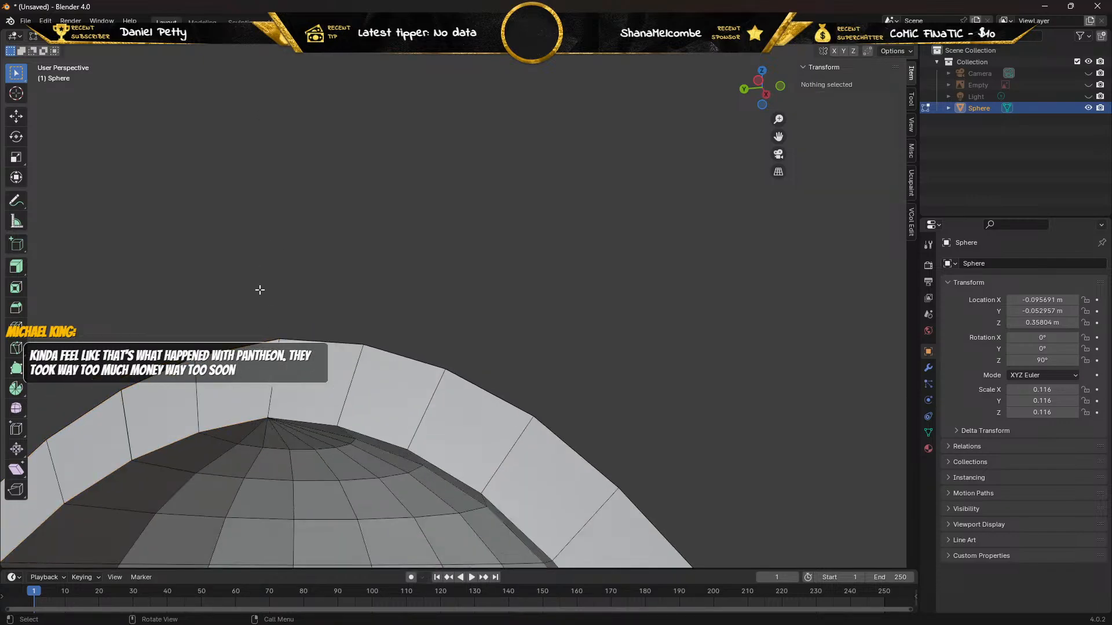
click(252, 374)
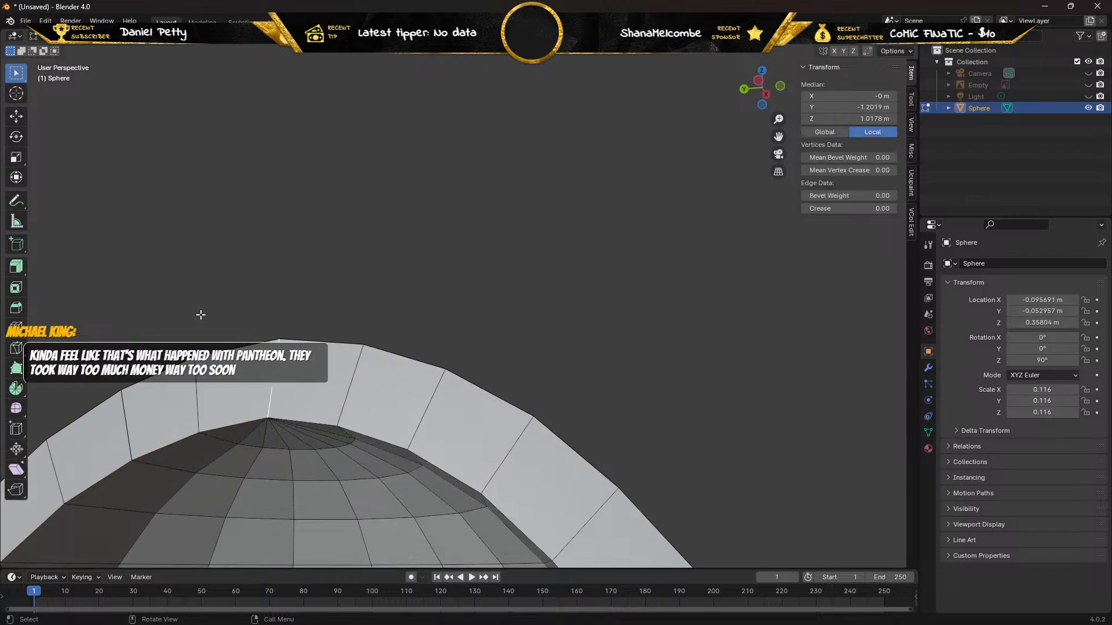
click(120, 41)
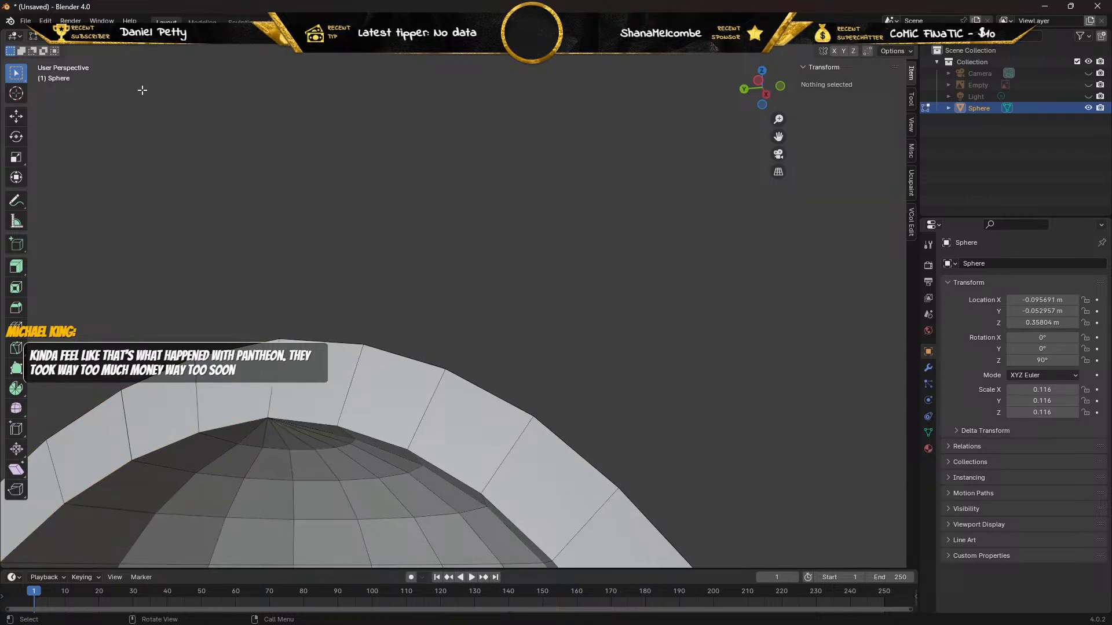
click(298, 379)
shift+click(238, 375)
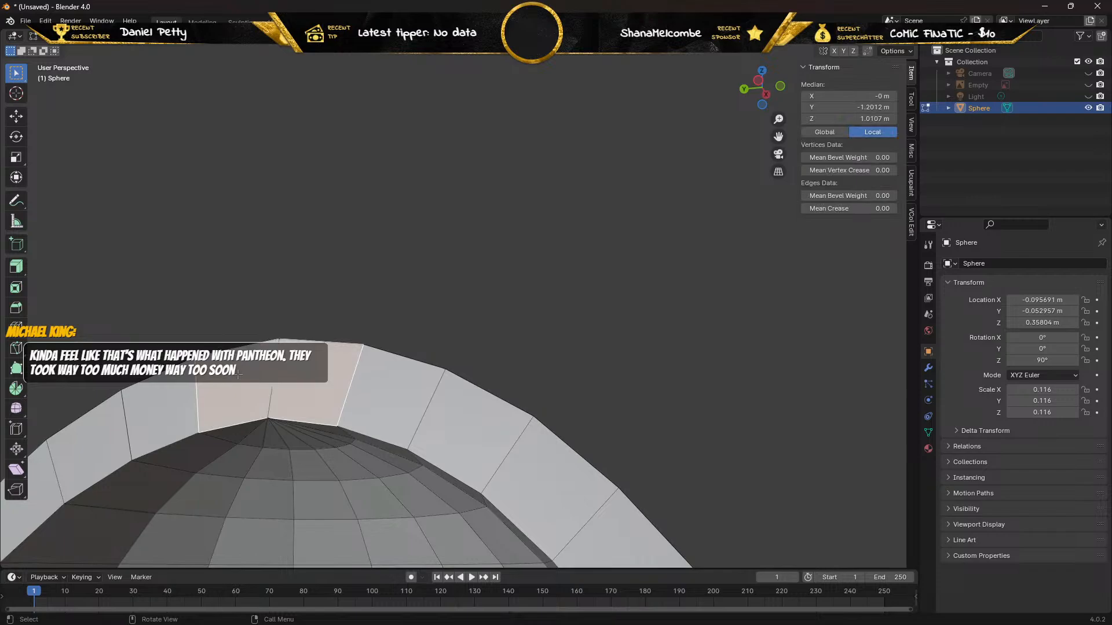
key(x)
click(238, 375)
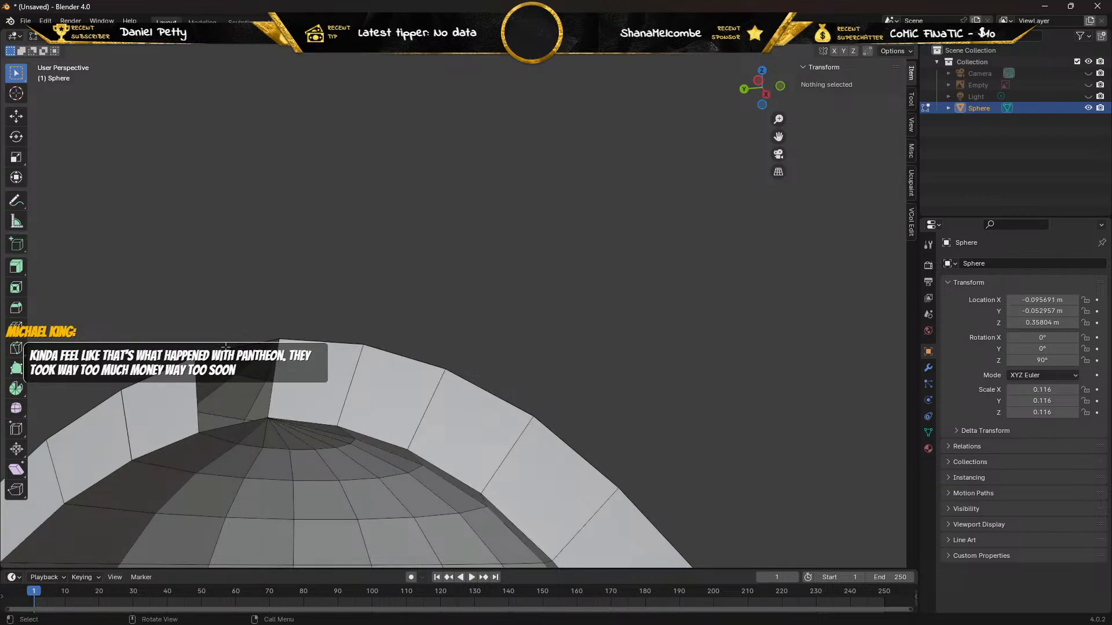
Fill the gap beside the crown with a face between its outer and inner rim edges, and clear the selection.
click(224, 349)
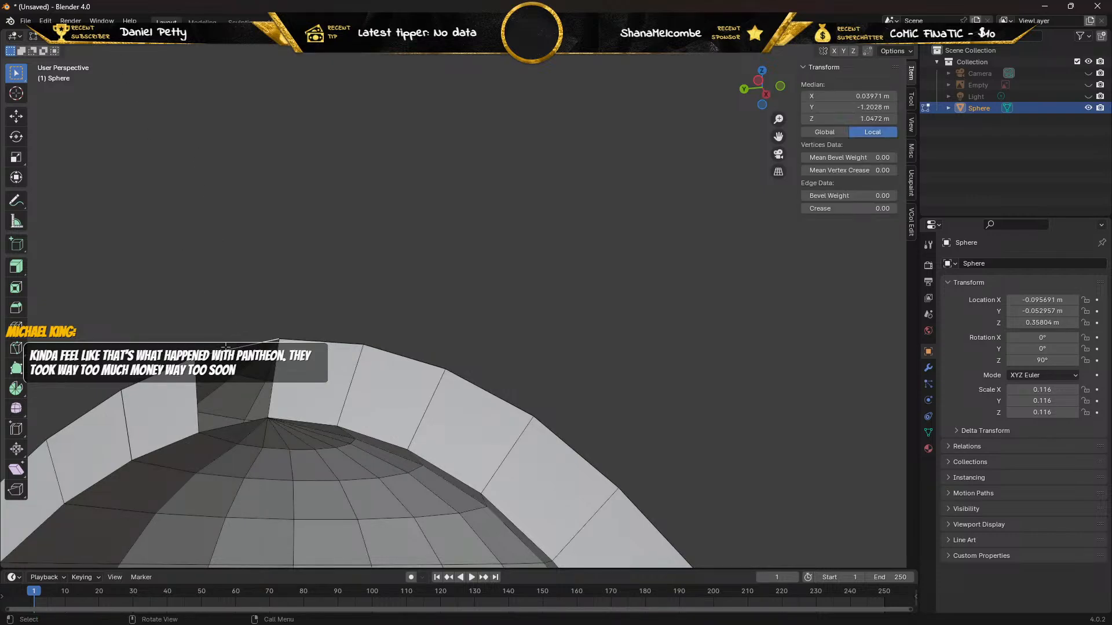
shift+click(243, 424)
key(f)
middle_drag(223, 279, 243, 332)
key(alt+a)
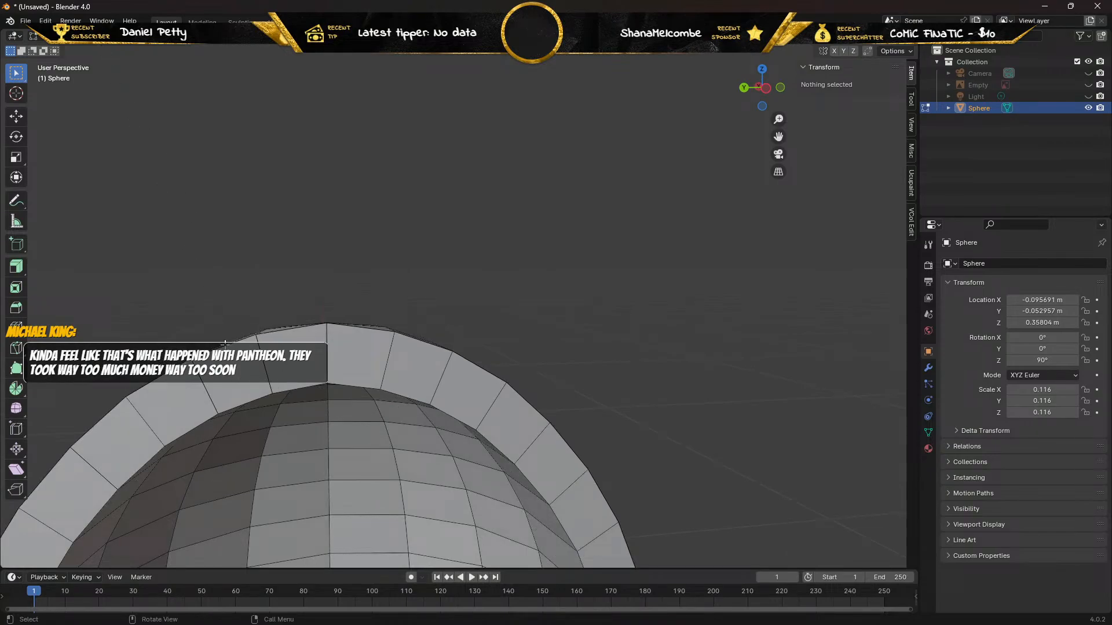
Play the timeline briefly, stop it and return the playhead to frame 0.
key(space)
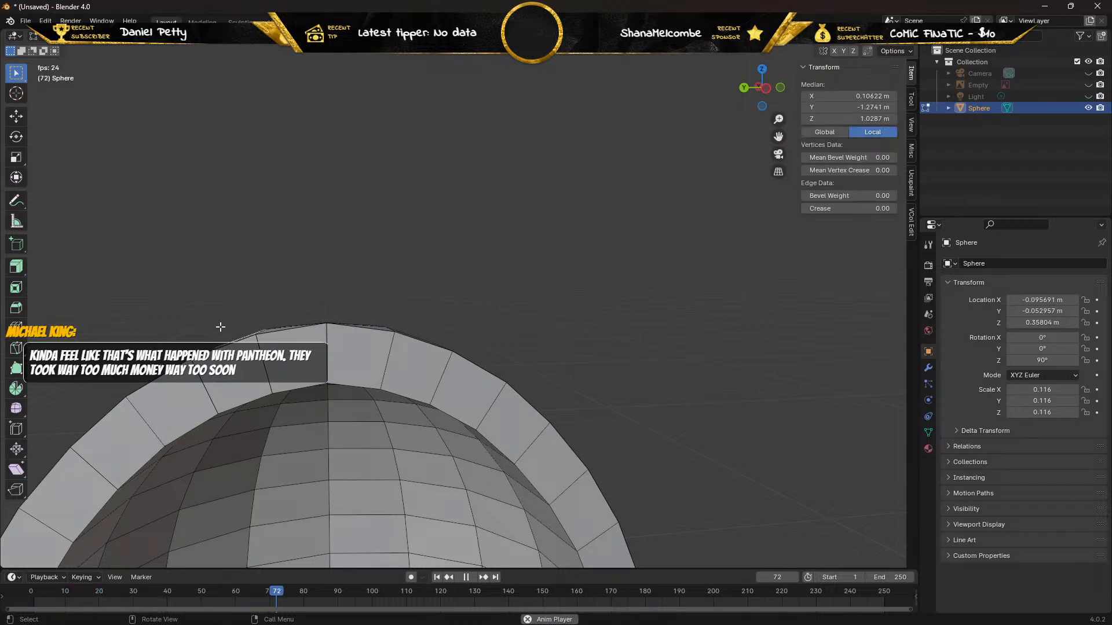
key(space)
drag(288, 591, 31, 590)
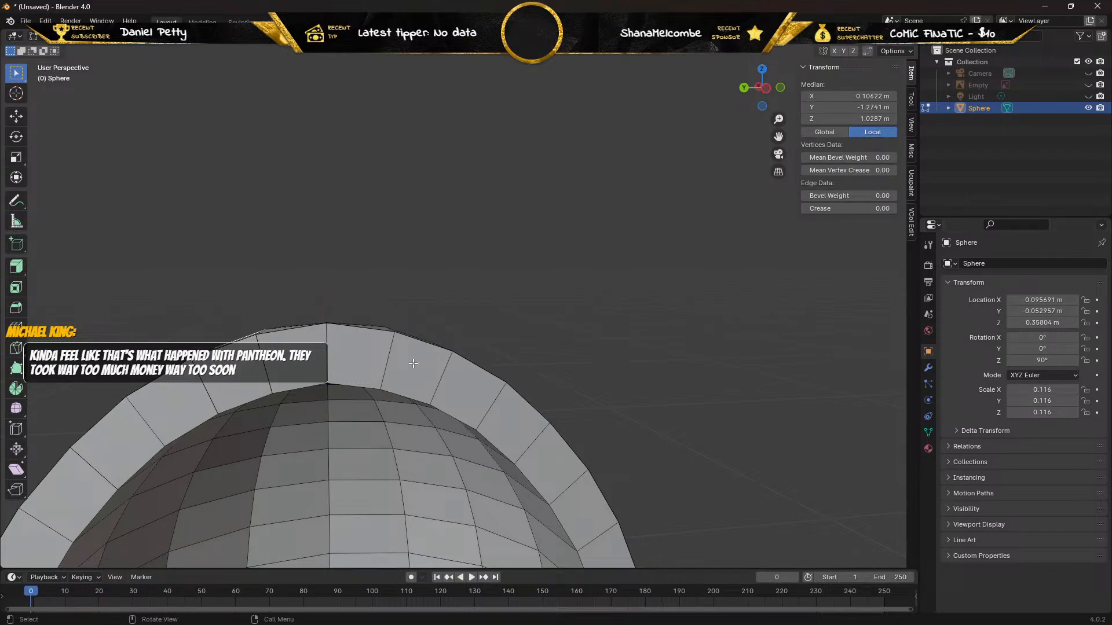
Select the outer and inner edge loops along the positive-X half of the front arched rim.
alt+click(228, 345)
alt+click(147, 383)
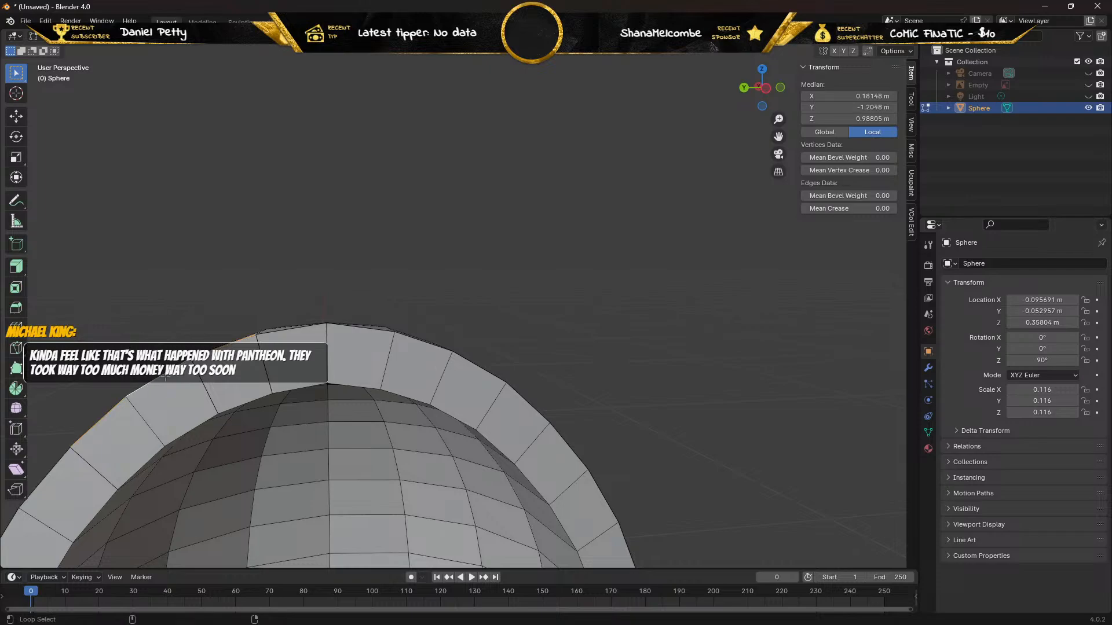
alt+shift+click(291, 392)
alt+shift+click(293, 387)
alt+shift+click(292, 388)
alt+shift+click(186, 431)
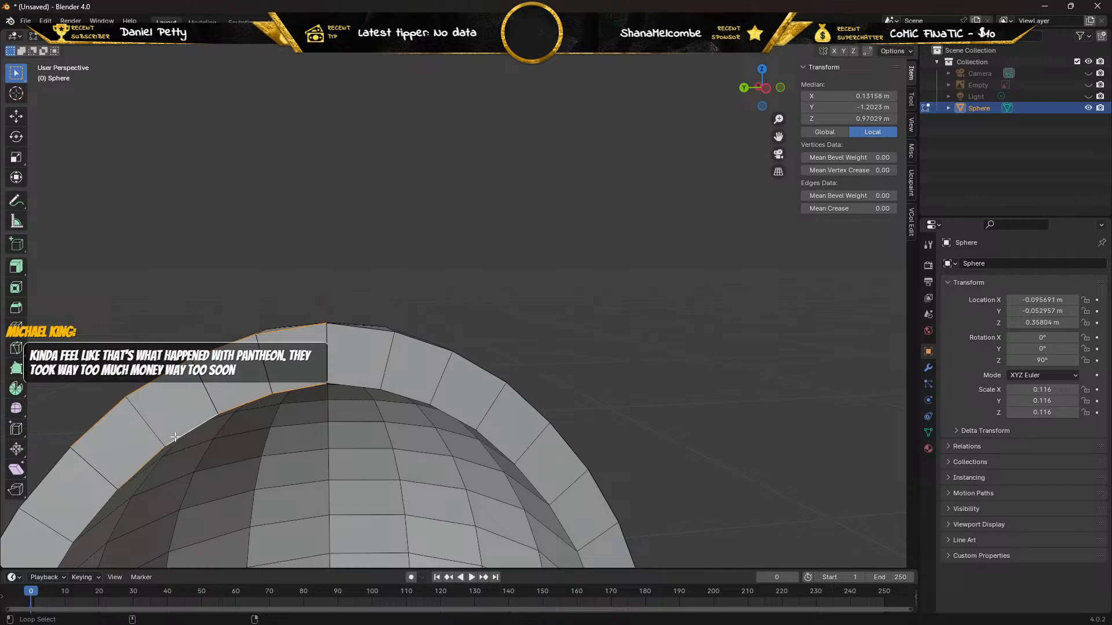
alt+shift+click(96, 509)
middle_drag(108, 493, 244, 452)
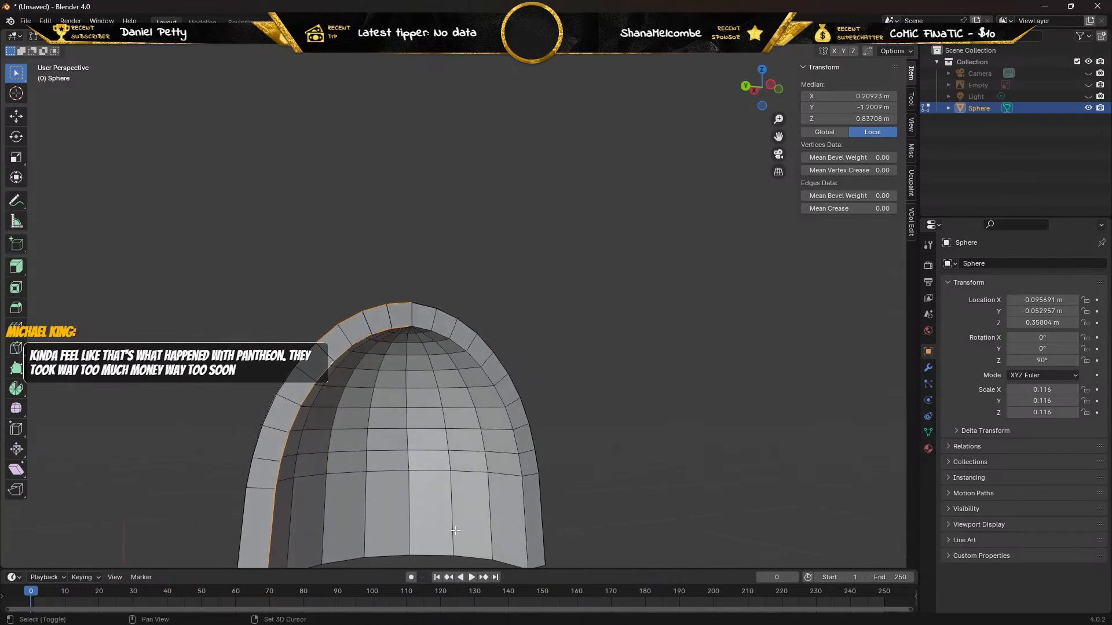
Add the negative-X half's inner and outer loops and the rim's two end edges to the selection, and mark them all as seams.
alt+shift+click(527, 527)
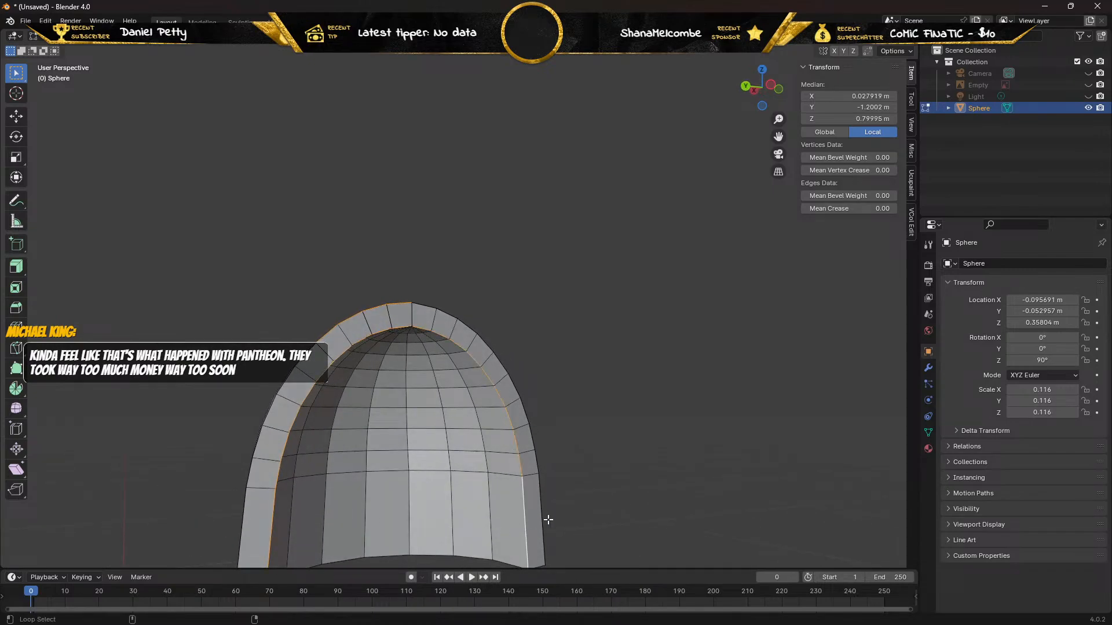
alt+shift+click(541, 521)
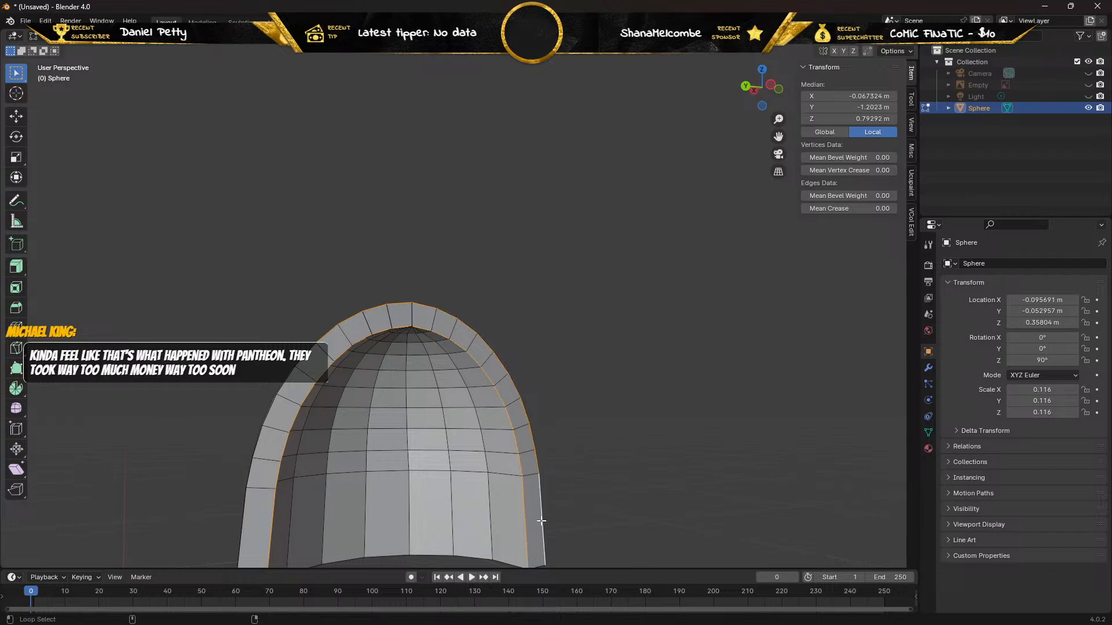
middle_drag(541, 521, 537, 399)
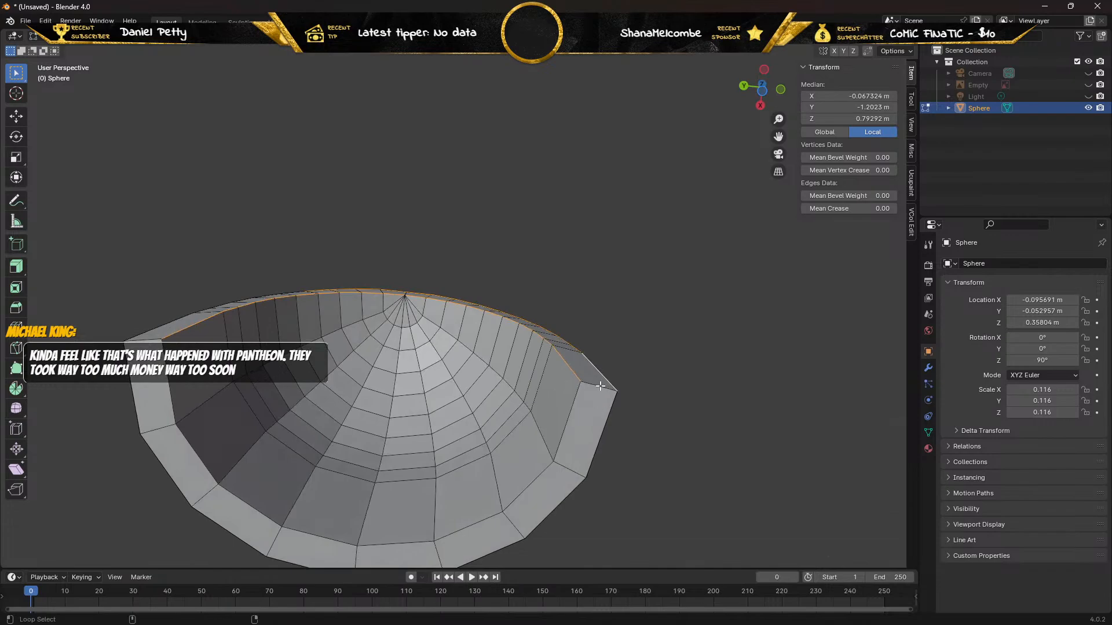
alt+shift+click(600, 386)
alt+shift+click(140, 342)
middle_drag(140, 341, 191, 400)
alt+shift+click(222, 485)
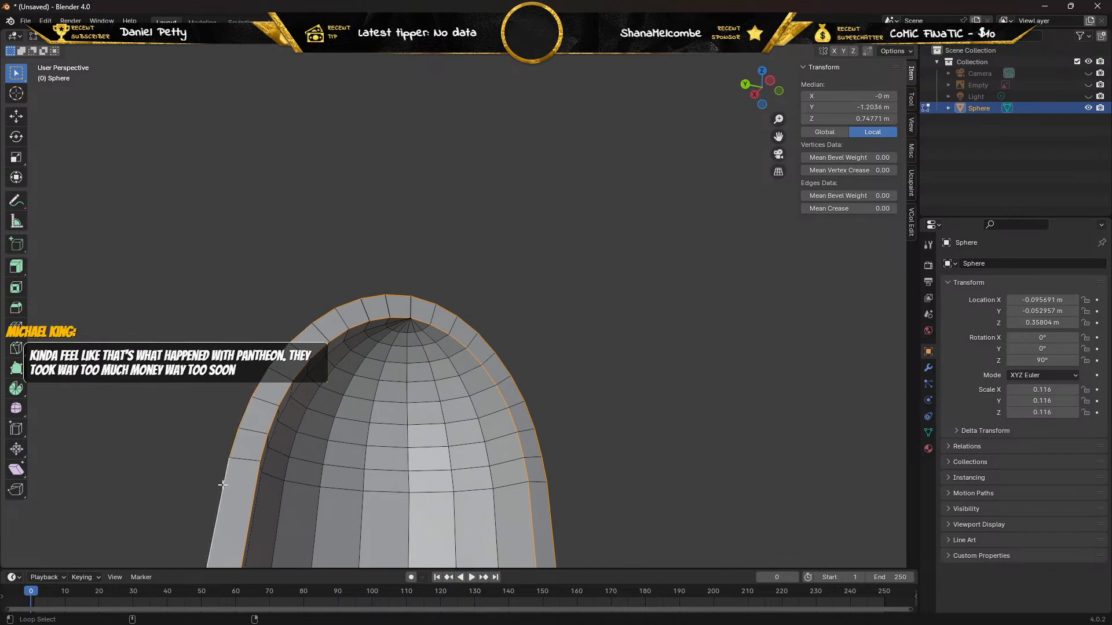
middle_drag(272, 461, 200, 491)
key(ctrl+e)
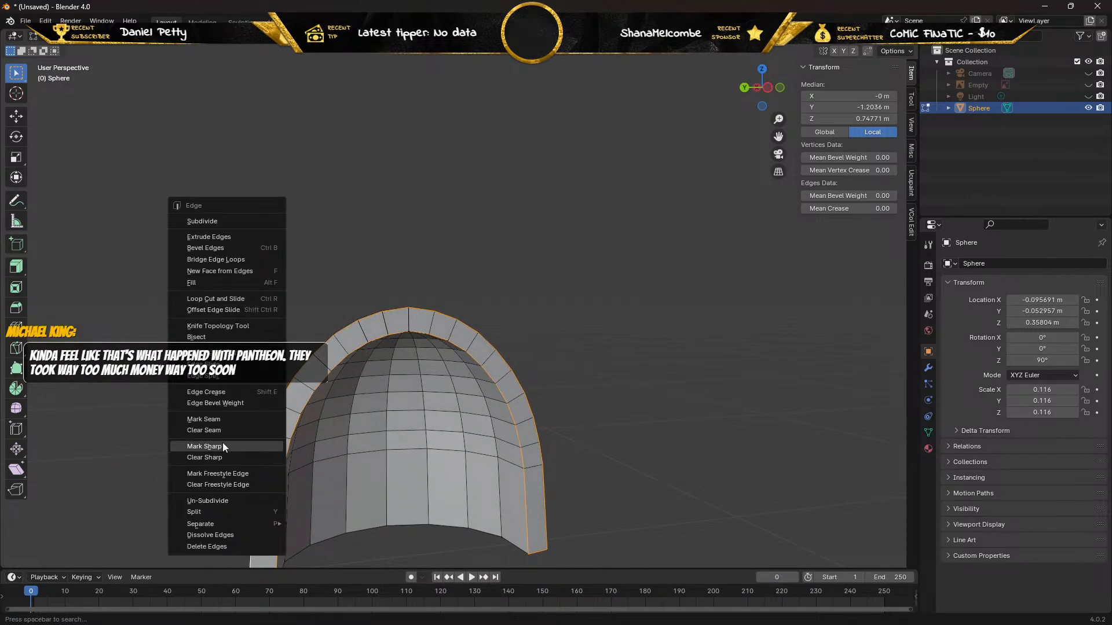
click(216, 419)
Delete the faulty face spanning two segments on the positive-X side of the shoulder pad's bottom rim.
middle_drag(219, 416, 243, 304)
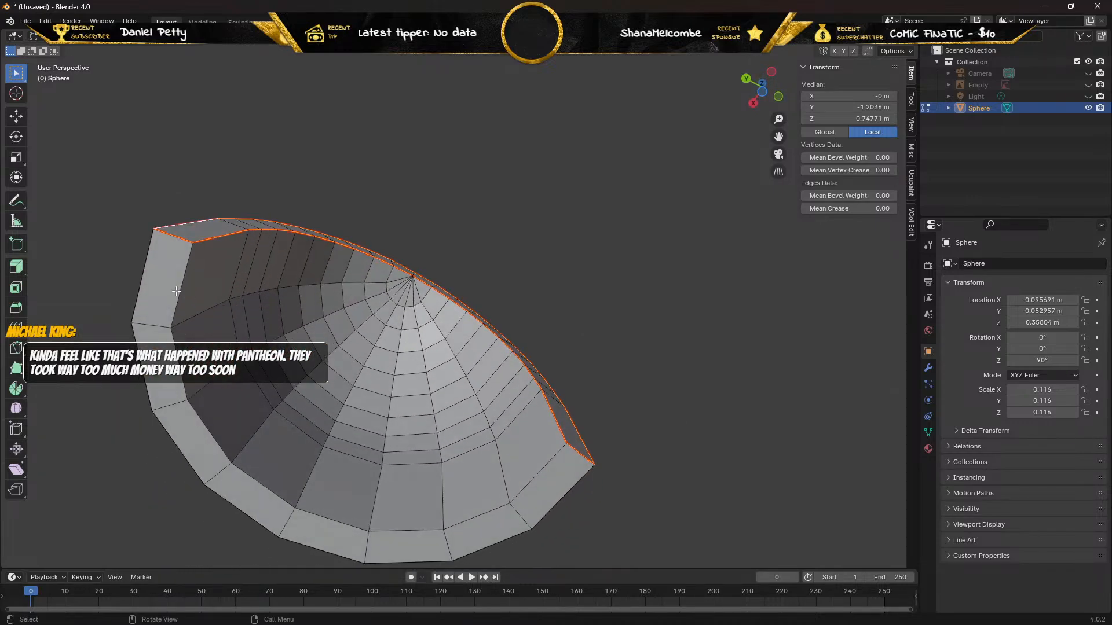
click(177, 291)
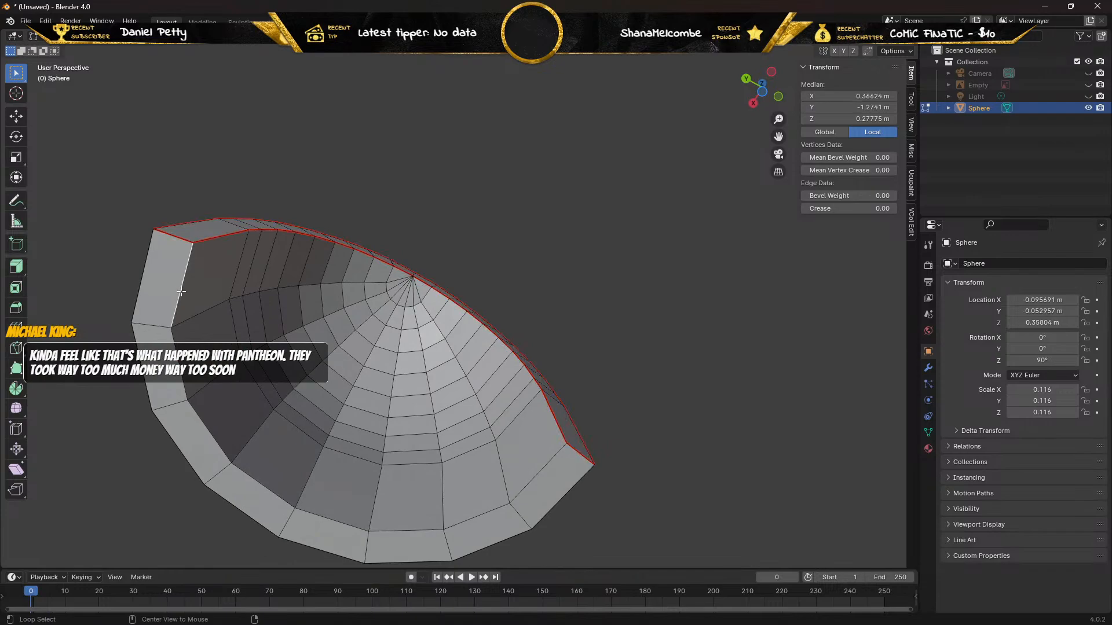
alt+click(182, 291)
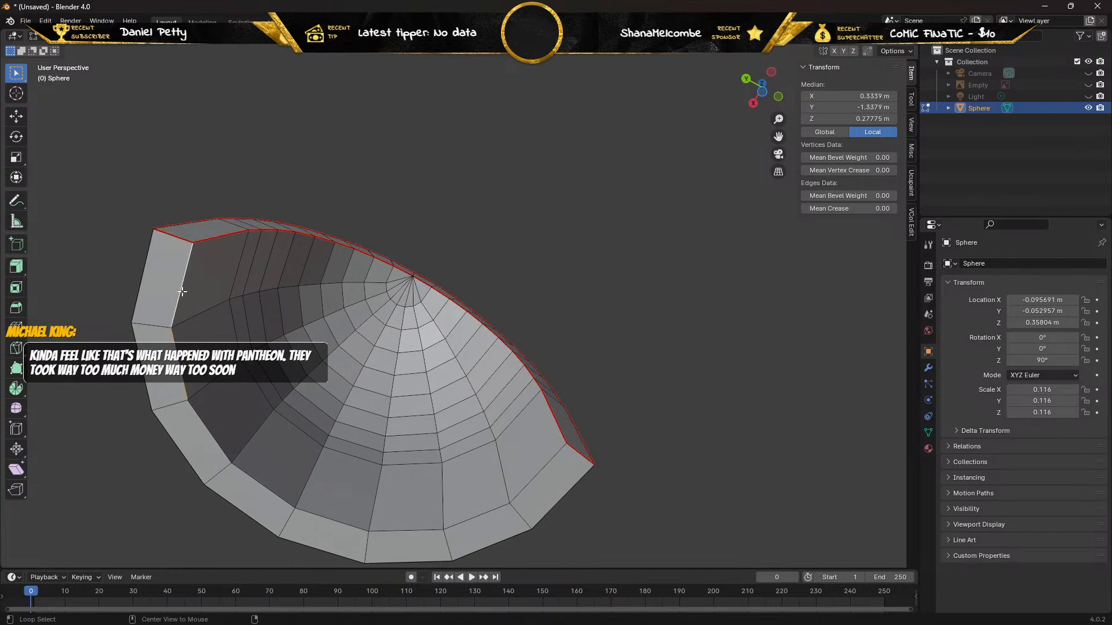
alt+click(199, 420)
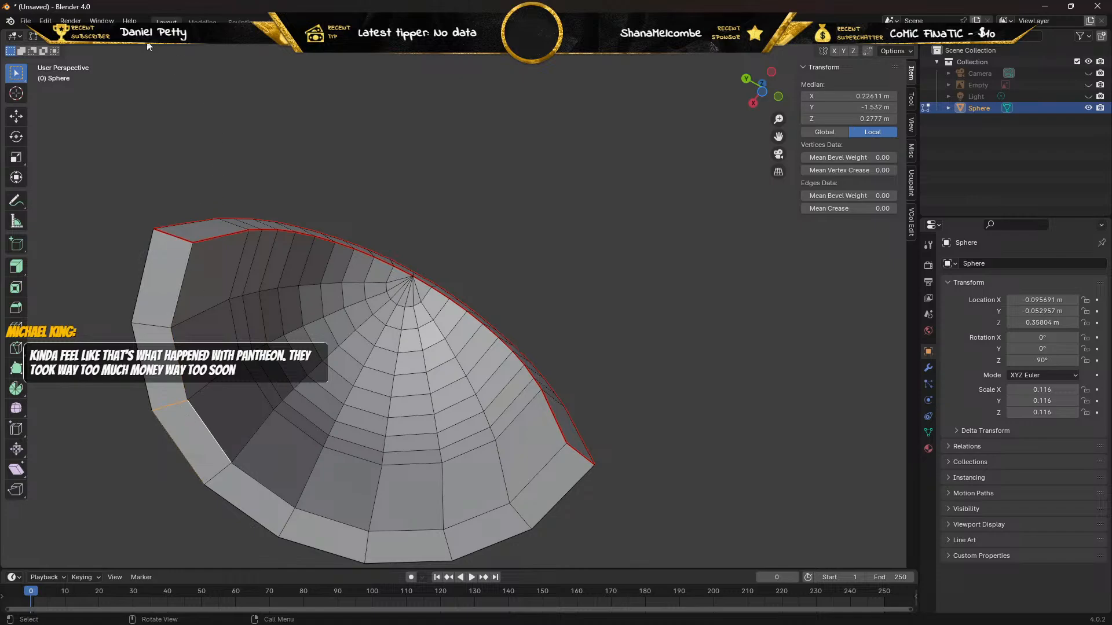
click(114, 36)
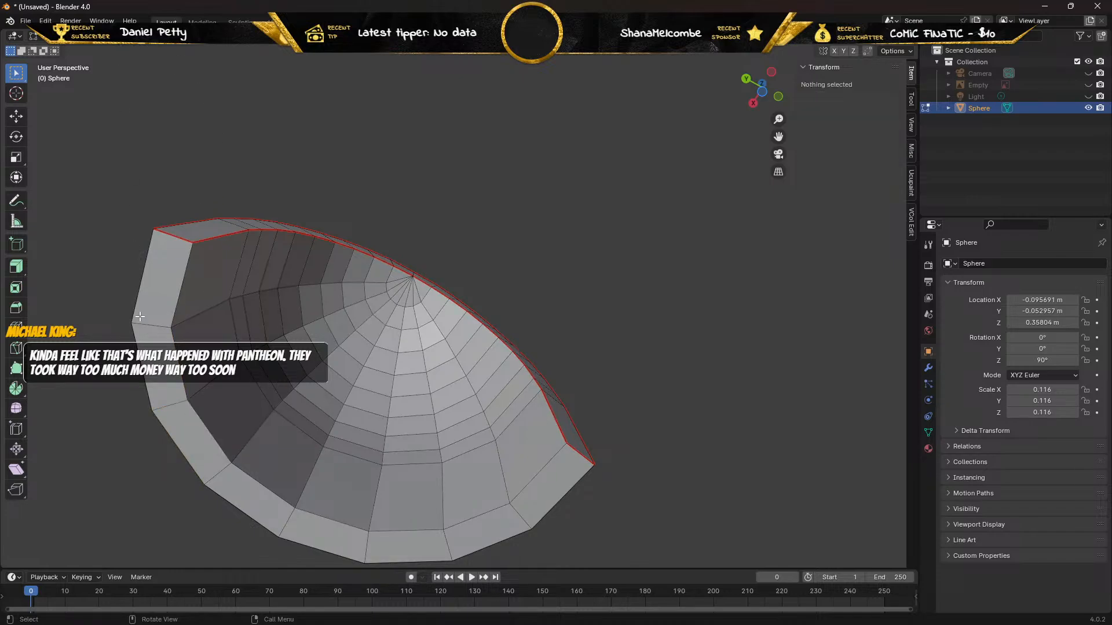
click(170, 417)
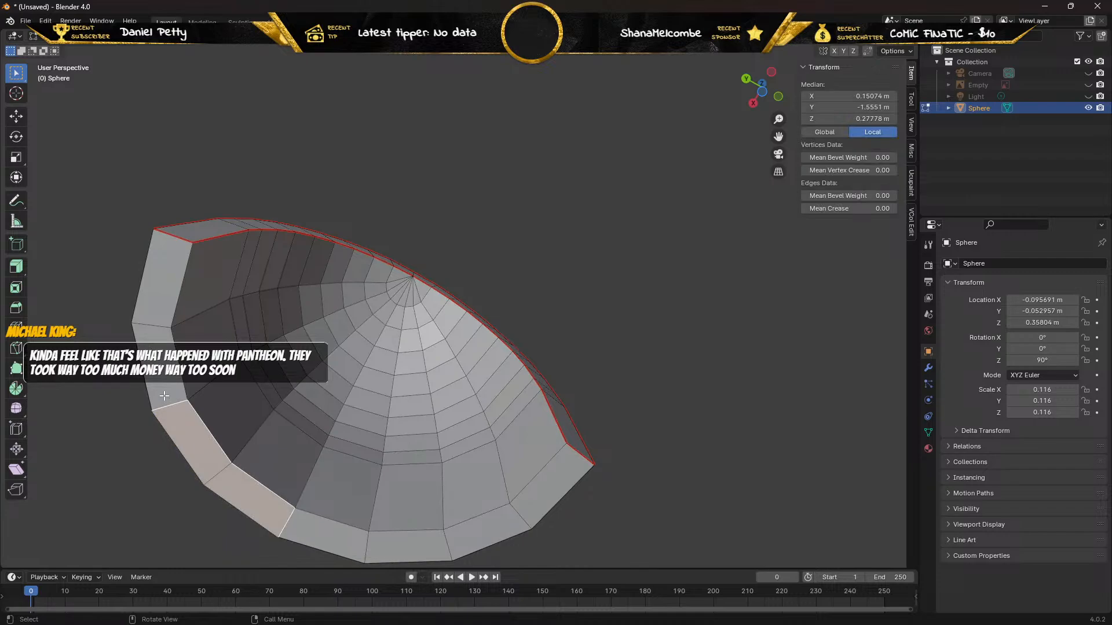
key(x)
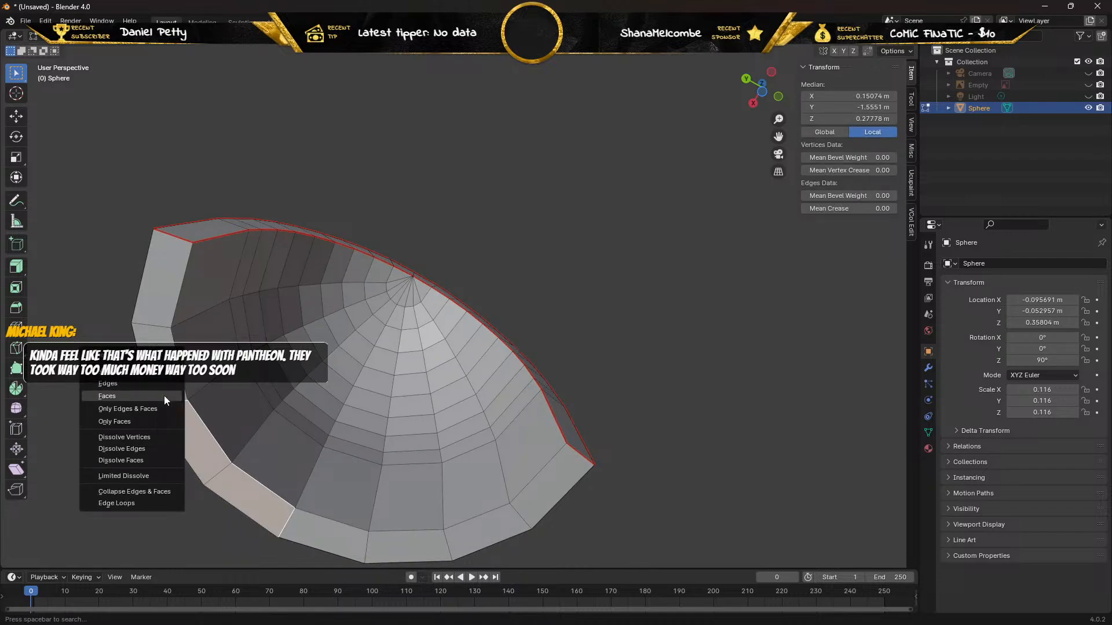
click(164, 396)
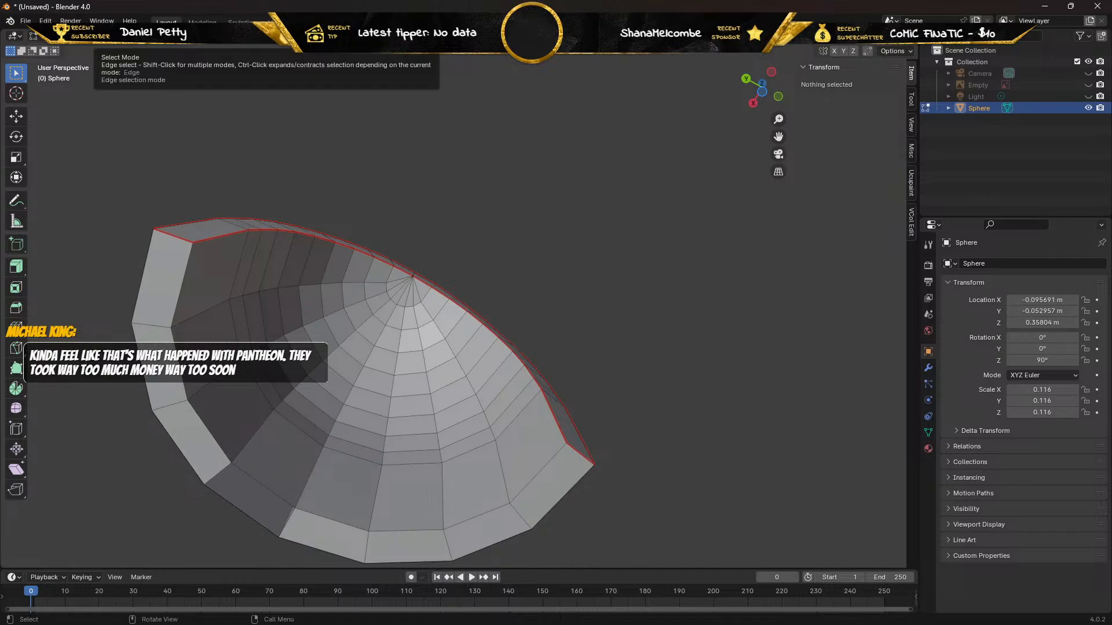
Fill the gap in the bottom rim with a face between its inner and outer edges.
shift+click(265, 486)
shift+click(235, 506)
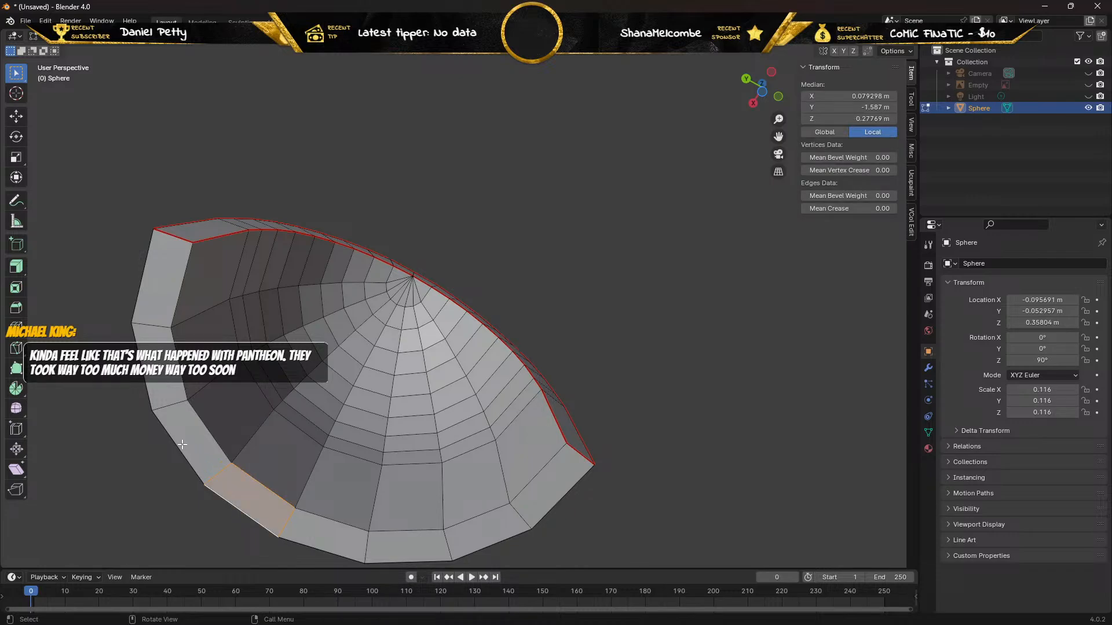
middle_drag(151, 444, 274, 461)
scroll(272, 412, up, 4)
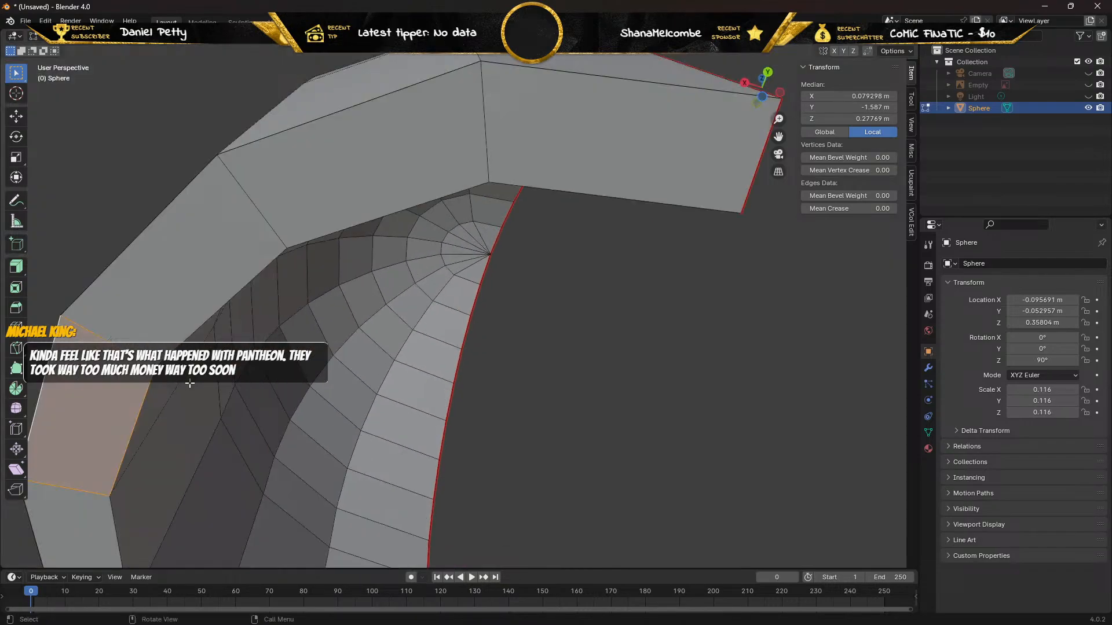
middle_drag(189, 384, 253, 331)
scroll(253, 332, down, 3)
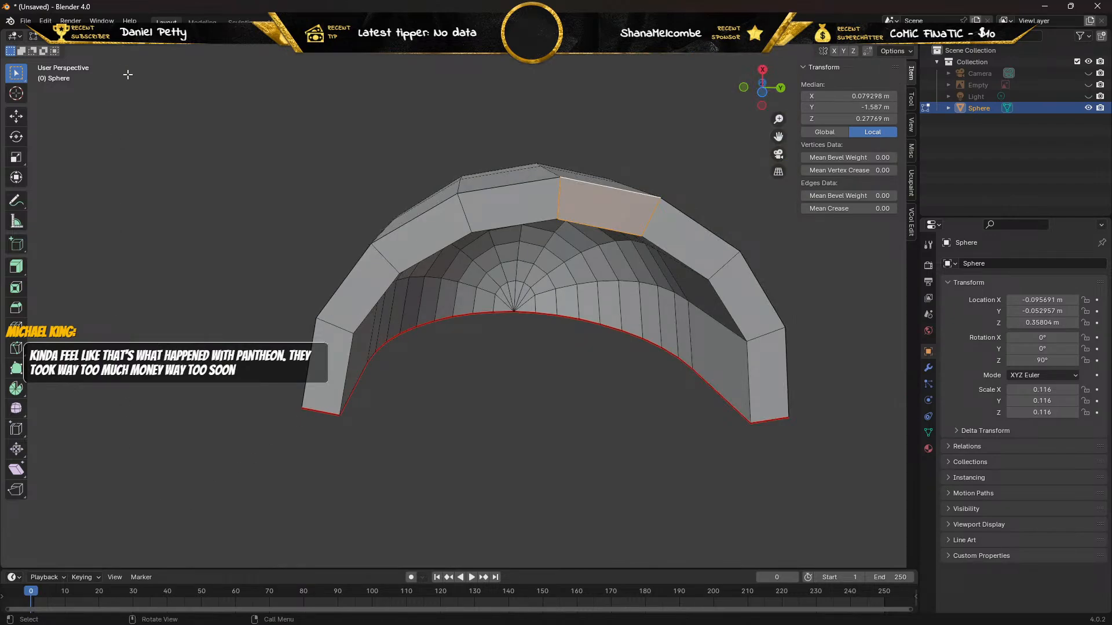
Select the outer and inner edge loops along the negative-X half of the bottom rim.
click(488, 190)
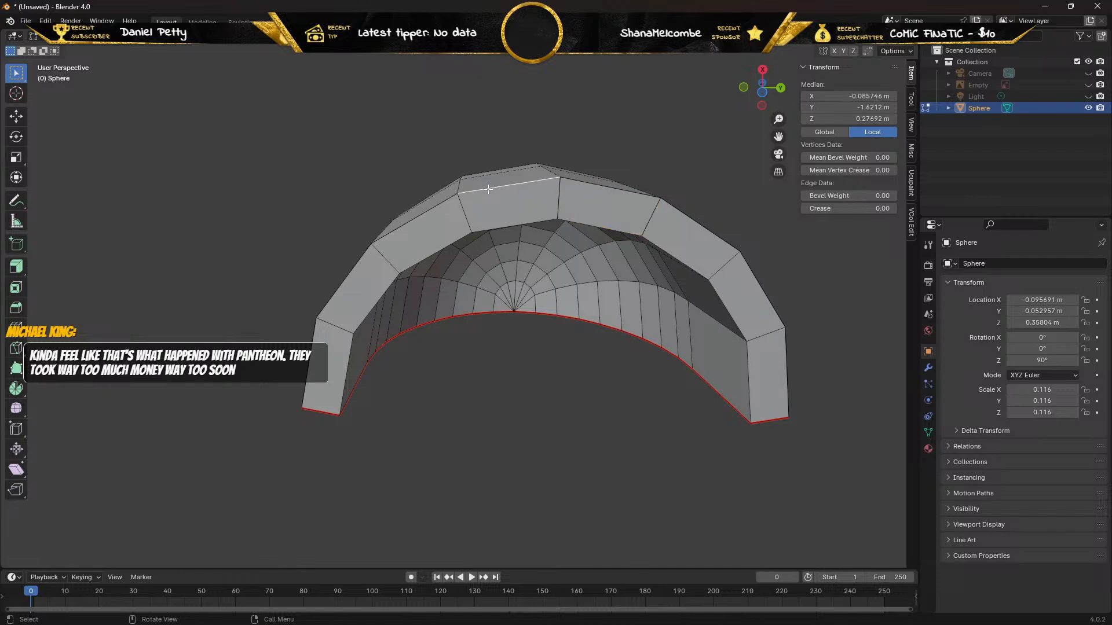
alt+click(488, 190)
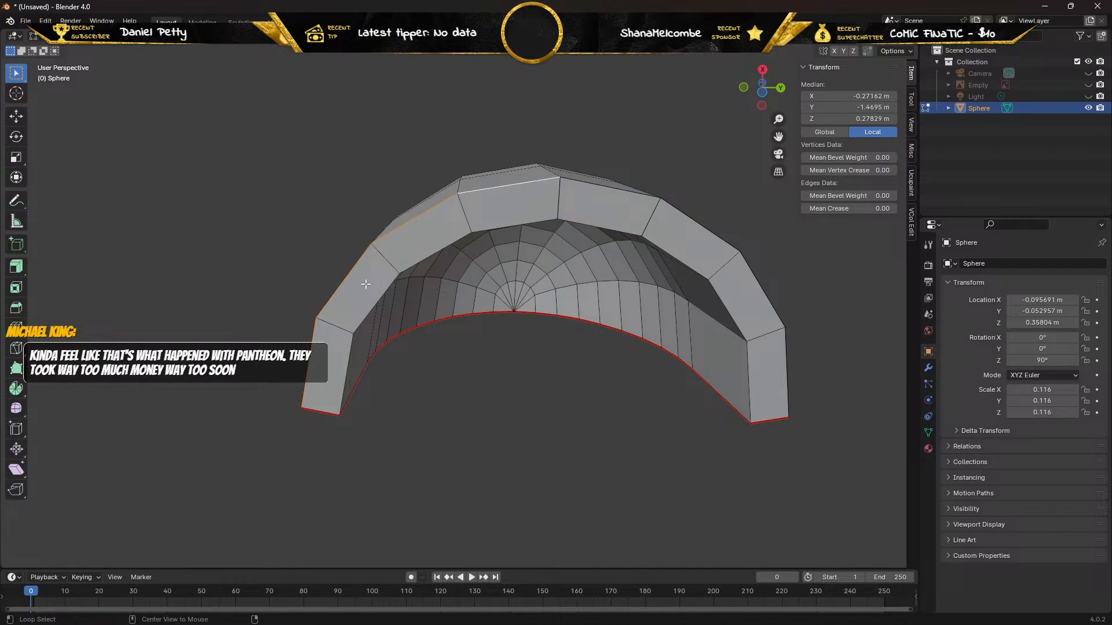
alt+click(385, 292)
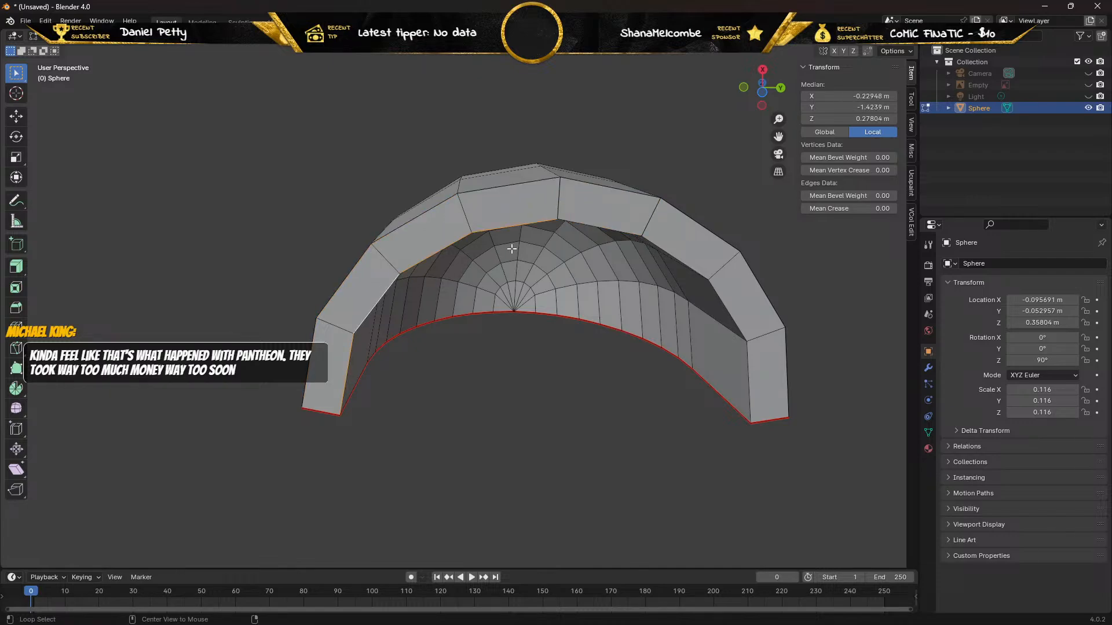
alt+shift+click(398, 229)
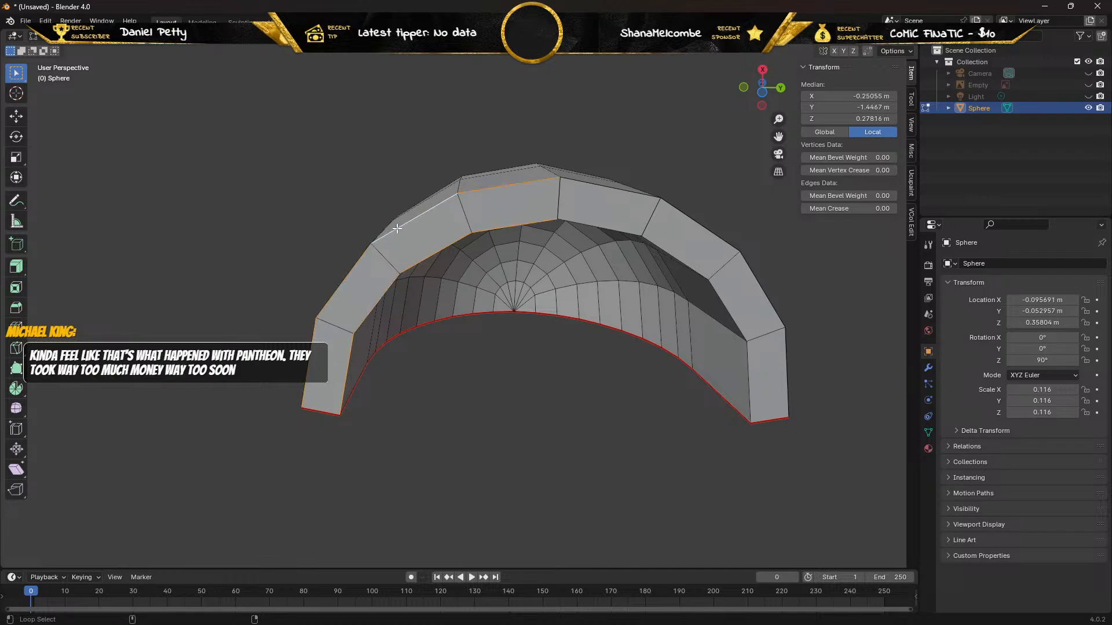
Add the bottom rim's positive-X loops and both end edges to the selection, and mark them all as seams.
shift+click(584, 184)
shift+click(596, 224)
alt+shift+click(689, 218)
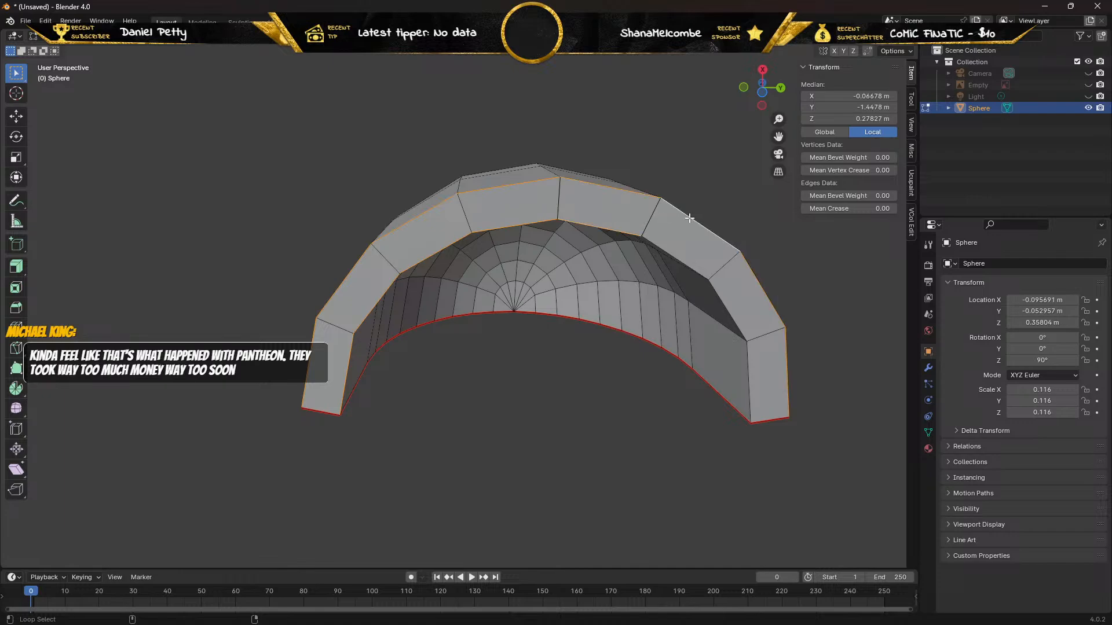
alt+shift+click(679, 260)
alt+shift+click(768, 421)
alt+shift+click(327, 412)
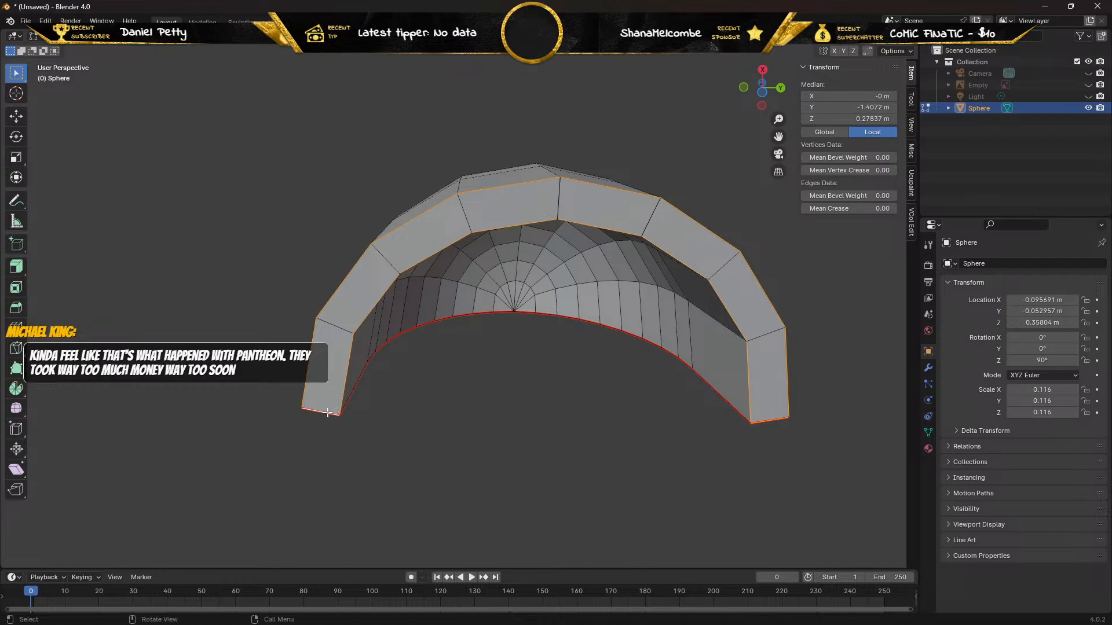
key(ctrl+e)
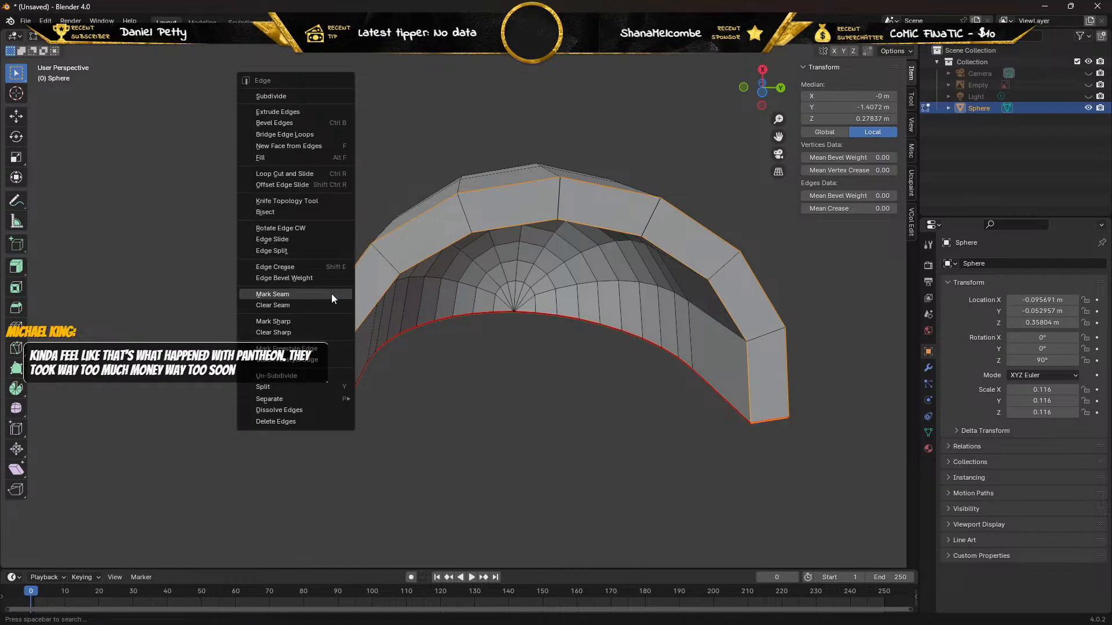
click(331, 293)
Try to unwrap with only the rim edges selected, check the UV Editing workspace, and return to the Layout workspace.
middle_drag(318, 243, 570, 340)
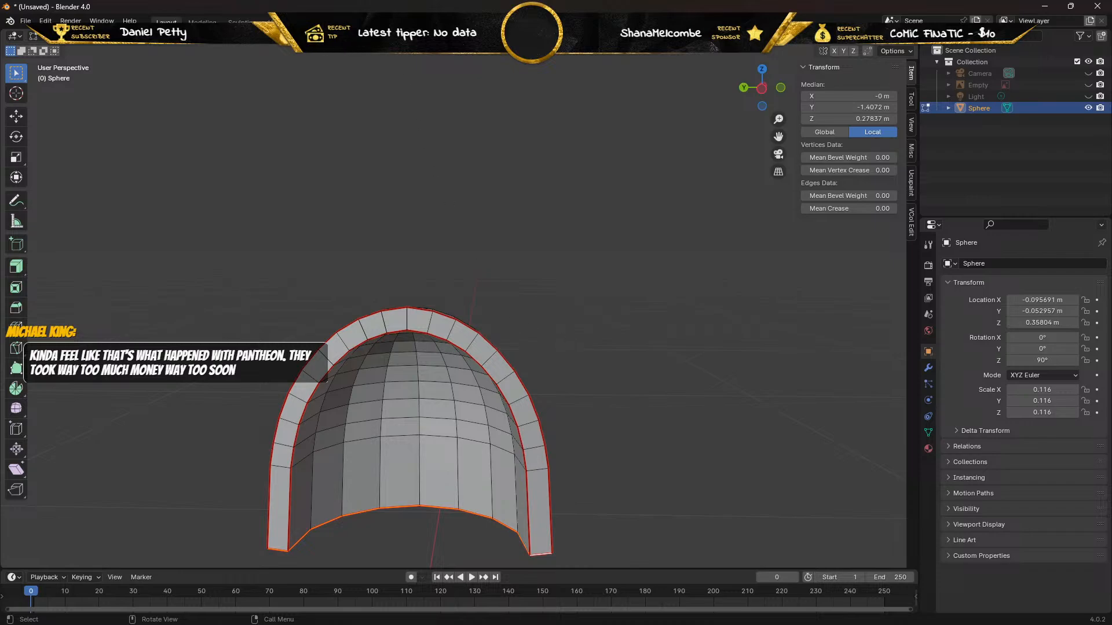
key(u)
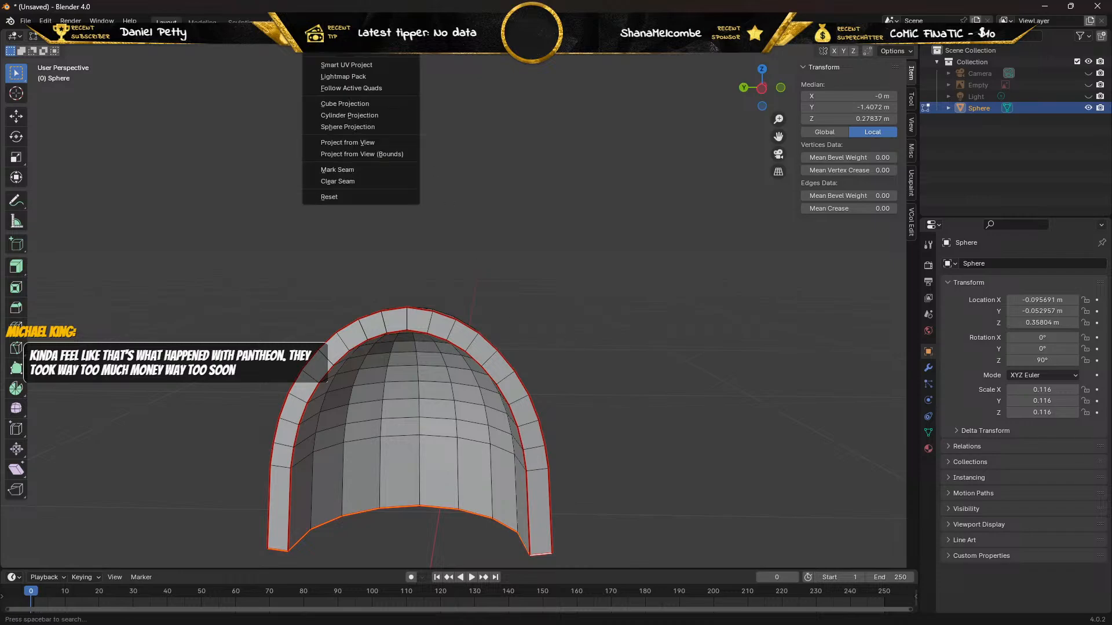
click(328, 51)
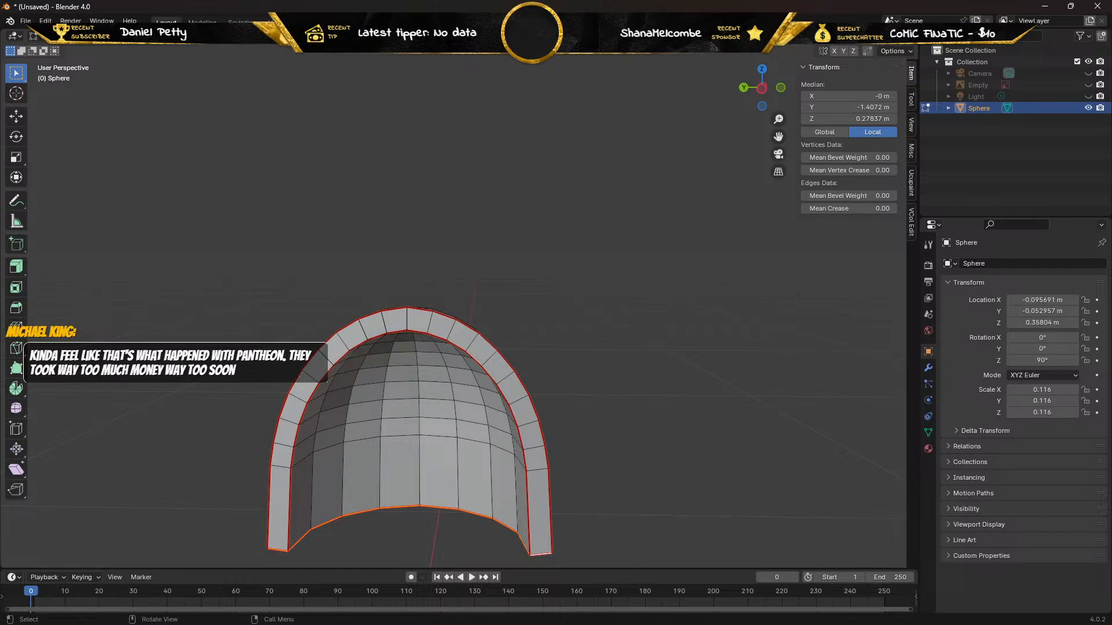
click(283, 22)
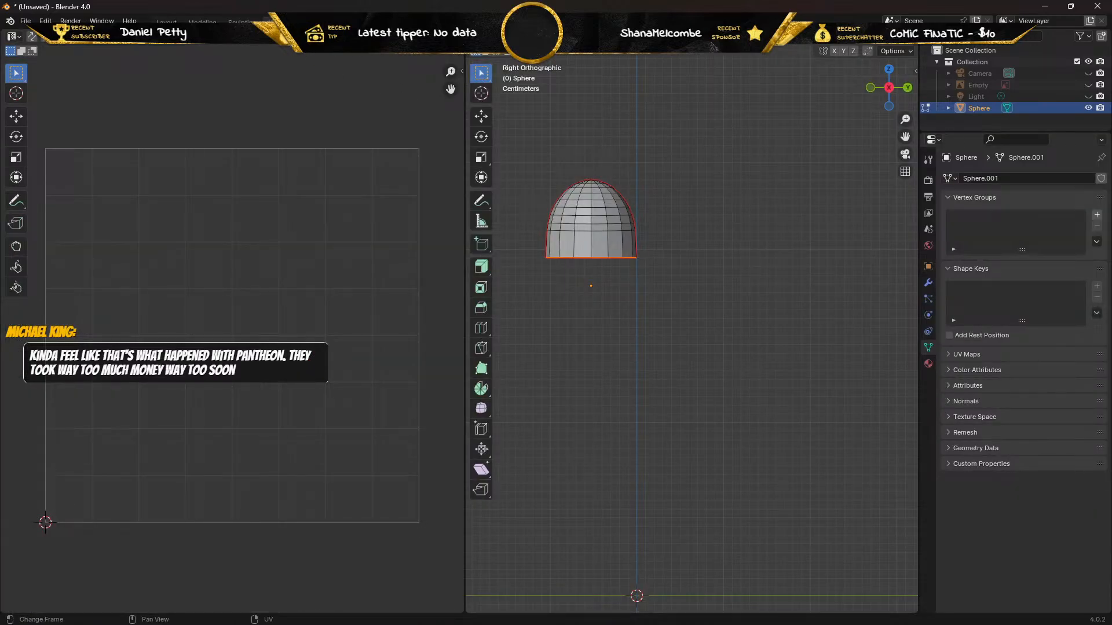
click(166, 22)
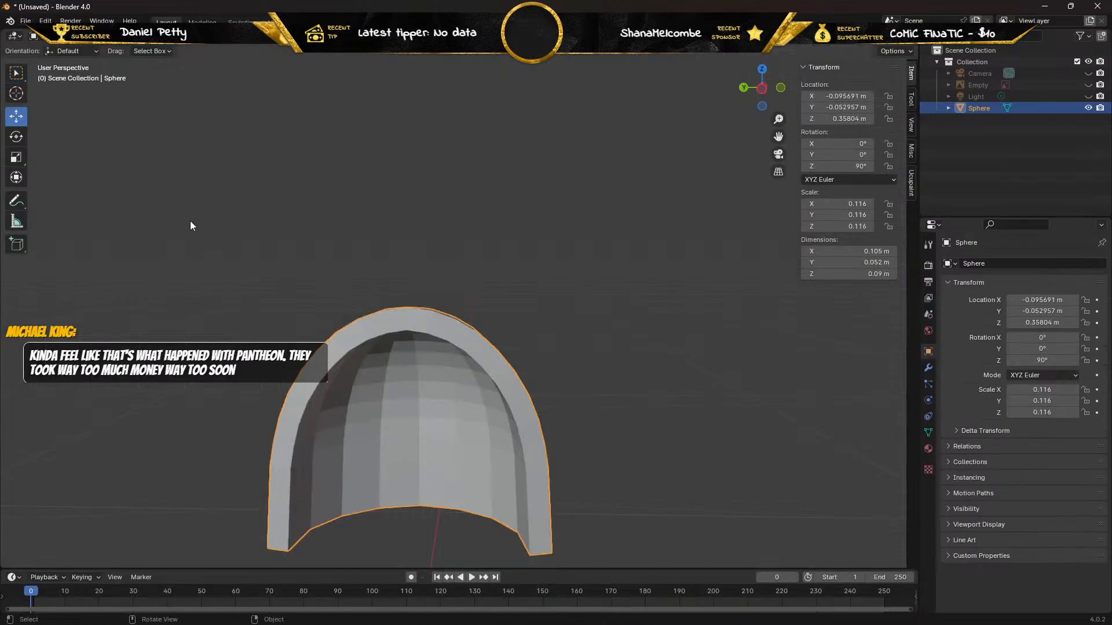
Select the entire shoulder pad mesh in Edit Mode, unwrap it along the seams, and inspect its islands in the UV Editing workspace.
key(Tab)
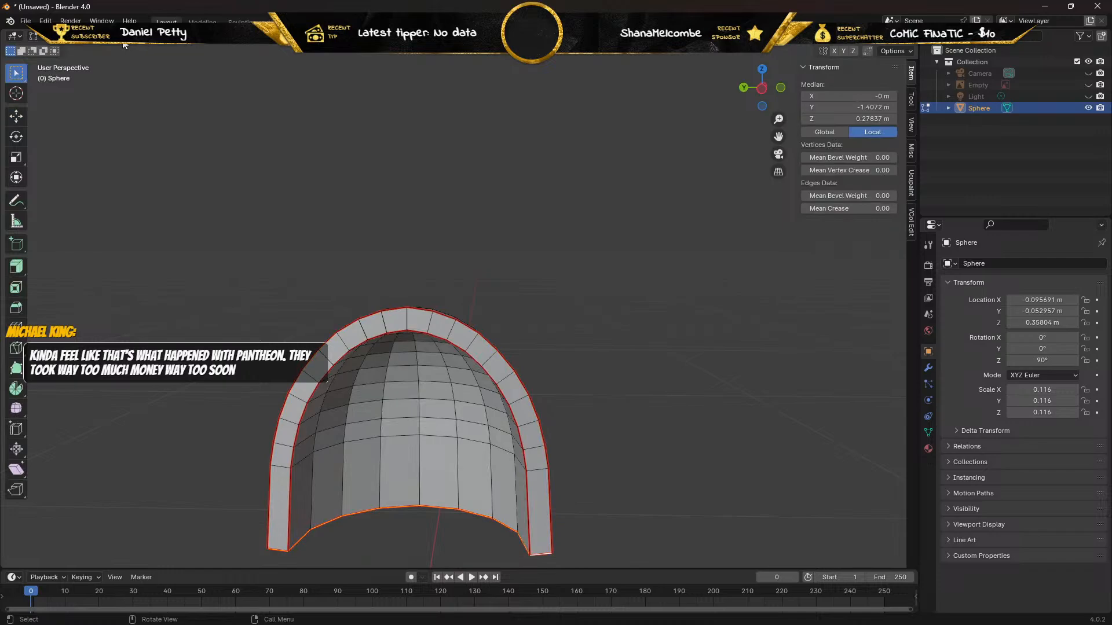
key(alt+a)
key(a)
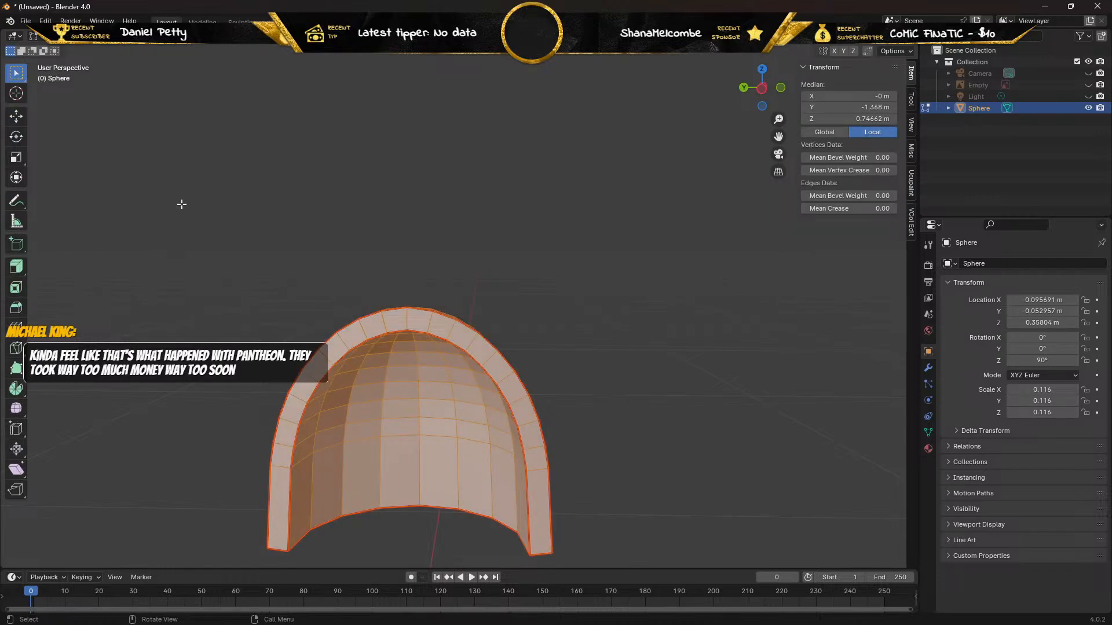
key(u)
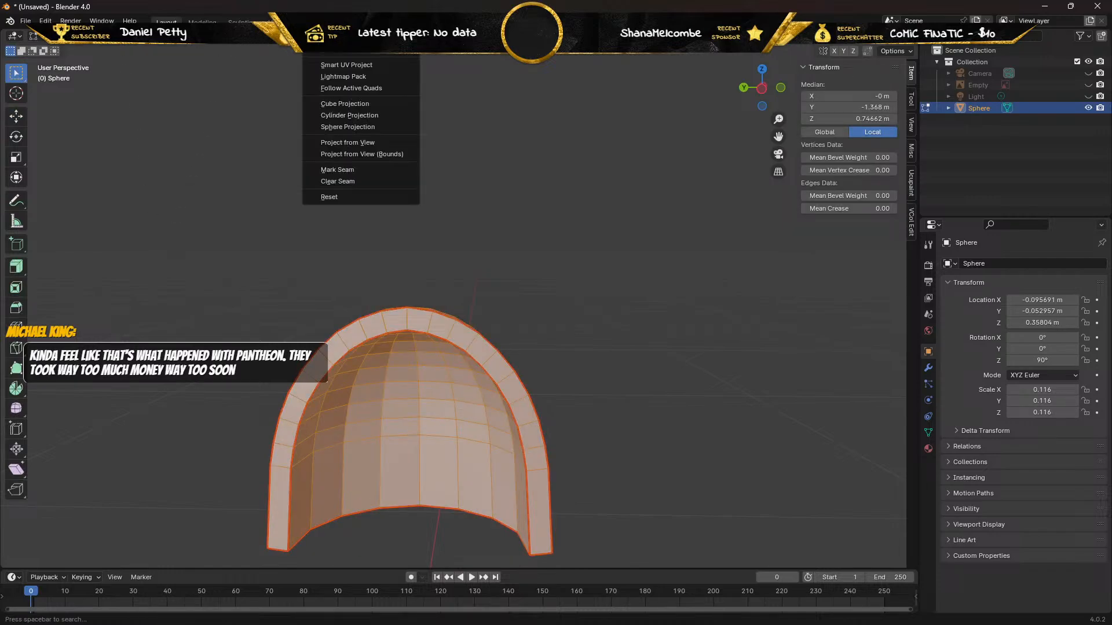
click(326, 54)
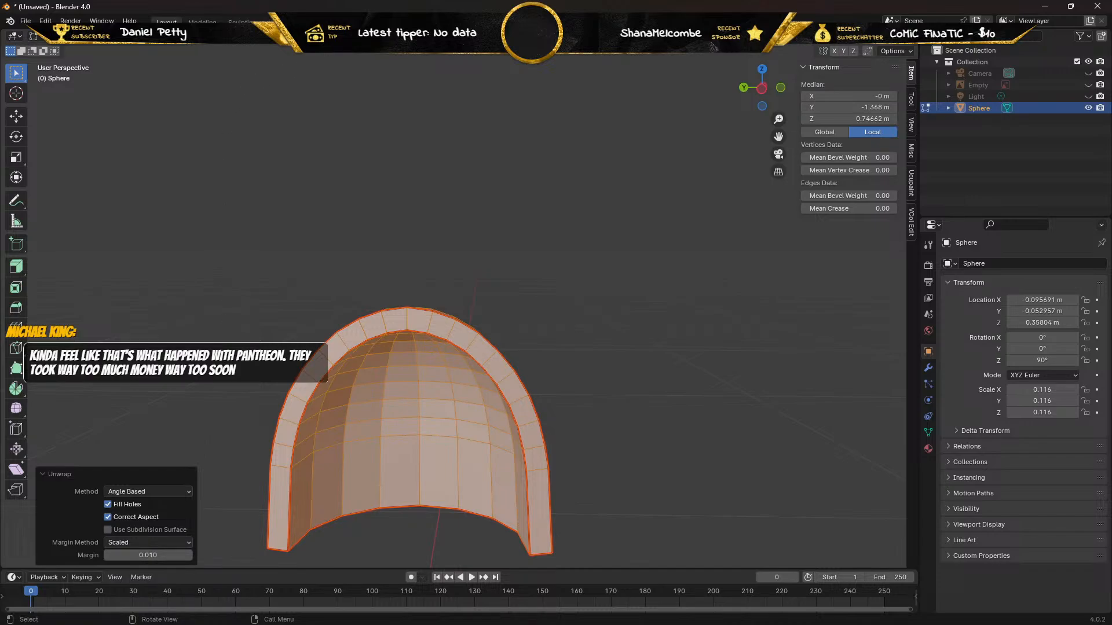
click(282, 22)
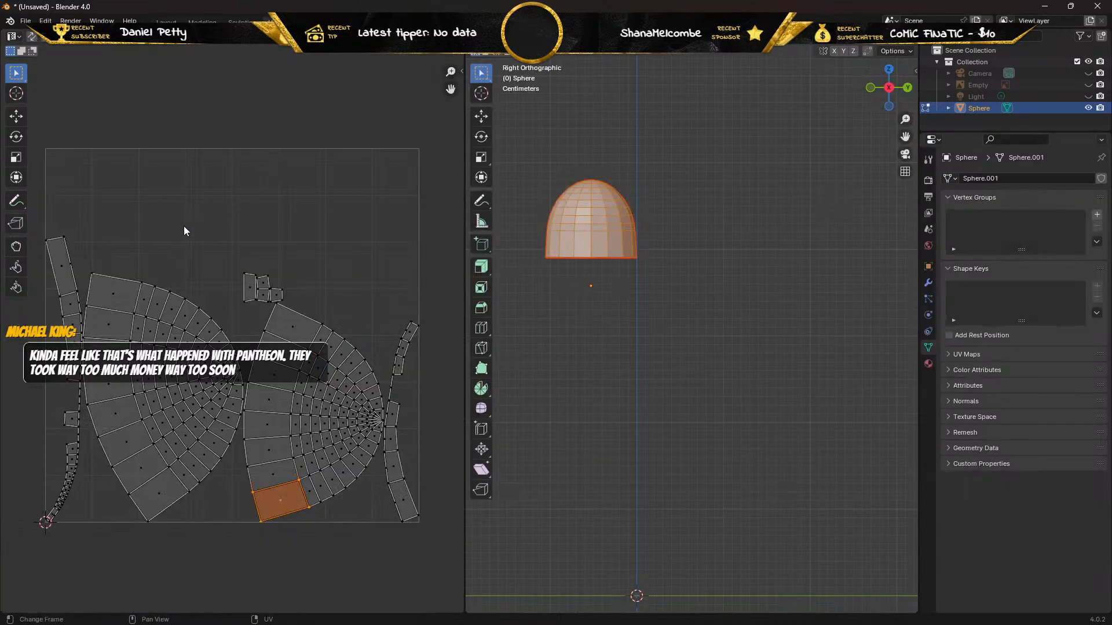
middle_drag(186, 229, 168, 120)
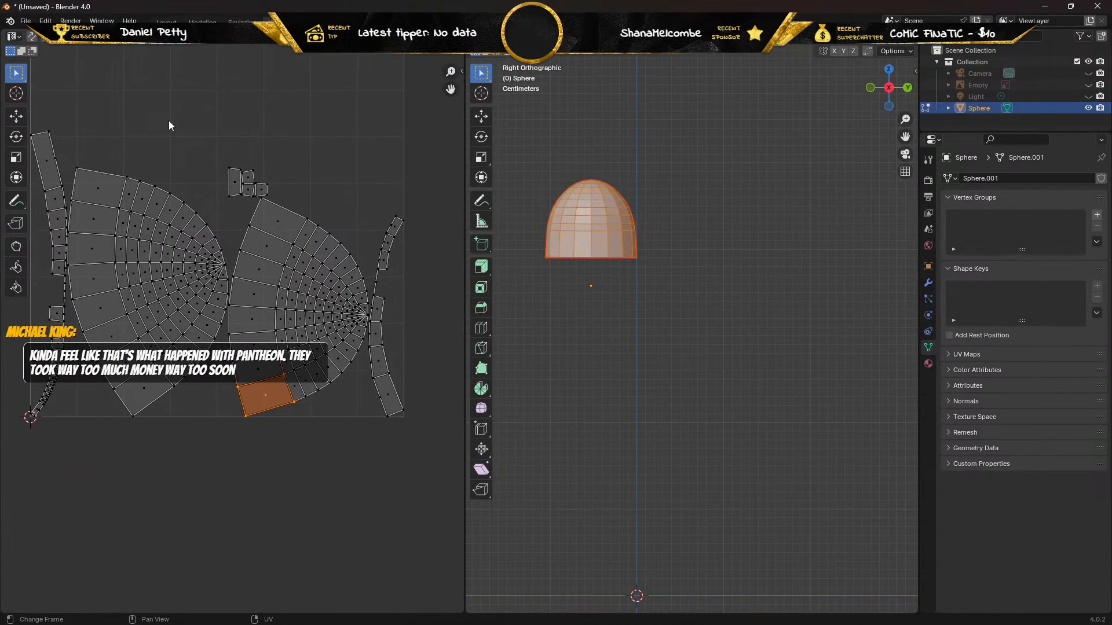
scroll(157, 198, up, 2)
scroll(157, 201, down, 1)
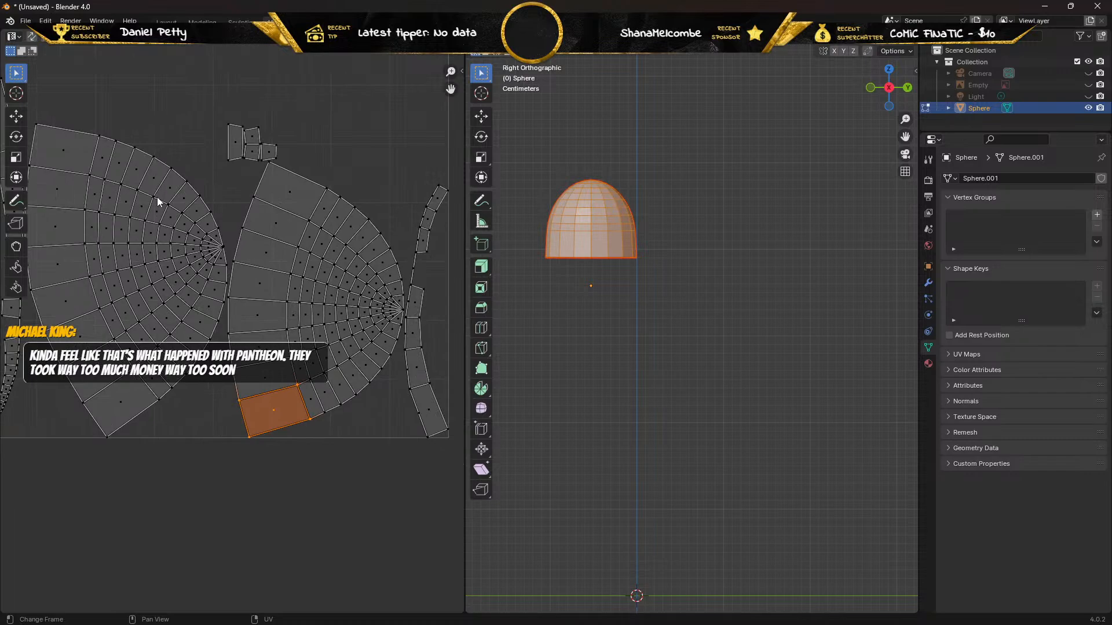
Inspect the unwrapped UV islands, return to the Layout workspace, and enter Edit Mode at the top of the pad's arched rim.
scroll(158, 201, down, 1)
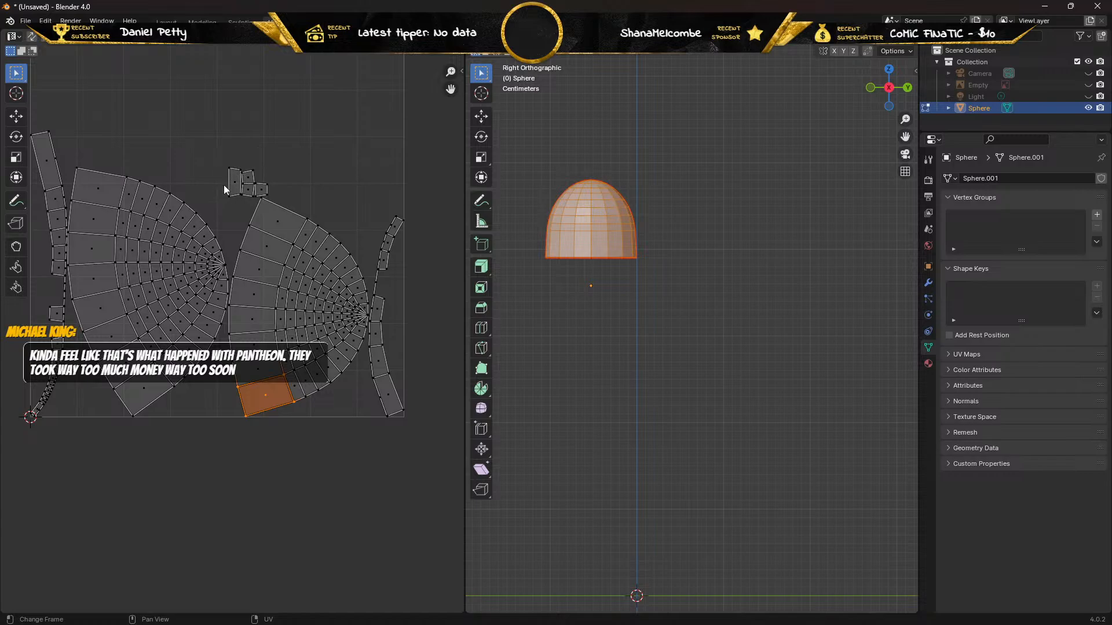
scroll(217, 182, up, 3)
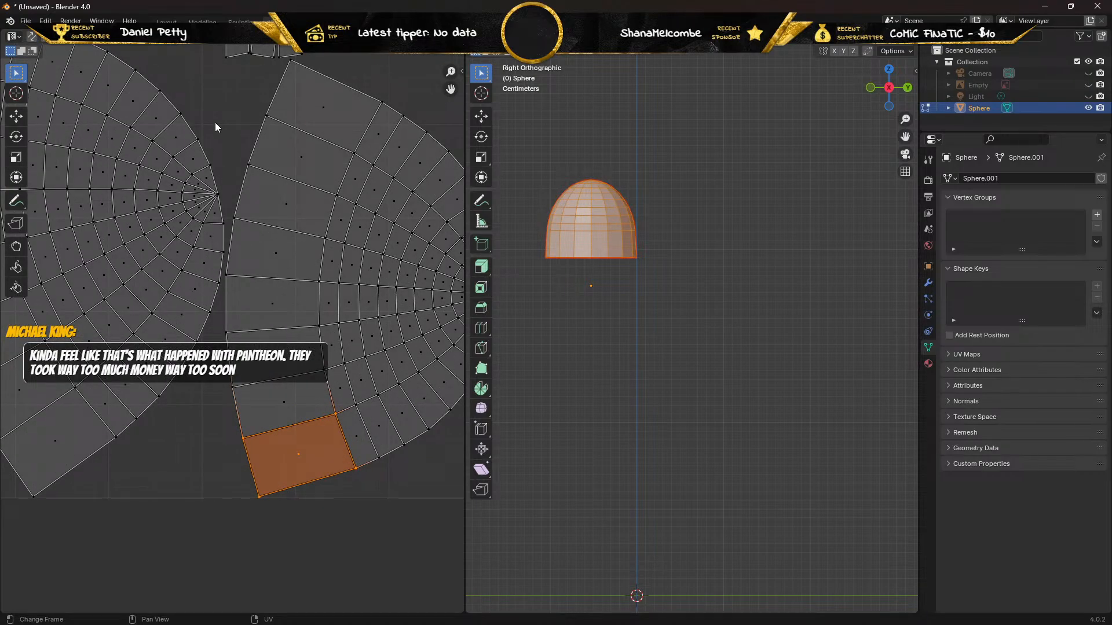
scroll(214, 123, down, 3)
scroll(221, 206, down, 3)
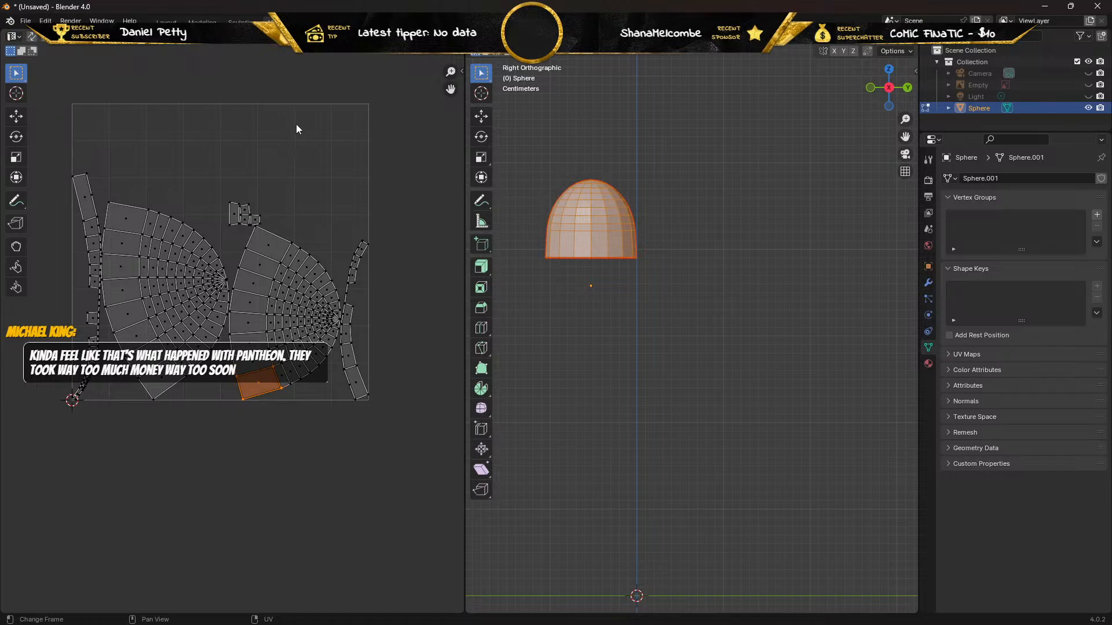
click(166, 22)
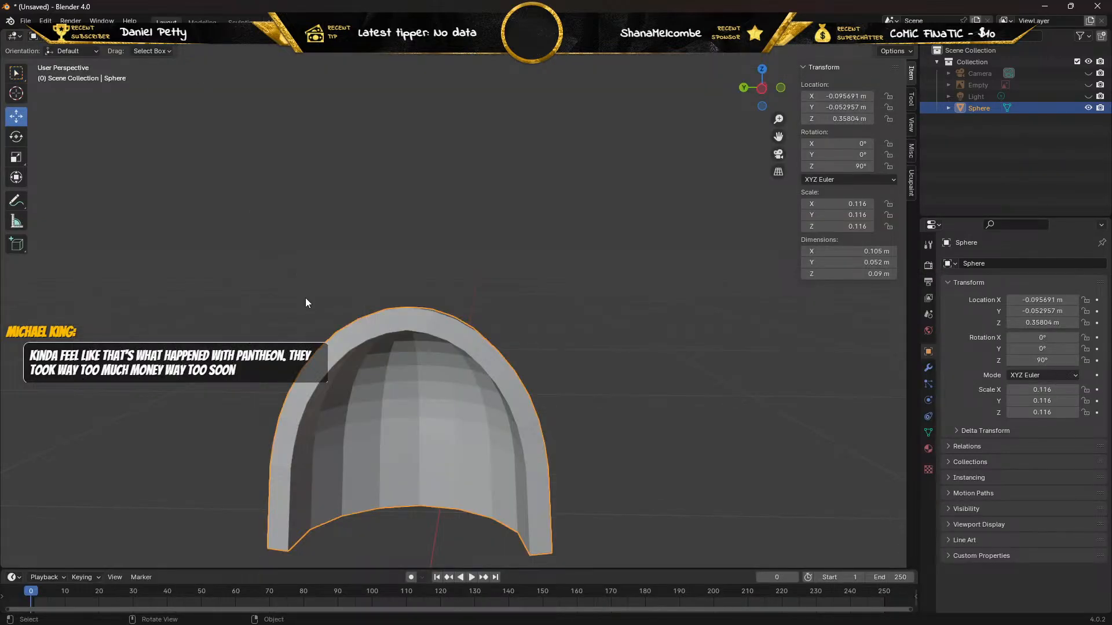
key(Tab)
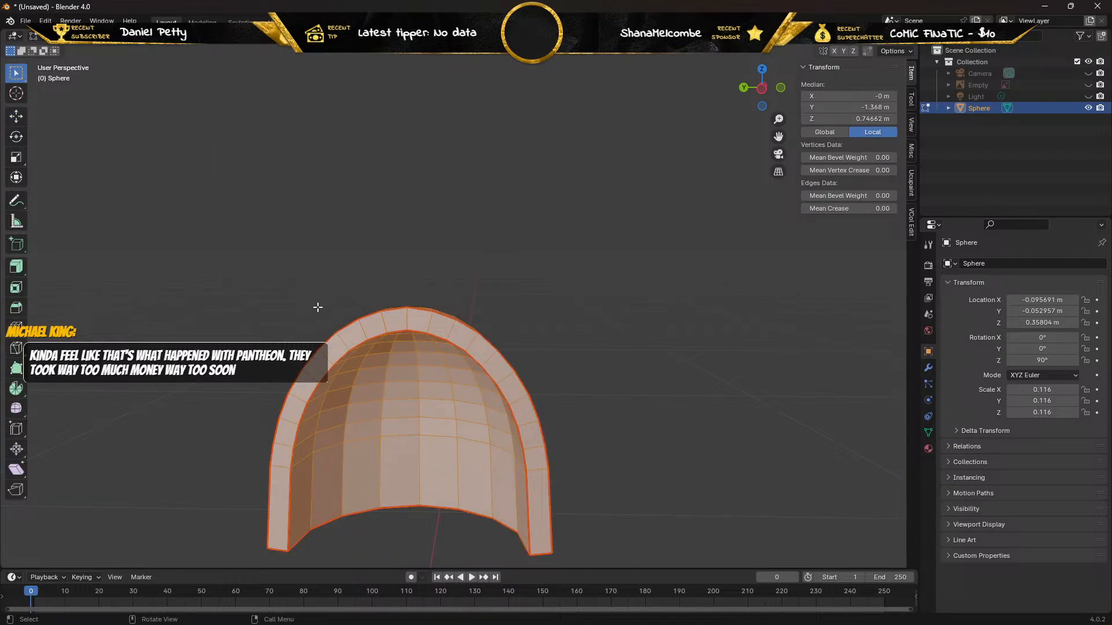
right_click(328, 342)
scroll(352, 322, up, 4)
middle_drag(249, 309, 298, 305)
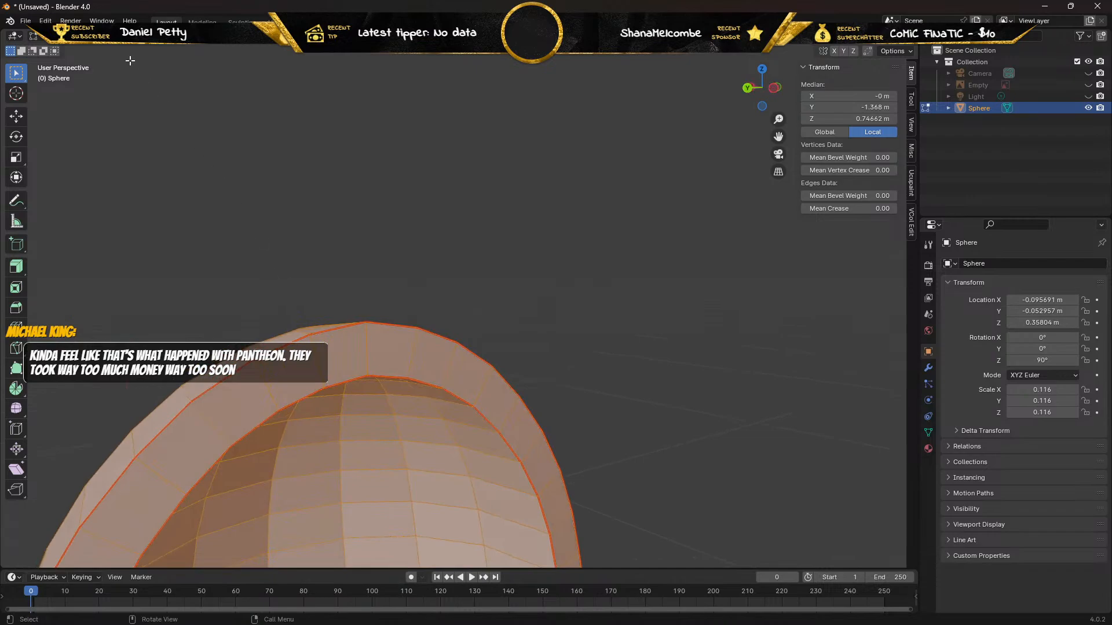
Raise the duplicate outer rim vertex on the positive-X side of the arch's peak by about 0.0033 m in Z and delete it.
key(1)
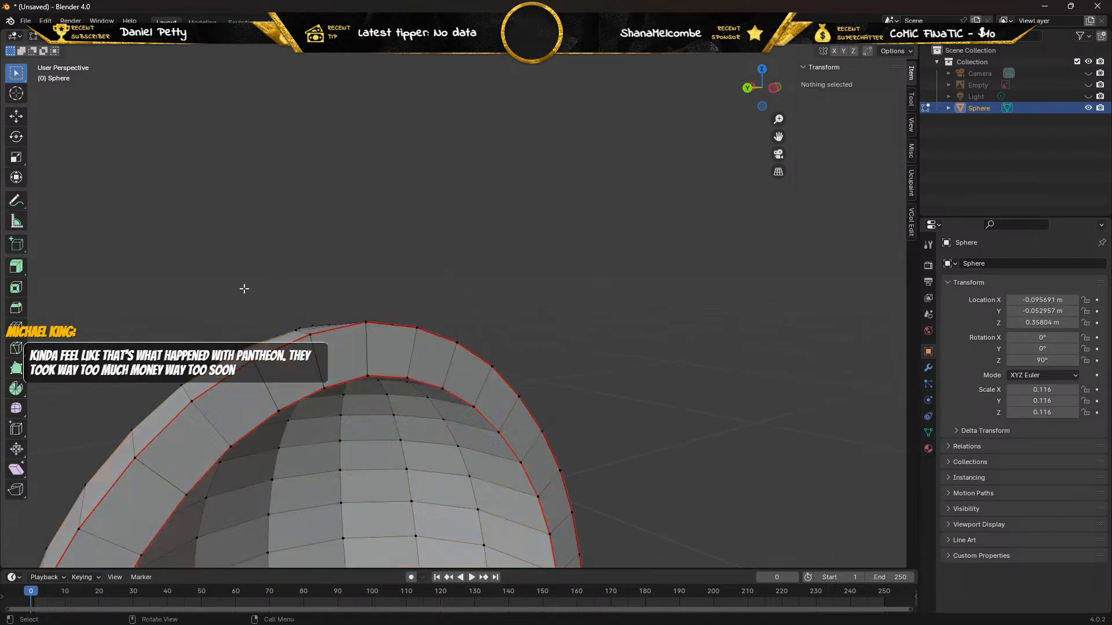
key(alt+a)
click(255, 364)
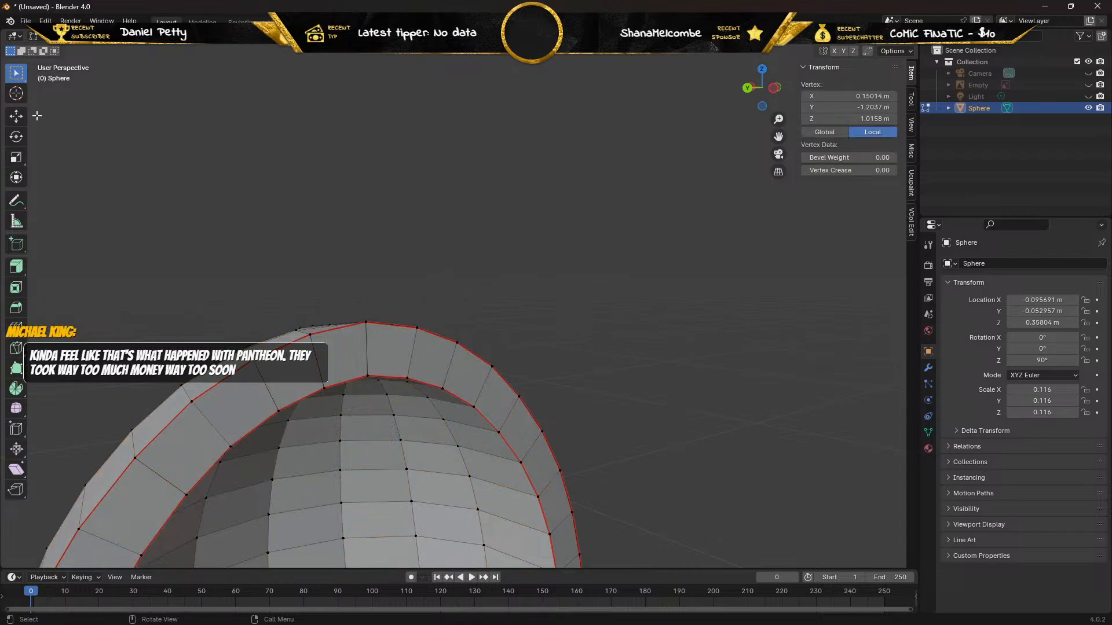
click(16, 116)
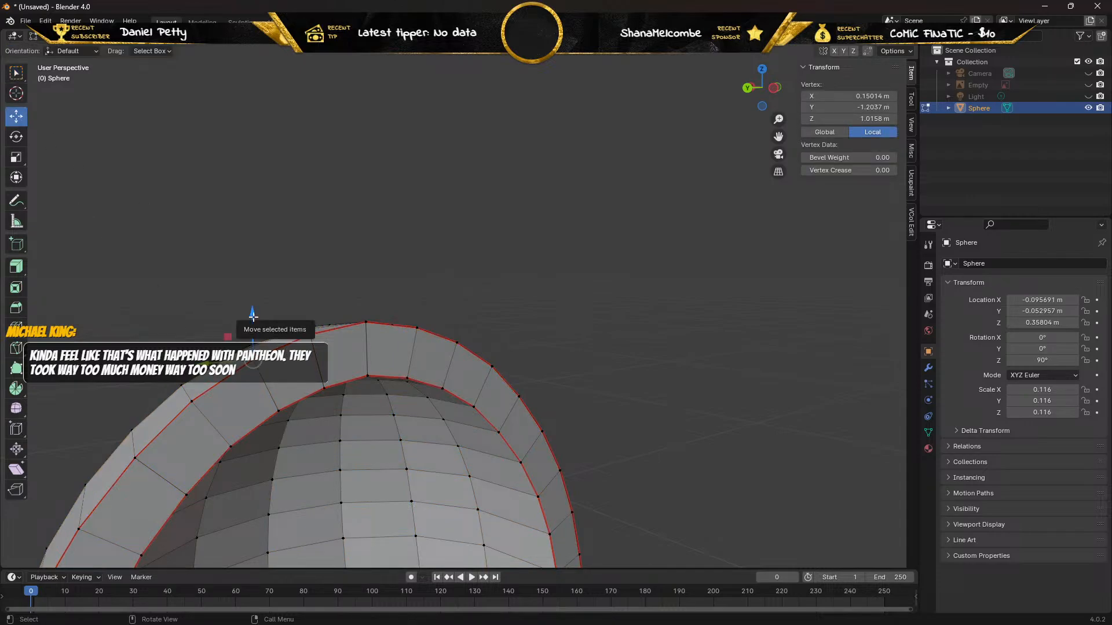
drag(252, 316, 307, 290)
mouse_move(84, 245)
middle_down()
mouse_move(149, 255)
mouse_move(201, 235)
mouse_move(100, 245)
middle_up()
key(x)
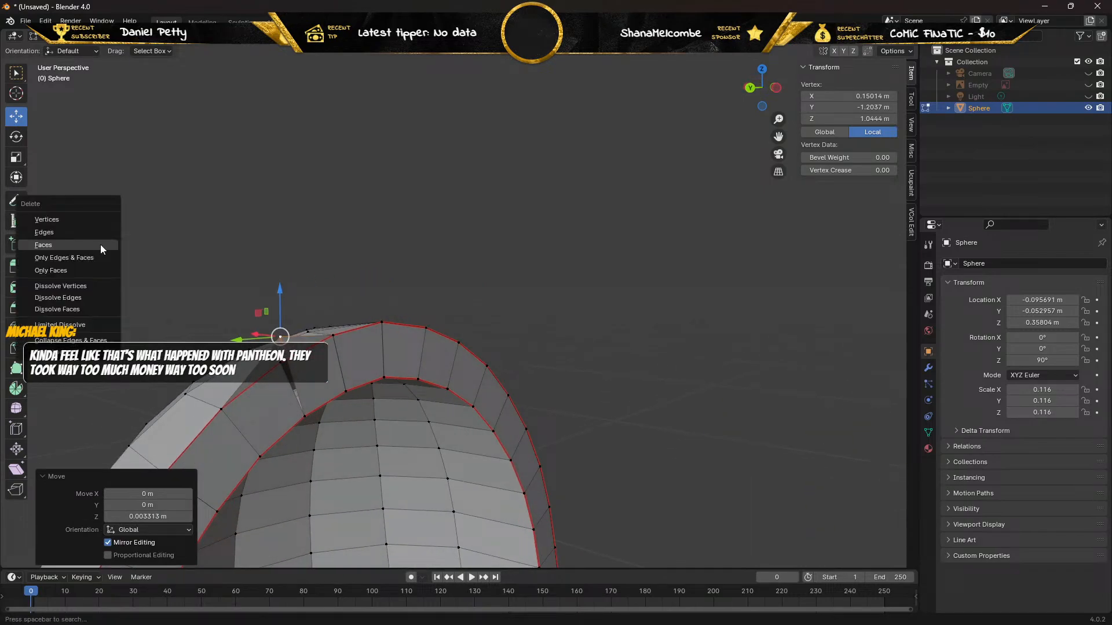
click(60, 222)
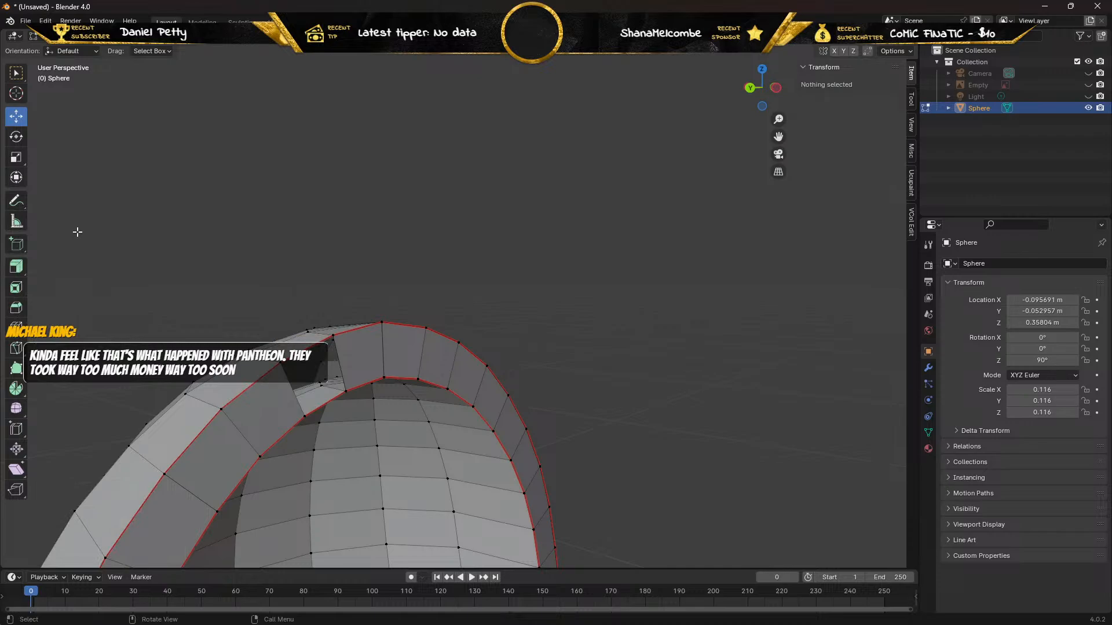
Test-move the outer and inner rim vertices beside the positive-X gap to check for duplicates, undoing each move.
click(280, 363)
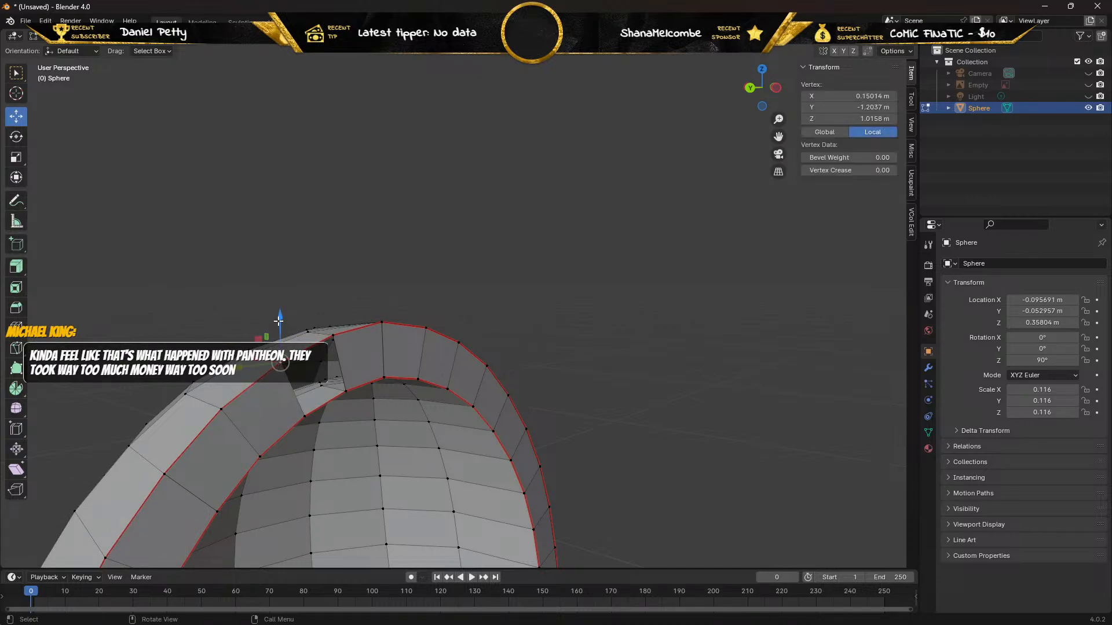
drag(280, 317, 278, 318)
key(ctrl+z)
middle_drag(266, 256, 236, 261)
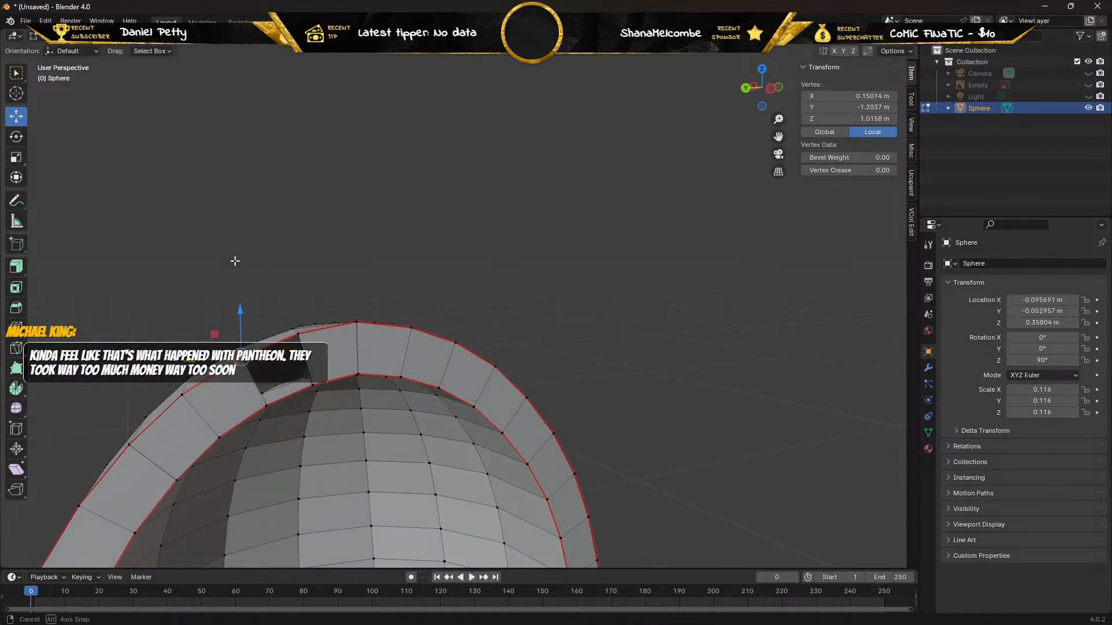
click(266, 406)
drag(264, 362, 272, 396)
key(ctrl+z)
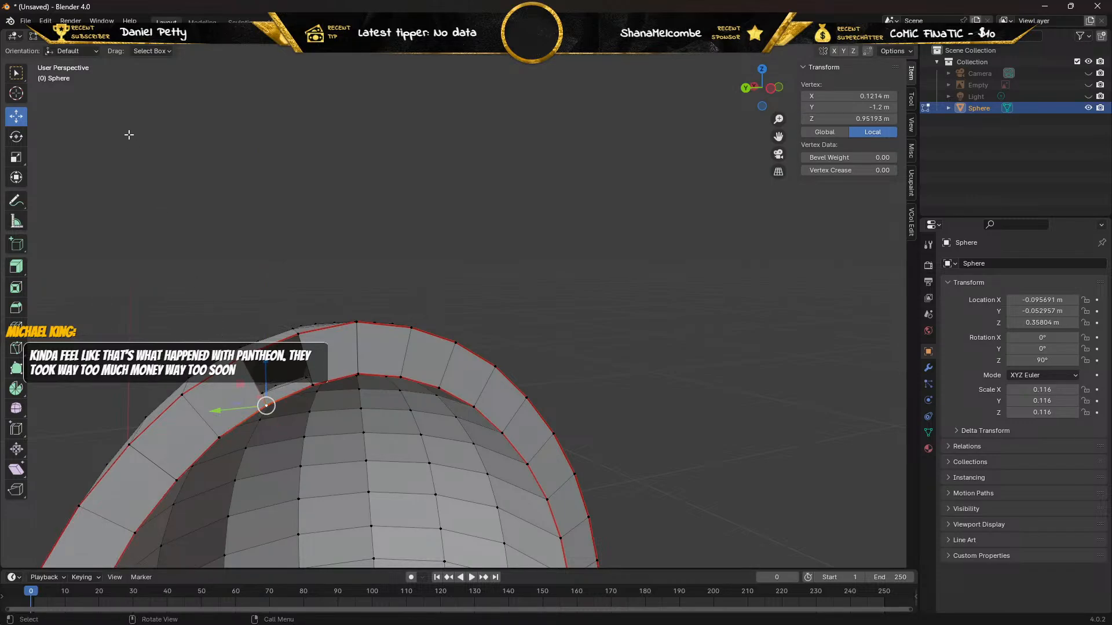
Select the outer and inner edges of the positive-X rim gap and fill a face between them.
click(105, 36)
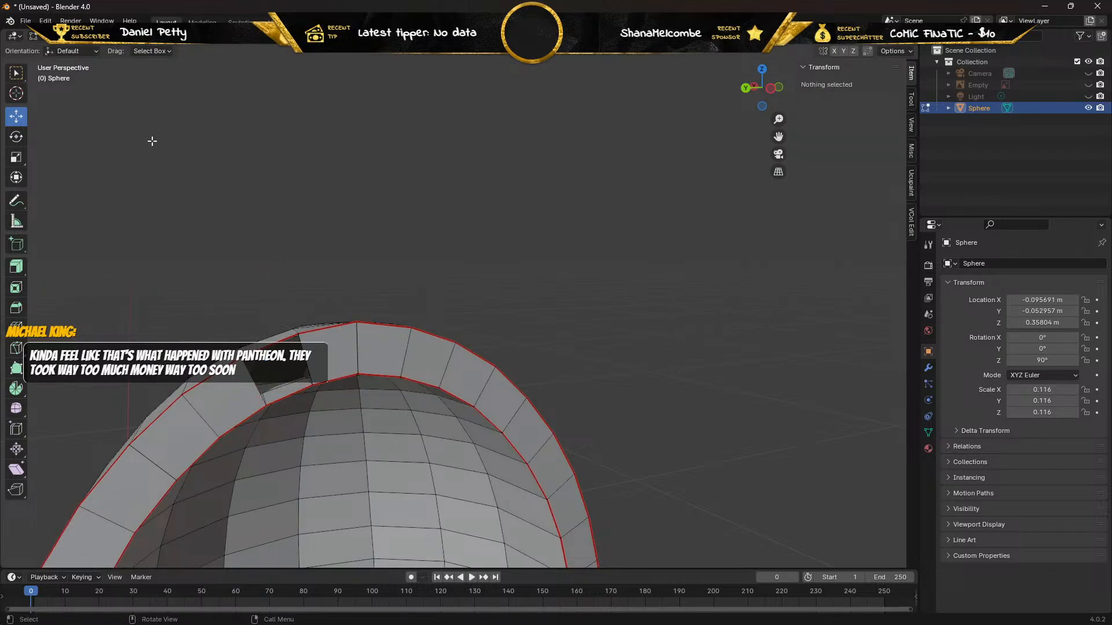
click(264, 347)
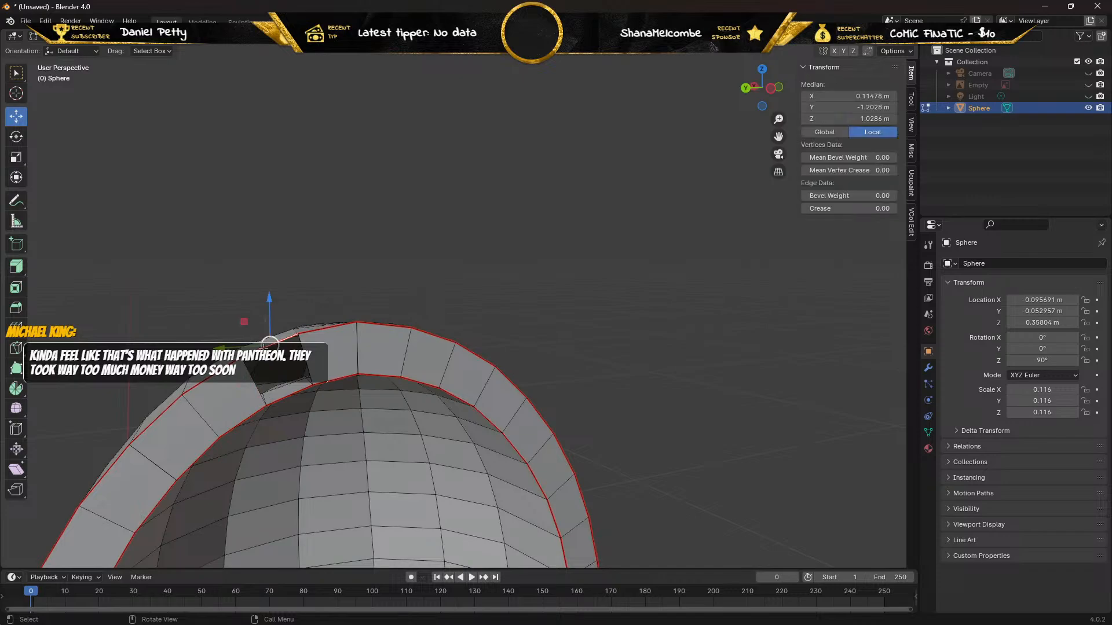
shift+click(286, 397)
key(f)
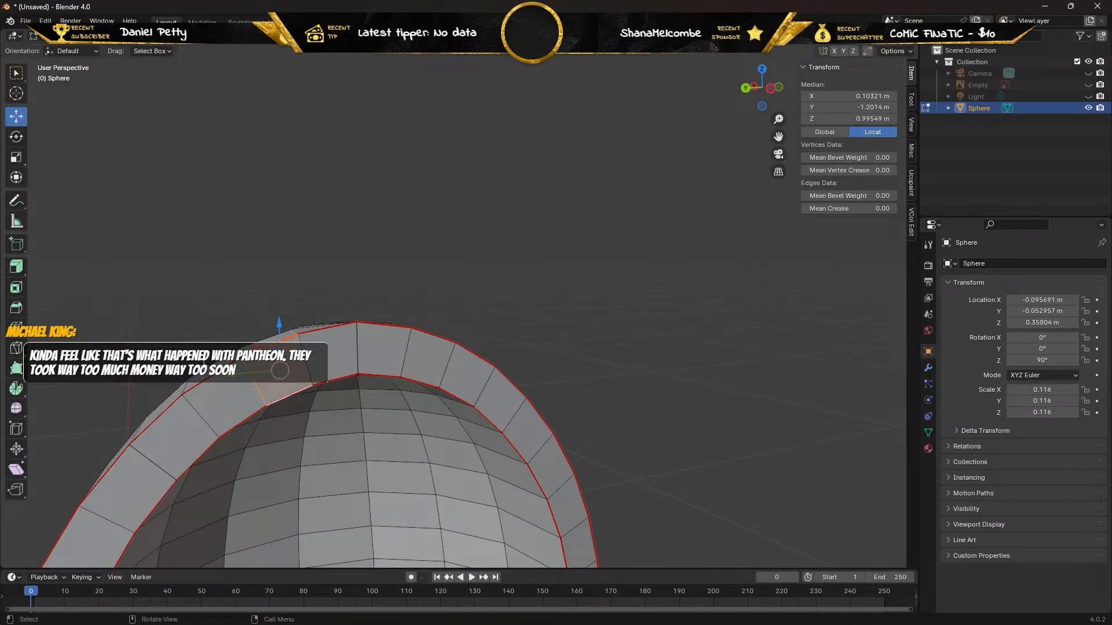
middle_drag(180, 330, 186, 329)
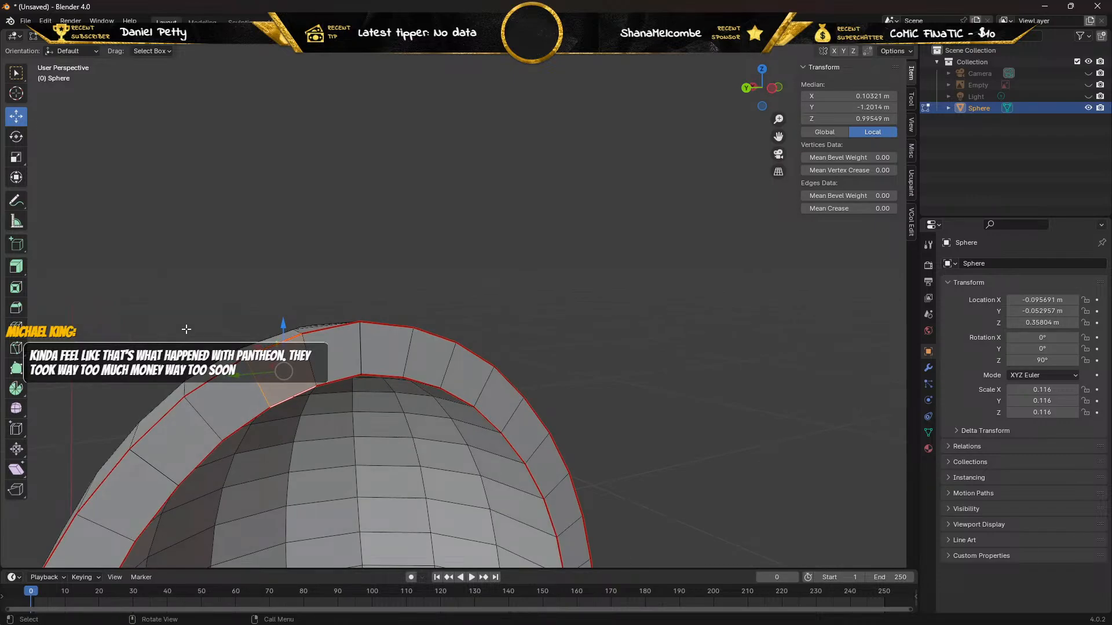
Raise the duplicate outer vertex at the arch's peak by about 0.0034 m in Z and delete it.
key(1)
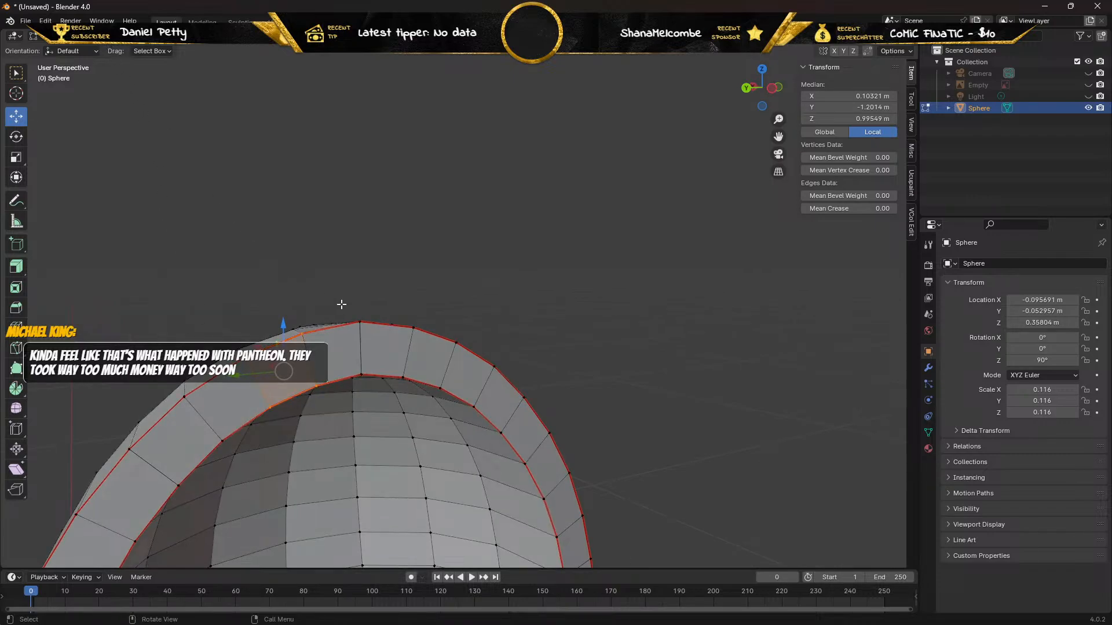
click(359, 322)
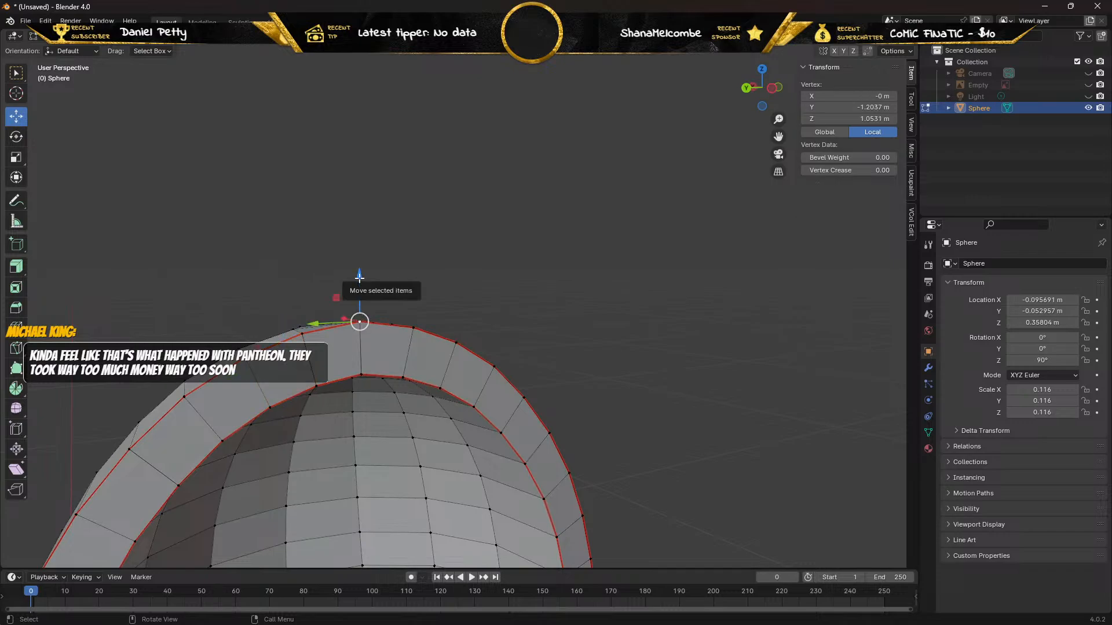
drag(359, 277, 359, 261)
middle_drag(207, 243, 347, 264)
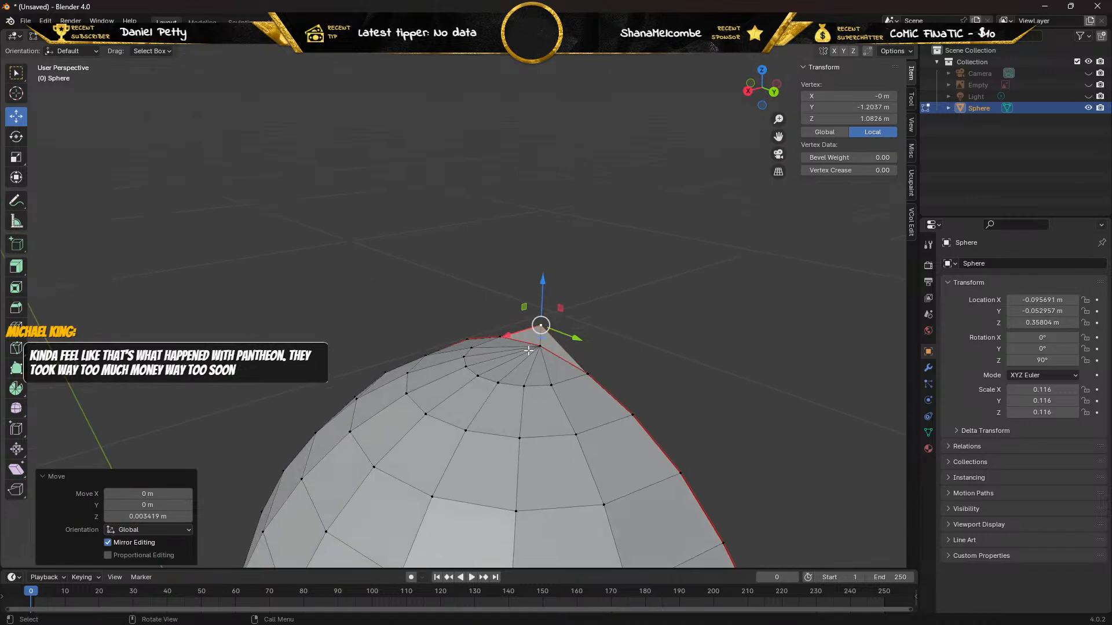
middle_drag(462, 298, 319, 296)
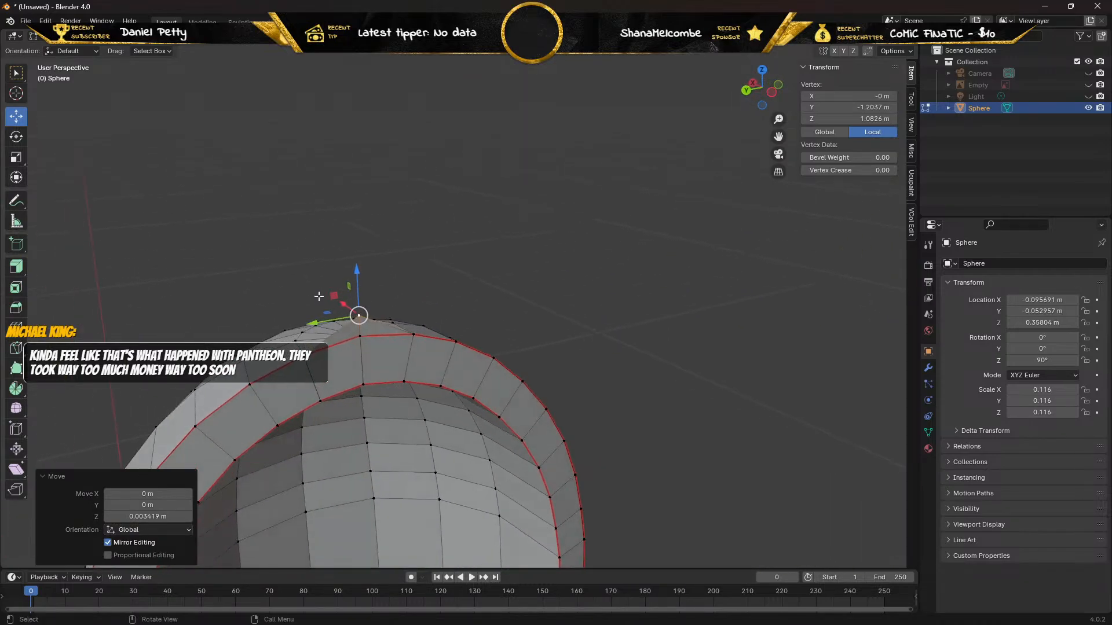
key(x)
click(318, 296)
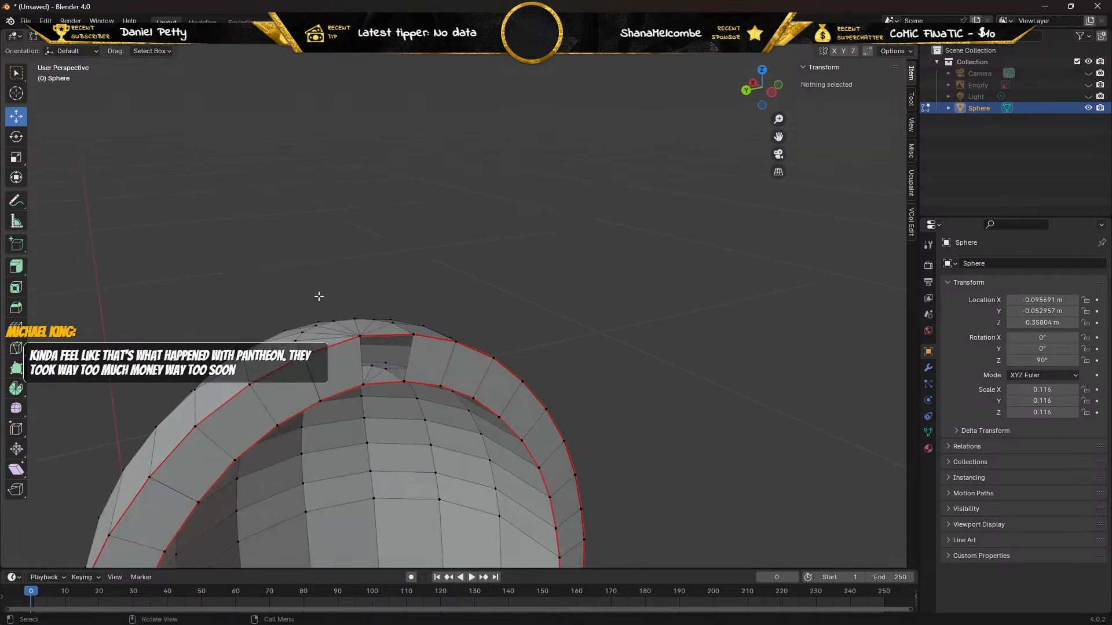
Test-move the remaining outer and inner vertices at the arch's peak to check for duplicates, undoing each move.
click(360, 337)
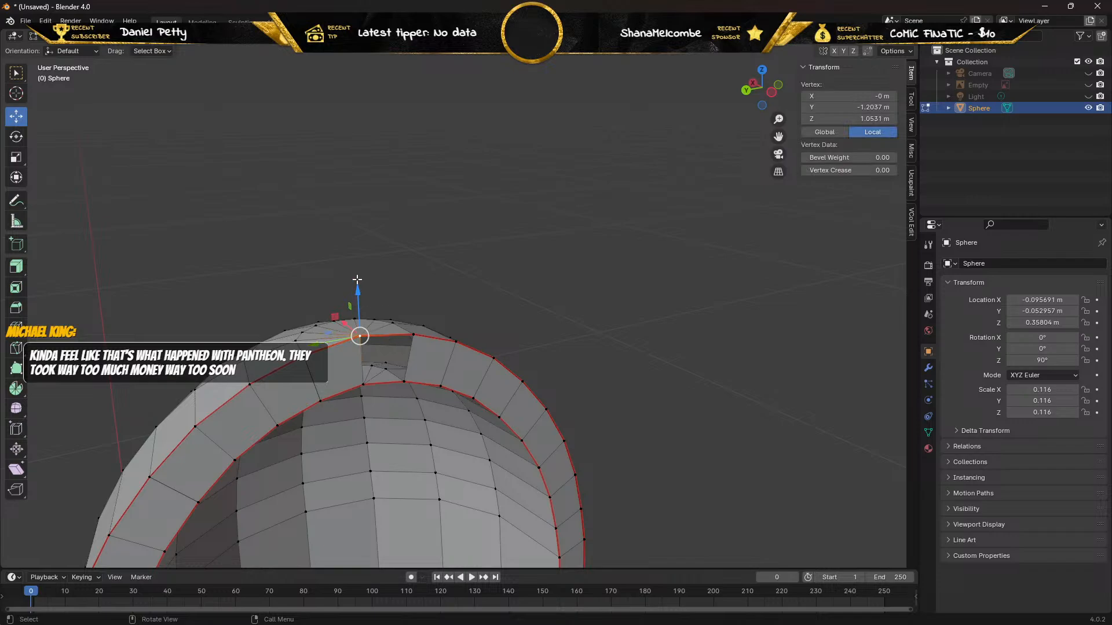
drag(357, 293, 354, 270)
mouse_move(219, 271)
middle_down()
mouse_move(345, 261)
mouse_move(209, 254)
middle_up()
key(ctrl+z)
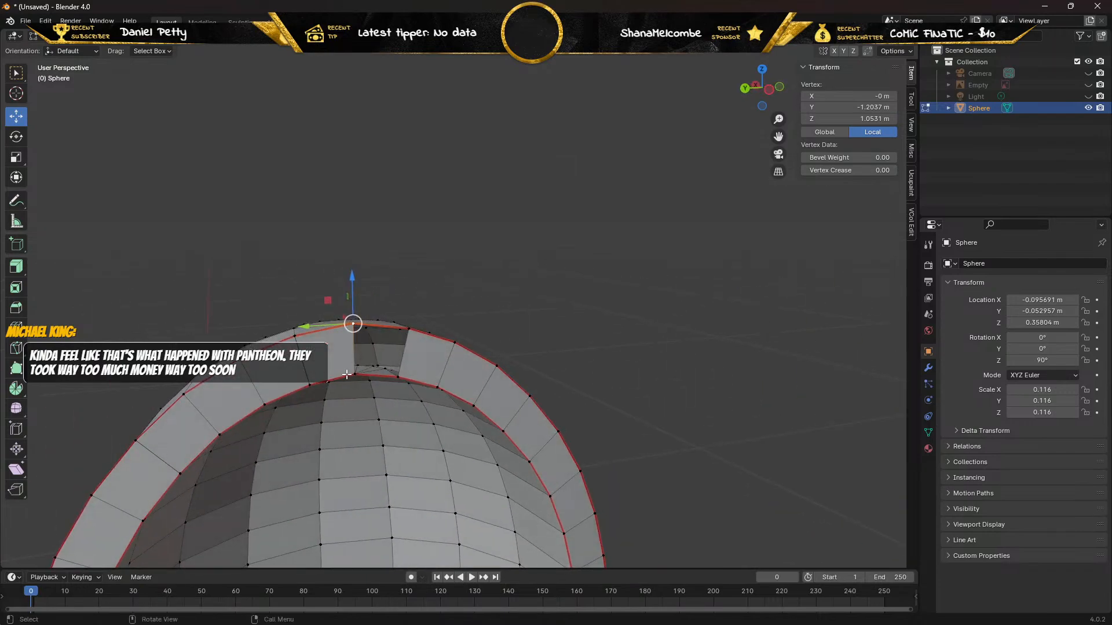
key(g)
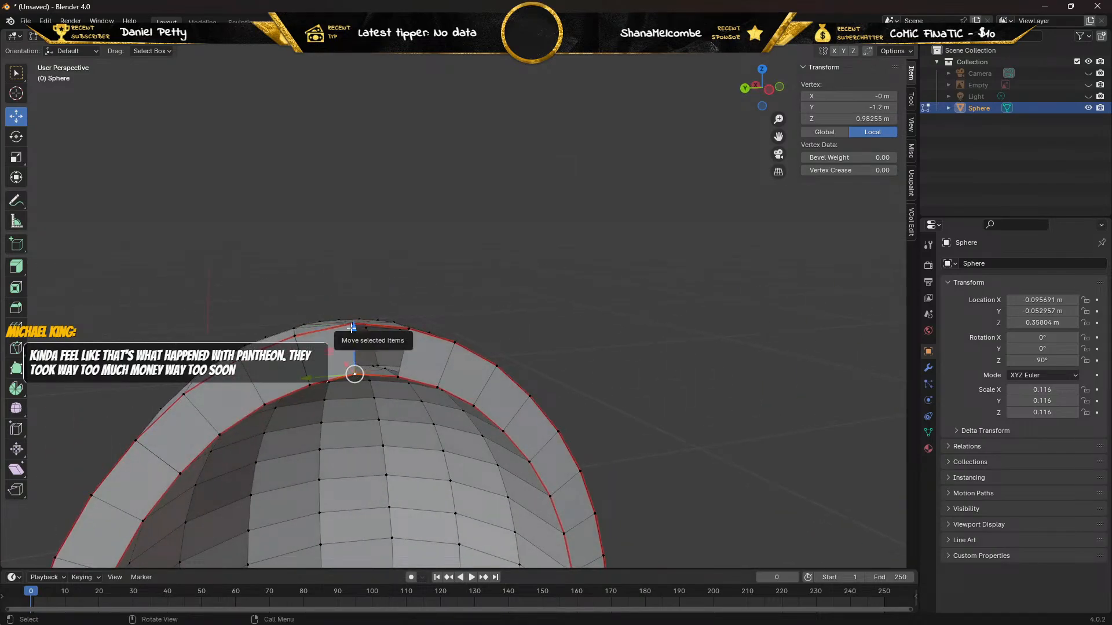
key(z)
drag(350, 345, 350, 346)
key(ctrl+z)
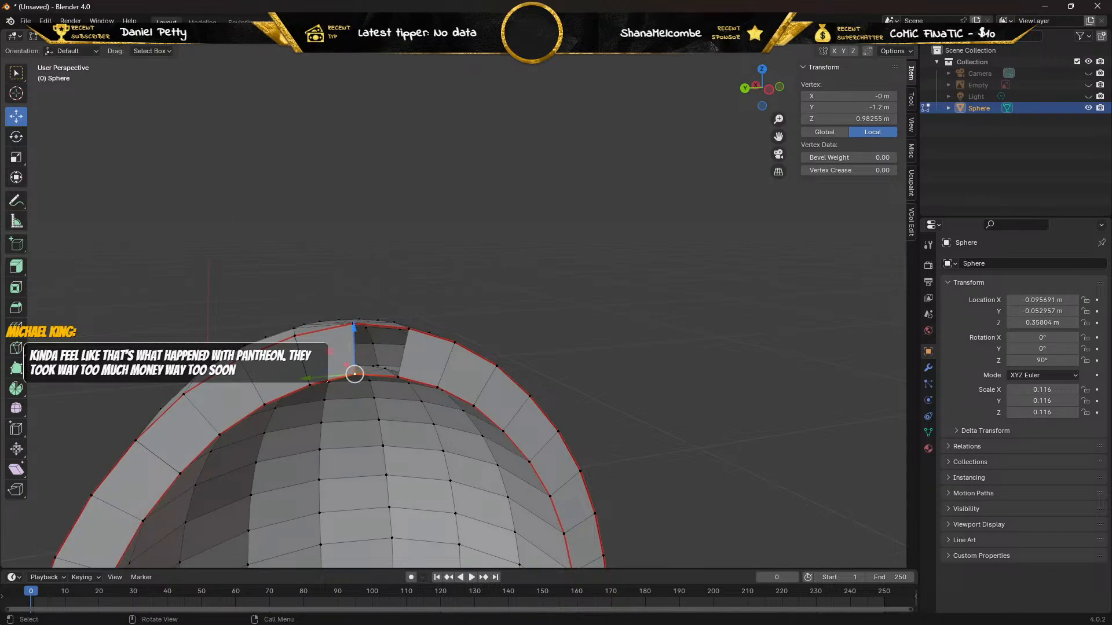
Select the outer and inner edges of the gap beside the arch's peak and fill a face between them.
click(110, 36)
click(370, 325)
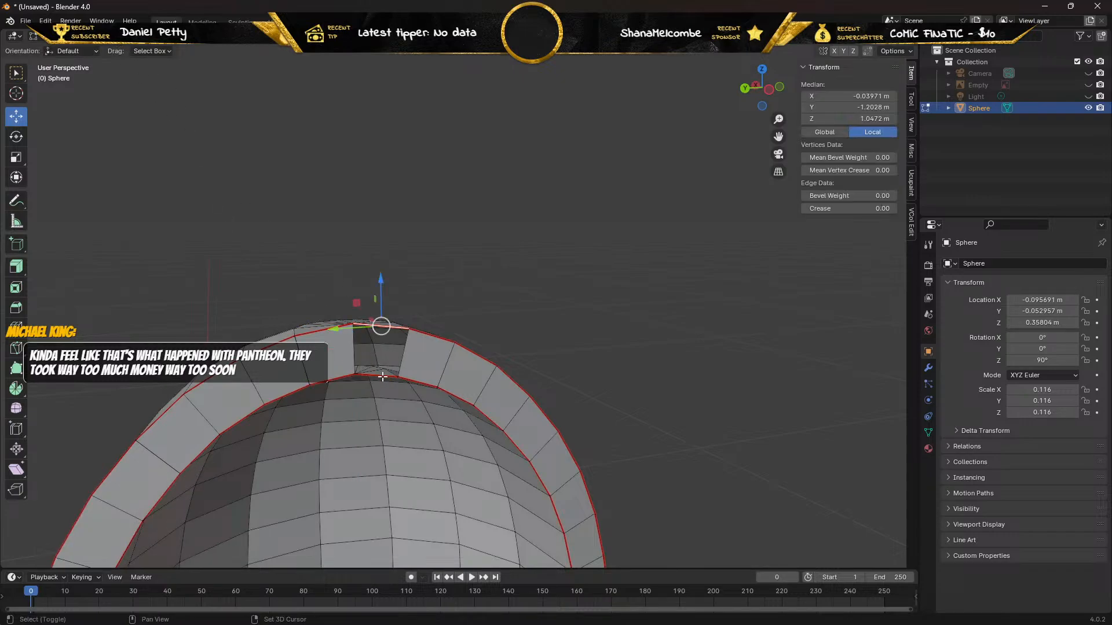
shift+click(382, 377)
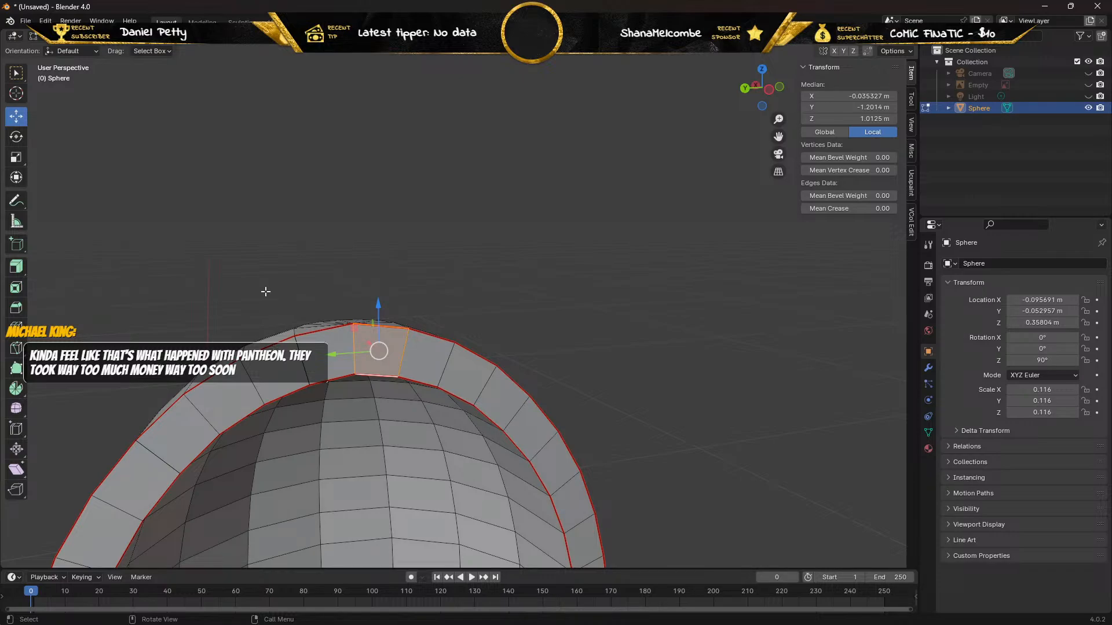
Raise the duplicate outer vertex adjacent to the peak on the positive-X side about 0.006 m in Z, delete it, and select the vertex beneath.
key(1)
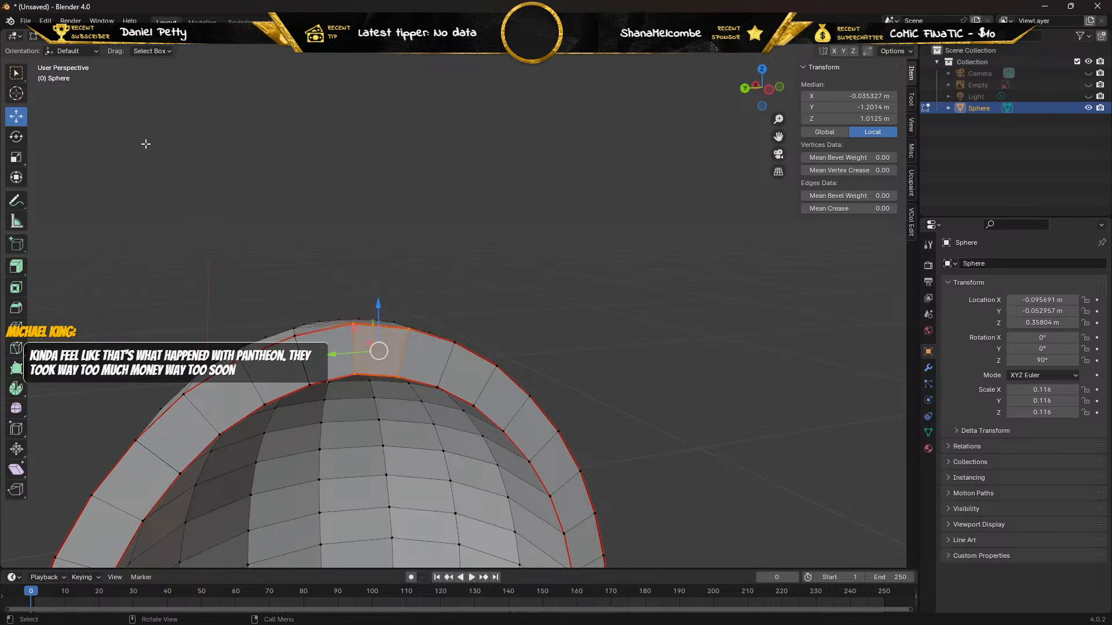
click(292, 336)
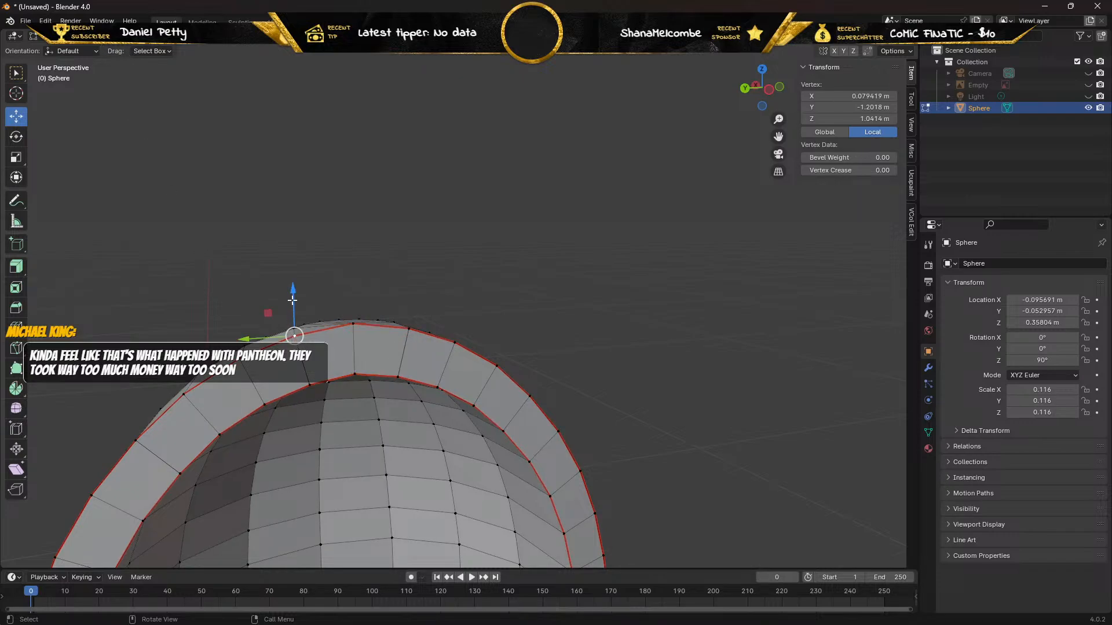
drag(291, 307, 286, 252)
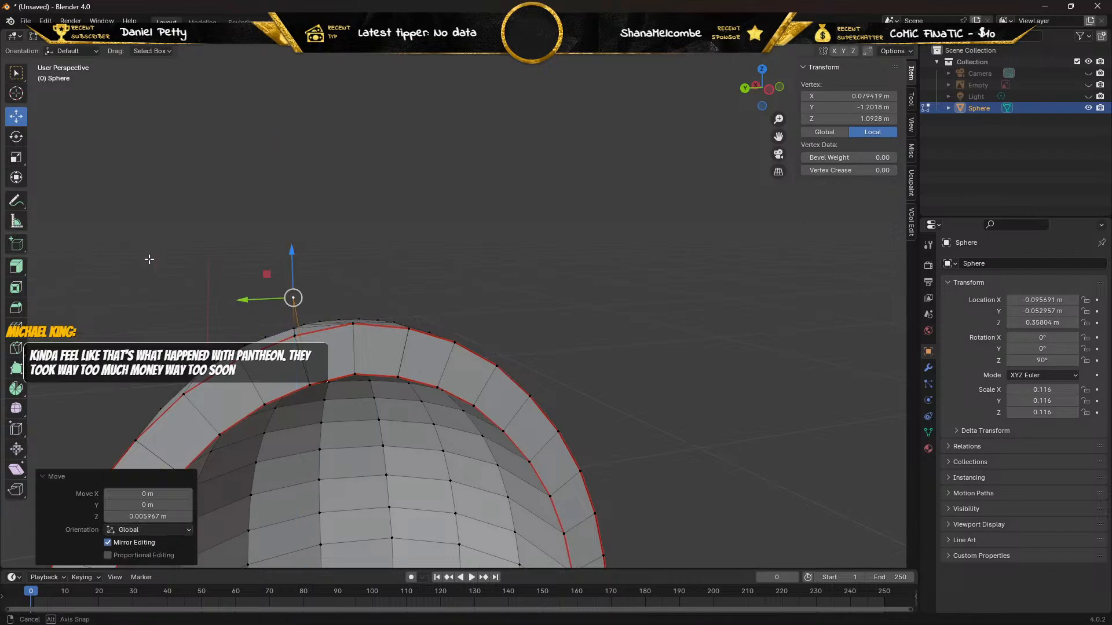
middle_drag(149, 256, 184, 261)
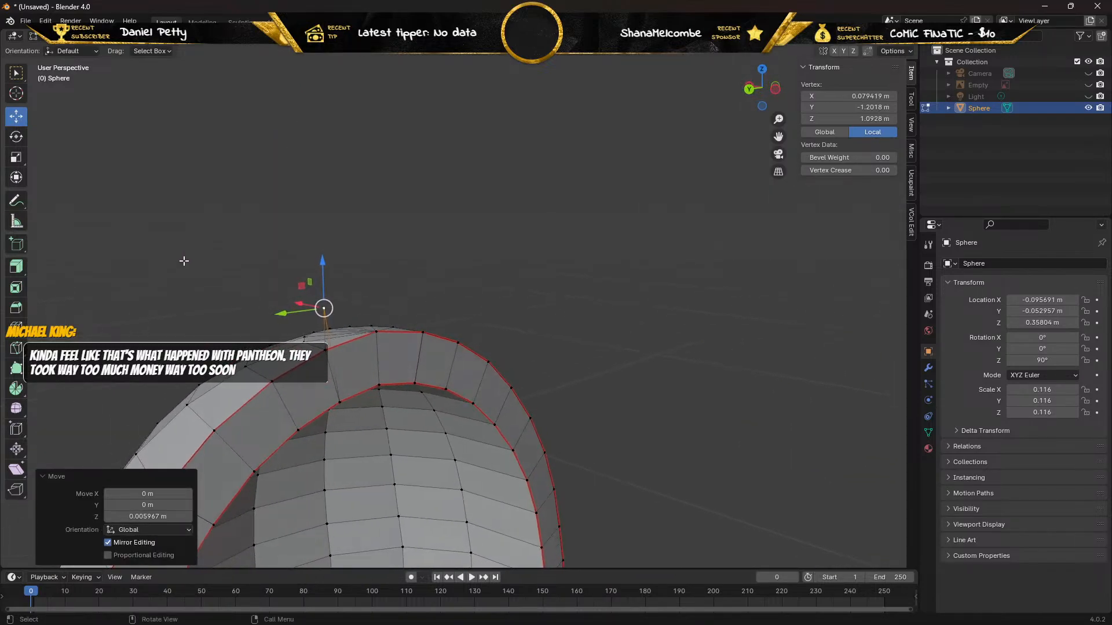
key(x)
click(184, 261)
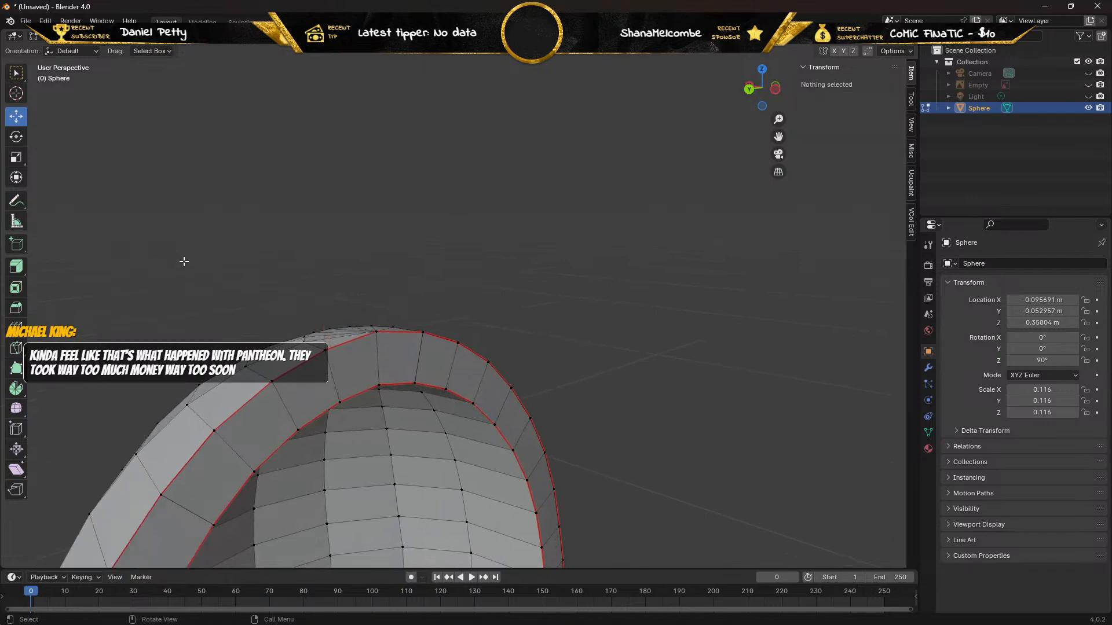
click(325, 350)
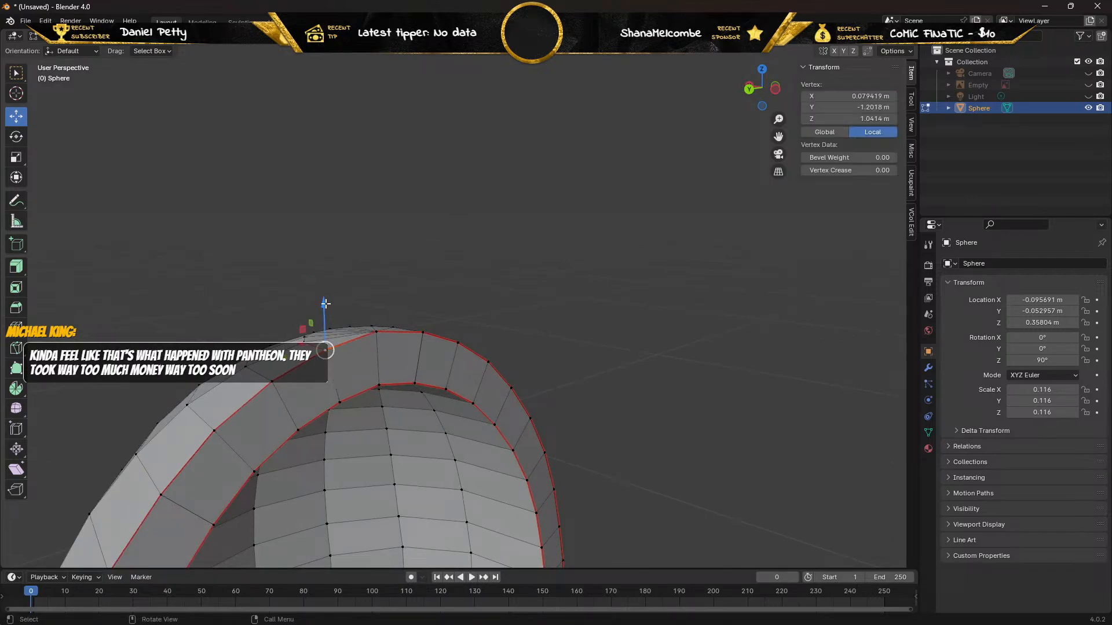
Test-move the remaining outer and inner vertices beside the peak on the positive-X side to check for duplicates, undoing each move.
mouse_move(325, 304)
mouse_down()
mouse_move(325, 278)
mouse_move(332, 323)
mouse_up()
middle_drag(332, 323, 290, 301)
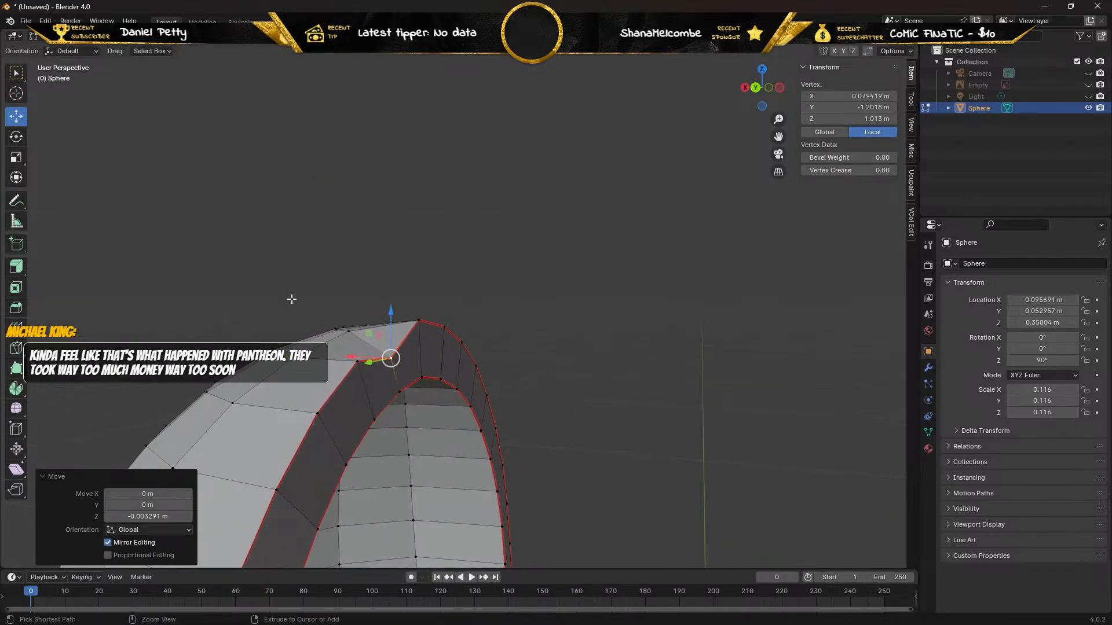
key(ctrl+z)
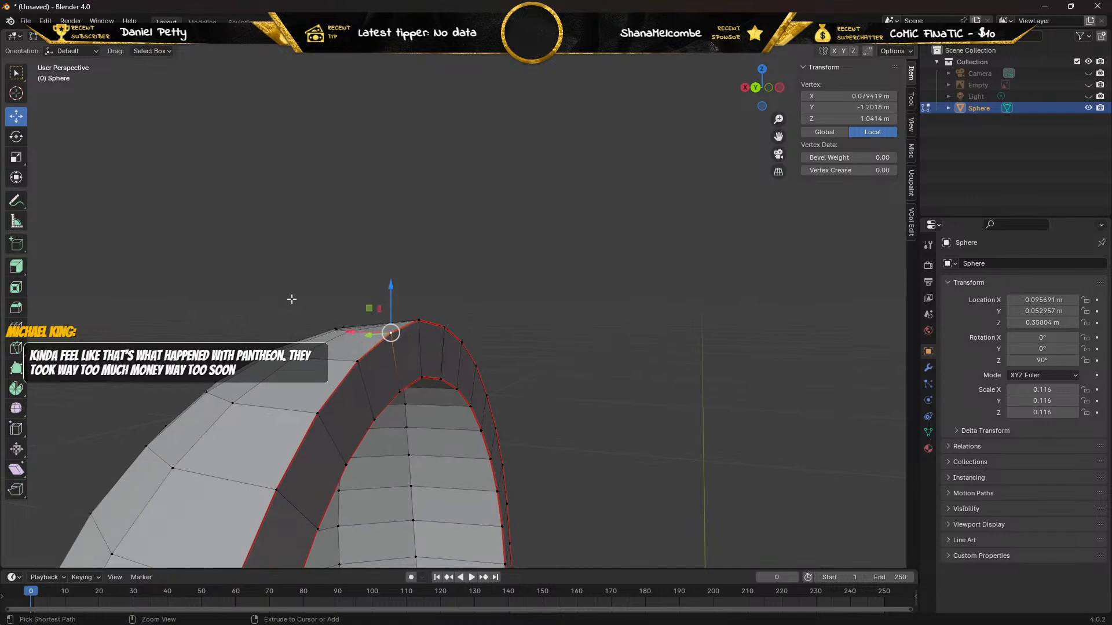
click(400, 391)
drag(398, 346, 397, 378)
middle_drag(397, 378, 359, 324)
middle_drag(356, 314, 316, 329)
drag(323, 323, 315, 268)
key(ctrl+z)
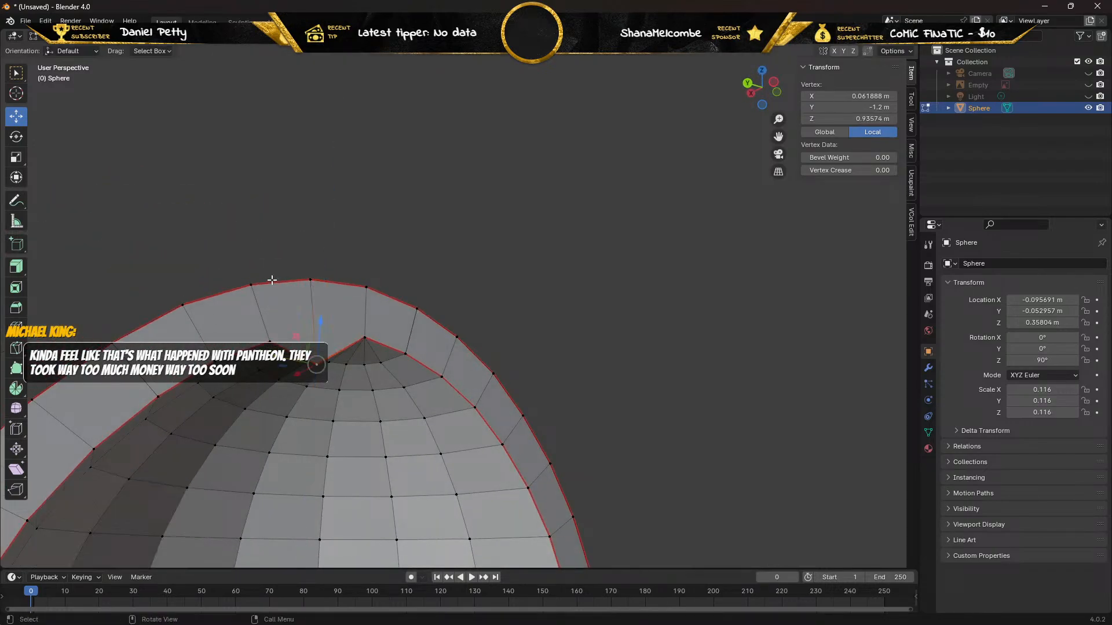
key(ctrl+z)
Test-move the second outer rim vertex from the peak on the positive-X side in Z, and undo the move.
click(250, 285)
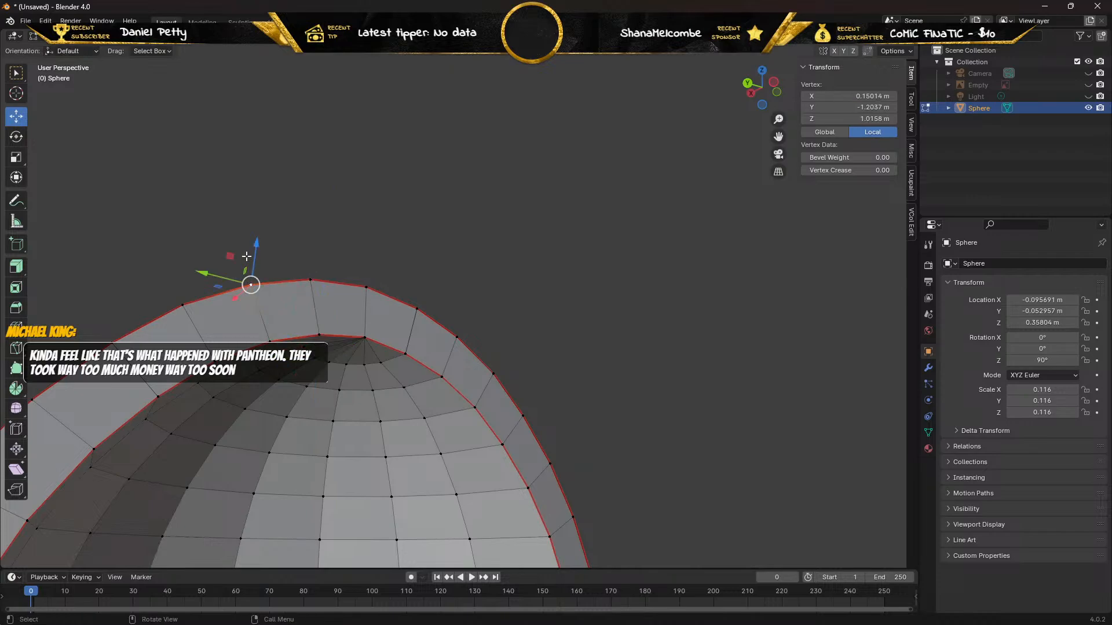
drag(255, 246, 253, 208)
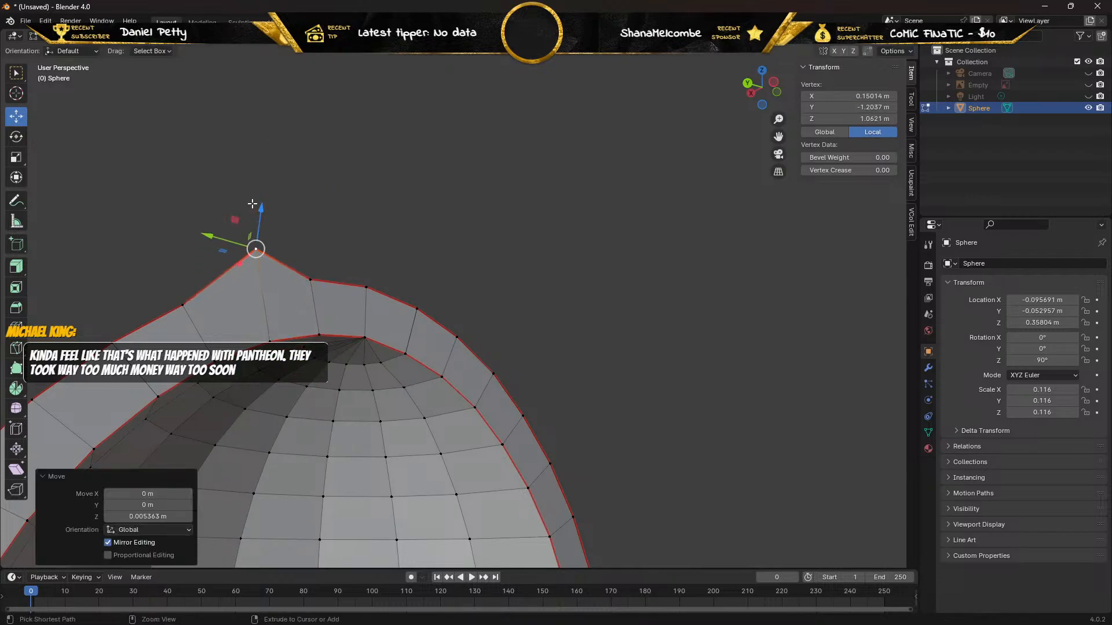
key(ctrl+z)
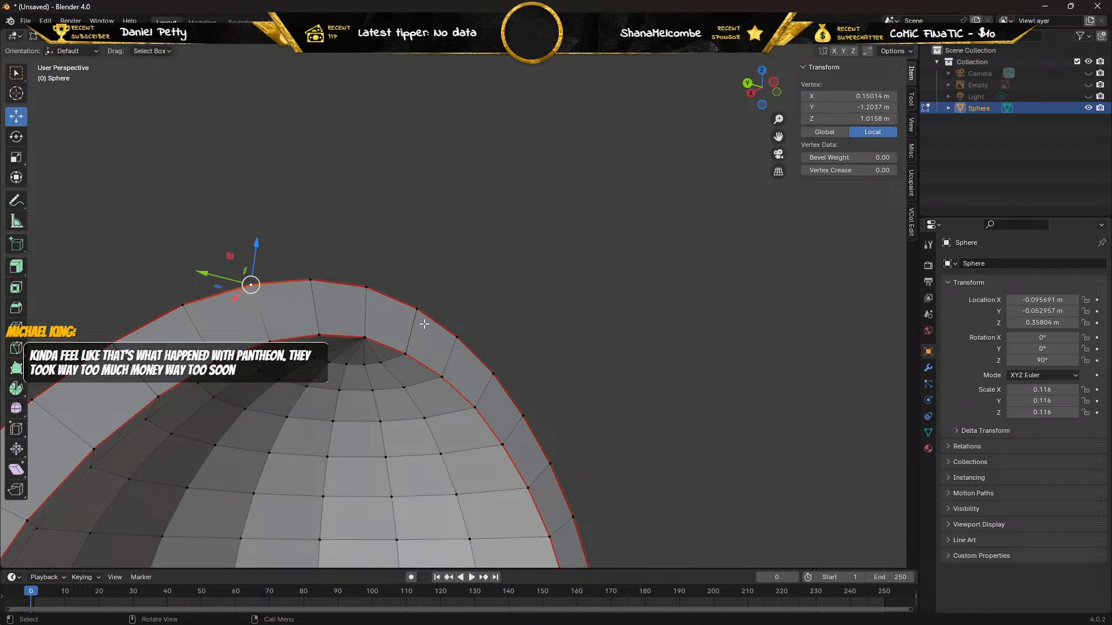
Raise the duplicate outer vertex adjacent to the peak on the negative-X side about 0.0055 m in Z and delete it.
click(416, 306)
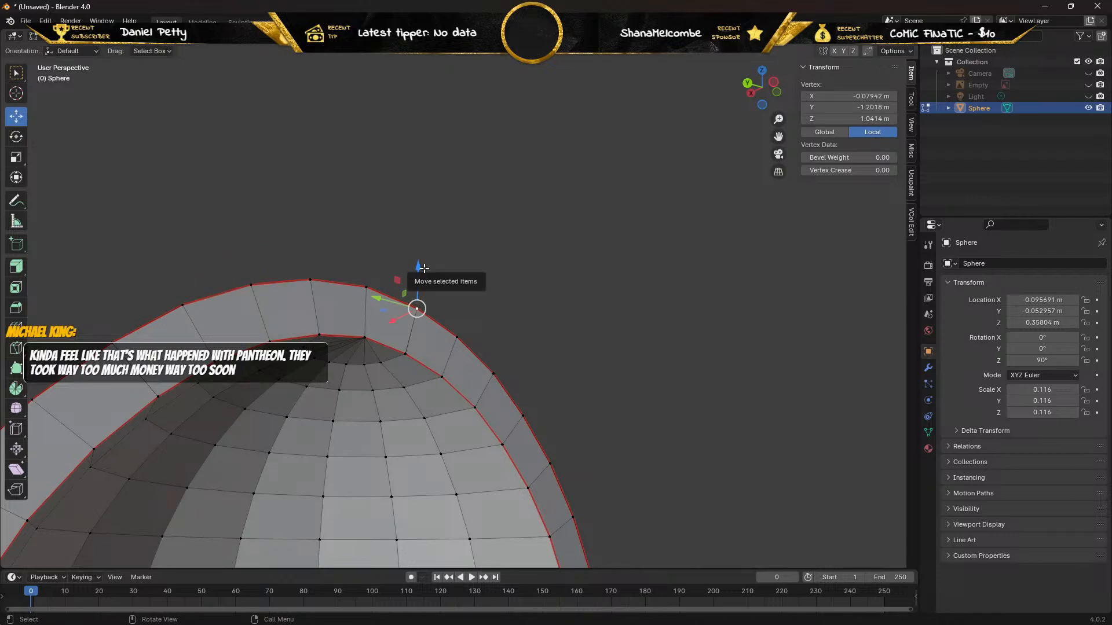
drag(420, 264, 426, 234)
key(x)
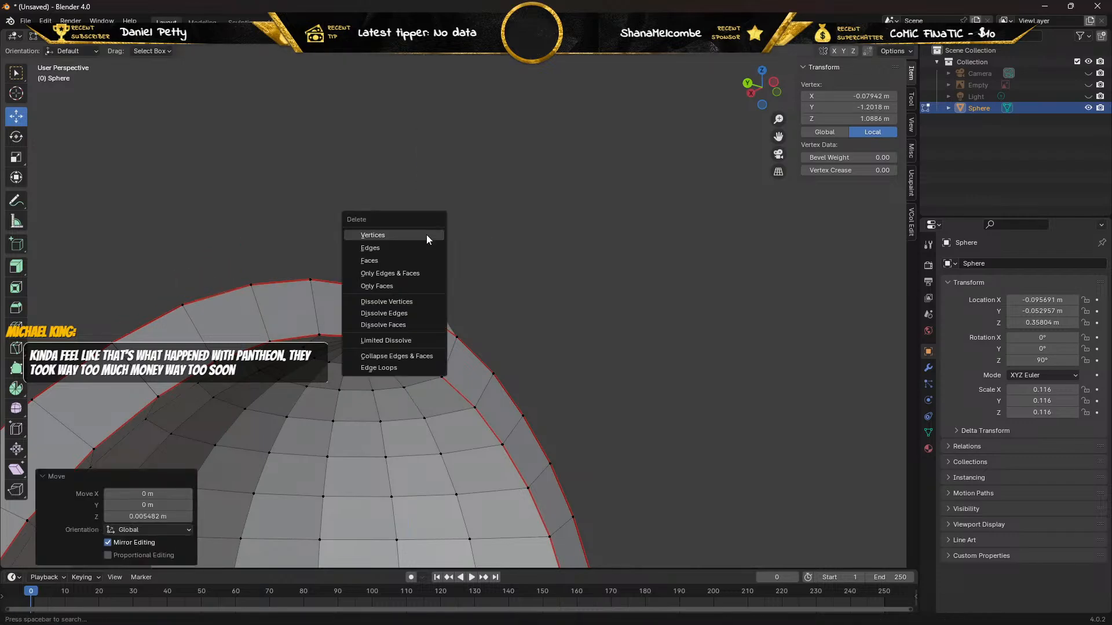
click(427, 234)
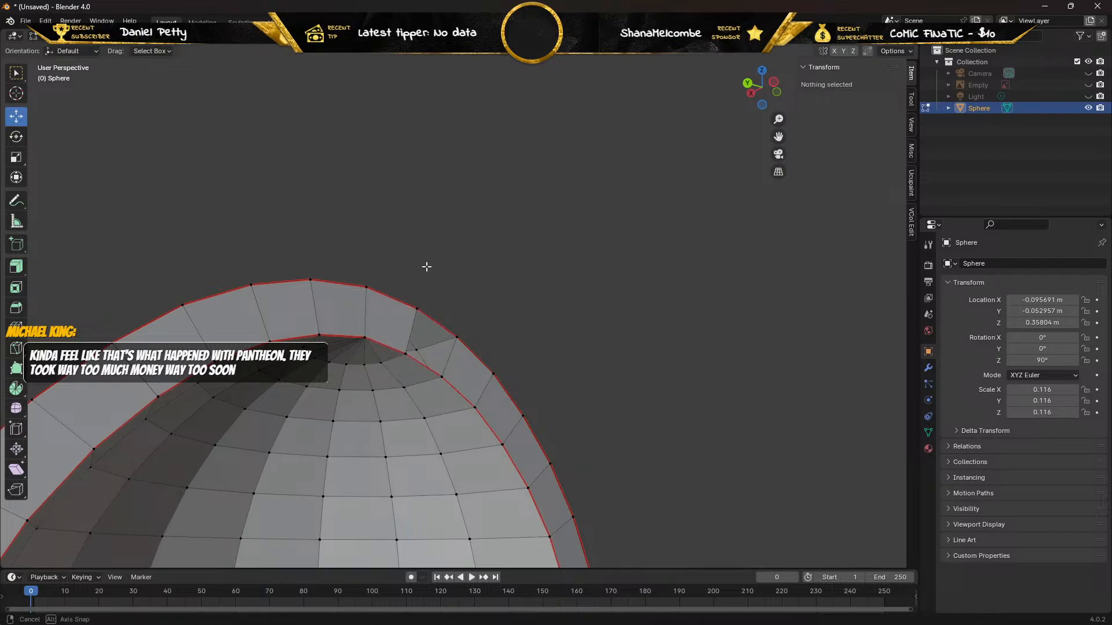
Test-move the remaining outer and inner vertices adjacent to the peak on the negative-X side to check for duplicates, undoing each move.
middle_drag(427, 266, 371, 326)
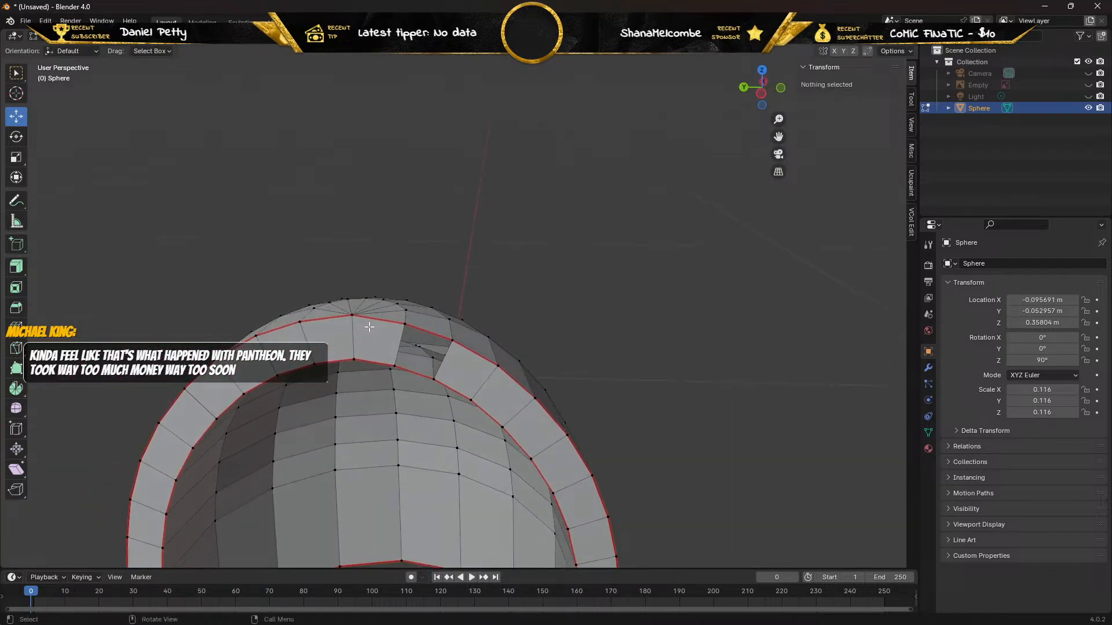
click(405, 325)
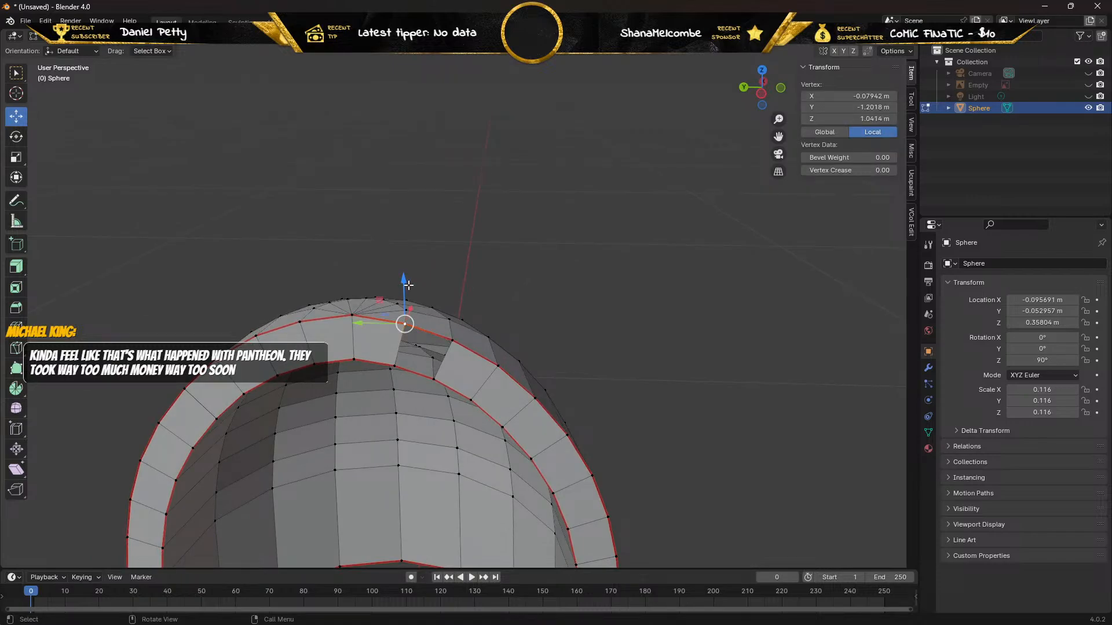
drag(409, 285, 404, 248)
key(ctrl+z)
click(394, 368)
drag(392, 329, 386, 341)
key(ctrl+z)
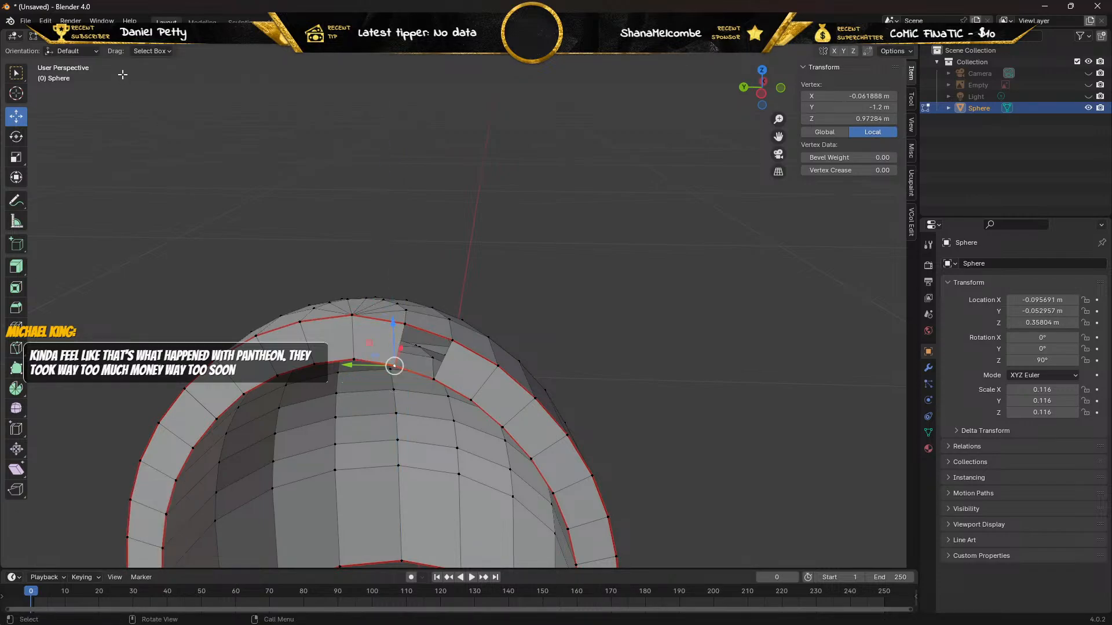
Select the outer and inner edges of the gap on the peak's negative-X side and fill a face between them.
key(2)
click(421, 330)
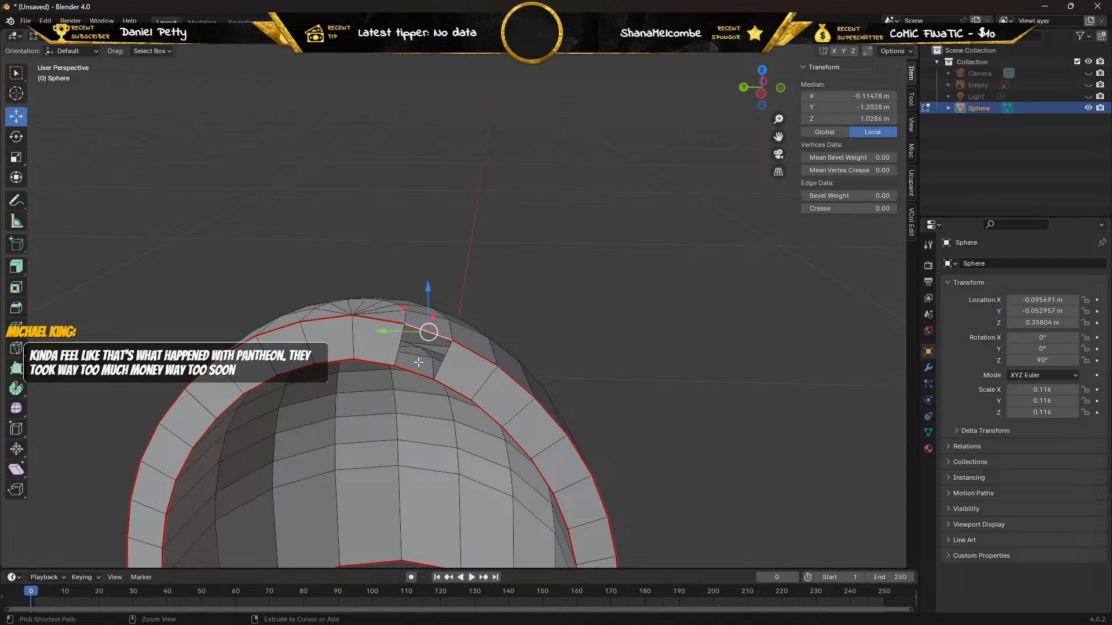
ctrl+click(410, 372)
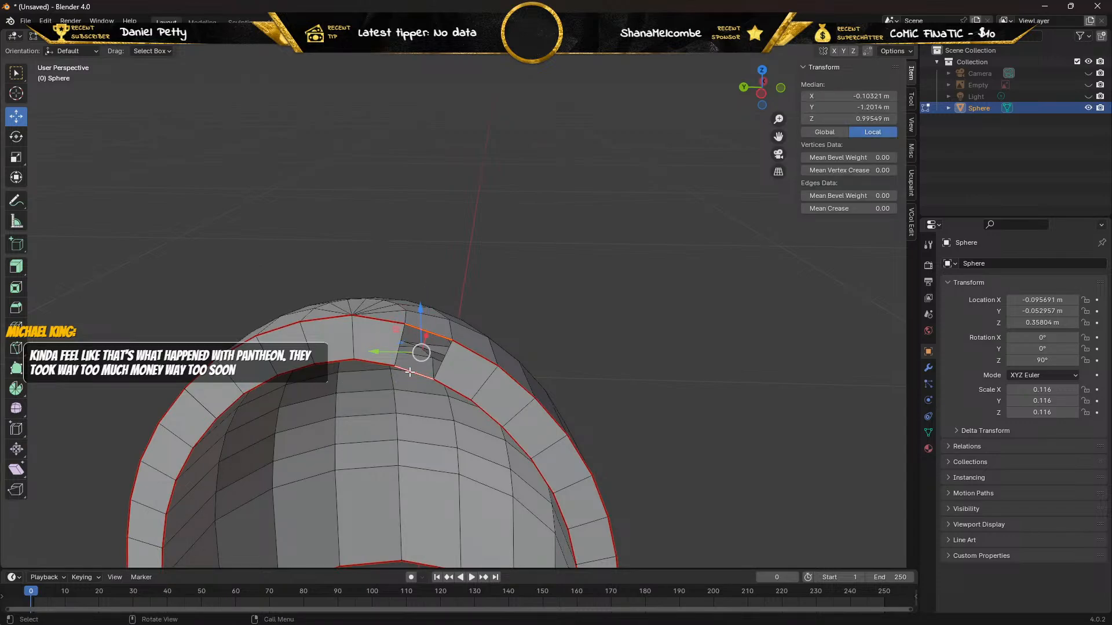
key(f)
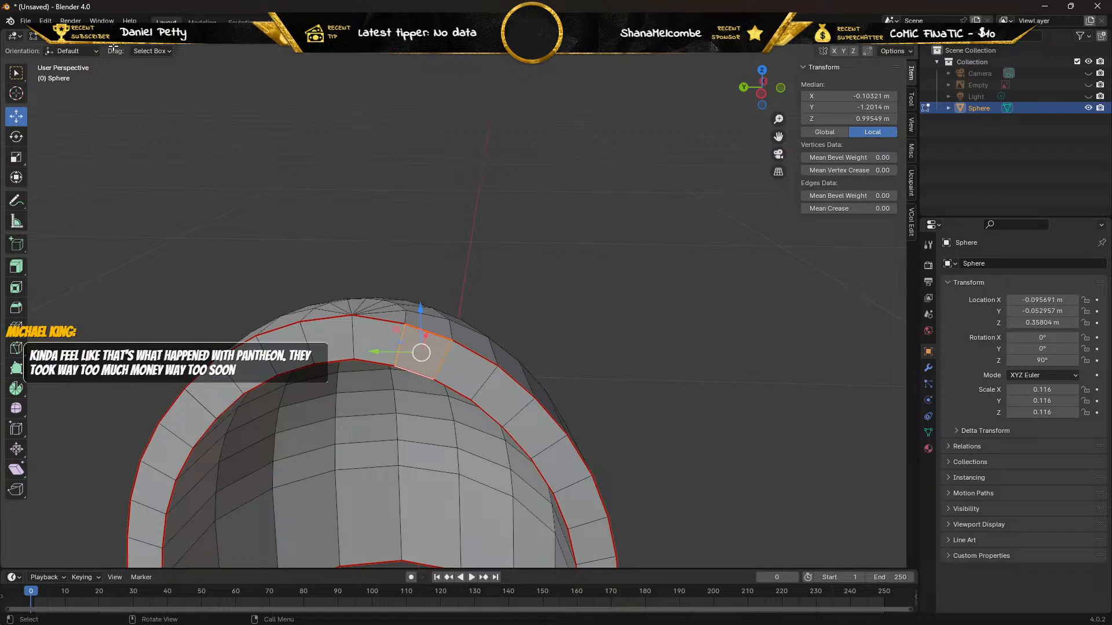
Raise the second outer vertex from the peak on the negative-X side about 0.0032 m in Z and delete this duplicate.
key(1)
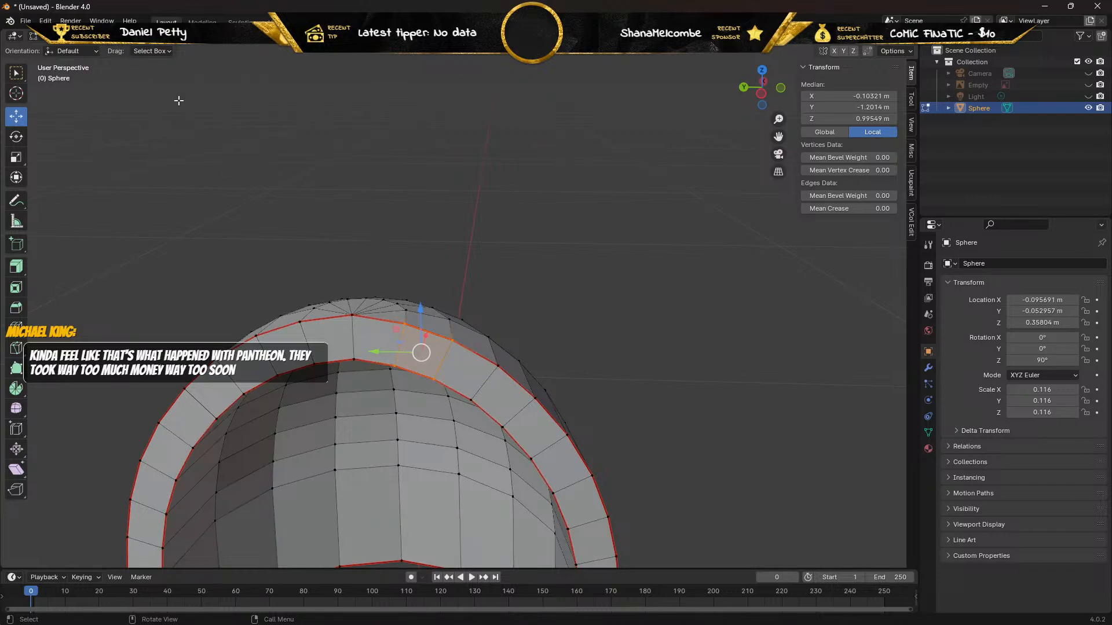
click(453, 338)
key(g)
key(z)
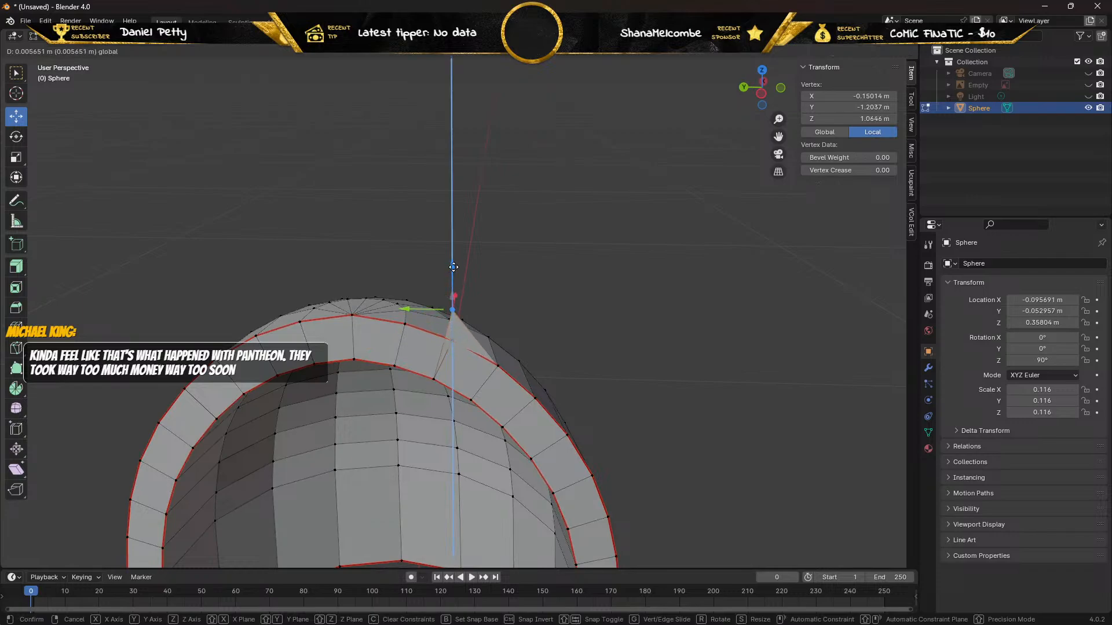
click(491, 280)
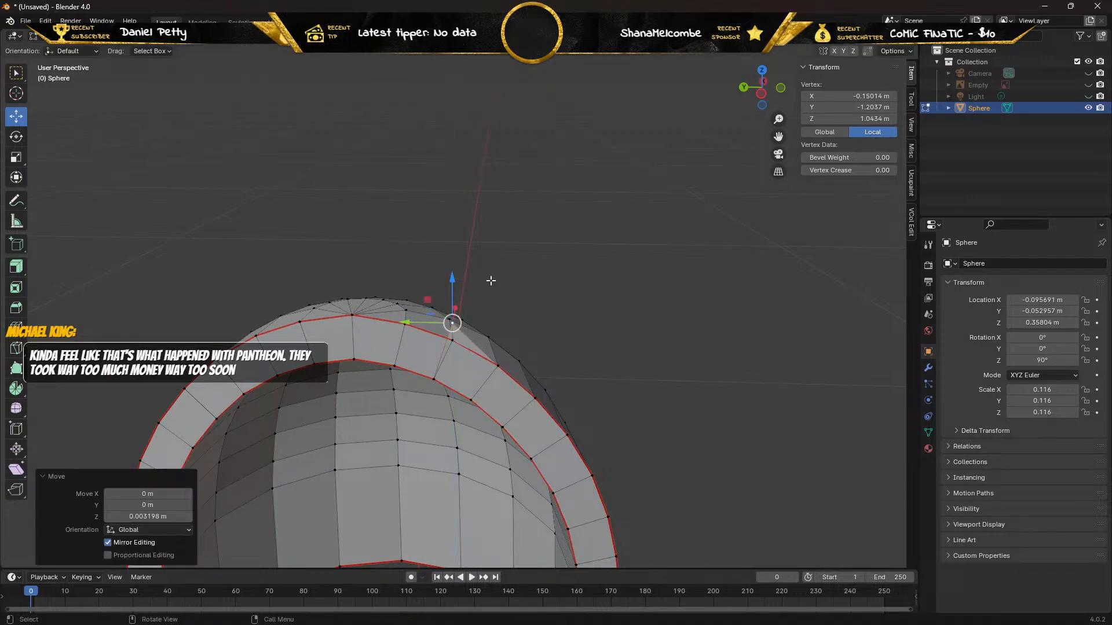
key(x)
click(491, 280)
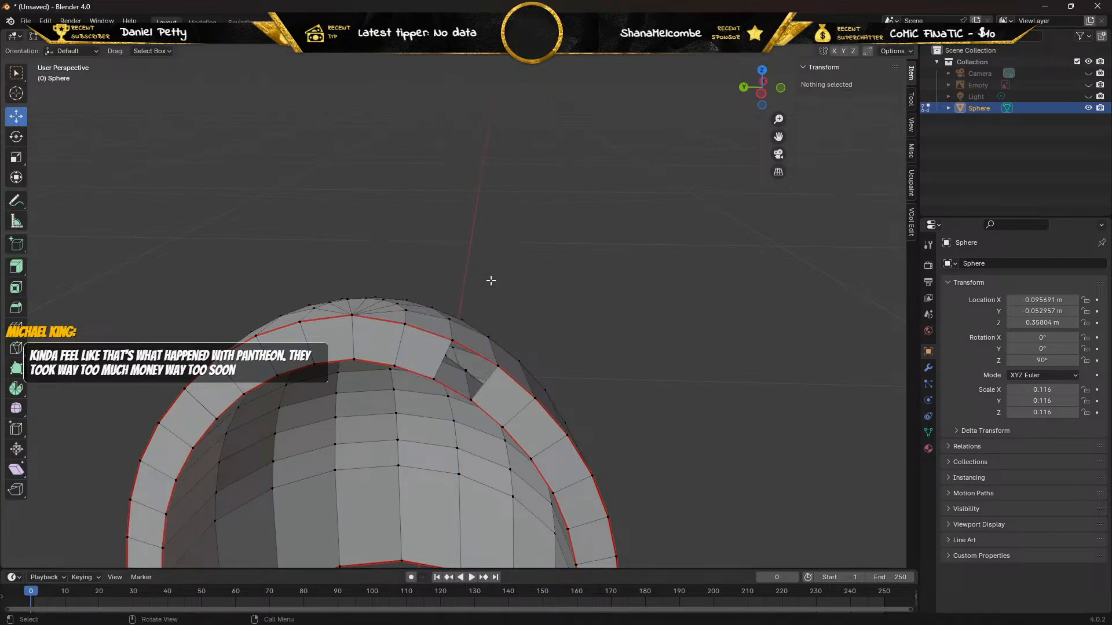
Test-move the remaining outer and inner vertices at the second rim position on the negative-X side, undoing each move.
click(451, 340)
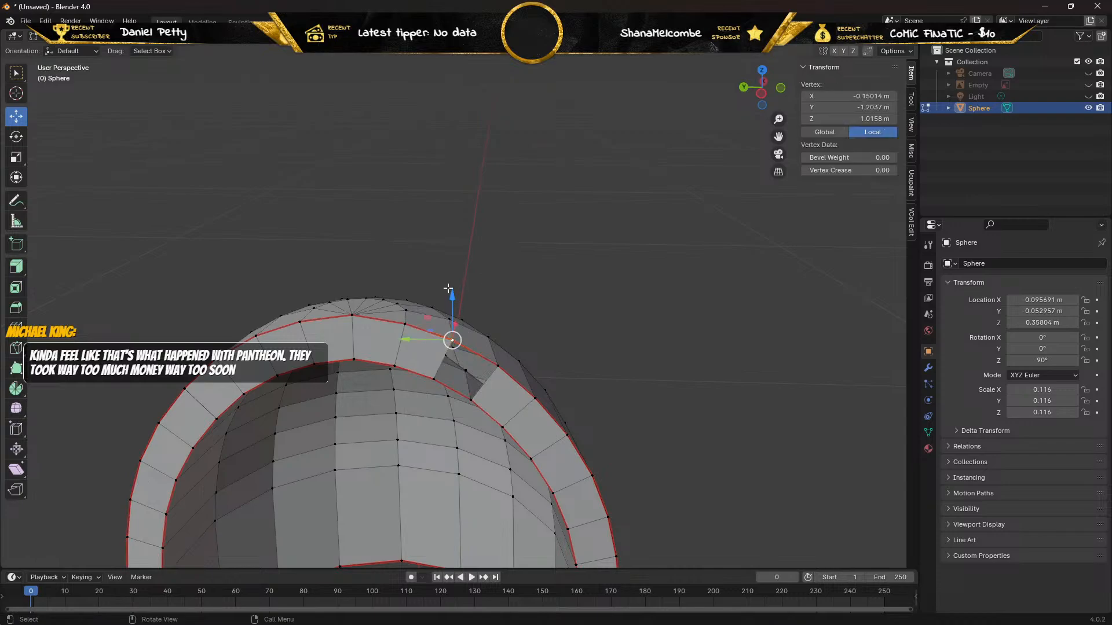
drag(451, 296, 452, 260)
key(ctrl+z)
click(436, 380)
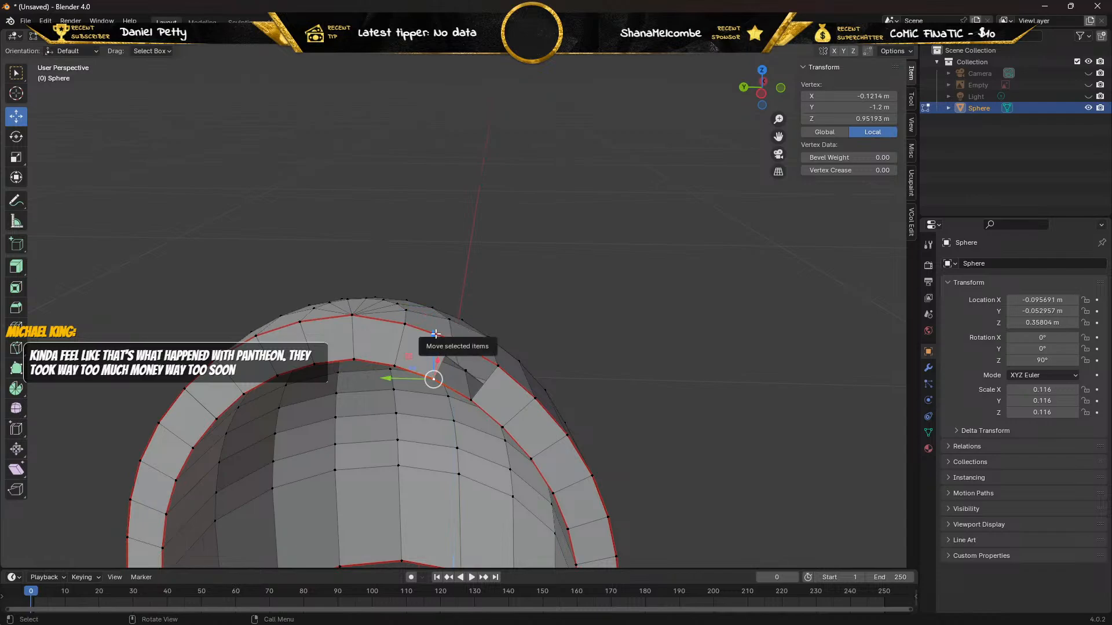
mouse_move(436, 339)
mouse_down()
mouse_move(433, 351)
mouse_move(434, 339)
mouse_up()
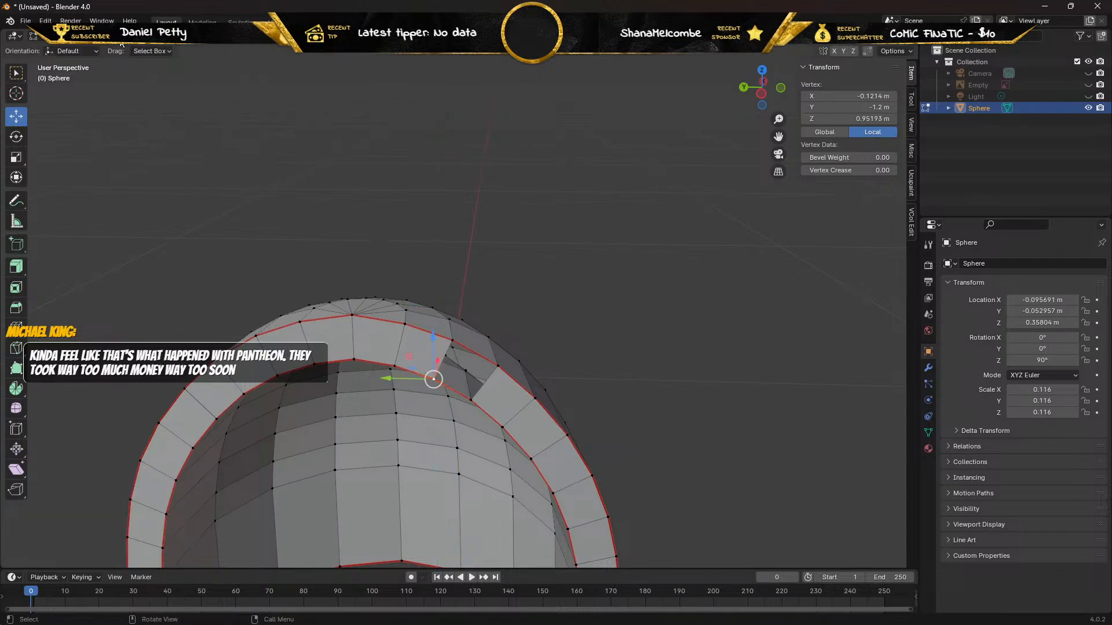
Fill a face between the outer and inner edges of the gap past the second rim position on the negative-X side.
click(108, 36)
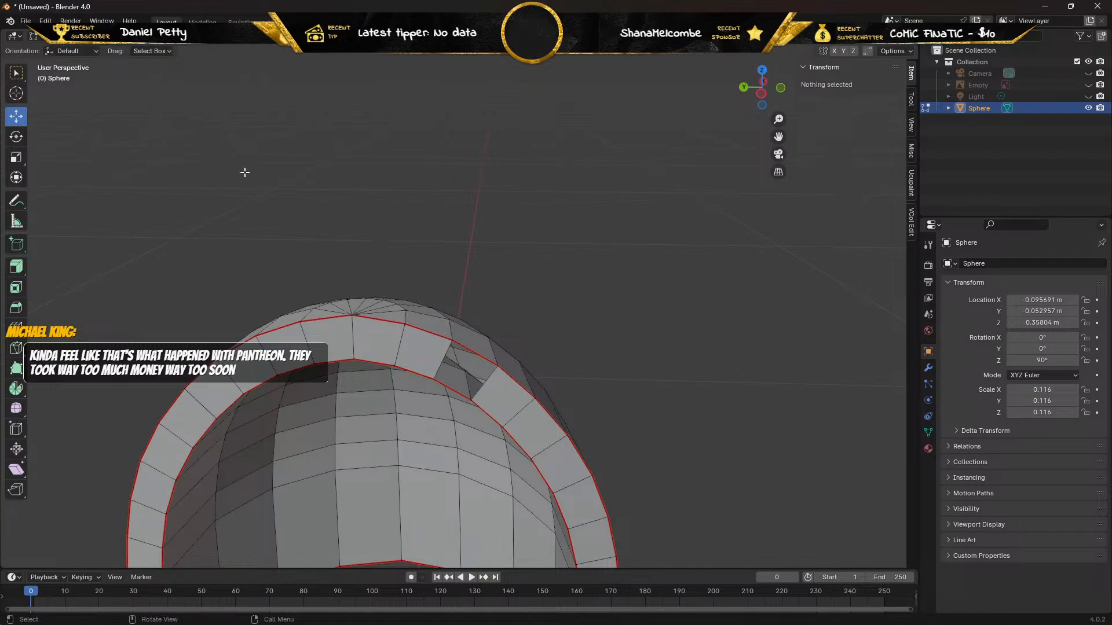
click(462, 349)
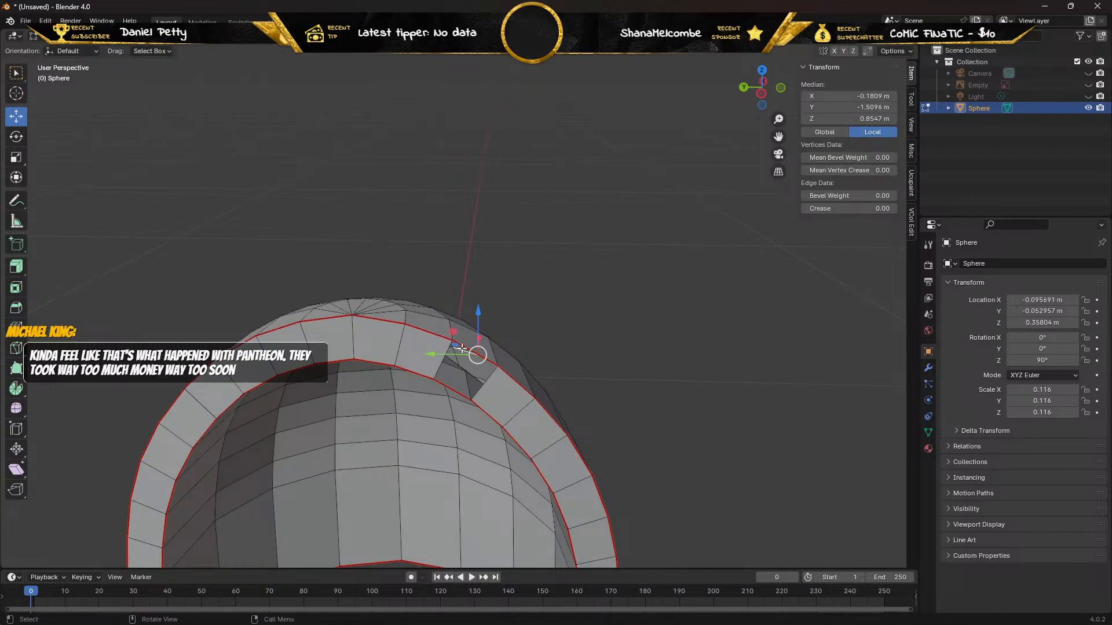
shift+click(465, 349)
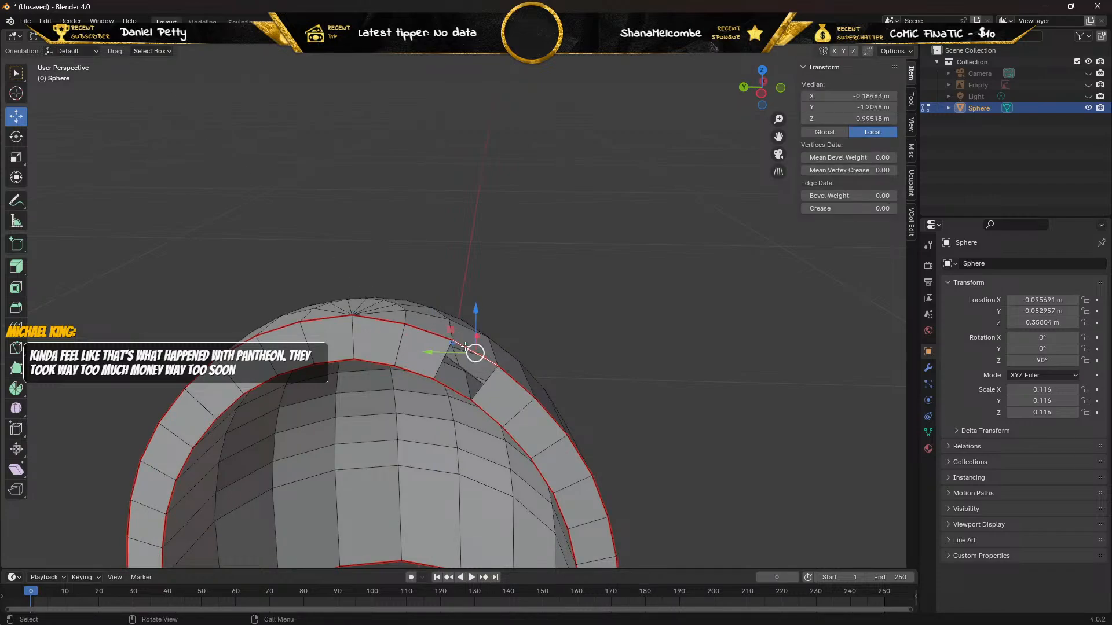
shift+click(453, 388)
key(f)
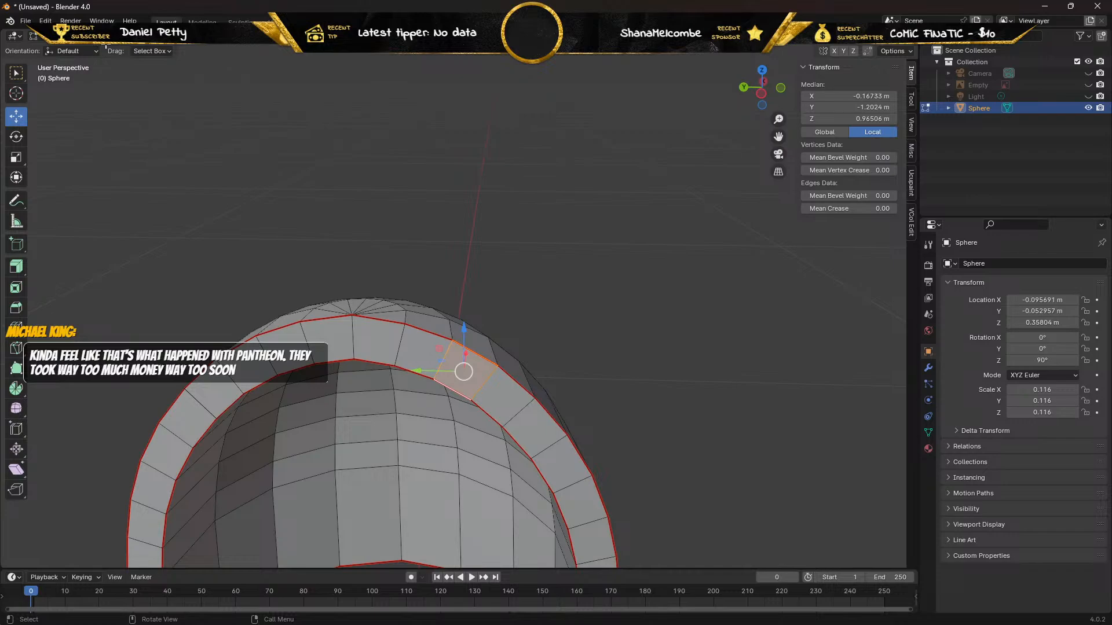
Raise the fourth outer vertex from the peak on the negative-X side about 0.0044 m in Z and delete this duplicate.
key(1)
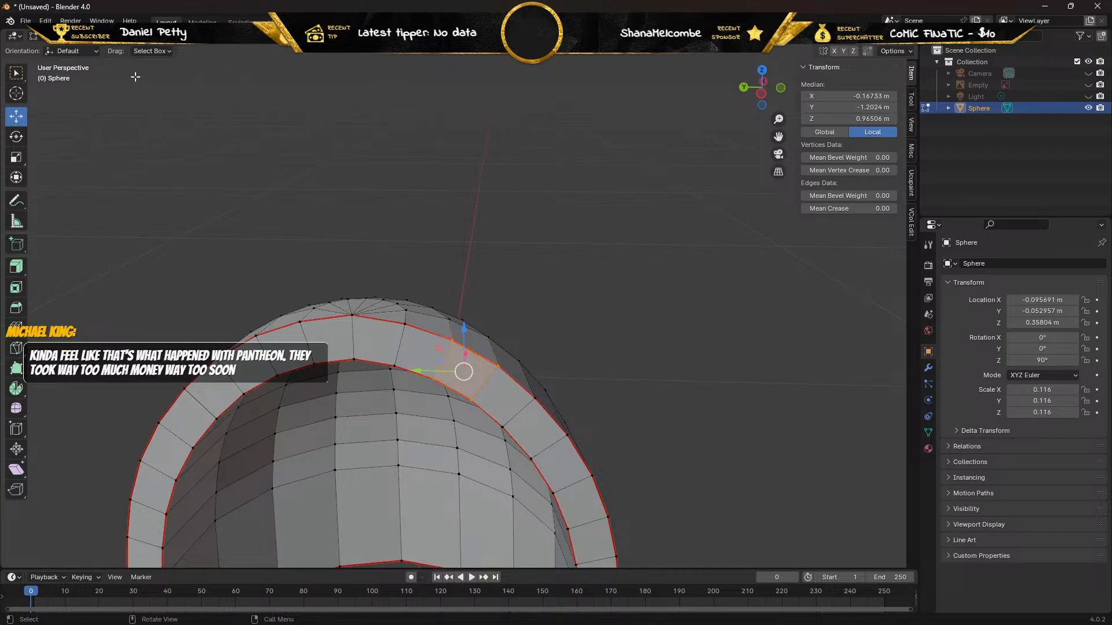
click(534, 394)
drag(537, 354, 544, 335)
key(x)
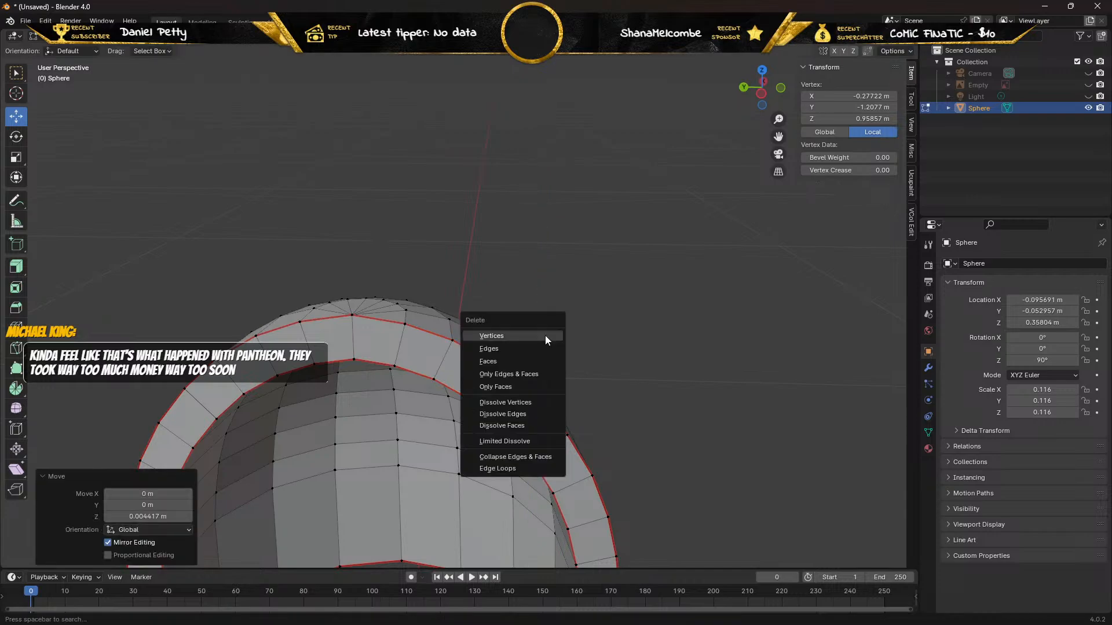
click(544, 335)
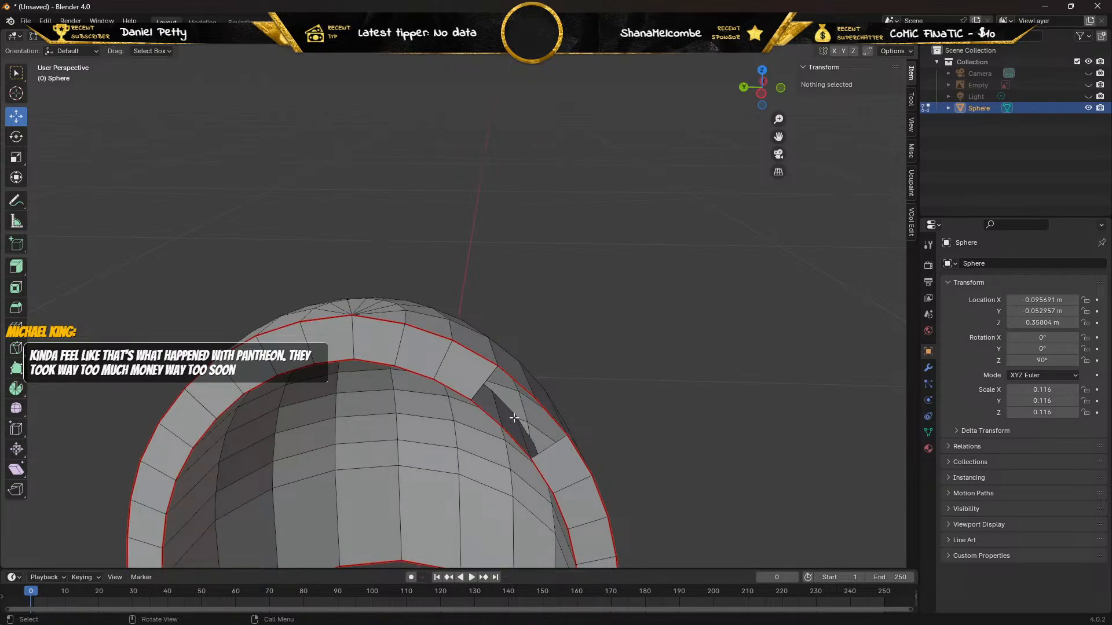
Fill the two open rim sections around the fourth outer vertex with faces between their outer and inner edges.
click(523, 383)
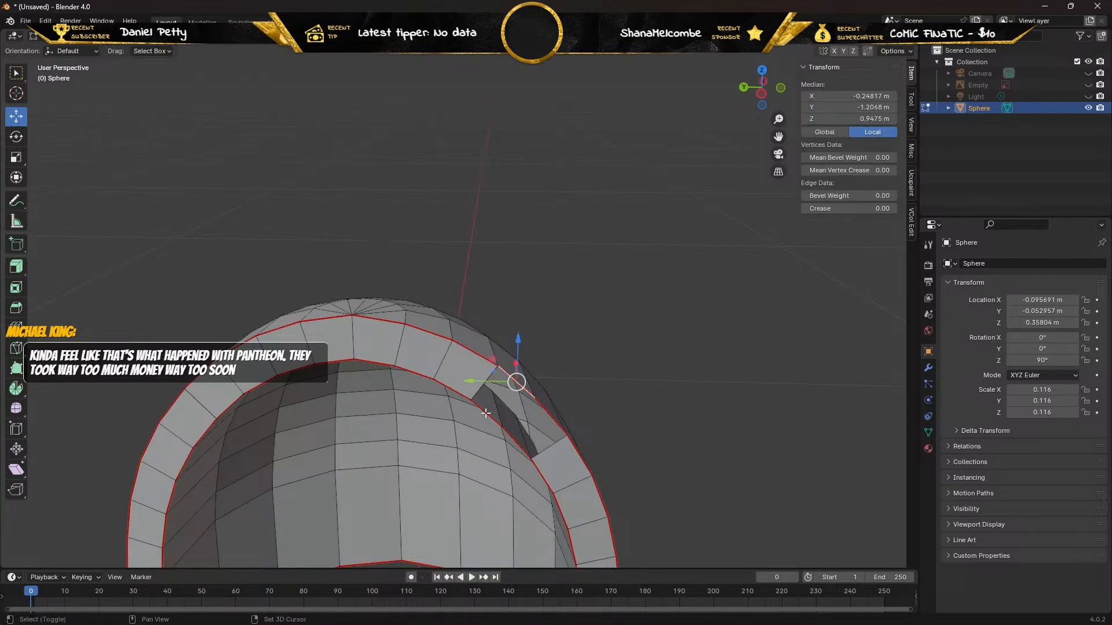
click(485, 413)
key(f)
click(548, 414)
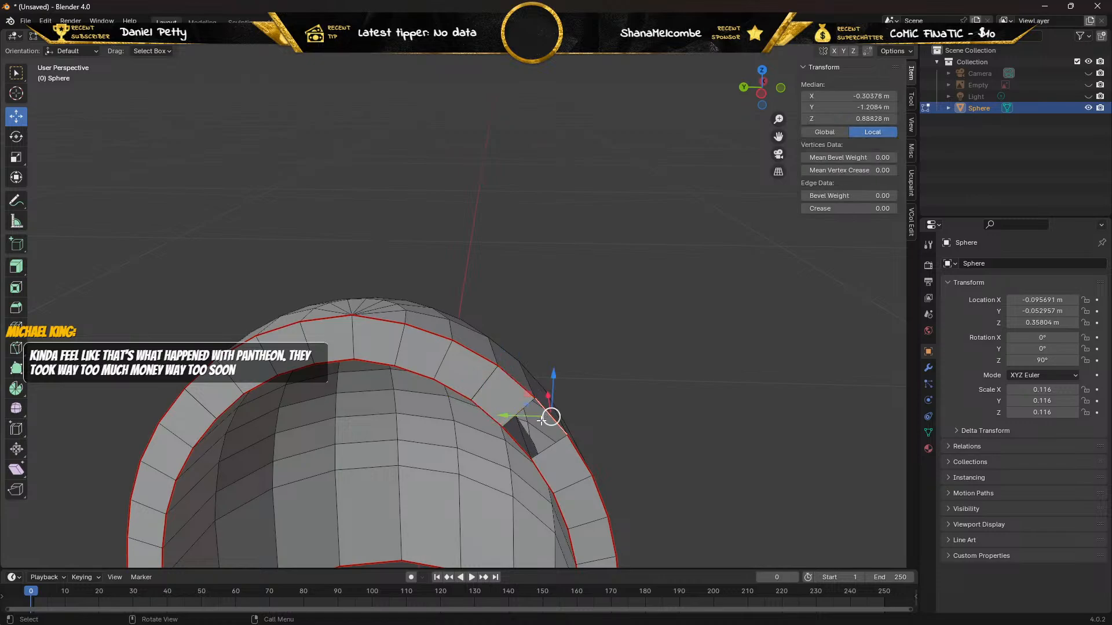
shift+click(520, 443)
key(f)
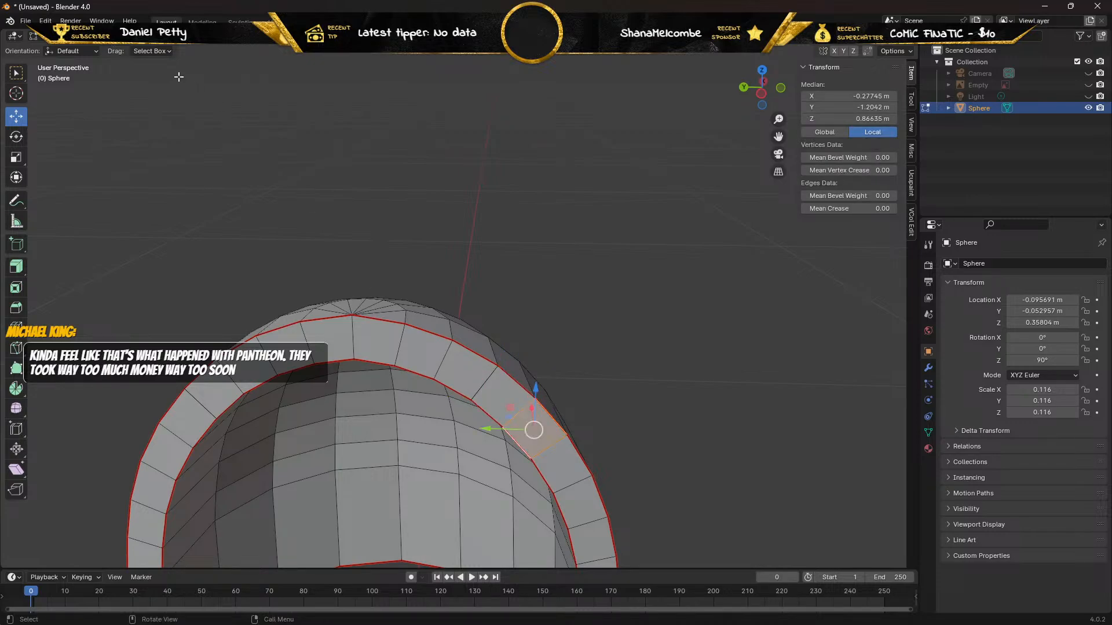
Test-move the remaining fourth outer vertex on the negative-X side to check for another duplicate, and undo the move.
key(1)
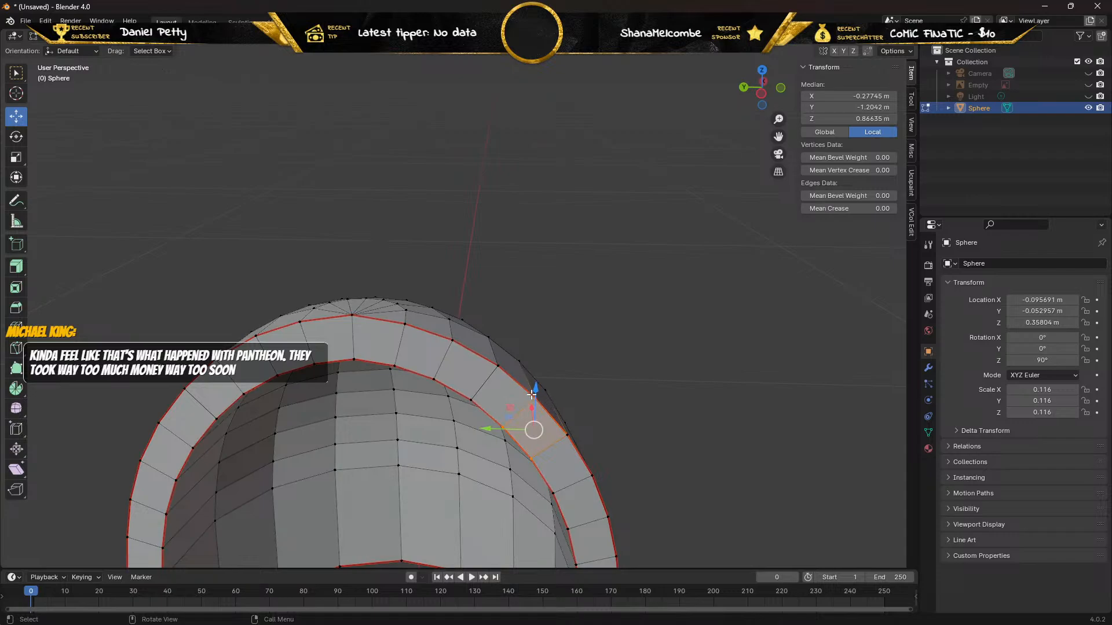
click(633, 318)
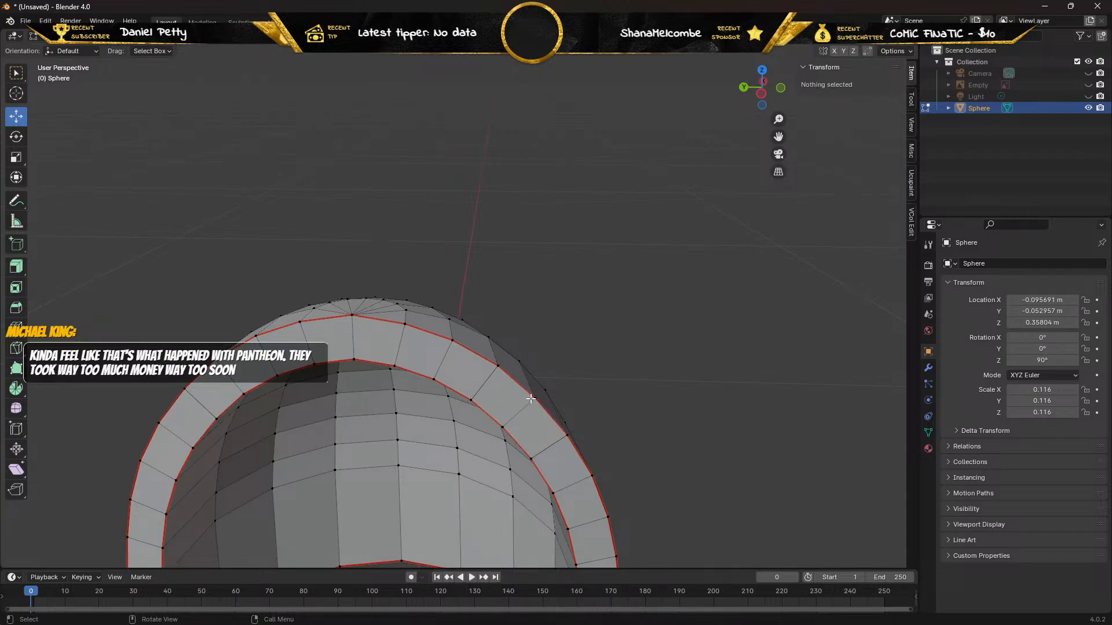
click(532, 385)
drag(534, 355, 497, 419)
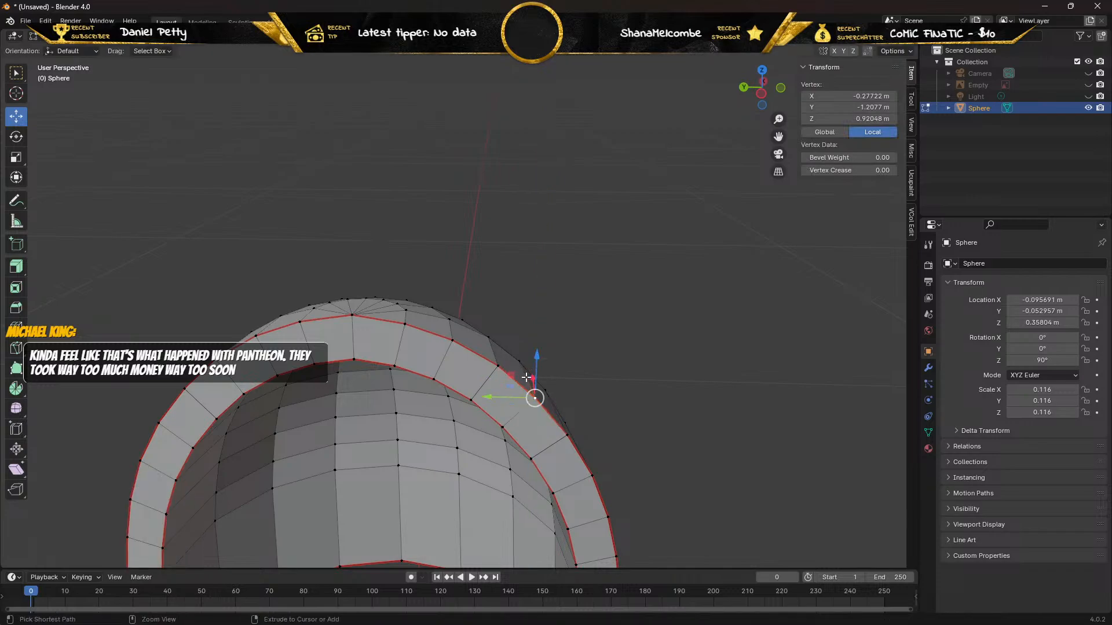
Test-move the fourth inner rim vertex from the peak on the negative-X side to check for a duplicate.
click(498, 422)
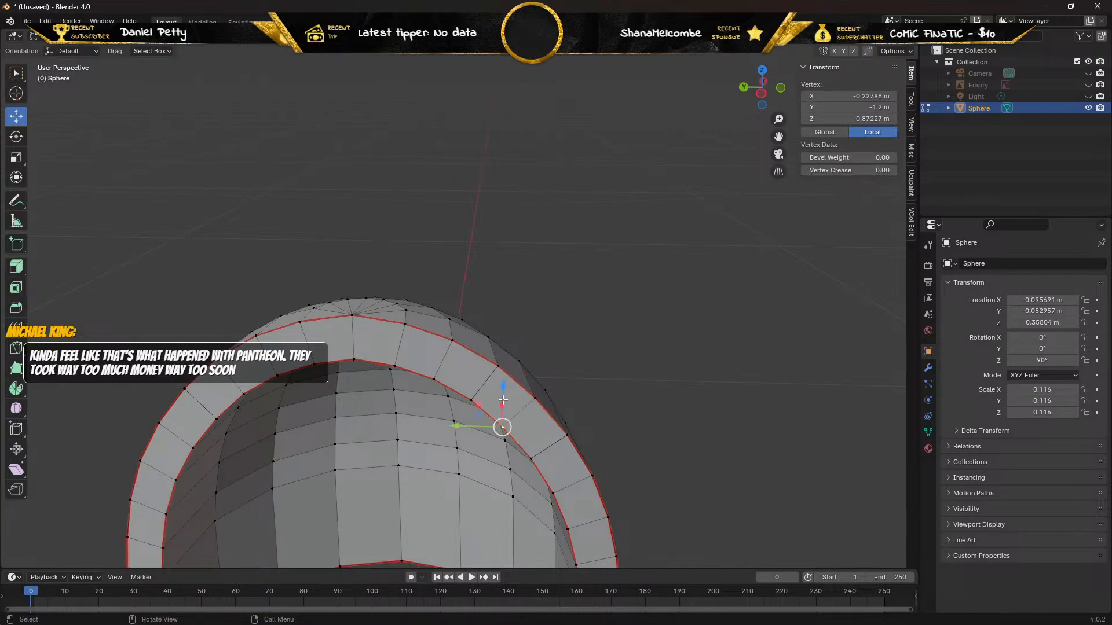
drag(503, 376, 517, 396)
Raise the third outer vertex from the peak on the positive-X side 0.00568 m in Z and delete it.
click(212, 329)
drag(211, 316, 200, 286)
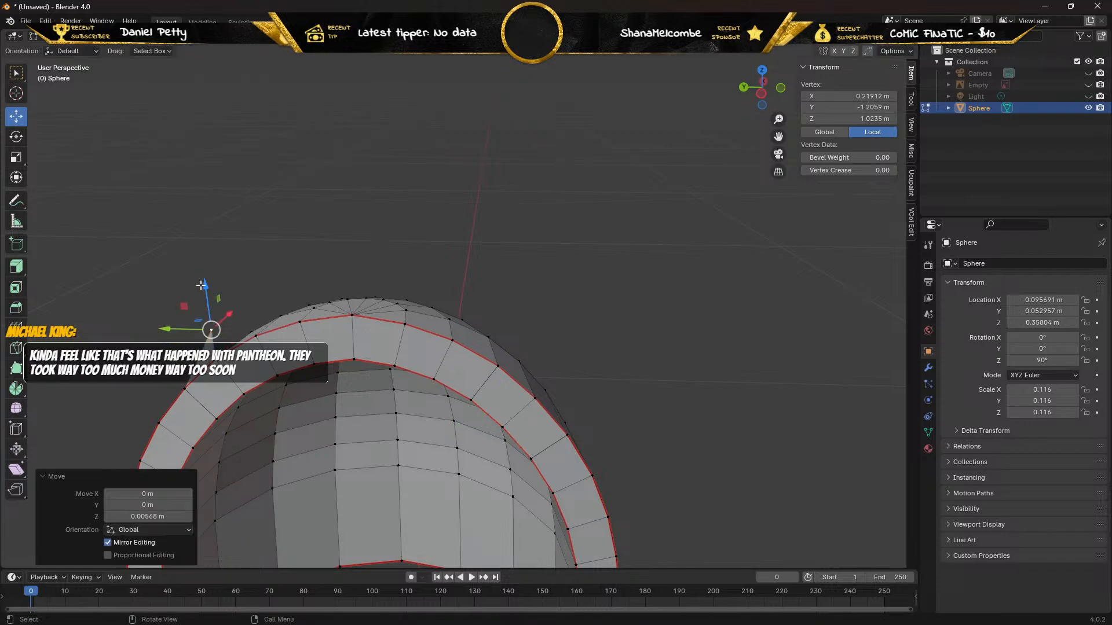
key(x)
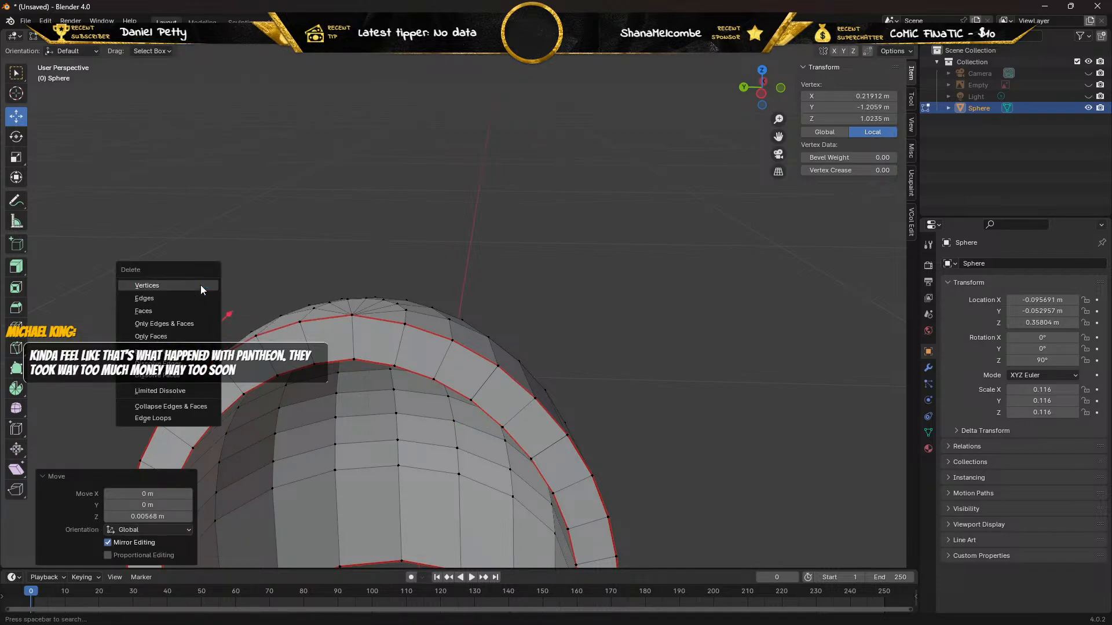
click(201, 285)
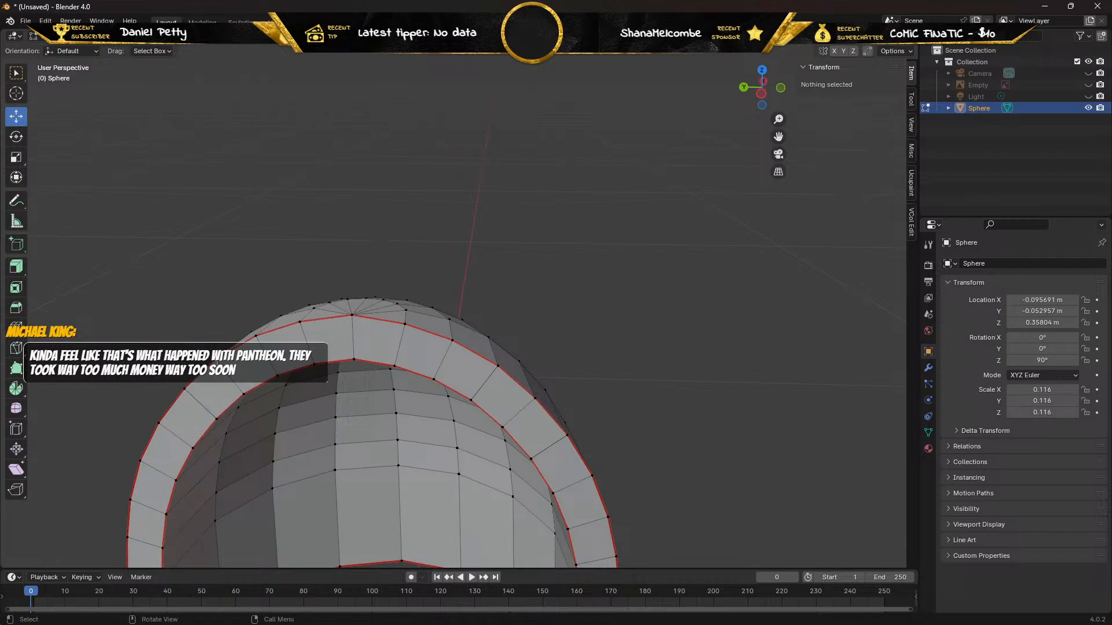
Test-move the third outer and inner rim vertices on the positive-X side to check for duplicates, and undo the moves.
key(ctrl+z)
drag(198, 288, 198, 308)
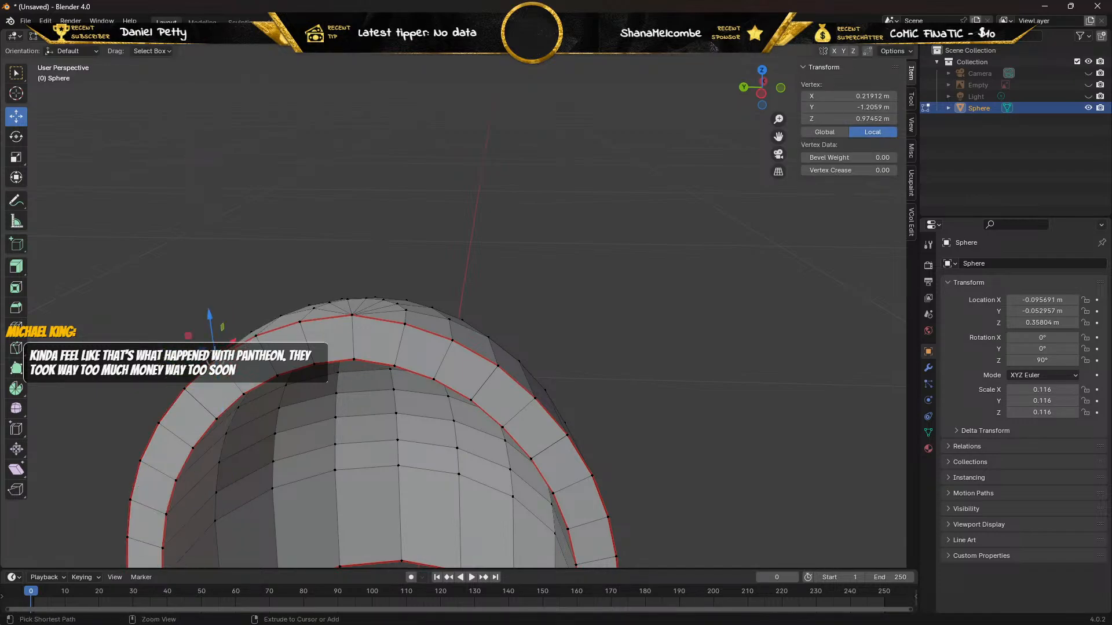
click(244, 393)
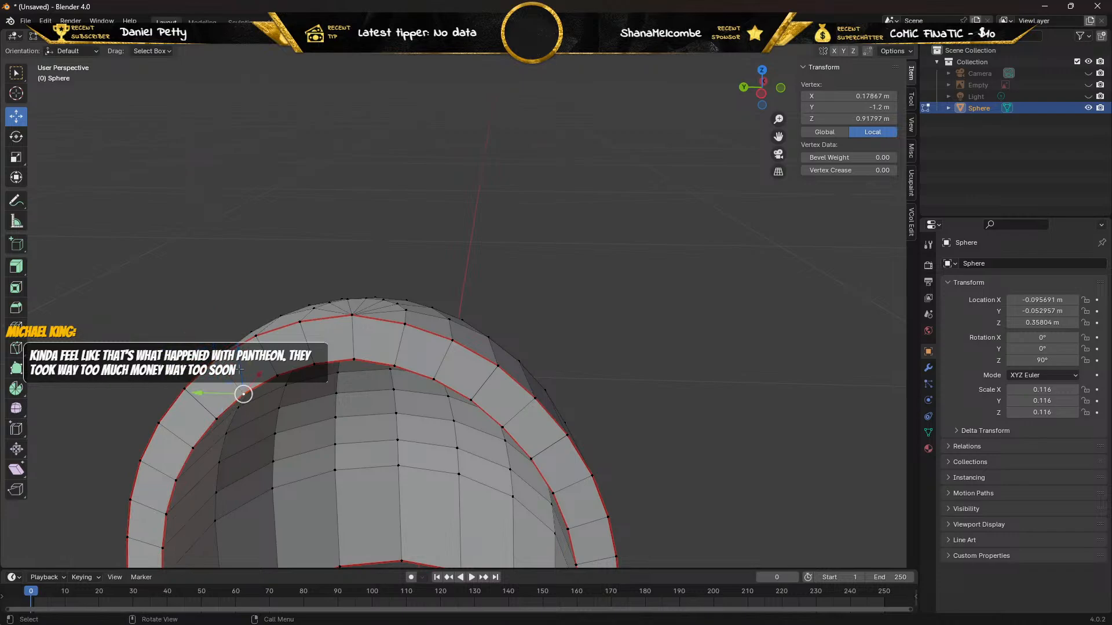
drag(233, 353, 234, 346)
key(ctrl+z)
Raise the fourth outer vertex from the peak on the positive-X side 0.006073 m in Z and delete this duplicate.
click(185, 390)
drag(177, 345, 160, 313)
key(x)
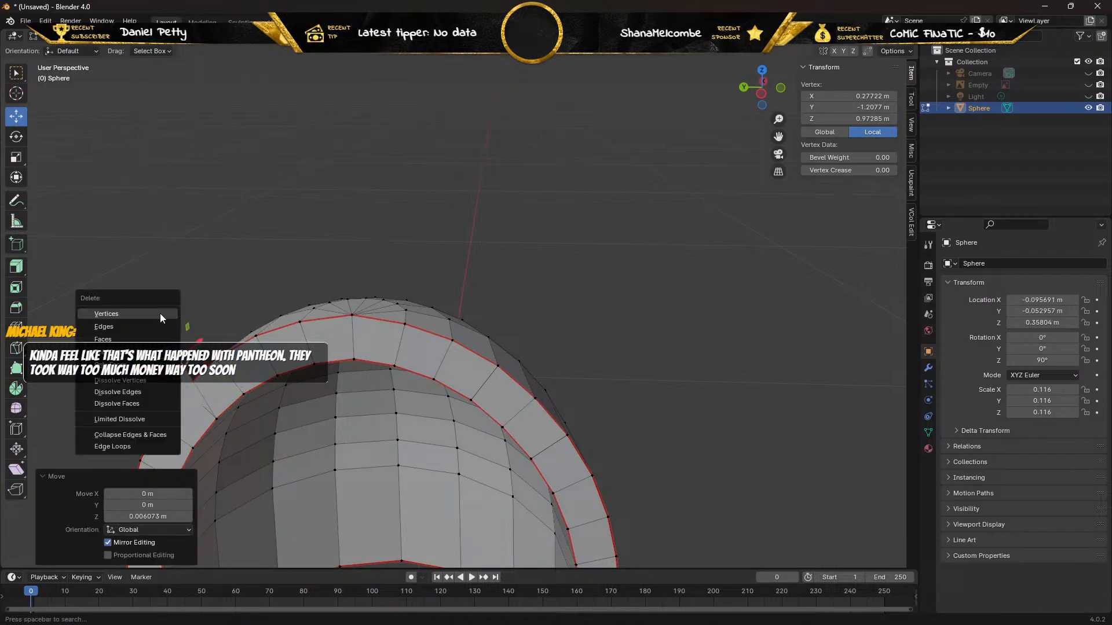
click(160, 314)
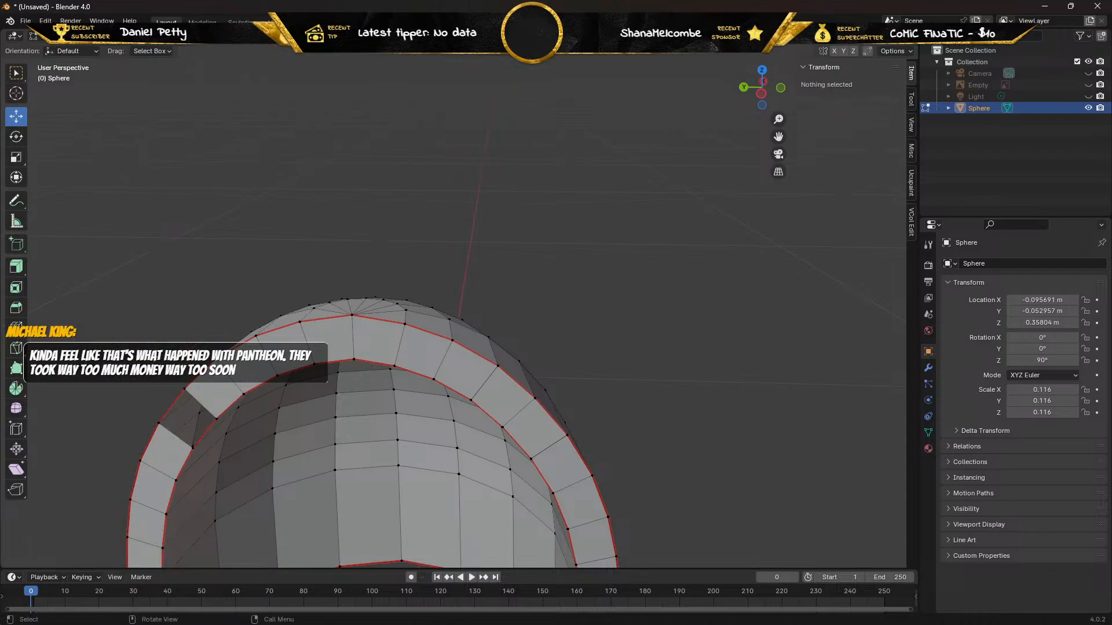
Test-move the remaining fourth outer and inner rim vertices on the positive-X side for further duplicates, and undo the moves.
click(183, 388)
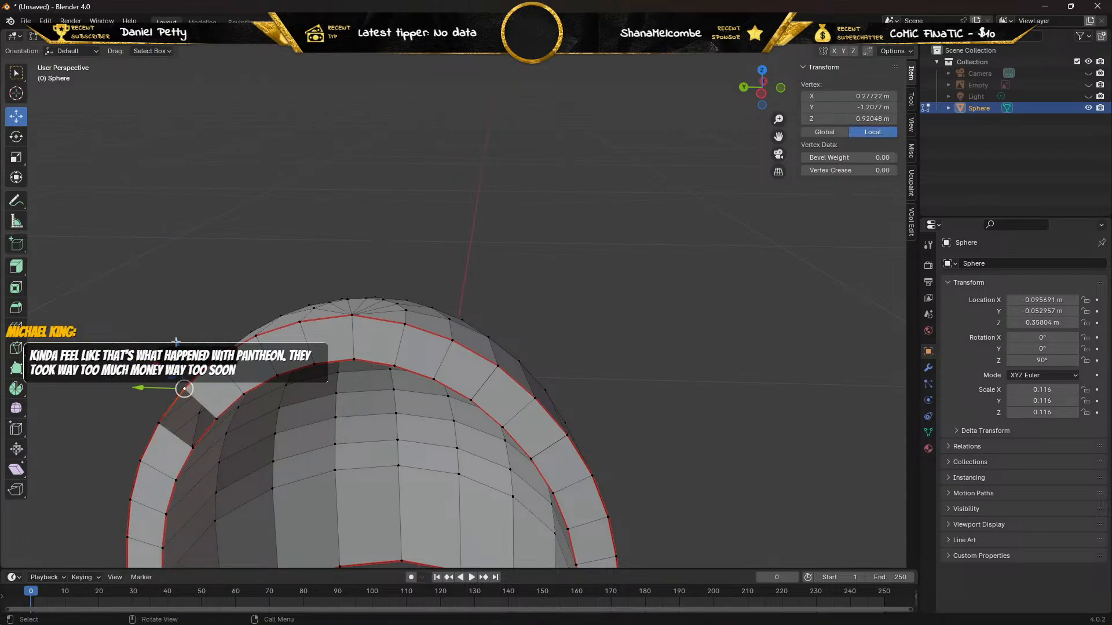
drag(176, 342, 170, 300)
key(ctrl+z)
click(215, 418)
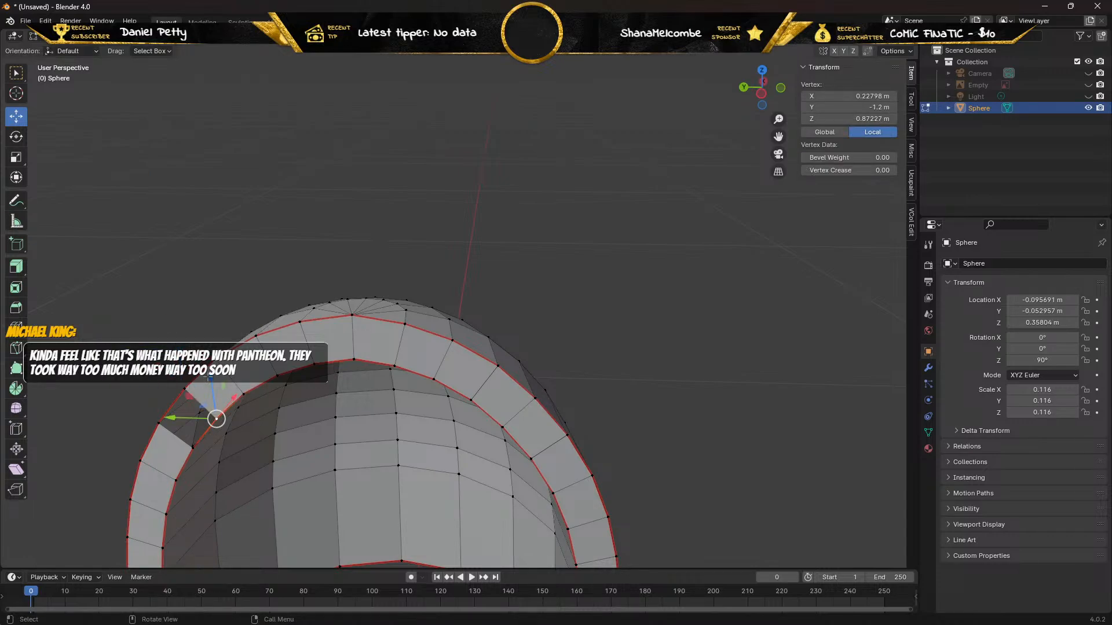
drag(209, 378, 208, 389)
key(ctrl+z)
Fill a face between the outer and inner edges of the gap past the fourth rim position on the positive-X side.
key(alt+a)
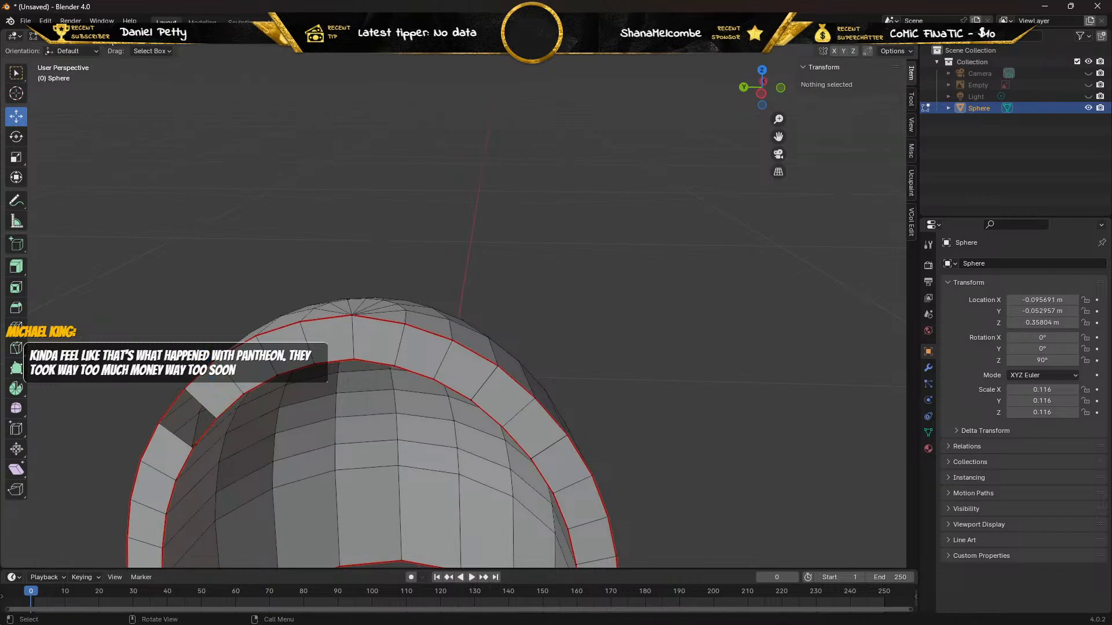
shift+click(177, 400)
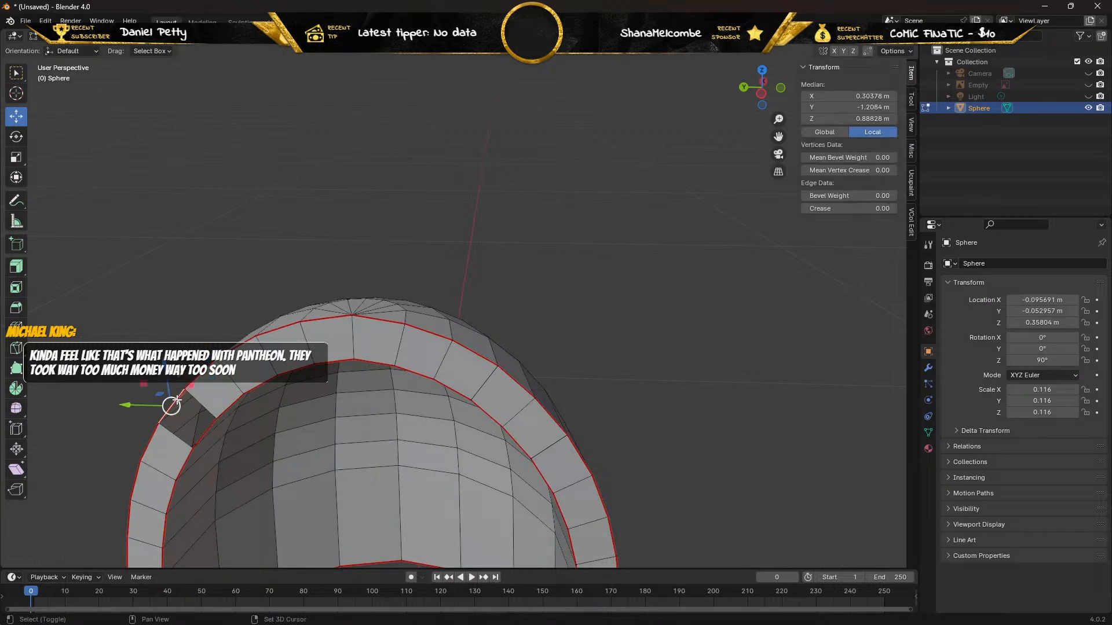
shift+click(201, 427)
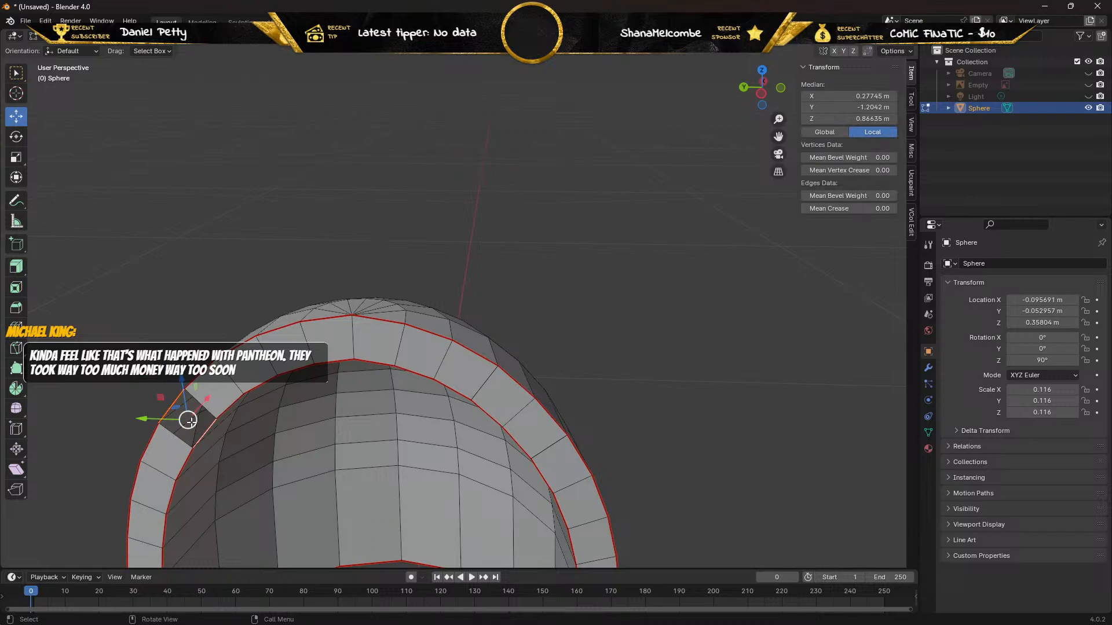
key(f)
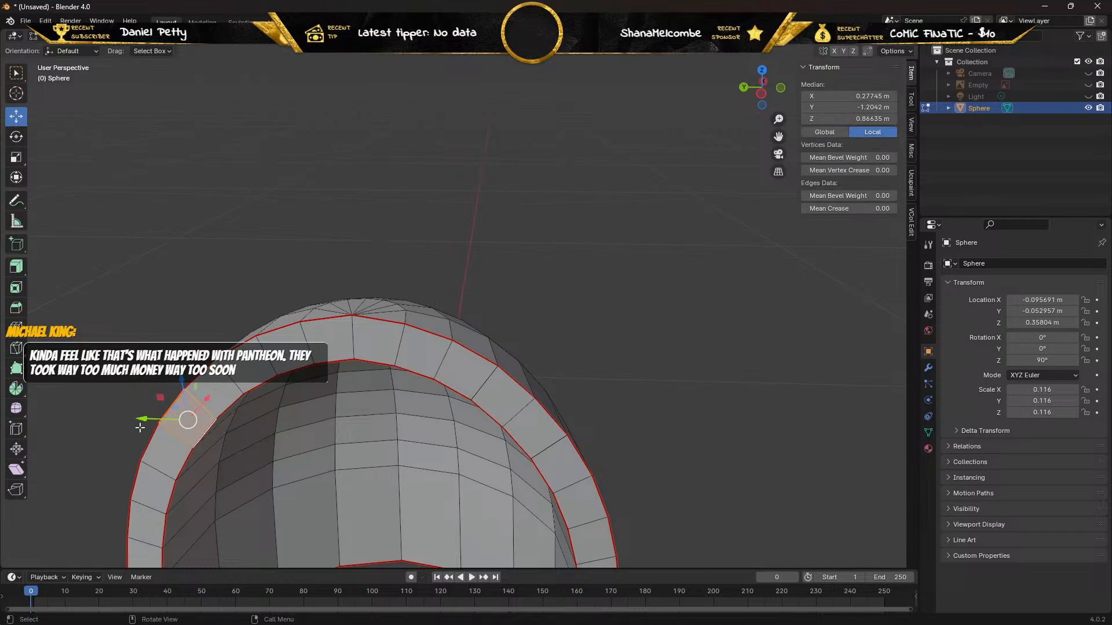
click(97, 36)
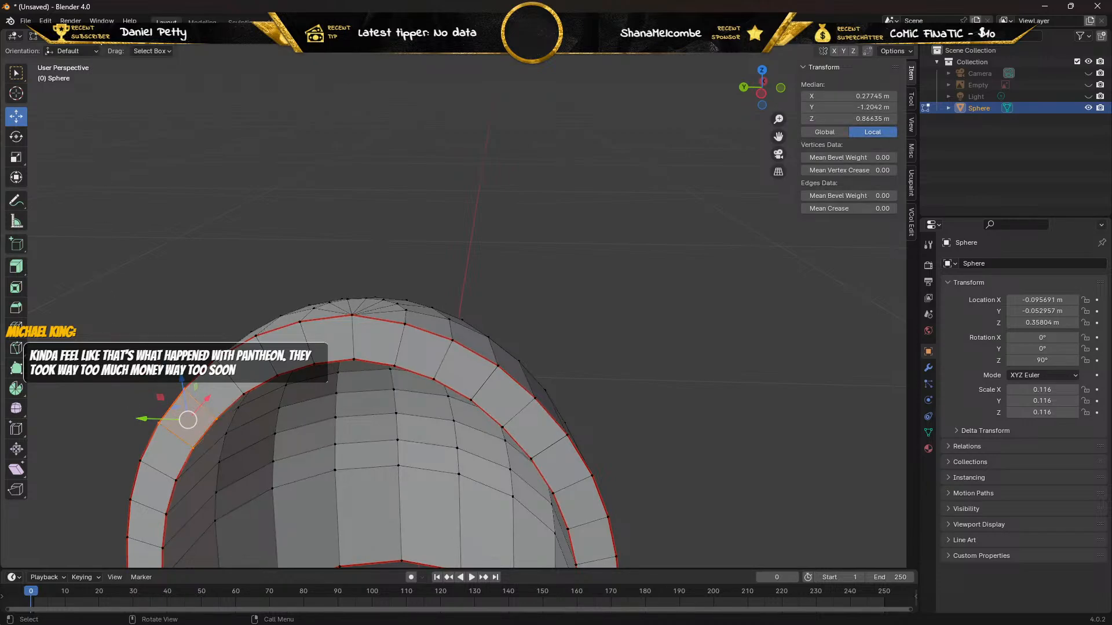
click(104, 329)
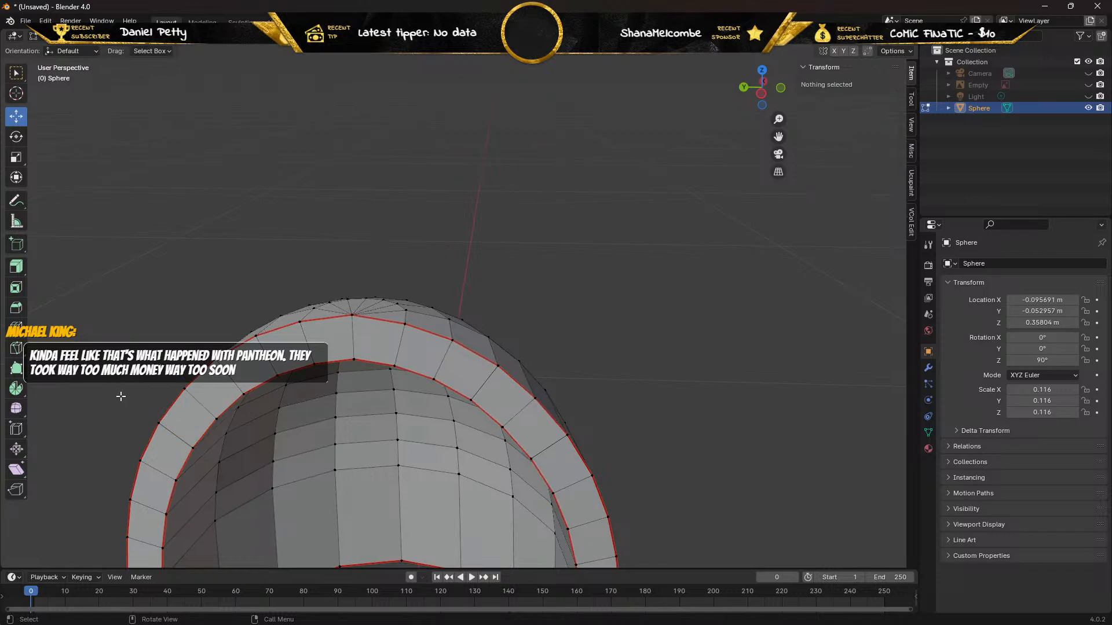
Raise the fifth outer vertex from the peak on the positive-X side 0.008656 m in Z and delete this duplicate.
click(159, 422)
drag(160, 382, 141, 337)
key(x)
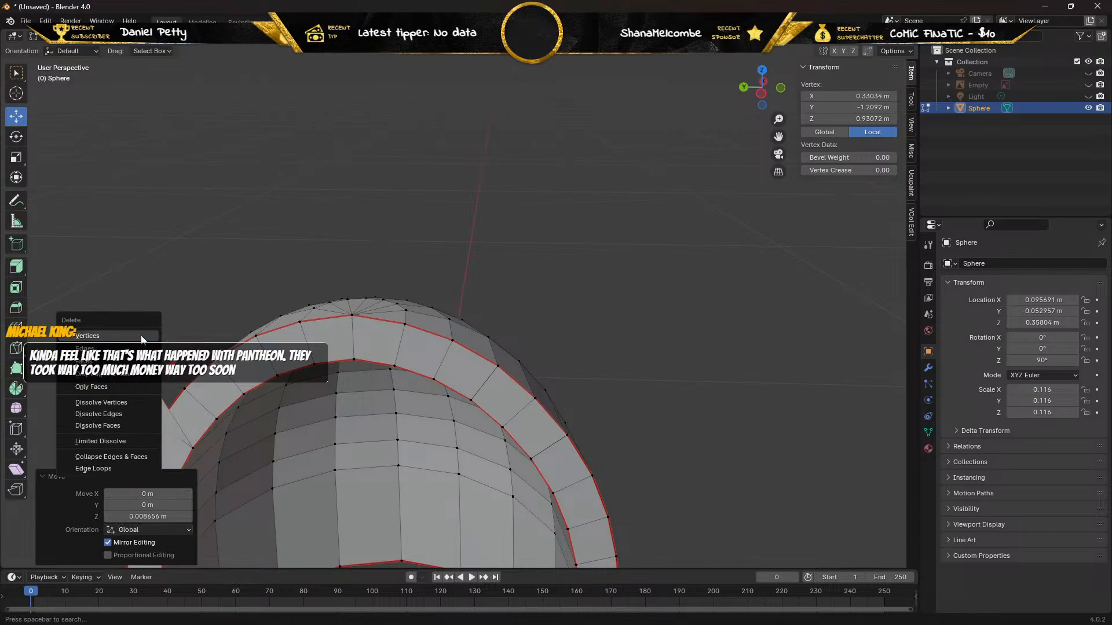
click(142, 336)
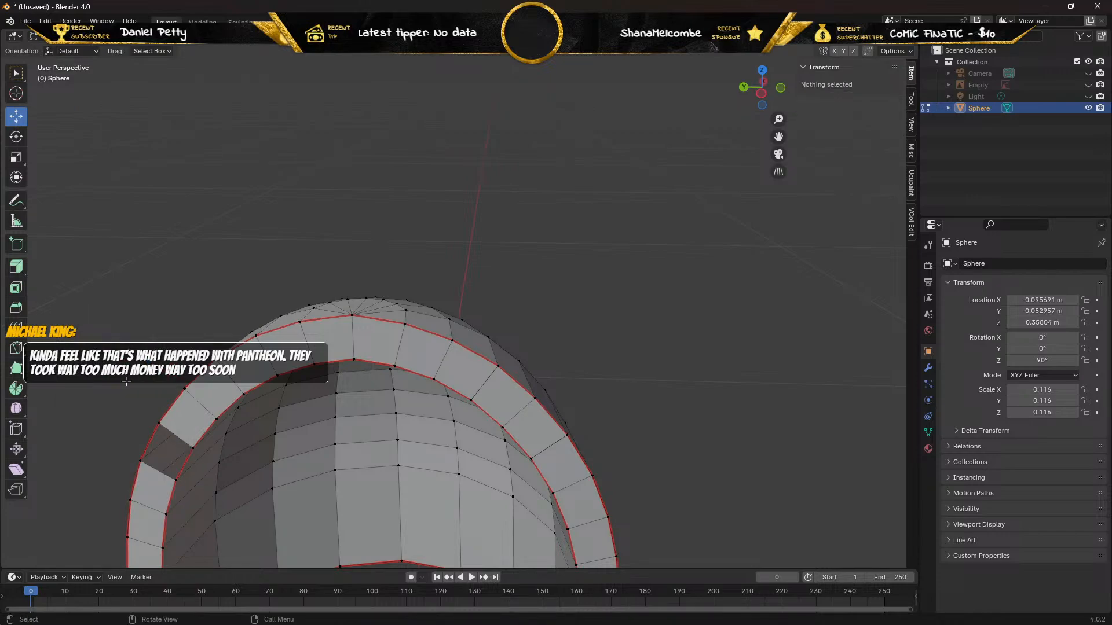
Test-move the remaining fifth outer and inner rim vertices on the positive-X side for further duplicates, and undo the moves.
click(160, 424)
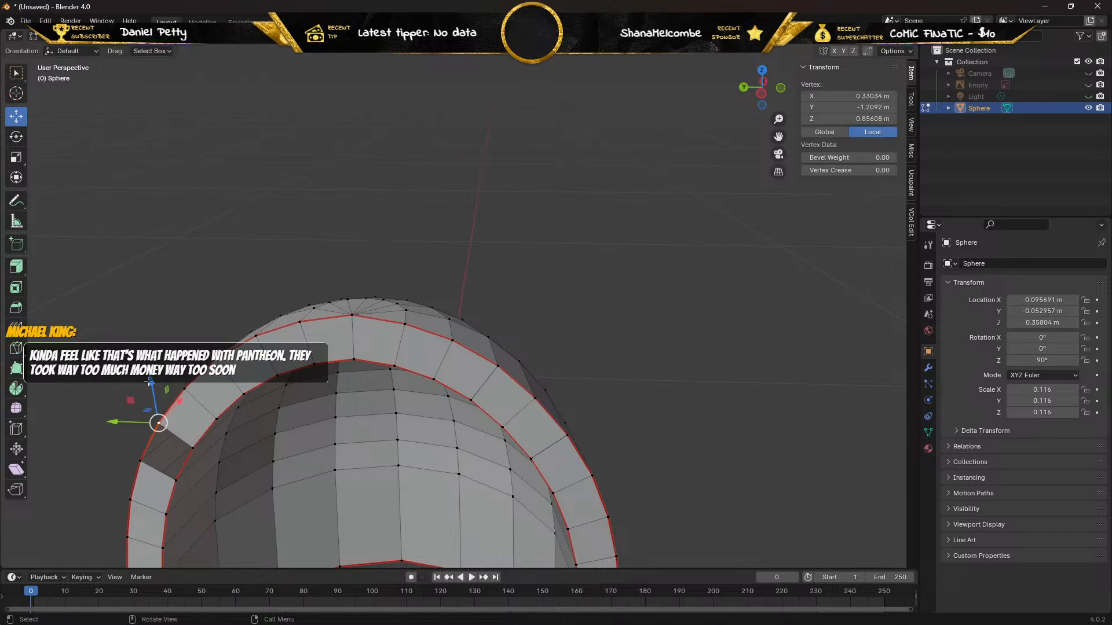
drag(148, 382, 148, 340)
key(ctrl+z)
ctrl+right_click(190, 447)
drag(185, 407, 191, 389)
key(ctrl+z)
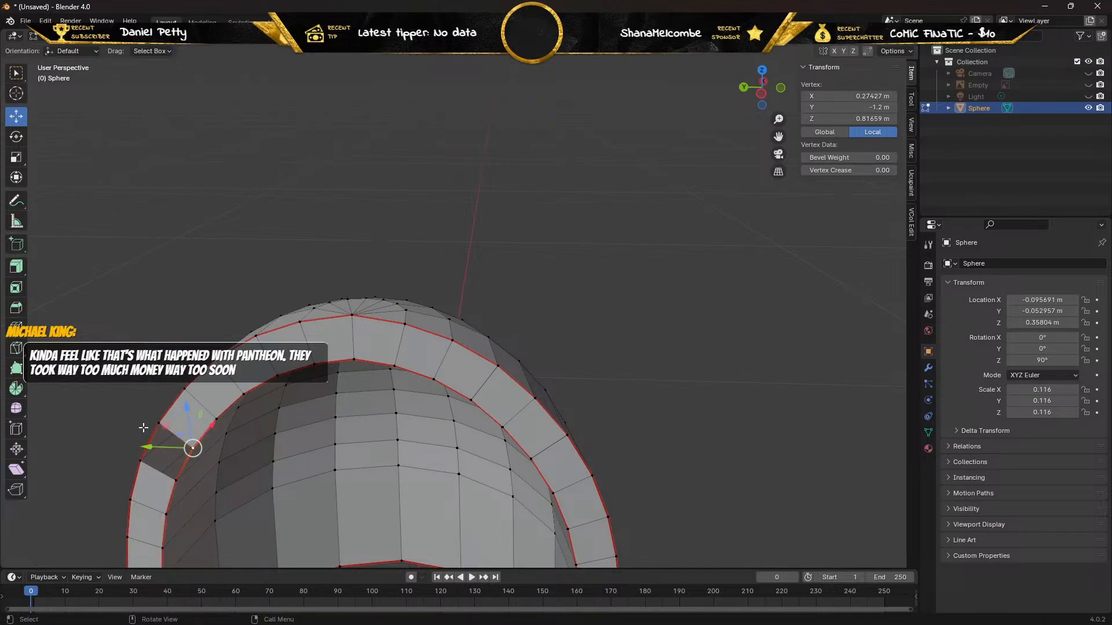
Fill a face between the outer and inner edges of the gap past the fifth rim position on the positive-X side.
key(ctrl+z)
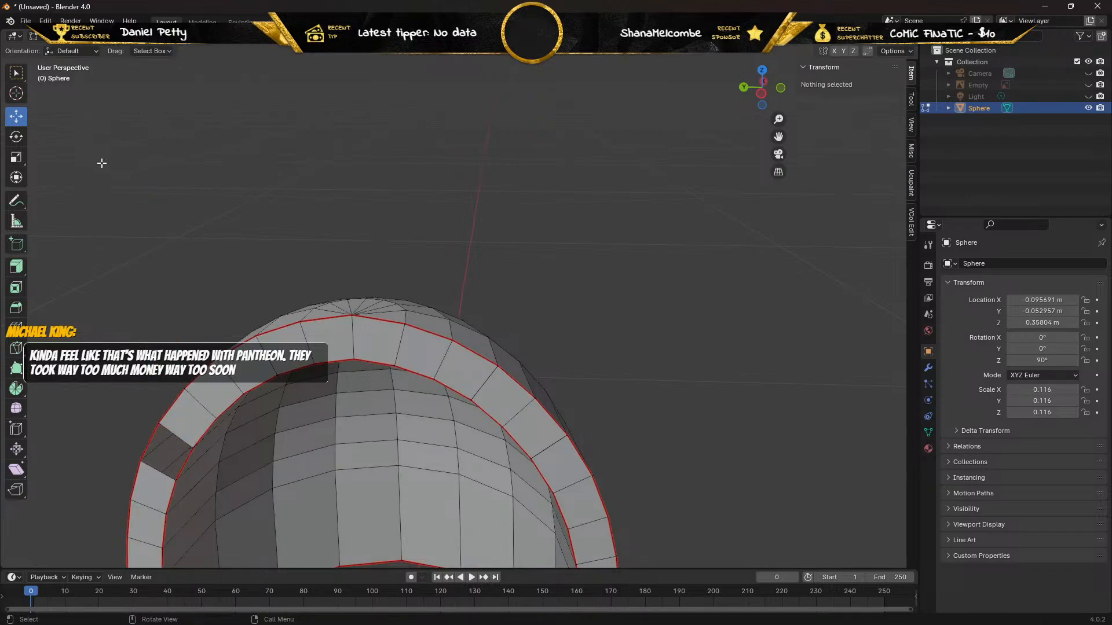
click(149, 441)
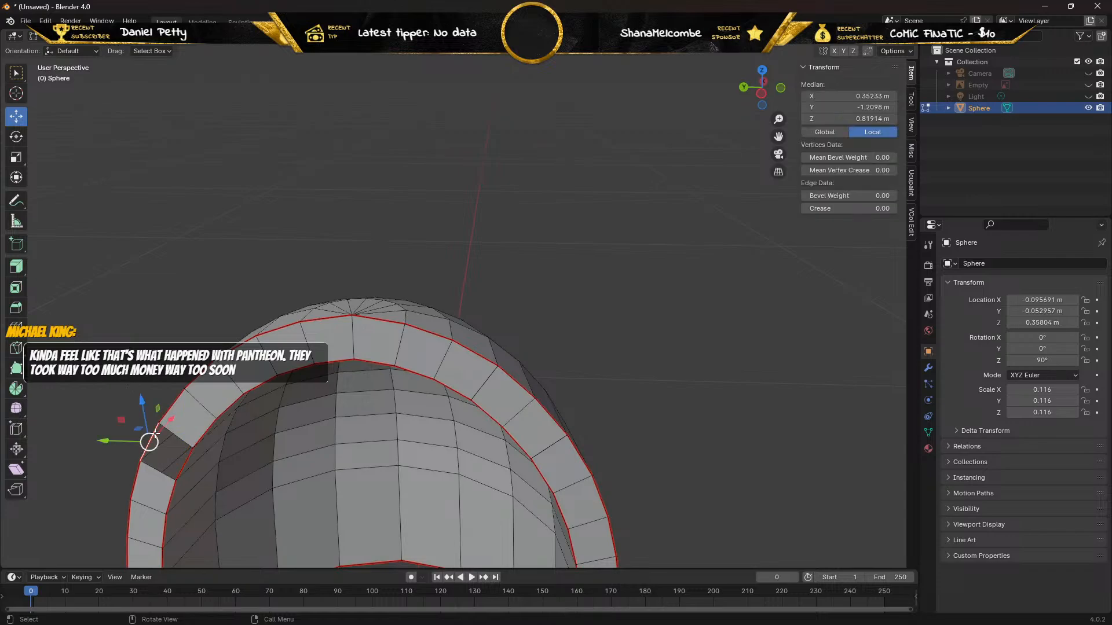
shift+click(185, 465)
key(f)
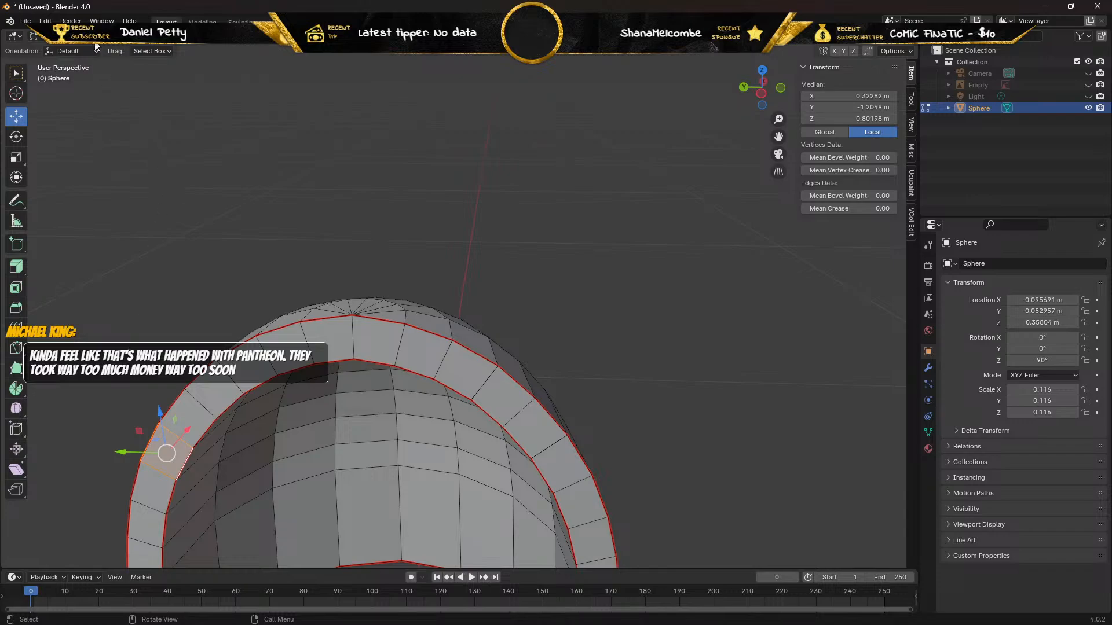
In vertex selection mode, pull the stray outer rim vertex out about 0.0054 m along Y and delete it.
key(1)
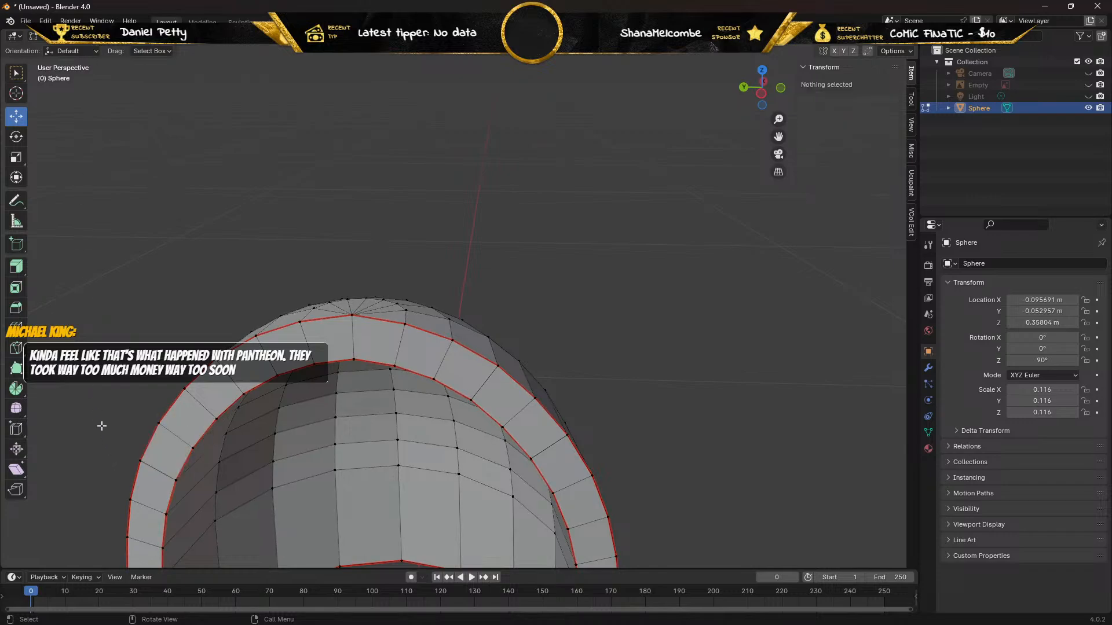
click(141, 460)
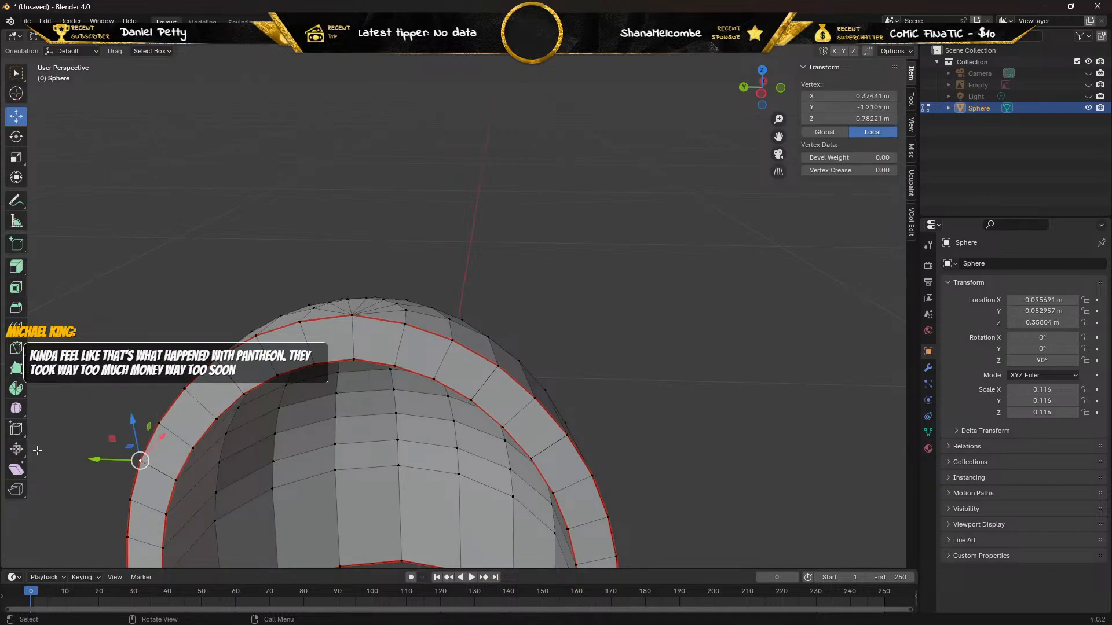
drag(92, 459, 72, 456)
click(61, 452)
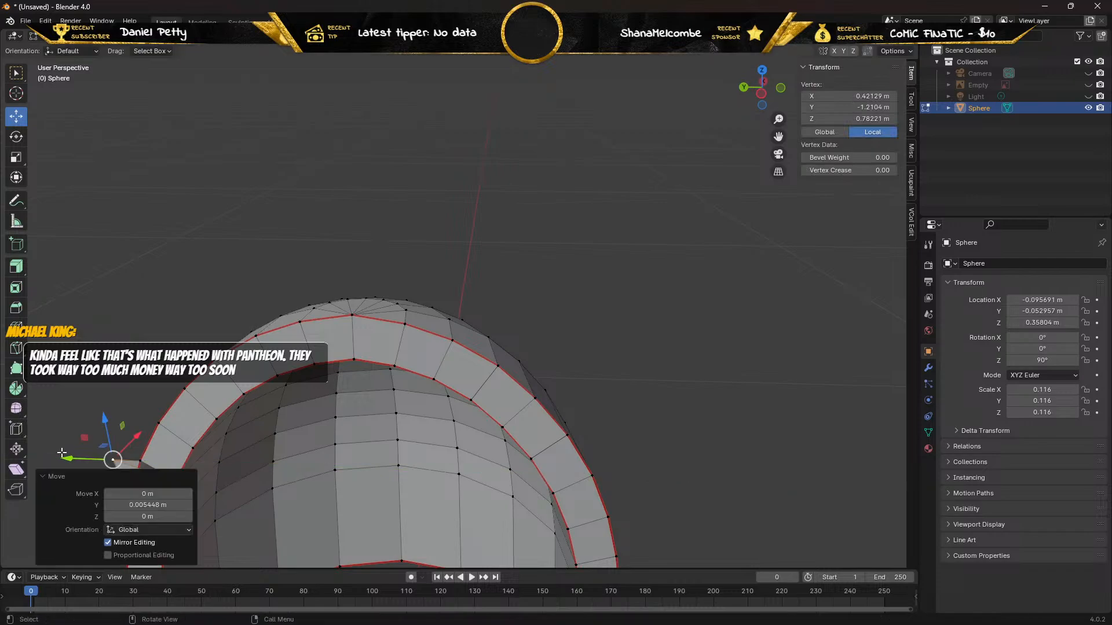
key(x)
click(61, 453)
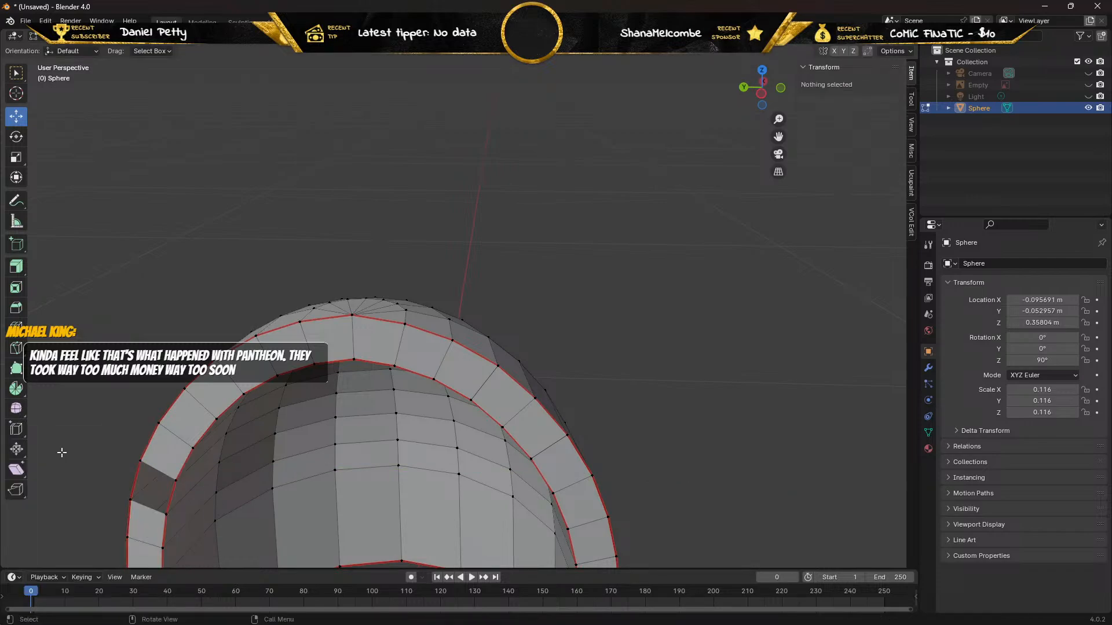
Try moving the remaining rim vertex at the upper corner of the gap, undoing each move.
click(140, 462)
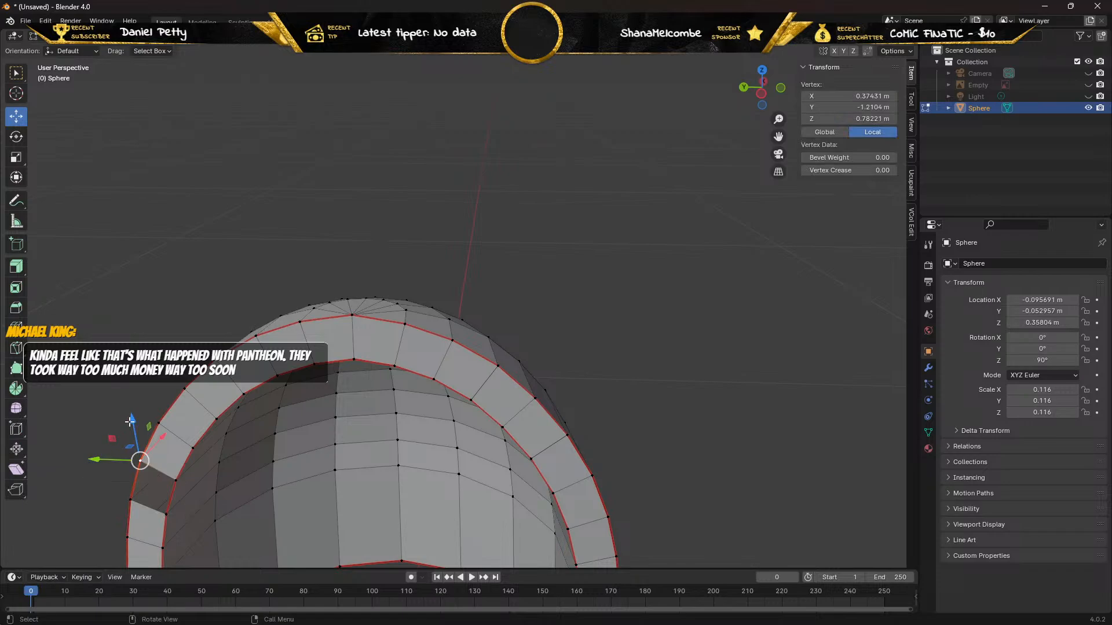
drag(129, 421, 132, 384)
key(ctrl+z)
drag(135, 433, 166, 386)
key(ctrl+z)
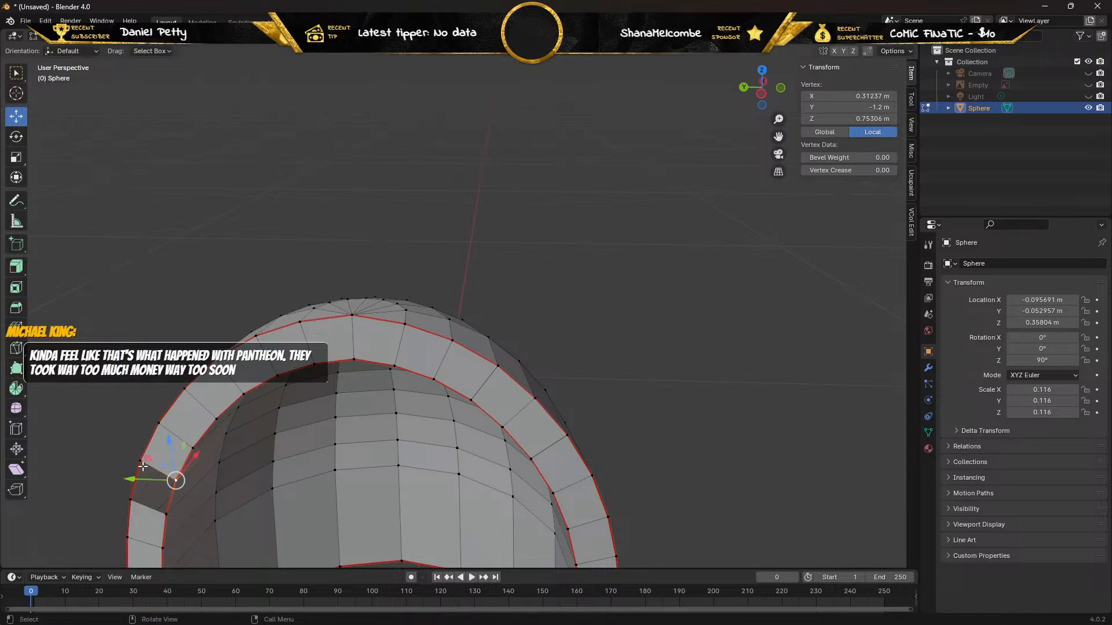
Pull the outer vertex at the gap's lower corner out about 0.0063 m along Y and delete it.
click(128, 498)
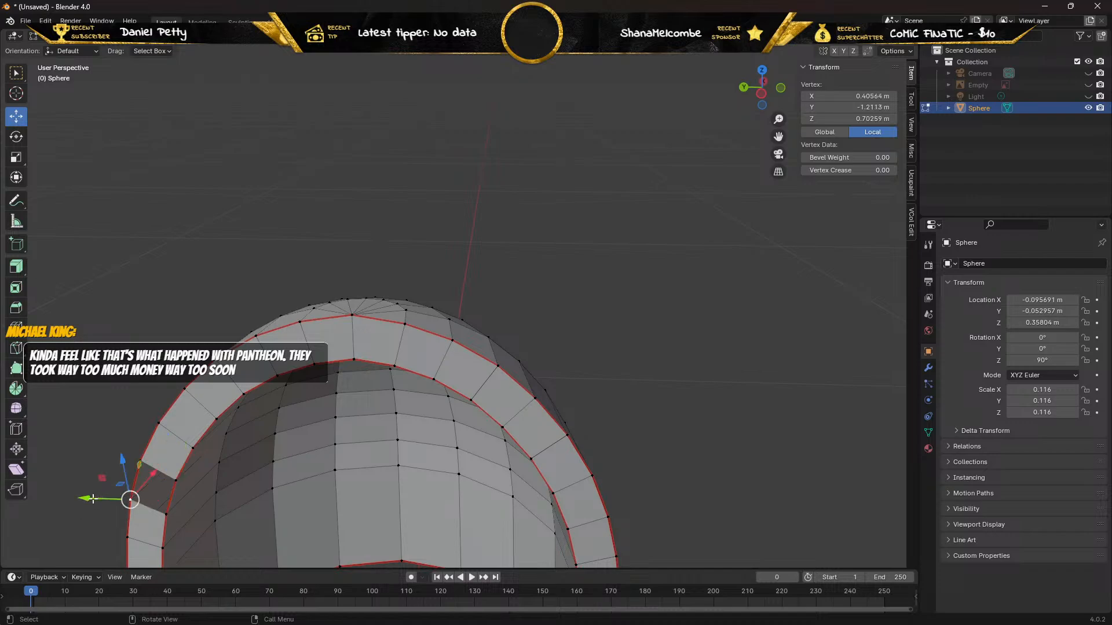
drag(93, 499, 59, 495)
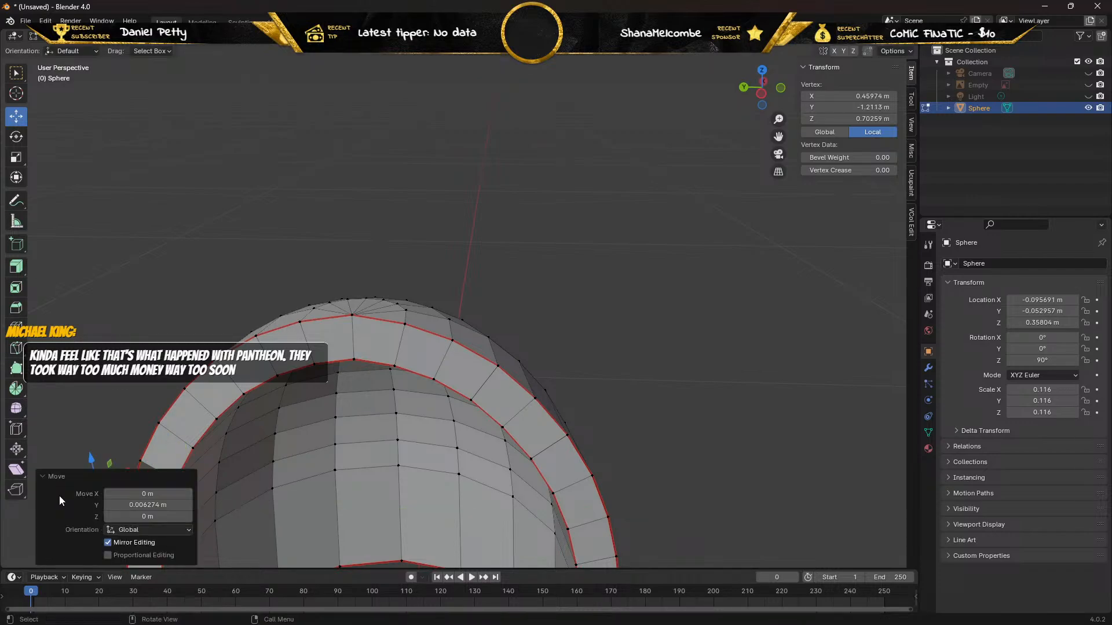
middle_drag(127, 357, 189, 329)
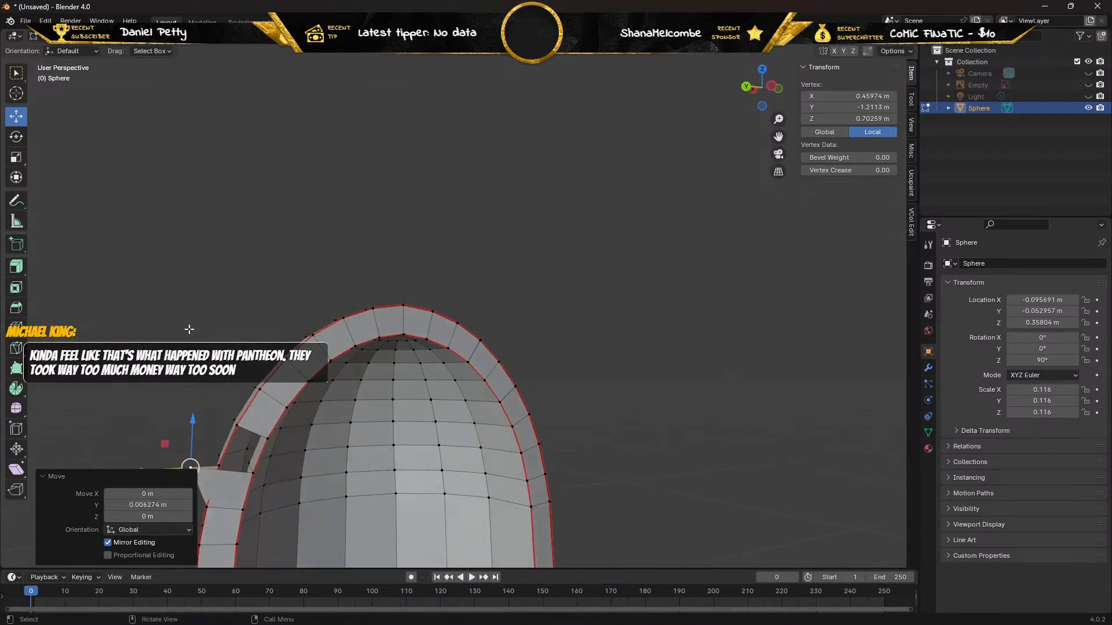
key(x)
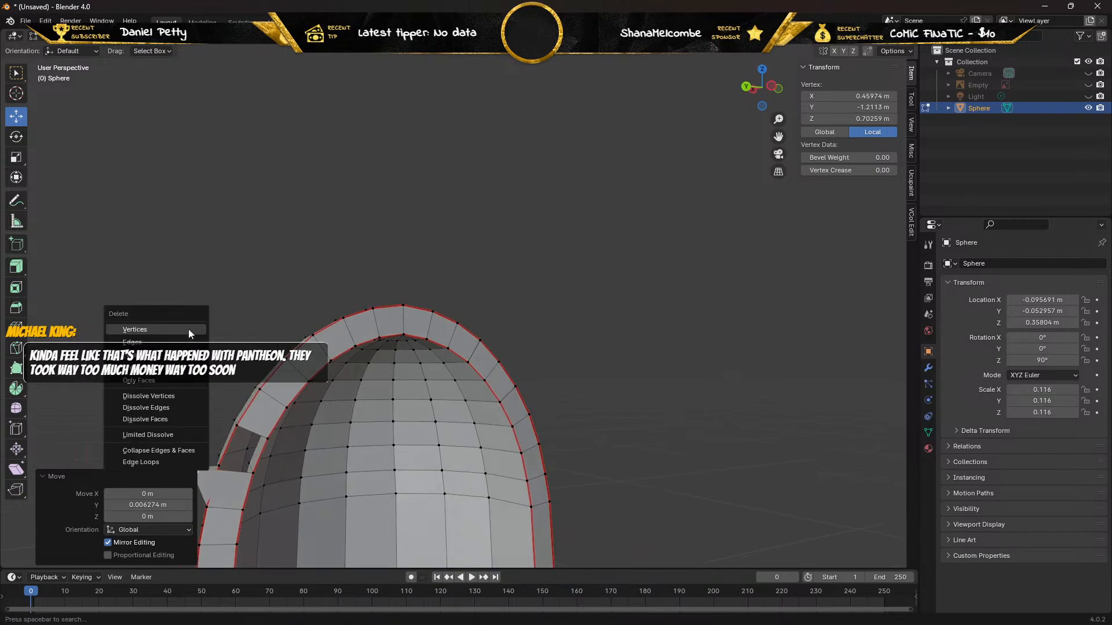
click(188, 328)
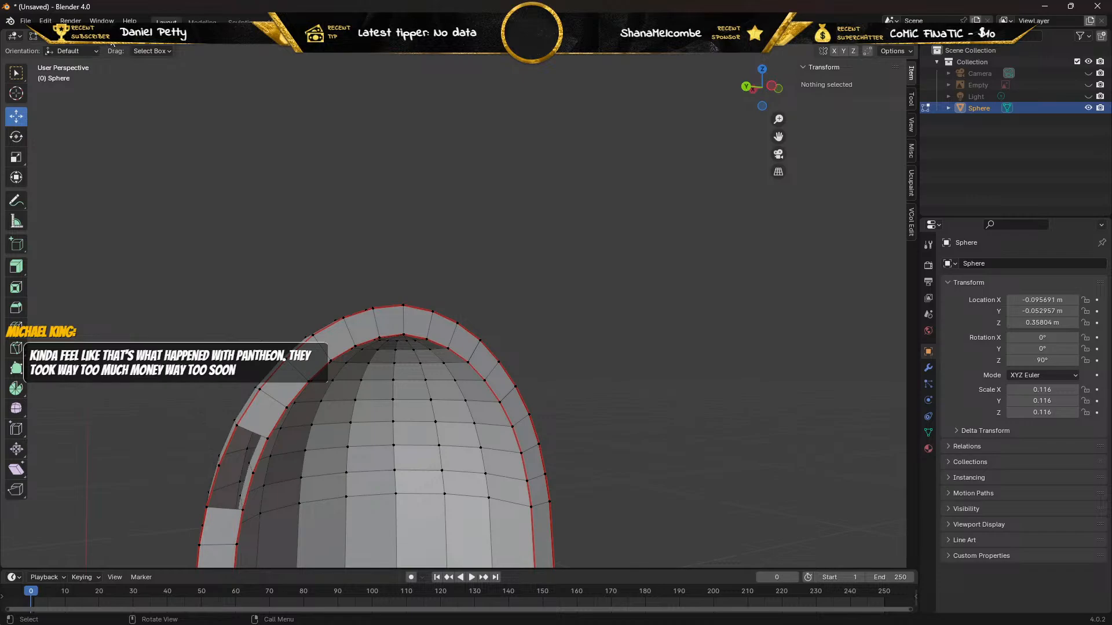
In edge selection mode, fill the two neighbouring gaps in the rim with faces between their outer and inner edges.
key(2)
shift+click(232, 435)
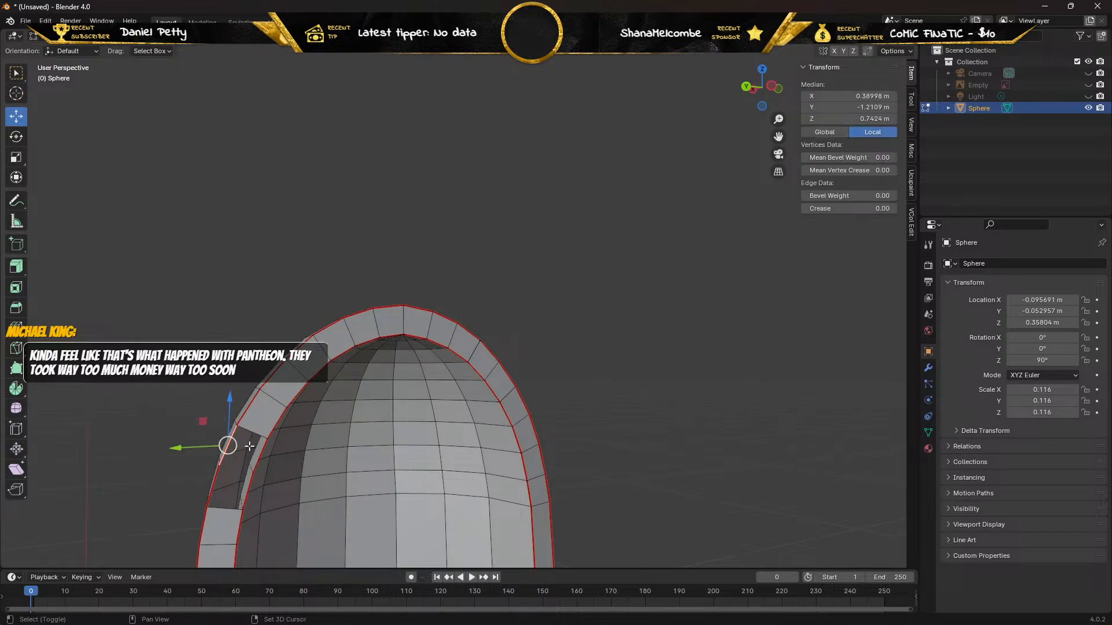
shift+click(263, 454)
key(f)
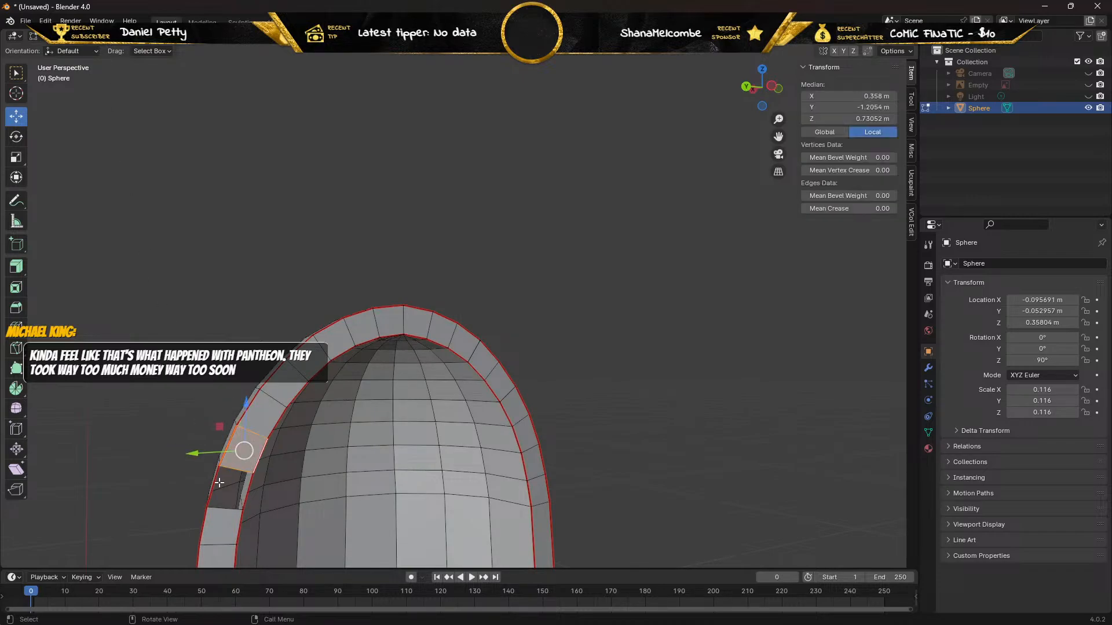
click(213, 484)
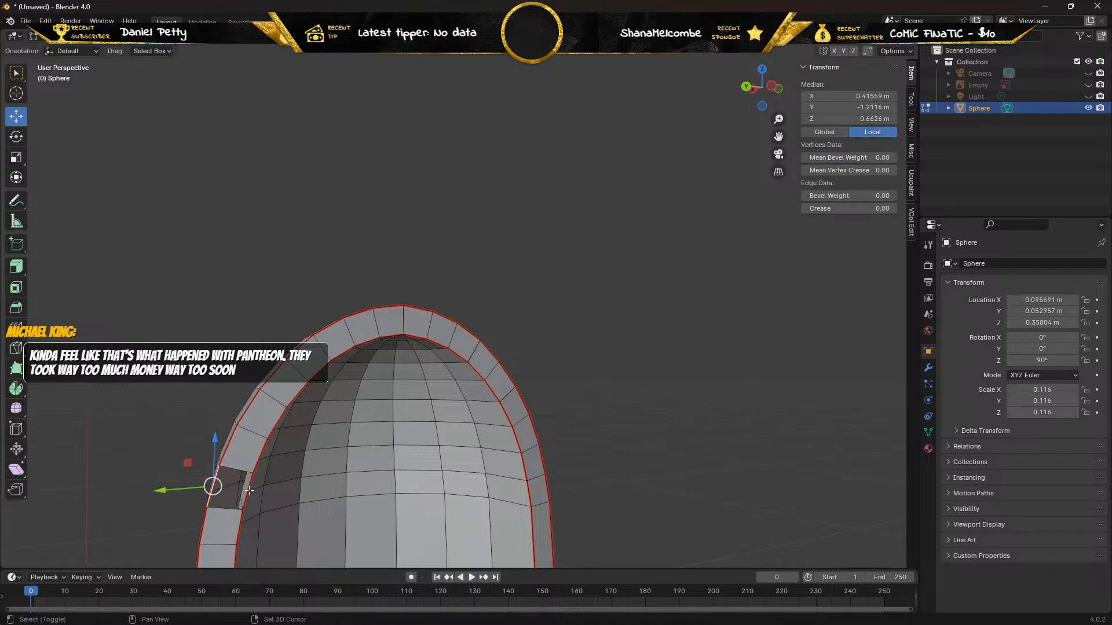
shift+click(249, 491)
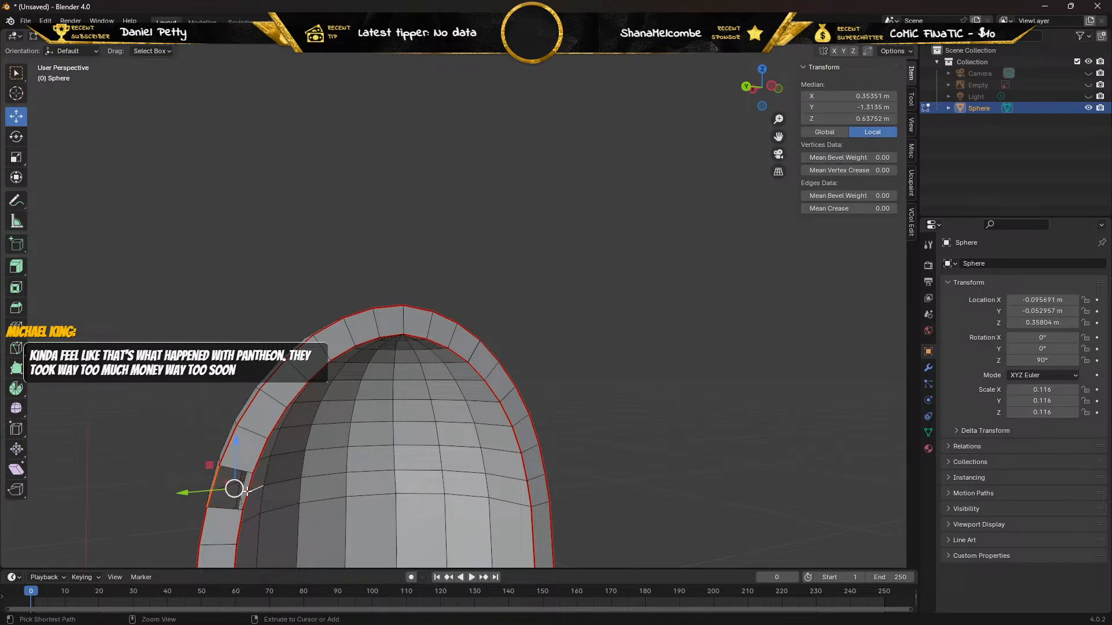
click(248, 491)
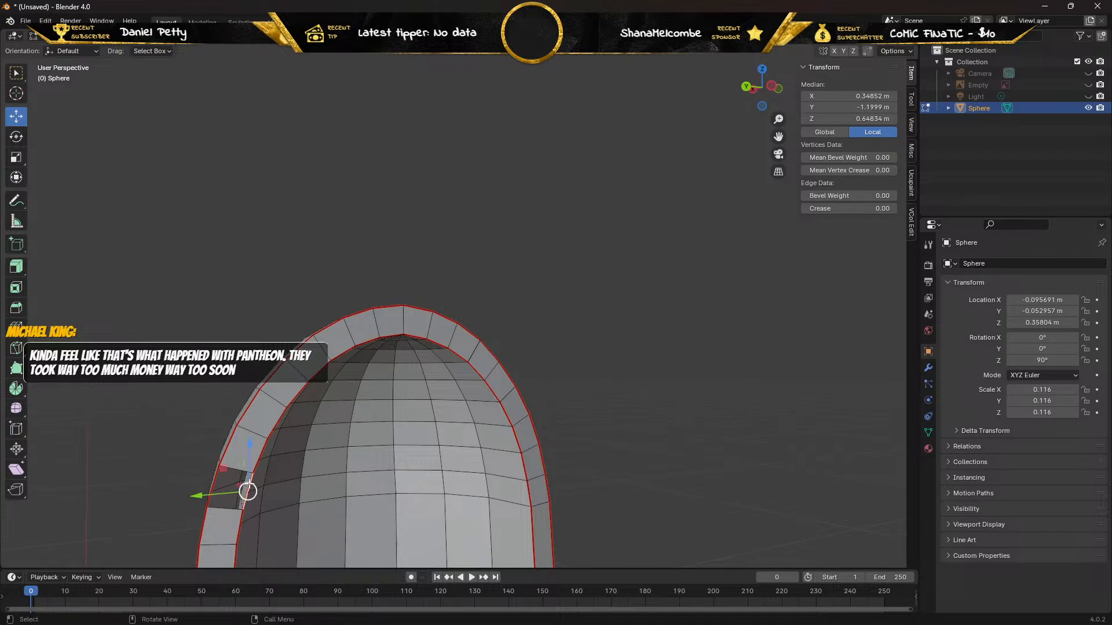
shift+click(214, 482)
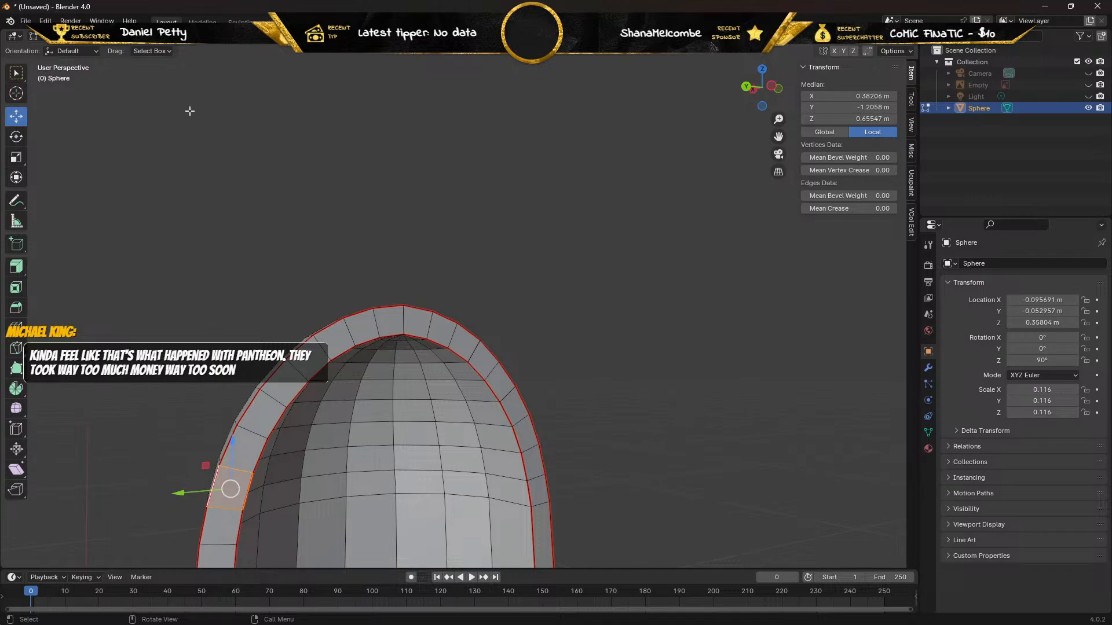
In vertex selection mode, raise the outer vertex below the filled rim faces along Z and delete it.
click(93, 36)
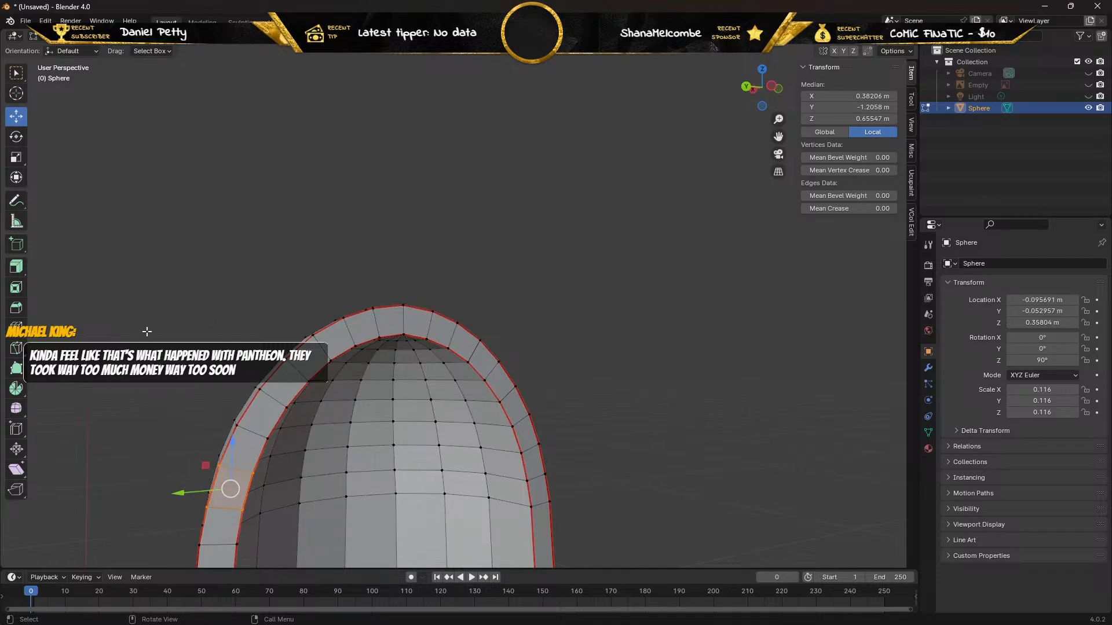
click(205, 507)
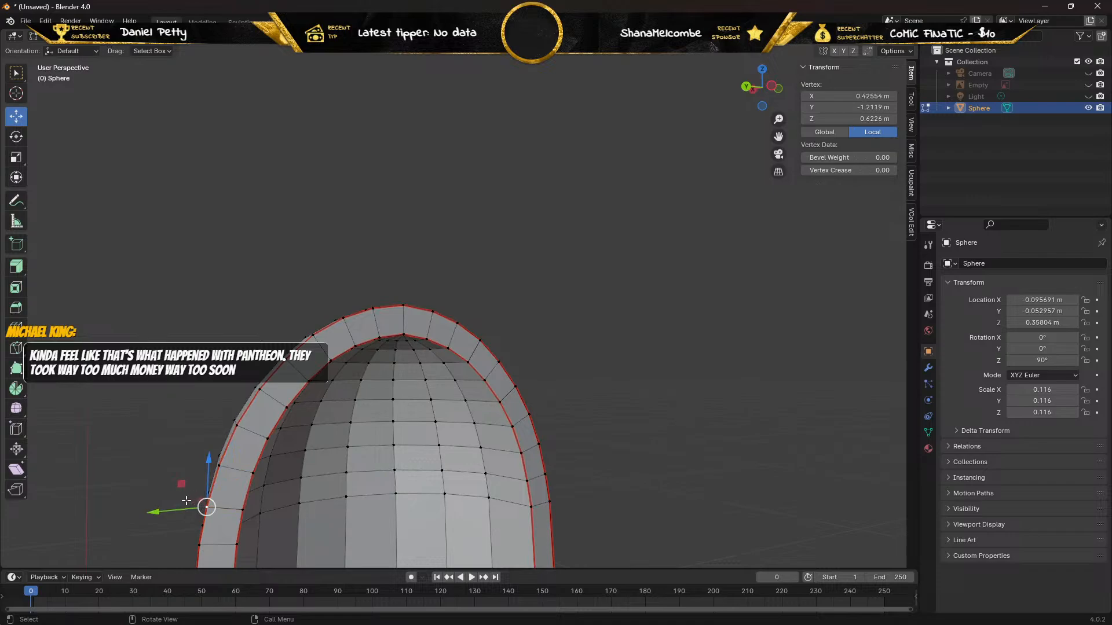
drag(208, 463, 211, 420)
key(x)
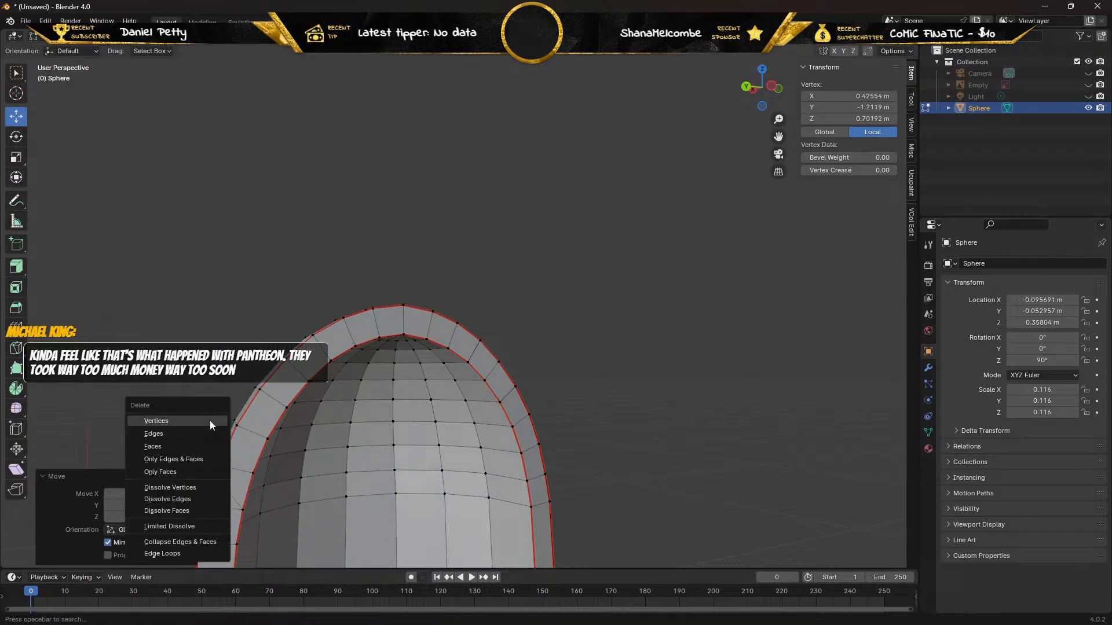
click(210, 421)
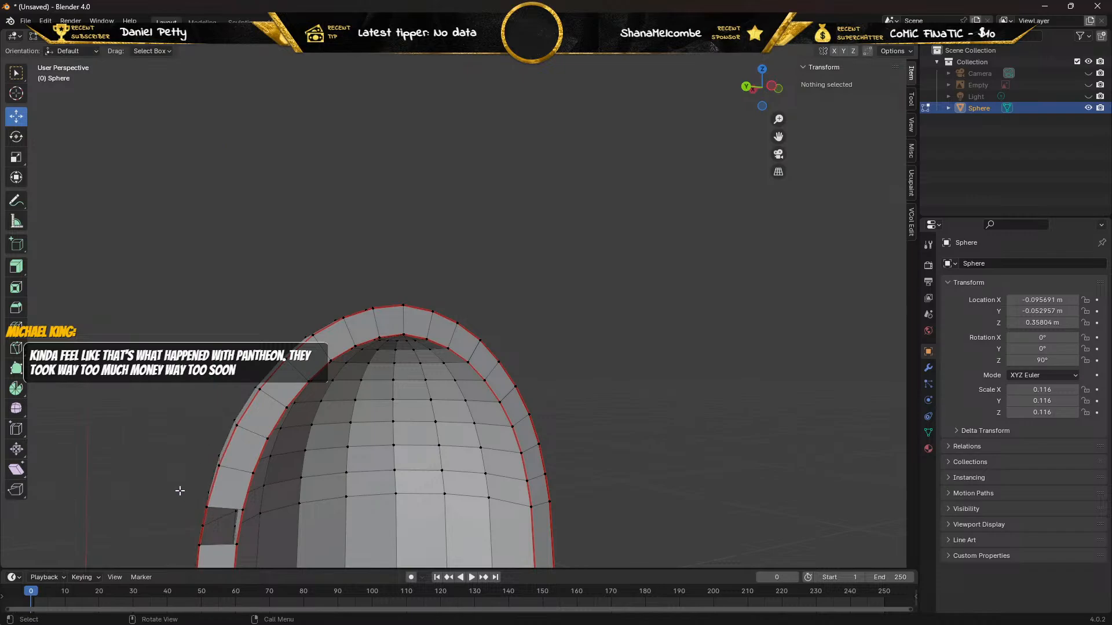
Try moving the outer vertex at the new gap's lower corner along Z and Y, undoing the moves.
middle_drag(180, 491, 188, 489)
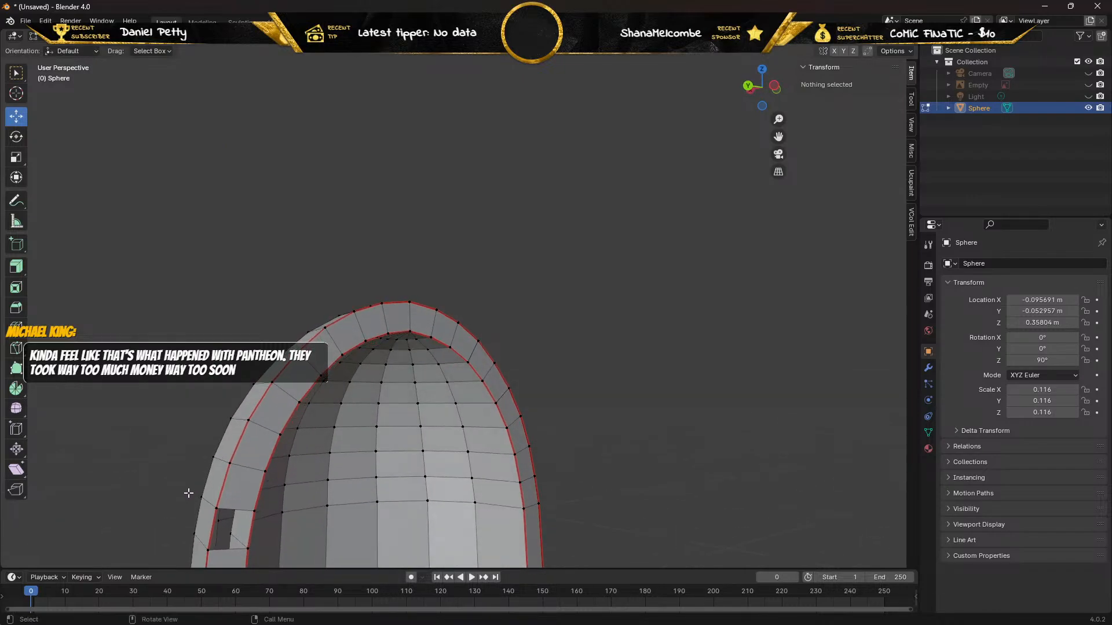
click(207, 549)
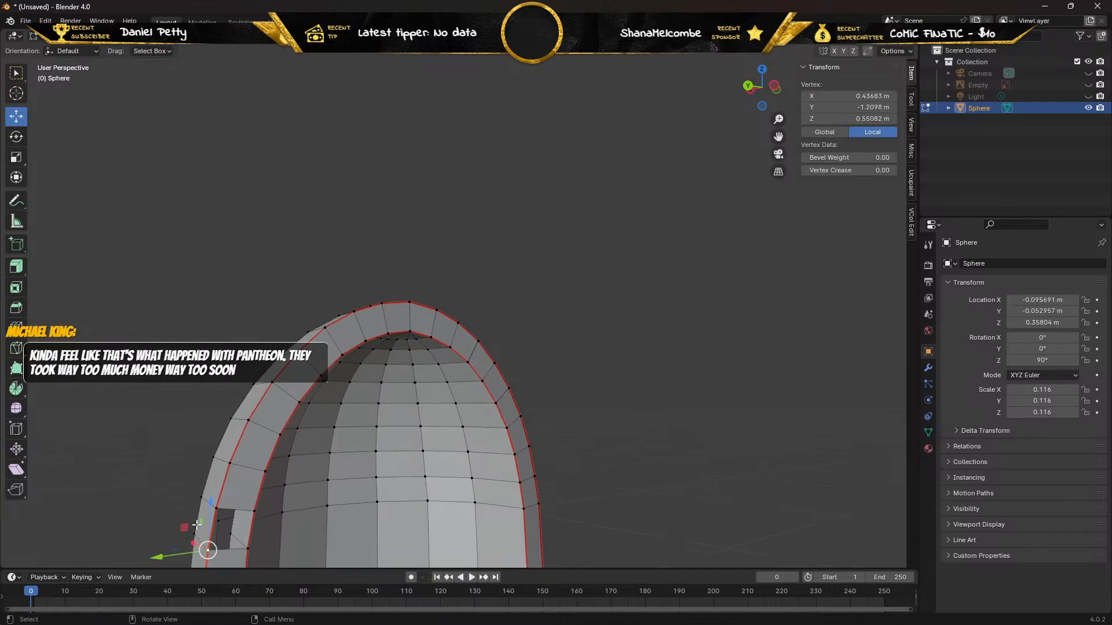
drag(209, 503, 186, 502)
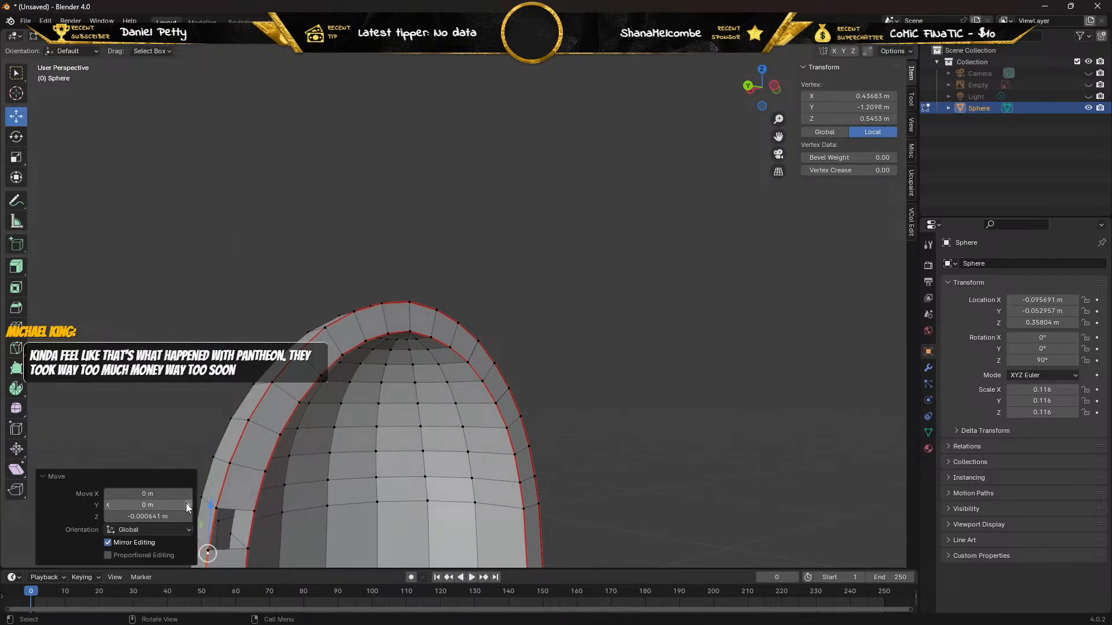
drag(157, 556, 117, 554)
middle_drag(151, 459, 172, 401)
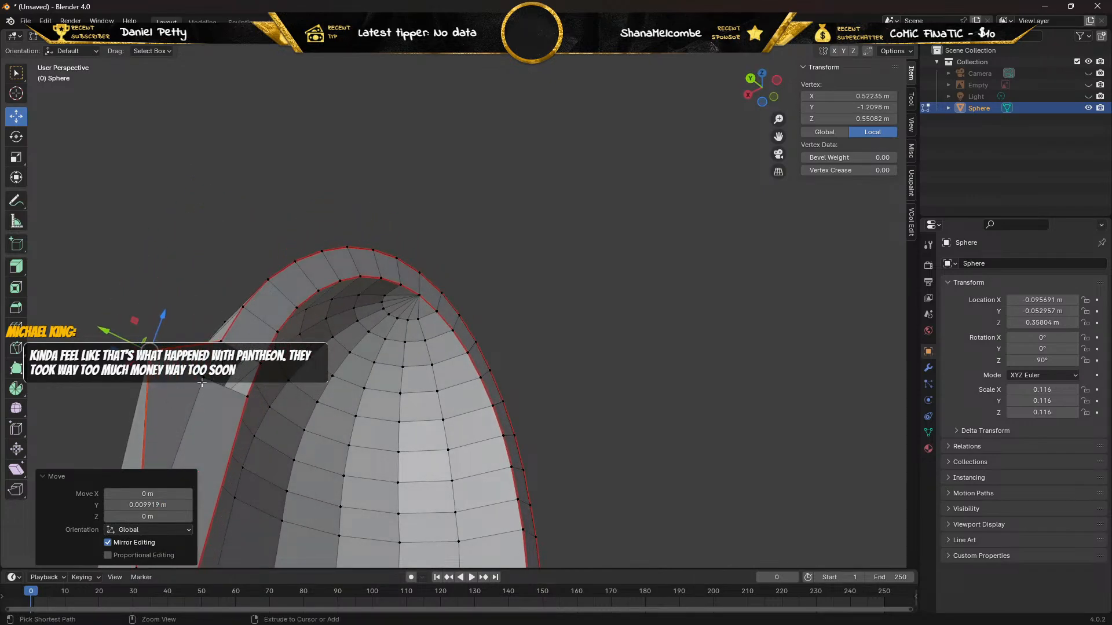
key(ctrl+z)
click(149, 319)
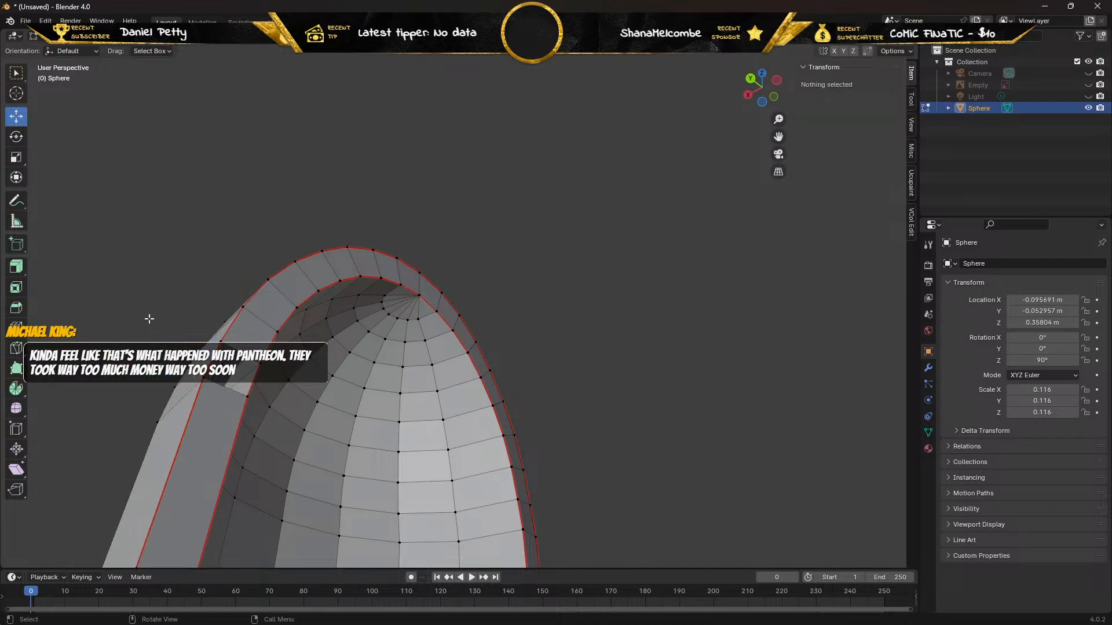
Pull the outer vertex at the gap's lower corner out about 0.0057 m along Y and delete it.
click(204, 379)
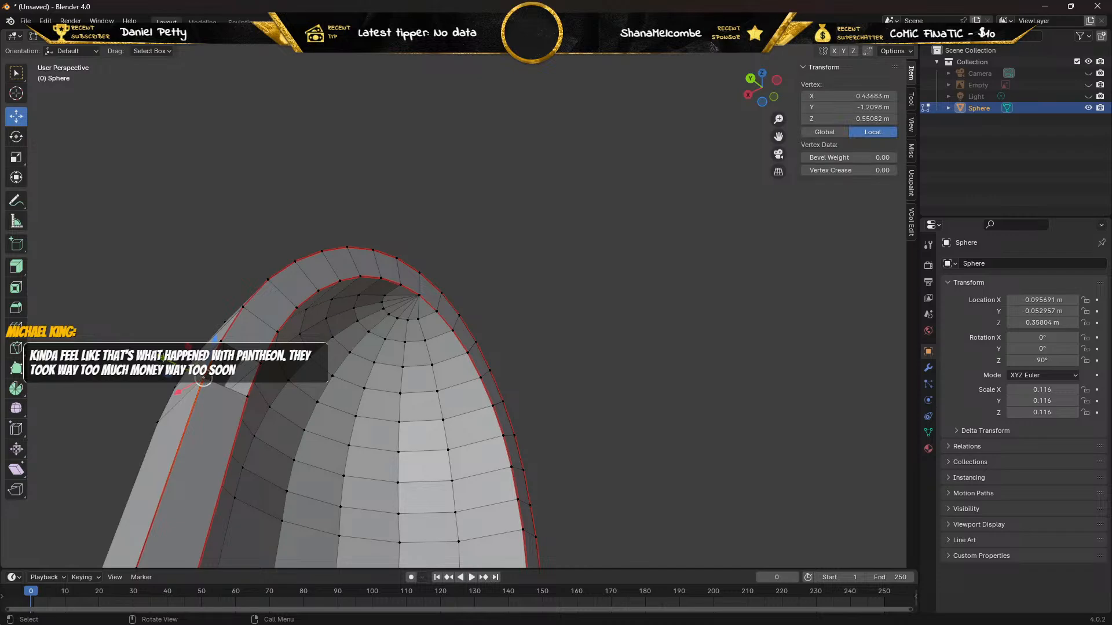
drag(163, 359, 132, 347)
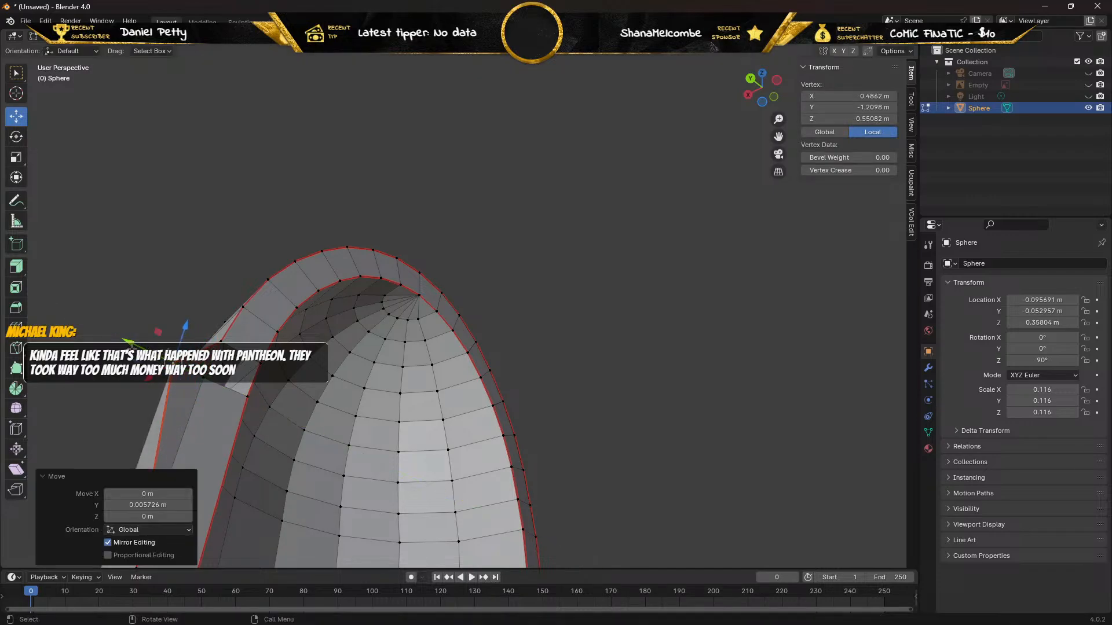
key(x)
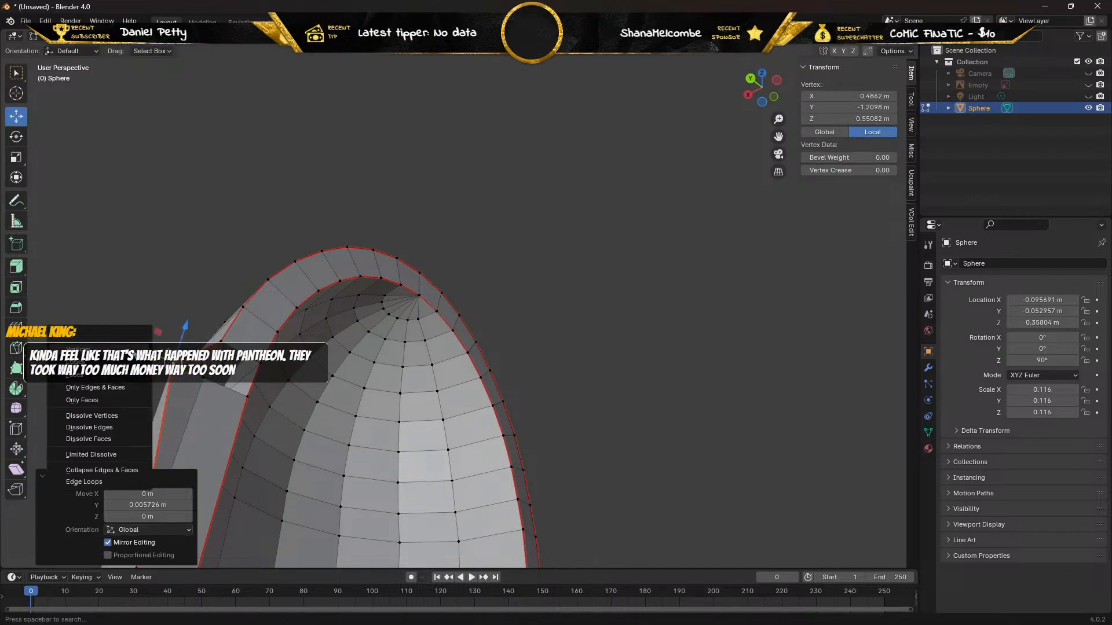
click(133, 349)
right_click(133, 345)
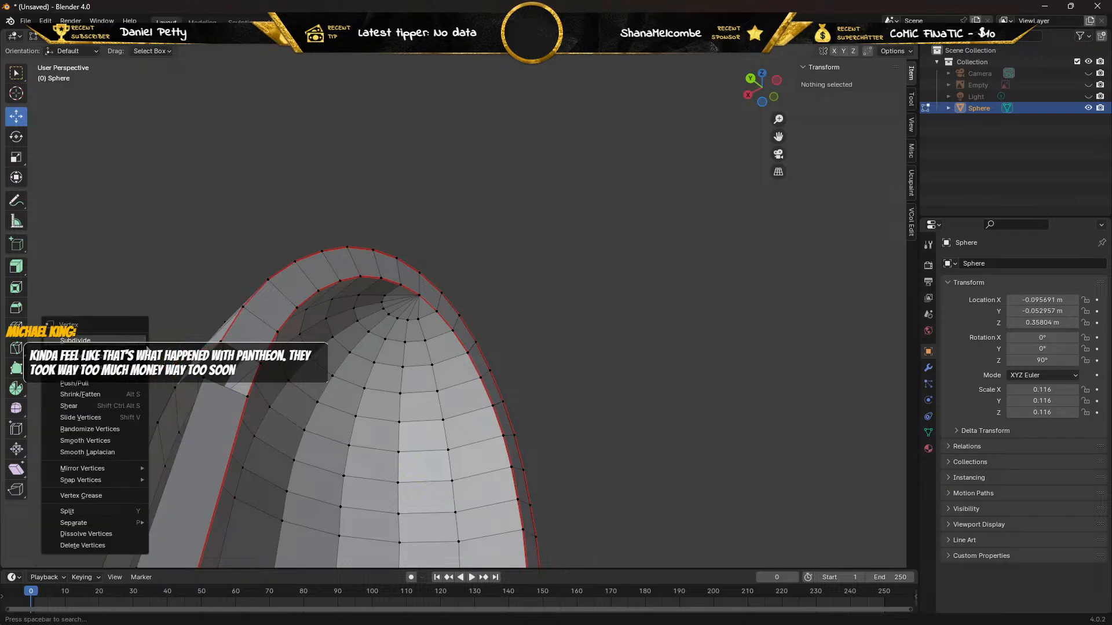
In edge selection mode, fill the gap in the outer wall with a large lower face and a narrow face above it.
mouse_move(131, 243)
middle_down()
mouse_move(188, 250)
mouse_move(172, 235)
mouse_move(139, 238)
middle_up()
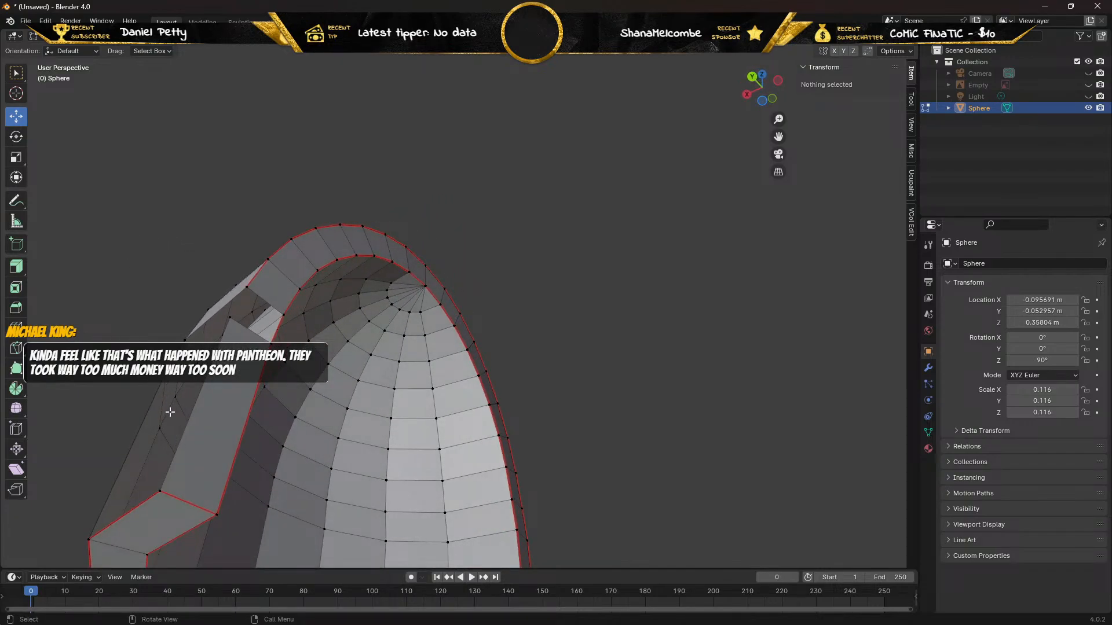
middle_drag(162, 404, 197, 414)
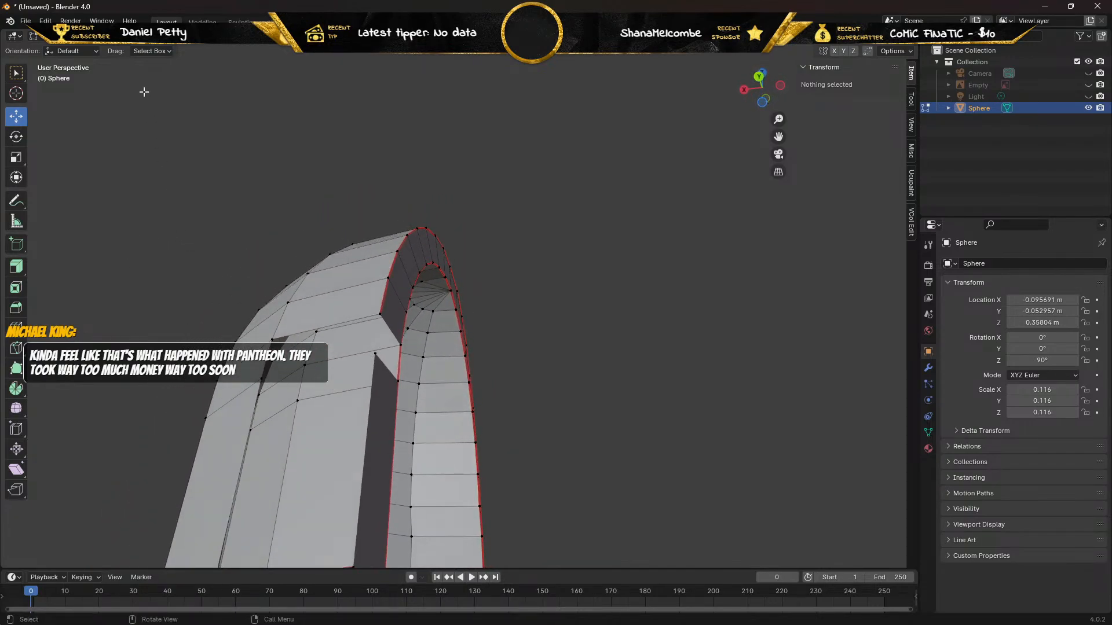
click(110, 37)
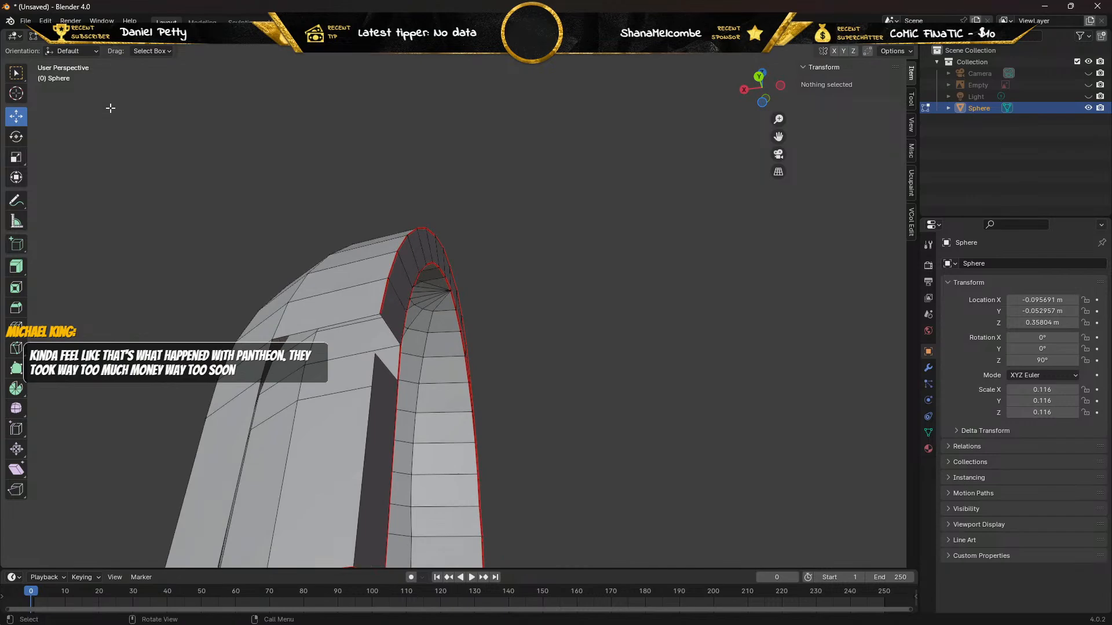
scroll(127, 191, down, 2)
scroll(232, 267, up, 1)
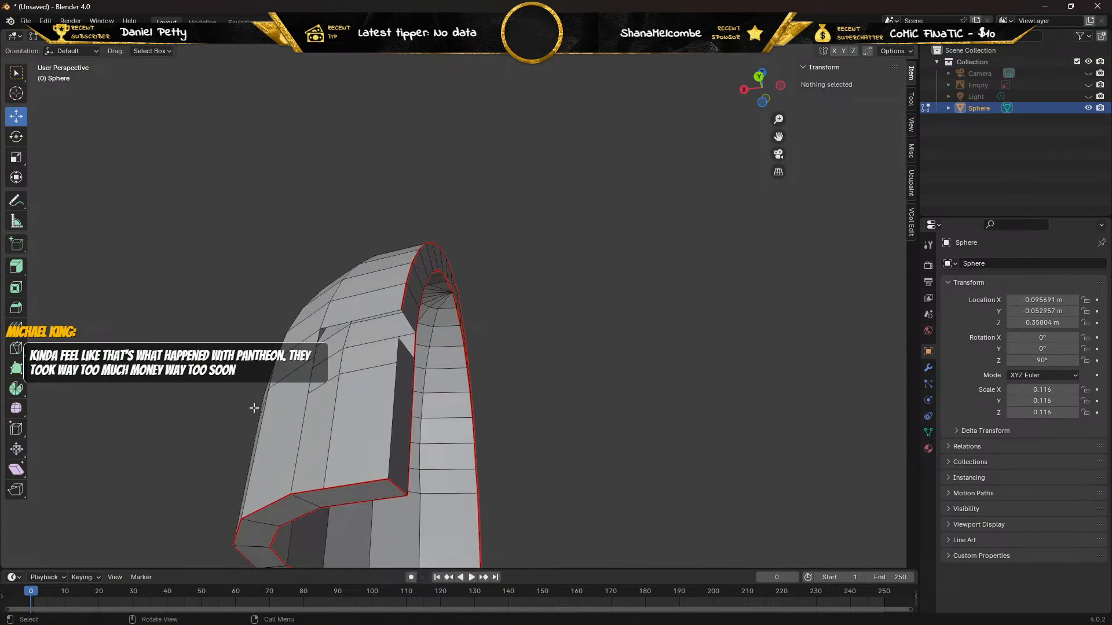
alt+click(311, 412)
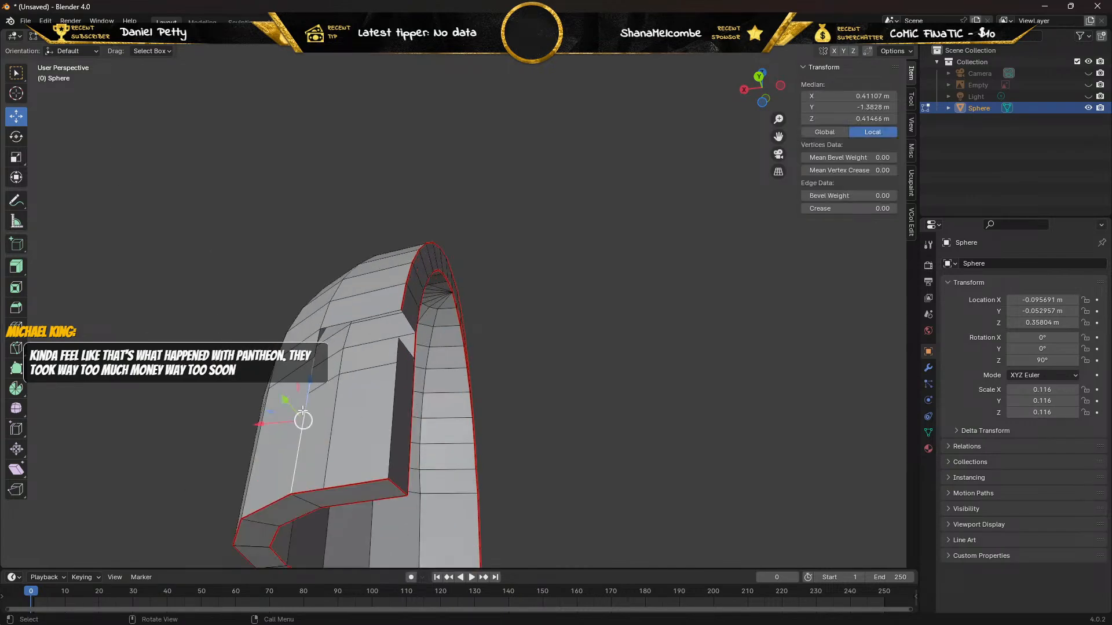
alt+shift+click(396, 406)
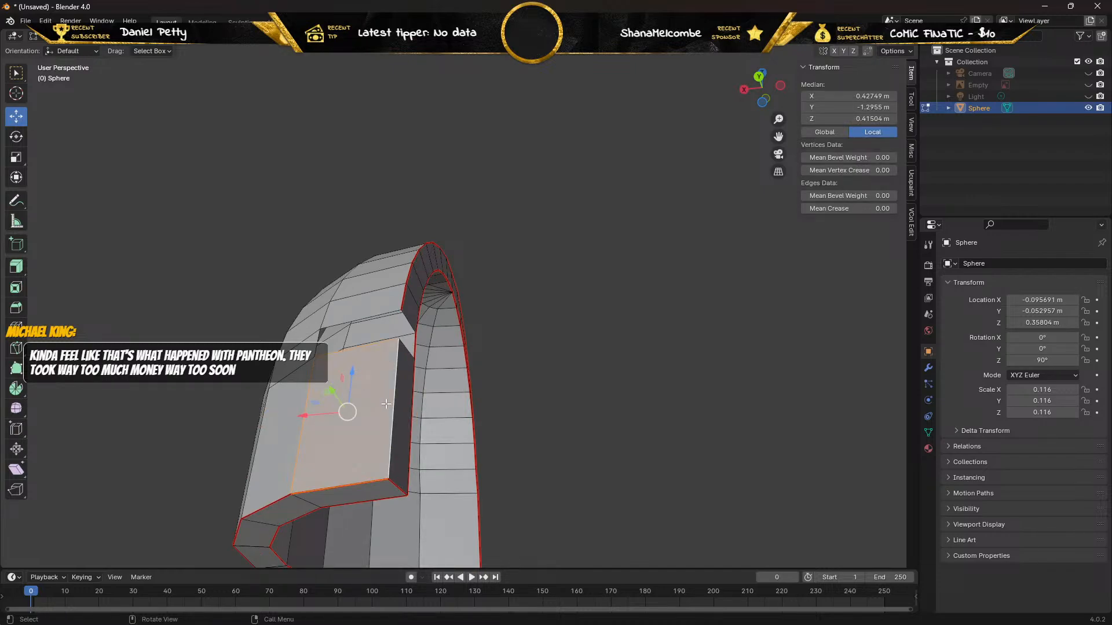
click(348, 323)
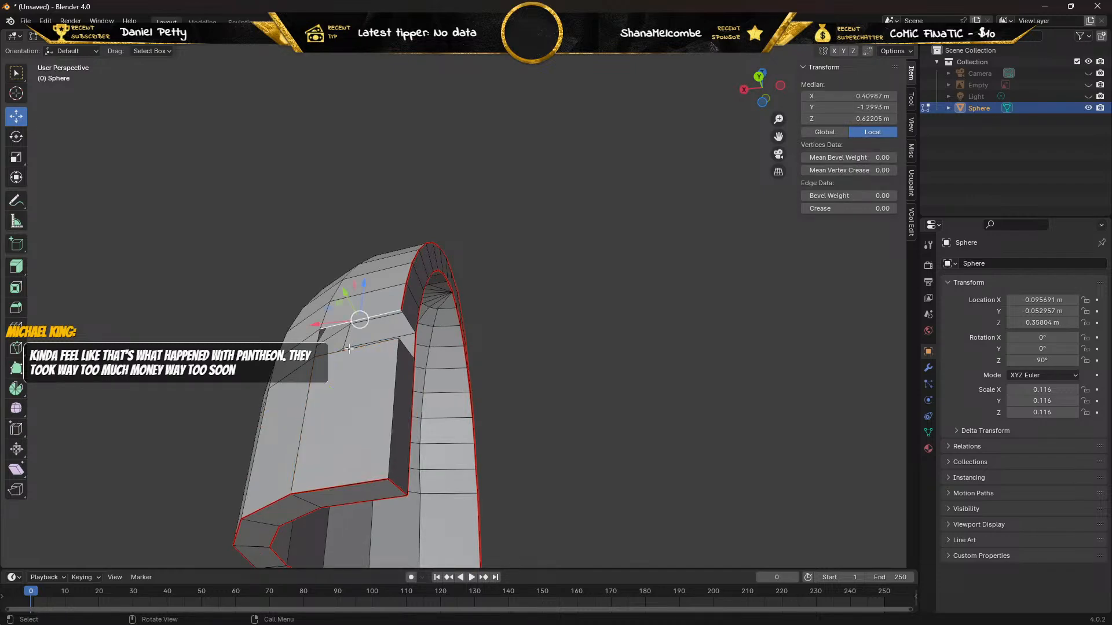
shift+click(348, 349)
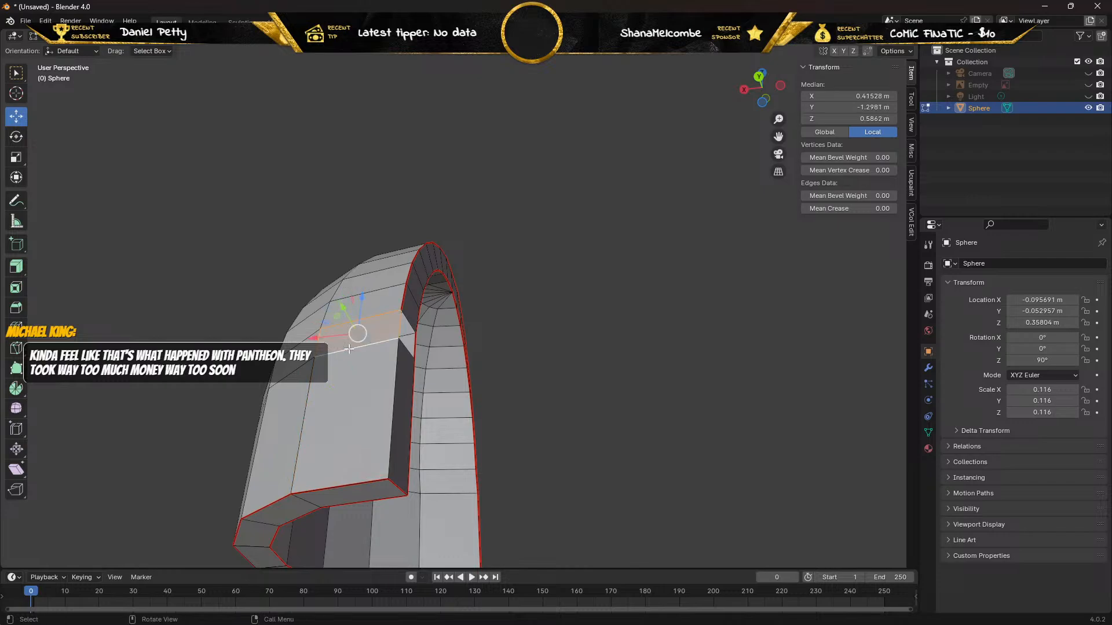
Fill the small remaining rim gap beside the new outer faces with a face and deselect everything.
middle_drag(349, 349, 259, 303)
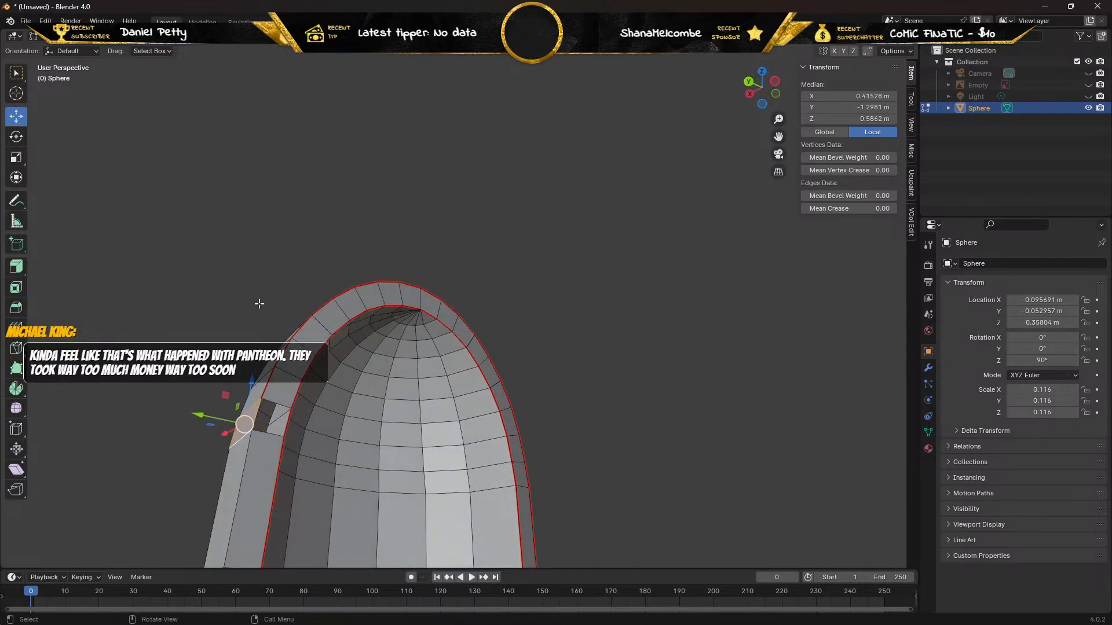
click(256, 413)
key(f)
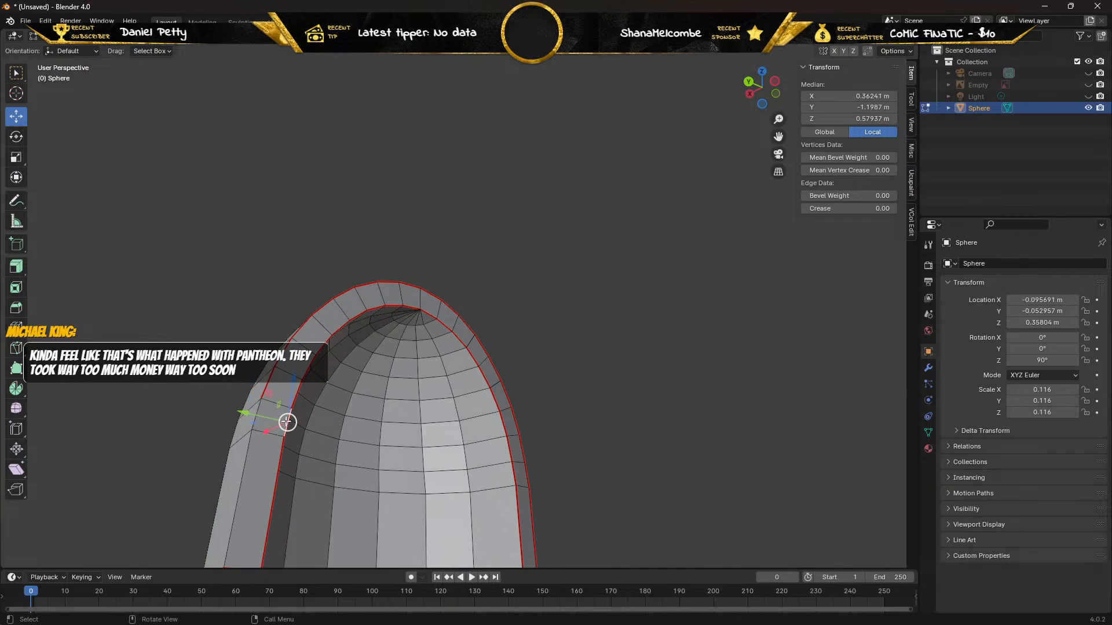
click(152, 376)
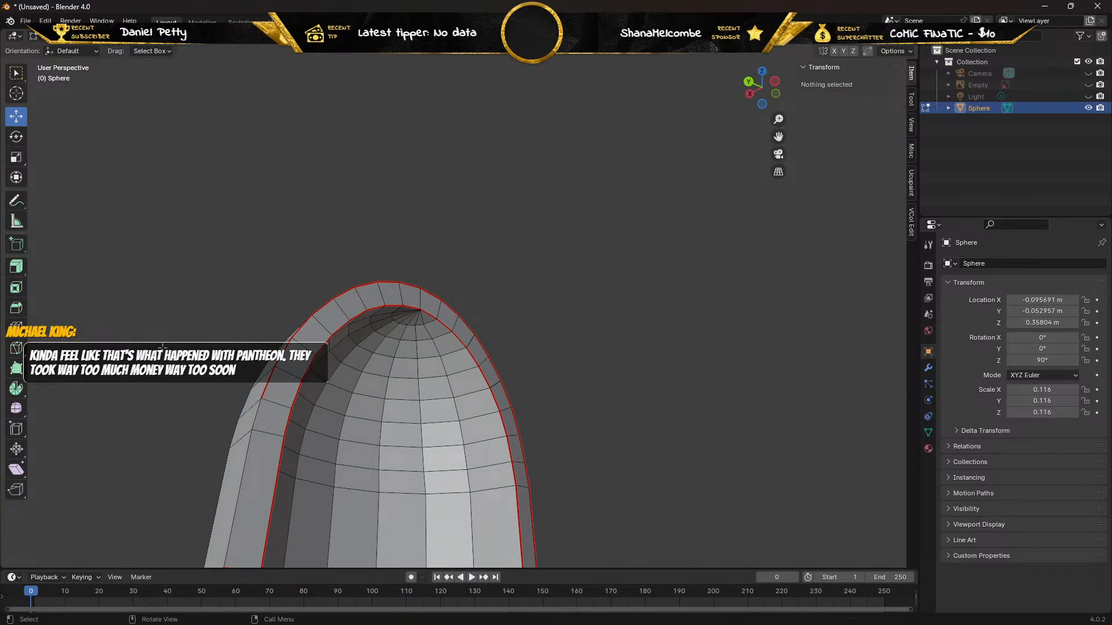
middle_drag(162, 347, 160, 227)
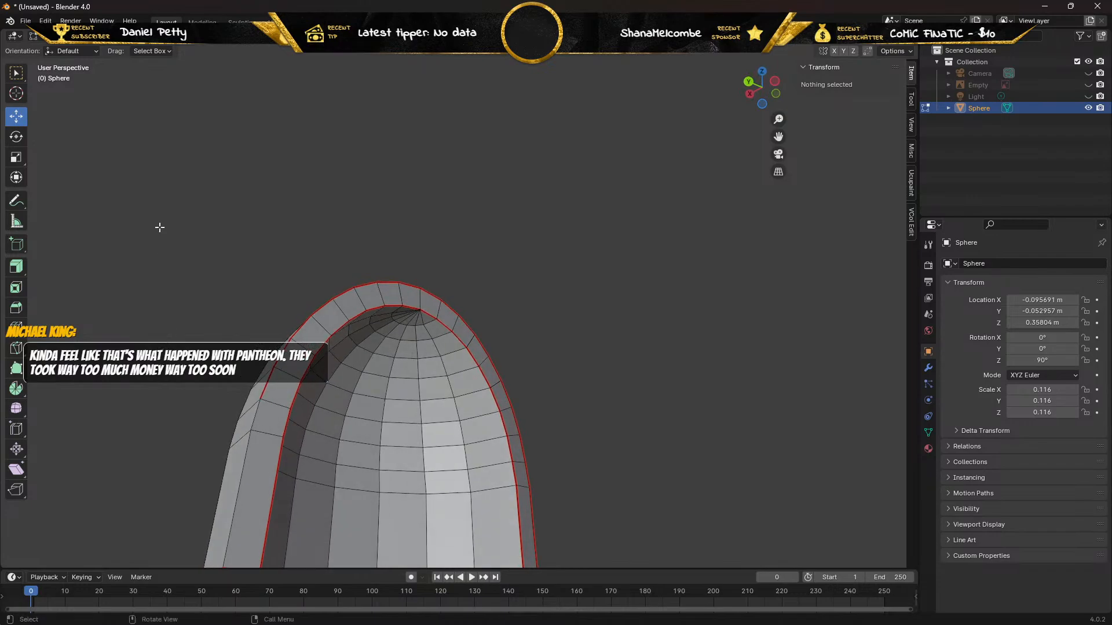
In vertex selection mode, try moving the outer vertex at the bottom of the newly filled rim face along Y.
click(97, 37)
click(251, 430)
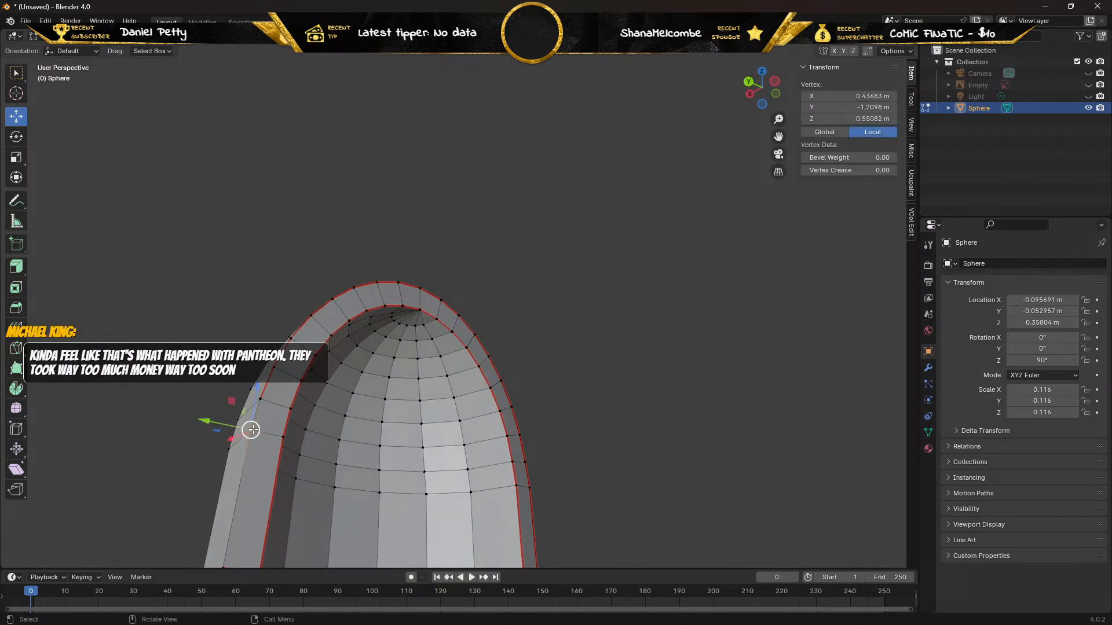
drag(204, 421, 181, 425)
middle_drag(181, 425, 193, 399)
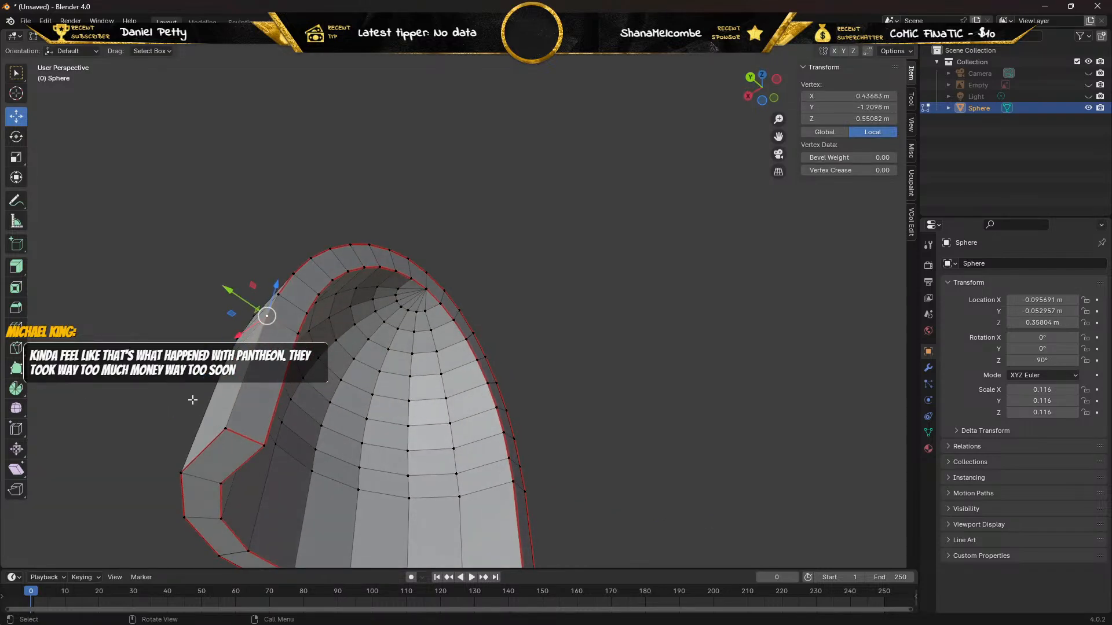
Pull the outer vertex at the rim's lower corner out about 0.0107 m along Y and delete it.
click(226, 430)
drag(184, 406, 131, 384)
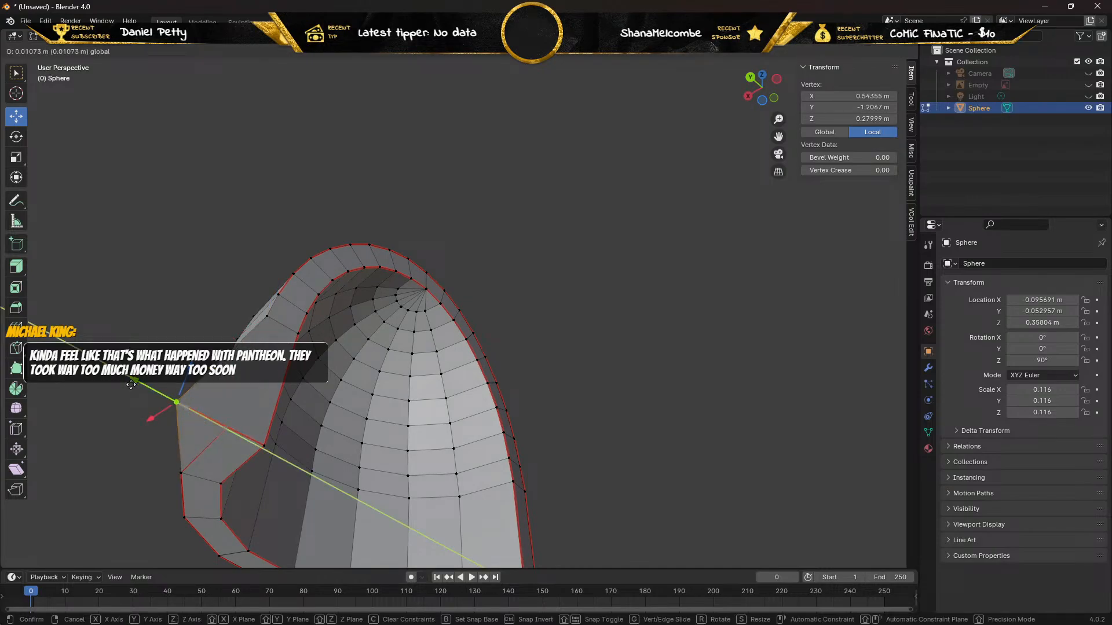
drag(131, 384, 132, 385)
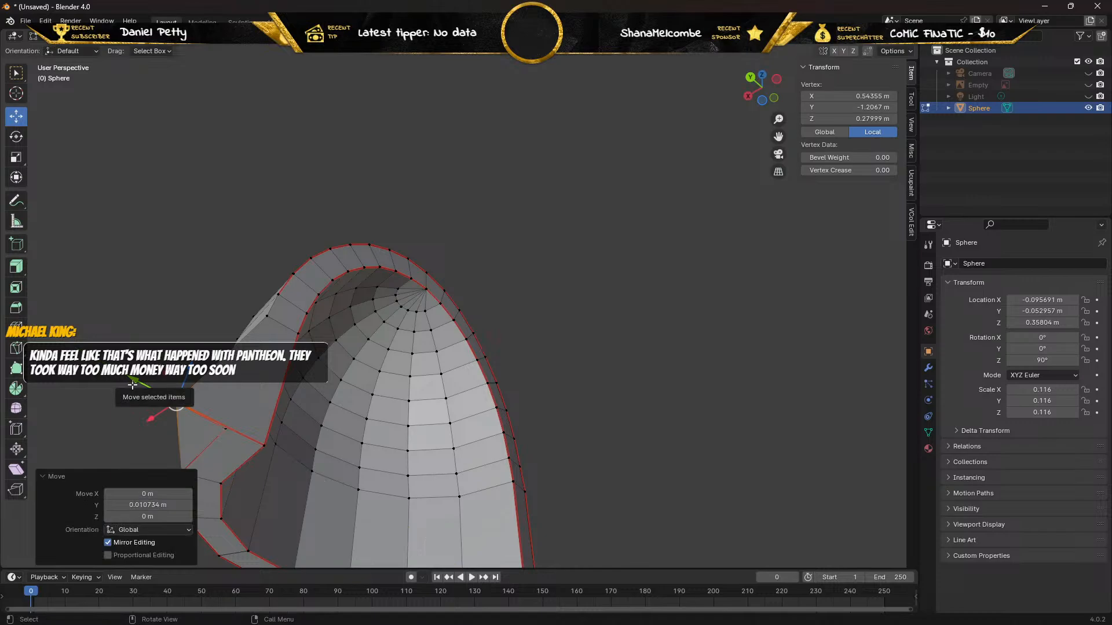
key(x)
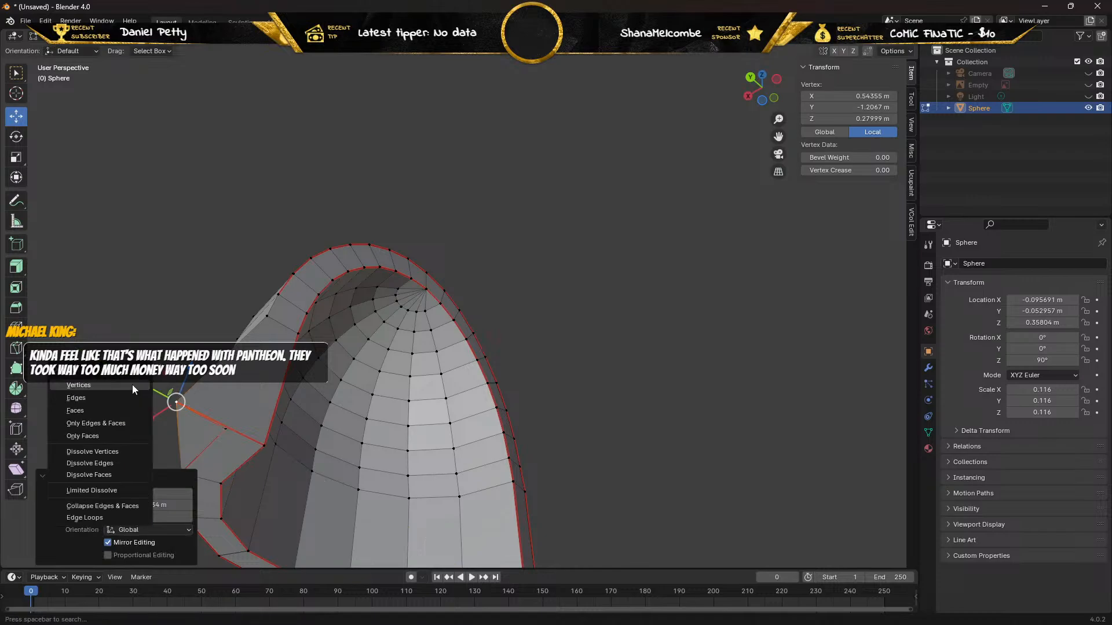
click(132, 384)
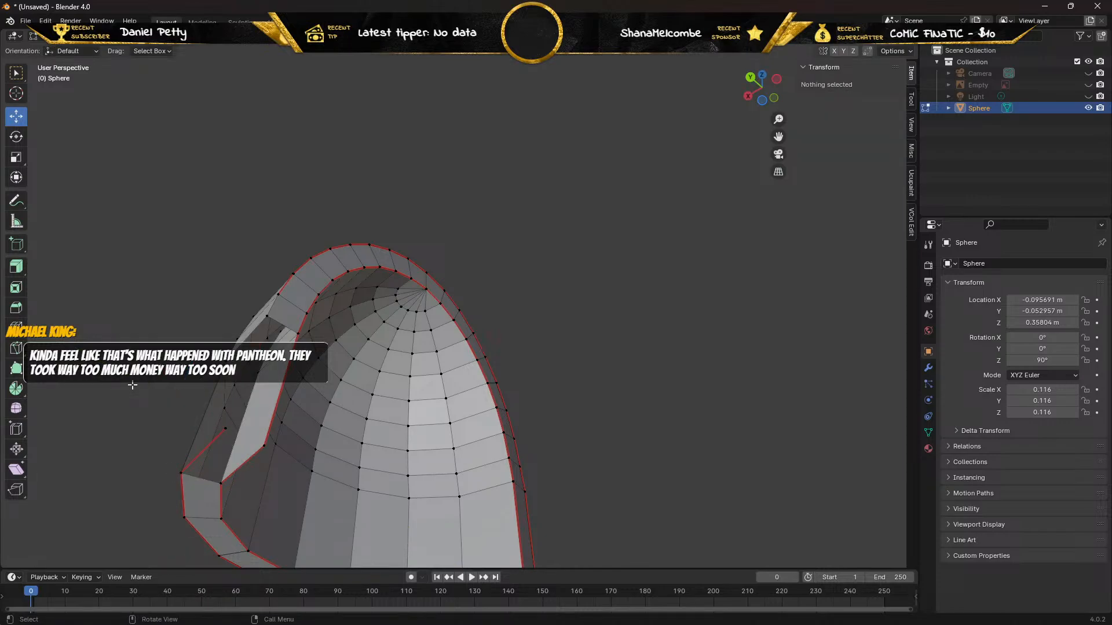
In edge selection mode, fill the bottom rim gap with a face between the loose outer edge and the inner edge.
middle_drag(135, 385, 291, 364)
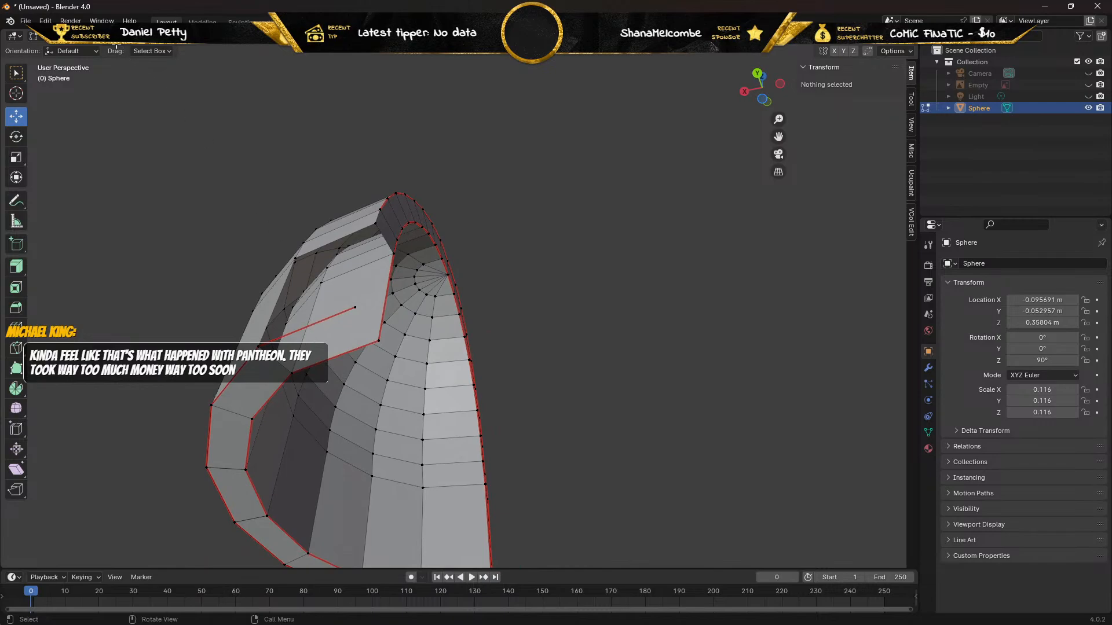
key(2)
click(321, 322)
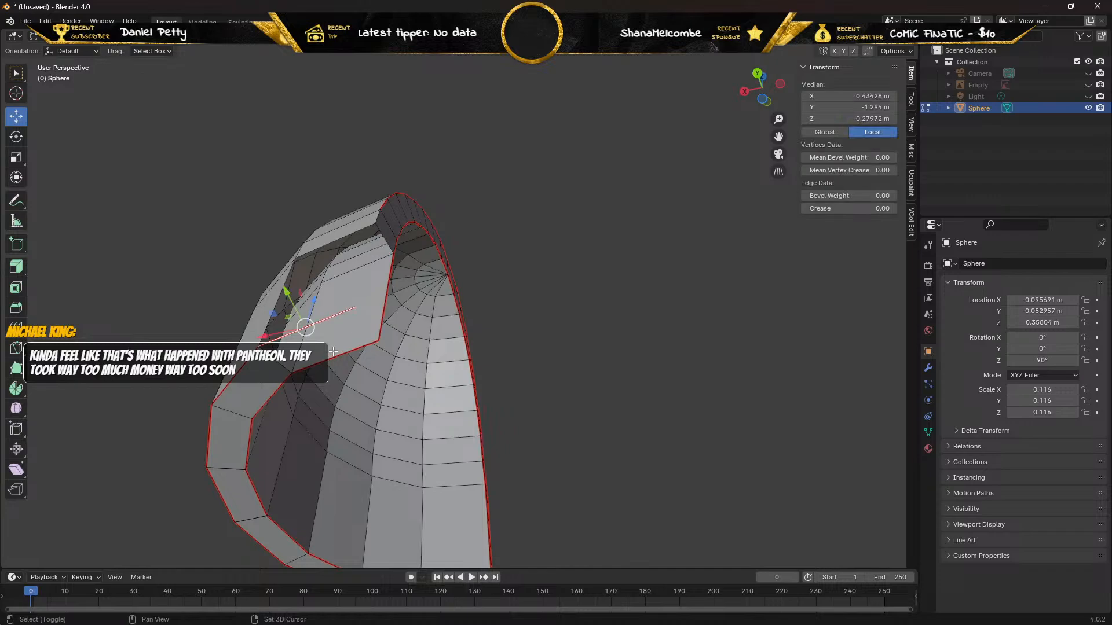
shift+click(336, 355)
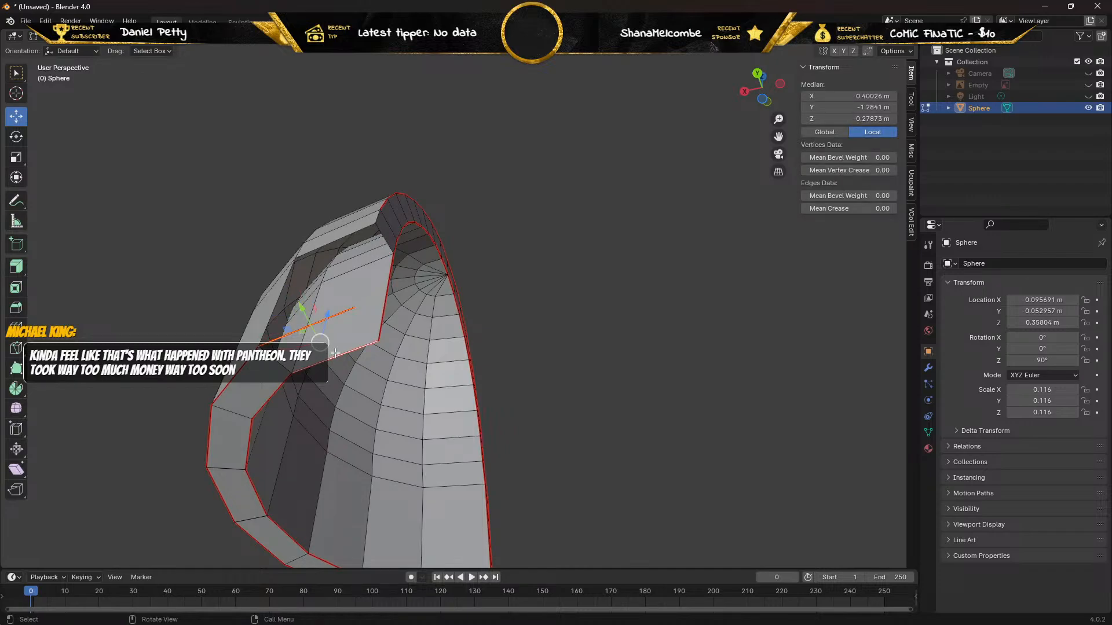
Fill the outer wall gap with a face between its upper and lower edges, and close the adjoining side rim gap with another face.
click(330, 244)
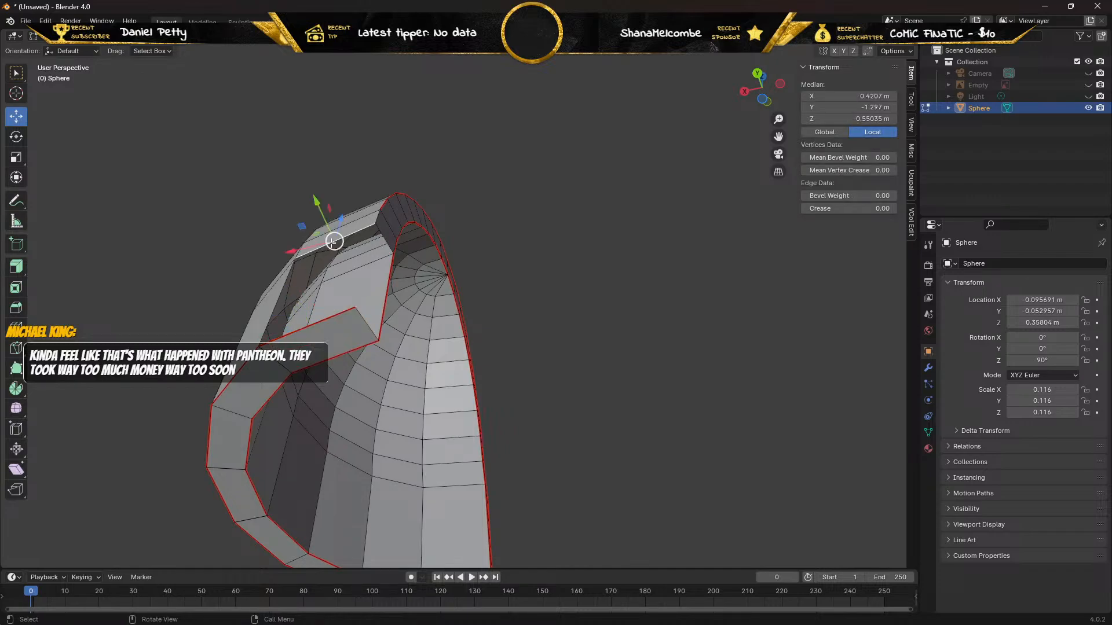
shift+click(304, 327)
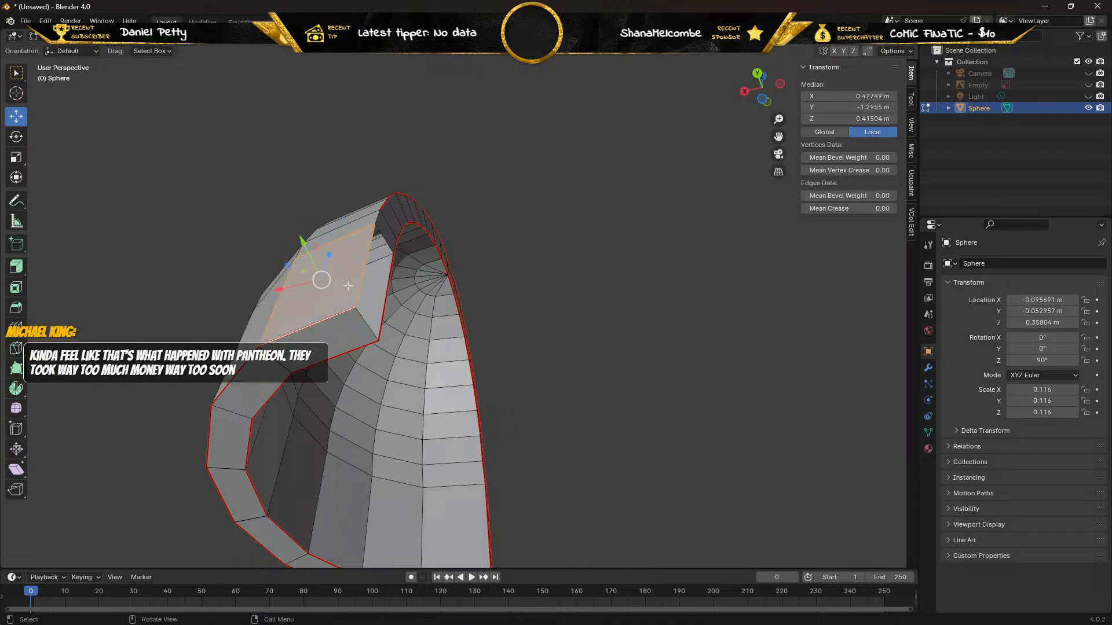
click(362, 278)
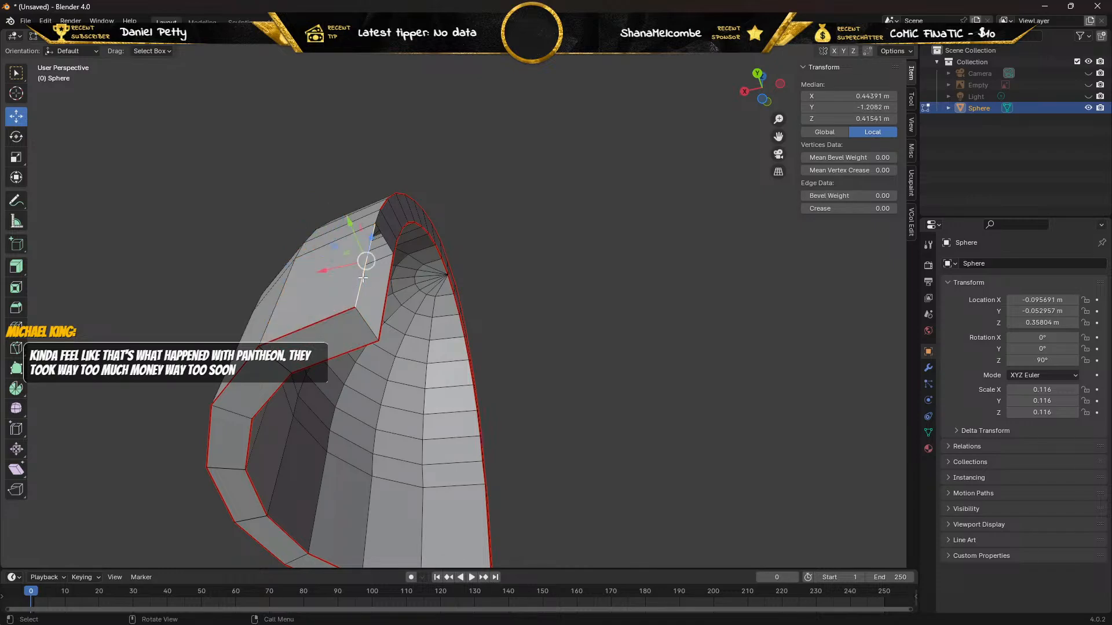
shift+click(383, 305)
middle_drag(421, 270, 348, 272)
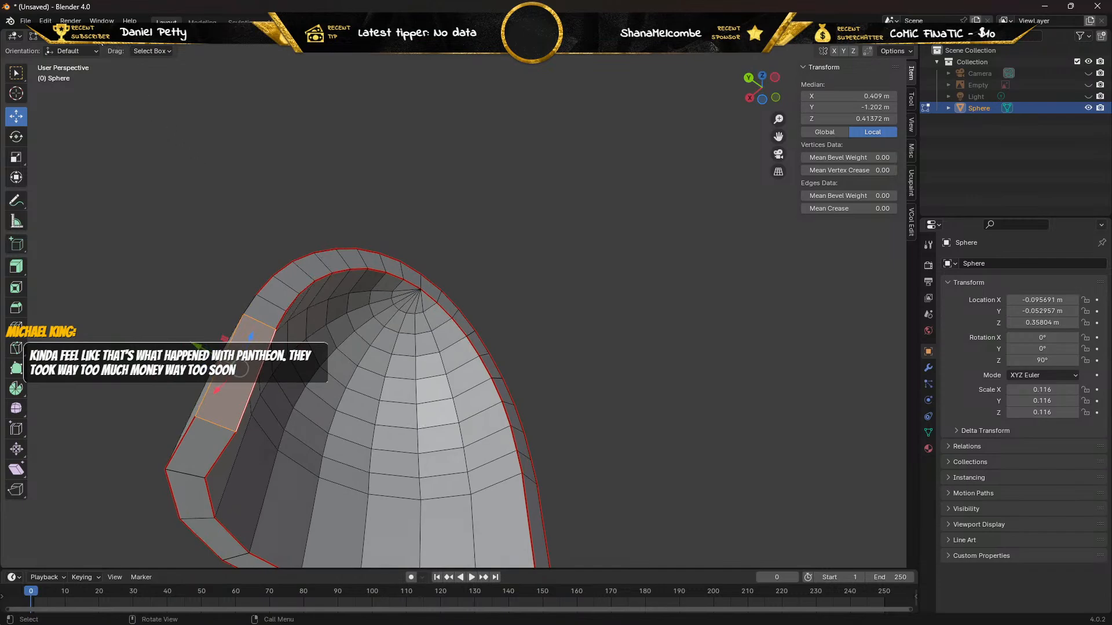
In vertex selection mode, try moving the corner vertices of the new side rim face along Y, undoing each move.
key(1)
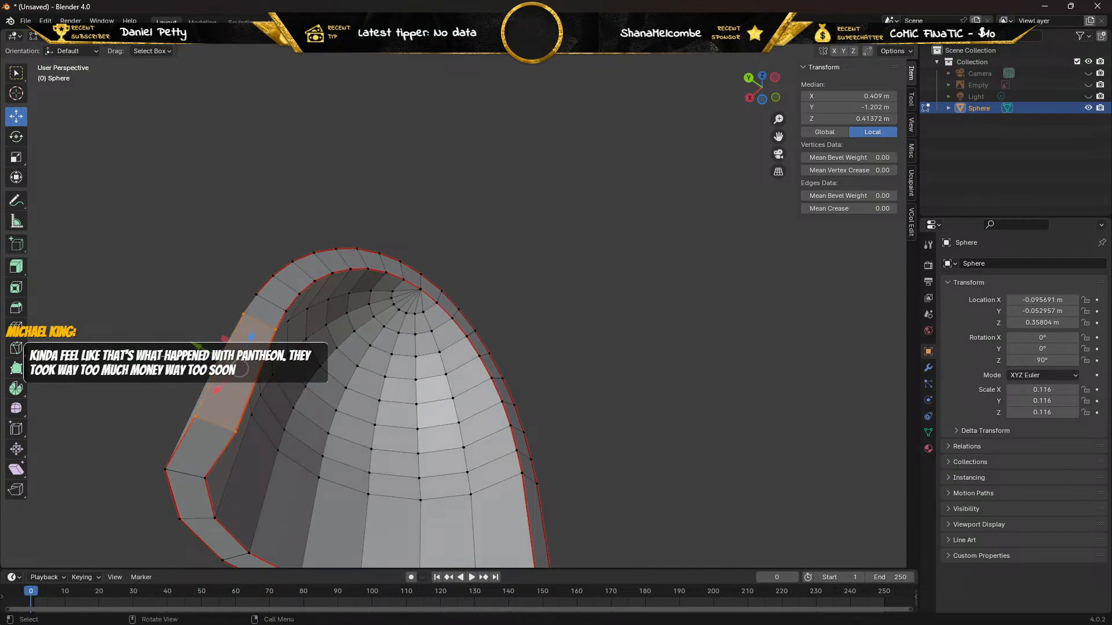
click(194, 418)
drag(152, 397, 175, 408)
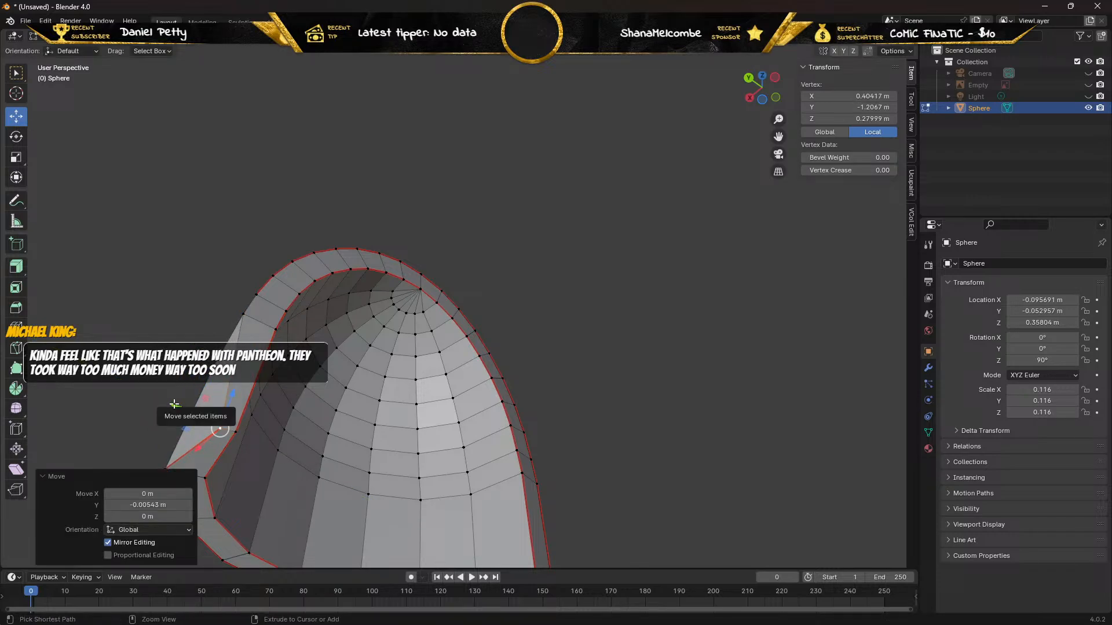
key(ctrl+z)
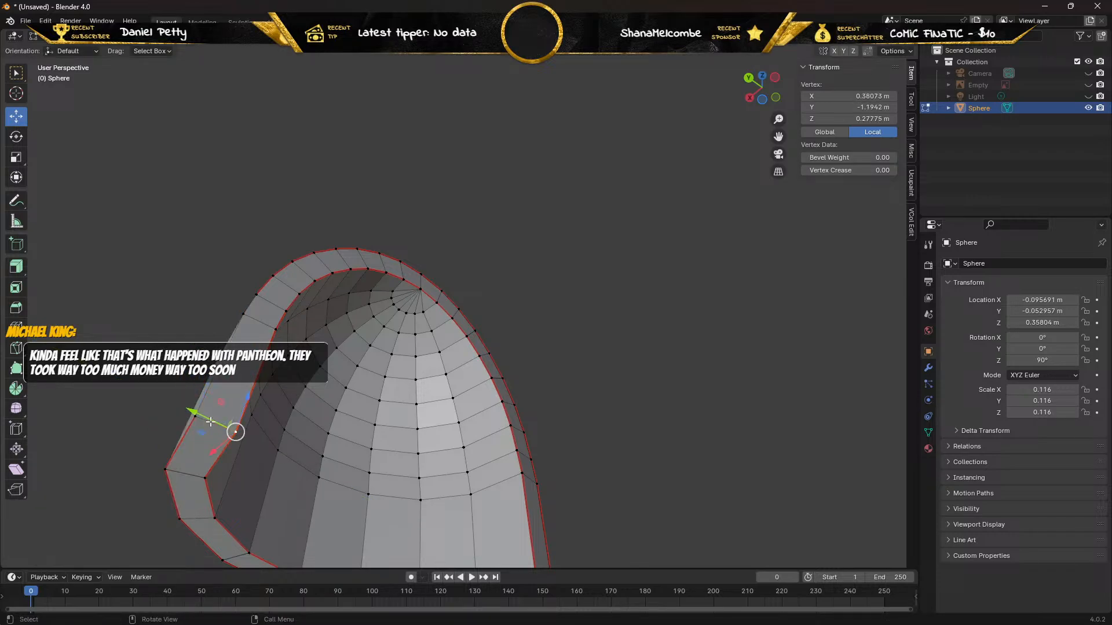
drag(195, 411, 170, 401)
key(ctrl+z)
click(275, 329)
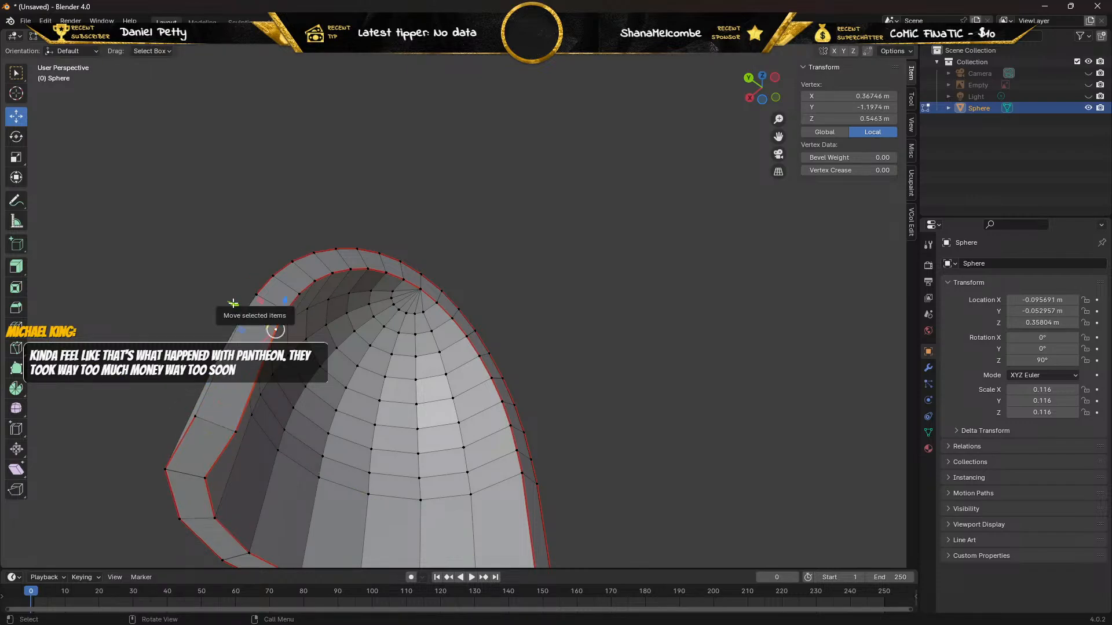
drag(233, 306, 217, 298)
key(ctrl+z)
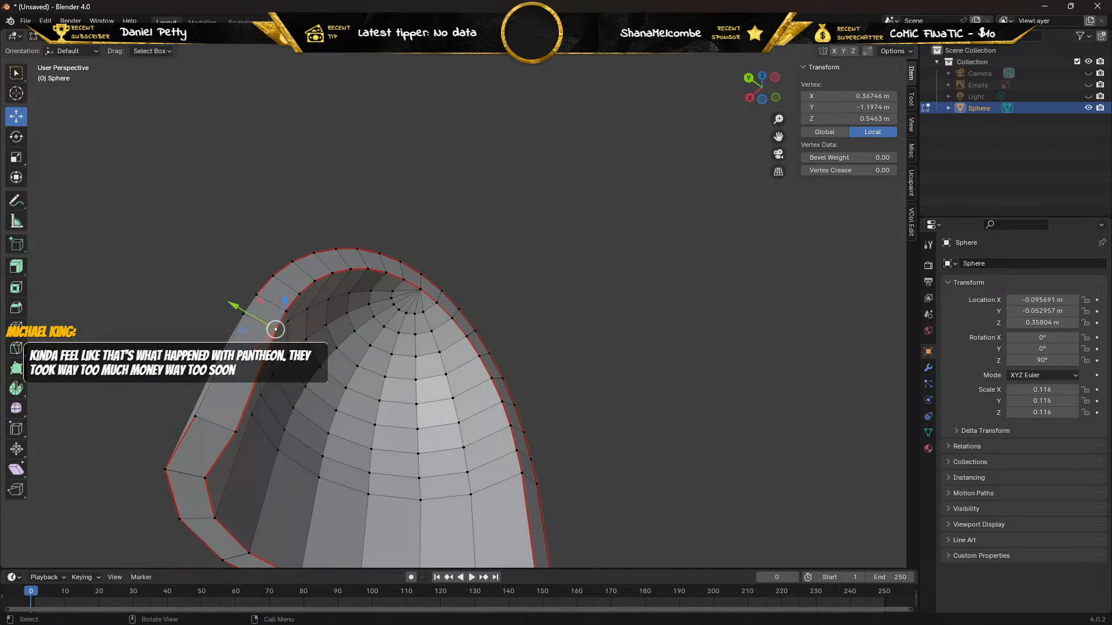
In edge selection mode, mark the unmarked outer rim edges beside the newly filled faces as a seam.
key(2)
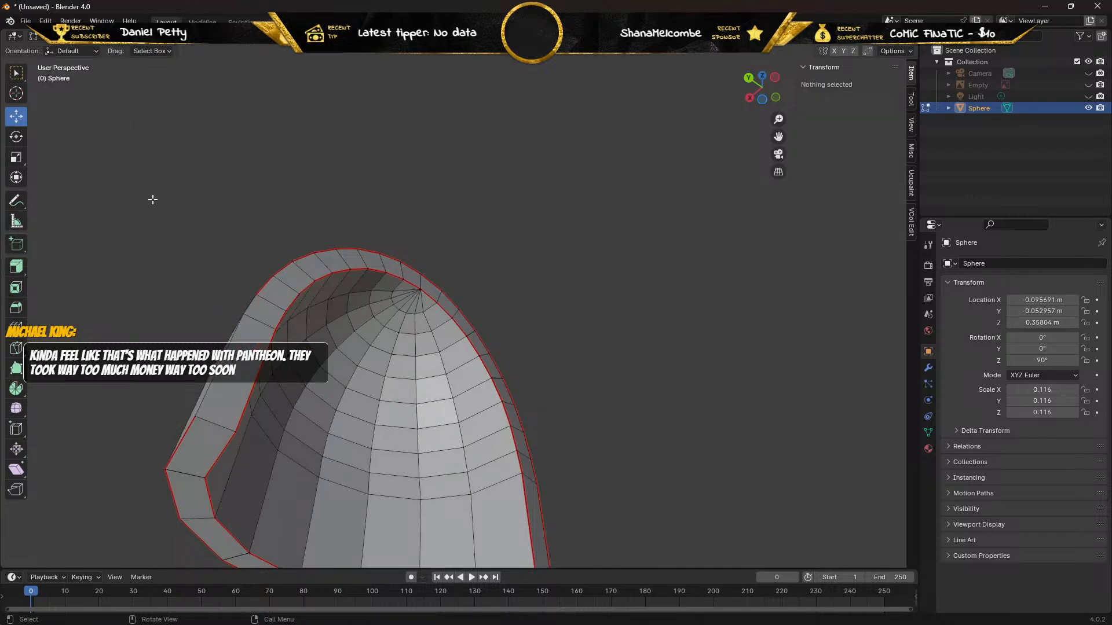
click(250, 309)
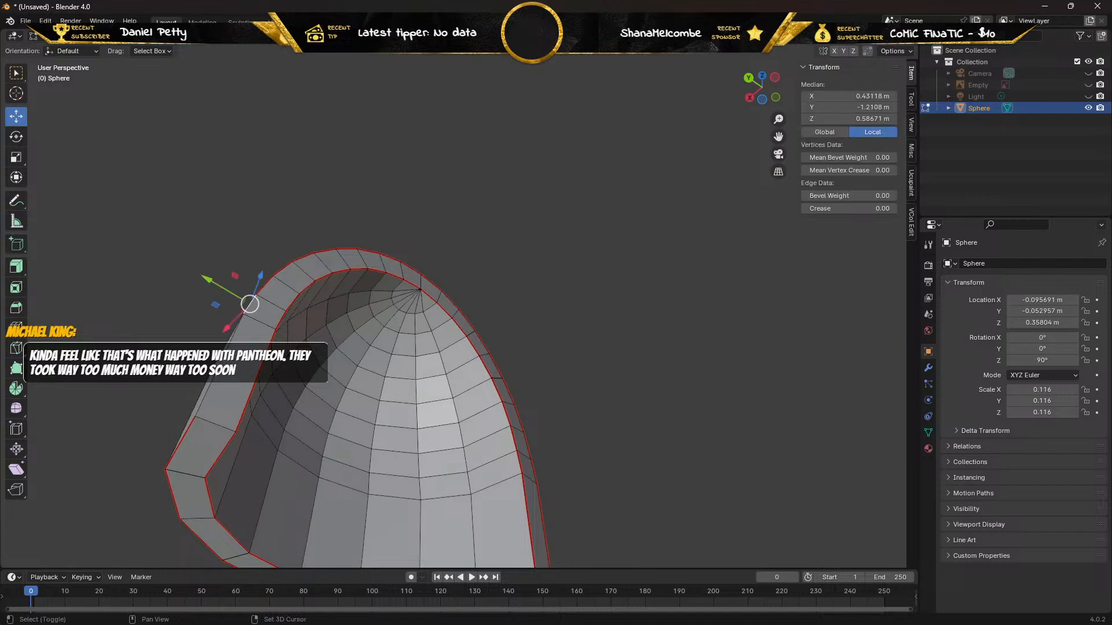
shift+click(235, 335)
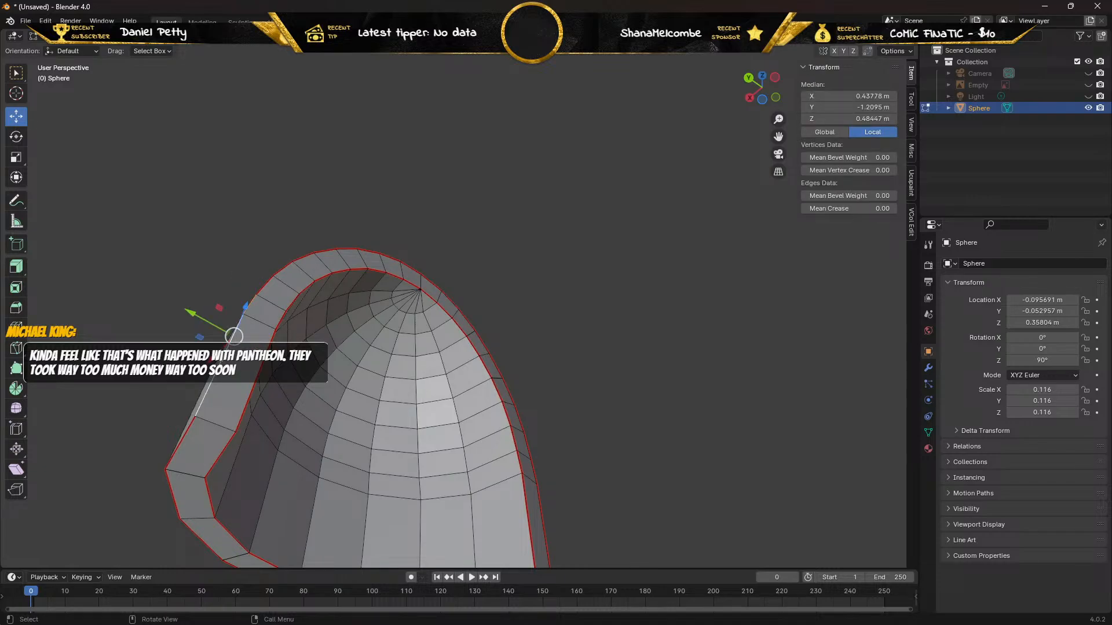
key(ctrl+e)
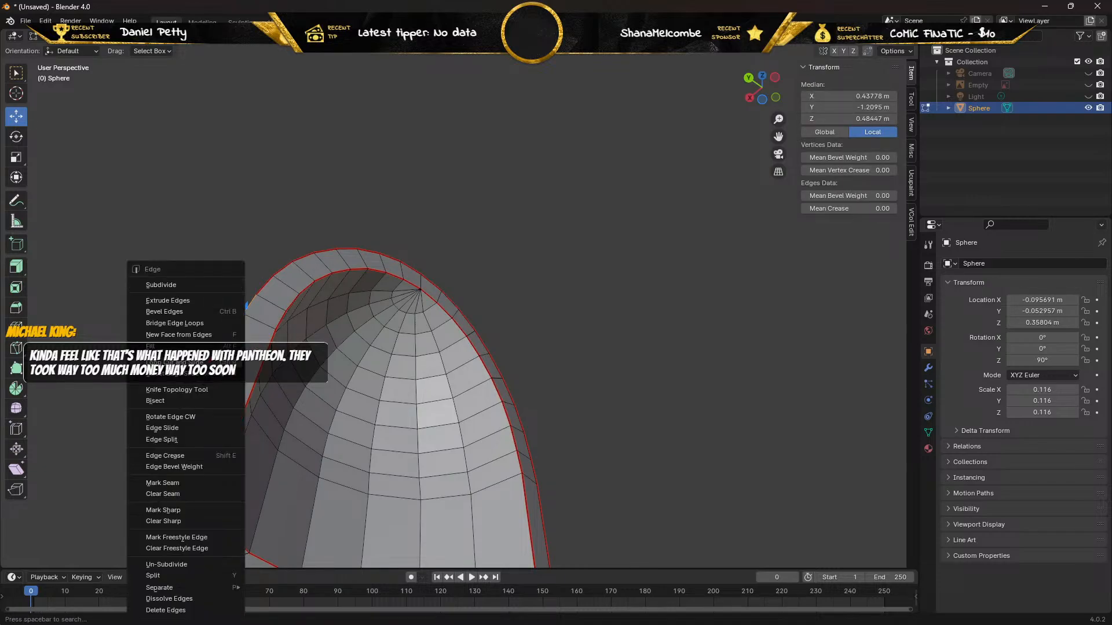
click(175, 483)
Mark the short crosswise rim edge at the corner of the newly filled faces as a seam.
middle_drag(294, 238, 265, 249)
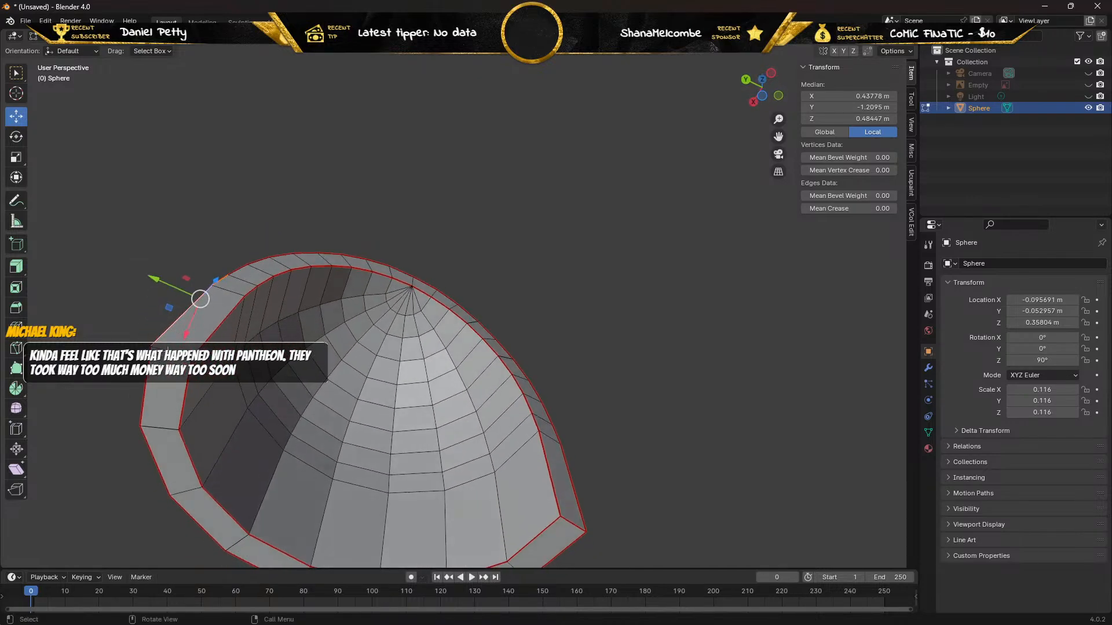
click(168, 350)
right_click(168, 350)
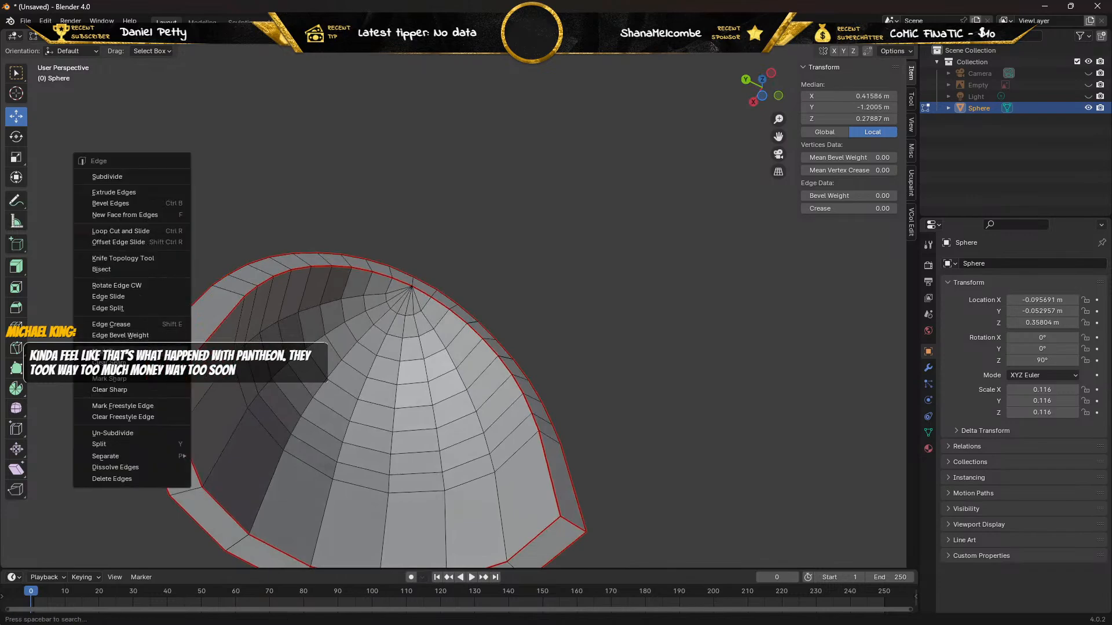
click(168, 352)
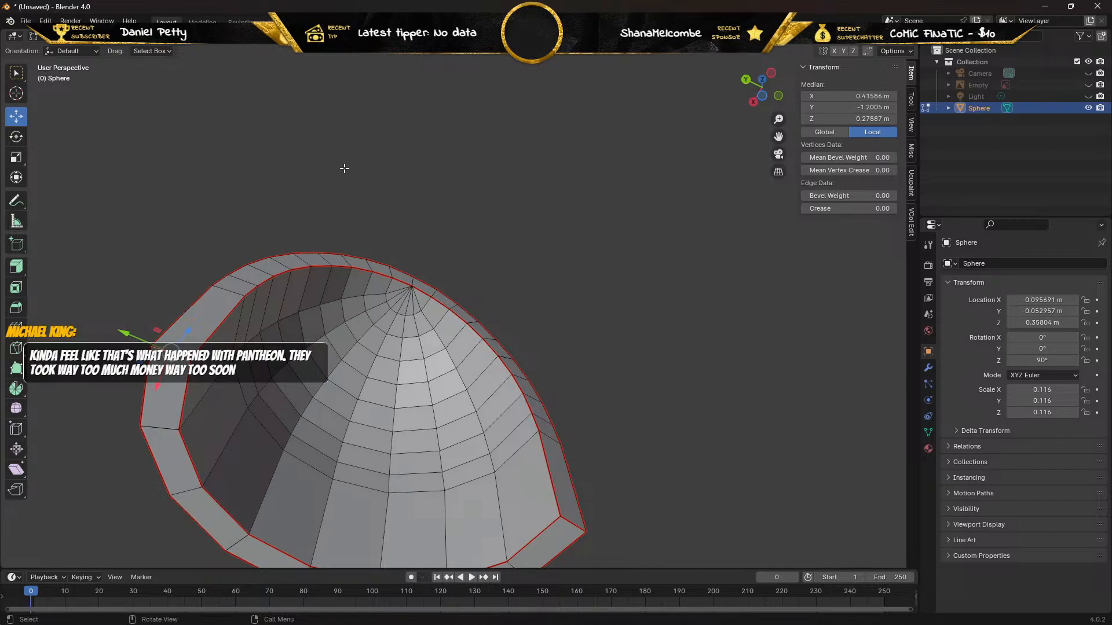
In vertex selection mode, pull the outer corner vertex on the opposite side of the rim outward along Y and delete it.
middle_drag(355, 160, 295, 166)
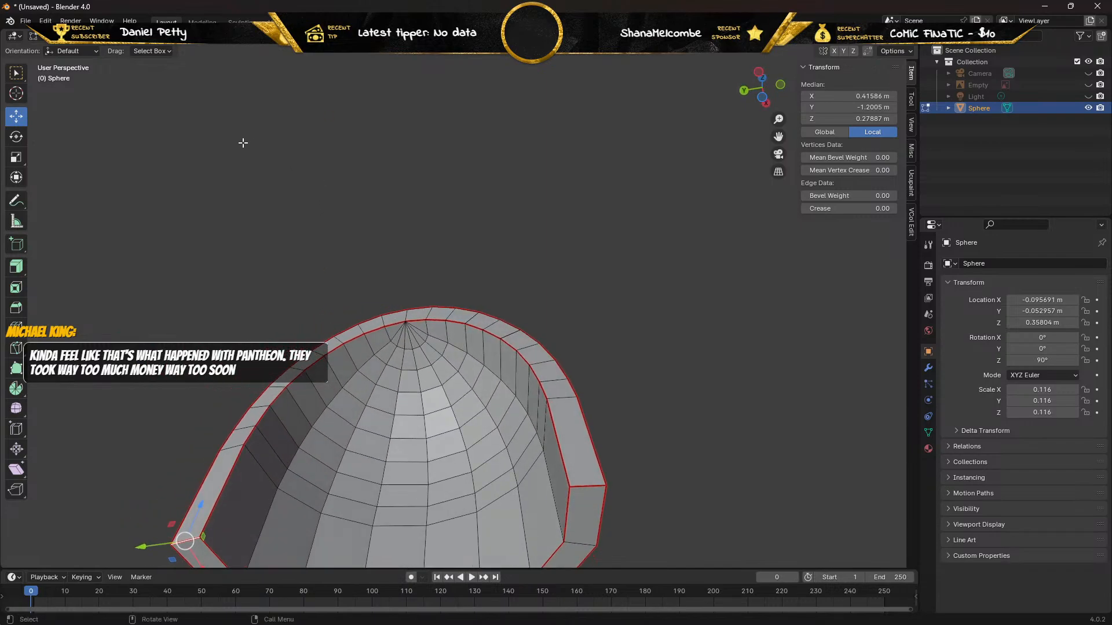
key(1)
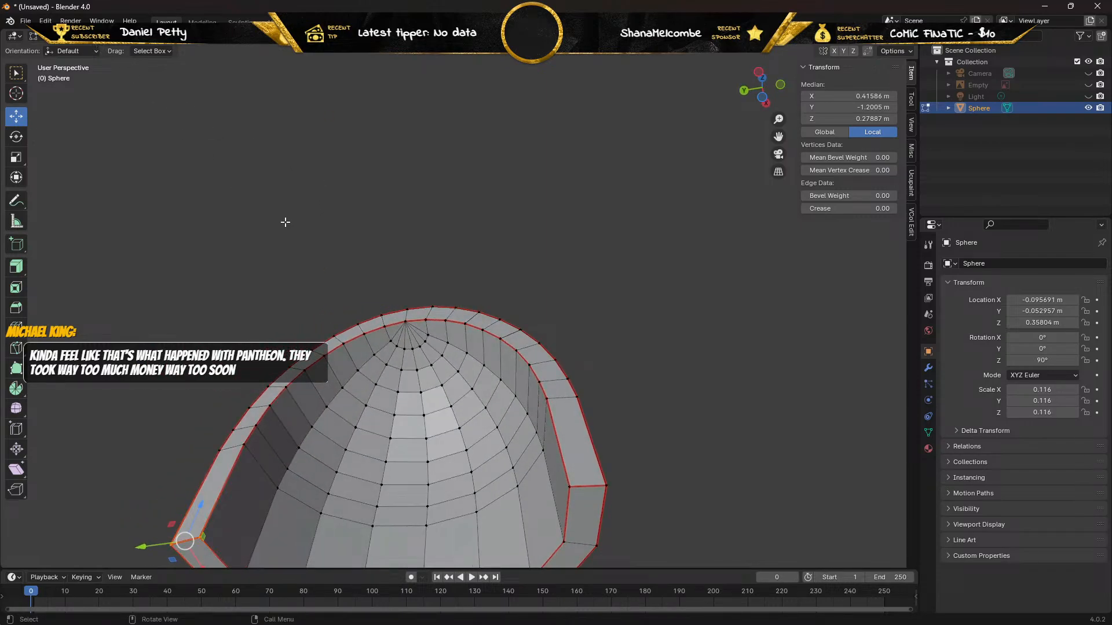
click(606, 487)
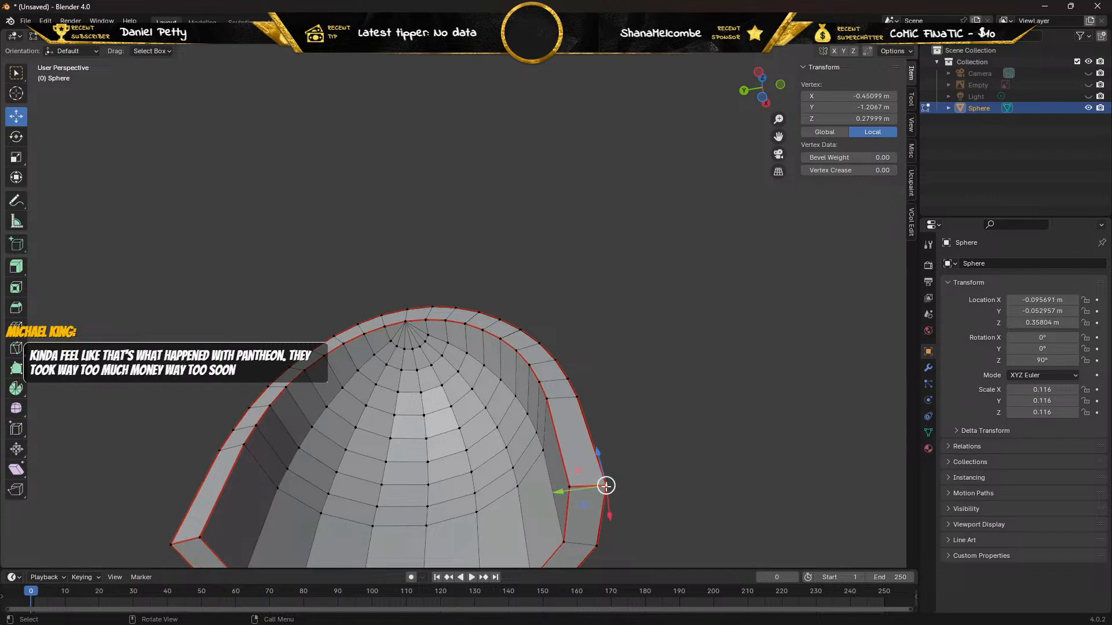
drag(568, 491, 593, 491)
key(x)
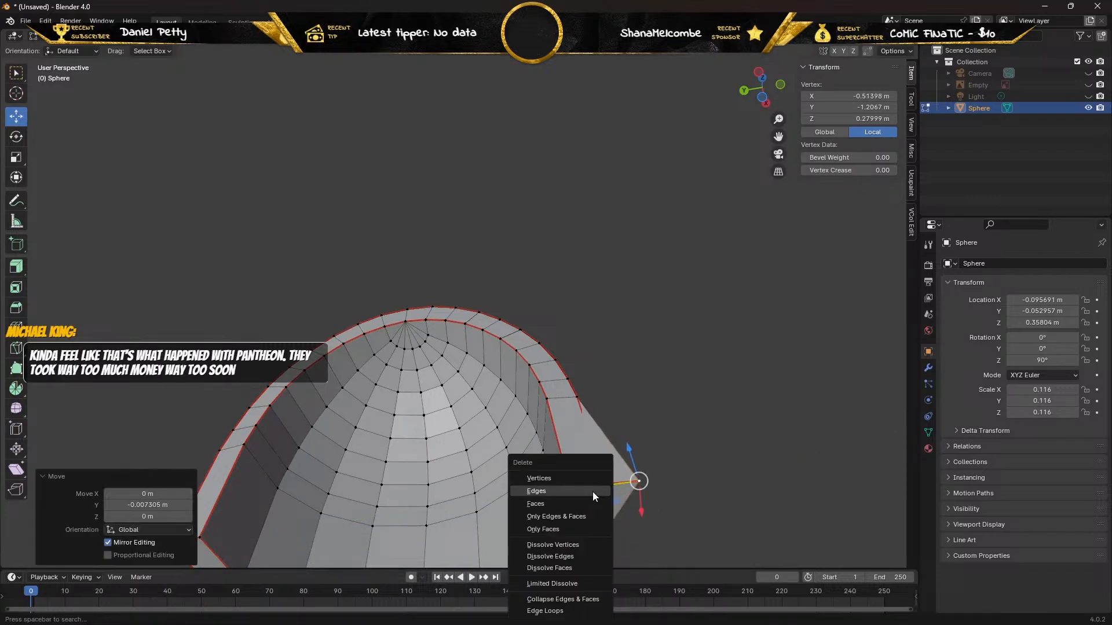
click(579, 475)
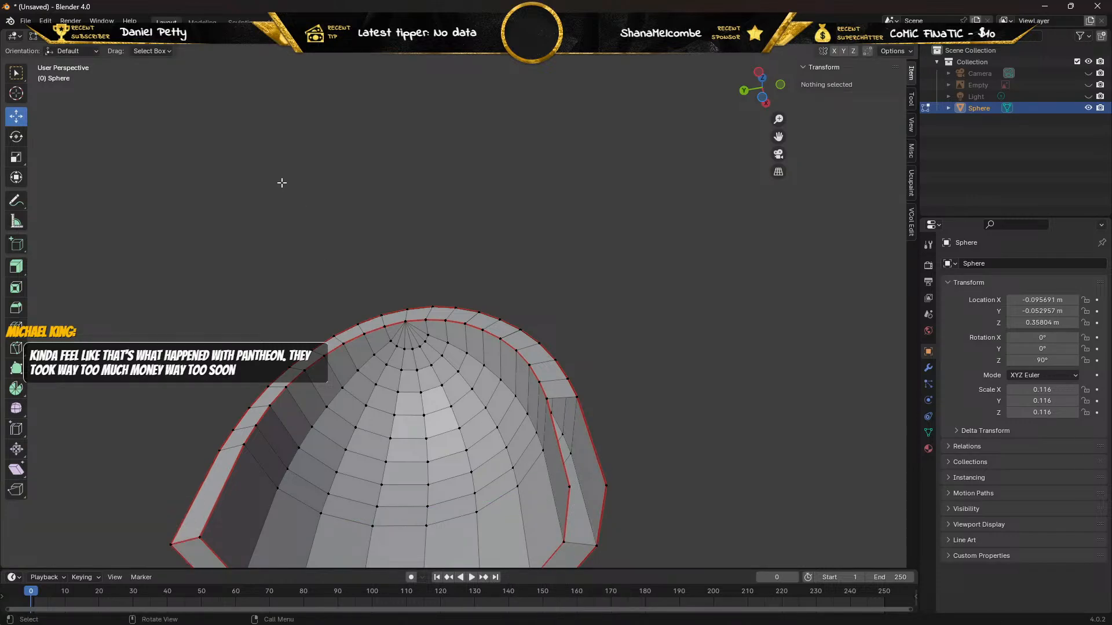
In edge selection mode, fill the bottom and side rim gaps with faces between their inner and outer edges.
key(2)
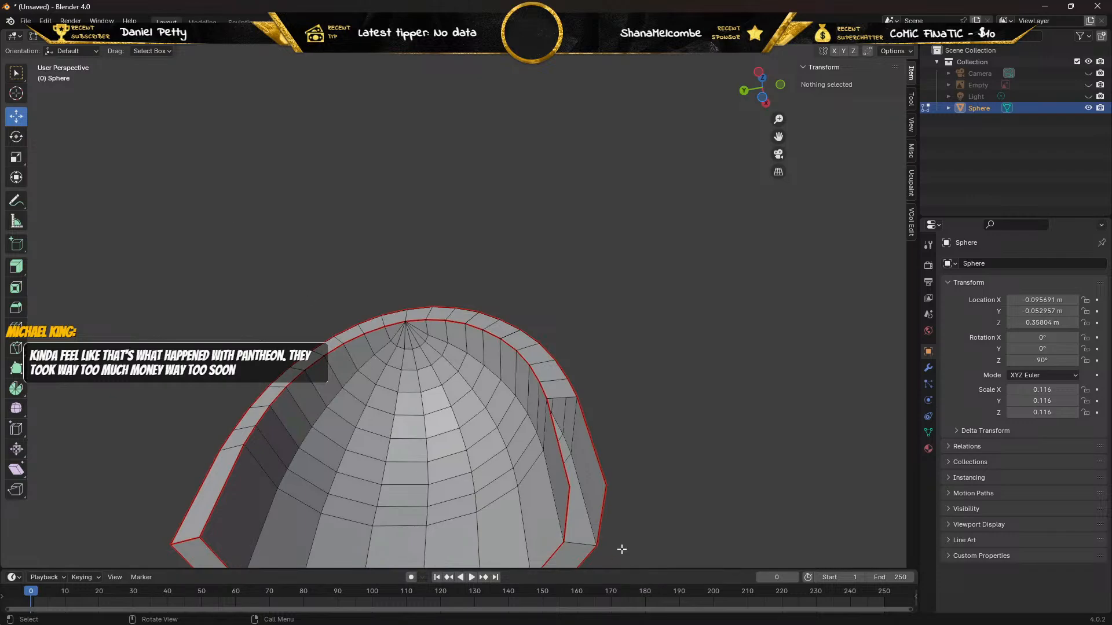
click(567, 524)
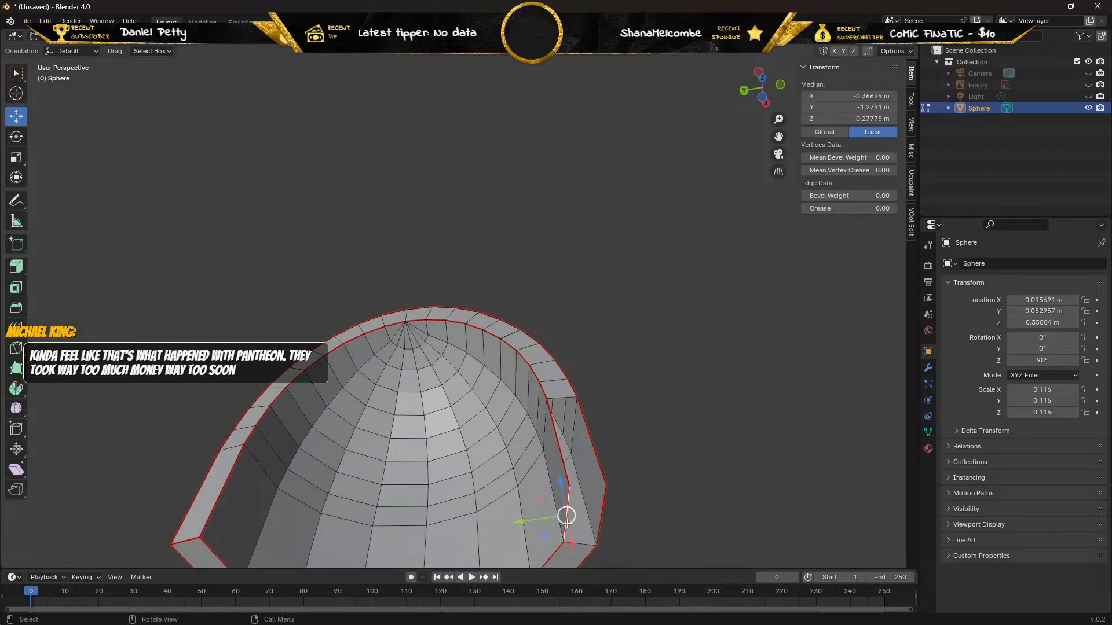
shift+click(602, 522)
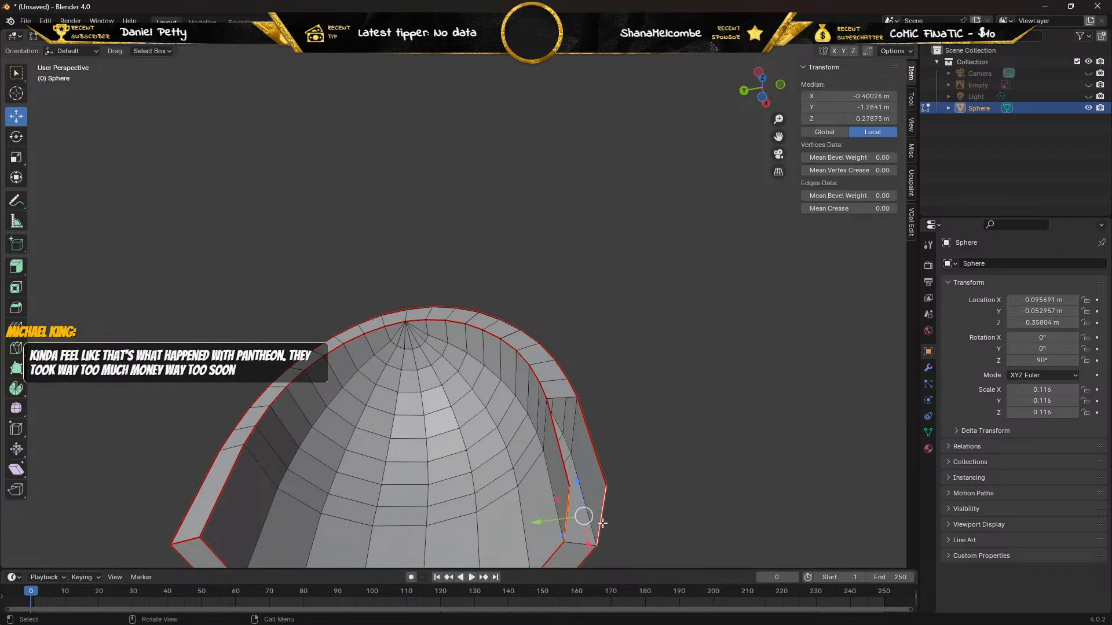
key(f)
click(565, 462)
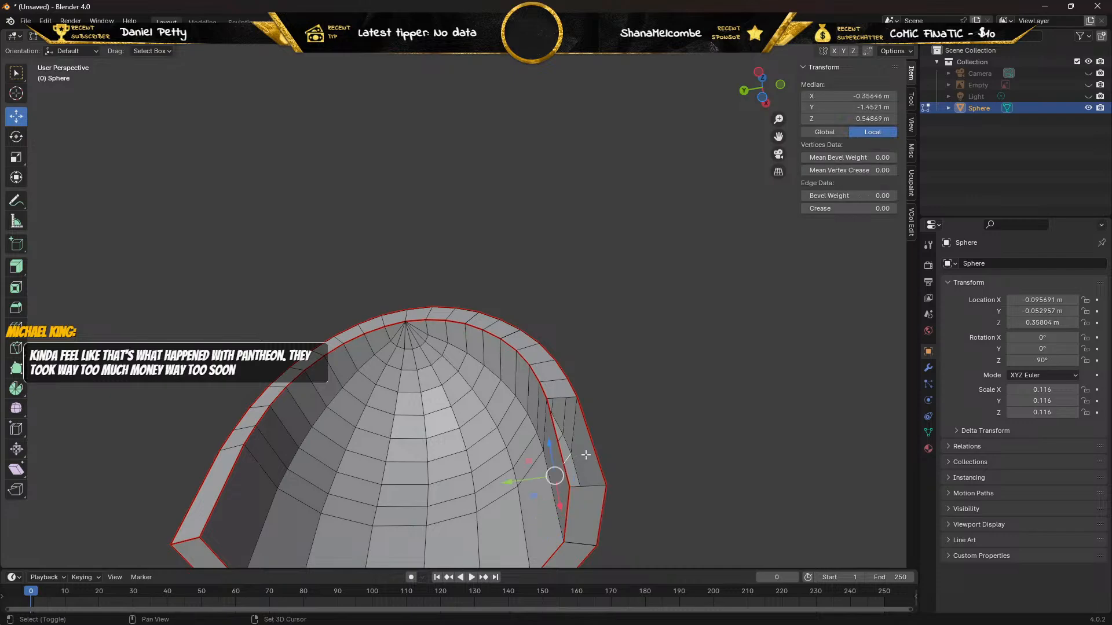
click(560, 447)
click(556, 459)
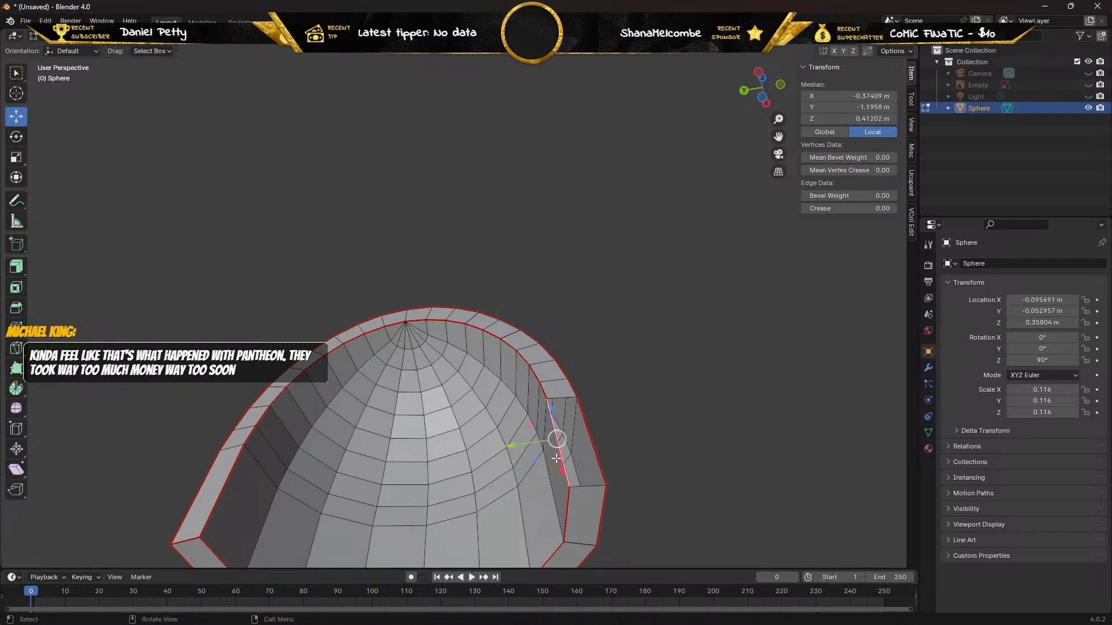
shift+click(593, 451)
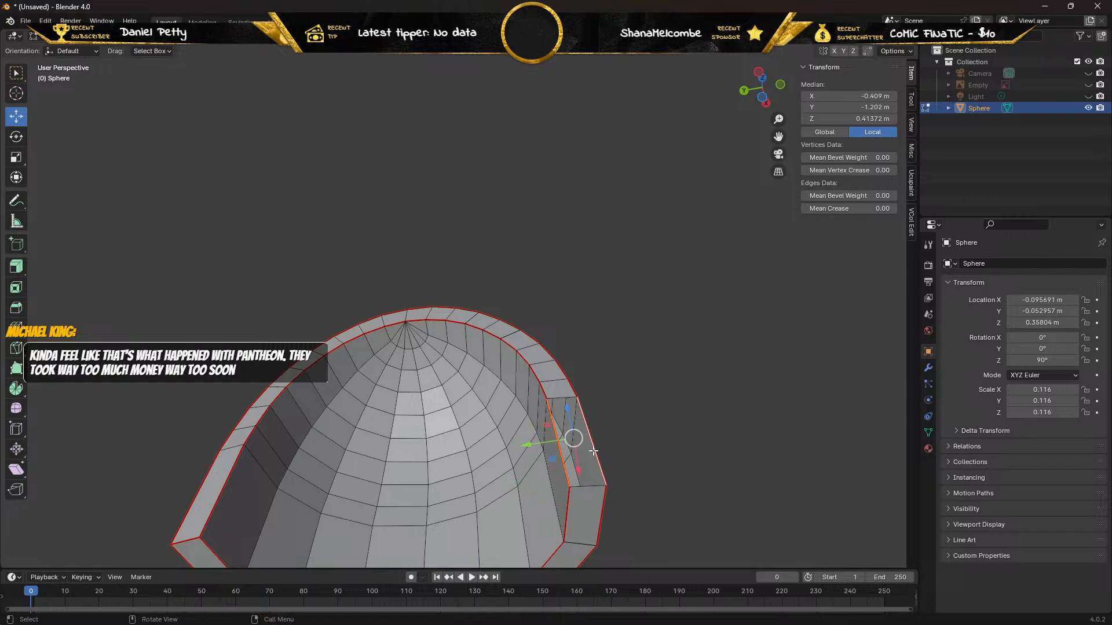
key(f)
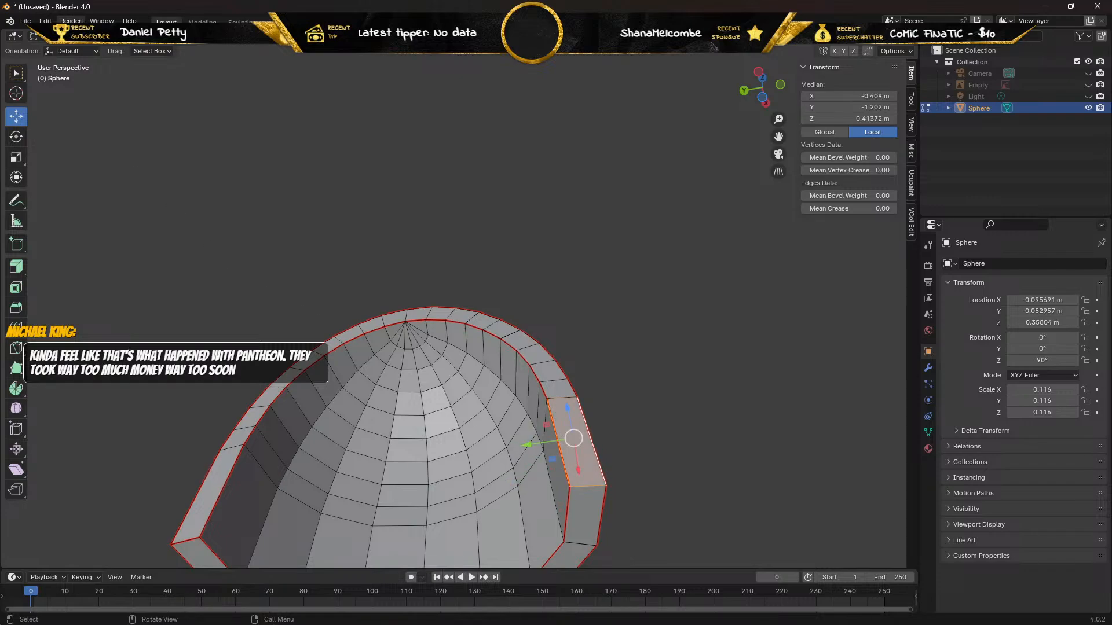
Mark the crosswise edge between the two new rim faces as a seam.
click(590, 488)
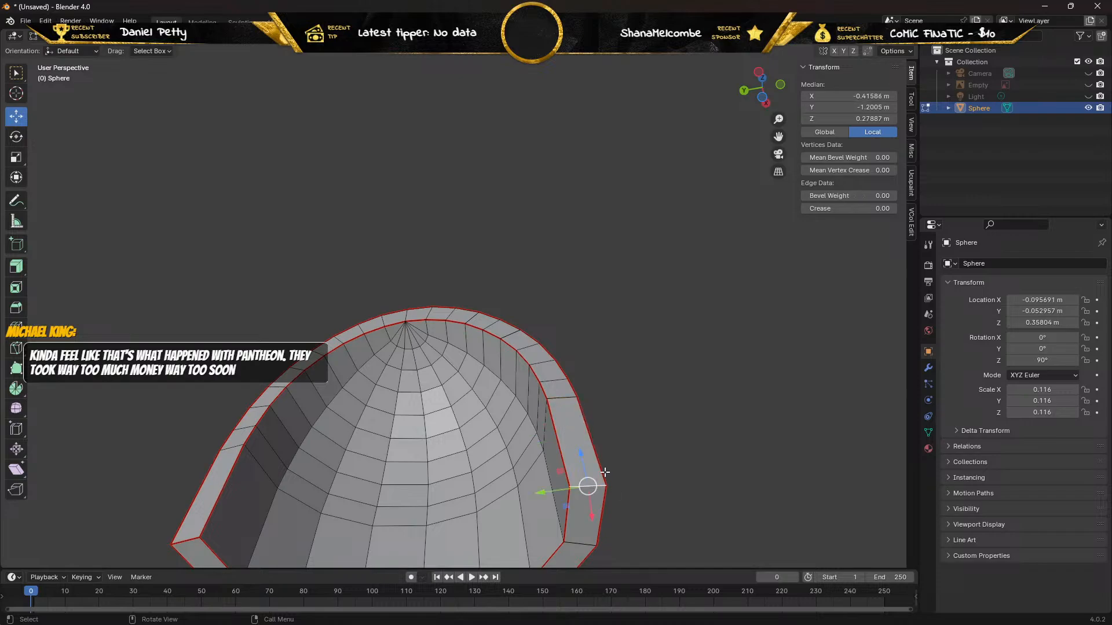
key(ctrl+e)
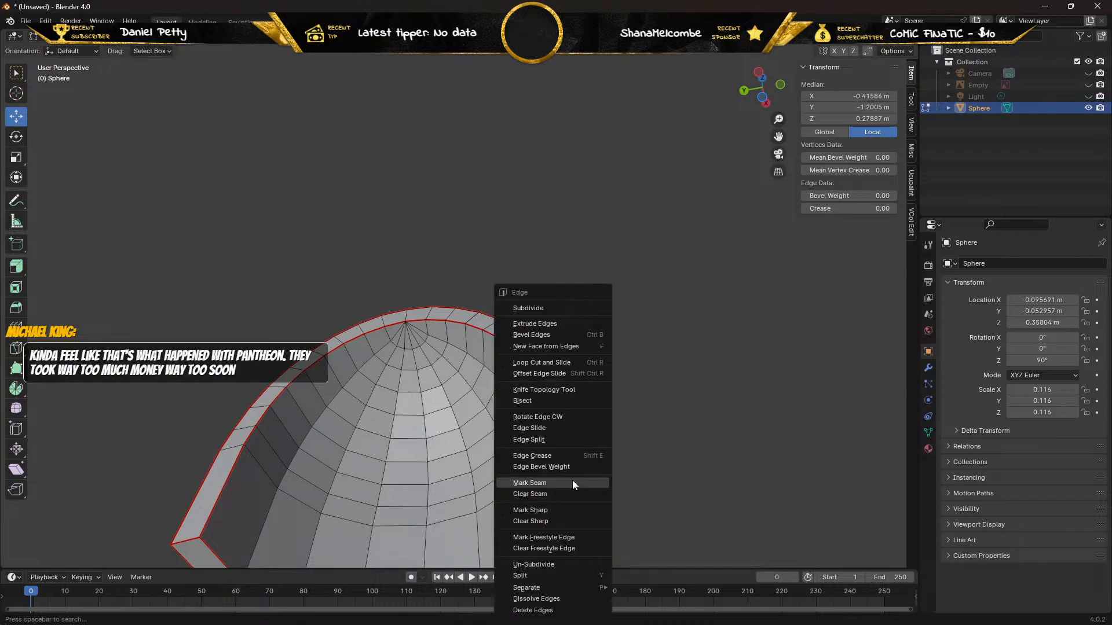
click(572, 482)
In vertex selection mode, try moving the outer vertex at the upper end of the side rim face along Y, and undo the move.
middle_drag(651, 418, 642, 434)
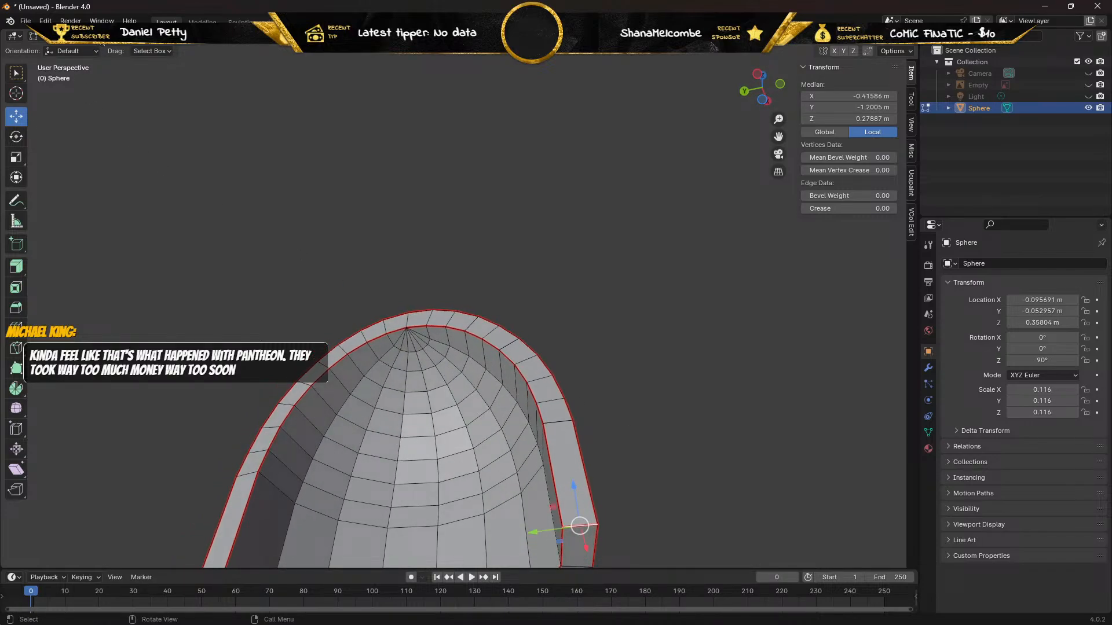
click(100, 37)
click(572, 418)
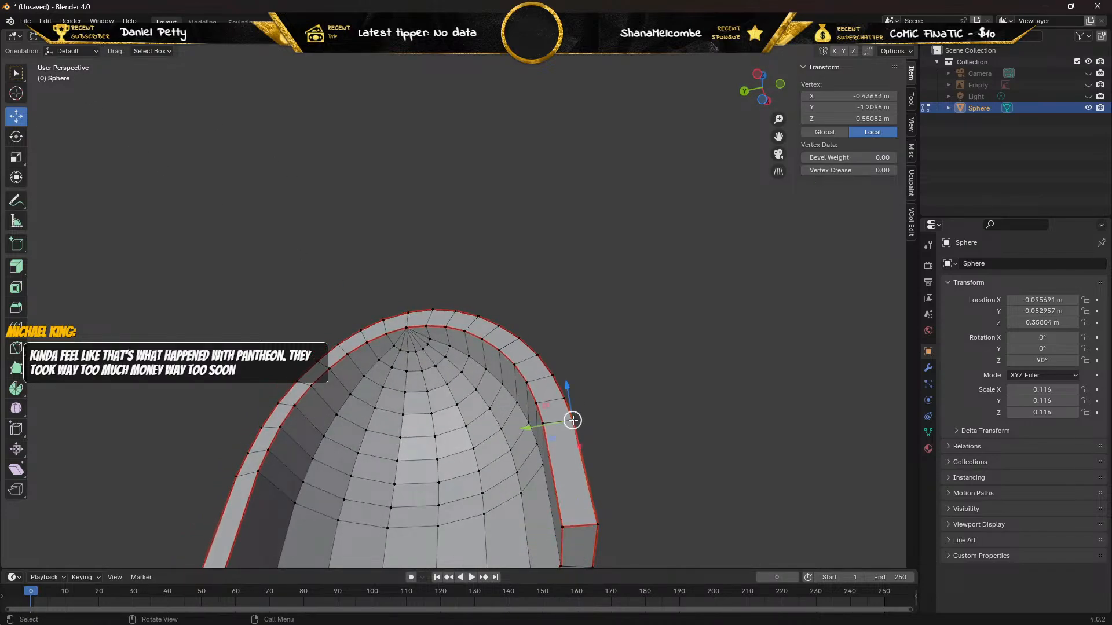
drag(526, 426, 531, 424)
middle_drag(539, 406, 503, 423)
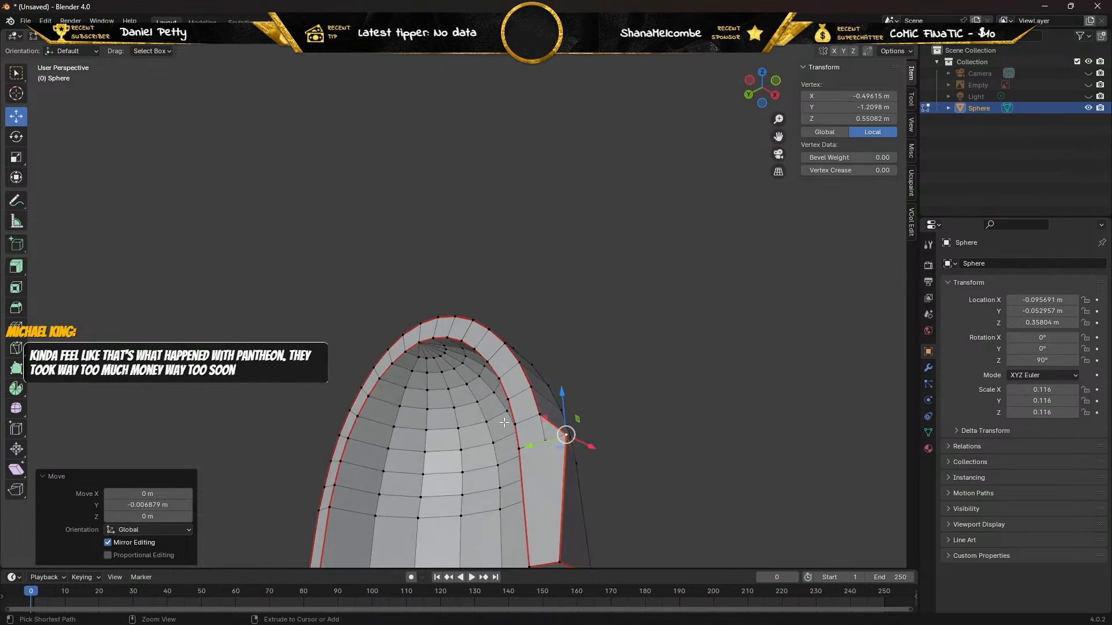
key(ctrl+z)
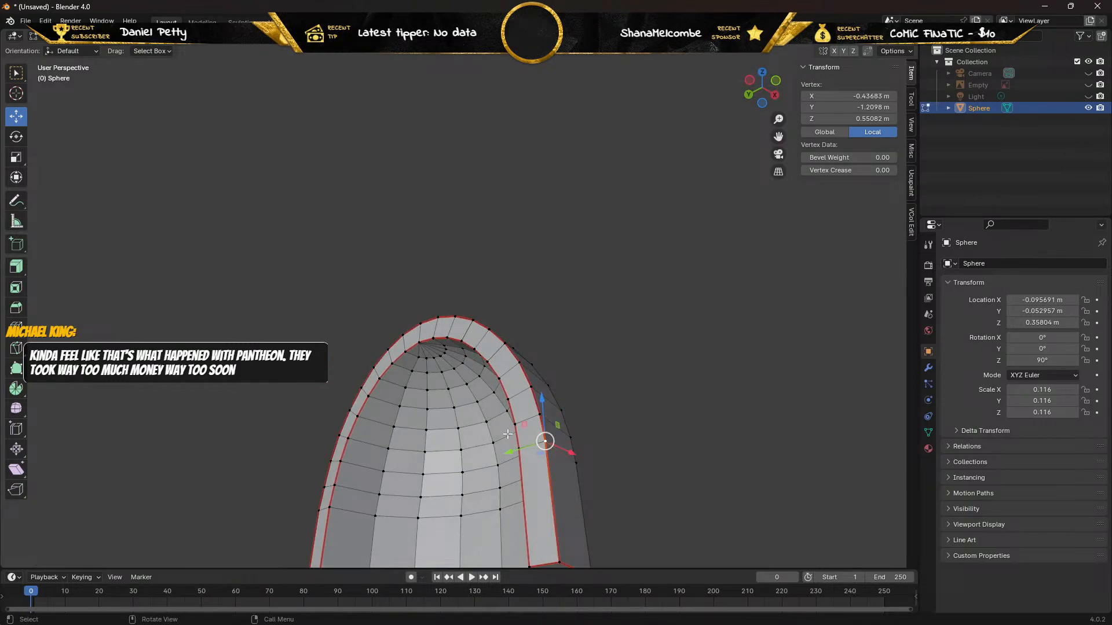
Reselect the outer vertex at the upper end of the side rim face, shift it along Y and delete it.
click(666, 415)
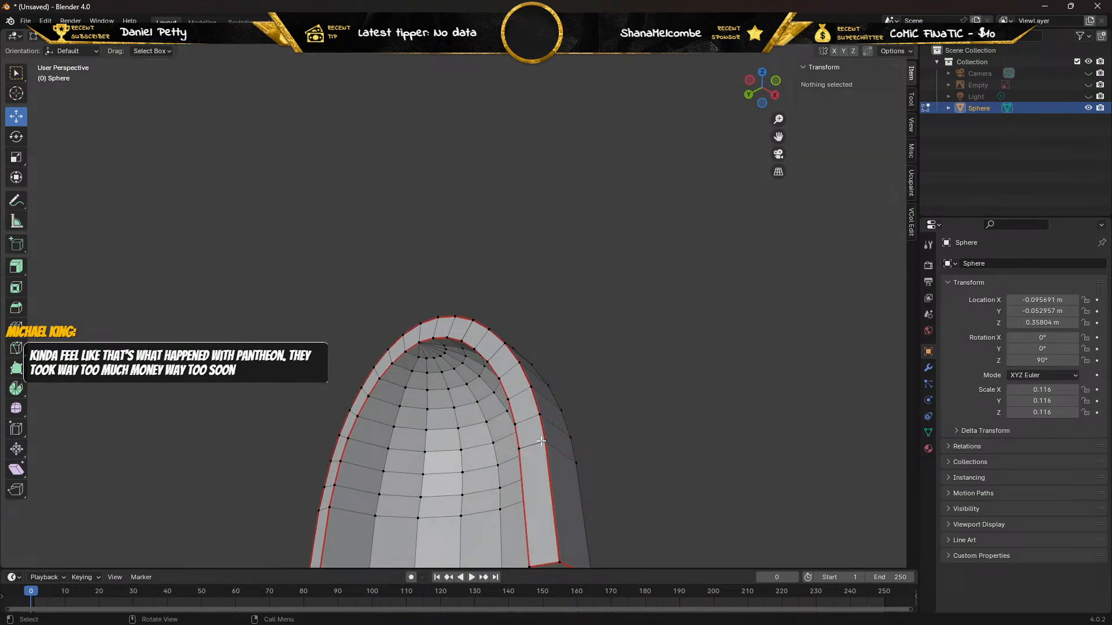
click(540, 441)
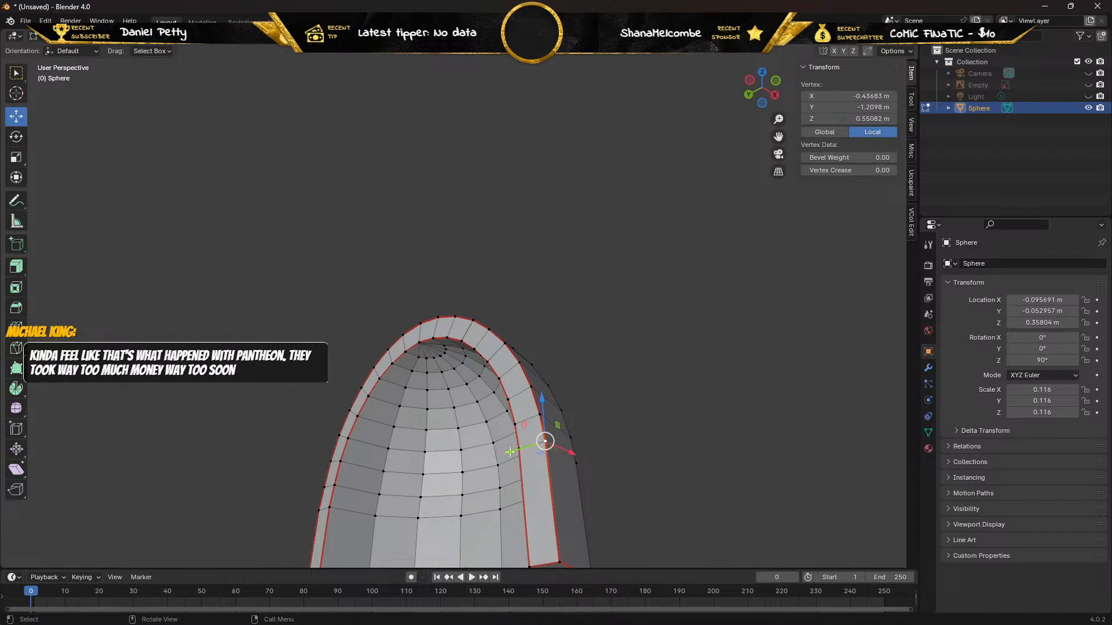
drag(509, 451, 527, 443)
key(x)
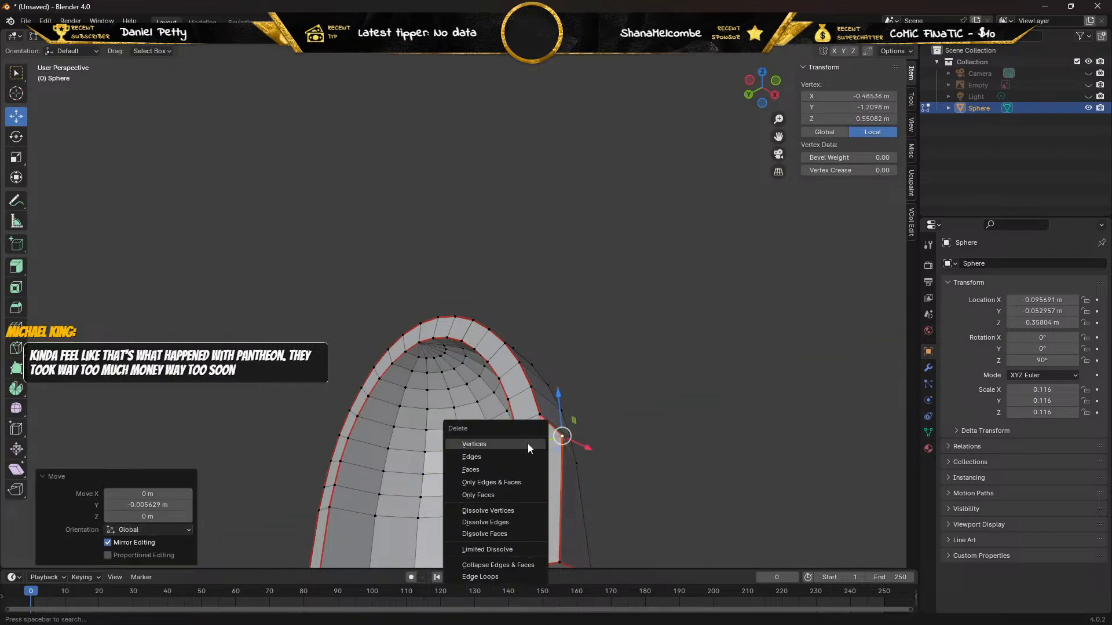
click(527, 443)
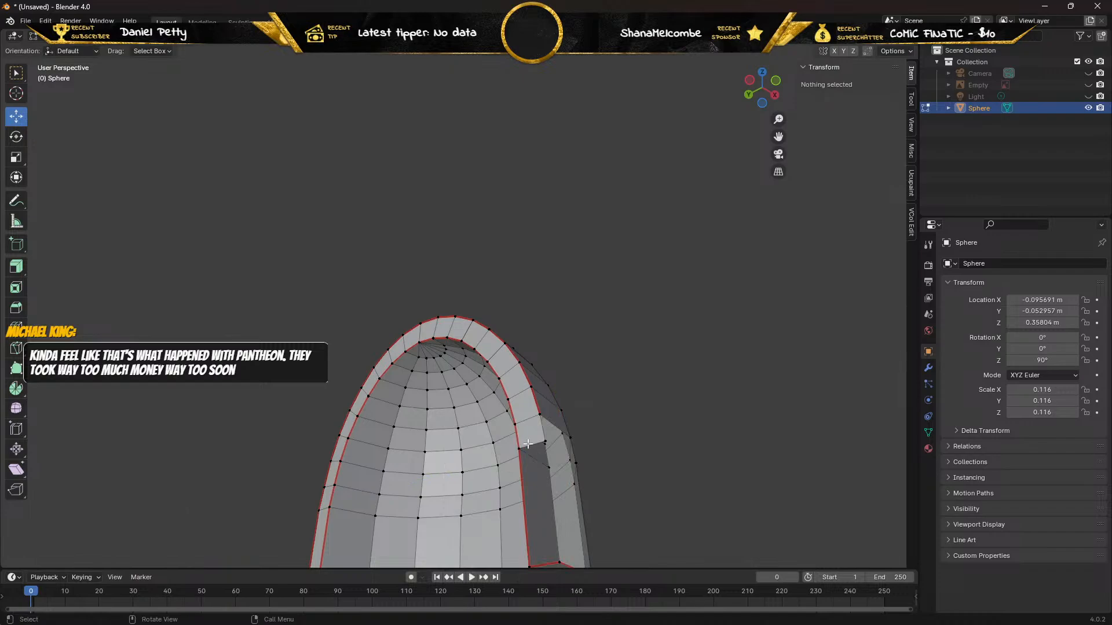
In edge selection mode, fill the narrow upper gap in the outer wall with a face between its two short side edges.
middle_drag(527, 444, 487, 436)
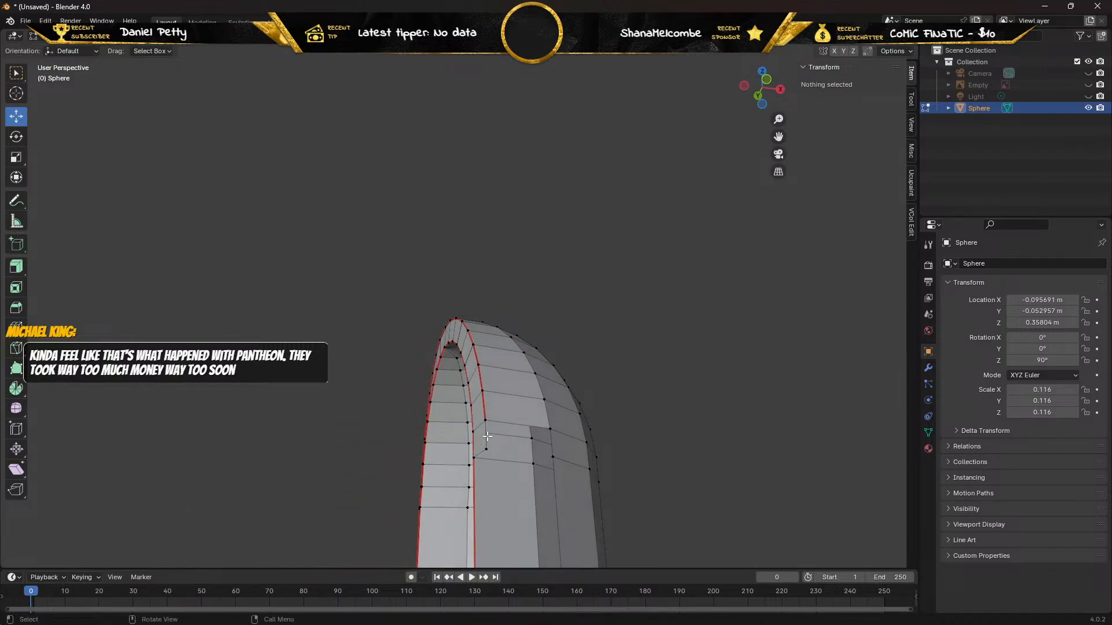
key(2)
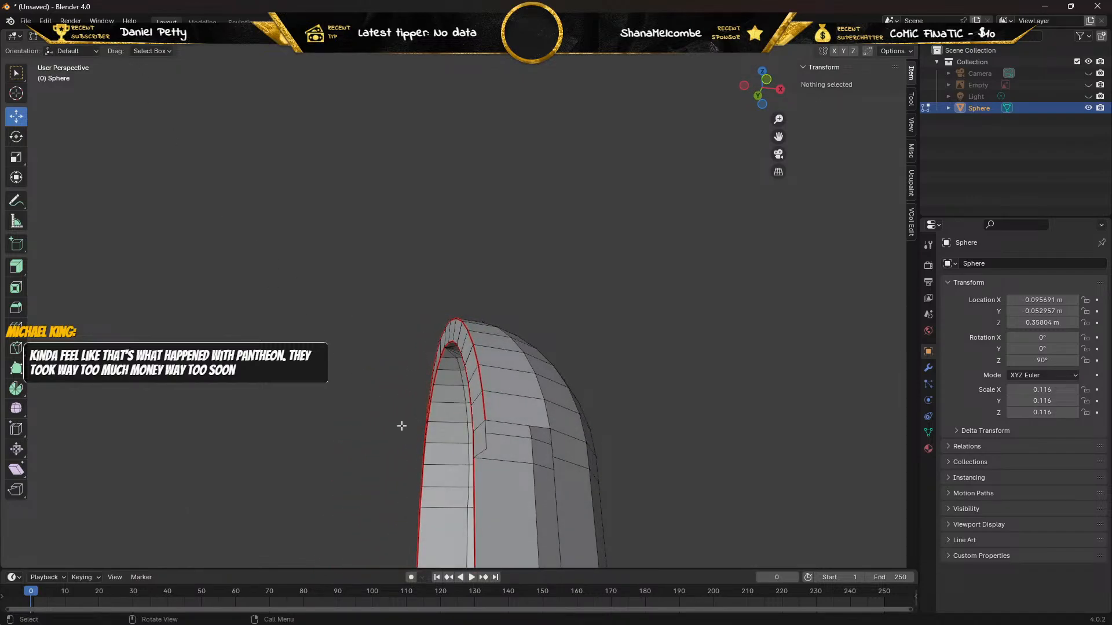
click(489, 435)
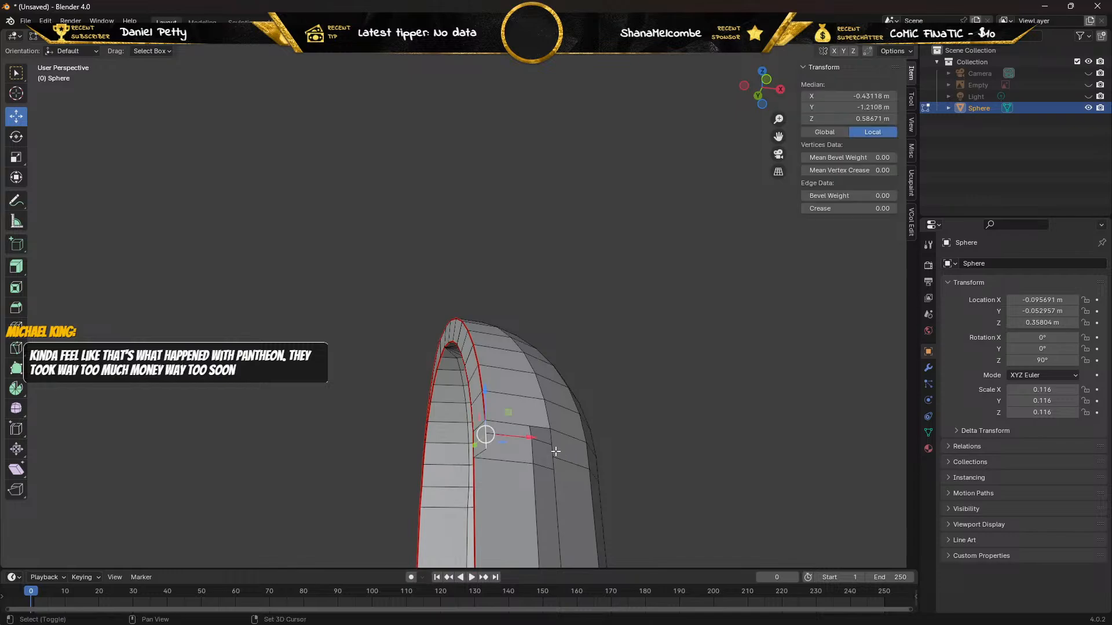
shift+click(554, 451)
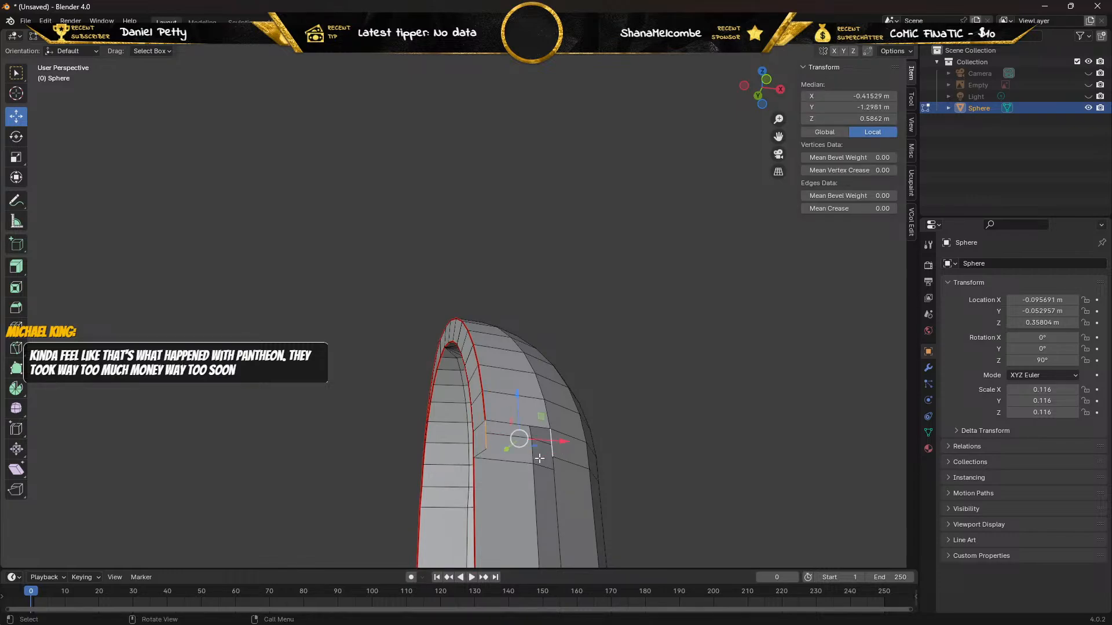
key(f)
Fill the large outer wall gap between its upper and lower edges, and close the adjoining side rim gap with another face.
click(533, 451)
middle_drag(533, 452, 521, 494)
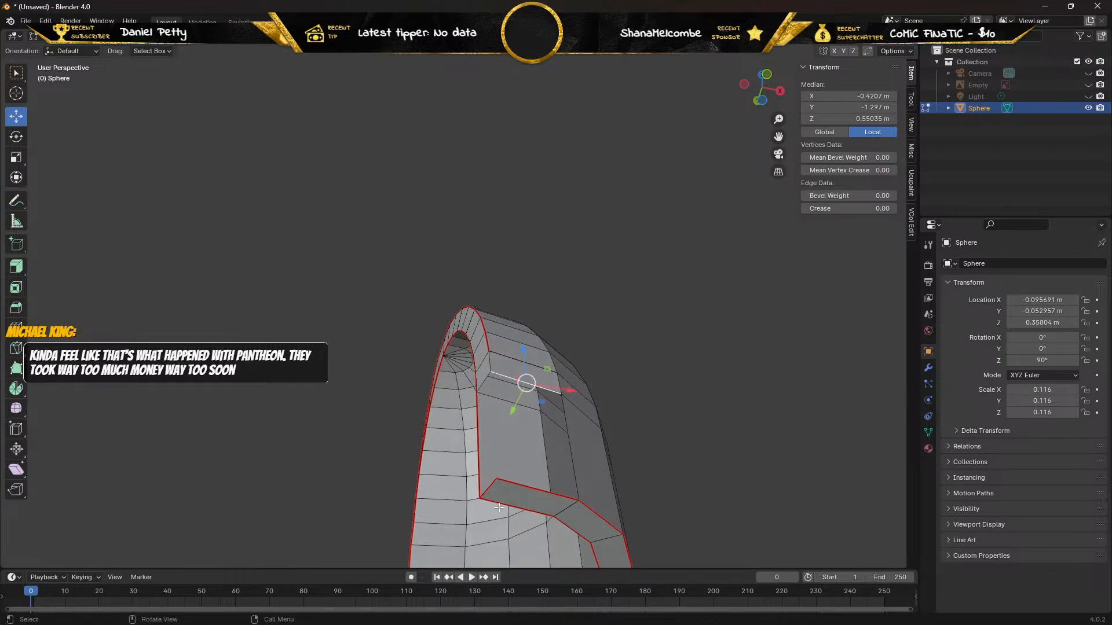
shift+click(523, 487)
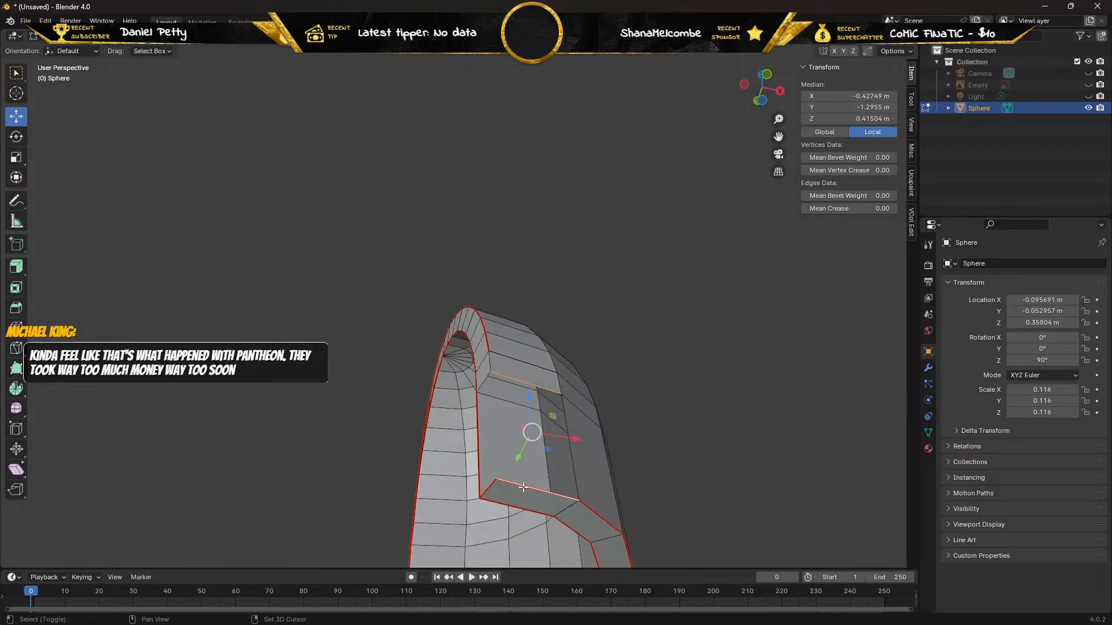
key(f)
click(487, 431)
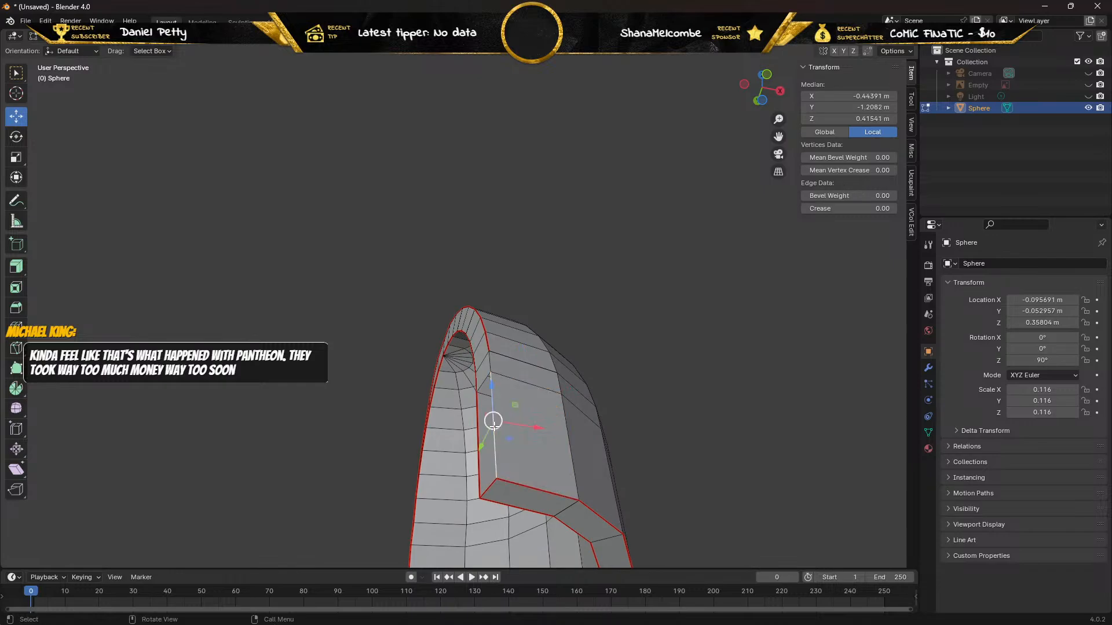
shift+click(484, 433)
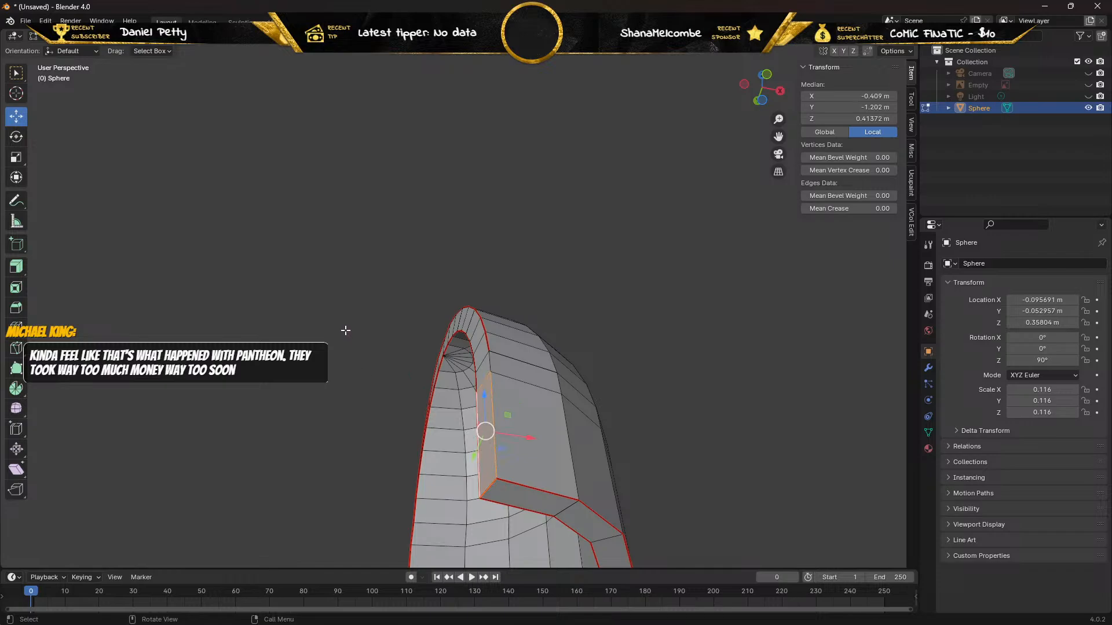
Mark the short upper edge and the long lower edge along the outer border of the refilled side rim as seams.
middle_drag(346, 331, 371, 341)
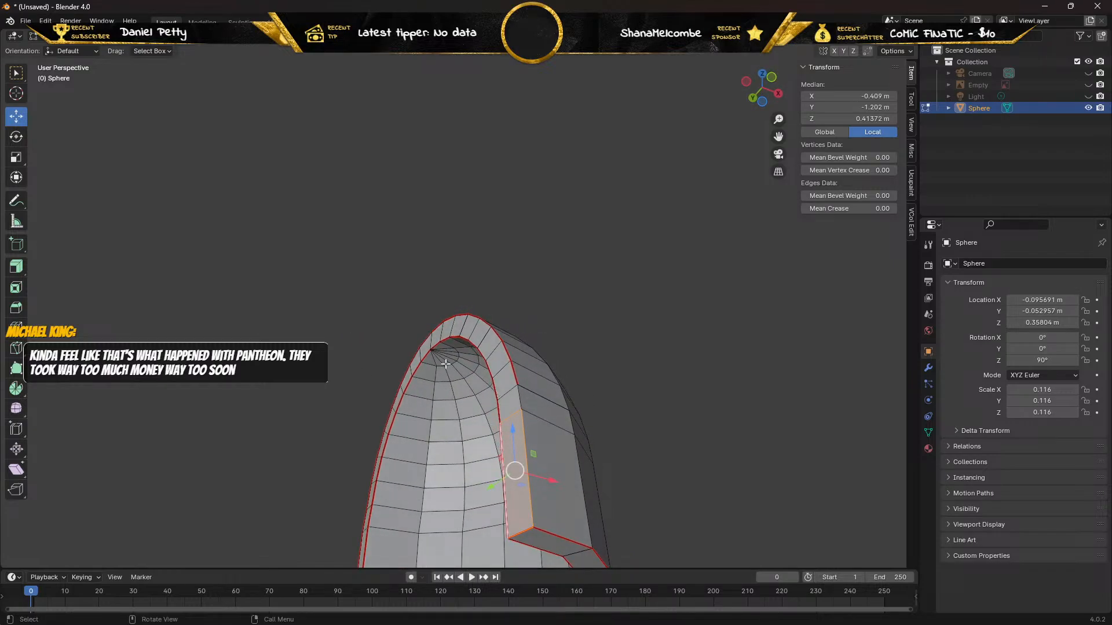
click(519, 393)
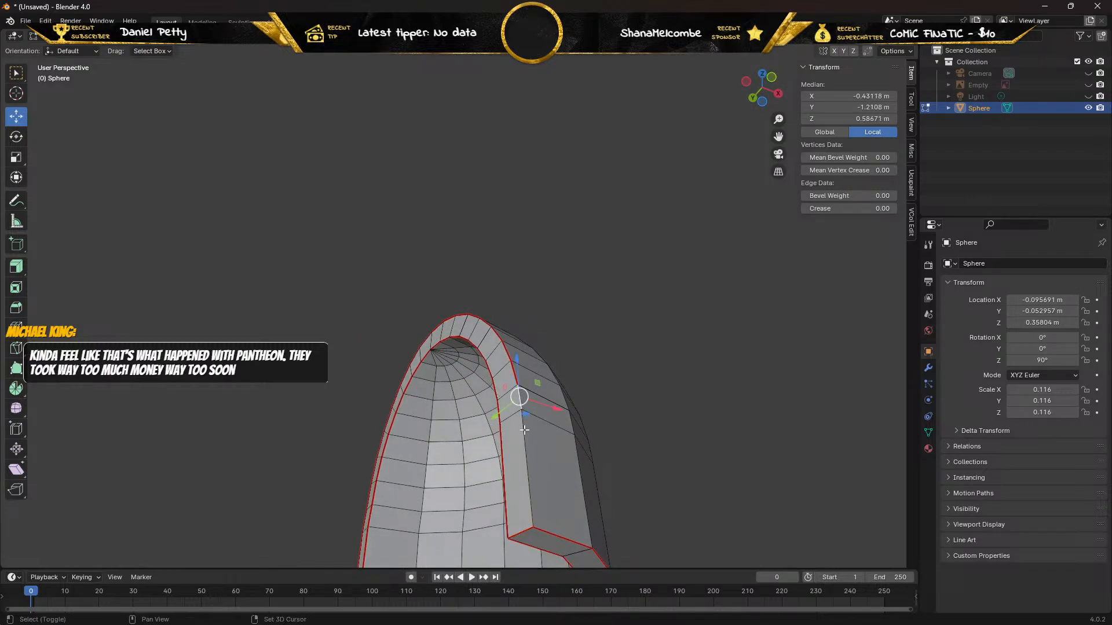
shift+click(524, 430)
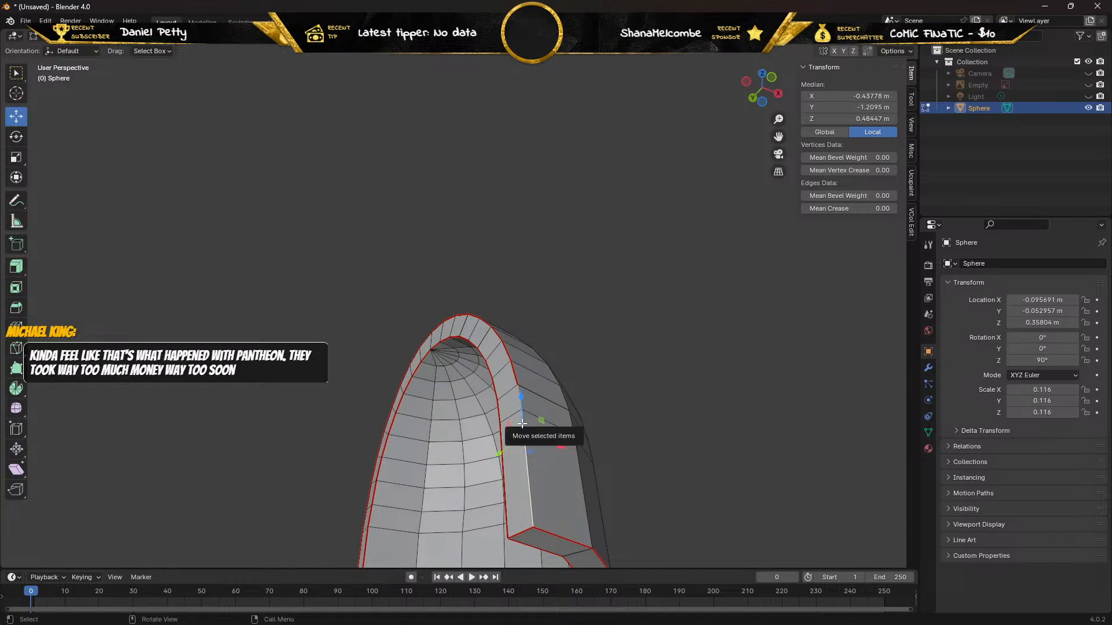
right_click(523, 423)
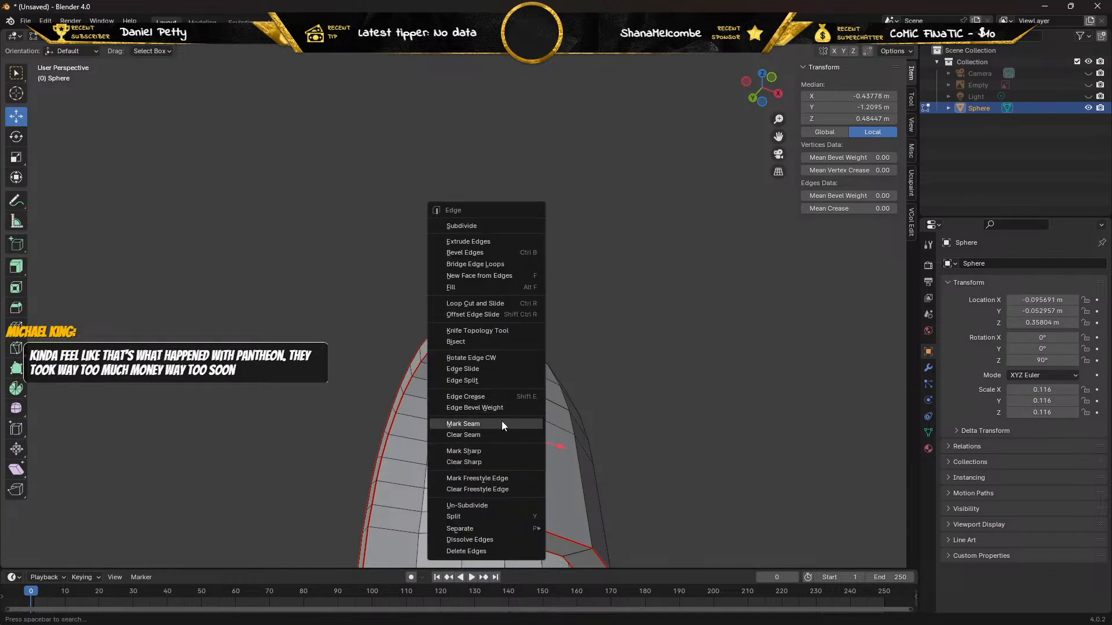
click(501, 421)
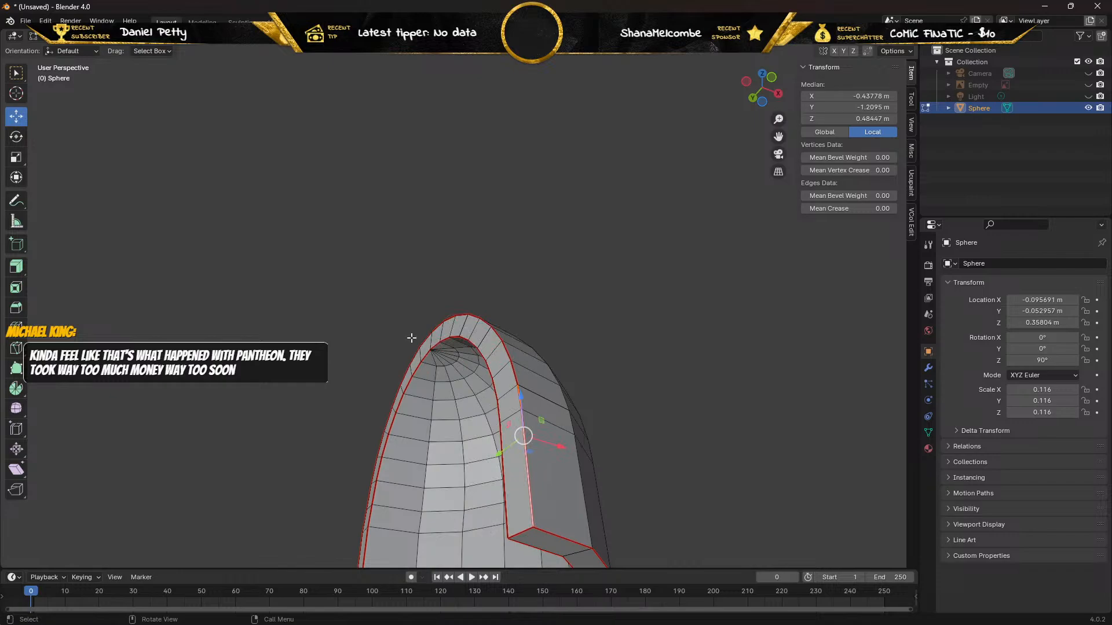
In vertex selection mode, try moving the outer vertex above the long side rim face along Y, and undo the move.
key(1)
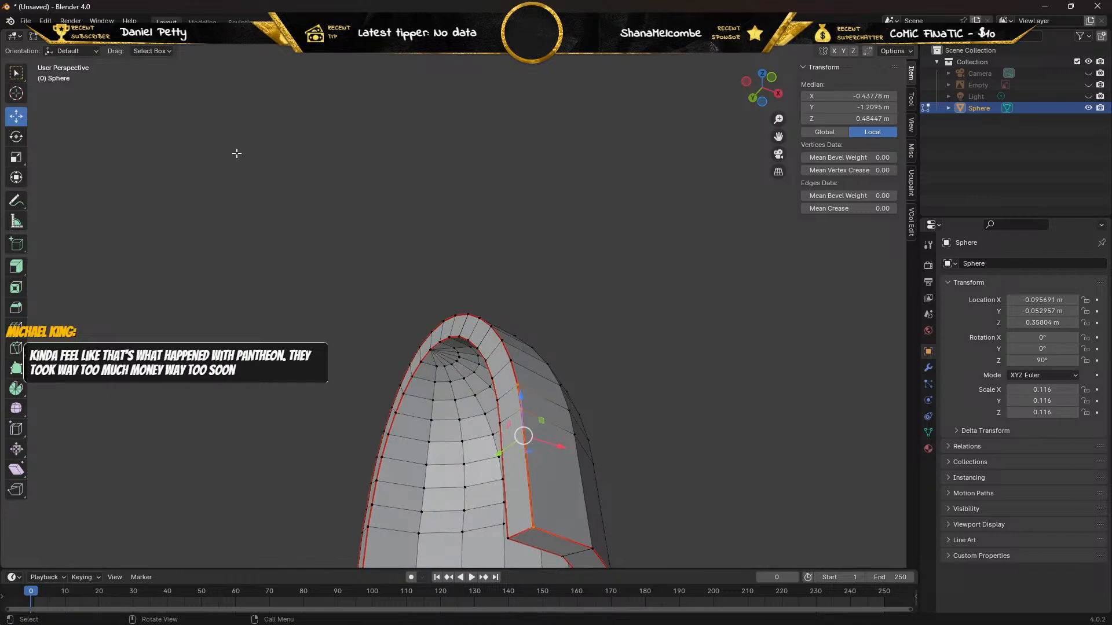
click(638, 334)
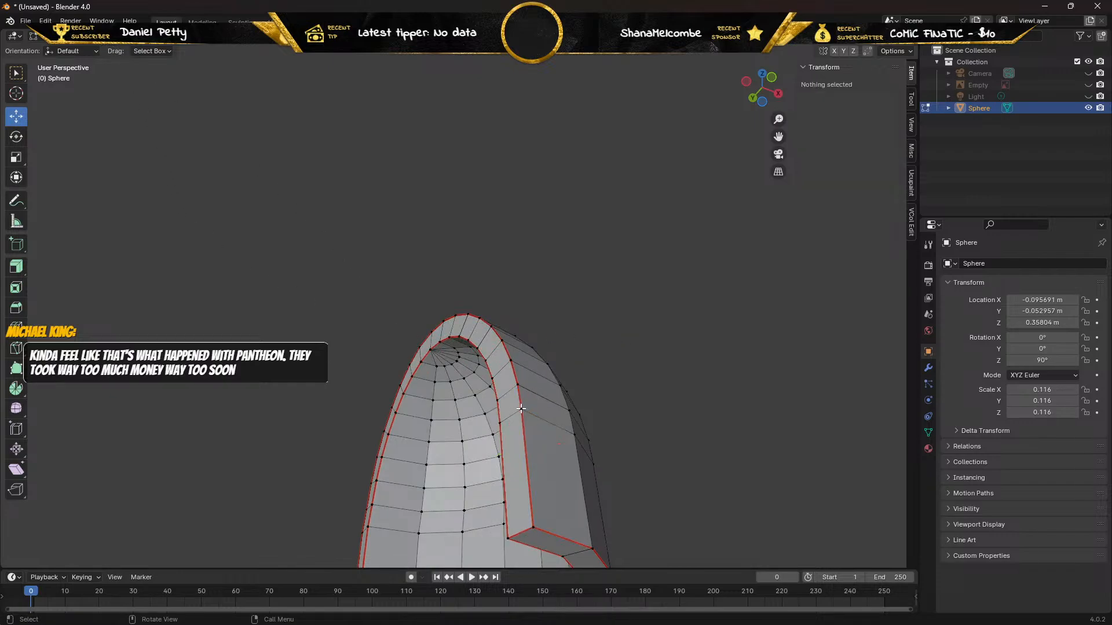
click(522, 409)
key(g)
key(y)
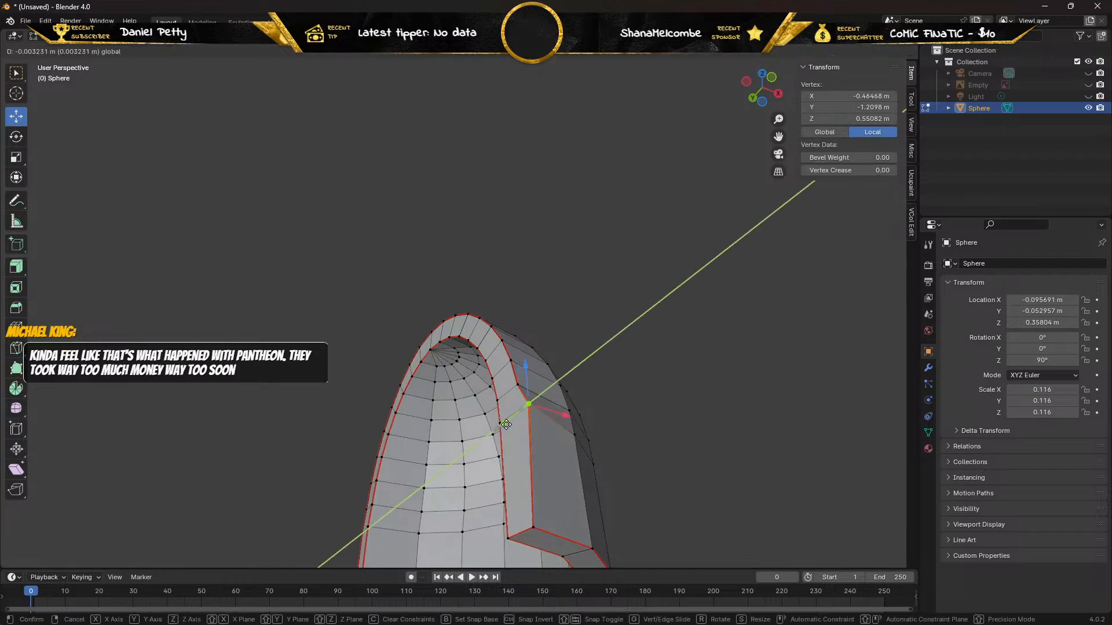
click(483, 431)
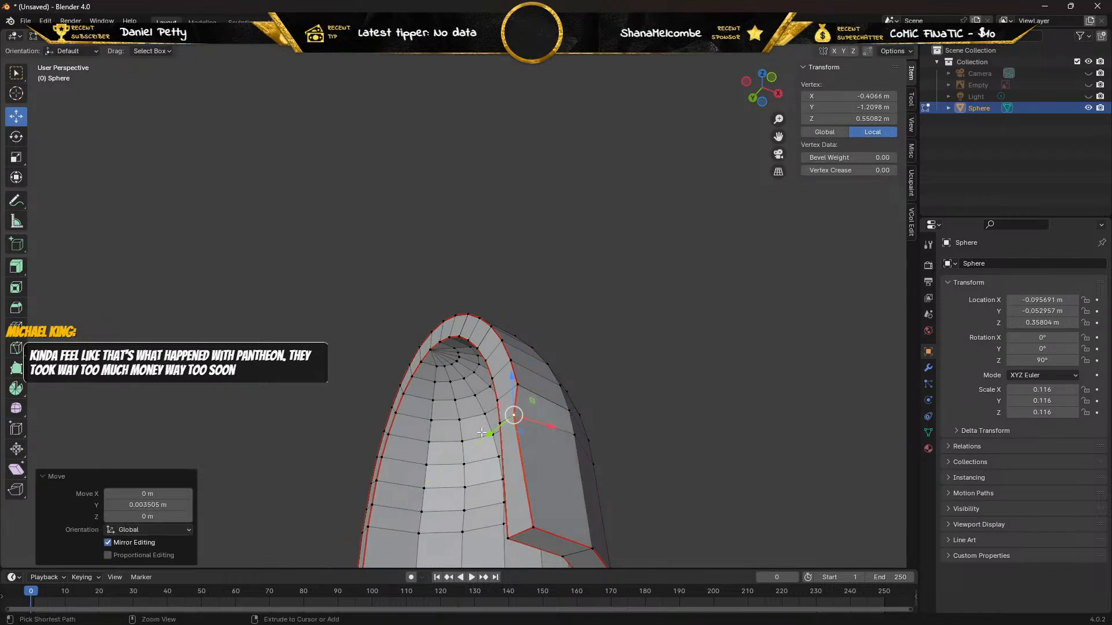
key(ctrl+z)
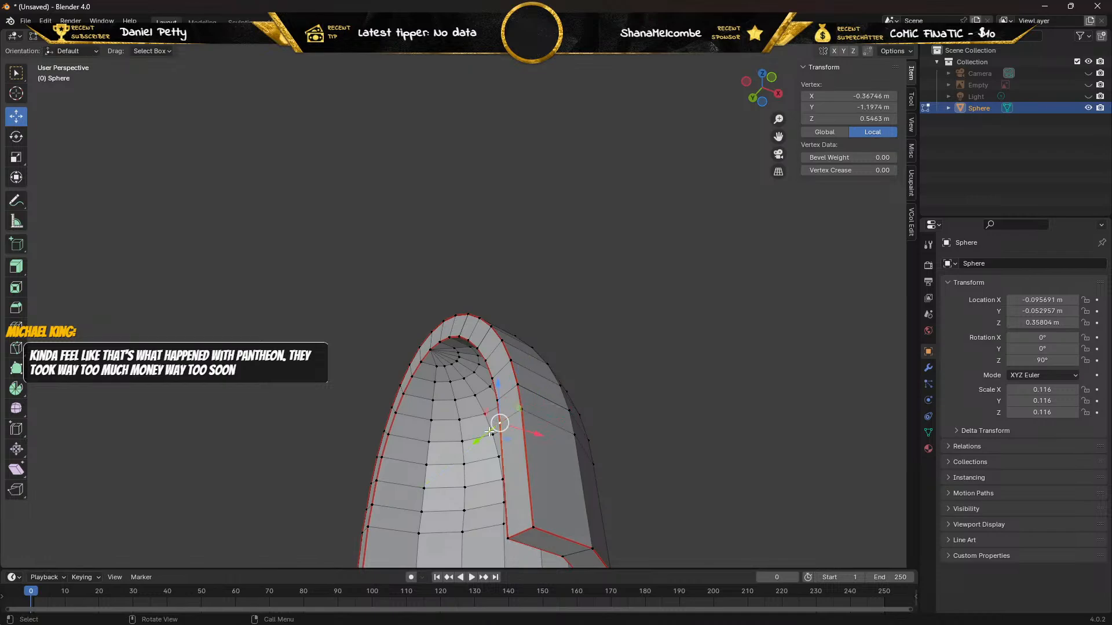
Try moving the inner rim vertex above the long side rim face along Y, and undo the move.
key(g)
key(y)
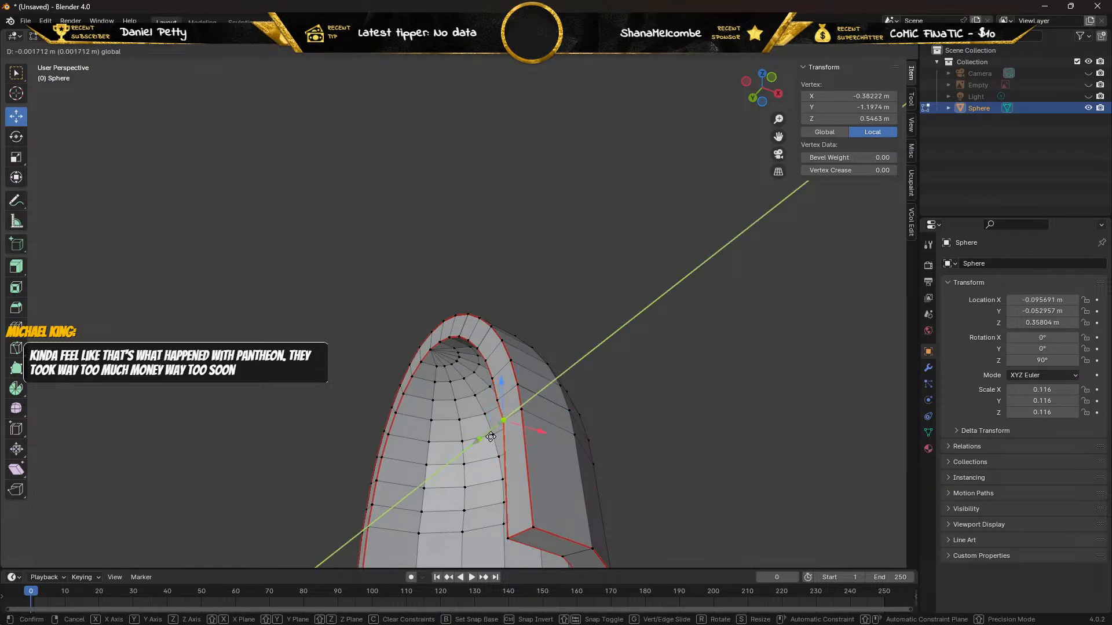
click(491, 435)
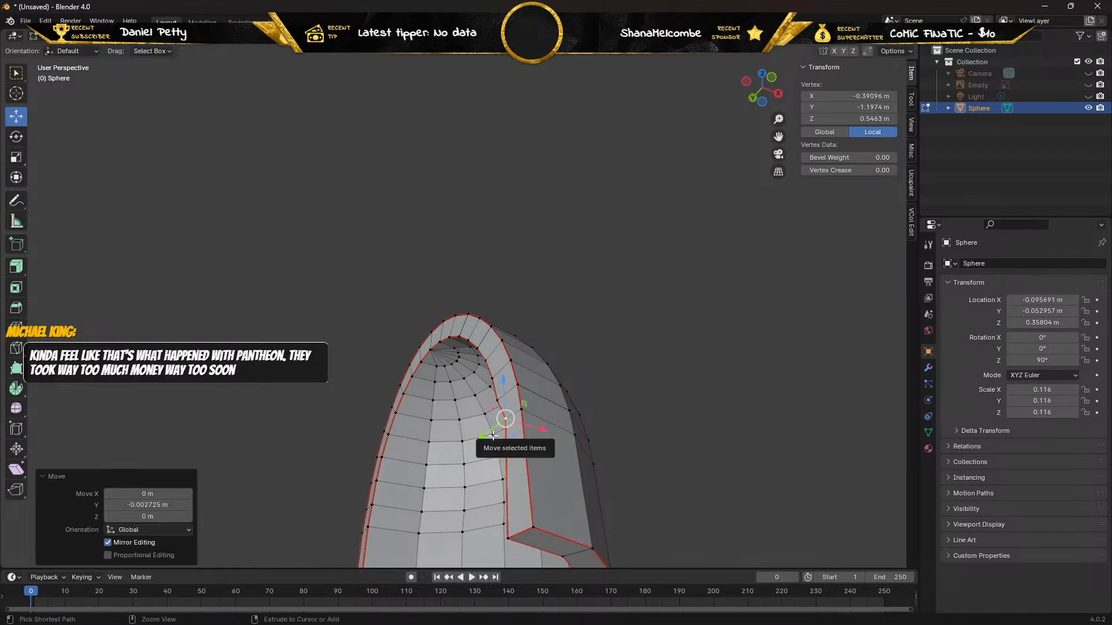
key(ctrl+z)
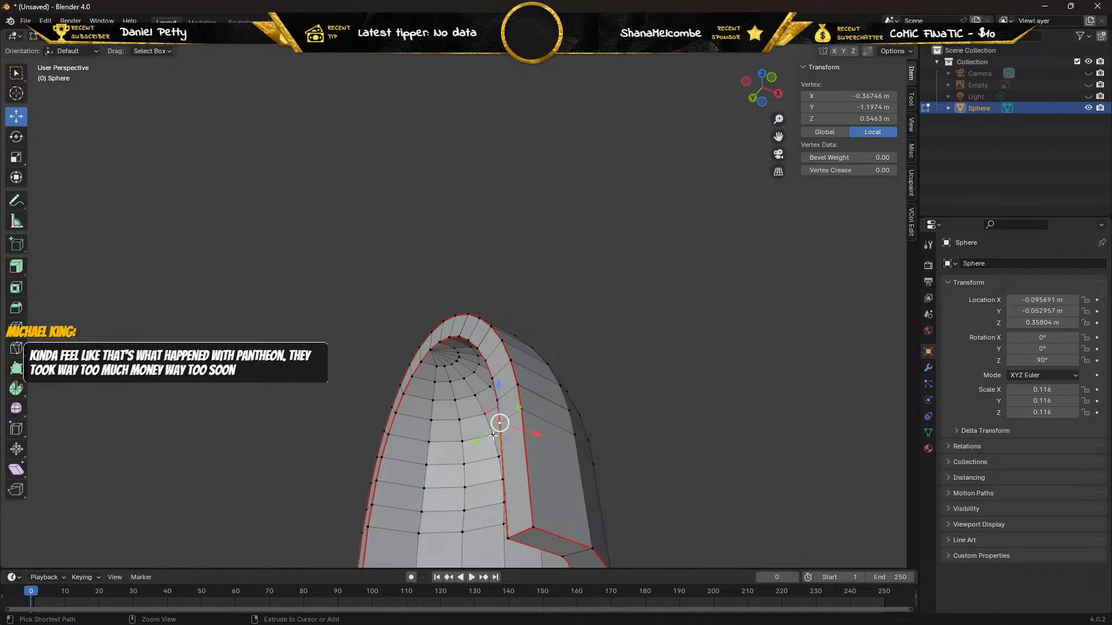
Try moving the next outer rim vertex further up along Y, and undo the move.
click(516, 385)
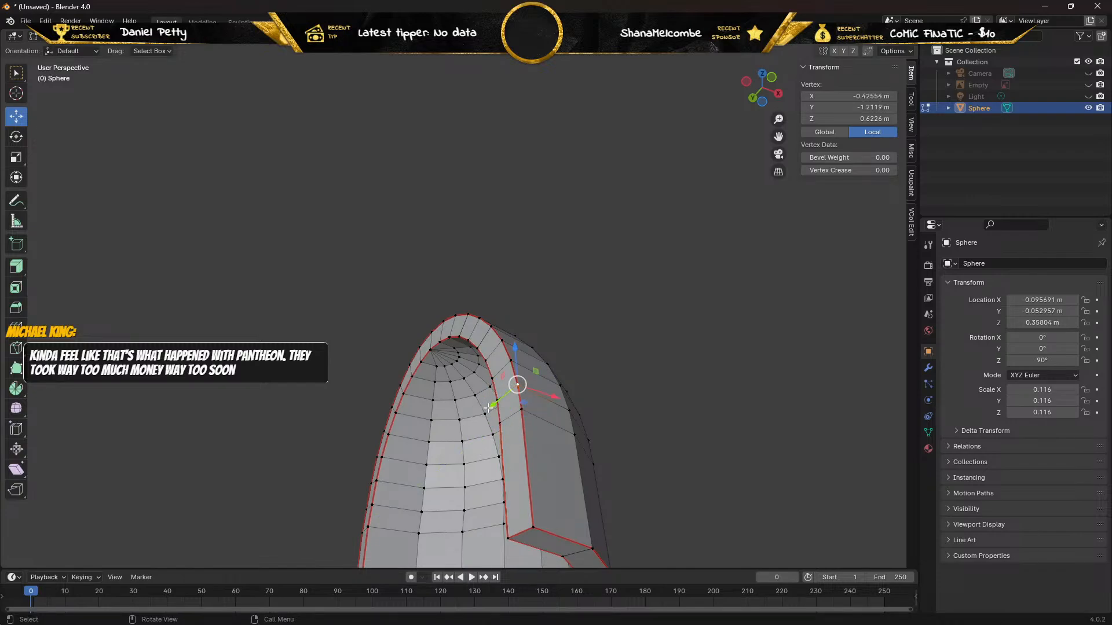
key(g)
key(y)
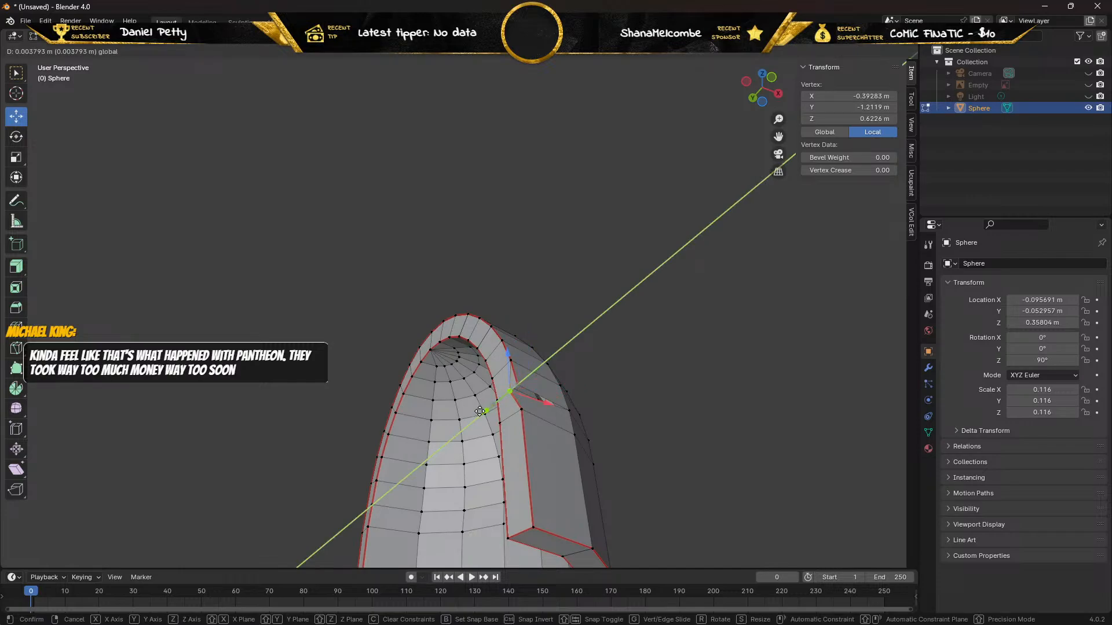
drag(479, 411, 480, 411)
key(ctrl+z)
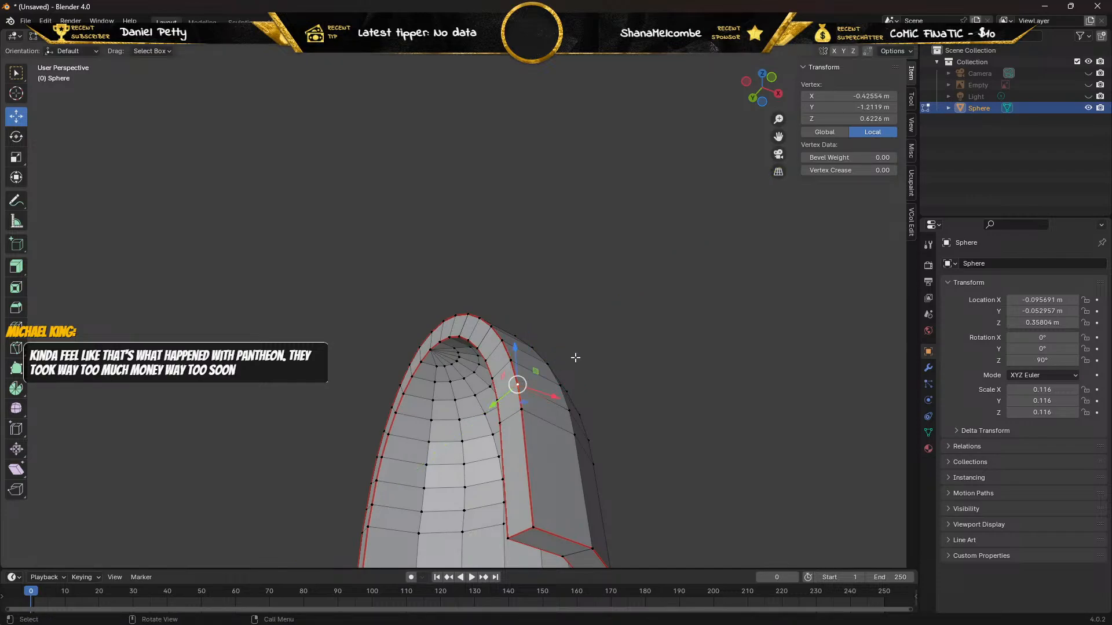
Reselect that upper outer rim vertex, shift it about -0.0024 m along Y and delete it.
scroll(666, 343, up, 2)
scroll(666, 344, up, 1)
click(664, 345)
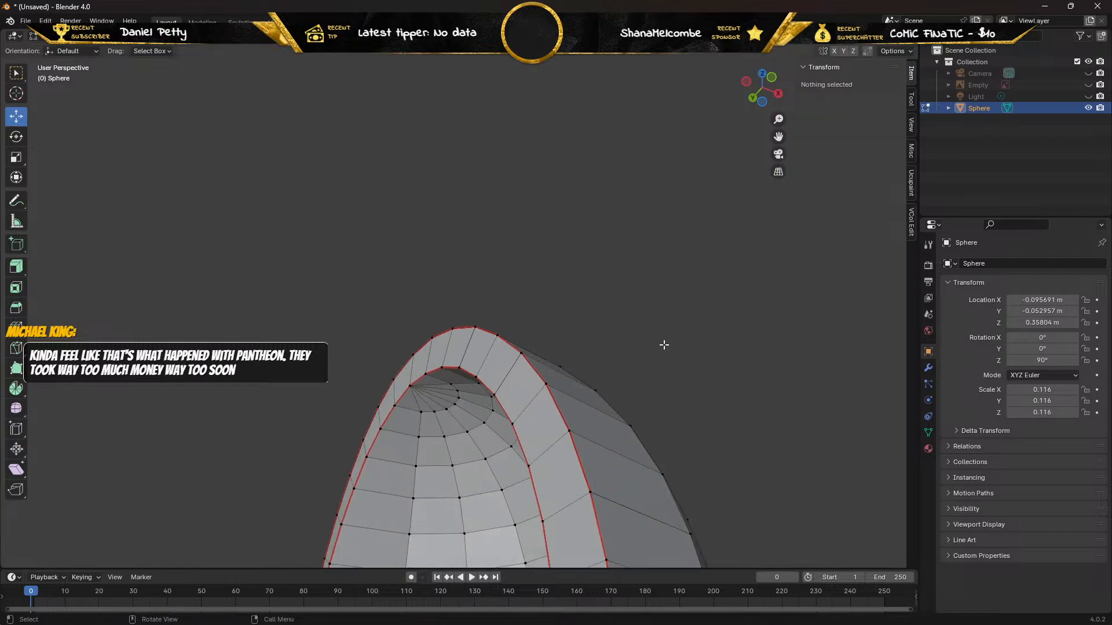
click(589, 490)
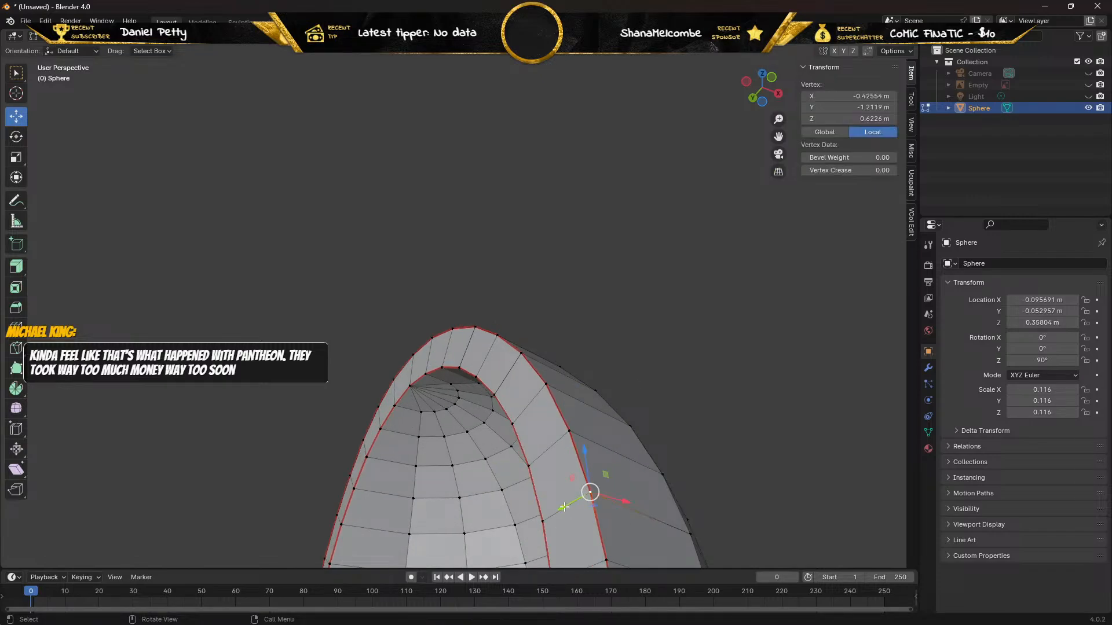
drag(564, 507, 579, 498)
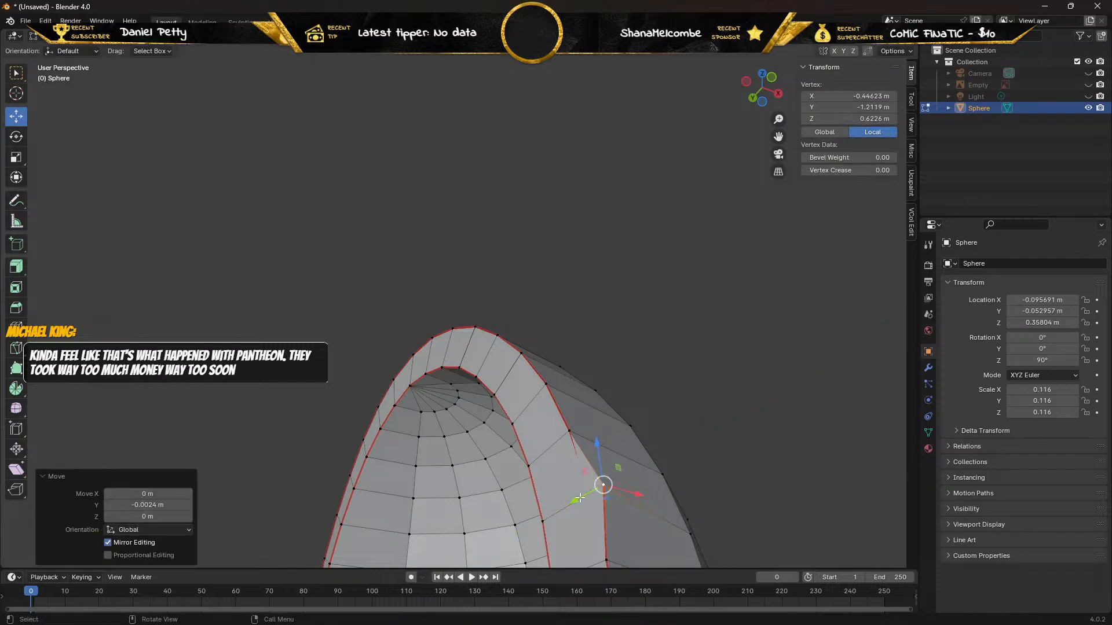
key(x)
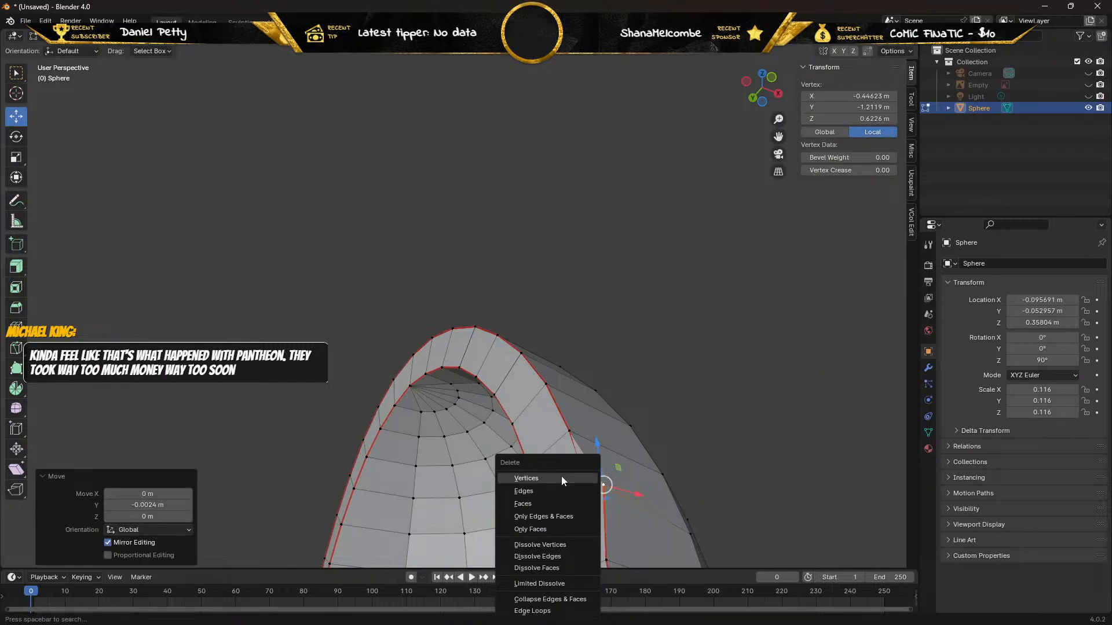
click(561, 476)
middle_drag(564, 478, 577, 481)
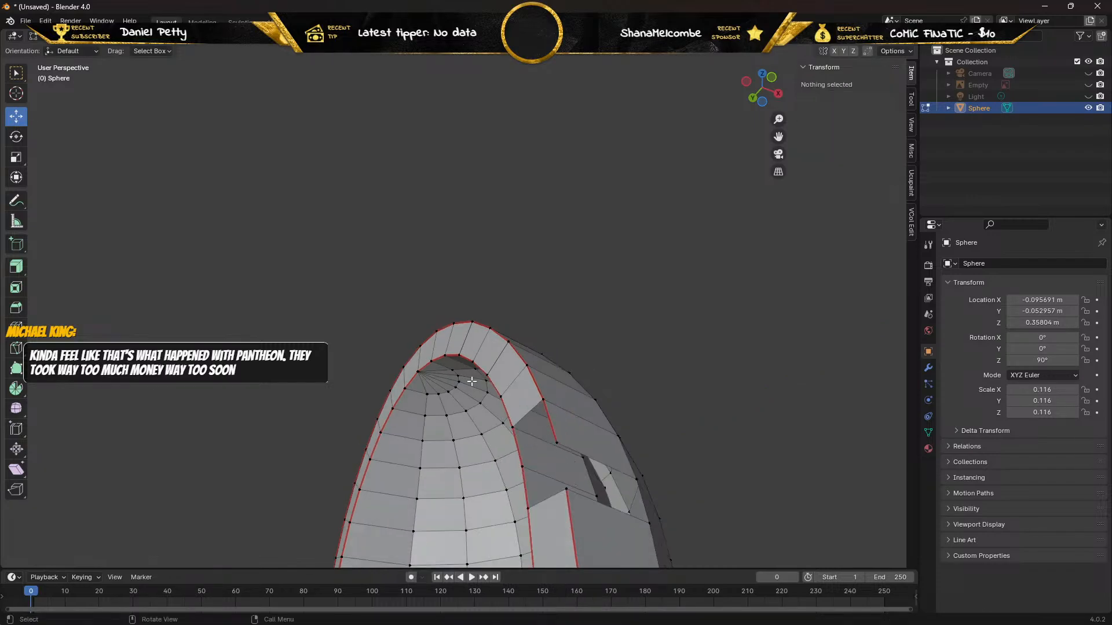
In edge selection mode, fill the upper part of the side rim gap with a face between its outer and inner edges.
click(112, 39)
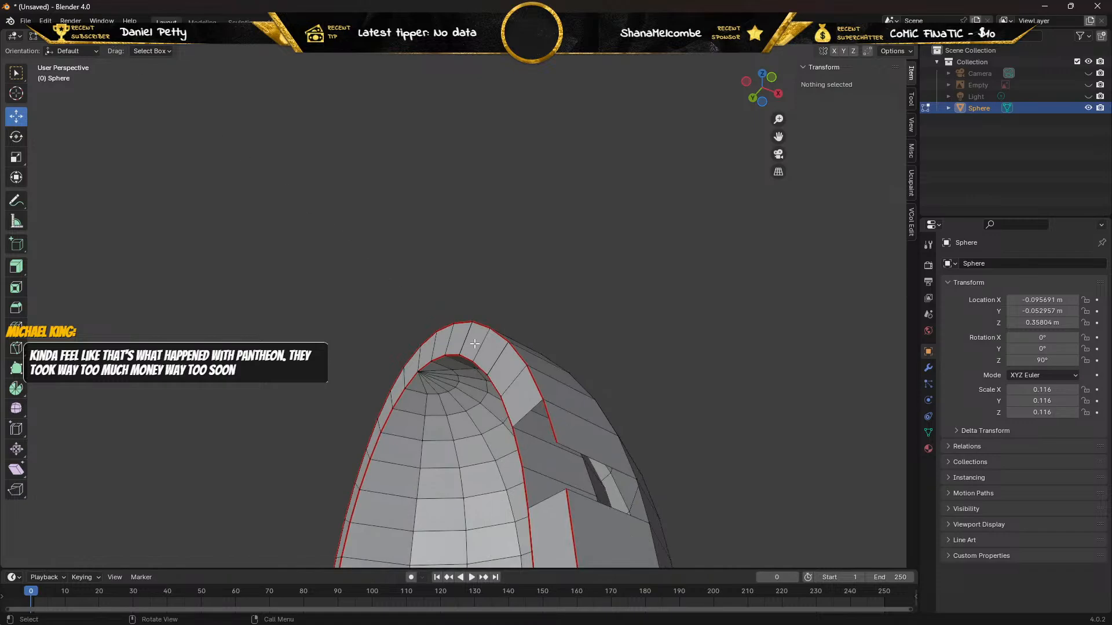
click(548, 422)
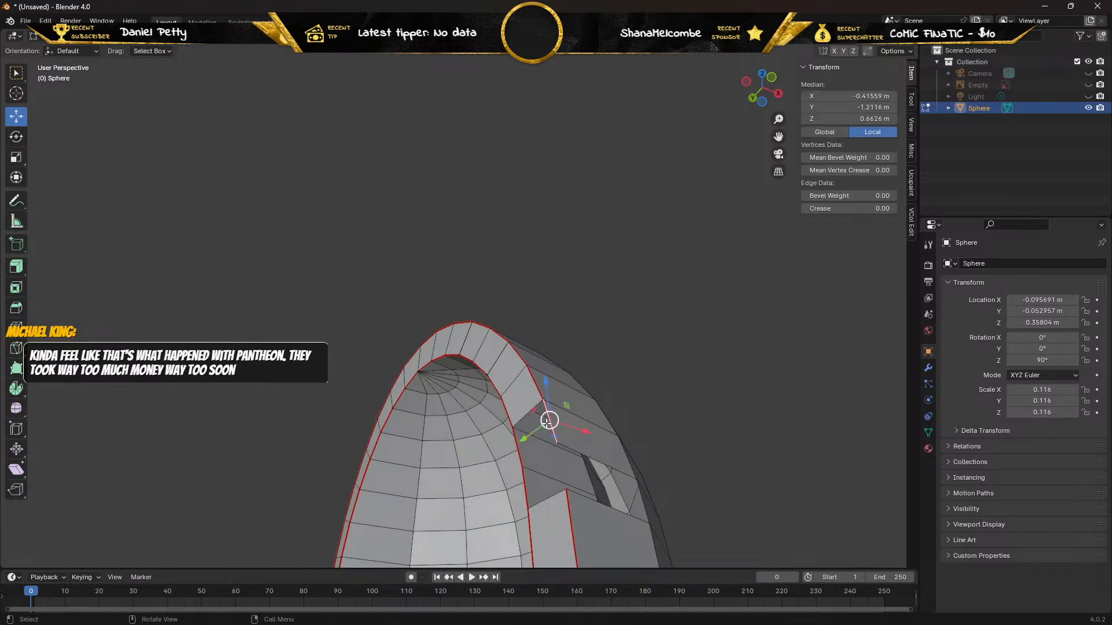
shift+click(518, 455)
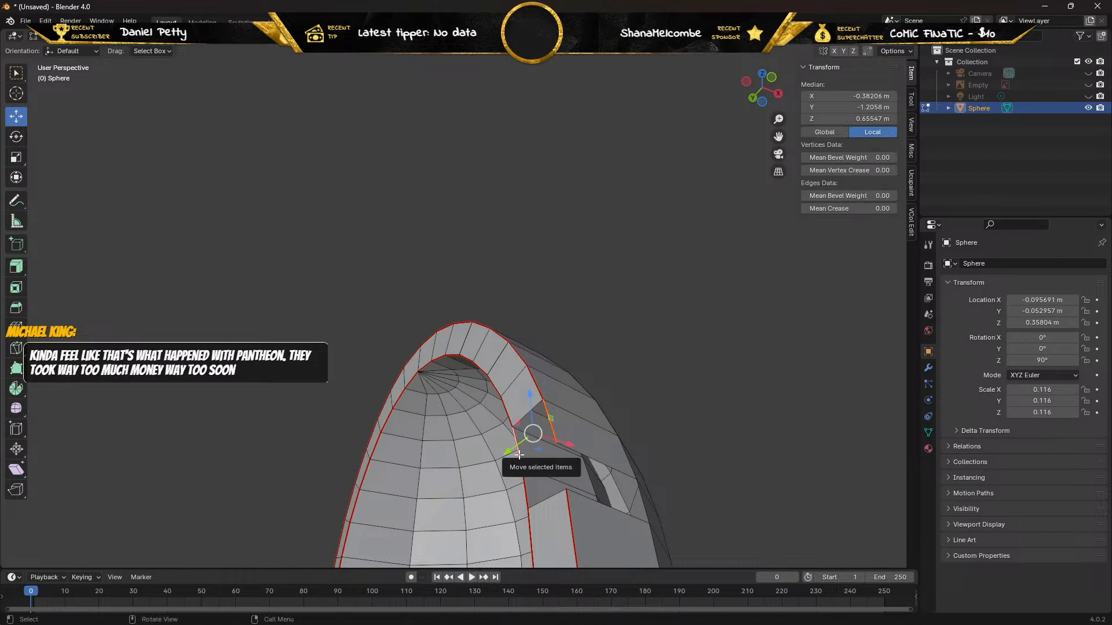
key(f)
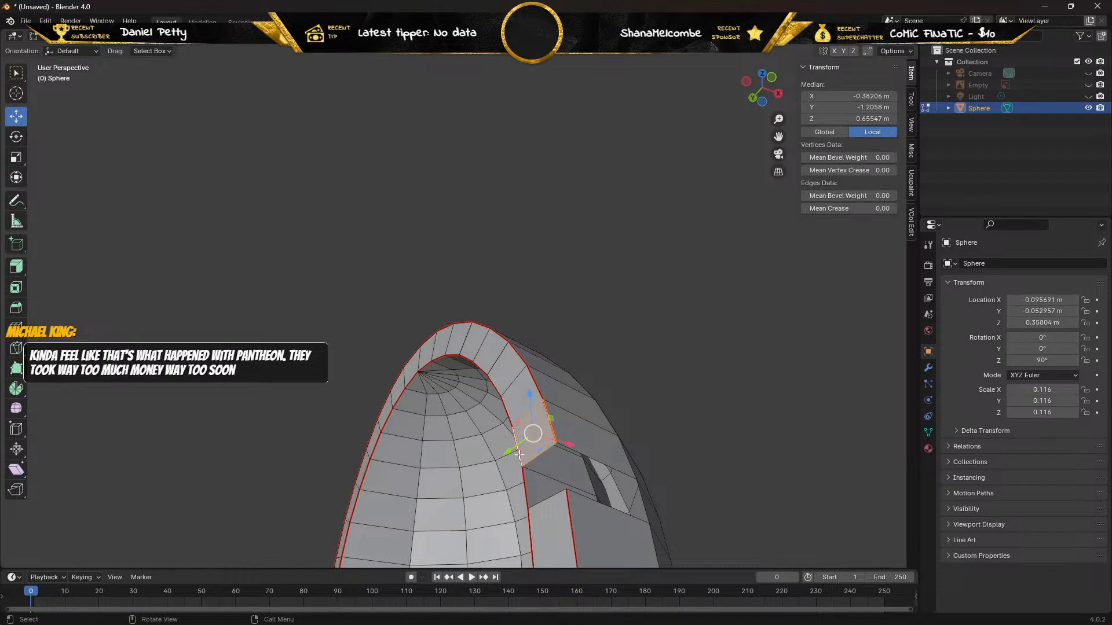
Fill the outer wall gap between its upper and lower edges, and close the remaining side rim gap with another face.
click(587, 455)
shift+click(603, 505)
key(f)
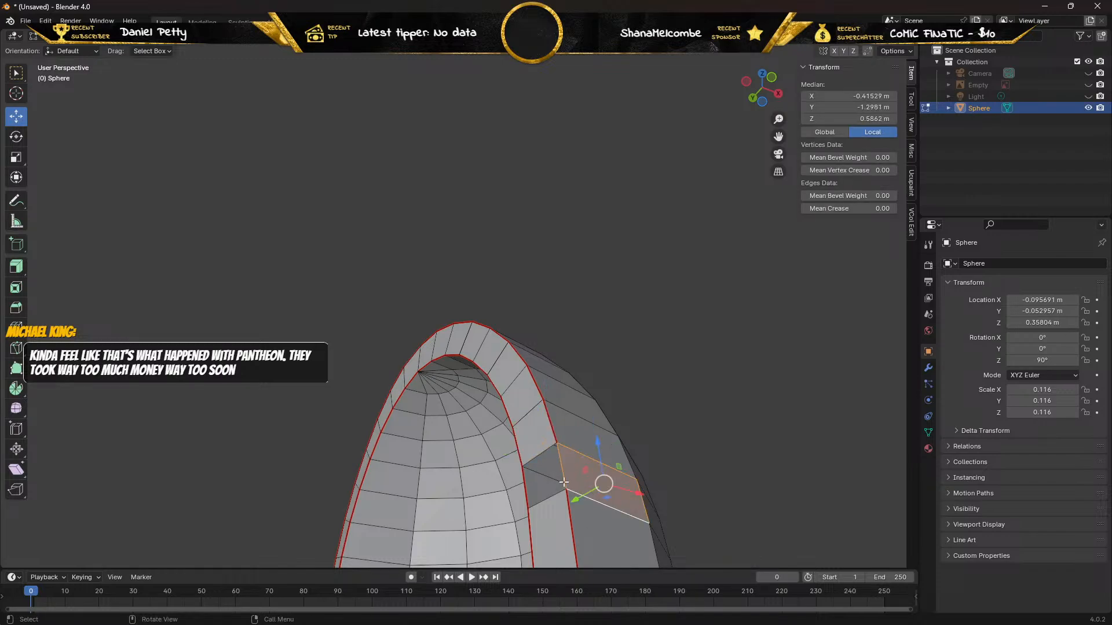
click(541, 456)
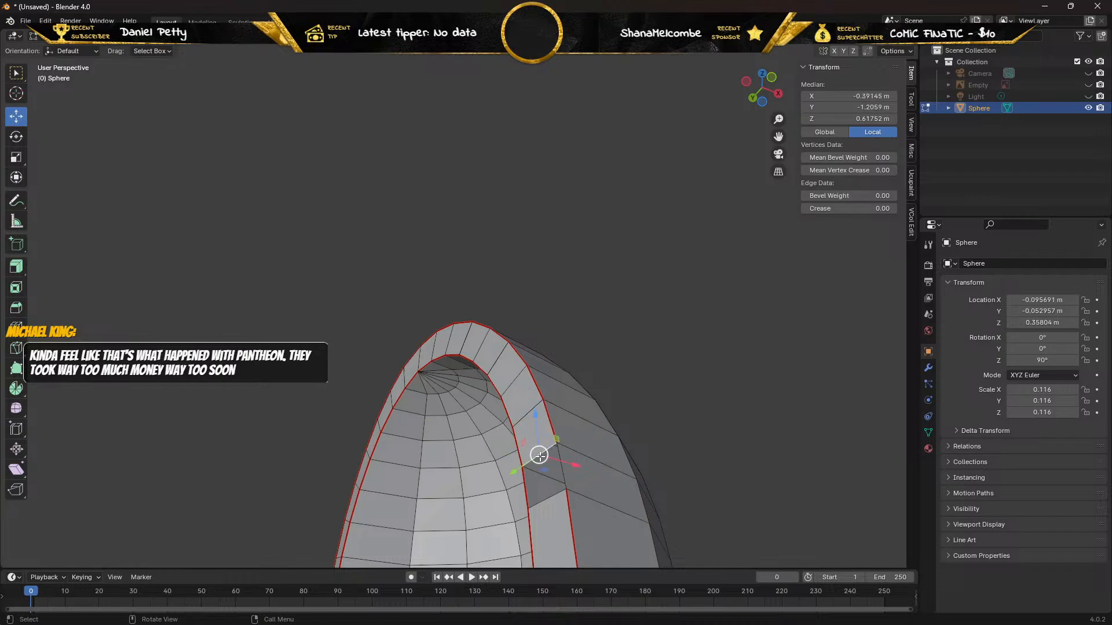
shift+click(551, 497)
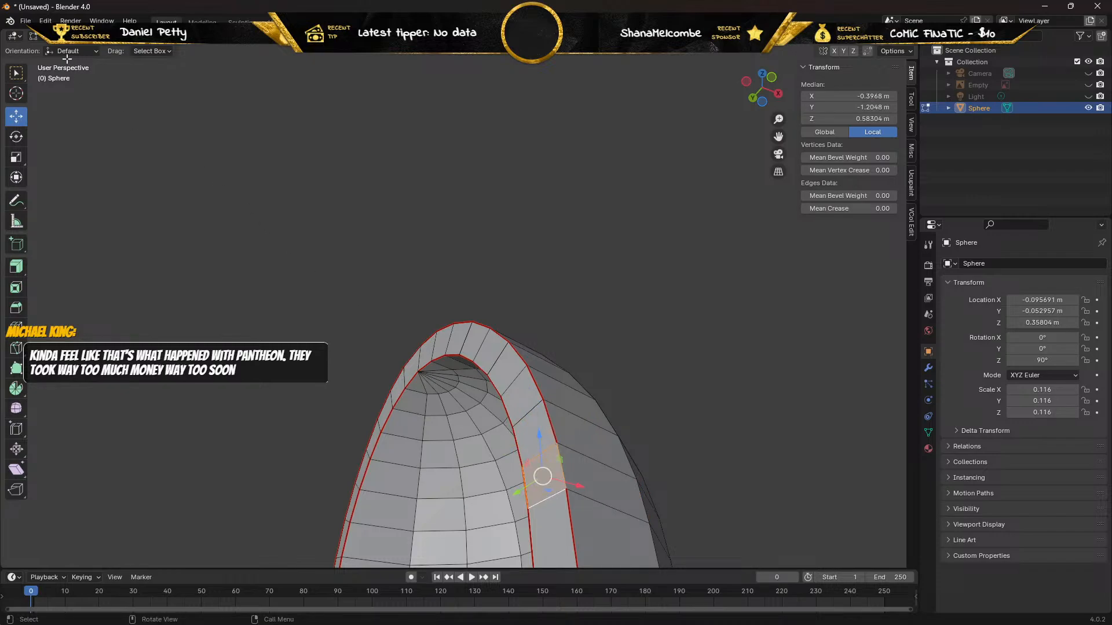
Mark the outer edge of the newly filled side rim face as a seam.
click(564, 470)
key(ctrl+e)
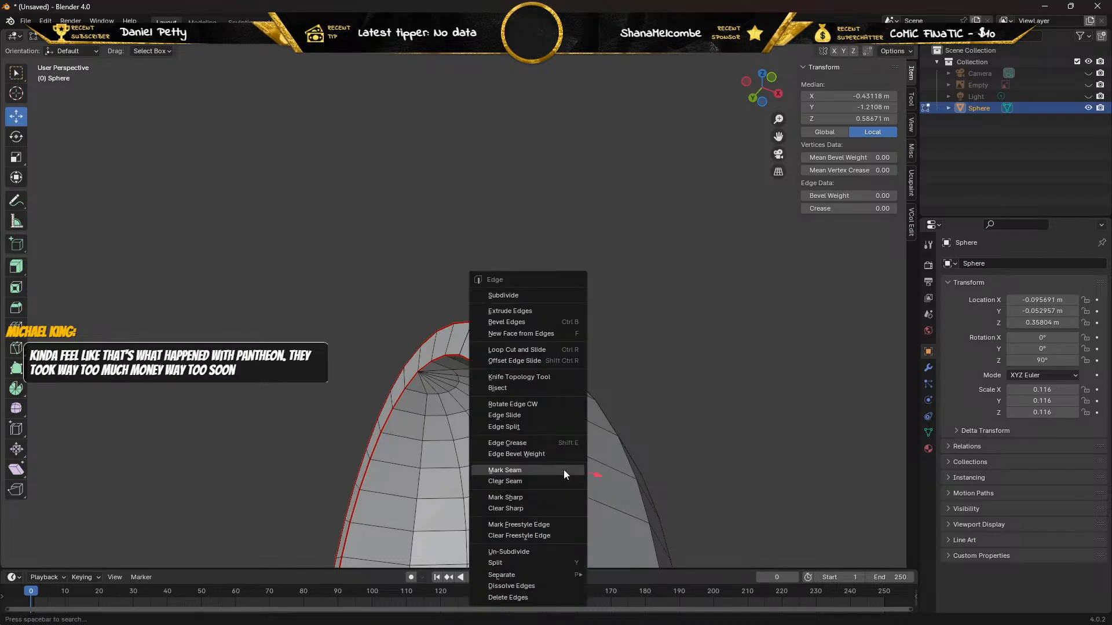
click(521, 470)
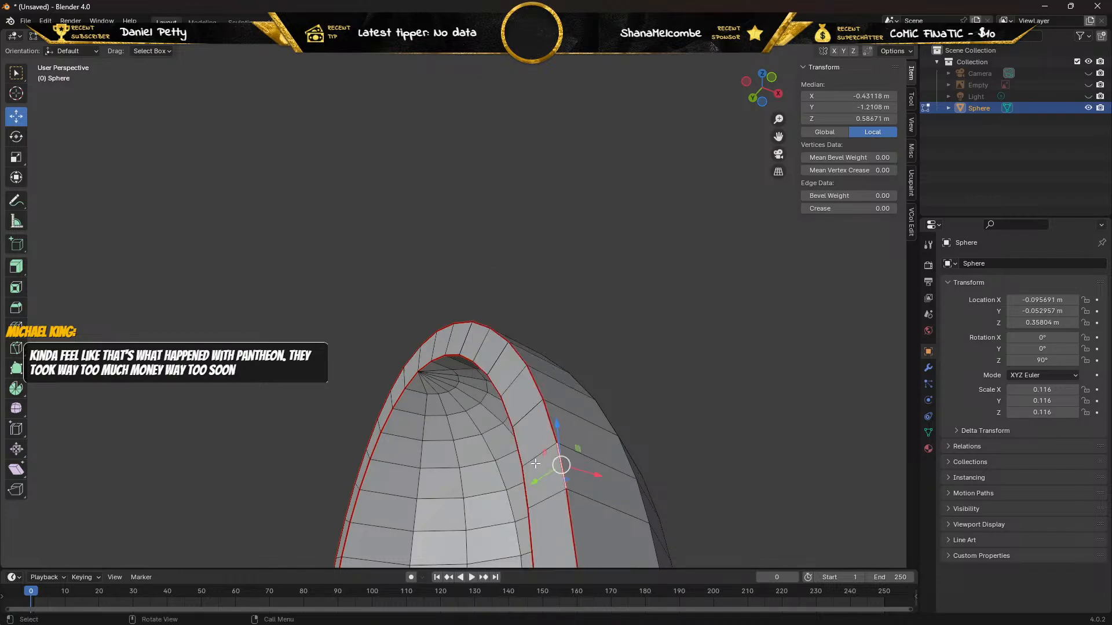
In vertex selection mode, try moving the outer vertex below the new seam edge along Y, and undo the move.
click(88, 36)
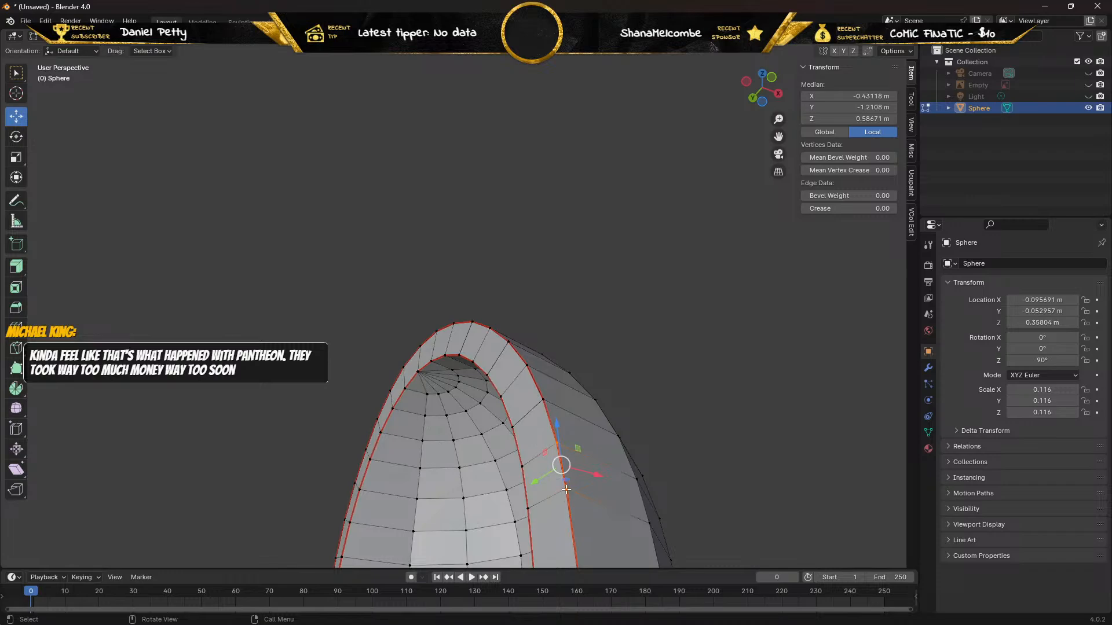
click(566, 488)
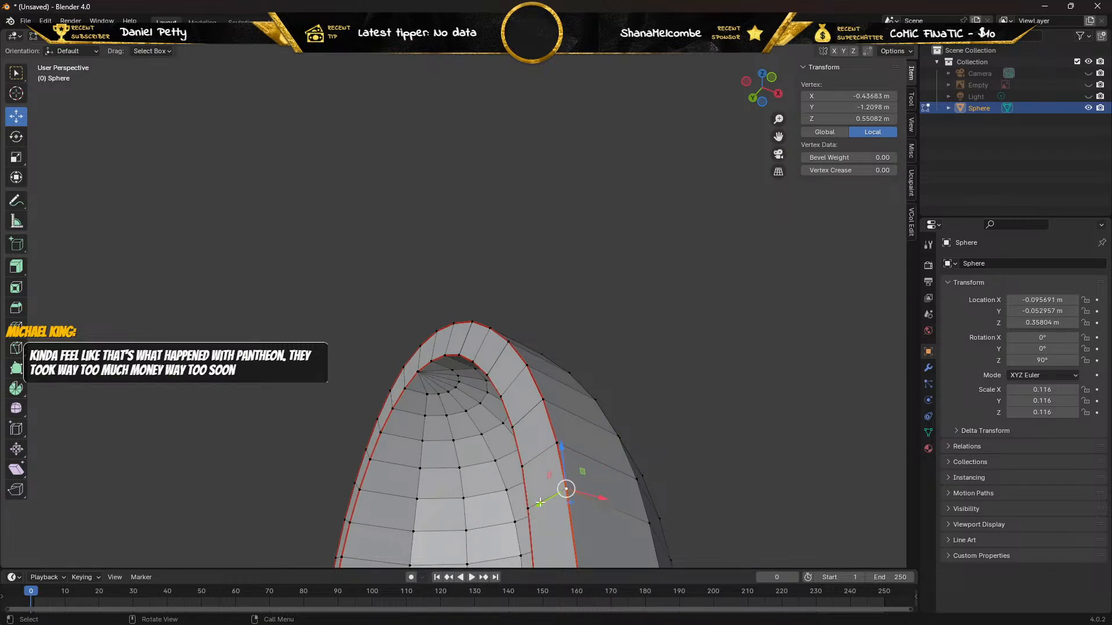
key(g)
key(y)
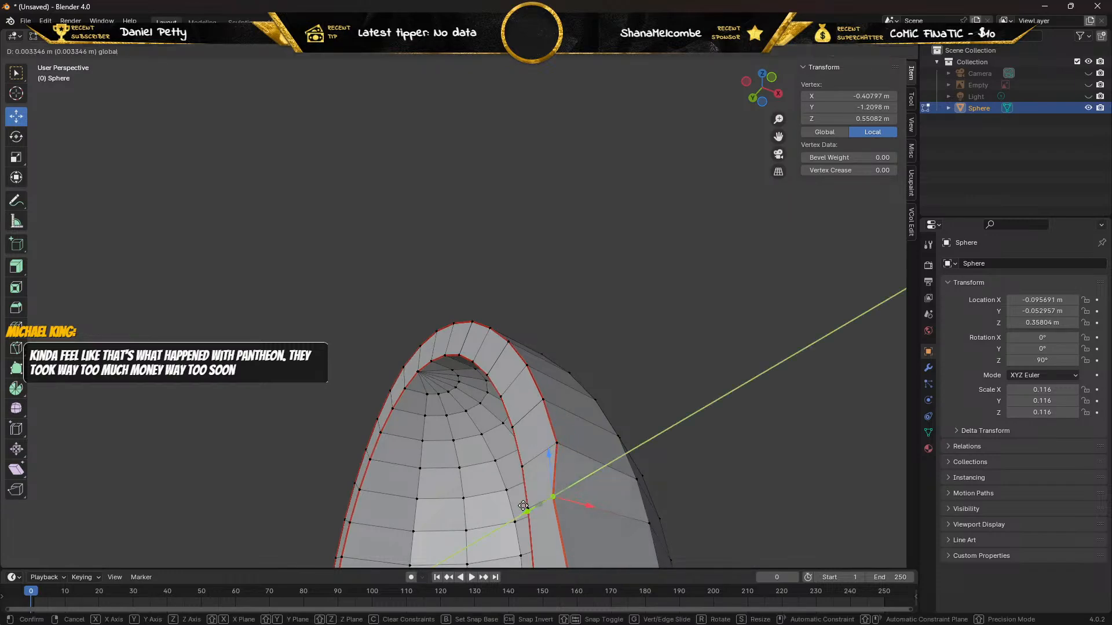
click(522, 505)
key(ctrl+z)
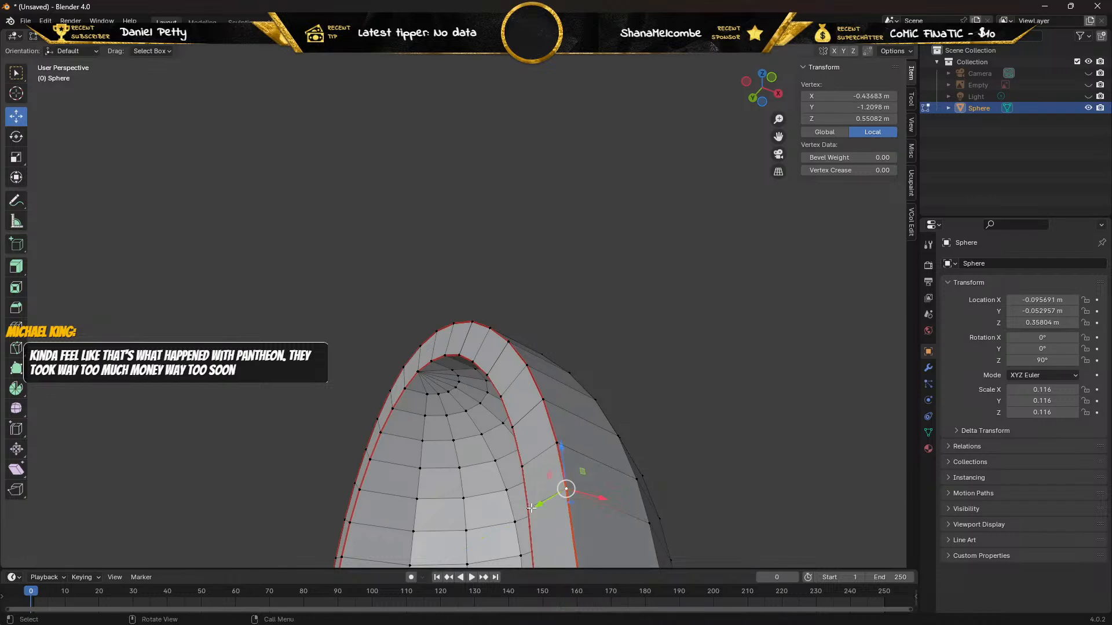
Try moving the inner rim vertex opposite the last tested outer vertex along Y, and undo the move.
click(524, 509)
key(g)
key(y)
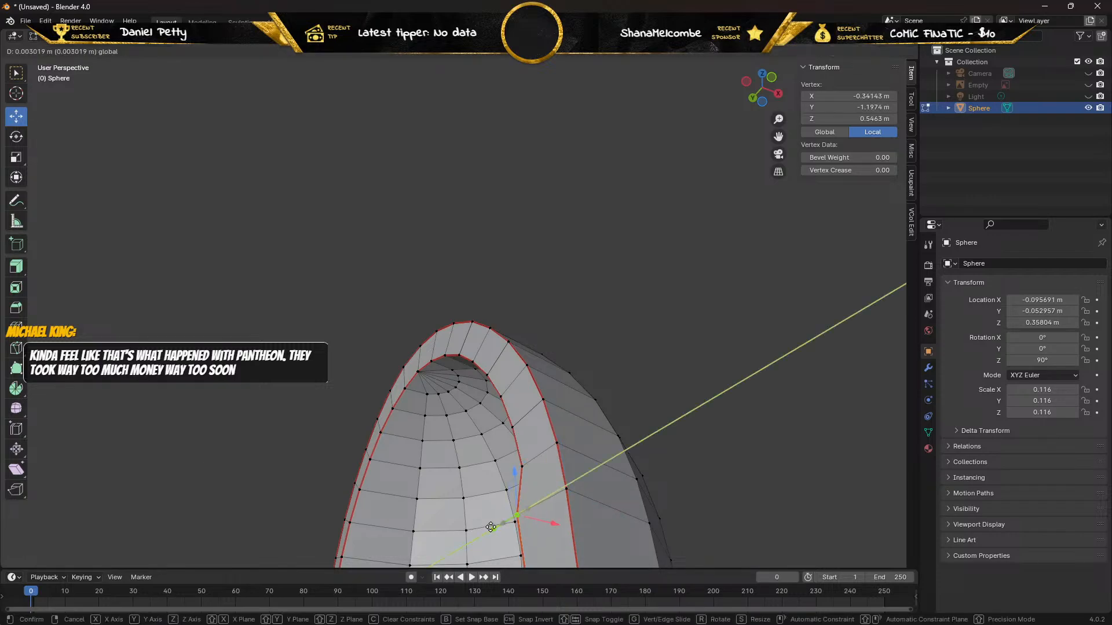
drag(491, 527, 505, 518)
key(ctrl+z)
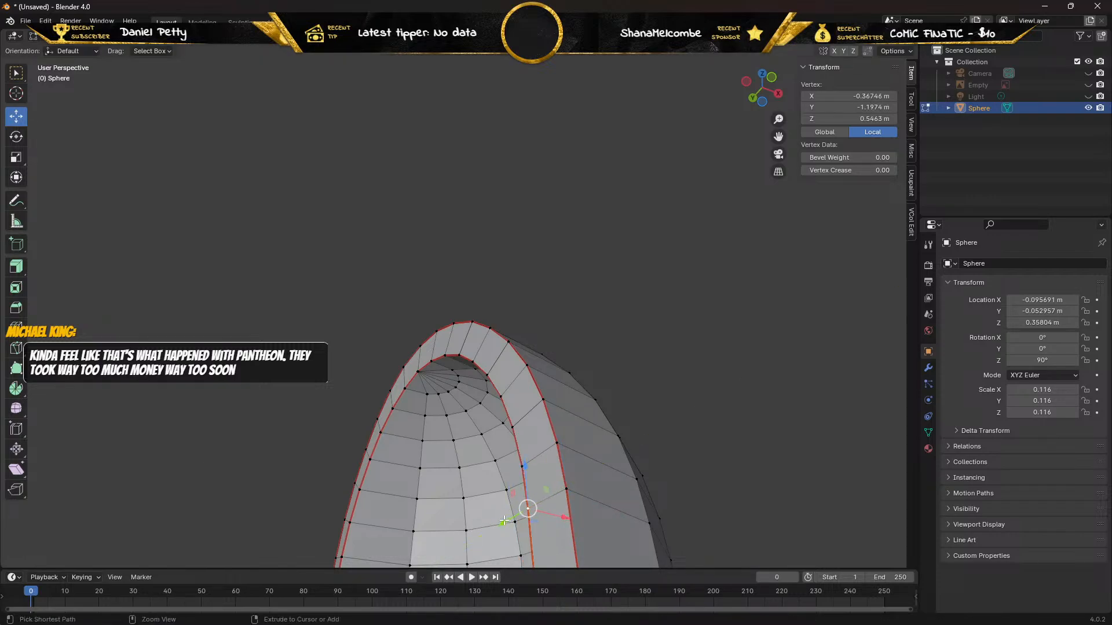
Try moving the outer and inner vertices of the next rim edge up along Y, cancelling each move.
click(559, 444)
key(g)
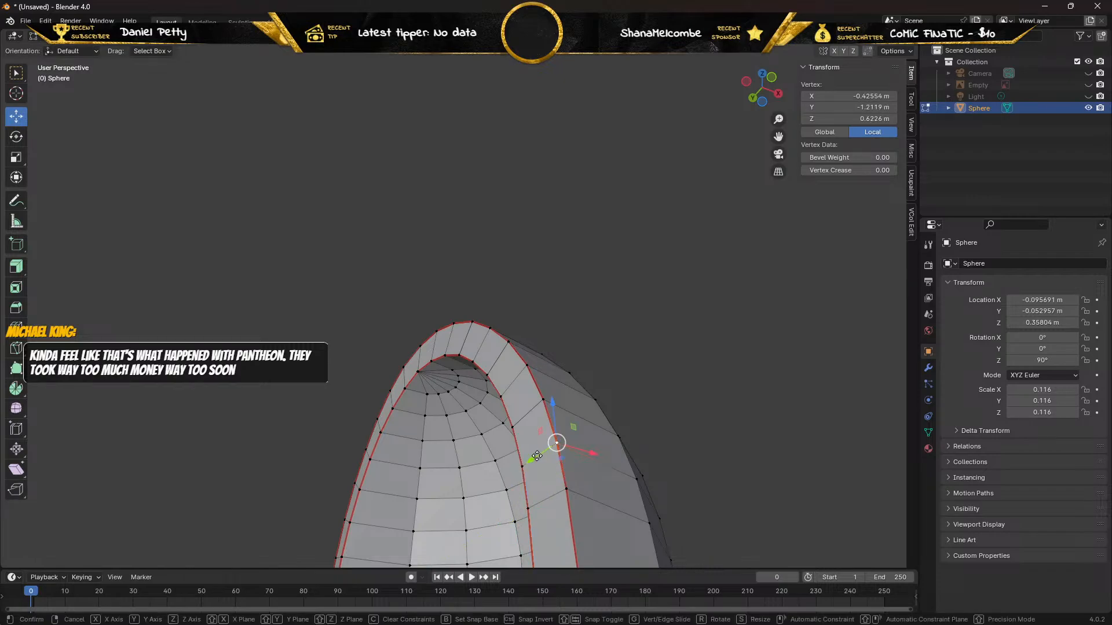
key(y)
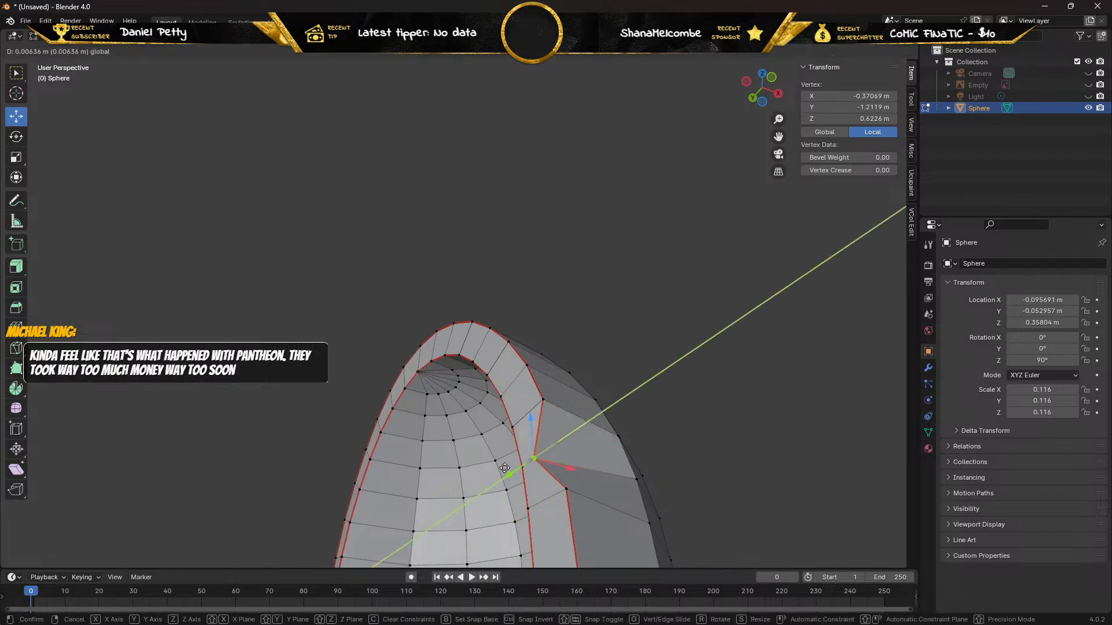
right_click(505, 468)
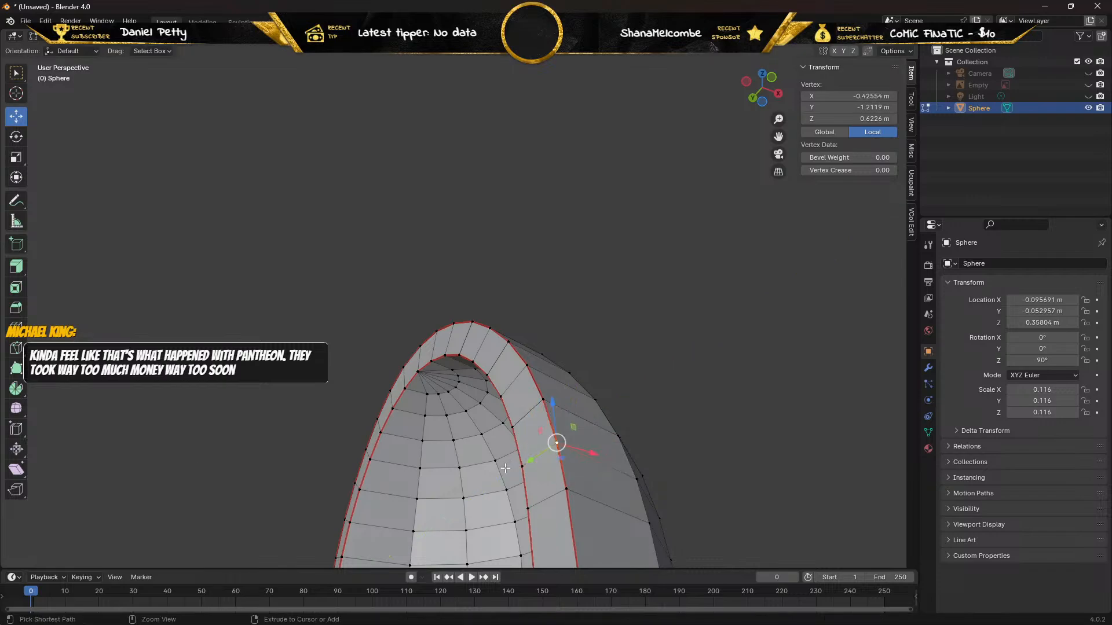
click(521, 466)
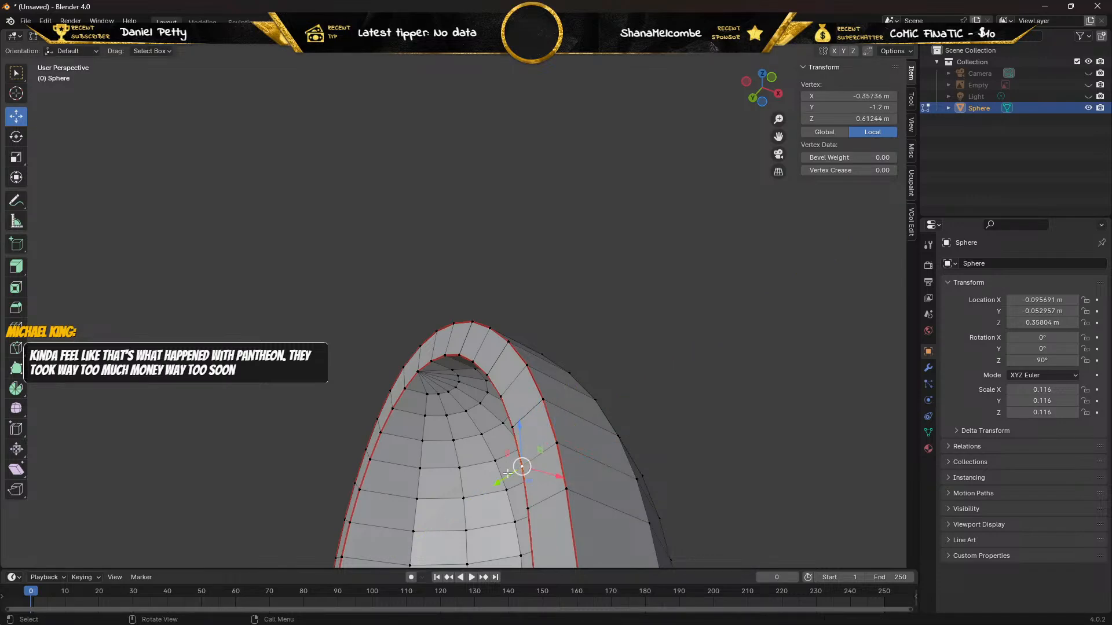
drag(501, 480, 526, 468)
right_click(526, 468)
Offset the duplicate of the next outer rim vertex up by 0.004413 m along Y and delete it.
click(543, 399)
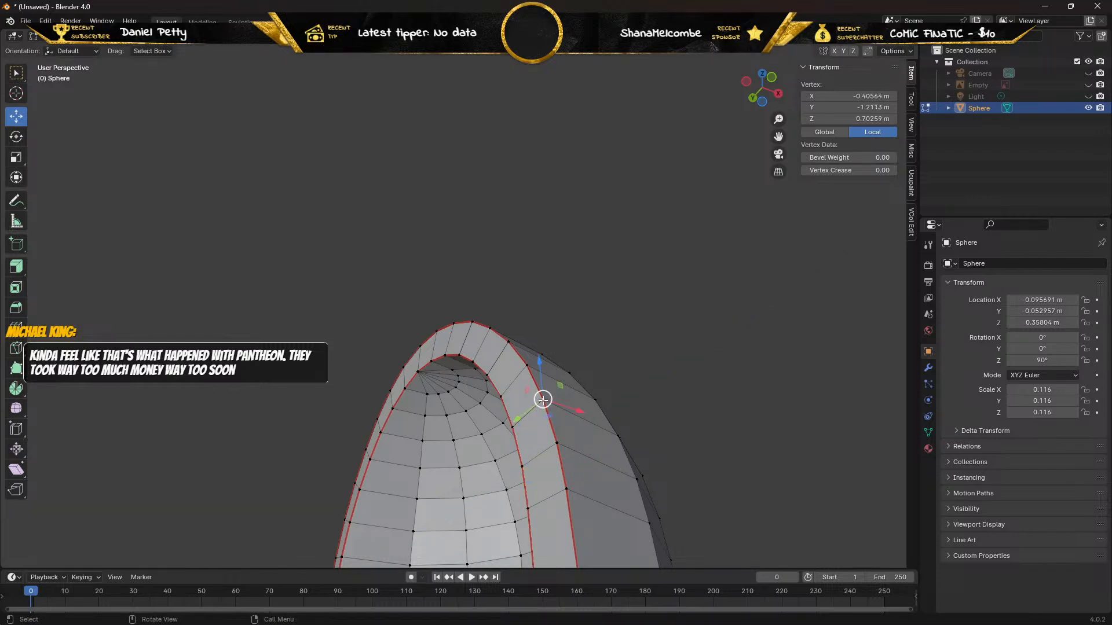
drag(518, 414, 502, 429)
key(x)
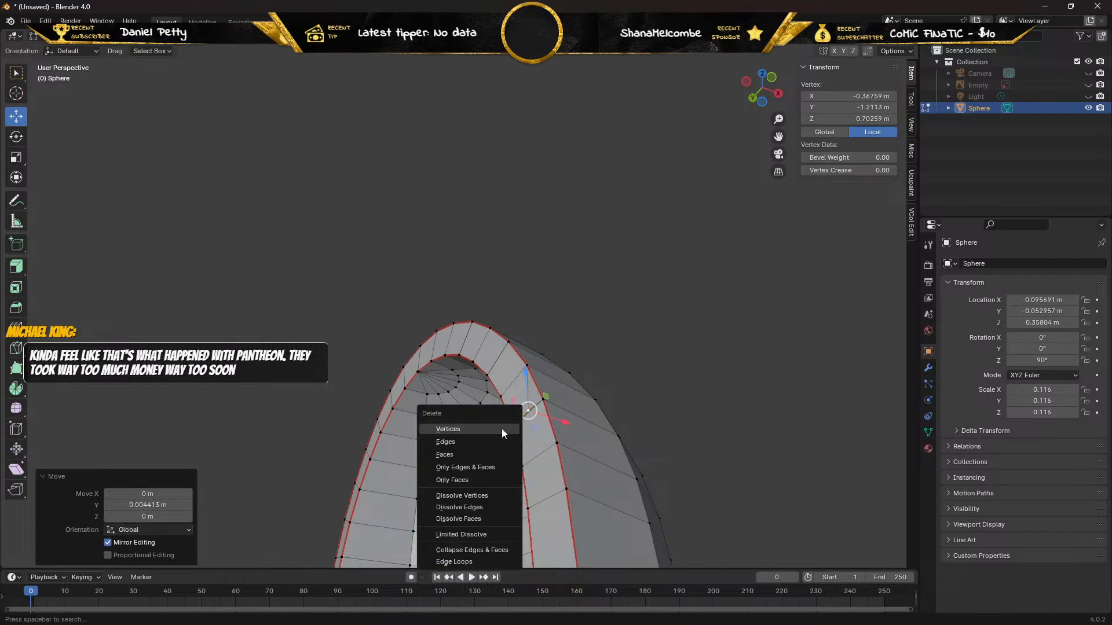
click(502, 429)
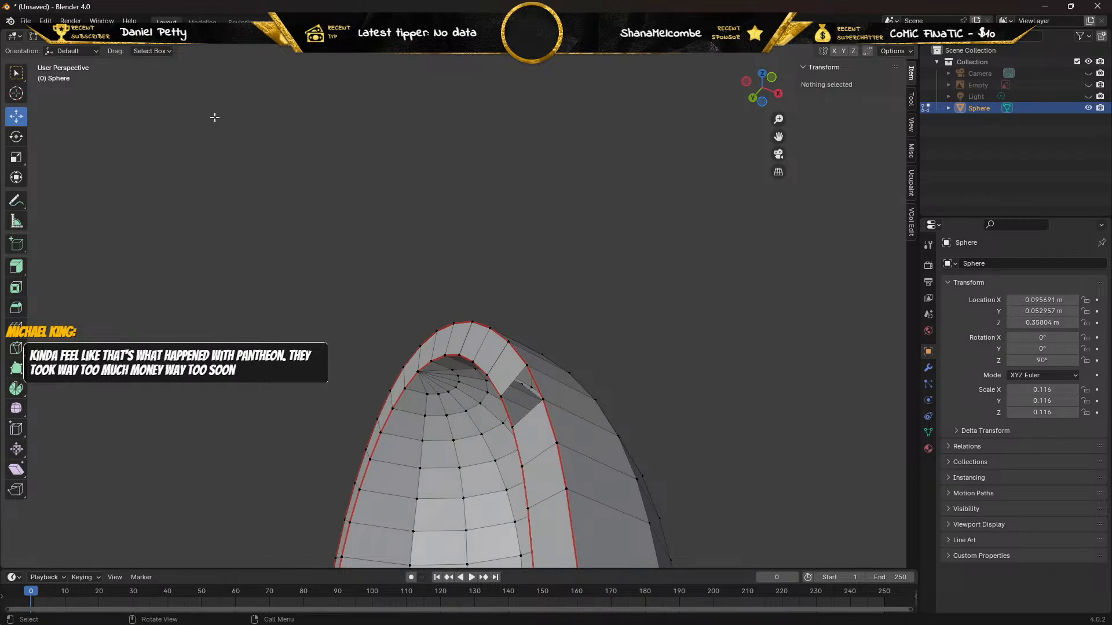
In edge selection mode, fill the resulting rim gap with a face between its outer and inner edges.
click(109, 36)
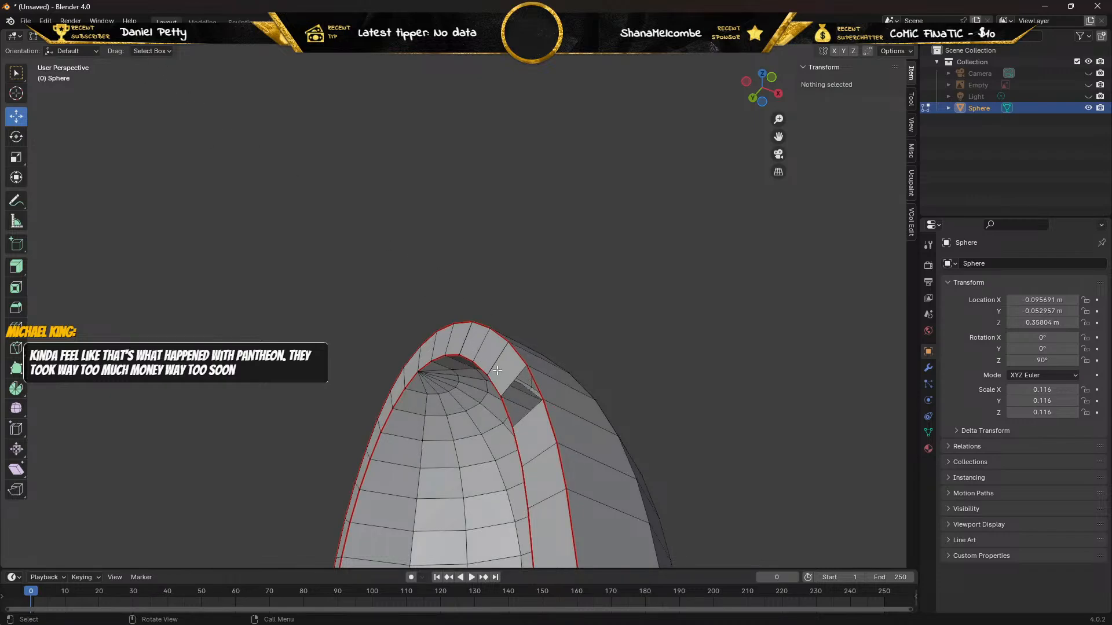
click(537, 385)
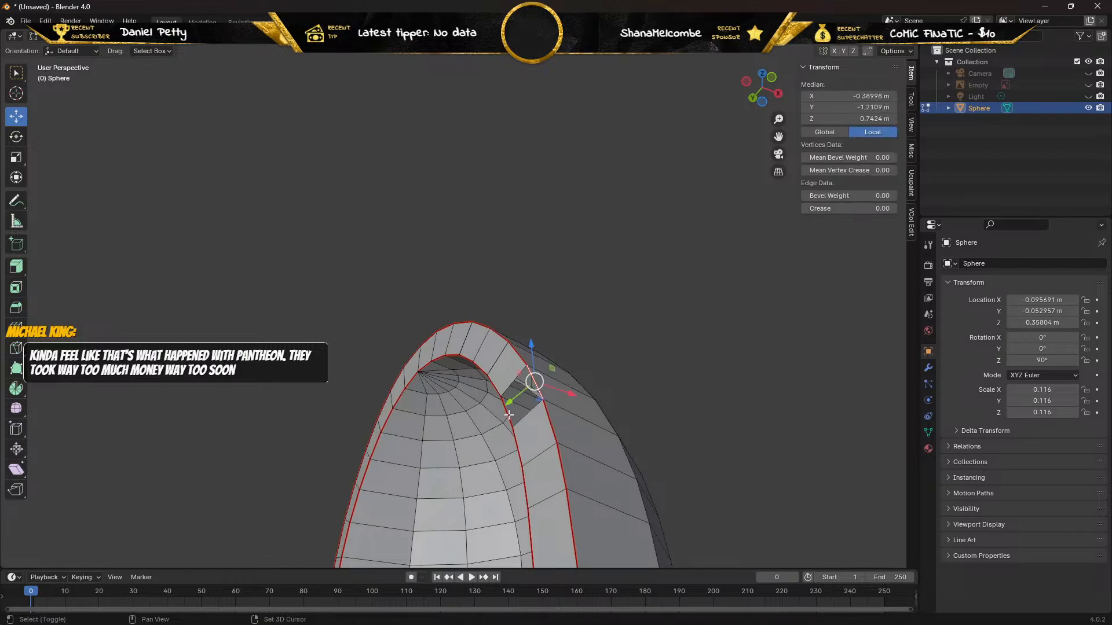
shift+click(509, 415)
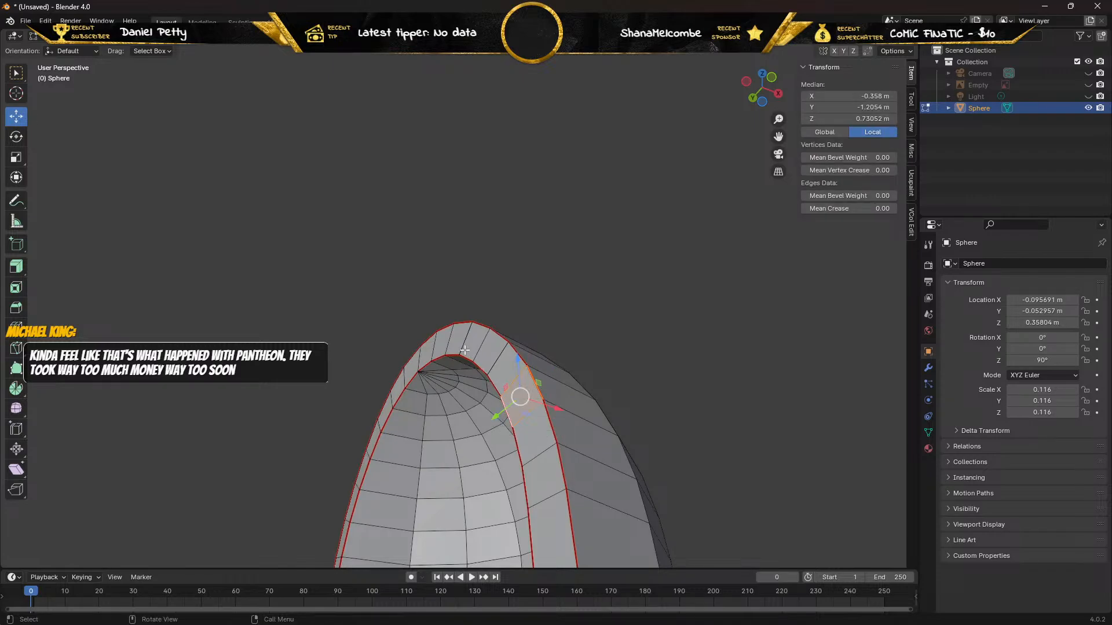
In vertex selection mode, test-move the inner vertex below the new face, undo it, and delete the duplicate outer vertex above after offsetting it 0.004141 m along Y.
click(97, 42)
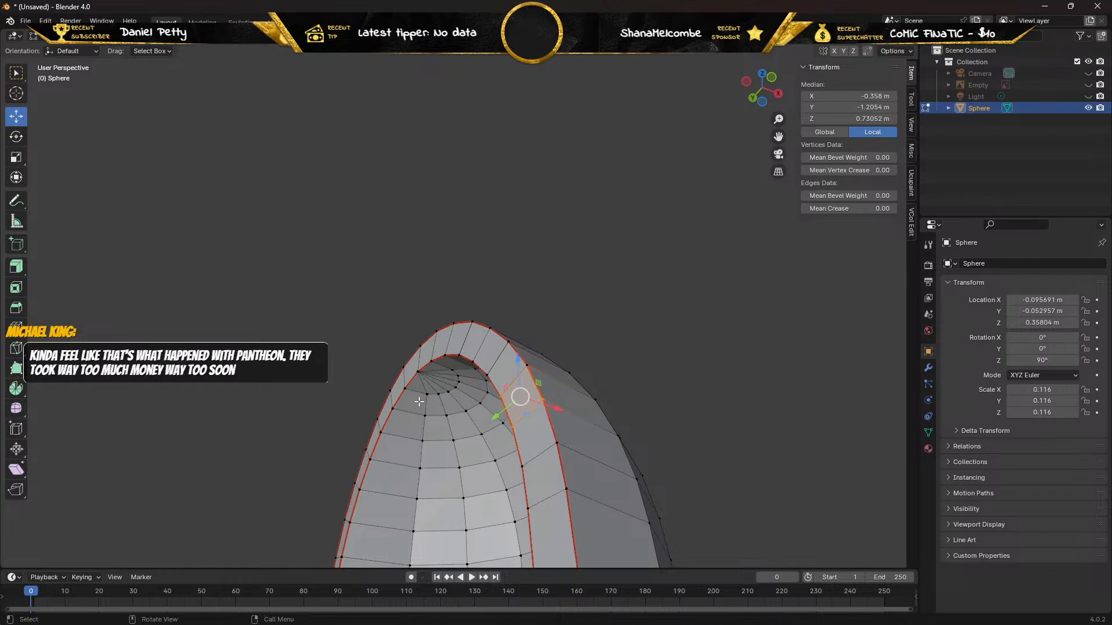
click(510, 429)
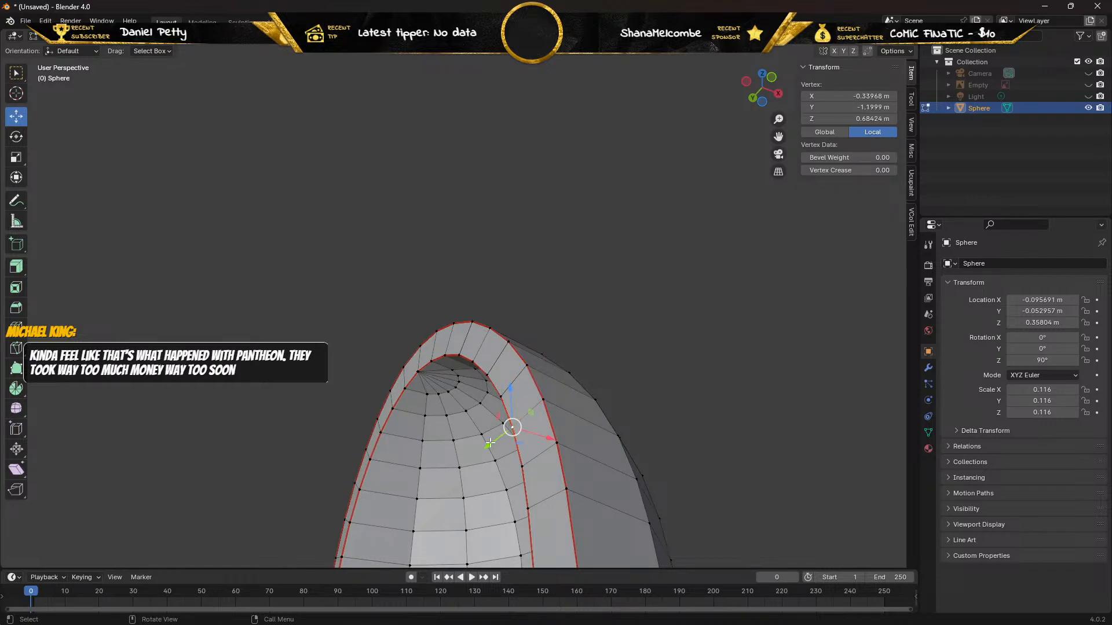
drag(501, 439, 507, 438)
key(ctrl+z)
click(528, 366)
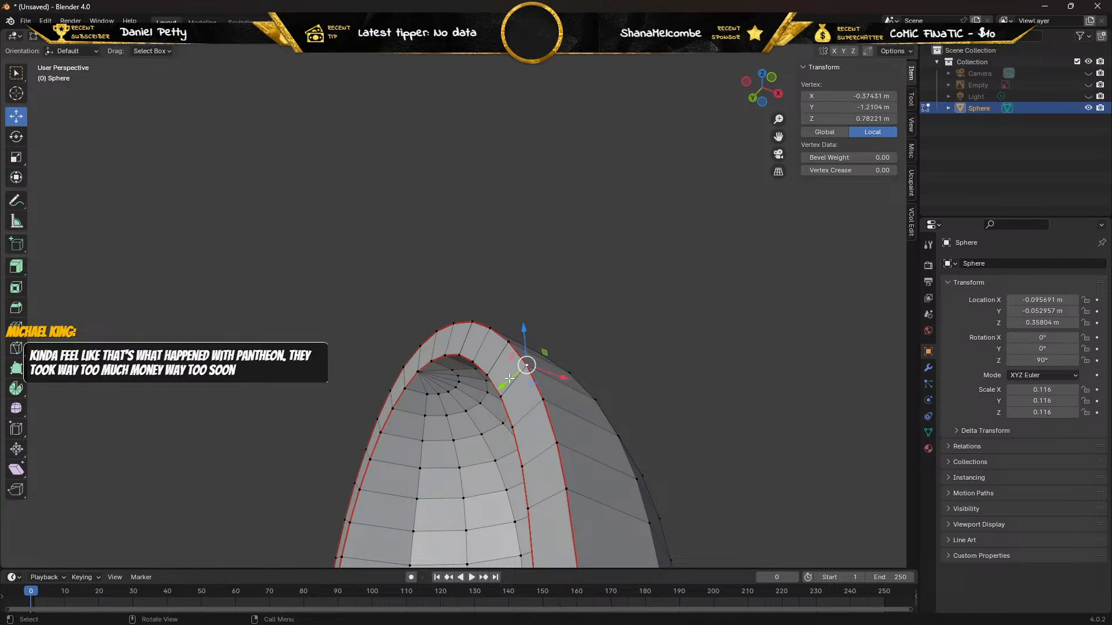
drag(499, 388, 495, 392)
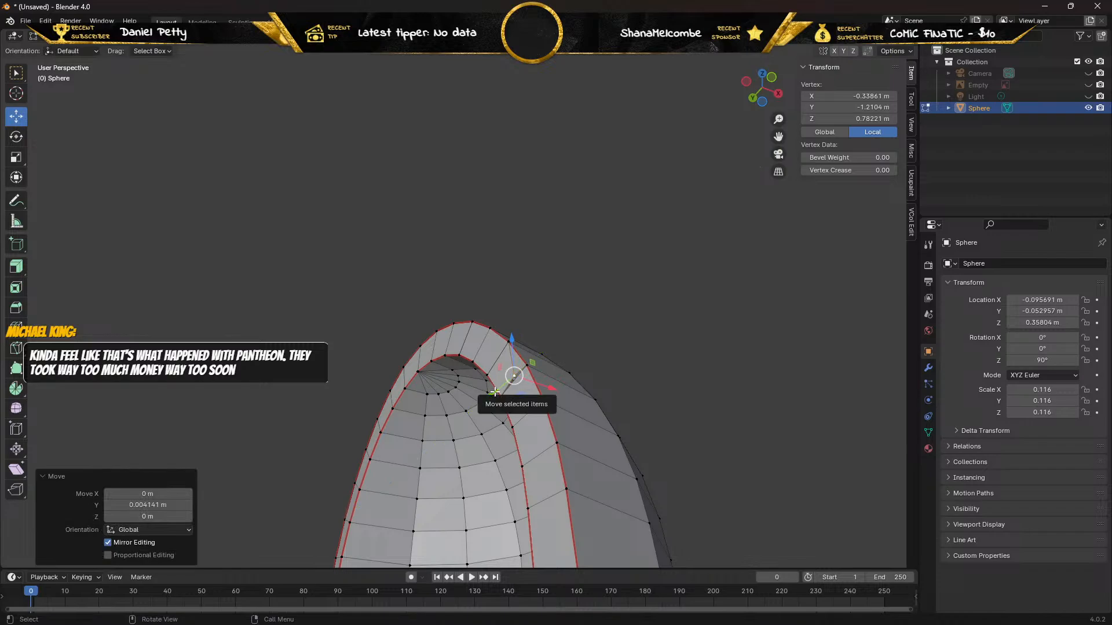
key(x)
click(441, 392)
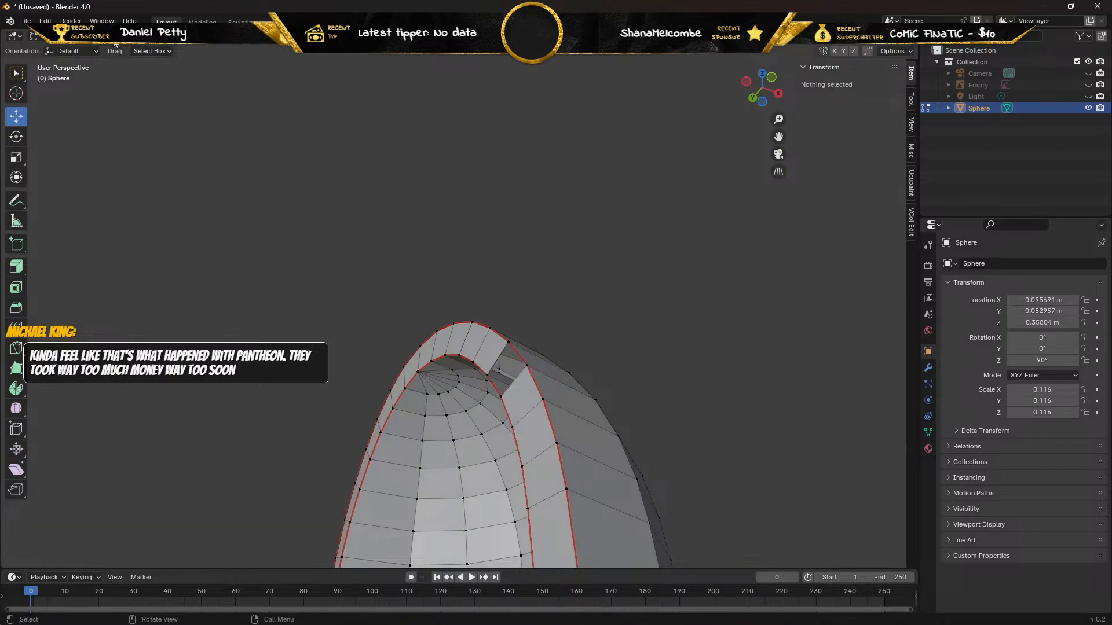
In edge selection mode, close the new gap near the rim's crest with a face between its outer and inner edges.
key(2)
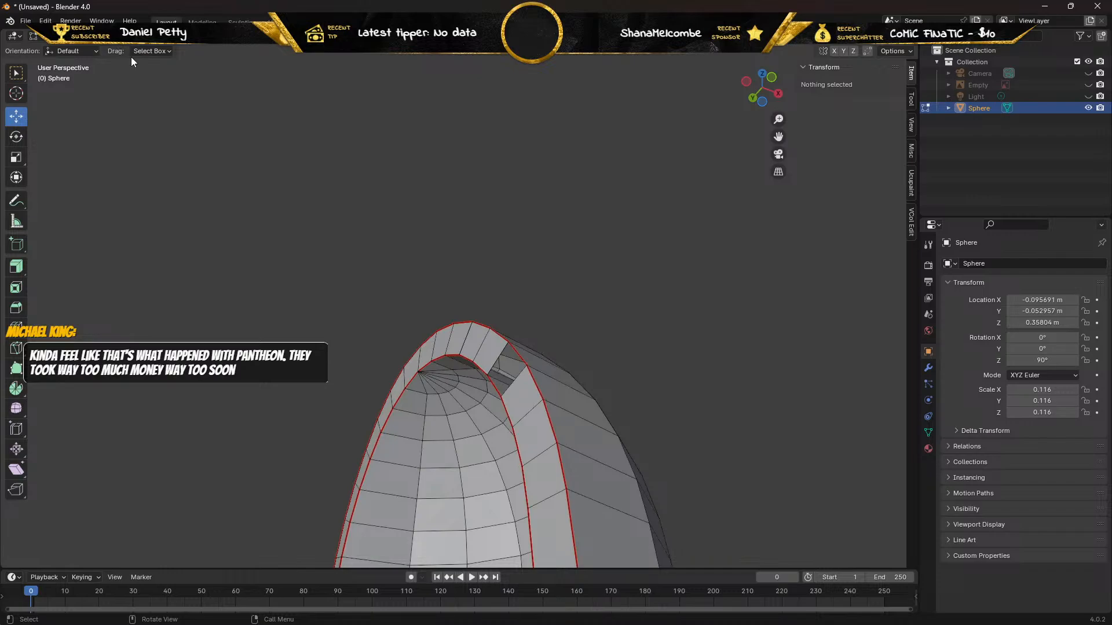
click(520, 358)
shift+click(480, 374)
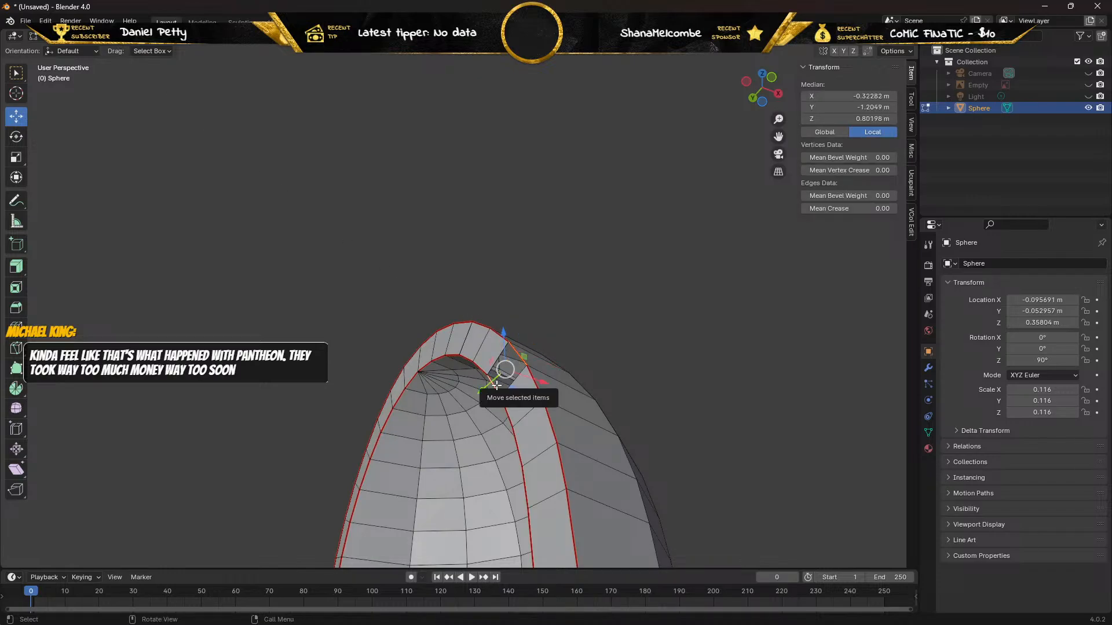
In vertex selection mode, test the new face's lower vertices, undoing the moves, and delete the duplicate at its upper outer corner after offsetting it 0.004367 m along Y.
click(105, 42)
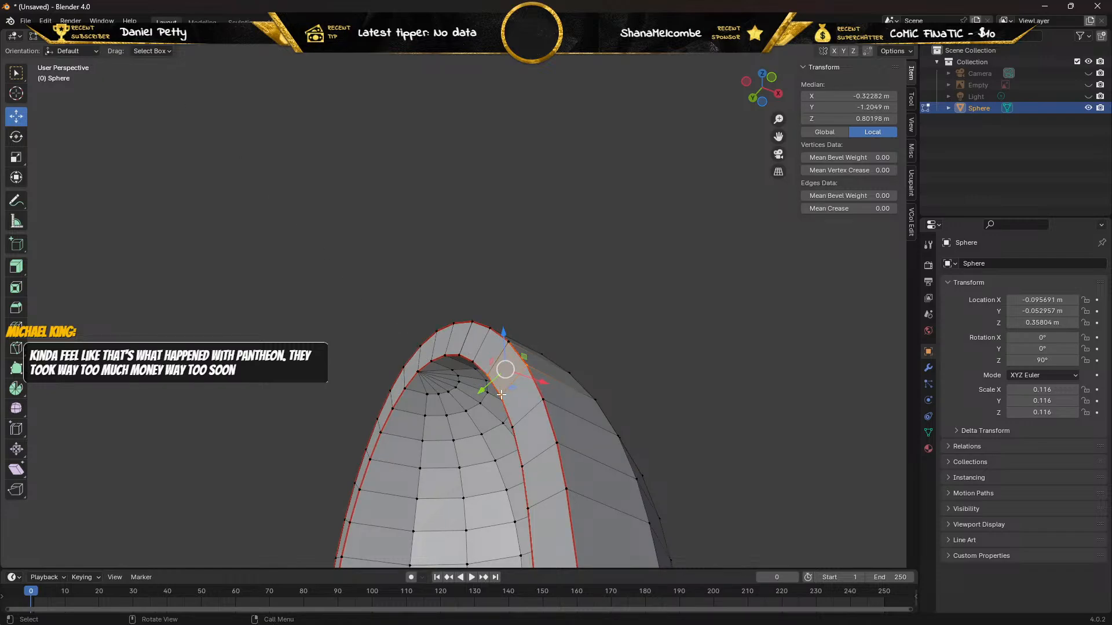
click(502, 395)
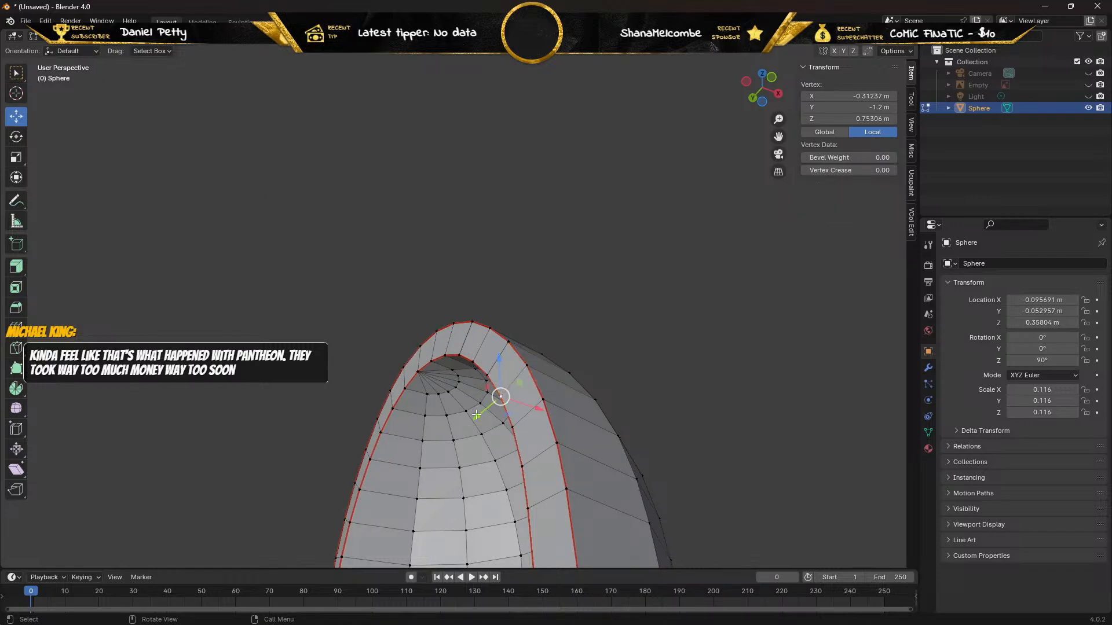
drag(485, 408, 499, 391)
click(525, 366)
key(ctrl+z)
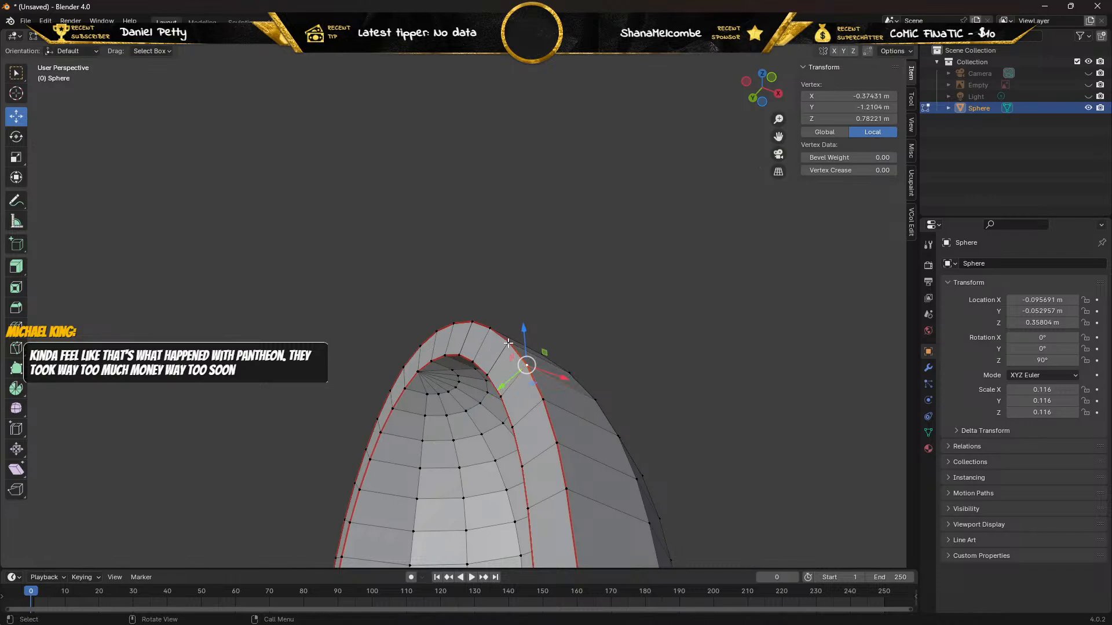
click(497, 351)
drag(486, 362, 475, 377)
key(x)
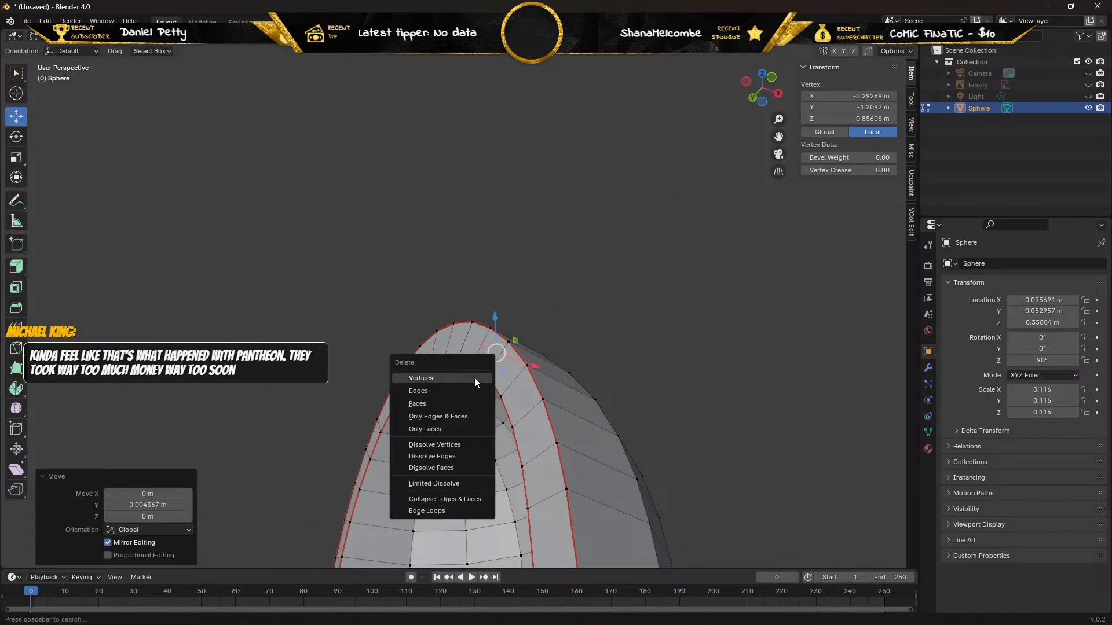
click(474, 377)
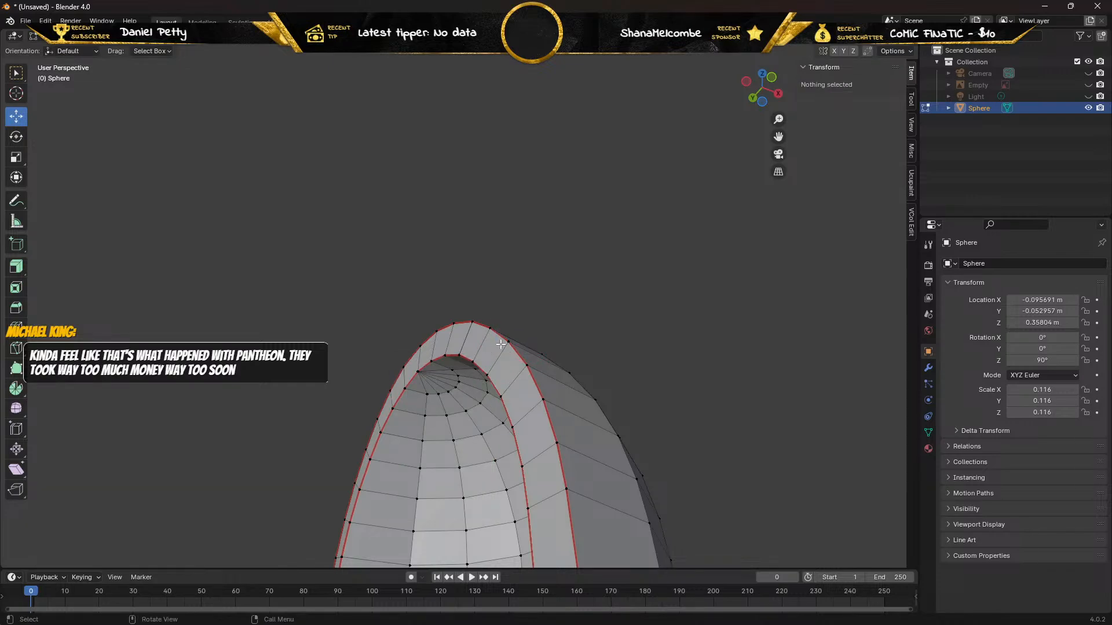
Try moving the remaining outer vertex at the deleted duplicate's position and its inner counterpart along Y, undoing both moves.
click(509, 342)
key(g)
key(y)
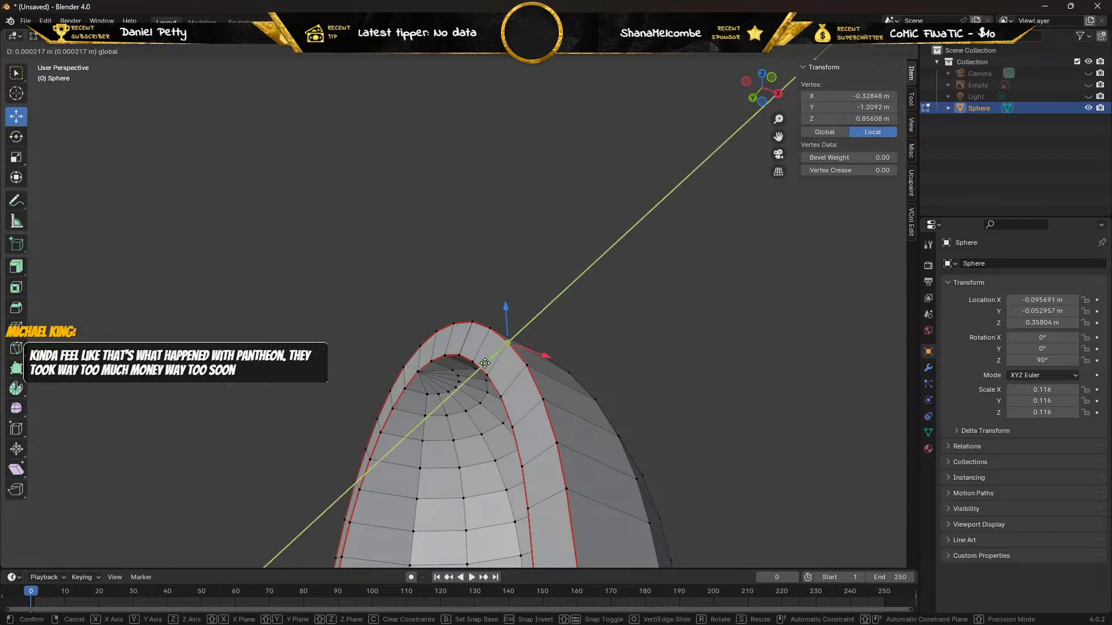
click(477, 374)
key(ctrl+z)
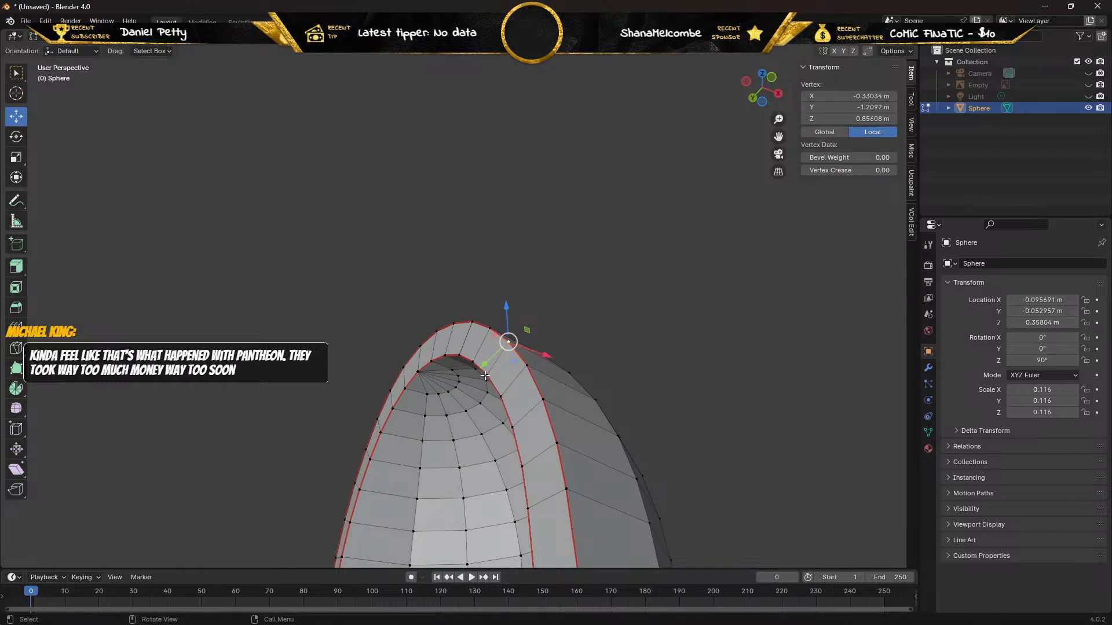
key(g)
key(y)
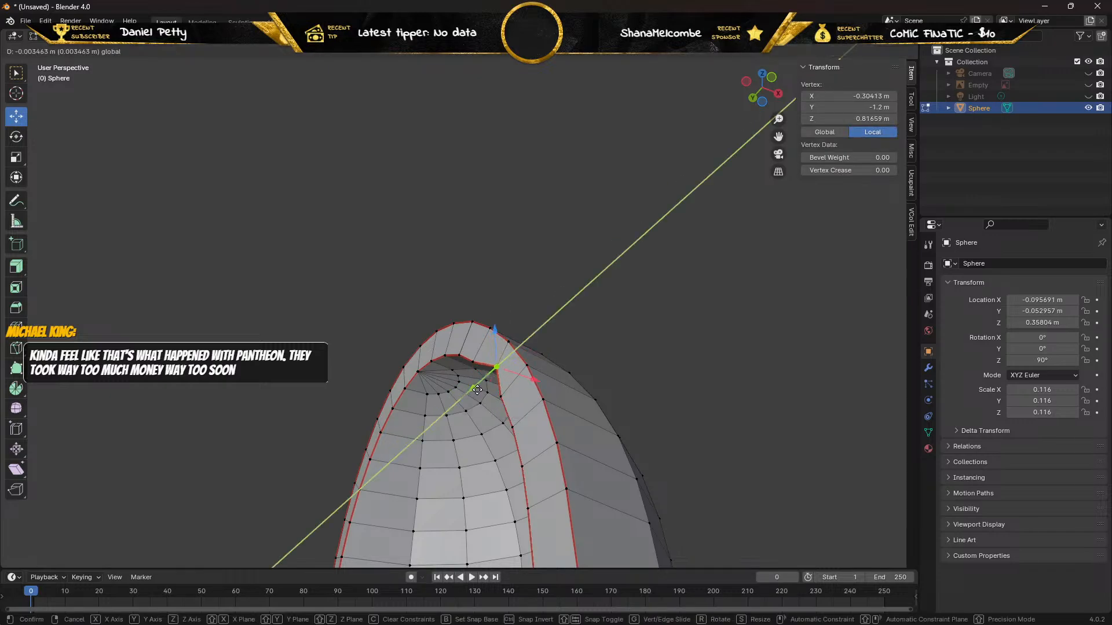
click(477, 388)
Try moving the next outer and inner rim vertices toward the crest along Y, and undo both moves.
click(487, 327)
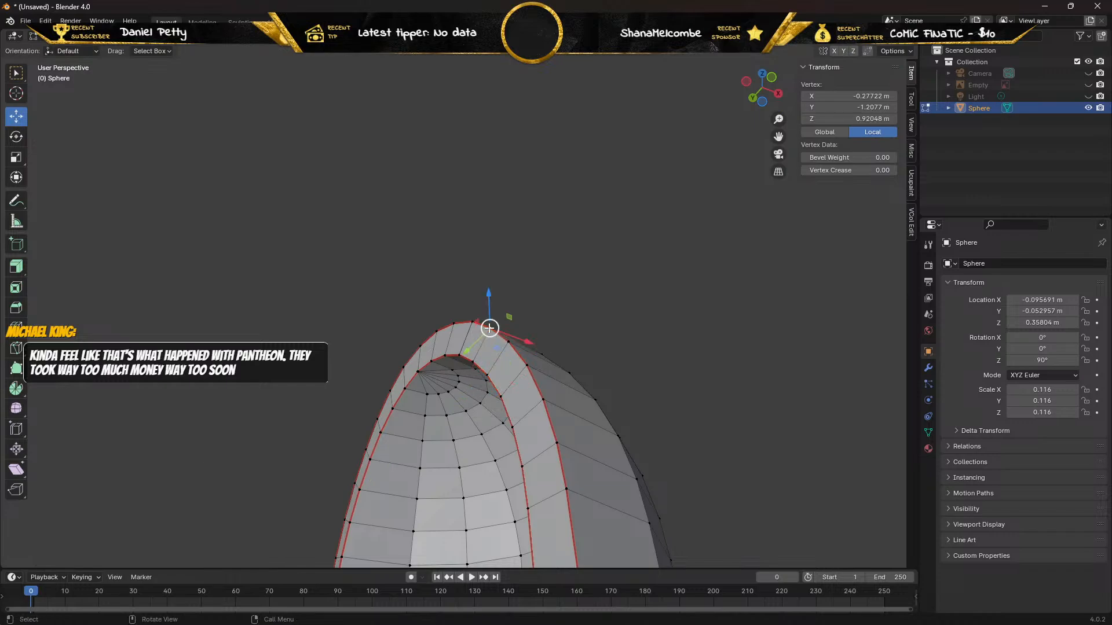
key(g)
key(y)
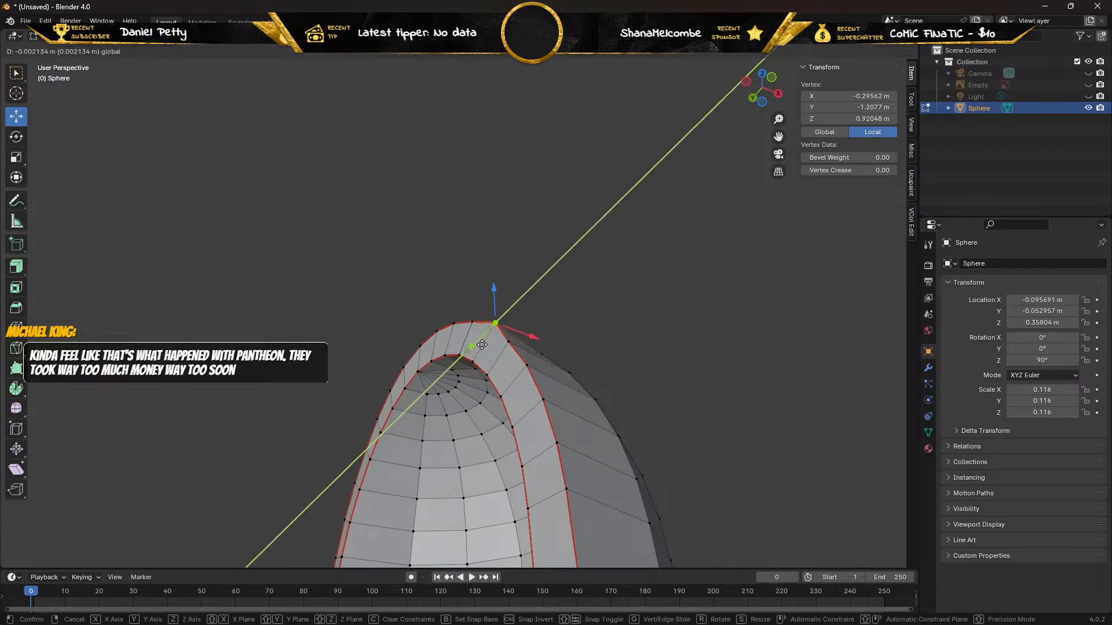
click(472, 362)
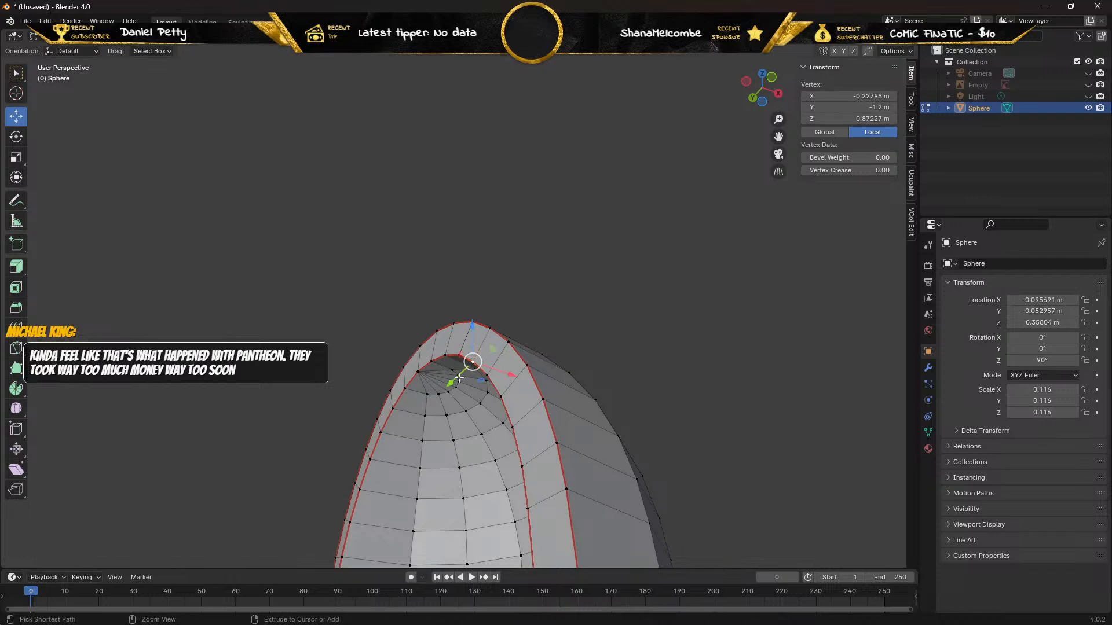
key(g)
key(y)
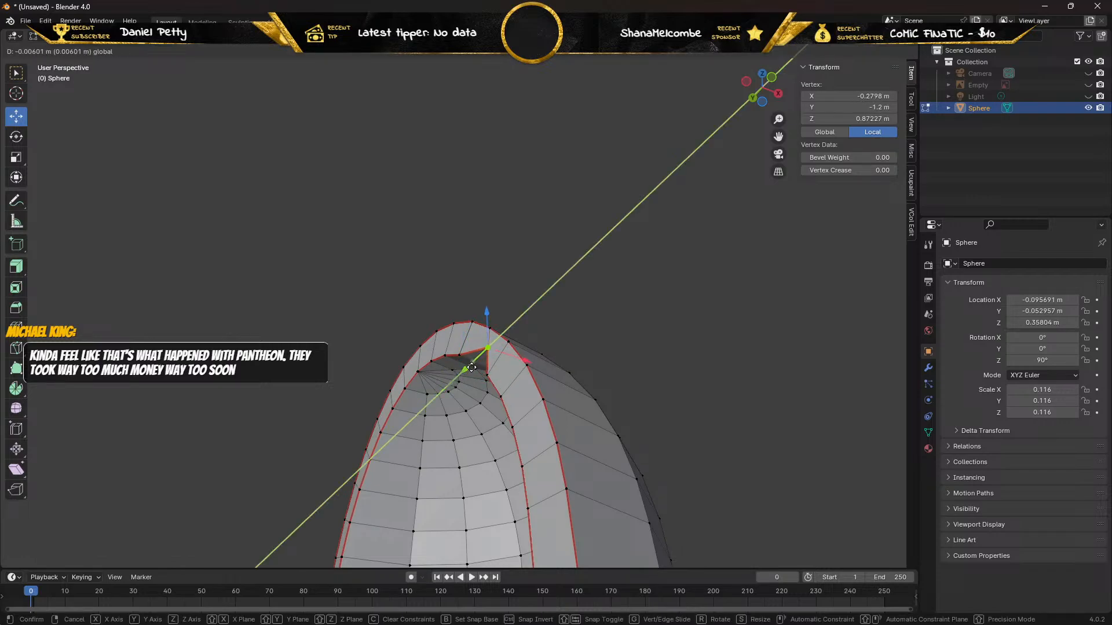
click(464, 369)
key(ctrl+z)
Facing the opening, offset the duplicate of the second outer vertex from the rim's crest by 0.004726 m along Z, delete it, and select the remaining vertex.
middle_drag(462, 369, 510, 387)
middle_drag(472, 347, 476, 374)
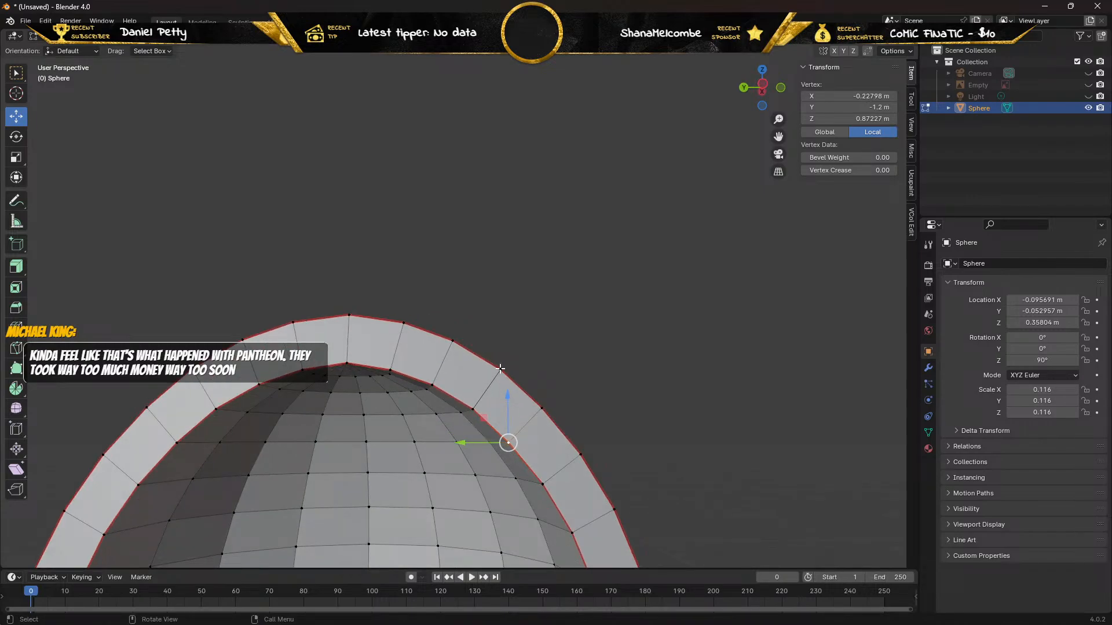
click(501, 368)
drag(509, 323, 509, 296)
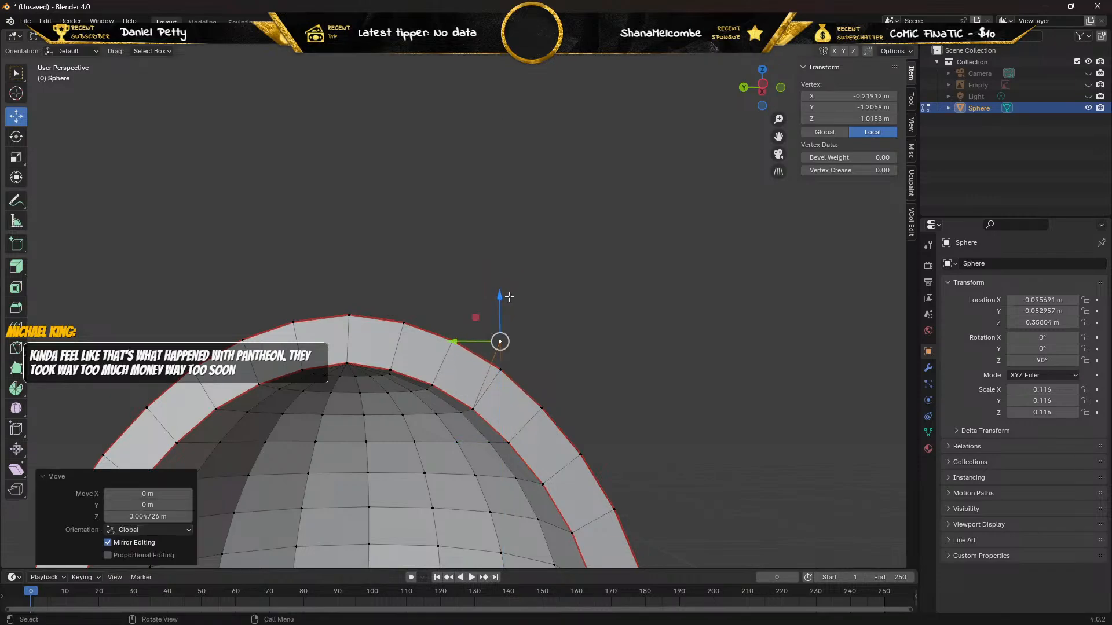
key(x)
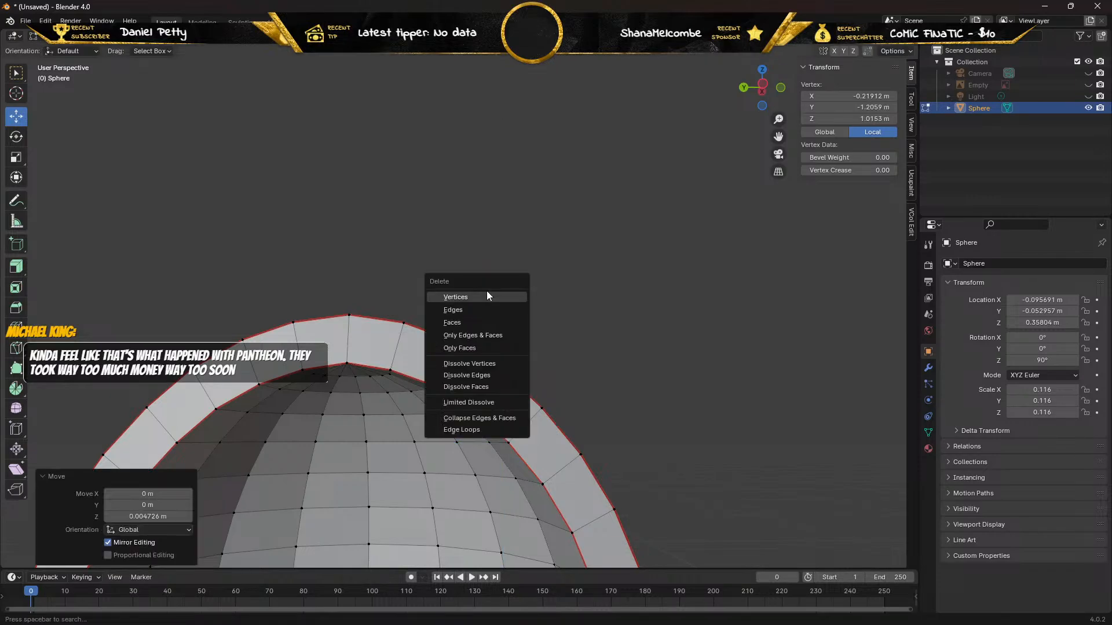
click(486, 291)
click(502, 366)
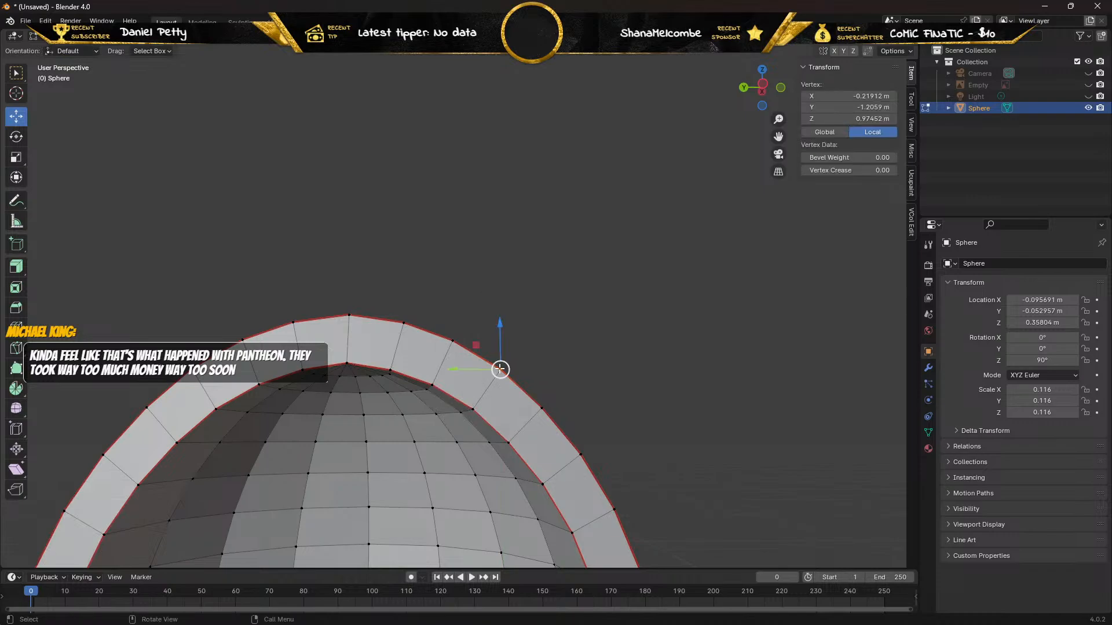
Try moving the selected outer vertex, the next outer vertex toward the crest and their inner counterparts along Z, undoing every move.
mouse_move(501, 330)
mouse_down()
mouse_move(509, 305)
mouse_move(491, 340)
mouse_move(492, 394)
mouse_move(492, 328)
mouse_up()
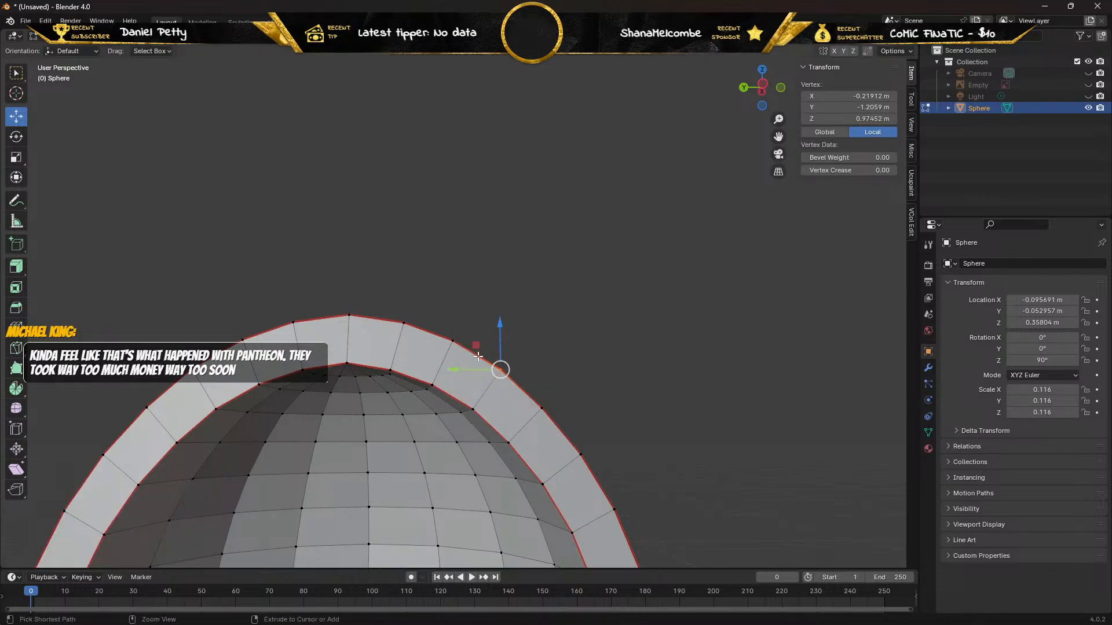
click(472, 409)
drag(473, 373, 450, 341)
click(448, 337)
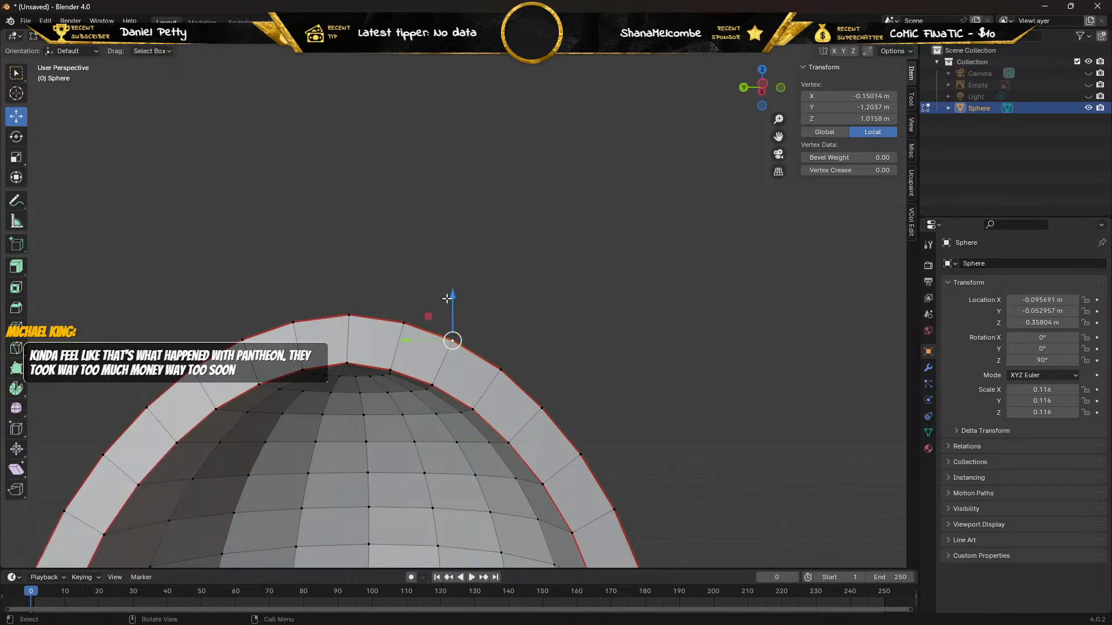
drag(451, 292, 438, 329)
click(431, 385)
key(ctrl+z)
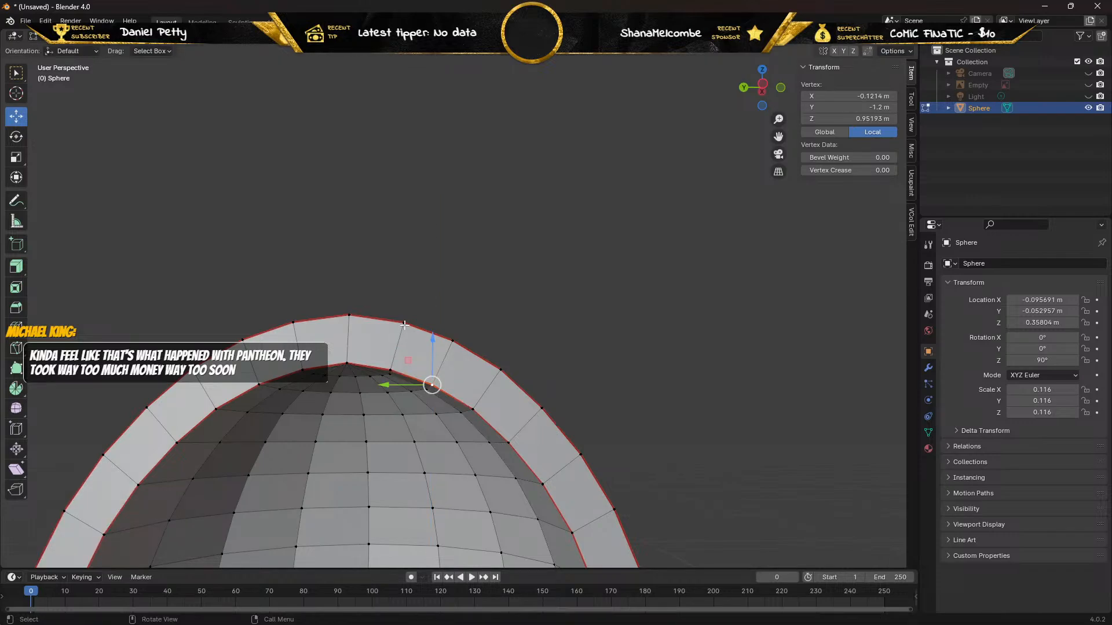
In edge selection mode, select the entire mesh and unwrap it with the Angle Based method.
scroll(405, 326, down, 3)
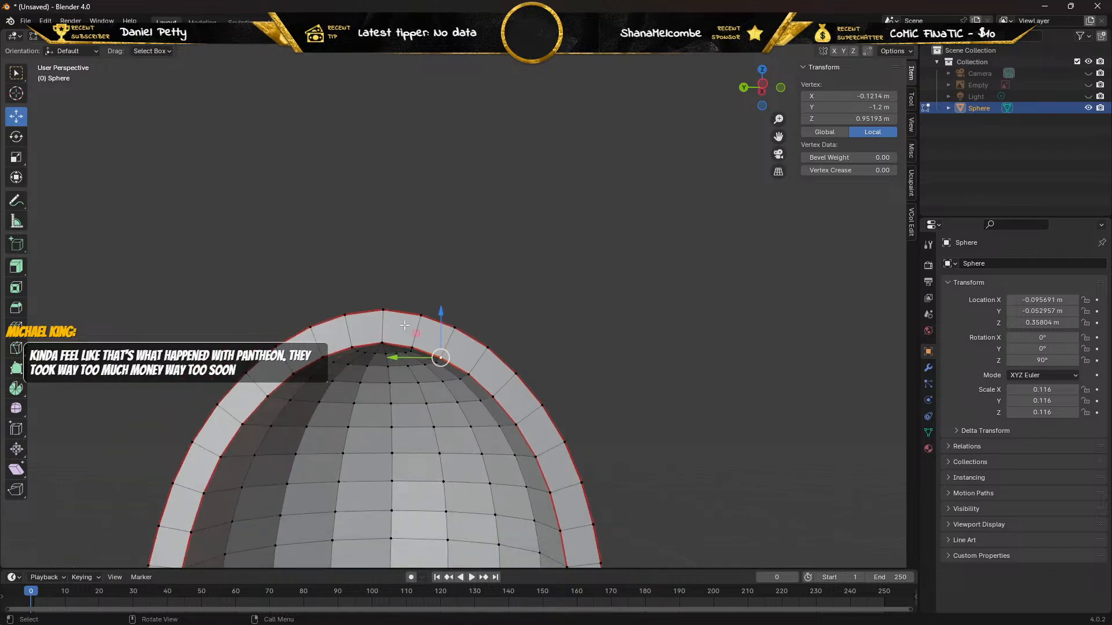
click(119, 37)
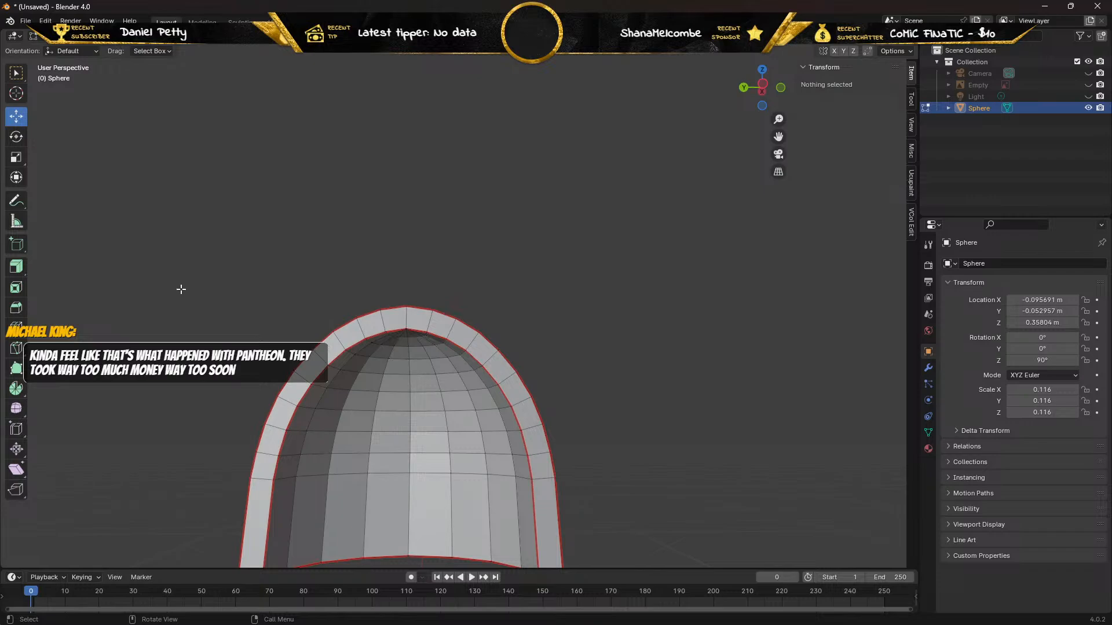
key(a)
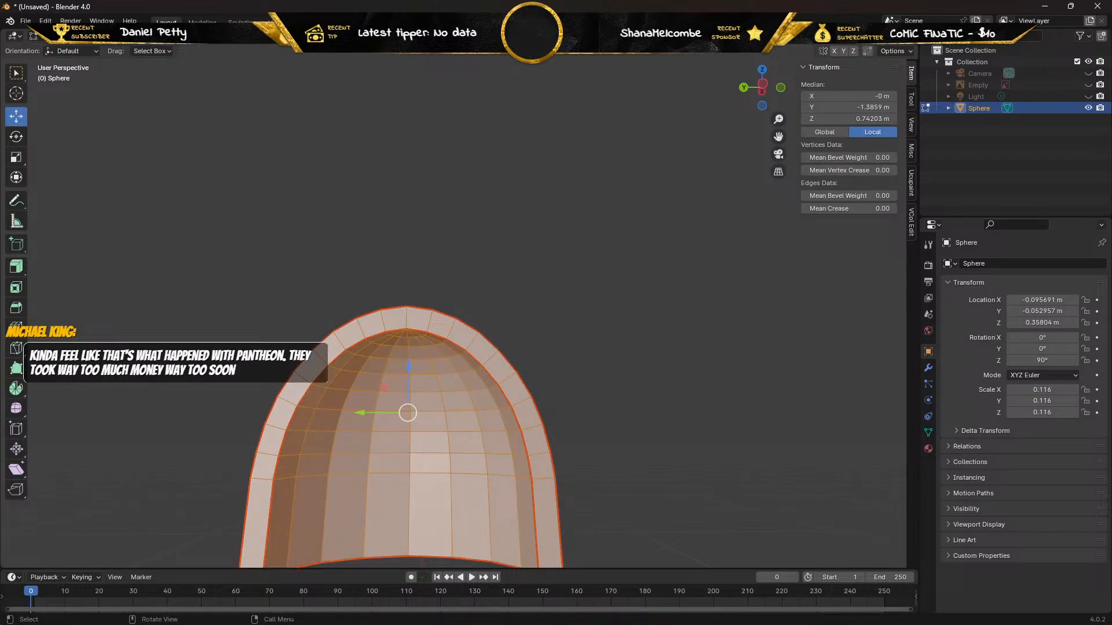
click(309, 37)
click(318, 50)
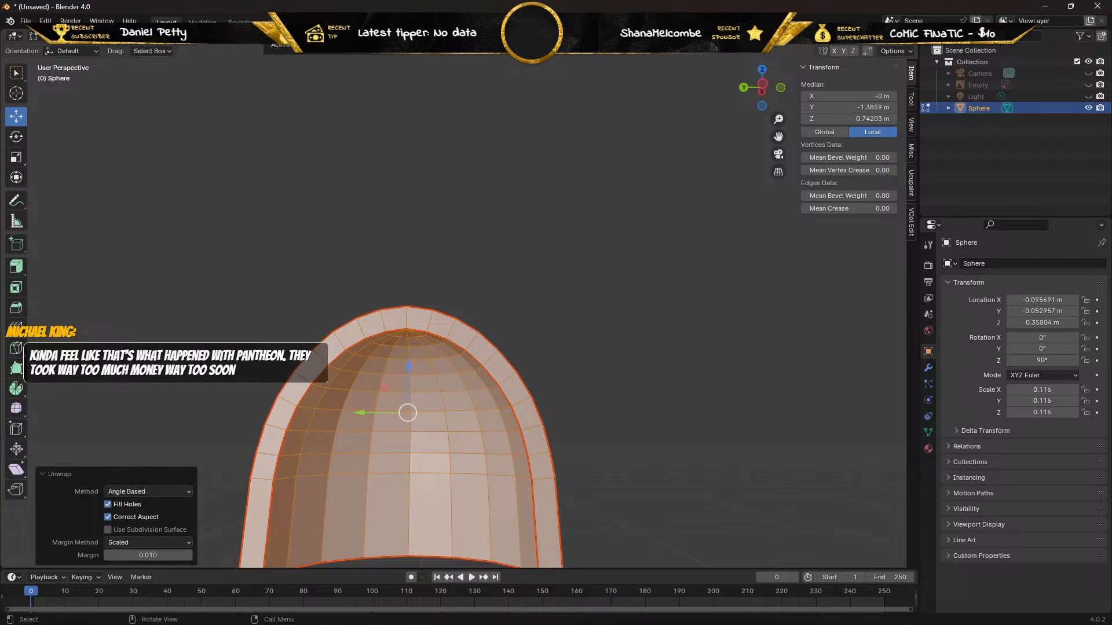
Switch to the UV Editing workspace and examine the unwrapped islands for stray or separated faces.
click(283, 22)
scroll(239, 158, up, 5)
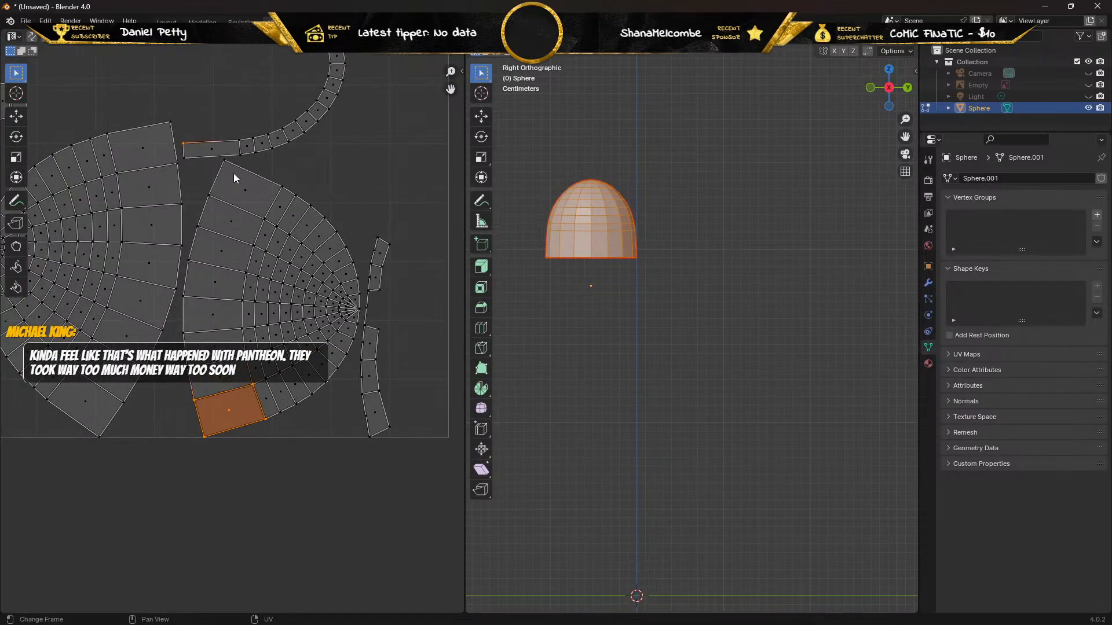
scroll(234, 172, down, 4)
scroll(234, 173, down, 2)
scroll(234, 173, up, 4)
scroll(574, 267, down, 3)
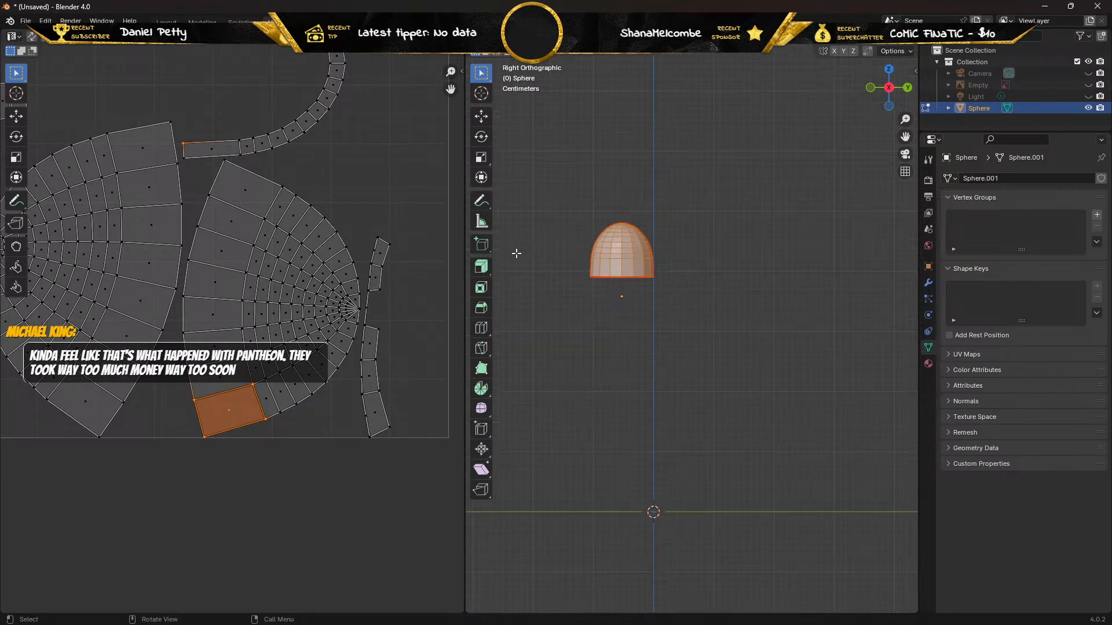
scroll(276, 147, down, 2)
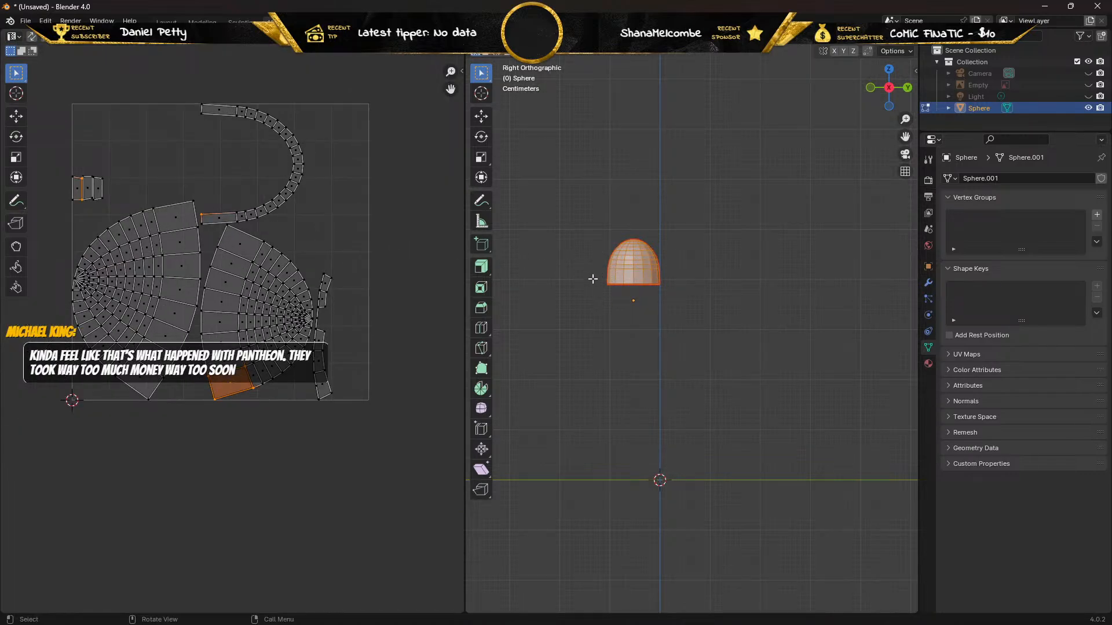
middle_drag(609, 253, 788, 261)
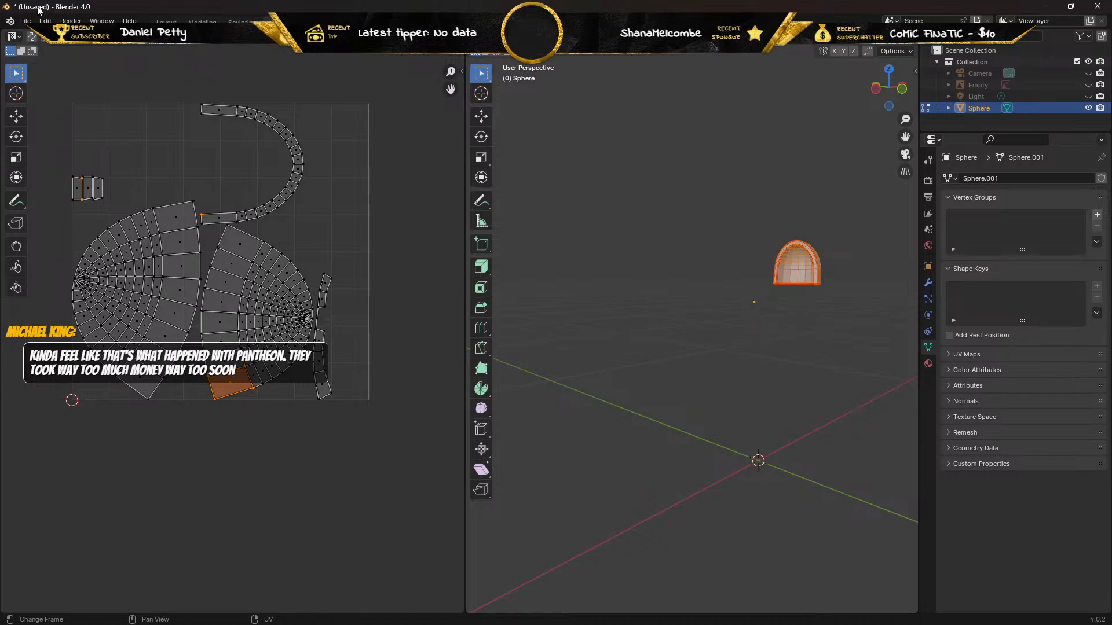
Back in Layout, test the bottom rim's inner vertex beside the corner, undo, then offset its outer counterpart's duplicate -0.006376 m along Y and delete it.
click(166, 22)
middle_drag(379, 360, 411, 262)
key(Tab)
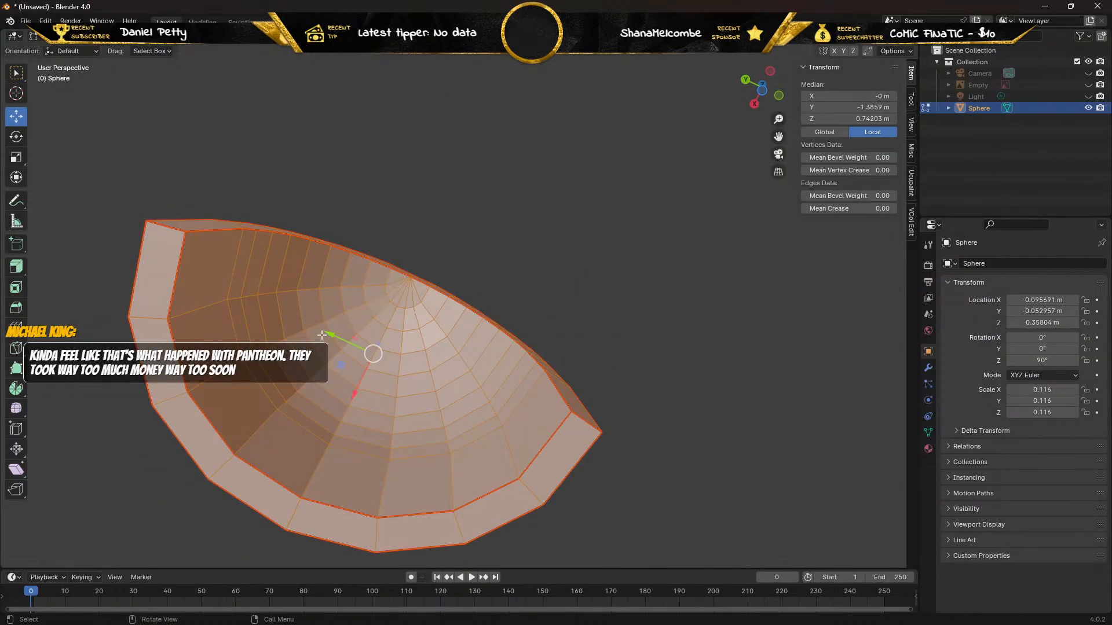
key(1)
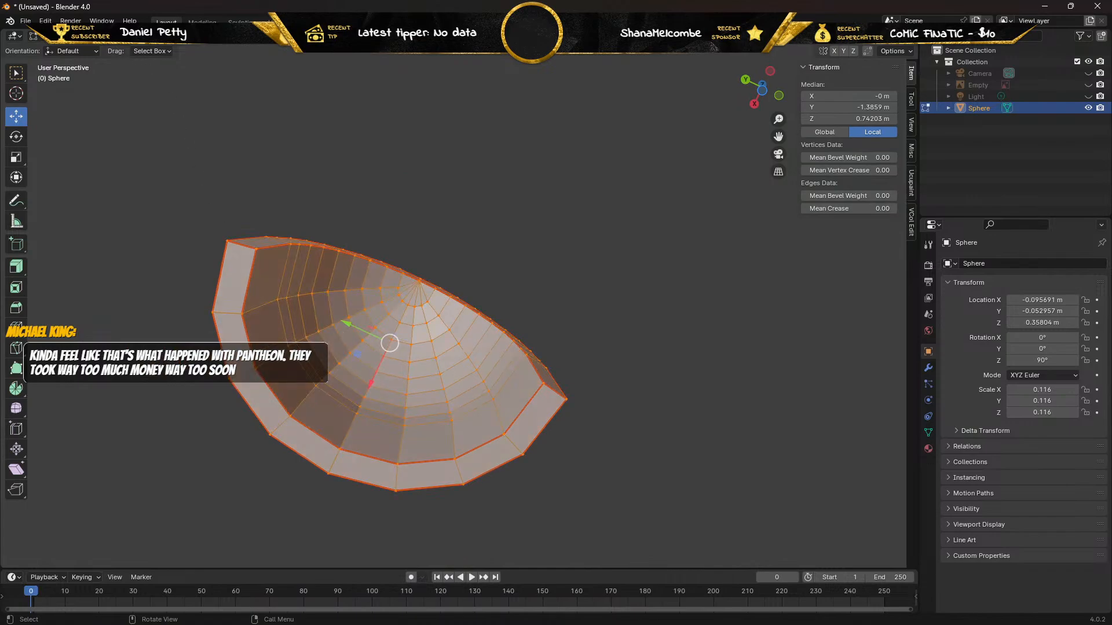
click(242, 313)
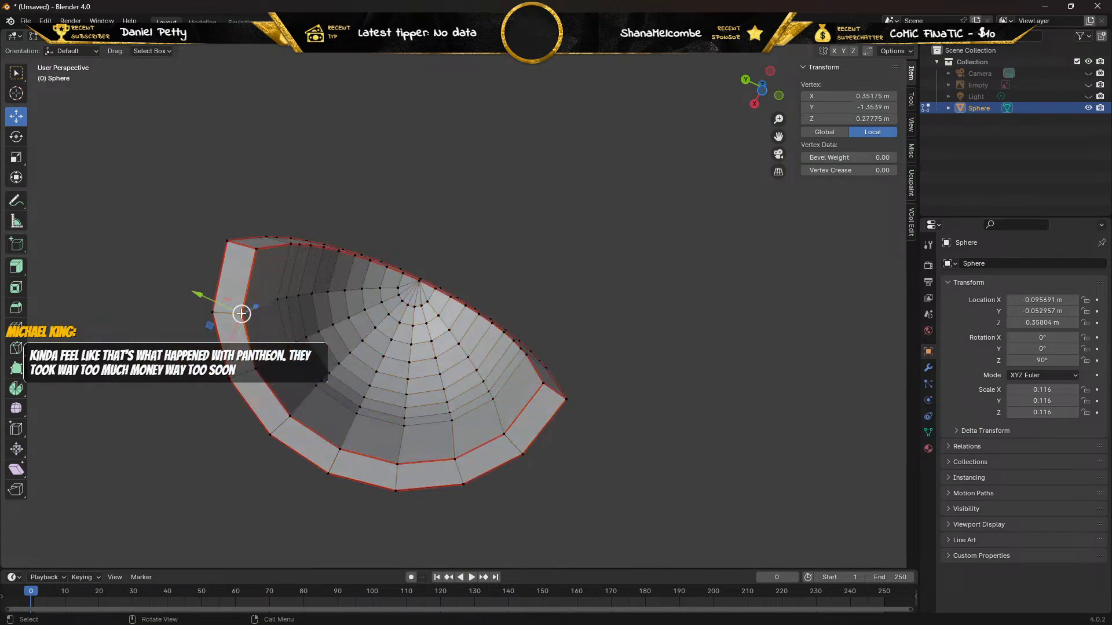
drag(197, 294, 223, 299)
key(ctrl+z)
drag(194, 295, 191, 300)
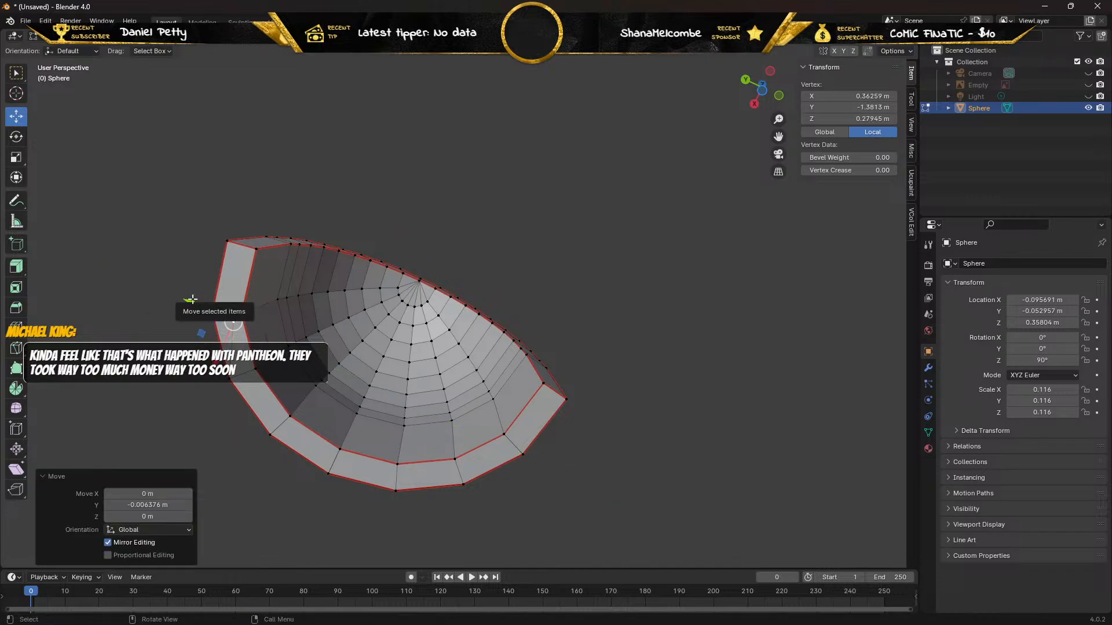
right_click(193, 299)
click(192, 299)
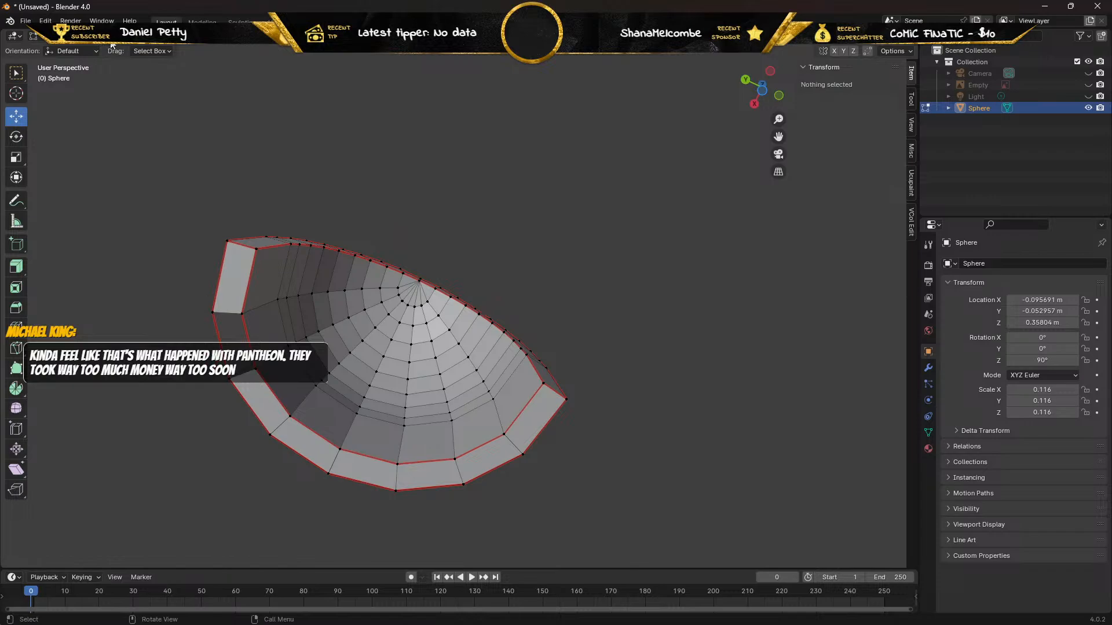
Refill the gap in the bottom rim with a face between its exposed inner and outer edges.
key(2)
click(245, 335)
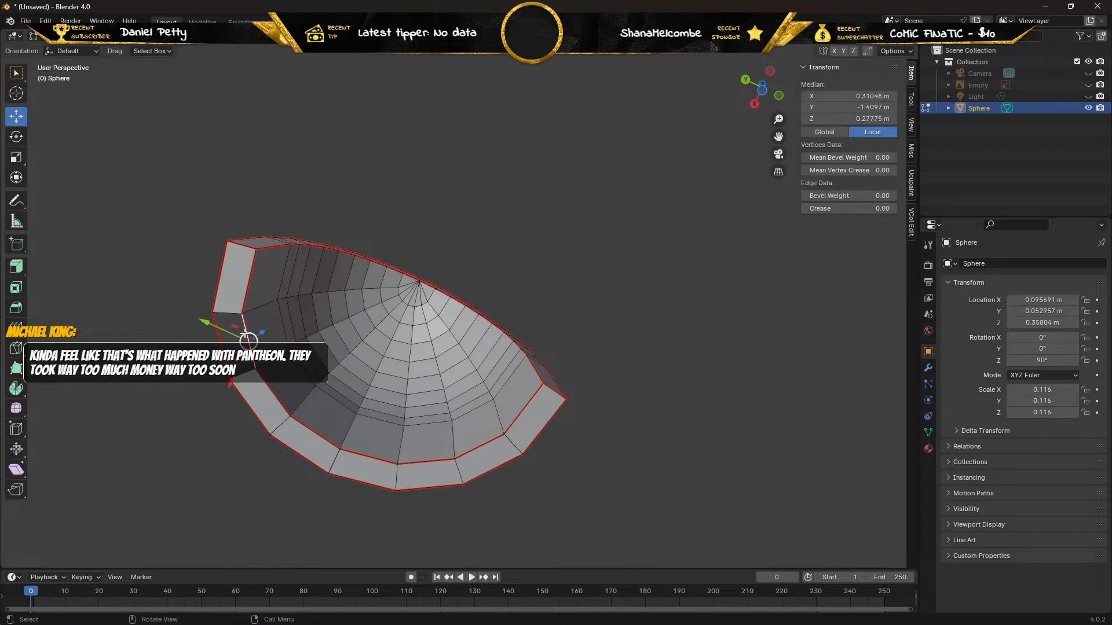
shift+click(234, 341)
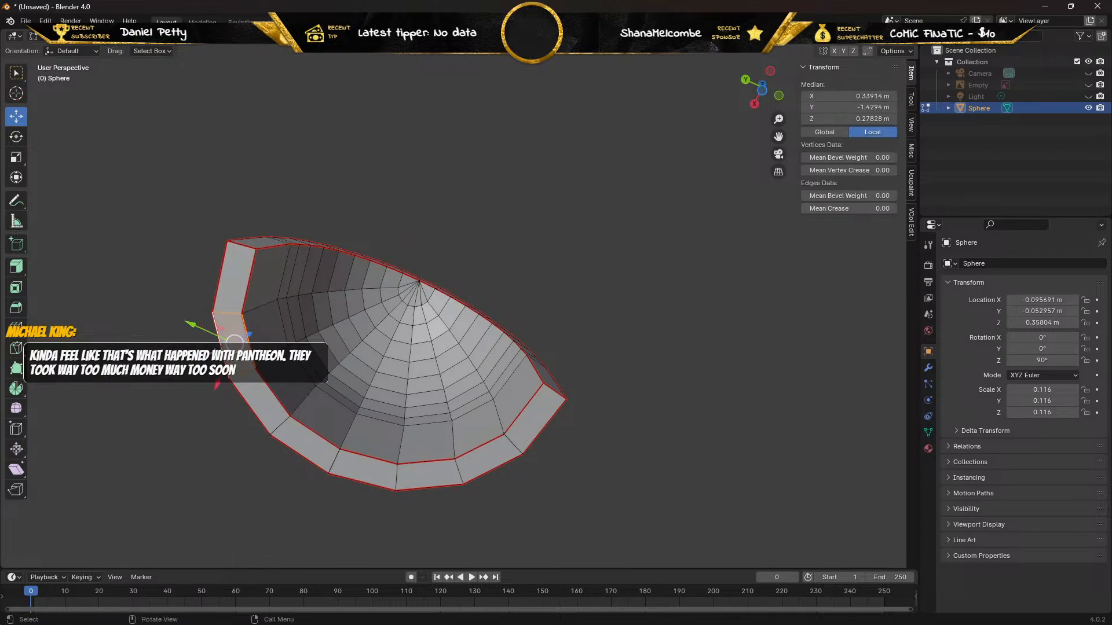
Test the new face's far inner vertex along Y, undo, then offset the duplicate of its outer counterpart 0.008071 m along X and delete it.
click(96, 38)
click(255, 371)
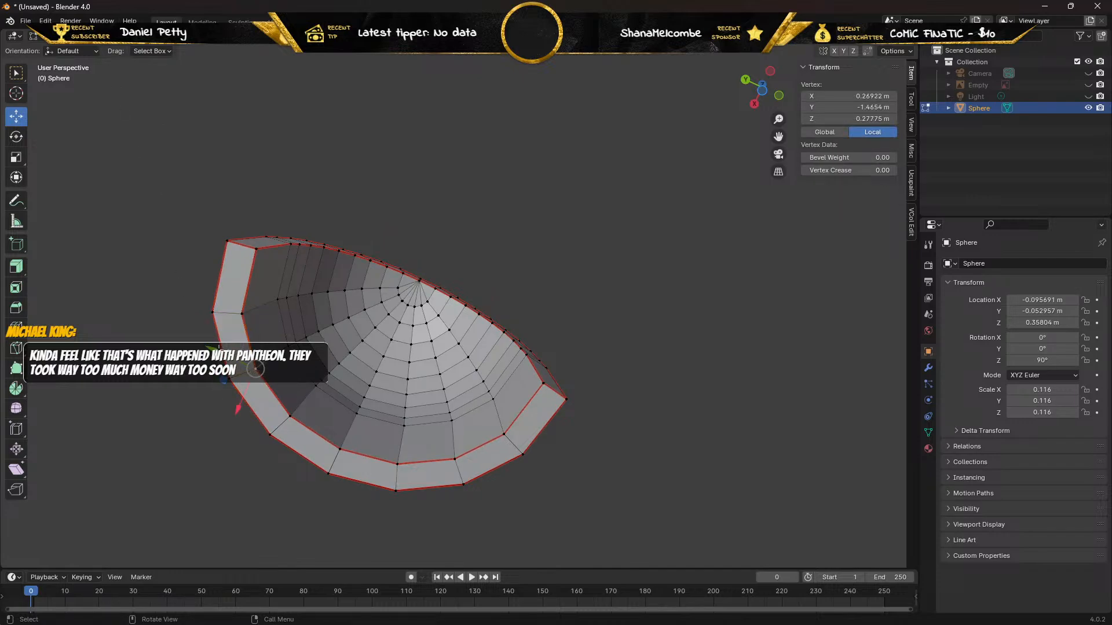
drag(211, 349, 194, 351)
key(ctrl+z)
click(230, 381)
drag(212, 417, 211, 441)
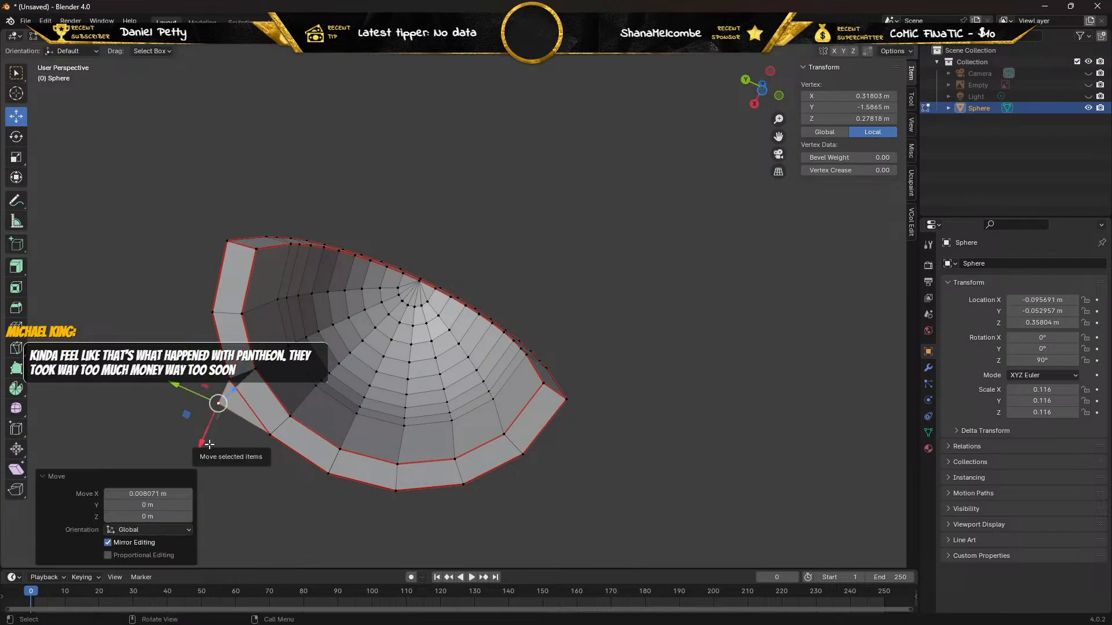
key(x)
click(209, 444)
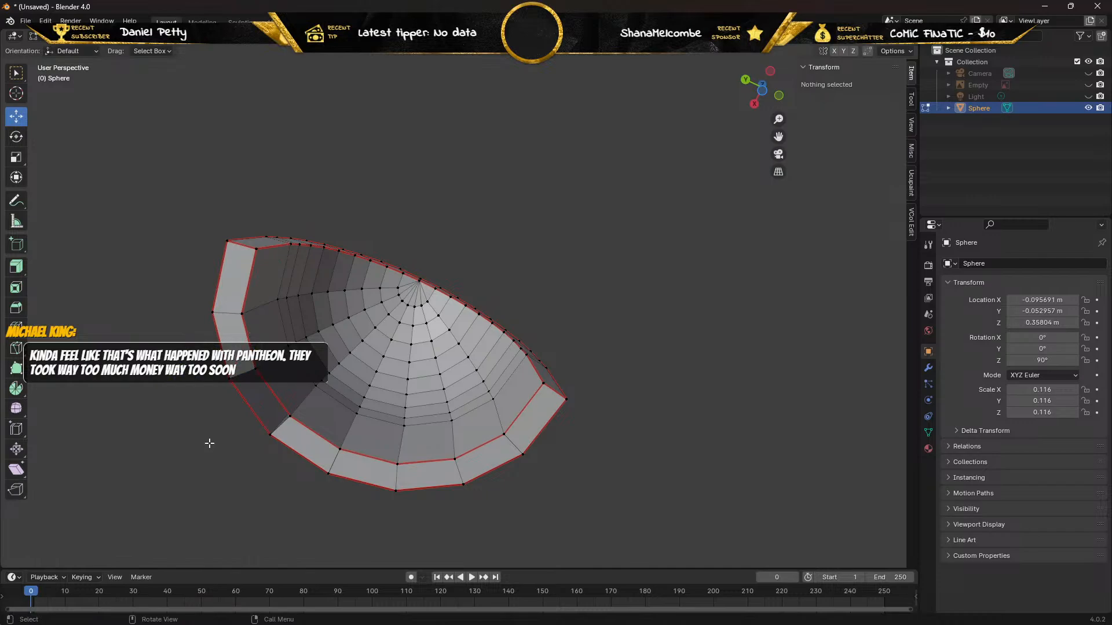
Select the inner and outer edges of the next bottom-rim gap and fill it with a face.
middle_drag(209, 445, 255, 420)
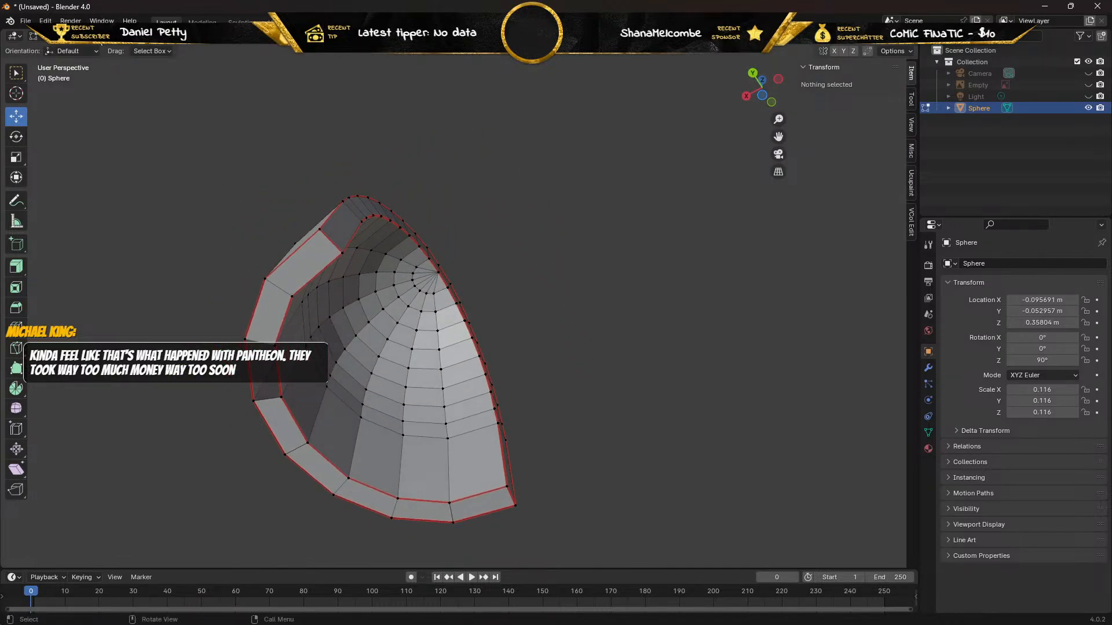
click(107, 36)
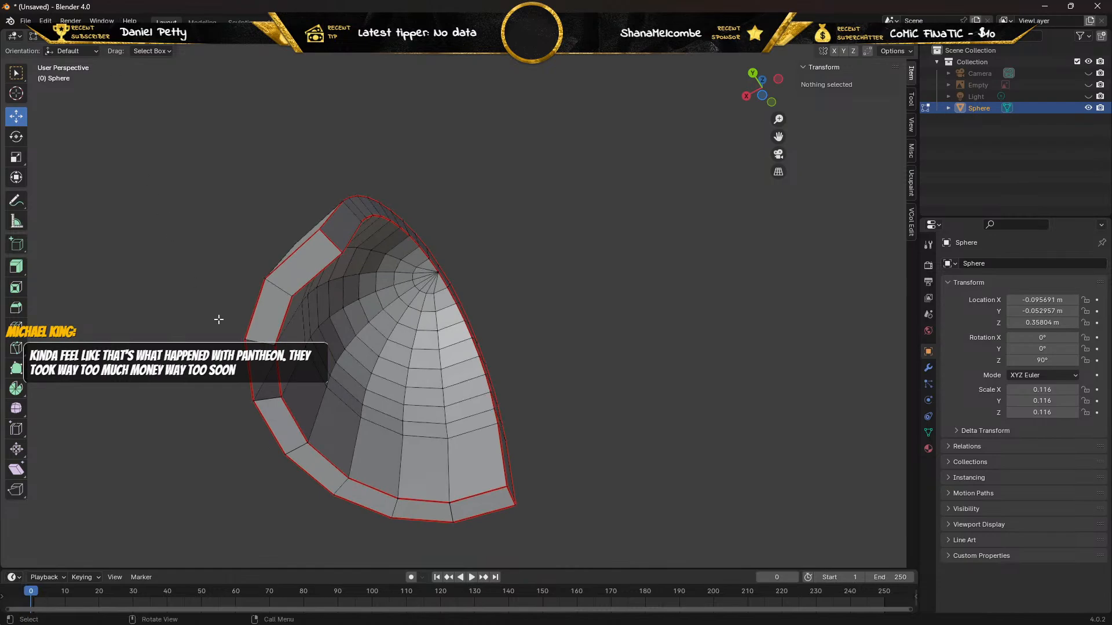
click(279, 364)
shift+click(253, 368)
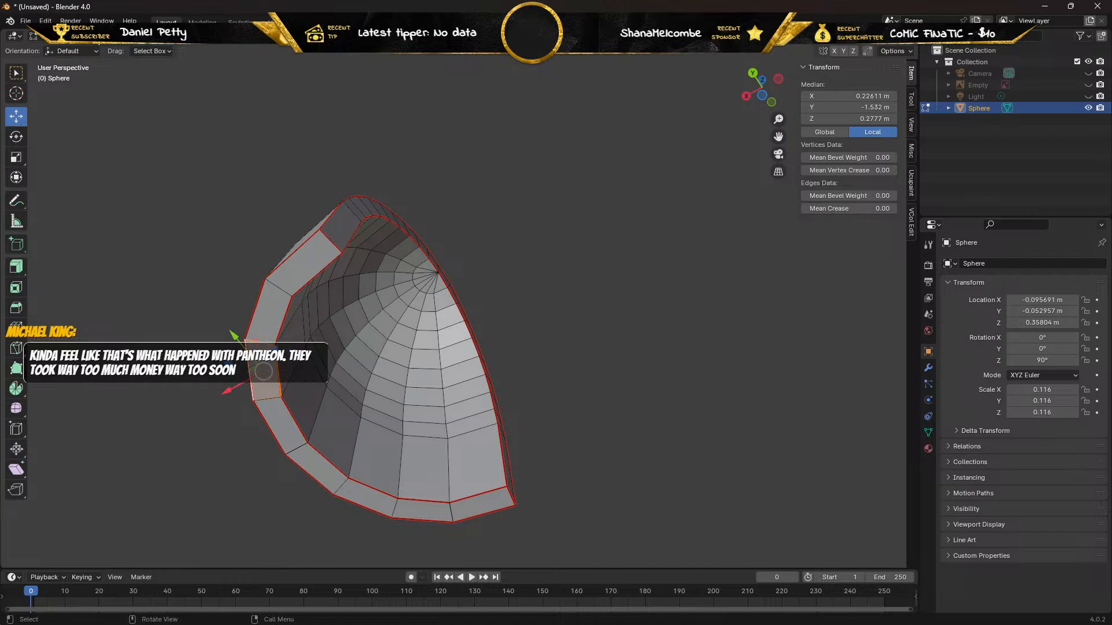
In vertex selection mode, try moving the inner vertex at the new face's far end along Z, and undo the move.
key(1)
click(281, 398)
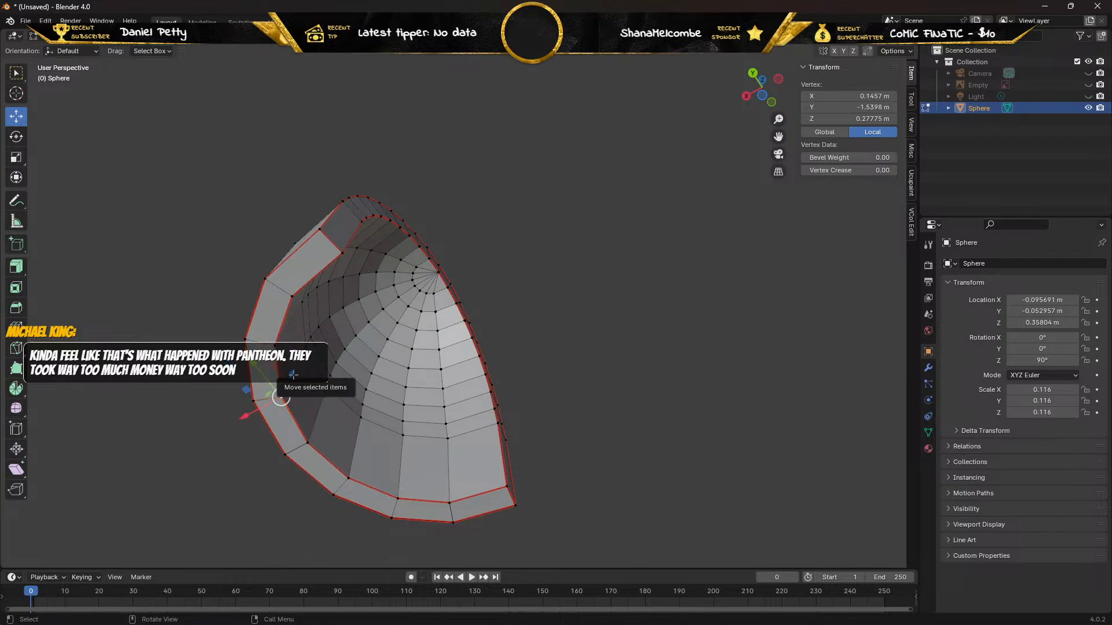
key(g)
key(z)
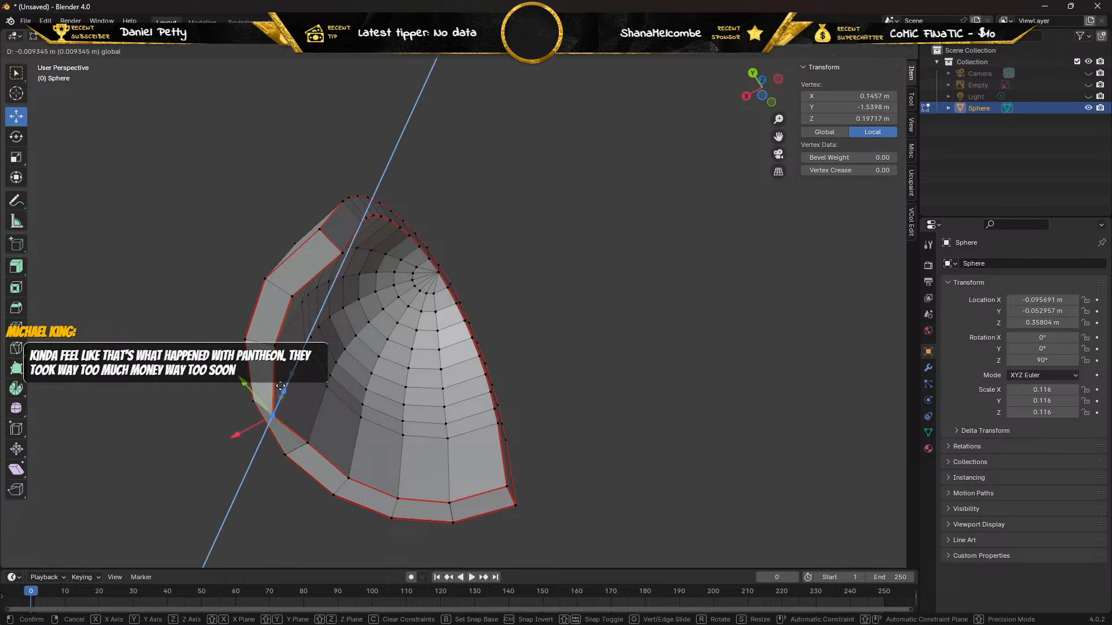
drag(280, 386, 280, 387)
key(ctrl+z)
Offset the duplicate of the outer vertex at the new face's far end 0.009942 m along Z and delete it.
click(253, 399)
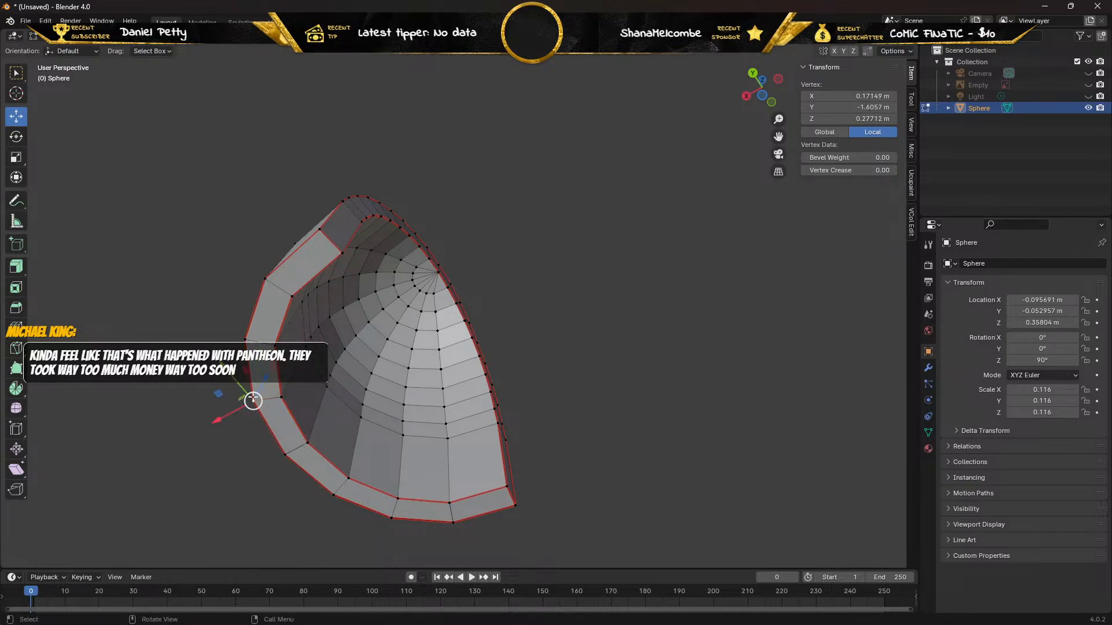
key(g)
key(z)
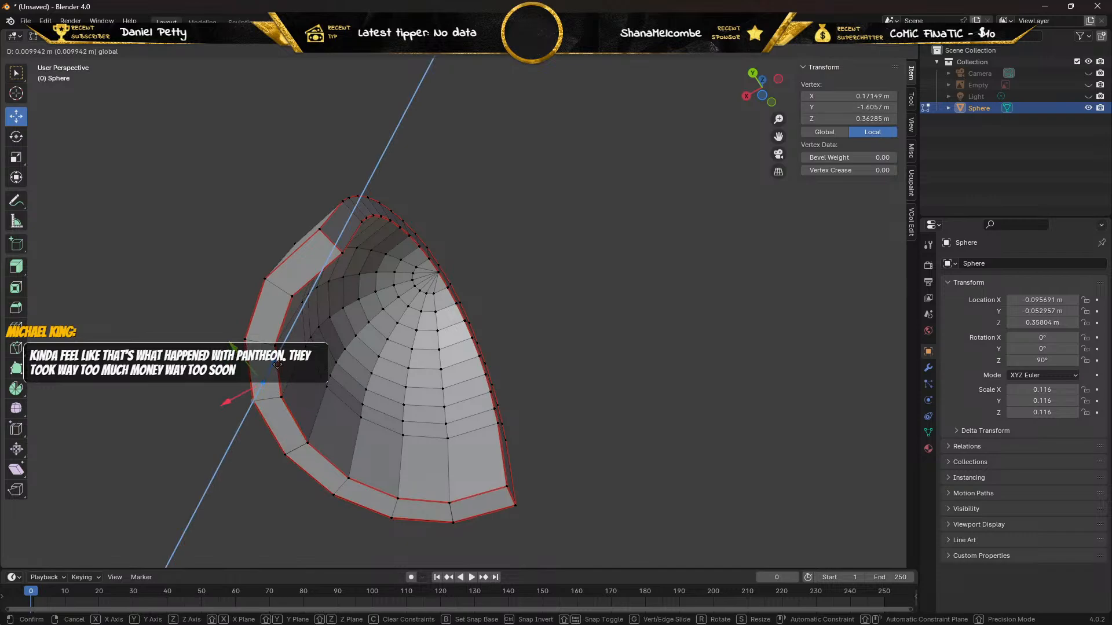
click(277, 365)
key(x)
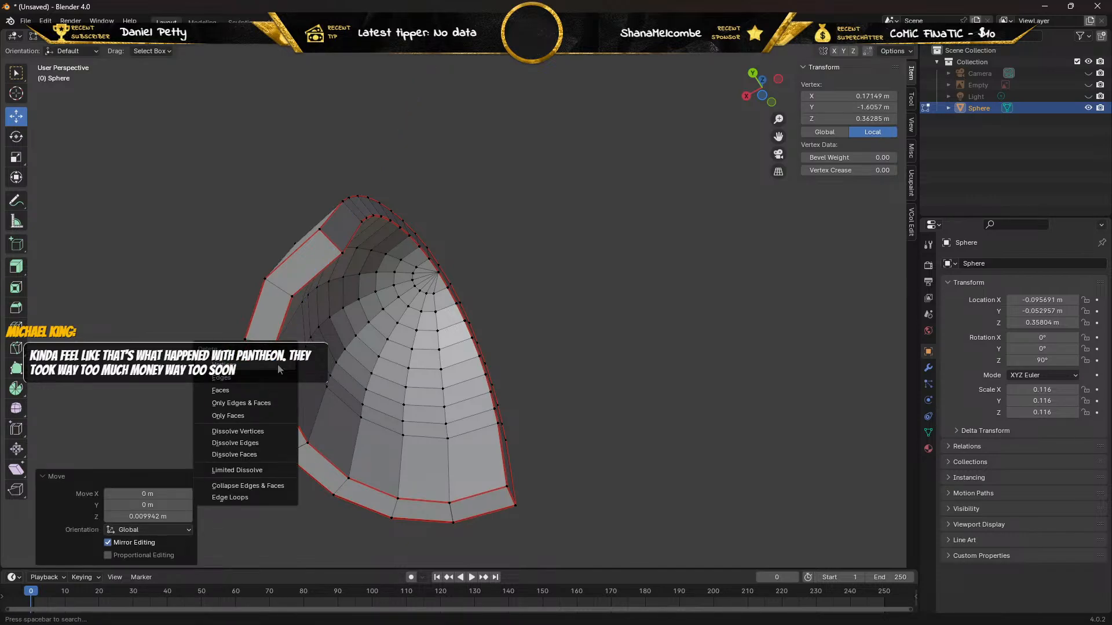
click(277, 364)
Try moving the remaining outer vertex at the deleted duplicate's position and the bottom rim's middle inner vertex along Z, undoing both moves.
middle_drag(278, 366, 359, 406)
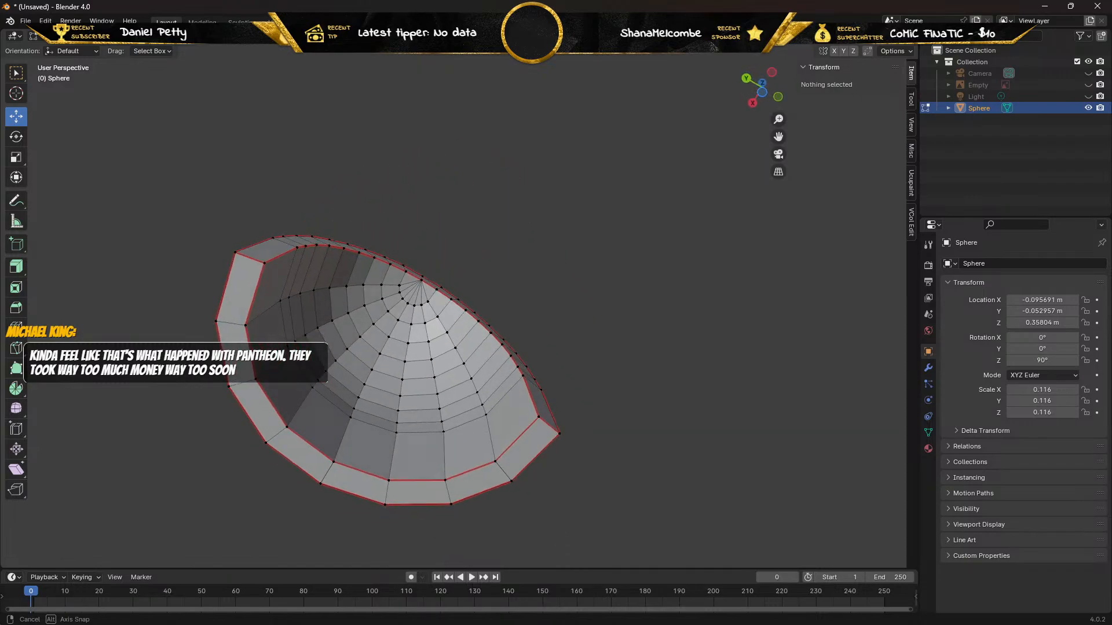
click(266, 442)
key(g)
key(z)
click(287, 413)
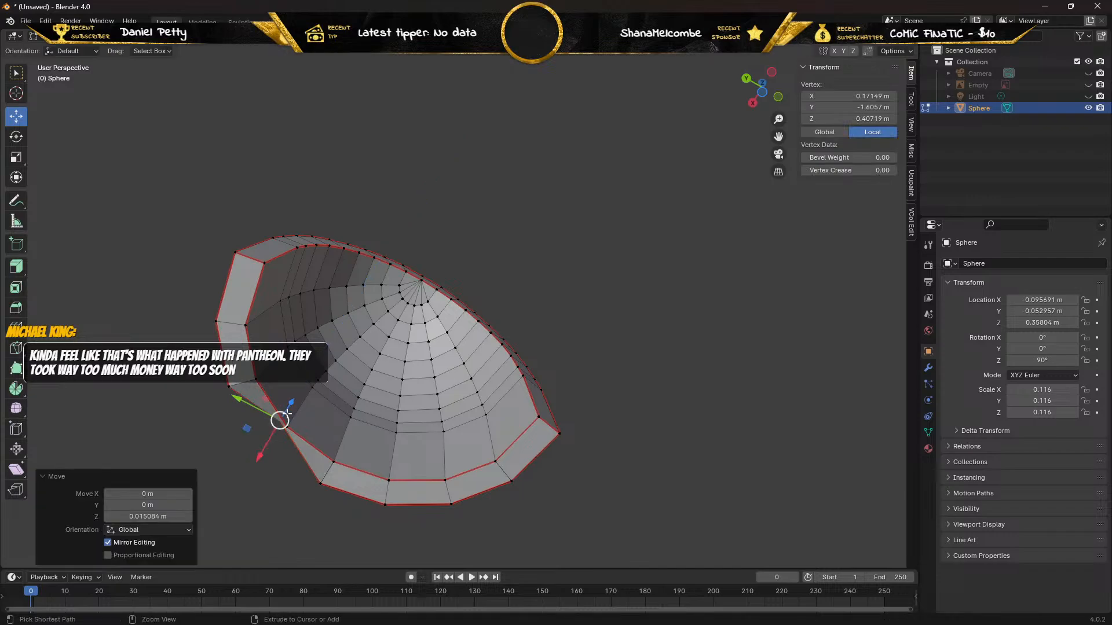
key(ctrl+z)
click(332, 460)
key(g)
key(z)
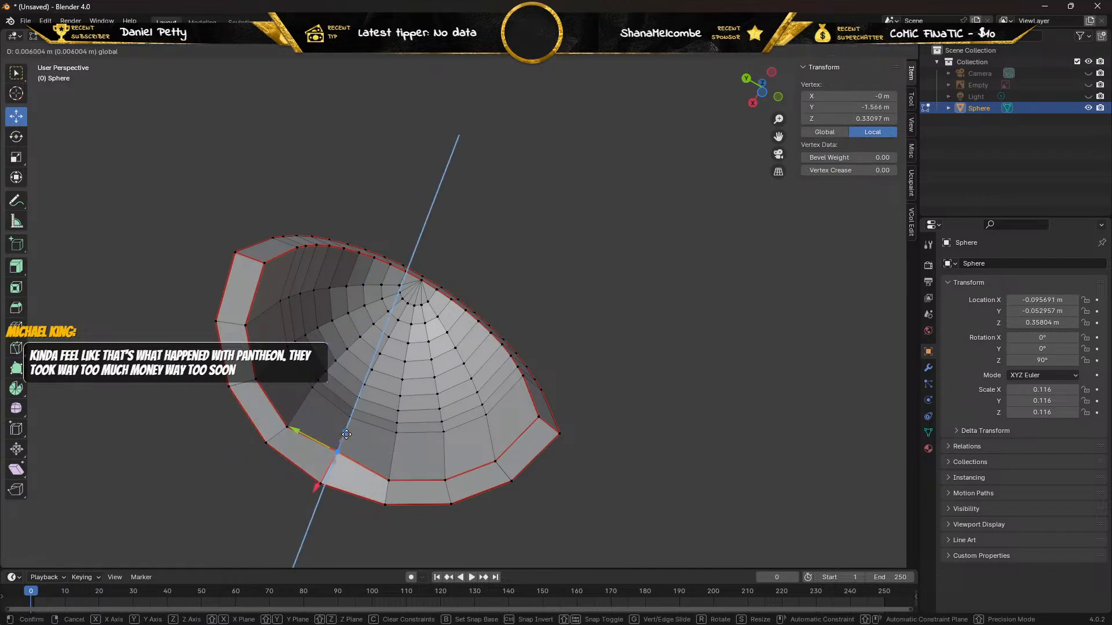
click(320, 485)
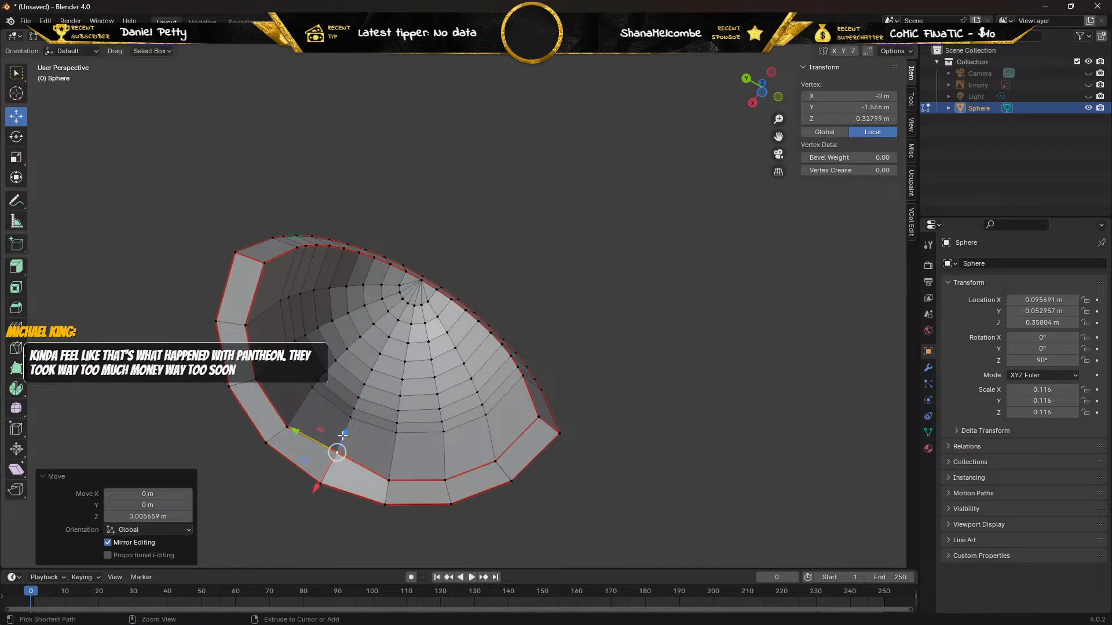
key(ctrl+z)
Offset the duplicate of the bottom rim's middle outer vertex 0.010105 m along Z and delete it.
click(320, 485)
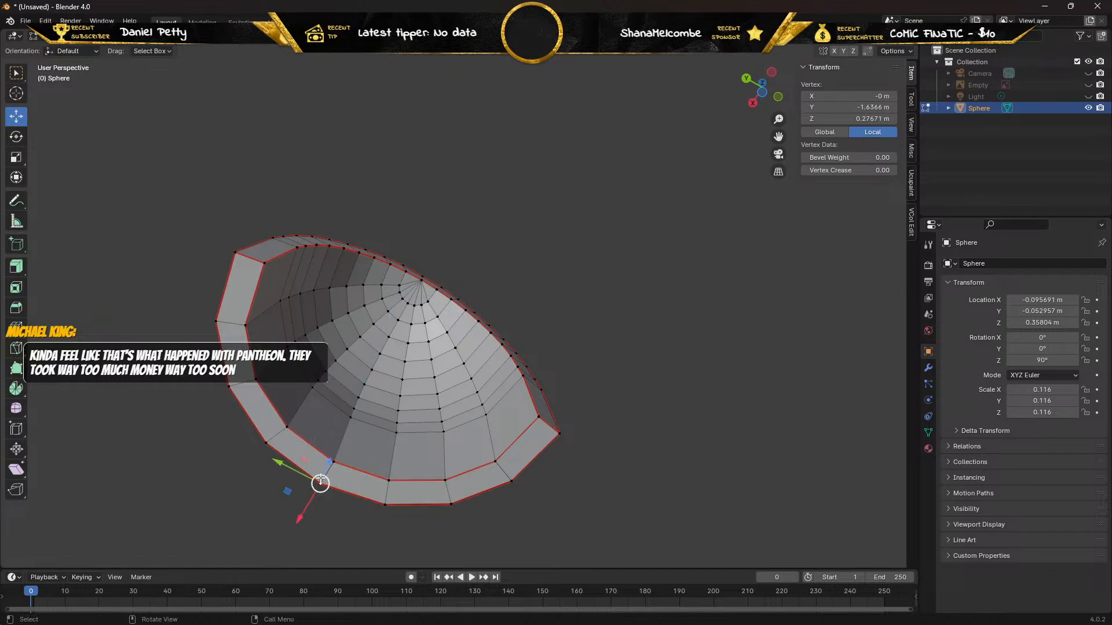
key(g)
key(z)
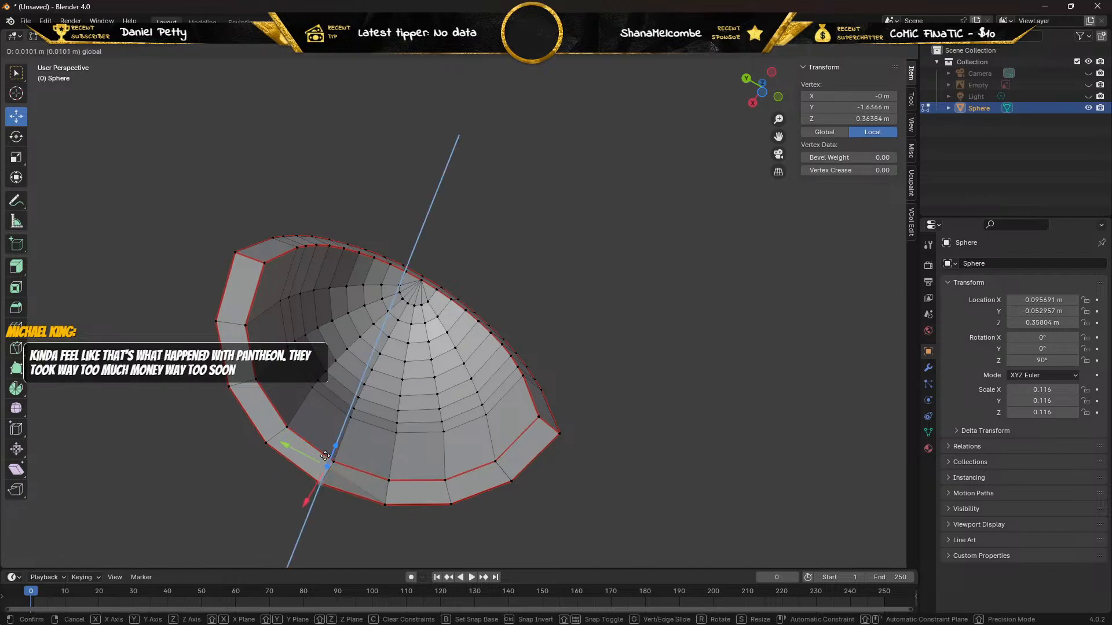
click(325, 456)
middle_drag(293, 462, 400, 466)
key(x)
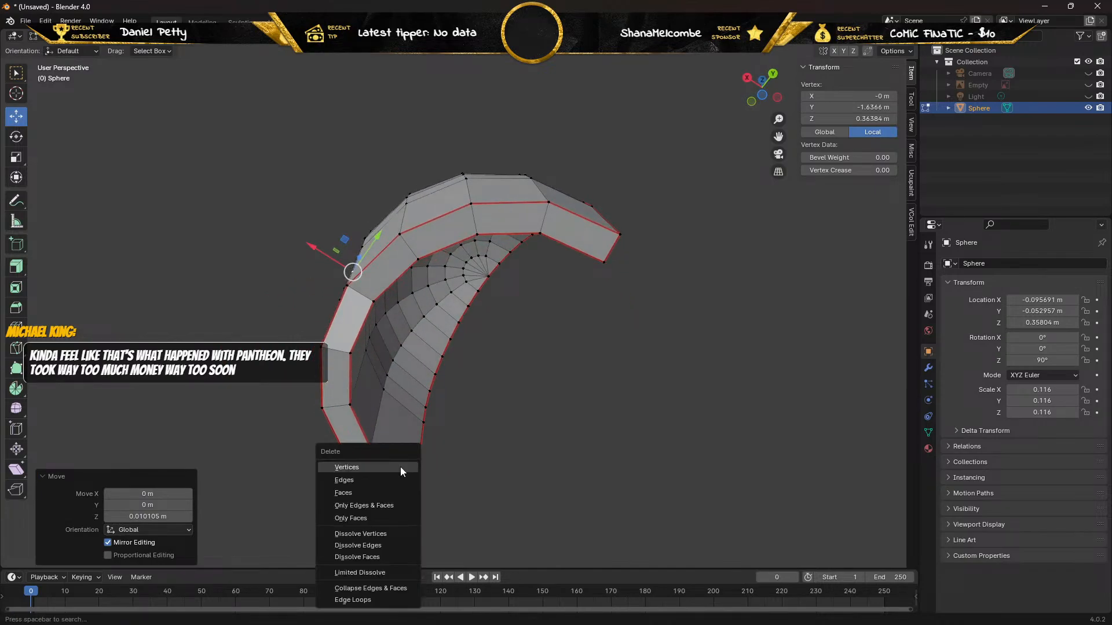
click(401, 467)
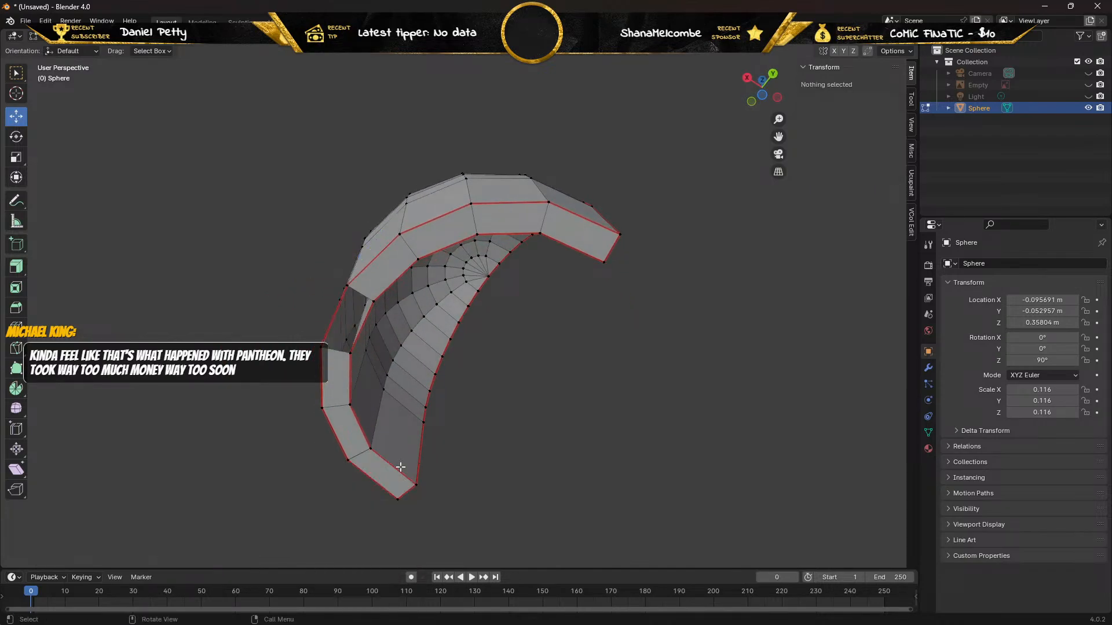
Fill the gap in the bottom rim with a face between its facing inner and outer edges.
click(334, 317)
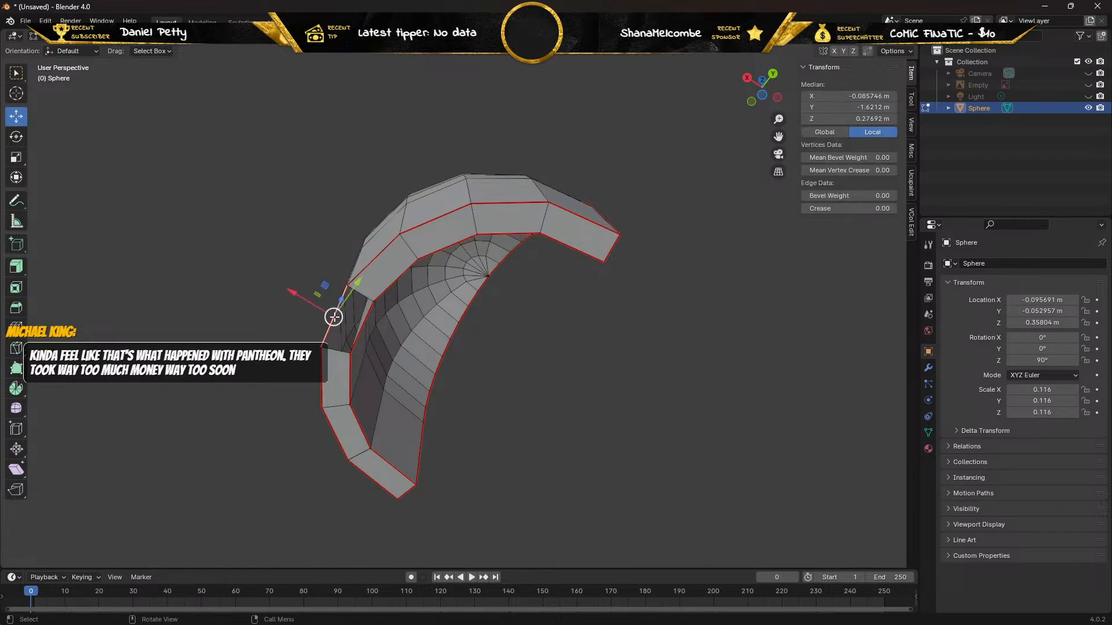
shift+click(364, 320)
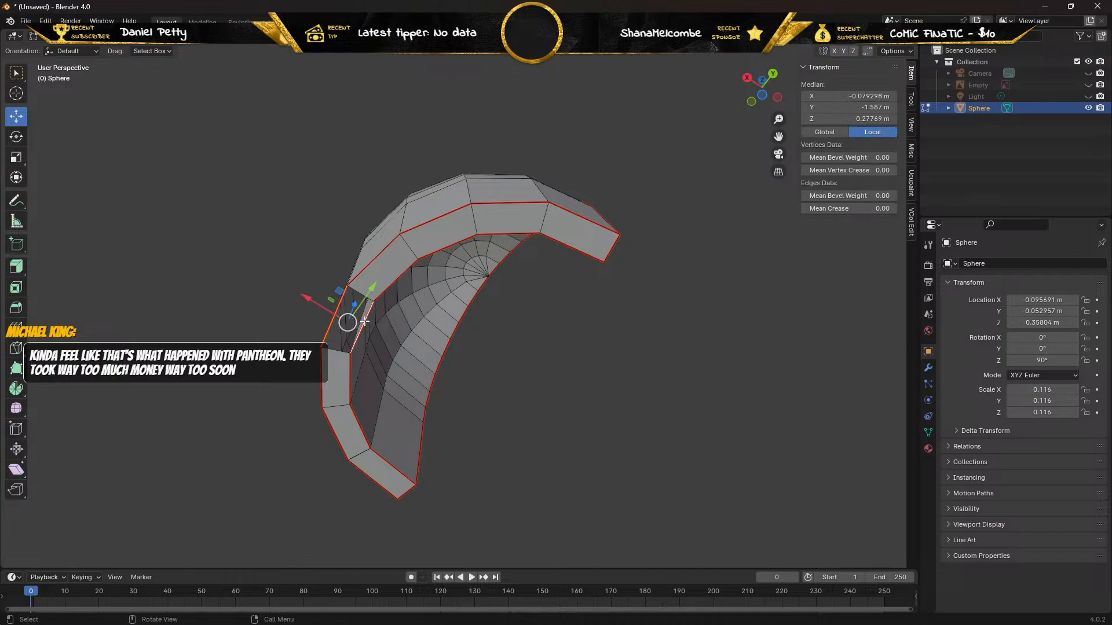
middle_drag(290, 322, 177, 200)
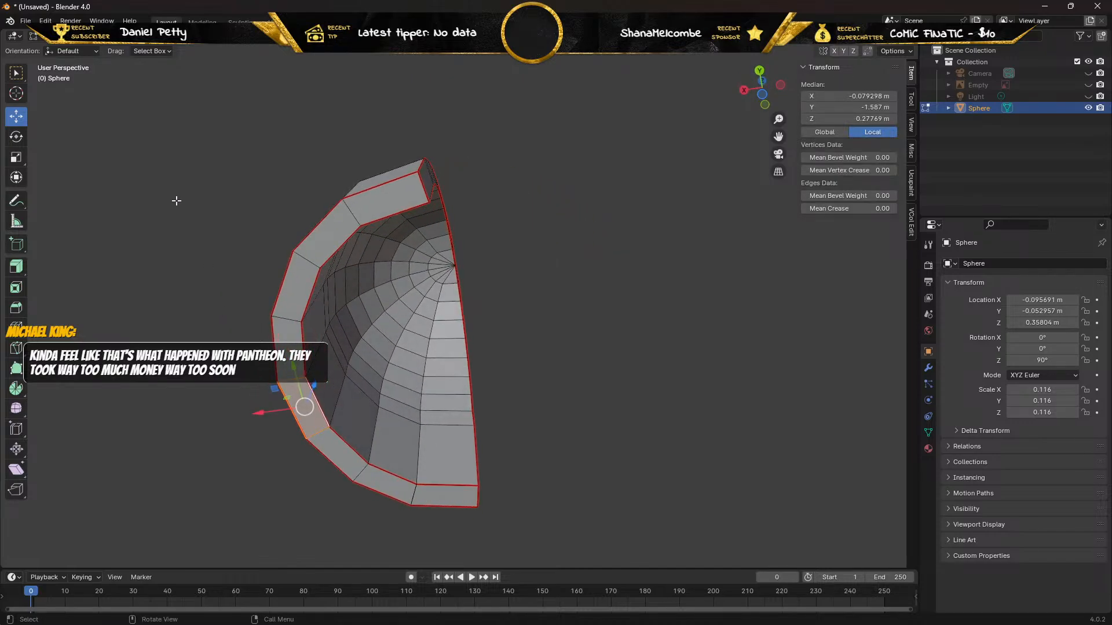
In vertex selection mode, try moving the inner vertices at both ends of the new rim face along Z, undoing both moves.
key(1)
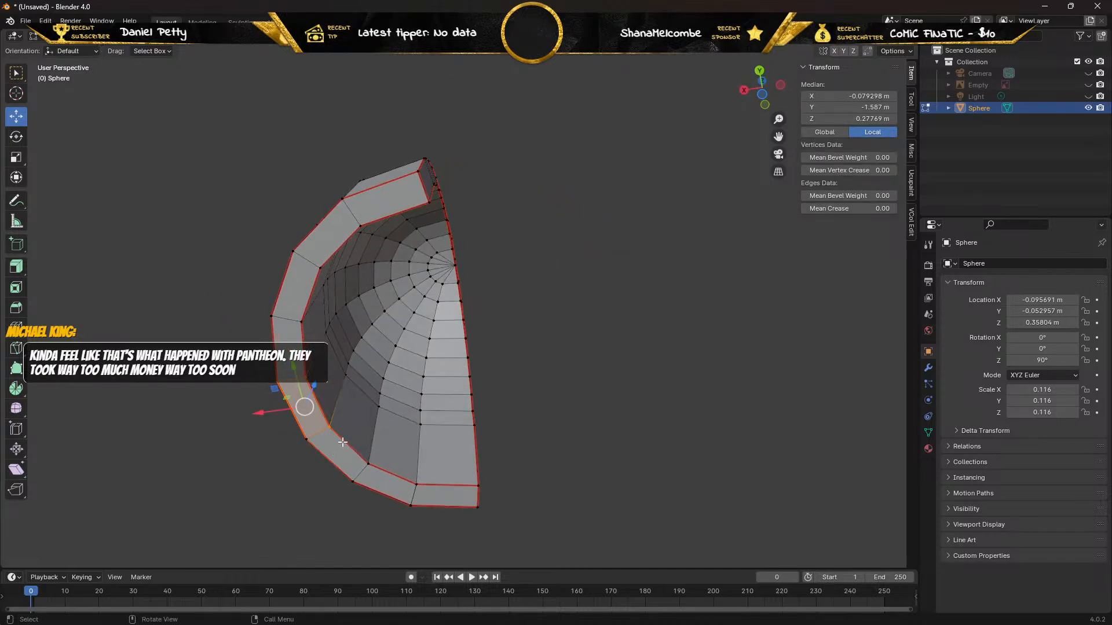
click(306, 378)
drag(317, 359, 331, 343)
key(ctrl+z)
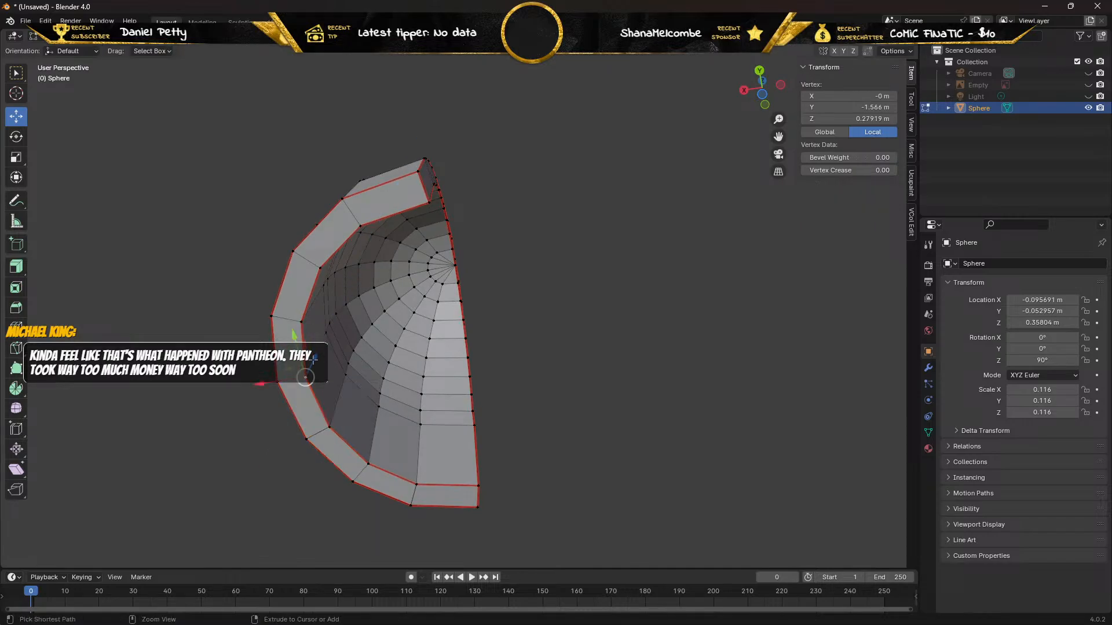
click(330, 427)
mouse_move(337, 408)
mouse_down()
mouse_move(343, 397)
mouse_move(326, 421)
mouse_move(331, 400)
mouse_up()
key(ctrl+z)
Delete the duplicate outer vertex at the new face's far end, offset 0.012385 m along Z, and refill the opened rim gap with a face.
right_click(331, 399)
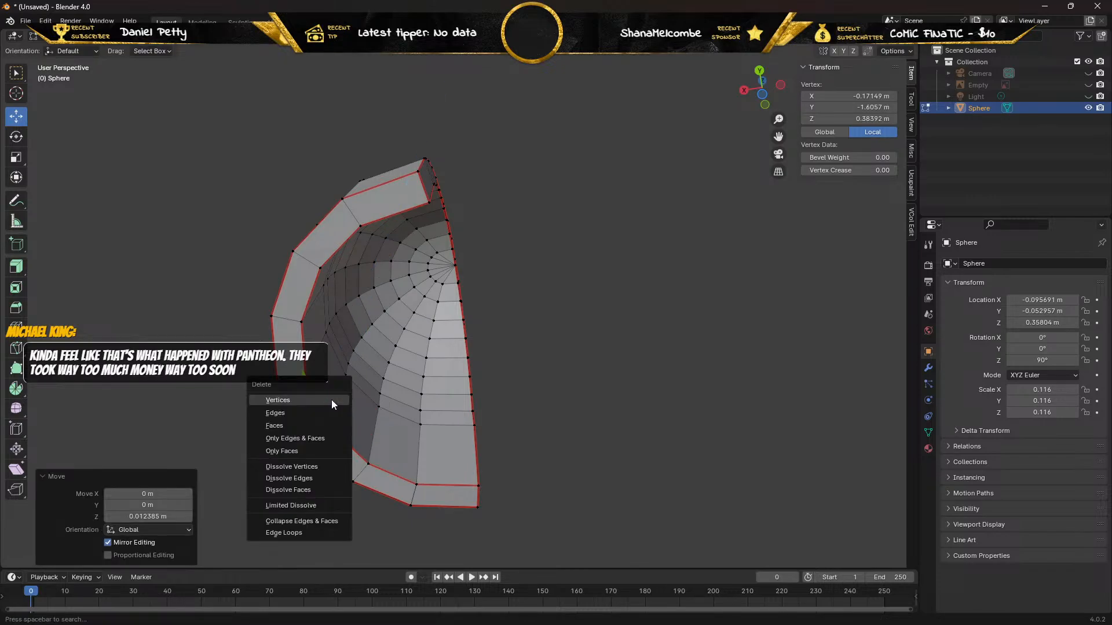
click(331, 399)
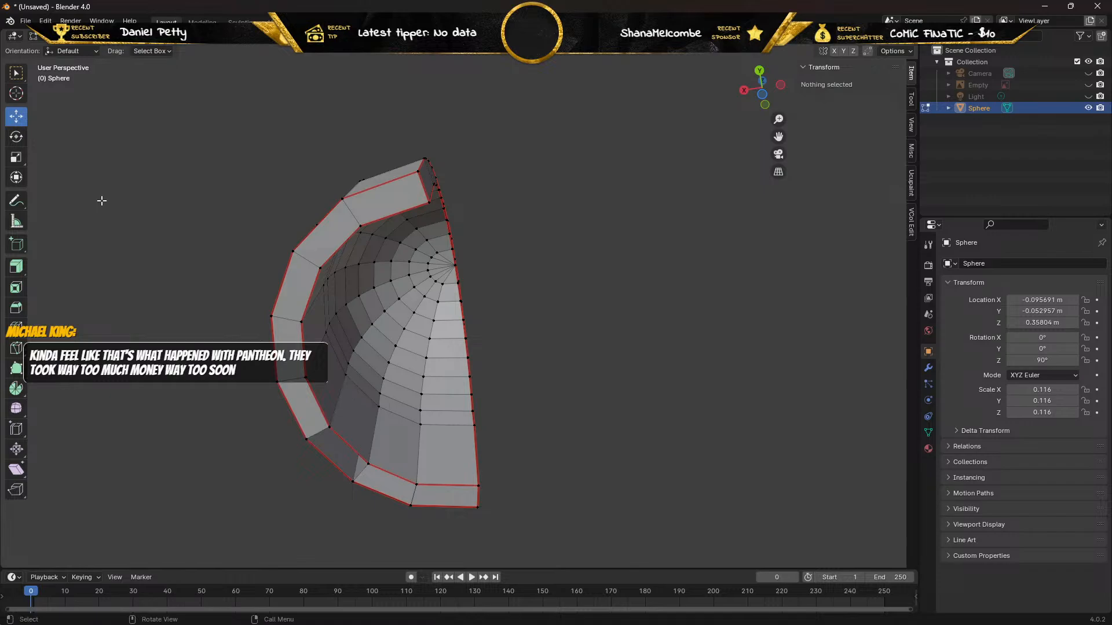
click(108, 37)
click(359, 455)
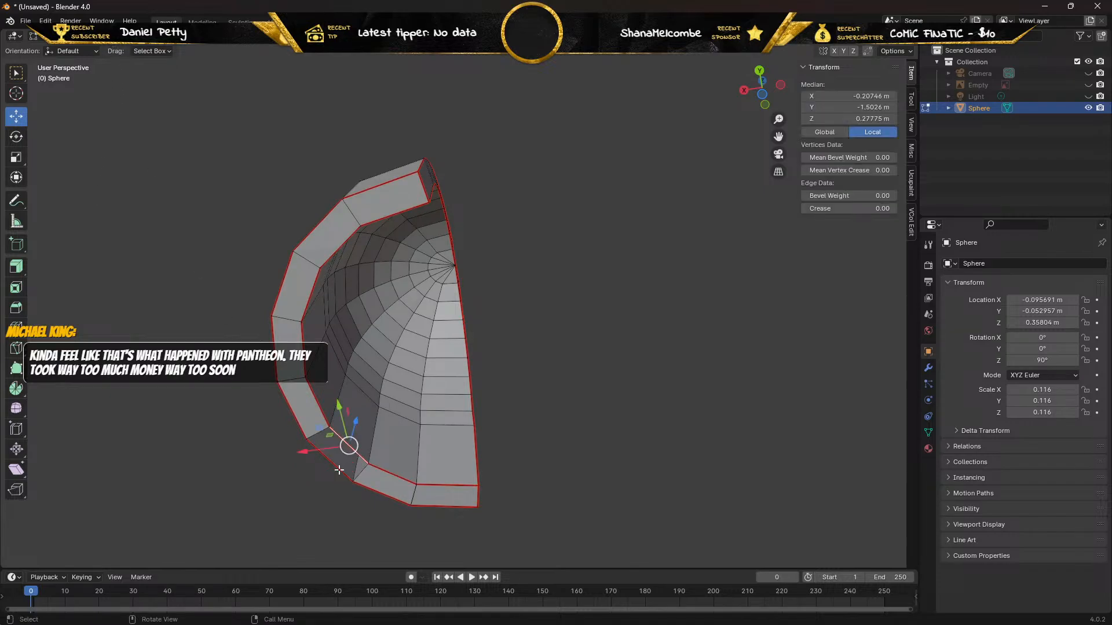
shift+click(333, 471)
key(f)
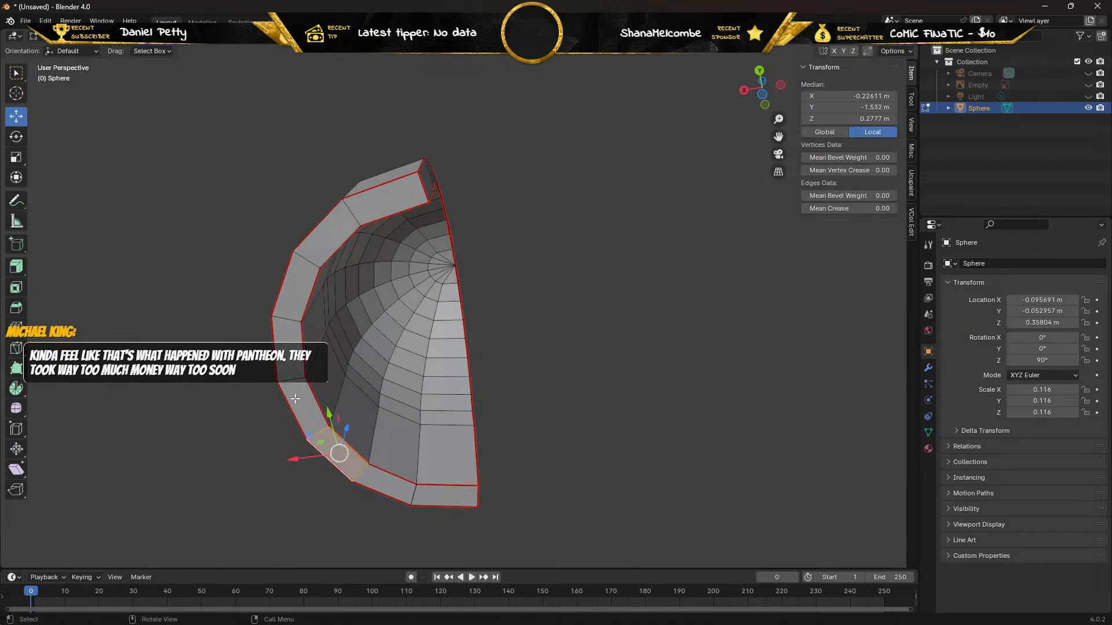
In vertex selection mode, try moving the near-end vertices and far inner vertex of the refilled face along Z, undoing the moves.
click(98, 37)
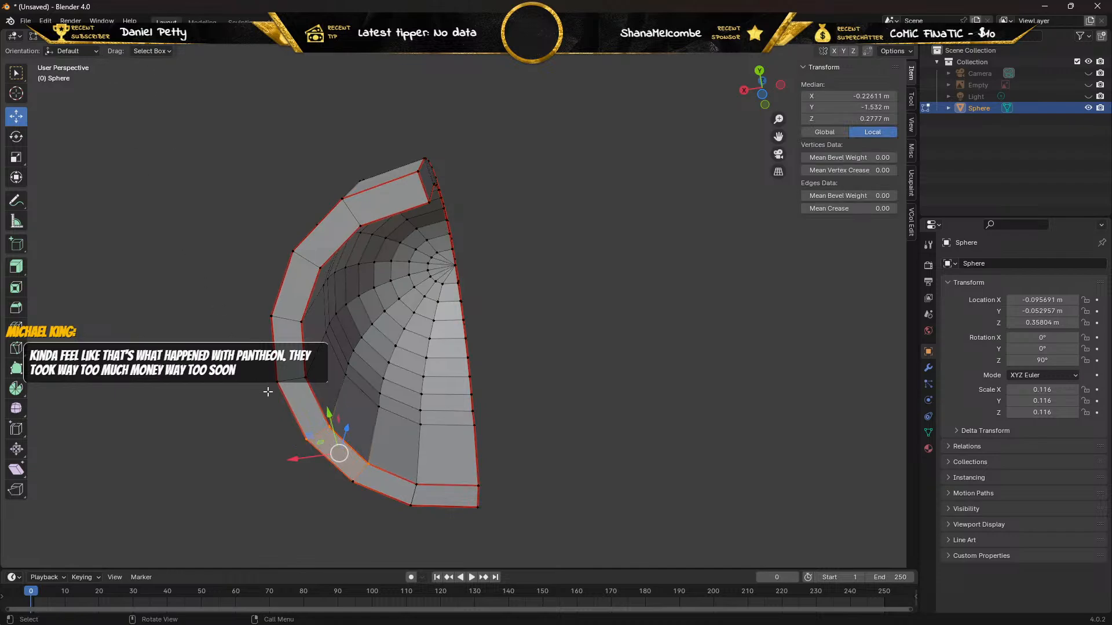
click(305, 439)
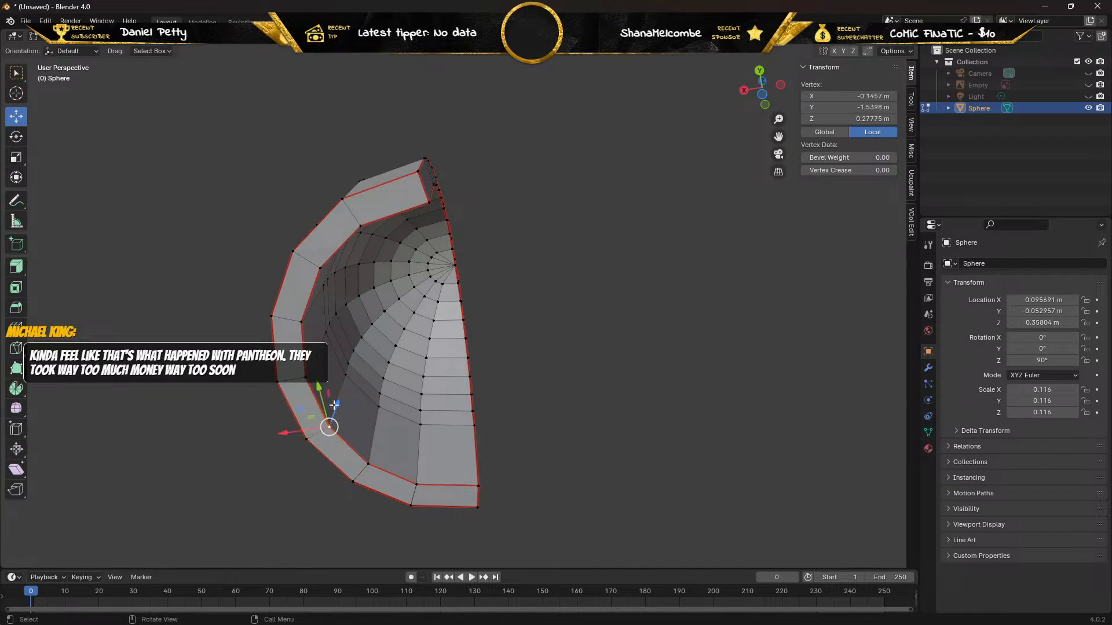
drag(320, 412, 358, 452)
click(370, 463)
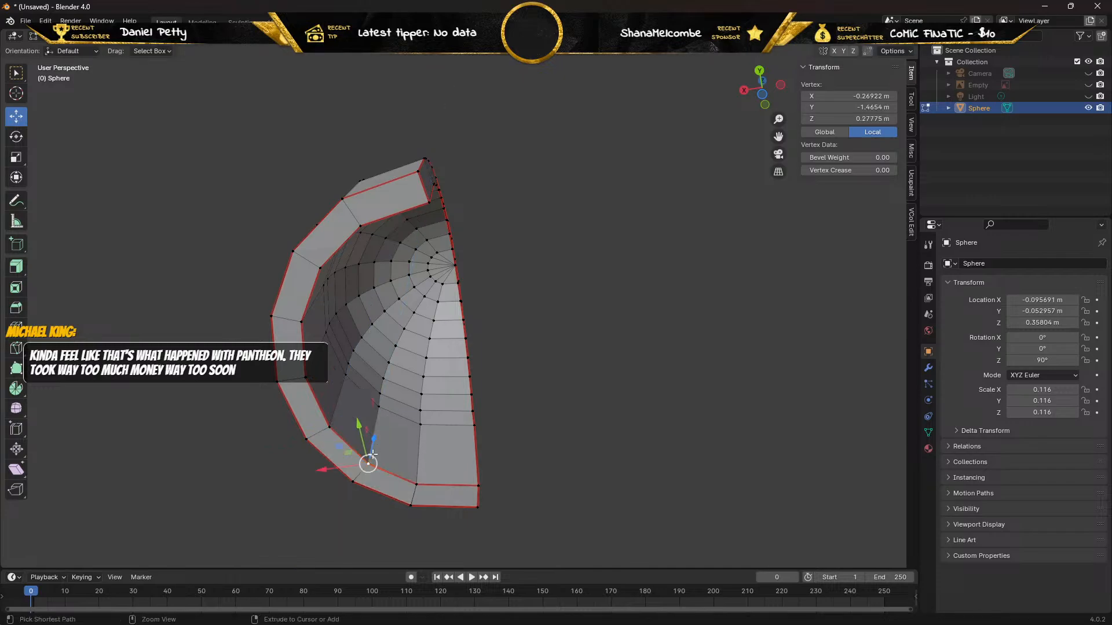
Offset the duplicate of the outer vertex at the refilled face's far end 0.012081 m along Z and delete it.
click(356, 482)
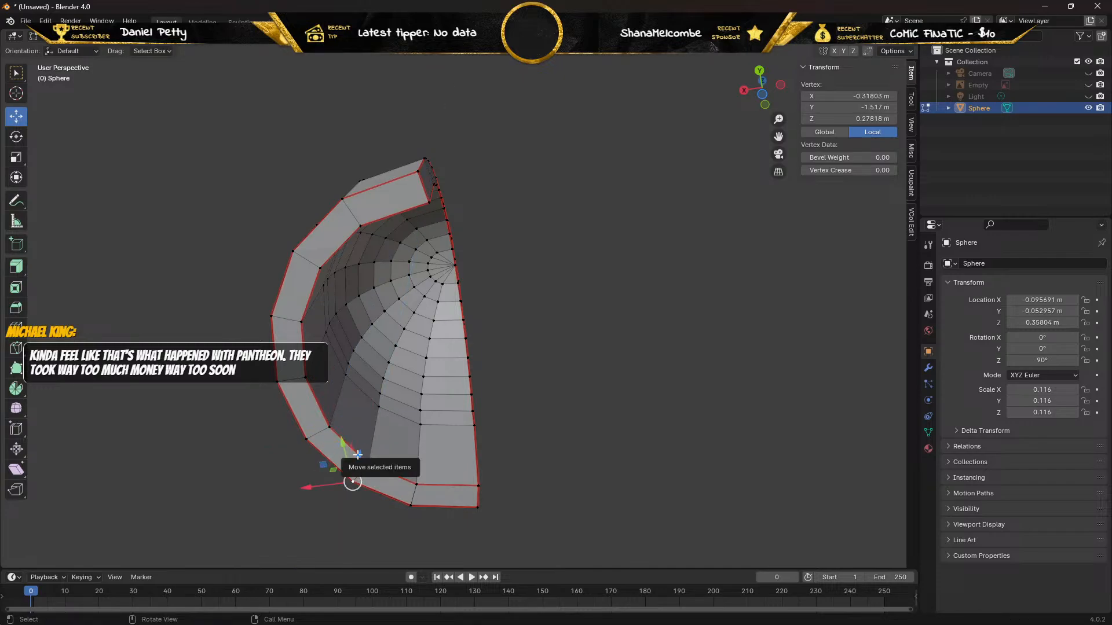
drag(357, 454, 359, 443)
key(x)
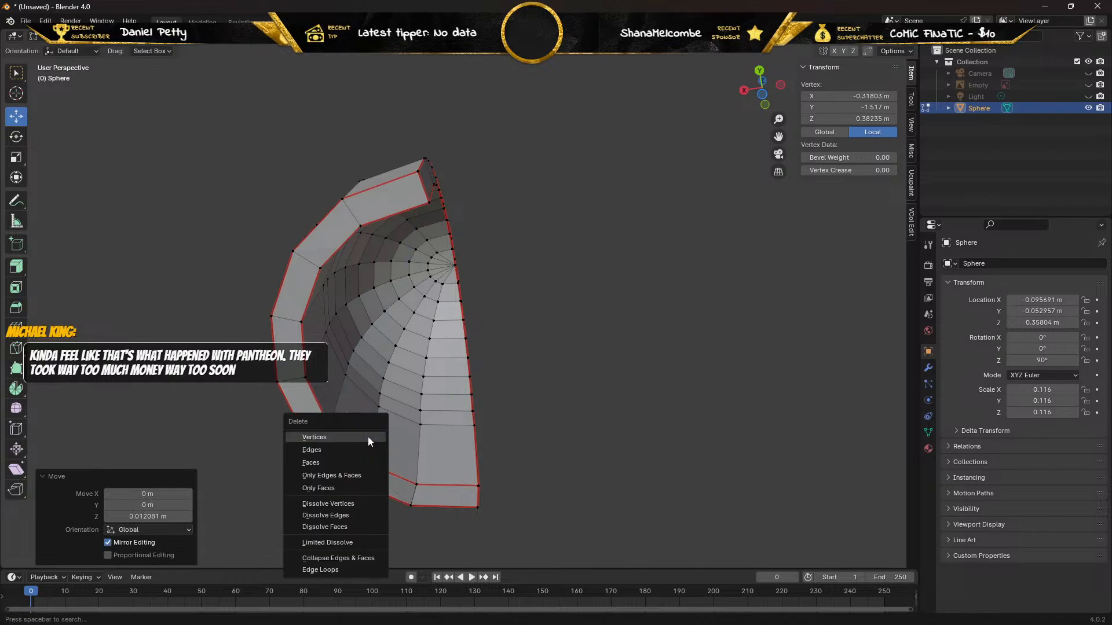
click(368, 438)
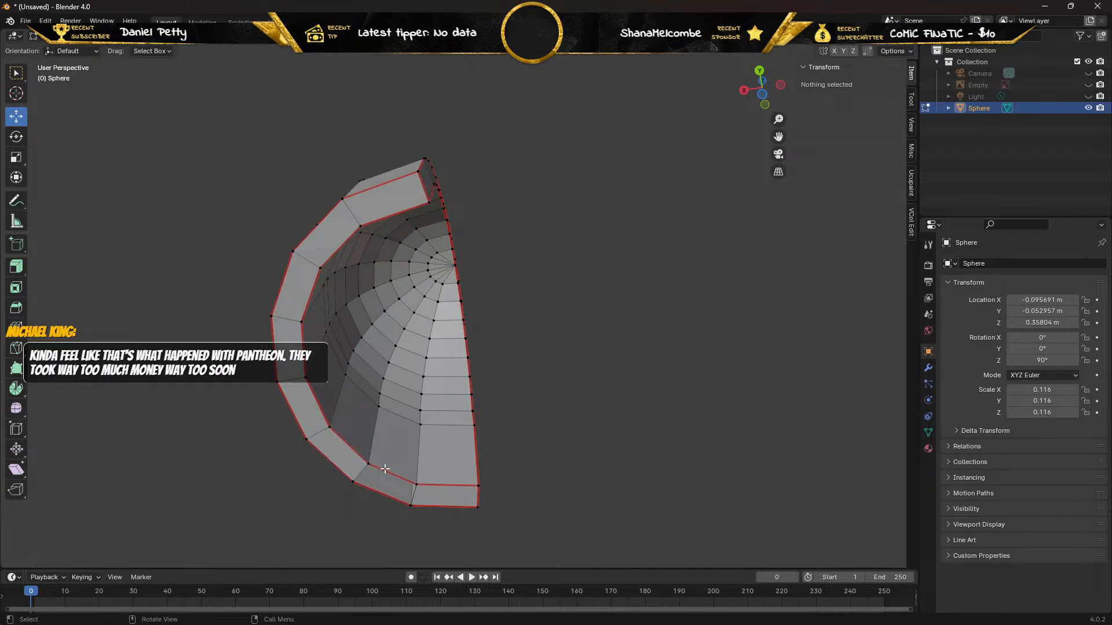
In edge selection mode, fill the gap left by the deleted vertex with a face between the rim's inner and outer edges.
key(2)
click(390, 472)
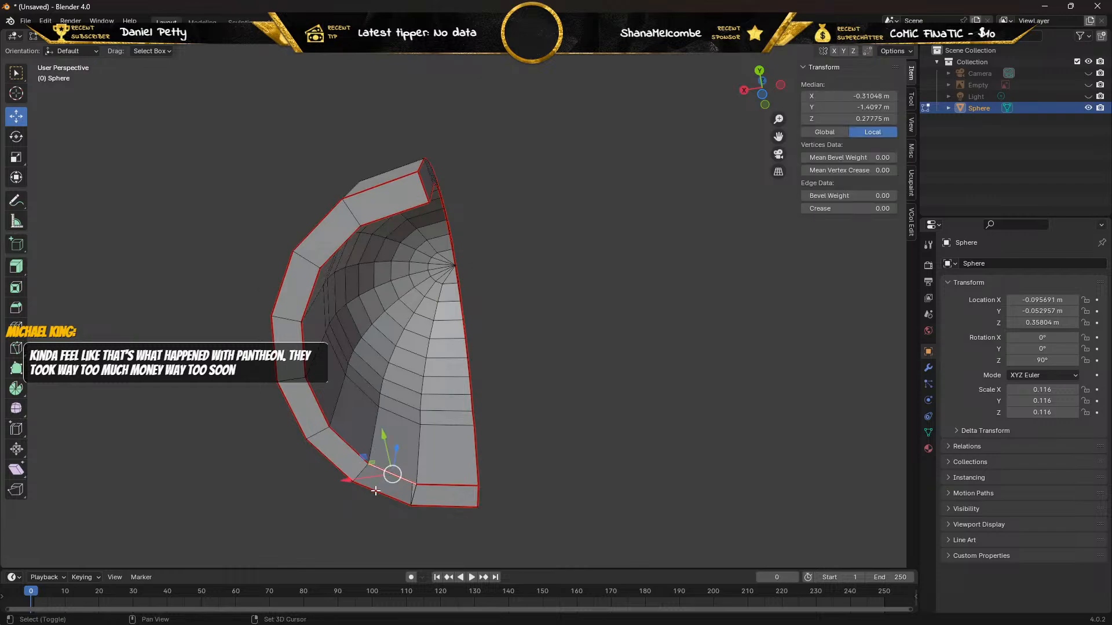
key(f)
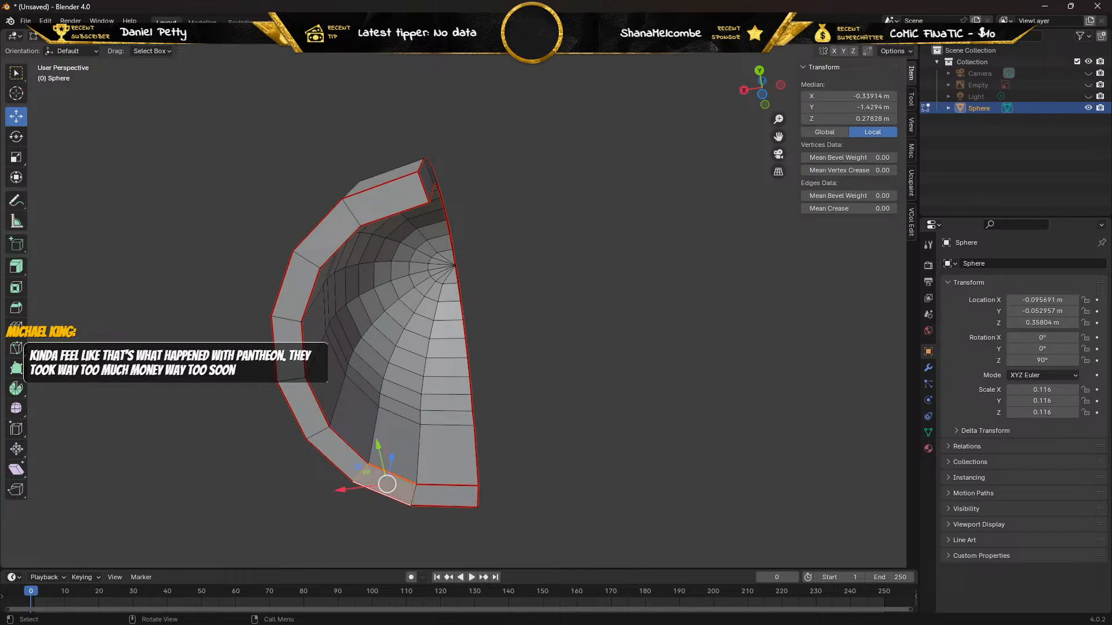
Try moving the inner and outer vertices at the newest face's near end along Z, undoing both moves.
key(1)
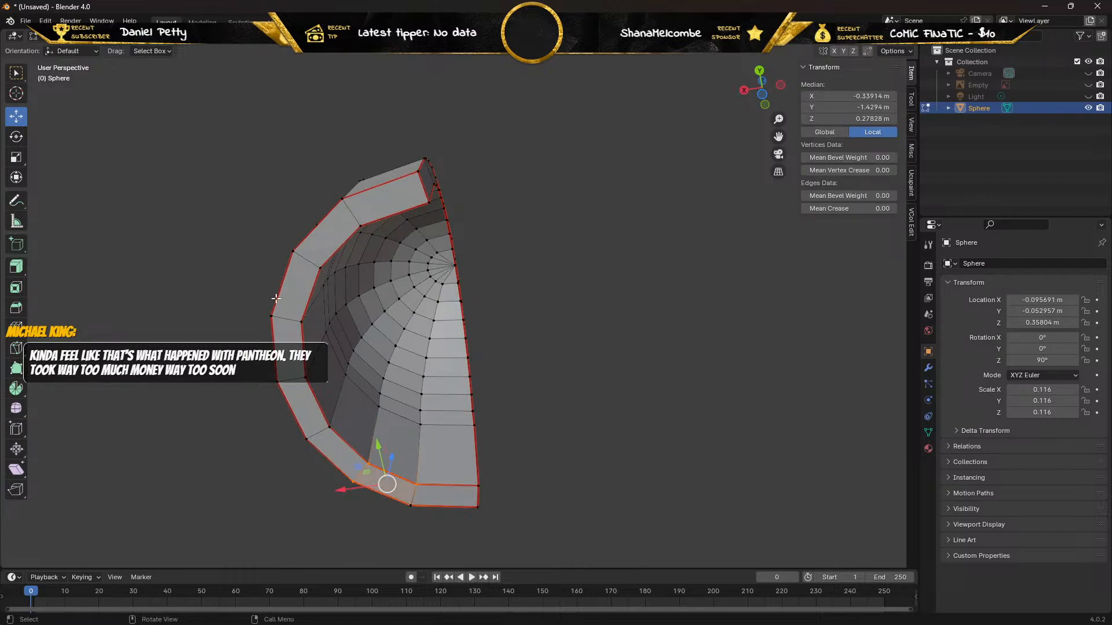
click(370, 460)
drag(371, 433, 385, 417)
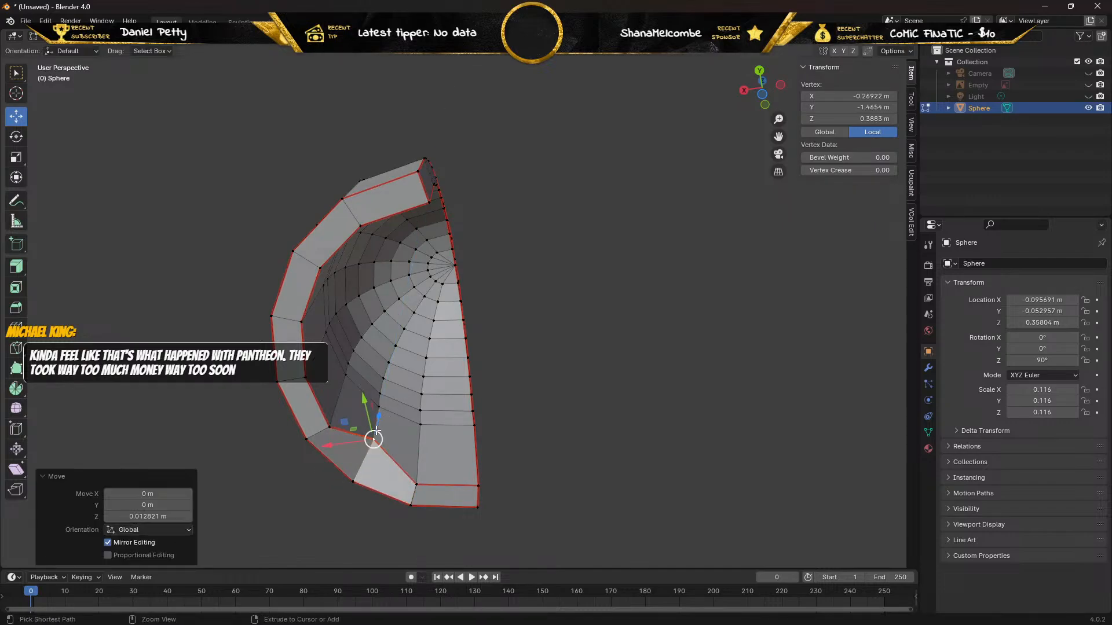
click(368, 463)
click(353, 482)
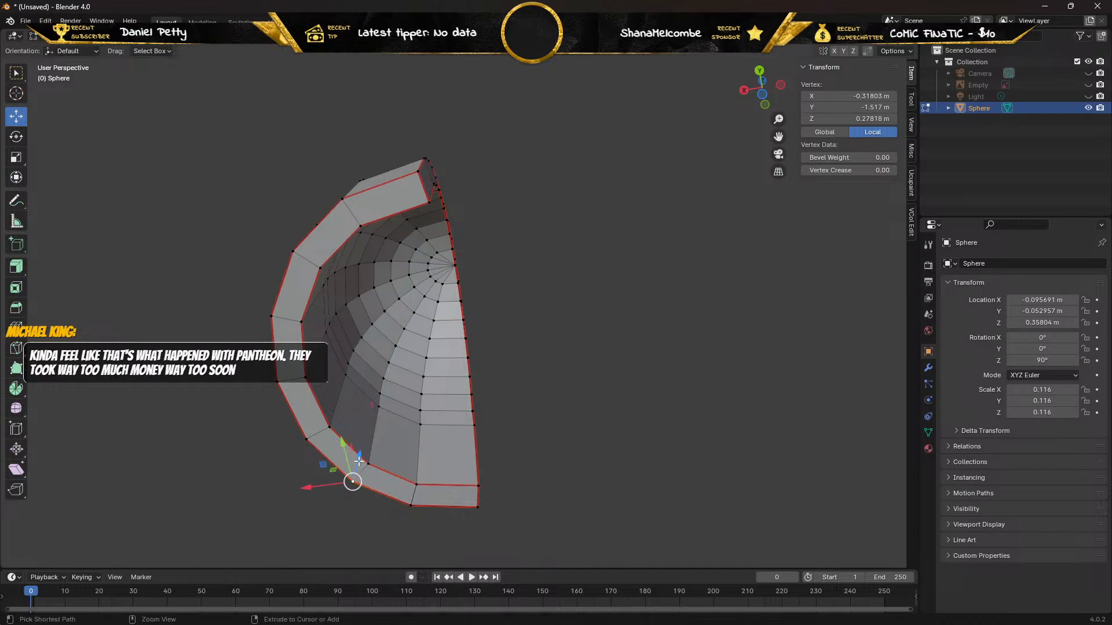
drag(359, 456, 366, 429)
key(ctrl+z)
Offset the duplicate of the outer vertex at the newest face's far end -0.023952 m along Z and delete it.
click(416, 481)
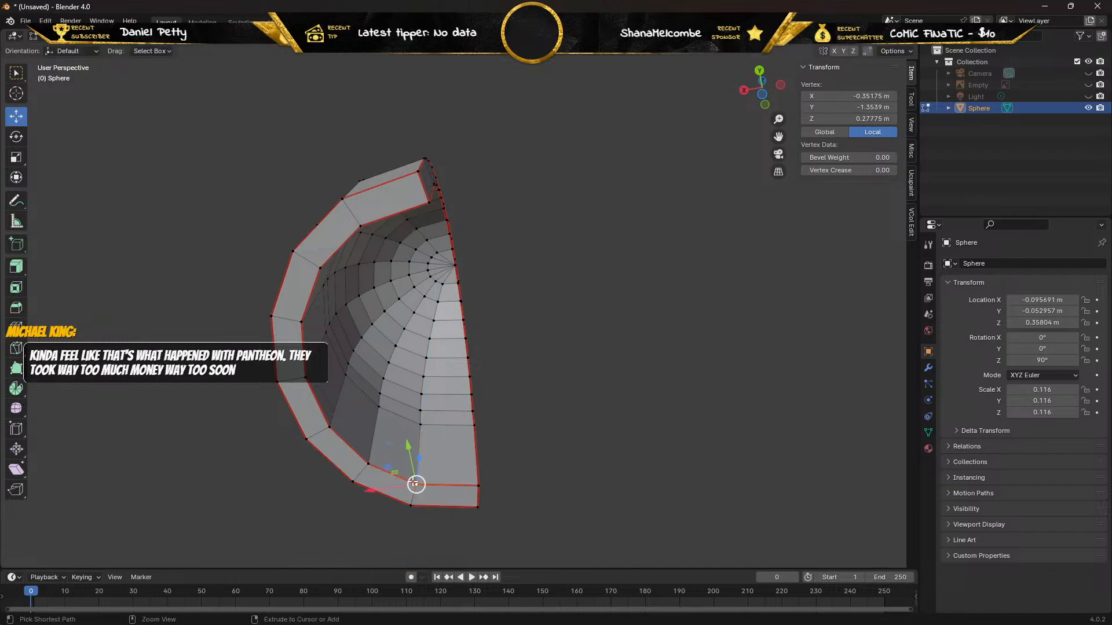
click(412, 505)
drag(415, 479, 384, 504)
mouse_move(384, 503)
middle_down()
mouse_move(349, 503)
mouse_move(399, 534)
mouse_move(392, 506)
middle_up()
key(x)
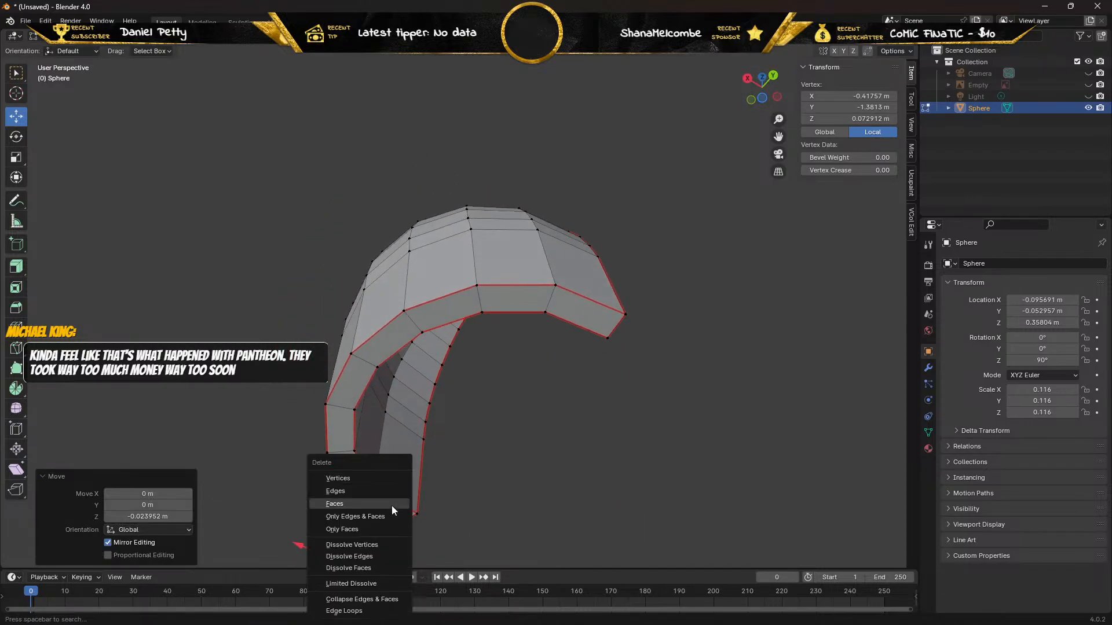
click(377, 477)
Try moving the remaining outer vertex at the deleted duplicate's position along Z, and undo the move.
middle_drag(343, 475, 325, 417)
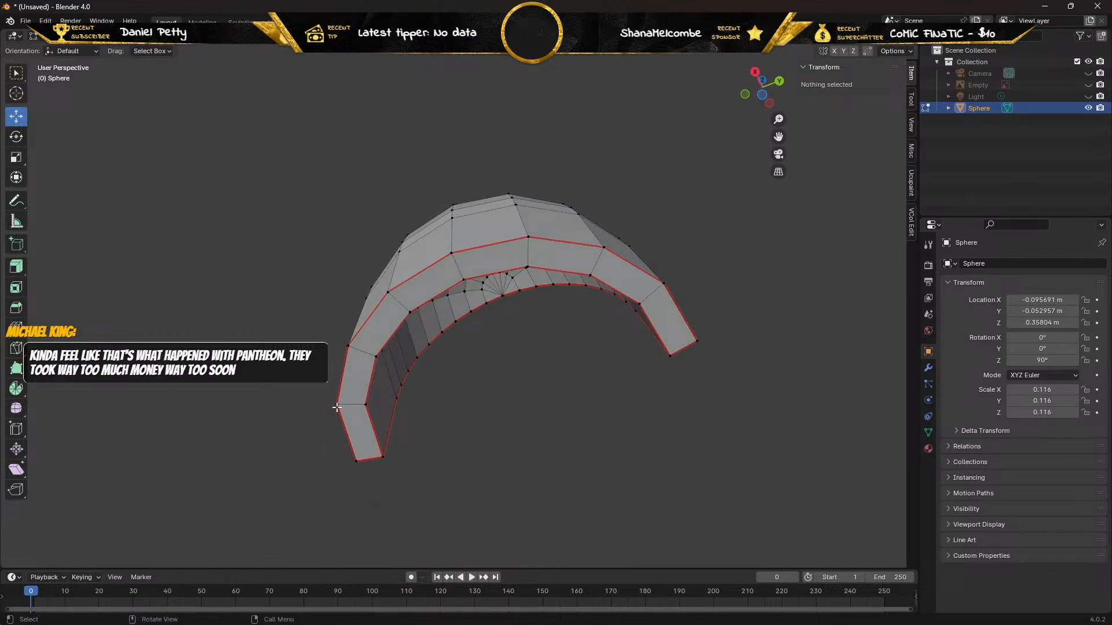
click(337, 406)
drag(345, 384, 347, 380)
middle_drag(347, 380, 238, 458)
key(ctrl+z)
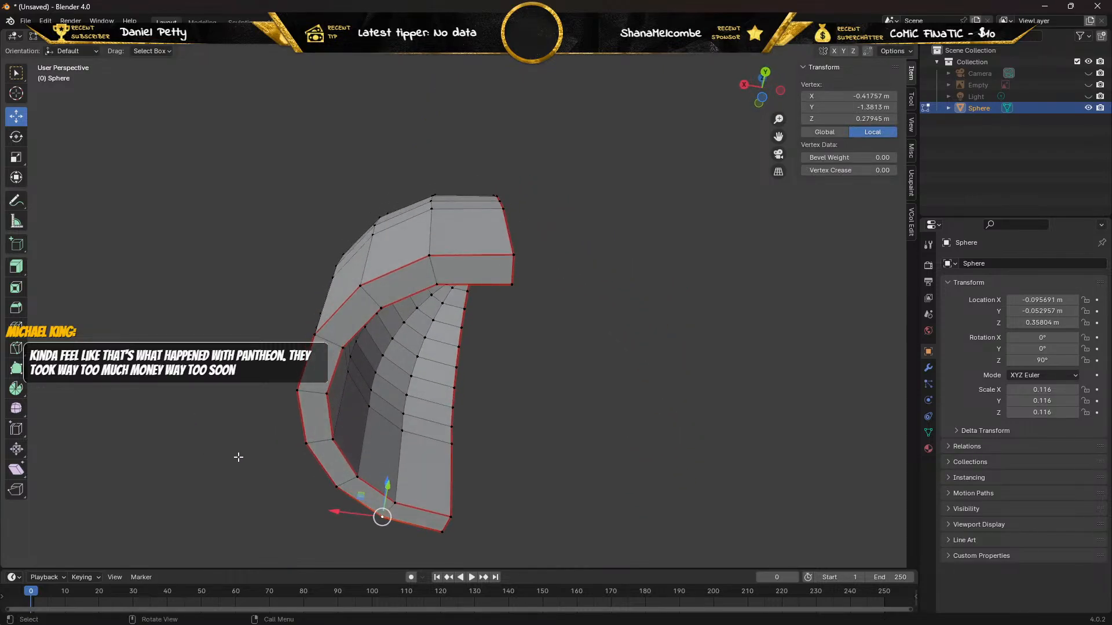
Try moving the inner and outer vertices at the bottom rim's end corner along Z, reverting both moves.
click(451, 516)
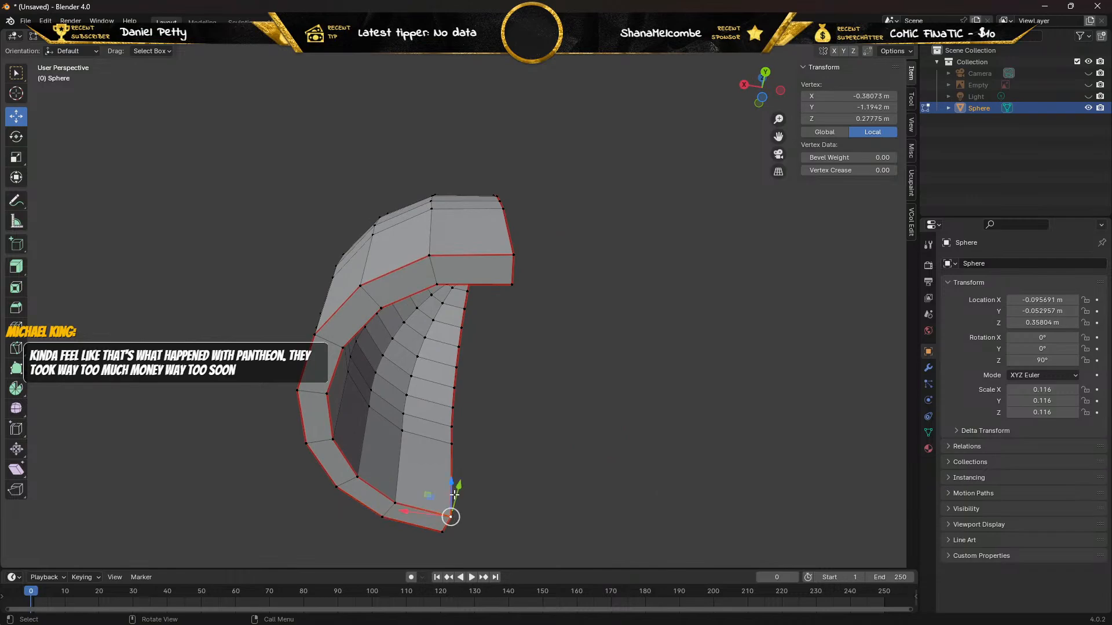
drag(450, 480, 445, 491)
right_click(445, 491)
middle_drag(445, 491, 530, 521)
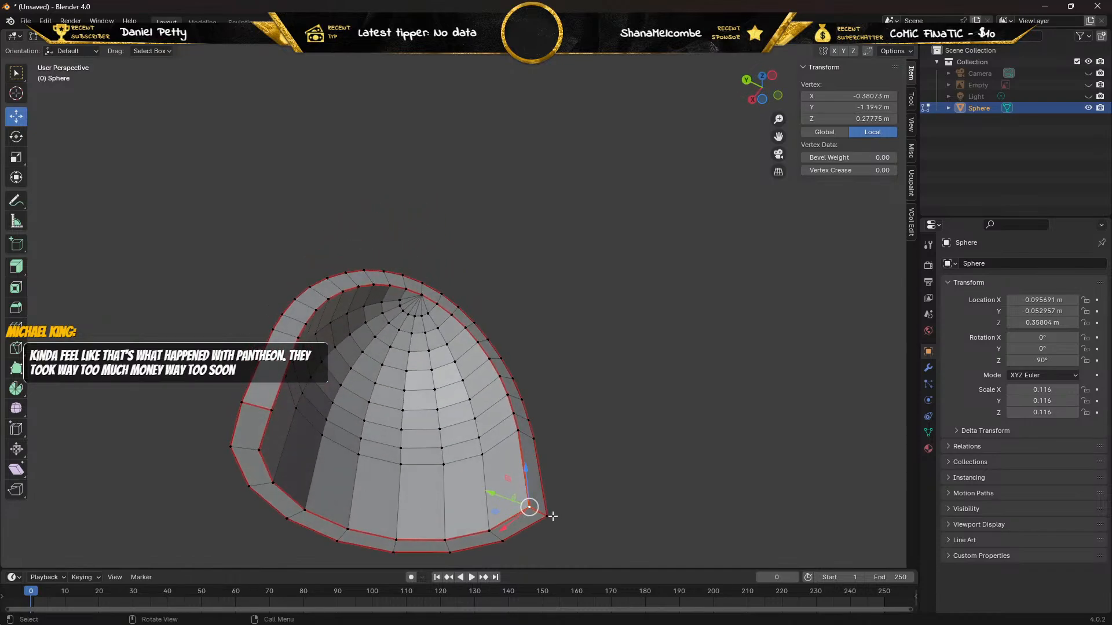
key(g)
key(z)
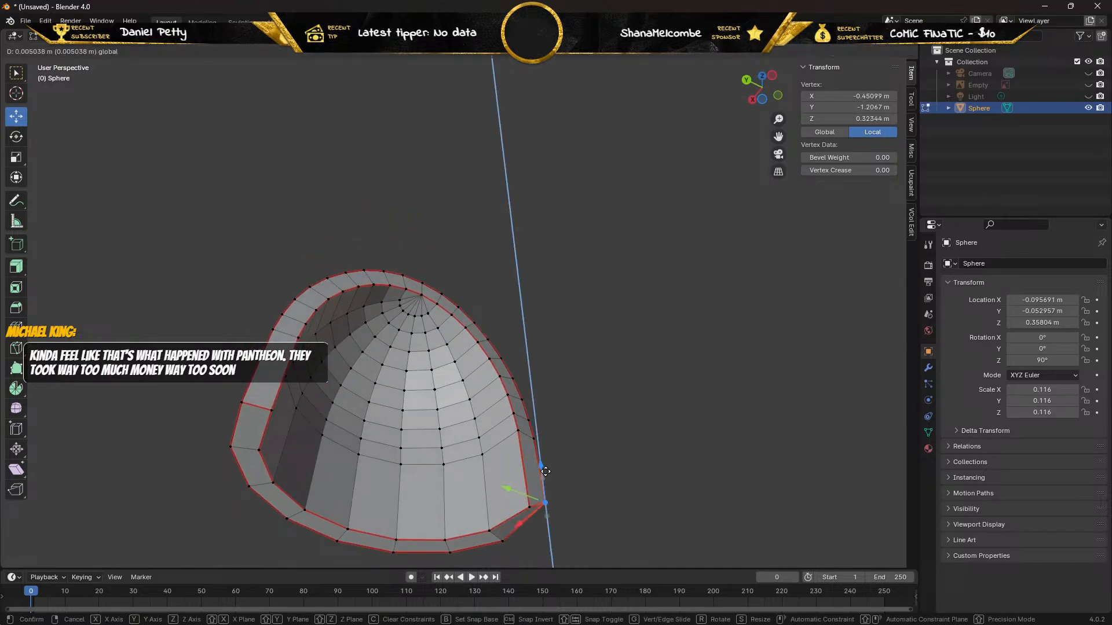
click(546, 515)
shift+right_click(547, 515)
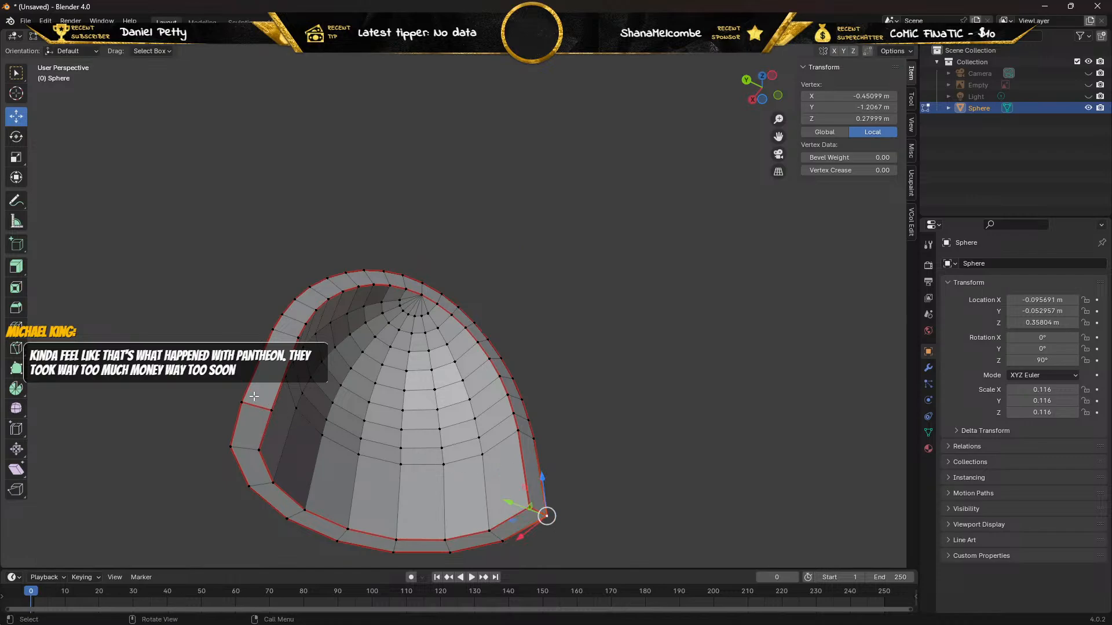
In edge selection mode, select the entire mesh, unwrap it, and switch to the UV Editing workspace.
key(2)
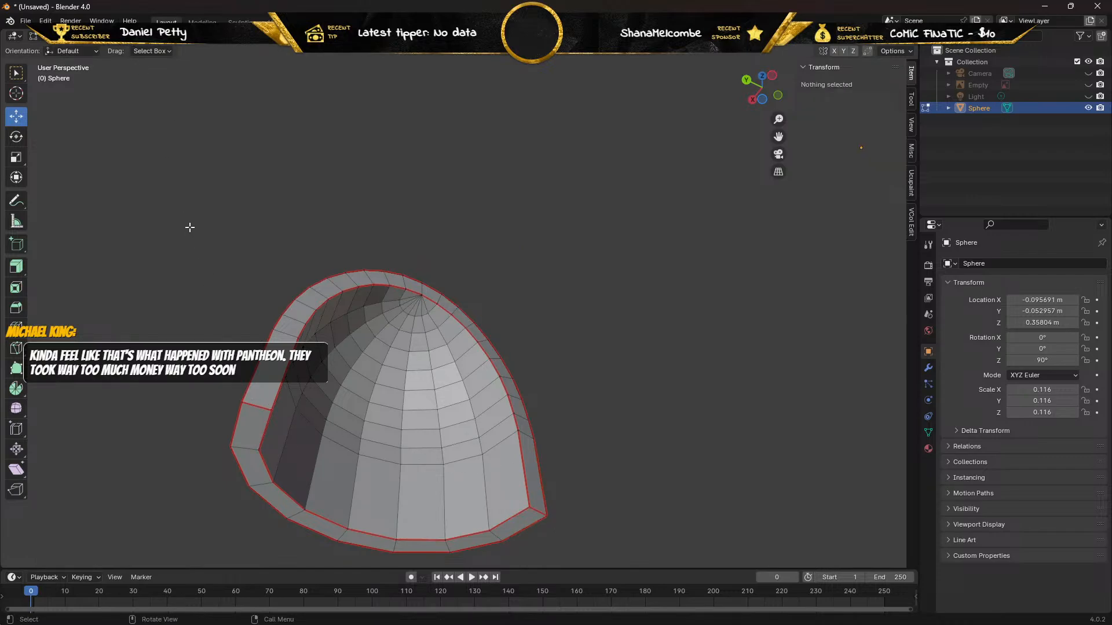
key(a)
key(u)
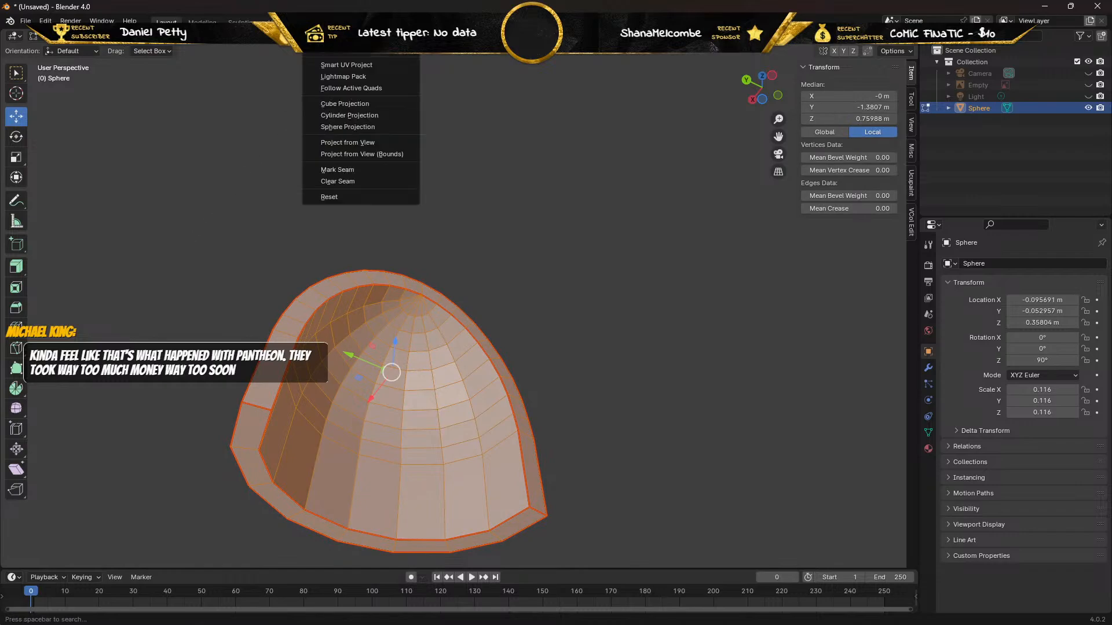
click(313, 57)
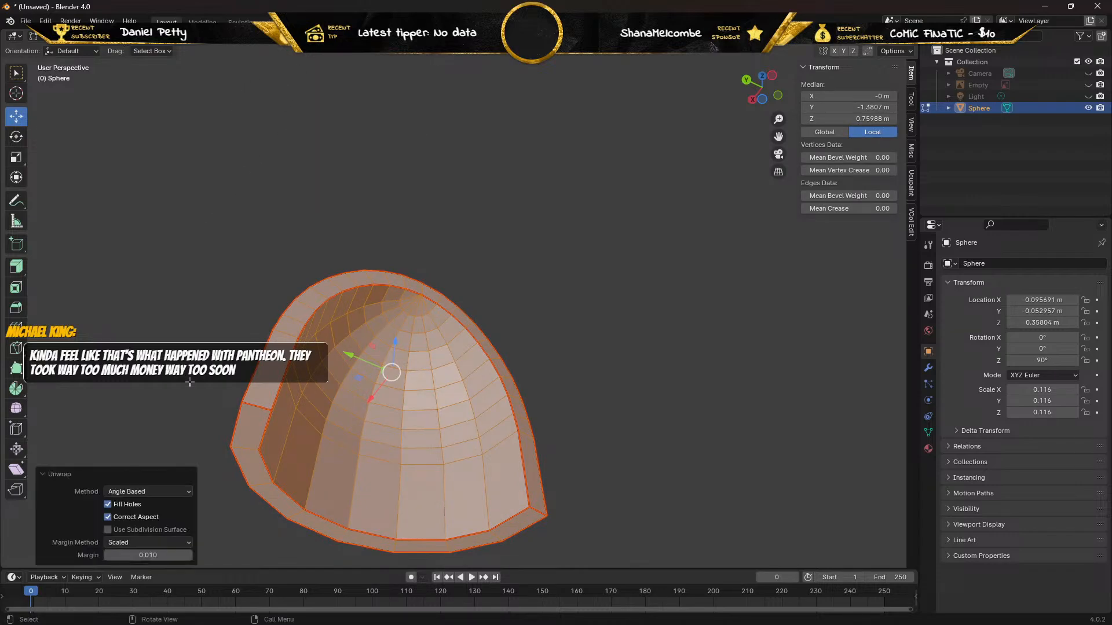
click(278, 22)
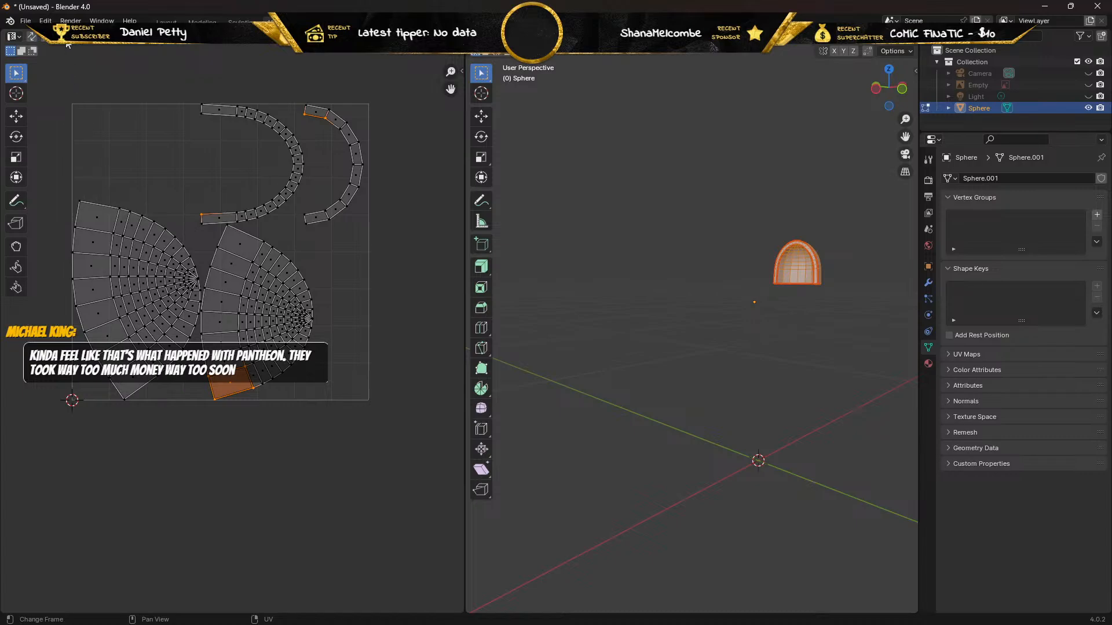
Select the larger dome-shaped UV island and activate the Rotate tool for it.
drag(59, 178, 195, 391)
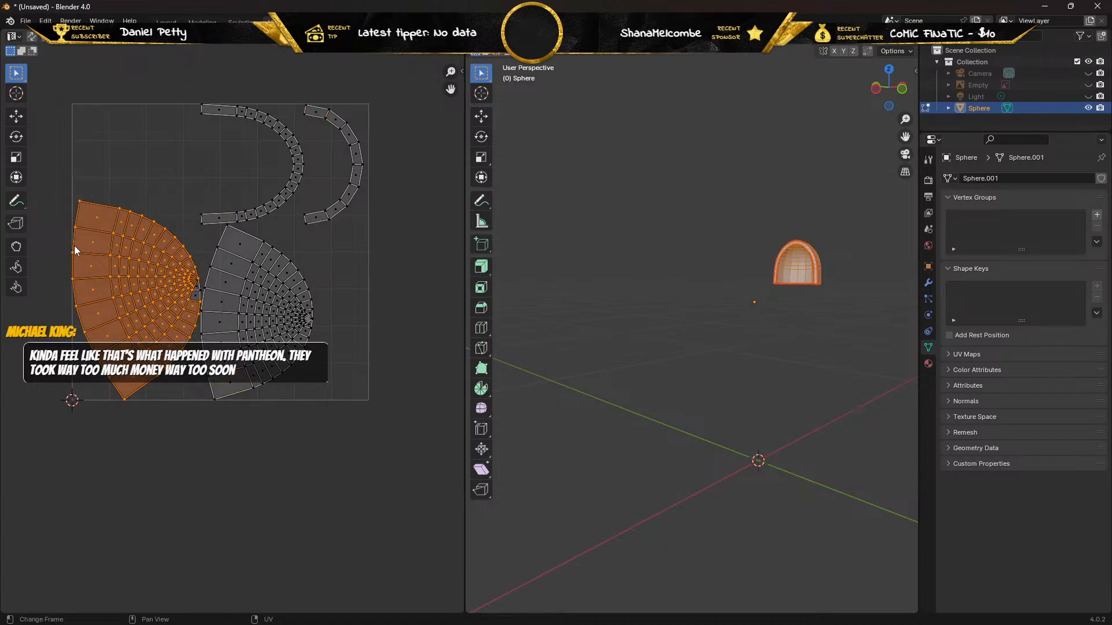
click(16, 137)
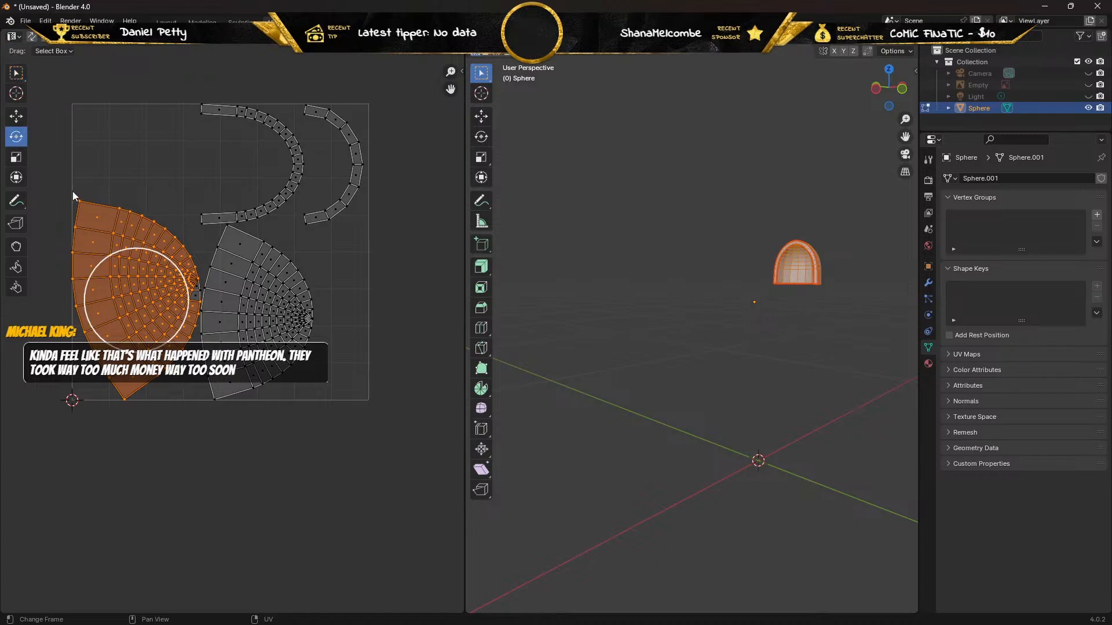
drag(106, 257, 102, 258)
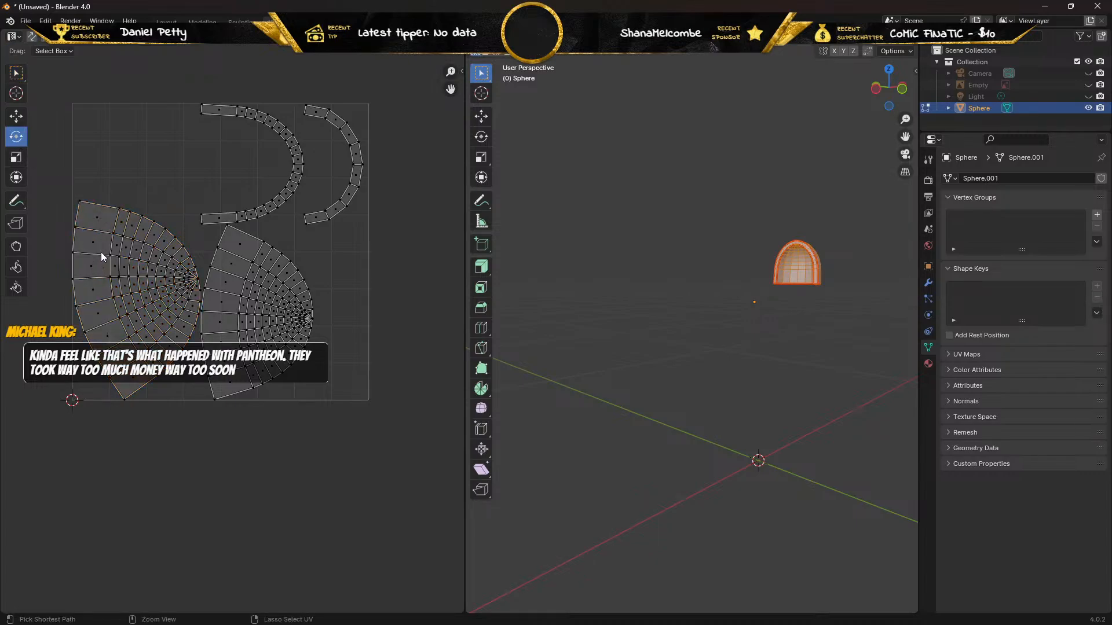
click(110, 258)
drag(111, 255, 106, 310)
key(ctrl+z)
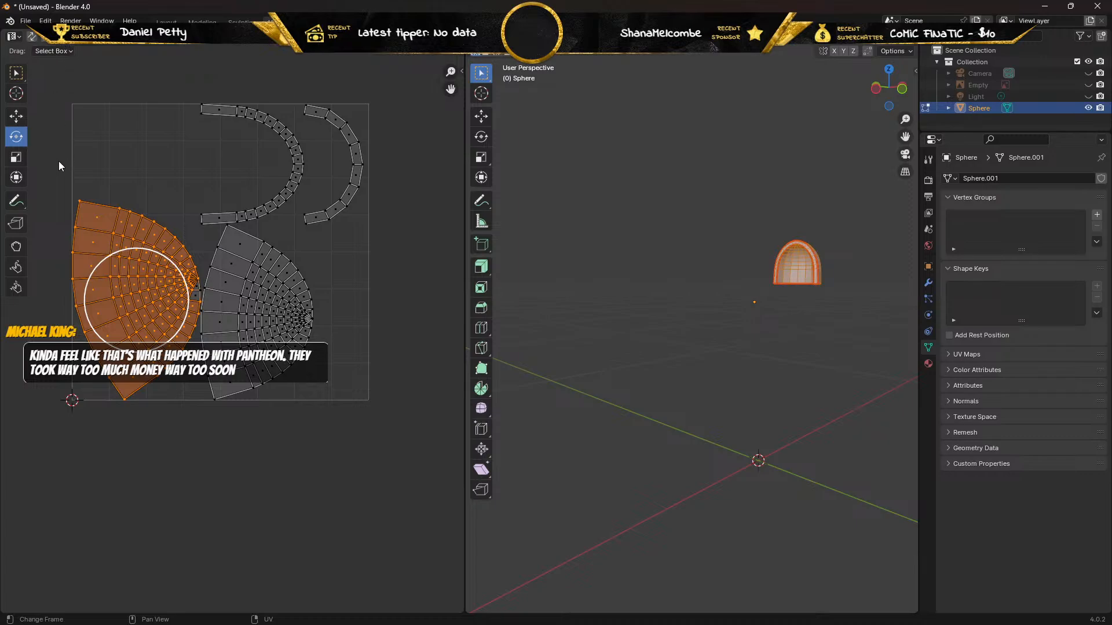
Rotate the larger dome island about 90 degrees counterclockwise so it stands upright, and move it partly outside the UV square's left edge.
drag(58, 161, 199, 401)
drag(106, 258, 109, 312)
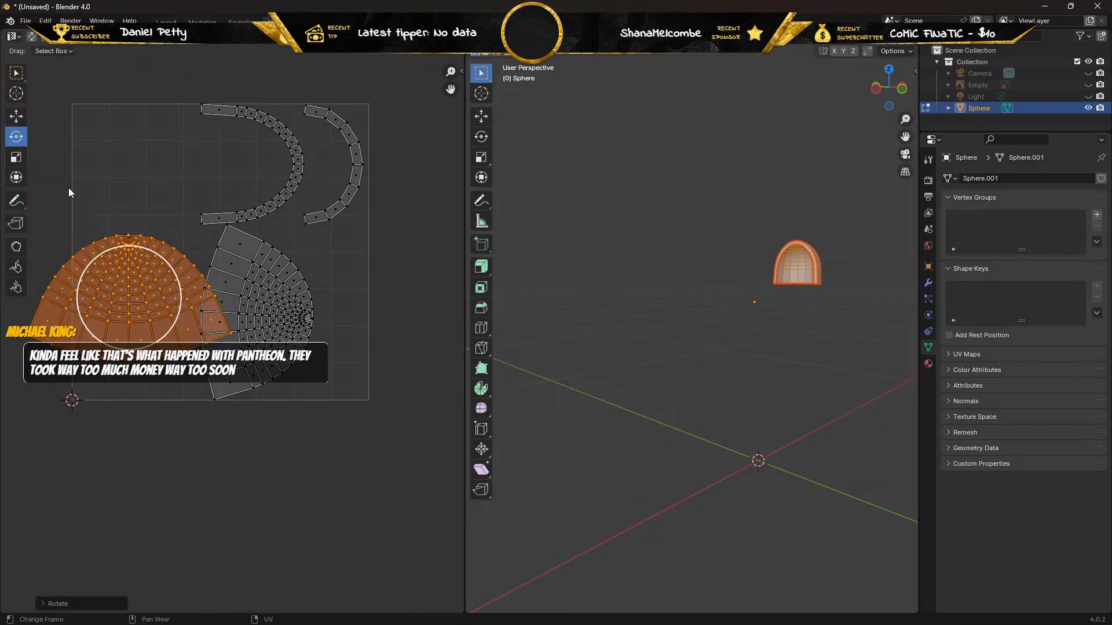
click(22, 115)
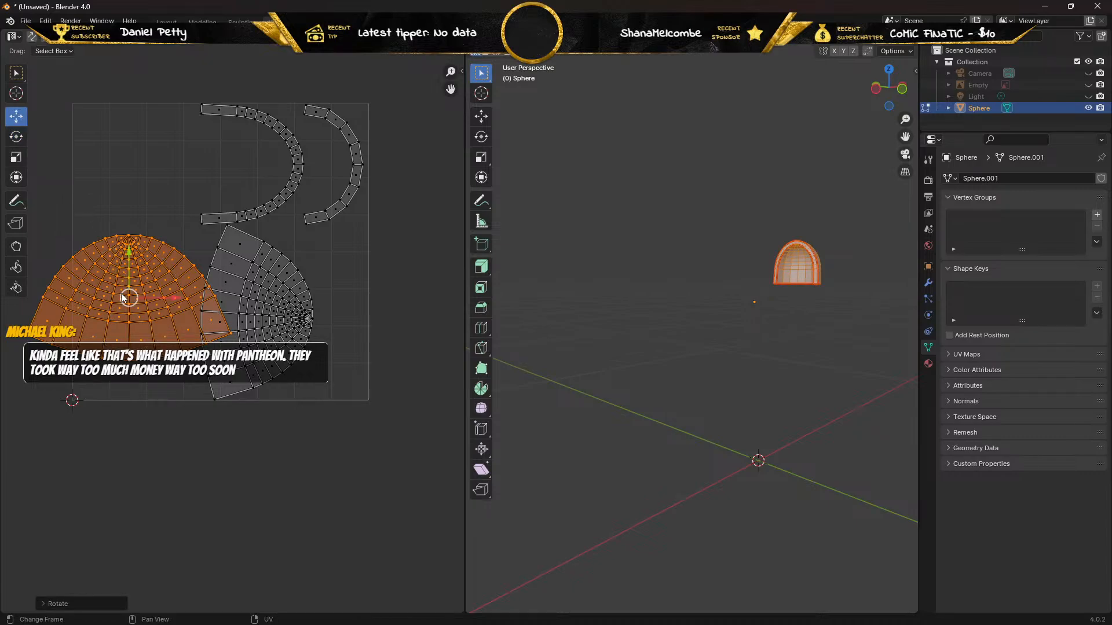
drag(128, 292, 30, 296)
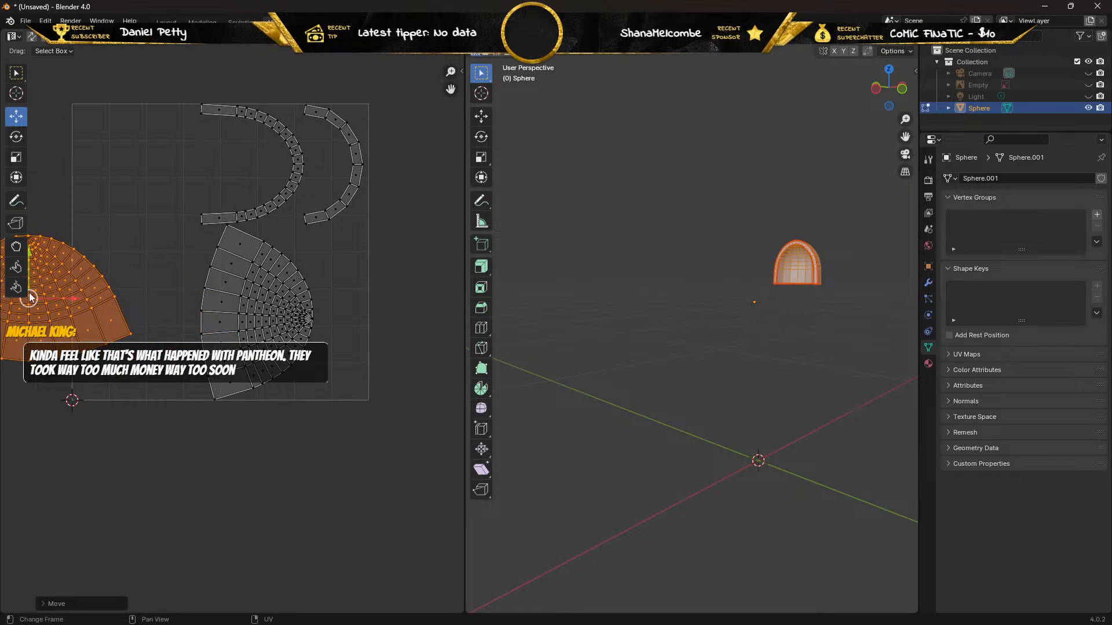
Rotate the smaller dome island upright with its narrow end facing up, and move it down across the UV square's lower edge.
drag(182, 432, 324, 225)
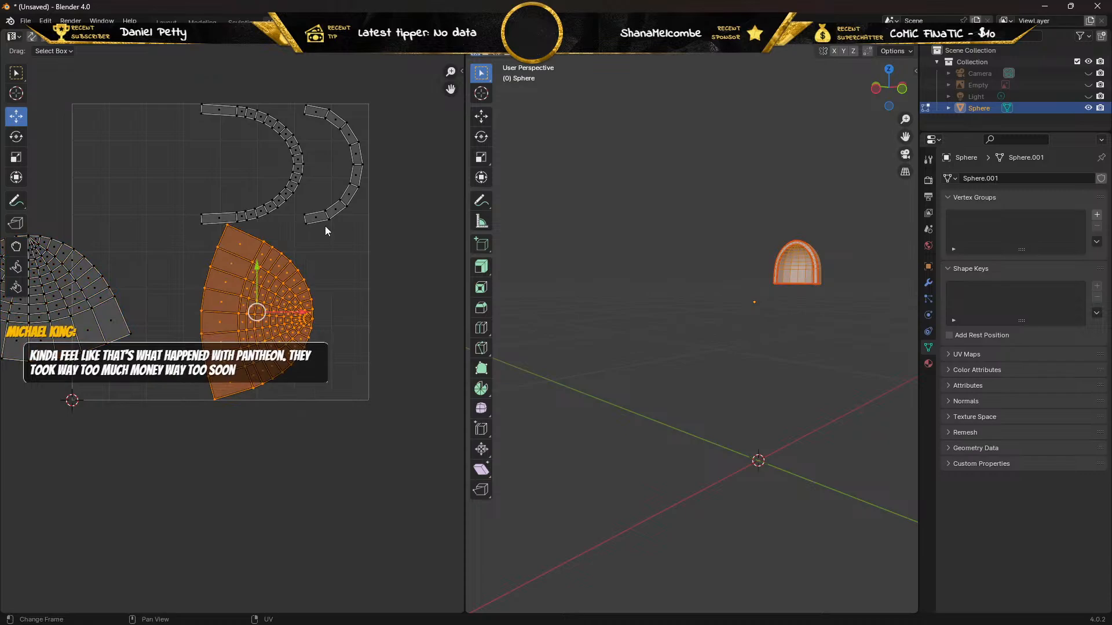
click(13, 138)
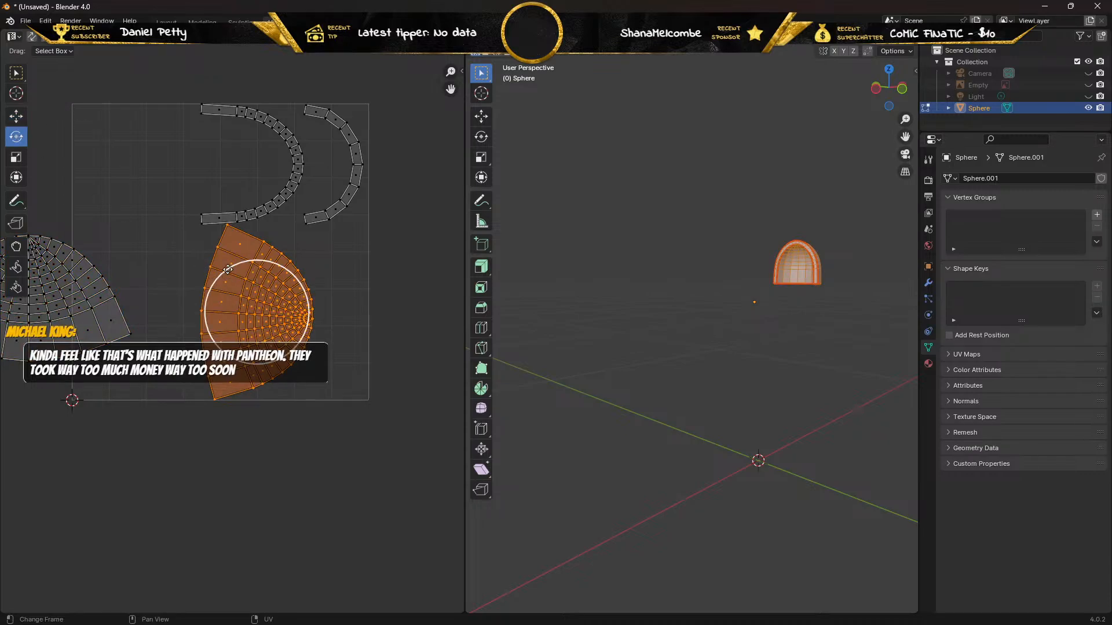
drag(226, 270, 299, 279)
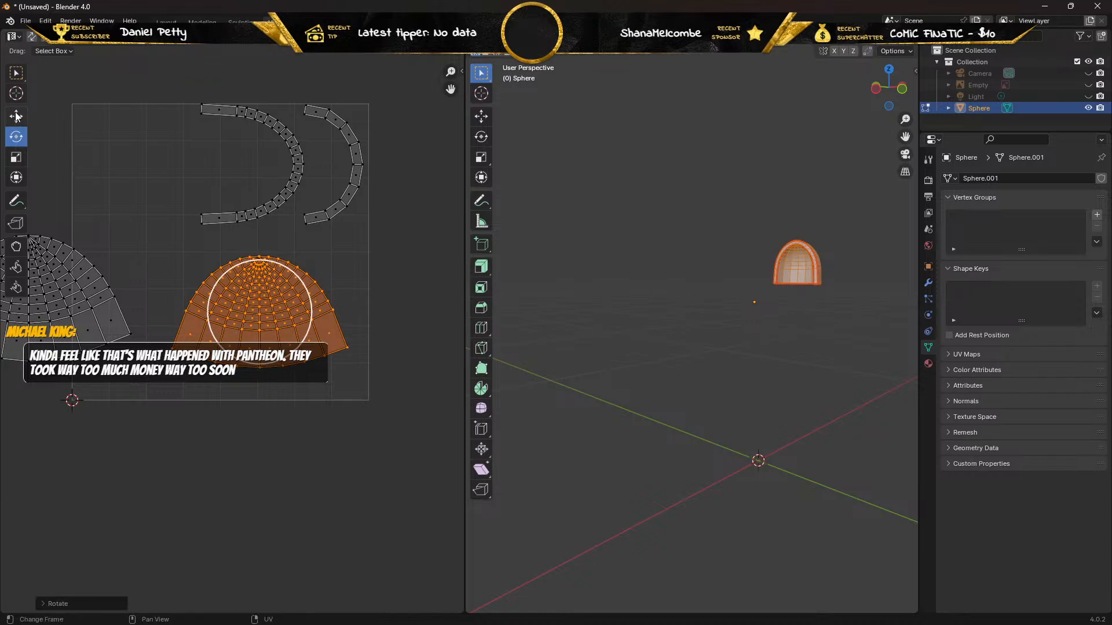
click(17, 117)
drag(248, 301, 231, 415)
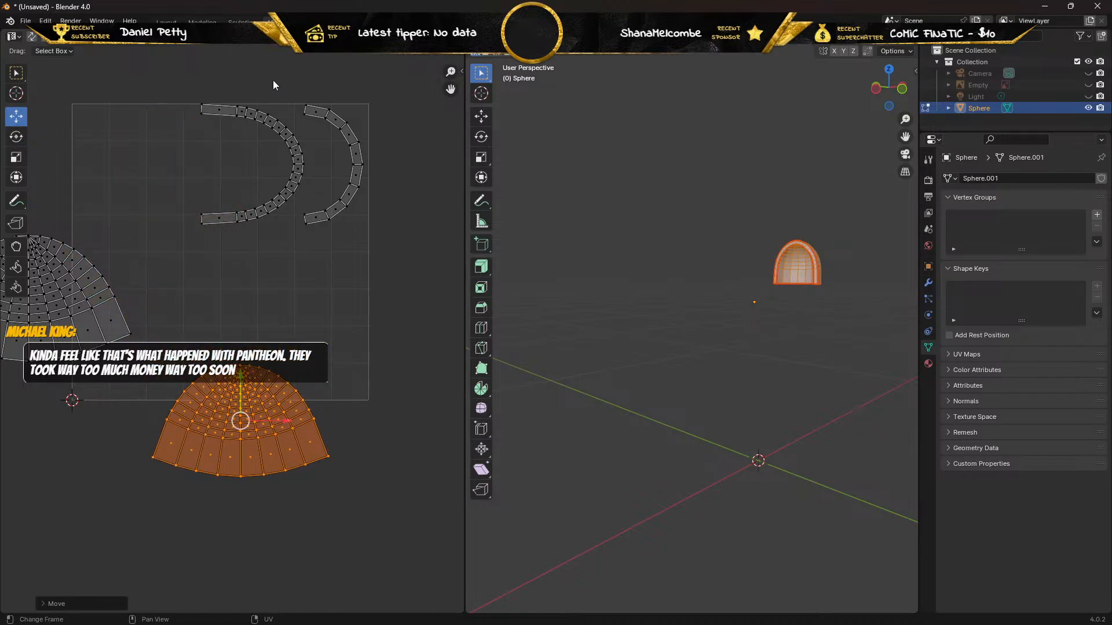
Rotate the short arch strip so it opens downward, move it to the UV square's lower right area, and level it with a slight rotation.
drag(300, 84, 377, 249)
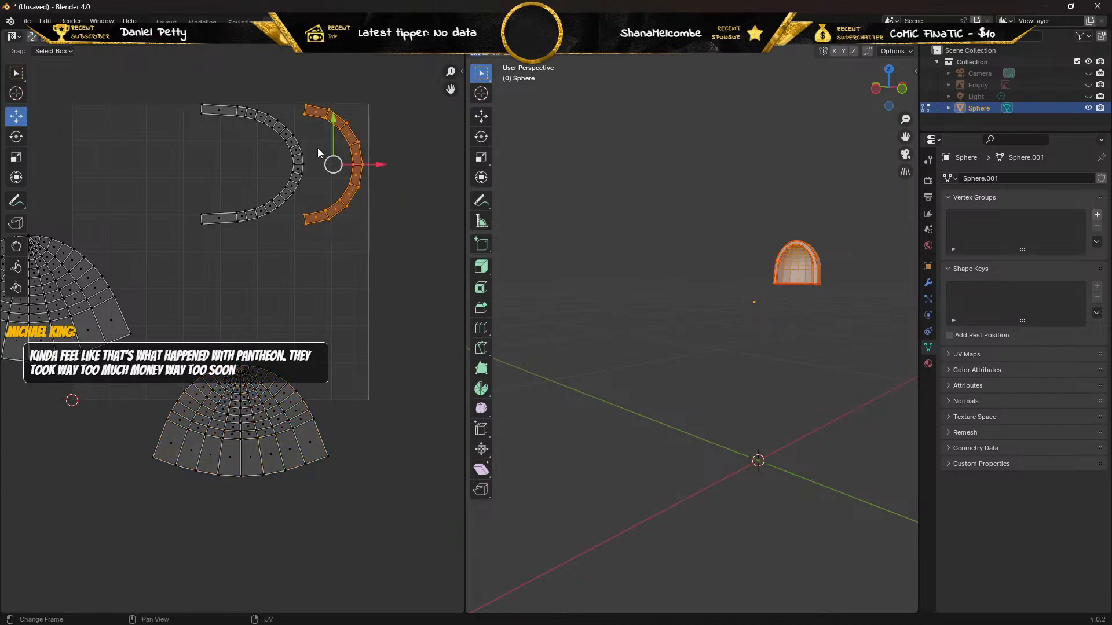
click(15, 137)
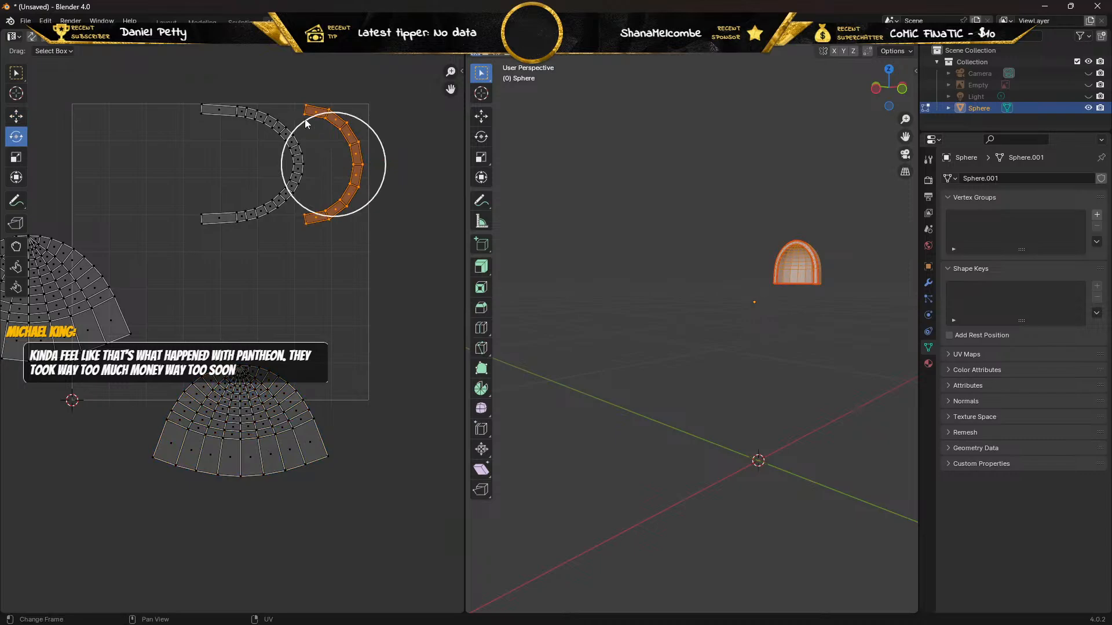
key(alt+a)
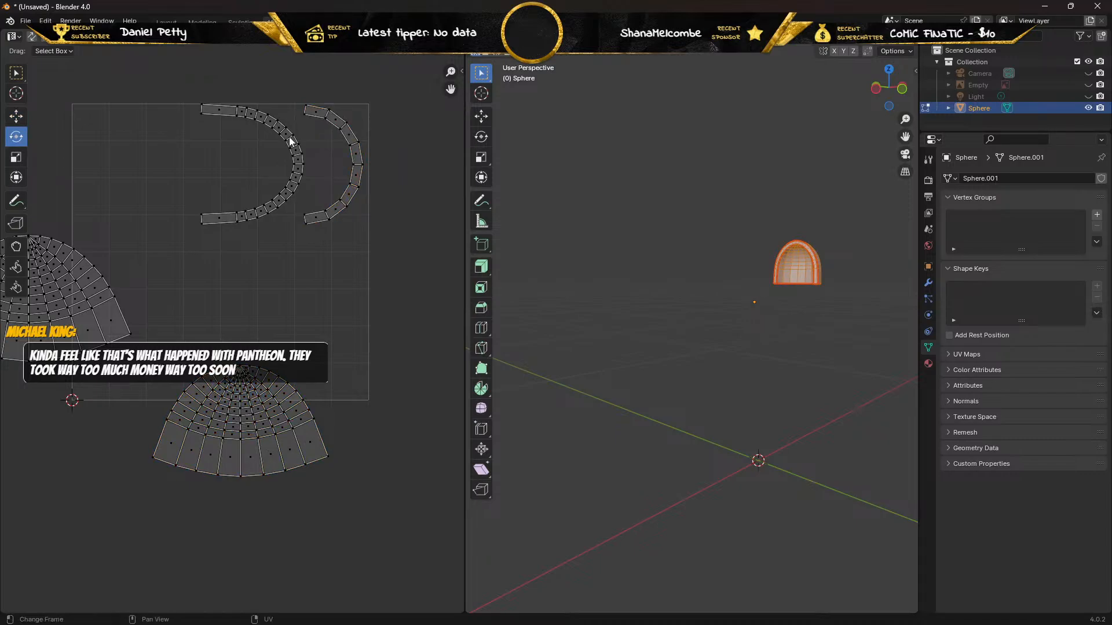
click(291, 109)
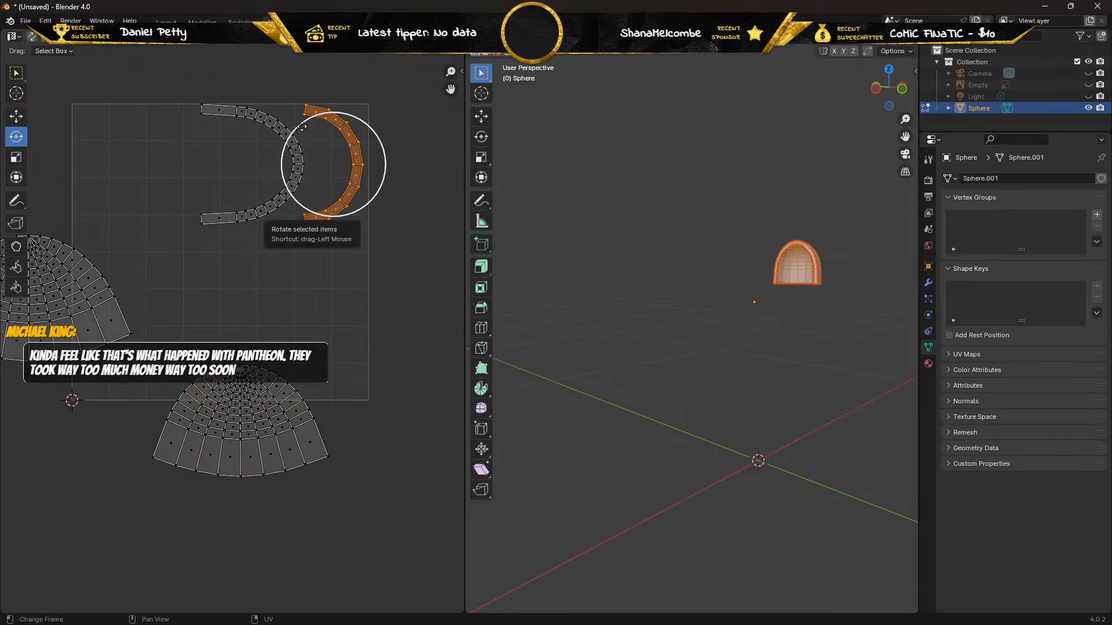
mouse_move(294, 215)
mouse_down()
mouse_move(282, 154)
mouse_move(289, 208)
mouse_up()
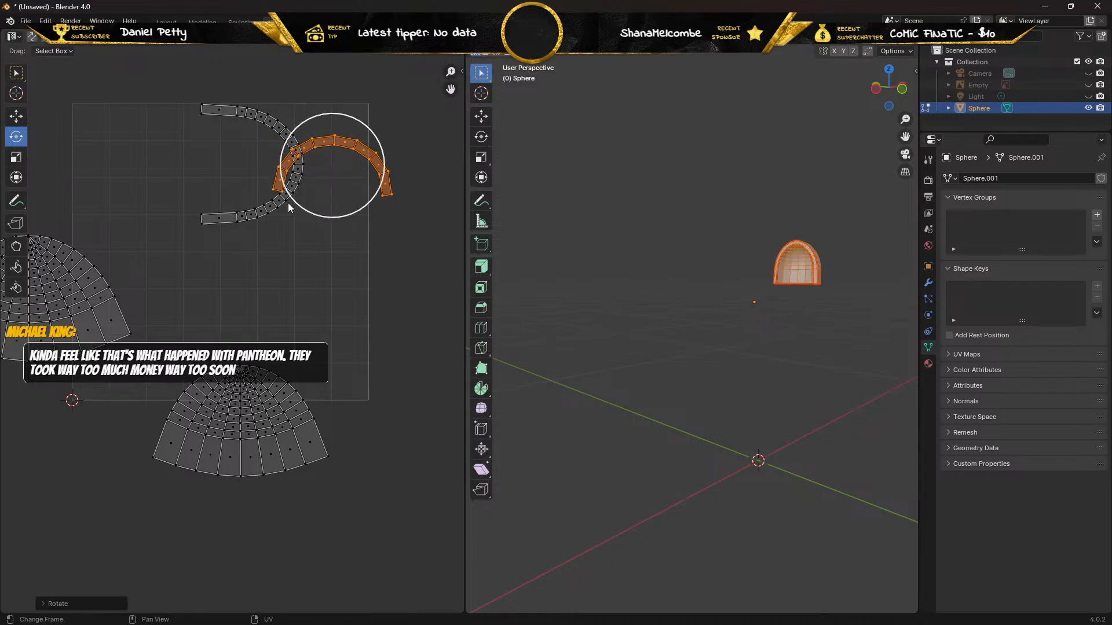
click(15, 116)
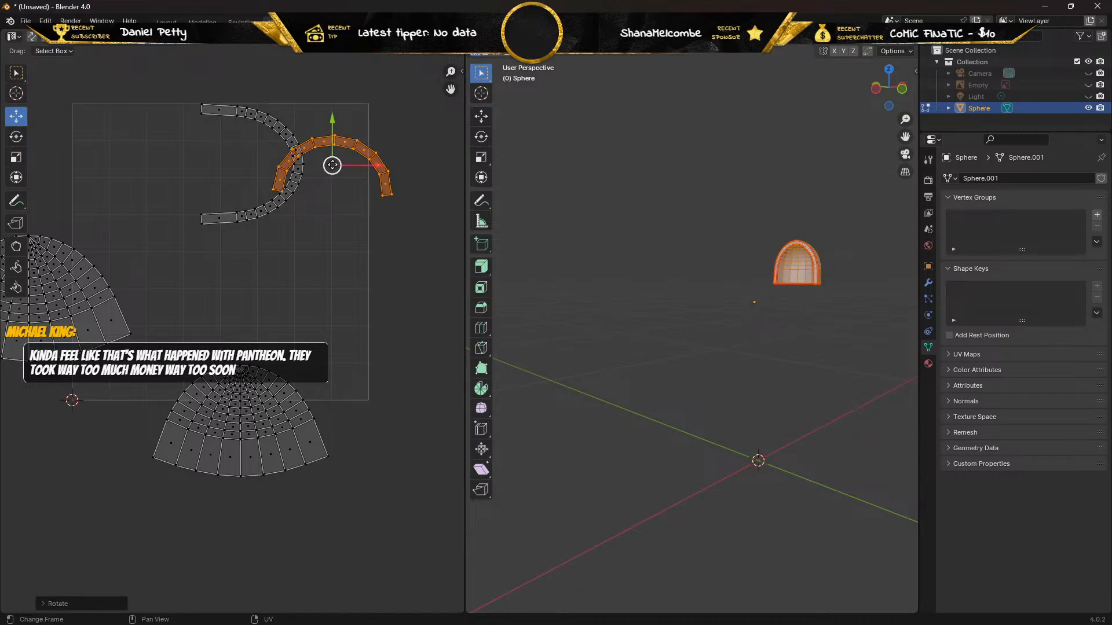
drag(331, 166, 303, 325)
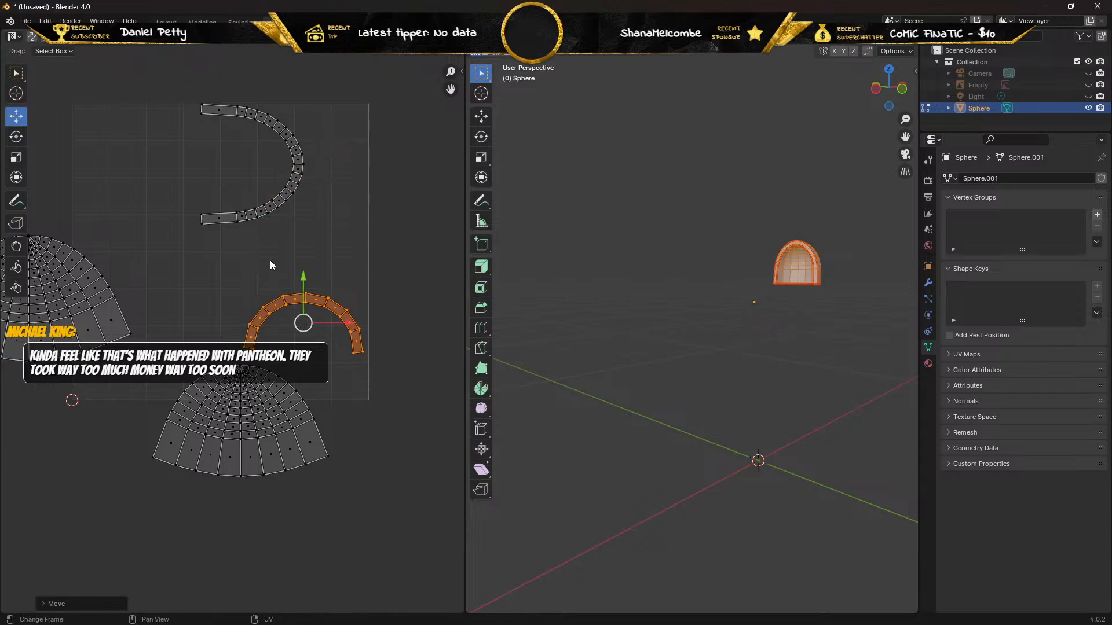
click(21, 137)
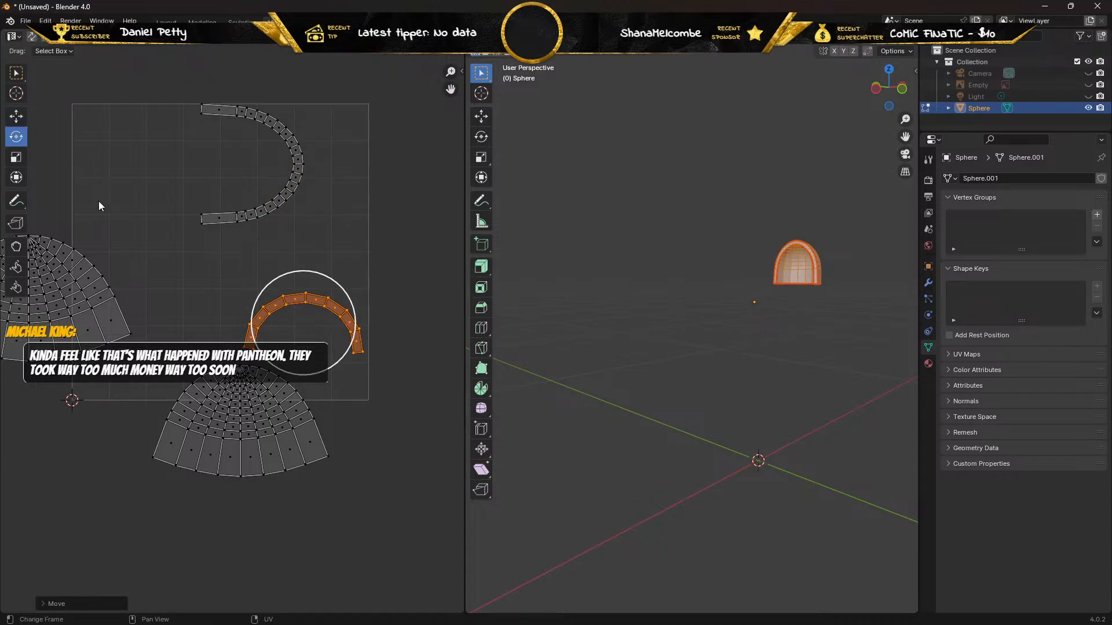
drag(273, 286, 267, 286)
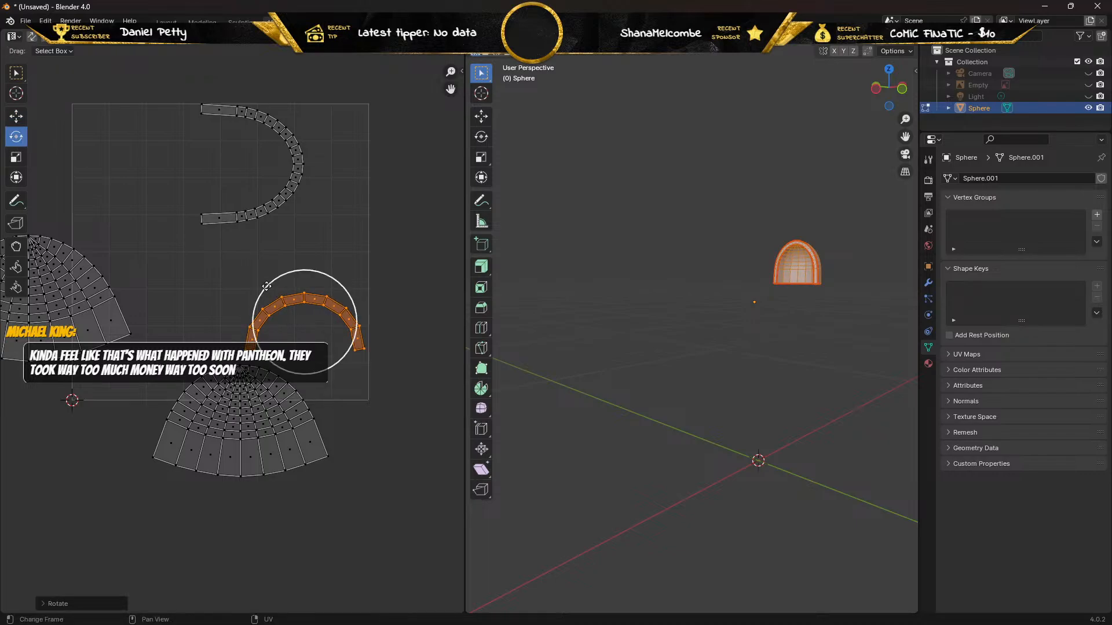
Rotate the long arch strip about 90 degrees so it opens downward, and move it above the UV square.
drag(175, 86, 320, 252)
drag(234, 135, 200, 195)
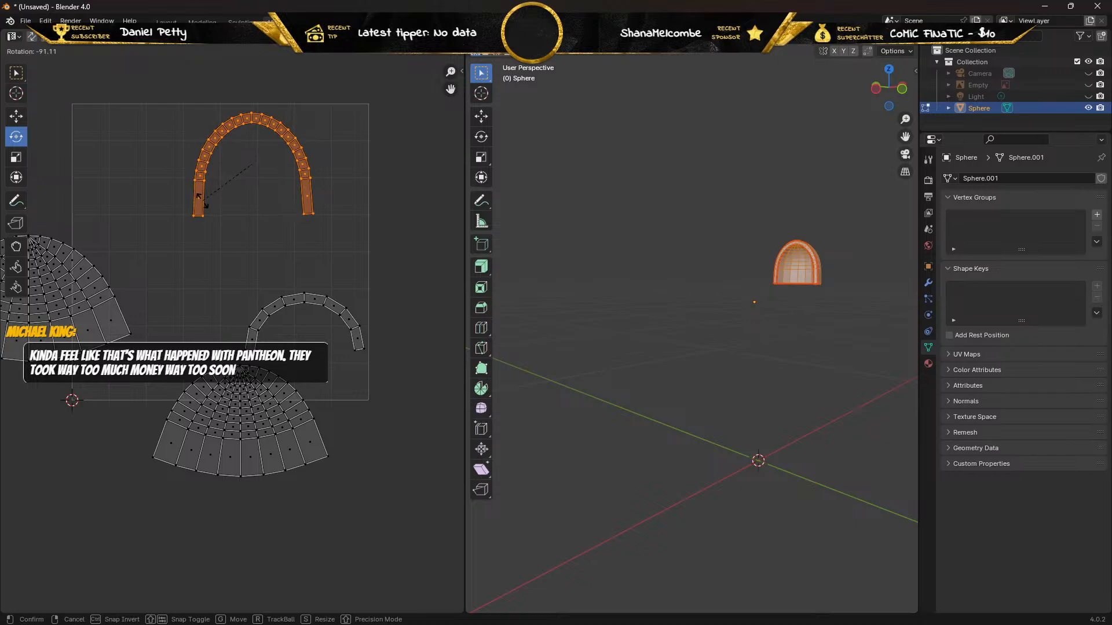
drag(199, 196, 200, 195)
click(16, 116)
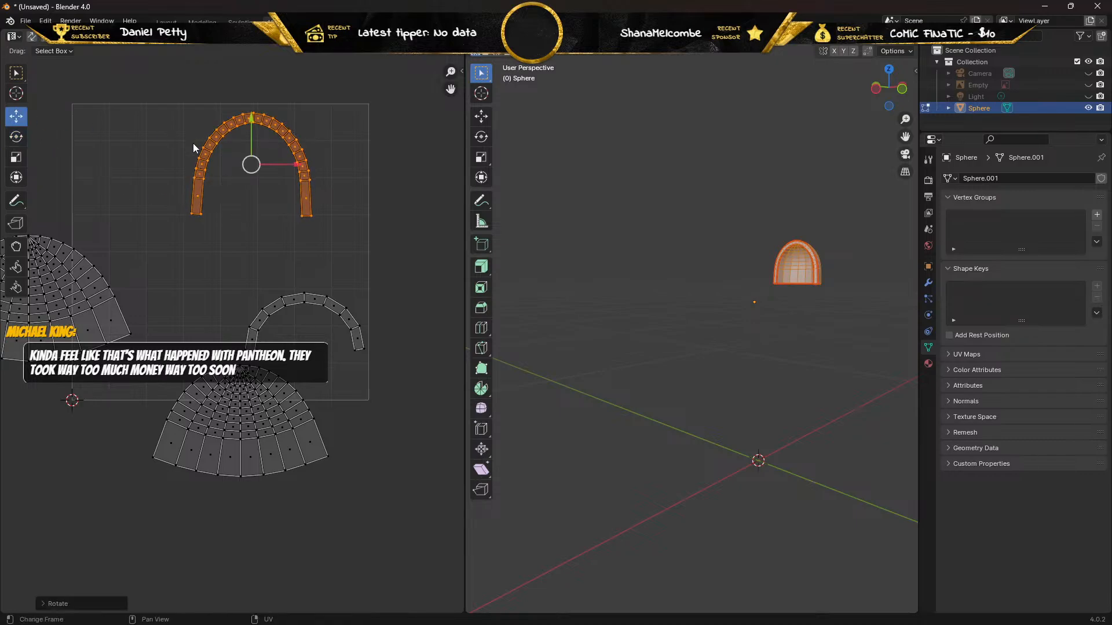
drag(253, 158, 295, 186)
scroll(109, 225, down, 1)
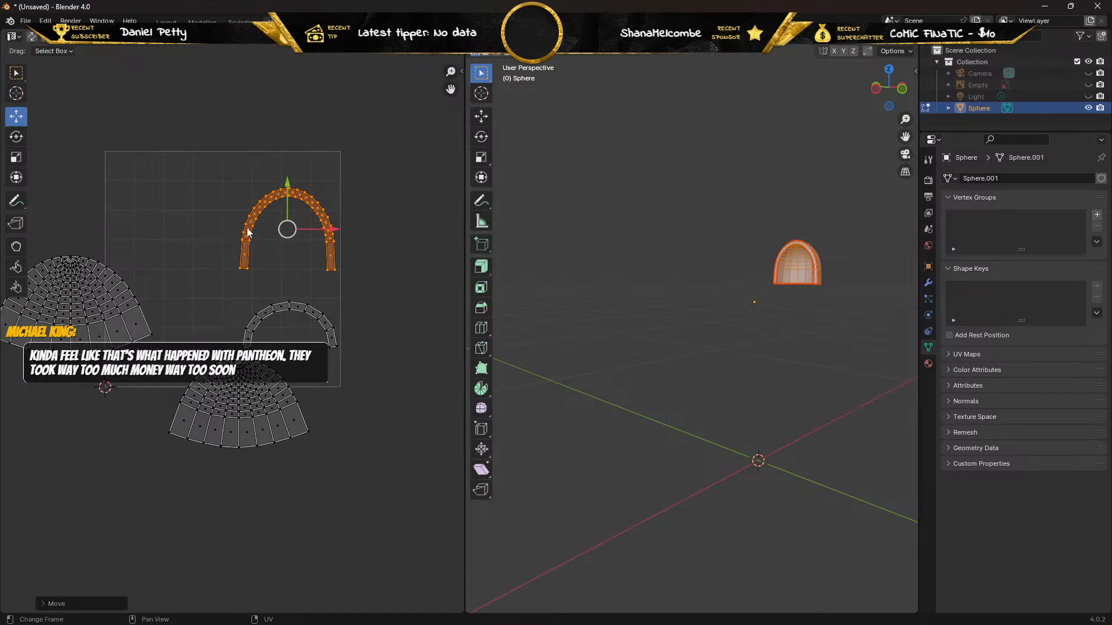
drag(288, 226, 320, 96)
Move the short arch strip into the UV square's upper right corner and place the long arch strip below it.
drag(215, 270, 361, 352)
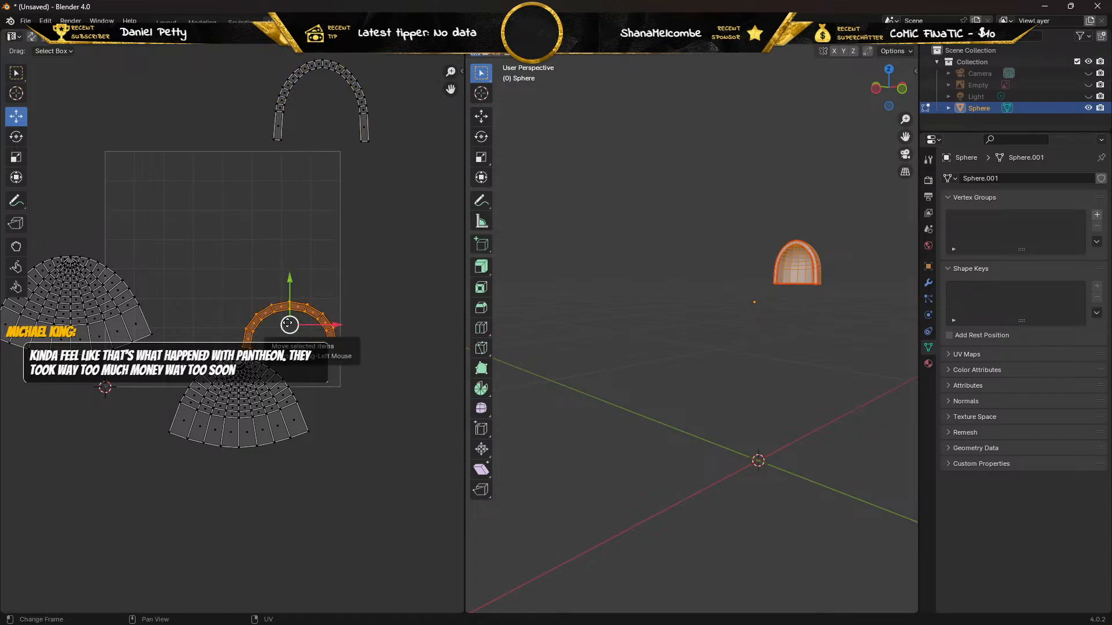
drag(289, 325, 279, 174)
drag(260, 55, 394, 144)
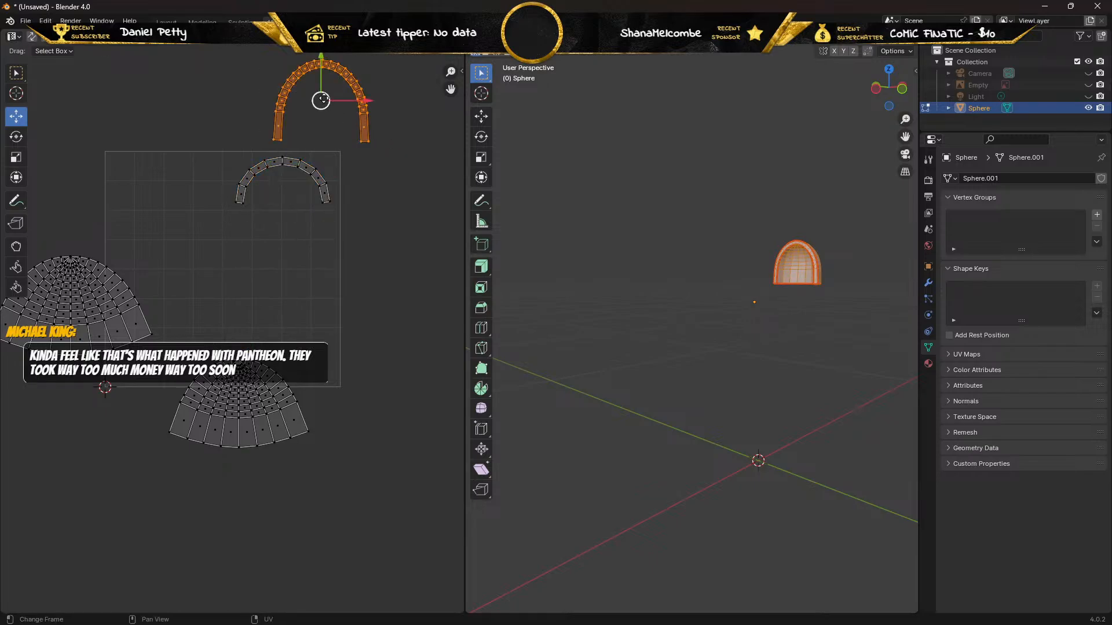
drag(319, 106, 281, 309)
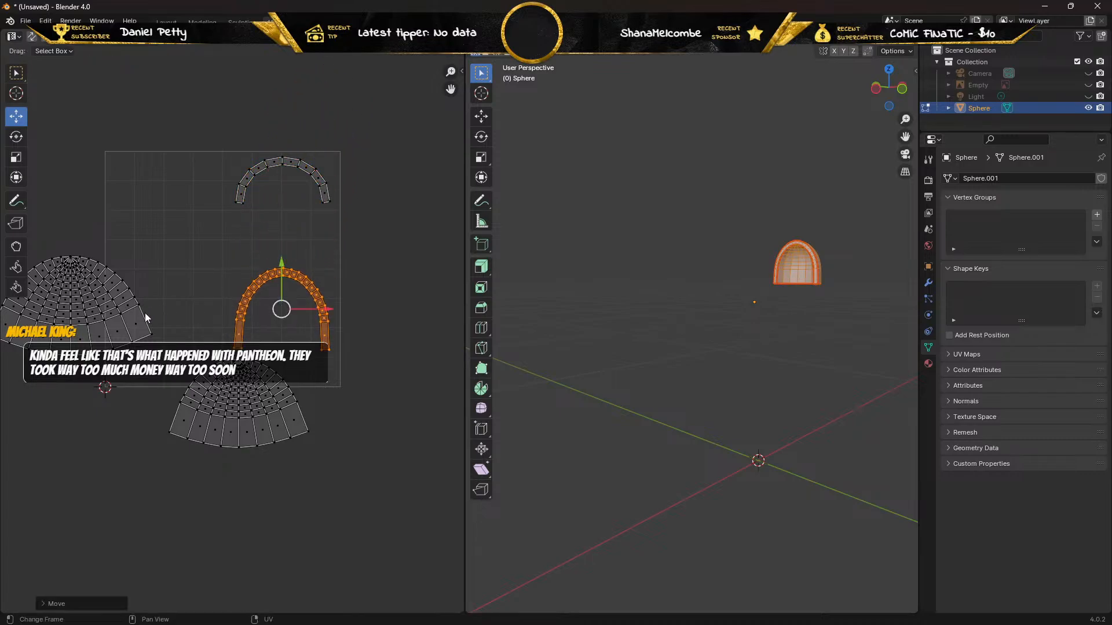
Move the smaller dome island into the UV square's upper left area, beside the short arch strip.
drag(164, 374, 294, 443)
drag(179, 375, 326, 454)
drag(239, 404, 168, 206)
scroll(157, 202, up, 2)
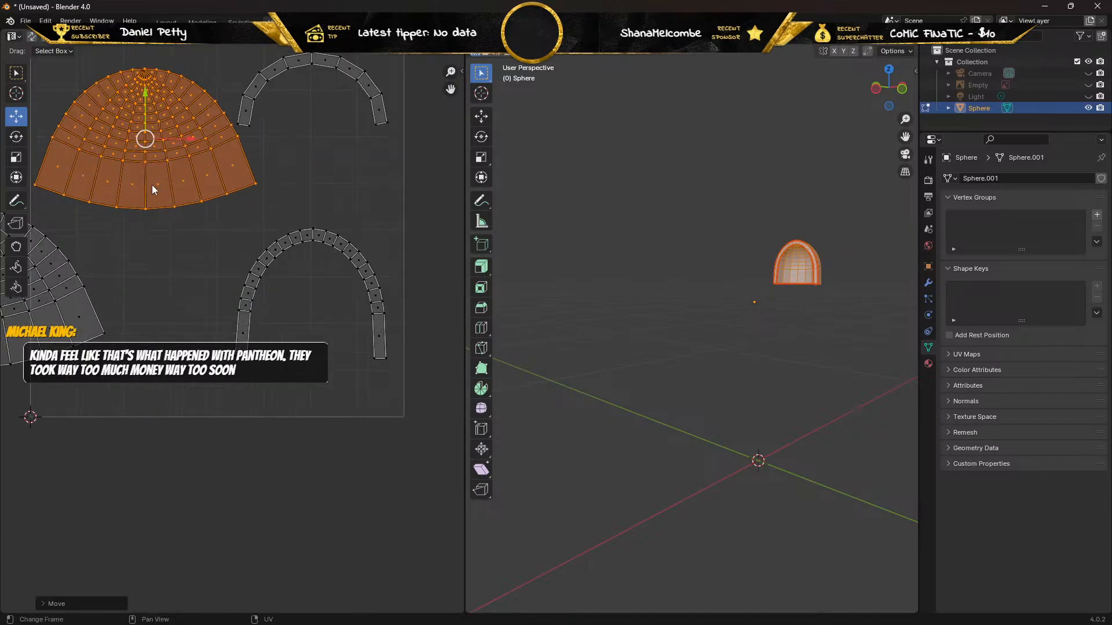
Move the larger dome island to the UV square's lower left area, below the smaller dome.
scroll(147, 190, down, 2)
scroll(55, 249, down, 2)
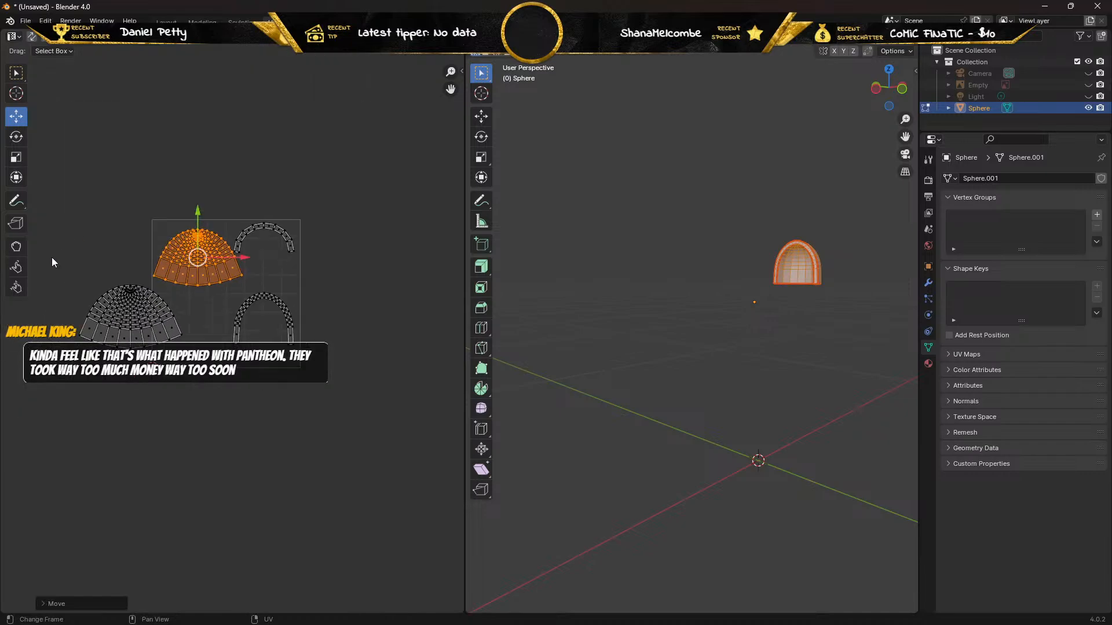
drag(45, 384, 183, 290)
drag(123, 318, 171, 328)
scroll(162, 329, up, 3)
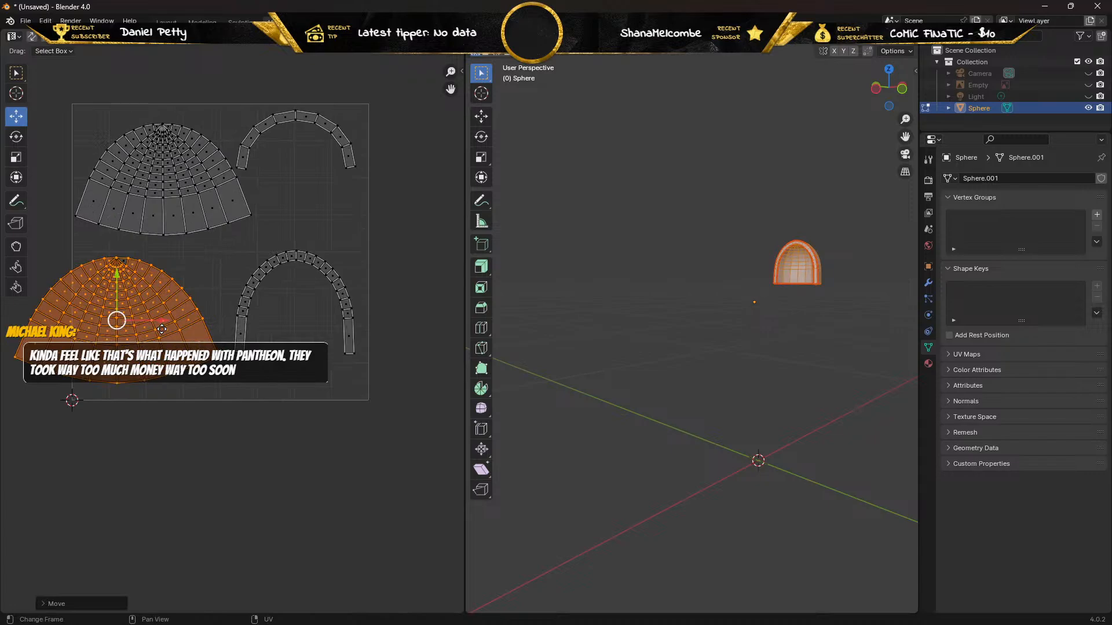
scroll(162, 329, down, 1)
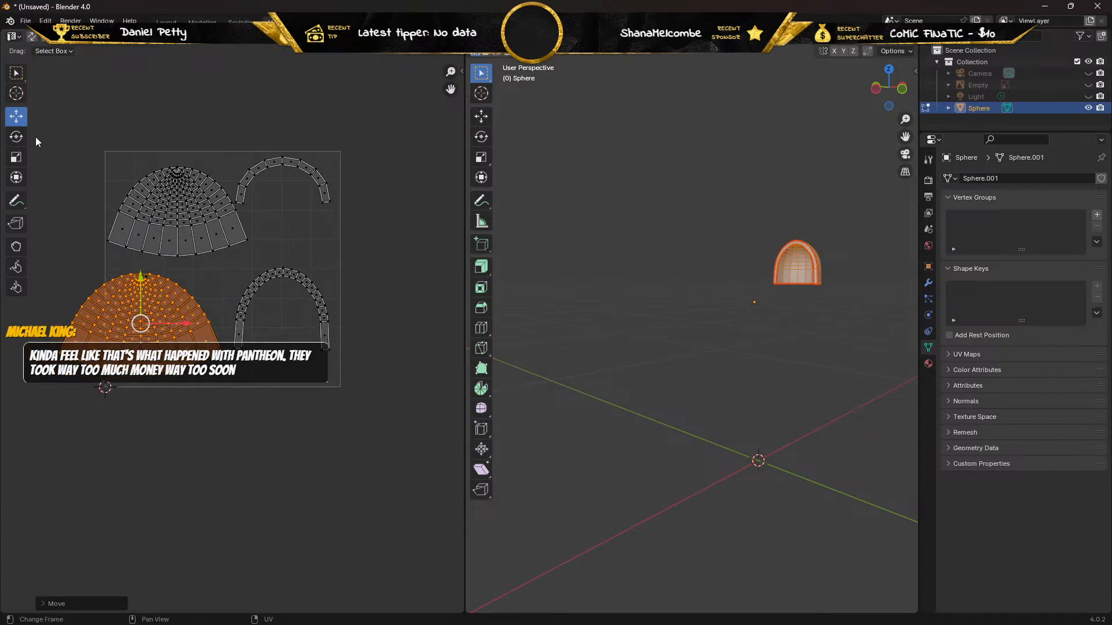
Select all the UV islands, scale them down uniformly, and move them together to fit inside the UV square.
drag(33, 136, 369, 460)
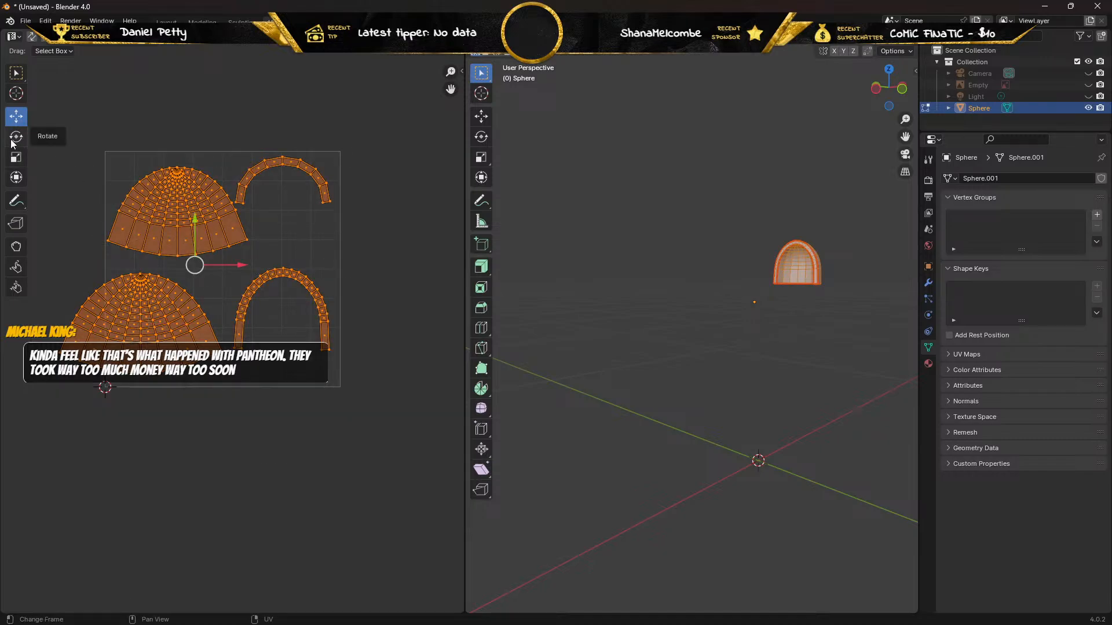
click(16, 159)
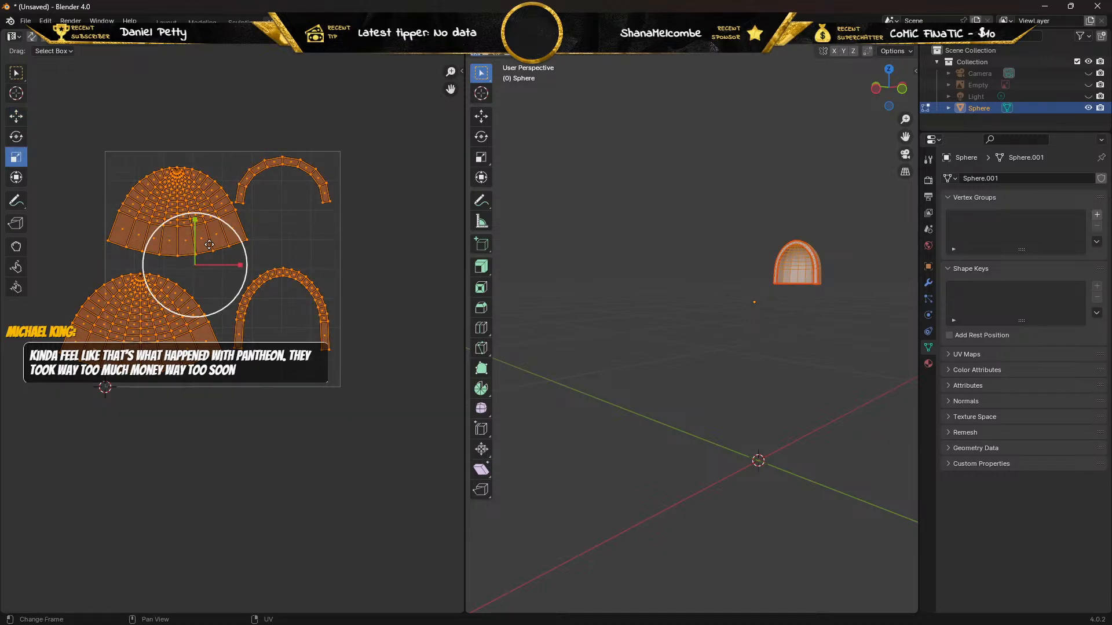
mouse_move(208, 246)
mouse_down()
mouse_move(212, 263)
mouse_move(220, 257)
mouse_up()
click(15, 116)
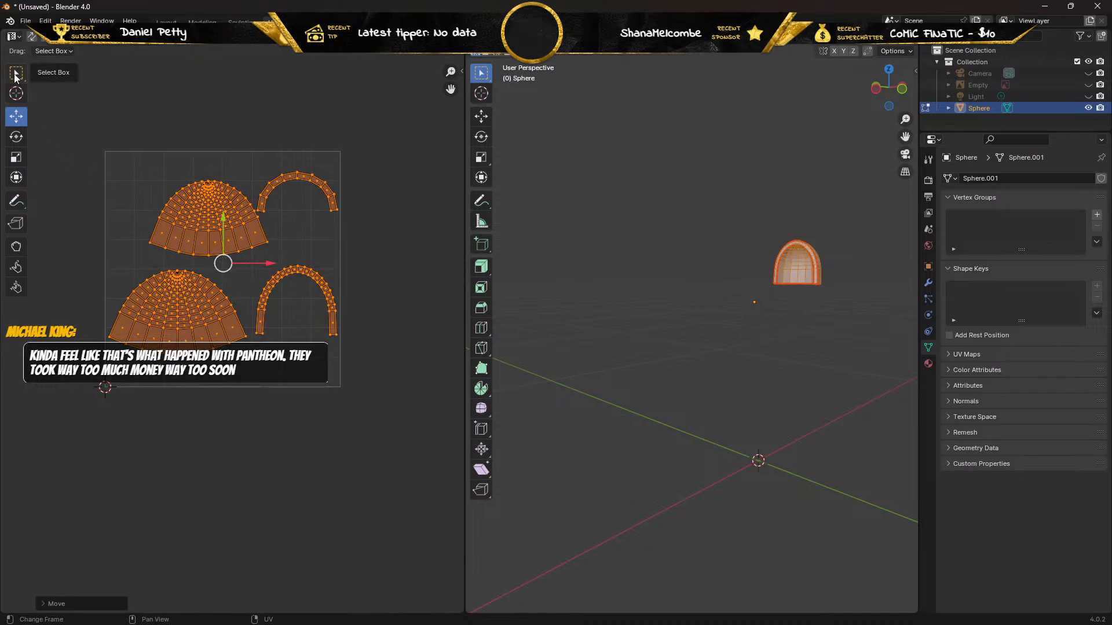
Select only the long arch strip and move it down into the UV square's lower right corner.
click(16, 73)
drag(347, 251, 253, 389)
click(16, 116)
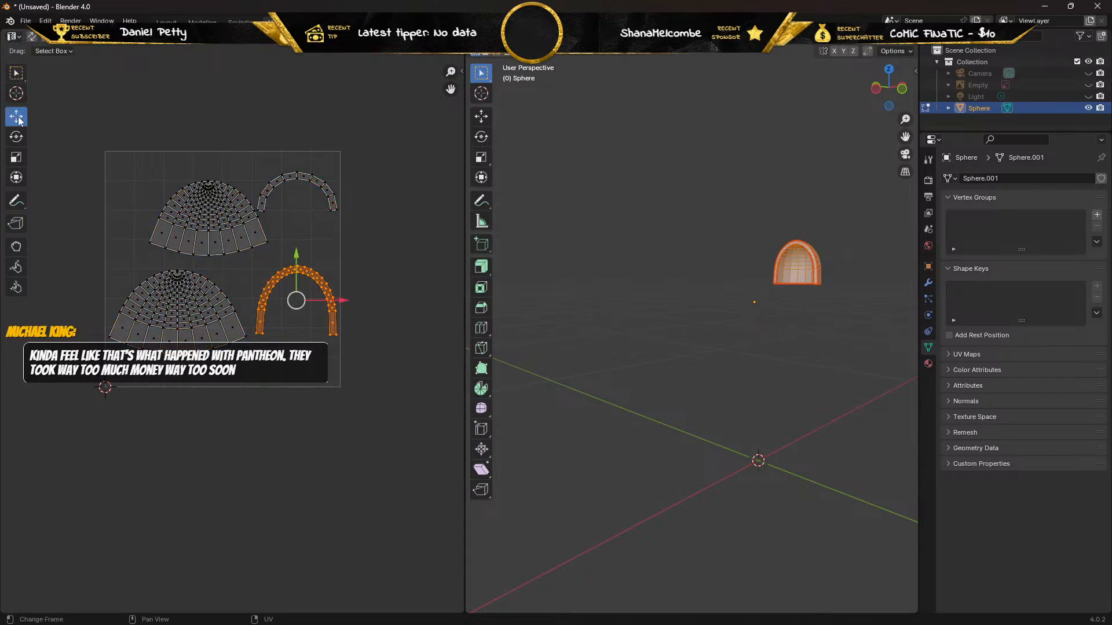
drag(298, 255, 293, 302)
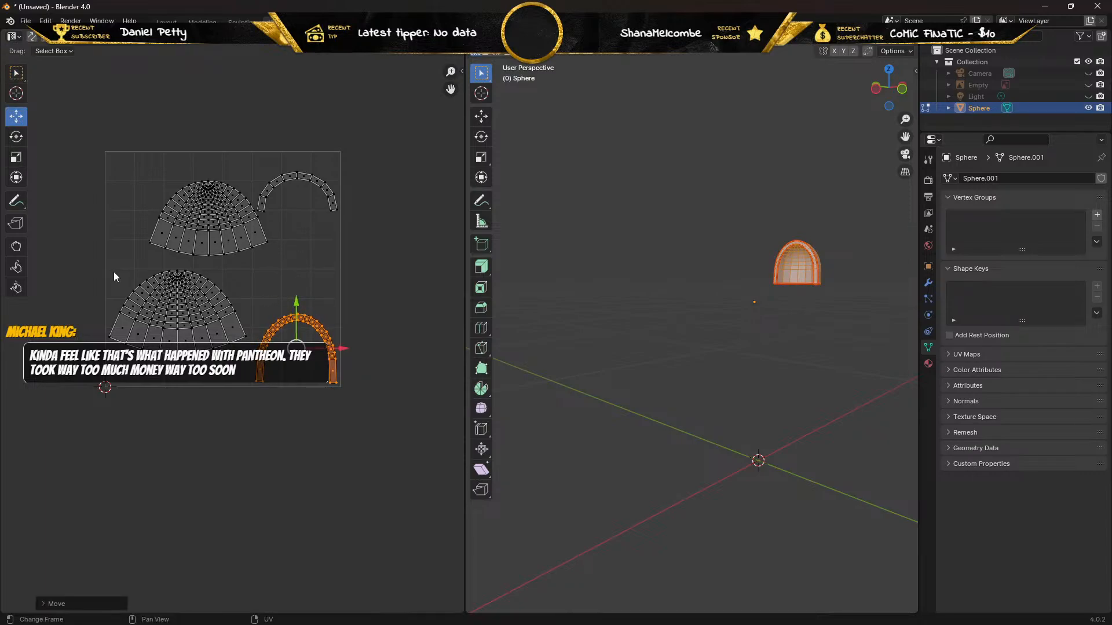
Nudge the larger dome island slightly right, and move the whole smaller dome island up and left so it sits directly above.
drag(111, 267, 250, 382)
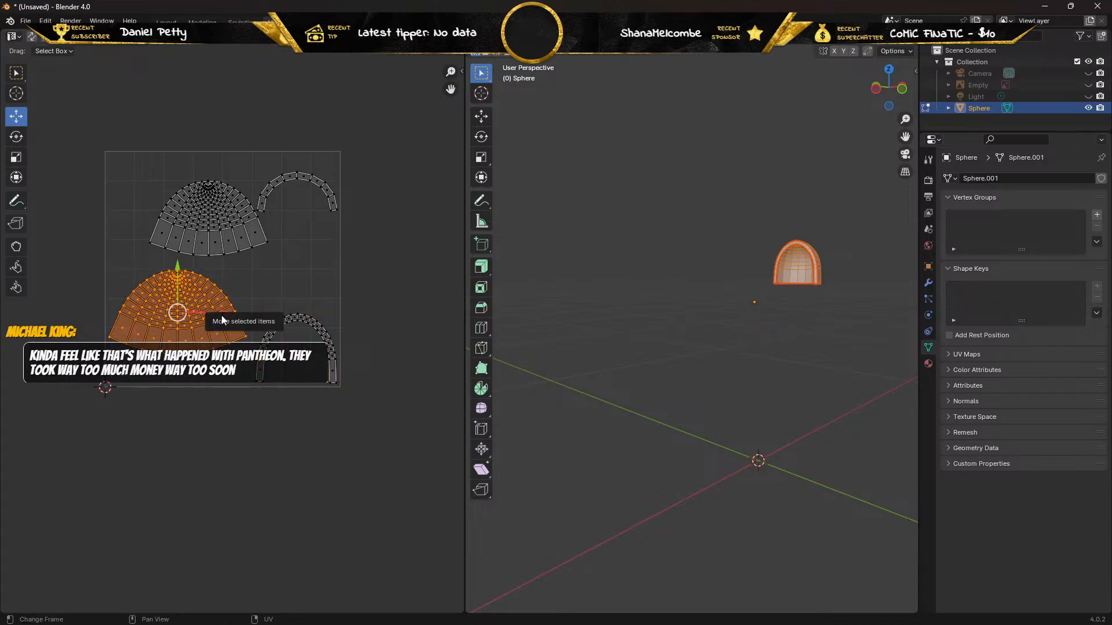
drag(222, 320, 228, 316)
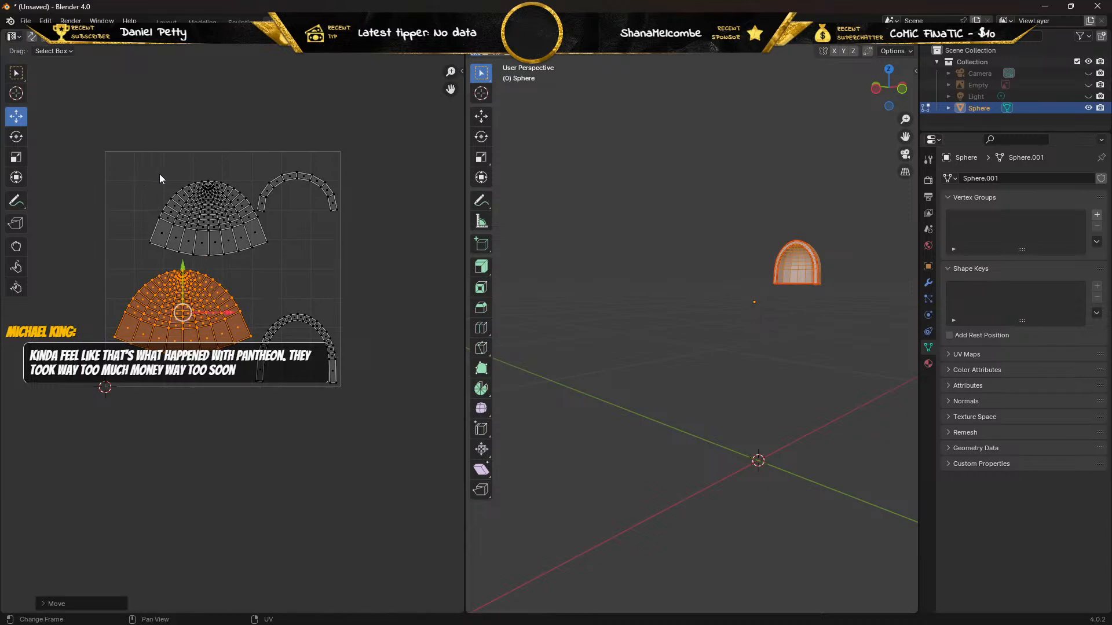
drag(159, 173, 252, 255)
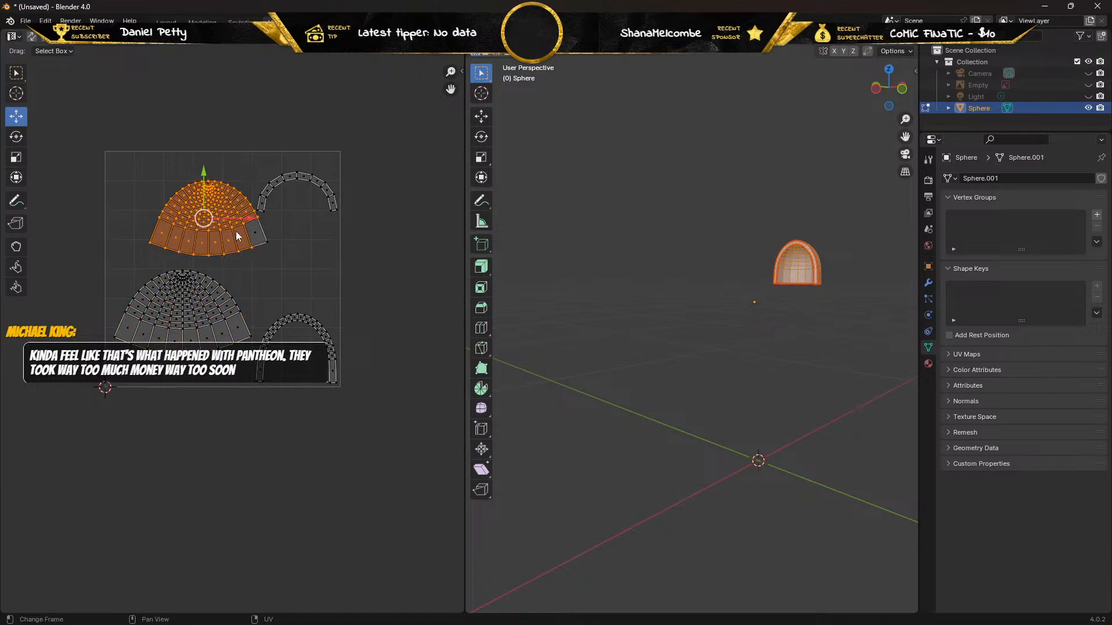
shift+click(254, 234)
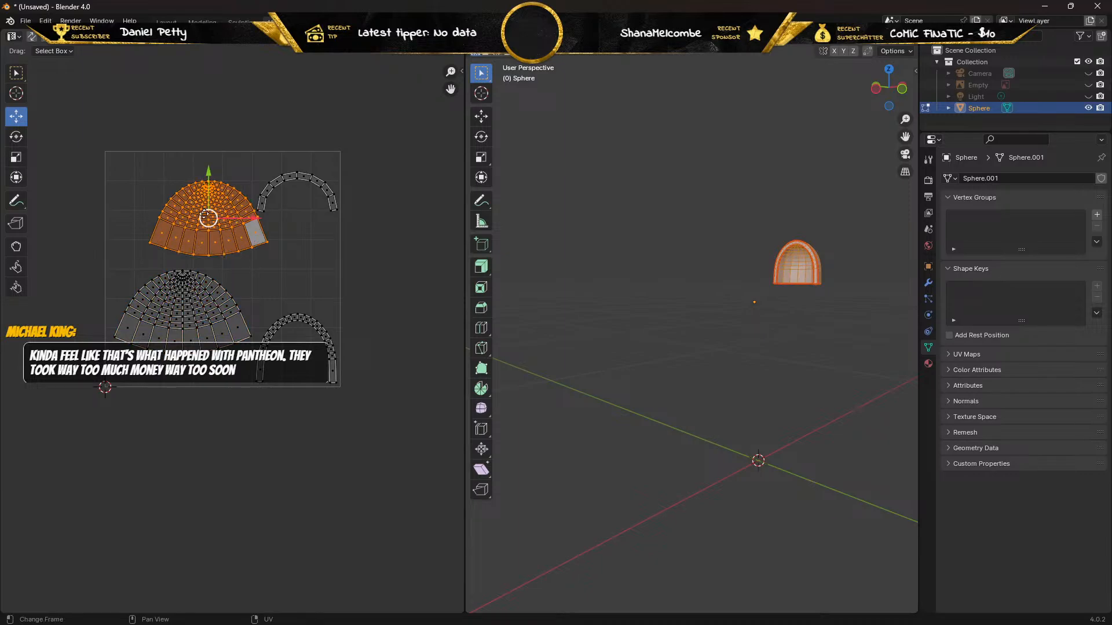
drag(204, 215, 174, 201)
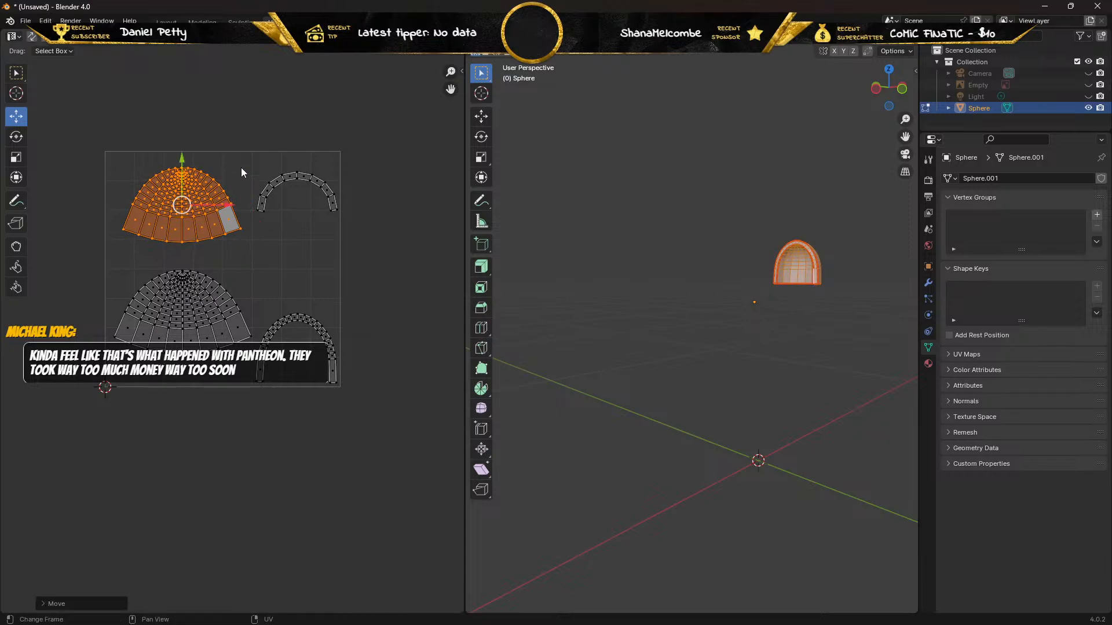
Move the short arch strip down and slightly left into the gap above the long arch strip.
drag(240, 168, 354, 238)
drag(303, 191, 287, 247)
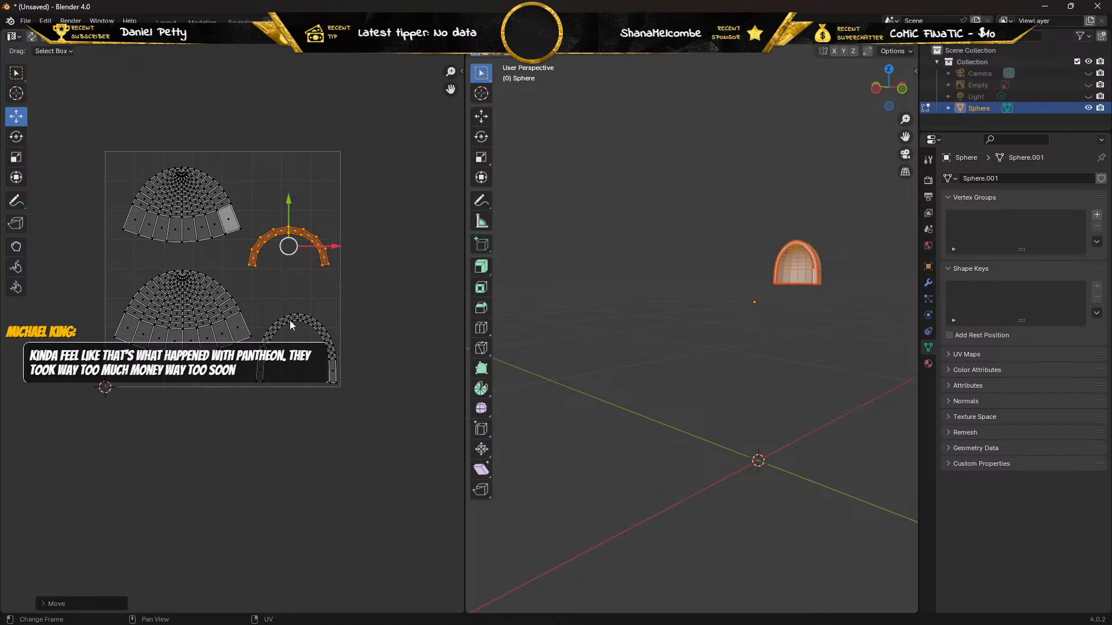
Select the long arch island and examine the hollow dome mesh from the front, underside and back against its UV layout.
scroll(748, 288, up, 4)
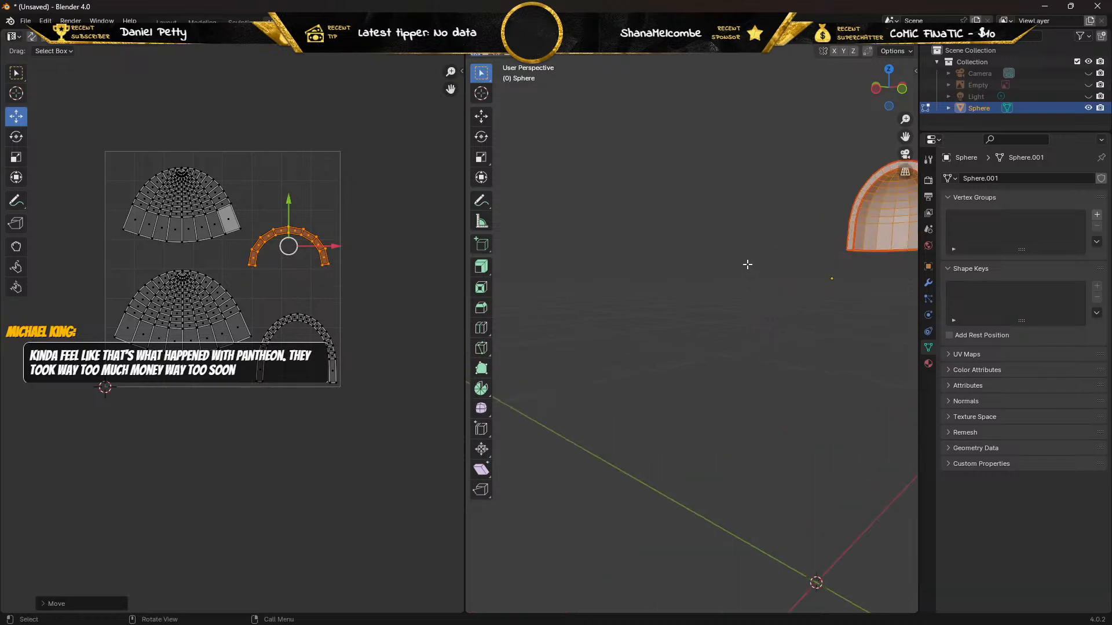
shift+middle_drag(746, 262, 536, 439)
scroll(655, 398, up, 3)
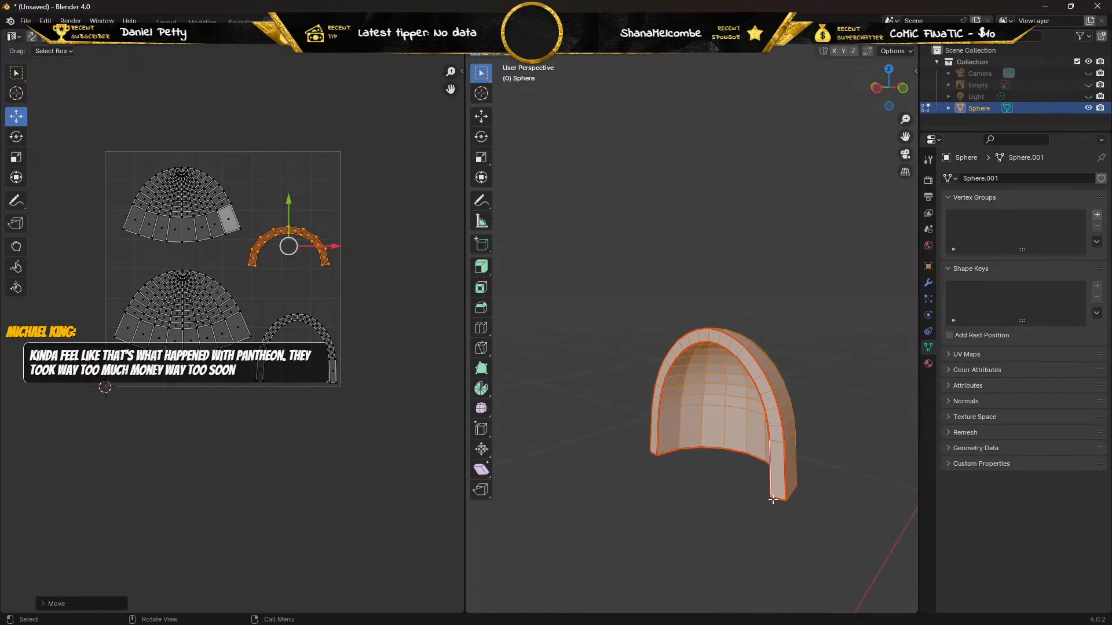
middle_drag(753, 467, 723, 341)
scroll(722, 341, down, 2)
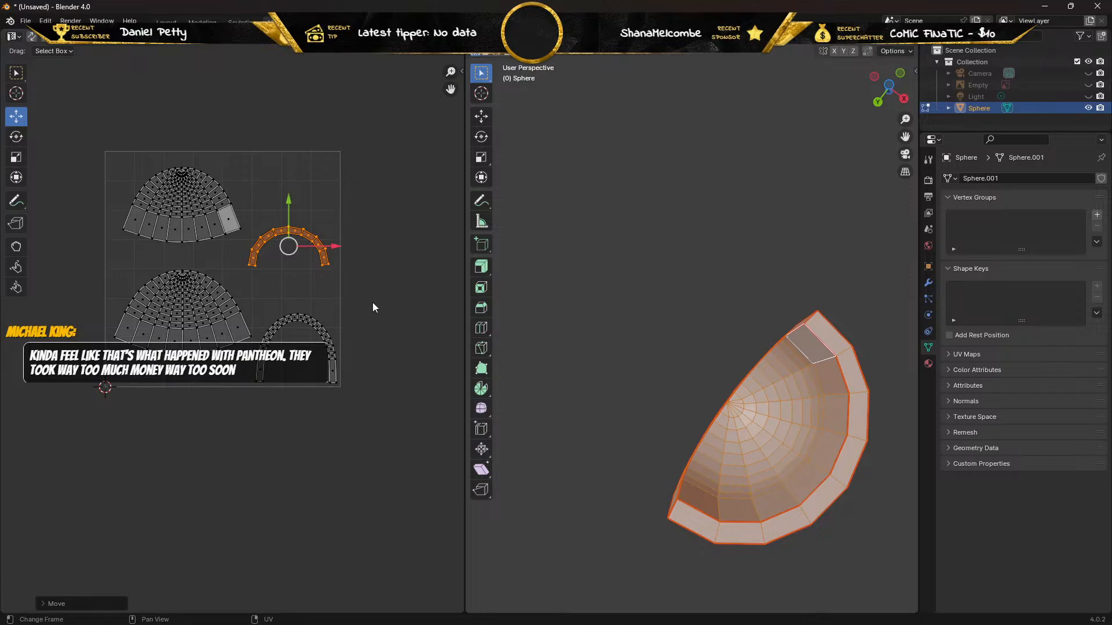
drag(373, 302, 255, 404)
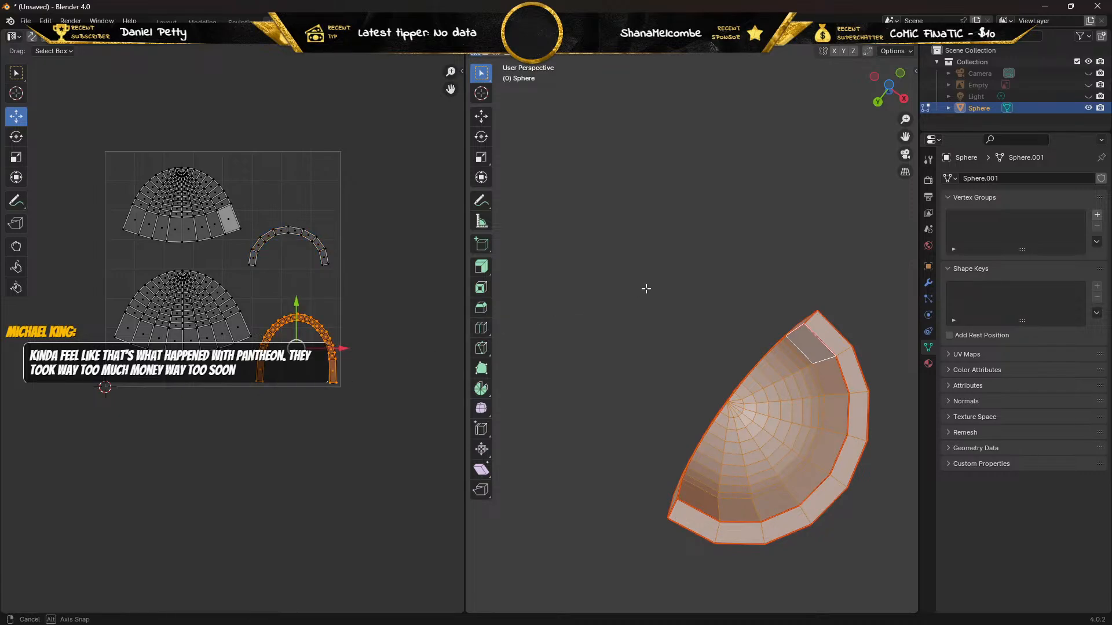
middle_drag(646, 289, 644, 428)
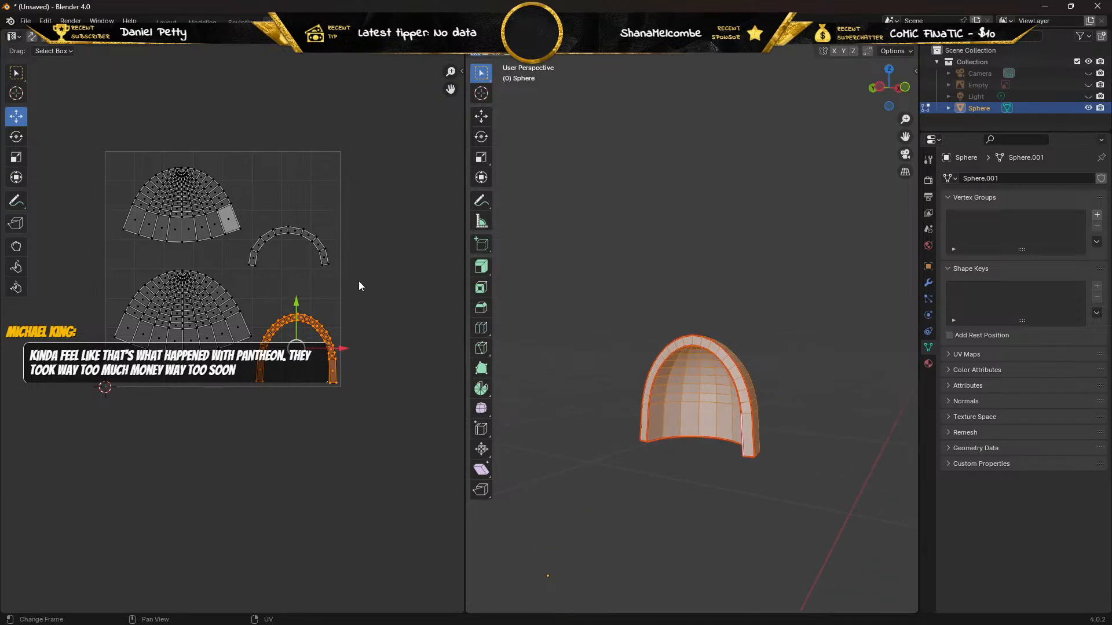
middle_drag(764, 315, 636, 394)
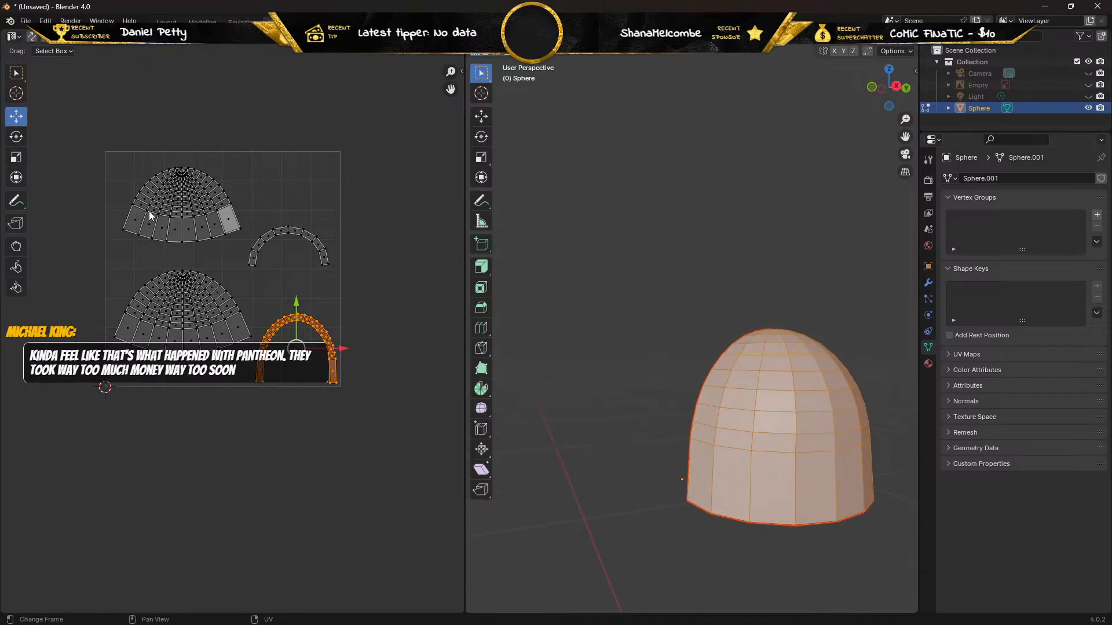
middle_drag(610, 405, 787, 403)
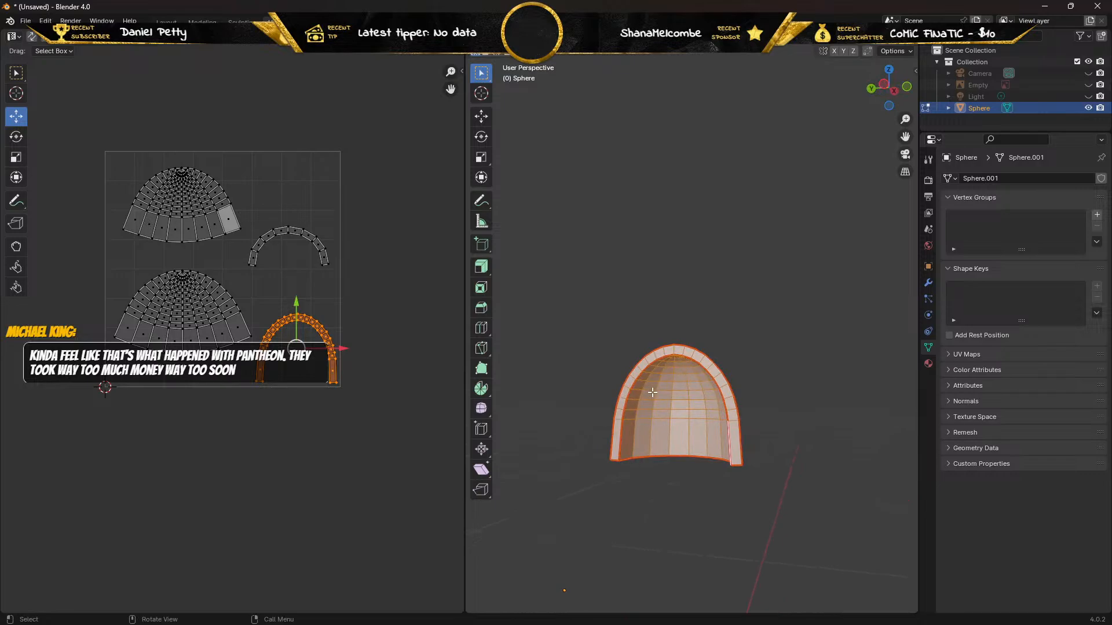